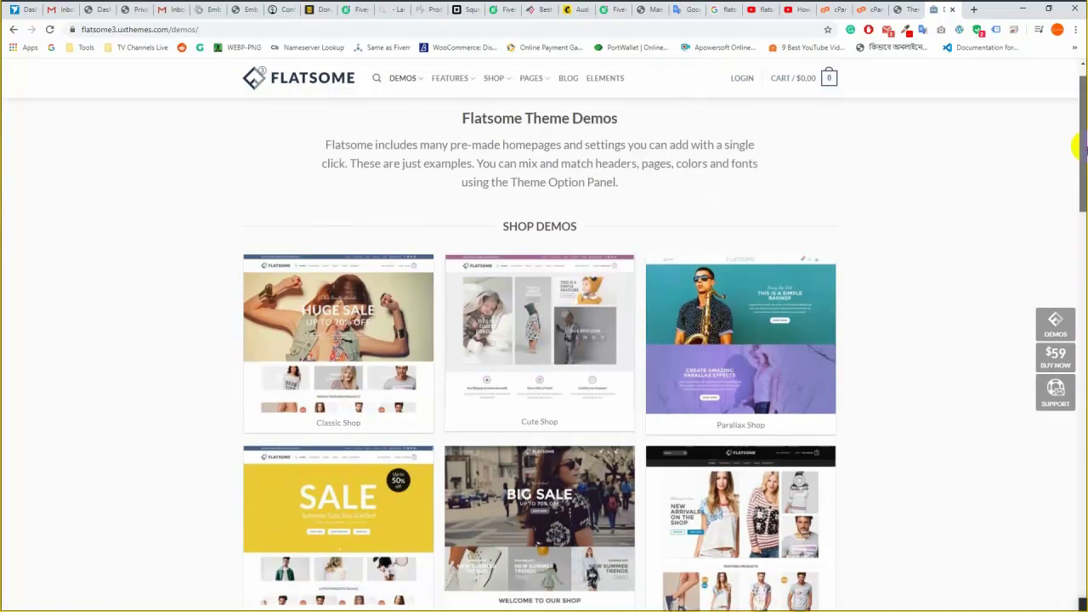
Look through the Flatsome theme's shop and business demos.
{"action": "scroll", "coordinate": [539, 227], "scroll_direction": "down", "scroll_amount": 2}
{"action": "scroll", "coordinate": [889, 260], "scroll_direction": "up", "scroll_amount": 2}
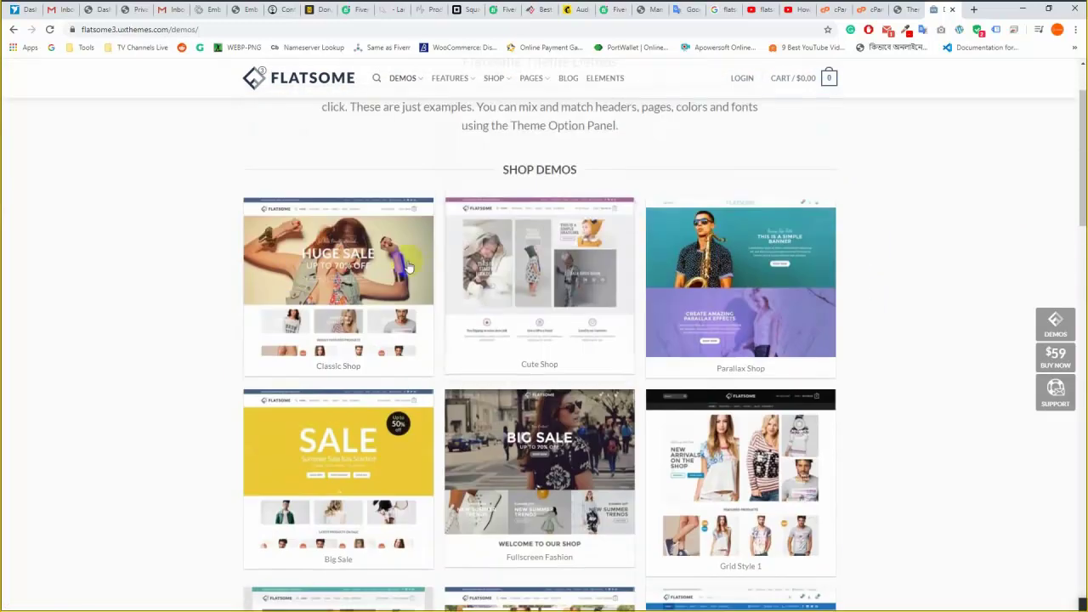
{"action": "scroll", "coordinate": [498, 267], "scroll_direction": "down", "scroll_amount": 9}
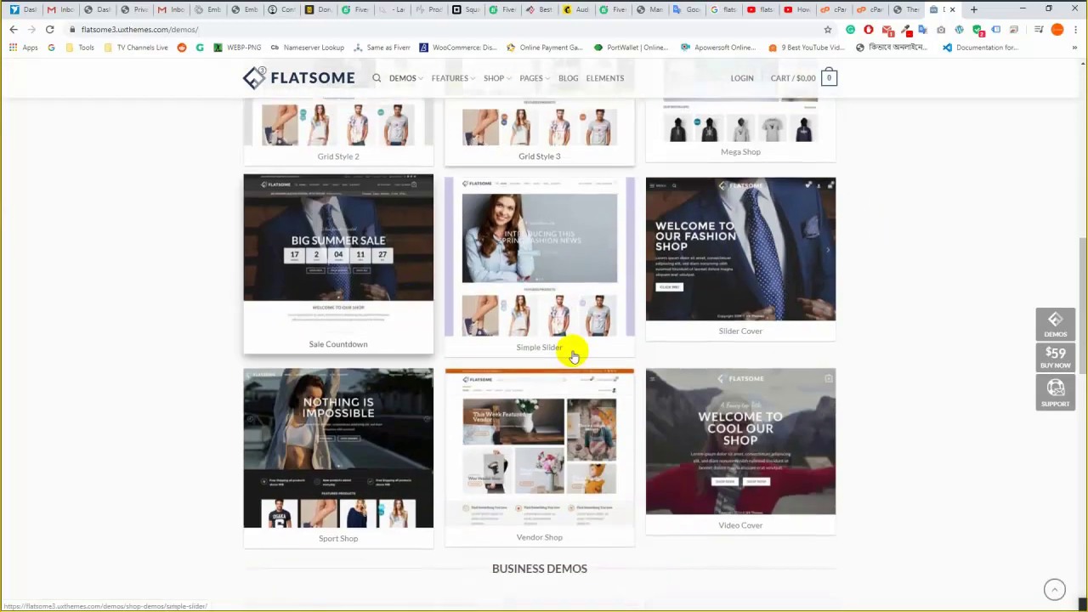
{"action": "scroll", "coordinate": [686, 357], "scroll_direction": "down", "scroll_amount": 6}
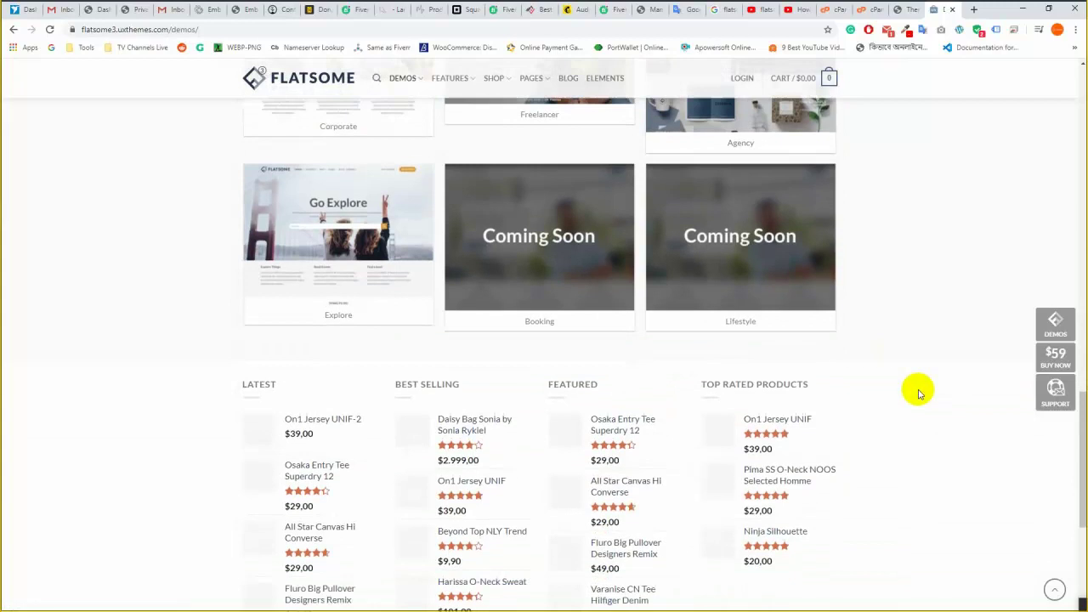
{"action": "scroll", "coordinate": [918, 391], "scroll_direction": "up", "scroll_amount": 1}
{"action": "scroll", "coordinate": [918, 391], "scroll_direction": "up", "scroll_amount": 12}
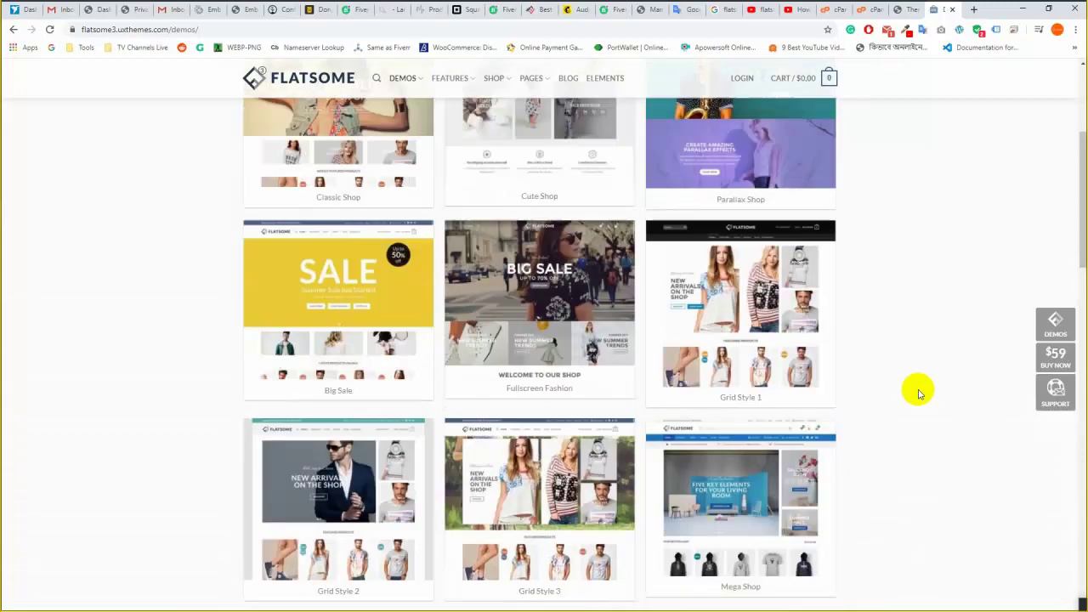
{"action": "scroll", "coordinate": [655, 292], "scroll_direction": "down", "scroll_amount": 1}
{"action": "scroll", "coordinate": [408, 218], "scroll_direction": "up", "scroll_amount": 3}
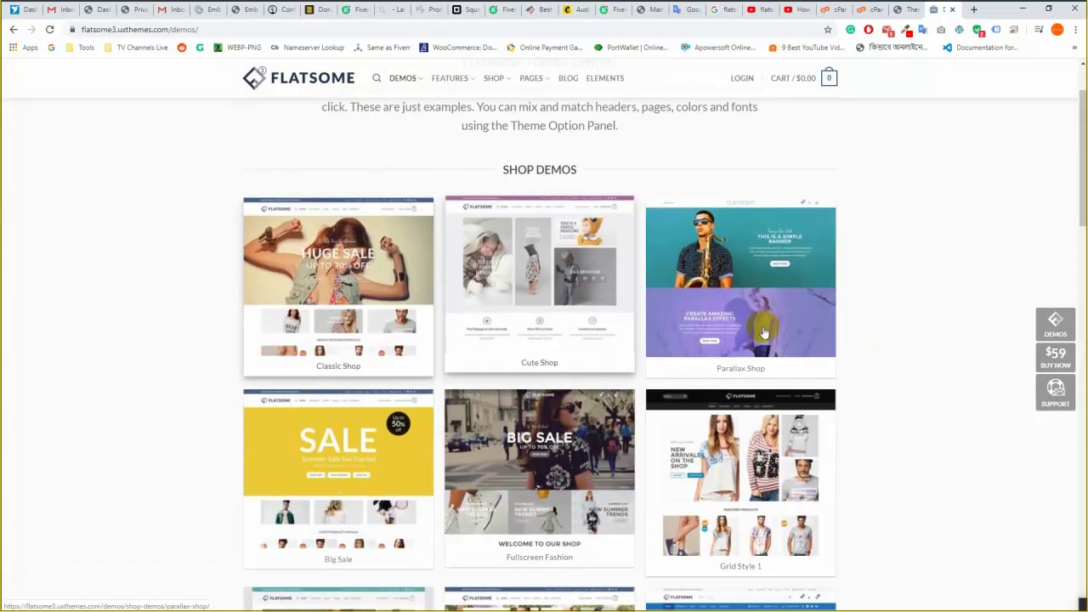
{"action": "scroll", "coordinate": [363, 331], "scroll_direction": "down", "scroll_amount": 3}
{"action": "scroll", "coordinate": [364, 332], "scroll_direction": "down", "scroll_amount": 5}
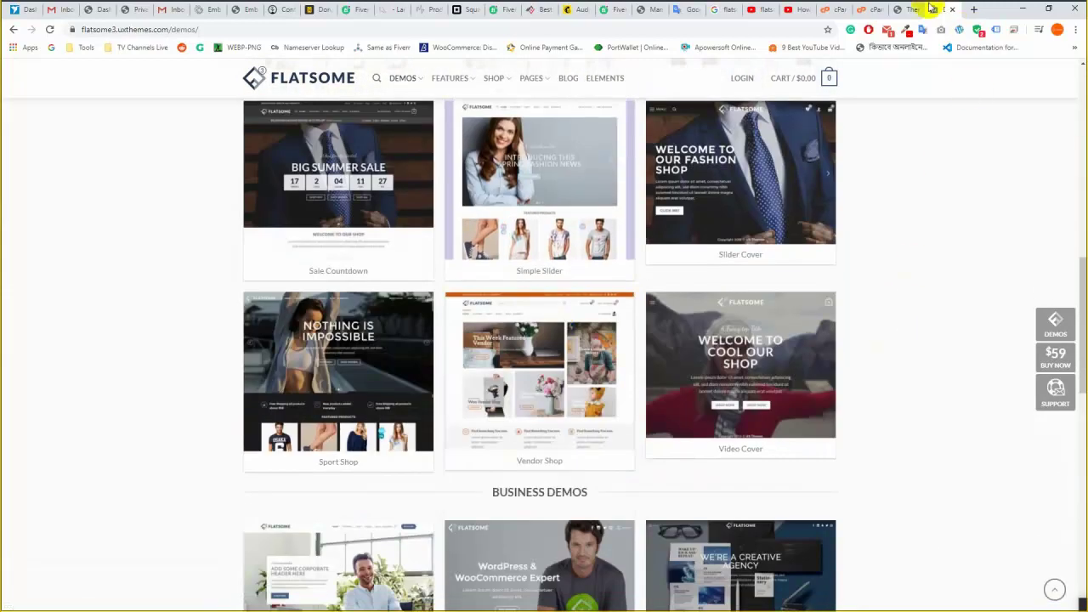
Compare the presets in the Flatsome setup wizard with the designs on the theme's demo page.
{"action": "left_click", "coordinate": [908, 8]}
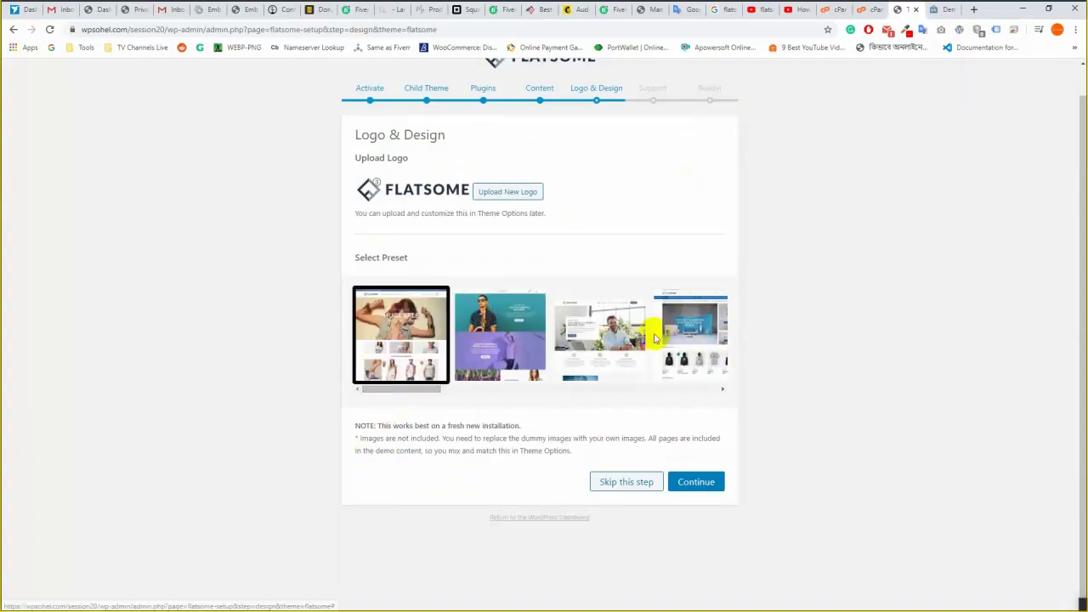
{"action": "left_click", "coordinate": [939, 9]}
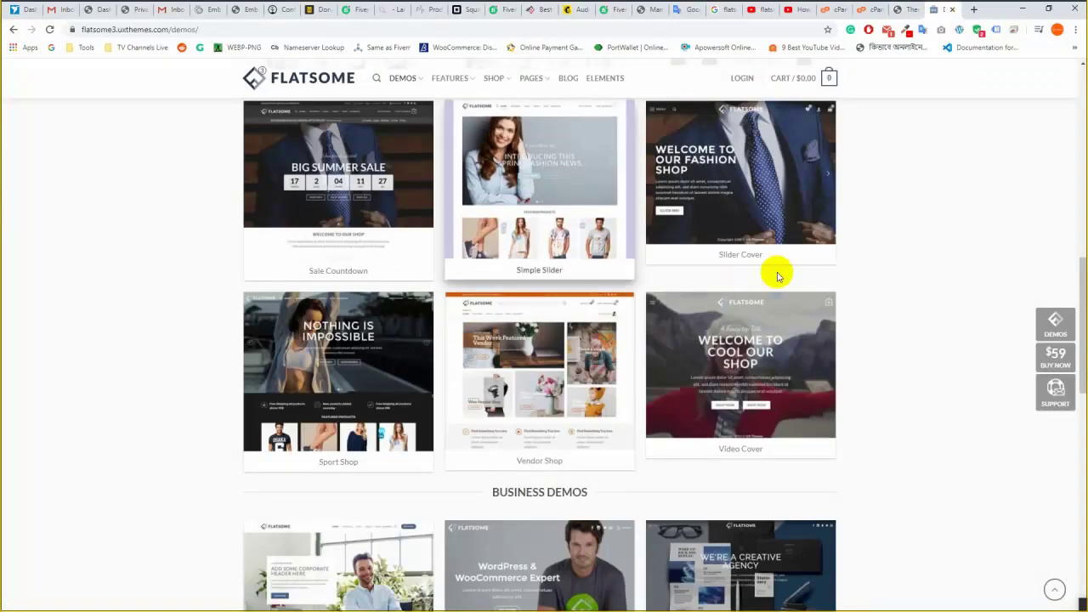
{"action": "scroll", "coordinate": [408, 306], "scroll_direction": "up", "scroll_amount": 3}
{"action": "scroll", "coordinate": [409, 306], "scroll_direction": "up", "scroll_amount": 8}
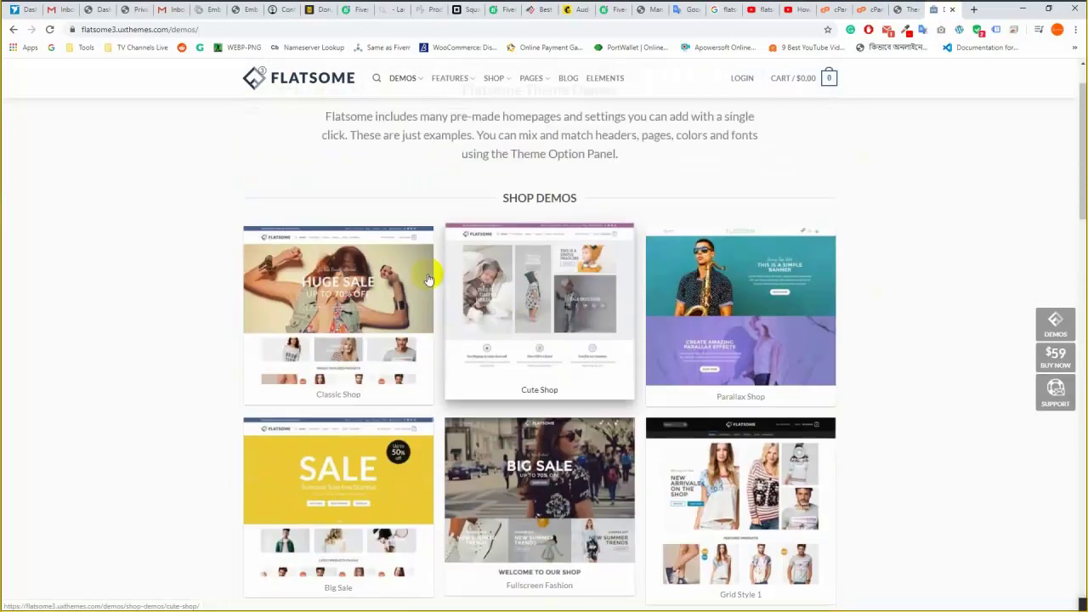
{"action": "scroll", "coordinate": [651, 272], "scroll_direction": "down", "scroll_amount": 10}
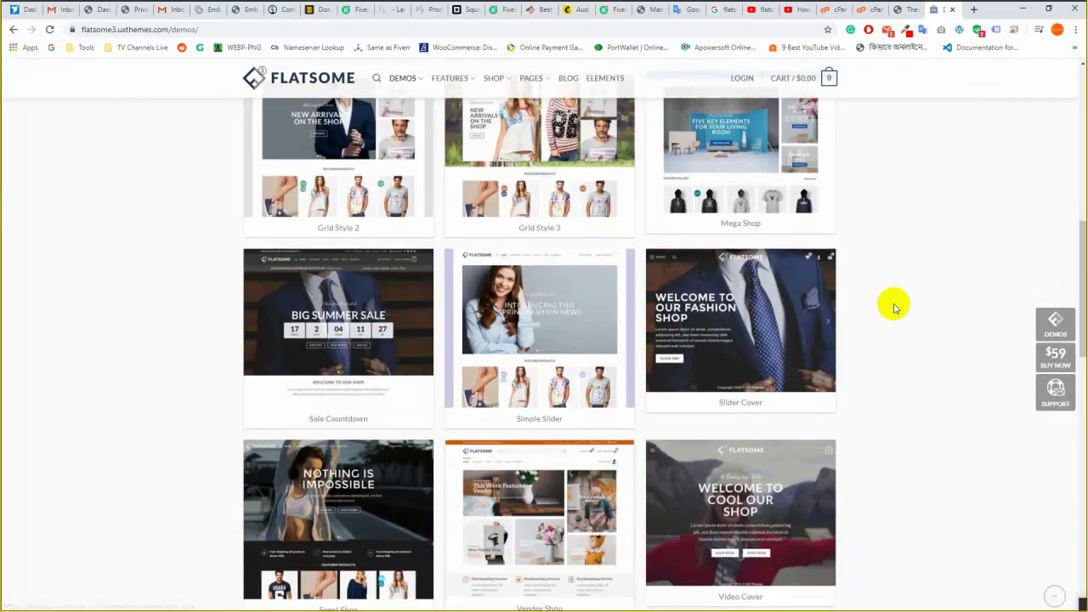
{"action": "scroll", "coordinate": [651, 333], "scroll_direction": "down", "scroll_amount": 4}
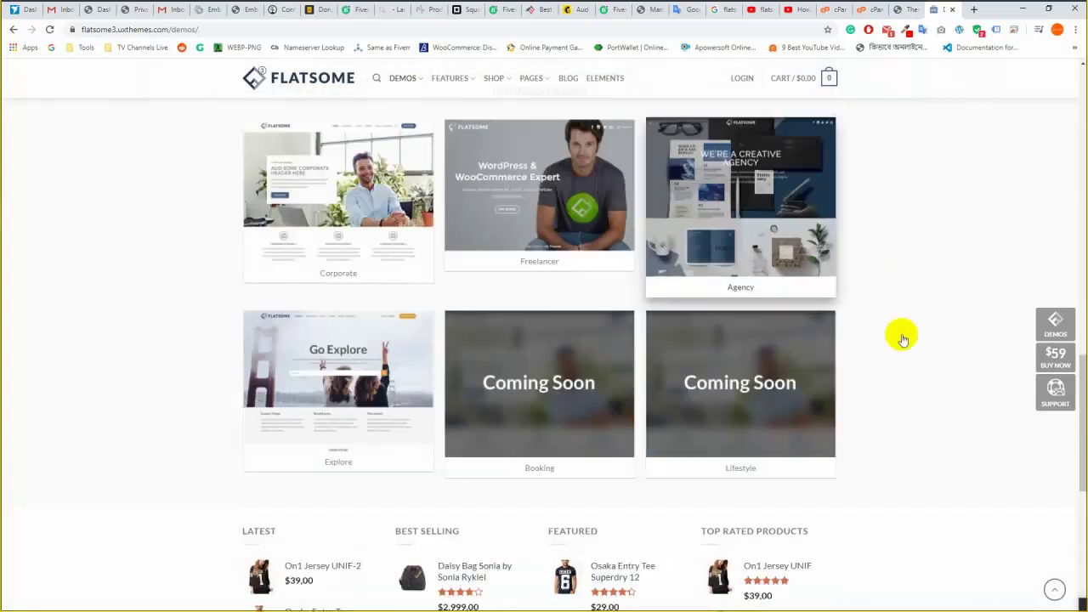
{"action": "scroll", "coordinate": [903, 335], "scroll_direction": "up", "scroll_amount": 3}
{"action": "scroll", "coordinate": [909, 335], "scroll_direction": "up", "scroll_amount": 10}
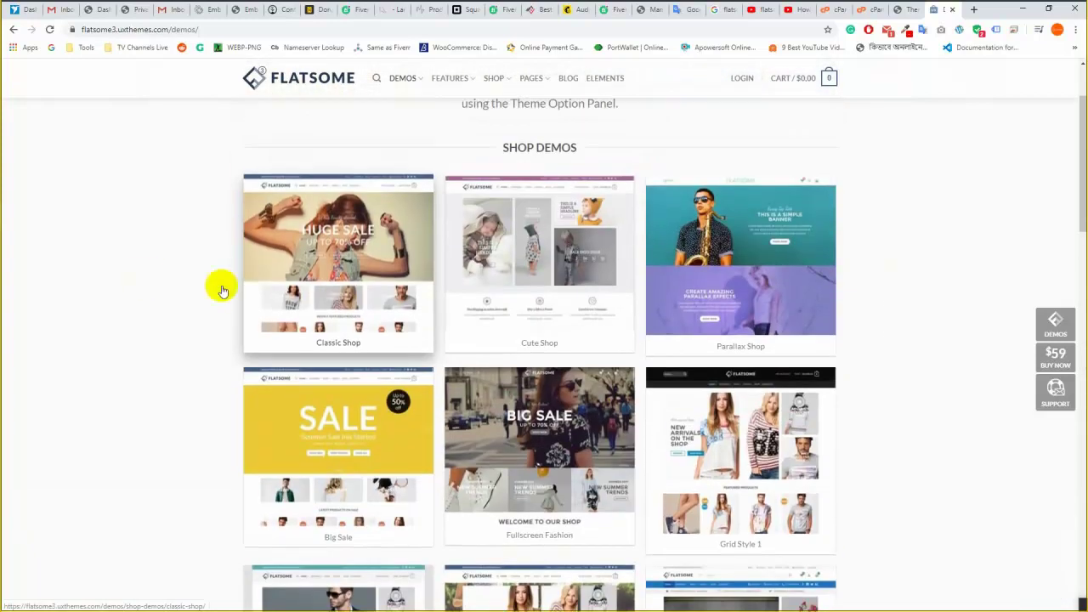
Finish the Flatsome setup wizard with the first preset, agreeing to the support terms, and return to the WordPress dashboard.
{"action": "left_click", "coordinate": [901, 10]}
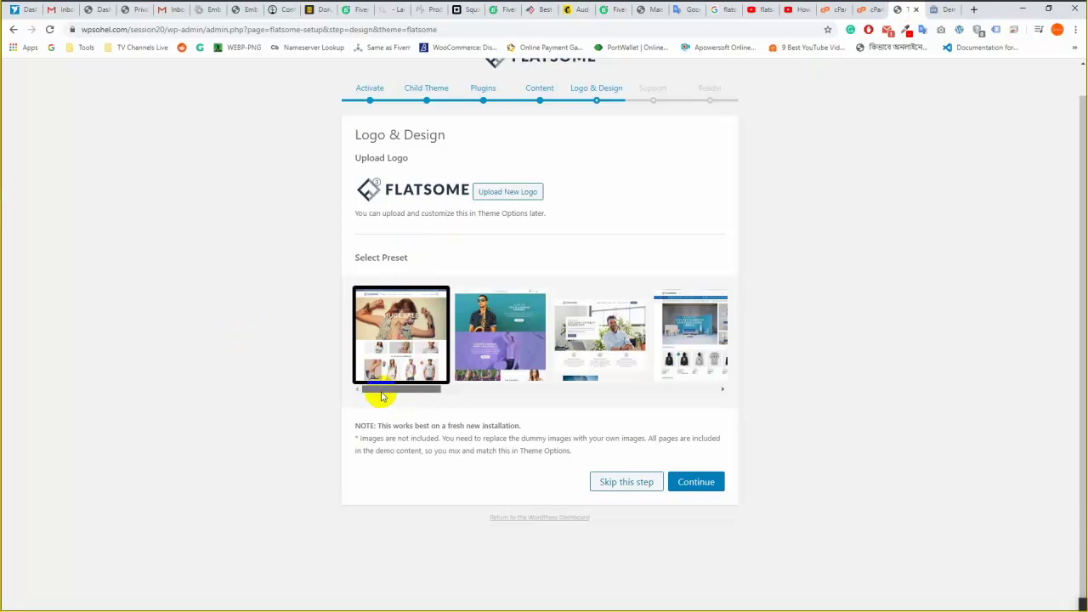
{"action": "left_click", "coordinate": [711, 482]}
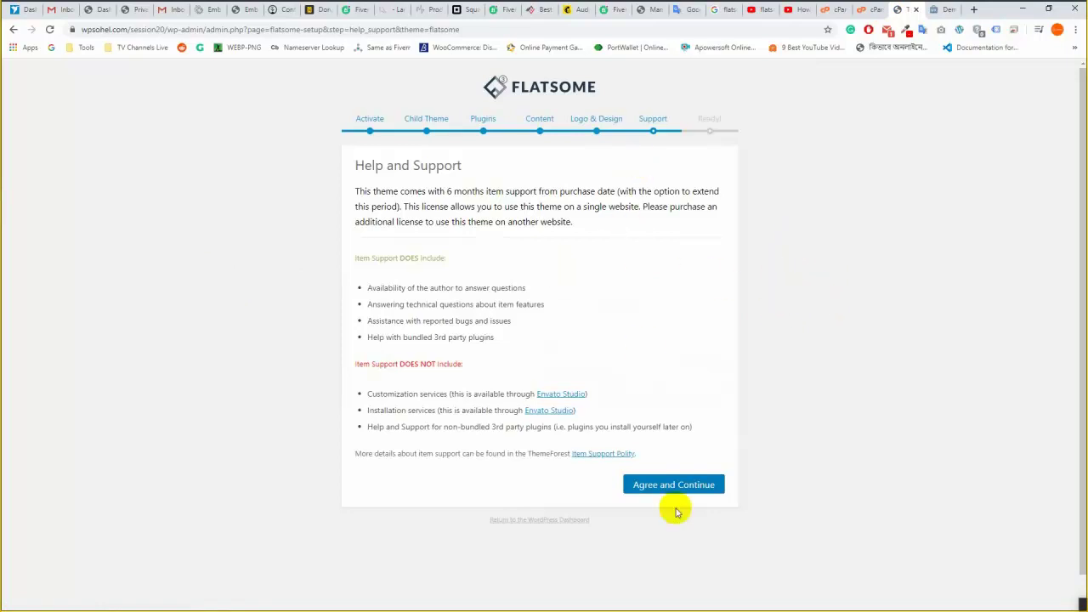
{"action": "left_click", "coordinate": [702, 484]}
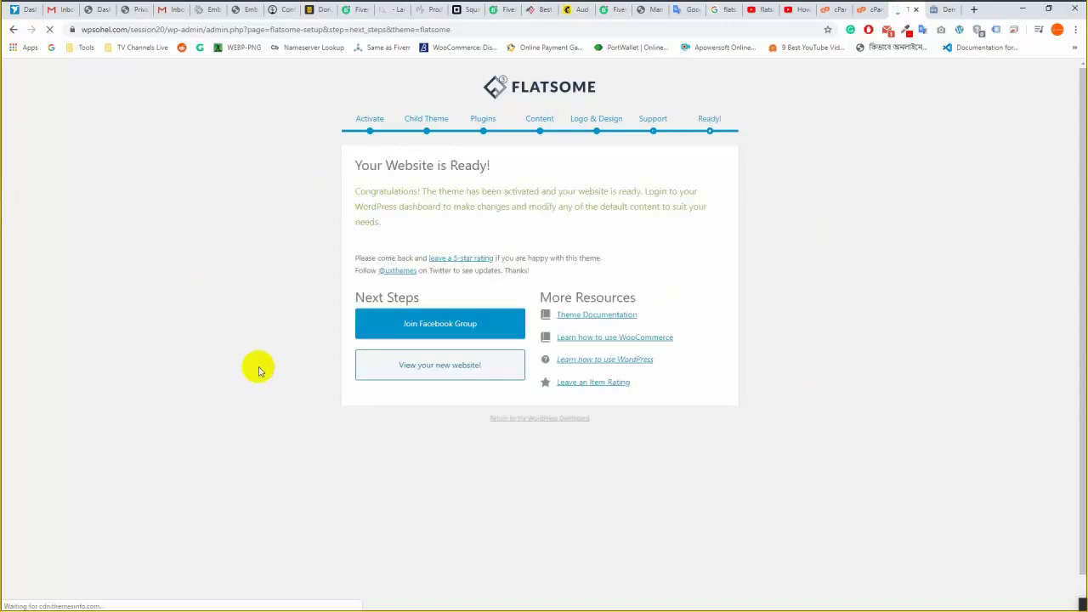
{"action": "left_click", "coordinate": [537, 419]}
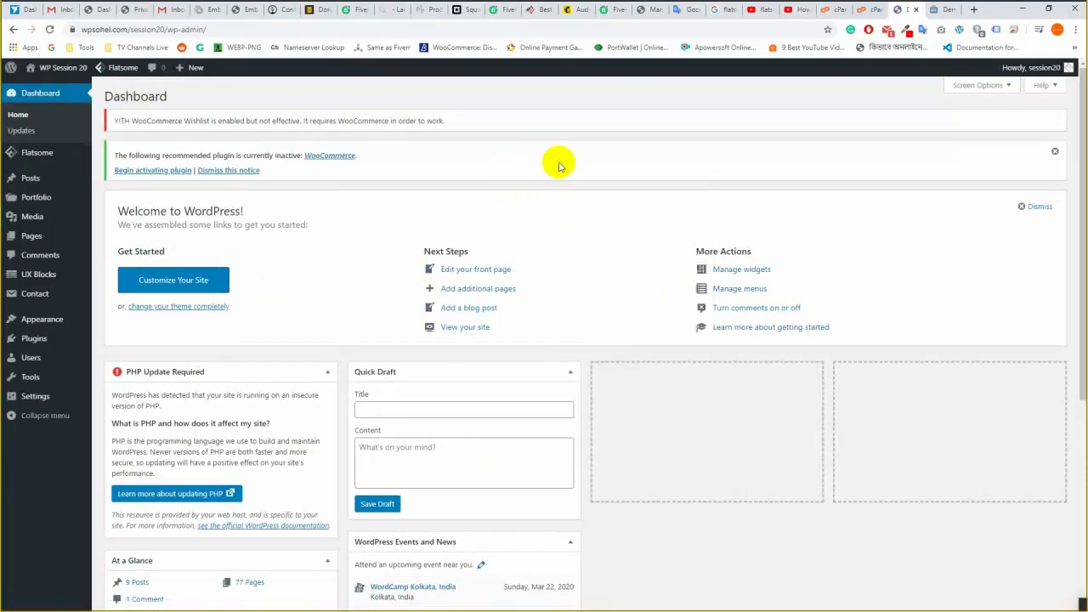
{"action": "right_click", "coordinate": [517, 151]}
{"action": "left_click", "coordinate": [524, 158]}
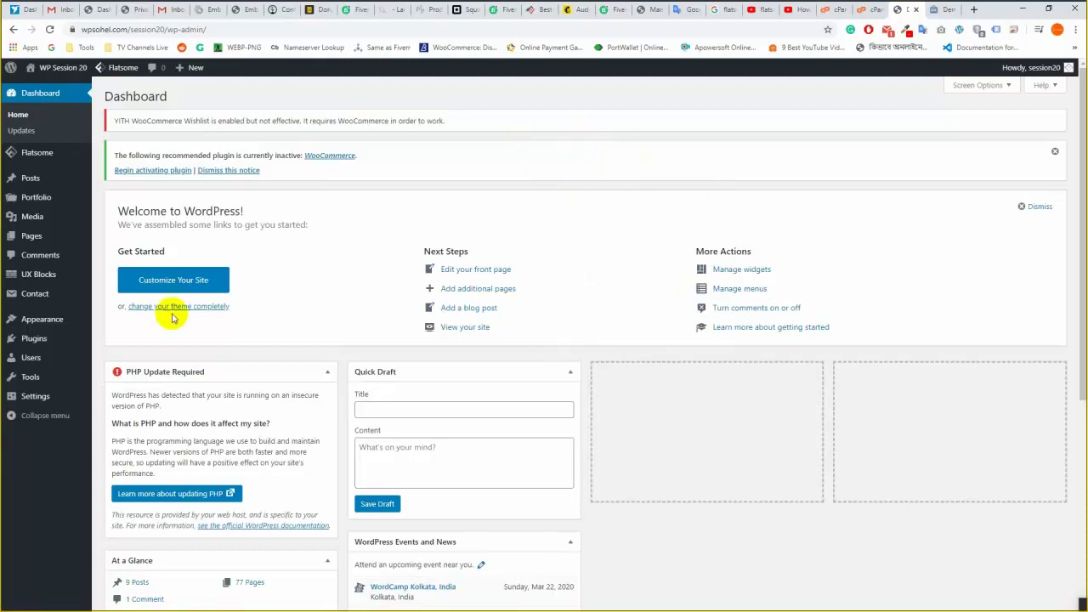
Set the site's permalink structure to Post name and save the change.
{"action": "left_click", "coordinate": [28, 393]}
{"action": "mouse_move", "coordinate": [34, 397]}
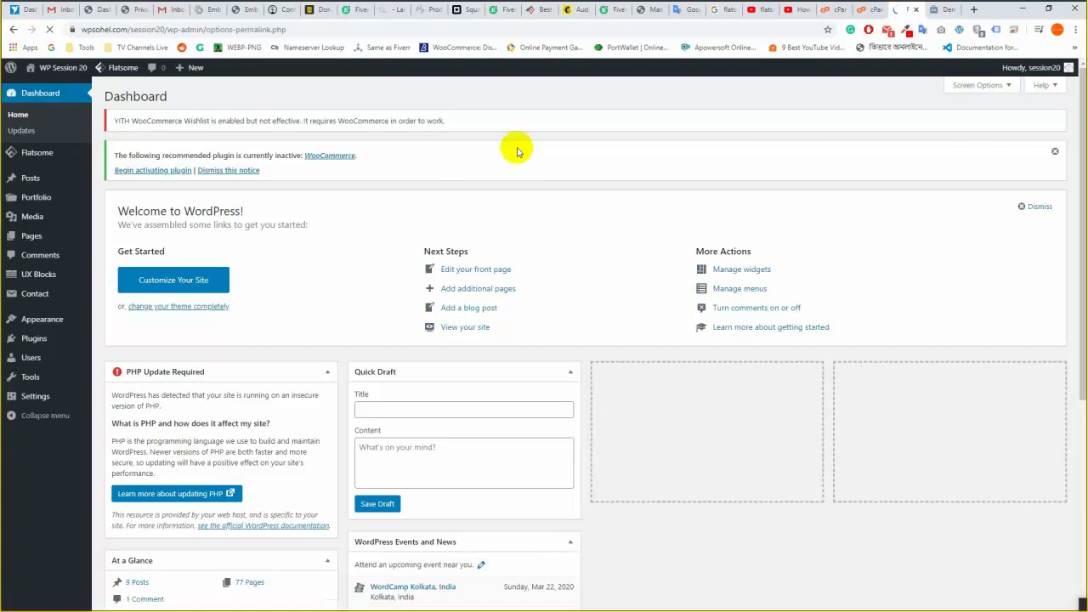
{"action": "scroll", "coordinate": [253, 332], "scroll_direction": "down", "scroll_amount": 1}
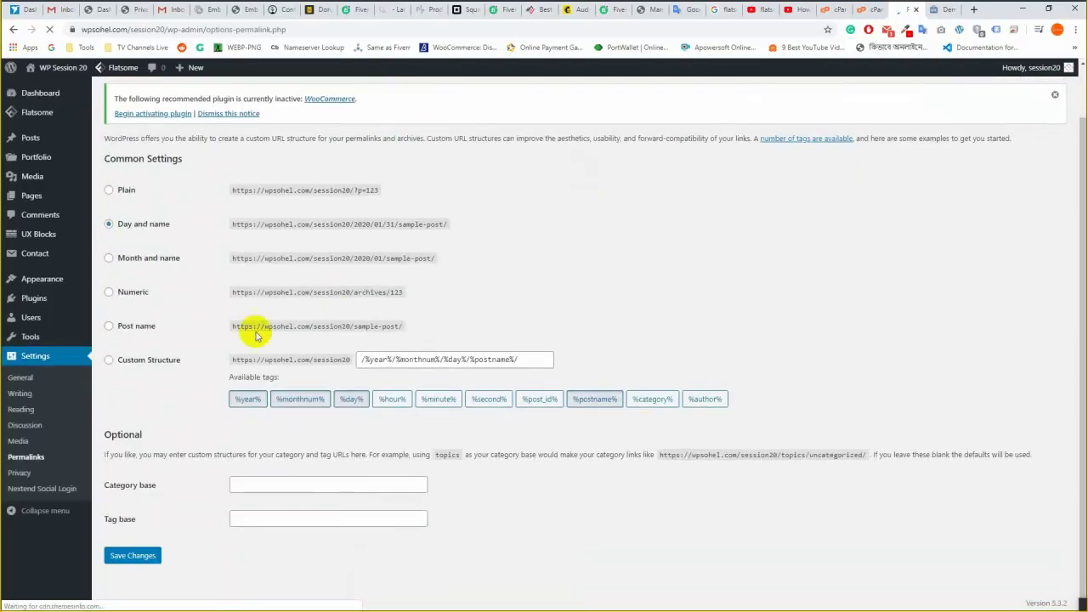
{"action": "left_click", "coordinate": [126, 330]}
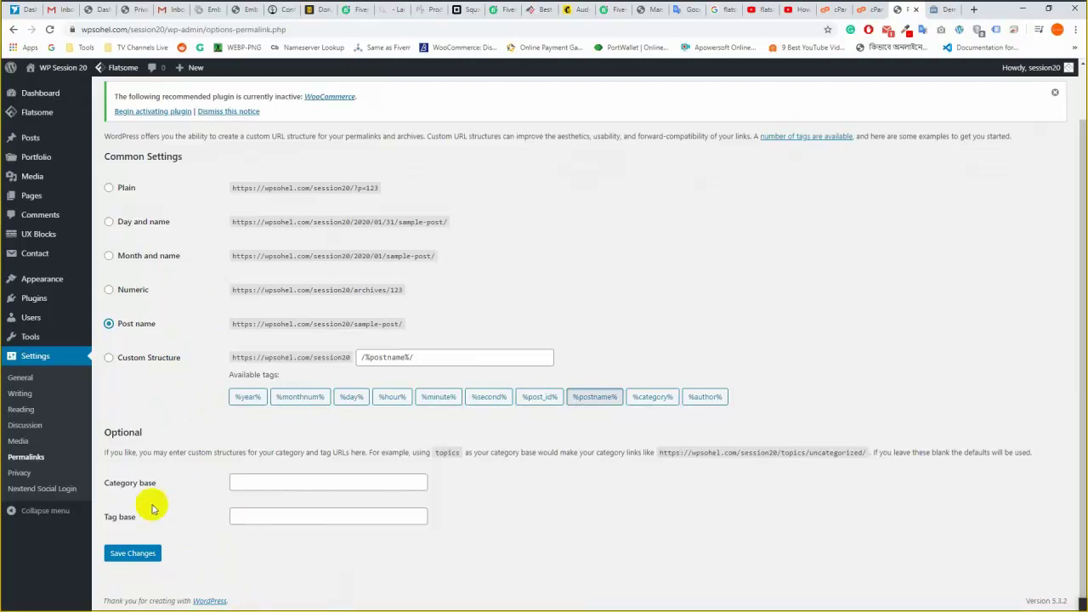
{"action": "left_click", "coordinate": [131, 554]}
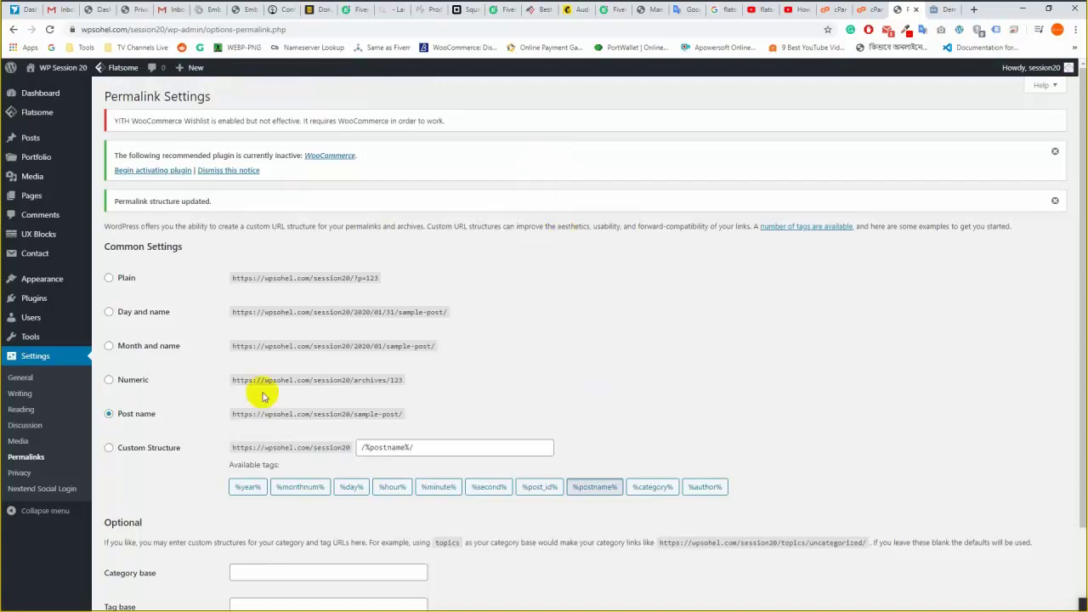
Save the Post name permalink settings a second time.
{"action": "scroll", "coordinate": [206, 348], "scroll_direction": "down", "scroll_amount": 2}
{"action": "scroll", "coordinate": [603, 284], "scroll_direction": "up", "scroll_amount": 2}
{"action": "scroll", "coordinate": [113, 478], "scroll_direction": "down", "scroll_amount": 2}
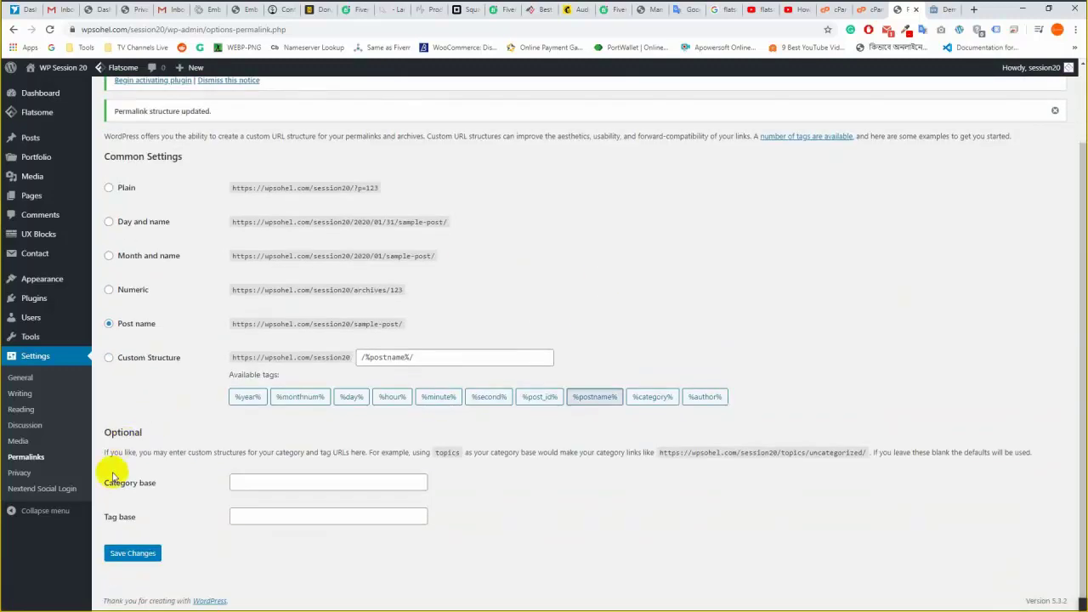
{"action": "left_click", "coordinate": [134, 554]}
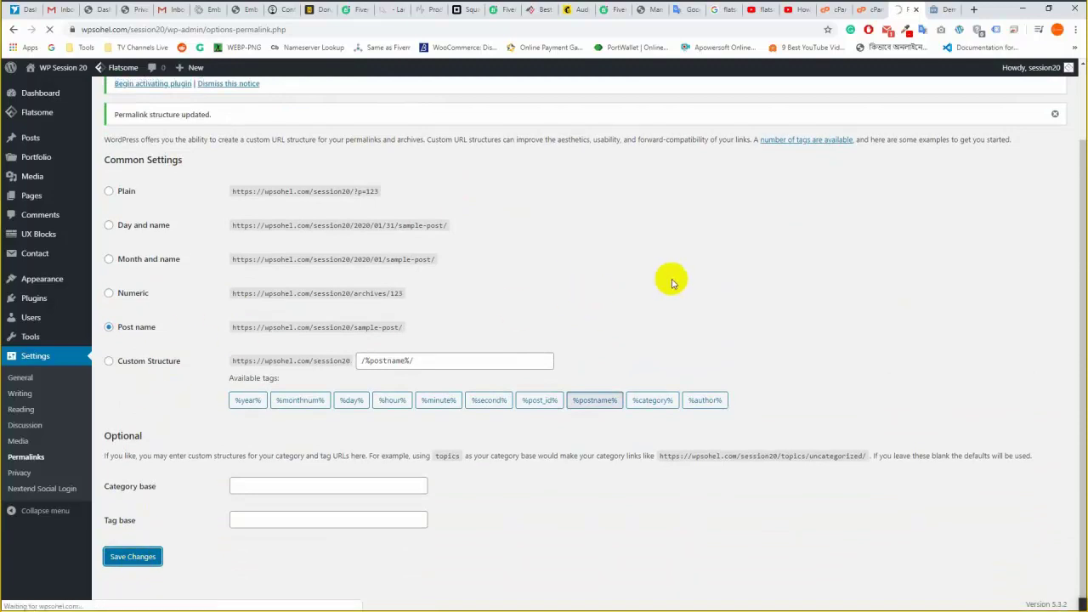
{"action": "scroll", "coordinate": [646, 284], "scroll_direction": "down", "scroll_amount": 3}
{"action": "scroll", "coordinate": [546, 216], "scroll_direction": "up", "scroll_amount": 3}
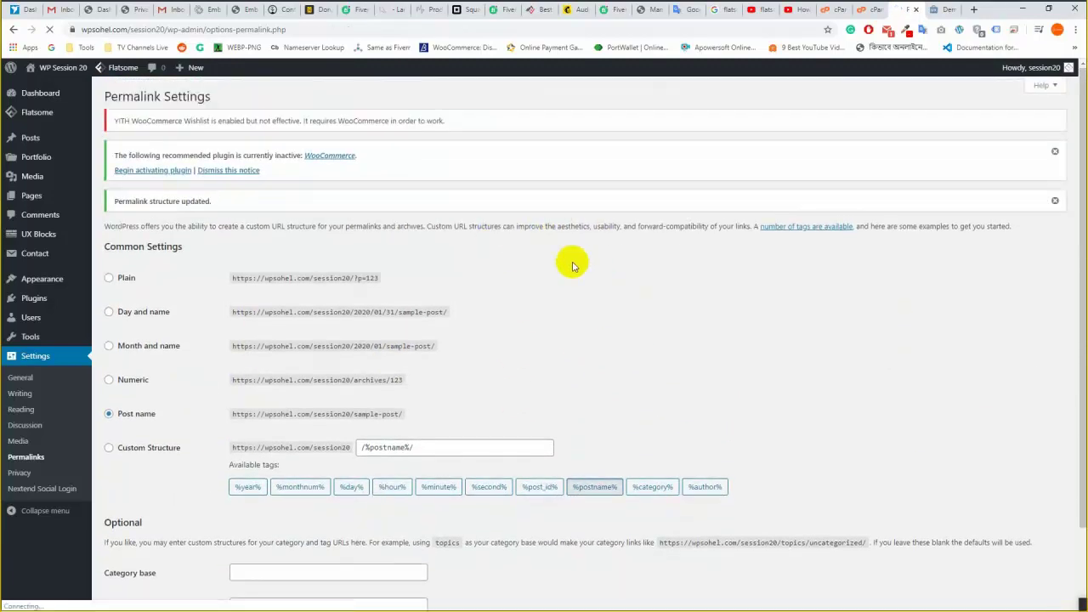
Try to activate the WooCommerce plugin from the installed plugins list.
{"action": "left_click", "coordinate": [40, 302]}
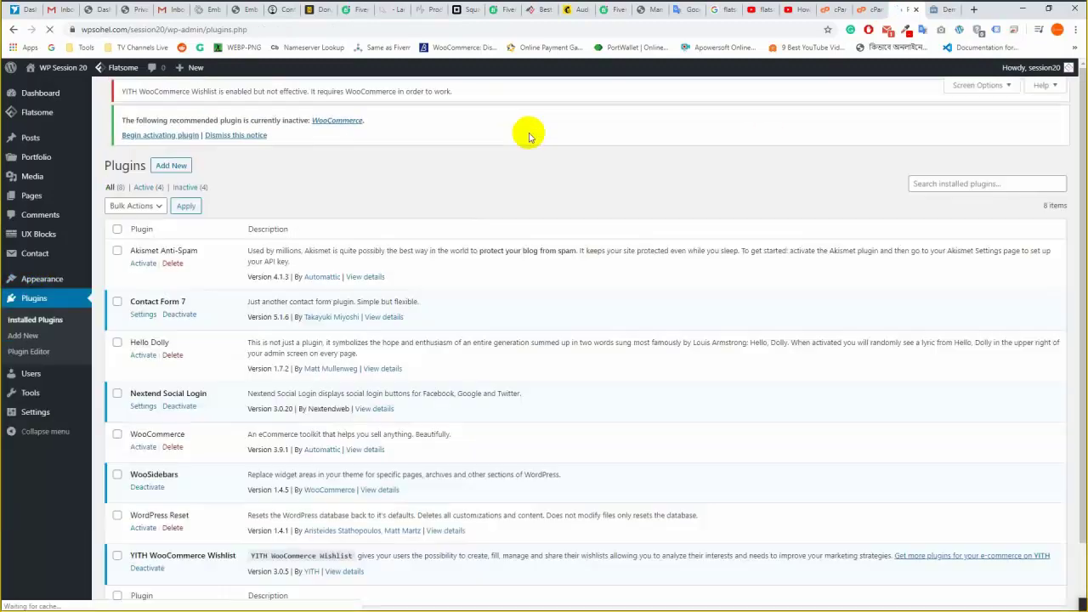
{"action": "scroll", "coordinate": [204, 408], "scroll_direction": "down", "scroll_amount": 1}
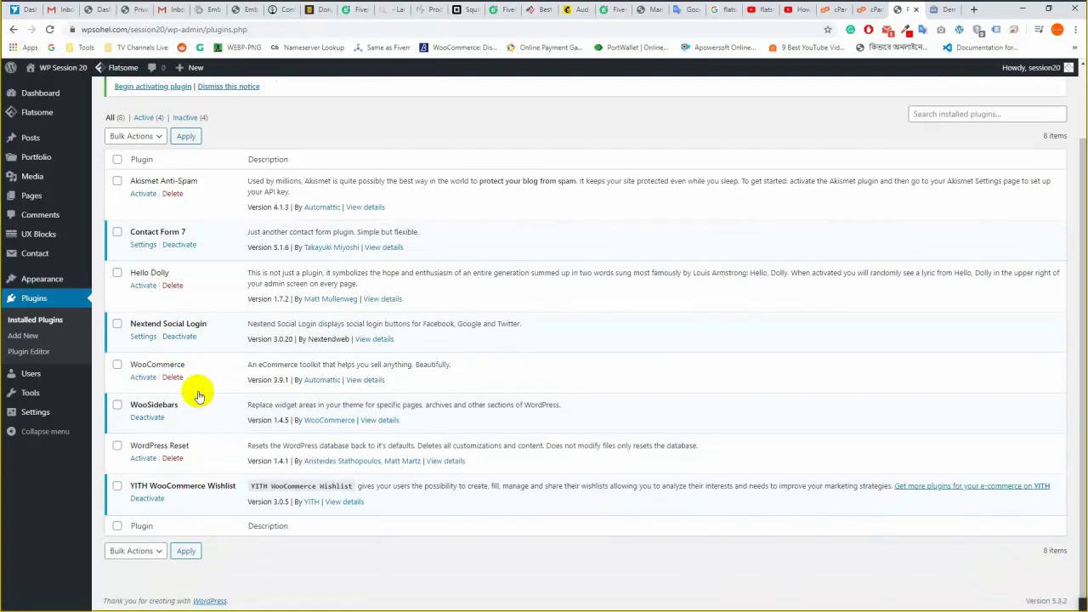
{"action": "left_click", "coordinate": [142, 376]}
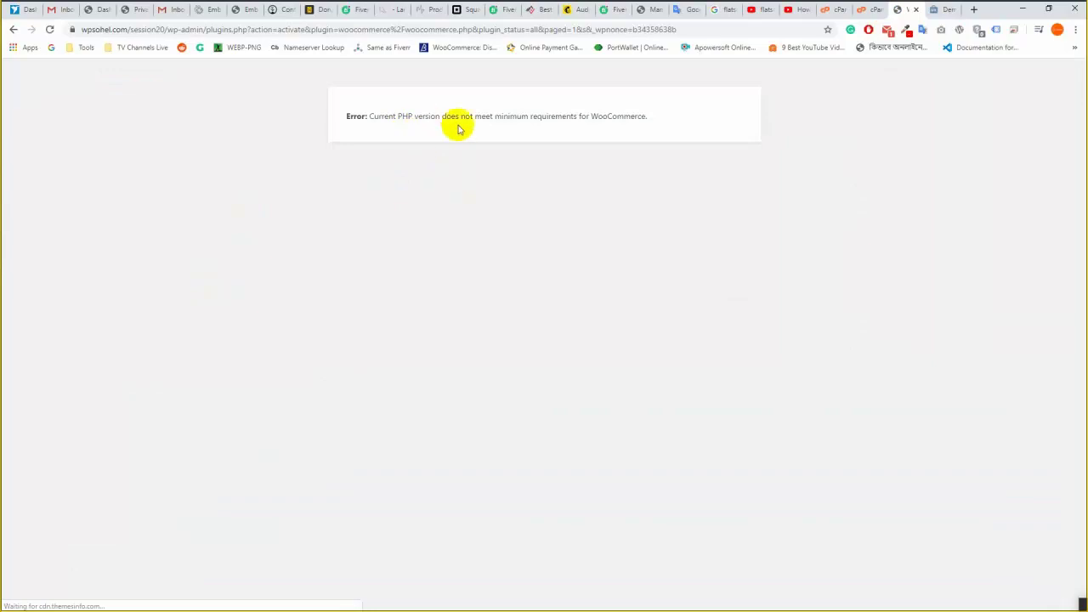
Read the WooCommerce activation error with the text translator and switch to the cPanel page.
{"action": "left_click_drag", "start_coordinate": [660, 117], "coordinate": [395, 125]}
{"action": "left_click", "coordinate": [432, 114]}
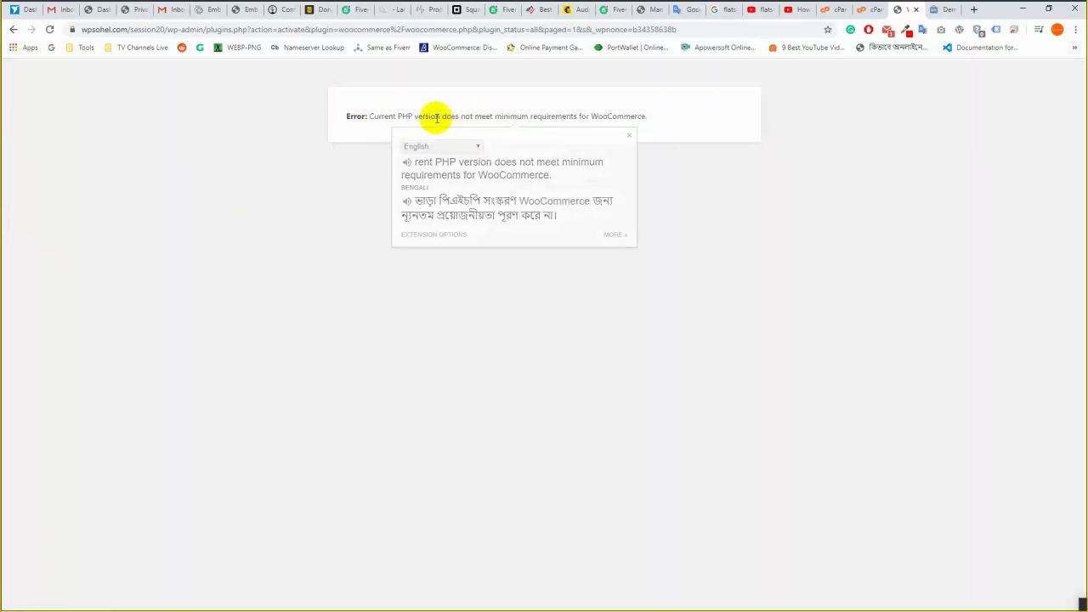
{"action": "left_click", "coordinate": [655, 144]}
{"action": "left_click_drag", "start_coordinate": [655, 121], "coordinate": [529, 114]}
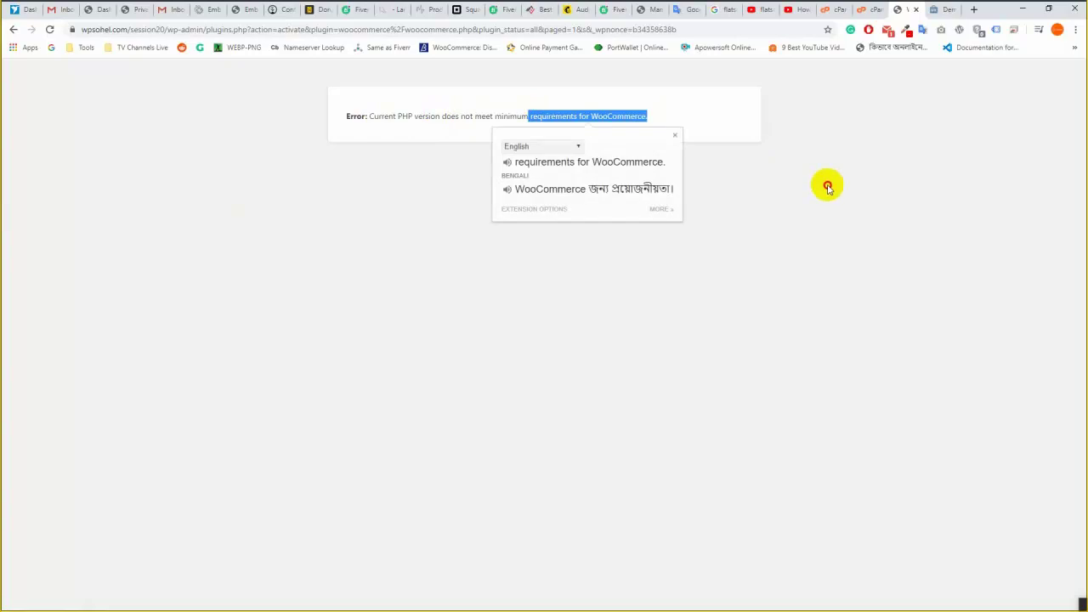
{"action": "left_click", "coordinate": [676, 116]}
{"action": "left_click", "coordinate": [834, 7]}
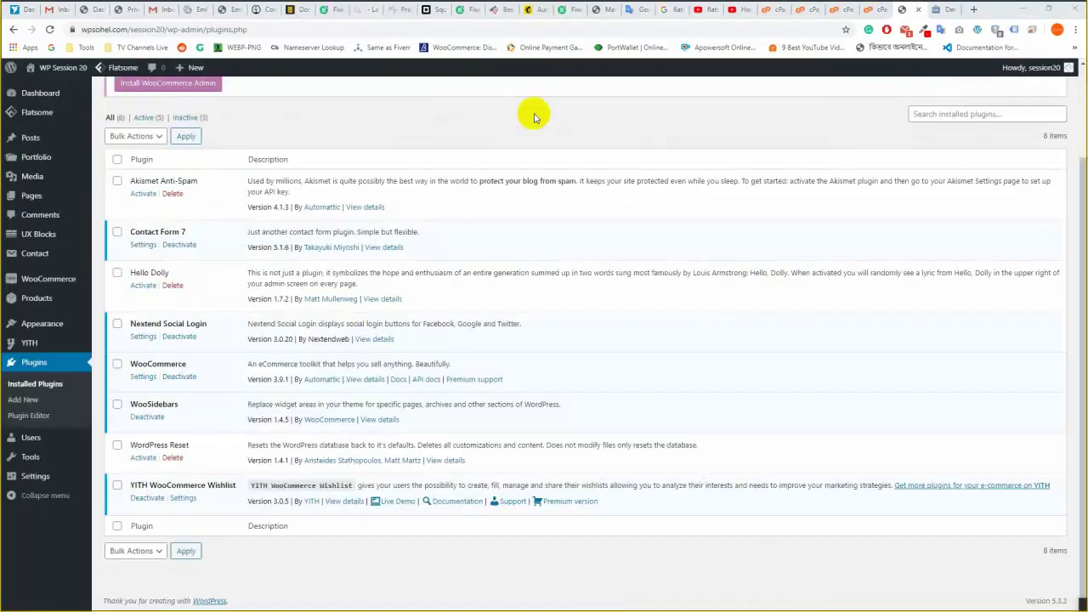
Check WooCommerce in the installed plugins list and open the site's front end in a new tab.
{"action": "mouse_move", "coordinate": [2, 346]}
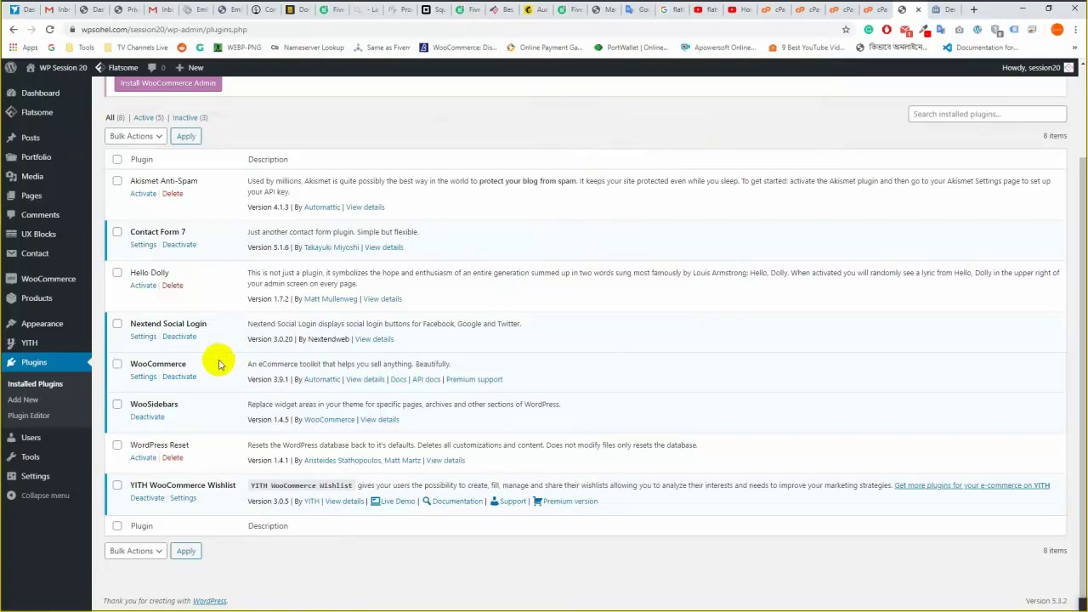
{"action": "scroll", "coordinate": [551, 249], "scroll_direction": "up", "scroll_amount": 2}
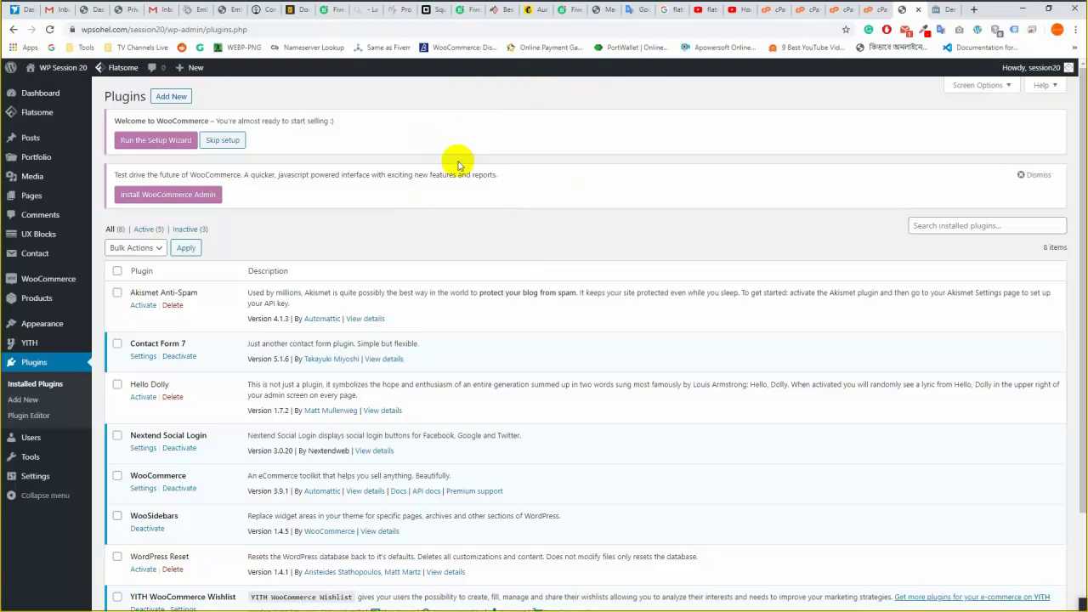
{"action": "scroll", "coordinate": [121, 383], "scroll_direction": "down", "scroll_amount": 2}
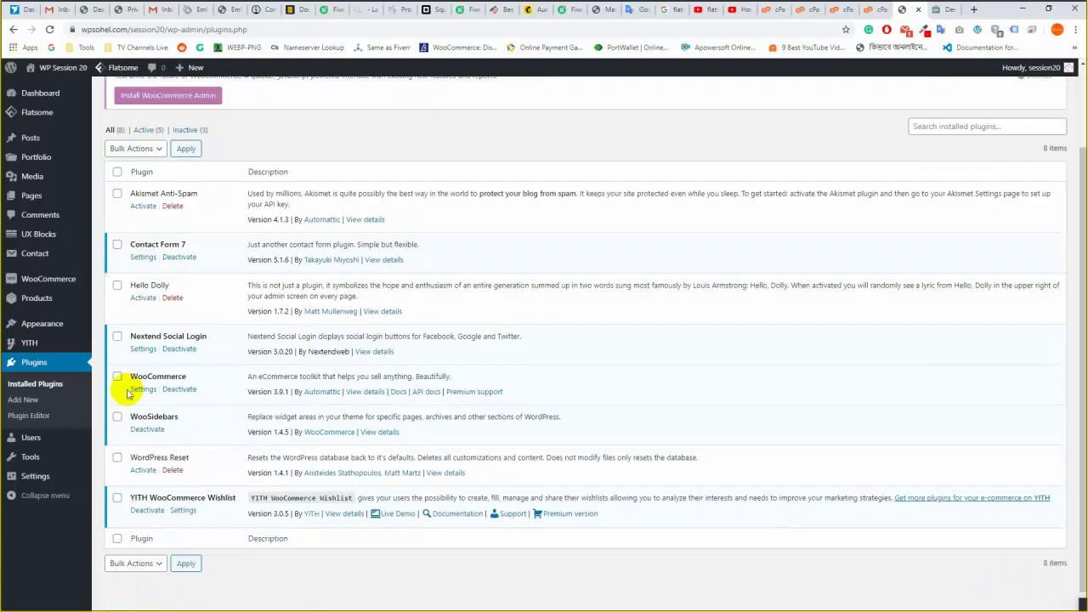
{"action": "scroll", "coordinate": [238, 444], "scroll_direction": "up", "scroll_amount": 2}
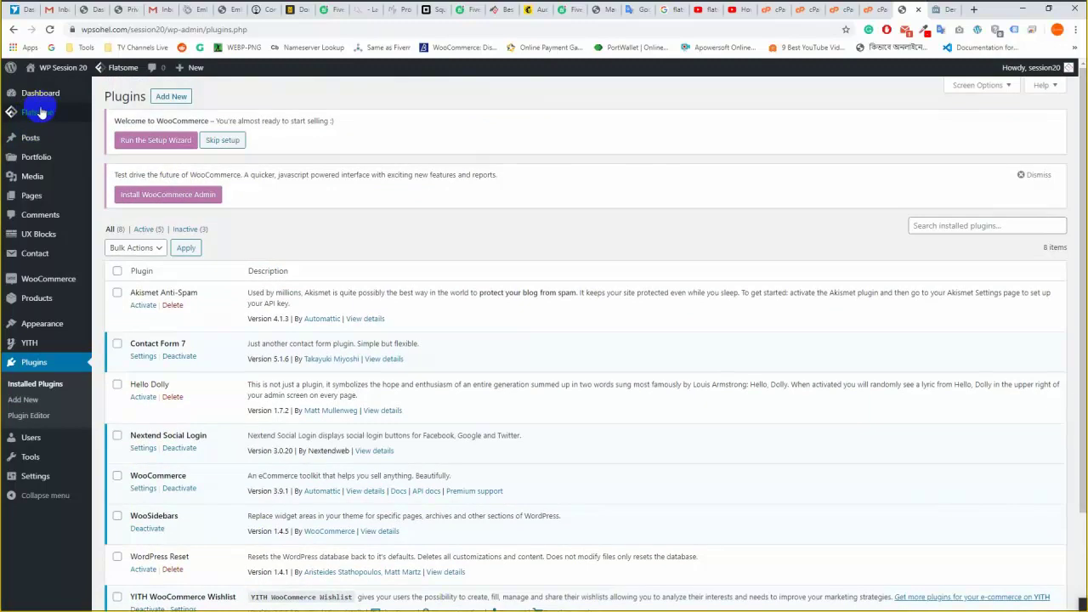
{"action": "right_click", "coordinate": [59, 88]}
{"action": "left_click", "coordinate": [80, 95]}
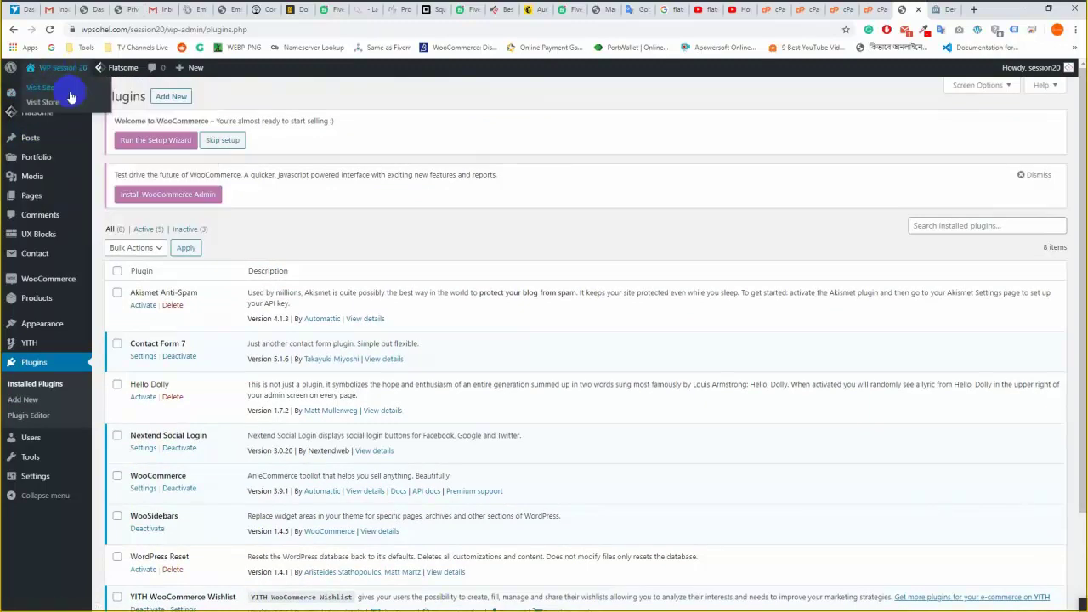
Review the shop site's home page down to the footer and open its Shop page.
{"action": "left_click", "coordinate": [927, 8]}
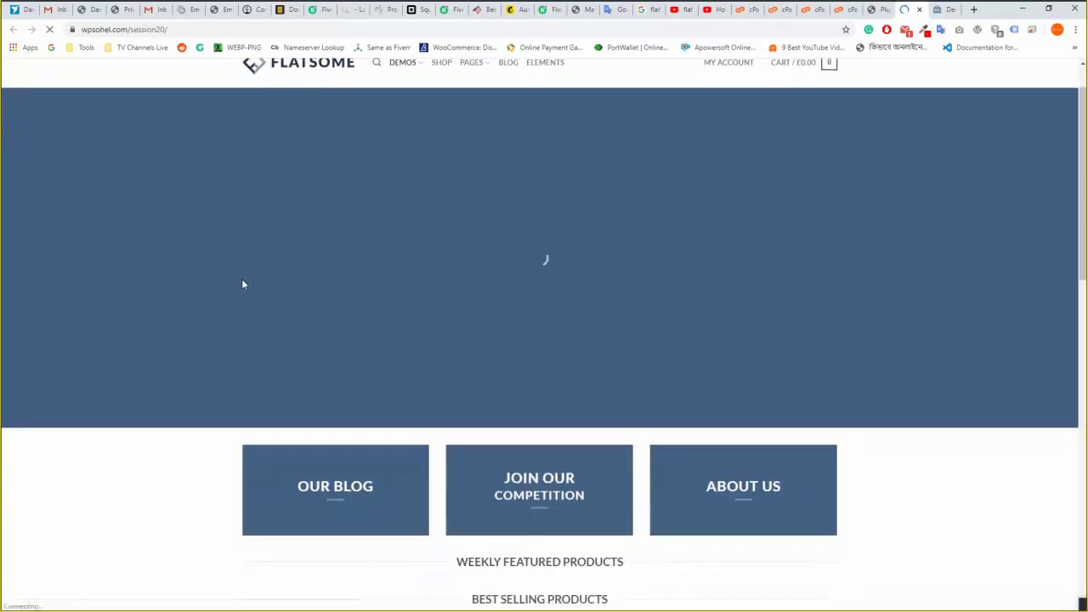
{"action": "scroll", "coordinate": [209, 297], "scroll_direction": "down", "scroll_amount": 3}
{"action": "scroll", "coordinate": [214, 293], "scroll_direction": "down", "scroll_amount": 8}
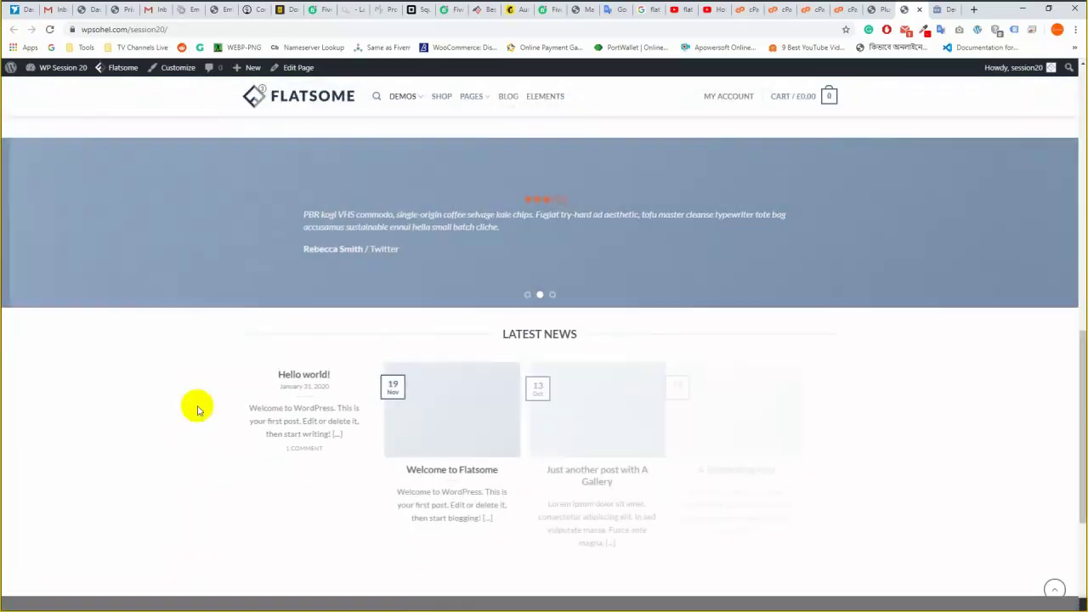
{"action": "scroll", "coordinate": [194, 406], "scroll_direction": "down", "scroll_amount": 3}
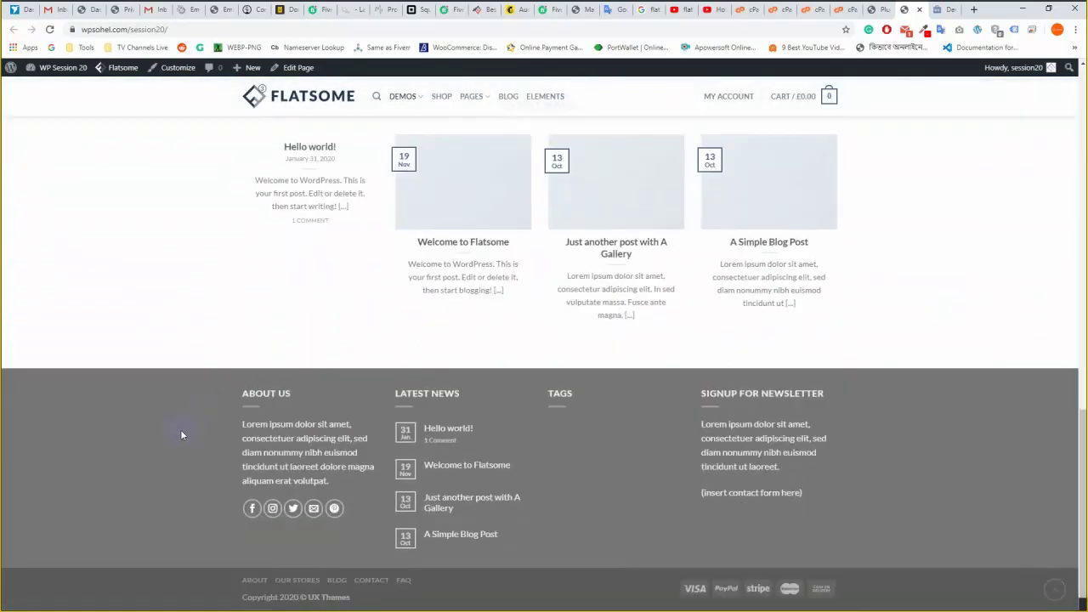
{"action": "scroll", "coordinate": [182, 433], "scroll_direction": "up", "scroll_amount": 10}
{"action": "scroll", "coordinate": [186, 422], "scroll_direction": "up", "scroll_amount": 2}
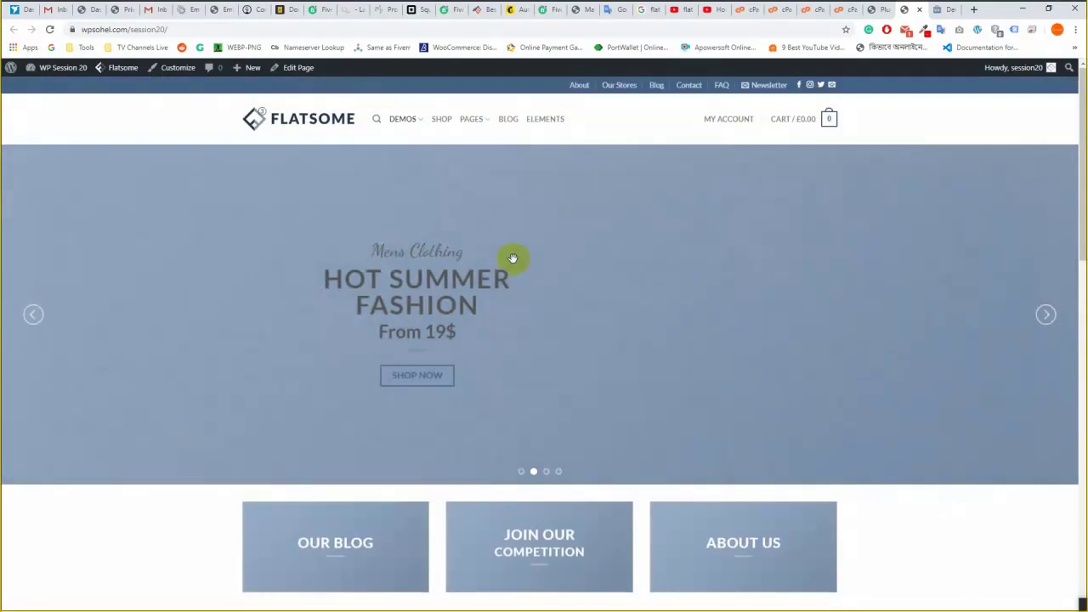
{"action": "left_click", "coordinate": [438, 119]}
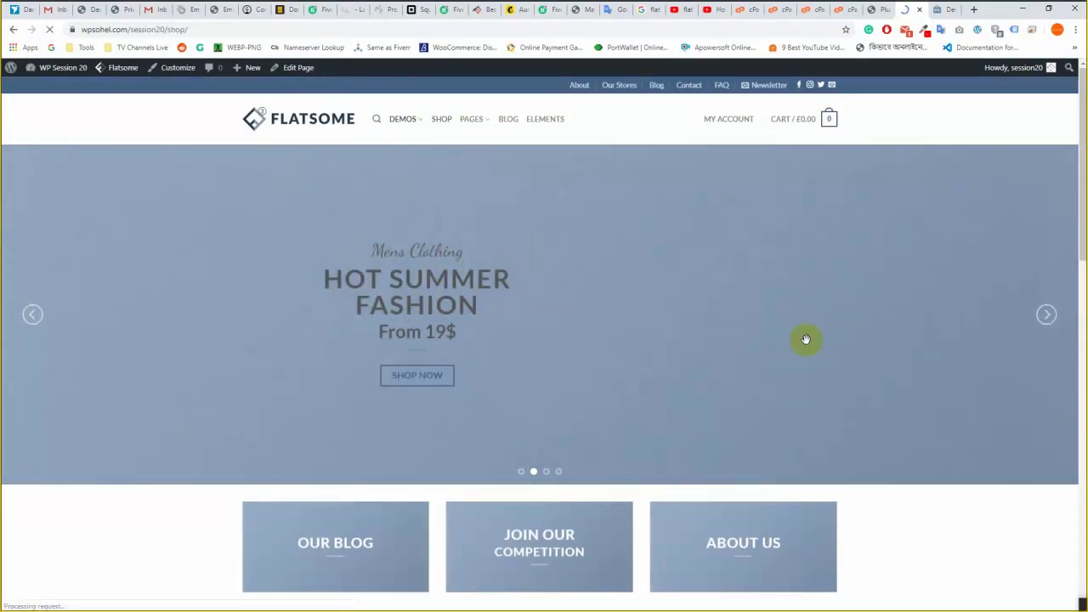
Open the Classic Shop demo from the Flatsome demos page in a new tab and return to the site's Shop page.
{"action": "left_click", "coordinate": [944, 8]}
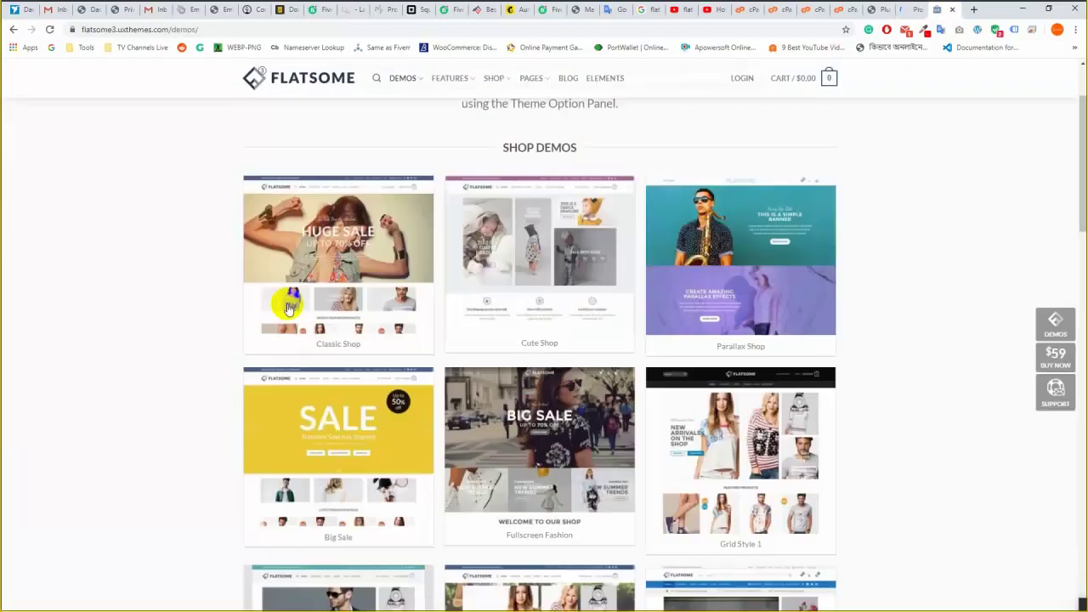
{"action": "scroll", "coordinate": [289, 340], "scroll_direction": "up", "scroll_amount": 1}
{"action": "right_click", "coordinate": [326, 340]}
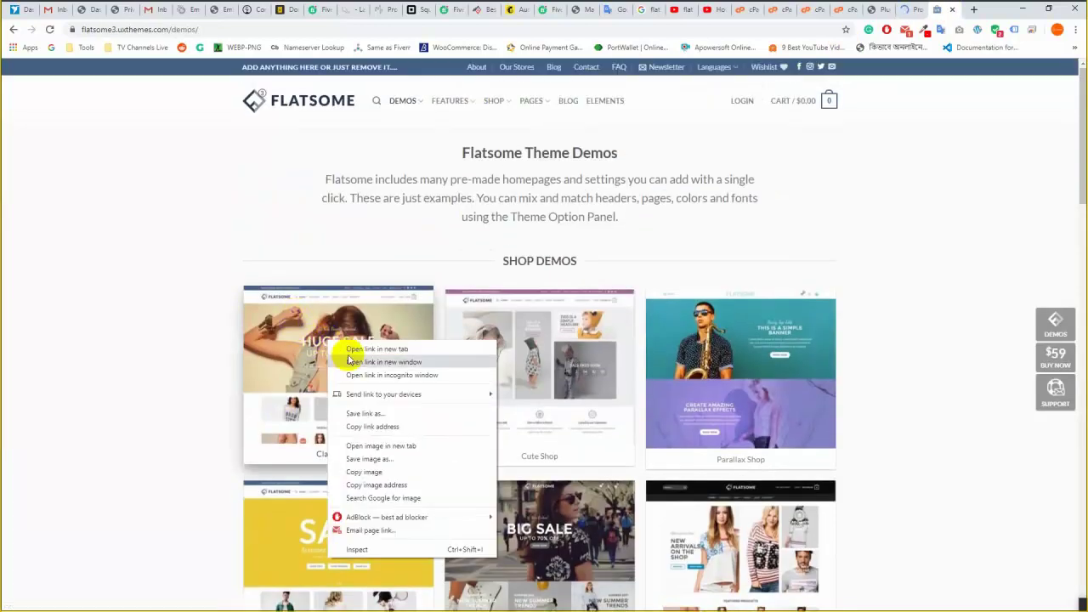
{"action": "left_click", "coordinate": [364, 350]}
{"action": "left_click", "coordinate": [914, 9]}
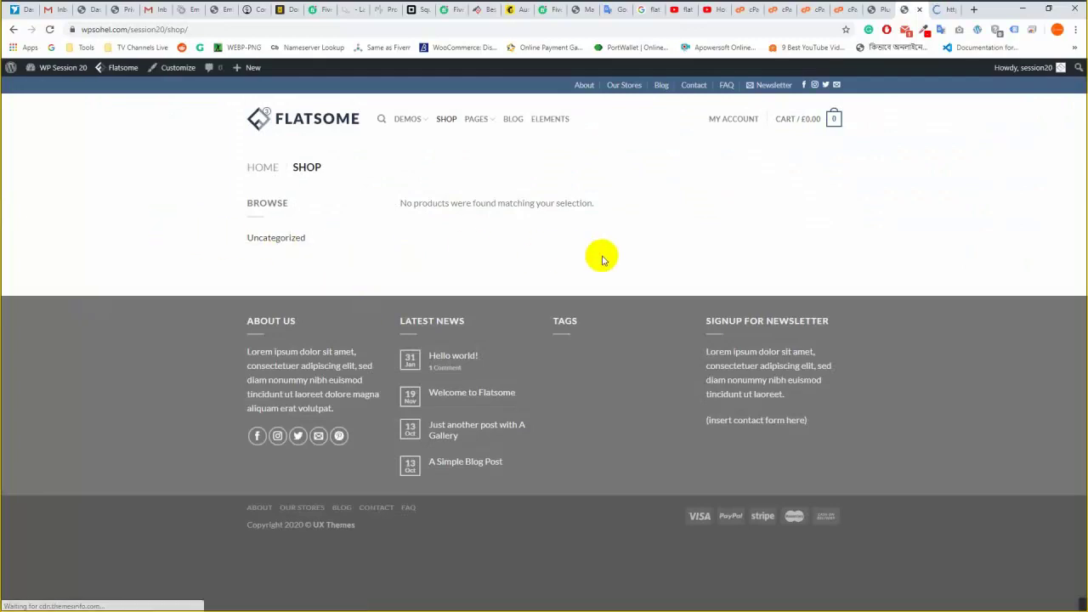
Check the installed plugins list in the WordPress admin.
{"action": "left_click", "coordinate": [871, 8]}
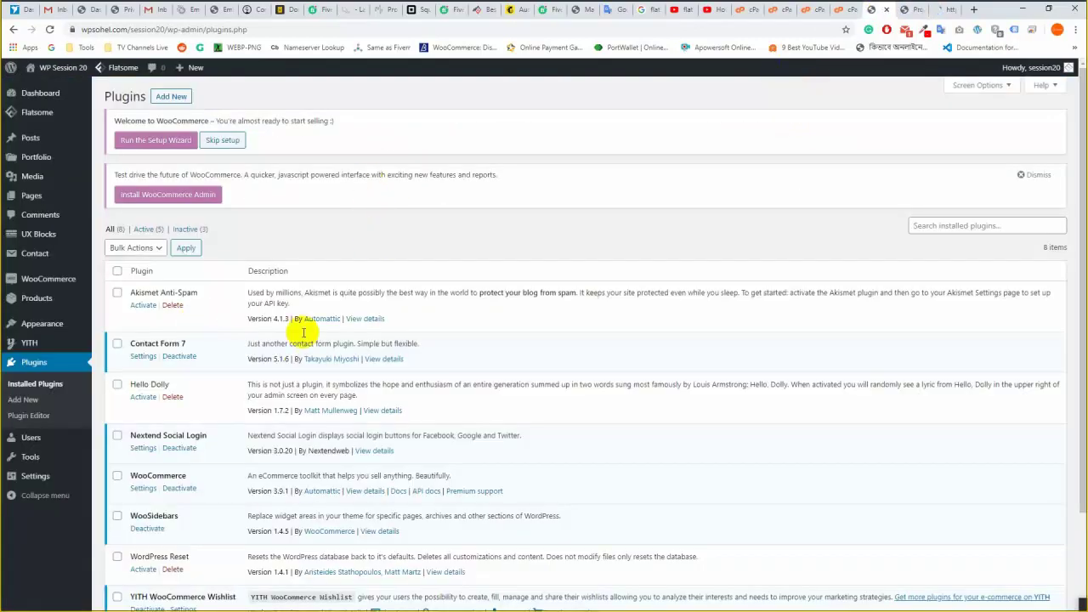
{"action": "scroll", "coordinate": [289, 340], "scroll_direction": "down", "scroll_amount": 3}
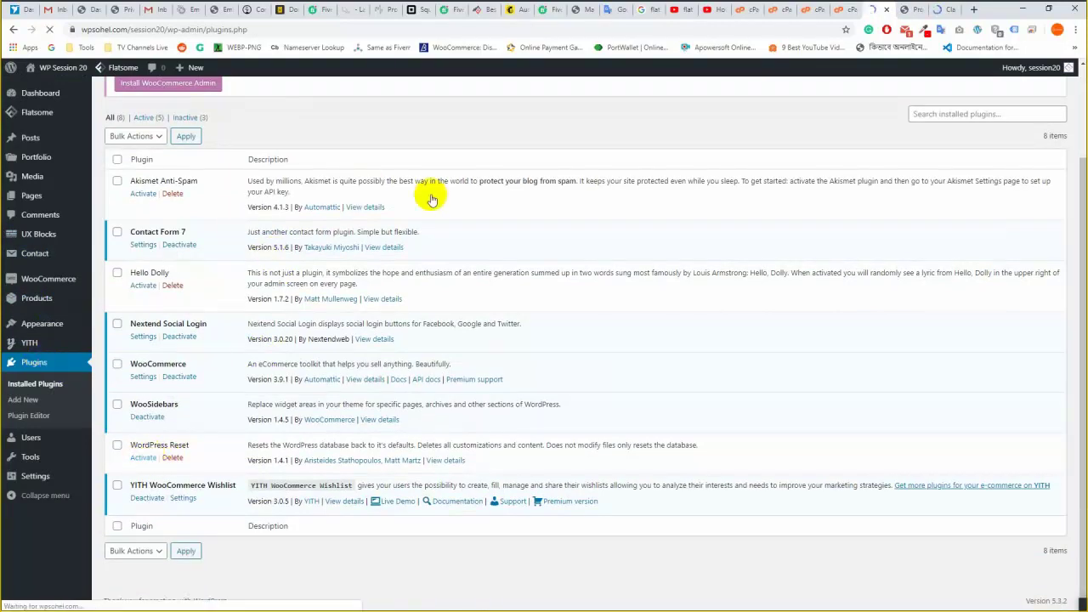
{"action": "scroll", "coordinate": [431, 199], "scroll_direction": "up", "scroll_amount": 2}
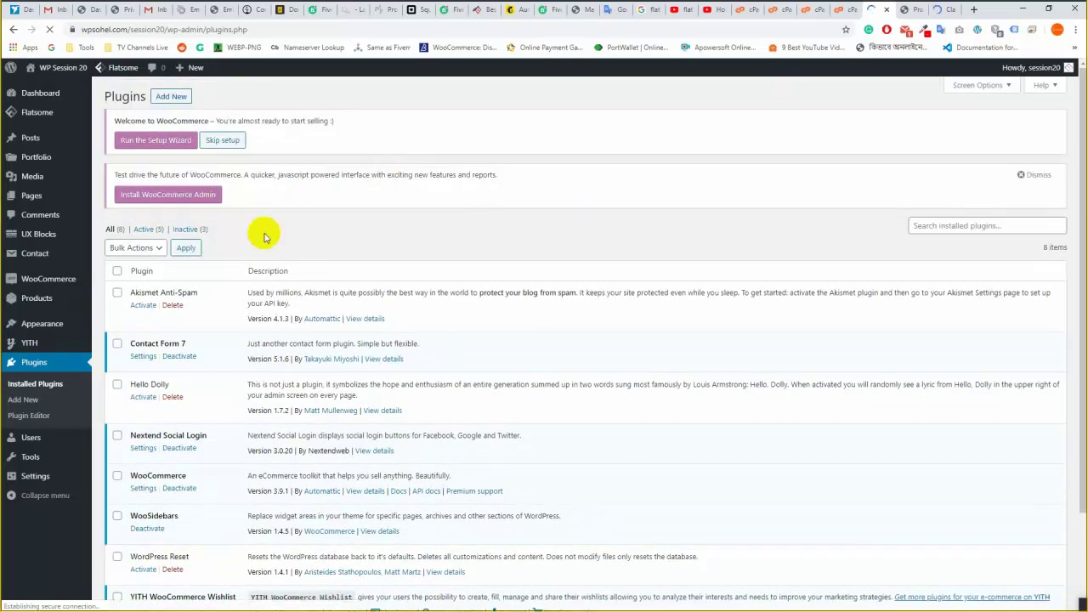
Open the Flatsome Setup Wizard and run it again.
{"action": "left_click", "coordinate": [46, 119]}
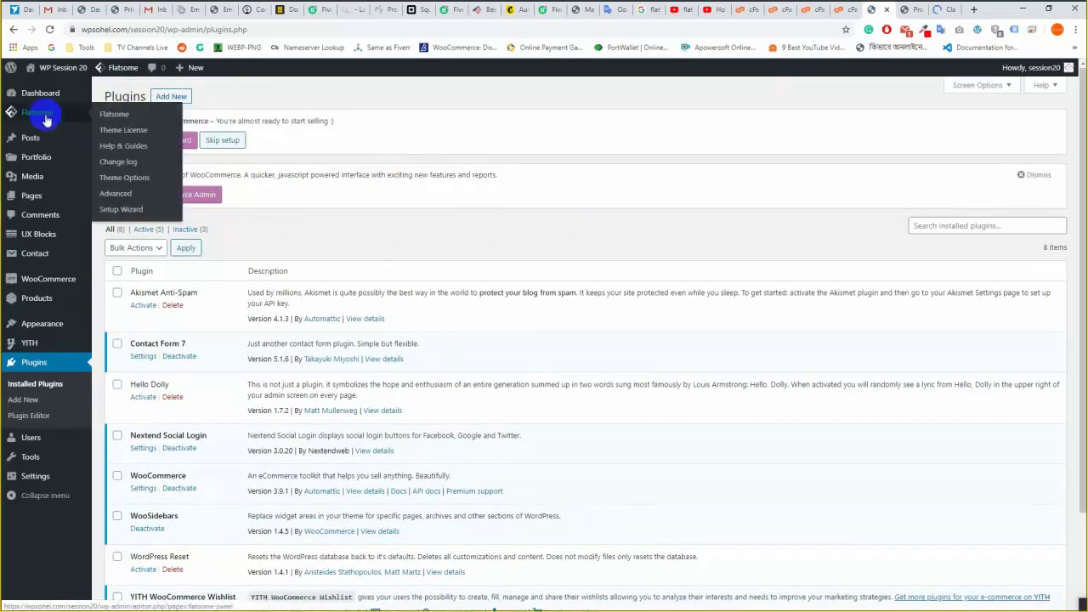
{"action": "left_click", "coordinate": [119, 210]}
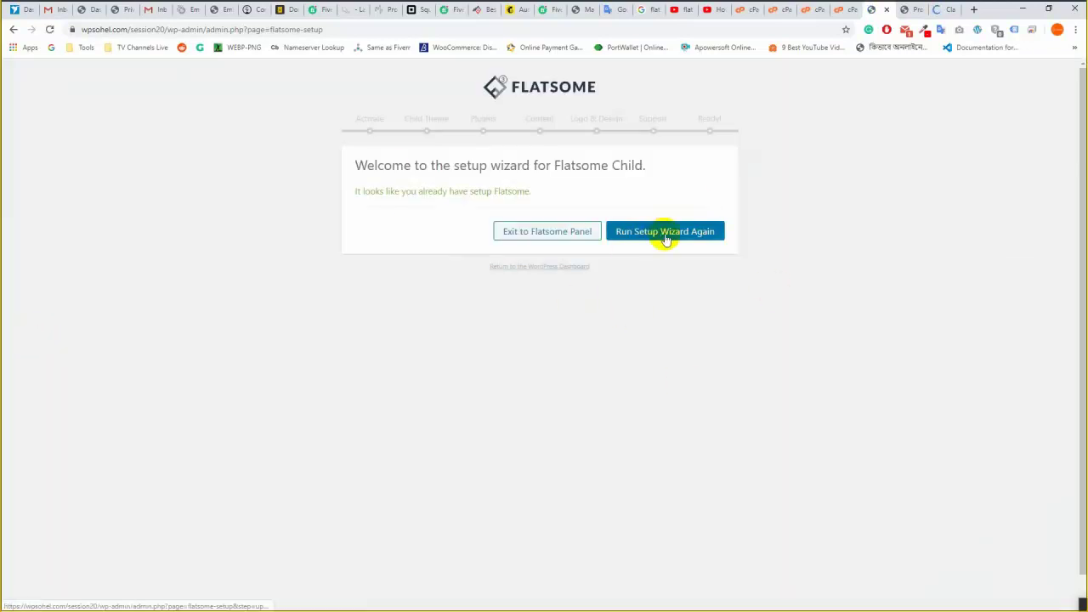
{"action": "left_click", "coordinate": [661, 234]}
Check the site's Shop page for products and return to the setup wizard.
{"action": "left_click", "coordinate": [910, 9]}
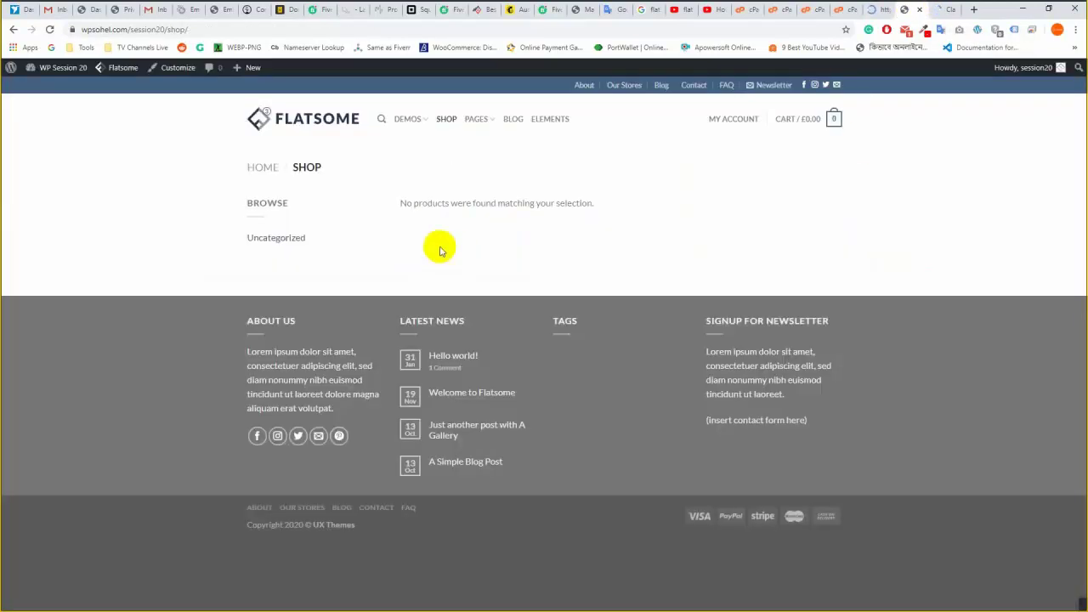
{"action": "left_click_drag", "start_coordinate": [376, 226], "coordinate": [260, 253]}
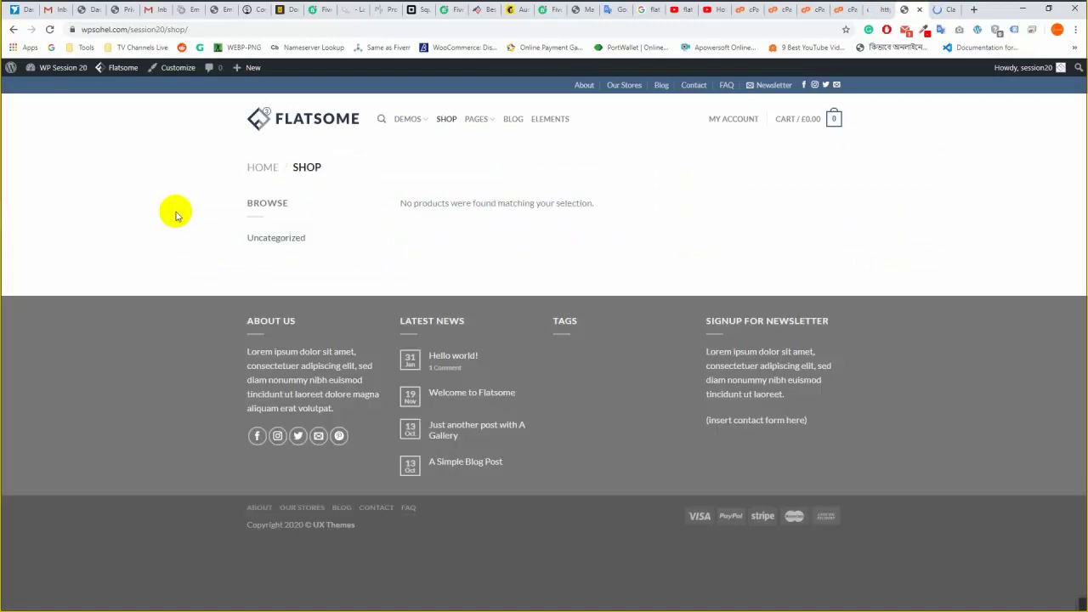
{"action": "left_click", "coordinate": [870, 9]}
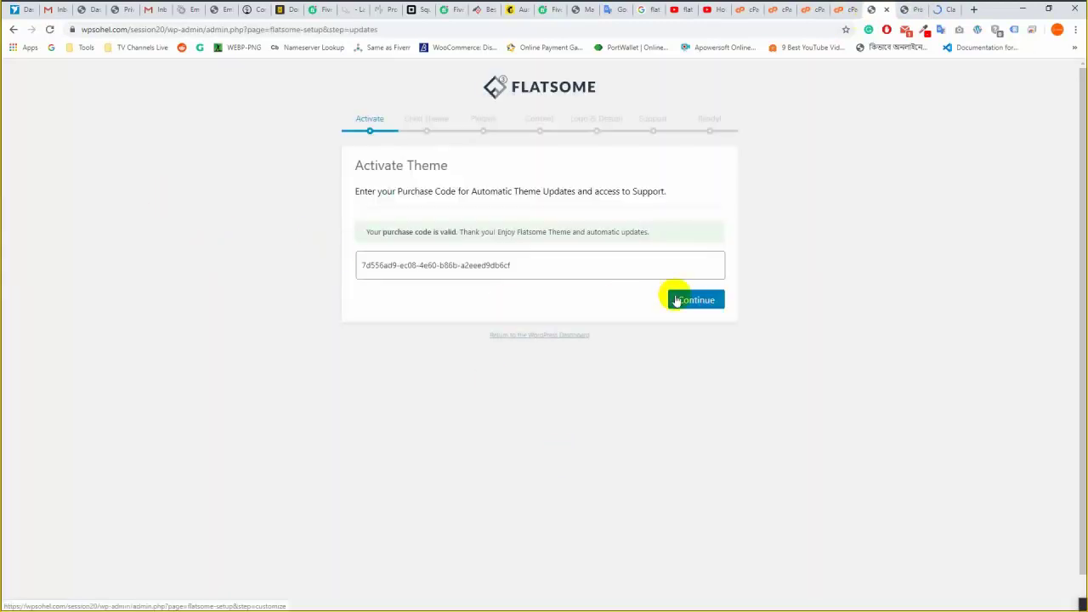
Create and use the child theme titled Flatsome Child and continue the wizard to the demo content stage.
{"action": "left_click", "coordinate": [676, 298]}
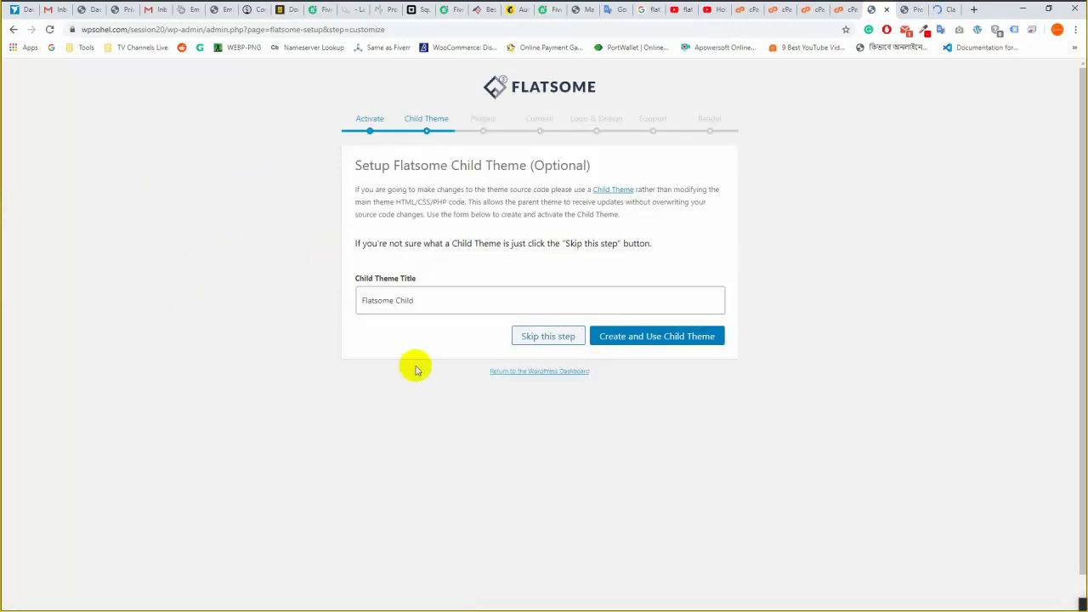
{"action": "left_click", "coordinate": [617, 340]}
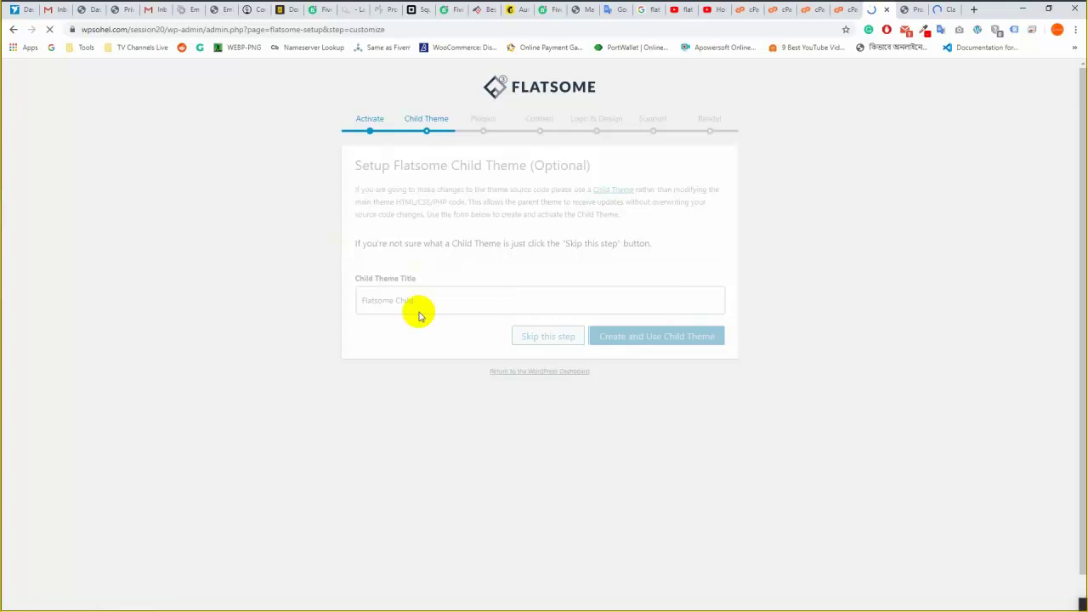
{"action": "left_click", "coordinate": [696, 297]}
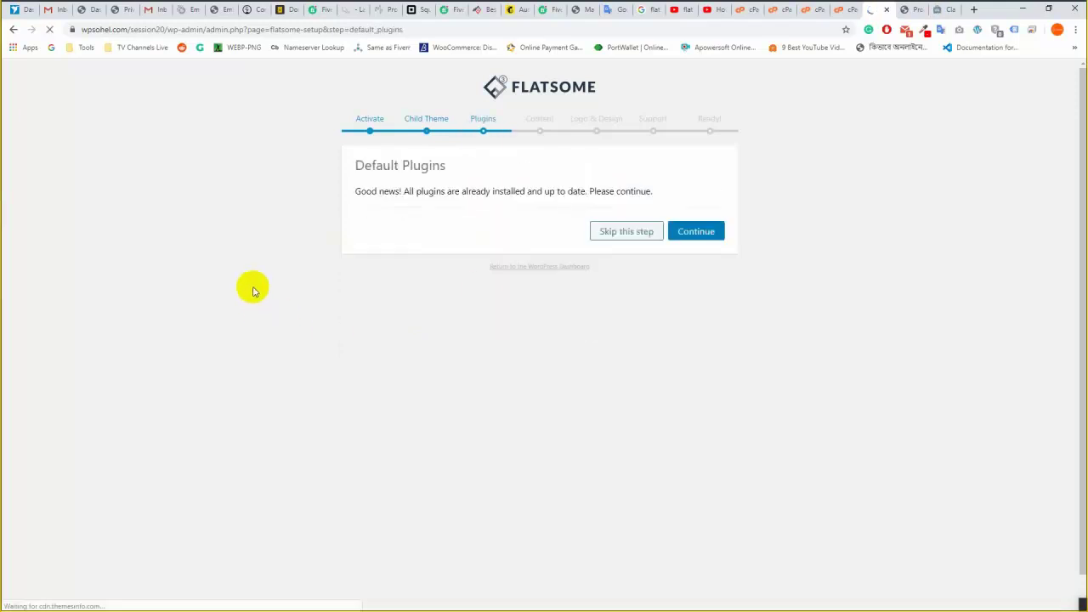
{"action": "left_click", "coordinate": [680, 232]}
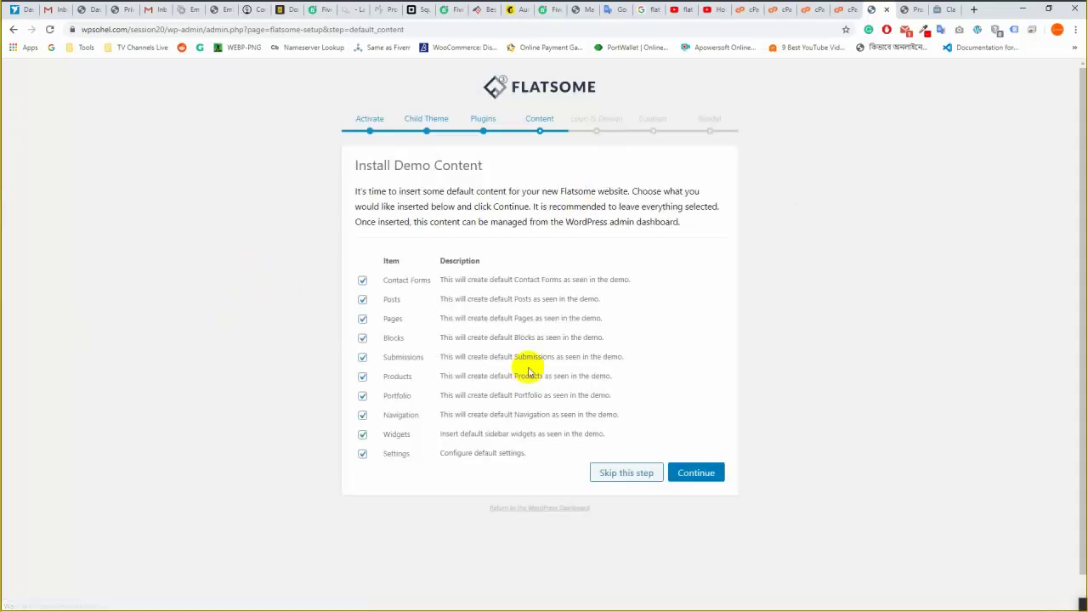
Install all the Flatsome demo content, from Contact Forms, Posts and Pages through Products, Navigation, Widgets and Settings.
{"action": "left_click", "coordinate": [705, 475]}
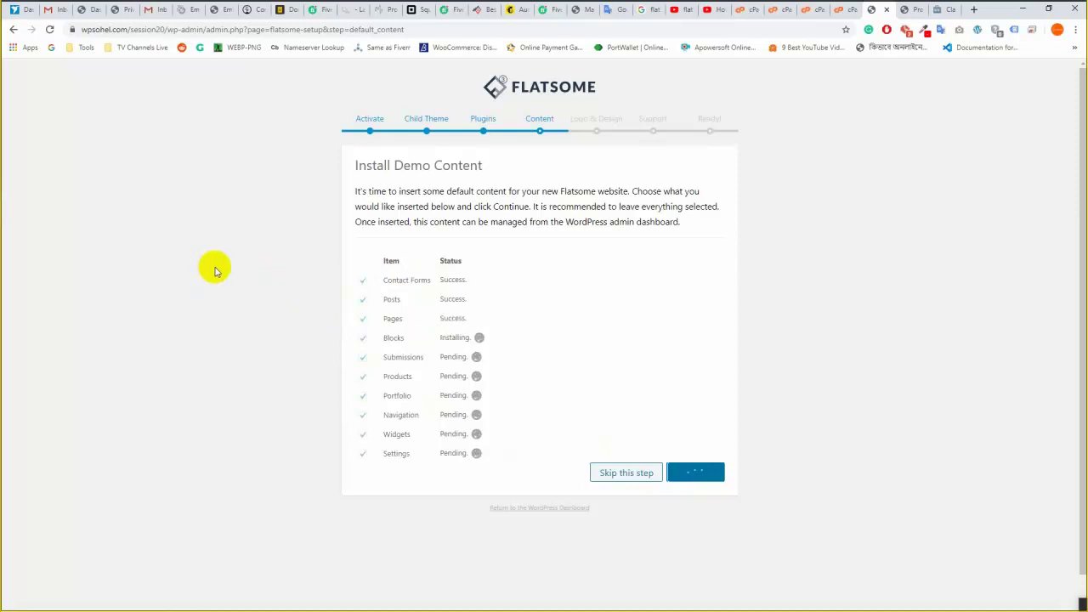
{"action": "scroll", "coordinate": [219, 277], "scroll_direction": "down", "scroll_amount": 1}
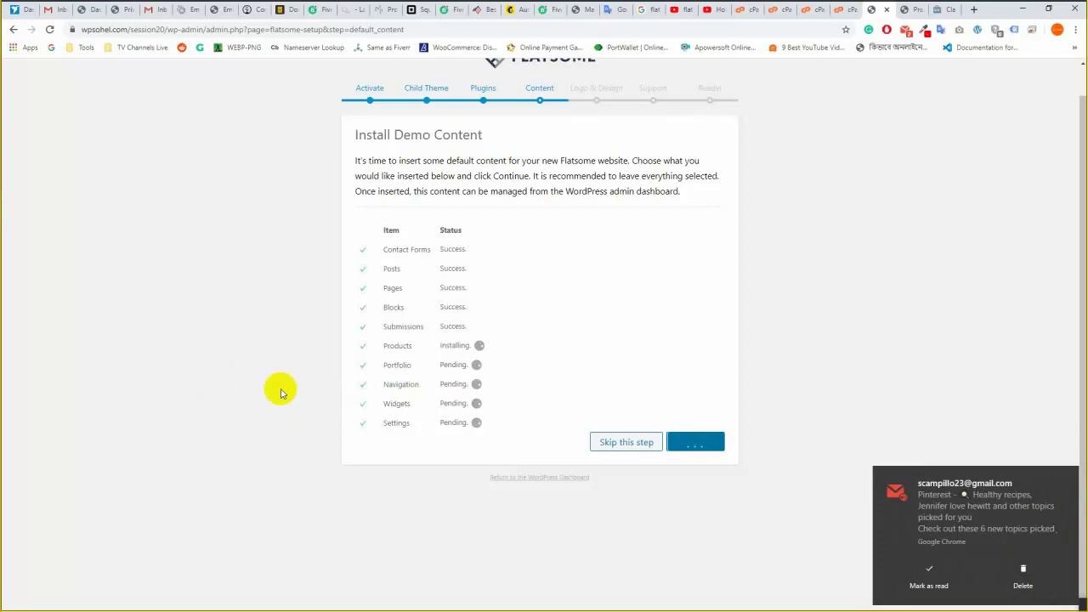
{"action": "left_click", "coordinate": [1073, 480]}
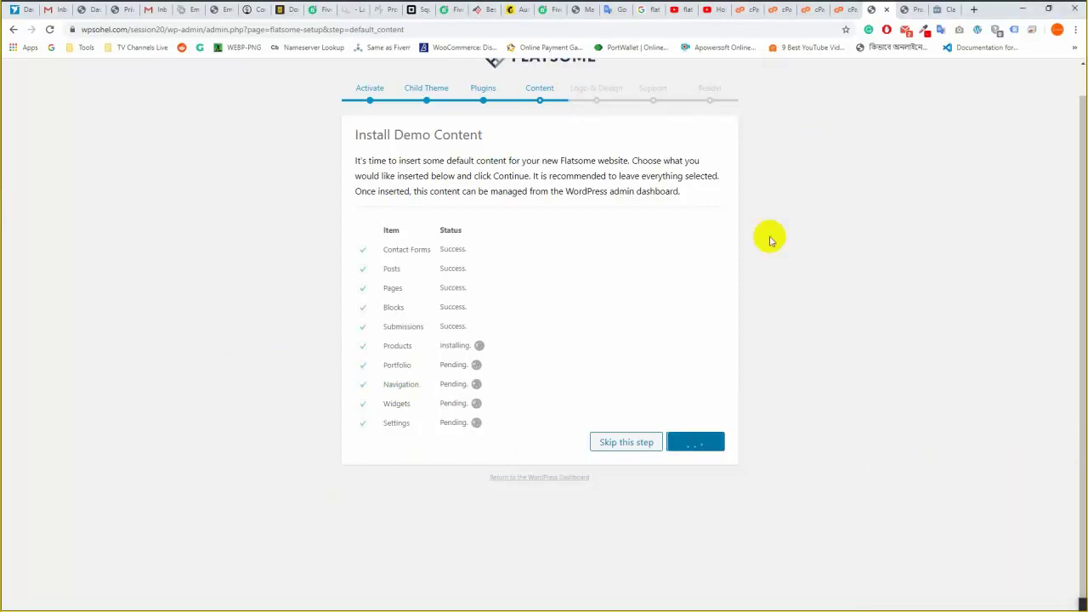
{"action": "scroll", "coordinate": [255, 255], "scroll_direction": "up", "scroll_amount": 1}
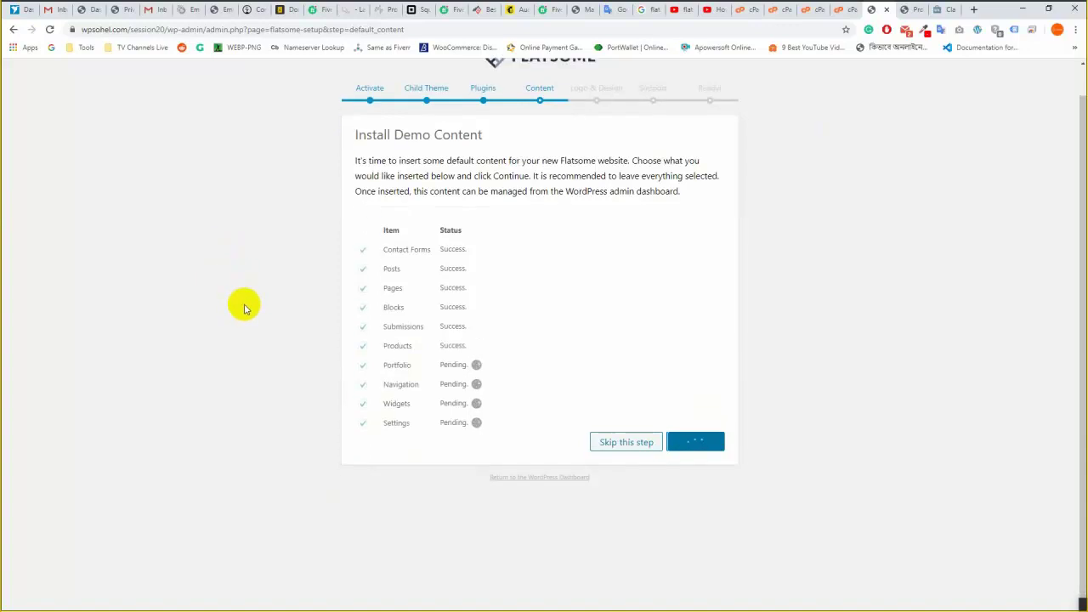
{"action": "scroll", "coordinate": [244, 306], "scroll_direction": "up", "scroll_amount": 1}
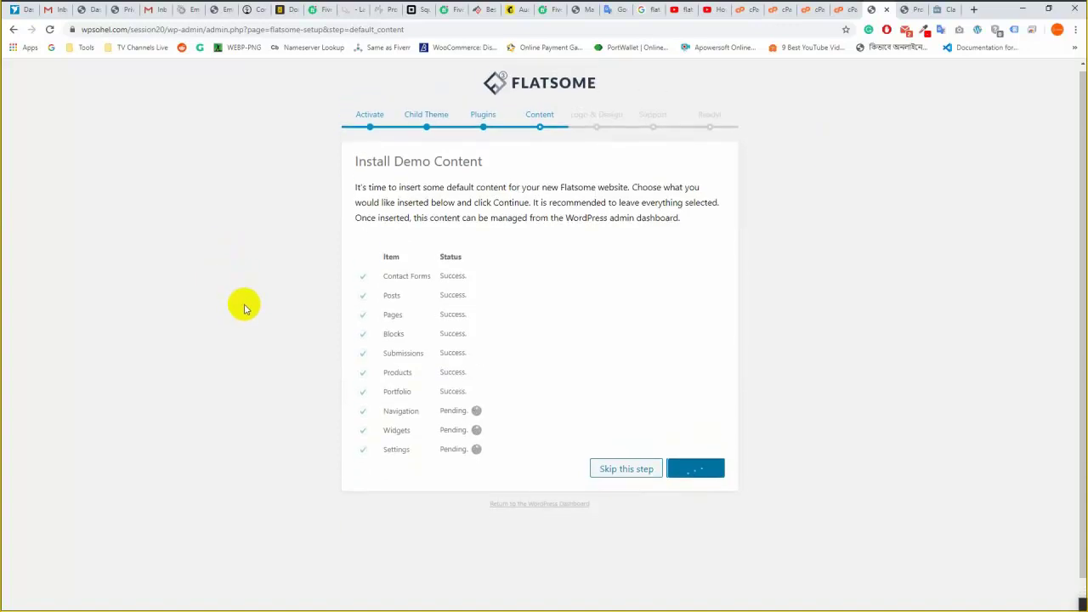
{"action": "scroll", "coordinate": [244, 309], "scroll_direction": "down", "scroll_amount": 1}
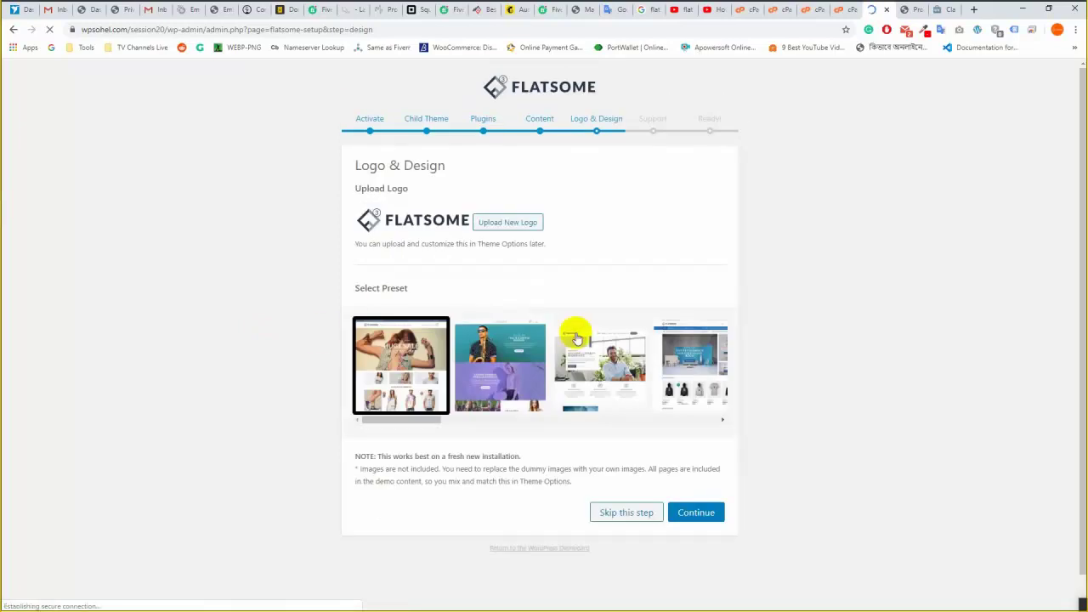
Accept the current logo and first design preset, and leave the wizard for the WordPress Dashboard.
{"action": "left_click", "coordinate": [698, 514]}
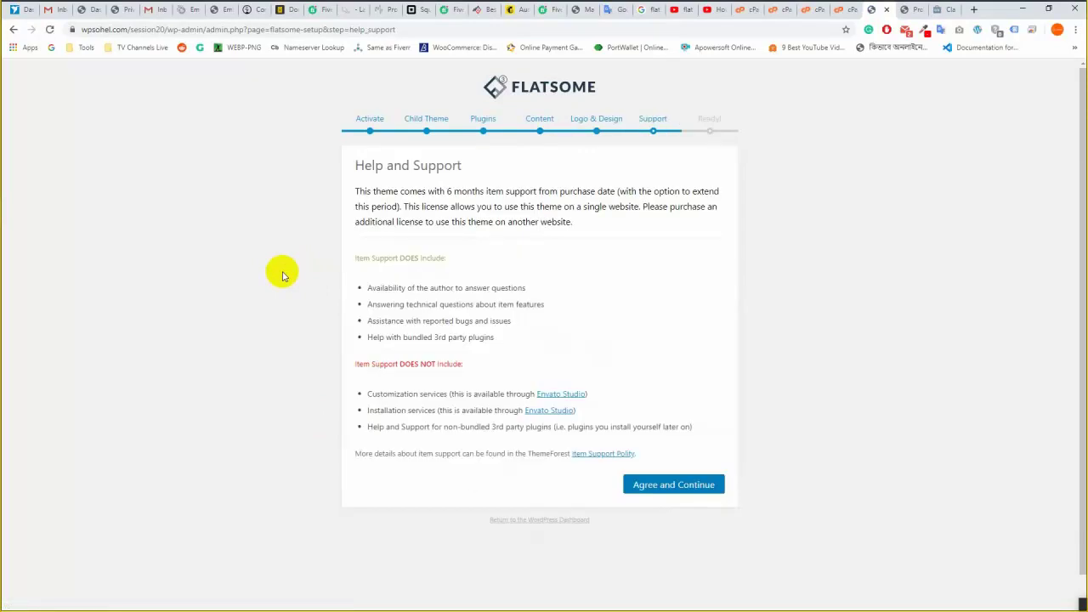
{"action": "scroll", "coordinate": [510, 328], "scroll_direction": "down", "scroll_amount": 1}
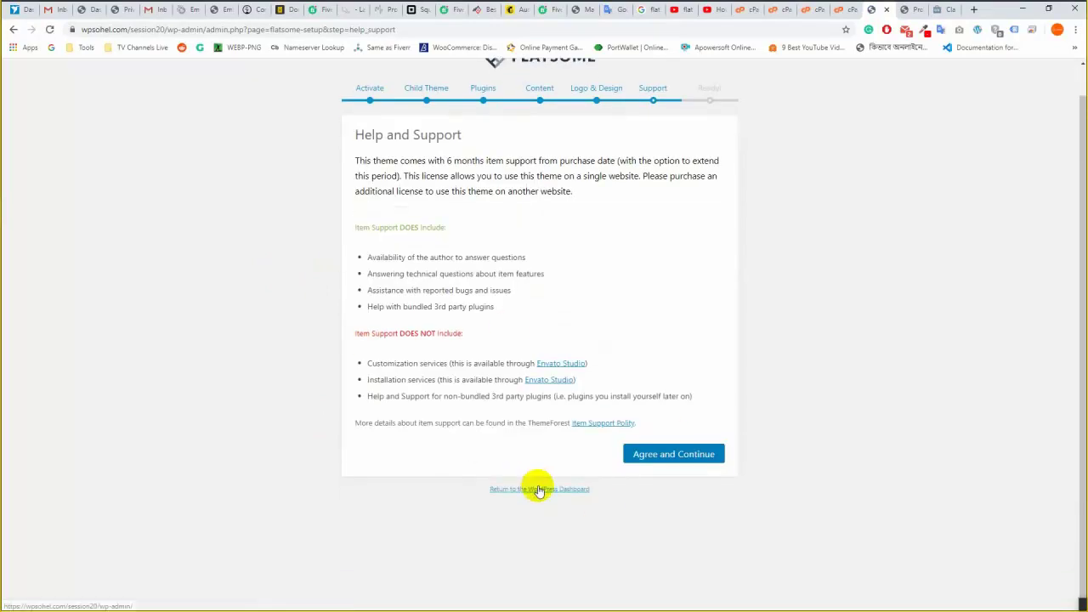
{"action": "left_click", "coordinate": [538, 490]}
Review the site's home page from the banner through the best selling products and categories to the footer.
{"action": "left_click", "coordinate": [913, 9]}
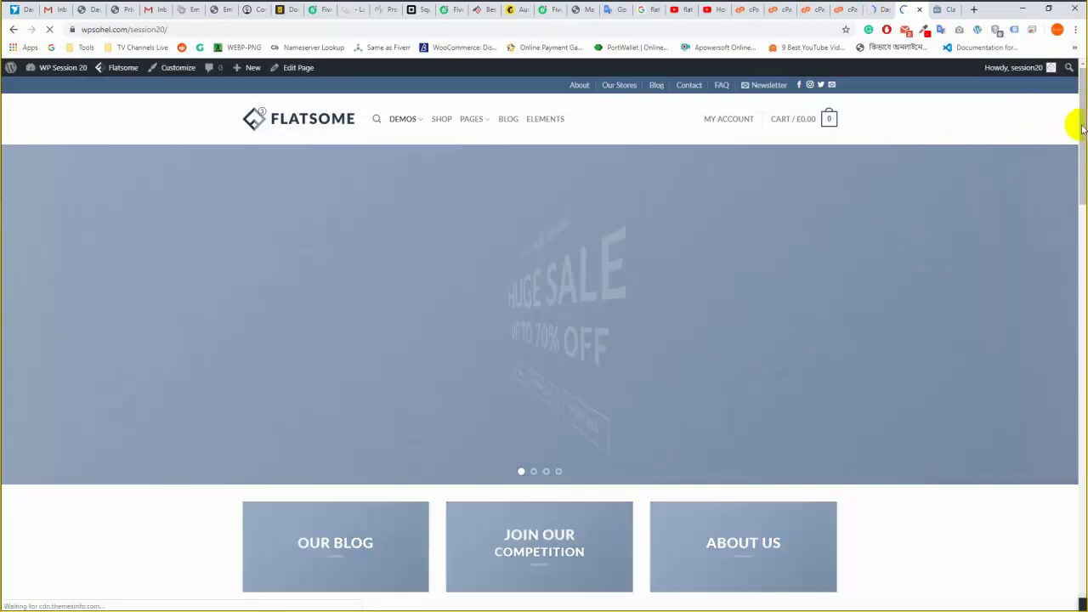
{"action": "left_click_drag", "start_coordinate": [1078, 213], "coordinate": [1077, 282]}
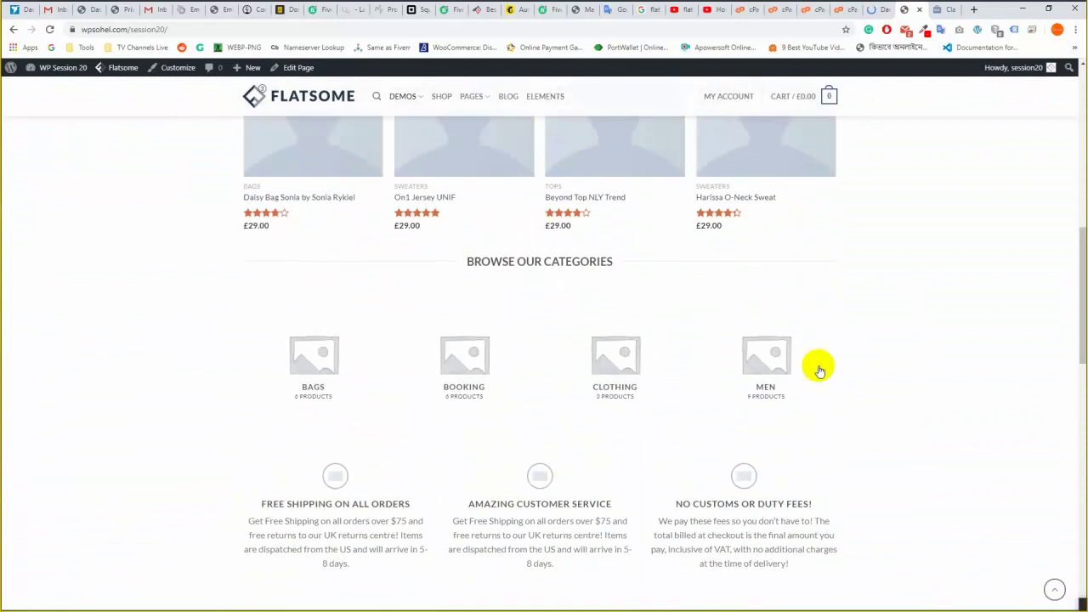
{"action": "scroll", "coordinate": [500, 363], "scroll_direction": "up", "scroll_amount": 3}
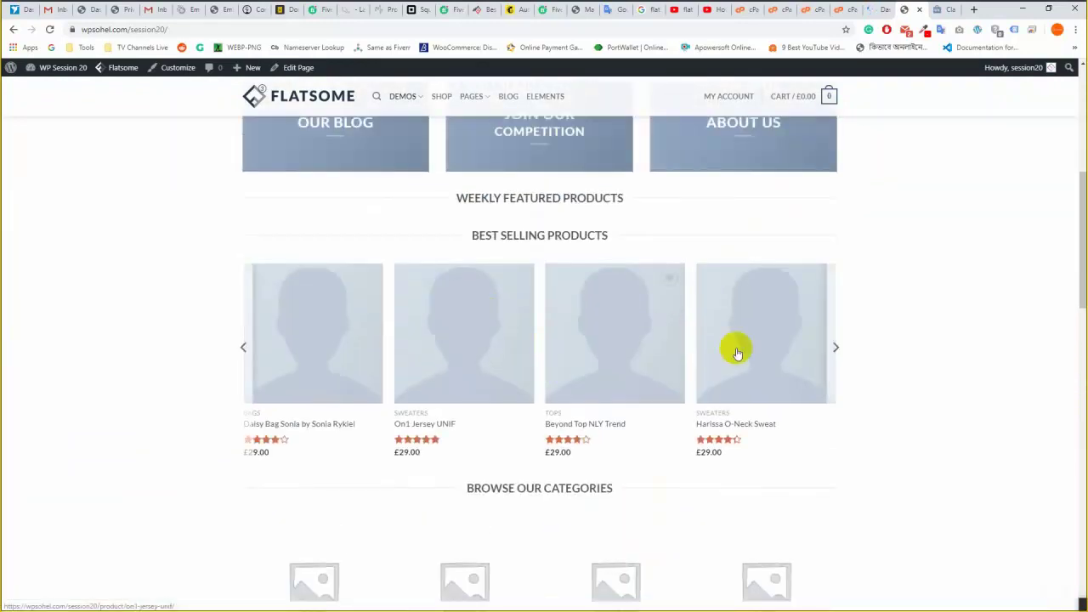
{"action": "scroll", "coordinate": [998, 243], "scroll_direction": "down", "scroll_amount": 10}
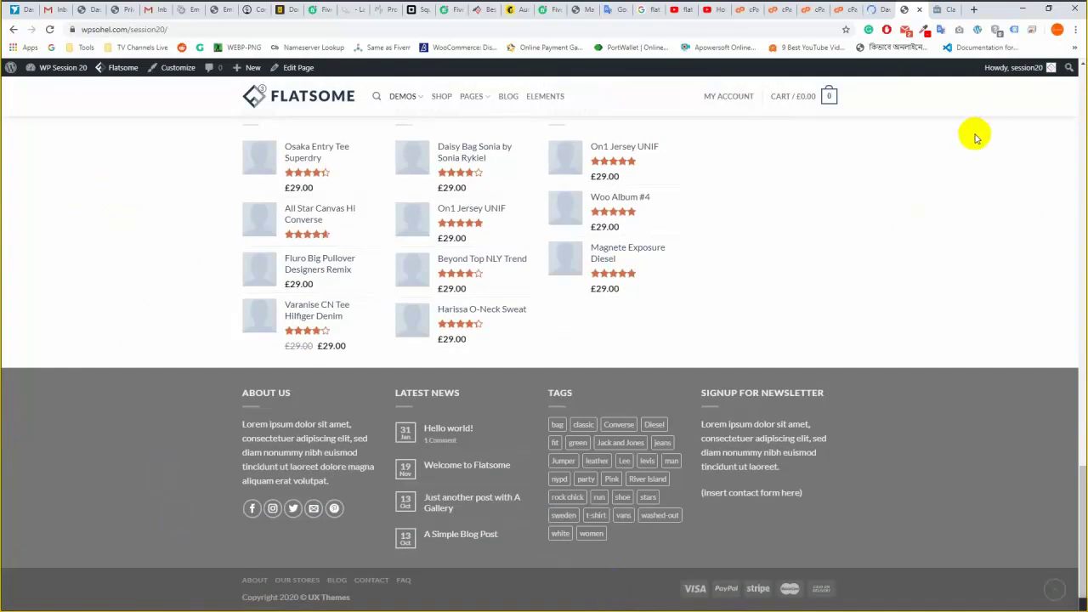
{"action": "scroll", "coordinate": [976, 137], "scroll_direction": "up", "scroll_amount": 5}
Return to the WordPress Dashboard and look through its widgets.
{"action": "left_click", "coordinate": [876, 9]}
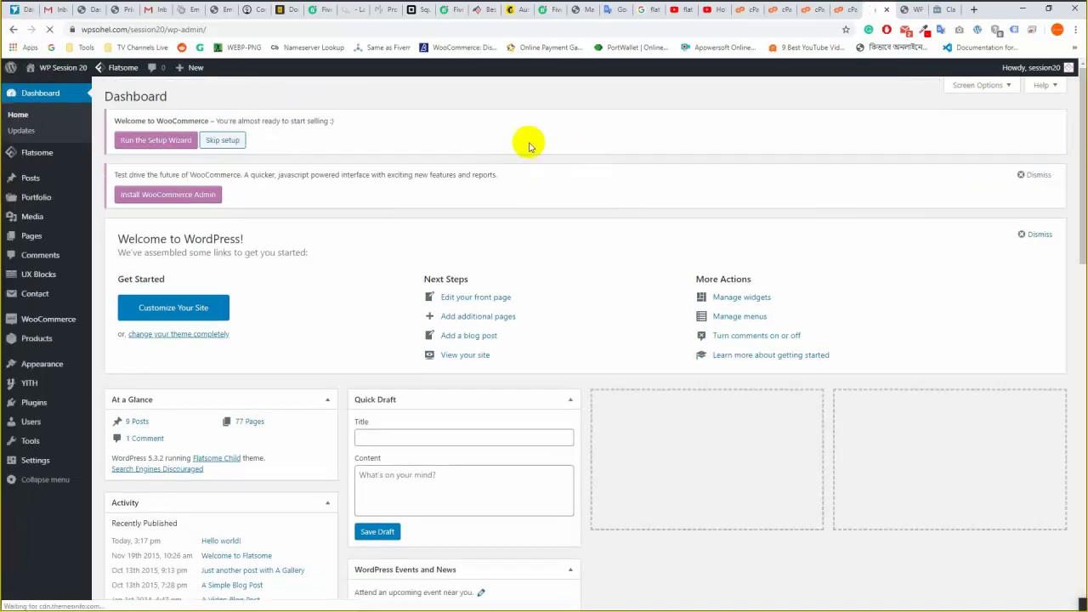
{"action": "scroll", "coordinate": [359, 226], "scroll_direction": "down", "scroll_amount": 10}
{"action": "scroll", "coordinate": [359, 226], "scroll_direction": "up", "scroll_amount": 5}
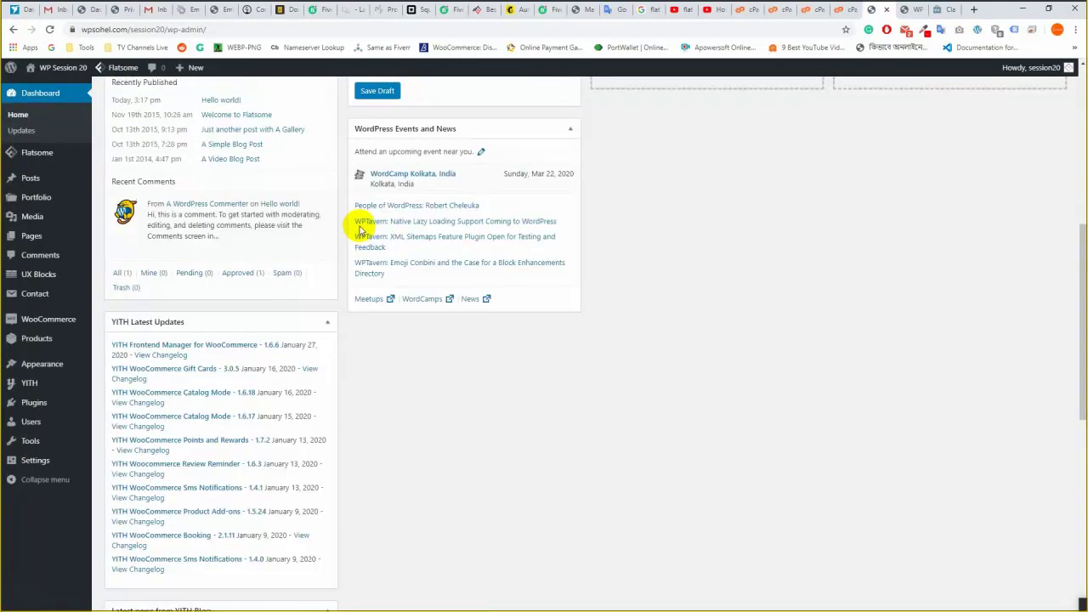
{"action": "scroll", "coordinate": [360, 230], "scroll_direction": "up", "scroll_amount": 5}
{"action": "mouse_move", "coordinate": [2, 231]}
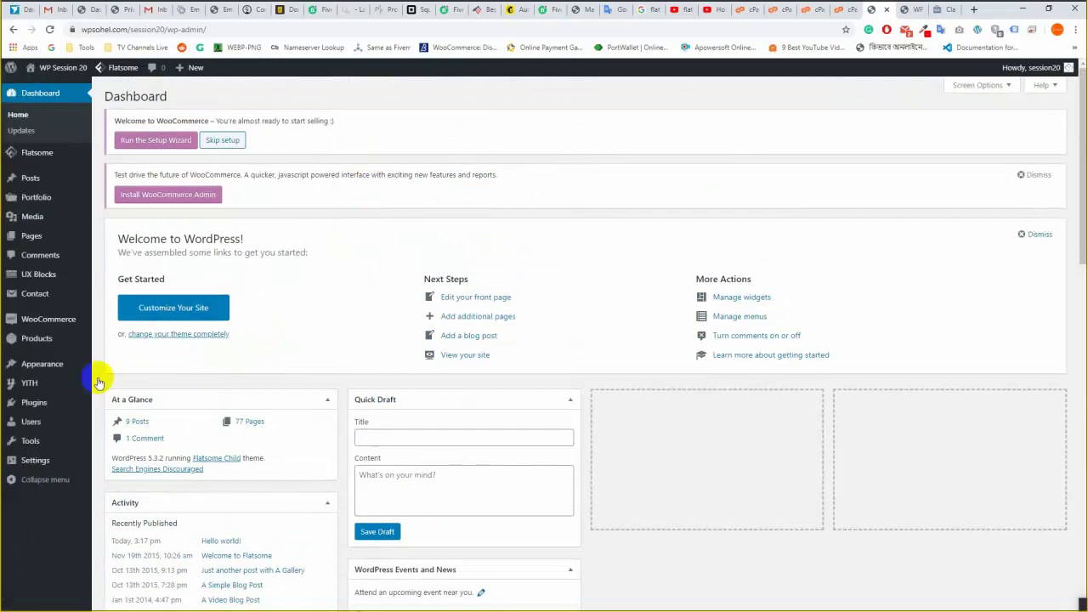
Open the Products list and look through the imported demo products with their stock, prices and categories.
{"action": "left_click", "coordinate": [47, 349]}
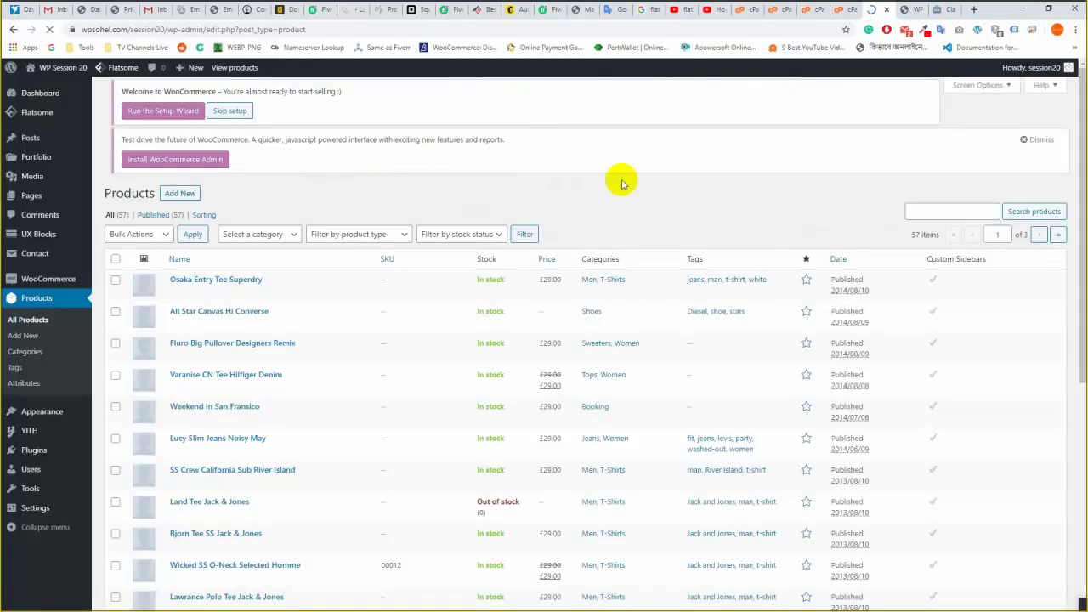
{"action": "left_click_drag", "start_coordinate": [1077, 197], "coordinate": [1078, 510]}
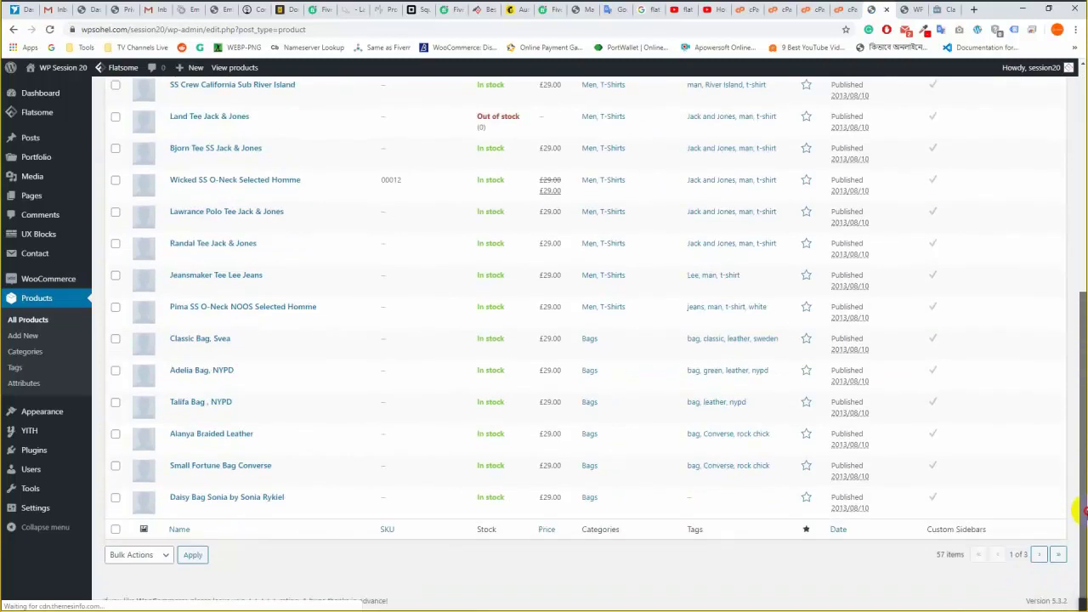
{"action": "left_click_drag", "start_coordinate": [1079, 453], "coordinate": [1076, 187]}
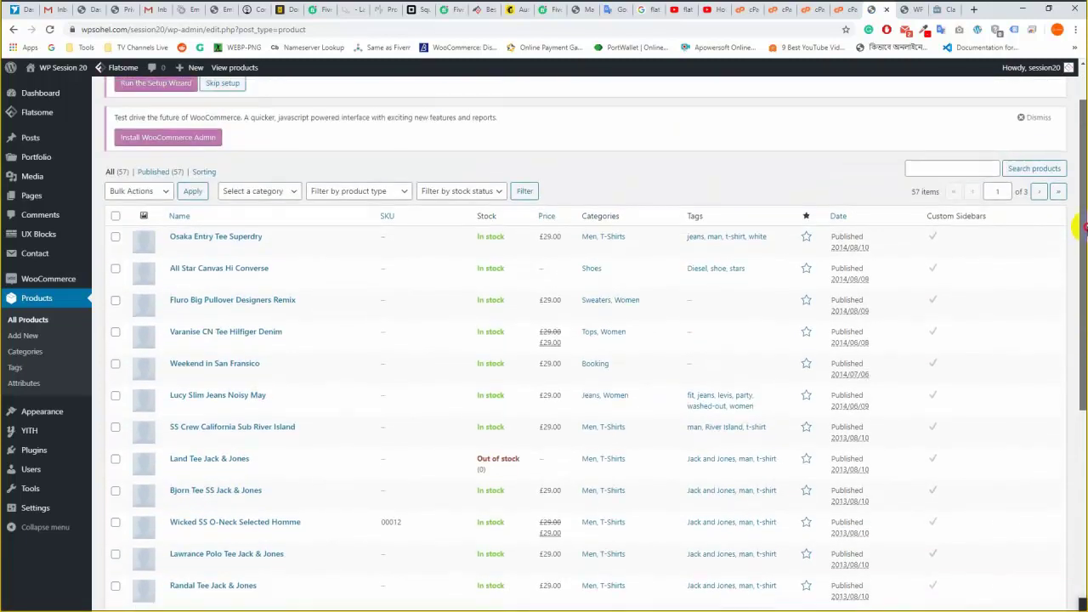
{"action": "scroll", "coordinate": [636, 356], "scroll_direction": "up", "scroll_amount": 1}
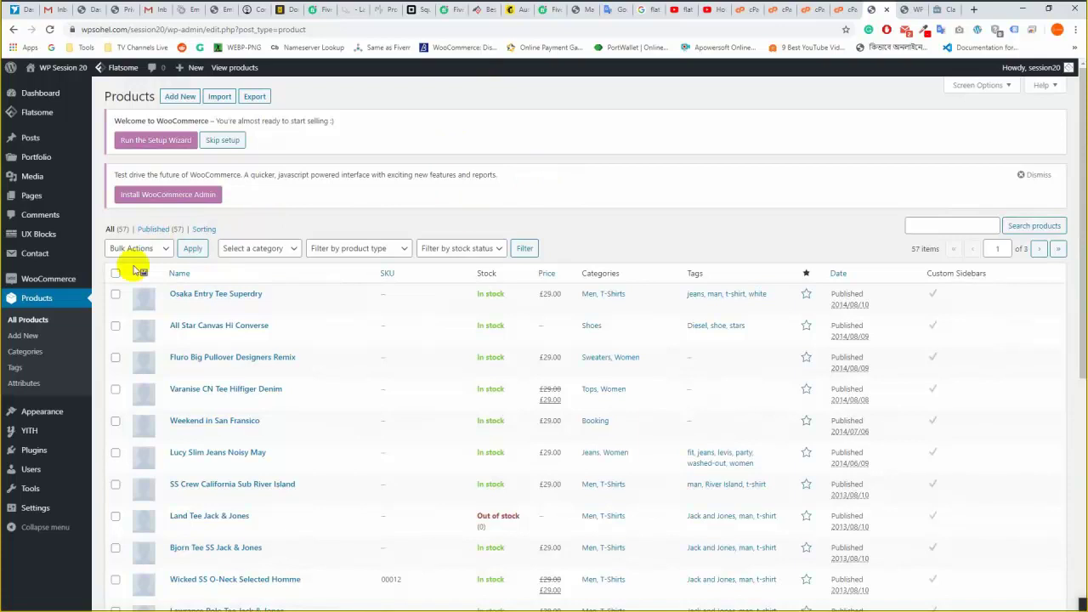
Open the Pages list and look through the imported demo pages, including the Business Demos and Shop Demos.
{"action": "left_click", "coordinate": [13, 201]}
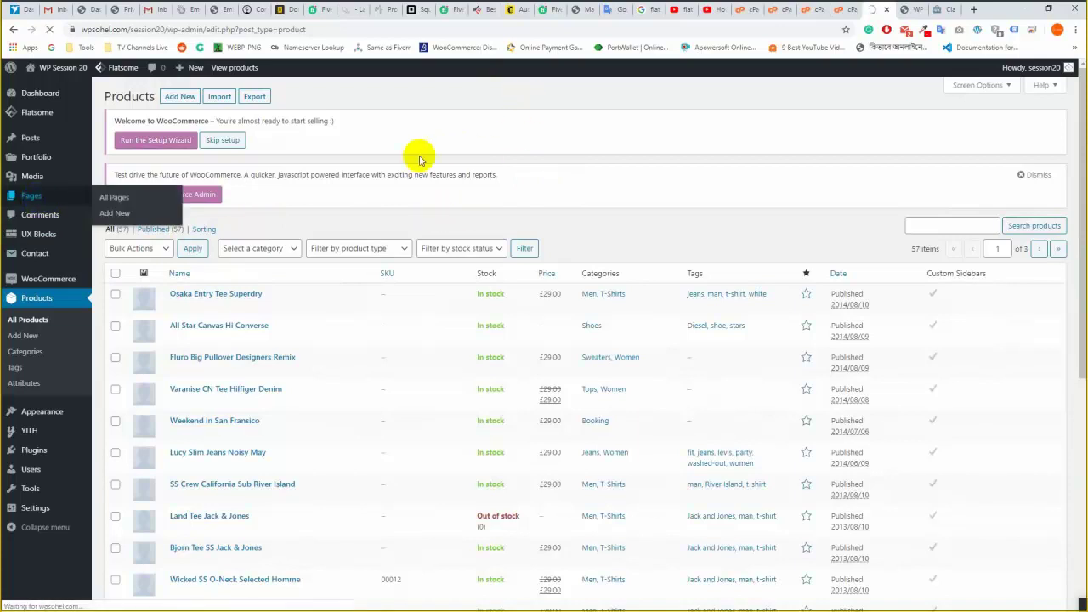
{"action": "left_click", "coordinate": [43, 199]}
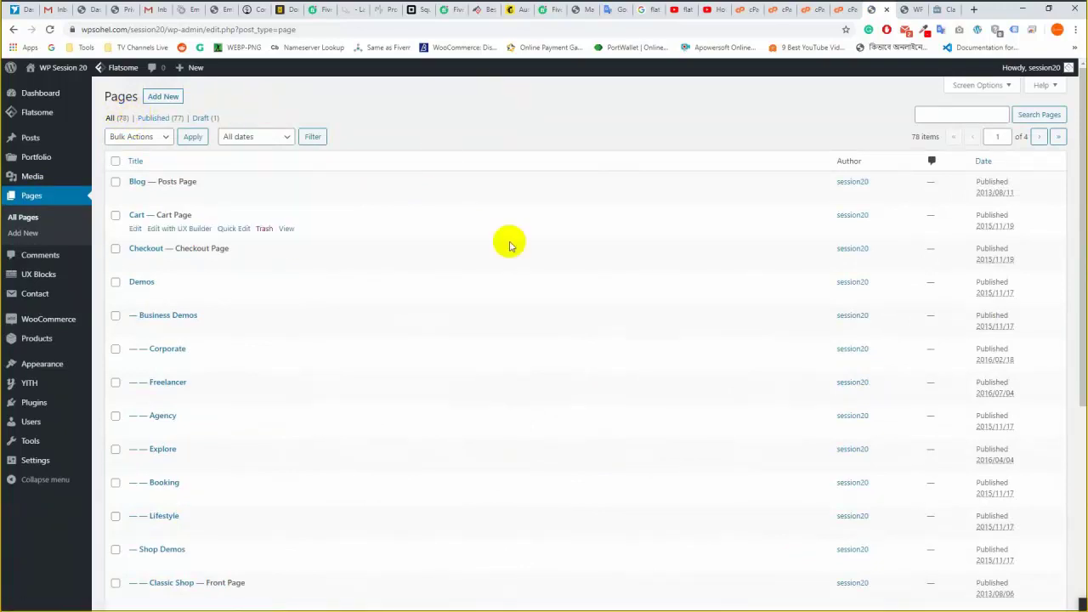
{"action": "scroll", "coordinate": [370, 472], "scroll_direction": "down", "scroll_amount": 3}
{"action": "scroll", "coordinate": [370, 472], "scroll_direction": "up", "scroll_amount": 3}
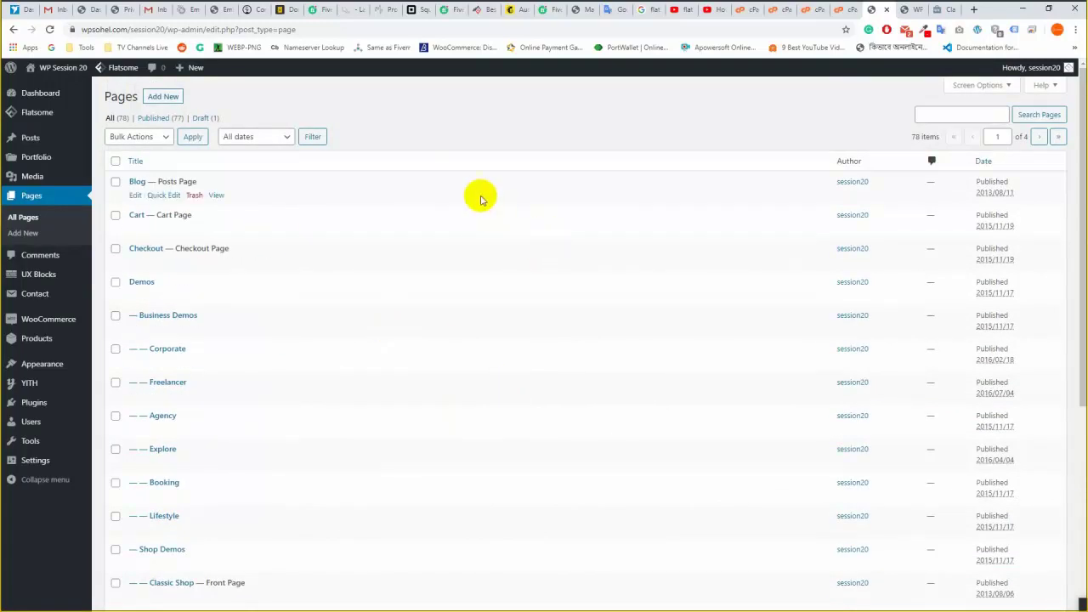
{"action": "scroll", "coordinate": [544, 289], "scroll_direction": "down", "scroll_amount": 5}
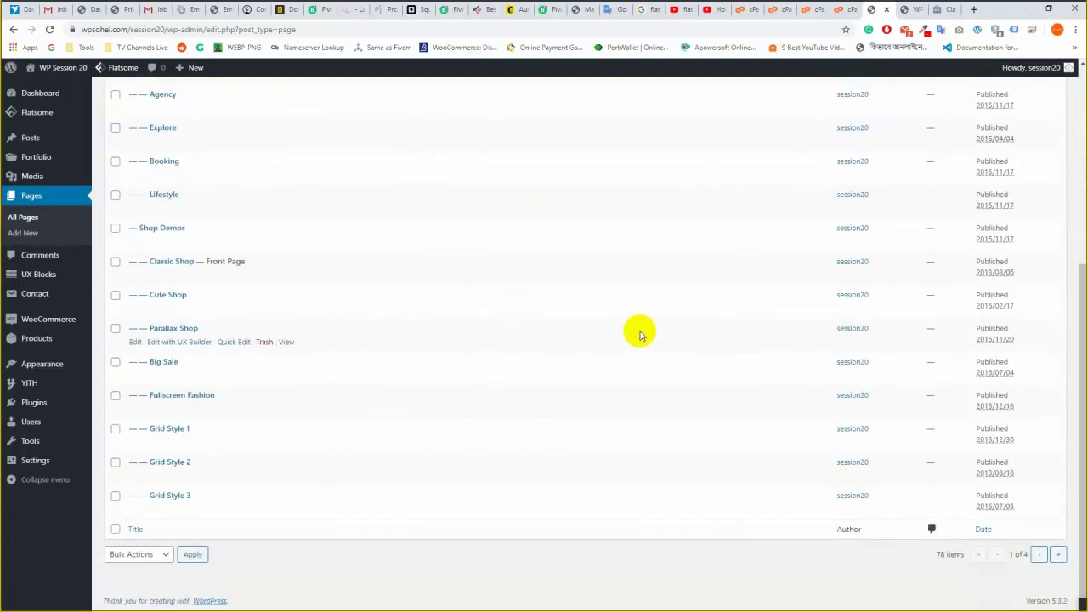
{"action": "scroll", "coordinate": [671, 323], "scroll_direction": "up", "scroll_amount": 3}
{"action": "scroll", "coordinate": [672, 314], "scroll_direction": "up", "scroll_amount": 1}
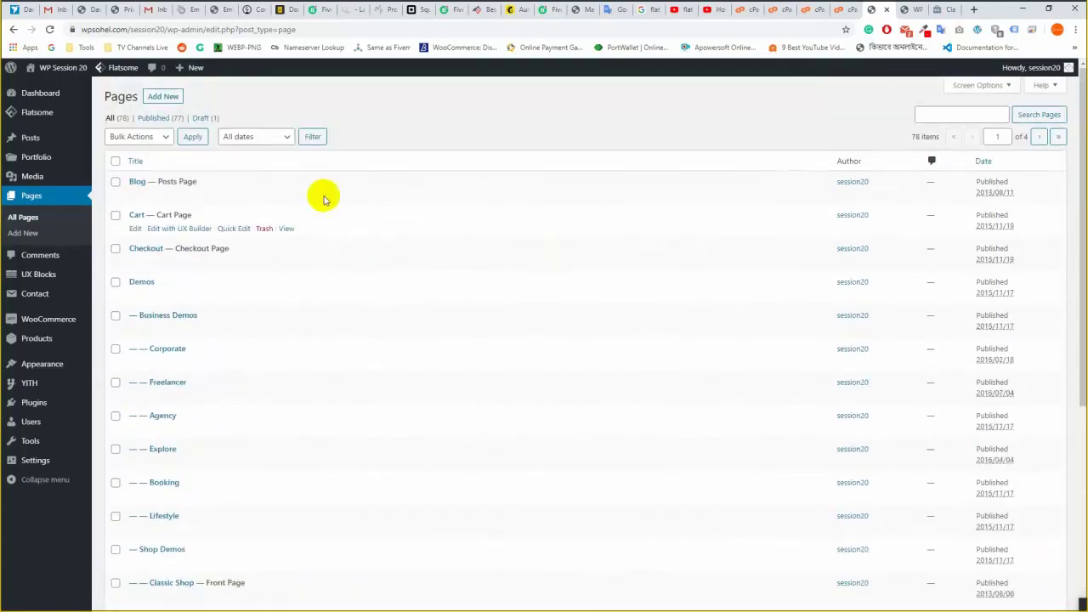
Reload the WordPress Dashboard and review the site's home page from the banner down to the footer meanwhile.
{"action": "left_click", "coordinate": [39, 93]}
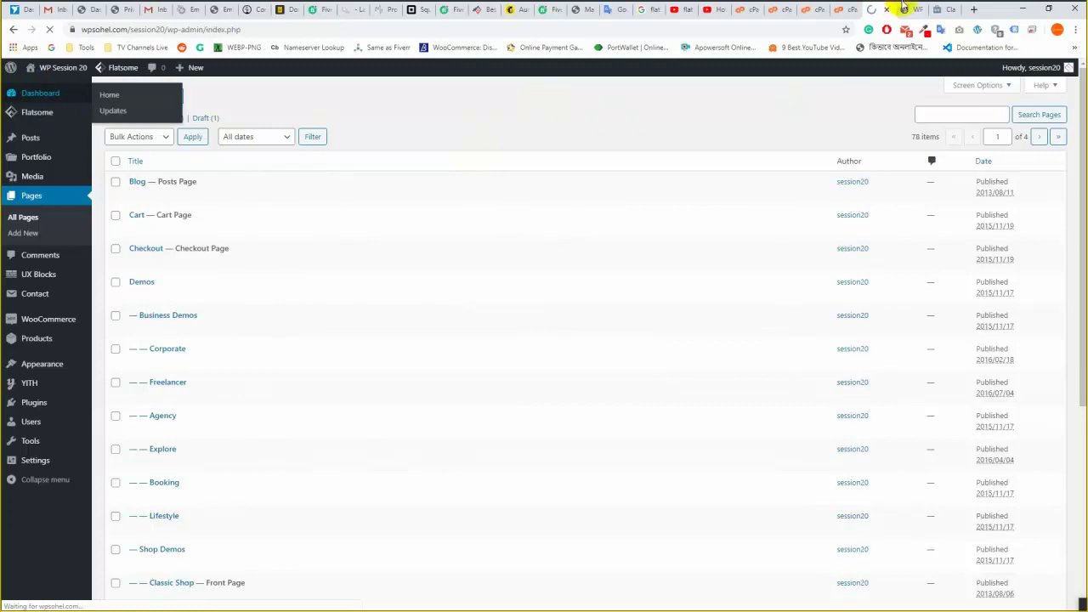
{"action": "left_click", "coordinate": [903, 8]}
{"action": "scroll", "coordinate": [402, 165], "scroll_direction": "up", "scroll_amount": 10}
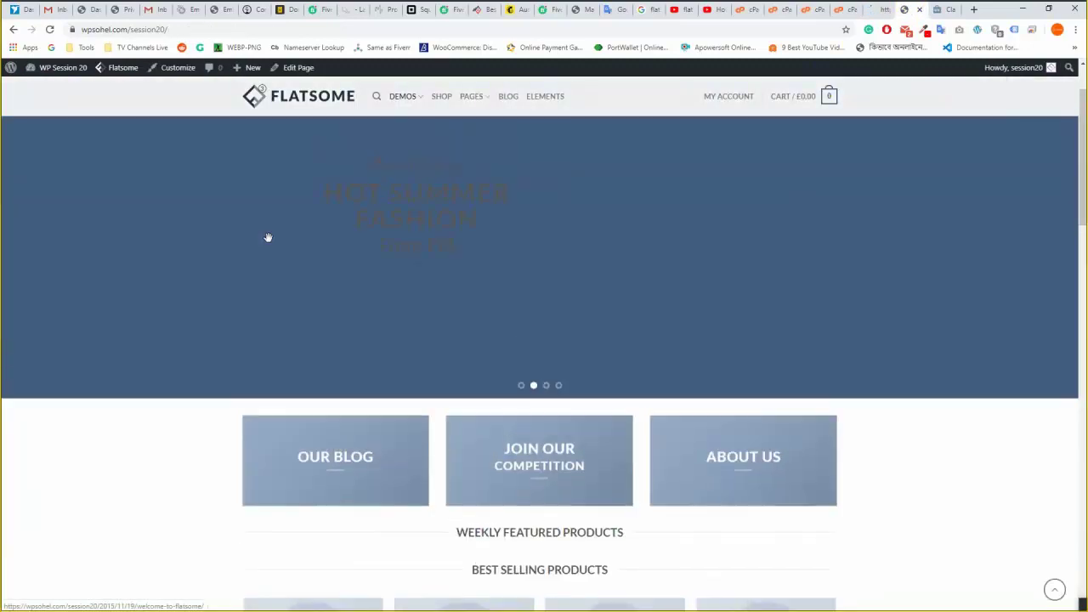
{"action": "scroll", "coordinate": [268, 237], "scroll_direction": "up", "scroll_amount": 1}
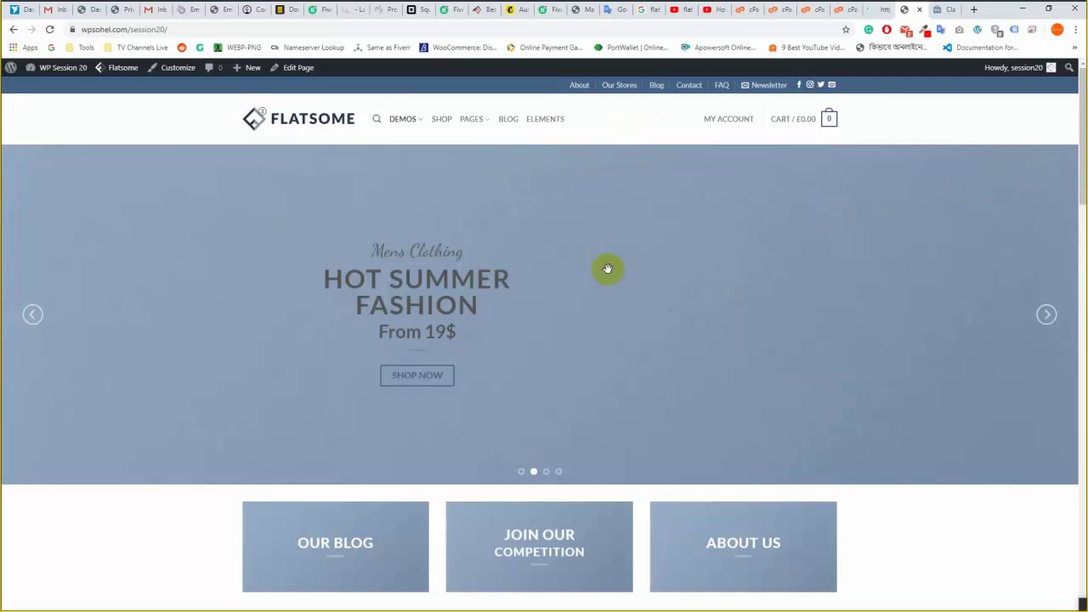
{"action": "scroll", "coordinate": [607, 267], "scroll_direction": "down", "scroll_amount": 15}
{"action": "scroll", "coordinate": [607, 272], "scroll_direction": "down", "scroll_amount": 3}
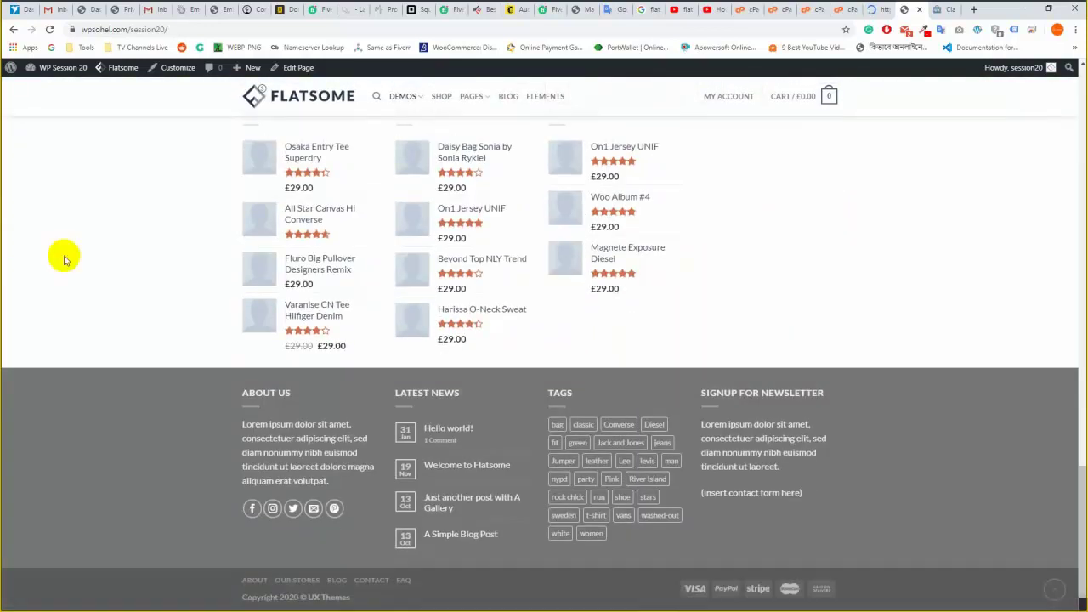
{"action": "scroll", "coordinate": [1009, 291], "scroll_direction": "up", "scroll_amount": 18}
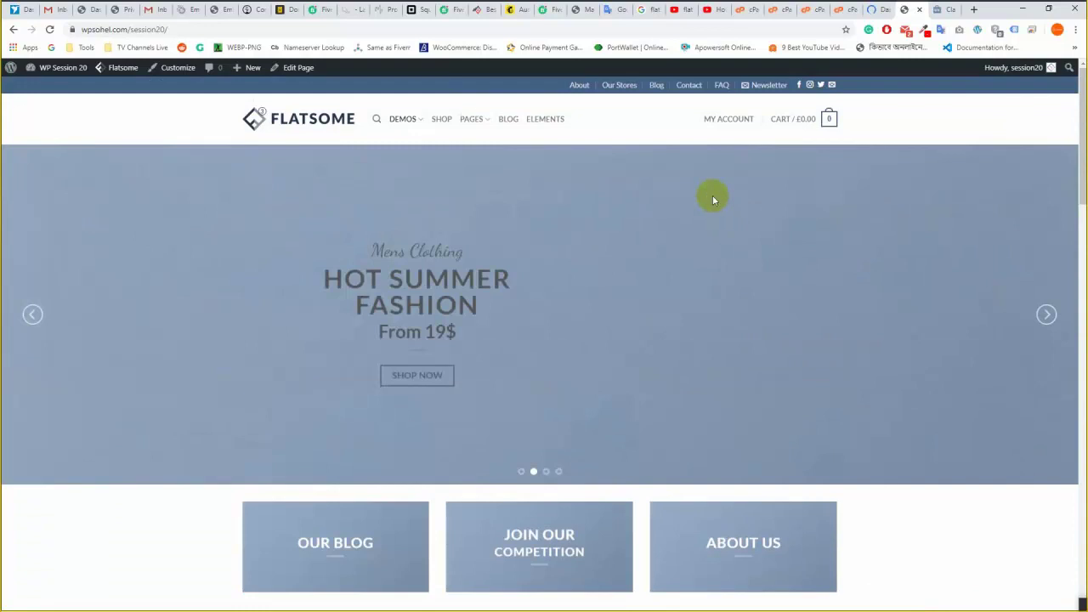
Return to the WordPress Dashboard and open the Flatsome Theme Options.
{"action": "left_click", "coordinate": [884, 6]}
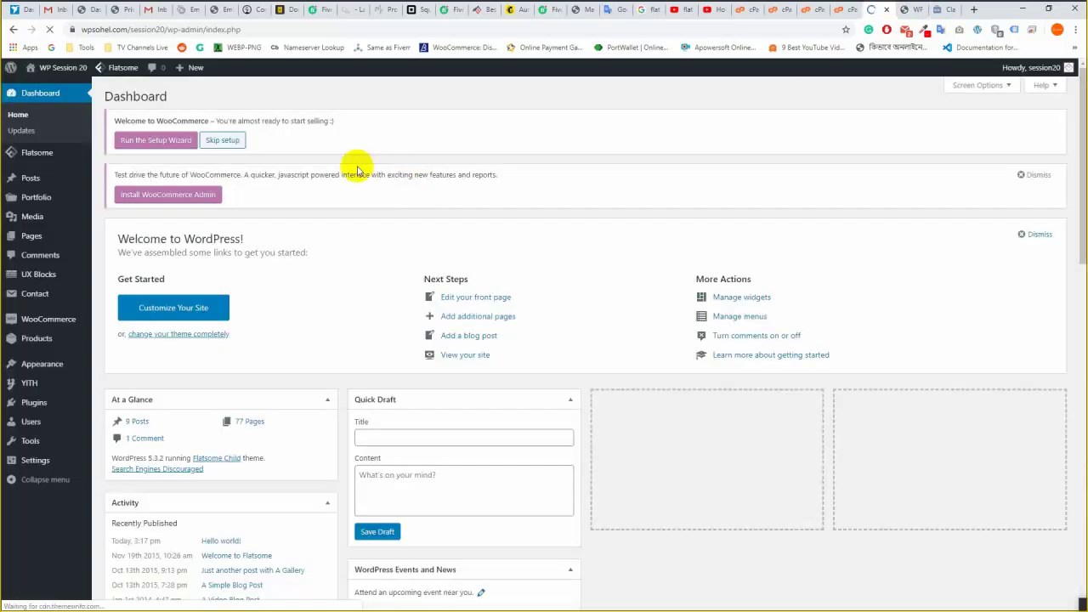
{"action": "mouse_move", "coordinate": [24, 152]}
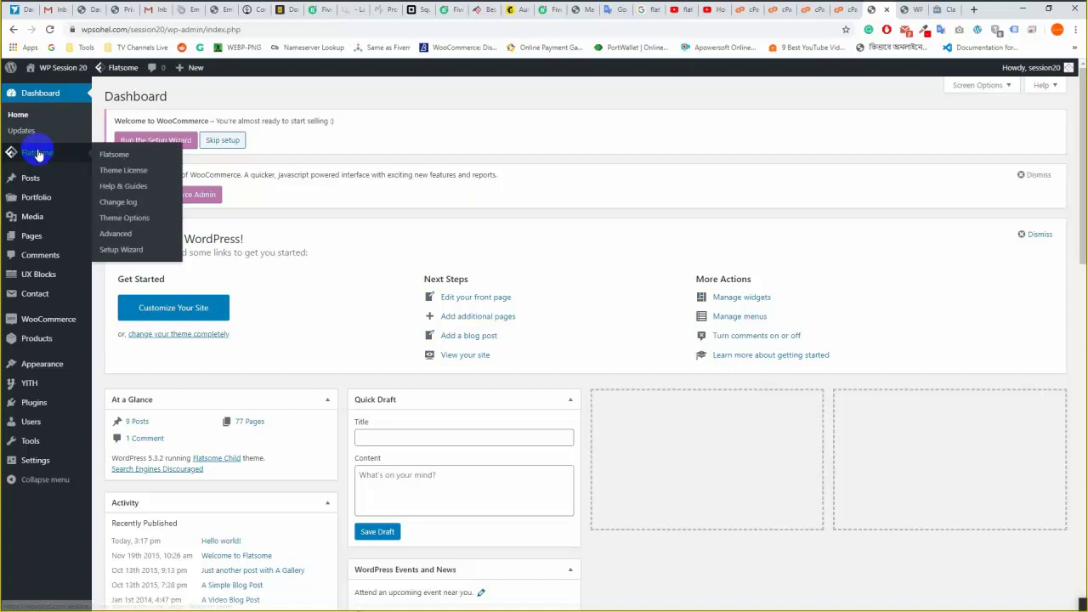
{"action": "left_click", "coordinate": [111, 223]}
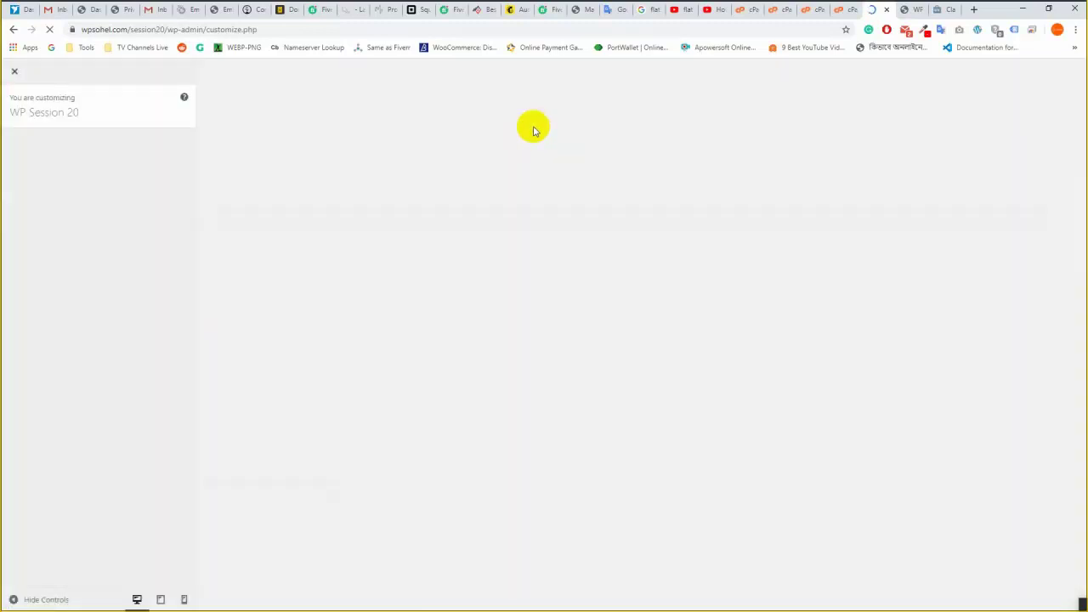
Review the home page down to its footer once more, and return to the theme customizer.
{"action": "left_click", "coordinate": [914, 8]}
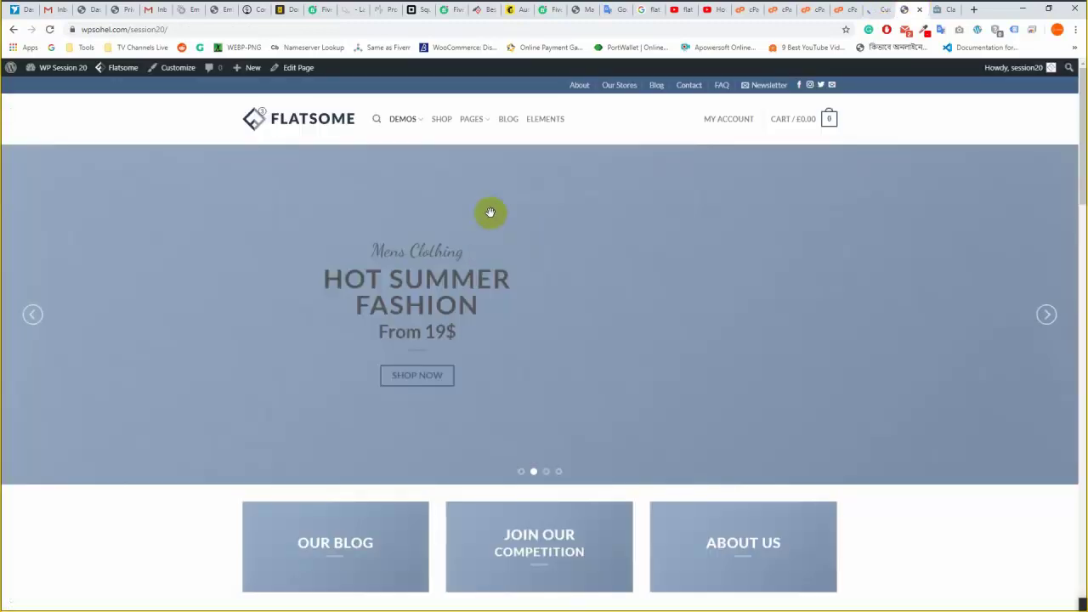
{"action": "scroll", "coordinate": [746, 255], "scroll_direction": "down", "scroll_amount": 20}
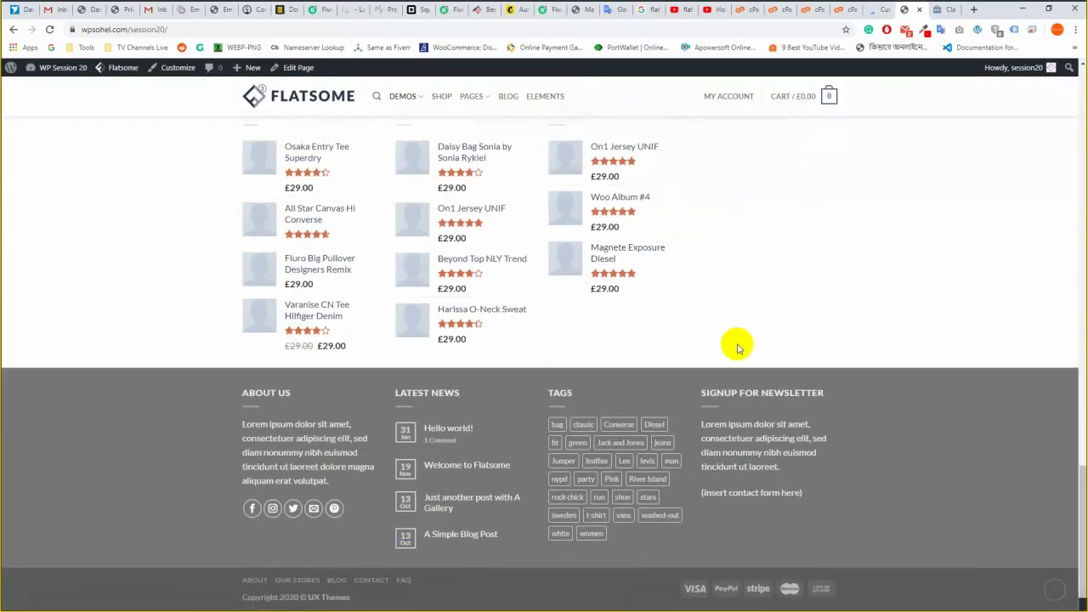
{"action": "scroll", "coordinate": [777, 355], "scroll_direction": "up", "scroll_amount": 20}
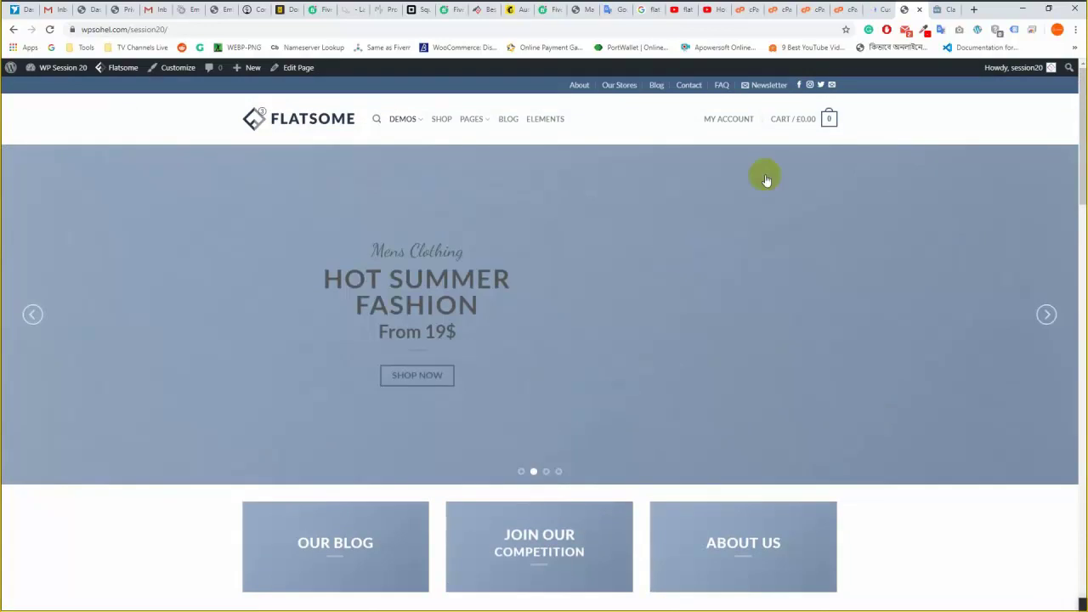
{"action": "left_click", "coordinate": [881, 10]}
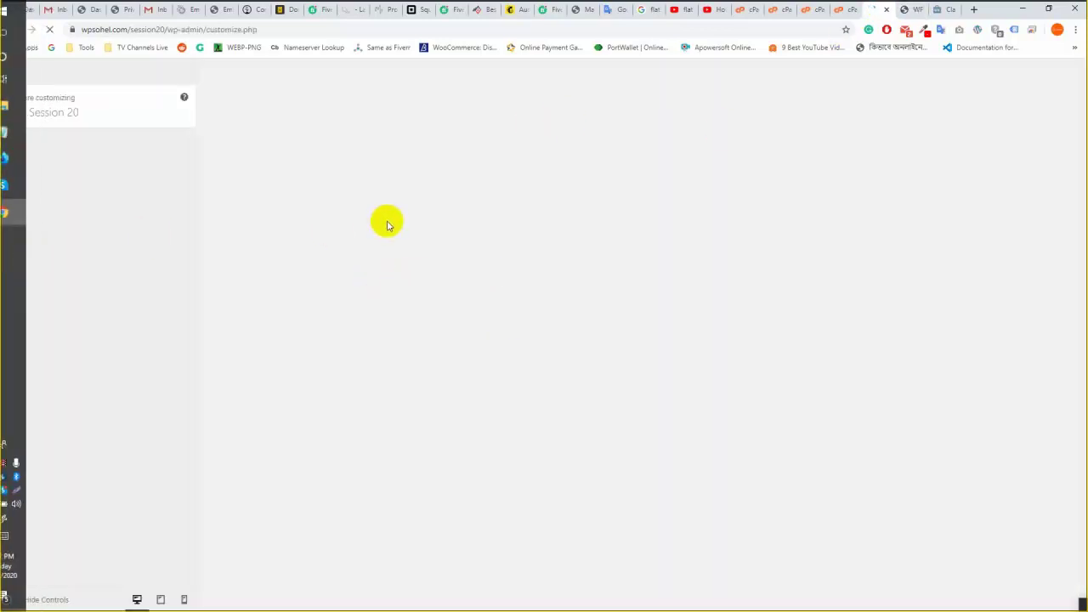
Switch to Skype to check the WordPress Session call, minimize its window and move the floating call window out of the way.
{"action": "mouse_move", "coordinate": [7, 266]}
{"action": "mouse_move", "coordinate": [20, 194]}
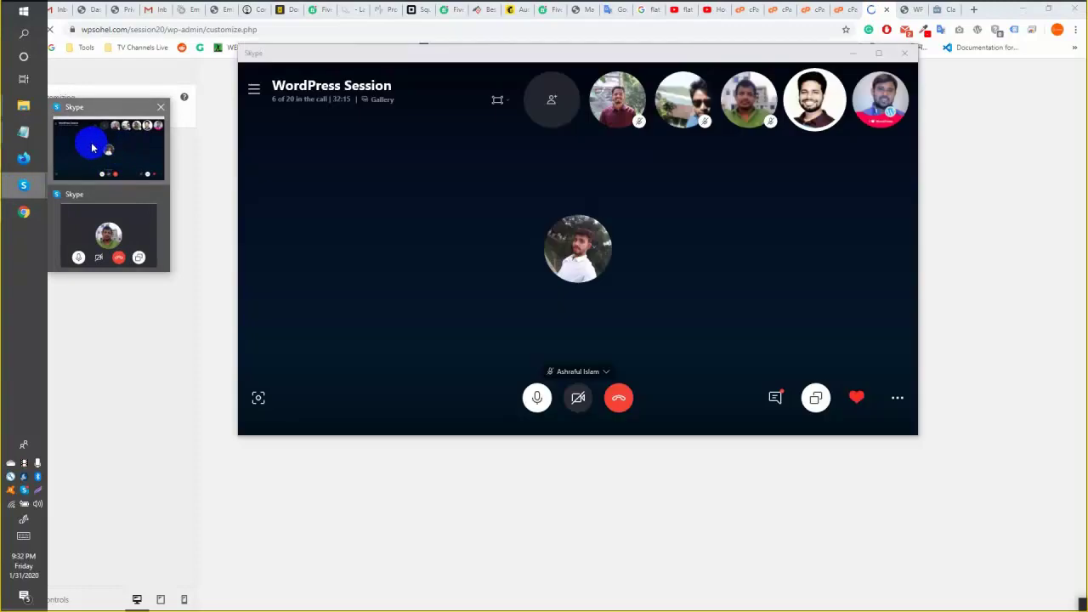
{"action": "left_click", "coordinate": [108, 149]}
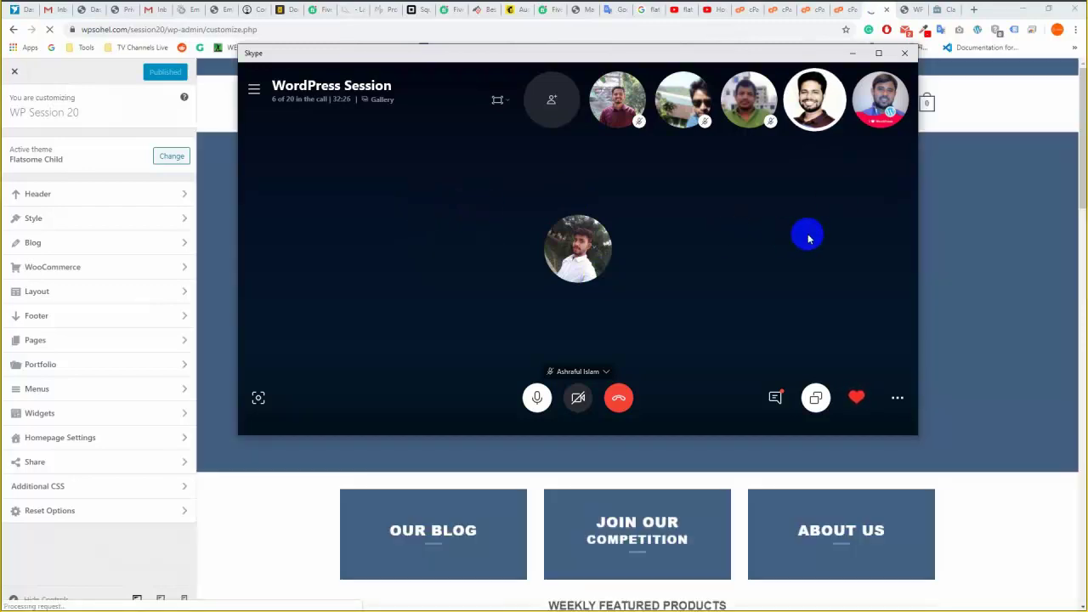
{"action": "left_click", "coordinate": [854, 56]}
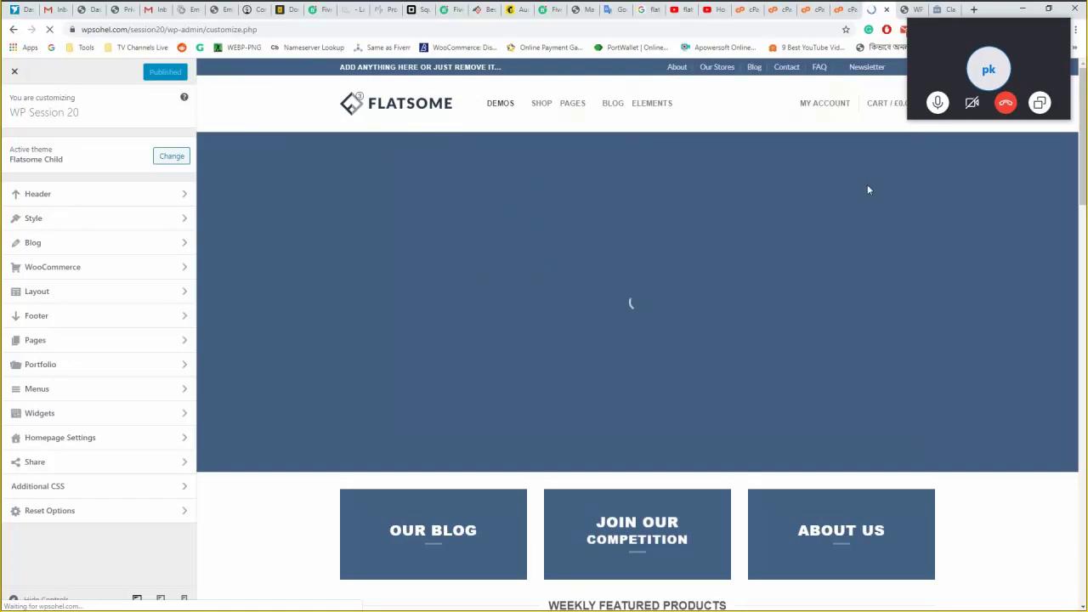
{"action": "left_click_drag", "start_coordinate": [918, 31], "coordinate": [1054, 606]}
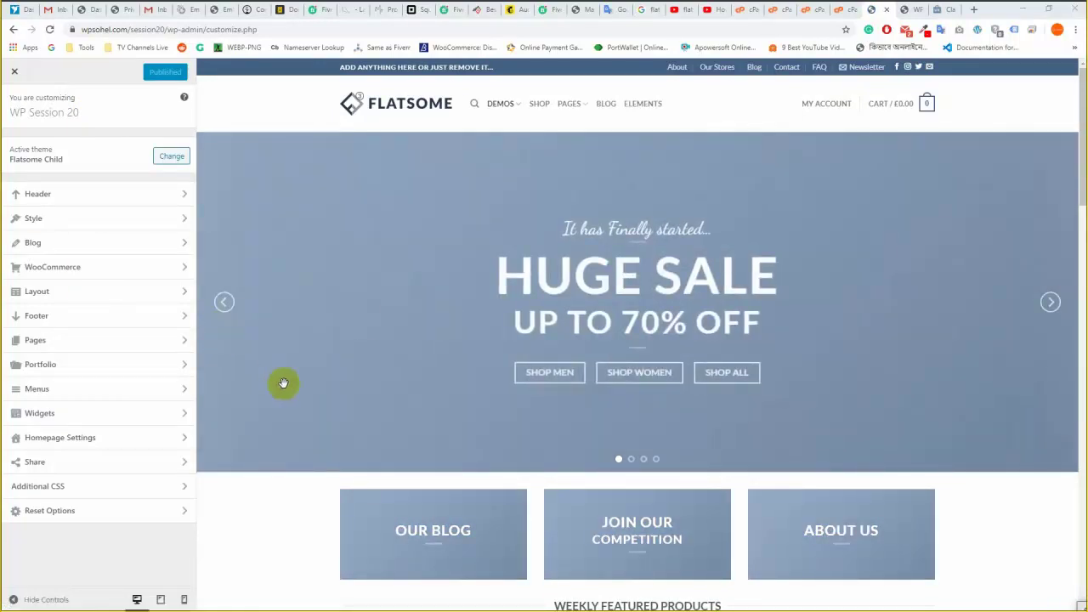
Open the Header settings in the customizer together with the Header Builder.
{"action": "scroll", "coordinate": [377, 334], "scroll_direction": "down", "scroll_amount": 10}
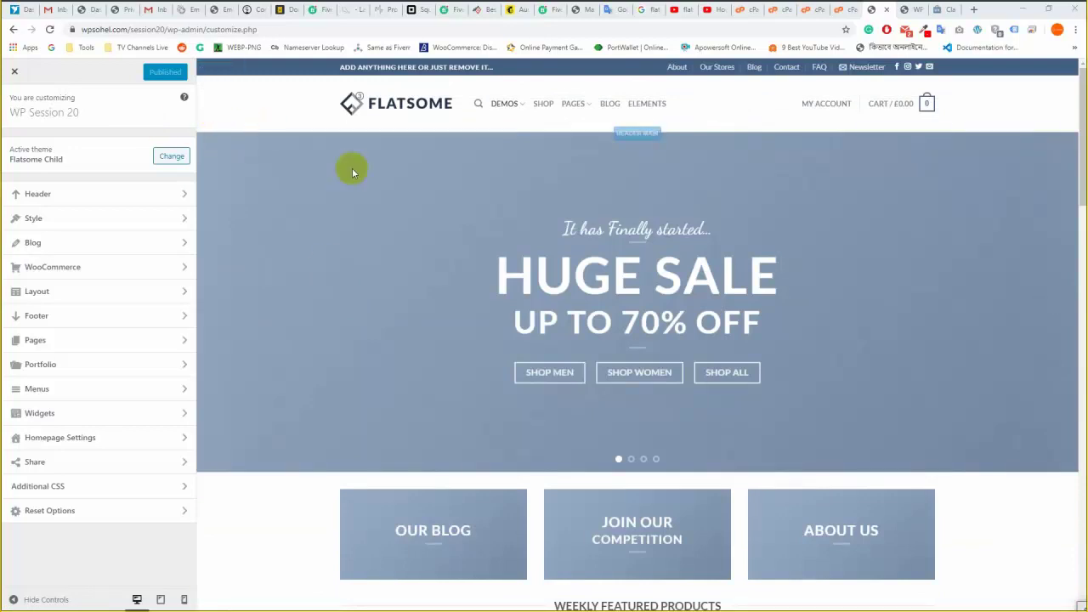
{"action": "left_click", "coordinate": [88, 196]}
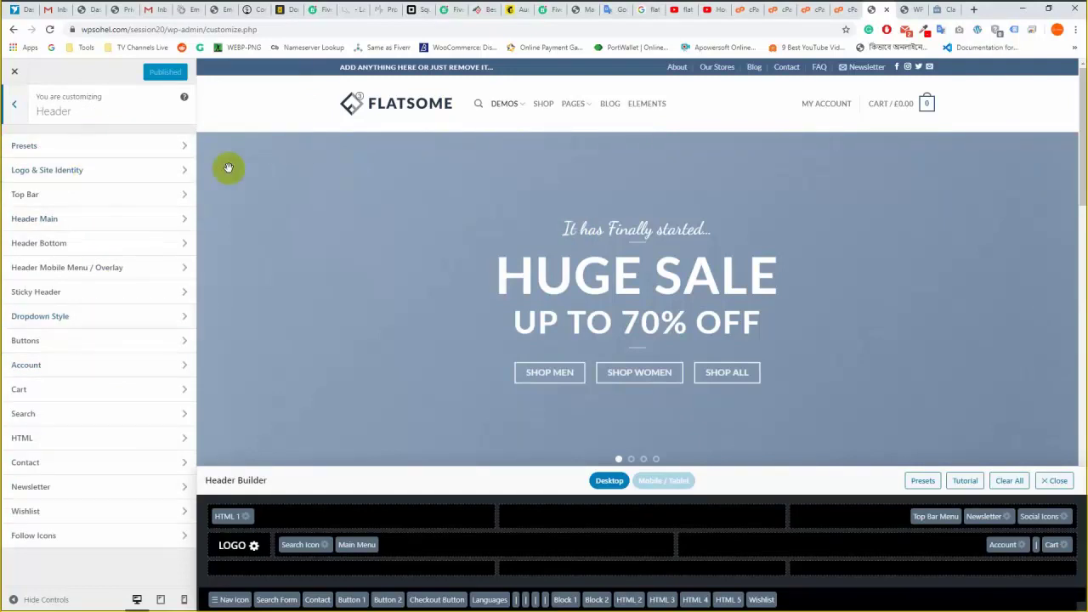
{"action": "left_click_drag", "start_coordinate": [642, 598], "coordinate": [352, 423]}
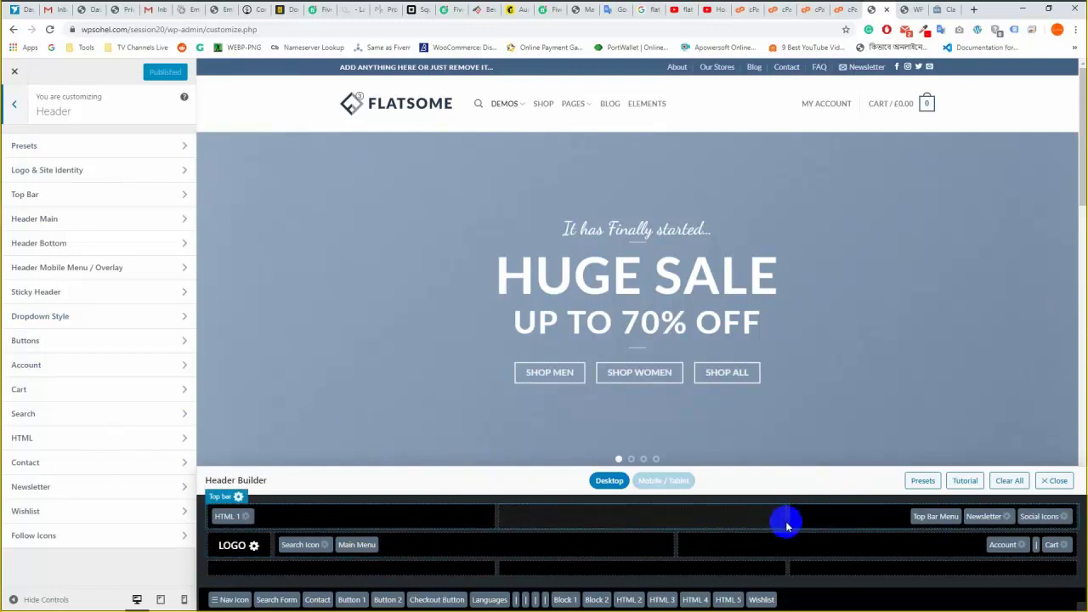
Look through the available header presets, and return to the Header settings.
{"action": "left_click", "coordinate": [920, 481]}
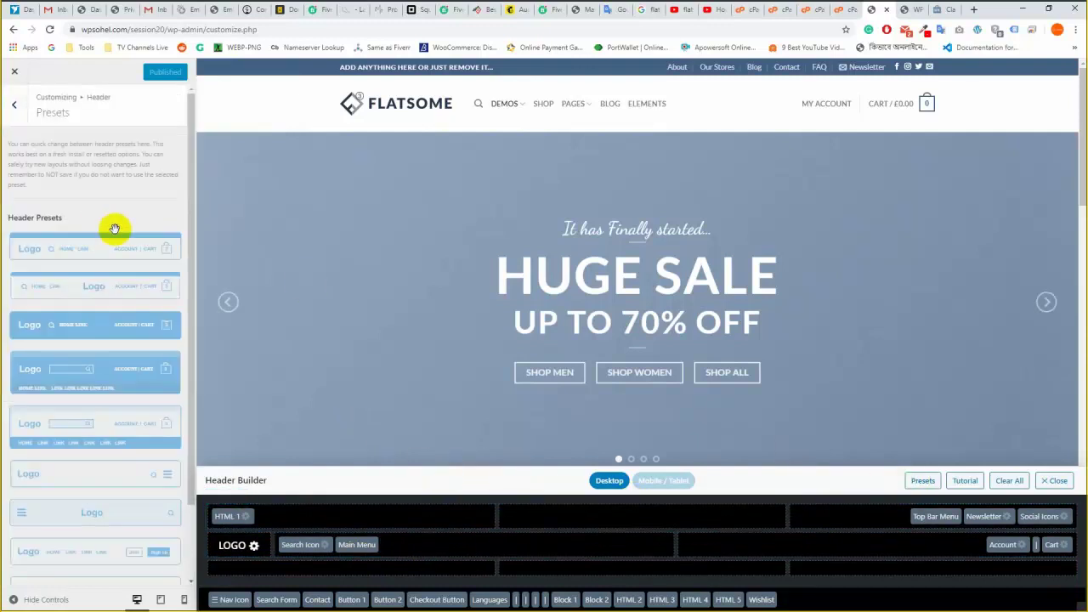
{"action": "scroll", "coordinate": [85, 404], "scroll_direction": "down", "scroll_amount": 1}
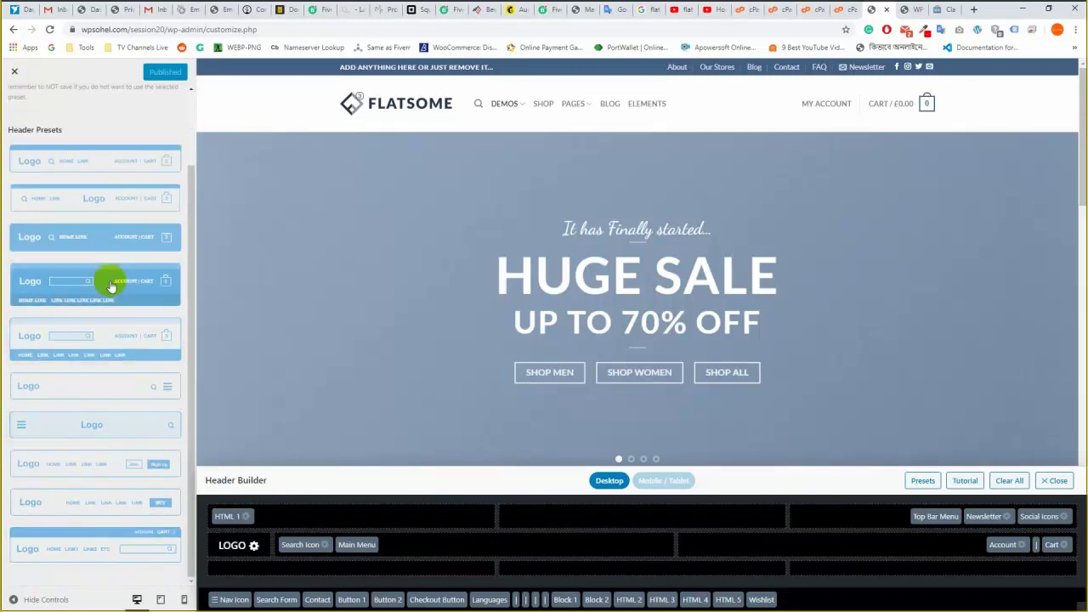
{"action": "scroll", "coordinate": [94, 417], "scroll_direction": "up", "scroll_amount": 1}
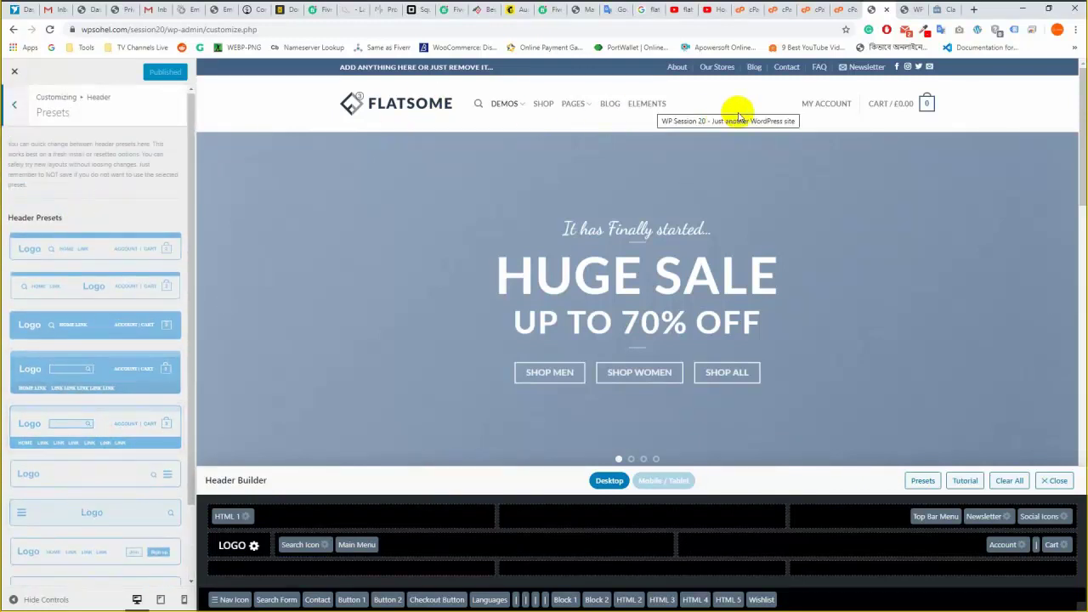
{"action": "left_click", "coordinate": [17, 102]}
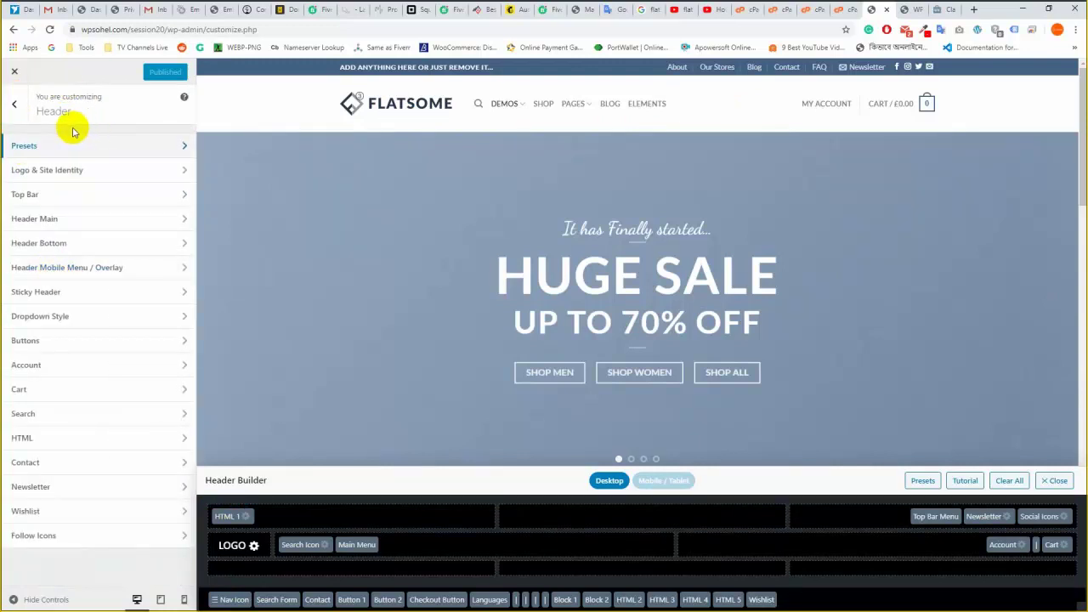
{"action": "left_click", "coordinate": [117, 147]}
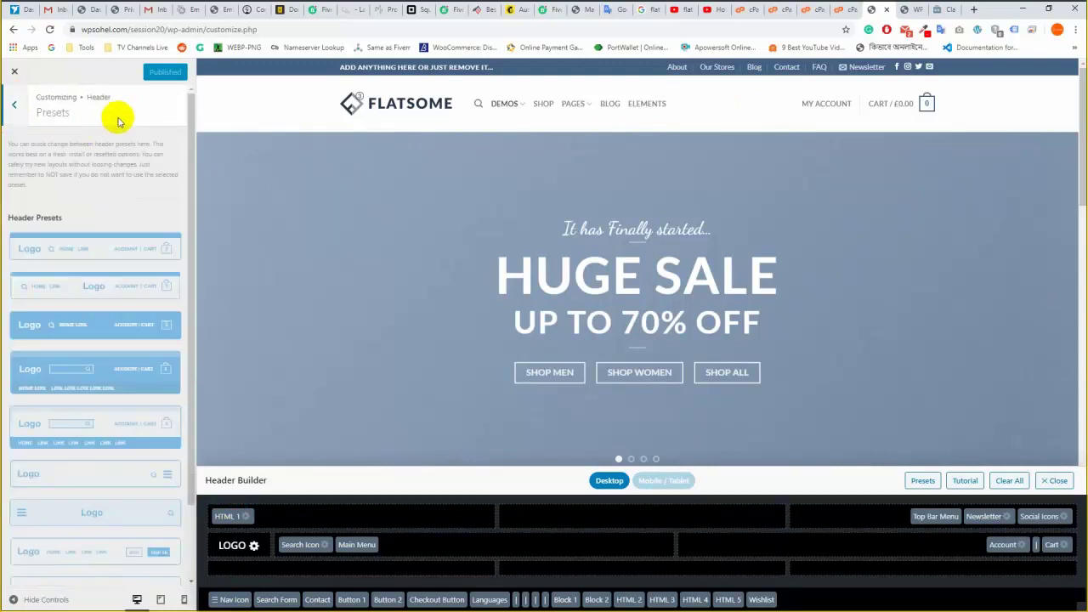
{"action": "left_click", "coordinate": [14, 104]}
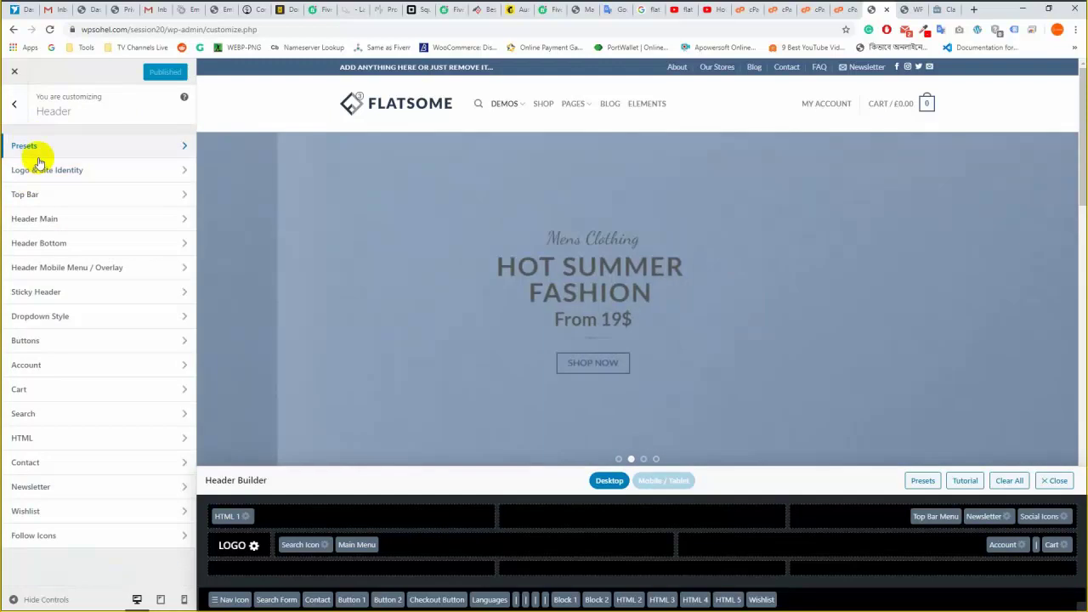
Review the Logo & Site Identity settings, including logo position, image, container width and site icon, and return to the Header settings.
{"action": "left_click", "coordinate": [119, 174]}
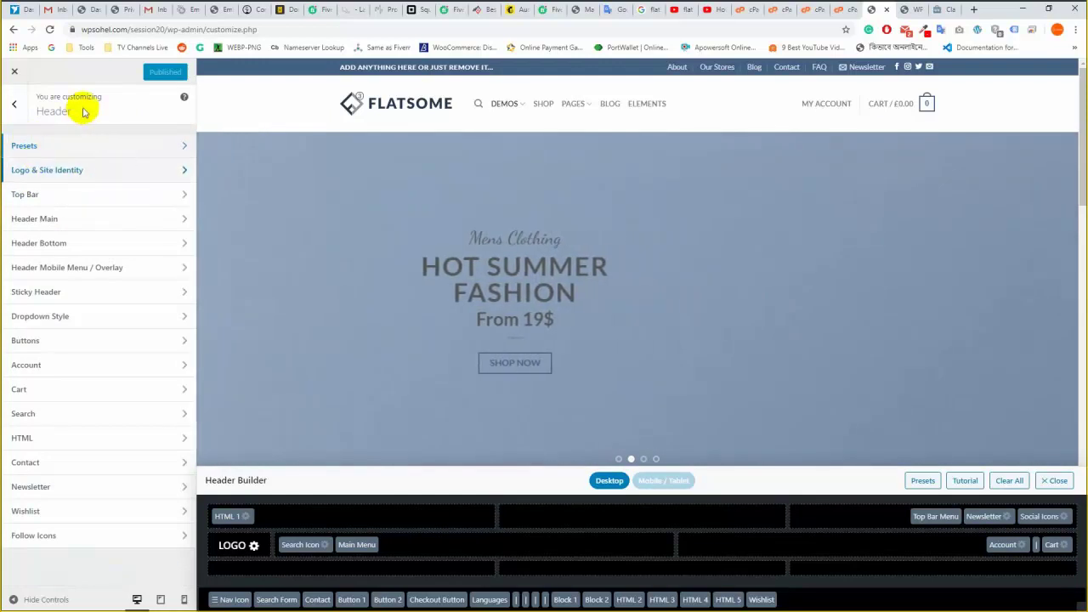
{"action": "scroll", "coordinate": [230, 286], "scroll_direction": "down", "scroll_amount": 2}
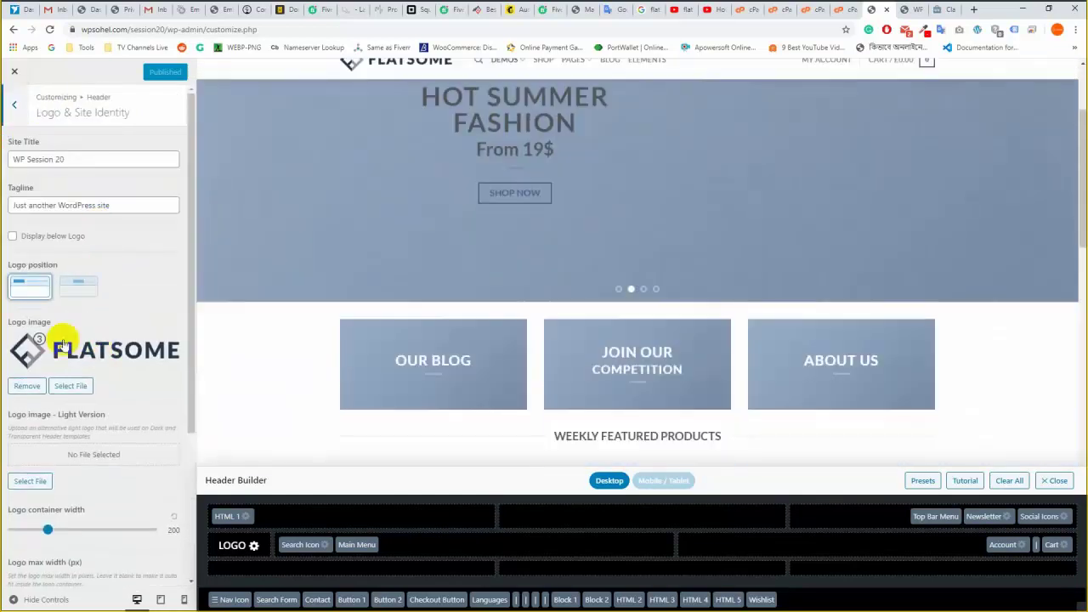
{"action": "scroll", "coordinate": [112, 339], "scroll_direction": "down", "scroll_amount": 2}
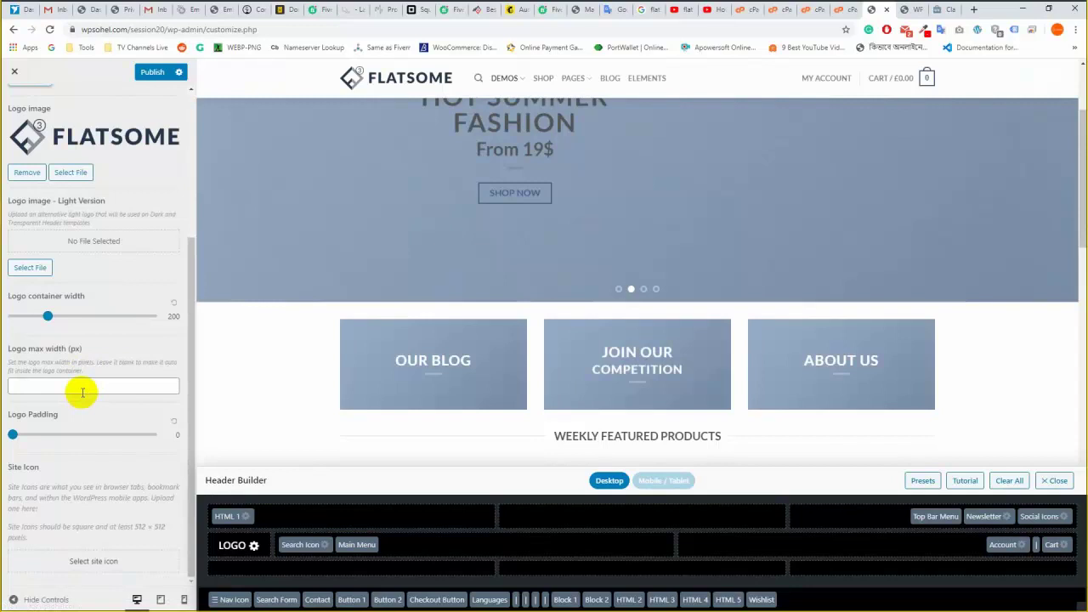
{"action": "scroll", "coordinate": [100, 278], "scroll_direction": "up", "scroll_amount": 3}
{"action": "scroll", "coordinate": [93, 348], "scroll_direction": "down", "scroll_amount": 3}
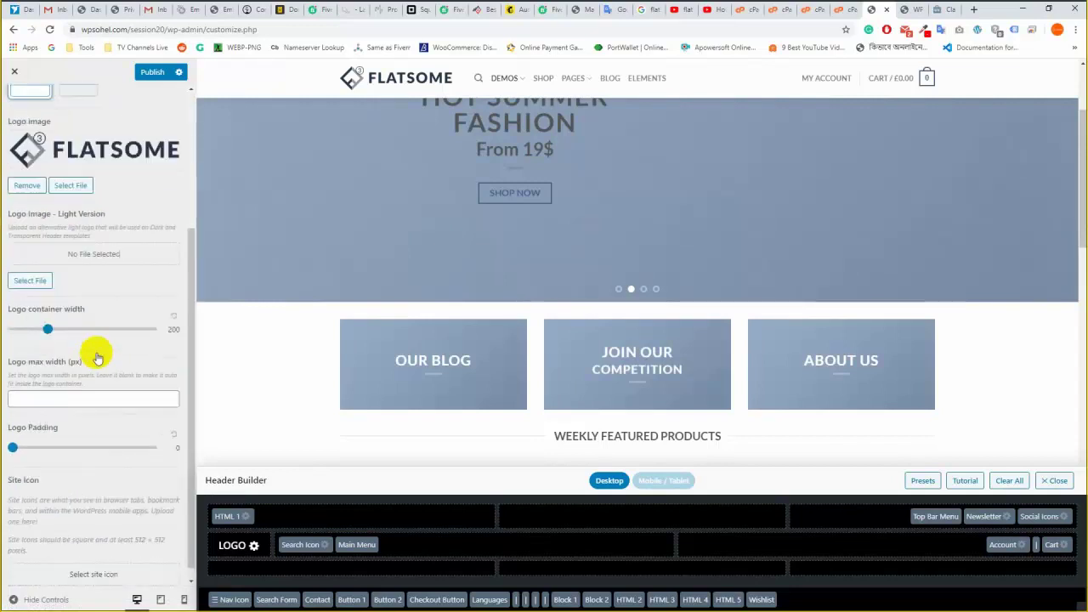
{"action": "scroll", "coordinate": [92, 378], "scroll_direction": "up", "scroll_amount": 3}
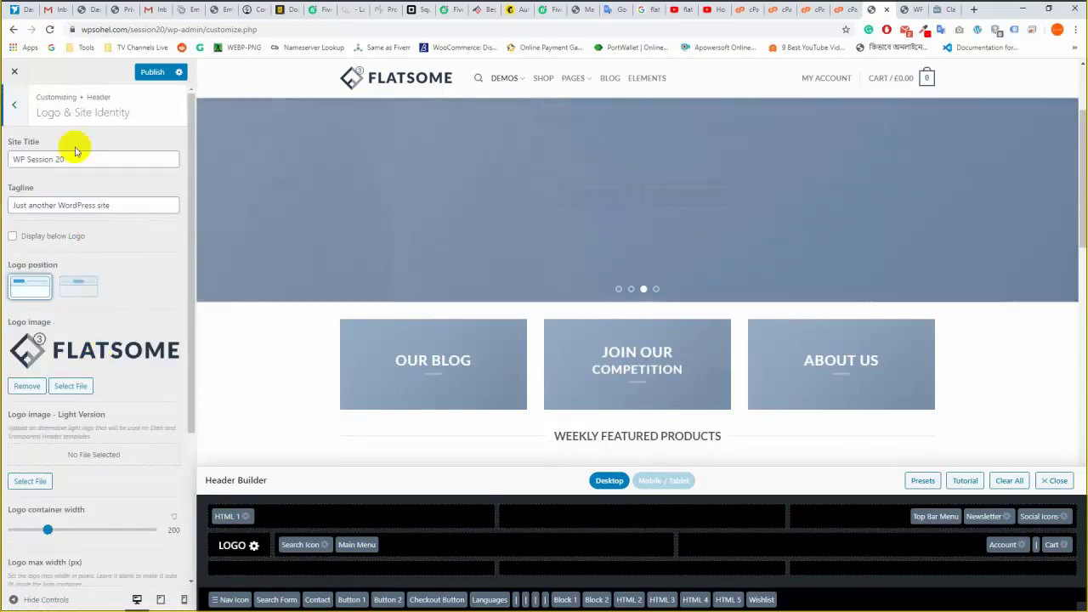
{"action": "left_click", "coordinate": [14, 109]}
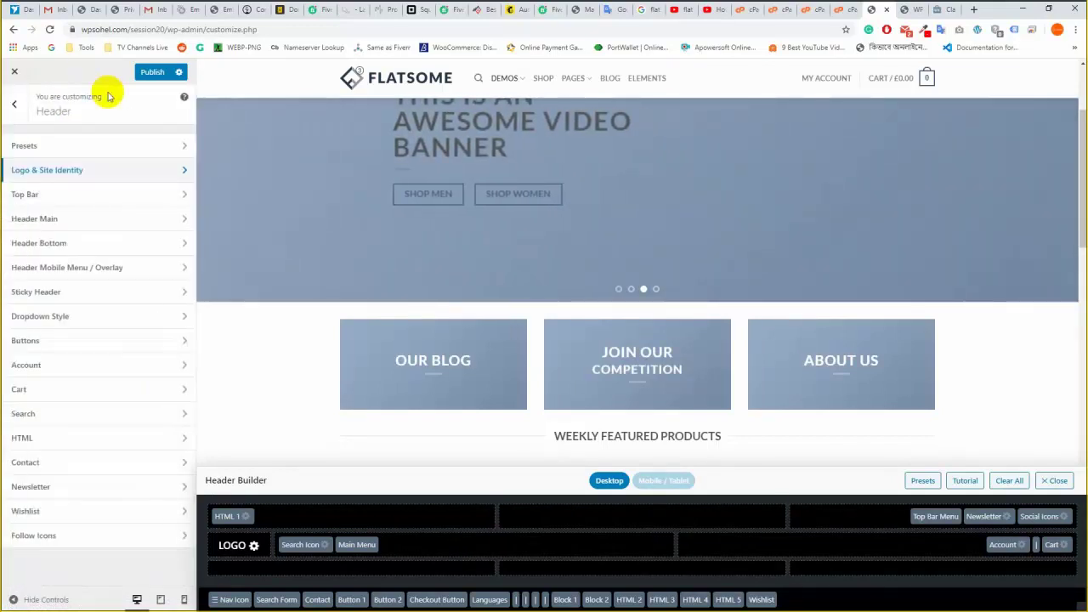
Open the Top Bar settings and add the Wishlist element and a divider in front of the Top Bar Menu in the Header Builder.
{"action": "left_click", "coordinate": [26, 195]}
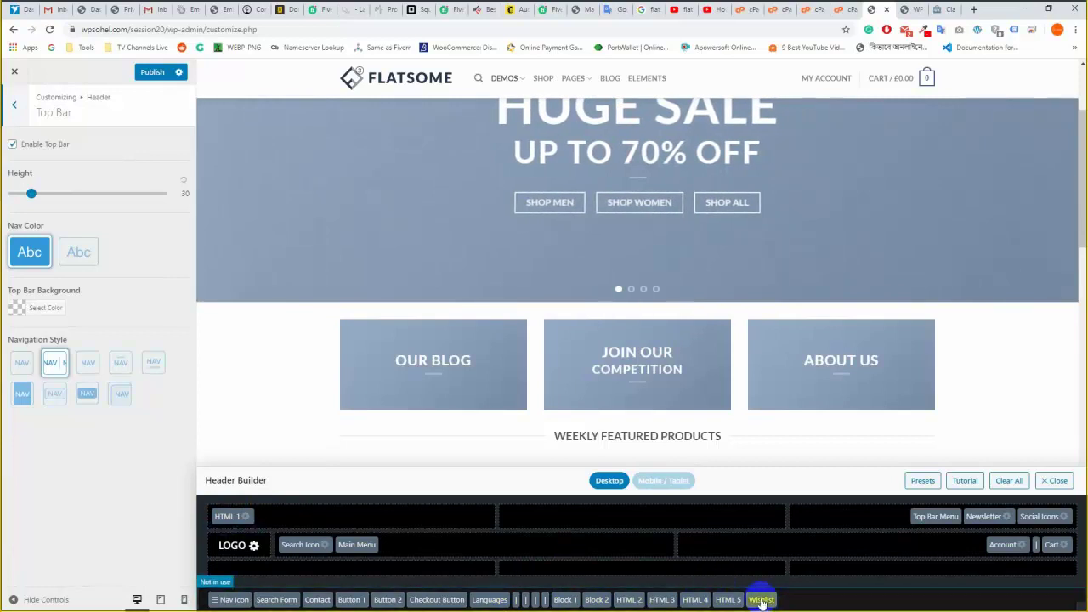
{"action": "left_click_drag", "start_coordinate": [762, 601], "coordinate": [916, 517]}
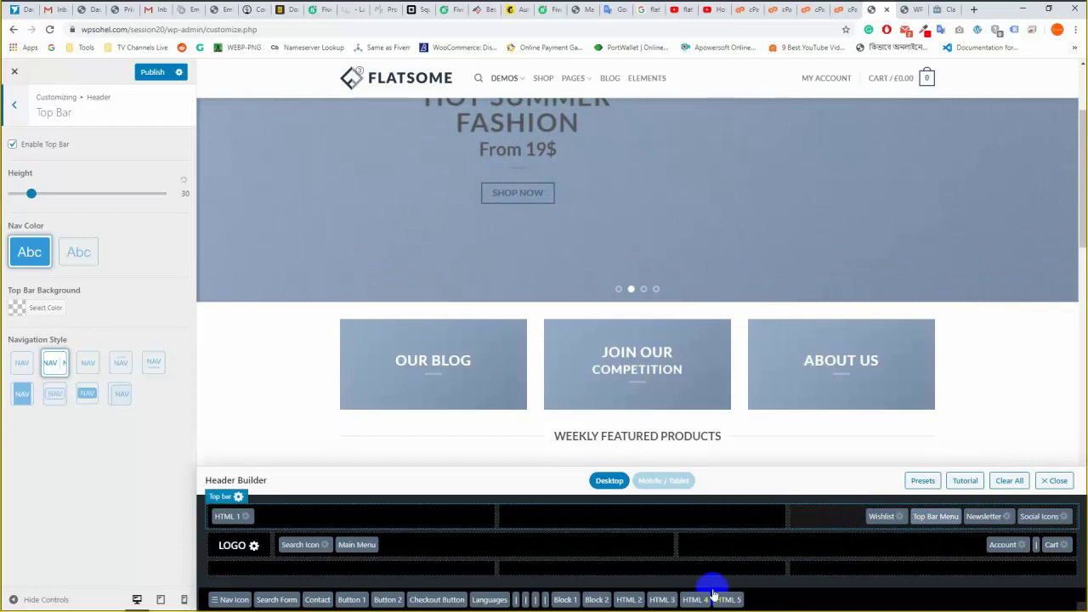
{"action": "left_click_drag", "start_coordinate": [536, 602], "coordinate": [905, 520]}
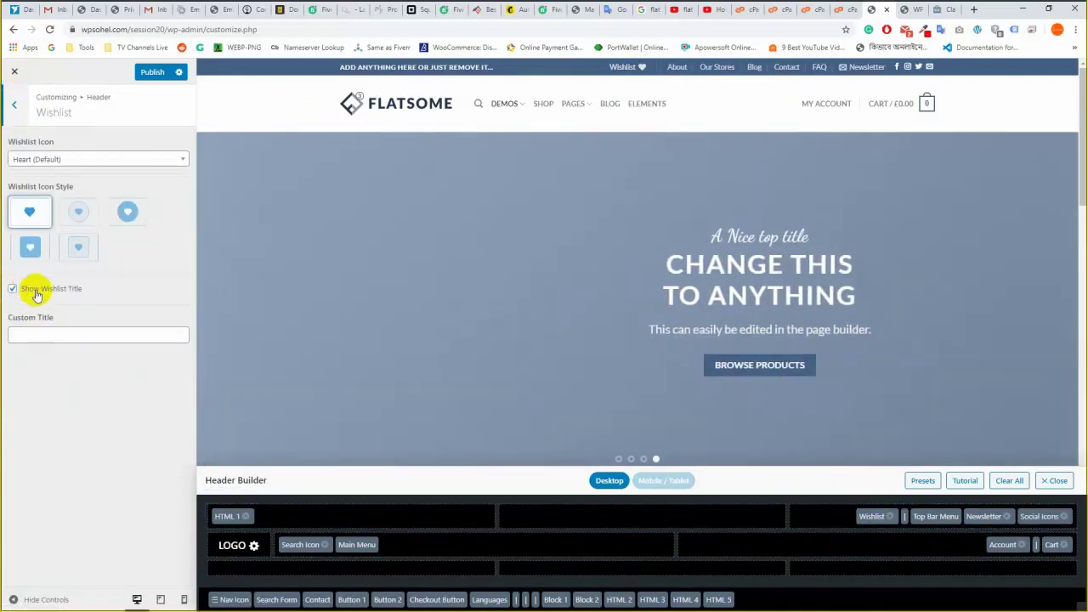
Check the Wishlist element's icon and title settings, and return to the Top Bar settings.
{"action": "left_click", "coordinate": [21, 290]}
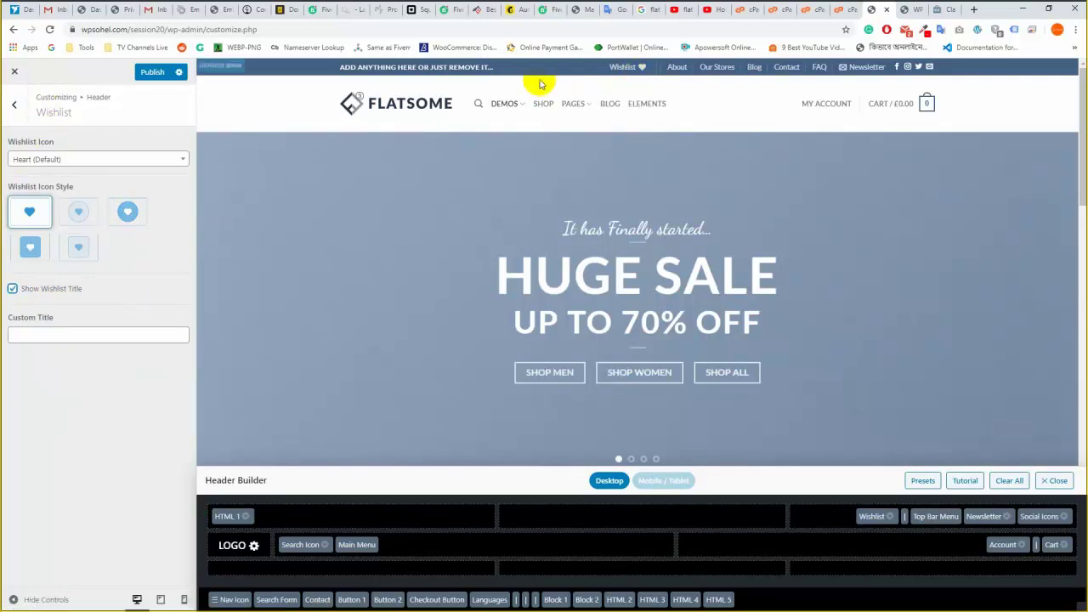
{"action": "left_click", "coordinate": [46, 89]}
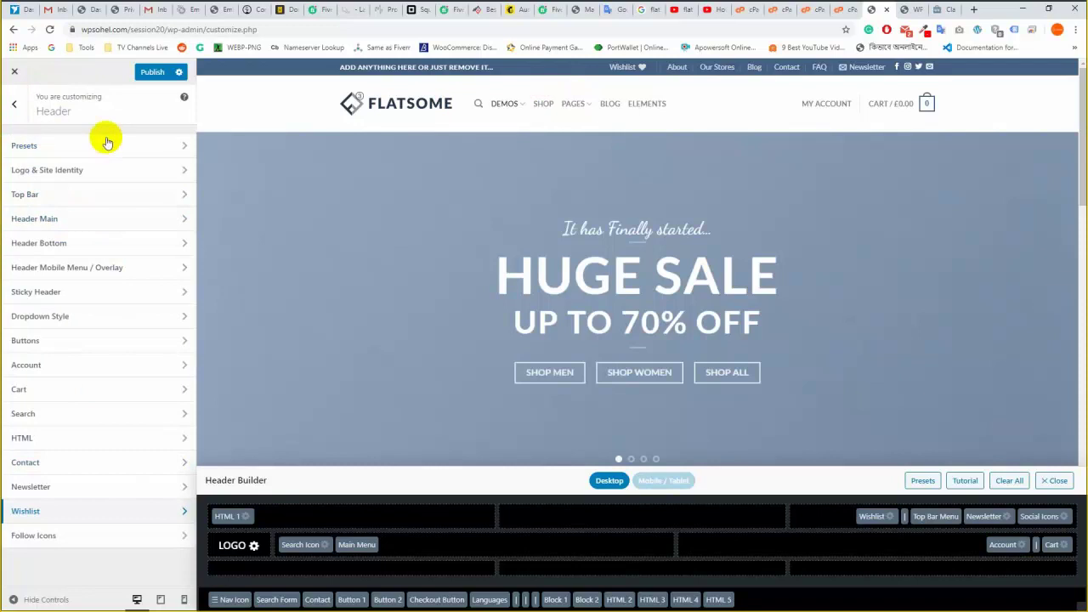
{"action": "left_click", "coordinate": [116, 200]}
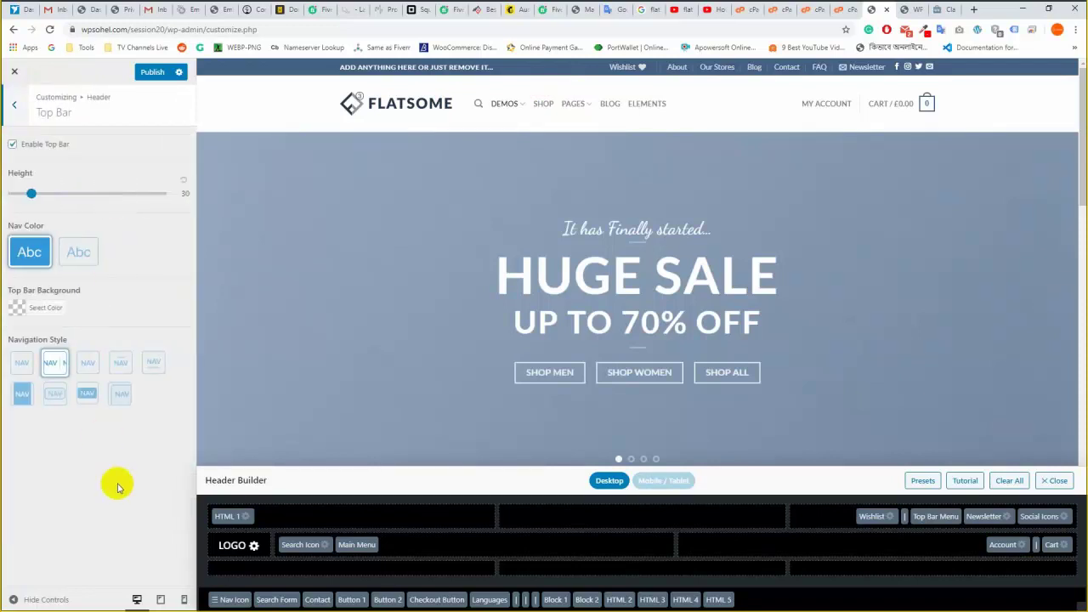
Open the header's HTML settings and examine the content of the HTML 1 element.
{"action": "left_click", "coordinate": [207, 518]}
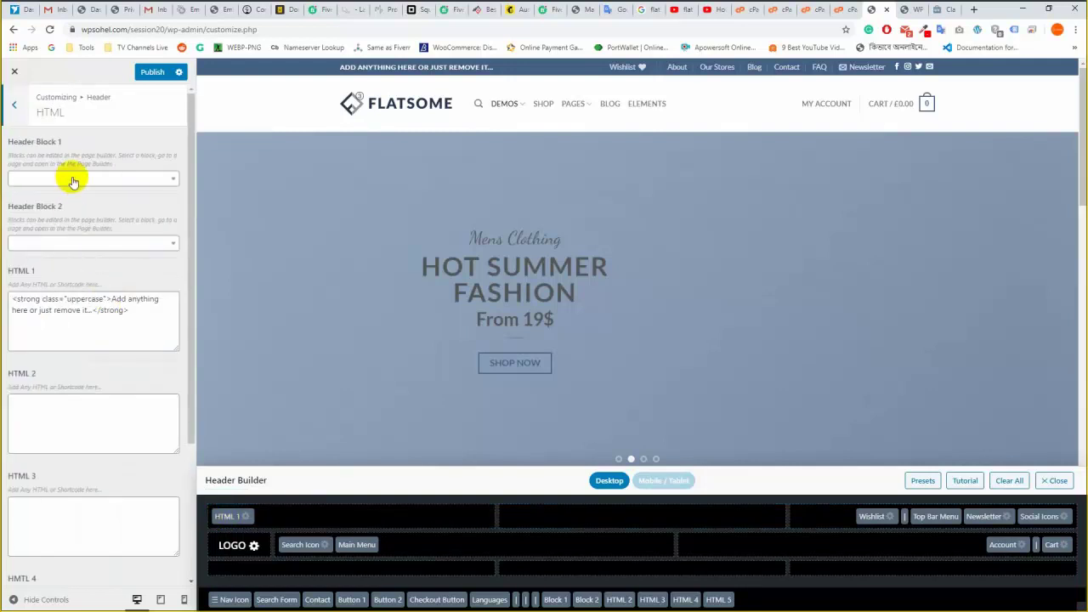
{"action": "left_click", "coordinate": [100, 310]}
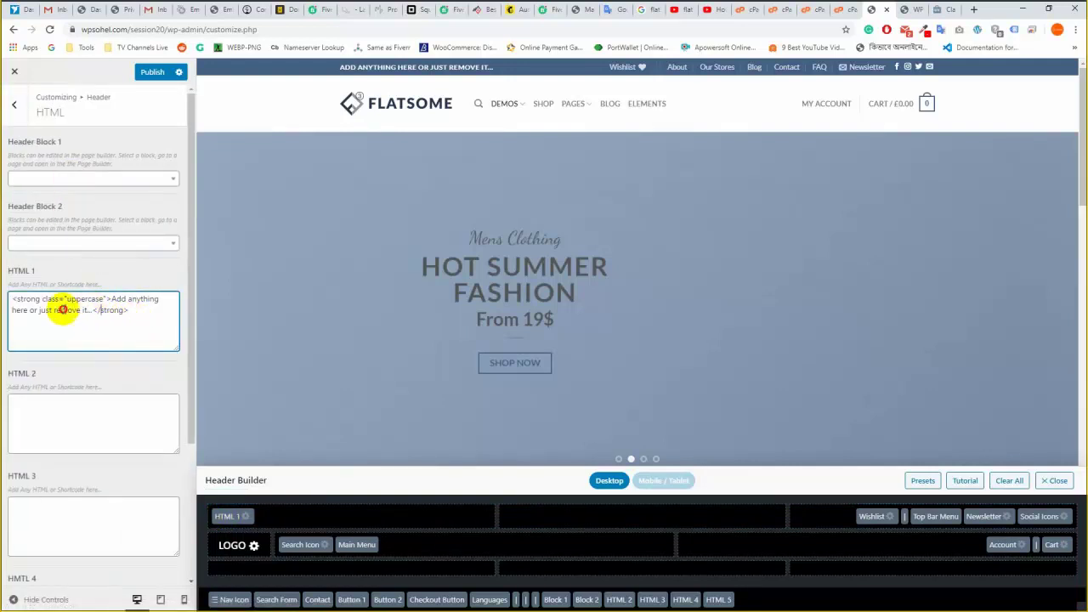
{"action": "left_click_drag", "start_coordinate": [62, 310], "coordinate": [87, 317]}
{"action": "left_click", "coordinate": [88, 311]}
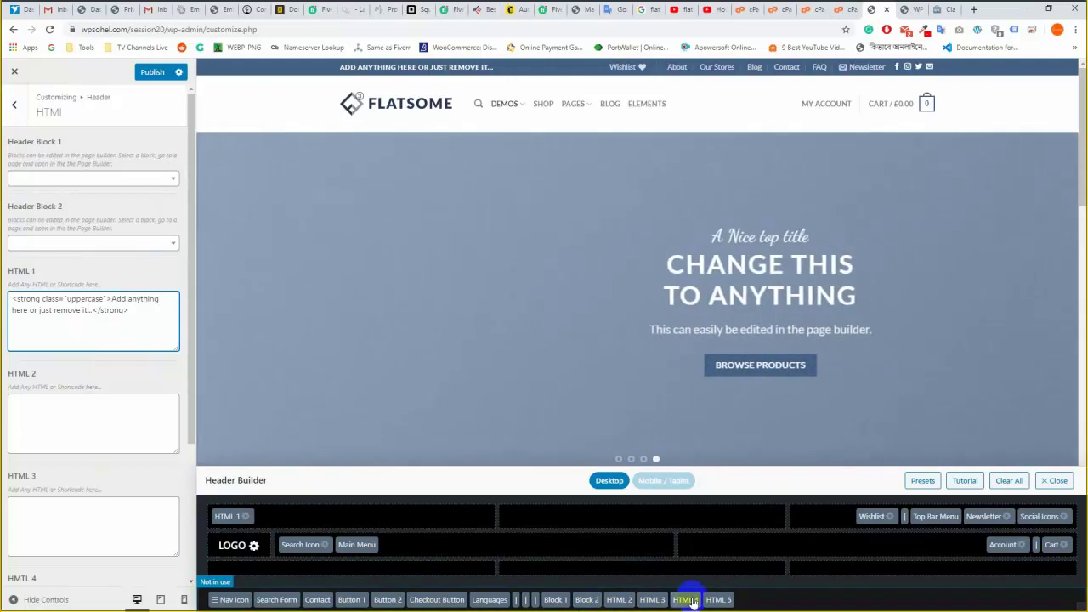
Add the Block 1 element to the centre of the top bar and show the available choices for Header Block 1.
{"action": "left_click_drag", "start_coordinate": [512, 602], "coordinate": [587, 524]}
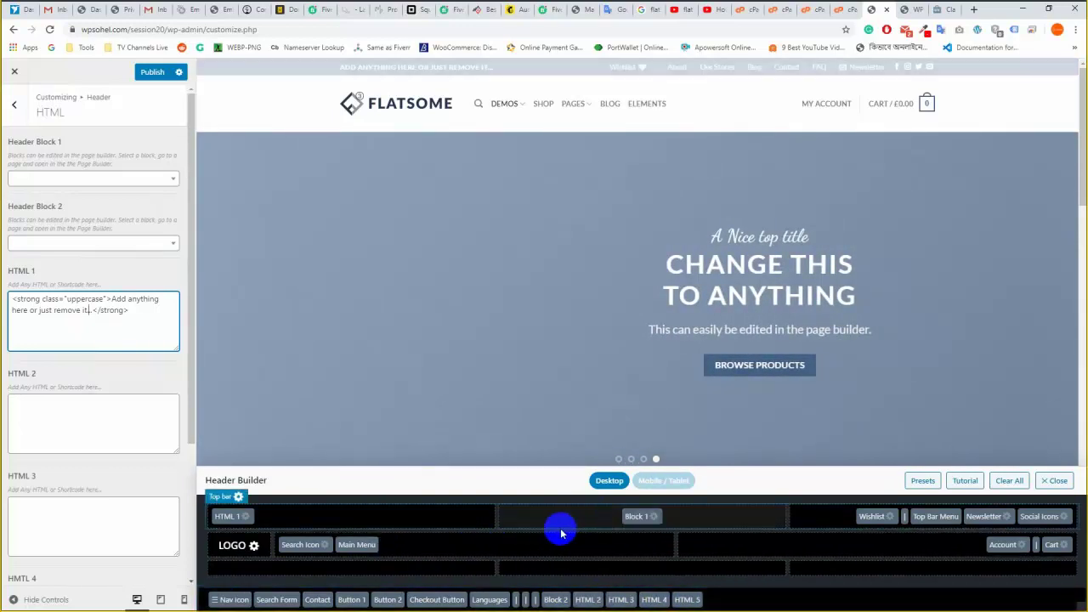
{"action": "left_click", "coordinate": [85, 178]}
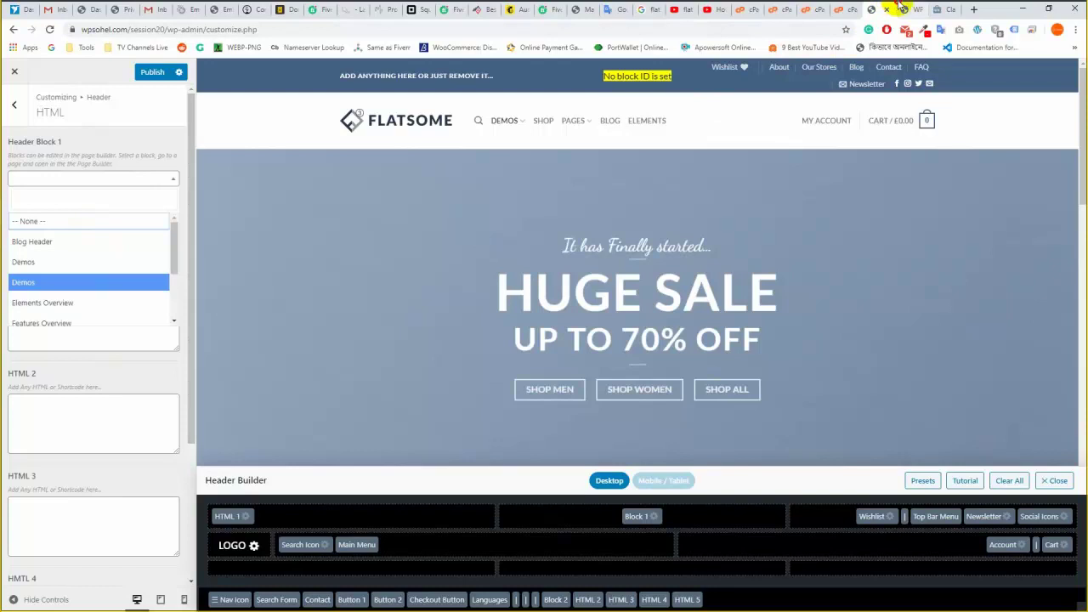
Open the WordPress dashboard in a new tab from the site's home page and display the UX Blocks list.
{"action": "left_click", "coordinate": [902, 9]}
{"action": "mouse_move", "coordinate": [51, 75]}
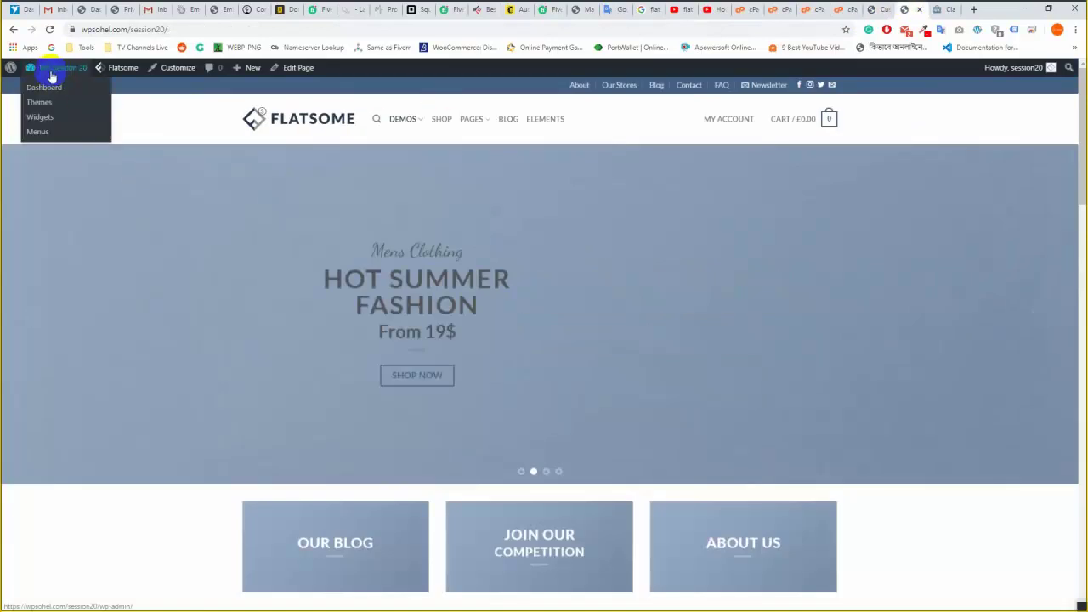
{"action": "right_click", "coordinate": [49, 98]}
{"action": "right_click", "coordinate": [49, 94]}
{"action": "left_click", "coordinate": [66, 96]}
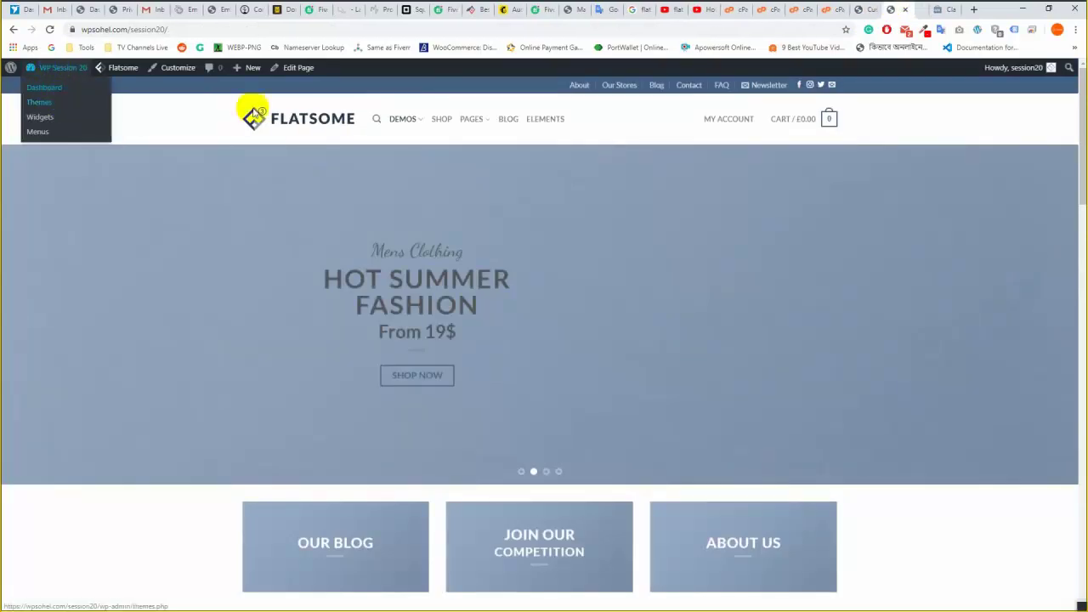
{"action": "left_click", "coordinate": [905, 7]}
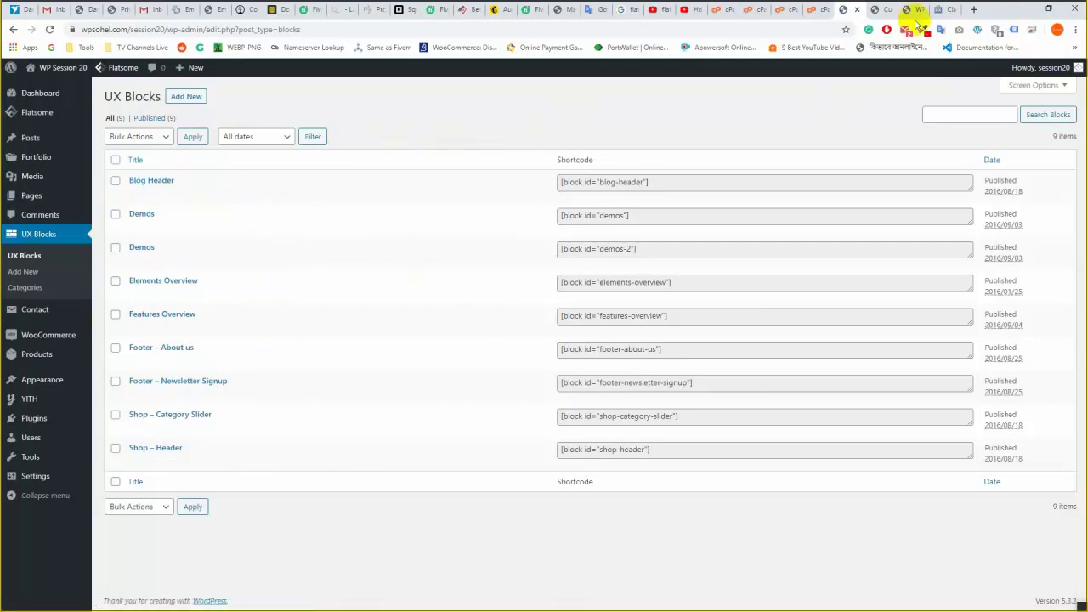
Compare the Header Block 1 choices in the customizer with the UX Blocks list, and return to the customizer.
{"action": "left_click", "coordinate": [888, 7]}
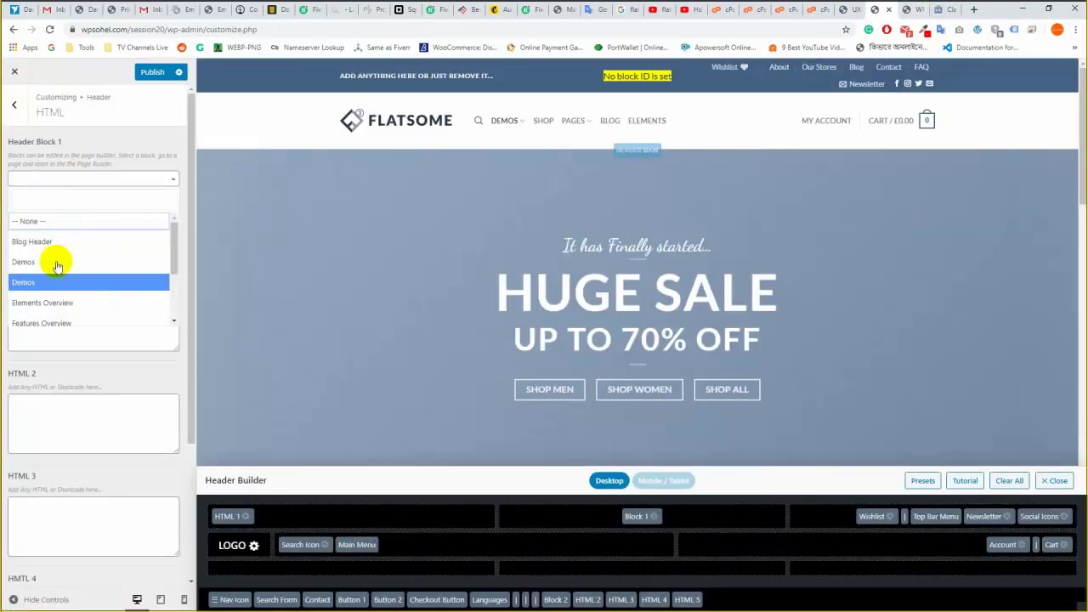
{"action": "scroll", "coordinate": [73, 272], "scroll_direction": "down", "scroll_amount": 3}
{"action": "scroll", "coordinate": [90, 289], "scroll_direction": "up", "scroll_amount": 3}
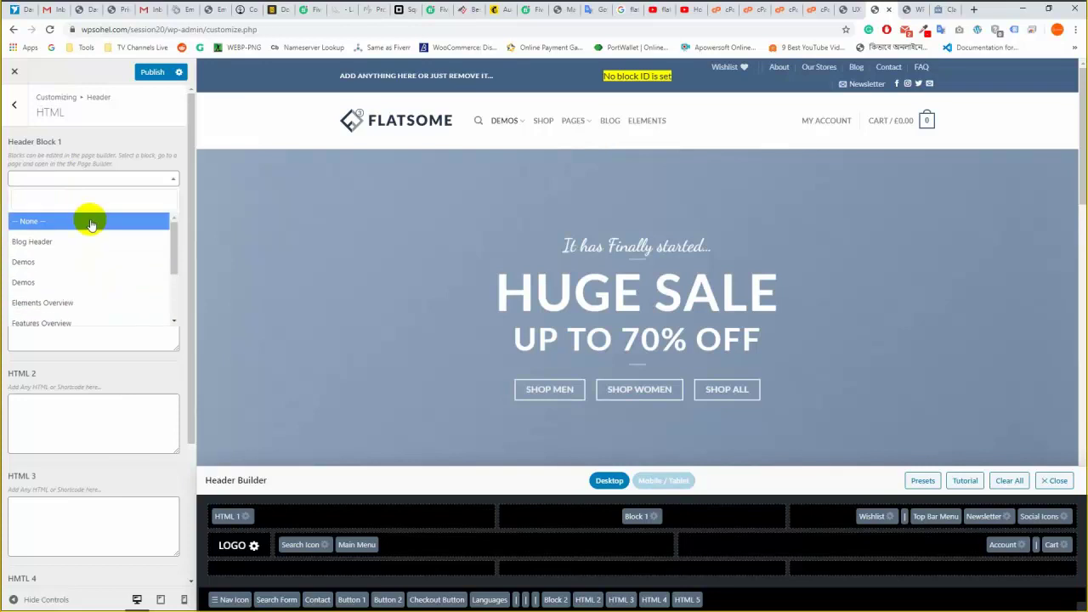
{"action": "left_click", "coordinate": [124, 116]}
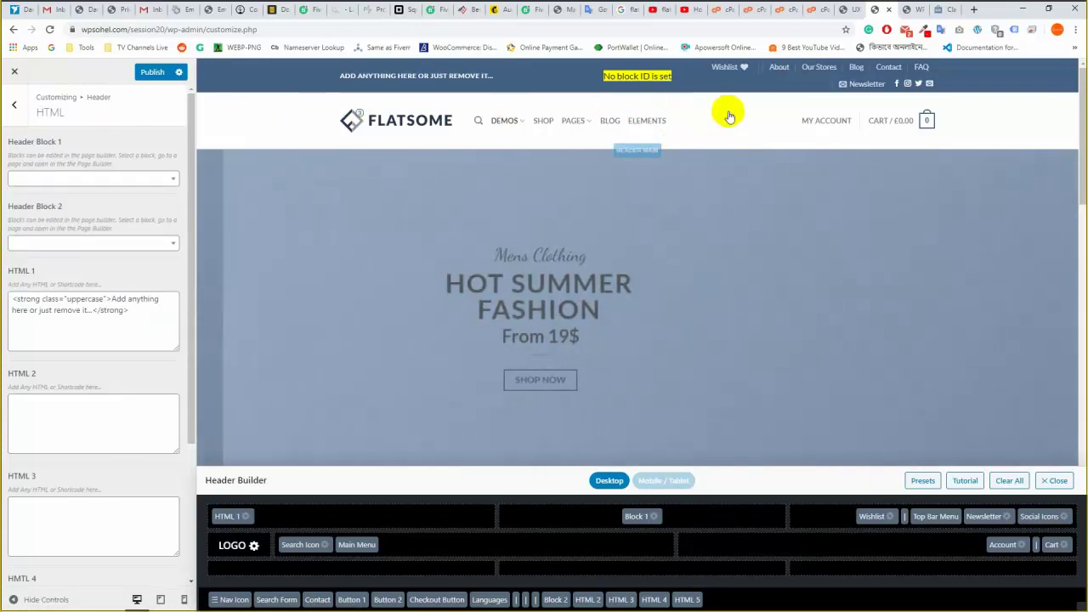
{"action": "left_click", "coordinate": [853, 10]}
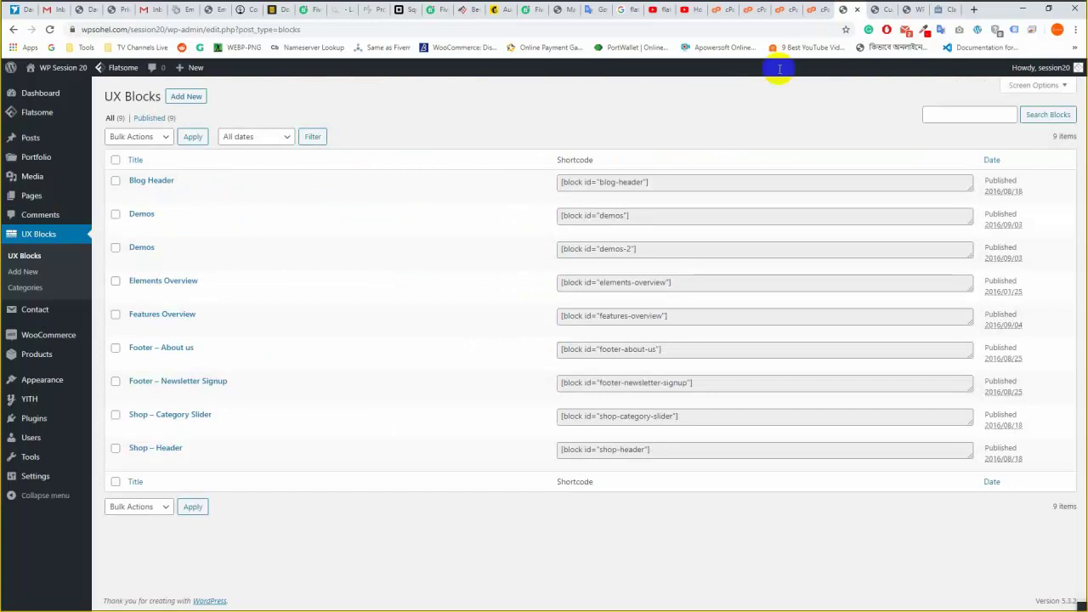
{"action": "left_click", "coordinate": [880, 9]}
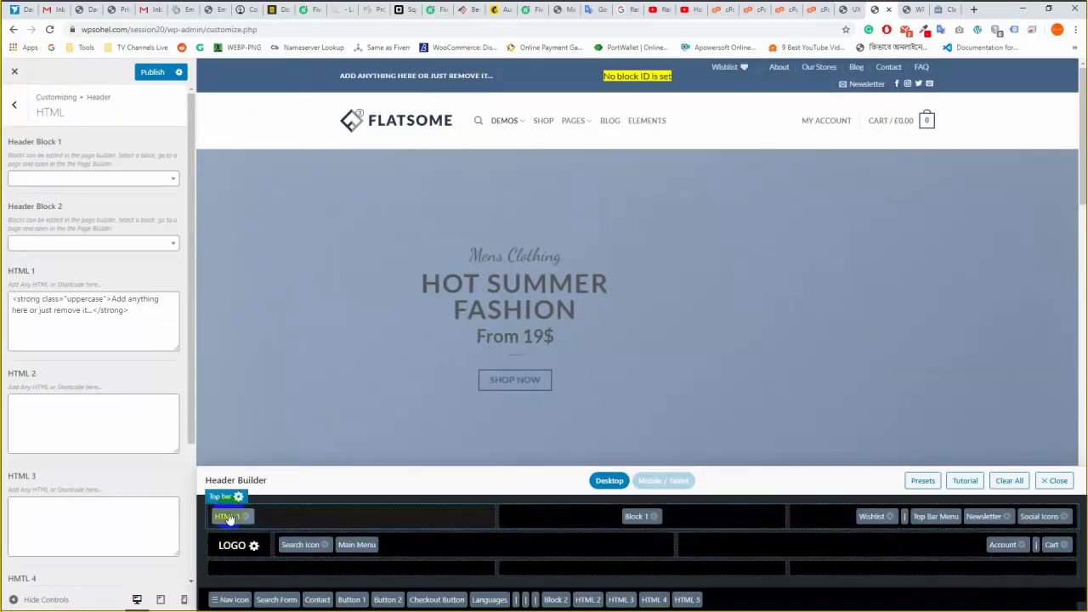
Remove HTML 1, Top Bar Menu, Newsletter, Social Icons and the divider from the top bar, and move Wishlist to the bottom header row.
{"action": "left_click_drag", "start_coordinate": [228, 516], "coordinate": [676, 598]}
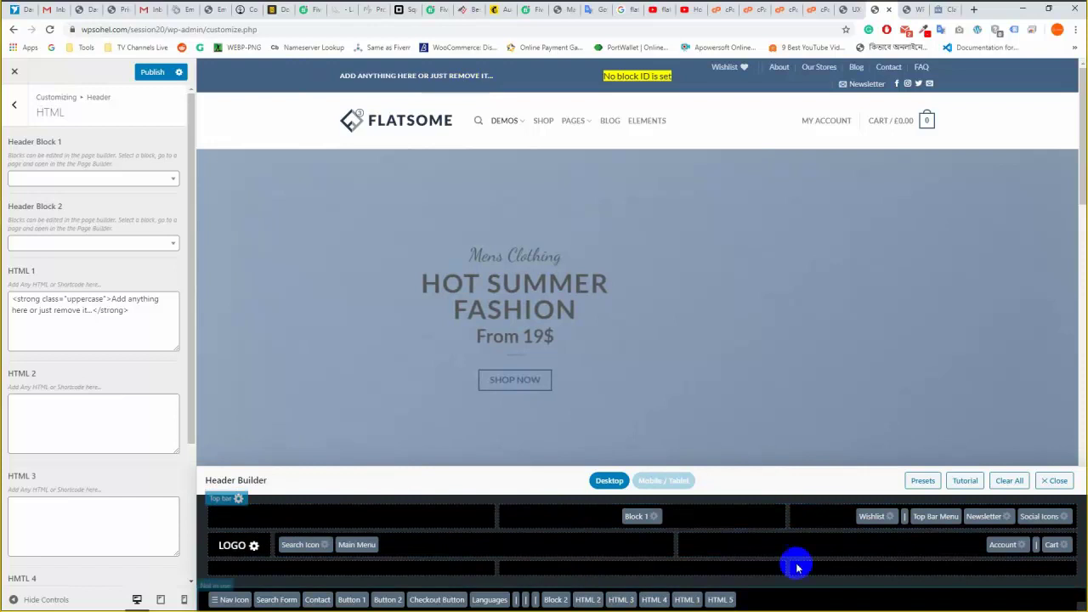
{"action": "left_click_drag", "start_coordinate": [872, 516], "coordinate": [850, 586]}
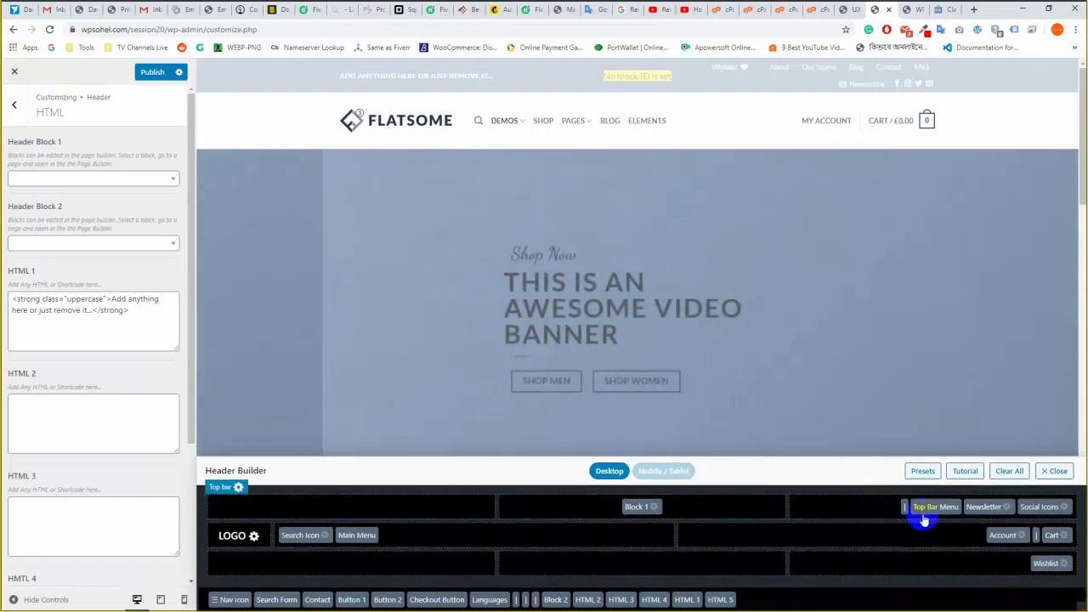
{"action": "left_click_drag", "start_coordinate": [924, 521], "coordinate": [910, 554]}
{"action": "left_click_drag", "start_coordinate": [971, 507], "coordinate": [888, 602]}
{"action": "left_click_drag", "start_coordinate": [1038, 503], "coordinate": [967, 595]}
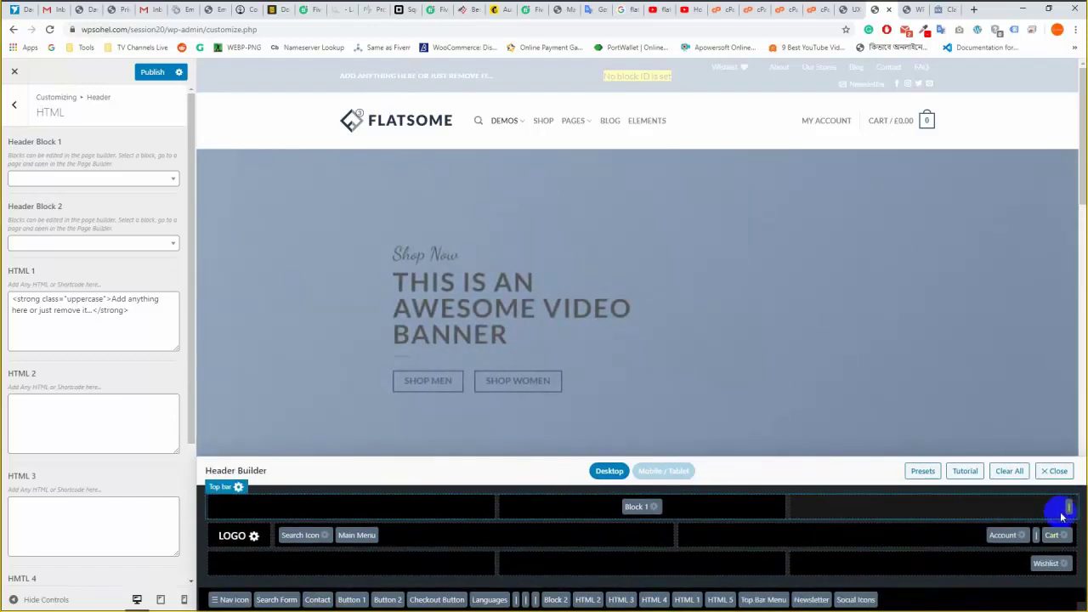
{"action": "left_click_drag", "start_coordinate": [1069, 508], "coordinate": [978, 602]}
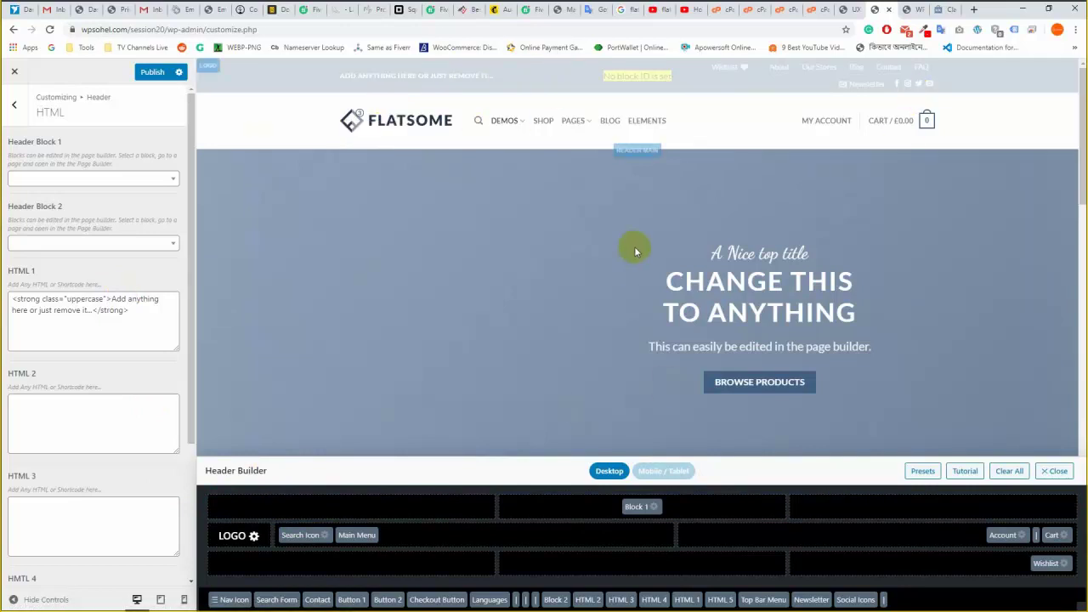
Check the rearranged header in the page preview, assign Blog Header to Header Block 1 and publish the changes.
{"action": "scroll", "coordinate": [634, 251], "scroll_direction": "down", "scroll_amount": 5}
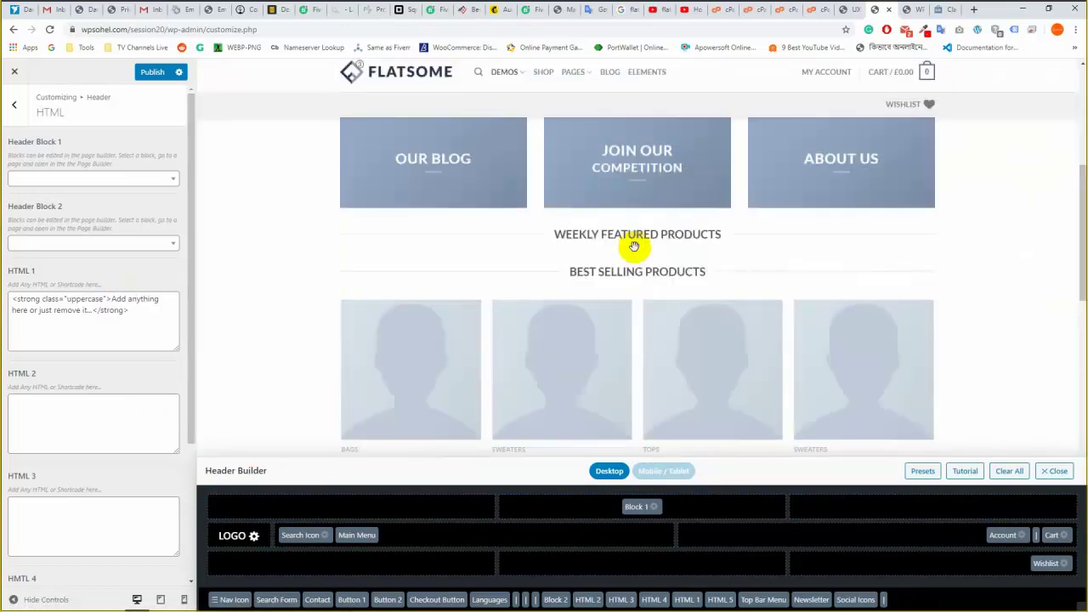
{"action": "scroll", "coordinate": [634, 251], "scroll_direction": "up", "scroll_amount": 5}
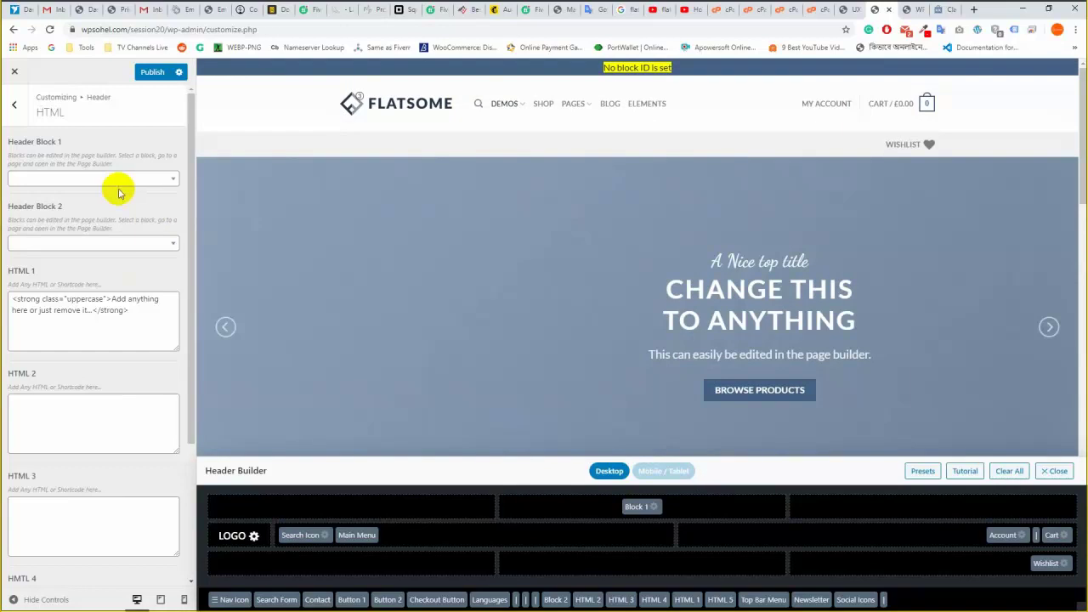
{"action": "left_click", "coordinate": [156, 181]}
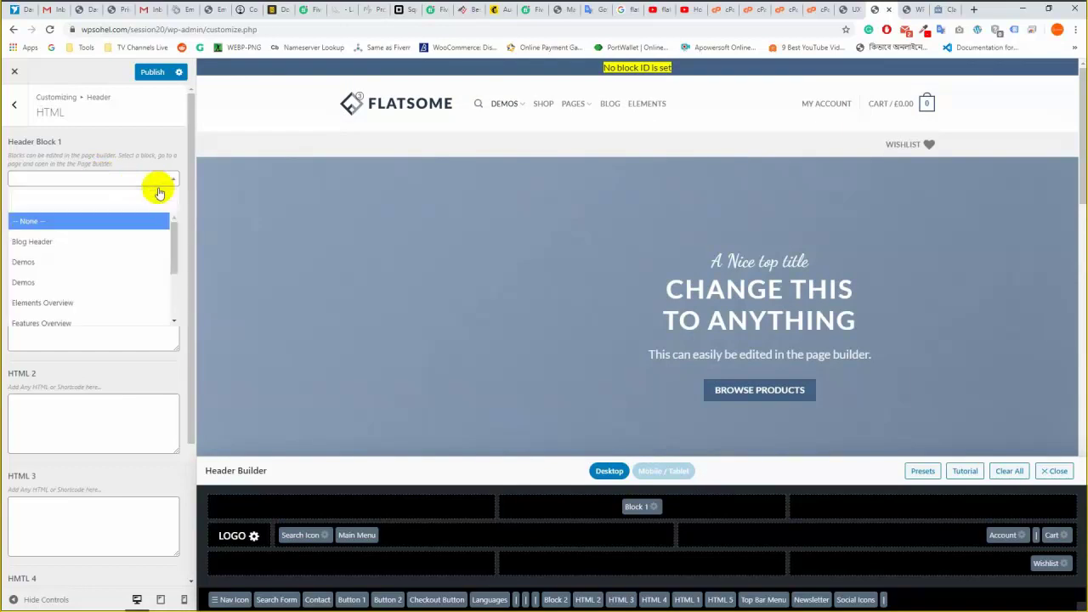
{"action": "left_click", "coordinate": [64, 242]}
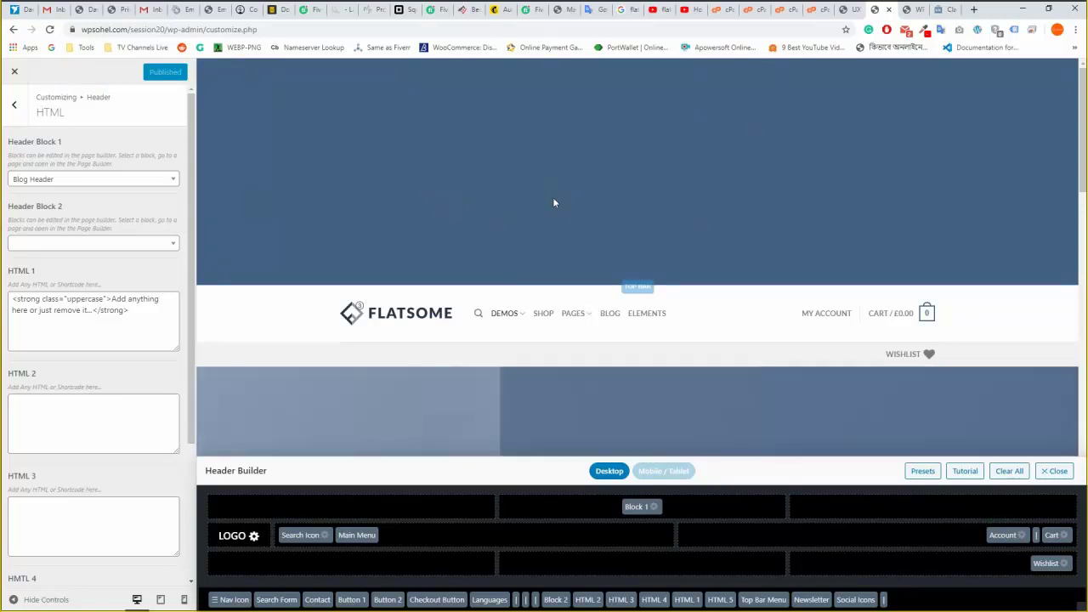
Close the unused cPanel and YouTube tabs and go back to the UX Blocks list.
{"action": "left_click", "coordinate": [858, 7]}
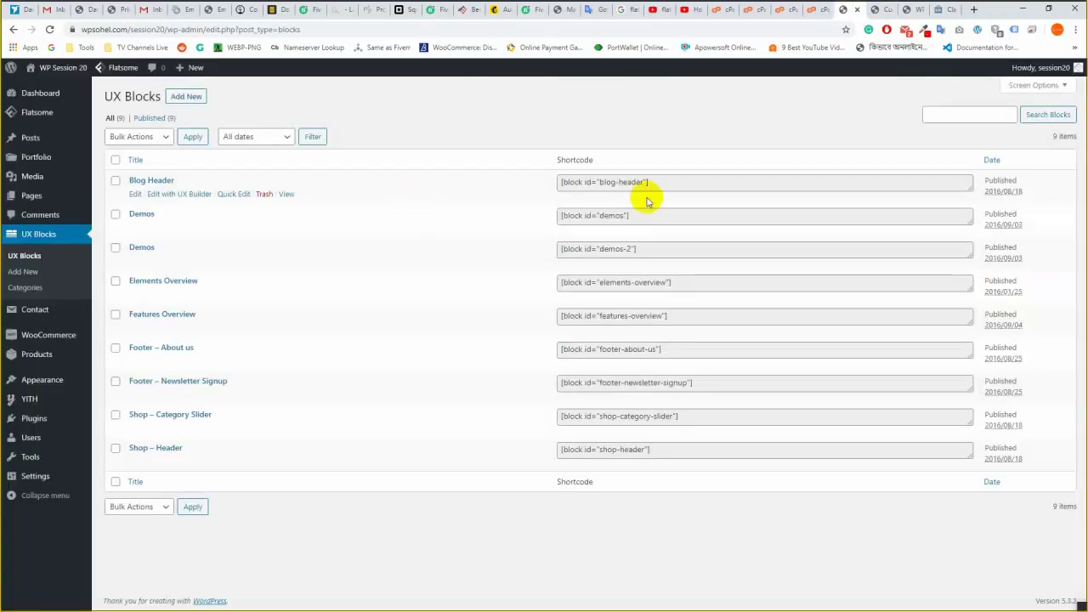
{"action": "left_click", "coordinate": [724, 9]}
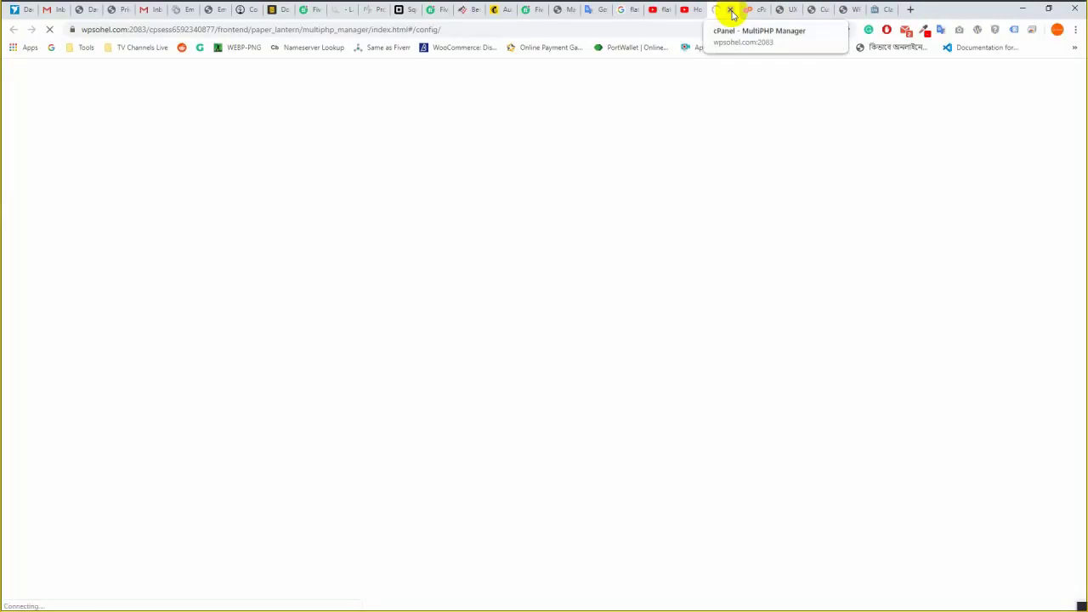
{"action": "left_click", "coordinate": [731, 10]}
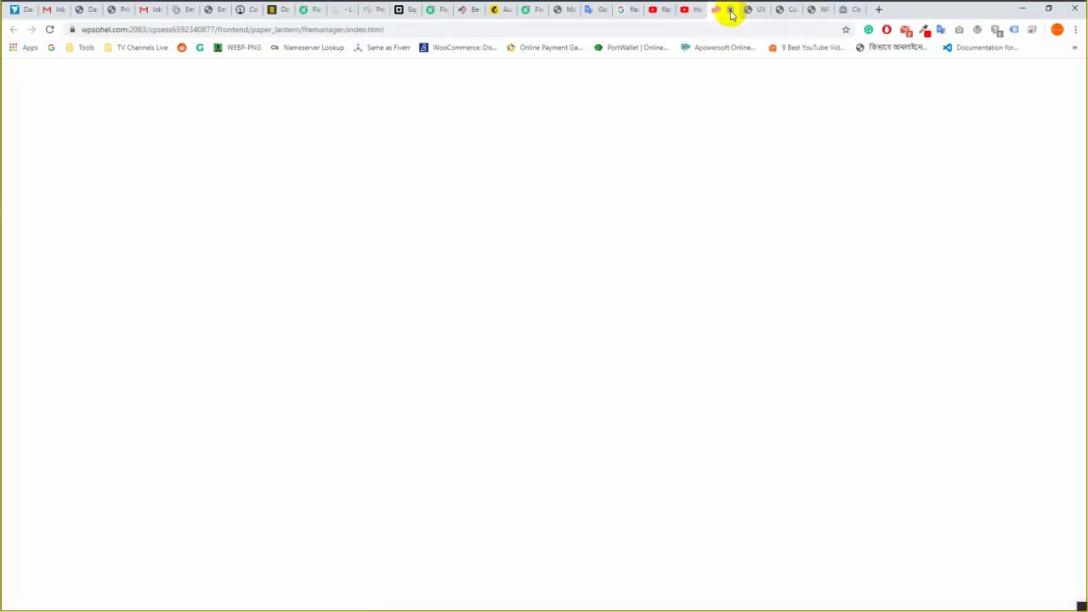
{"action": "left_click", "coordinate": [731, 9]}
{"action": "left_click", "coordinate": [699, 9]}
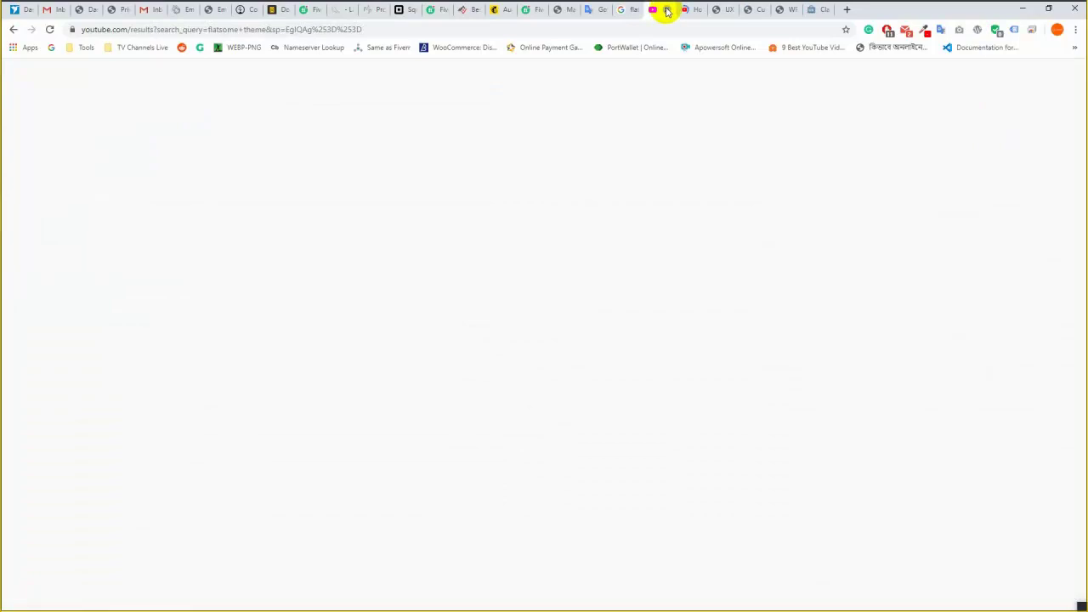
{"action": "left_click", "coordinate": [667, 11]}
{"action": "left_click", "coordinate": [667, 10]}
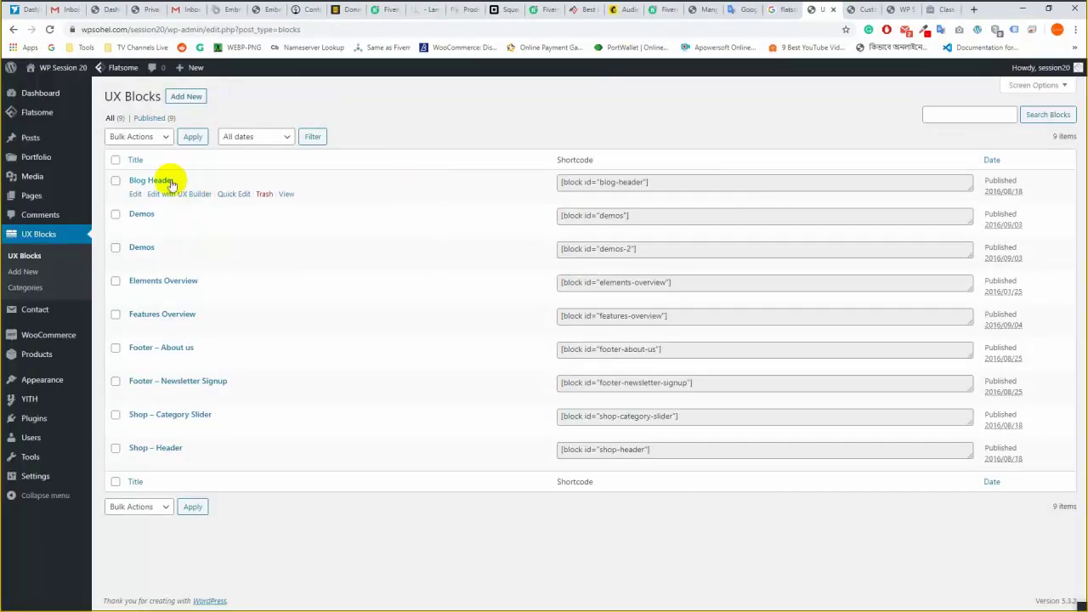
View the Blog Header UX block in a new tab and examine its heading.
{"action": "right_click", "coordinate": [286, 195]}
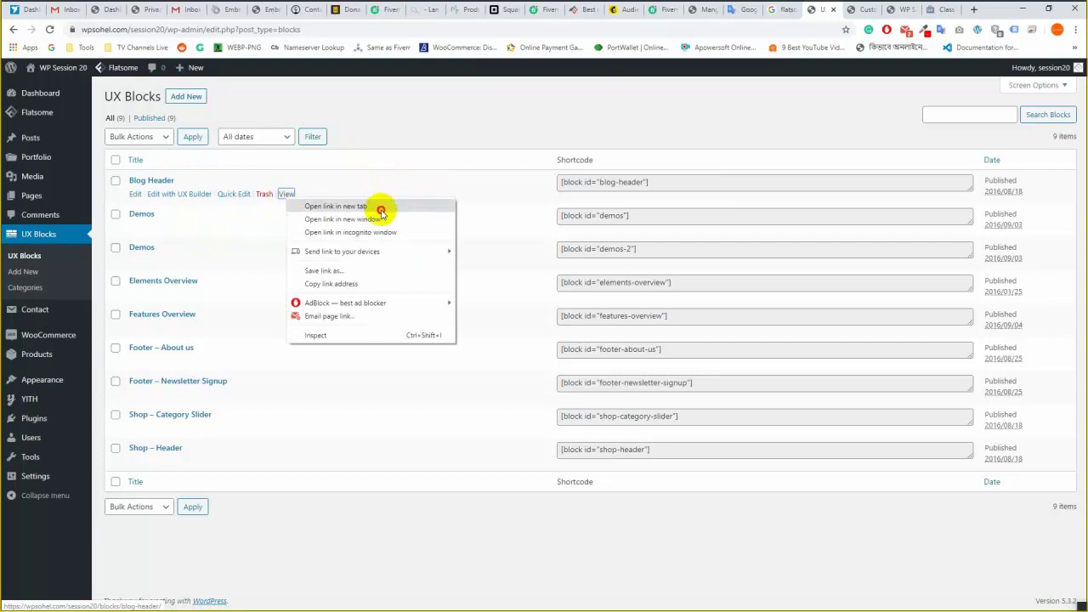
{"action": "left_click", "coordinate": [376, 205]}
{"action": "left_click", "coordinate": [829, 8]}
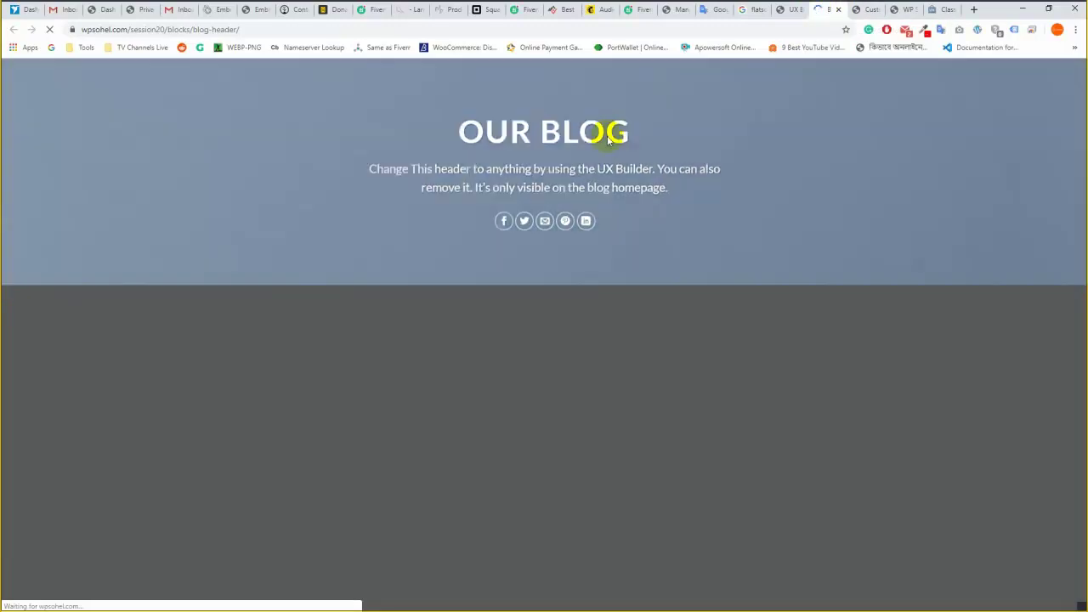
{"action": "double_click", "coordinate": [608, 140]}
Compare the top area of the site's home page with the Blog Header block page, and return to the customizer.
{"action": "left_click", "coordinate": [866, 9]}
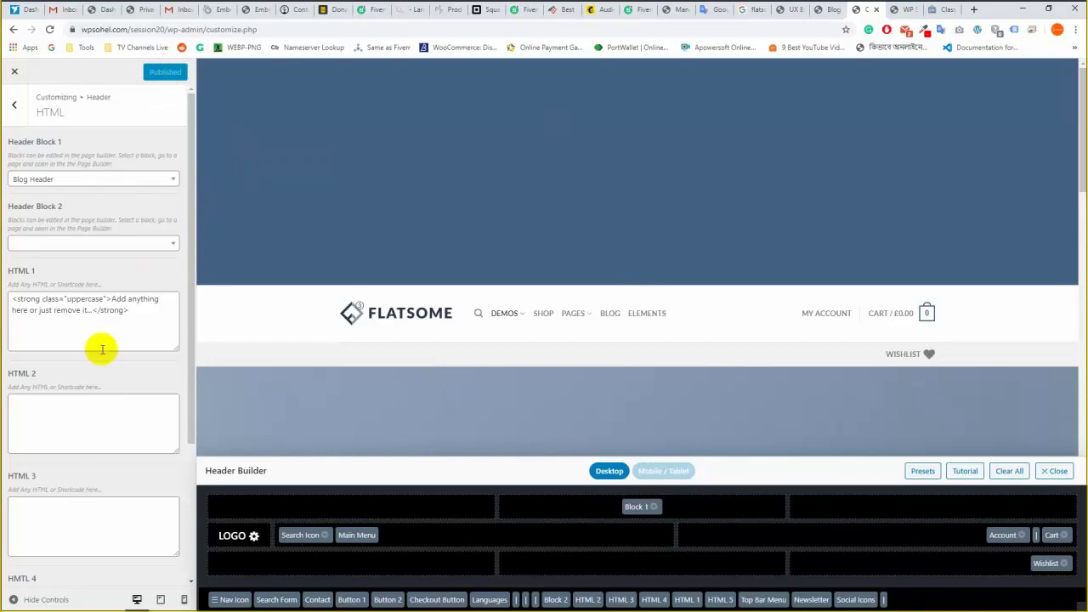
{"action": "left_click", "coordinate": [906, 9]}
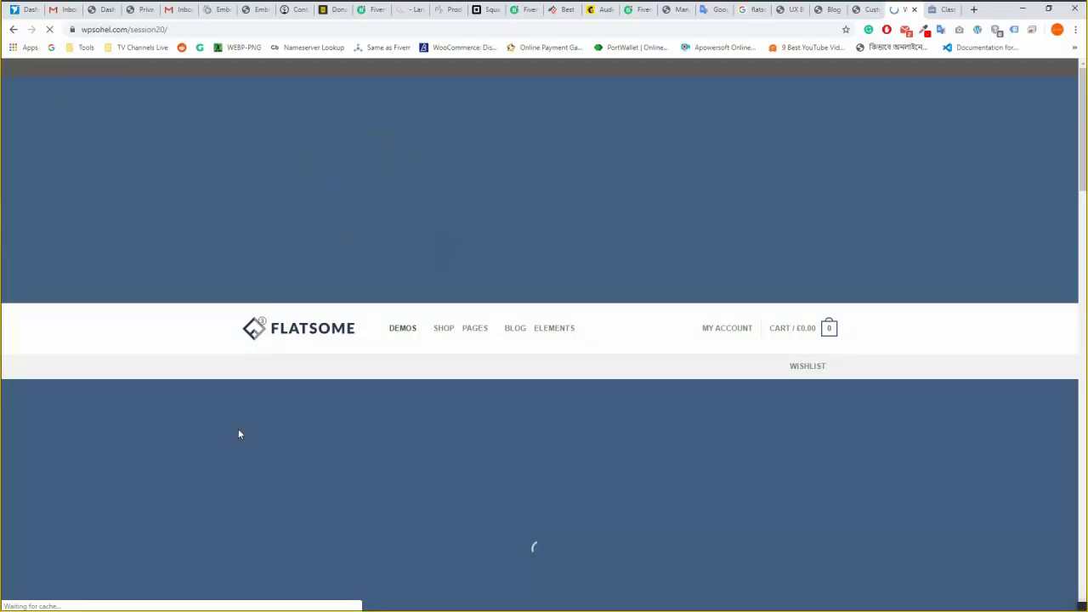
{"action": "scroll", "coordinate": [346, 400], "scroll_direction": "up", "scroll_amount": 2}
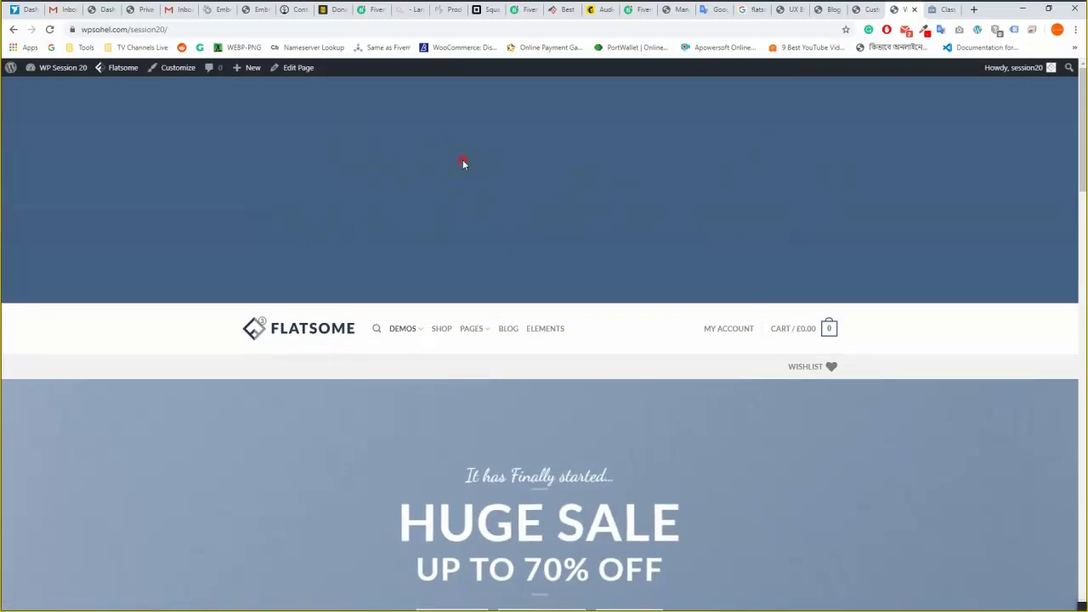
{"action": "left_click", "coordinate": [869, 9]}
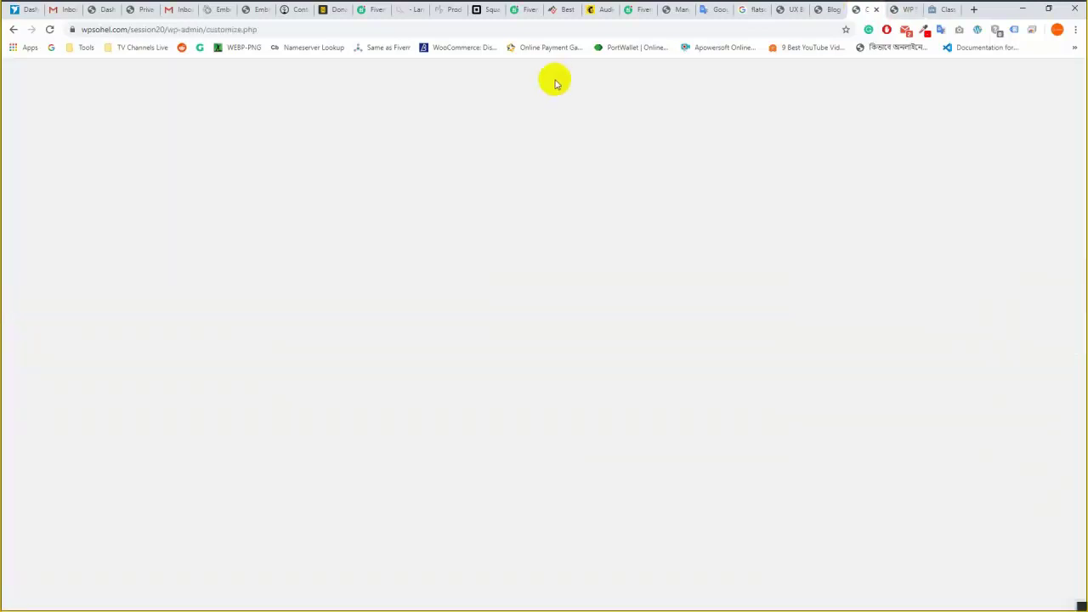
{"action": "left_click", "coordinate": [825, 9]}
{"action": "left_click_drag", "start_coordinate": [540, 132], "coordinate": [574, 166]}
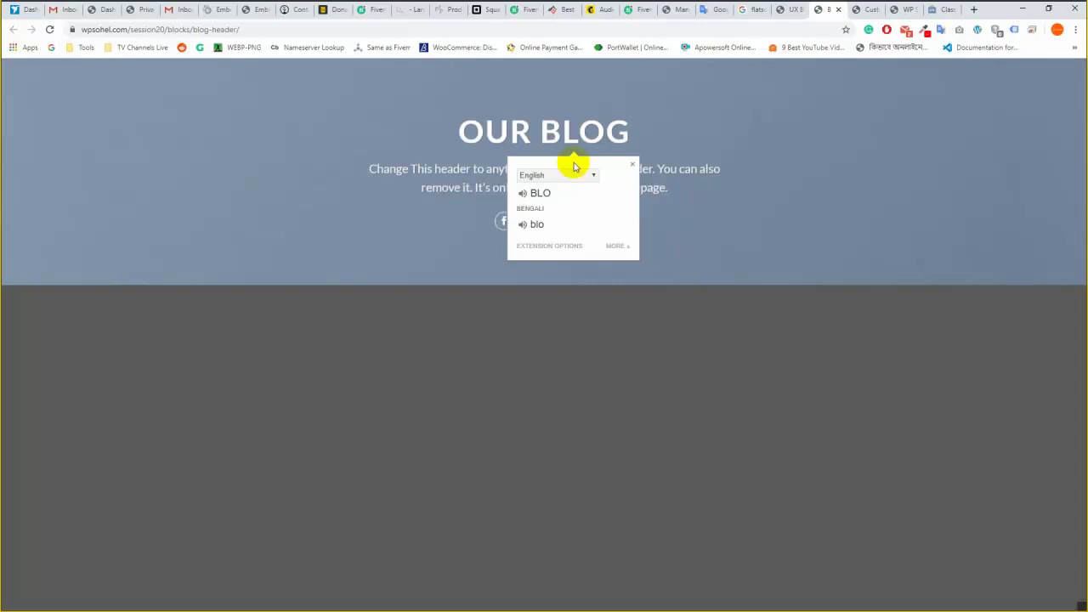
{"action": "left_click", "coordinate": [249, 158]}
{"action": "left_click_drag", "start_coordinate": [486, 121], "coordinate": [720, 169]}
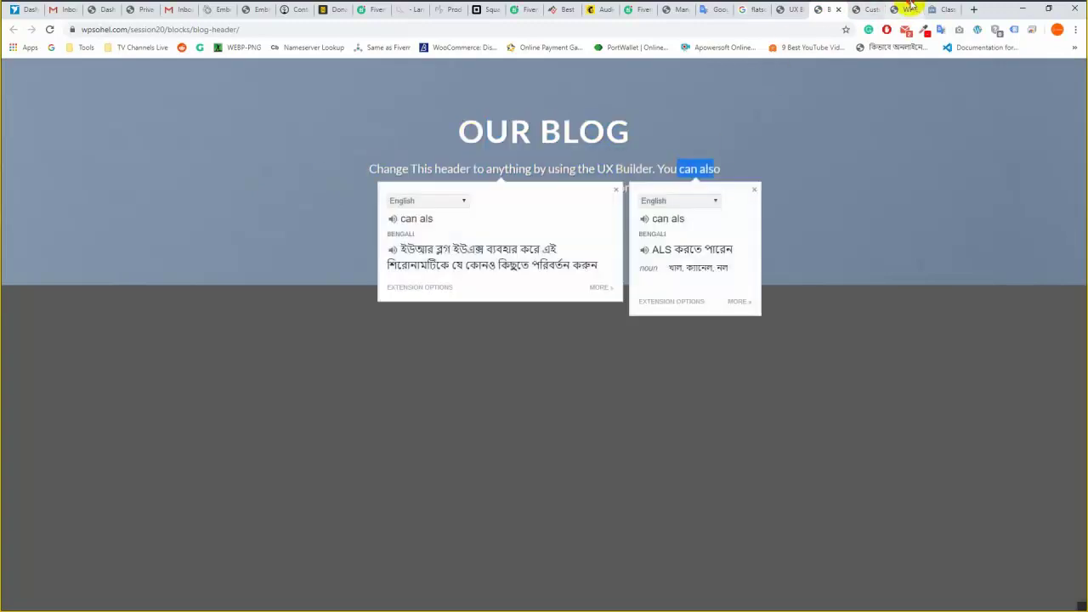
{"action": "left_click", "coordinate": [908, 9]}
{"action": "right_click", "coordinate": [582, 177]}
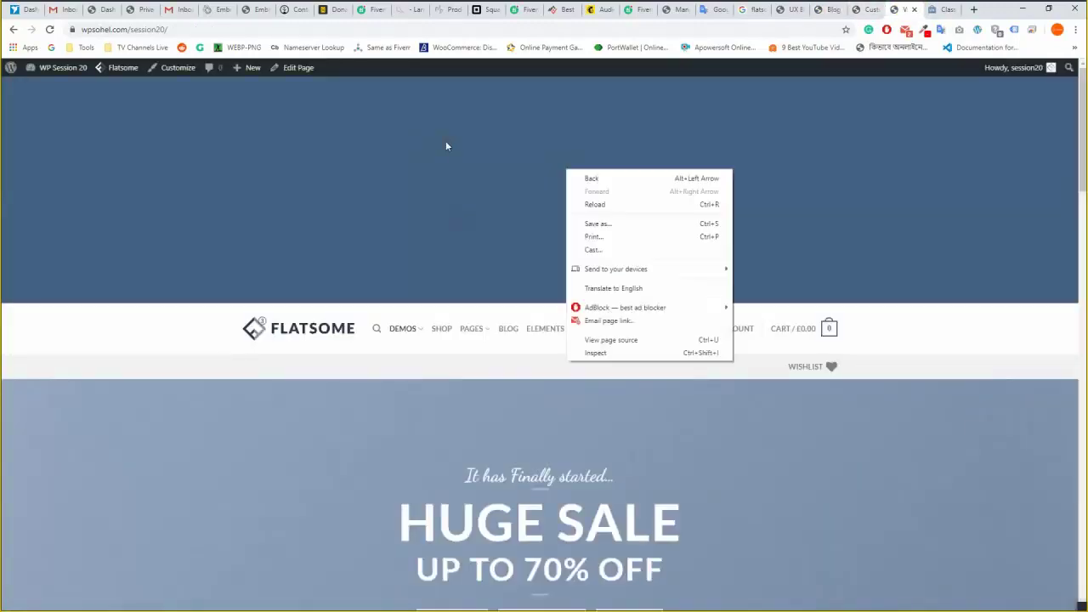
{"action": "left_click", "coordinate": [612, 166]}
{"action": "left_click", "coordinate": [869, 9]}
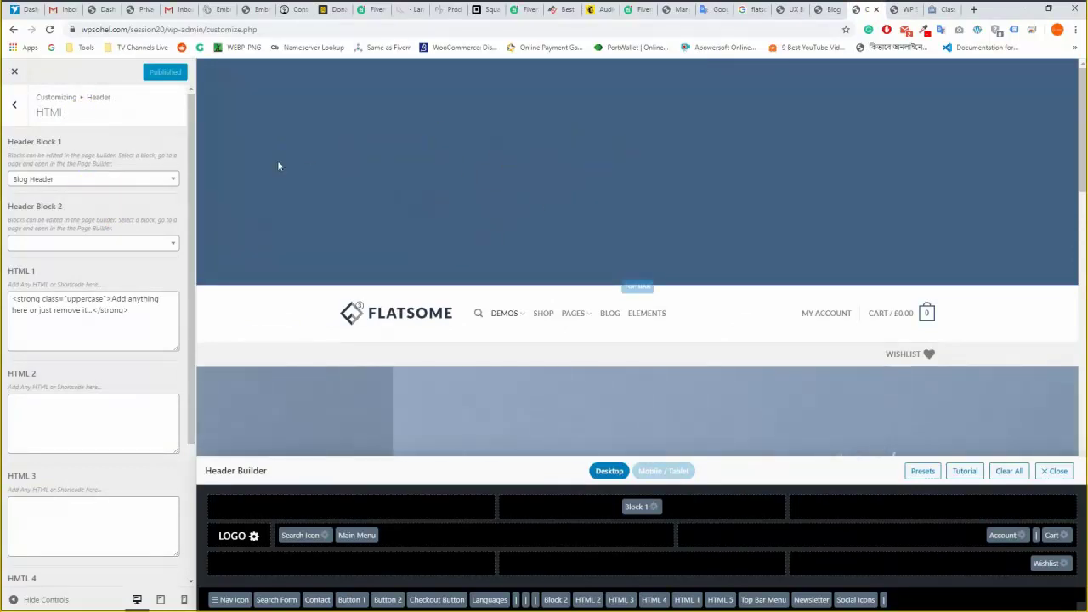
Remove Block 1 from the header's top bar and place HTML 2 in the centre of that row.
{"action": "left_click", "coordinate": [13, 104]}
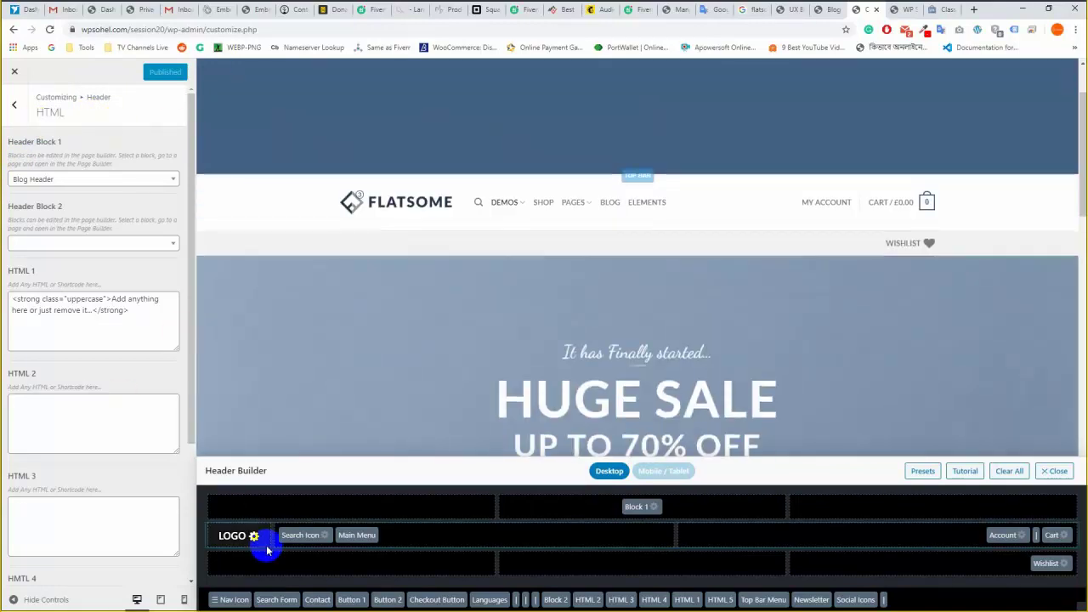
{"action": "left_click", "coordinate": [395, 602]}
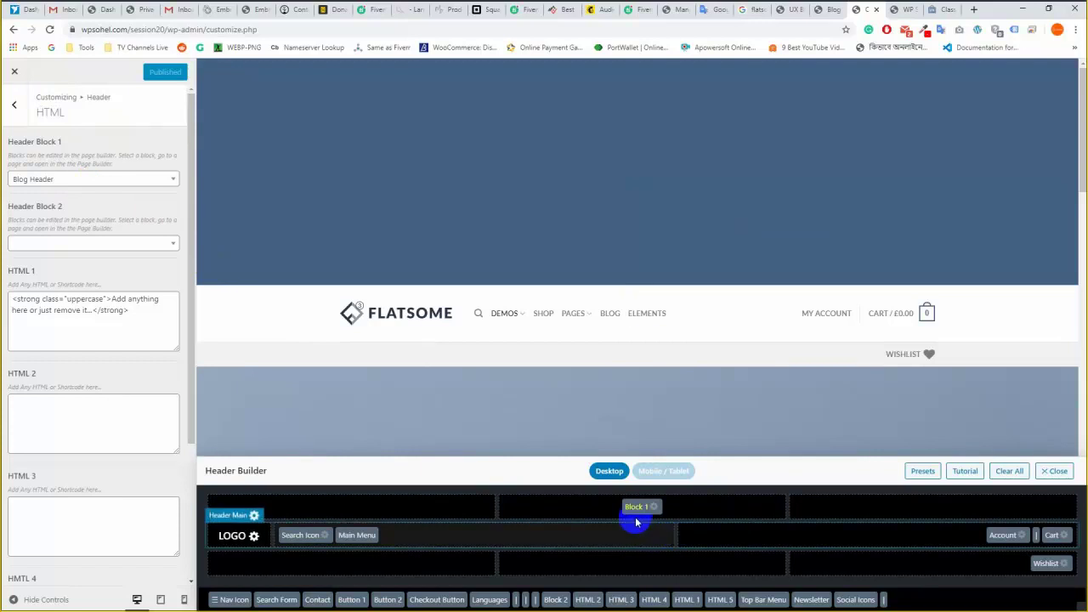
{"action": "left_click_drag", "start_coordinate": [637, 508], "coordinate": [923, 601]}
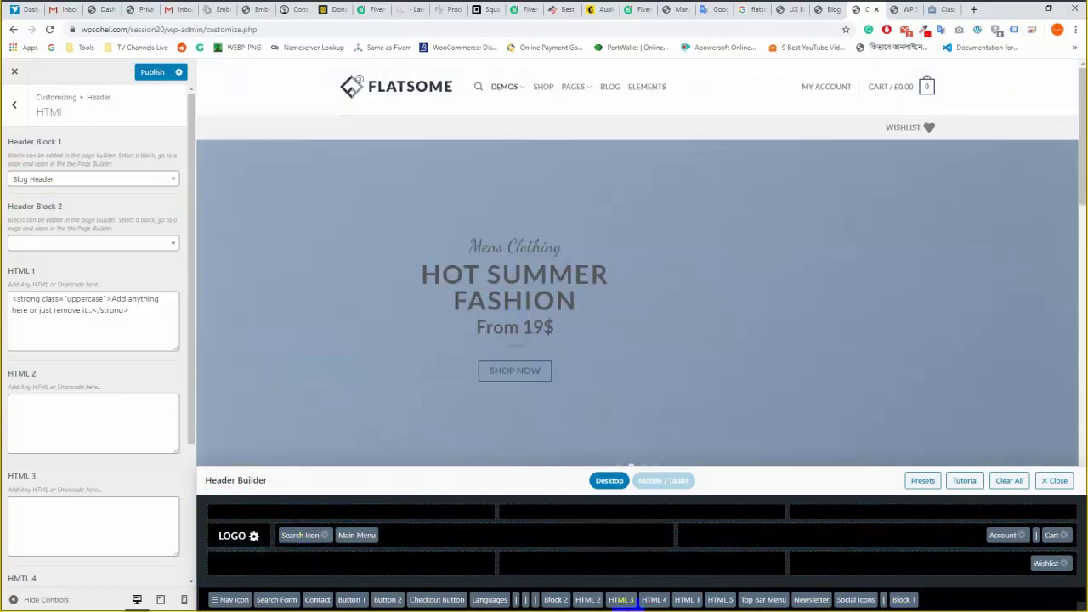
{"action": "left_click_drag", "start_coordinate": [591, 602], "coordinate": [553, 515]}
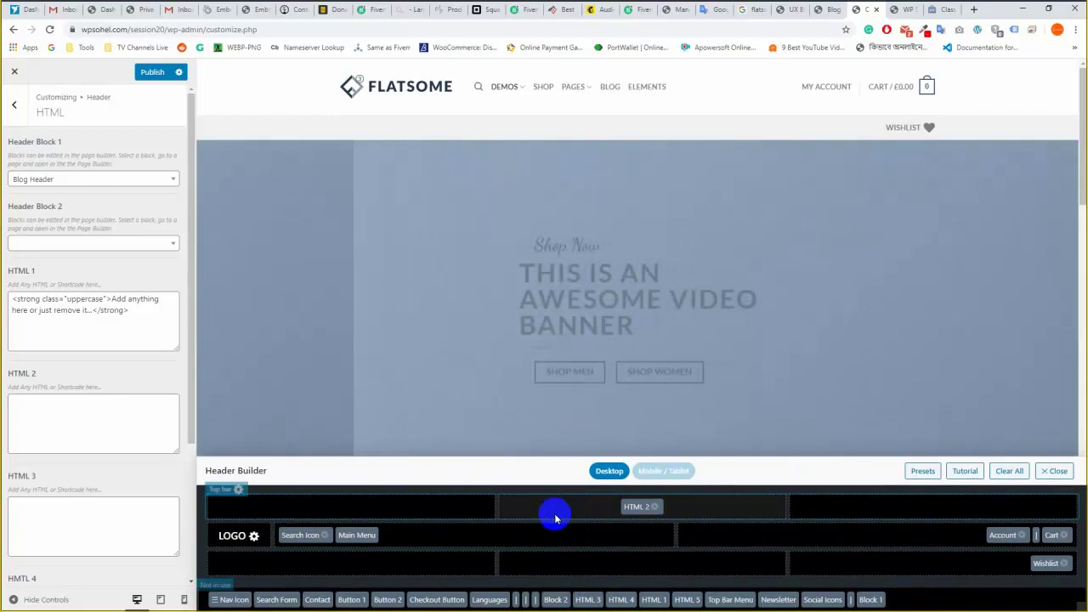
Copy the Blog Header shortcode [block id="blog-header"] from the UX Blocks list.
{"action": "left_click", "coordinate": [802, 6]}
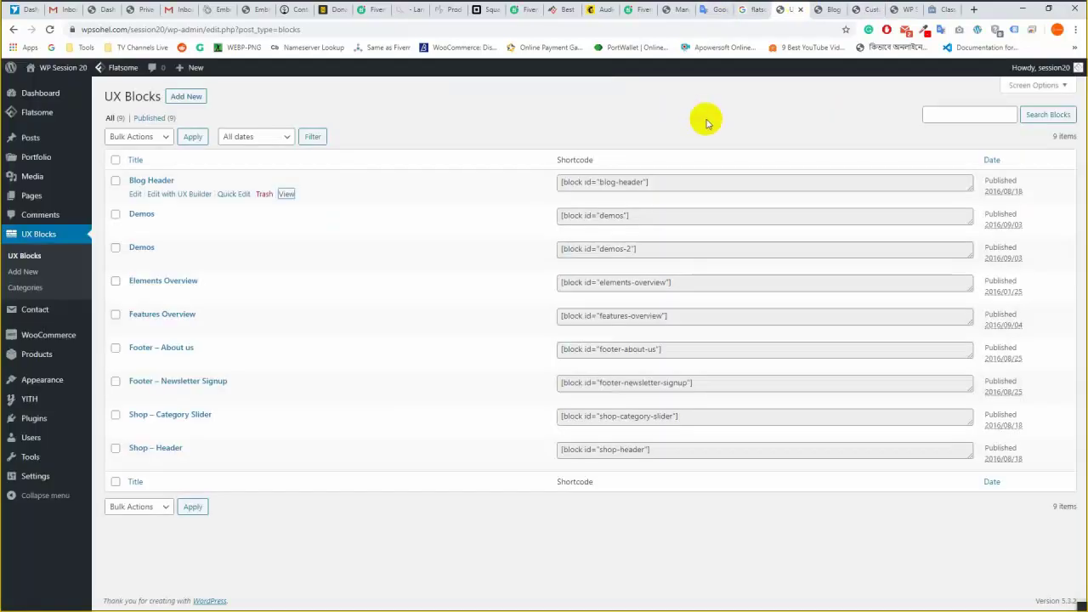
{"action": "left_click", "coordinate": [615, 179]}
{"action": "right_click", "coordinate": [615, 178]}
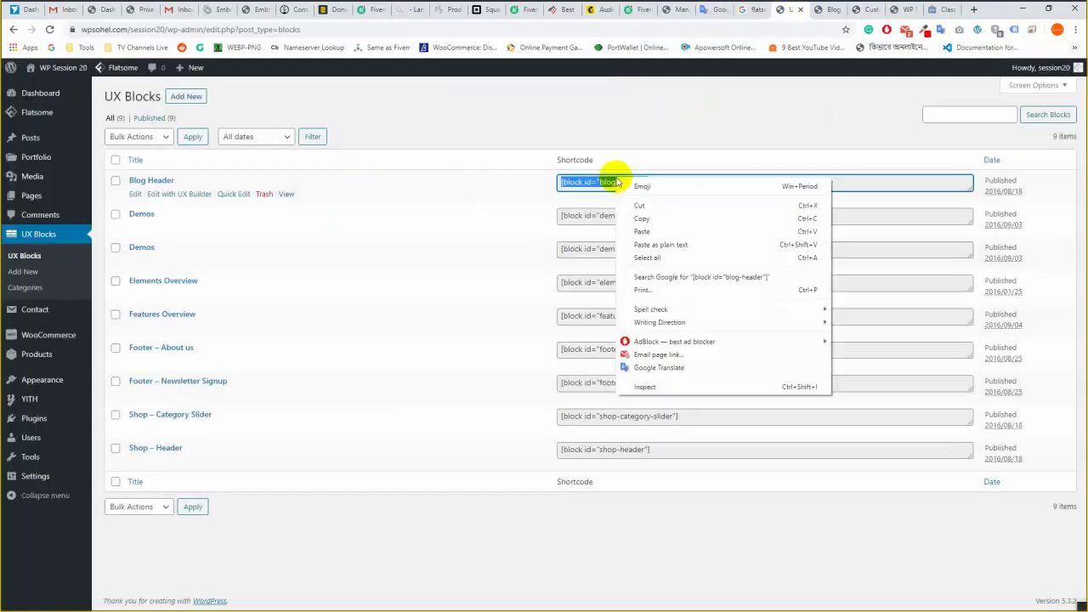
{"action": "left_click", "coordinate": [663, 217]}
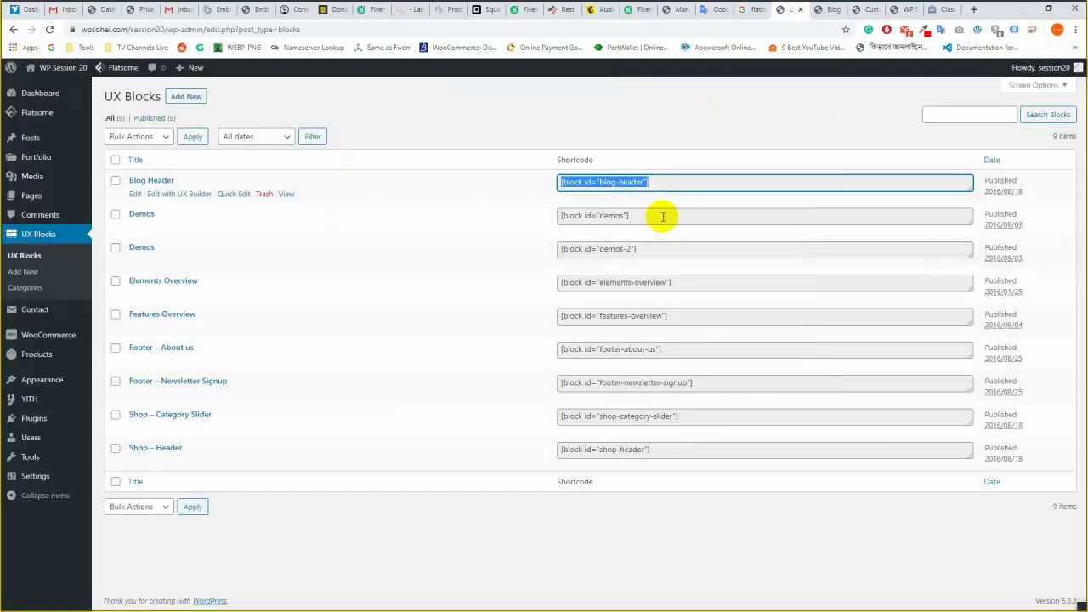
{"action": "left_click", "coordinate": [829, 10]}
Replace the HTML 1 content with the shortcode [block id="blog-header"] in the customizer and publish the change.
{"action": "left_click", "coordinate": [870, 8]}
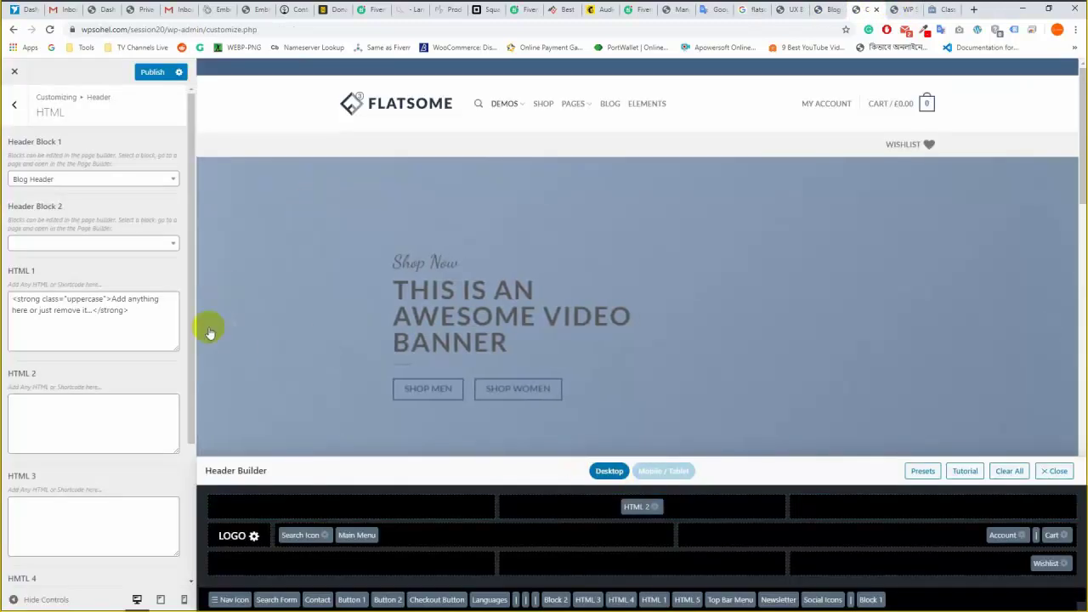
{"action": "left_click", "coordinate": [649, 510]}
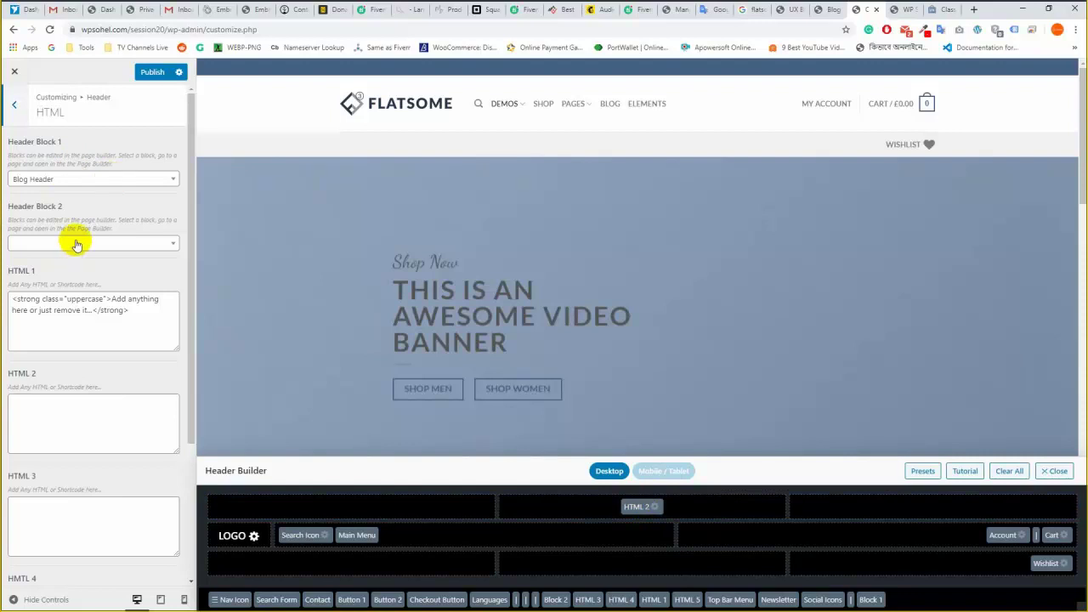
{"action": "key", "text": "ctrl+a"}
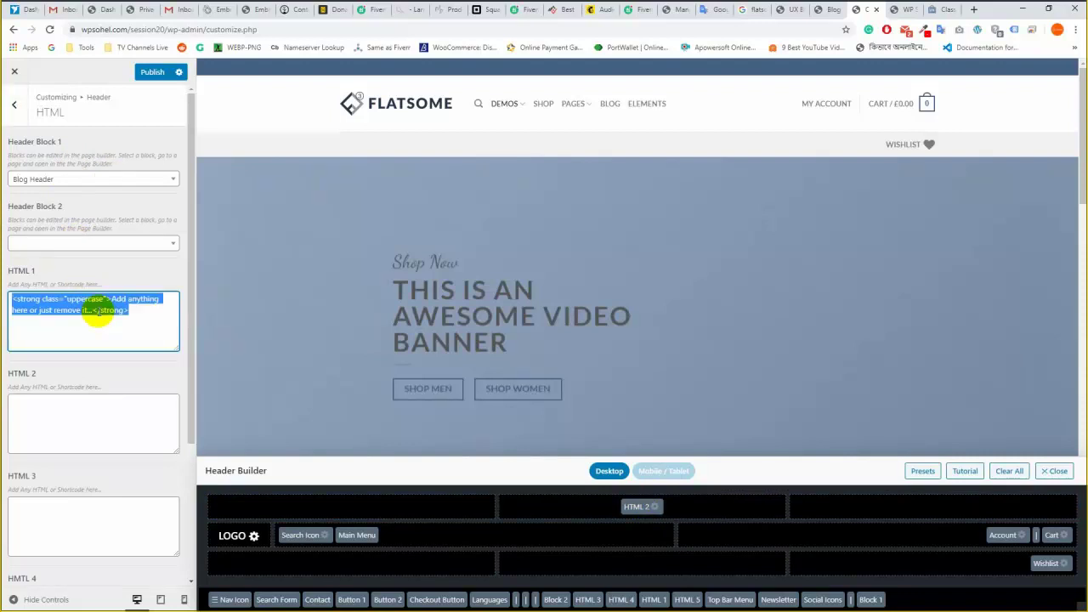
{"action": "key", "text": "ctrl+v"}
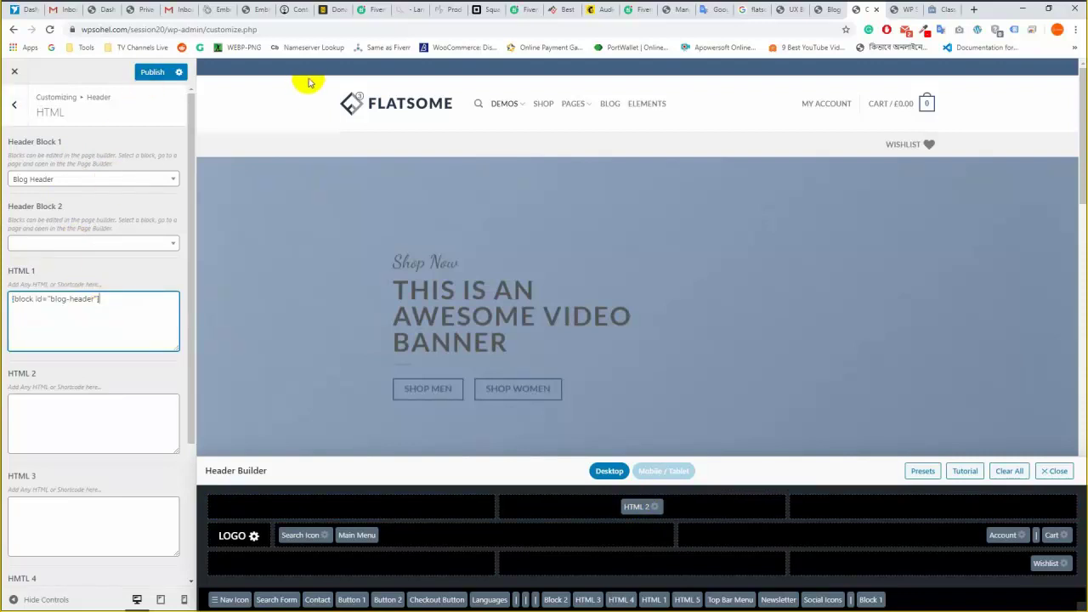
{"action": "left_click", "coordinate": [153, 74]}
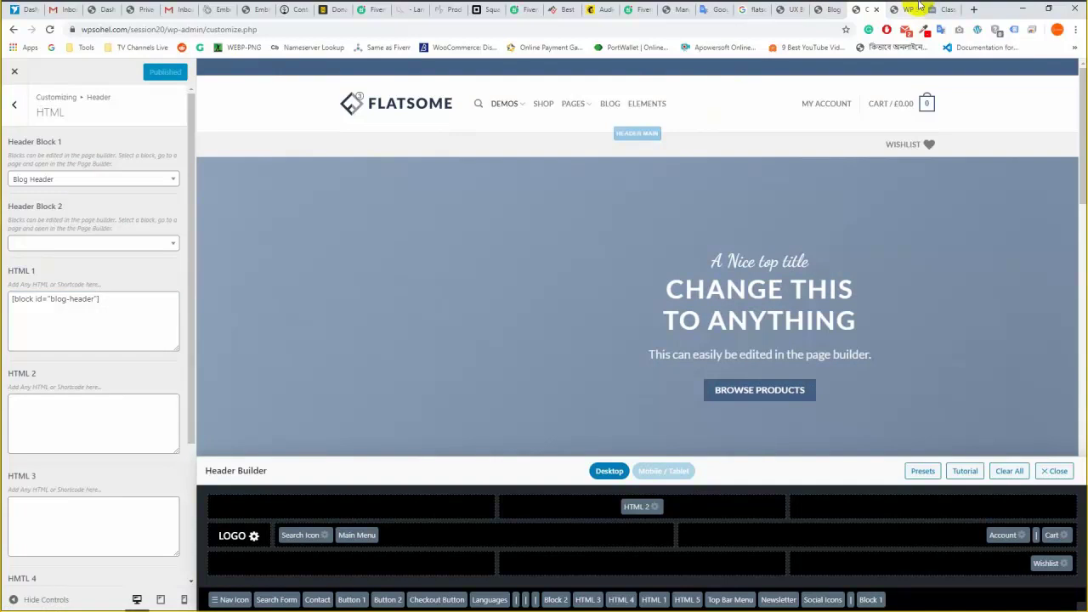
Reload the site's home page to check the published header, and return to the customizer.
{"action": "left_click", "coordinate": [915, 8]}
{"action": "left_click", "coordinate": [49, 29]}
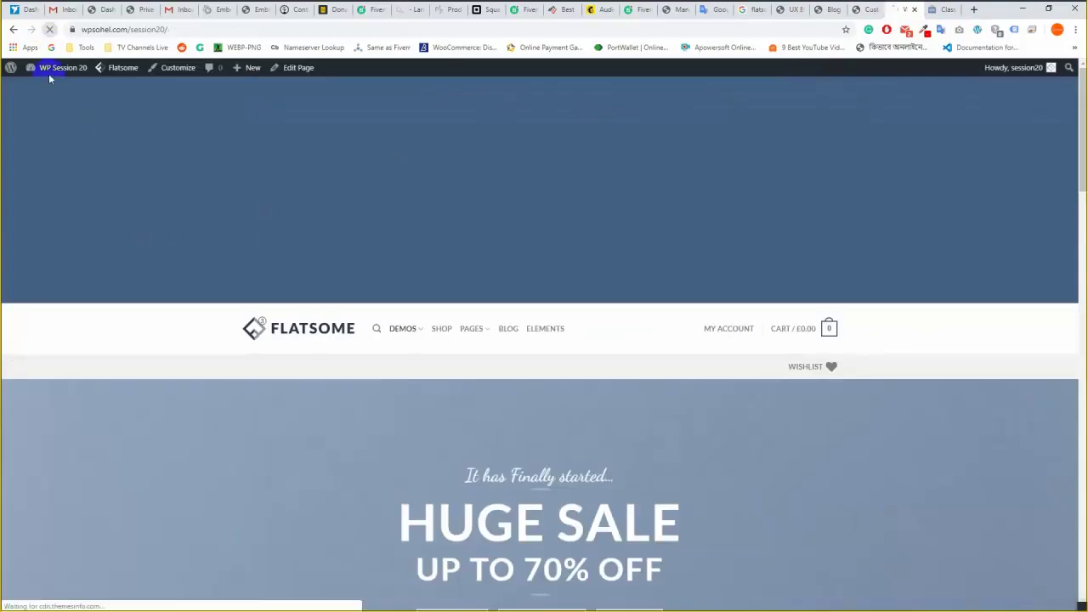
{"action": "left_click", "coordinate": [190, 331]}
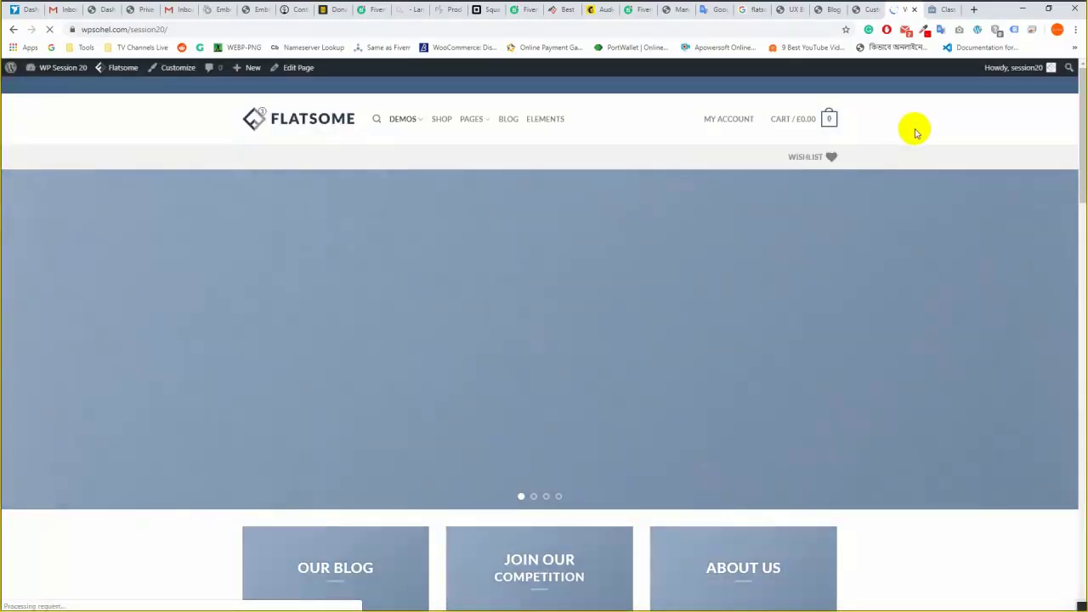
{"action": "left_click", "coordinate": [869, 9]}
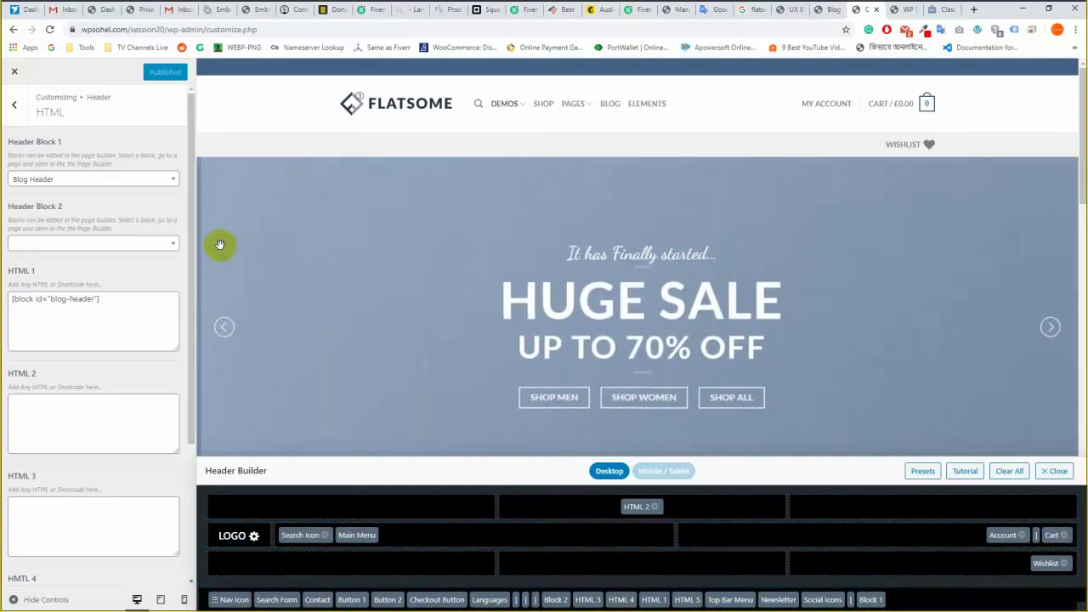
Remove HTML 2 from the header's top bar, publish the change and go back to the main customizer sections.
{"action": "left_click", "coordinate": [17, 103]}
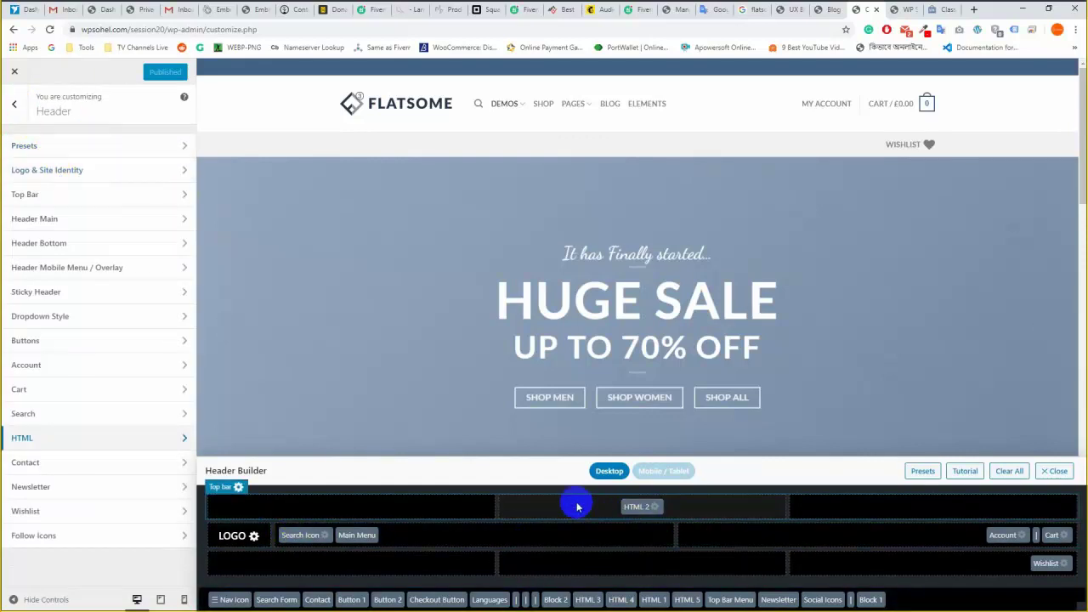
{"action": "left_click_drag", "start_coordinate": [639, 507], "coordinate": [911, 591]}
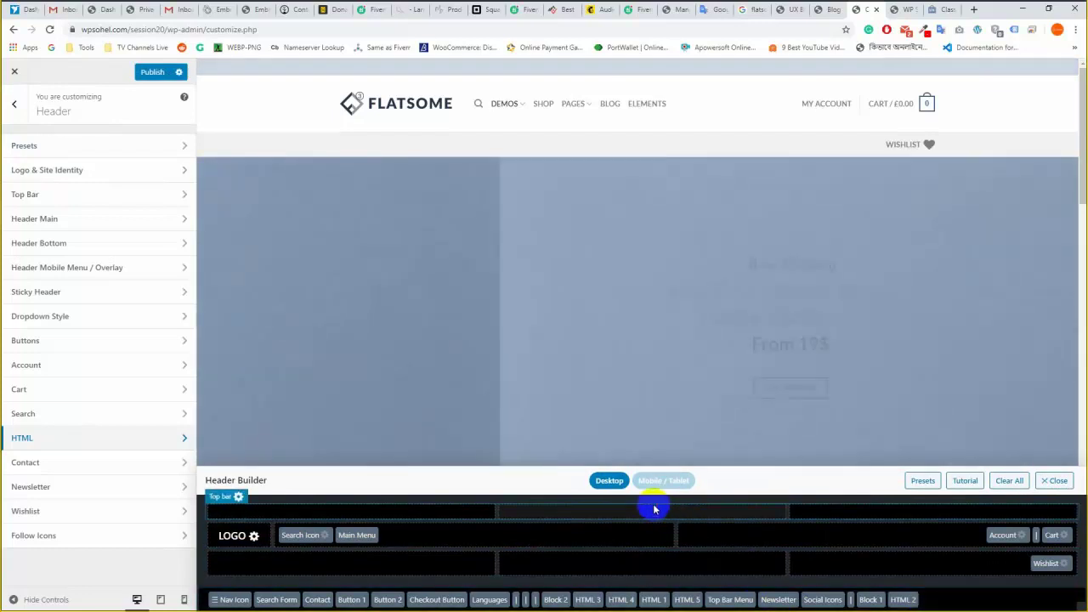
{"action": "left_click", "coordinate": [152, 71]}
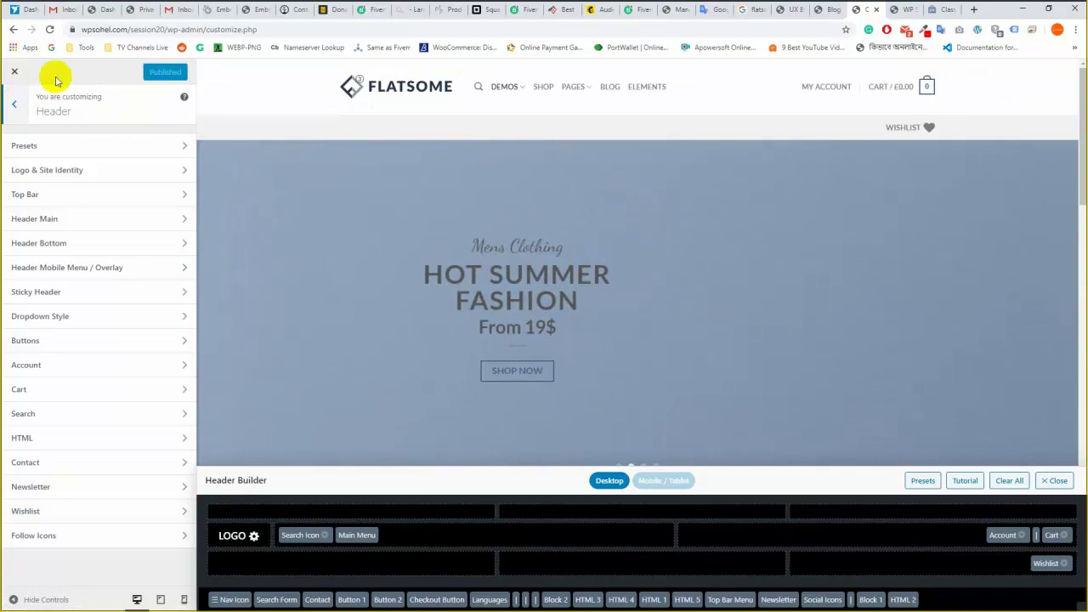
{"action": "key", "text": "Escape"}
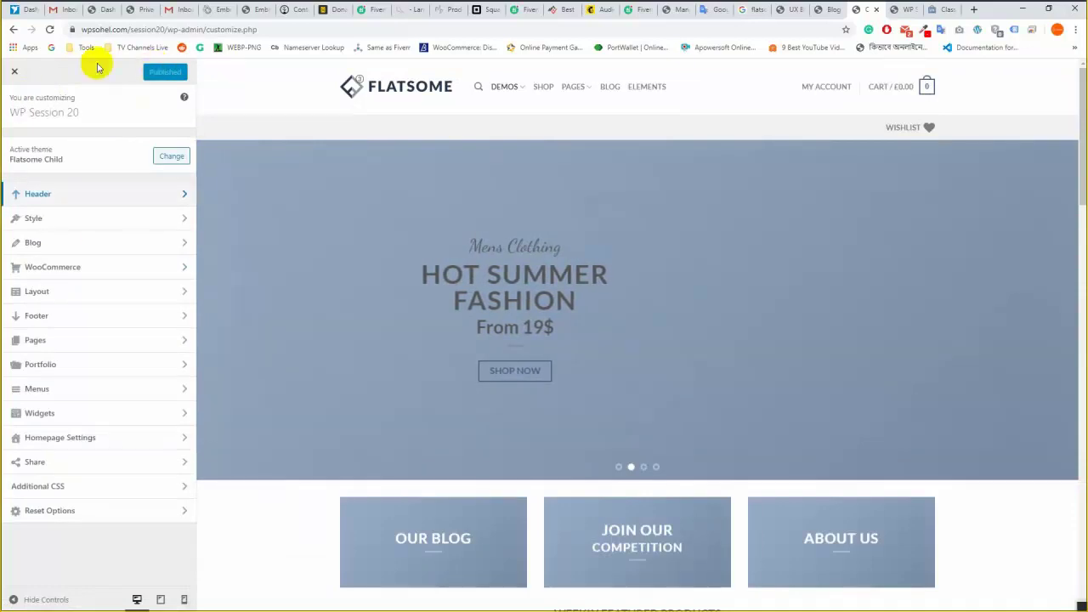
{"action": "left_click", "coordinate": [154, 74]}
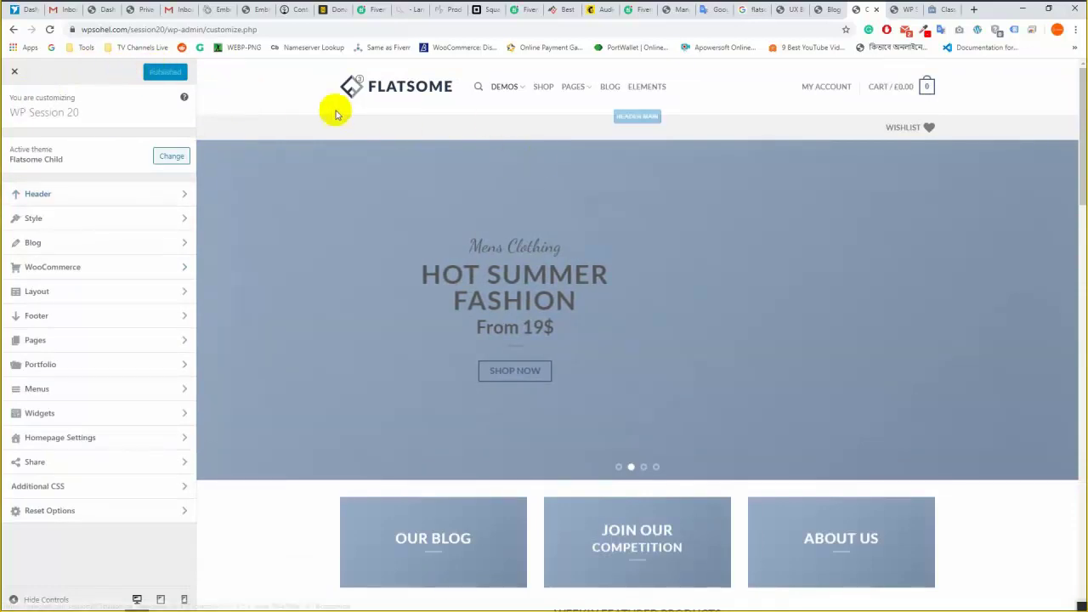
Apply the header preset with the logo centred between menu and account, remove HTML 1 from the top bar and publish.
{"action": "left_click", "coordinate": [127, 198]}
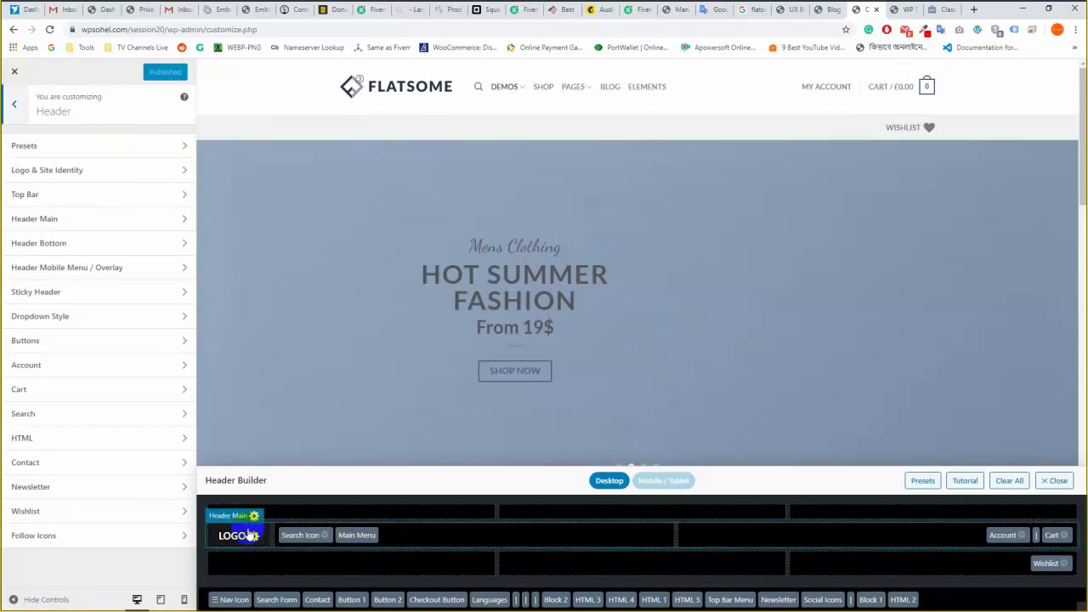
{"action": "left_click", "coordinate": [105, 244]}
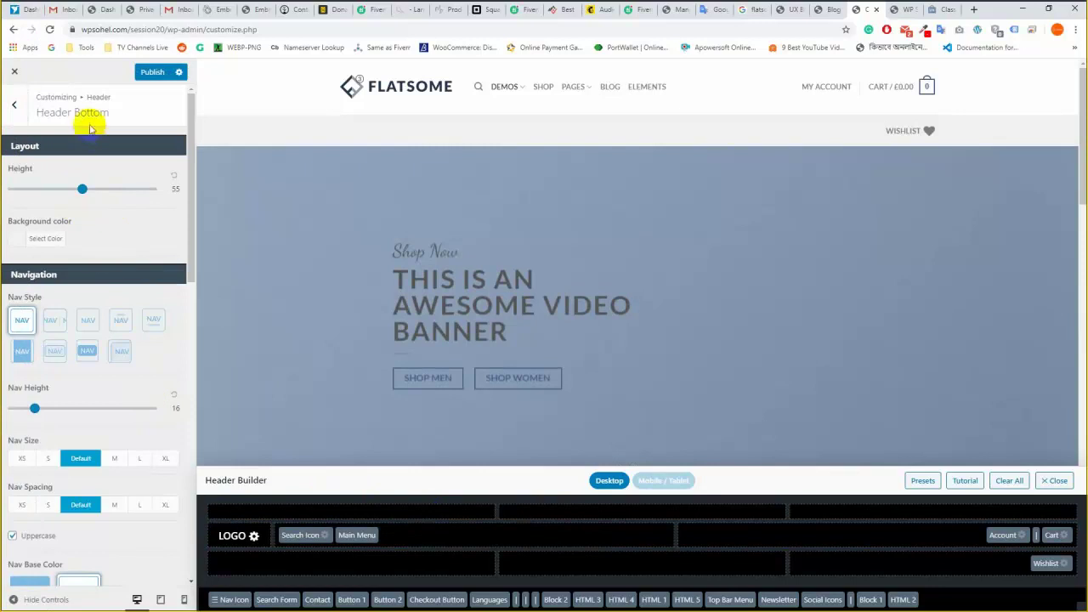
{"action": "left_click", "coordinate": [924, 482]}
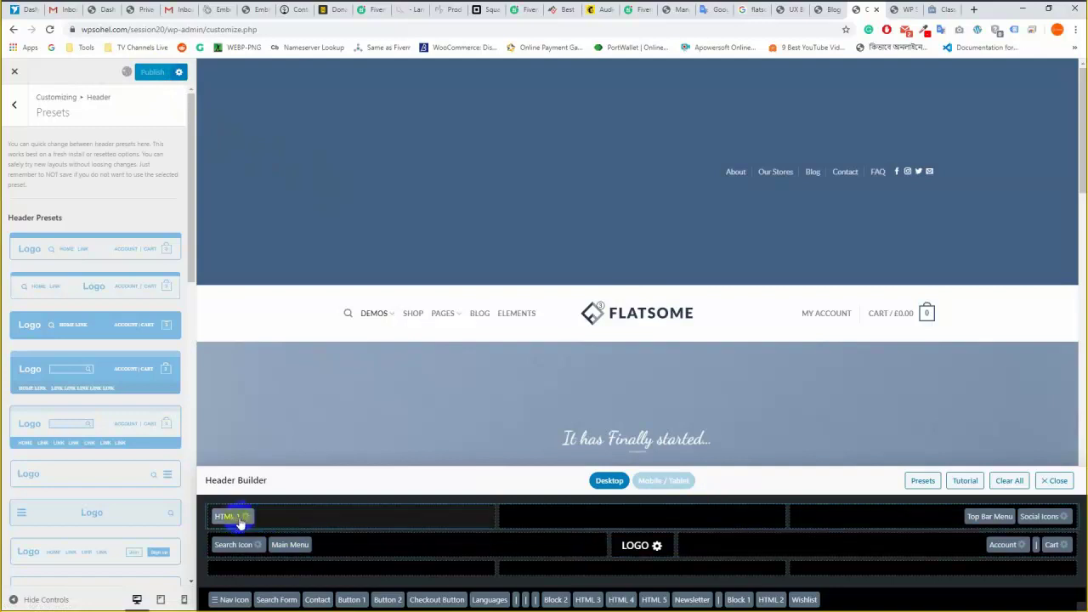
{"action": "left_click", "coordinate": [235, 520]}
{"action": "left_click_drag", "start_coordinate": [235, 523], "coordinate": [861, 605]}
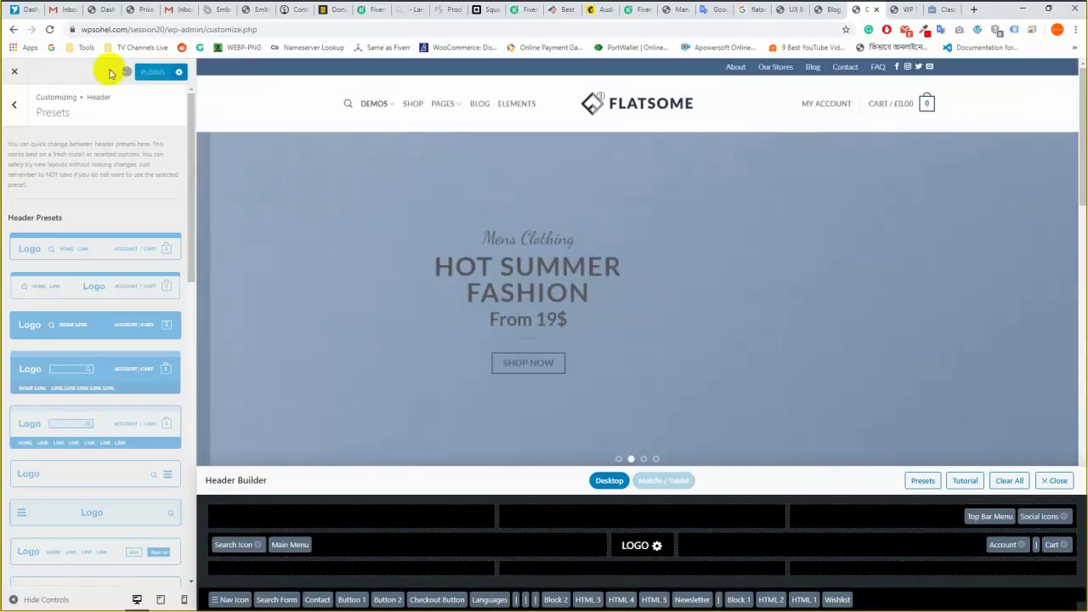
{"action": "left_click", "coordinate": [150, 73]}
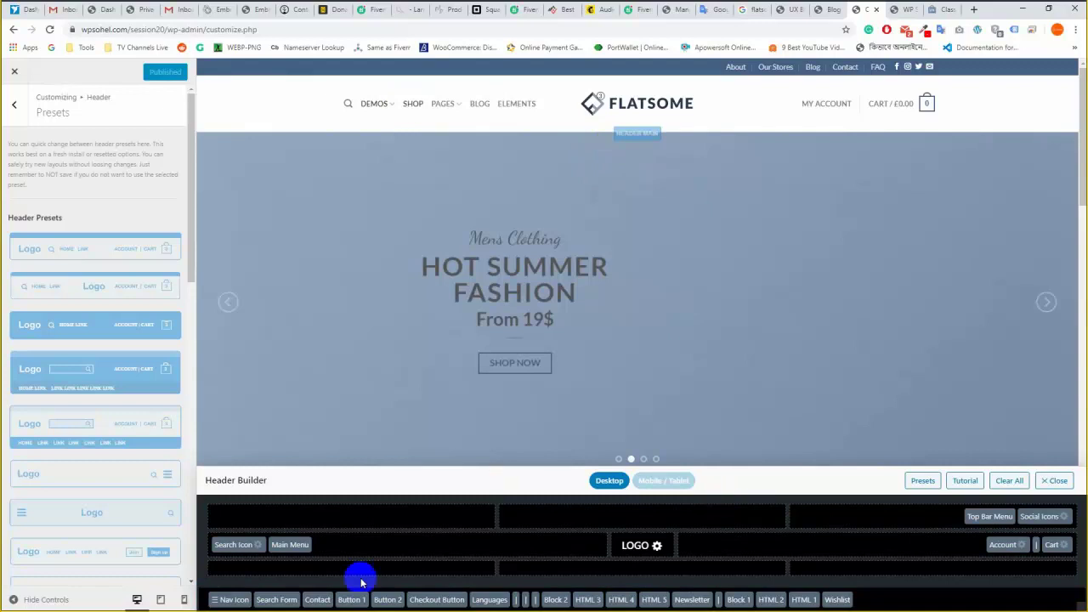
Configure the header search with placeholder text "Search Products", search categories enabled and the Lightbox icon type, publishing the changes.
{"action": "left_click_drag", "start_coordinate": [360, 583], "coordinate": [249, 548]}
{"action": "left_click", "coordinate": [244, 548]}
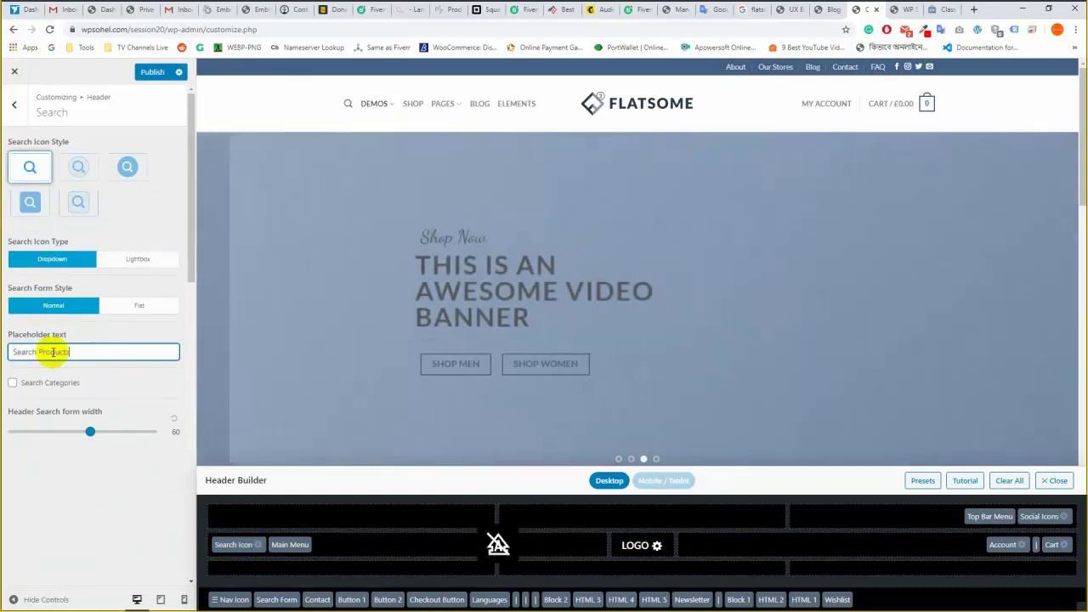
{"action": "type", "text": "cts"}
{"action": "left_click", "coordinate": [103, 510]}
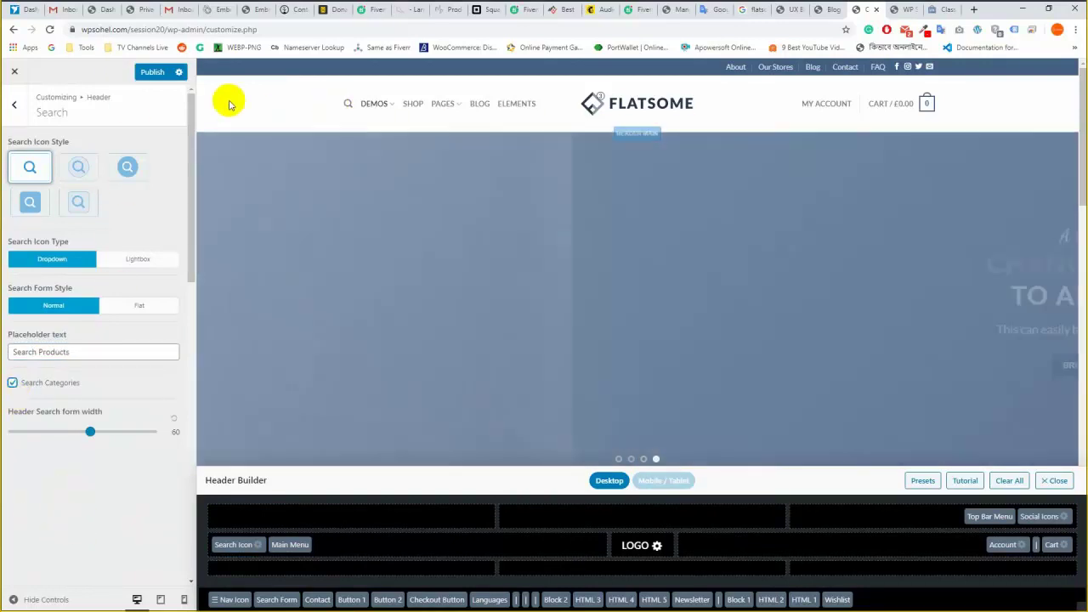
{"action": "left_click", "coordinate": [148, 73]}
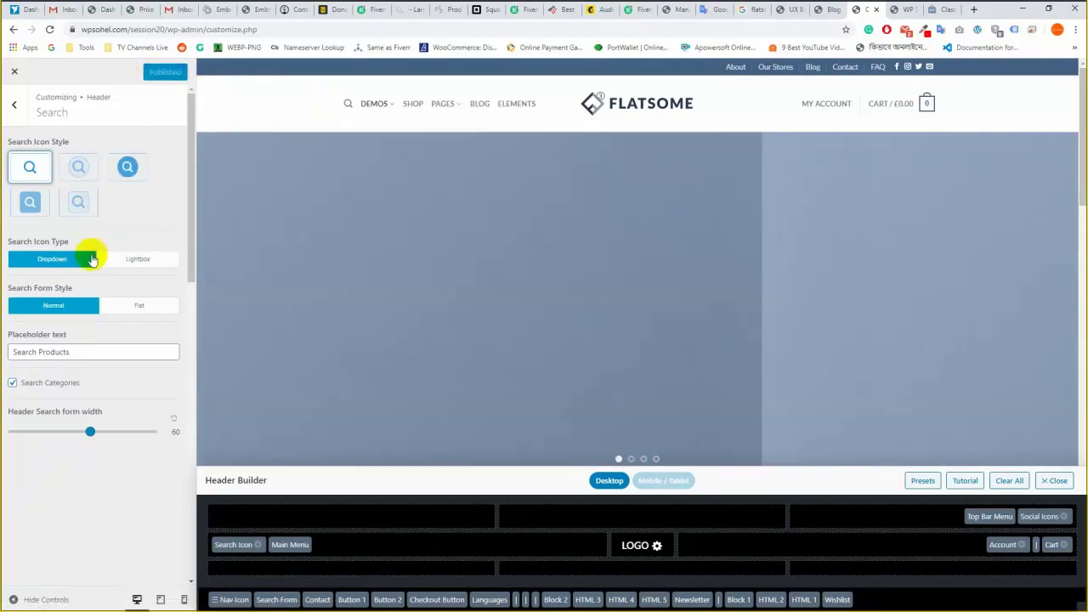
{"action": "left_click", "coordinate": [136, 262]}
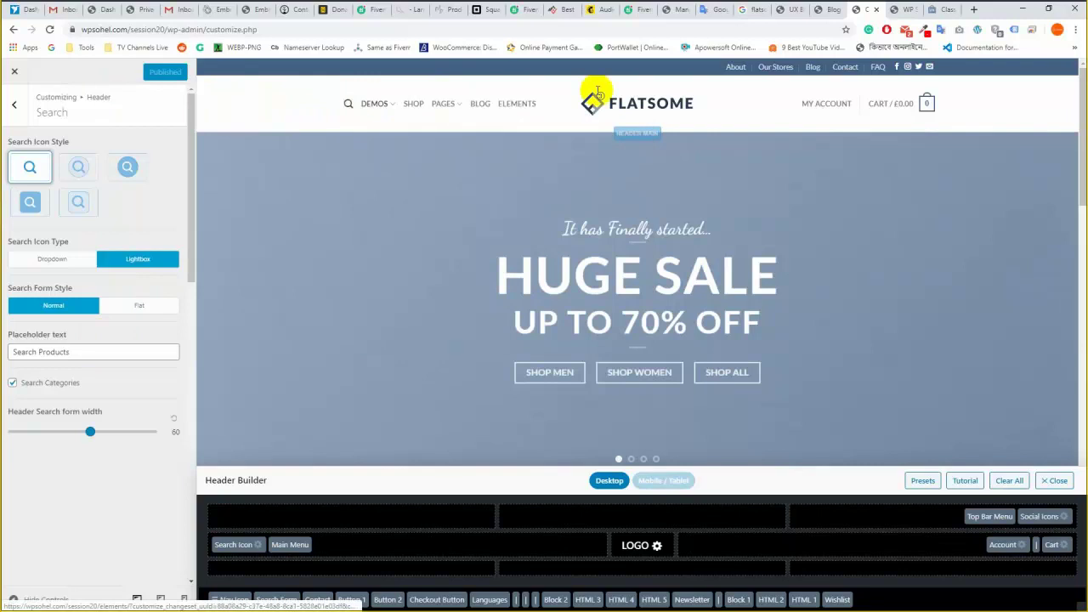
Reload the site's home page, check the search lightbox and its category list, and return to the customizer.
{"action": "left_click", "coordinate": [901, 10]}
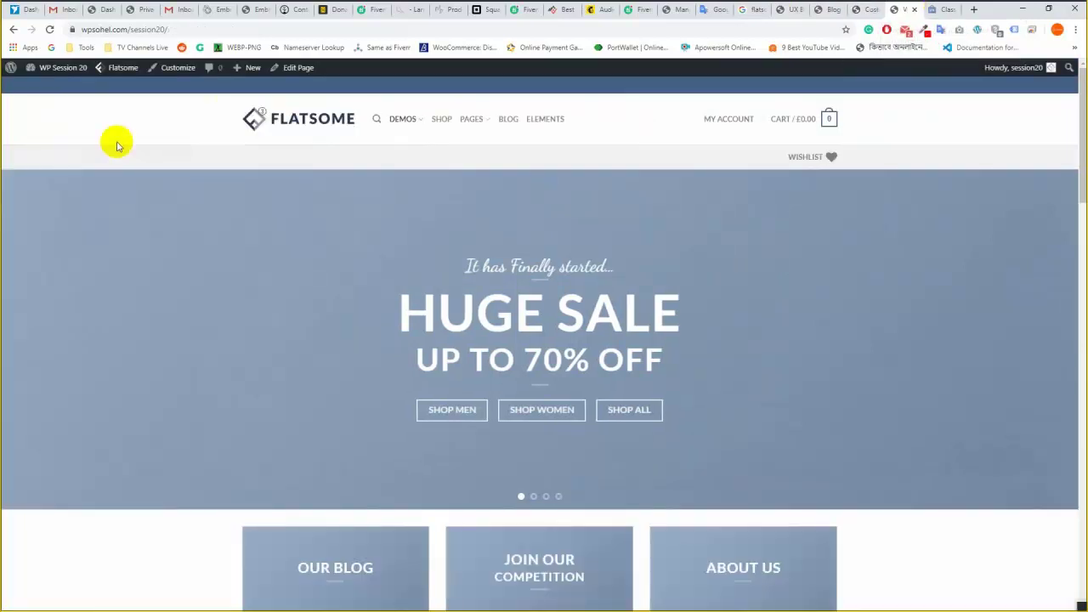
{"action": "left_click", "coordinate": [306, 122]}
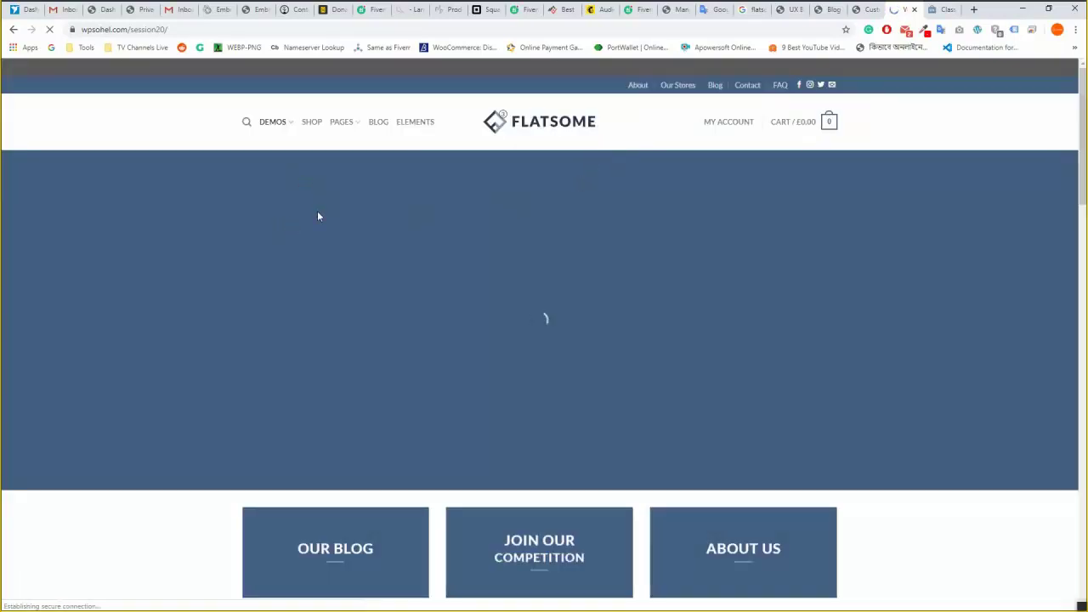
{"action": "left_click_drag", "start_coordinate": [320, 213], "coordinate": [273, 215]}
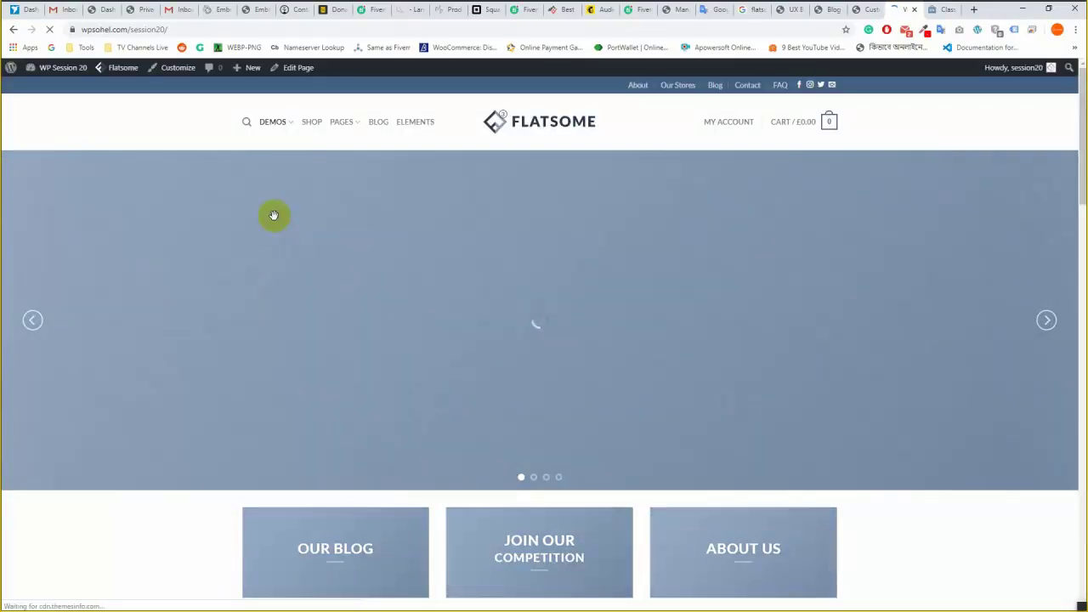
{"action": "left_click", "coordinate": [245, 126]}
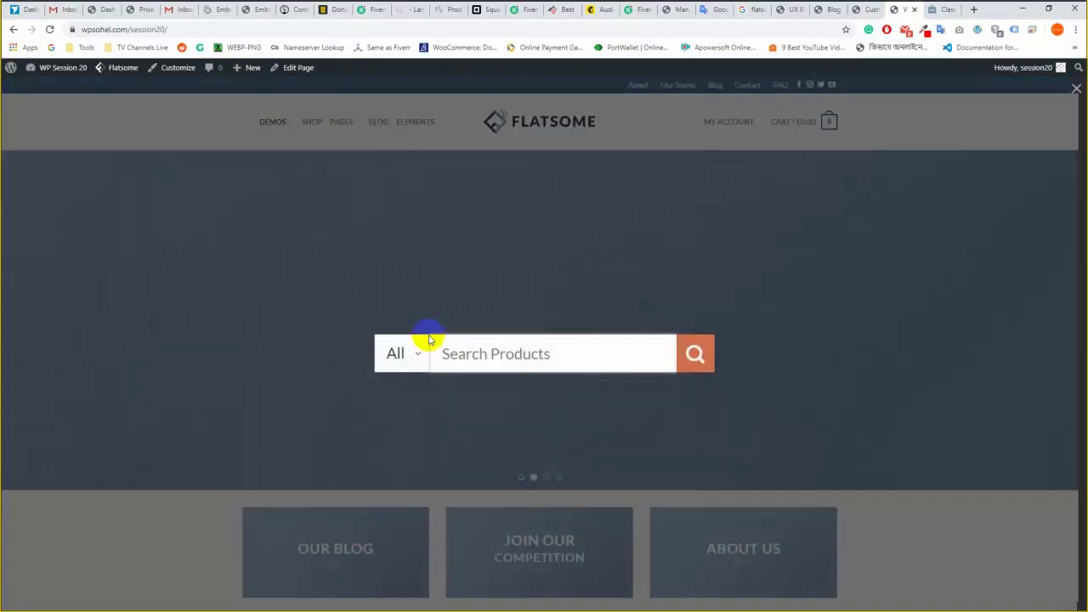
{"action": "left_click", "coordinate": [416, 358]}
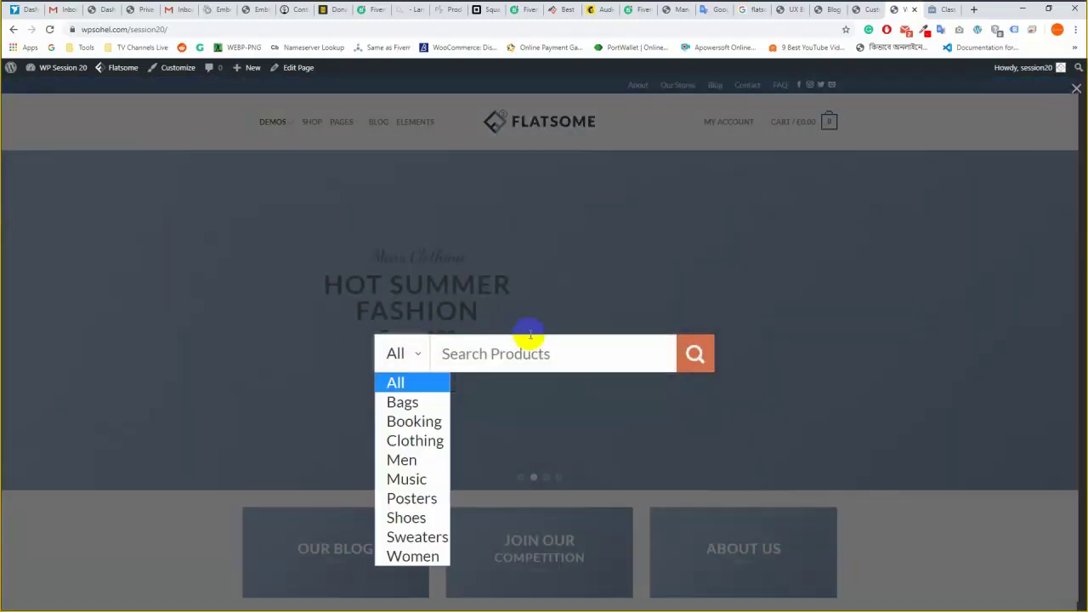
{"action": "left_click", "coordinate": [580, 309]}
{"action": "left_click", "coordinate": [871, 9]}
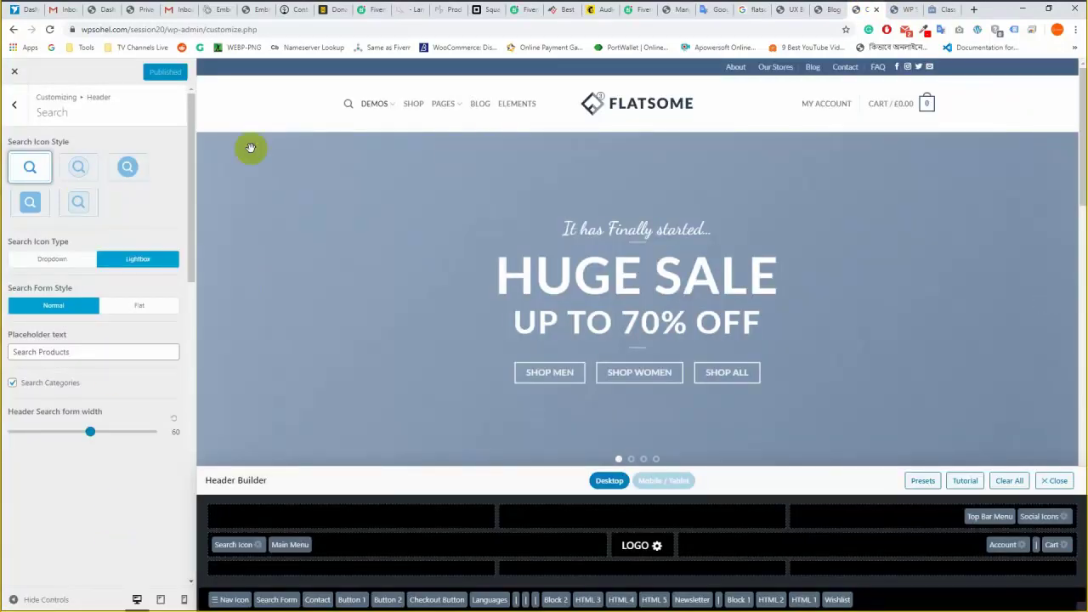
Set the search form style to Flat, publish it and check the search lightbox on the home page.
{"action": "left_click", "coordinate": [134, 311]}
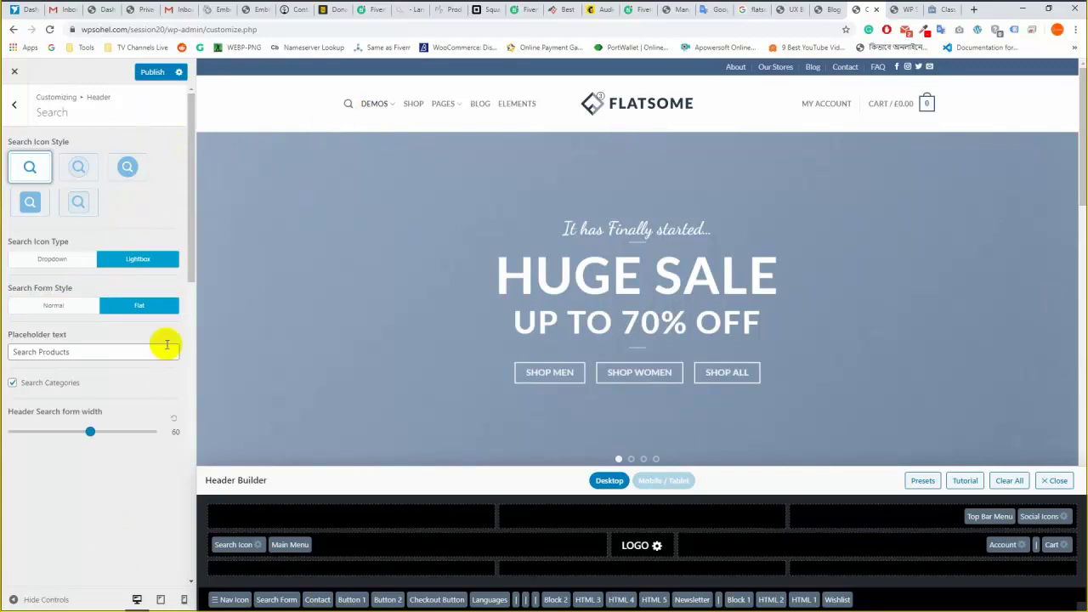
{"action": "left_click", "coordinate": [152, 73]}
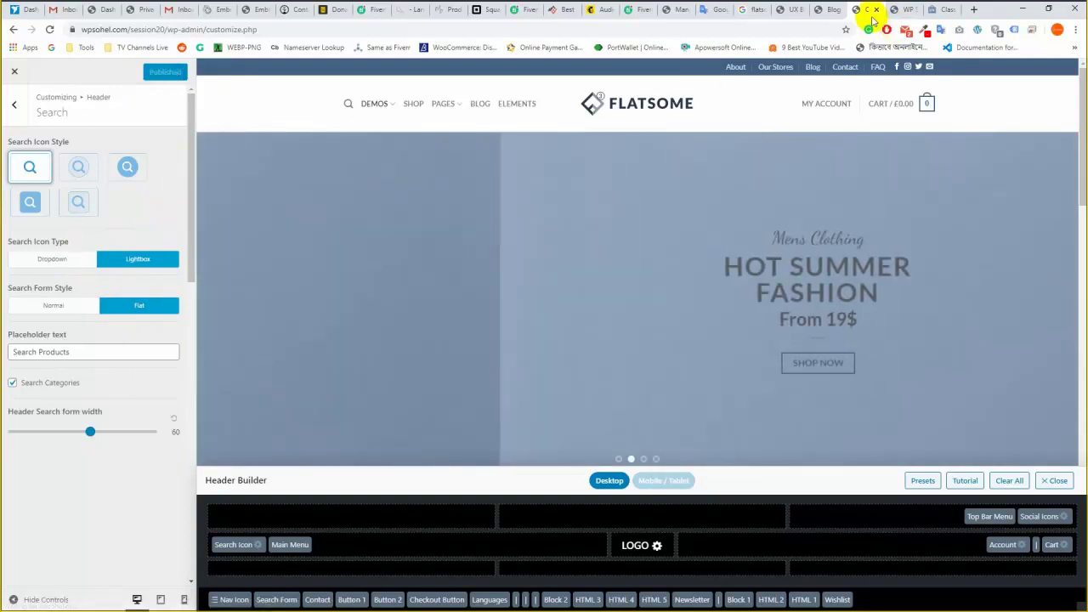
{"action": "left_click", "coordinate": [906, 8]}
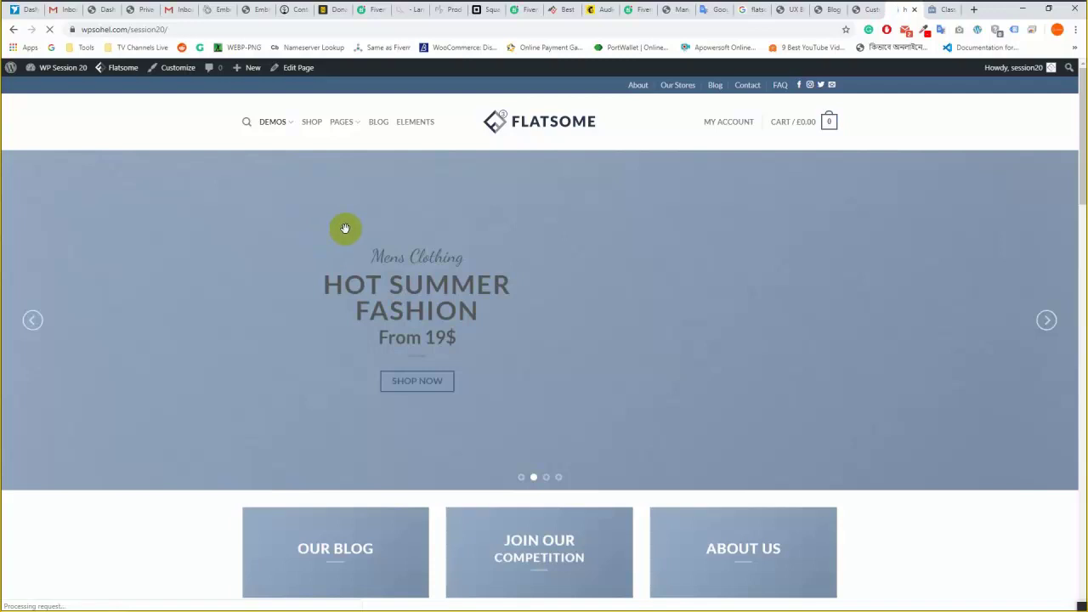
{"action": "left_click", "coordinate": [470, 228]}
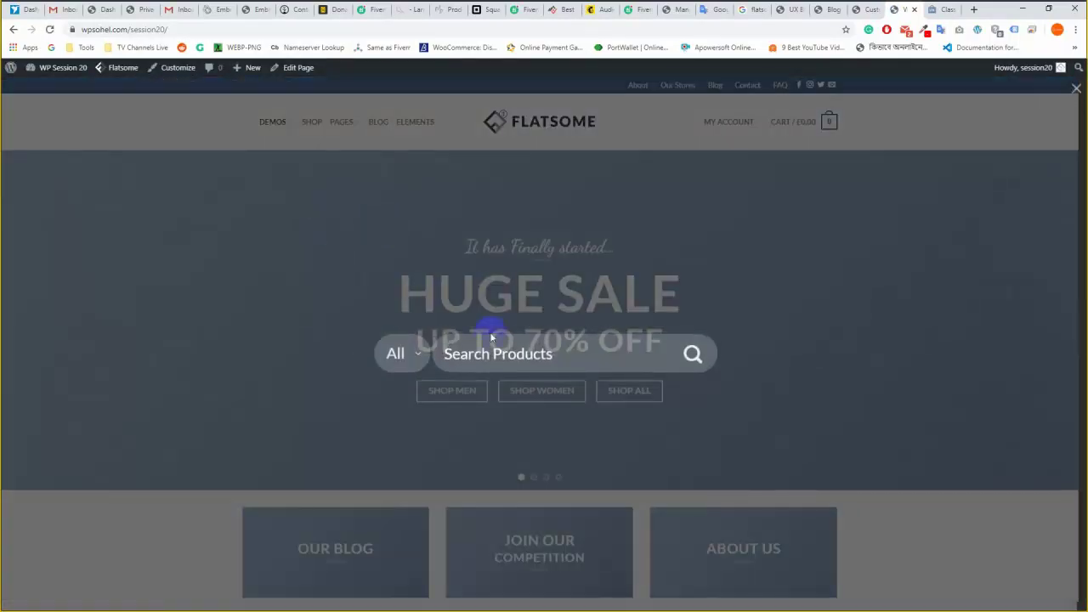
{"action": "left_click", "coordinate": [398, 335]}
{"action": "left_click", "coordinate": [462, 284]}
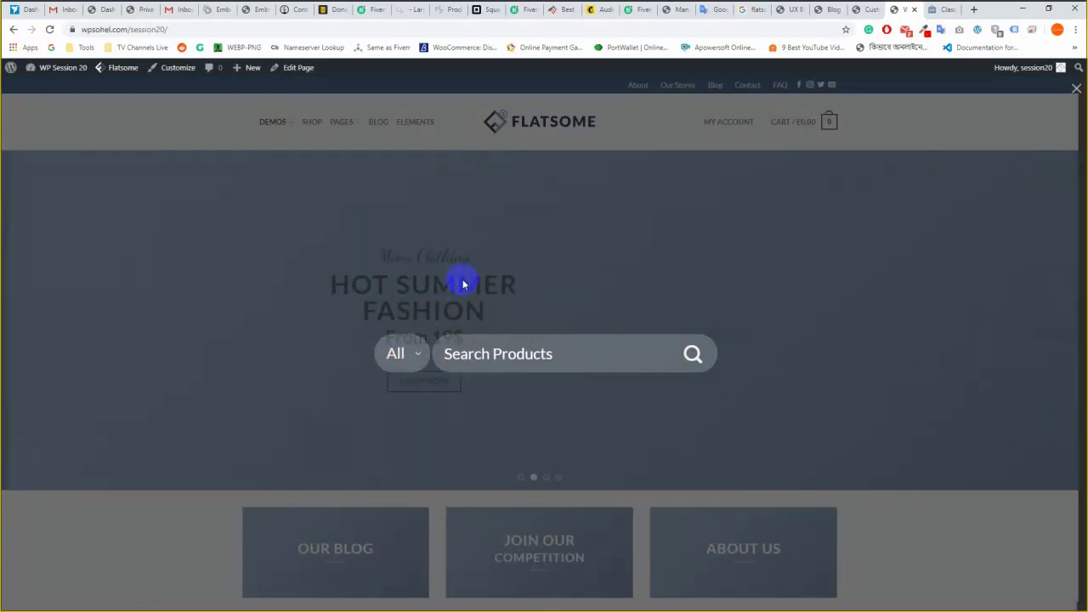
{"action": "left_click", "coordinate": [866, 8]}
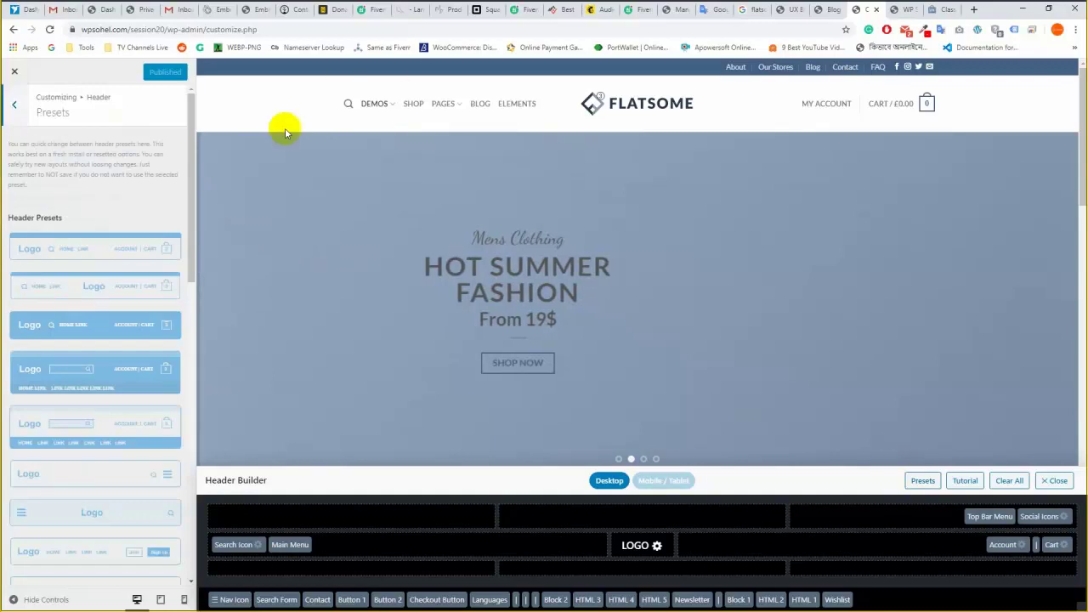
Apply the first header preset, with the logo before the search icon and menu, publish it and reload the customizer.
{"action": "left_click", "coordinate": [56, 259]}
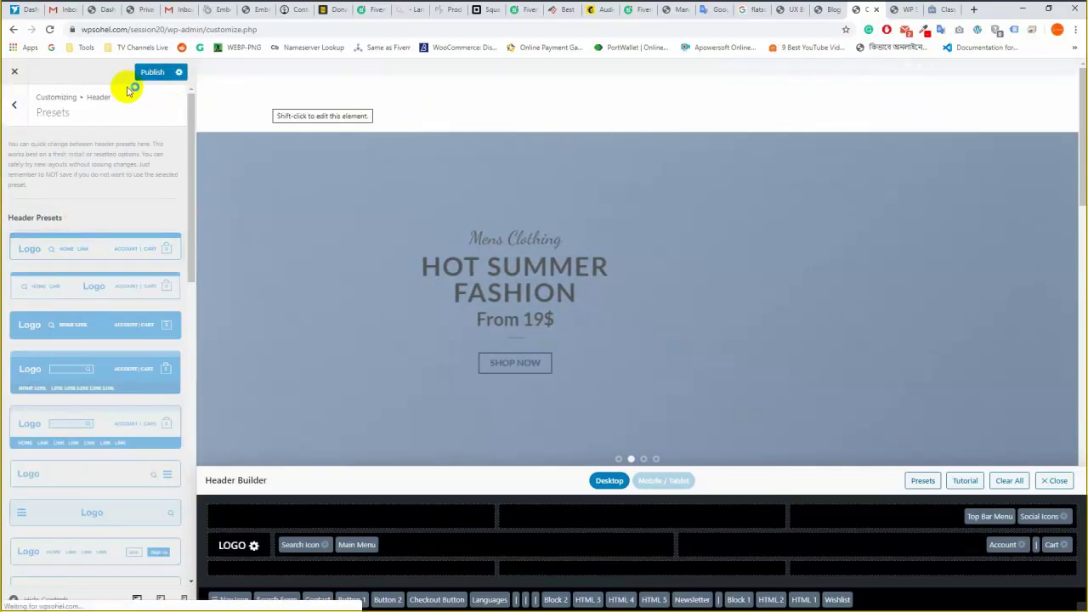
{"action": "left_click", "coordinate": [150, 74]}
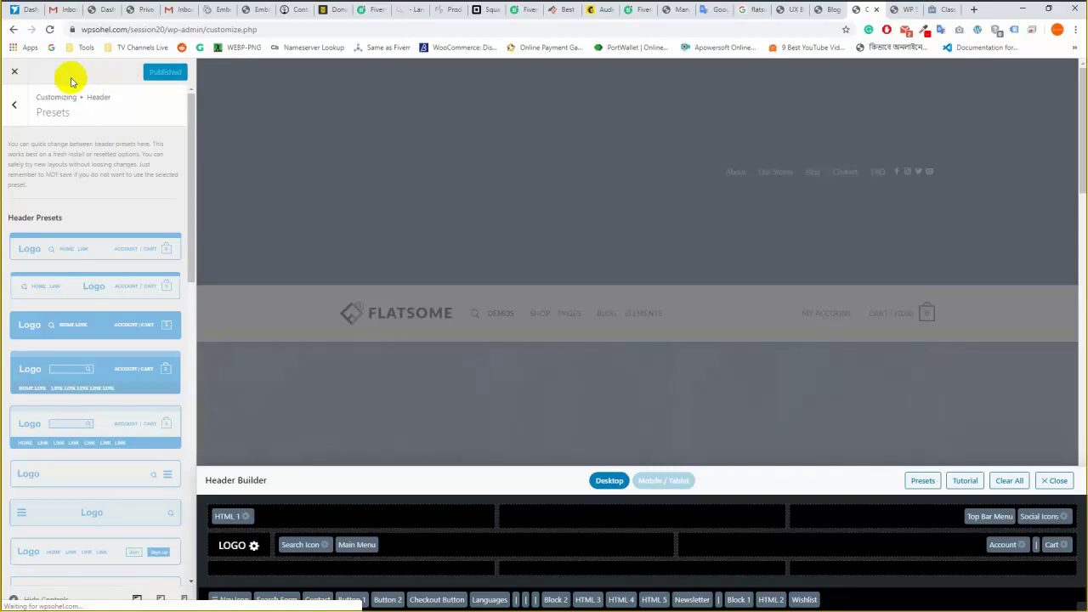
{"action": "left_click", "coordinate": [165, 30]}
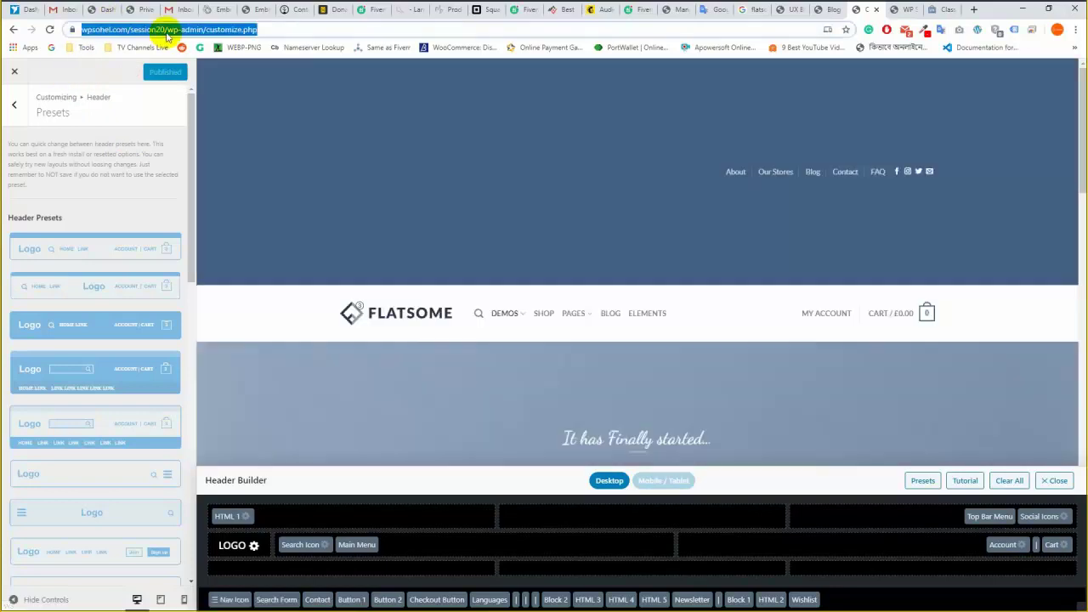
{"action": "key", "text": "Return"}
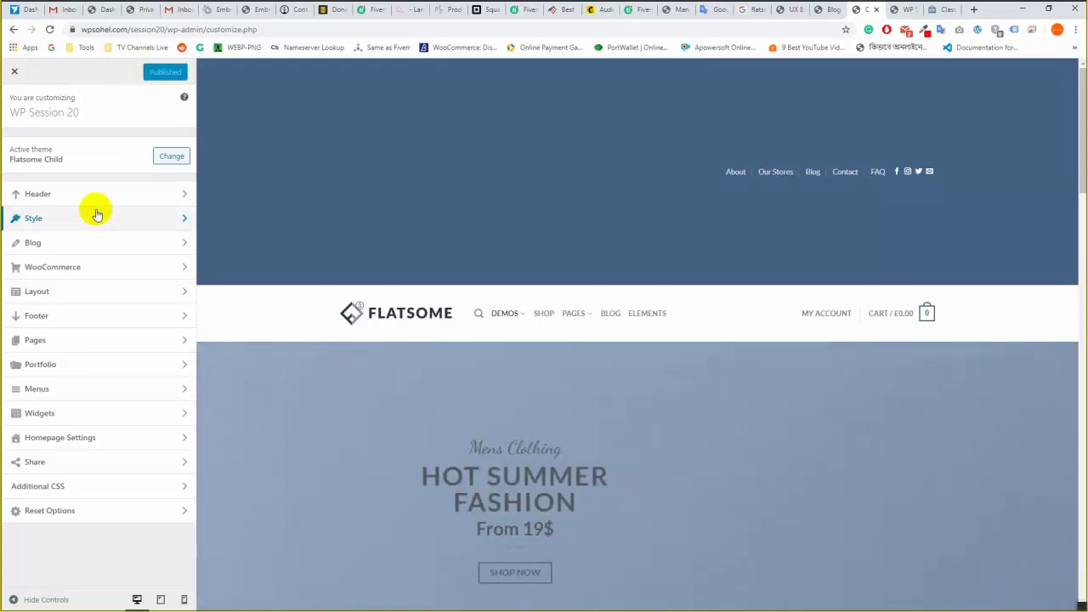
Remove HTML 1 from the header's top bar in the Header Builder and publish the change.
{"action": "left_click", "coordinate": [96, 194]}
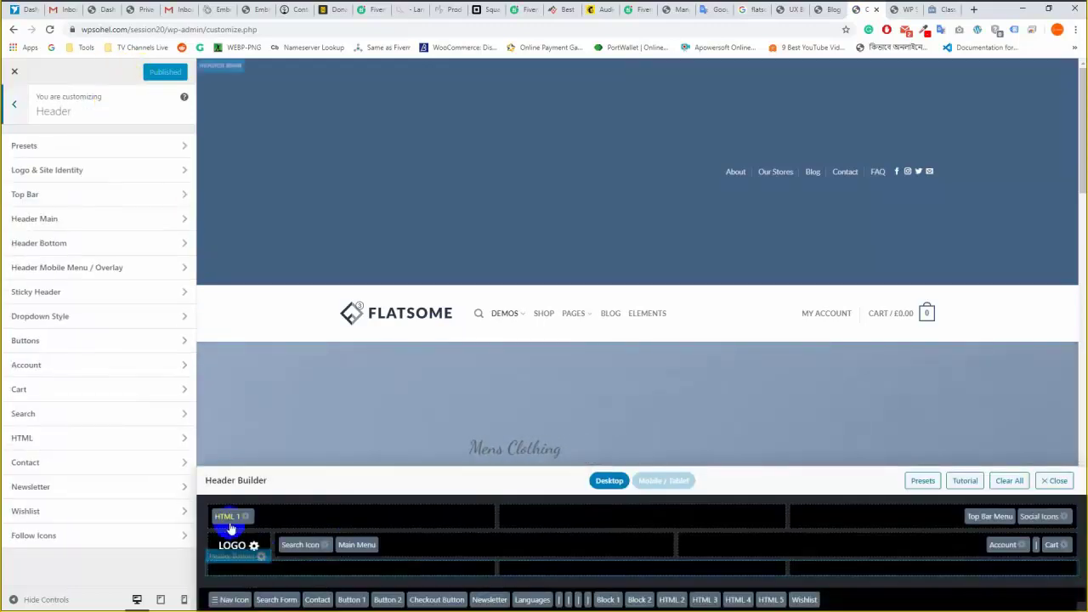
{"action": "left_click_drag", "start_coordinate": [230, 516], "coordinate": [874, 598]}
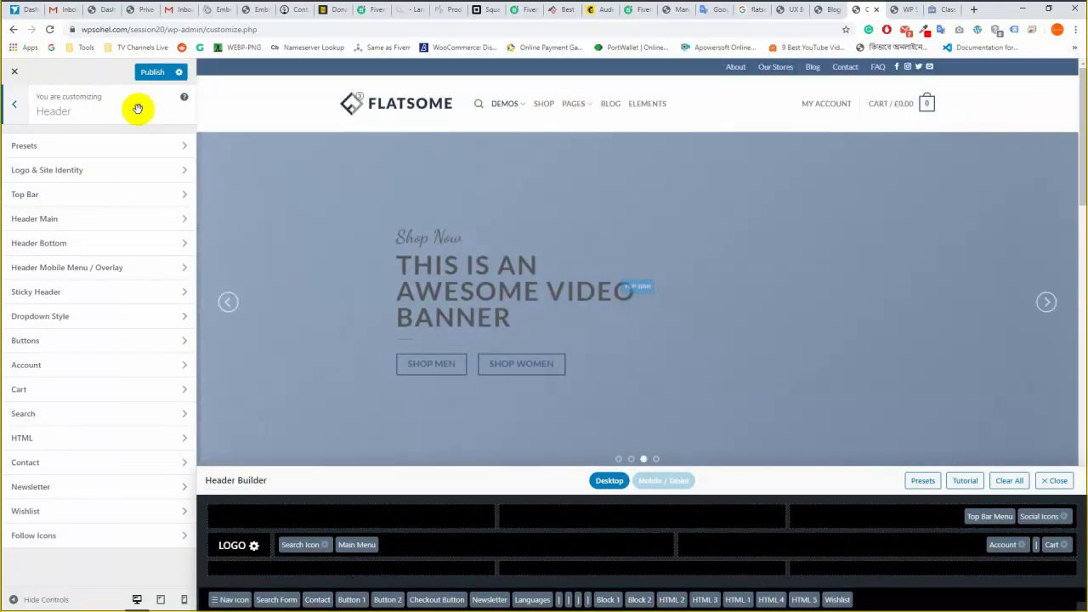
{"action": "left_click", "coordinate": [151, 72]}
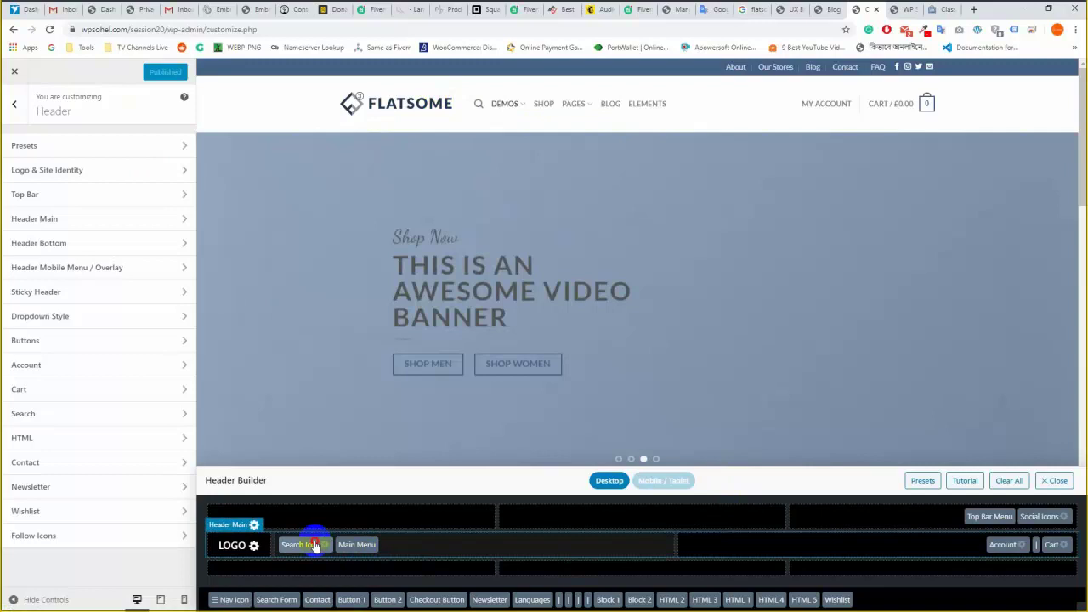
Move the Search Icon in front of Account in the main header row and place a divider between them.
{"action": "left_click_drag", "start_coordinate": [315, 546], "coordinate": [875, 536]}
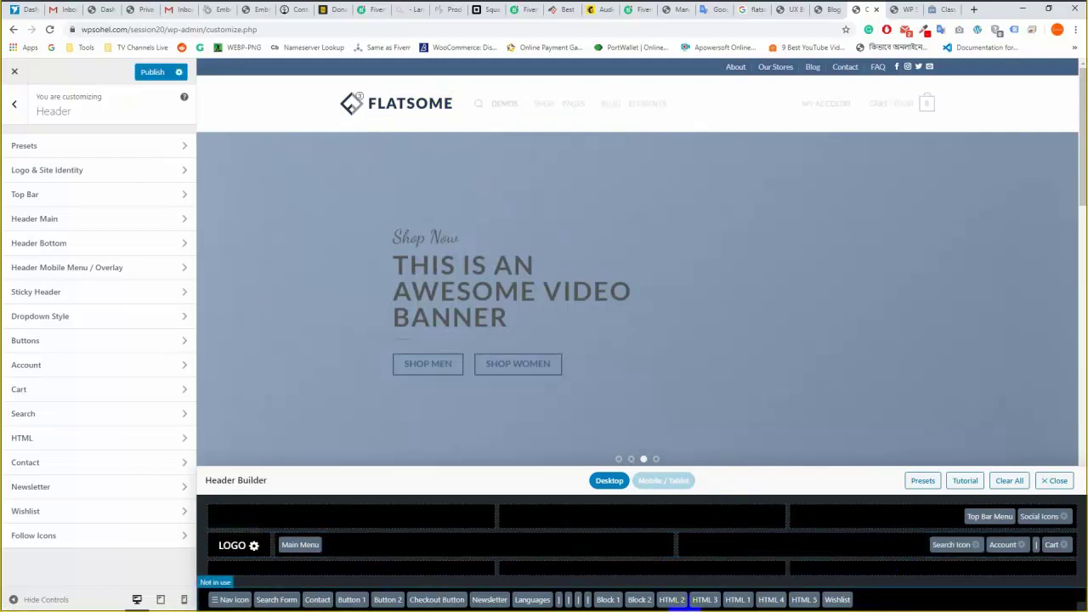
{"action": "left_click_drag", "start_coordinate": [583, 599], "coordinate": [940, 548]}
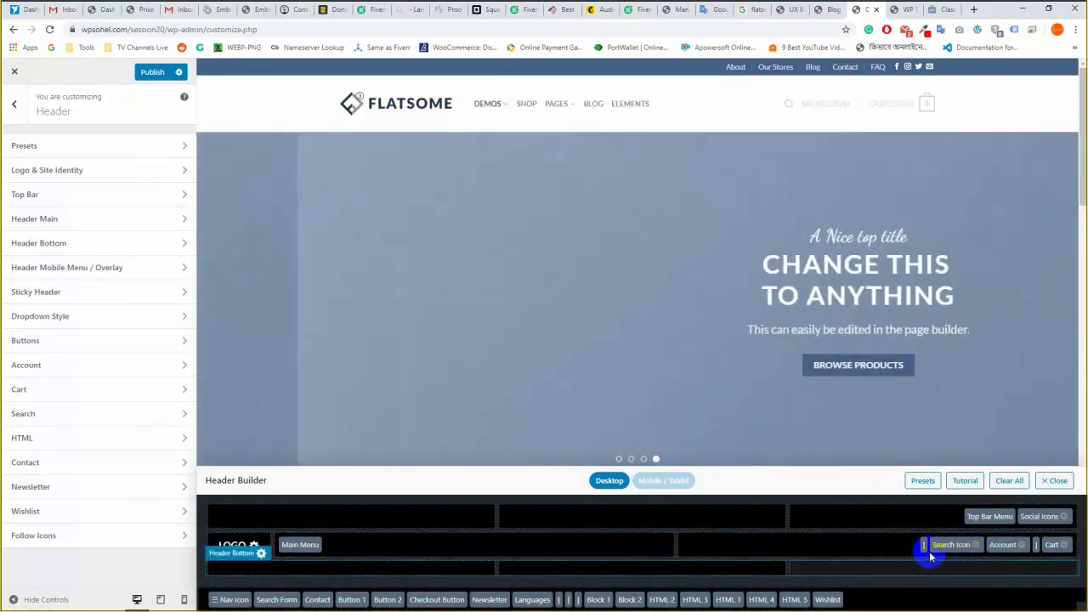
{"action": "left_click_drag", "start_coordinate": [935, 549], "coordinate": [984, 549]}
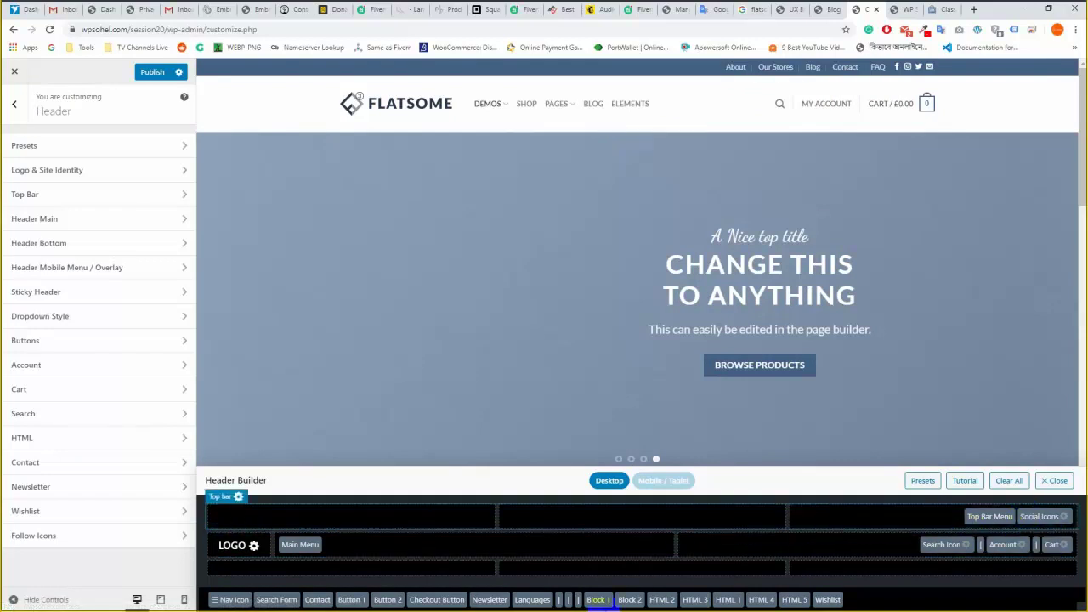
Add Wishlist between the Search Icon and Account in the main header row, separate it from Account with a divider, and publish.
{"action": "left_click", "coordinate": [436, 599]}
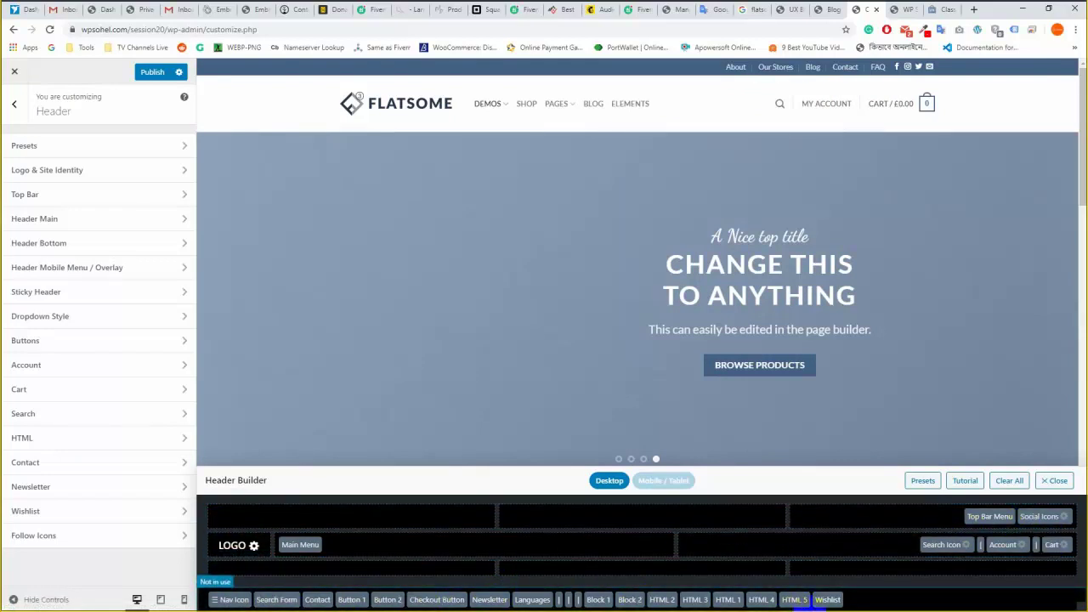
{"action": "left_click_drag", "start_coordinate": [827, 601], "coordinate": [984, 556]}
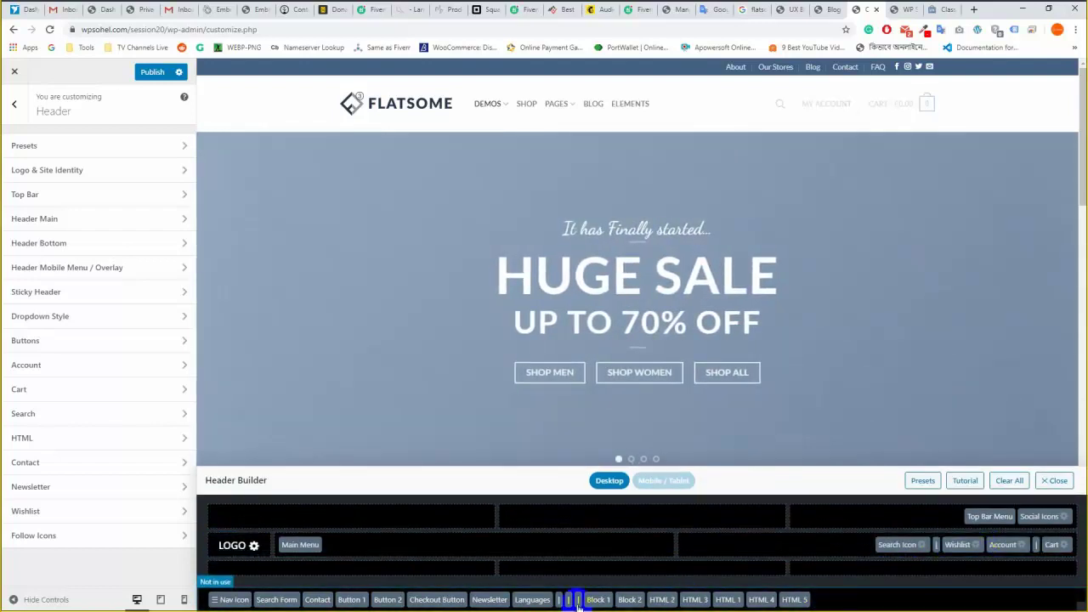
{"action": "left_click_drag", "start_coordinate": [577, 601], "coordinate": [991, 553]}
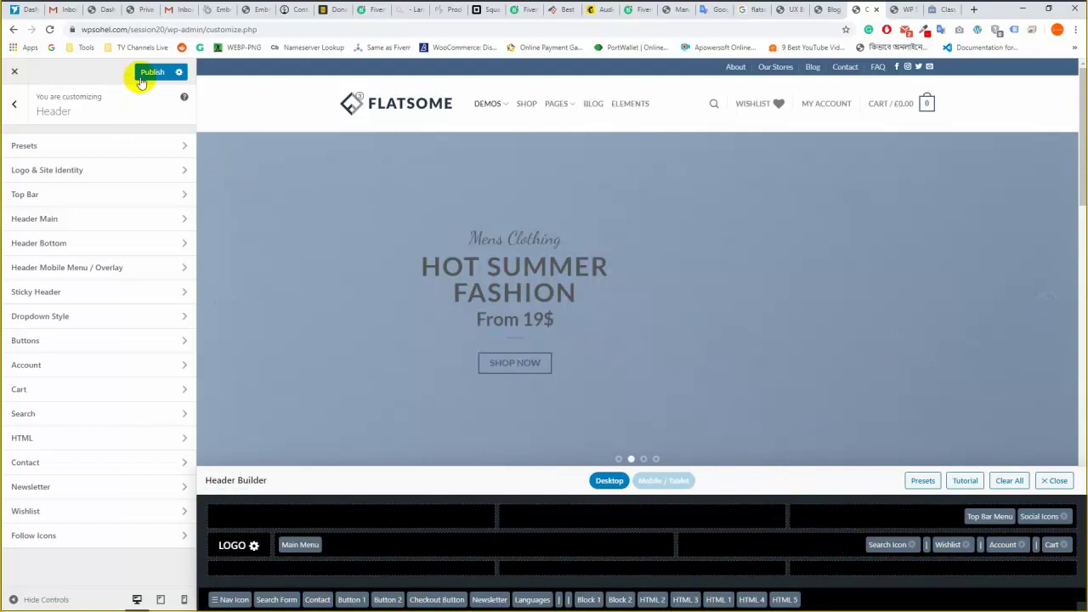
{"action": "left_click", "coordinate": [151, 73]}
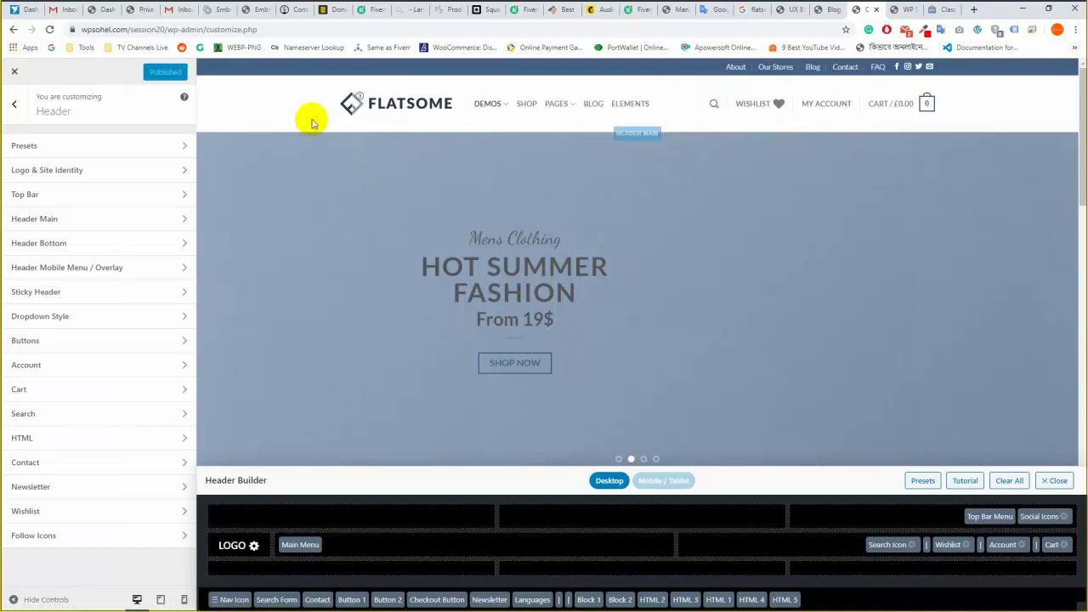
Open the Header Main settings from the Header Builder, make the header full width and publish the change.
{"action": "left_click", "coordinate": [292, 564]}
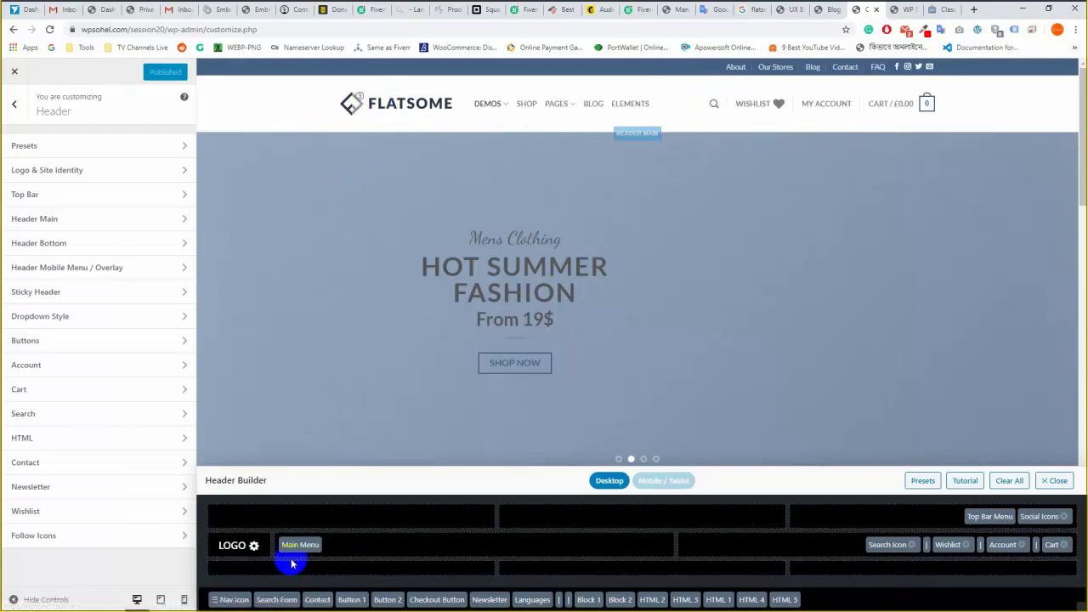
{"action": "left_click", "coordinate": [230, 538]}
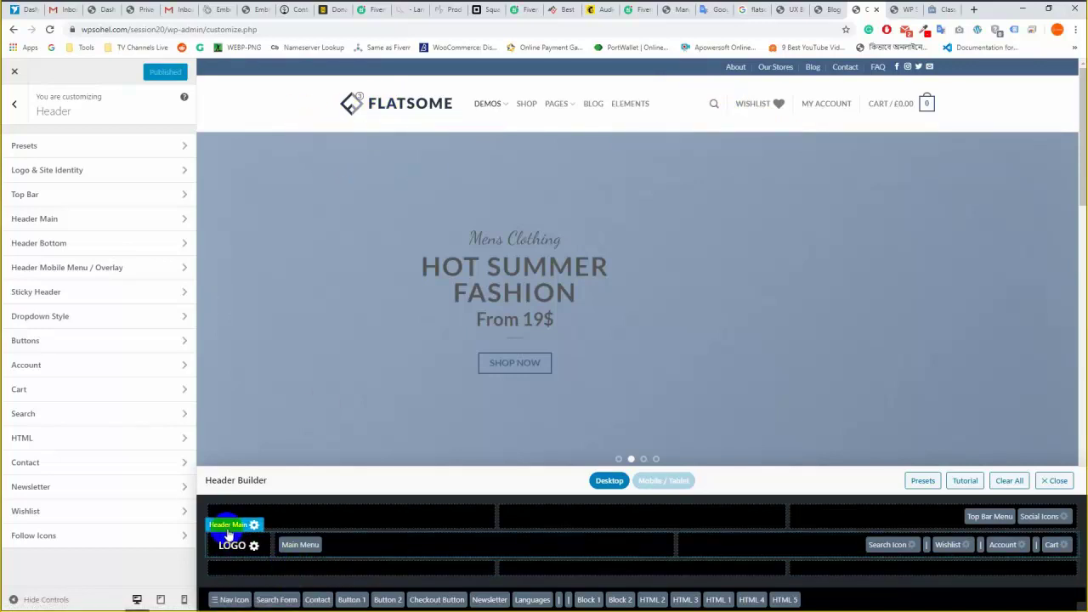
{"action": "left_click", "coordinate": [238, 552]}
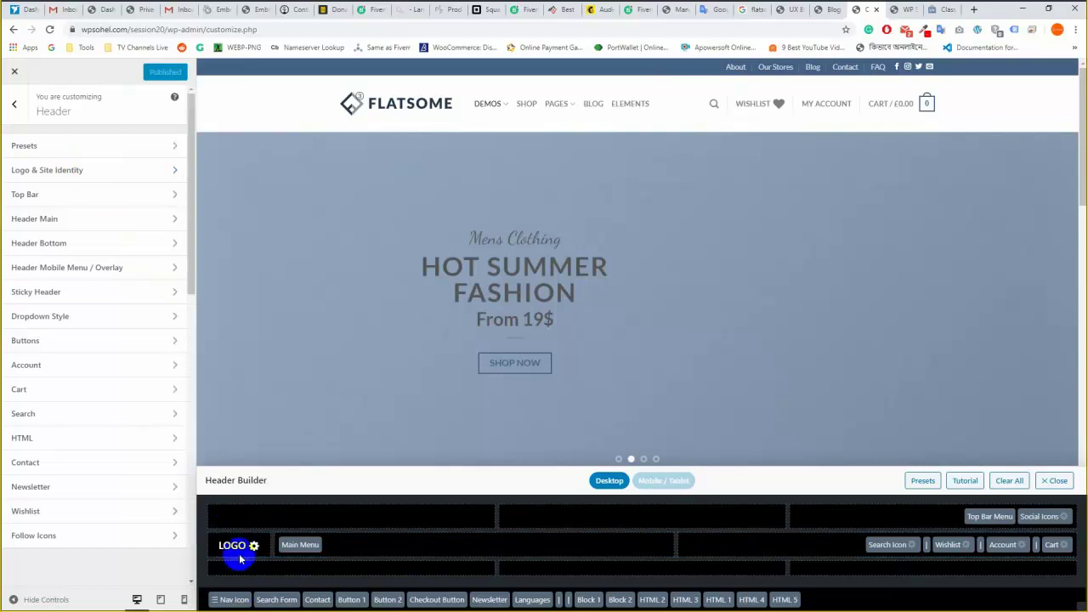
{"action": "left_click", "coordinate": [86, 194]}
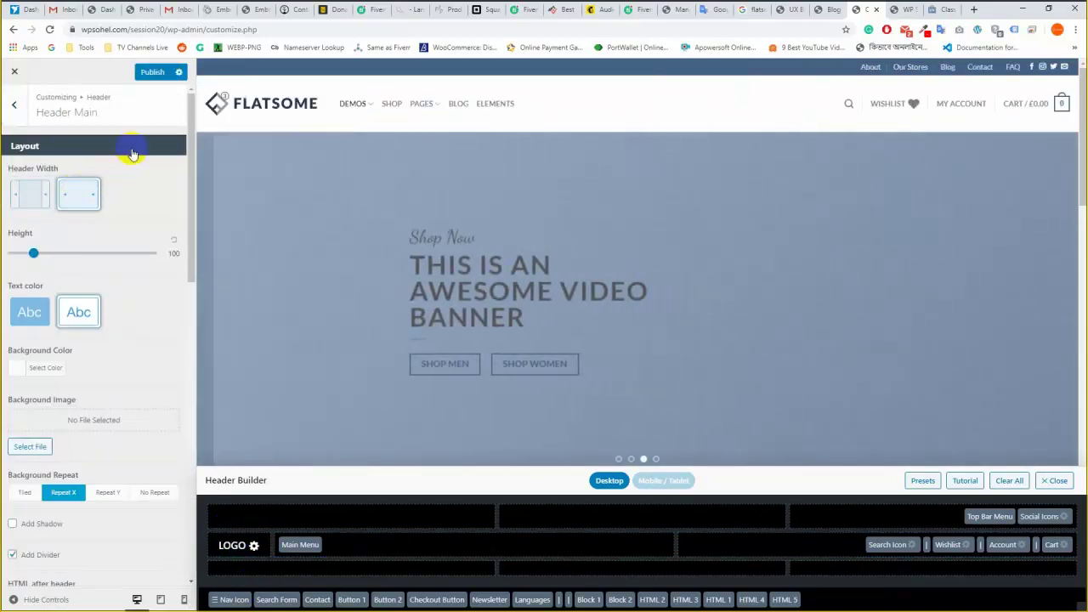
{"action": "left_click", "coordinate": [151, 73]}
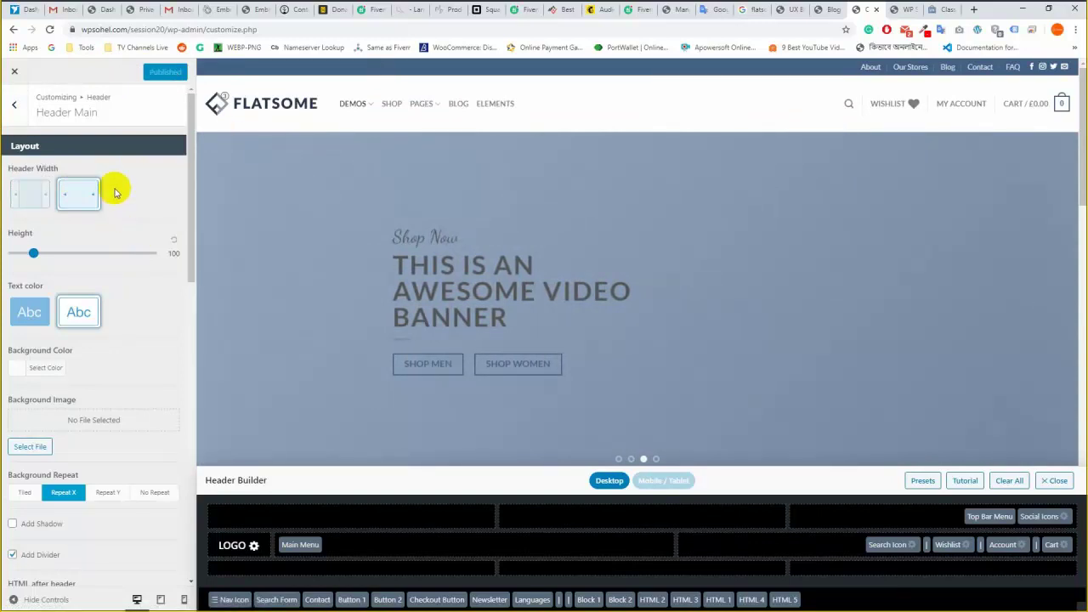
Switch the header width back to the contained layout, reduce the header height to 69, and publish.
{"action": "left_click", "coordinate": [31, 195]}
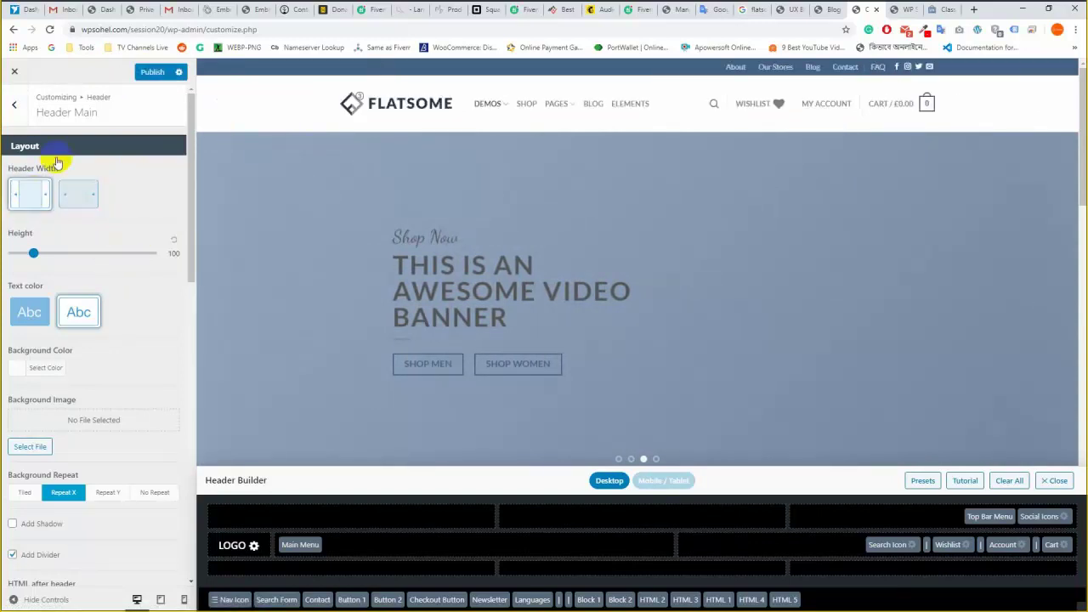
{"action": "left_click", "coordinate": [138, 72]}
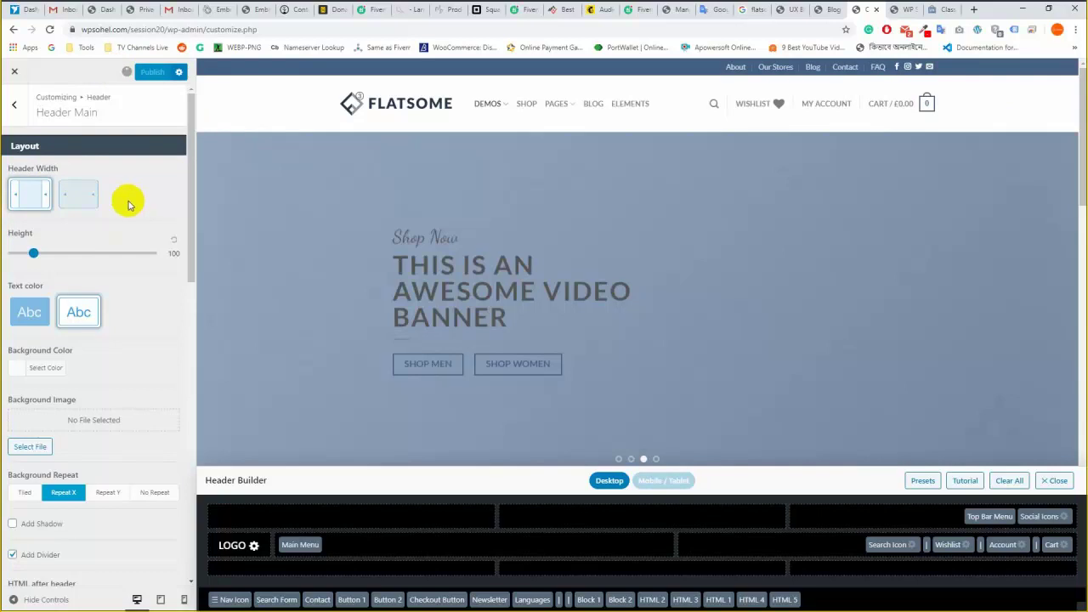
{"action": "mouse_move", "coordinate": [34, 255]}
{"action": "left_mouse_down"}
{"action": "mouse_move", "coordinate": [88, 251]}
{"action": "mouse_move", "coordinate": [24, 259]}
{"action": "left_mouse_up"}
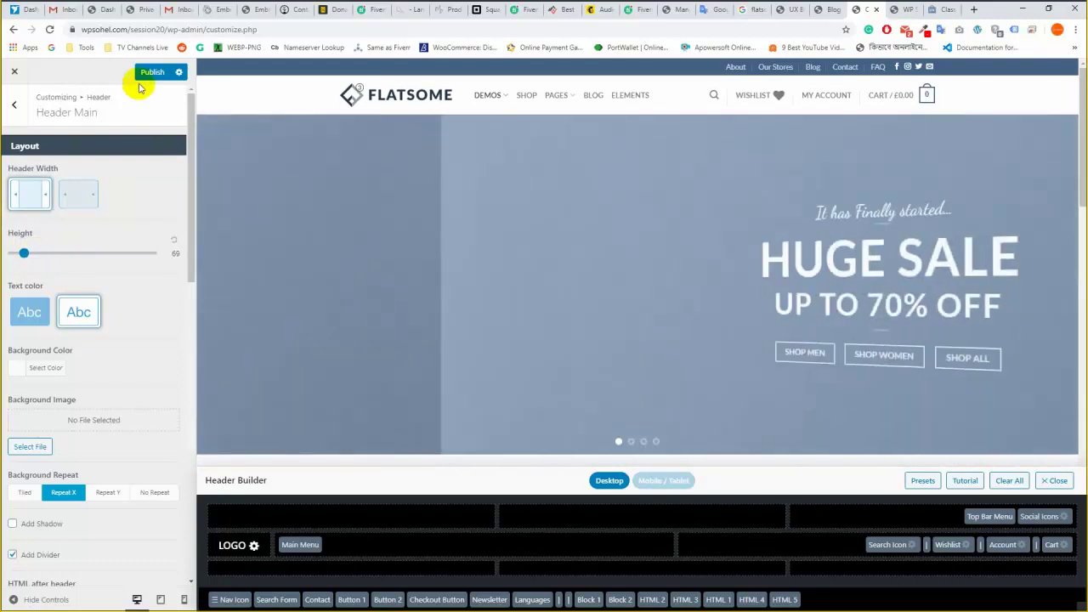
{"action": "left_click", "coordinate": [138, 73]}
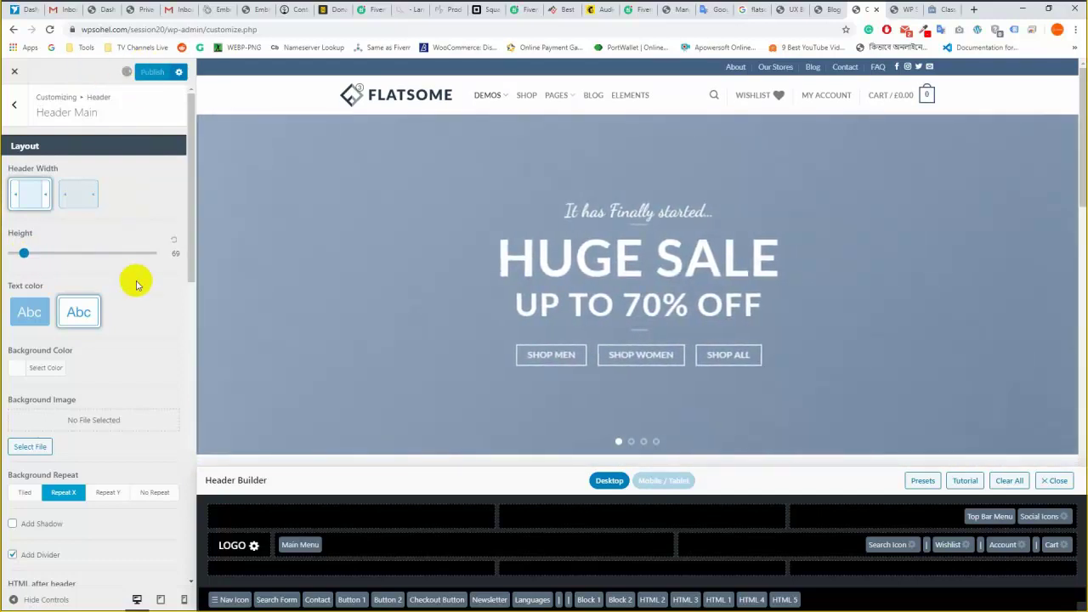
Give Header Main light text and a black background color of rgba(0,0,0,0.9), and publish.
{"action": "scroll", "coordinate": [173, 286], "scroll_direction": "down", "scroll_amount": 1}
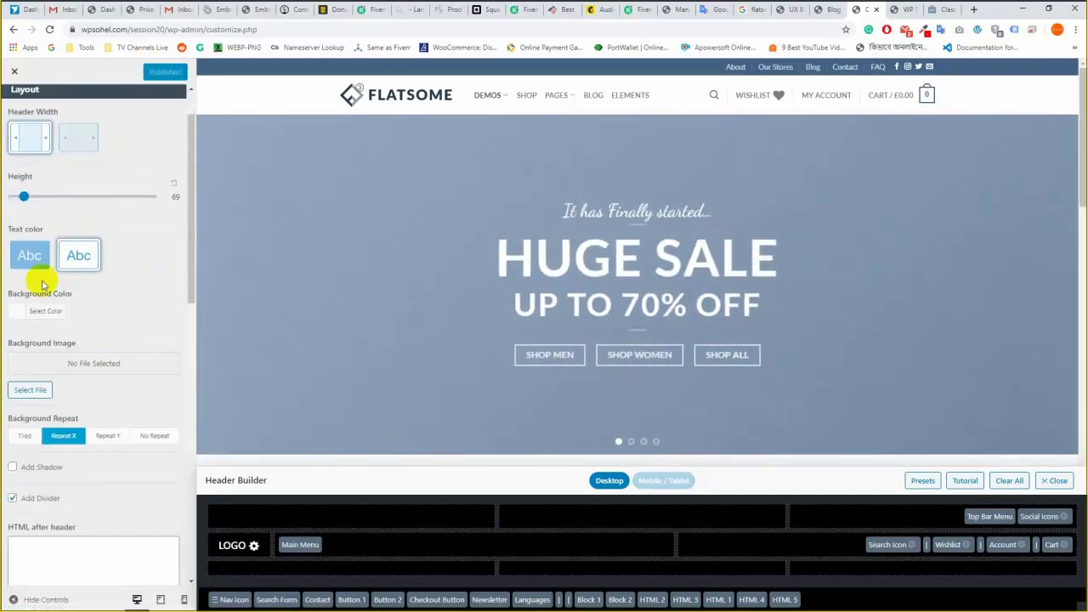
{"action": "left_click", "coordinate": [32, 254]}
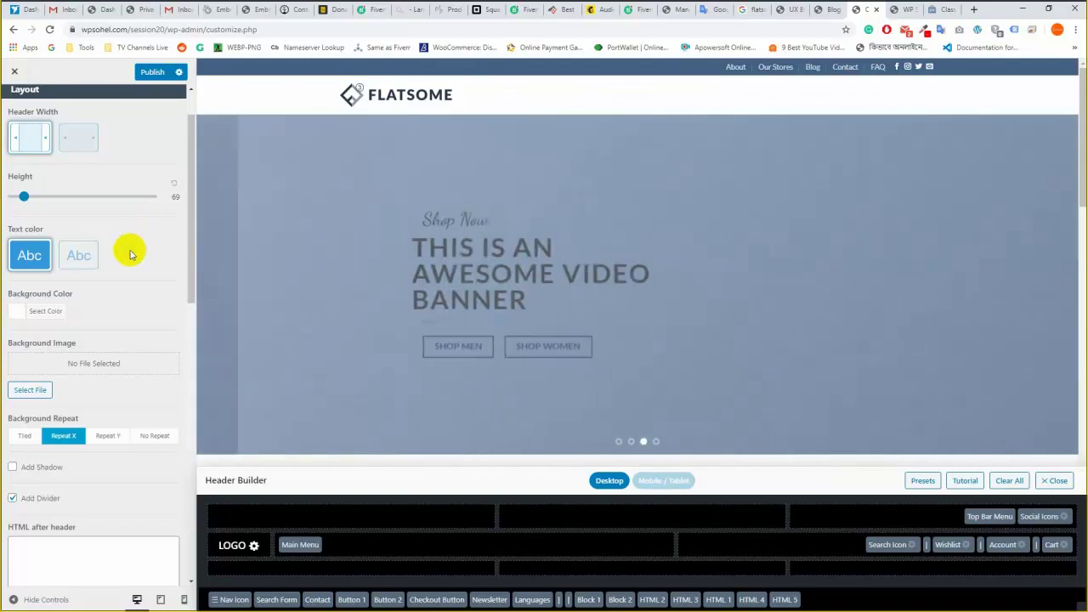
{"action": "left_click", "coordinate": [31, 312]}
{"action": "left_click", "coordinate": [21, 461]}
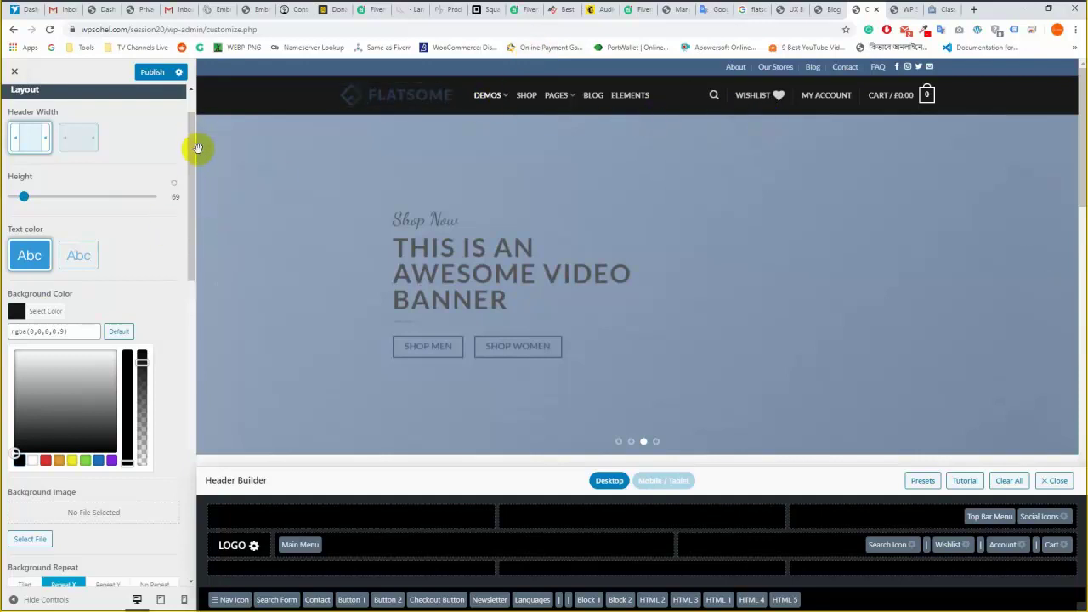
{"action": "left_click", "coordinate": [153, 72]}
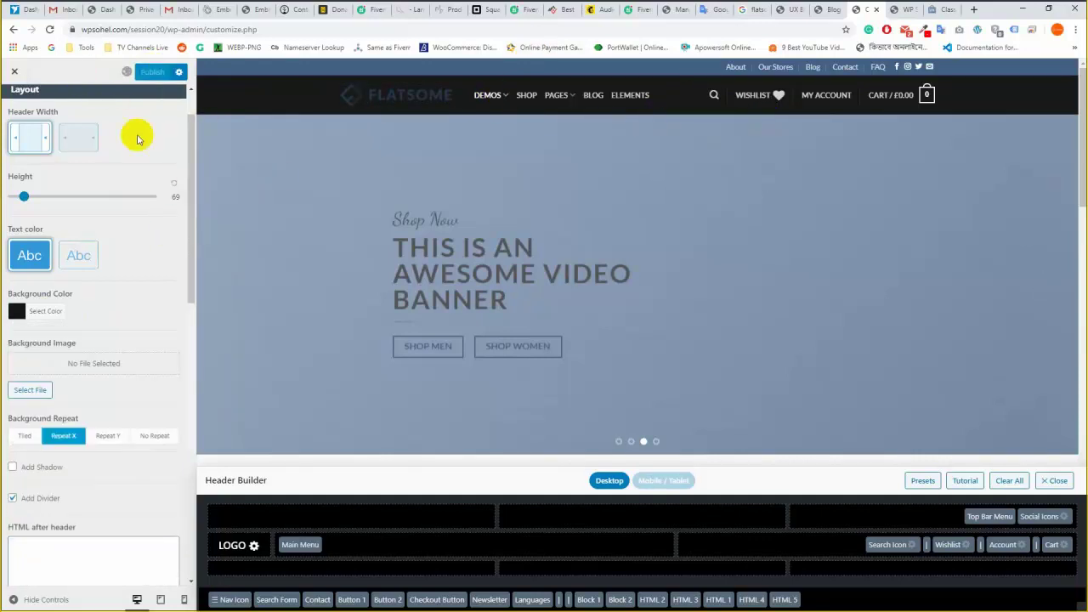
Open the media picker for the Header Main background image and bring up the Downloads folder in File Explorer.
{"action": "scroll", "coordinate": [128, 272], "scroll_direction": "down", "scroll_amount": 1}
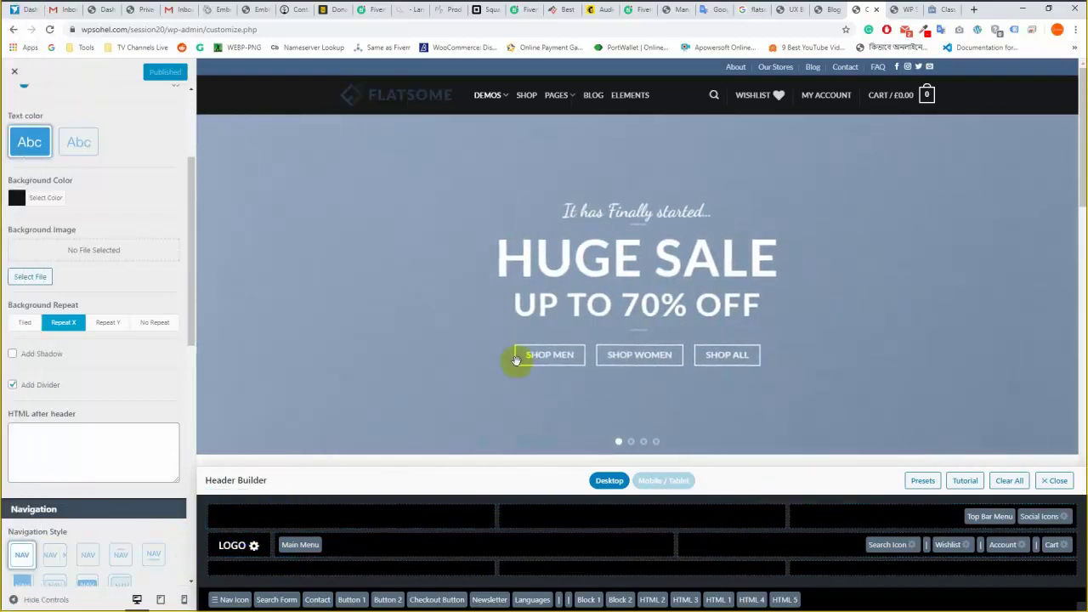
{"action": "left_click", "coordinate": [420, 523]}
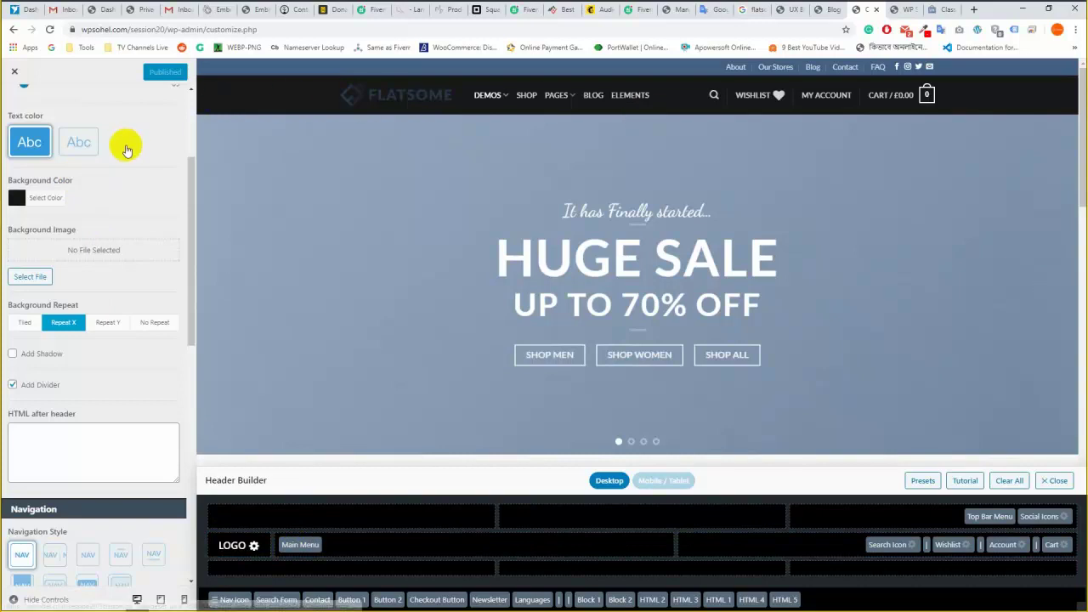
{"action": "scroll", "coordinate": [129, 161], "scroll_direction": "down", "scroll_amount": 1}
{"action": "scroll", "coordinate": [129, 161], "scroll_direction": "down", "scroll_amount": 1}
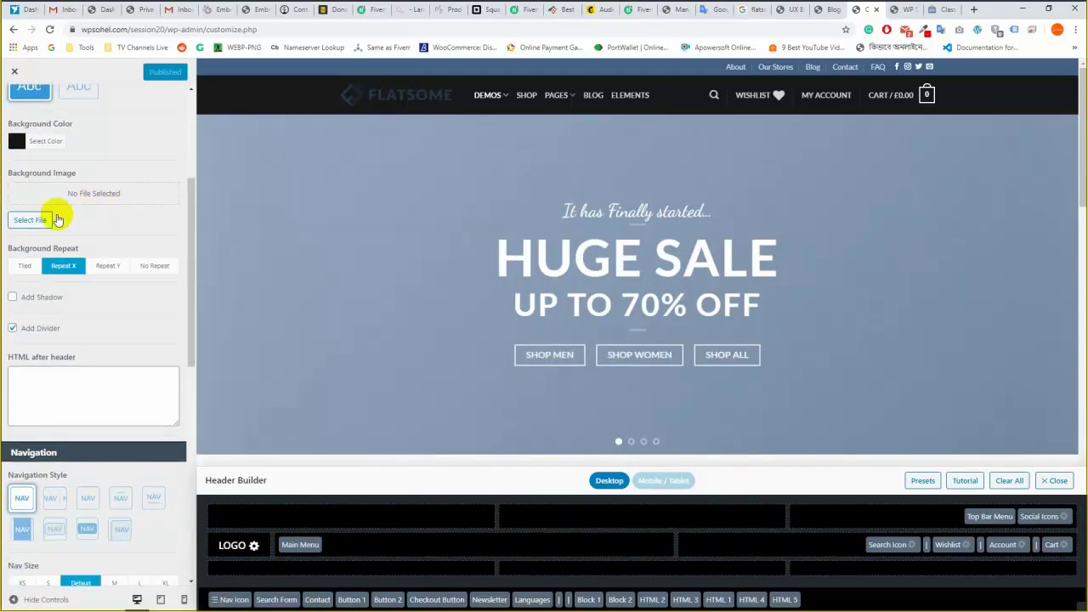
{"action": "left_click", "coordinate": [31, 224]}
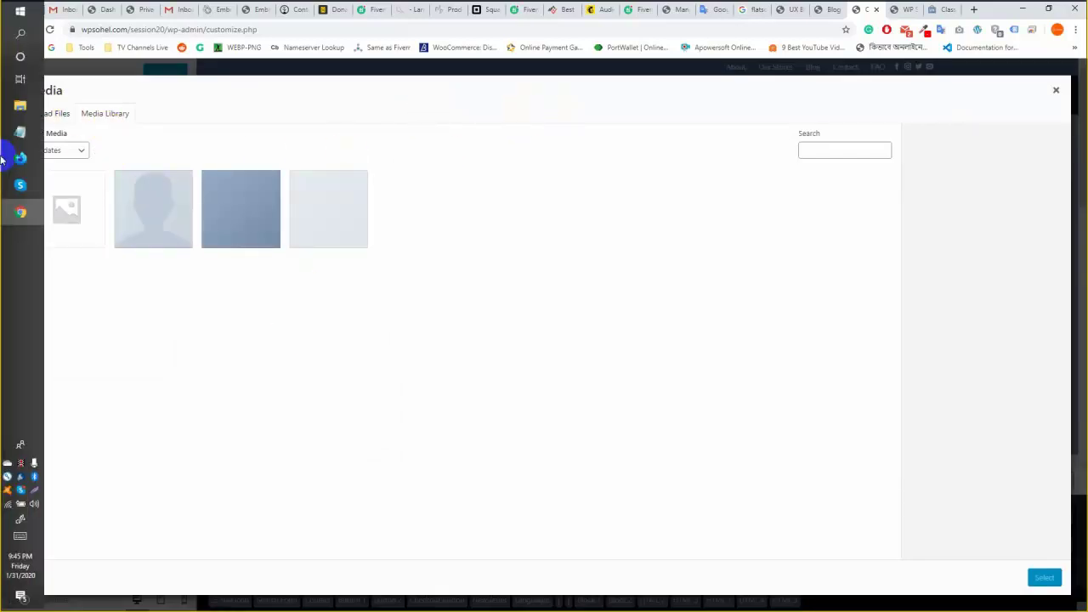
{"action": "mouse_move", "coordinate": [23, 105]}
{"action": "left_click", "coordinate": [127, 489]}
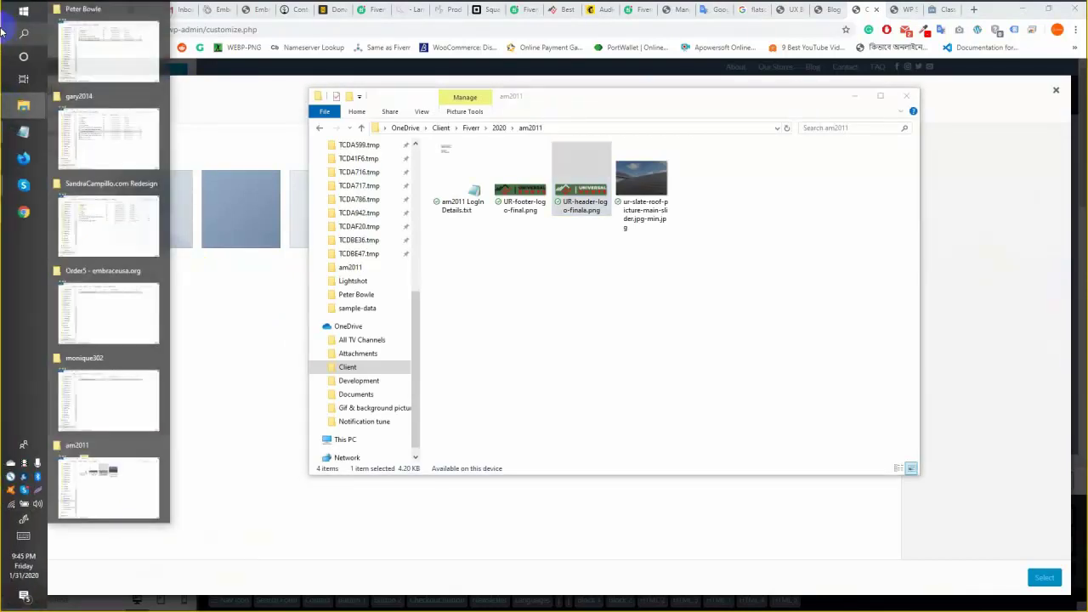
{"action": "left_click", "coordinate": [19, 6]}
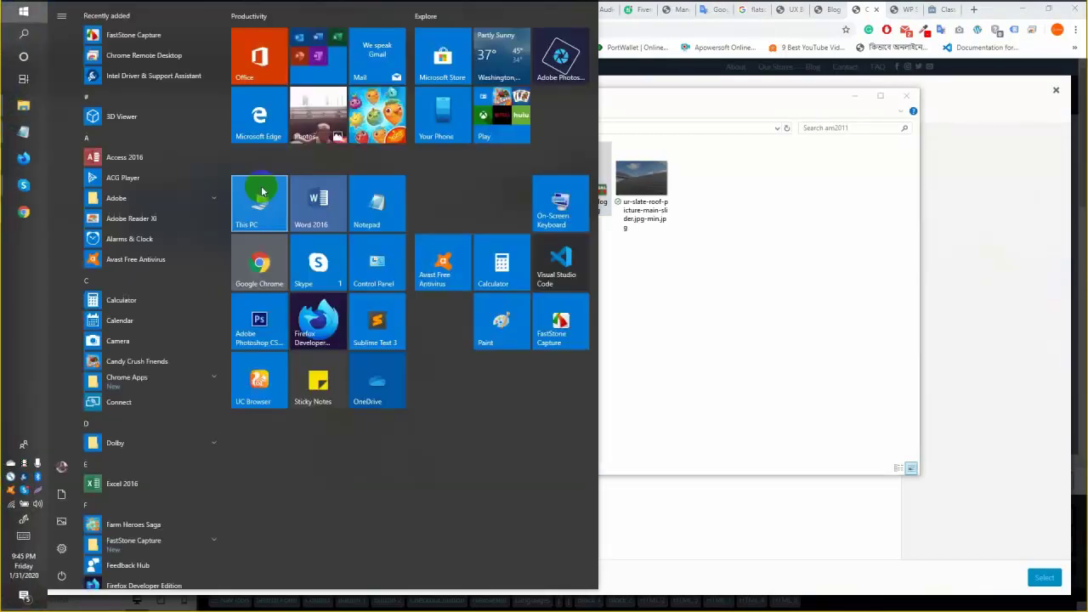
{"action": "left_click", "coordinate": [261, 191]}
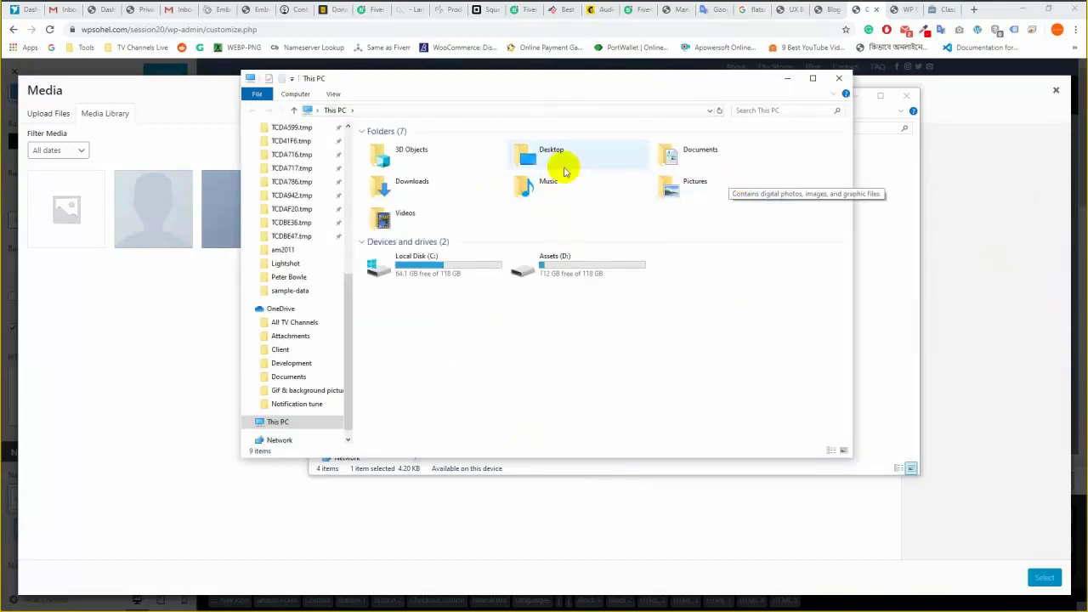
{"action": "double_click", "coordinate": [427, 179]}
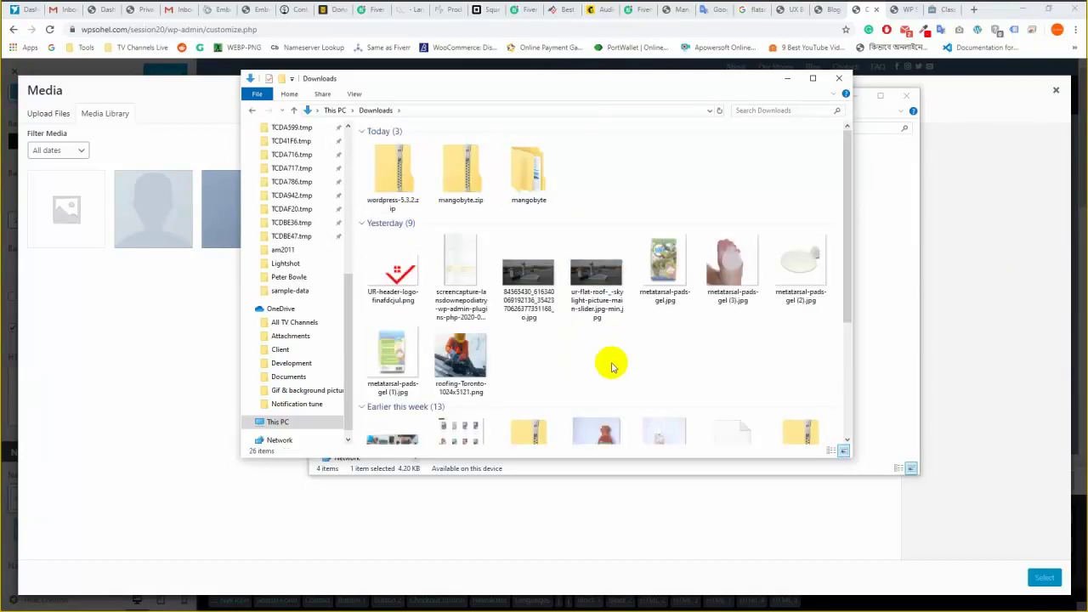
Upload the roof photo whose file name starts with 84565430 from Downloads and use it as the header background image.
{"action": "scroll", "coordinate": [643, 361], "scroll_direction": "down", "scroll_amount": 3}
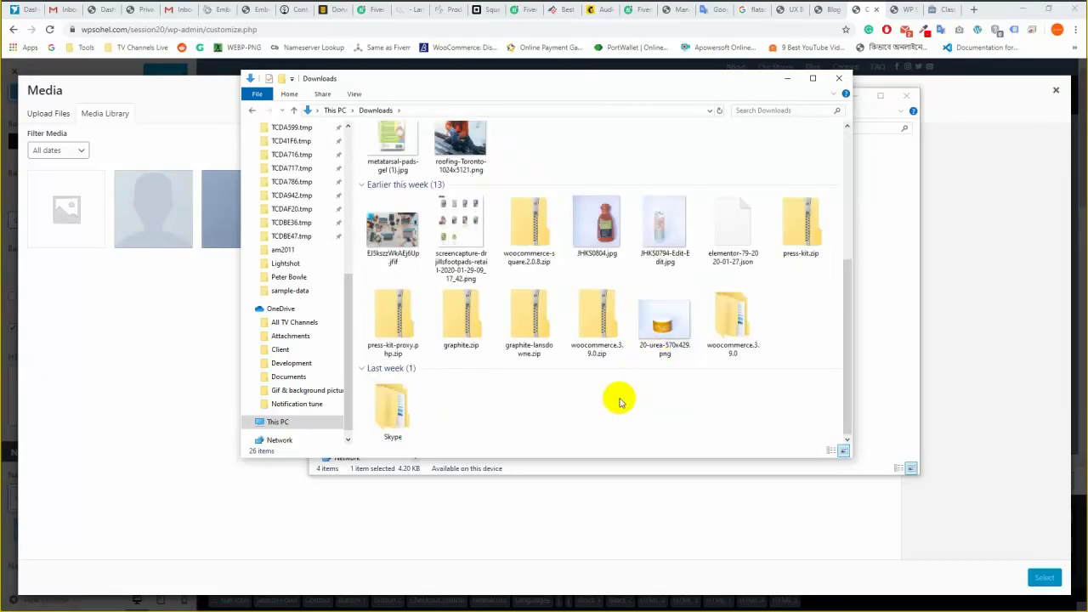
{"action": "scroll", "coordinate": [608, 340], "scroll_direction": "up", "scroll_amount": 3}
{"action": "scroll", "coordinate": [505, 344], "scroll_direction": "down", "scroll_amount": 2}
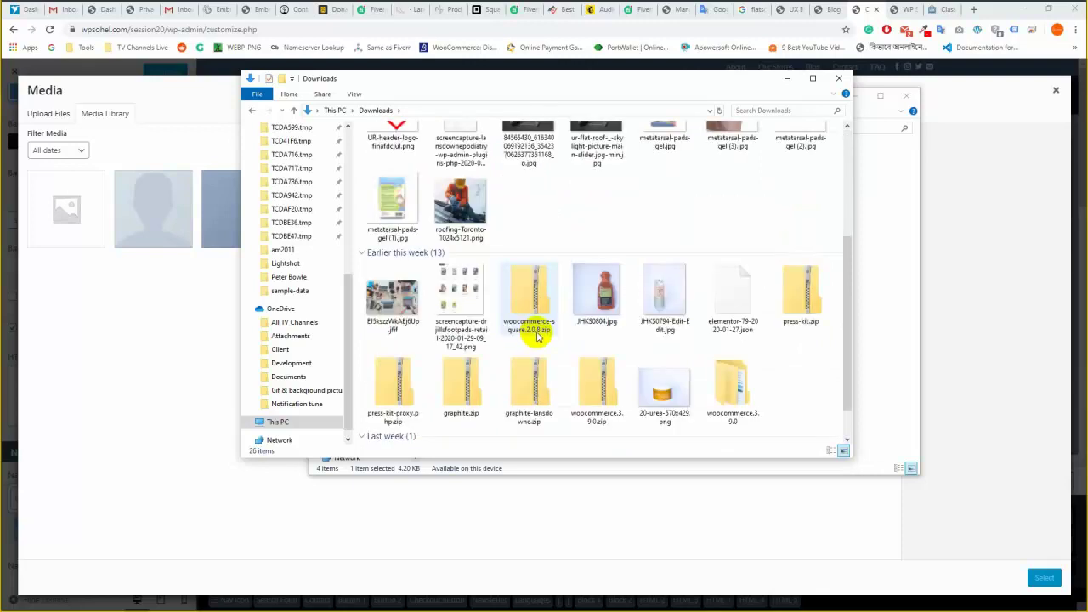
{"action": "scroll", "coordinate": [504, 155], "scroll_direction": "up", "scroll_amount": 2}
{"action": "left_click", "coordinate": [532, 269]}
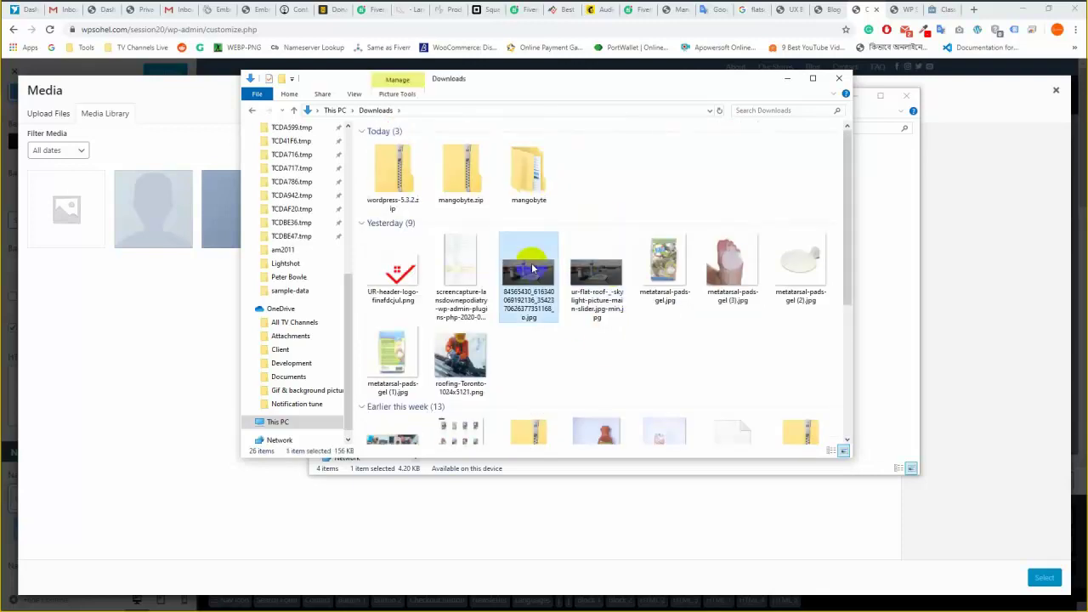
{"action": "left_click_drag", "start_coordinate": [528, 295], "coordinate": [396, 115]}
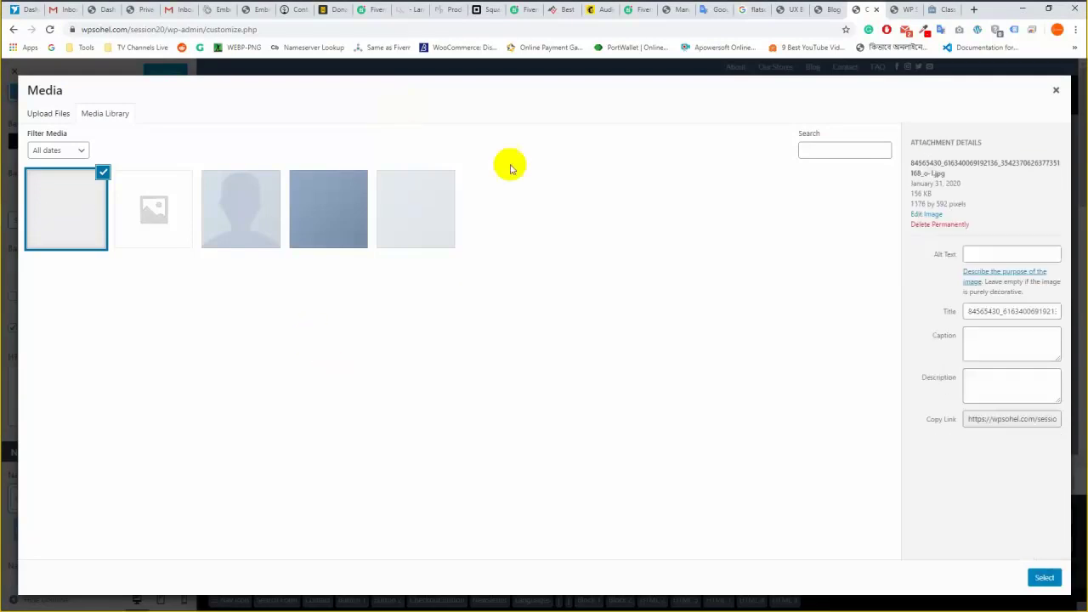
{"action": "left_click", "coordinate": [1044, 577]}
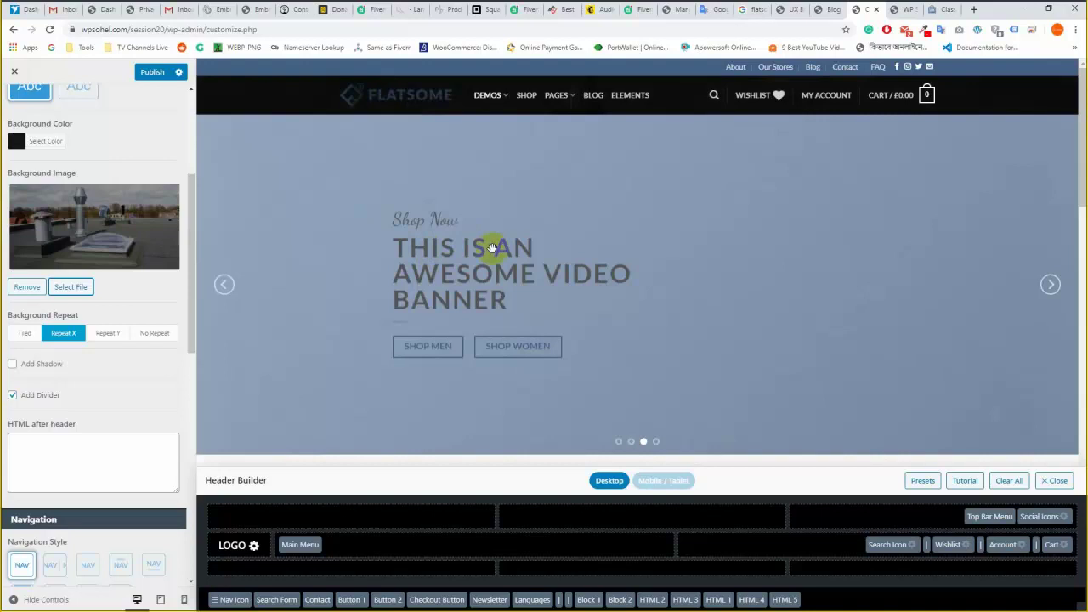
Make the header background color fully transparent, rgba(0,0,0,0), over the background image and publish.
{"action": "scroll", "coordinate": [93, 206], "scroll_direction": "up", "scroll_amount": 1}
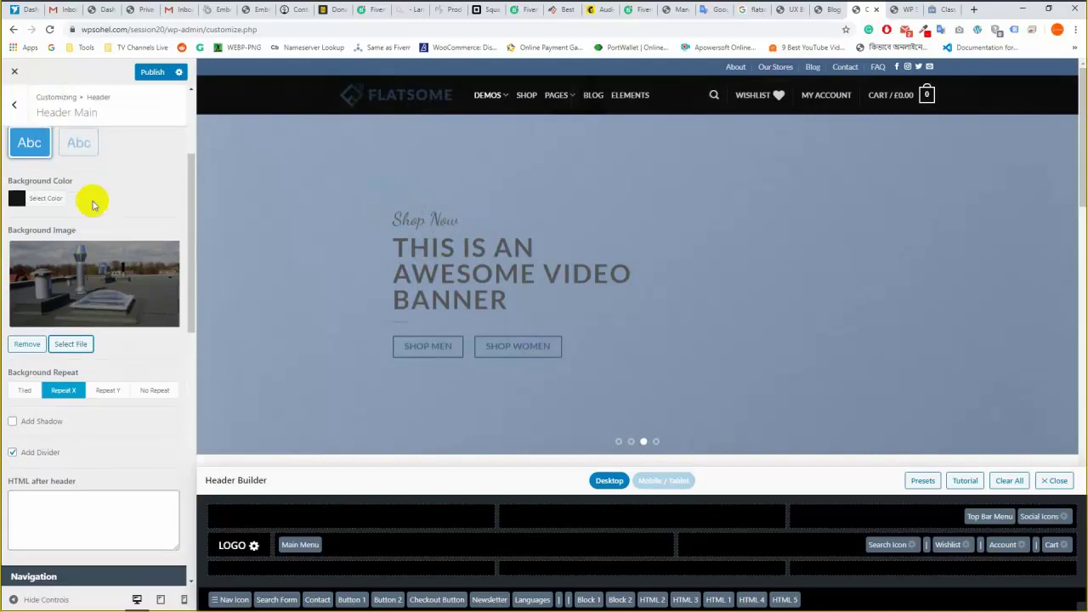
{"action": "left_click", "coordinate": [18, 200]}
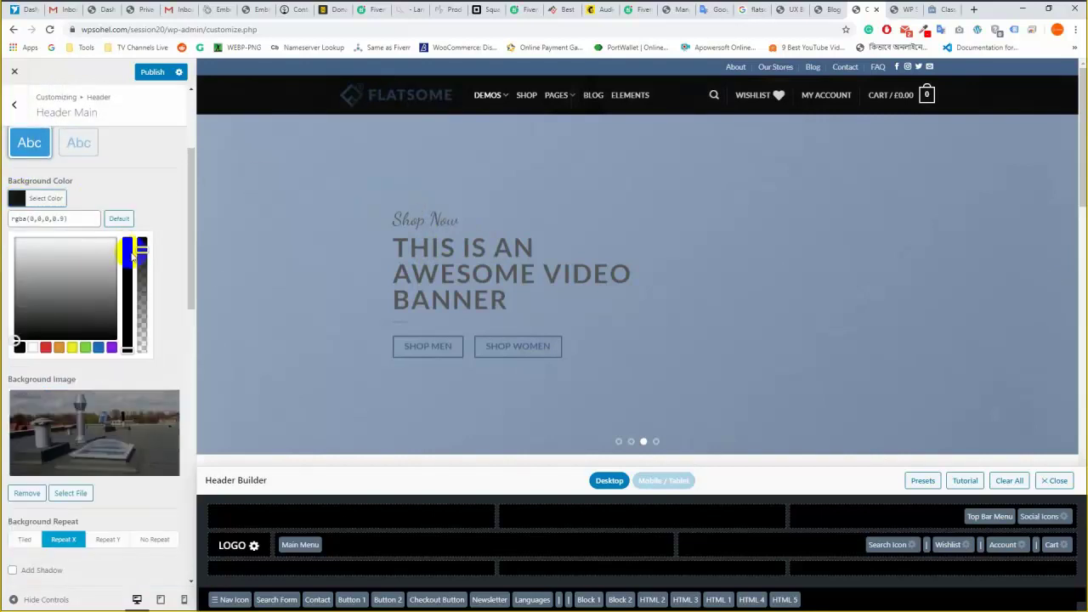
{"action": "left_click_drag", "start_coordinate": [140, 248], "coordinate": [152, 376]}
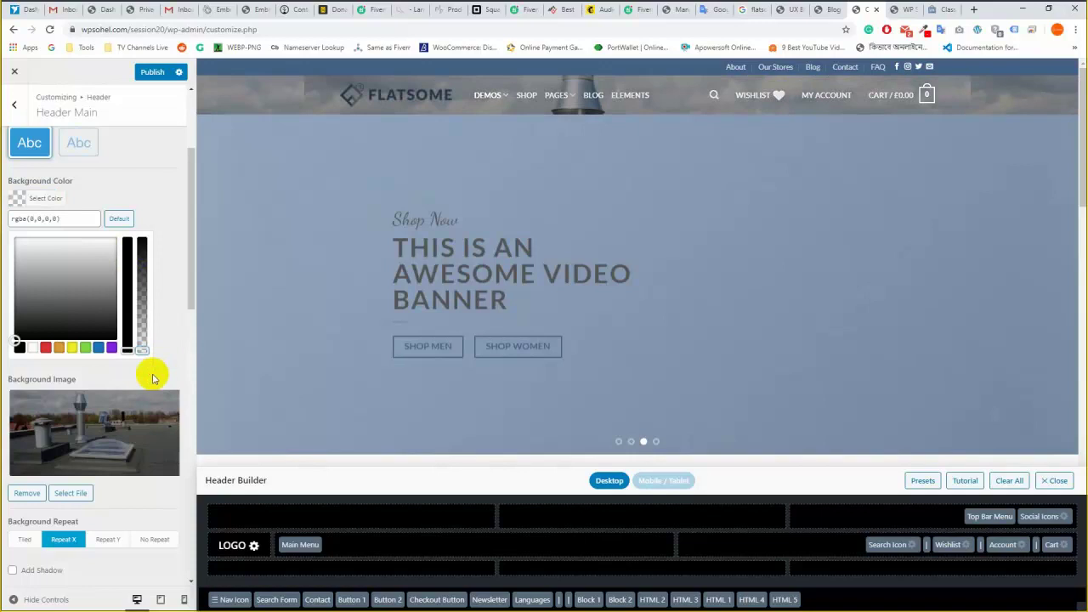
{"action": "left_click", "coordinate": [154, 377]}
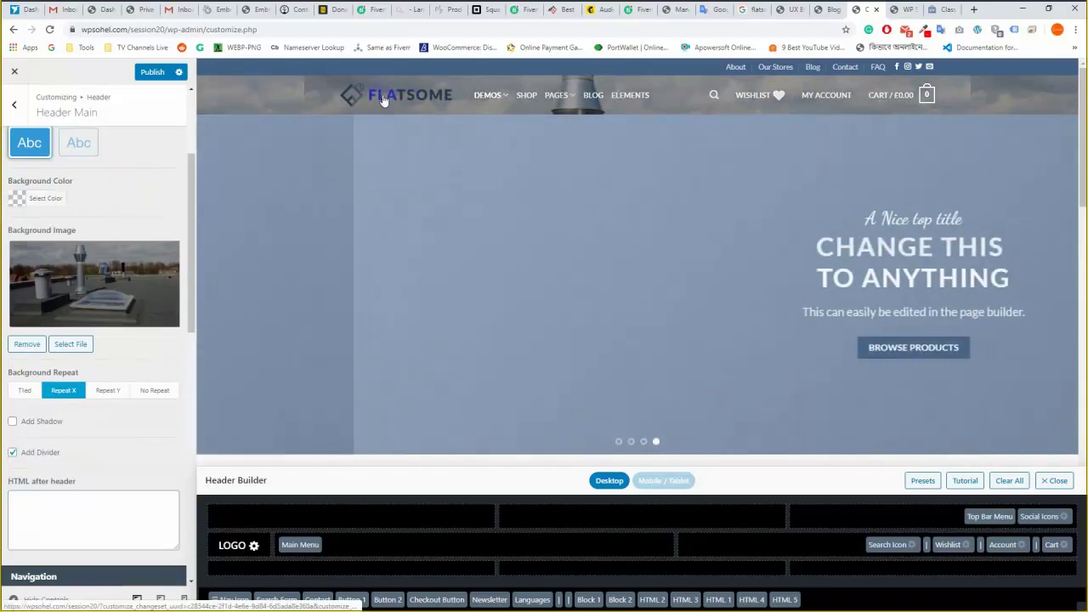
{"action": "left_click", "coordinate": [156, 73]}
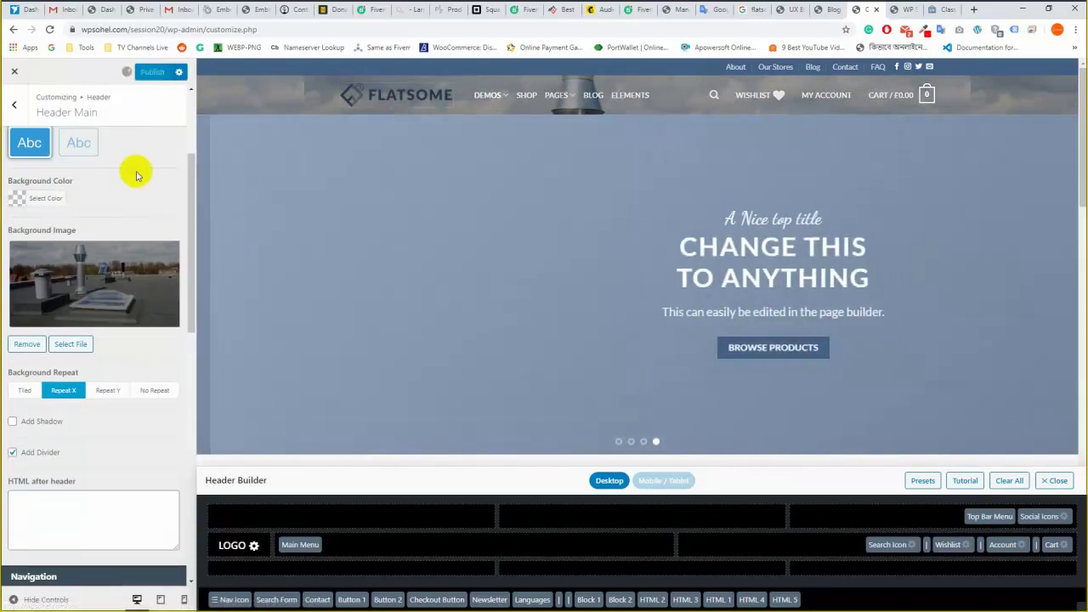
Increase the header height to 149 and set Background Repeat to No Repeat.
{"action": "scroll", "coordinate": [134, 195], "scroll_direction": "up", "scroll_amount": 4}
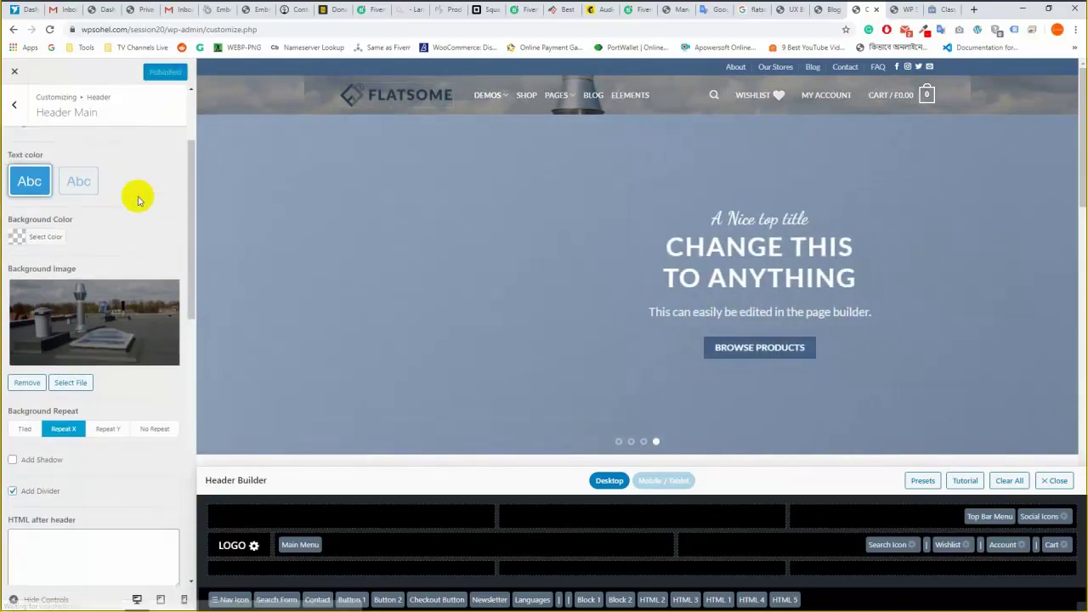
{"action": "left_click_drag", "start_coordinate": [25, 255], "coordinate": [49, 256]}
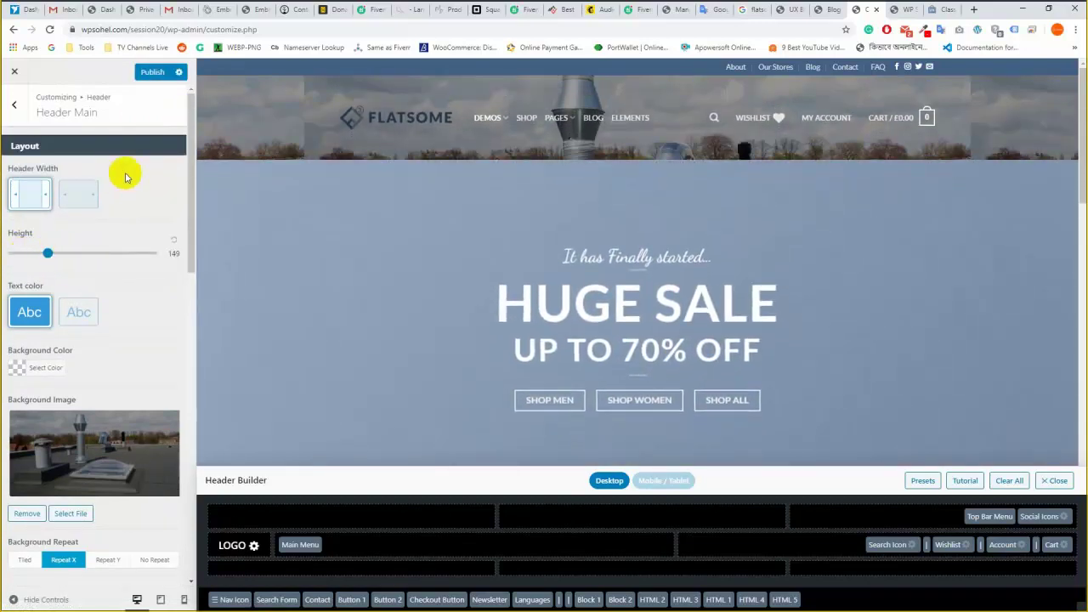
{"action": "scroll", "coordinate": [149, 323], "scroll_direction": "down", "scroll_amount": 3}
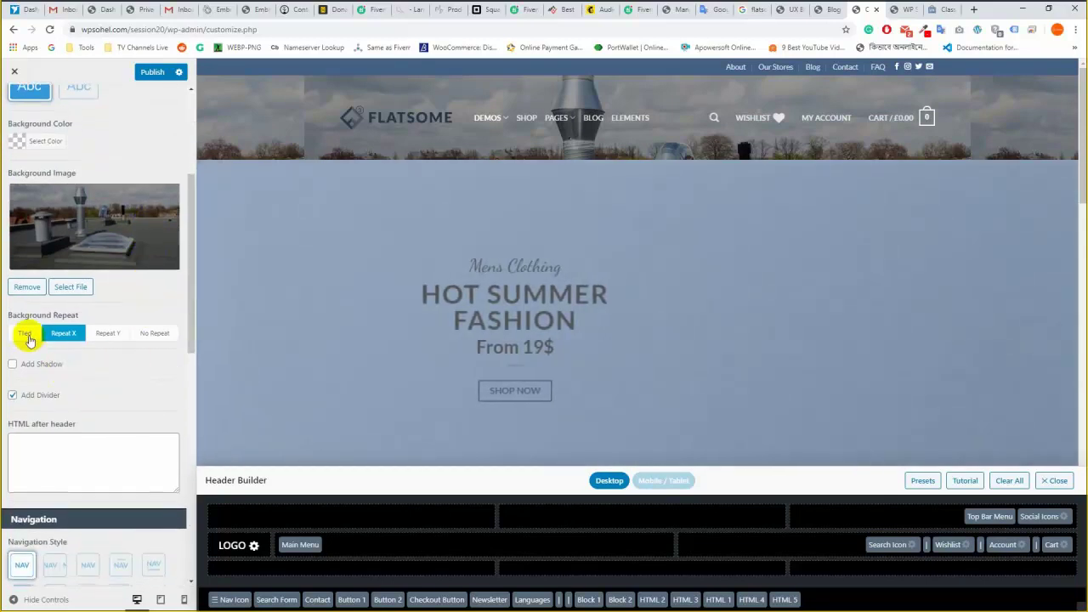
{"action": "left_click", "coordinate": [144, 334]}
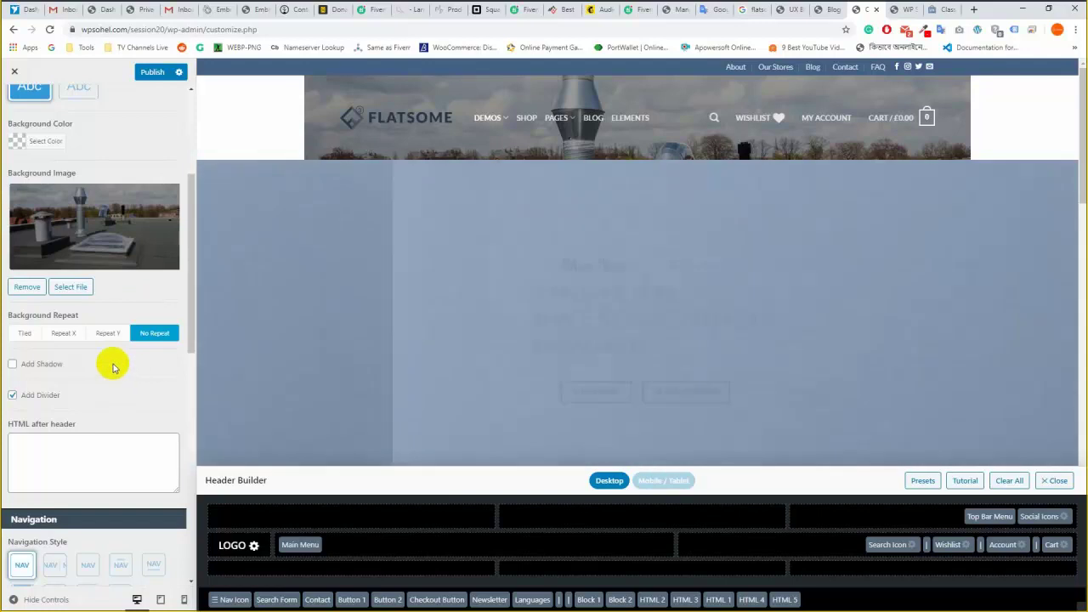
Try the Repeat X and Repeat Y options for the header background, set Background Repeat to Tiled and publish.
{"action": "left_click", "coordinate": [25, 333]}
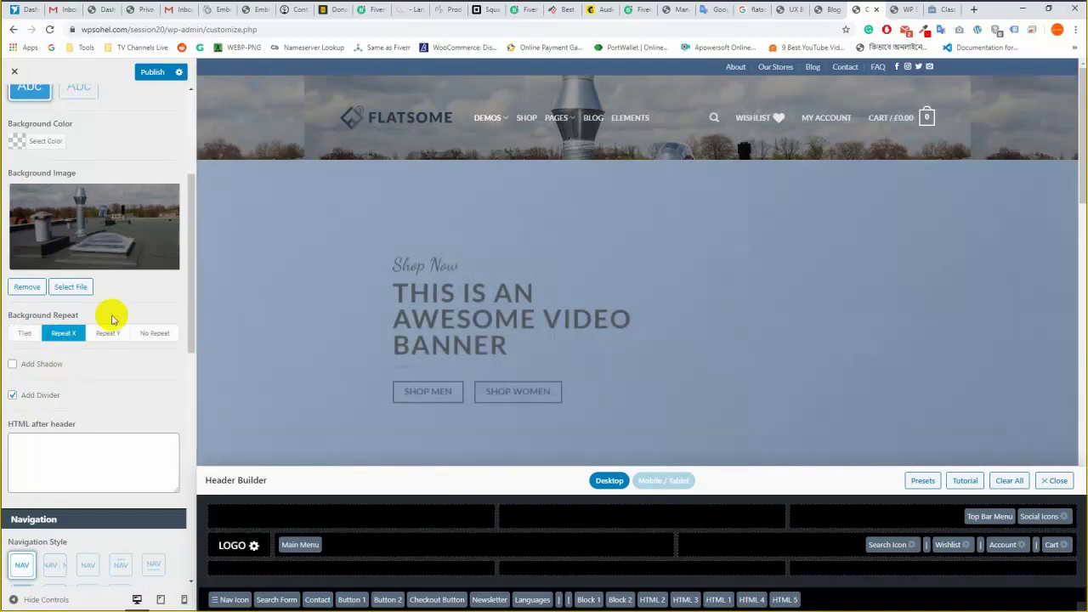
{"action": "left_click", "coordinate": [107, 336]}
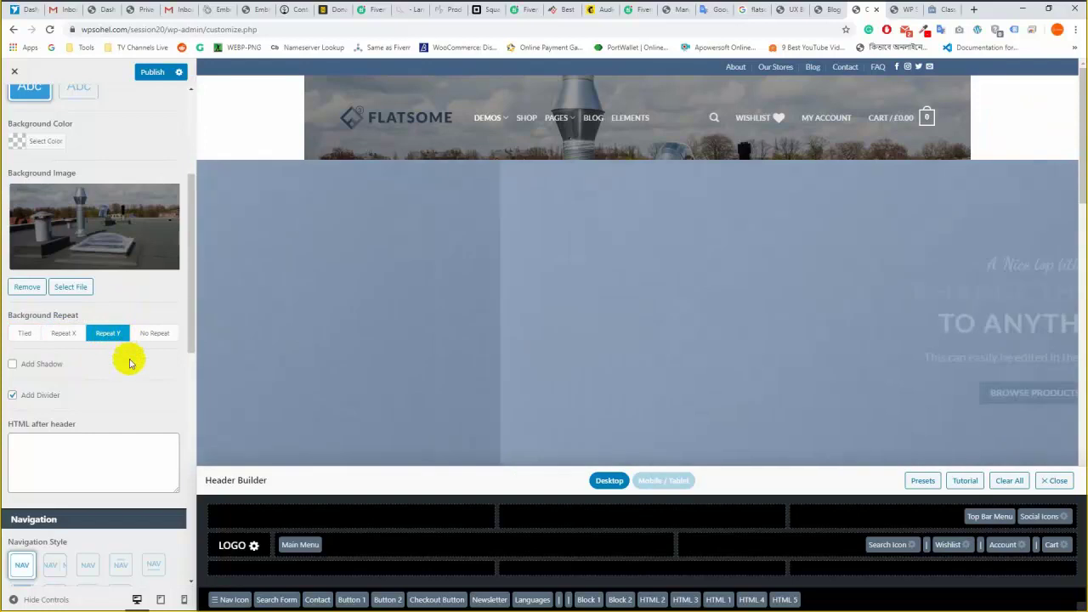
{"action": "left_click", "coordinate": [25, 334]}
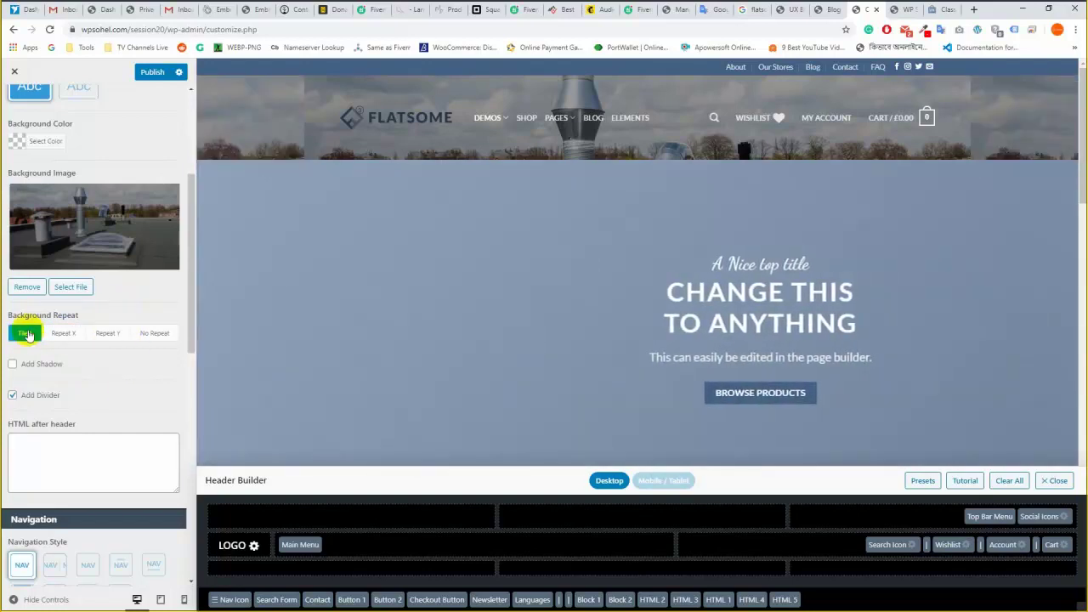
{"action": "scroll", "coordinate": [102, 340], "scroll_direction": "down", "scroll_amount": 2}
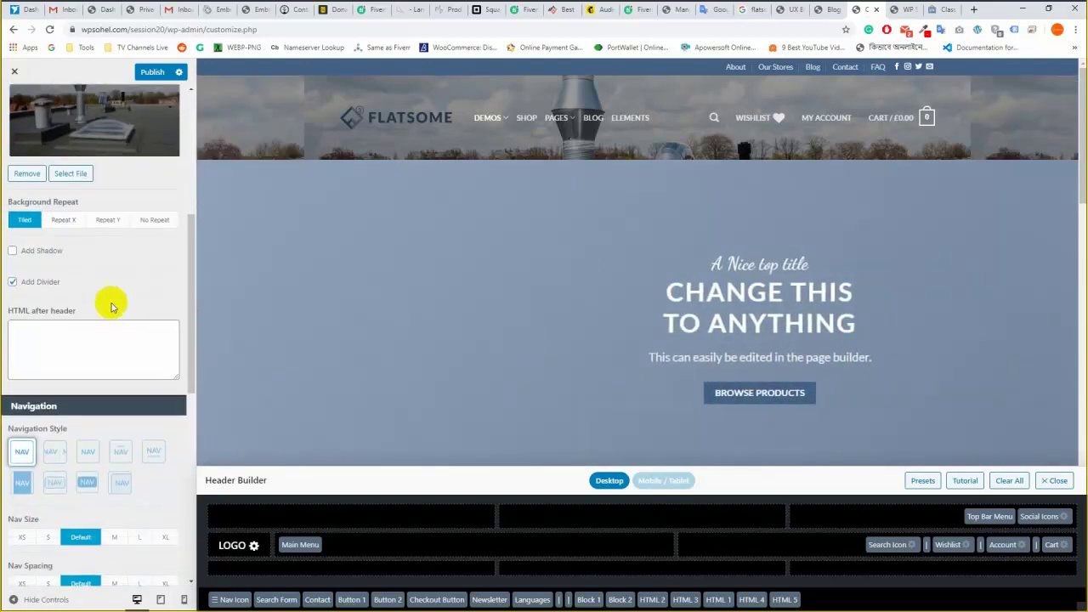
{"action": "left_click", "coordinate": [153, 73]}
{"action": "scroll", "coordinate": [134, 315], "scroll_direction": "up", "scroll_amount": 3}
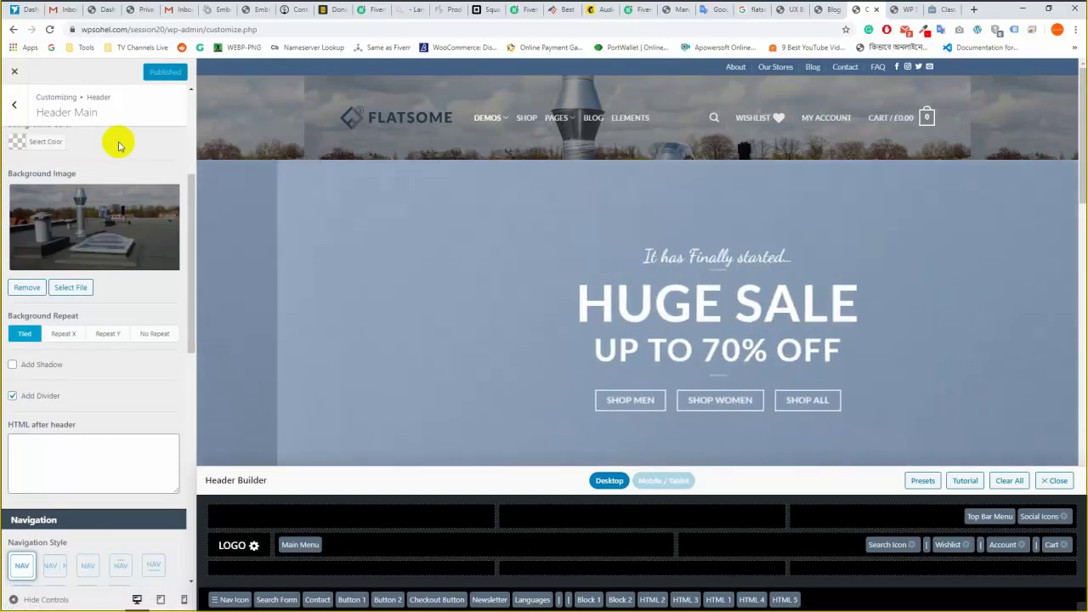
{"action": "scroll", "coordinate": [119, 153], "scroll_direction": "up", "scroll_amount": 1}
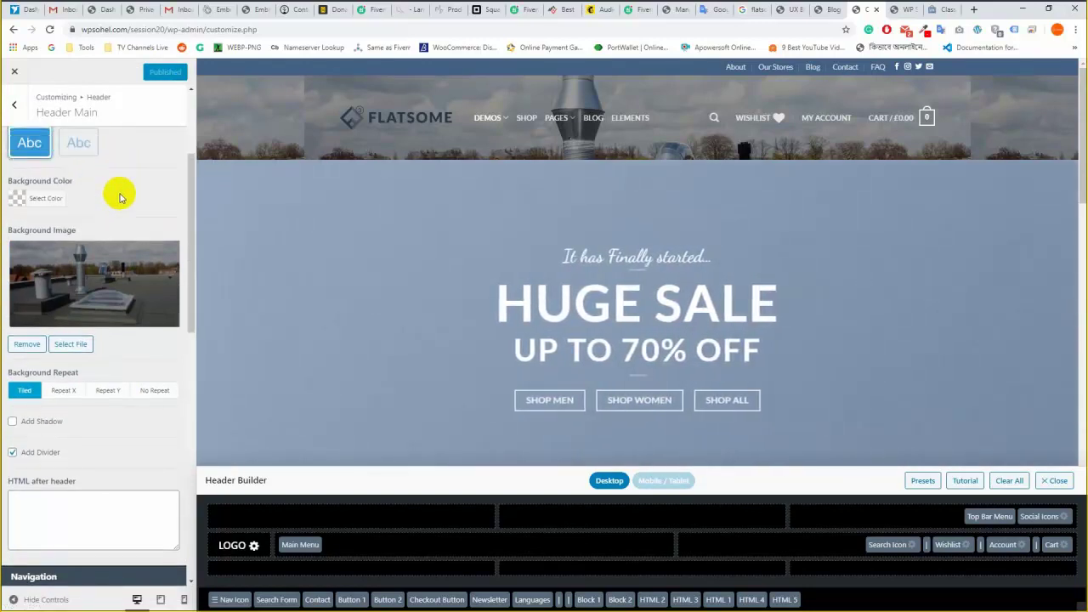
{"action": "scroll", "coordinate": [119, 197], "scroll_direction": "down", "scroll_amount": 2}
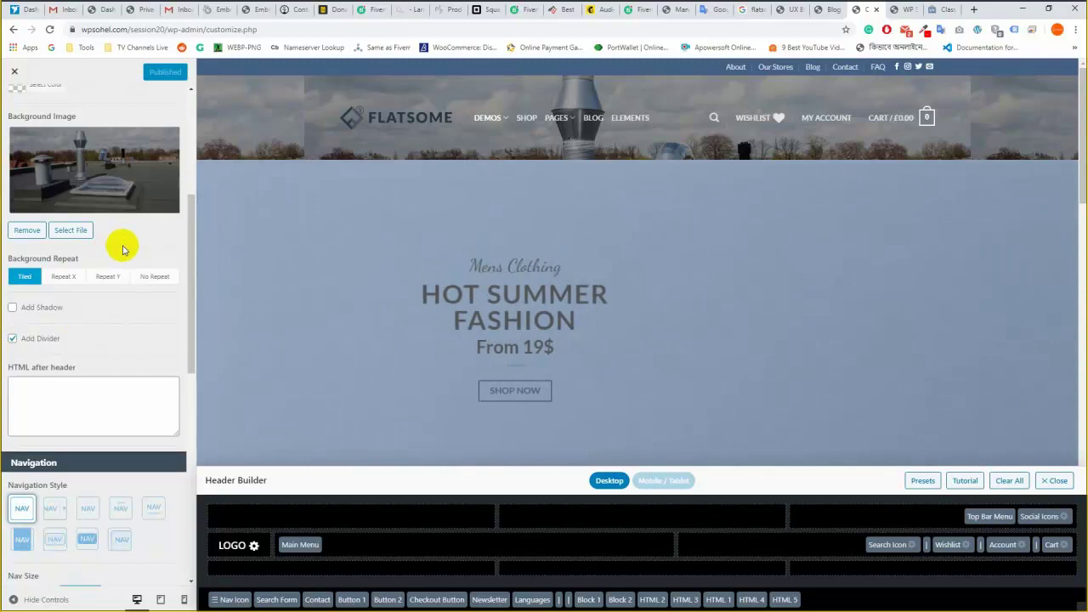
{"action": "scroll", "coordinate": [122, 249], "scroll_direction": "up", "scroll_amount": 1}
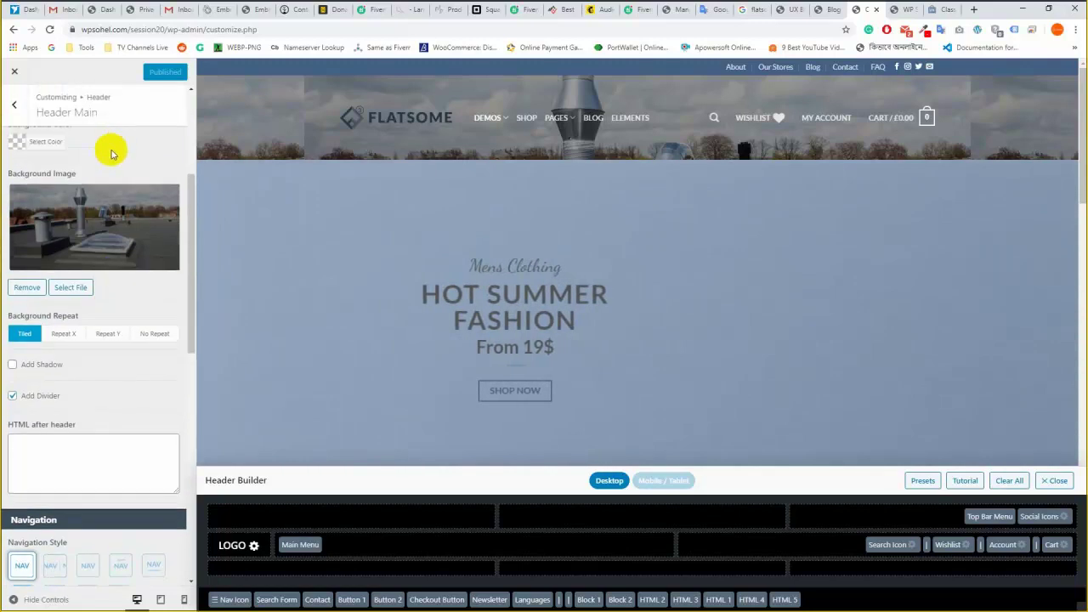
{"action": "scroll", "coordinate": [111, 153], "scroll_direction": "down", "scroll_amount": 1}
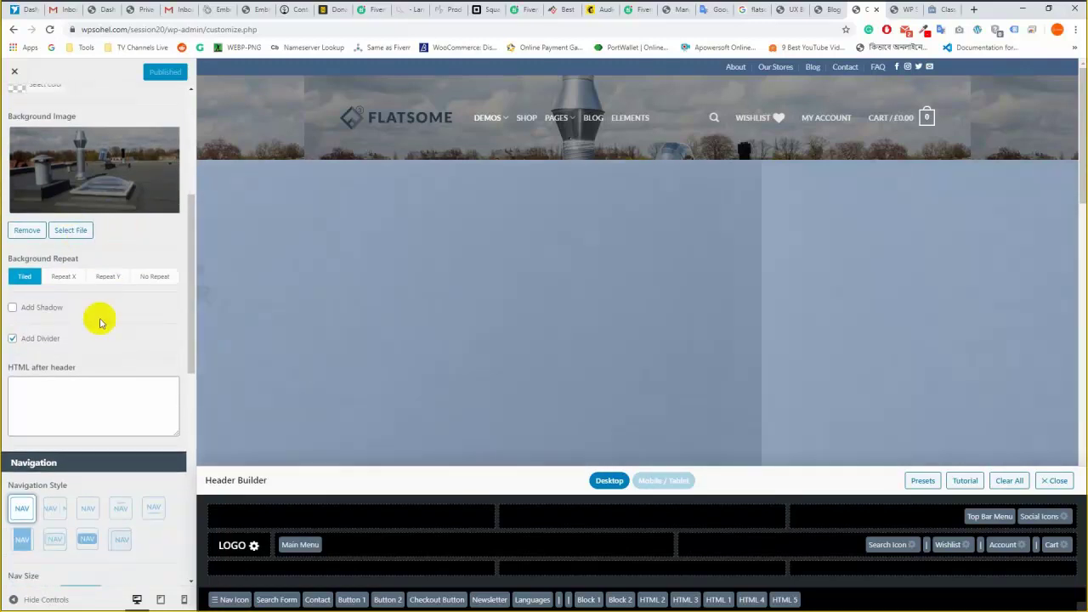
Compare the No Repeat, Repeat Y and Repeat X backgrounds in the preview, return to Tiled and publish again.
{"action": "left_click", "coordinate": [150, 278]}
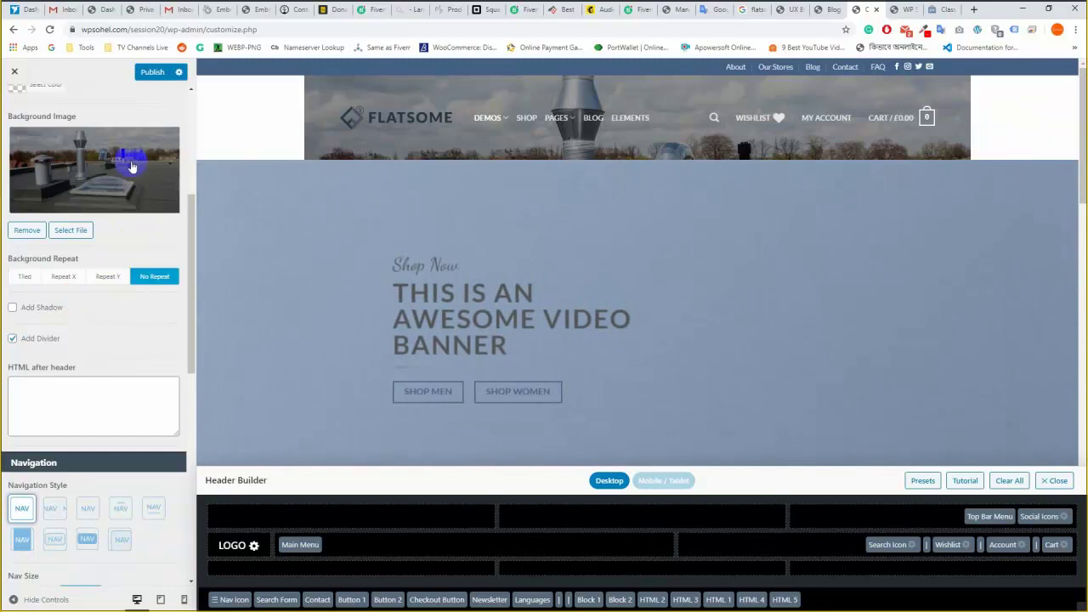
{"action": "left_click", "coordinate": [100, 278]}
{"action": "left_click", "coordinate": [65, 277]}
{"action": "left_click", "coordinate": [24, 277]}
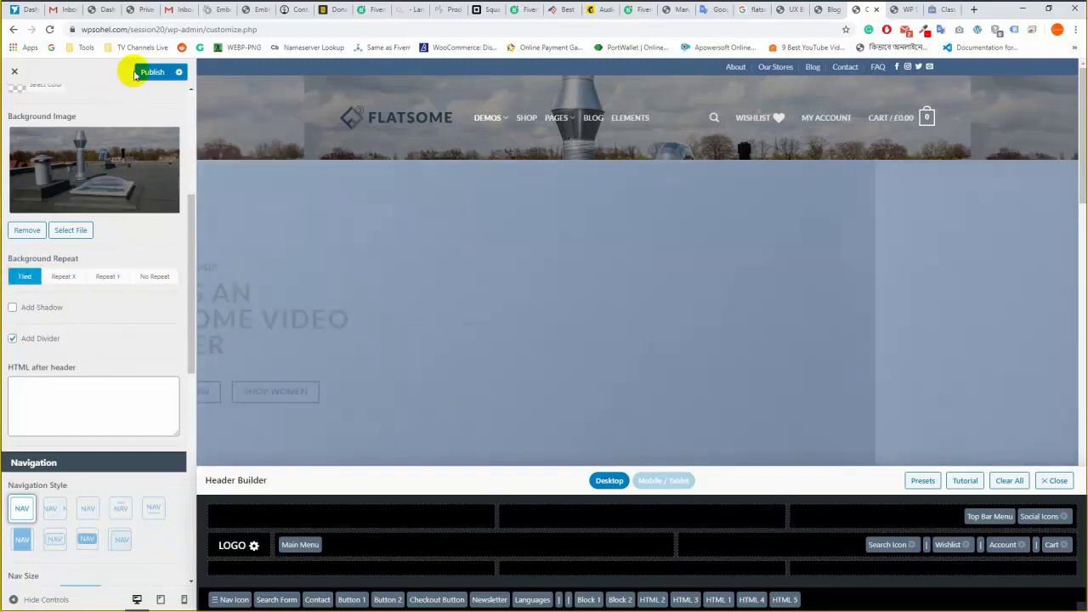
{"action": "left_click", "coordinate": [136, 73]}
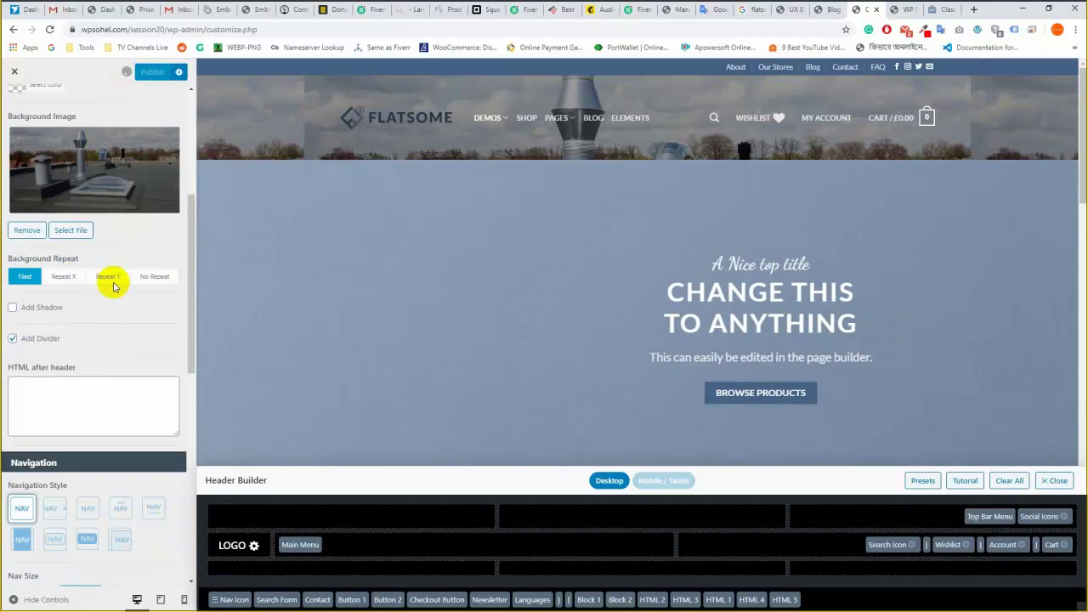
{"action": "scroll", "coordinate": [97, 160], "scroll_direction": "up", "scroll_amount": 2}
{"action": "scroll", "coordinate": [100, 196], "scroll_direction": "down", "scroll_amount": 1}
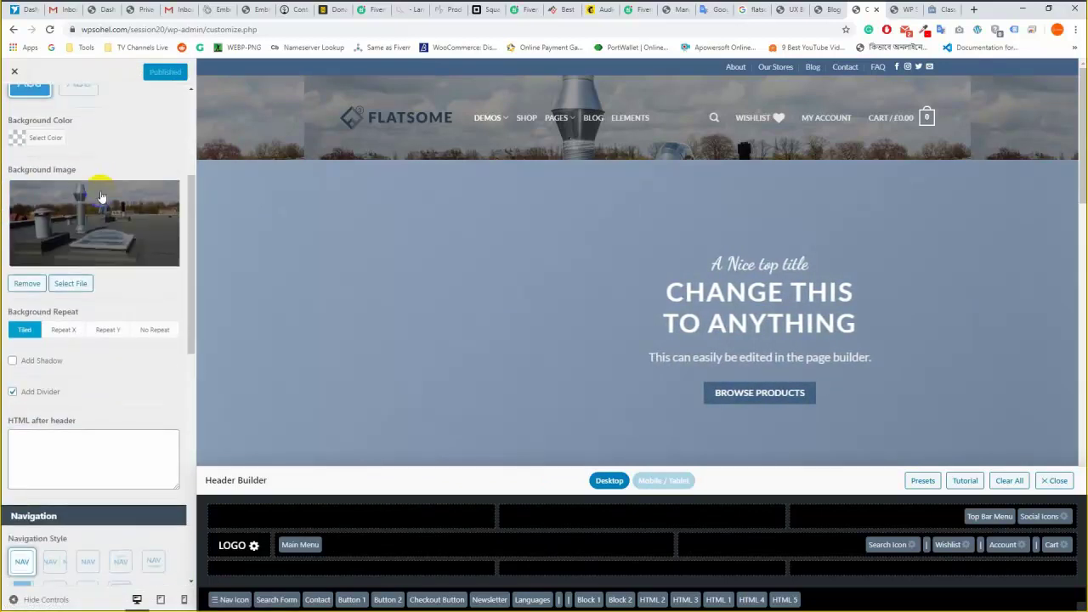
{"action": "scroll", "coordinate": [100, 196], "scroll_direction": "down", "scroll_amount": 1}
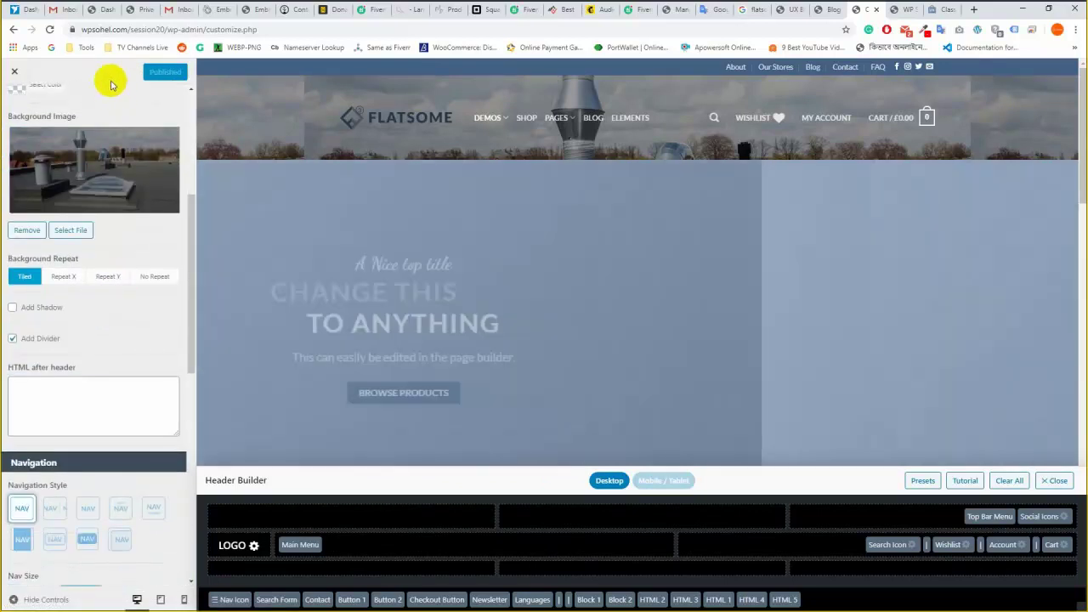
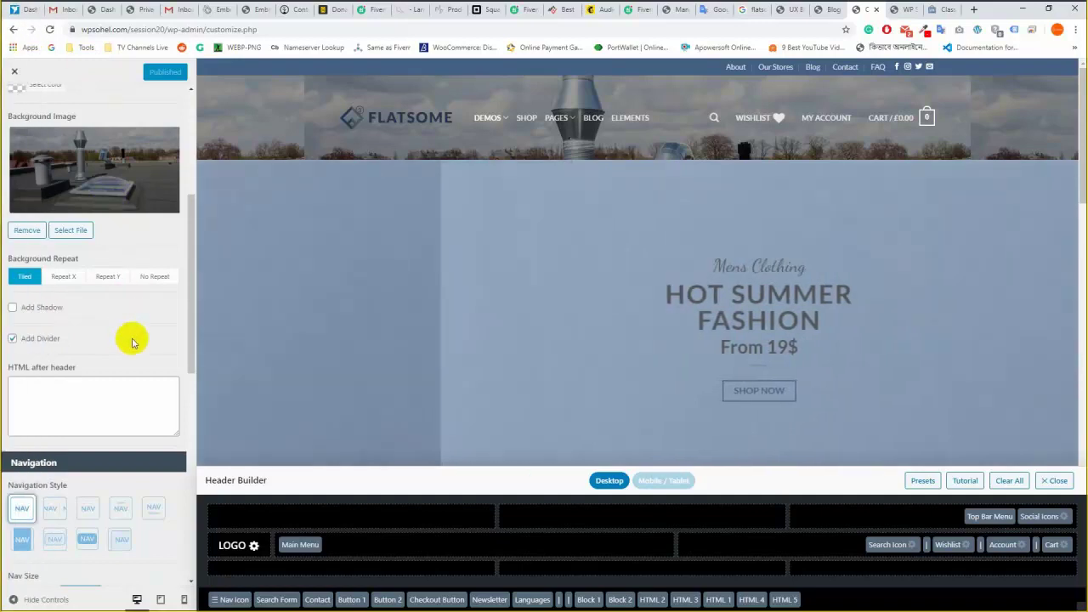
Enable Add Shadow for the main header and remove its background image.
{"action": "scroll", "coordinate": [119, 289], "scroll_direction": "down", "scroll_amount": 5}
{"action": "scroll", "coordinate": [111, 269], "scroll_direction": "up", "scroll_amount": 4}
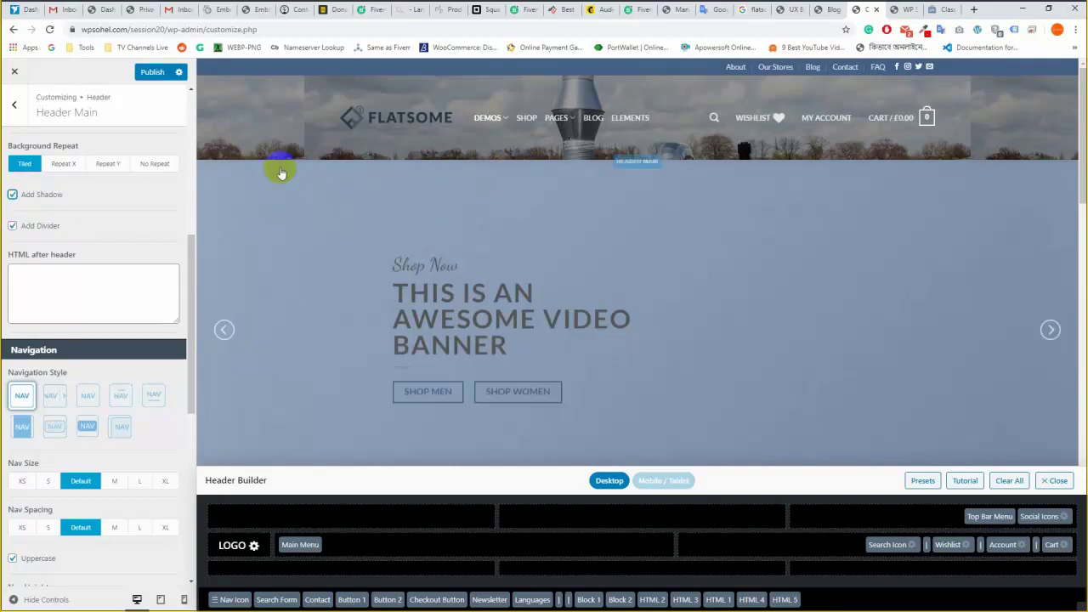
{"action": "scroll", "coordinate": [118, 278], "scroll_direction": "up", "scroll_amount": 2}
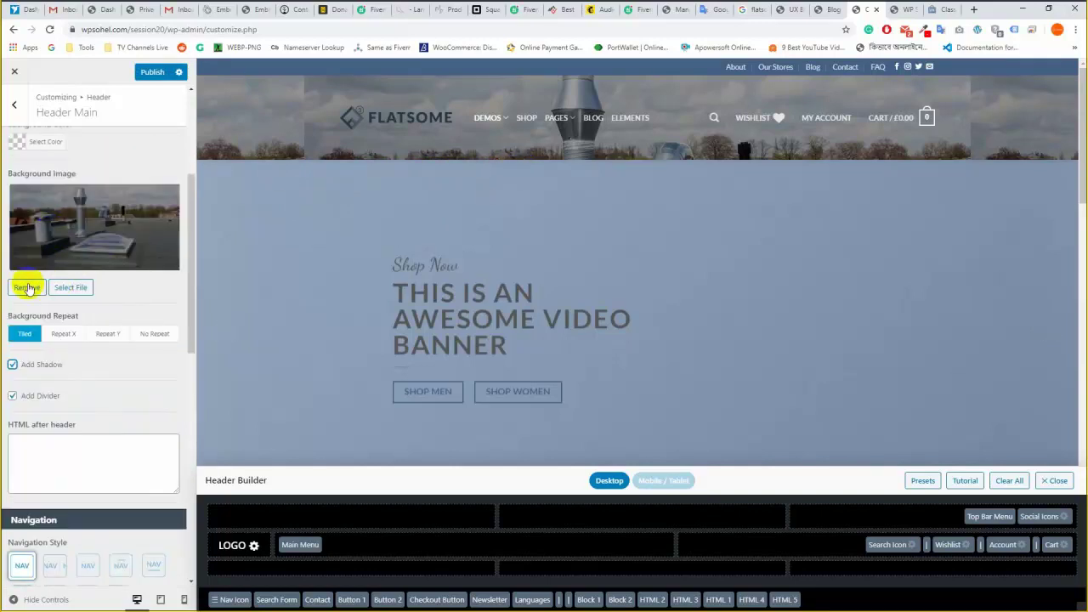
{"action": "left_click", "coordinate": [27, 288]}
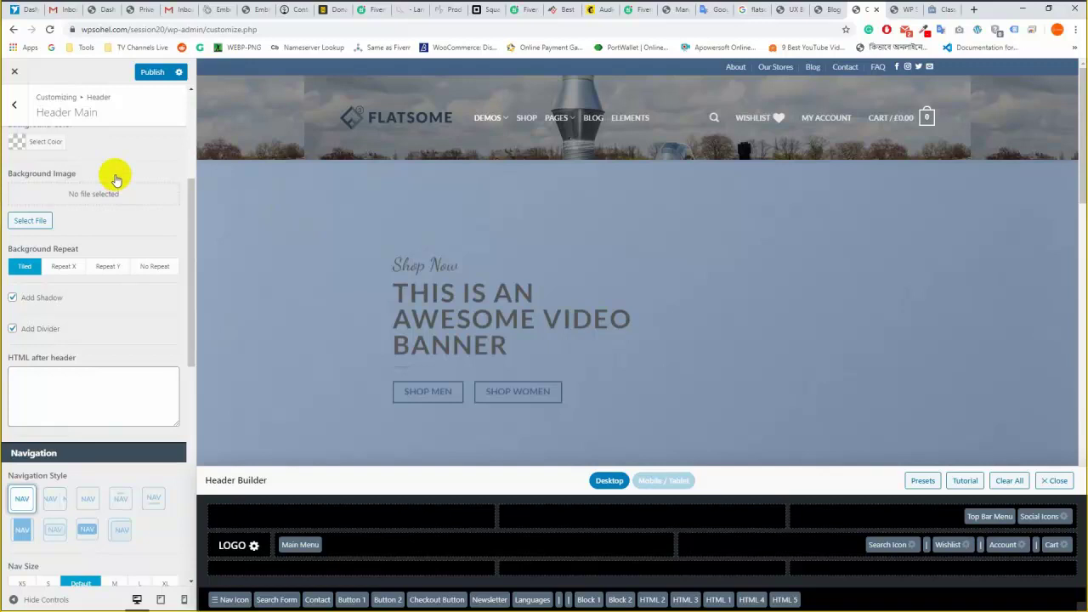
Switch the header text color to the dark-on-light option, reset the background color to its default and publish.
{"action": "scroll", "coordinate": [116, 179], "scroll_direction": "up", "scroll_amount": 2}
{"action": "left_click", "coordinate": [84, 204]}
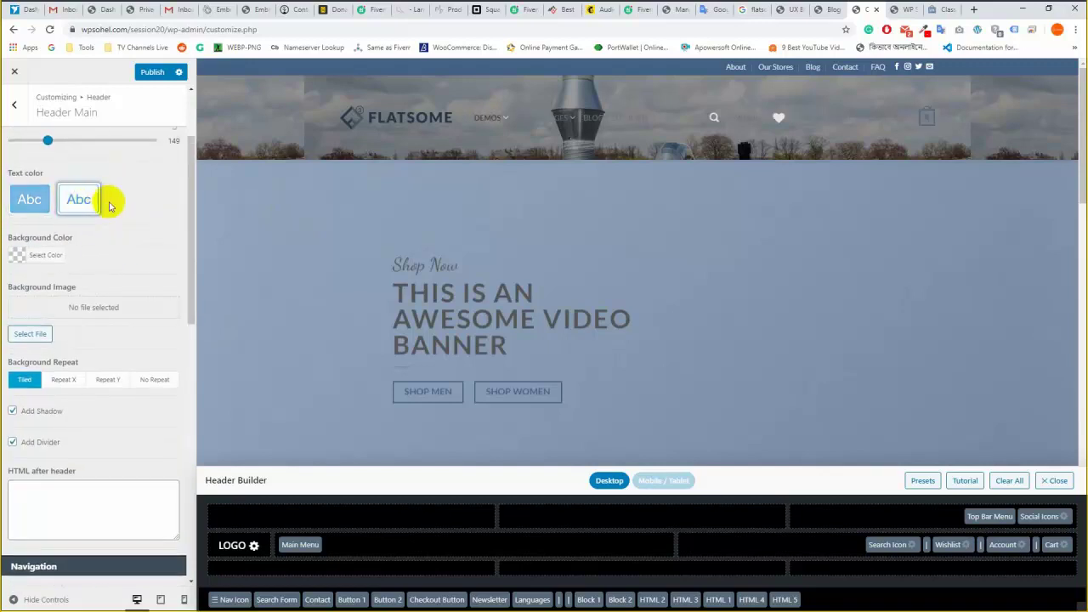
{"action": "left_click", "coordinate": [152, 72]}
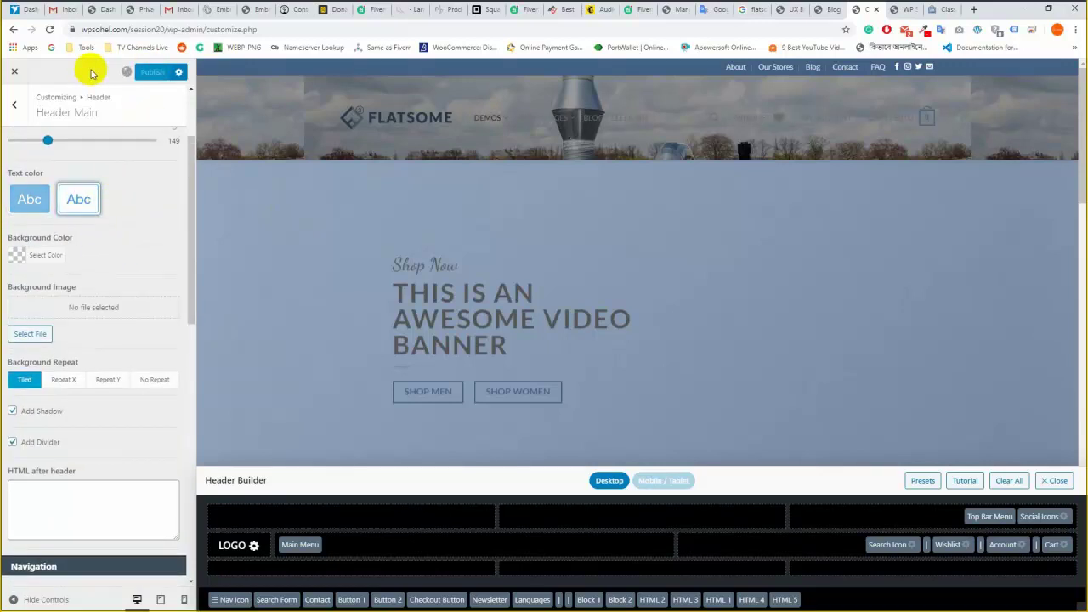
{"action": "left_click", "coordinate": [47, 254]}
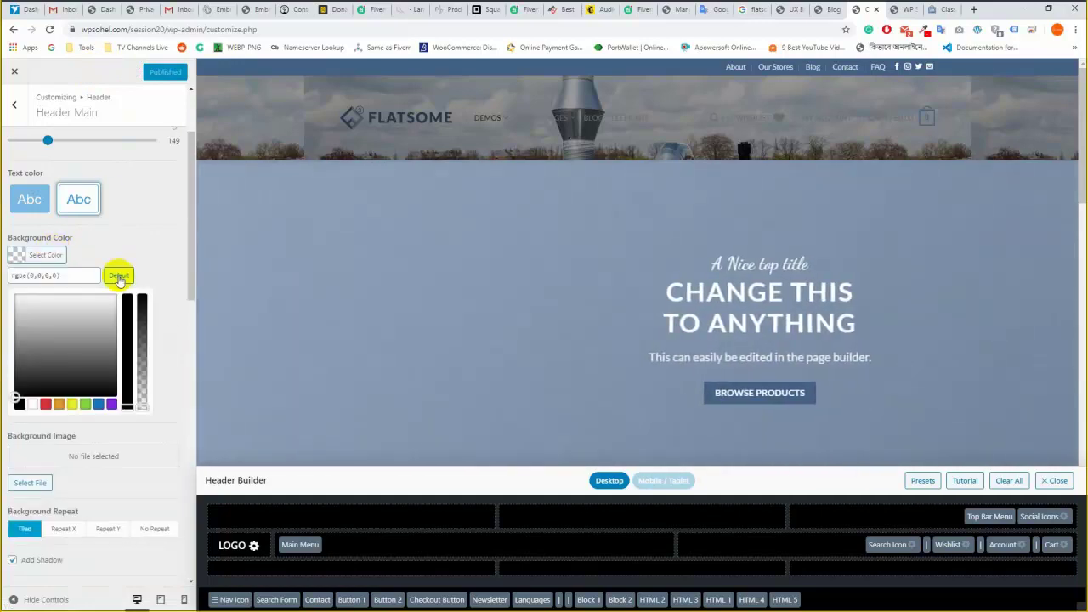
{"action": "left_click", "coordinate": [117, 275]}
{"action": "left_click", "coordinate": [155, 73]}
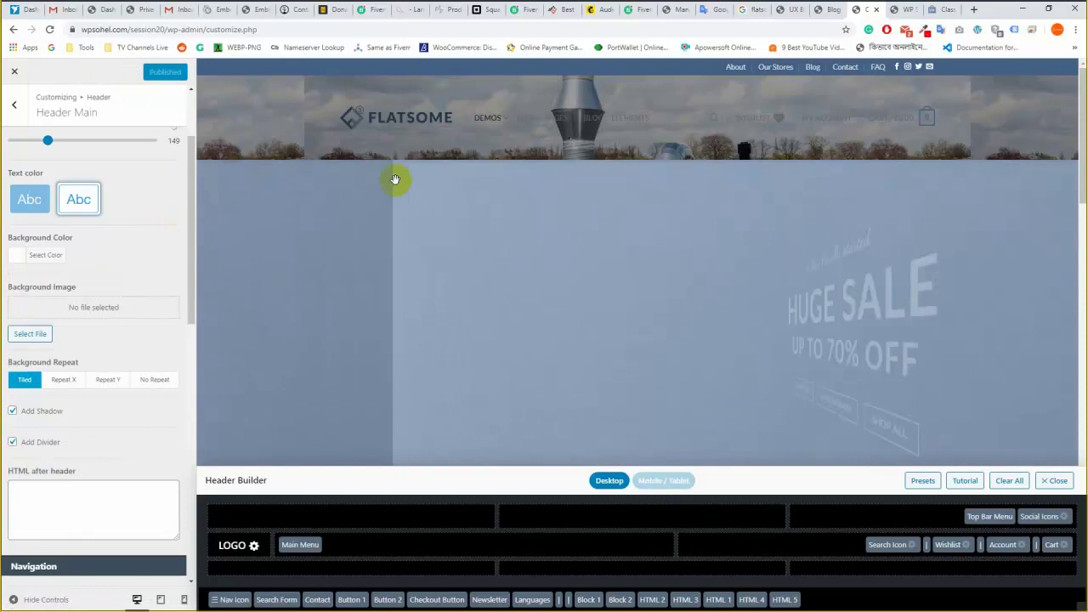
Refresh the live shop homepage and check how the published header looks.
{"action": "left_click", "coordinate": [895, 8]}
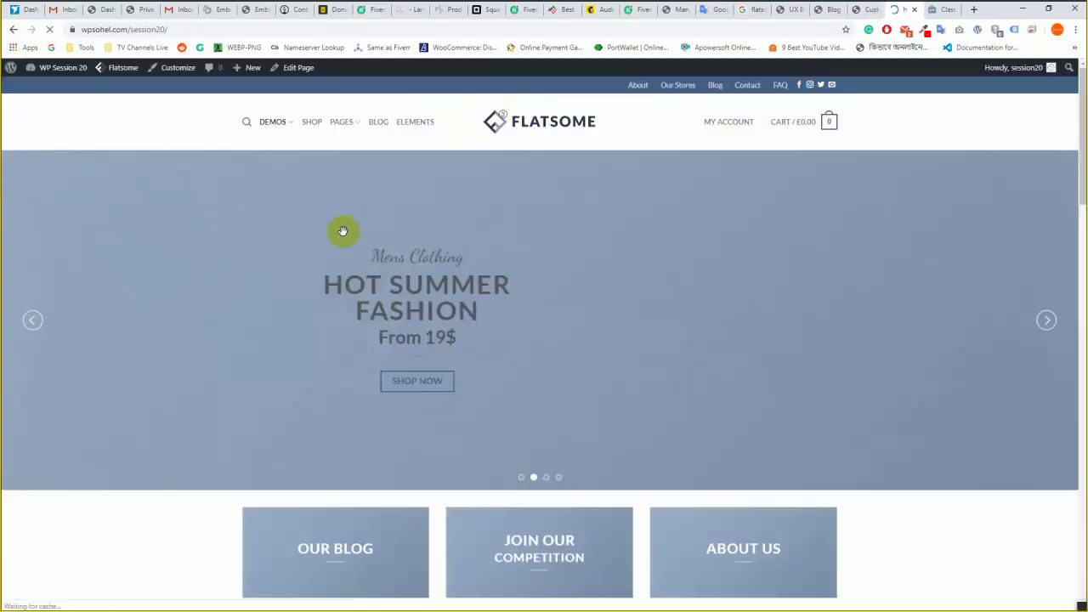
{"action": "left_click", "coordinate": [234, 247]}
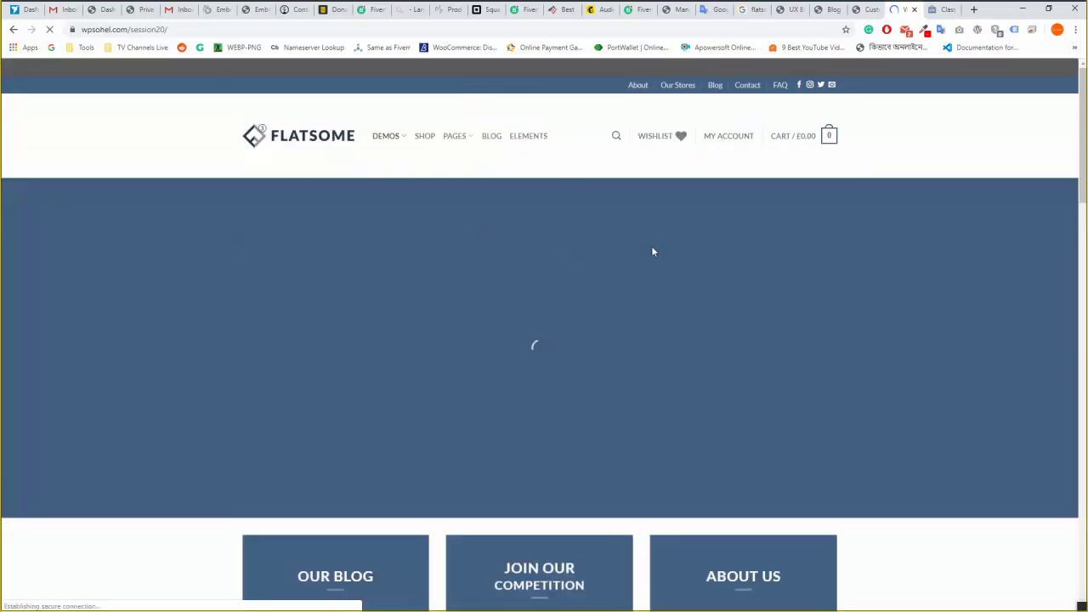
{"action": "left_click", "coordinate": [634, 142]}
{"action": "left_click", "coordinate": [418, 132]}
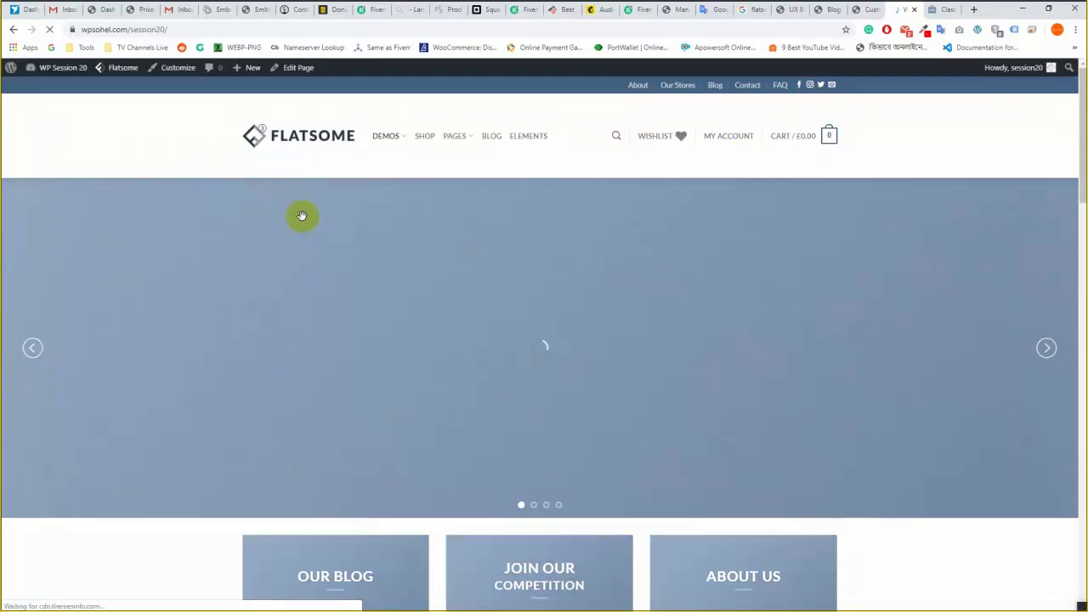
{"action": "left_click", "coordinate": [858, 9]}
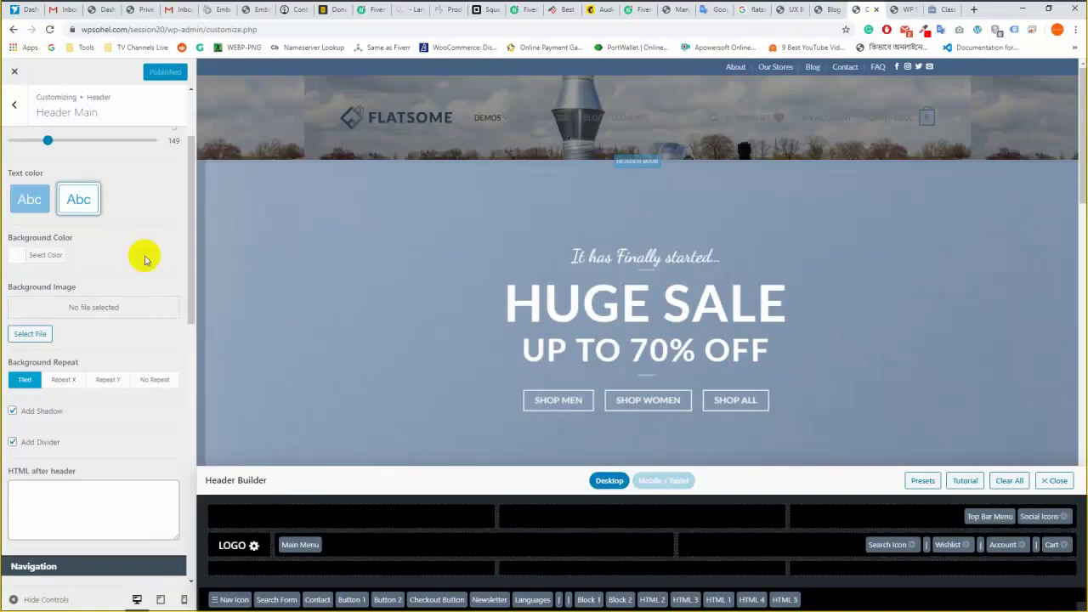
Reload the customizer and examine the lower edge of the header on the live homepage meanwhile.
{"action": "left_click", "coordinate": [51, 31]}
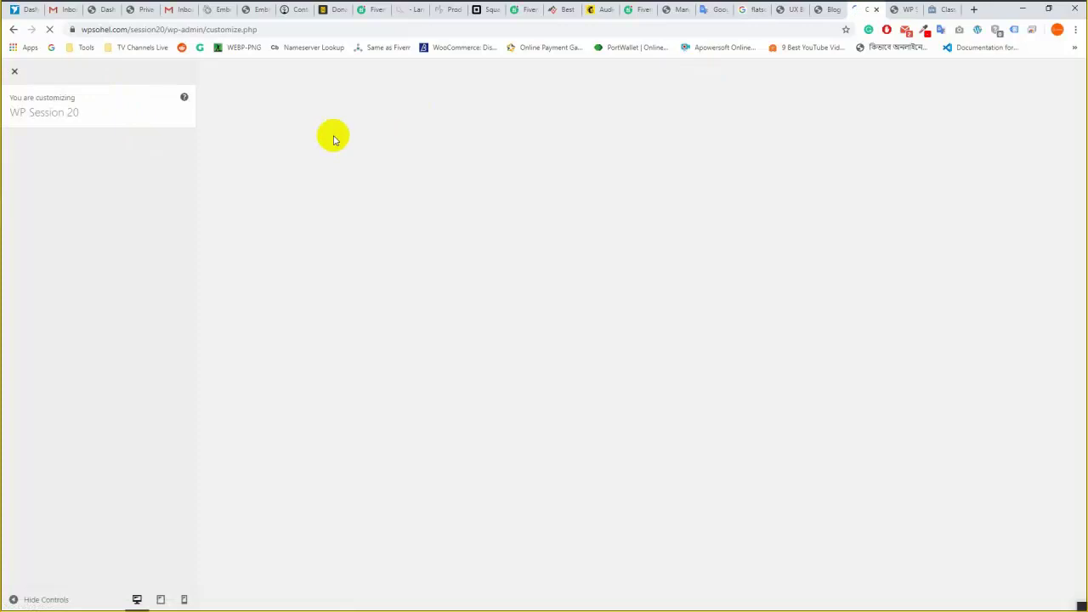
{"action": "left_click", "coordinate": [906, 9]}
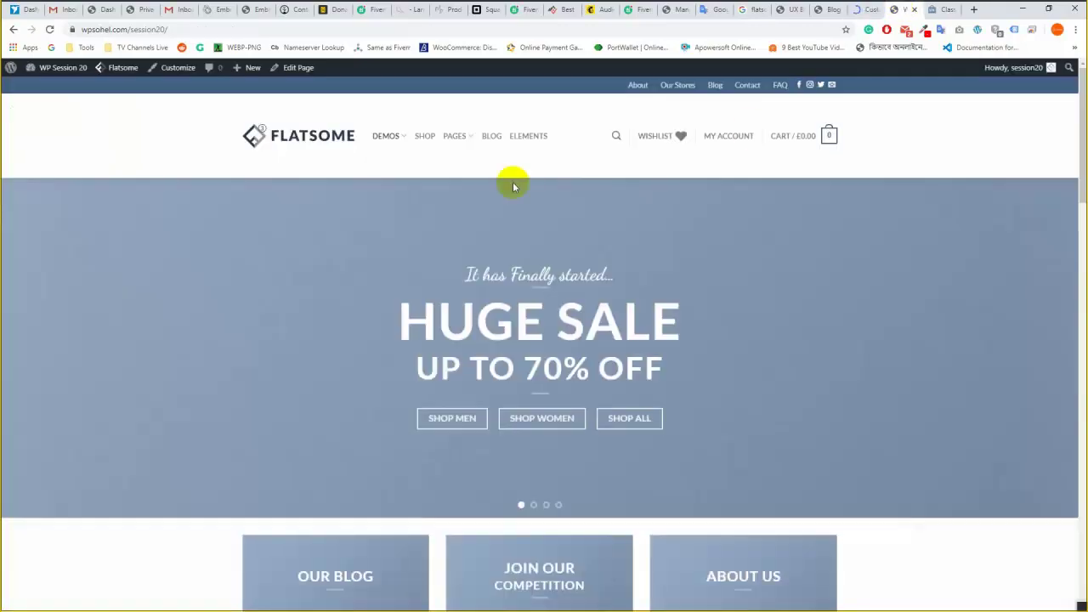
{"action": "left_click_drag", "start_coordinate": [123, 147], "coordinate": [120, 173]}
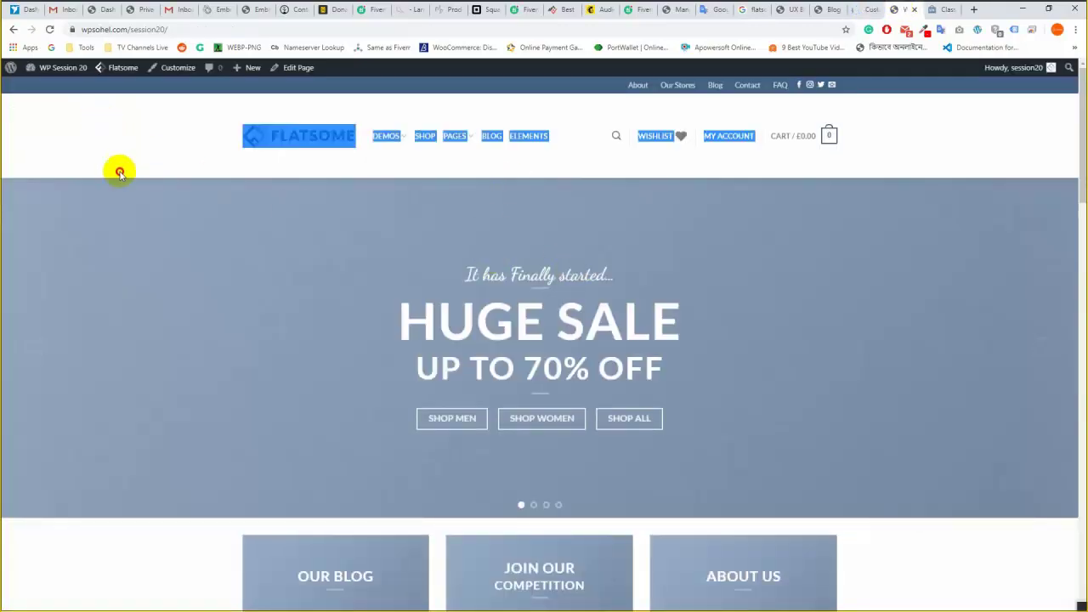
{"action": "left_click", "coordinate": [190, 152]}
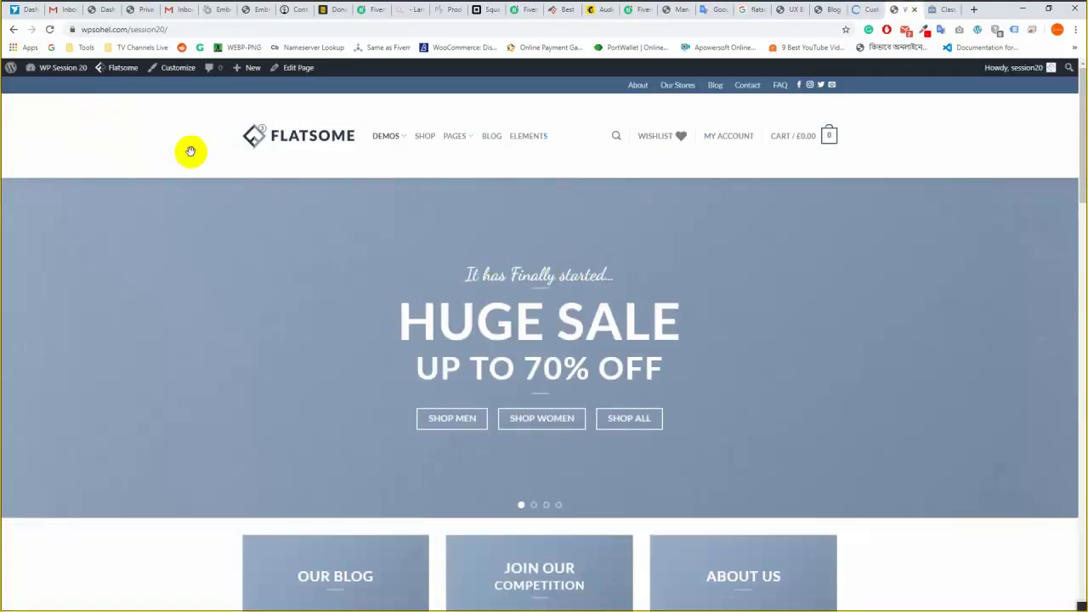
{"action": "left_click", "coordinate": [866, 8]}
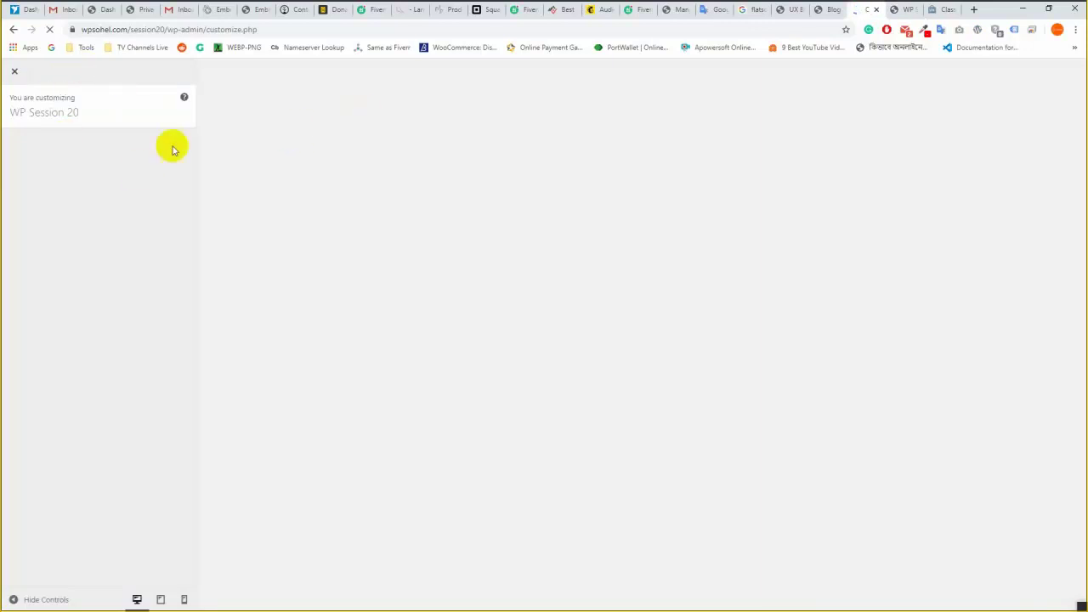
Look through the header and footer logo files in the client folder in File Explorer and return to the customizer.
{"action": "mouse_move", "coordinate": [23, 105]}
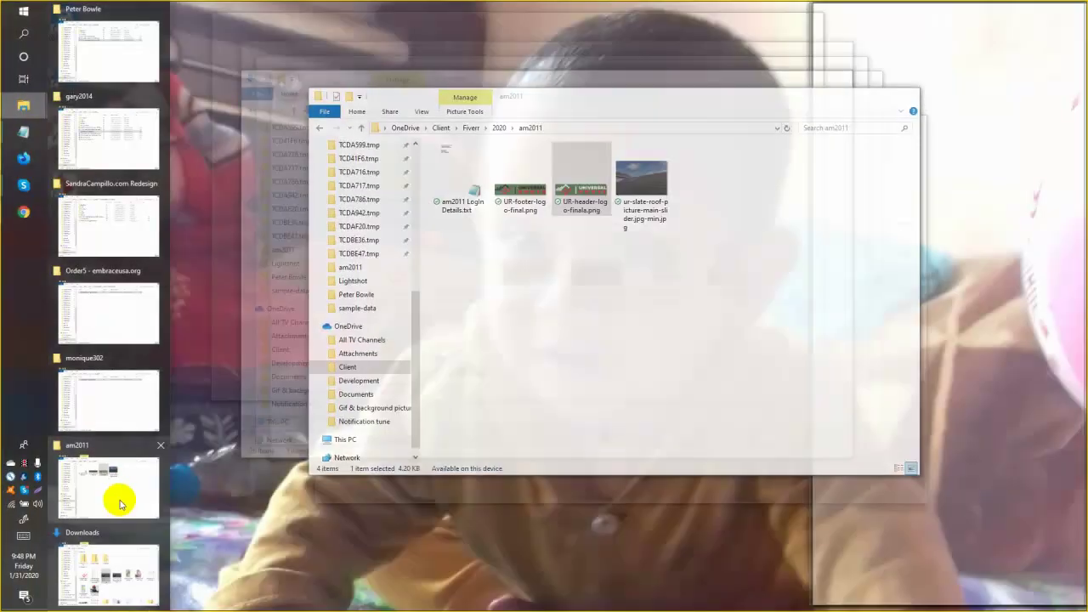
{"action": "left_click", "coordinate": [116, 498]}
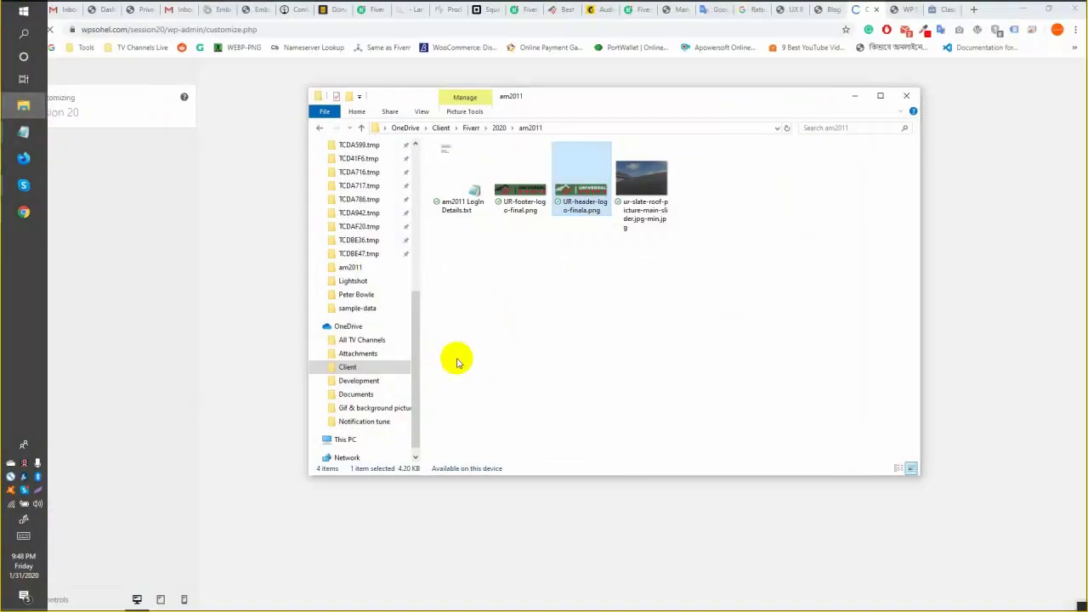
{"action": "left_click", "coordinate": [519, 204]}
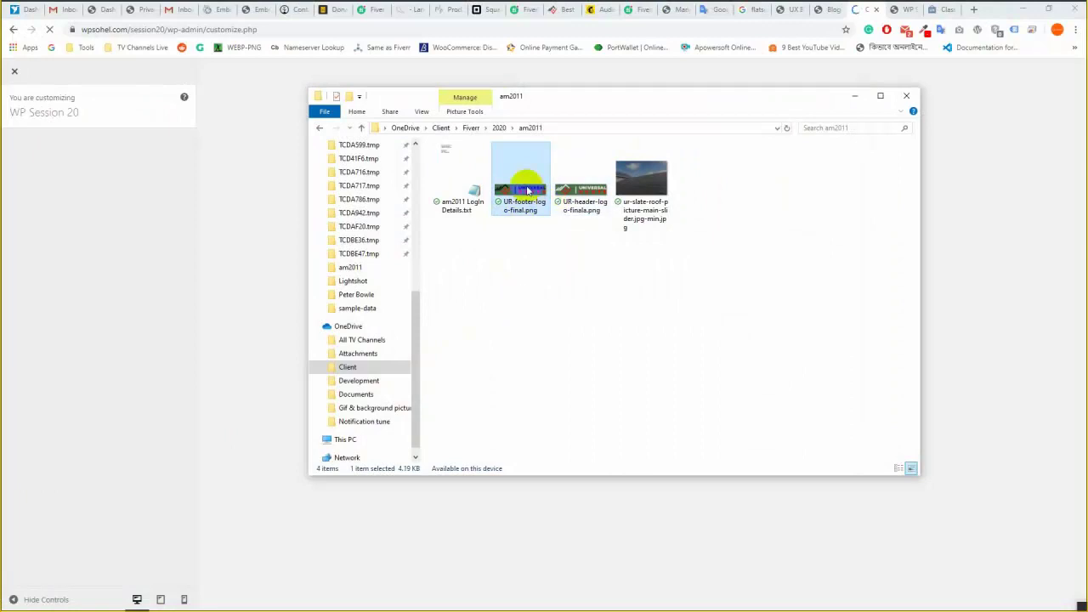
{"action": "left_click", "coordinate": [260, 158]}
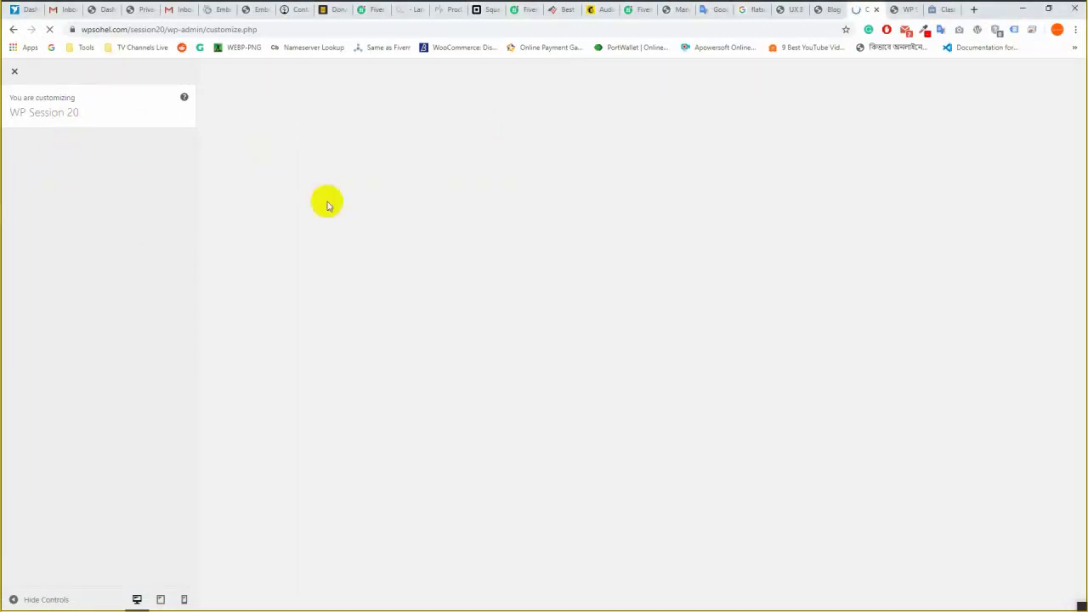
Open the Header Main settings in the customizer, set the header height to 91 and publish.
{"action": "mouse_move", "coordinate": [1, 304]}
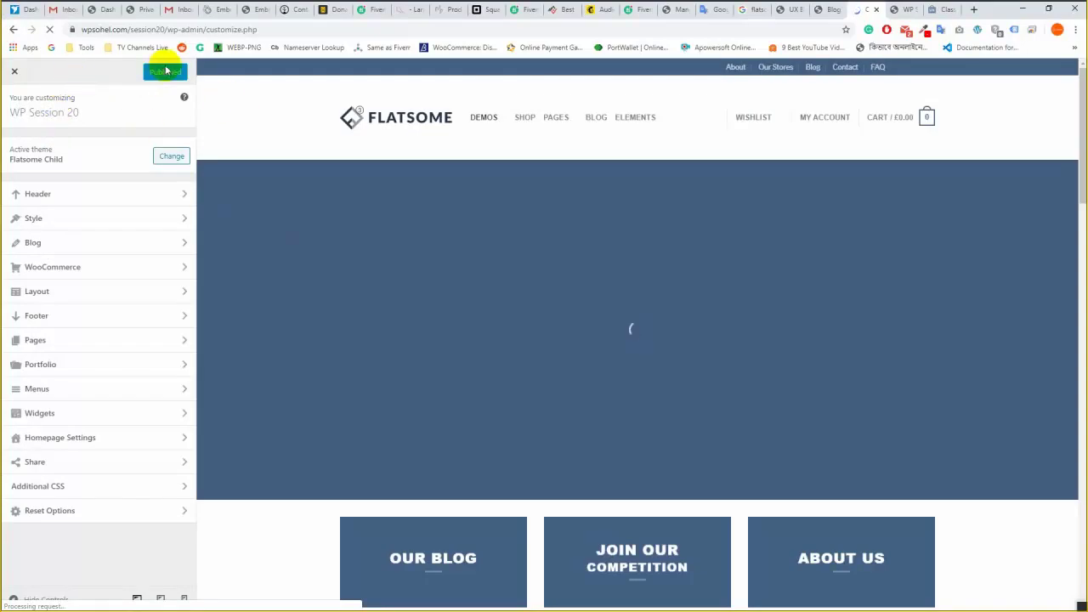
{"action": "left_click", "coordinate": [87, 77]}
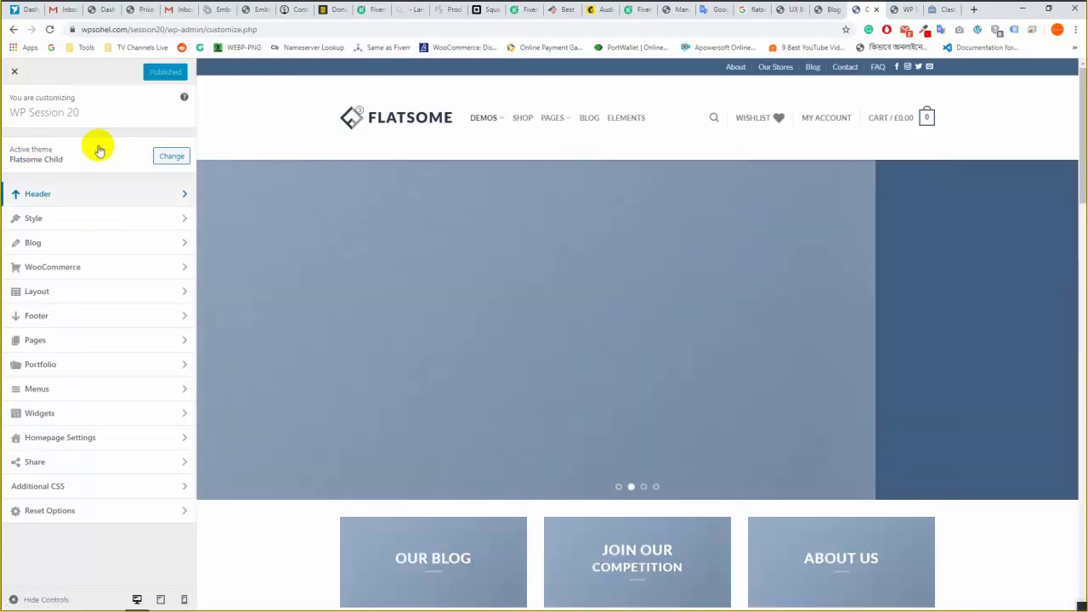
{"action": "left_click", "coordinate": [97, 194]}
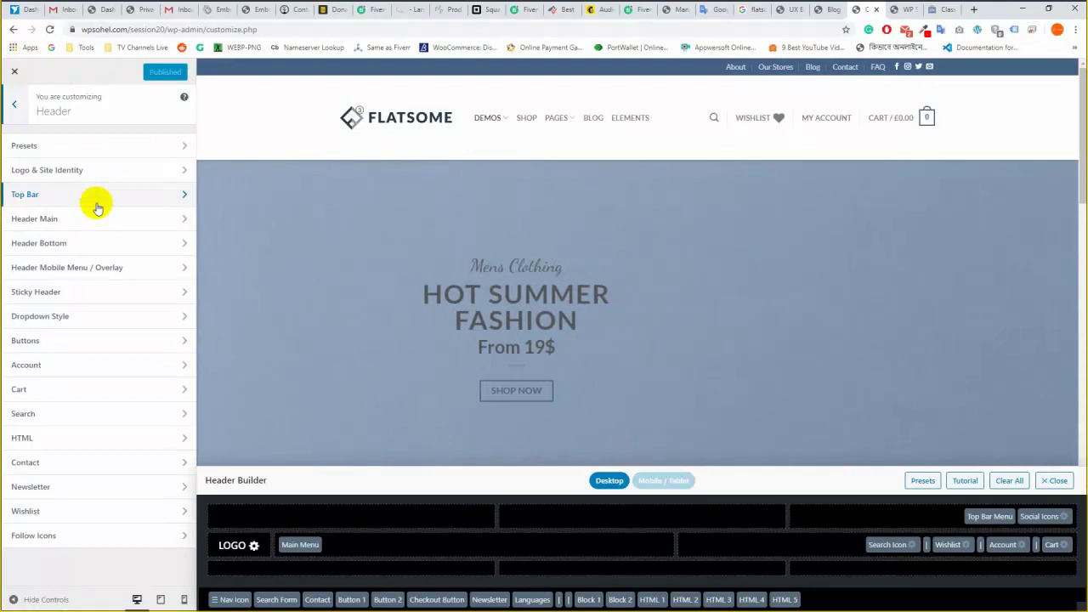
{"action": "left_click", "coordinate": [93, 221]}
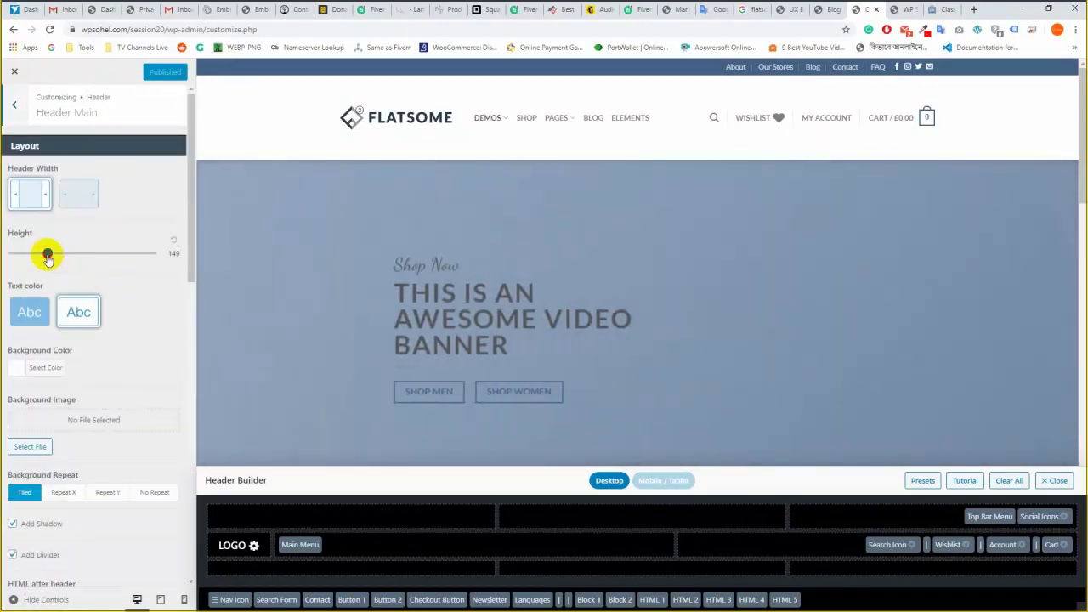
{"action": "left_click", "coordinate": [48, 255]}
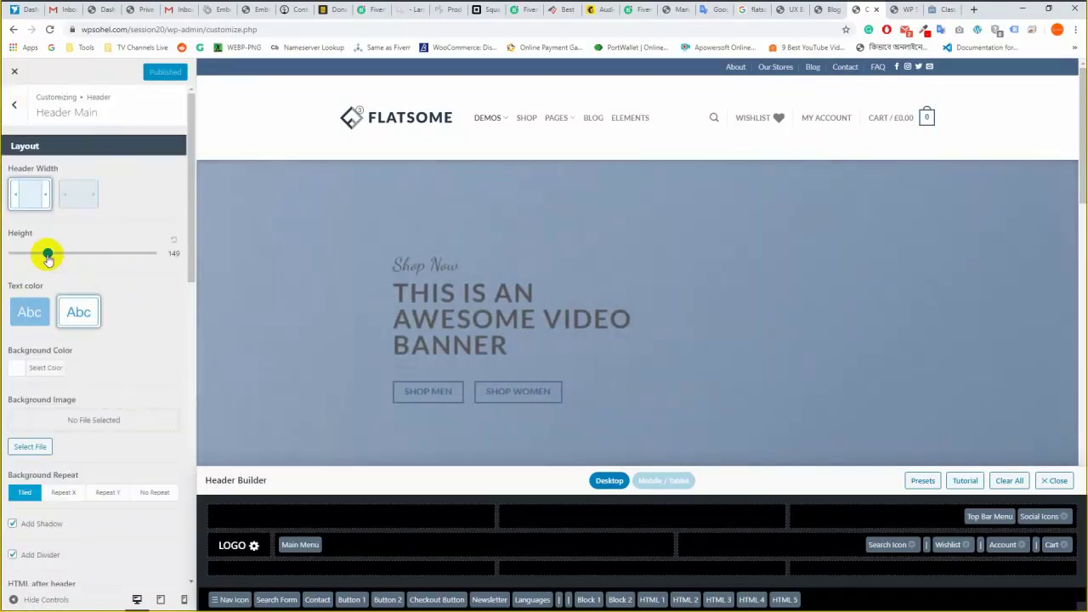
{"action": "left_click_drag", "start_coordinate": [49, 259], "coordinate": [48, 259]}
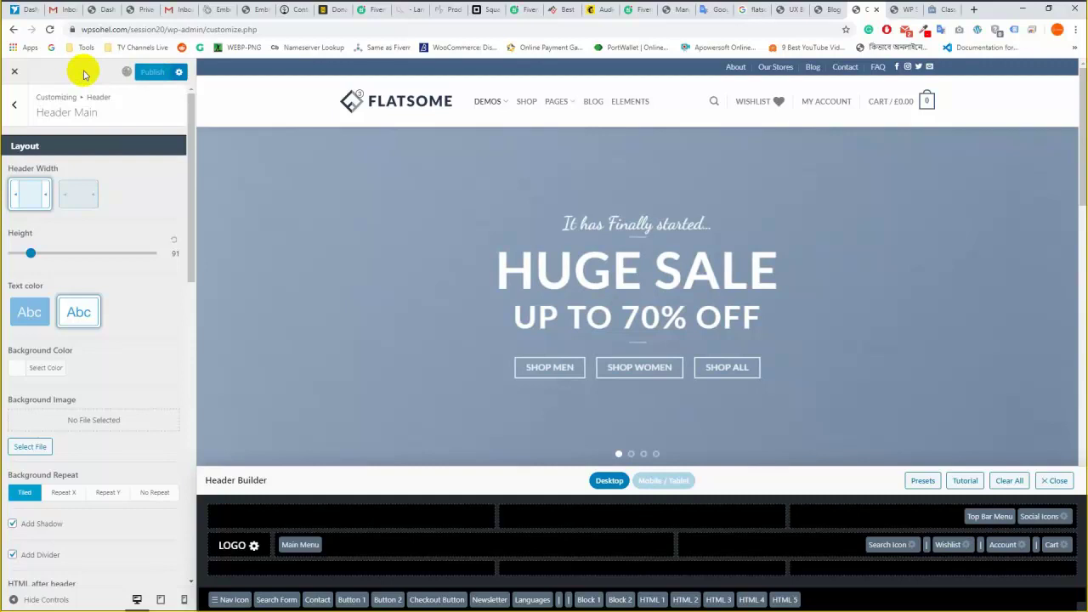
Switch the Header Main navigation style to the solid filled option and set the Nav Height to 71.
{"action": "scroll", "coordinate": [85, 236], "scroll_direction": "down", "scroll_amount": 5}
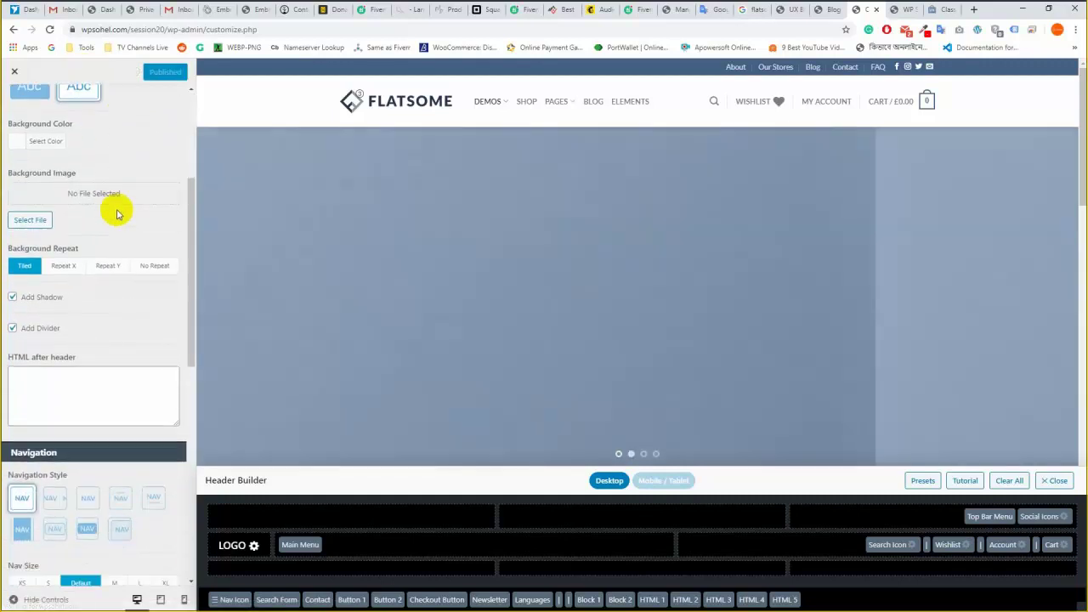
{"action": "scroll", "coordinate": [117, 214], "scroll_direction": "down", "scroll_amount": 2}
{"action": "scroll", "coordinate": [118, 214], "scroll_direction": "up", "scroll_amount": 4}
{"action": "scroll", "coordinate": [117, 214], "scroll_direction": "down", "scroll_amount": 4}
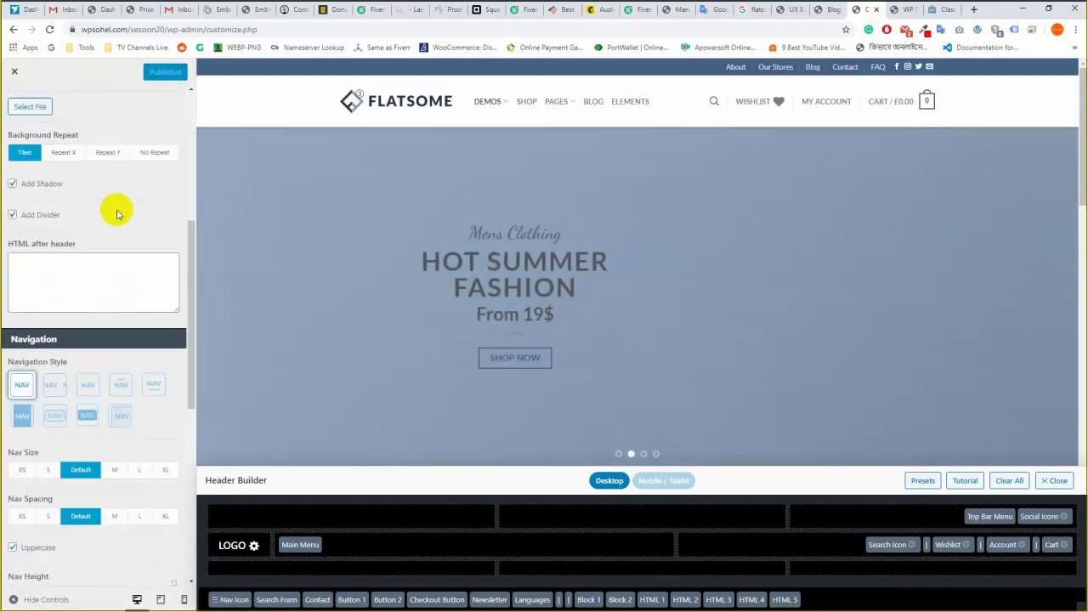
{"action": "scroll", "coordinate": [118, 214], "scroll_direction": "down", "scroll_amount": 5}
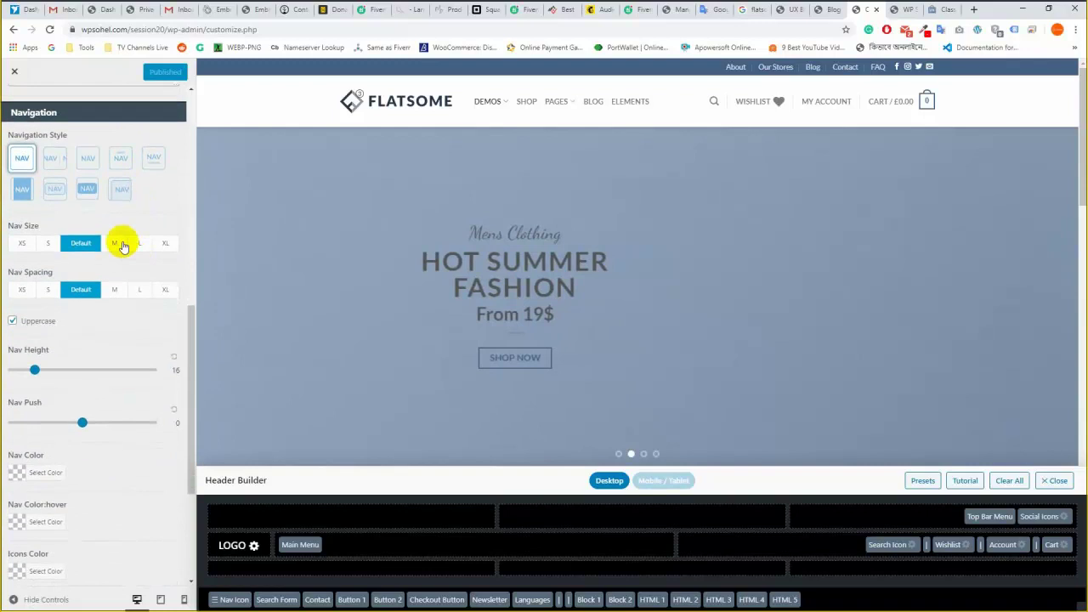
{"action": "scroll", "coordinate": [113, 182], "scroll_direction": "up", "scroll_amount": 2}
{"action": "scroll", "coordinate": [120, 194], "scroll_direction": "down", "scroll_amount": 1}
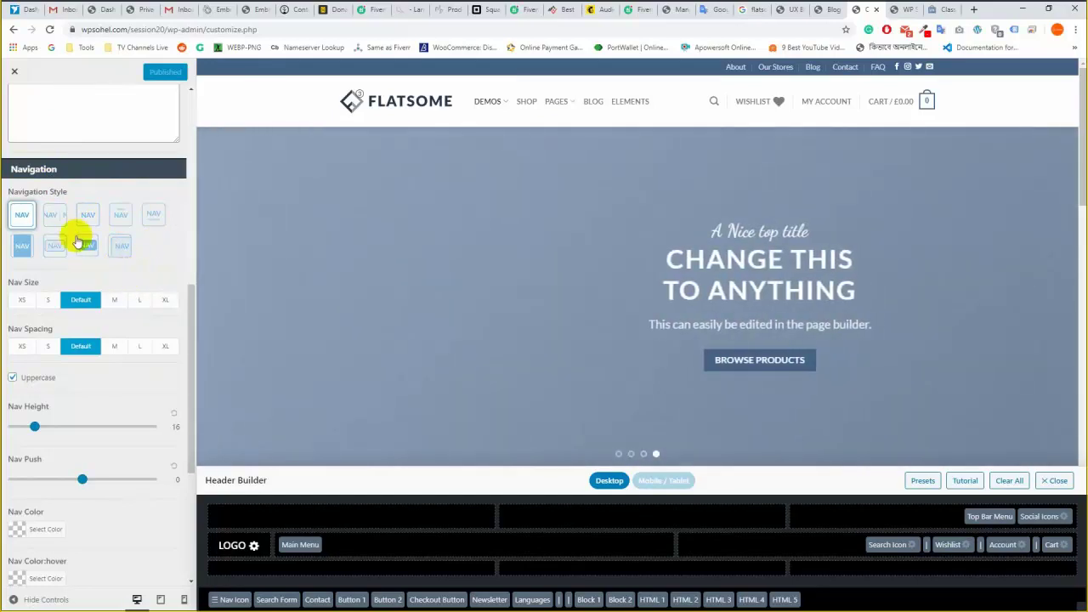
{"action": "left_click", "coordinate": [53, 217]}
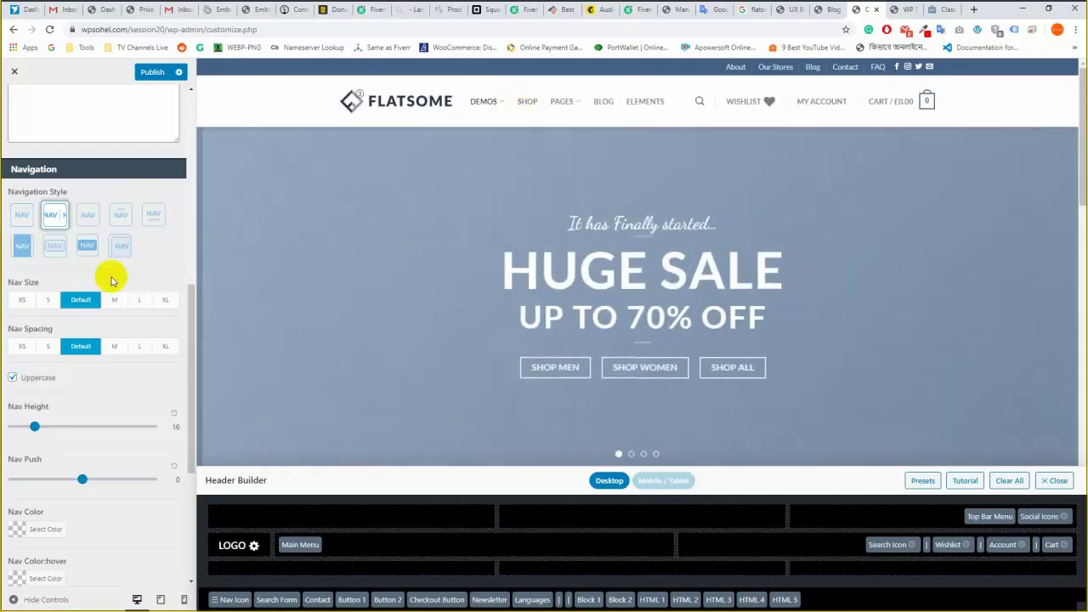
{"action": "left_click", "coordinate": [23, 245]}
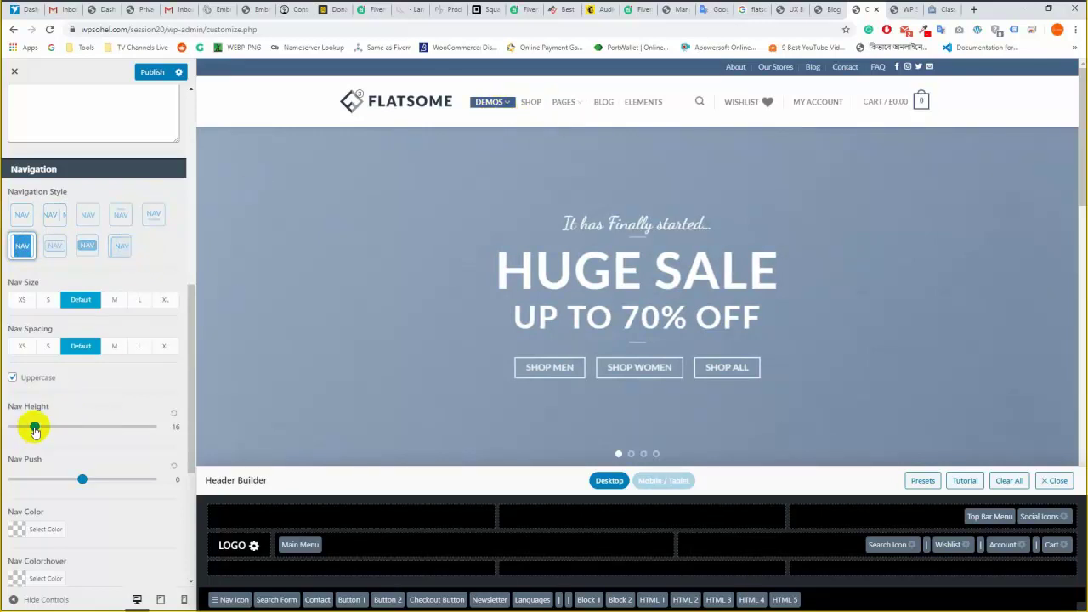
{"action": "left_click_drag", "start_coordinate": [45, 428], "coordinate": [103, 427]}
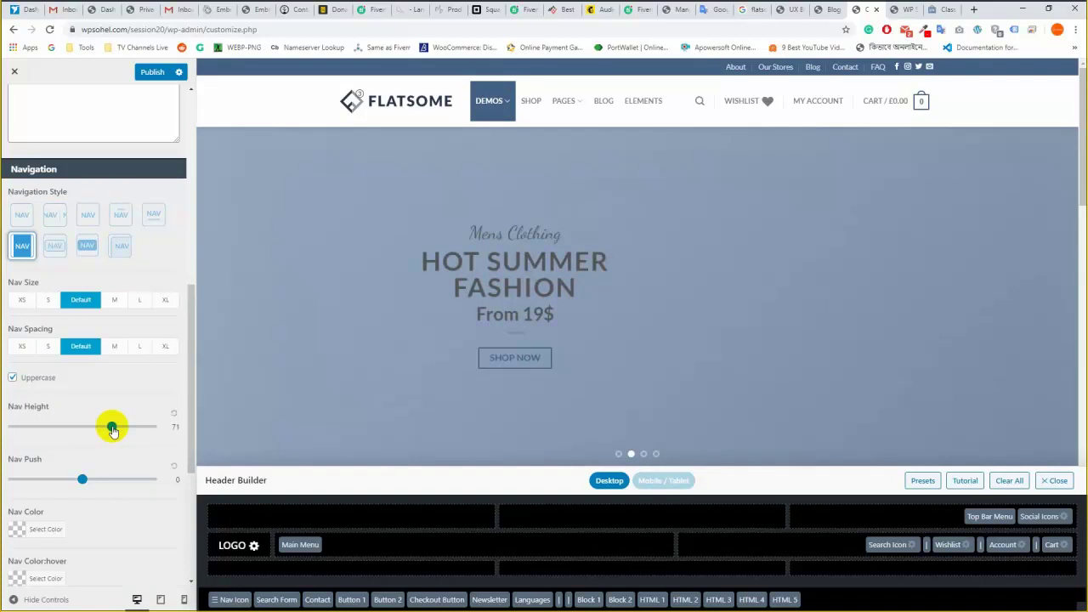
Reduce the Header Main height to 71 and publish the header changes.
{"action": "scroll", "coordinate": [82, 333], "scroll_direction": "up", "scroll_amount": 8}
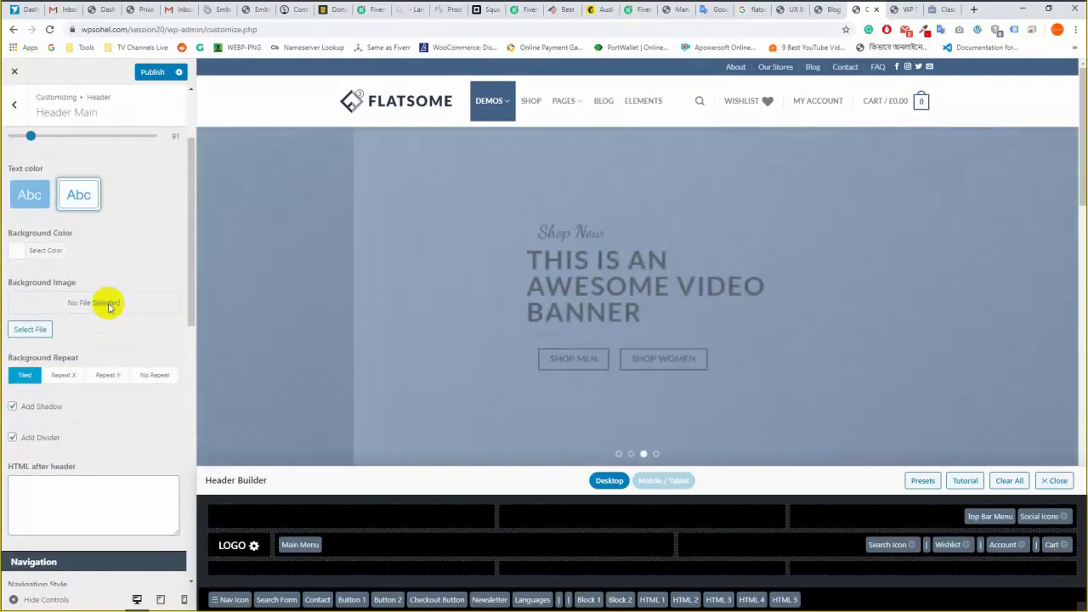
{"action": "scroll", "coordinate": [60, 233], "scroll_direction": "up", "scroll_amount": 1}
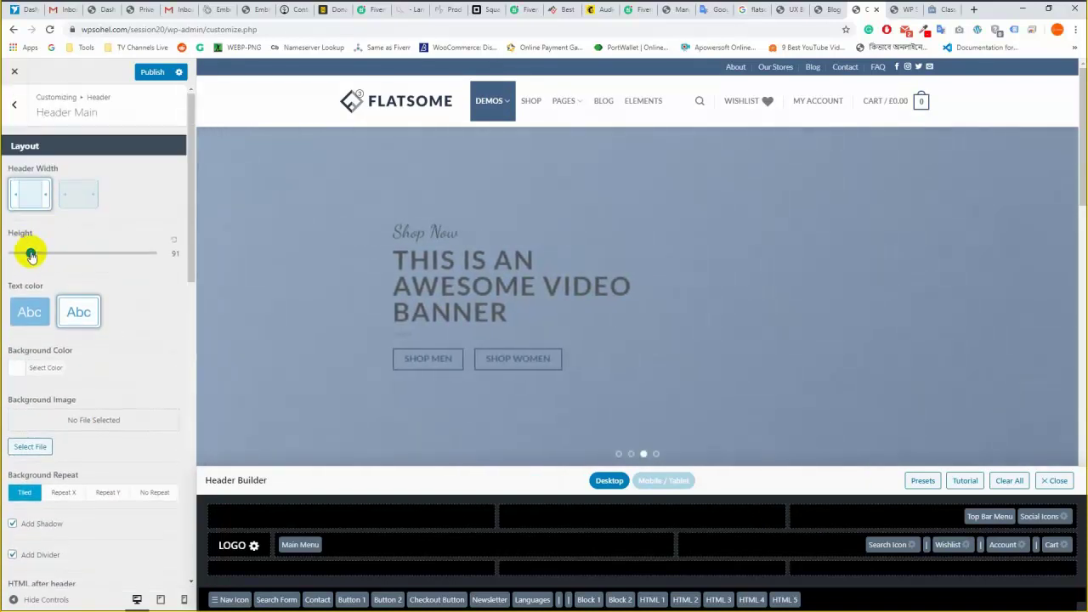
{"action": "mouse_move", "coordinate": [31, 255]}
{"action": "left_mouse_down"}
{"action": "mouse_move", "coordinate": [19, 250]}
{"action": "mouse_move", "coordinate": [31, 255]}
{"action": "left_mouse_up"}
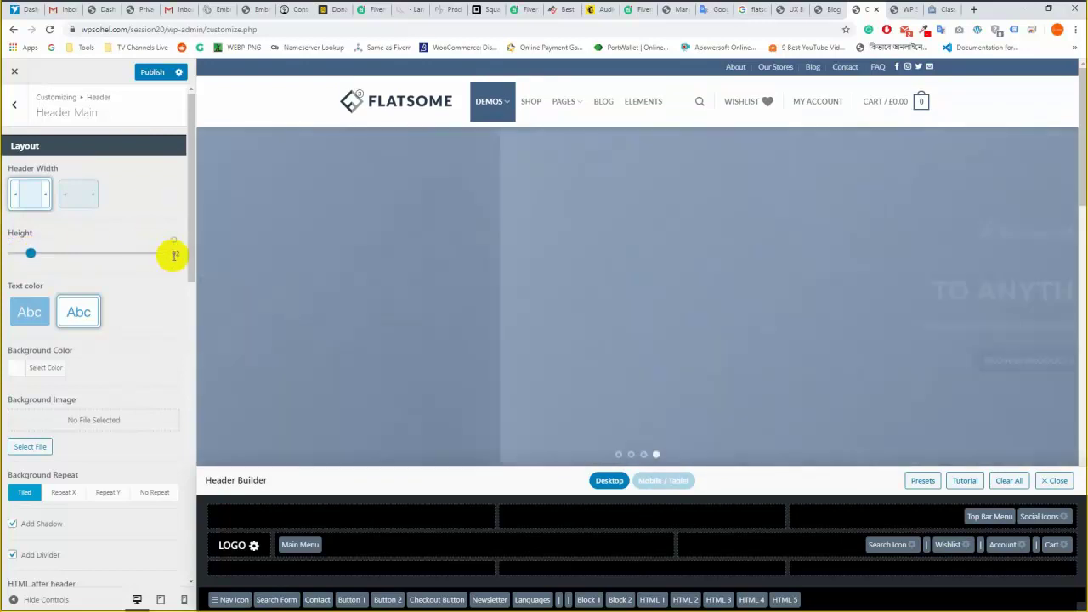
{"action": "left_click_drag", "start_coordinate": [31, 255], "coordinate": [27, 254]}
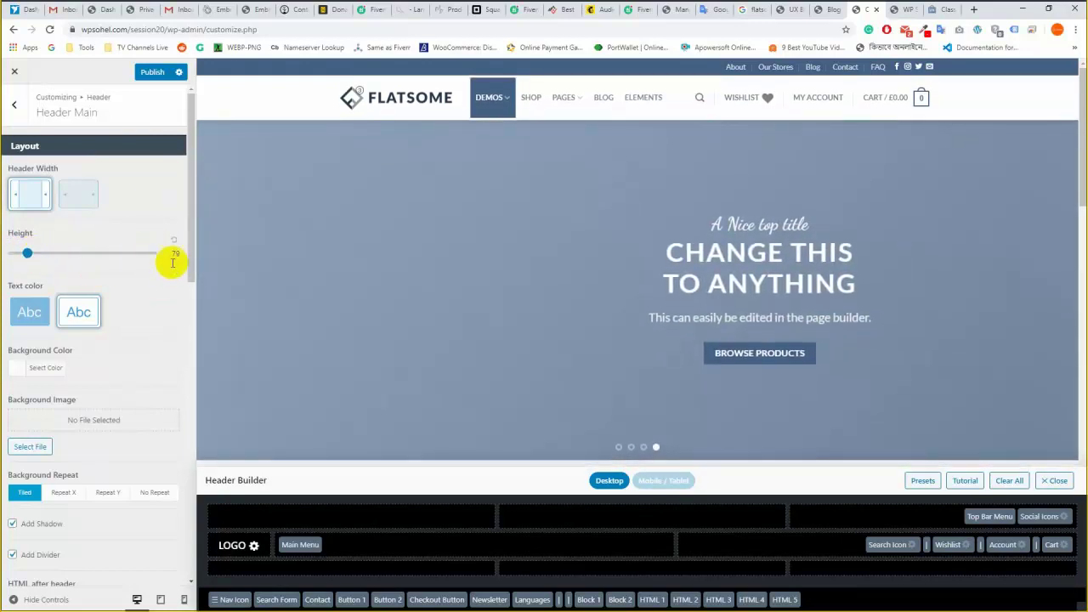
{"action": "scroll", "coordinate": [181, 254], "scroll_direction": "down", "scroll_amount": 8}
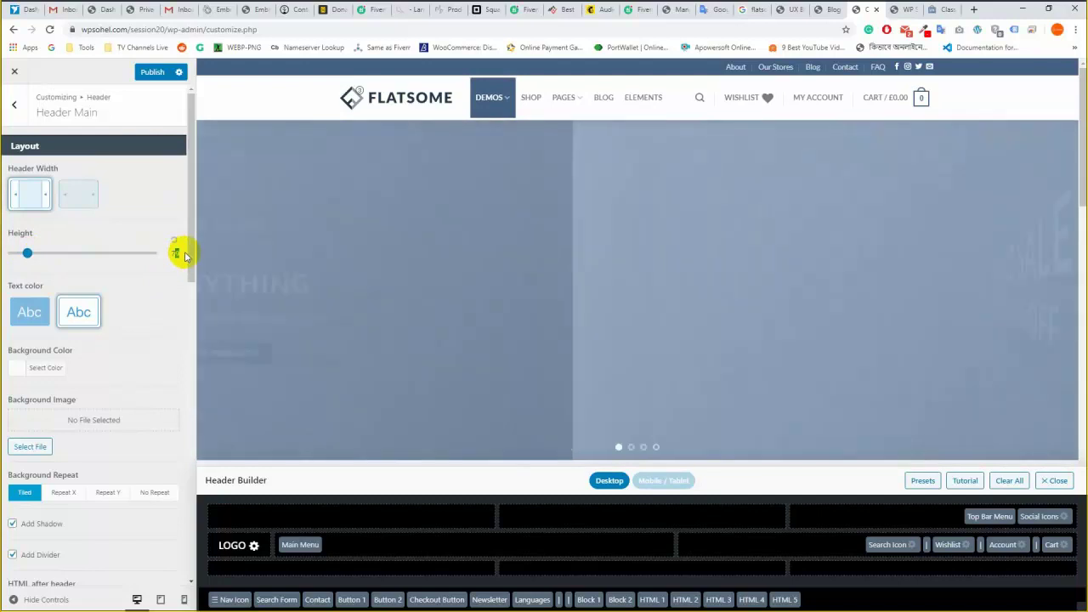
{"action": "left_click", "coordinate": [161, 74]}
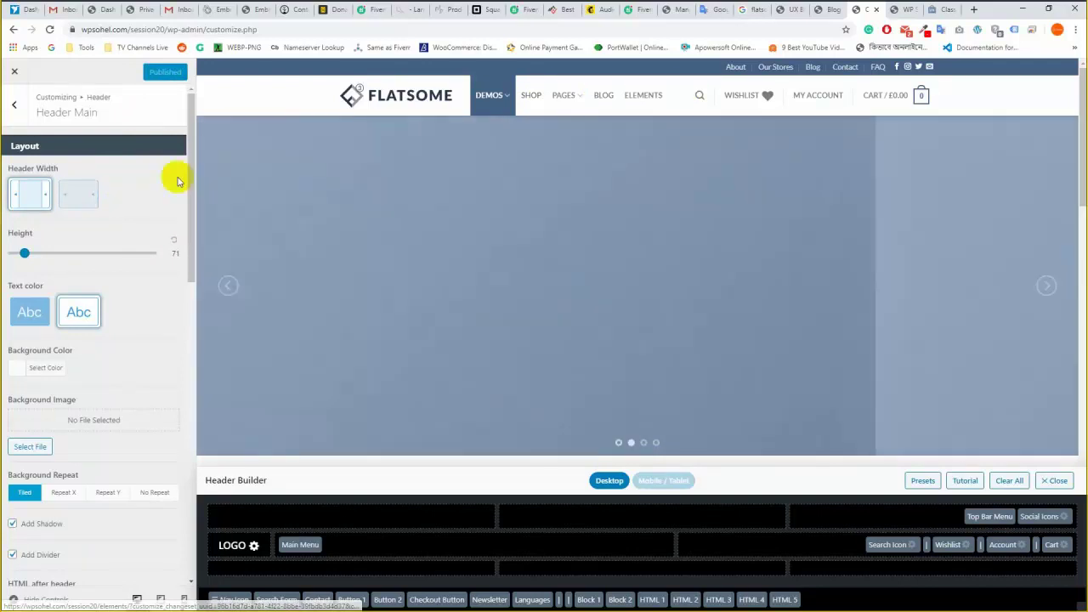
Try the XL navigation size in Header Main, return it to Default and publish.
{"action": "scroll", "coordinate": [125, 259], "scroll_direction": "down", "scroll_amount": 2}
{"action": "scroll", "coordinate": [123, 255], "scroll_direction": "down", "scroll_amount": 6}
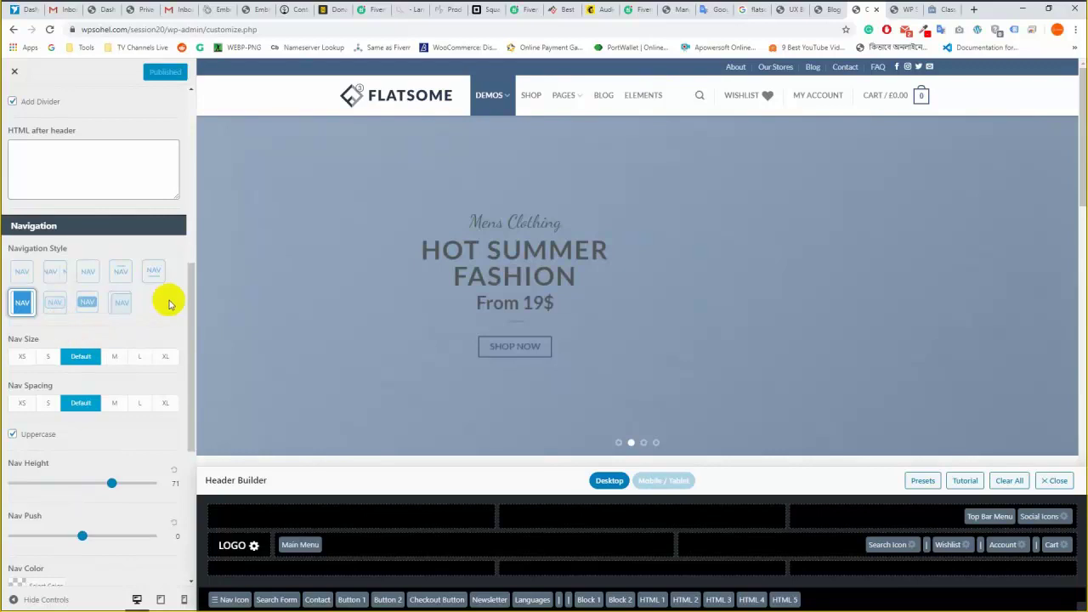
{"action": "scroll", "coordinate": [162, 298], "scroll_direction": "down", "scroll_amount": 2}
{"action": "scroll", "coordinate": [109, 243], "scroll_direction": "up", "scroll_amount": 1}
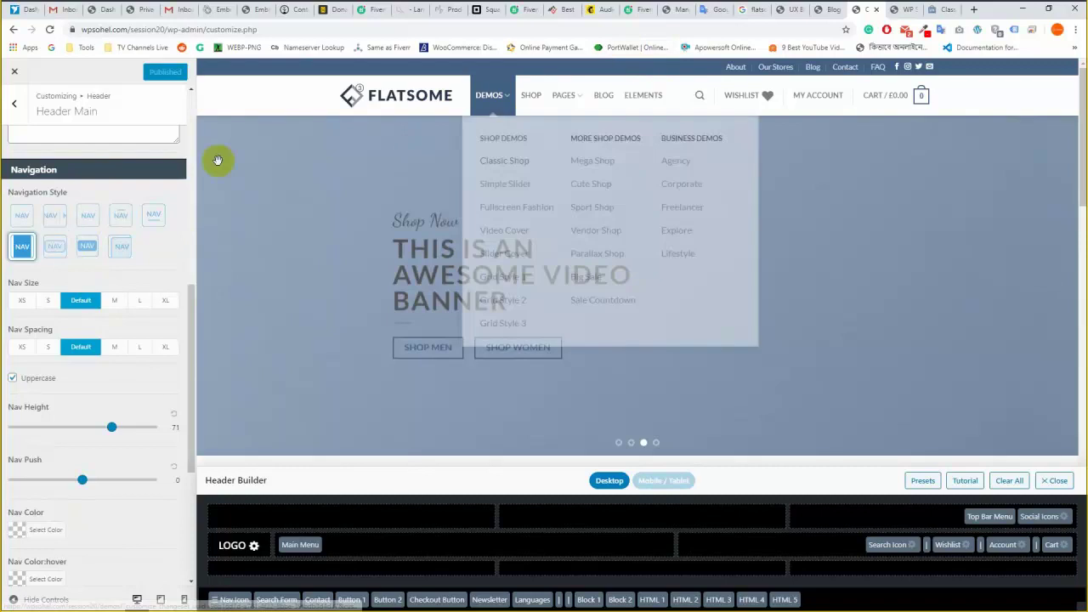
{"action": "scroll", "coordinate": [109, 300], "scroll_direction": "down", "scroll_amount": 1}
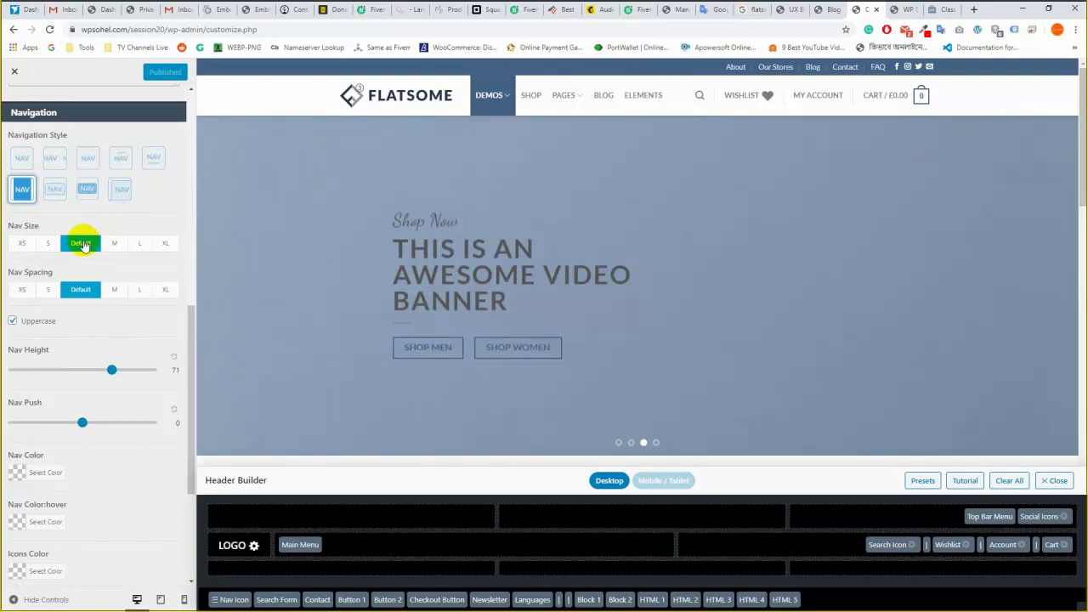
{"action": "left_click", "coordinate": [165, 246]}
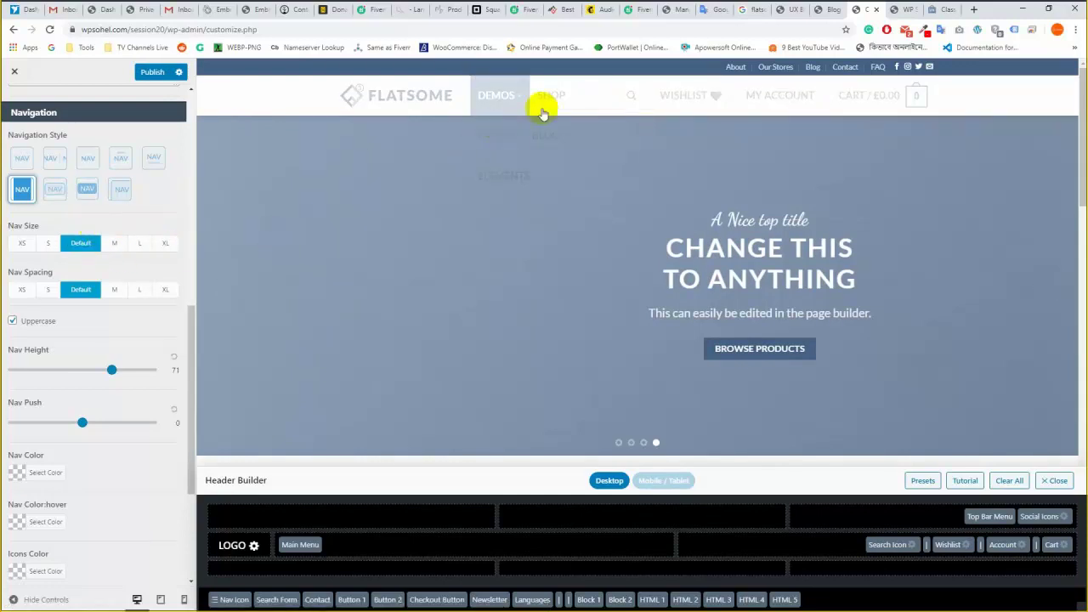
{"action": "left_click", "coordinate": [151, 74]}
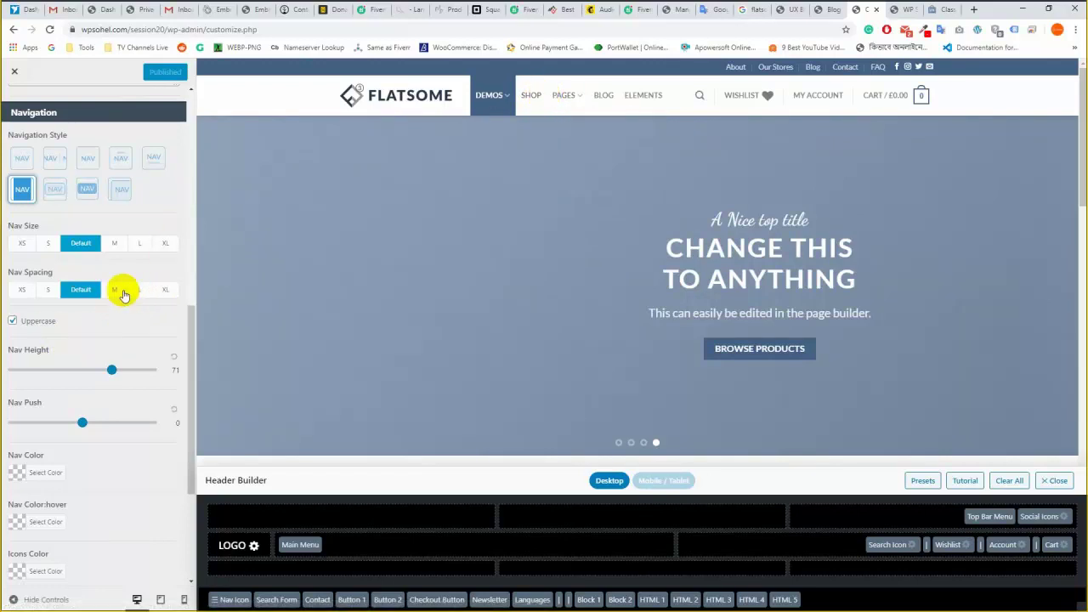
Set the navigation spacing of the main header to M and publish.
{"action": "left_click", "coordinate": [113, 290]}
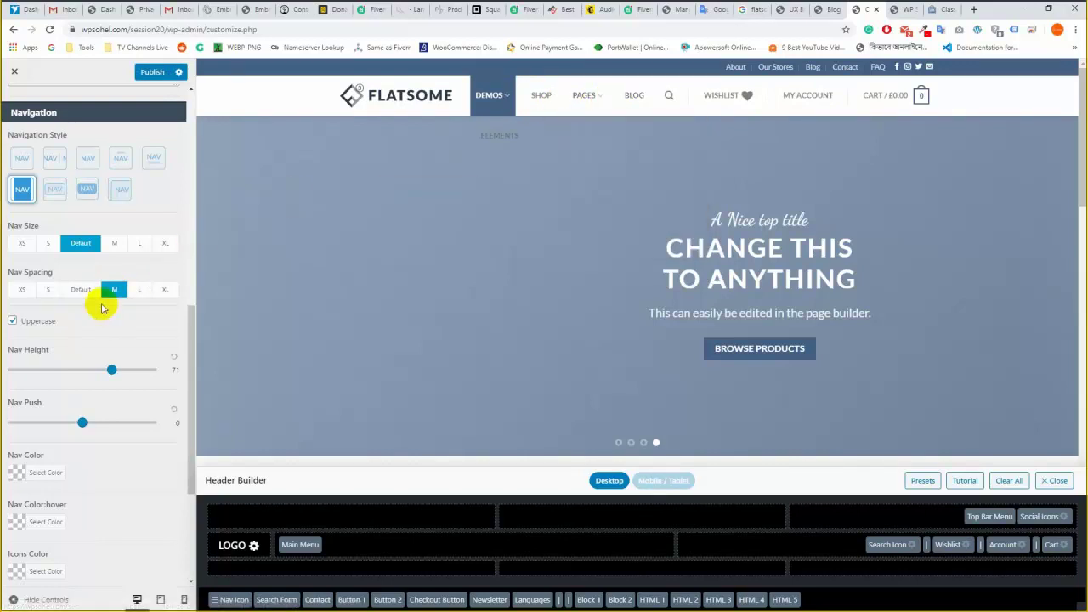
{"action": "left_click", "coordinate": [151, 73]}
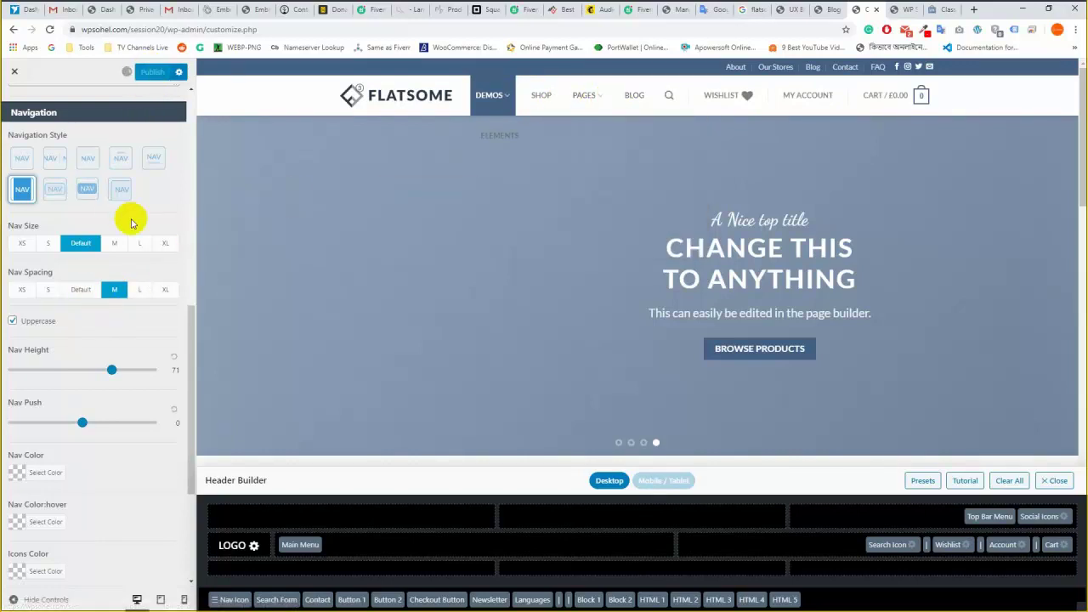
{"action": "left_click", "coordinate": [116, 293]}
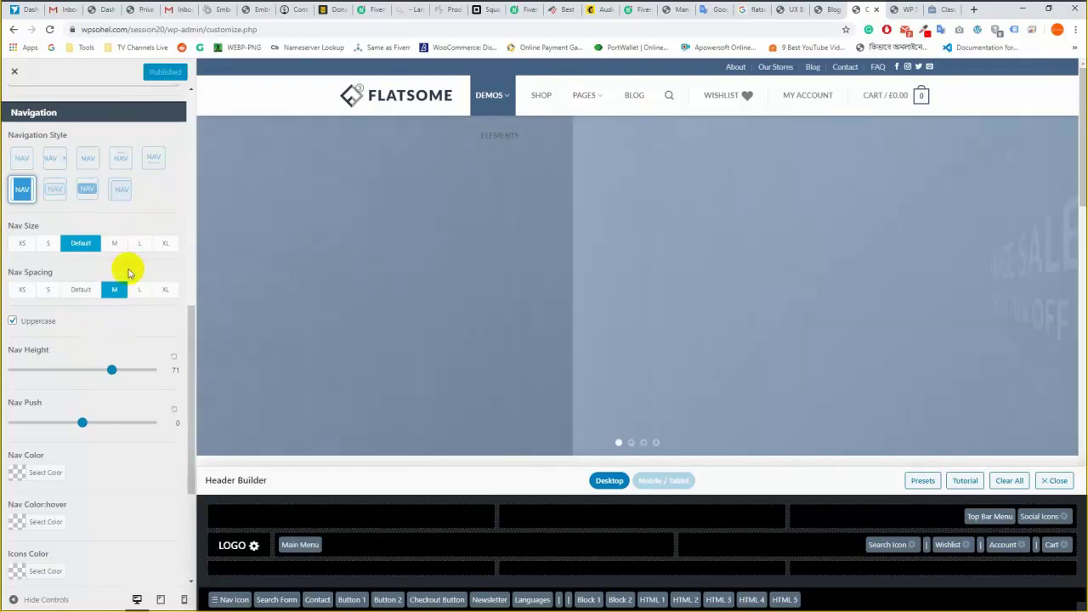
Turn off Uppercase for the main header navigation and publish the change.
{"action": "scroll", "coordinate": [127, 270], "scroll_direction": "down", "scroll_amount": 1}
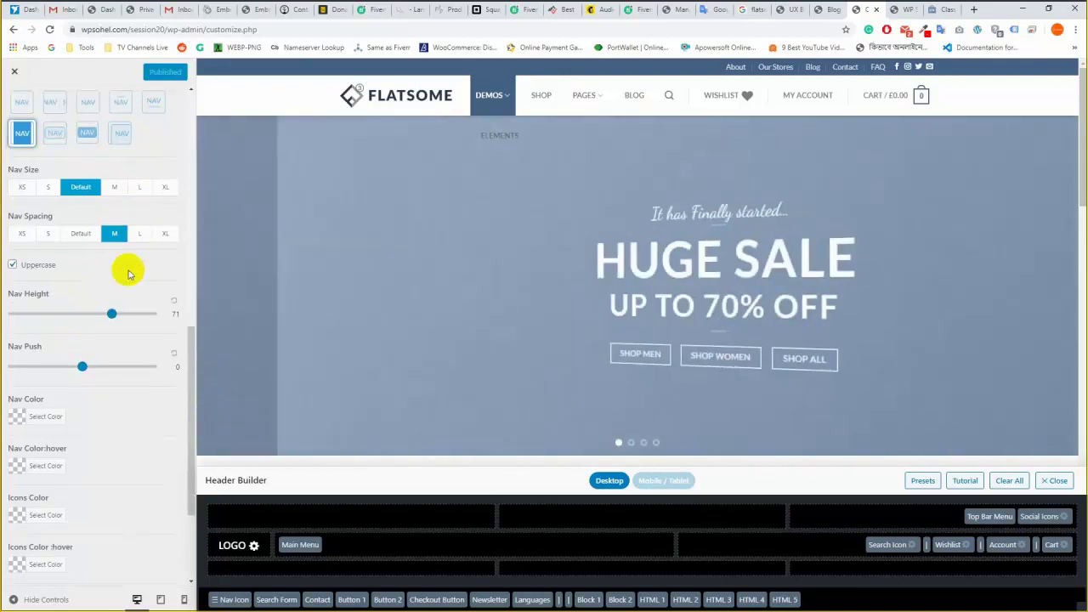
{"action": "left_click", "coordinate": [12, 265]}
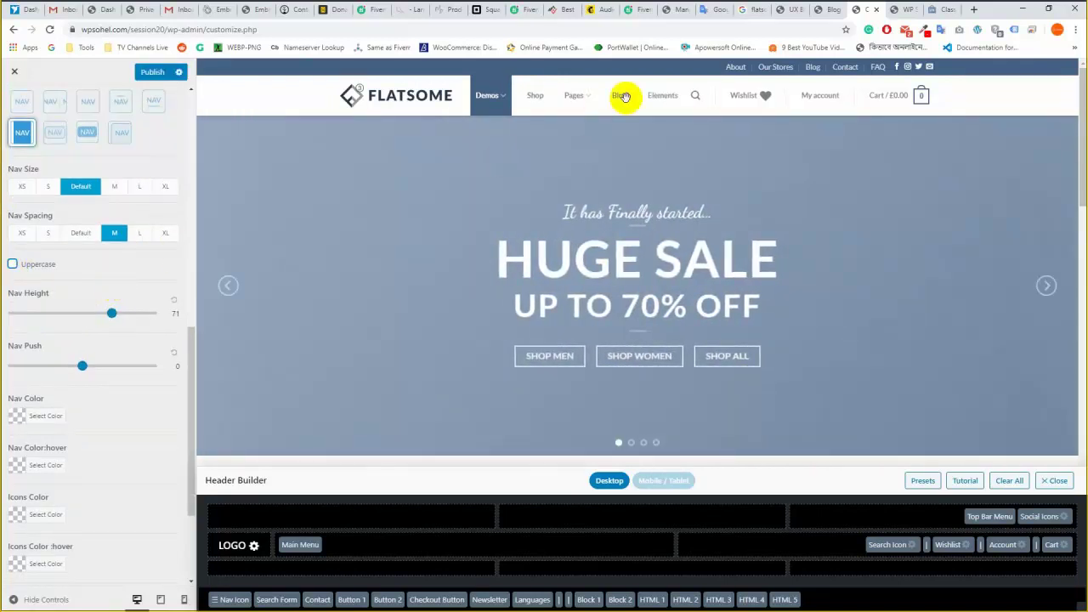
{"action": "left_click", "coordinate": [153, 82]}
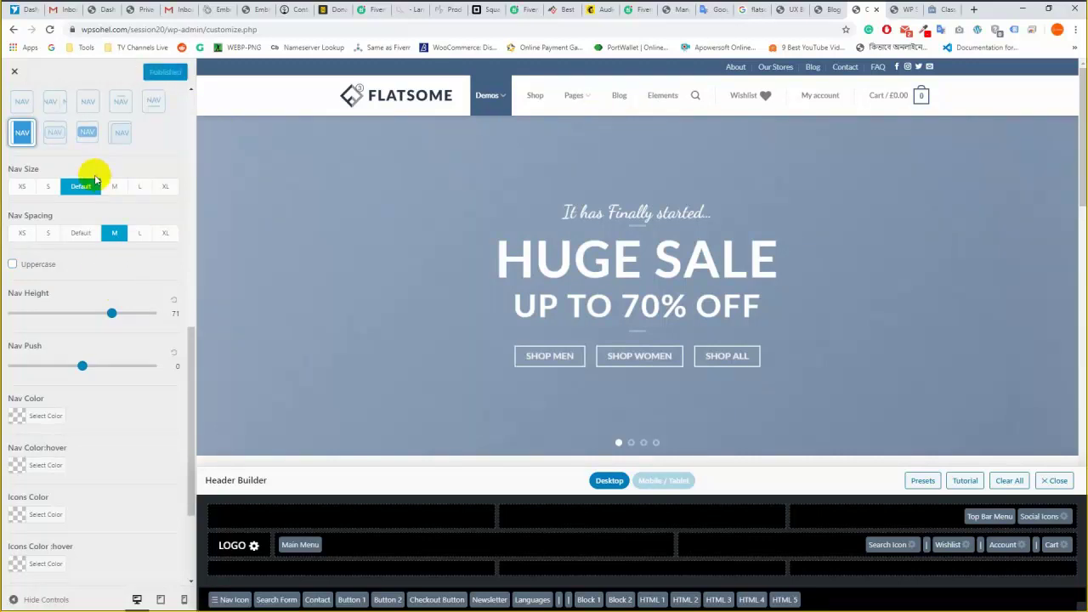
Try M for the navigation size, settle on L, and set the navigation spacing back to Default.
{"action": "left_click", "coordinate": [110, 188]}
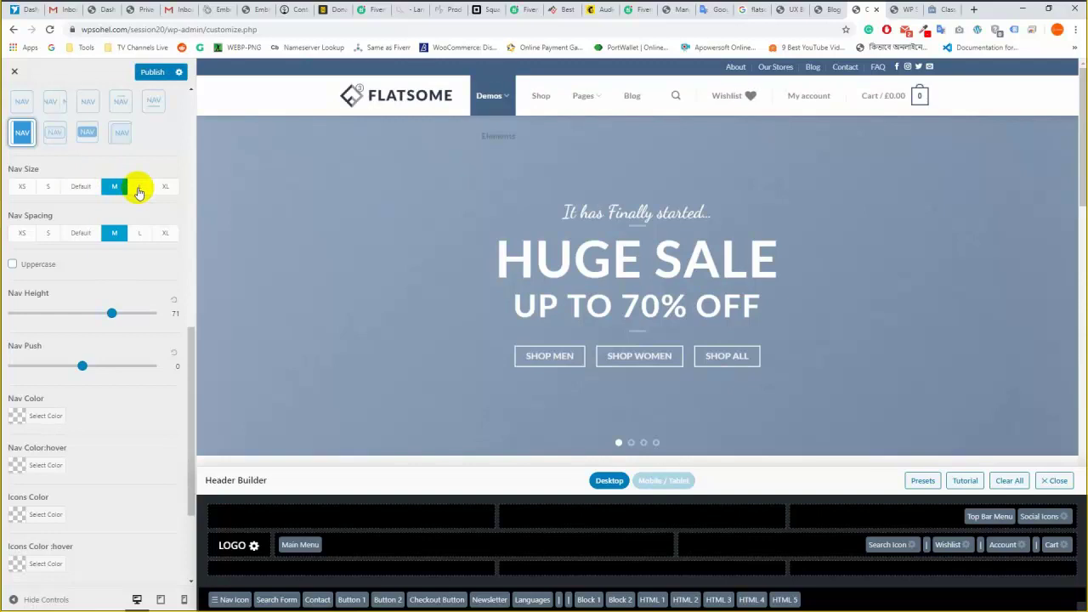
{"action": "left_click", "coordinate": [138, 189]}
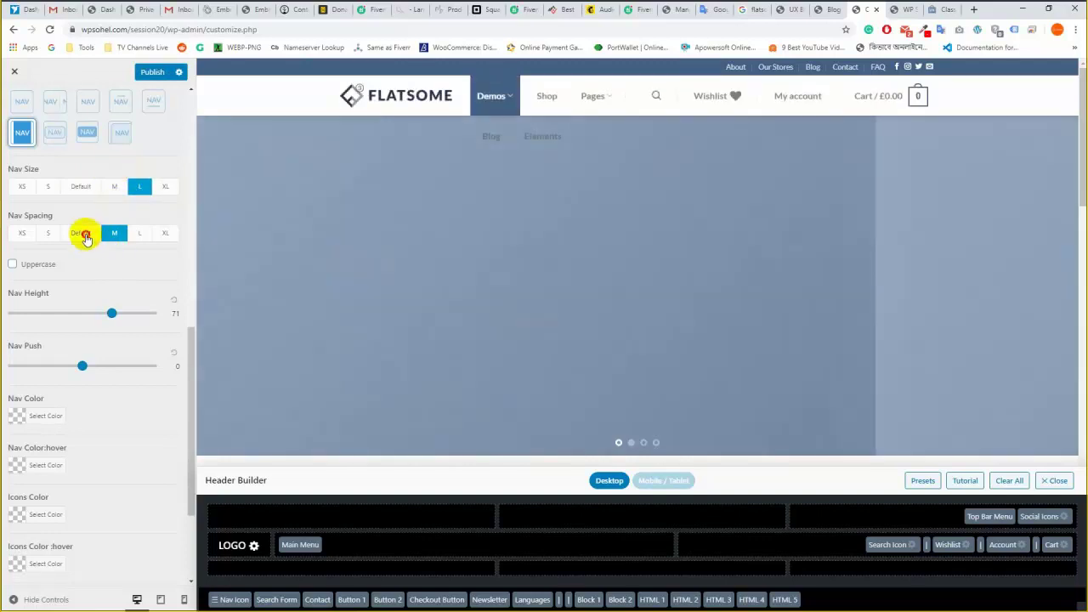
{"action": "left_click", "coordinate": [83, 233]}
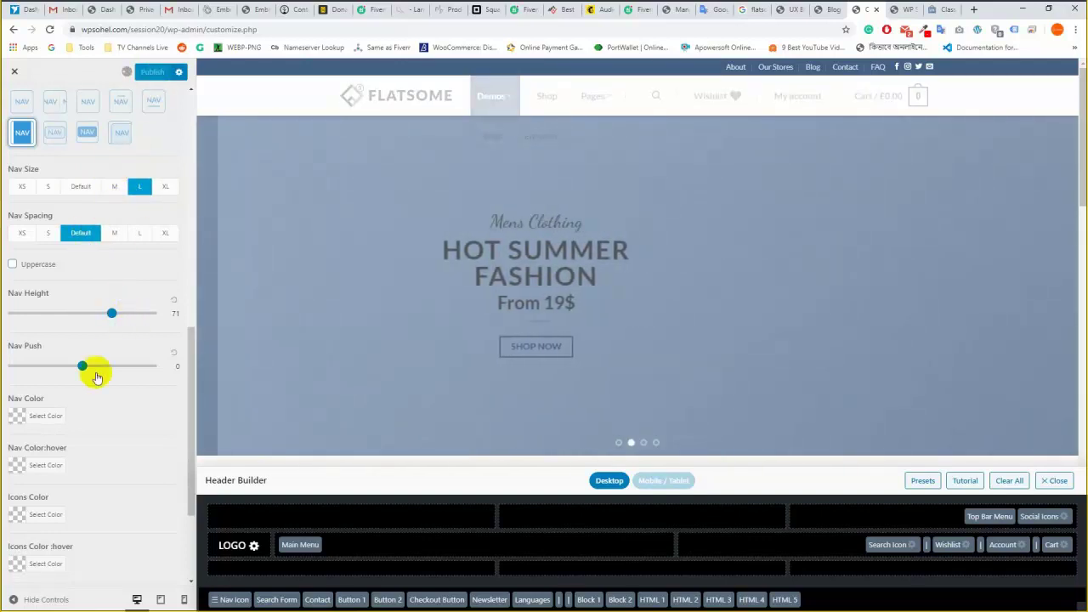
{"action": "scroll", "coordinate": [106, 287], "scroll_direction": "down", "scroll_amount": 1}
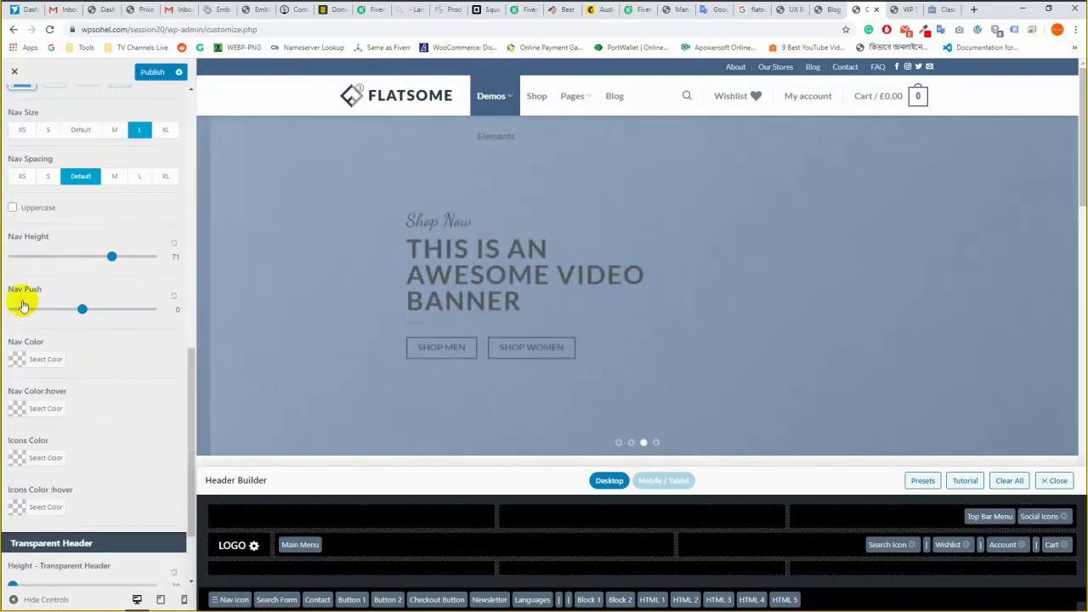
{"action": "scroll", "coordinate": [142, 408], "scroll_direction": "down", "scroll_amount": 2}
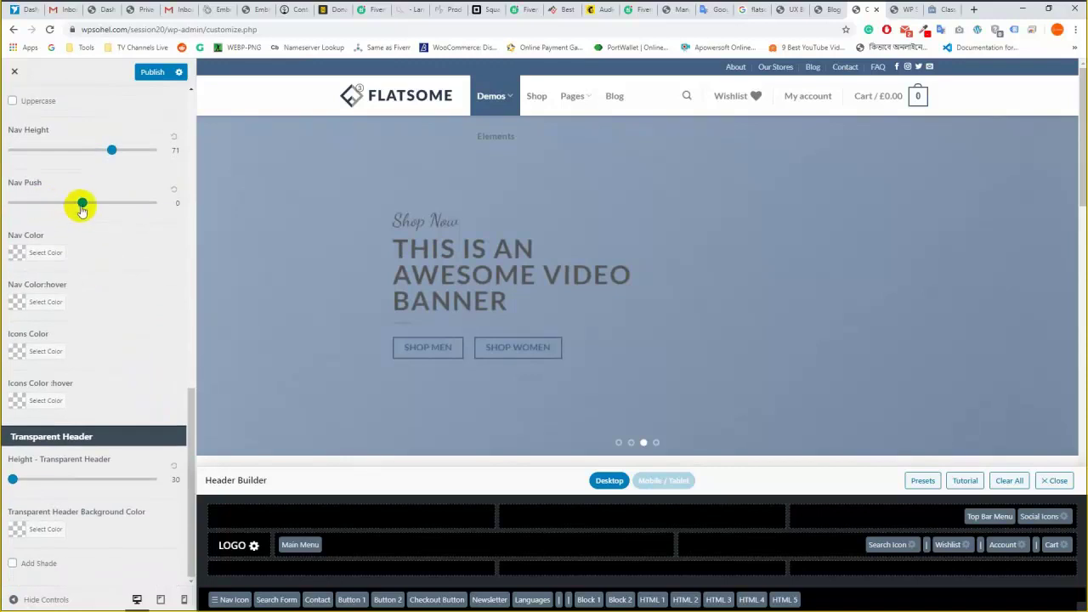
Try shifting the main header's navigation push to -1 and return it to 0.
{"action": "mouse_move", "coordinate": [82, 202]}
{"action": "left_mouse_down"}
{"action": "mouse_move", "coordinate": [114, 201]}
{"action": "mouse_move", "coordinate": [43, 204]}
{"action": "mouse_move", "coordinate": [78, 214]}
{"action": "left_mouse_up"}
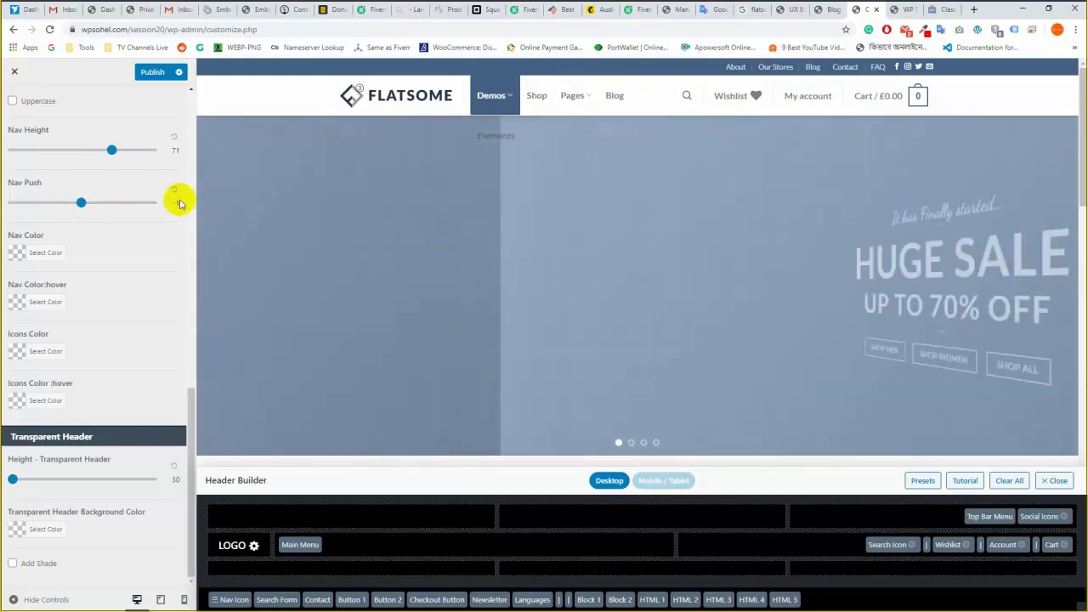
{"action": "key", "text": "Up"}
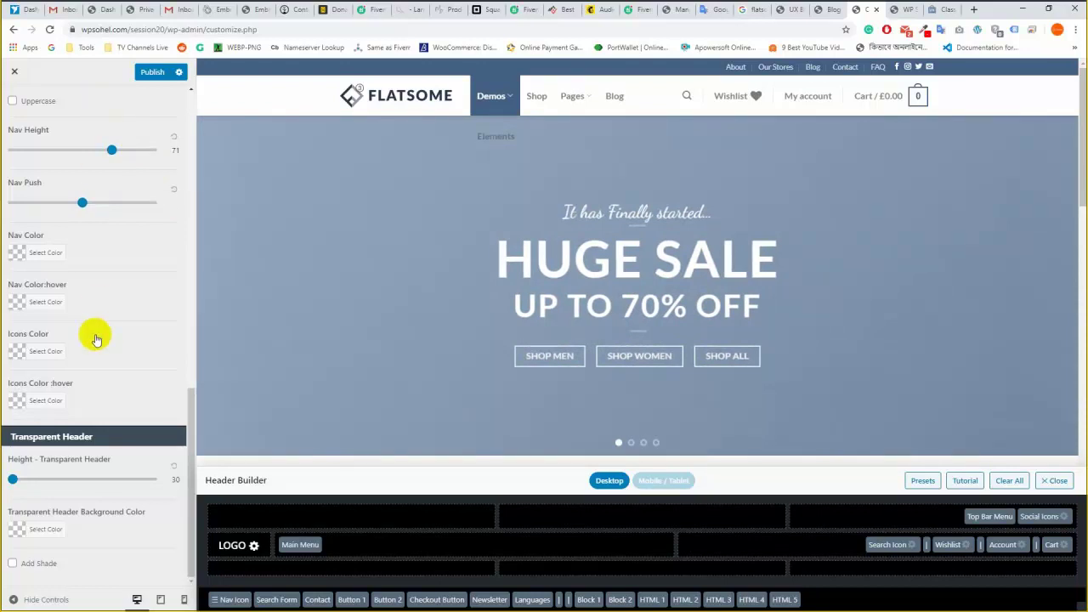
Try a light red navigation colour and a dark red navigation hover colour for the main header.
{"action": "left_click", "coordinate": [34, 258]}
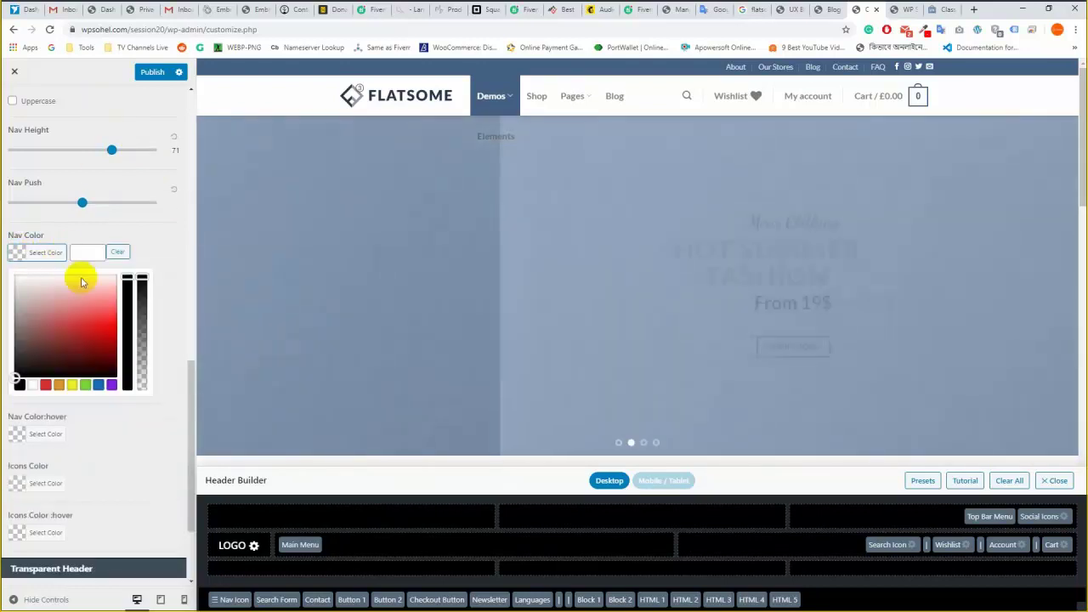
{"action": "left_click", "coordinate": [43, 302]}
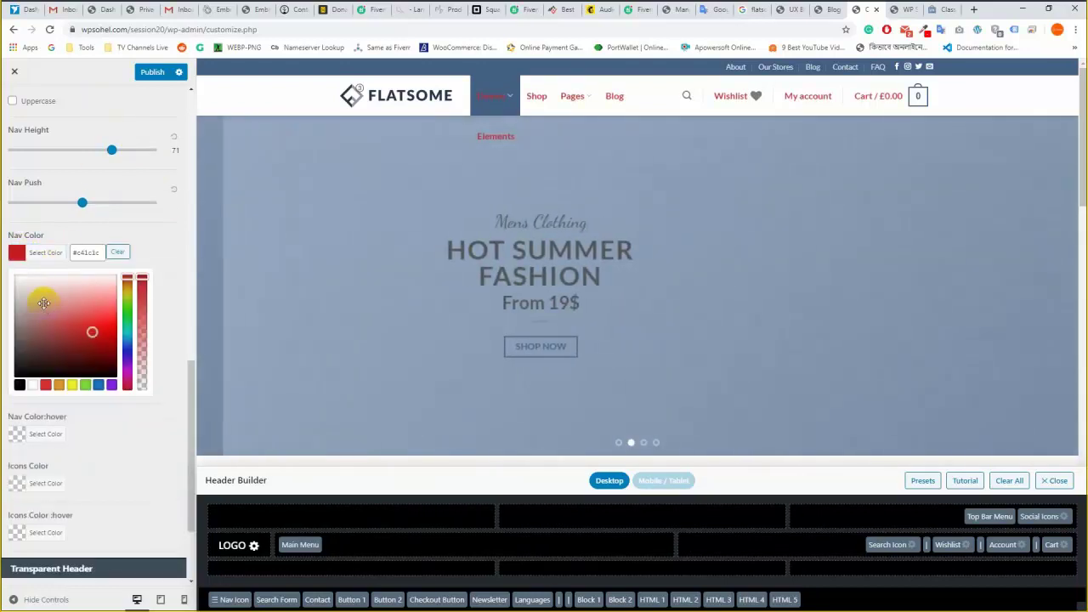
{"action": "left_click", "coordinate": [88, 298]}
{"action": "left_click", "coordinate": [144, 230]}
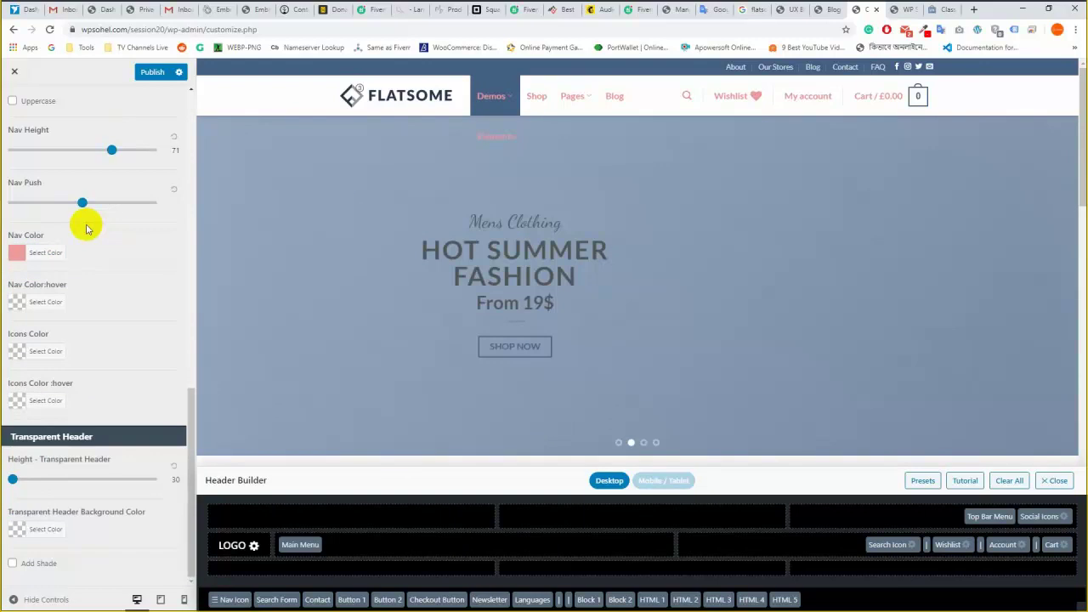
{"action": "left_click", "coordinate": [42, 301]}
{"action": "left_click", "coordinate": [103, 361]}
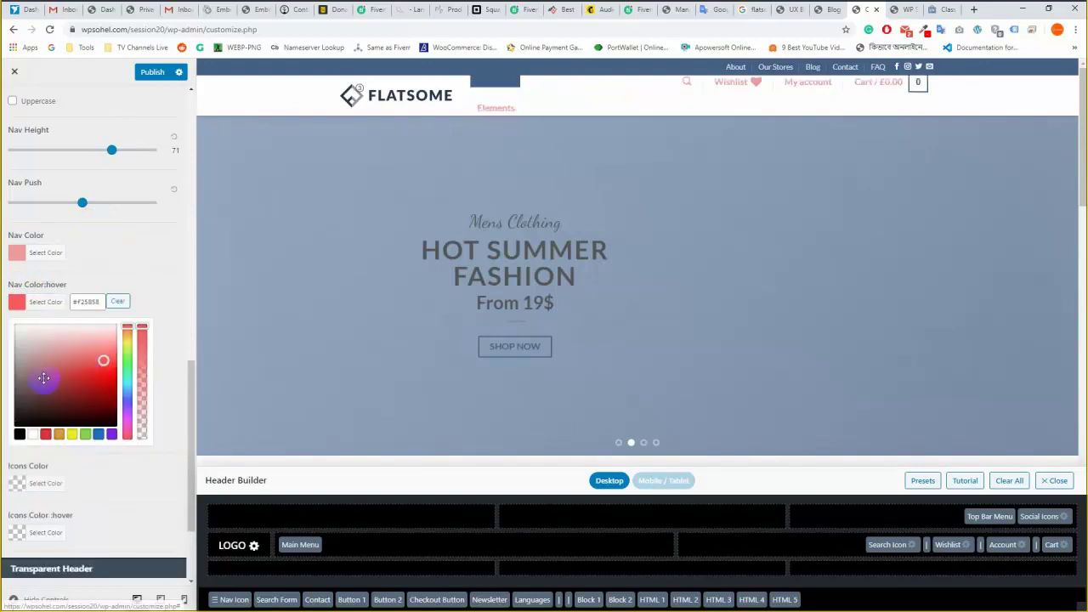
{"action": "left_click", "coordinate": [43, 377]}
Clear the navigation colour and the navigation hover colour, and publish the main header settings.
{"action": "left_click", "coordinate": [52, 253]}
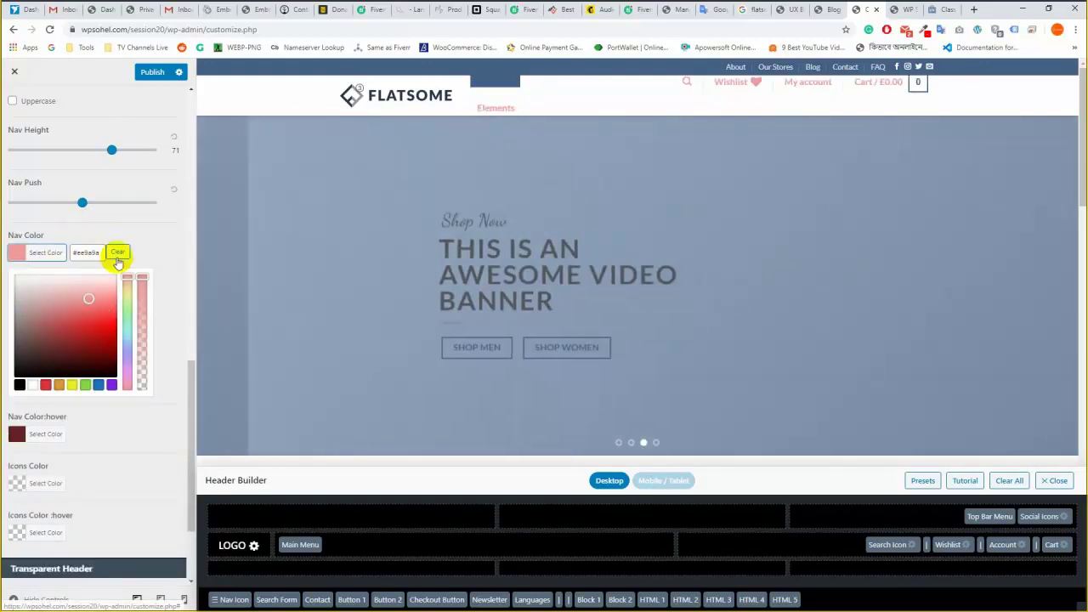
{"action": "left_click", "coordinate": [117, 254]}
{"action": "left_click", "coordinate": [83, 228]}
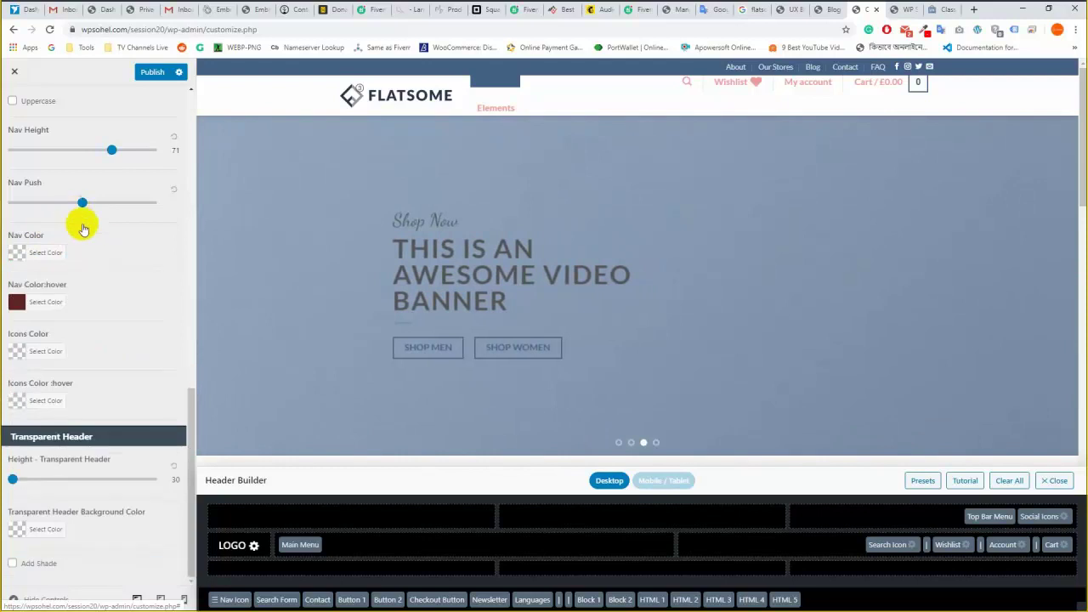
{"action": "left_click", "coordinate": [44, 302]}
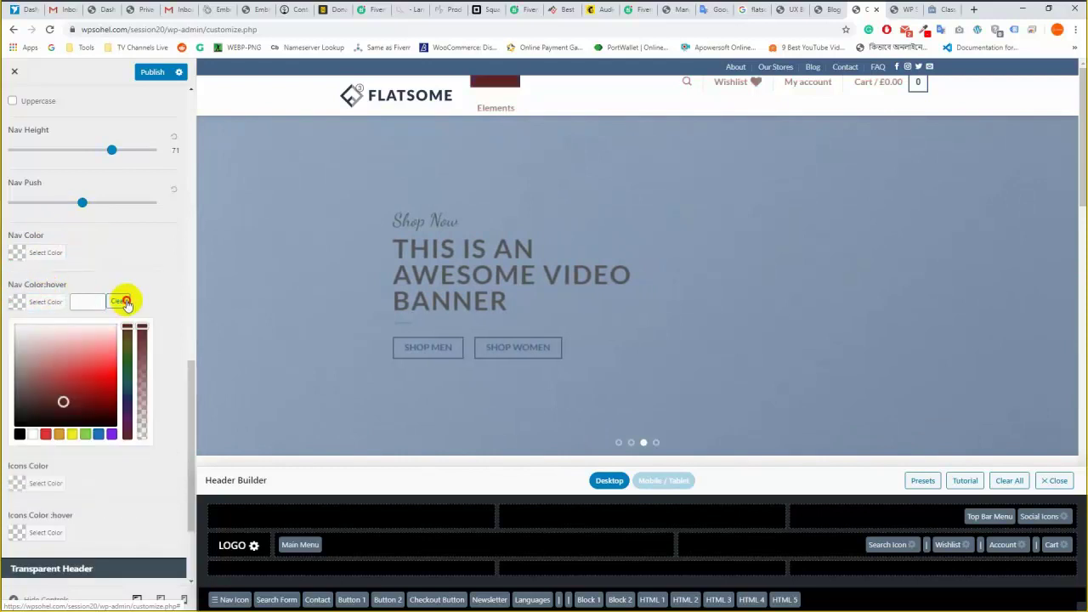
{"action": "left_click", "coordinate": [132, 259]}
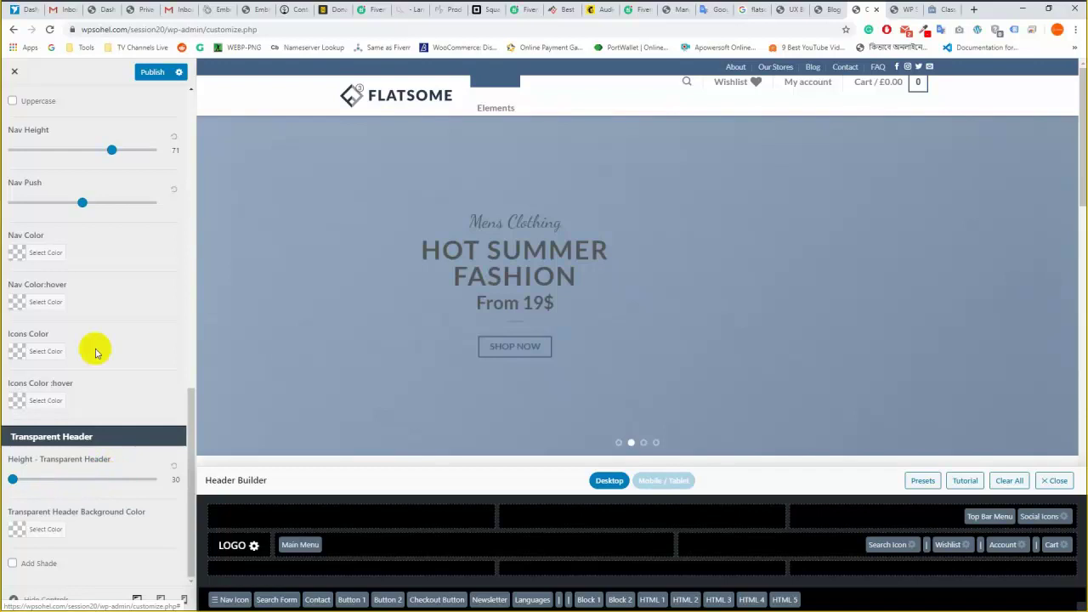
{"action": "left_click", "coordinate": [152, 75]}
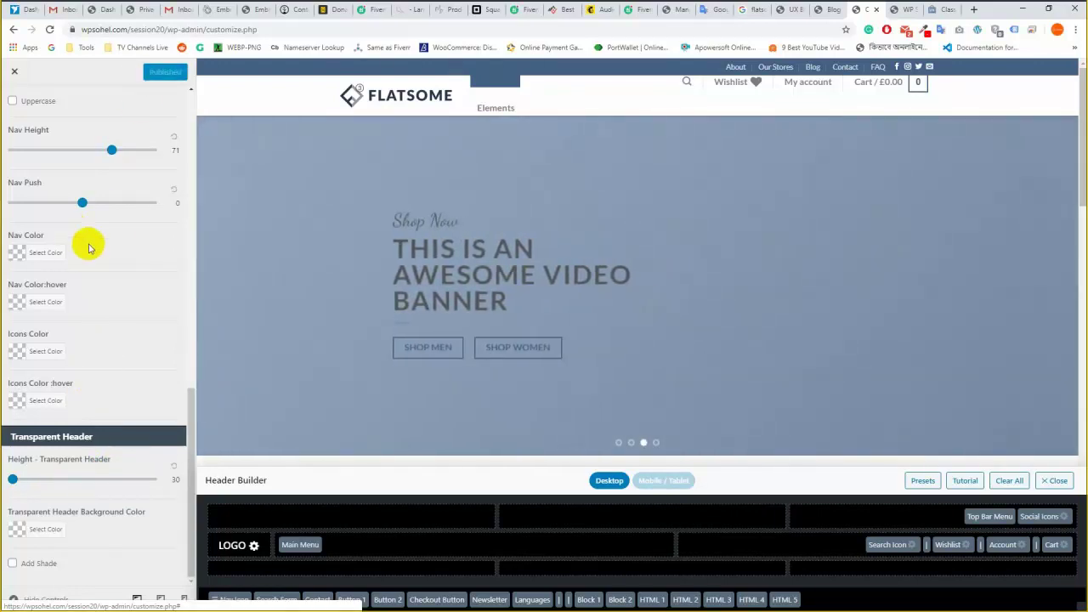
Try a transparent header height of 54, set it back to 30 and publish.
{"action": "scroll", "coordinate": [70, 208], "scroll_direction": "up", "scroll_amount": 5}
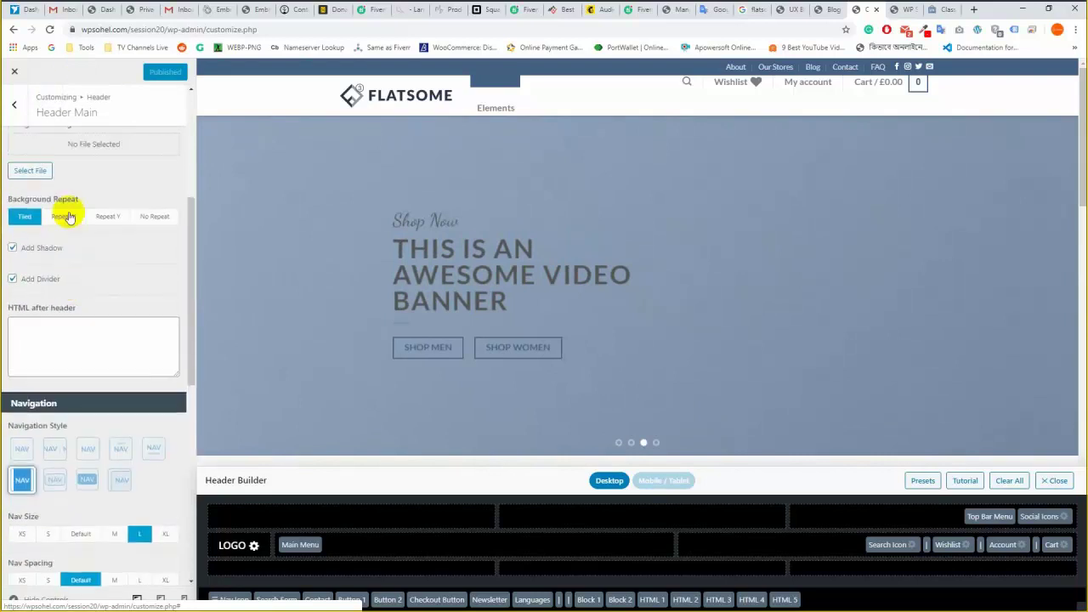
{"action": "scroll", "coordinate": [100, 272], "scroll_direction": "down", "scroll_amount": 5}
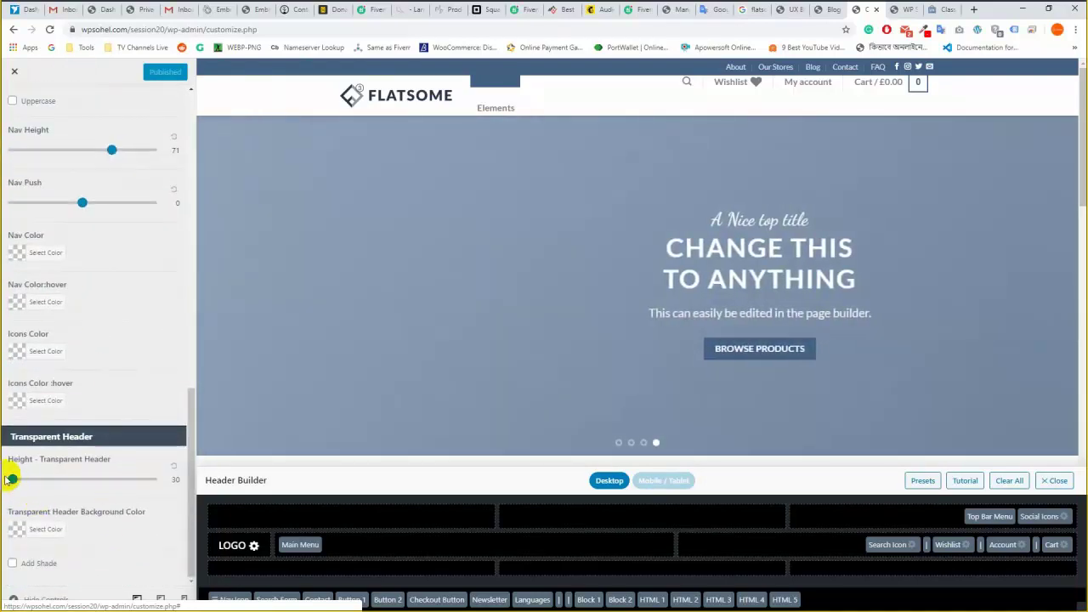
{"action": "mouse_move", "coordinate": [12, 481]}
{"action": "left_mouse_down"}
{"action": "mouse_move", "coordinate": [107, 479]}
{"action": "mouse_move", "coordinate": [11, 481]}
{"action": "left_mouse_up"}
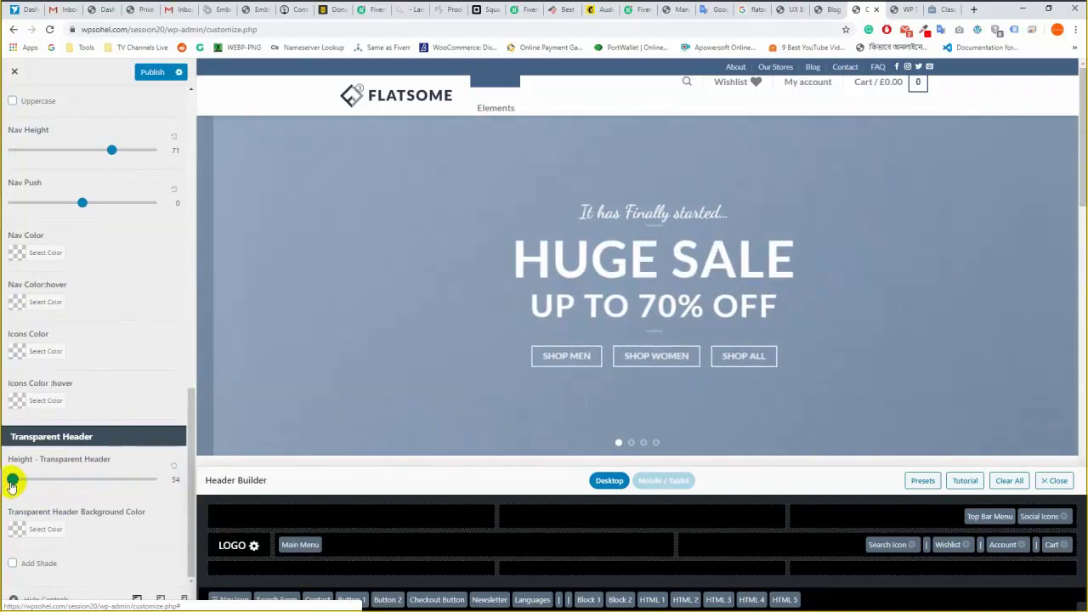
{"action": "left_click", "coordinate": [153, 72]}
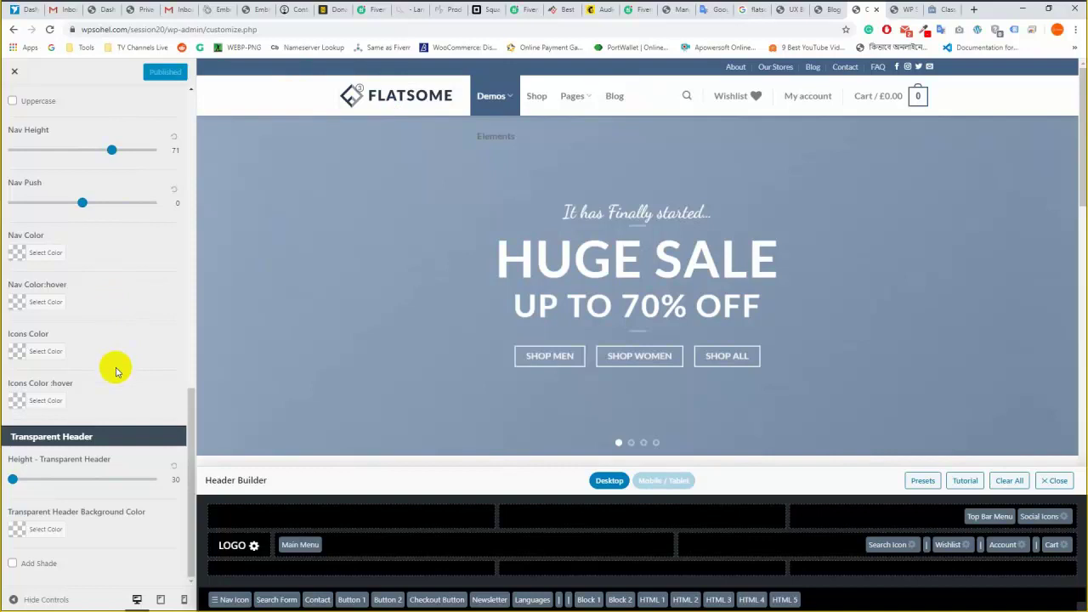
Reload the shop's live homepage to examine the published header, and return to the customizer.
{"action": "left_click", "coordinate": [902, 9]}
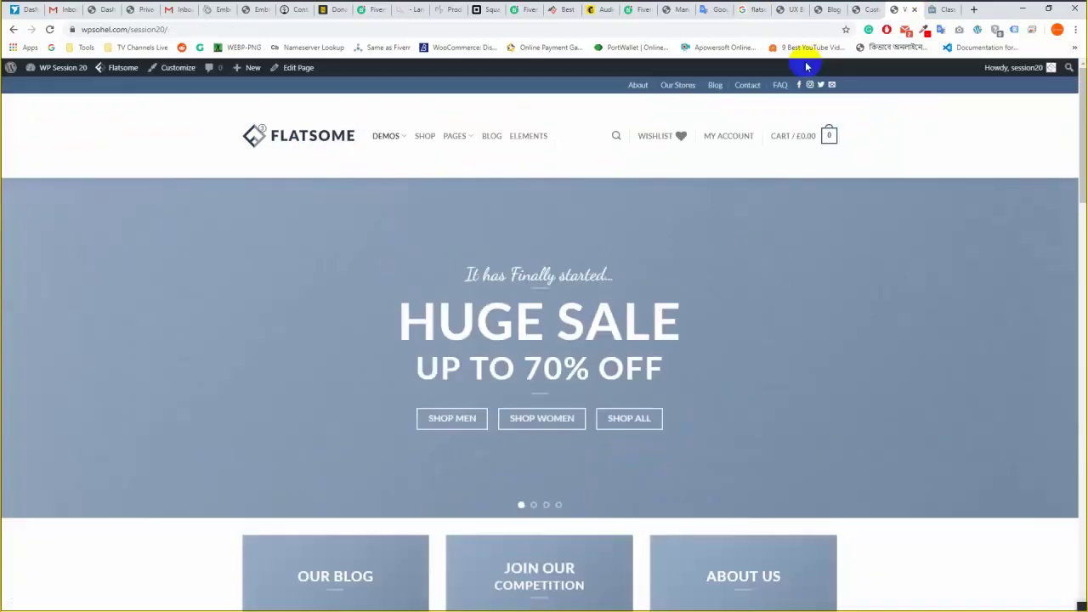
{"action": "left_click", "coordinate": [306, 136]}
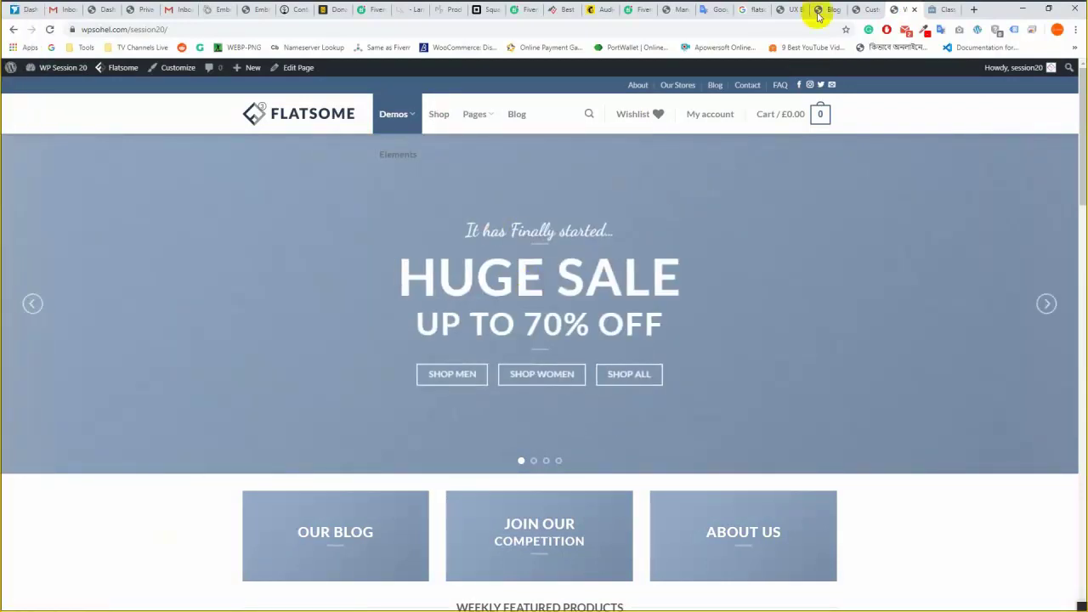
{"action": "left_click", "coordinate": [875, 9]}
Upload UR-footer-logo-final.png in Logo & Site Identity and use it as the header's logo image.
{"action": "scroll", "coordinate": [115, 367], "scroll_direction": "up", "scroll_amount": 10}
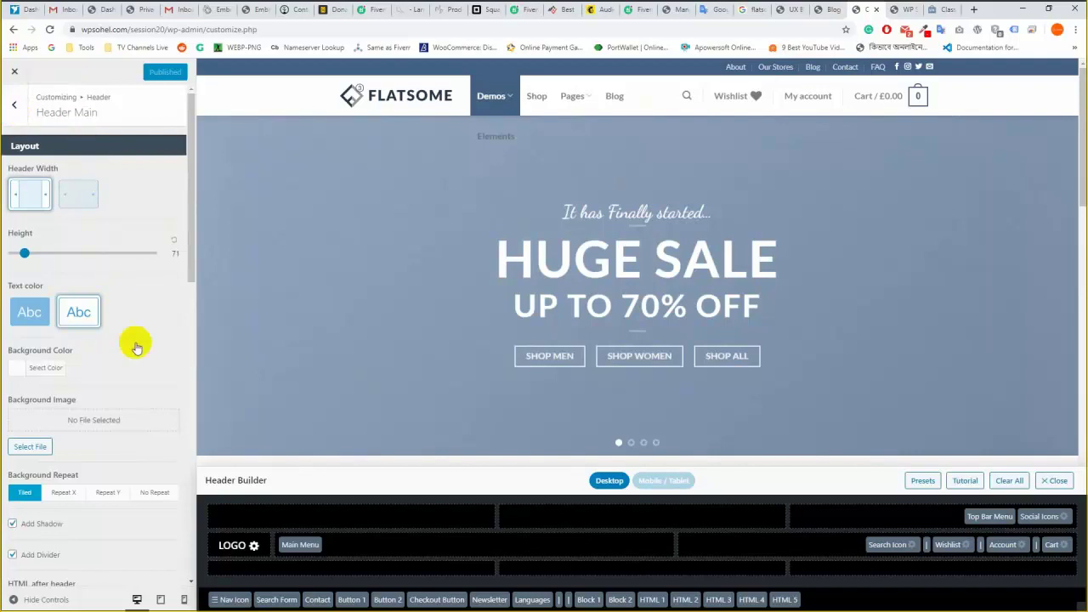
{"action": "left_click", "coordinate": [15, 109]}
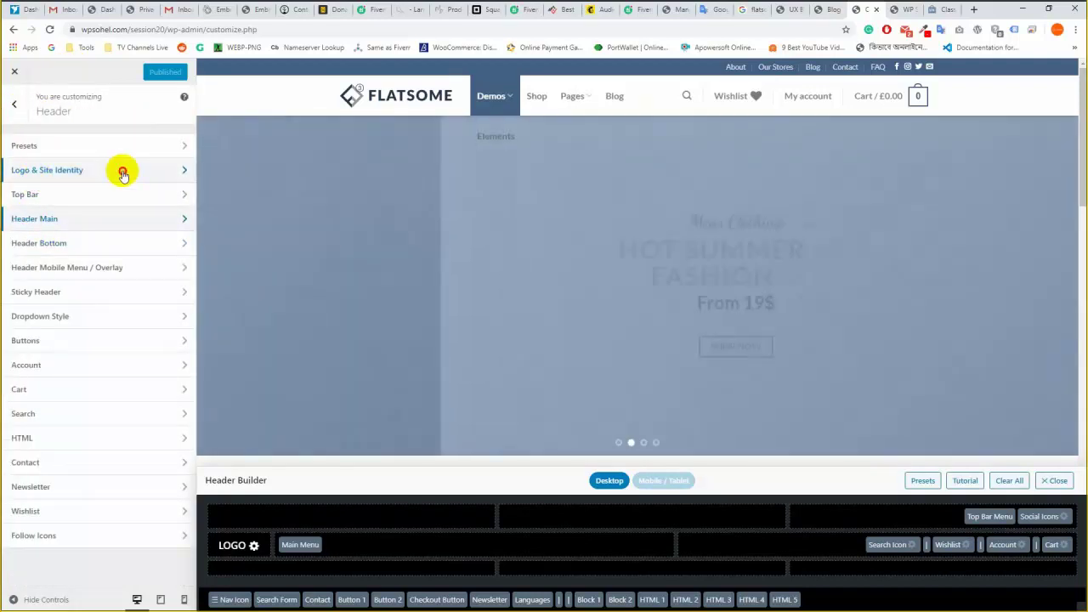
{"action": "left_click", "coordinate": [43, 170]}
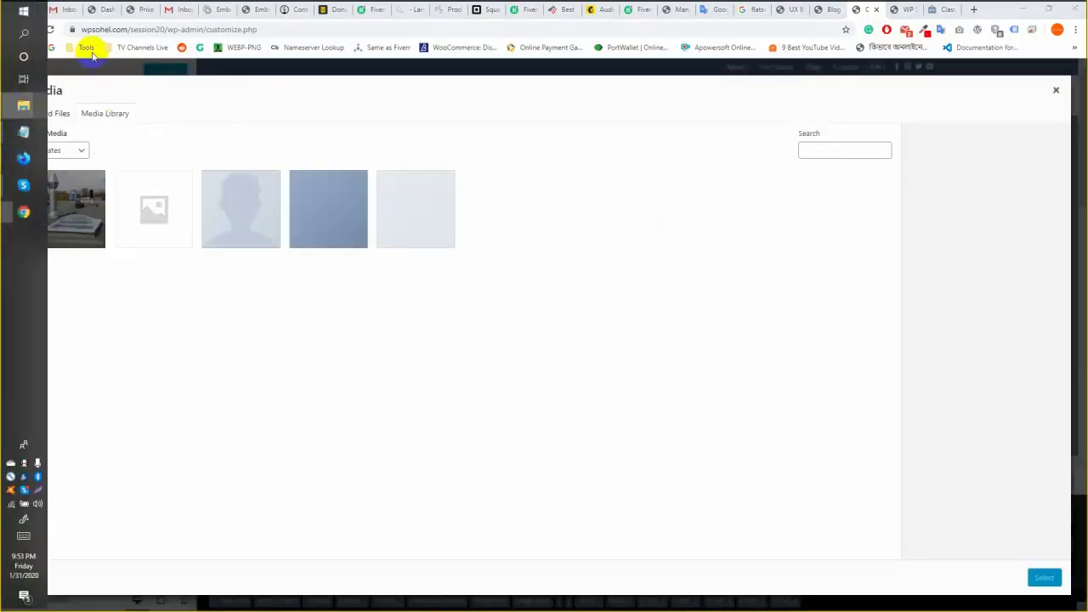
{"action": "mouse_move", "coordinate": [23, 105]}
{"action": "left_click", "coordinate": [110, 505]}
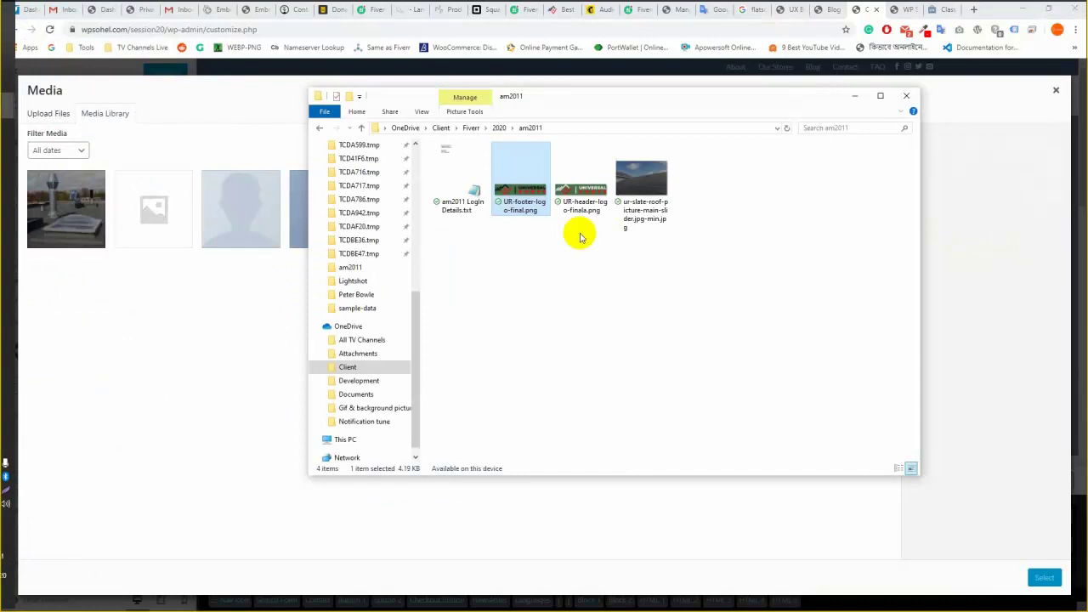
{"action": "left_click_drag", "start_coordinate": [517, 175], "coordinate": [475, 168]}
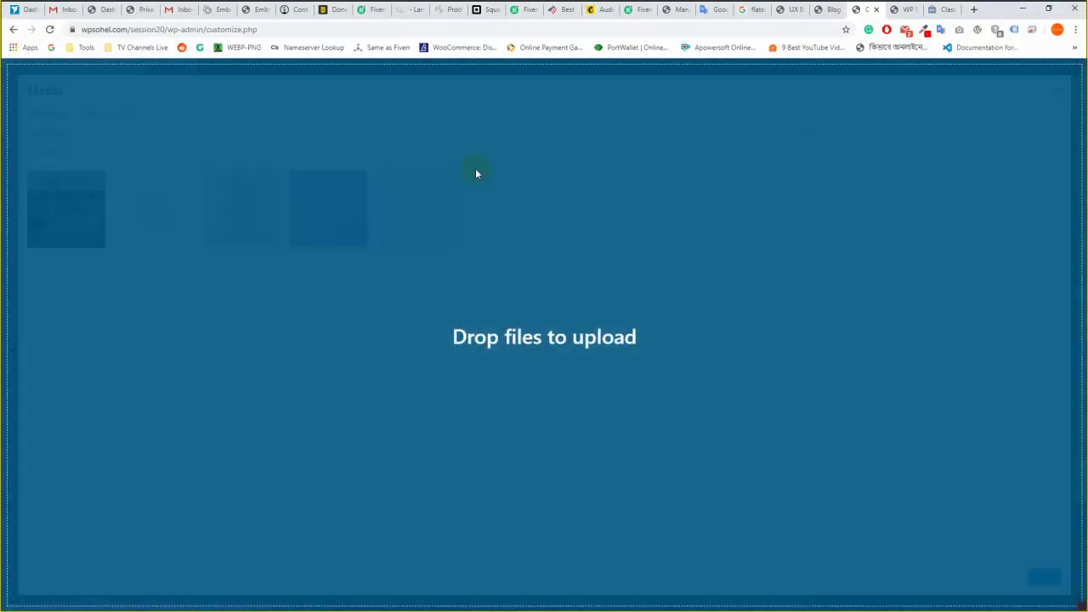
{"action": "left_click_drag", "start_coordinate": [448, 111], "coordinate": [440, 97]}
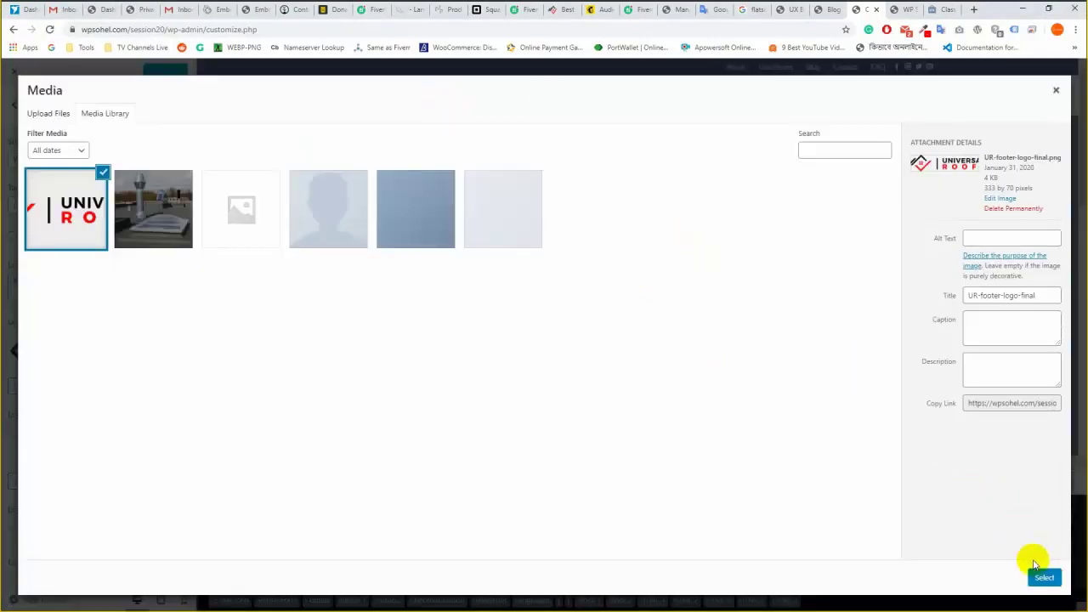
{"action": "left_click", "coordinate": [1043, 577]}
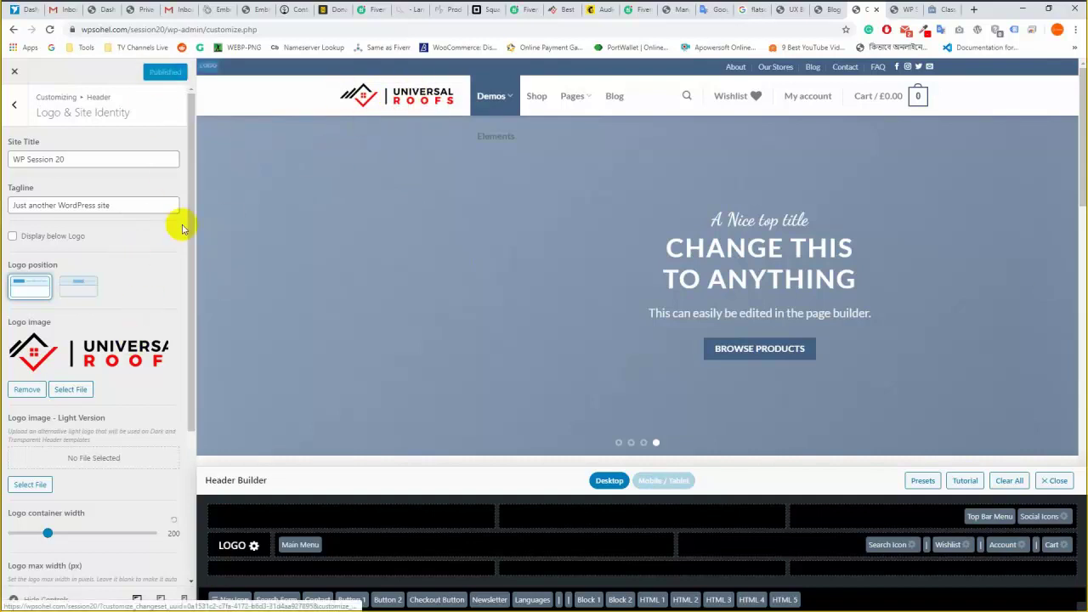
Set the logo container width to 186, try a logo padding of 6 before returning it to 0, and publish.
{"action": "scroll", "coordinate": [114, 505], "scroll_direction": "down", "scroll_amount": 2}
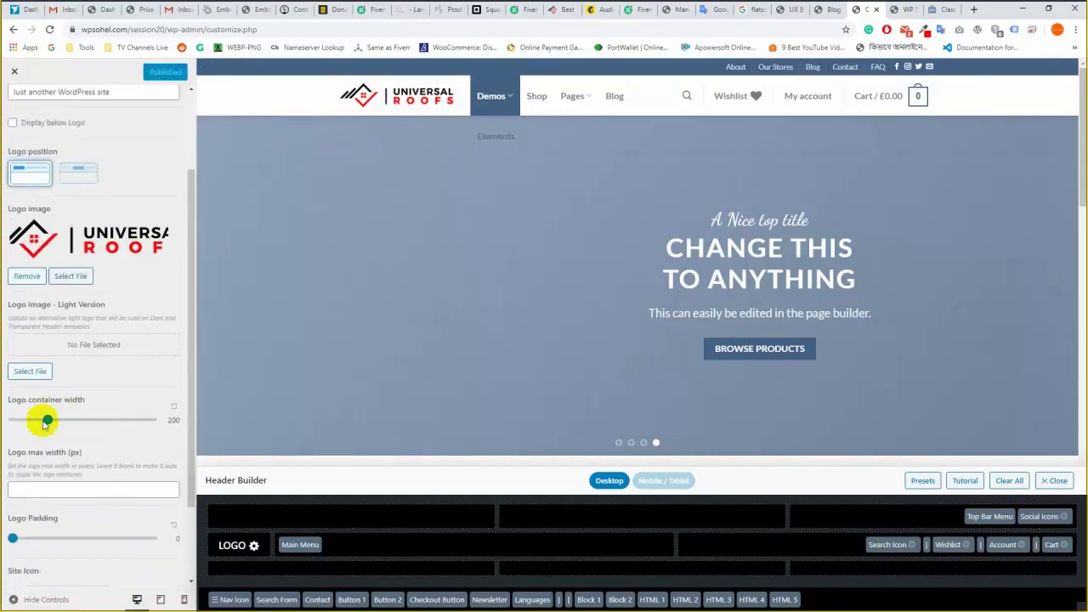
{"action": "mouse_move", "coordinate": [49, 421]}
{"action": "left_mouse_down"}
{"action": "mouse_move", "coordinate": [97, 418]}
{"action": "mouse_move", "coordinate": [37, 418]}
{"action": "mouse_move", "coordinate": [45, 423]}
{"action": "left_mouse_up"}
{"action": "scroll", "coordinate": [85, 505], "scroll_direction": "down", "scroll_amount": 1}
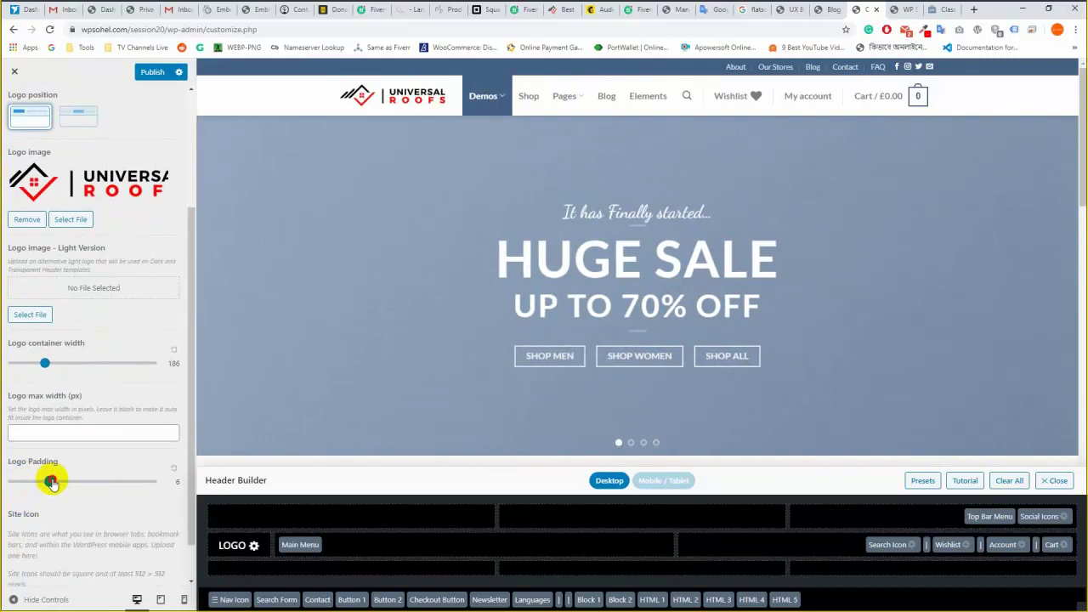
{"action": "left_click_drag", "start_coordinate": [8, 484], "coordinate": [9, 484]}
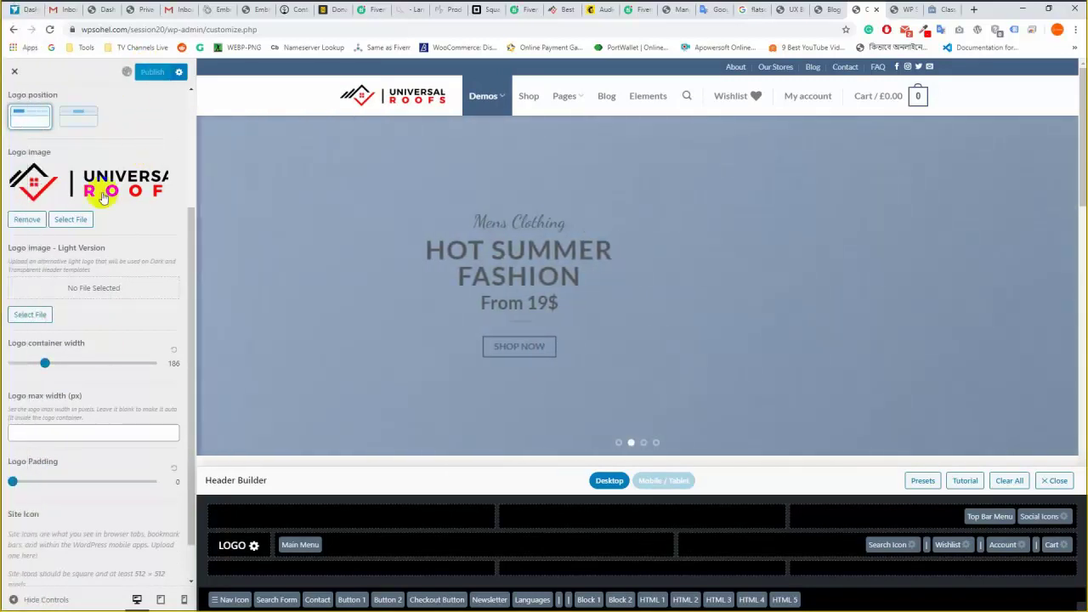
{"action": "key", "text": "ctrl+s"}
Open the Header Bottom settings, move the Main Menu element to the centre of the desktop header's bottom row and publish.
{"action": "scroll", "coordinate": [102, 242], "scroll_direction": "up", "scroll_amount": 3}
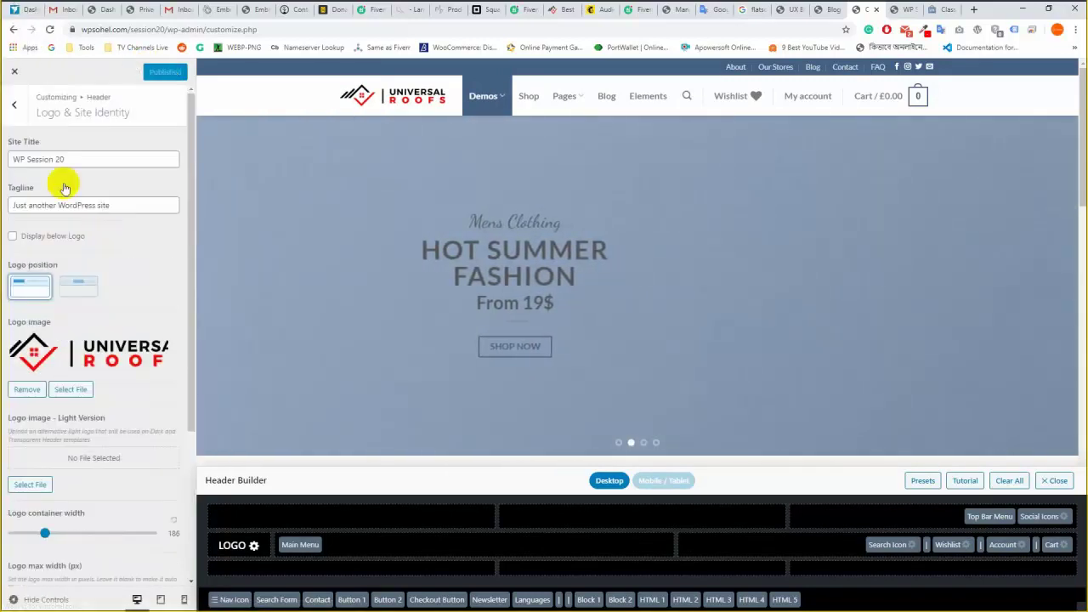
{"action": "left_click", "coordinate": [14, 92]}
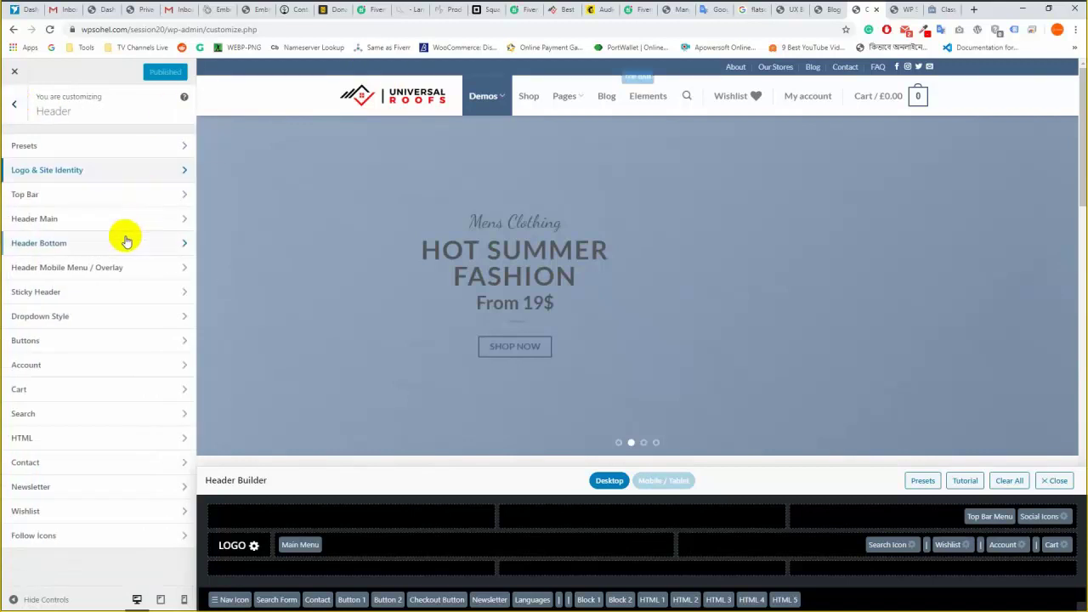
{"action": "left_click", "coordinate": [77, 244]}
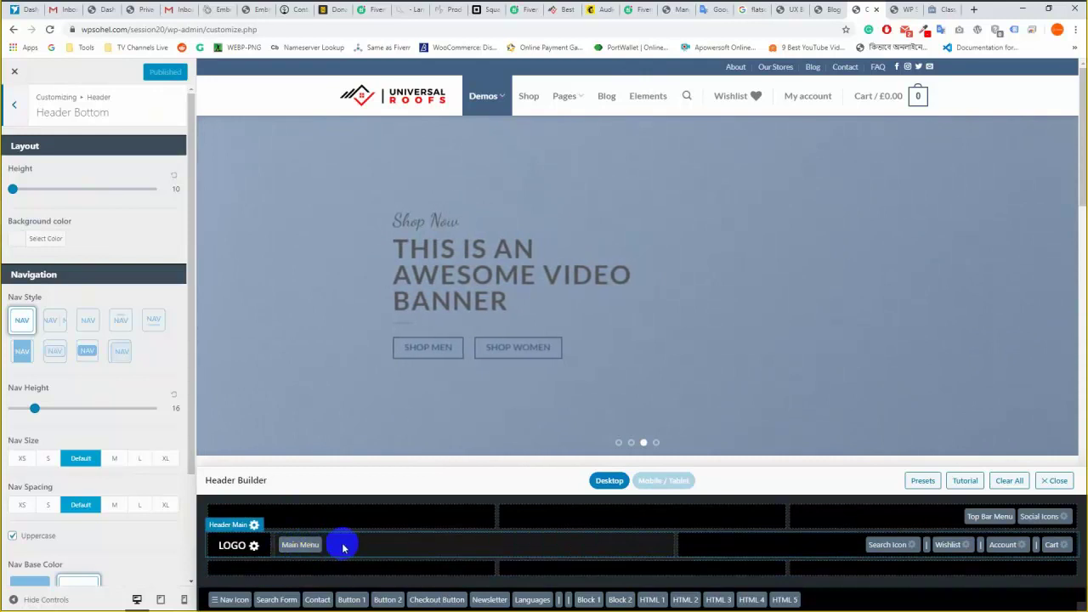
{"action": "left_click_drag", "start_coordinate": [406, 568], "coordinate": [634, 586]}
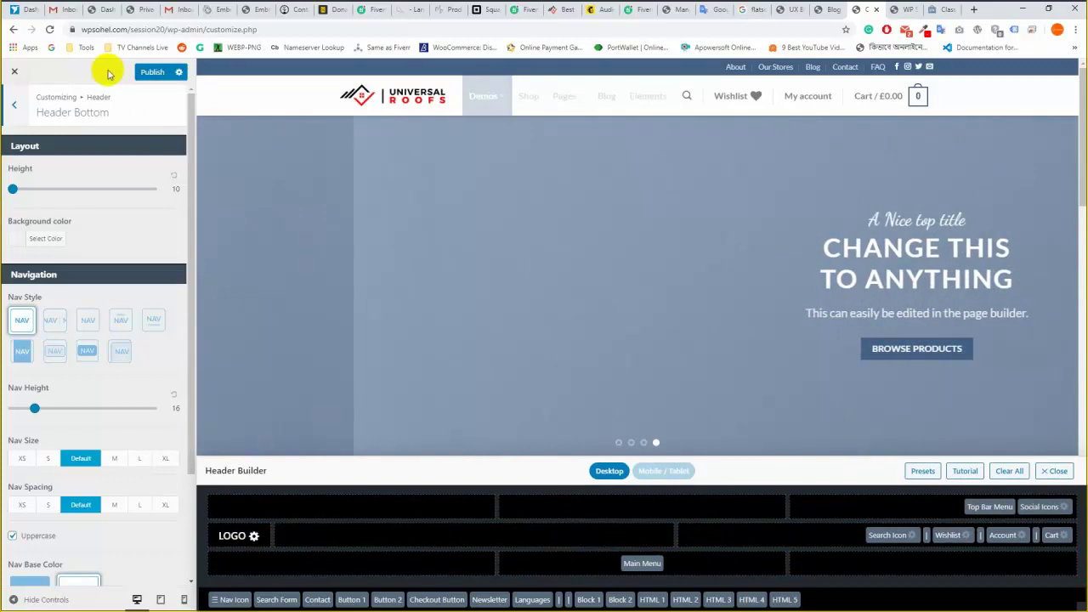
{"action": "left_click", "coordinate": [149, 72]}
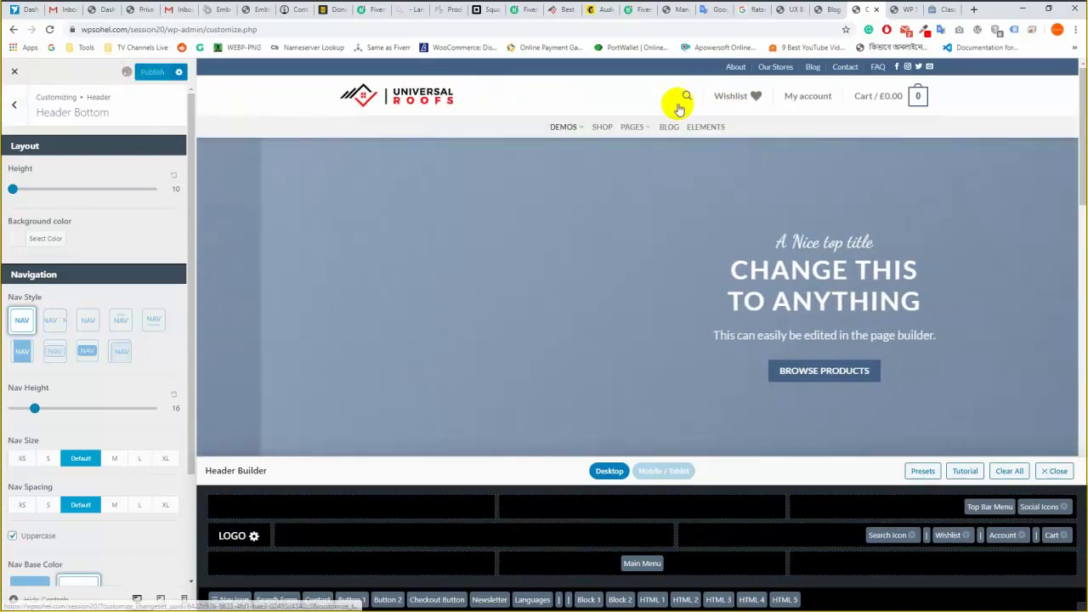
Open the header's Search Icon settings and set the search form style to Normal.
{"action": "mouse_move", "coordinate": [834, 88]}
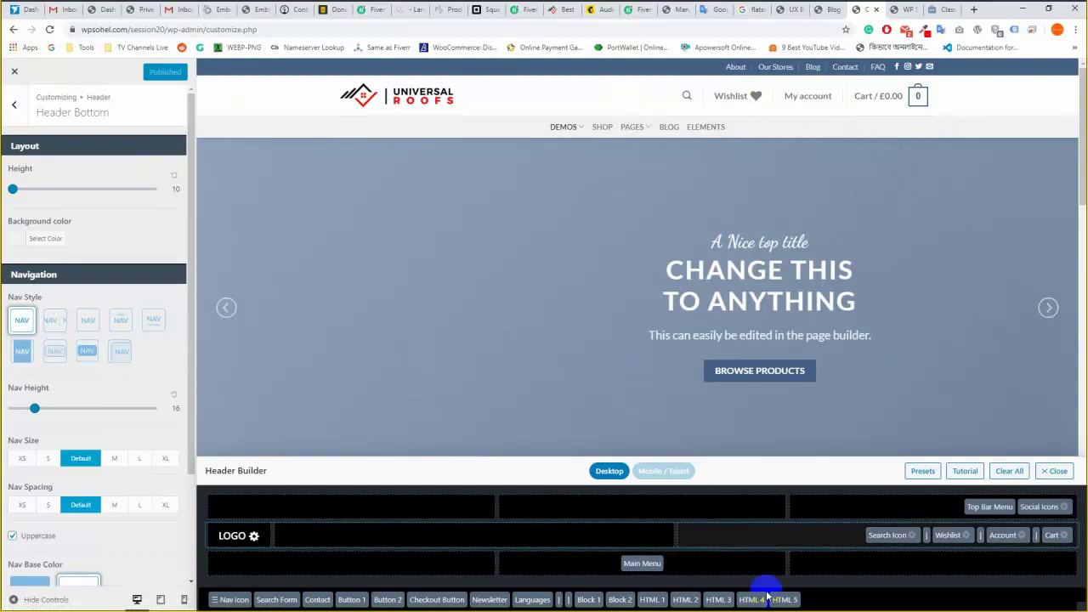
{"action": "left_click", "coordinate": [889, 536]}
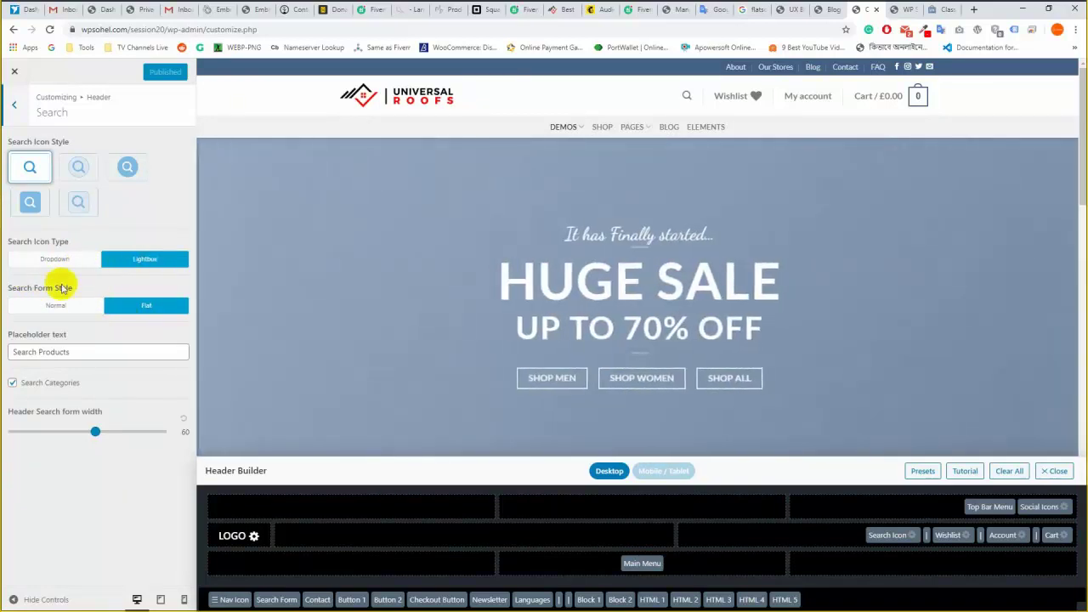
{"action": "left_click", "coordinate": [63, 306]}
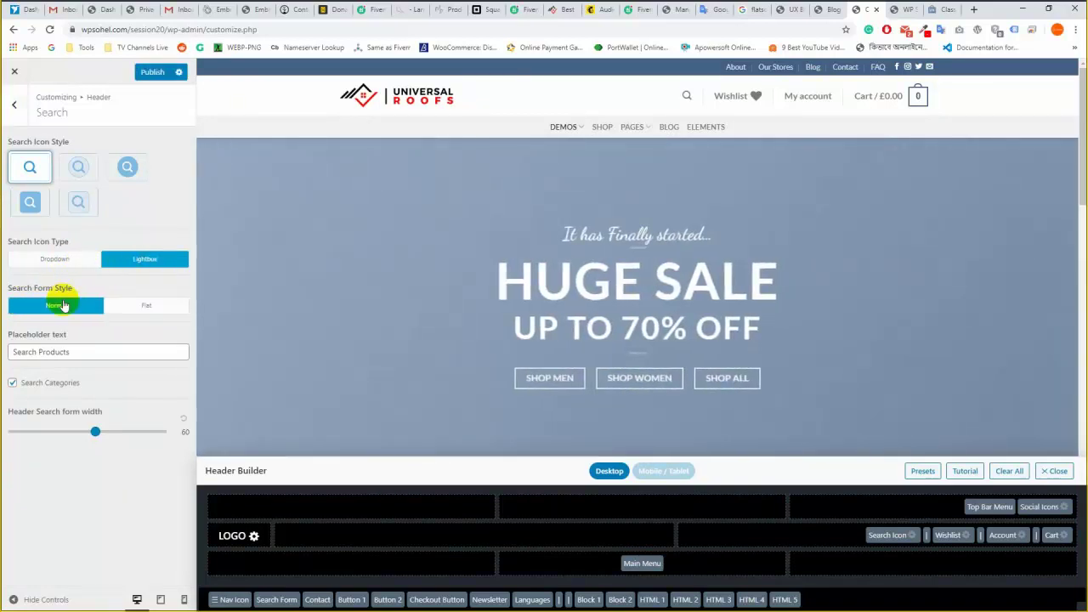
Set the search form style to Flat, replace the main row's Search Icon with the Search Form beside the logo, and publish.
{"action": "left_click", "coordinate": [130, 314]}
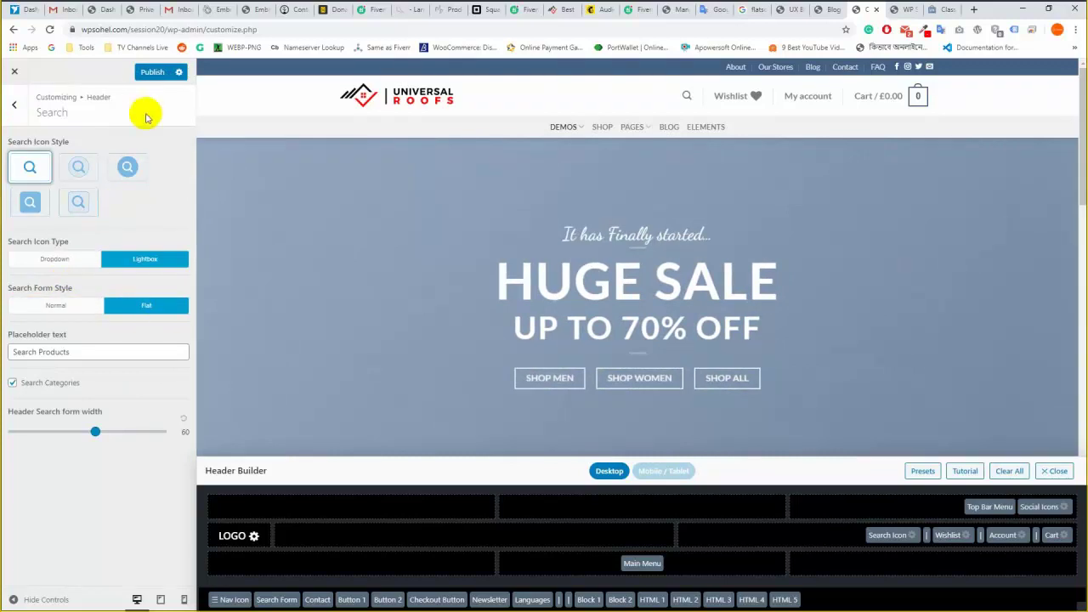
{"action": "left_click", "coordinate": [152, 71]}
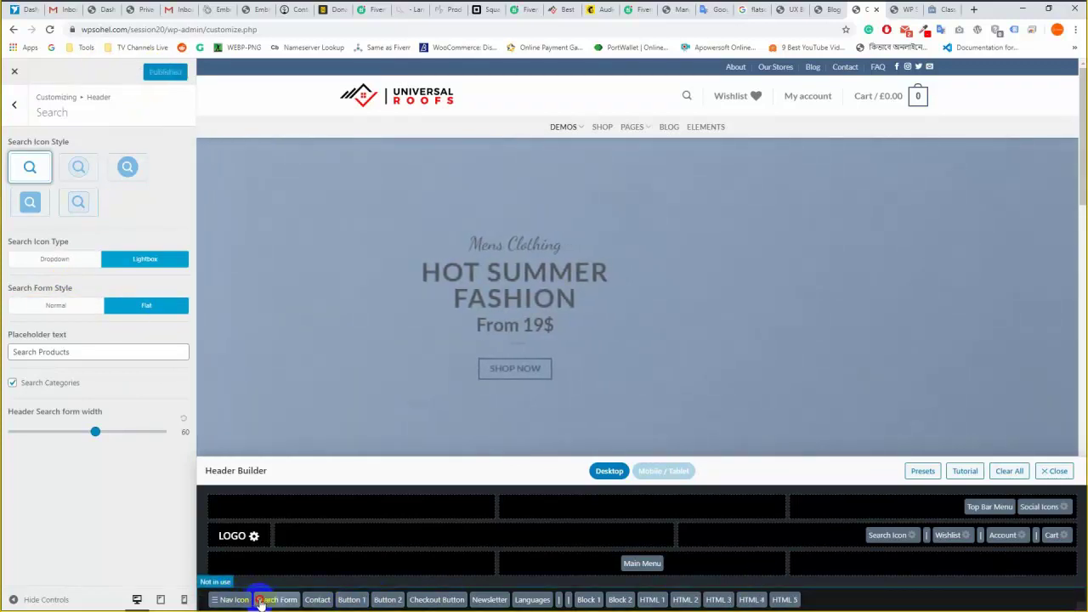
{"action": "left_click_drag", "start_coordinate": [270, 600], "coordinate": [623, 546]}
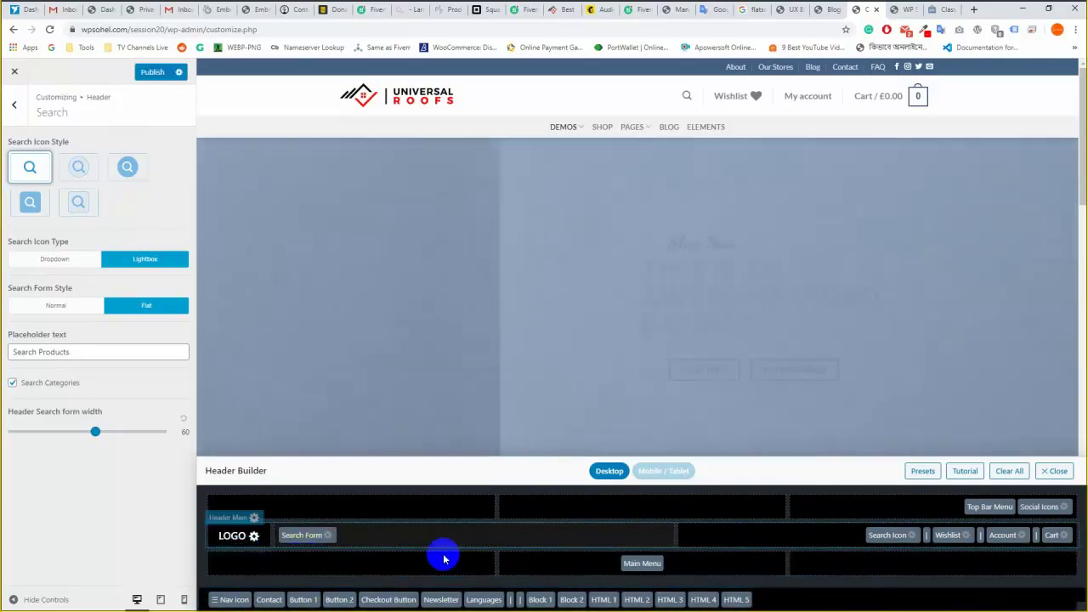
{"action": "left_click_drag", "start_coordinate": [889, 534], "coordinate": [901, 599]}
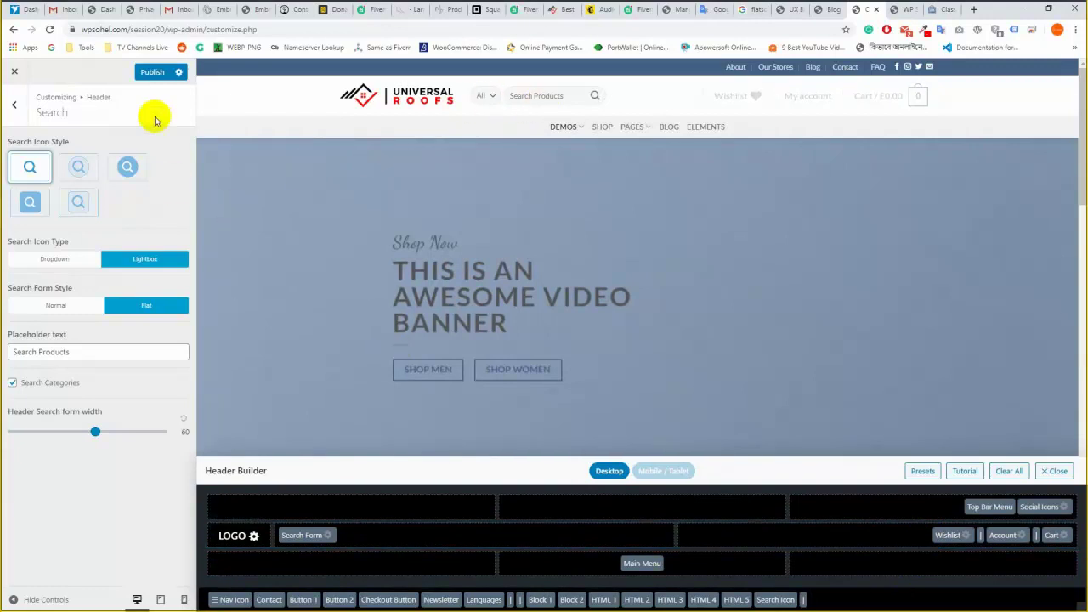
{"action": "left_click", "coordinate": [152, 73]}
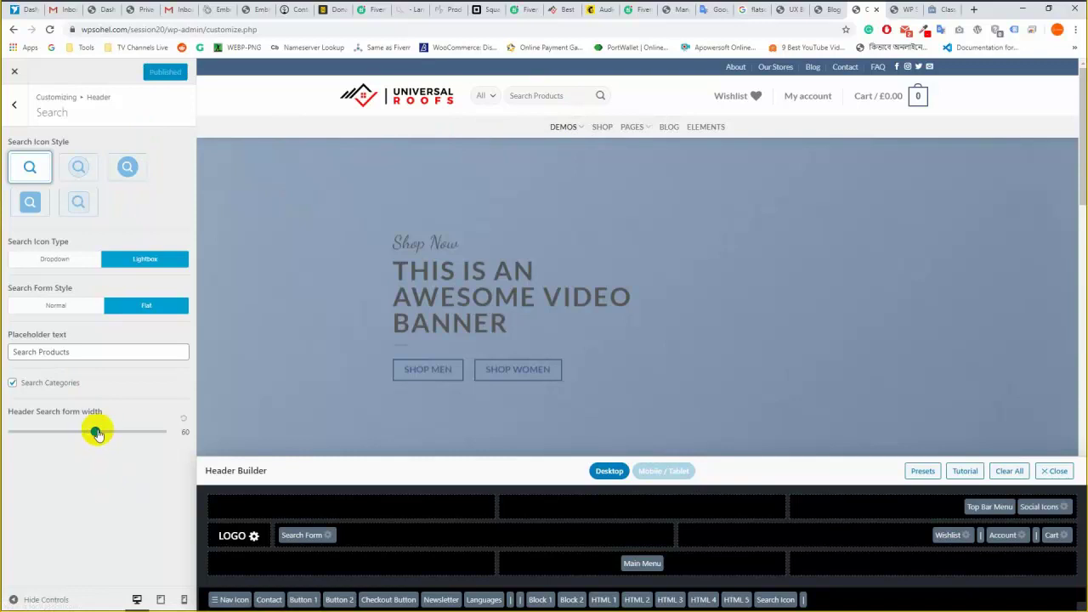
Set the header search form width to 93, publish, and return to the Header settings list.
{"action": "left_click_drag", "start_coordinate": [96, 433], "coordinate": [150, 434]}
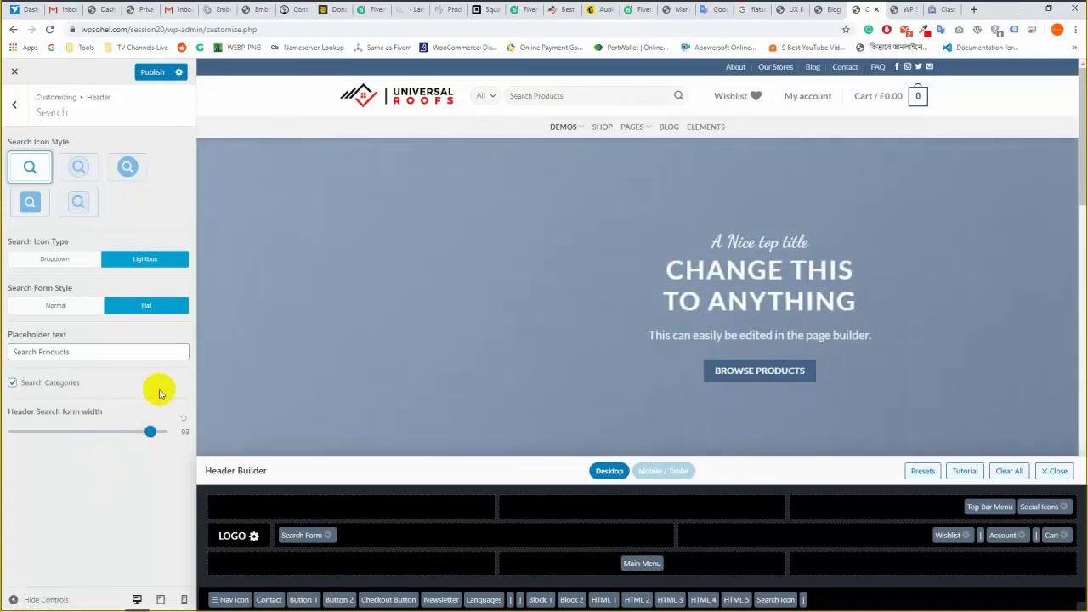
{"action": "left_click", "coordinate": [152, 72]}
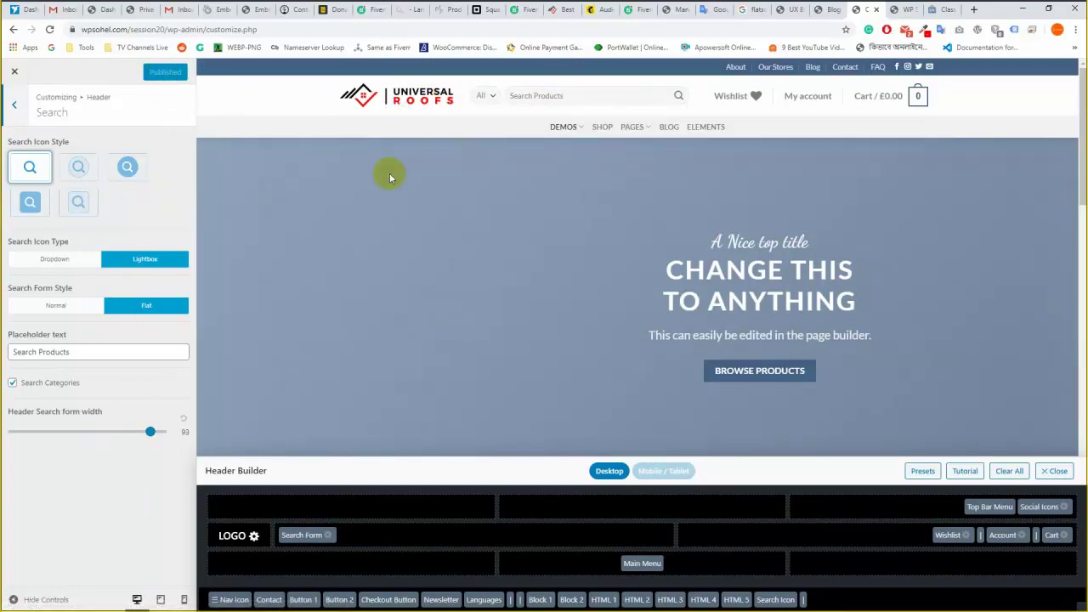
{"action": "left_click", "coordinate": [13, 106]}
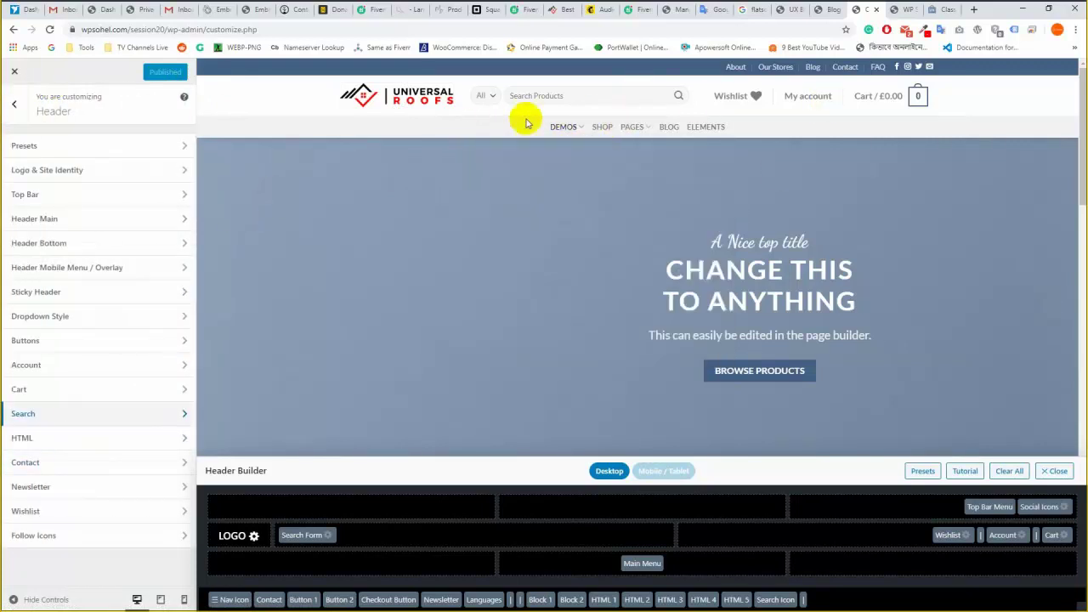
Open the settings of the header's Wishlist element to view its icon and title options.
{"action": "left_click", "coordinate": [640, 563]}
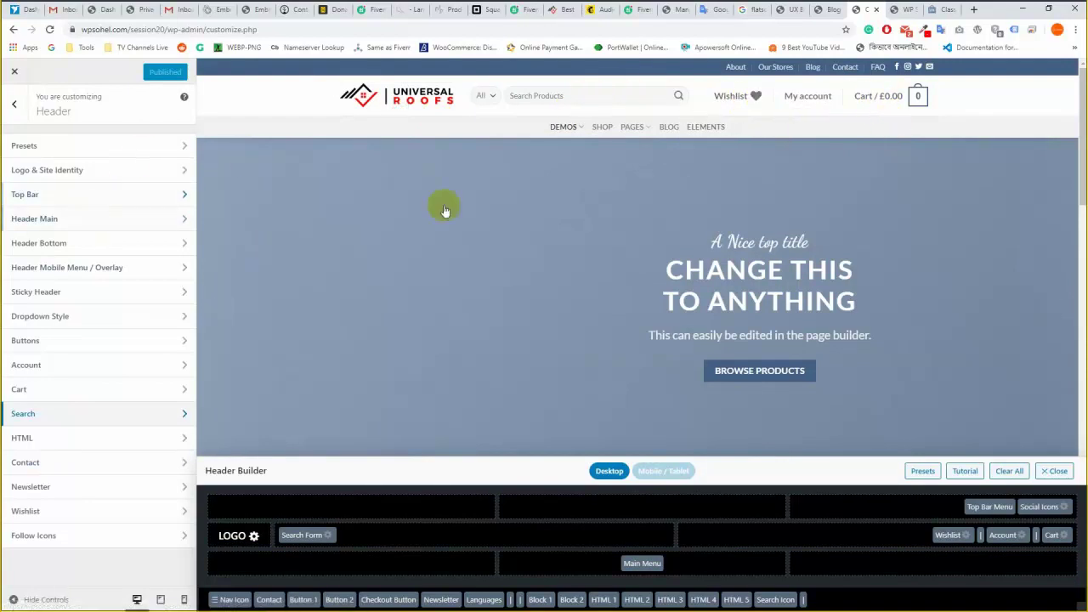
{"action": "left_click", "coordinate": [948, 534]}
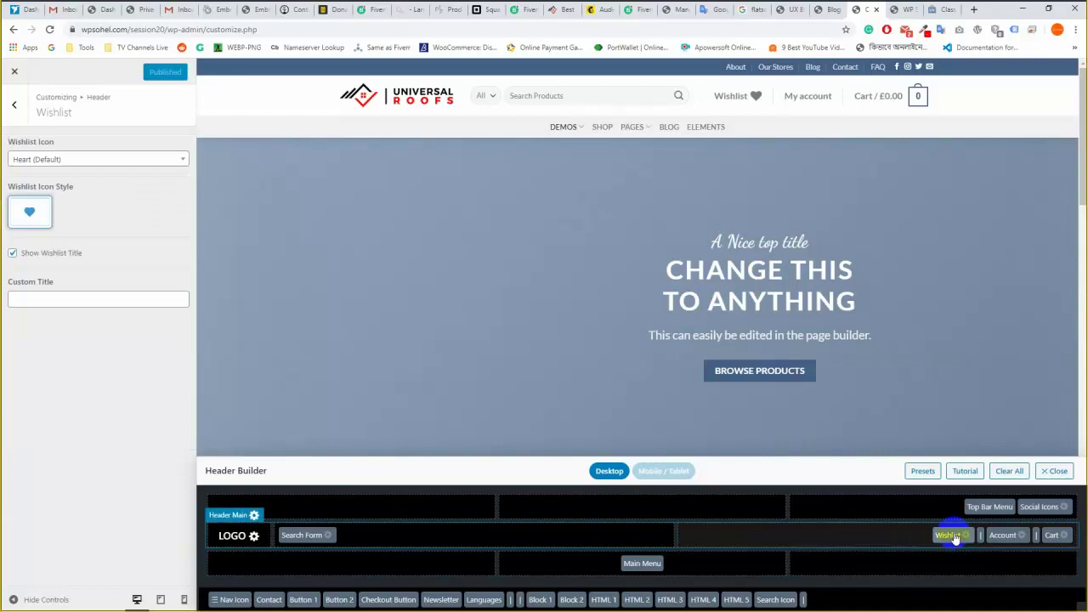
In the header's Account settings, try the Register label, choose the plain person icon style, turn off Show label and publish.
{"action": "left_click", "coordinate": [1003, 536]}
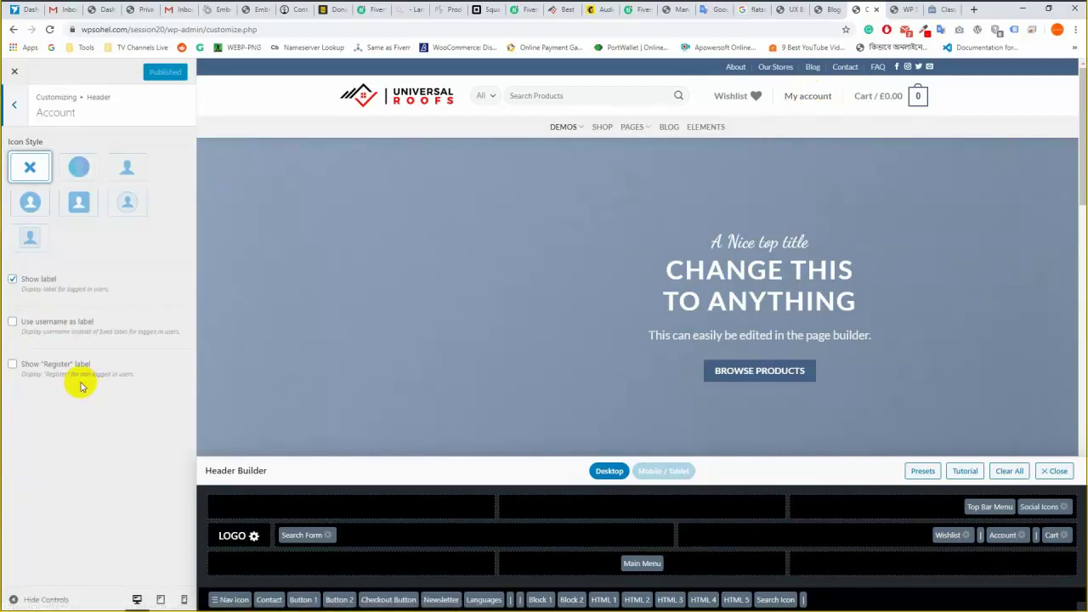
{"action": "left_click", "coordinate": [13, 367]}
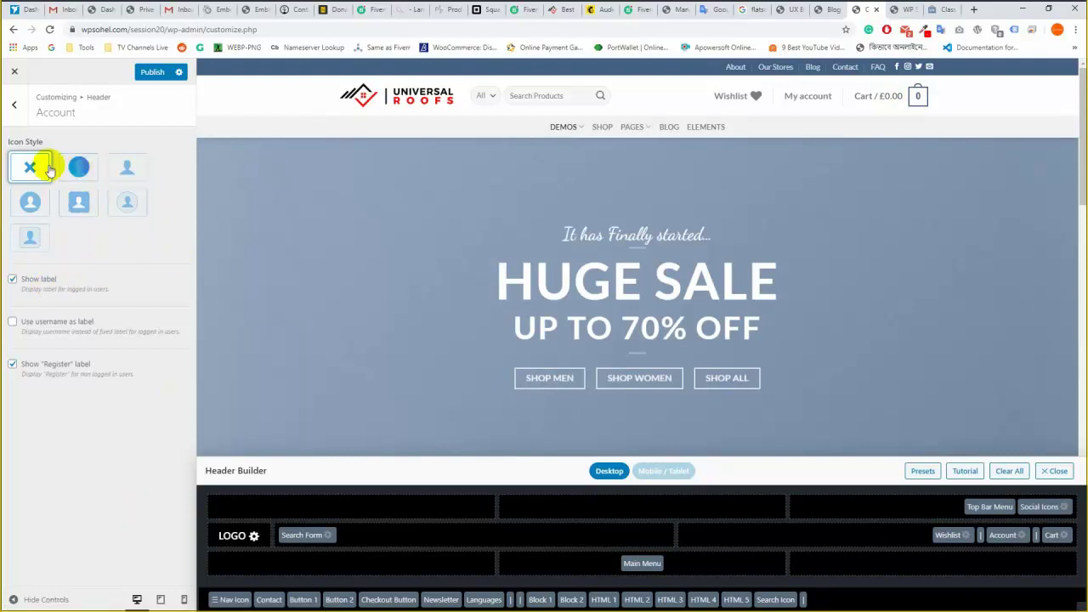
{"action": "left_click", "coordinate": [127, 169]}
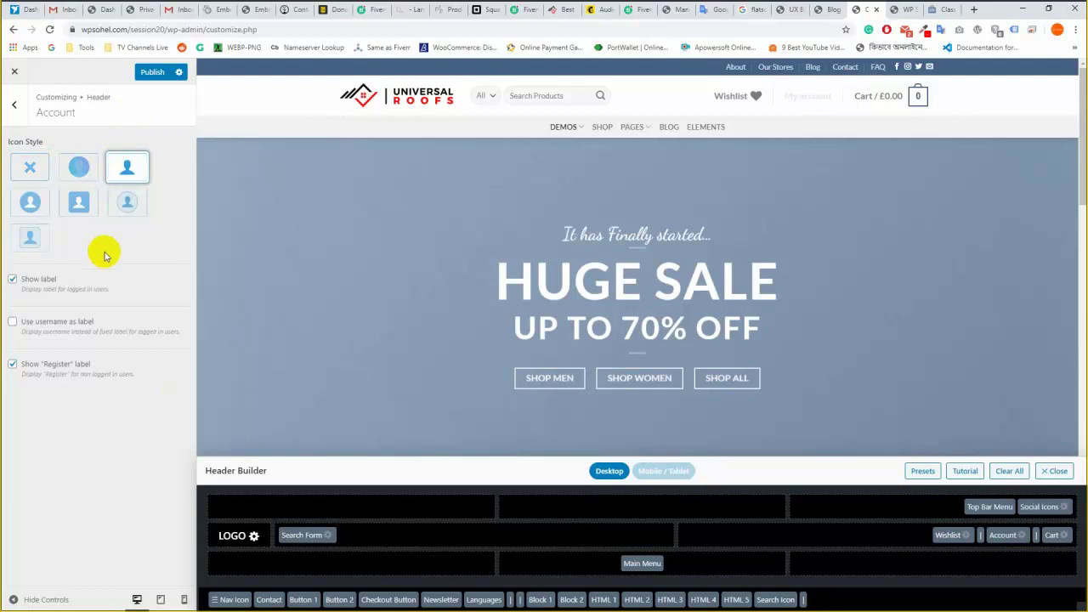
{"action": "left_click", "coordinate": [12, 279]}
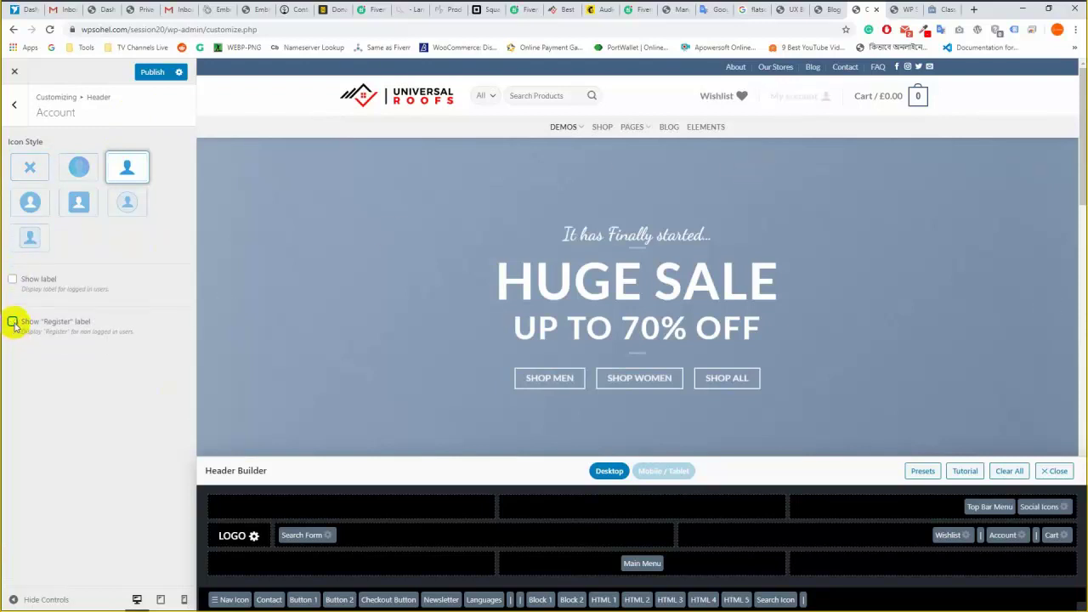
{"action": "left_click", "coordinate": [151, 73]}
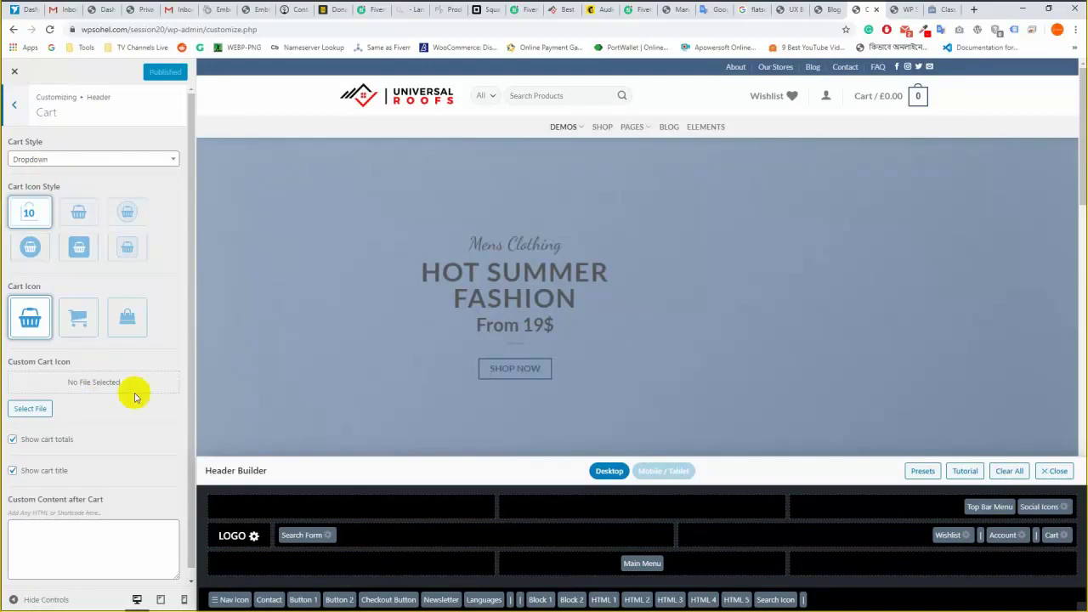
In the header's Cart settings, choose the shopping cart icon with the plain icon style and publish.
{"action": "left_click", "coordinate": [78, 316]}
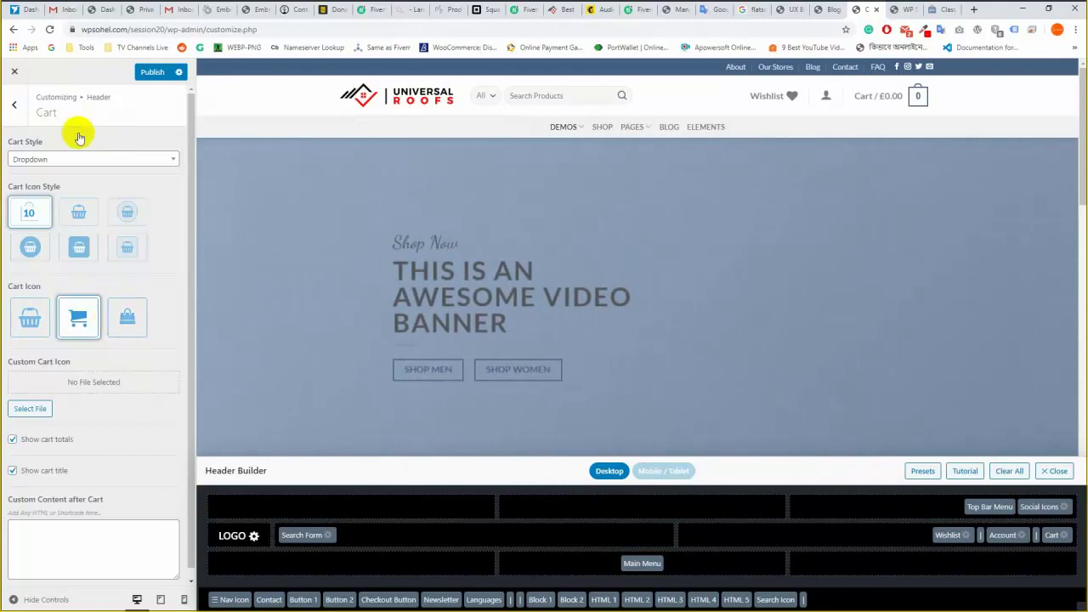
{"action": "left_click", "coordinate": [70, 213]}
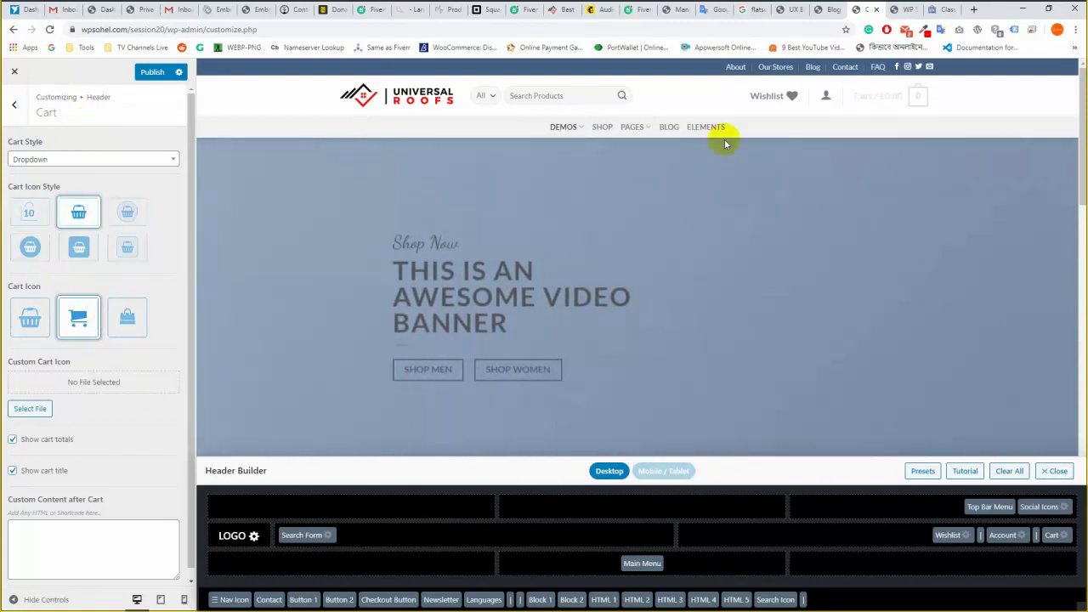
{"action": "left_click", "coordinate": [150, 73]}
Turn off both the cart totals and the cart title in the header's Cart settings and publish.
{"action": "scroll", "coordinate": [68, 417], "scroll_direction": "down", "scroll_amount": 1}
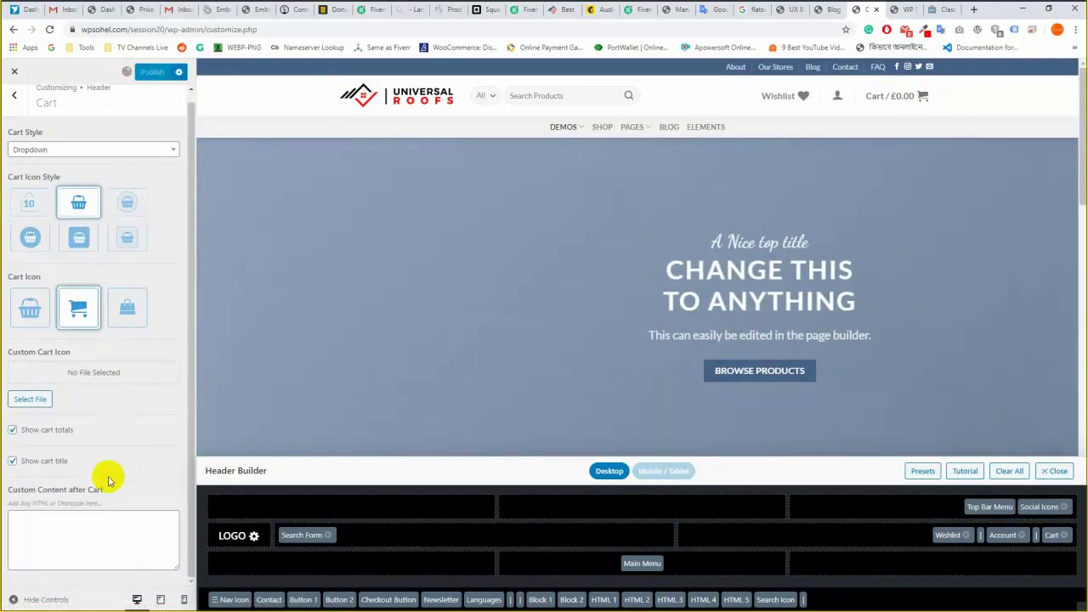
{"action": "left_click", "coordinate": [13, 430]}
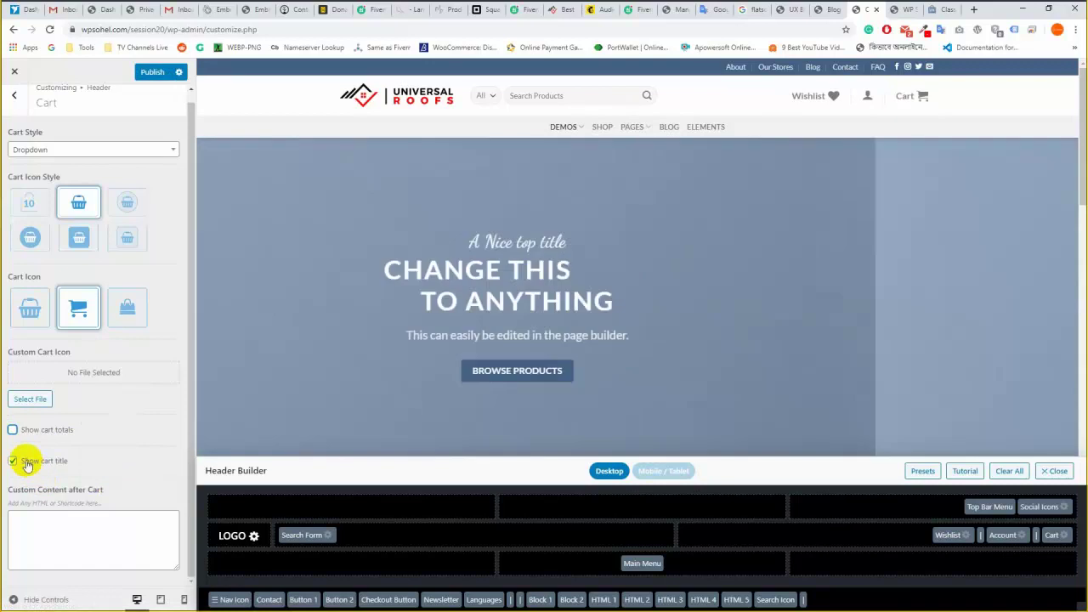
{"action": "left_click", "coordinate": [19, 460]}
{"action": "left_click", "coordinate": [151, 72]}
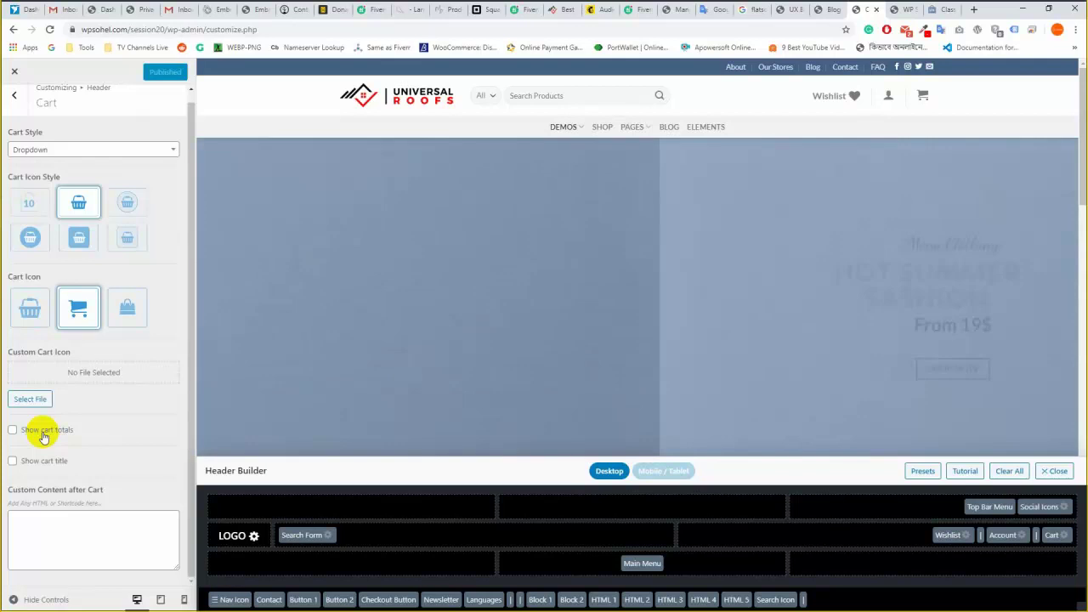
Turn the cart totals and the cart title back on, publishing the changes.
{"action": "left_click", "coordinate": [44, 436]}
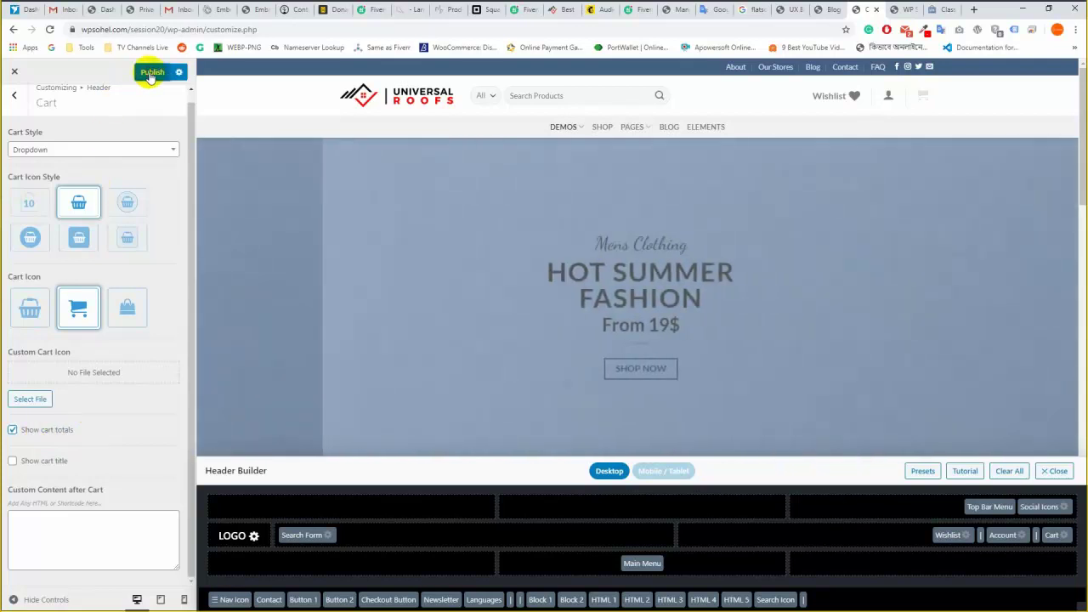
{"action": "key", "text": "ctrl+s"}
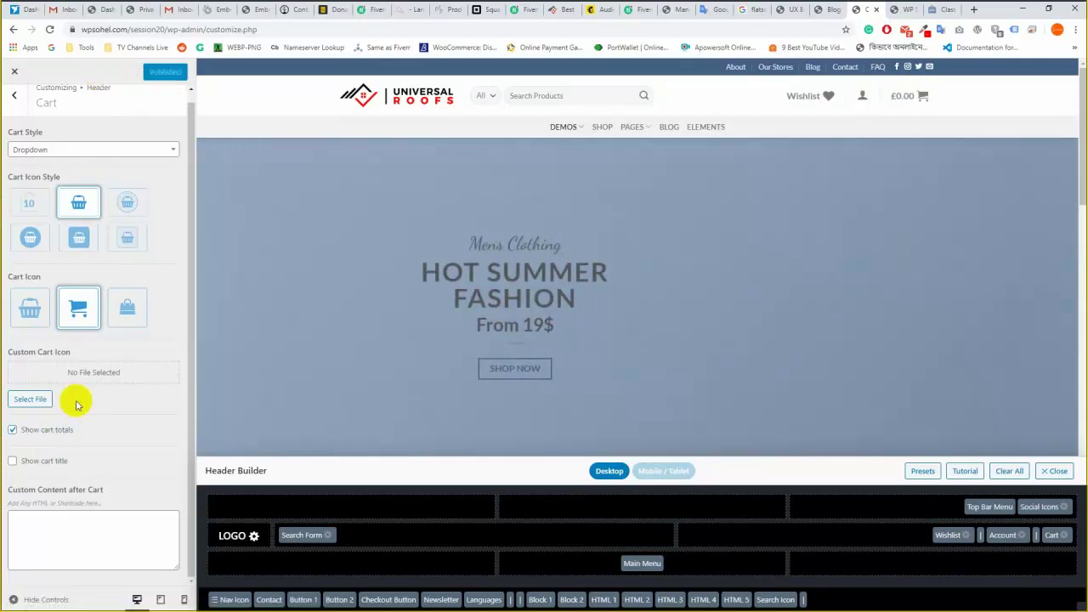
{"action": "left_click", "coordinate": [52, 460]}
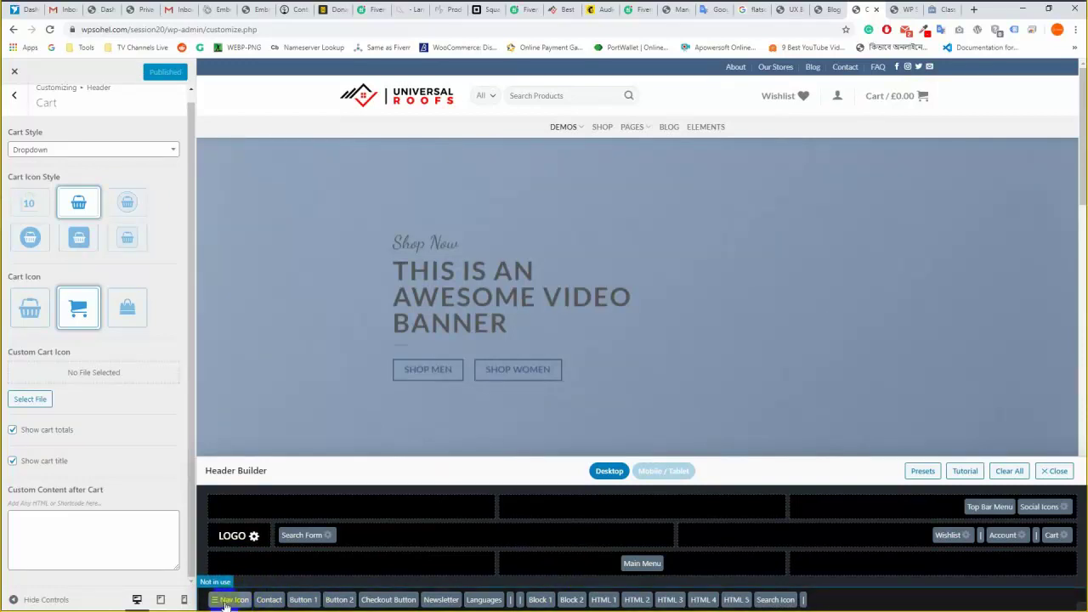
Add the Contact element to the left section of the desktop header's top bar and publish.
{"action": "left_click", "coordinate": [262, 602]}
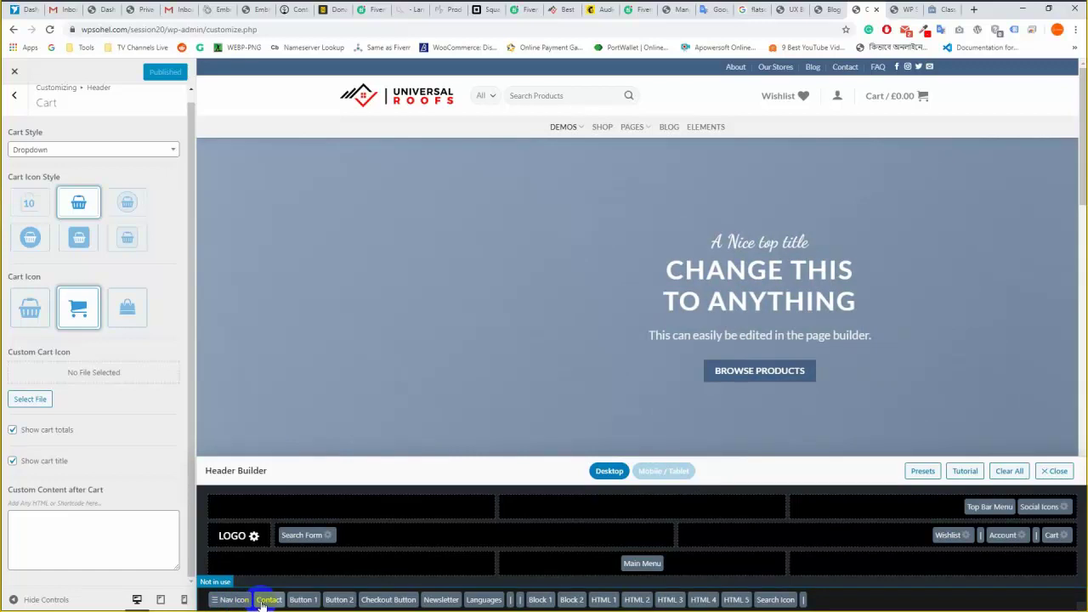
{"action": "left_click_drag", "start_coordinate": [272, 603], "coordinate": [281, 517]}
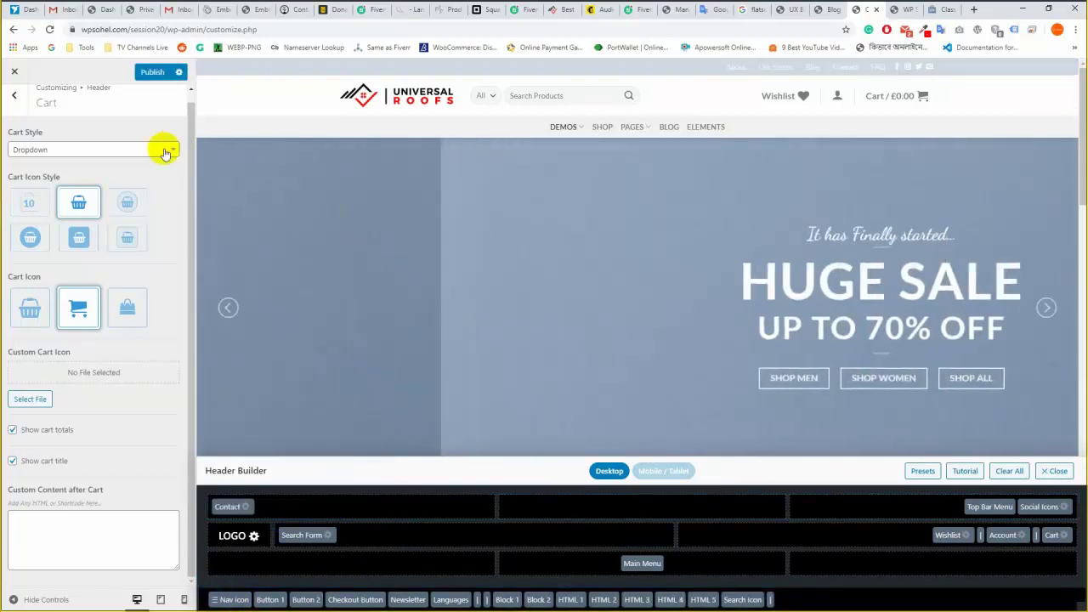
{"action": "left_click", "coordinate": [151, 72]}
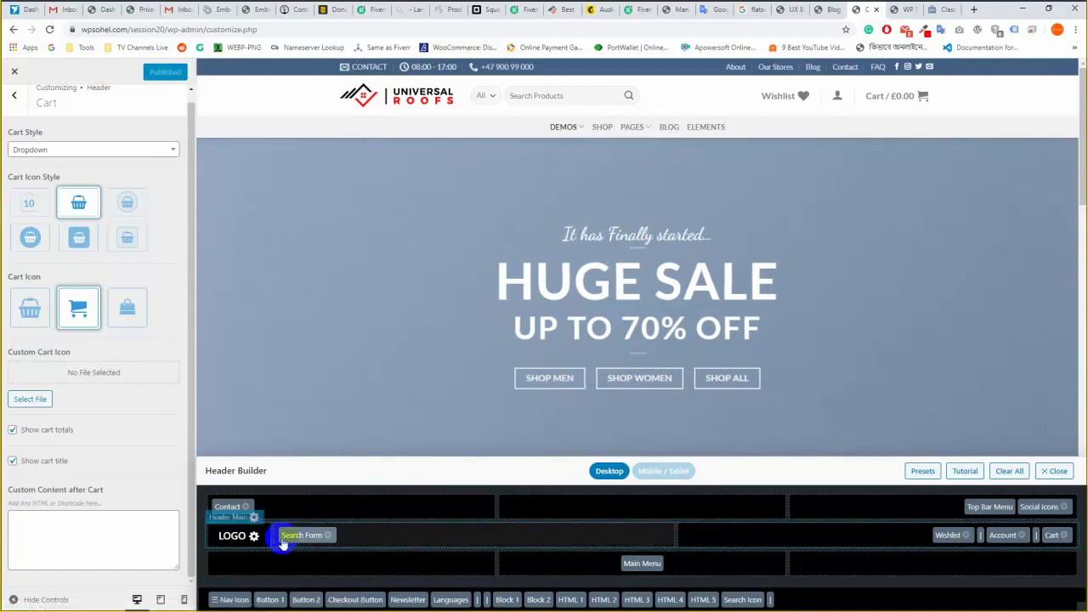
Examine the settings of the header's Contact element, including icon style, phone, e-mail, location and open hours.
{"action": "left_click", "coordinate": [228, 507]}
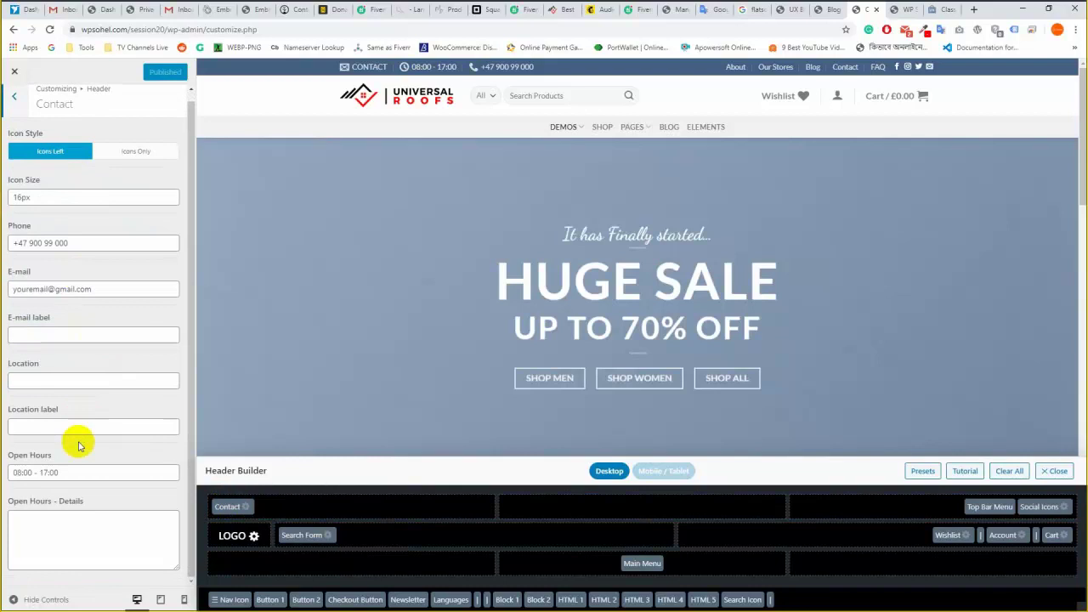
{"action": "scroll", "coordinate": [102, 335], "scroll_direction": "down", "scroll_amount": 1}
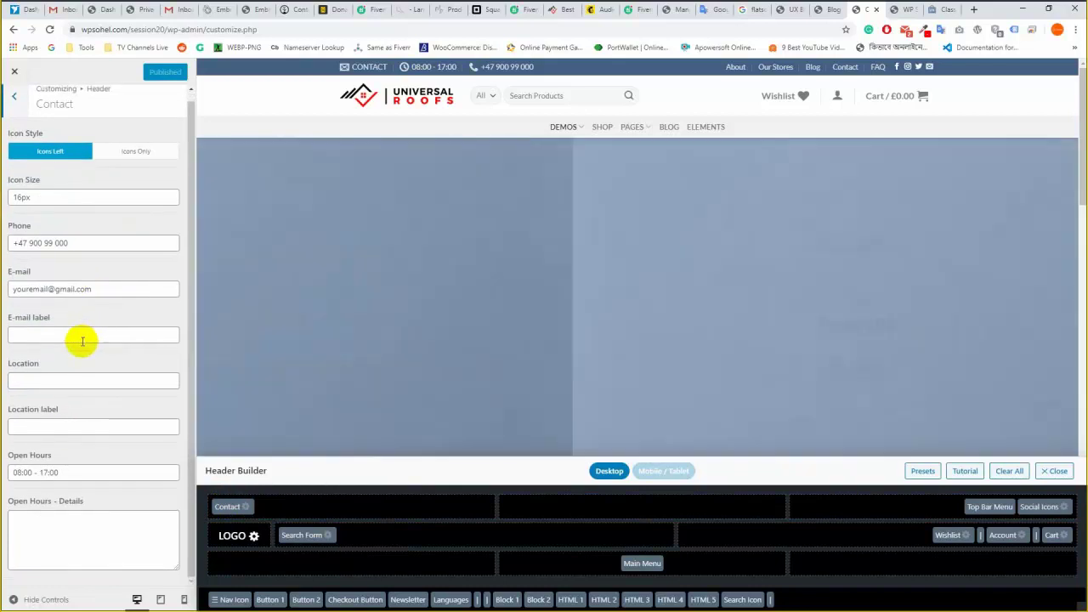
{"action": "left_click", "coordinate": [80, 337]}
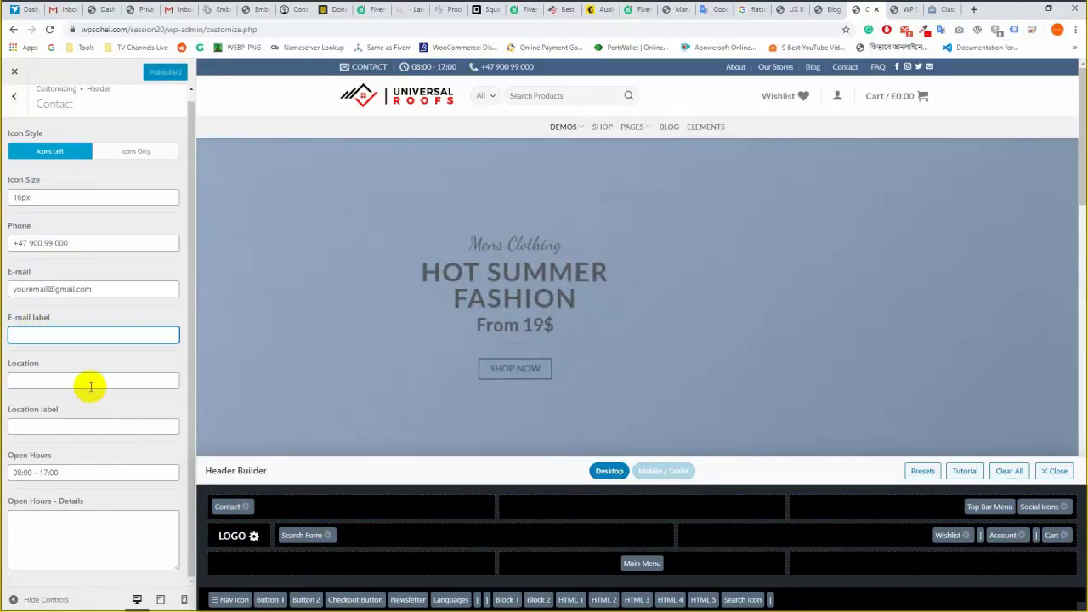
{"action": "left_click", "coordinate": [160, 72]}
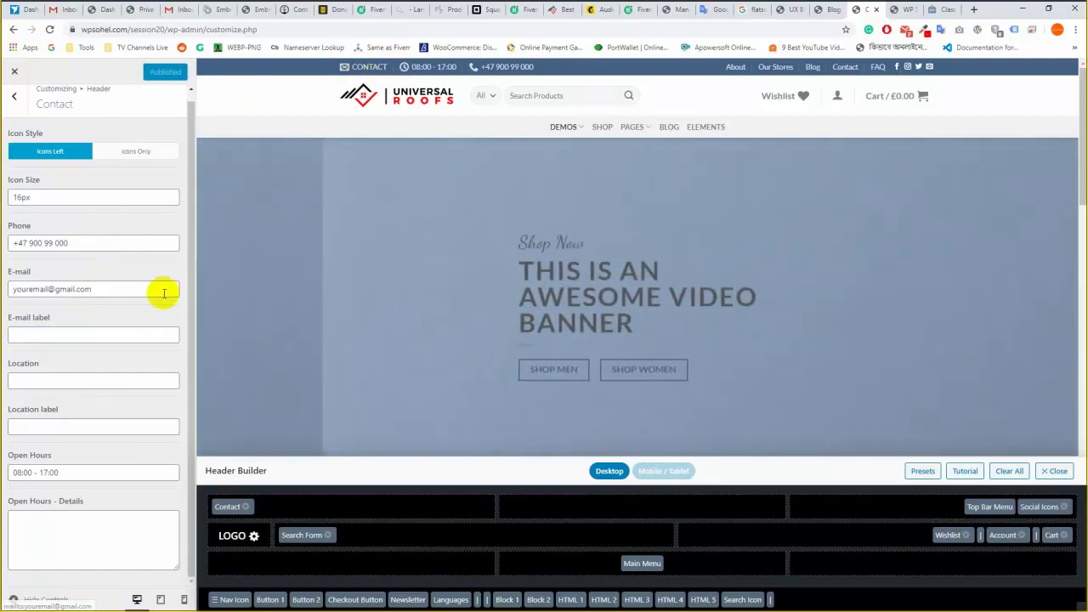
{"action": "scroll", "coordinate": [127, 459], "scroll_direction": "up", "scroll_amount": 1}
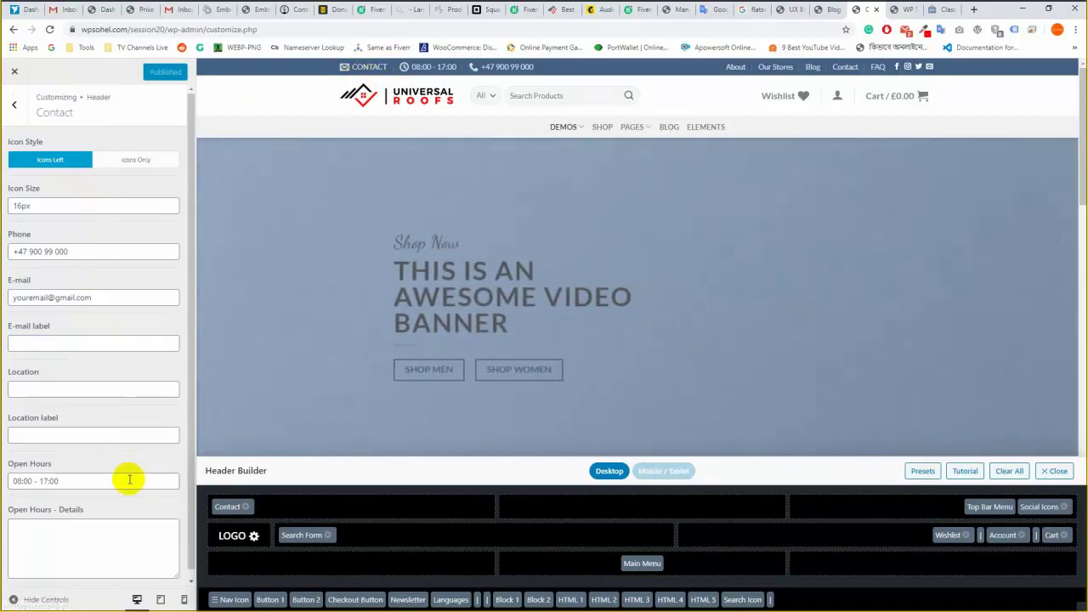
{"action": "left_click", "coordinate": [15, 109]}
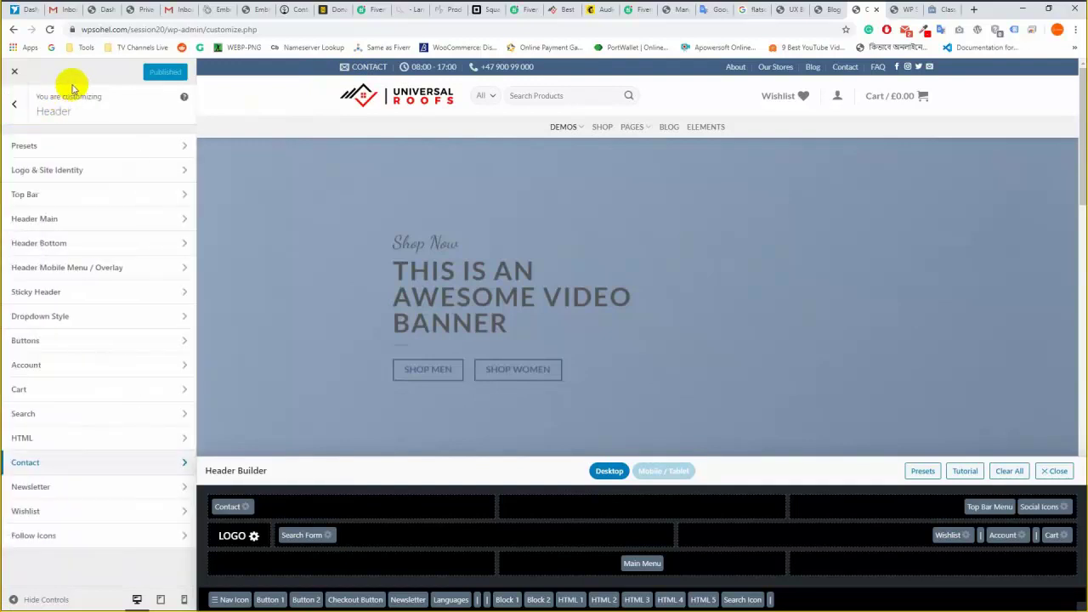
{"action": "left_click", "coordinate": [17, 107]}
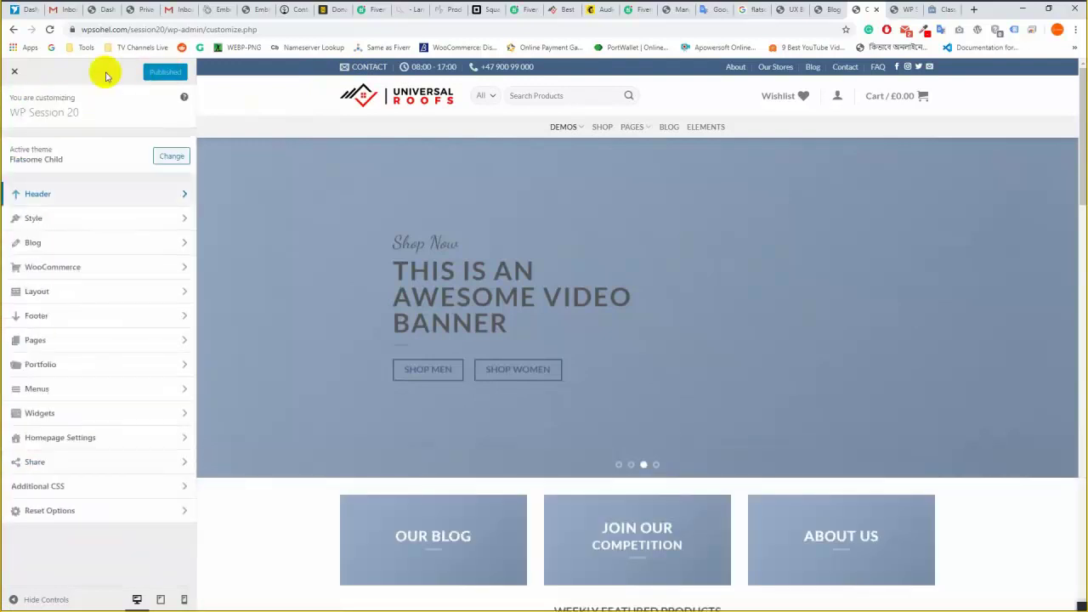
Switch the header builder to the Mobile / Tablet layout and open the Header Mobile Menu / Overlay settings.
{"action": "left_click", "coordinate": [96, 190]}
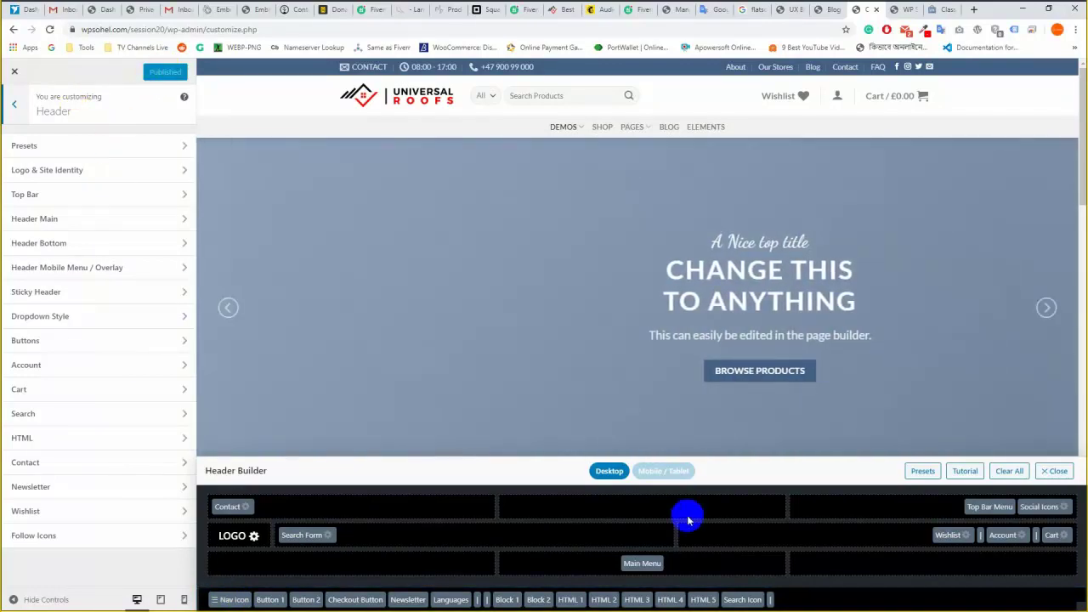
{"action": "left_click", "coordinate": [663, 471]}
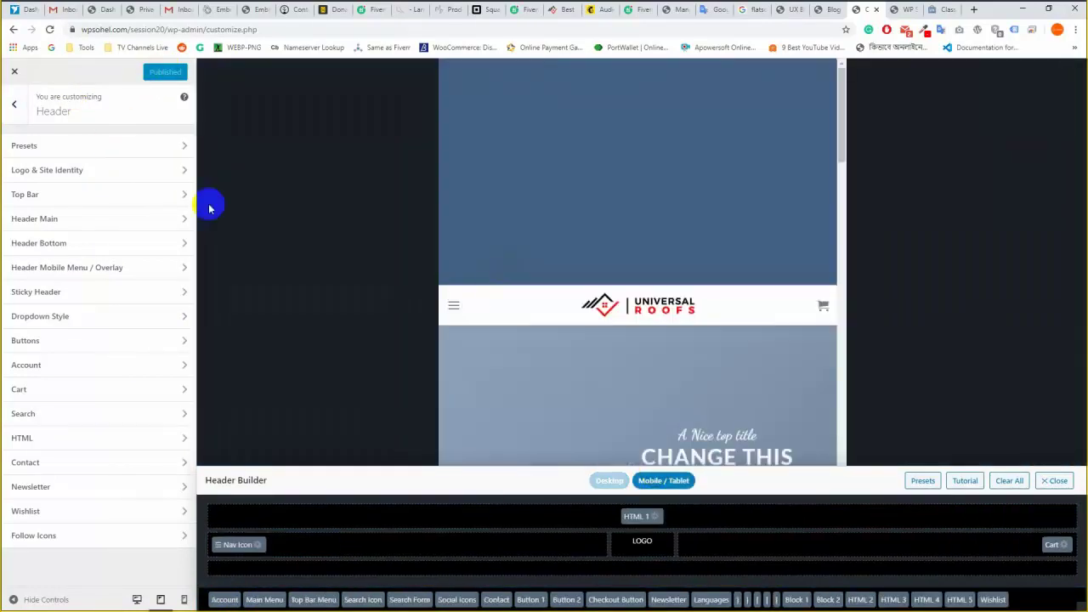
{"action": "scroll", "coordinate": [603, 351], "scroll_direction": "down", "scroll_amount": 3}
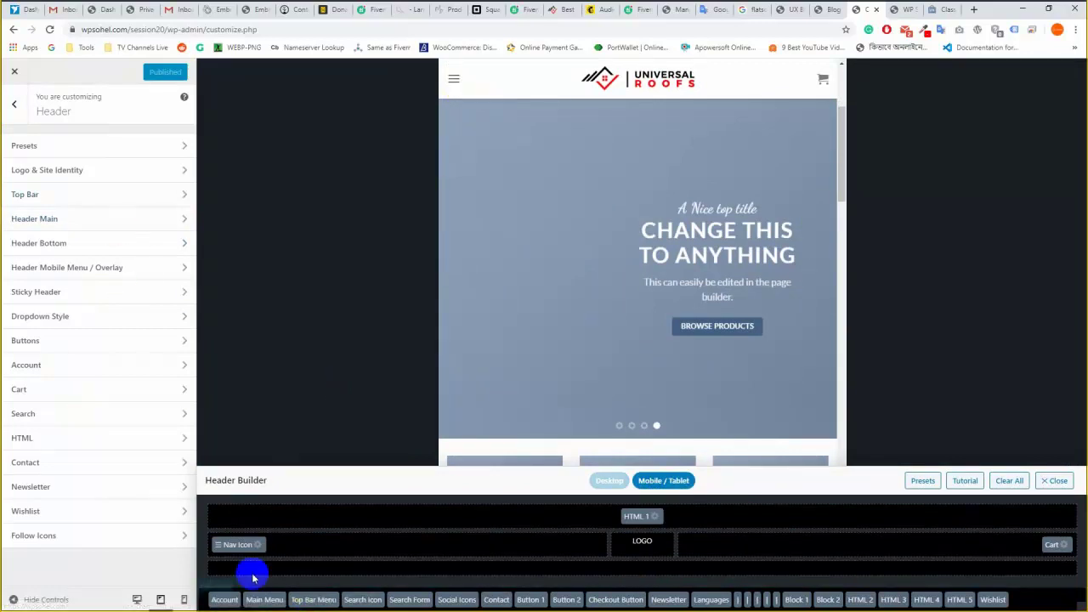
{"action": "left_click", "coordinate": [235, 552]}
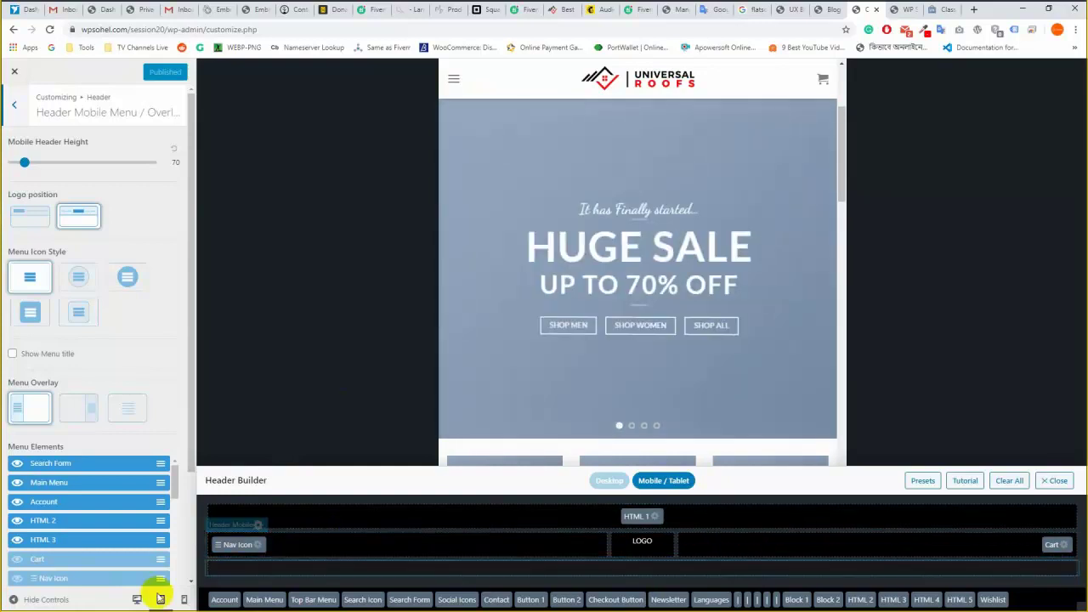
Hide the HTML 2 and HTML 3 elements from the mobile menu while previewing it, and publish the change.
{"action": "scroll", "coordinate": [90, 478], "scroll_direction": "down", "scroll_amount": 4}
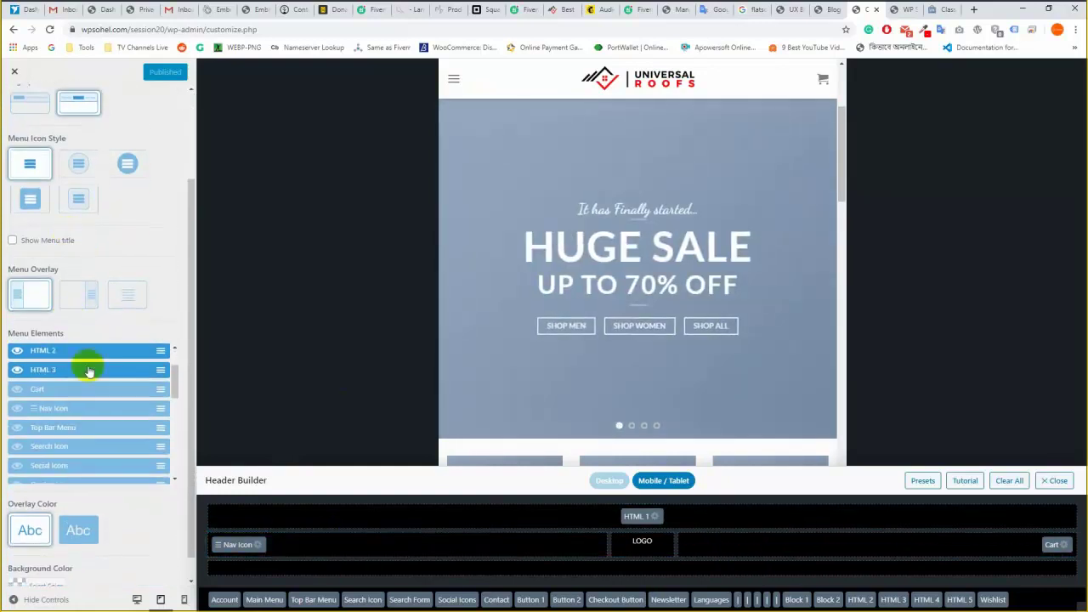
{"action": "left_click", "coordinate": [455, 81]}
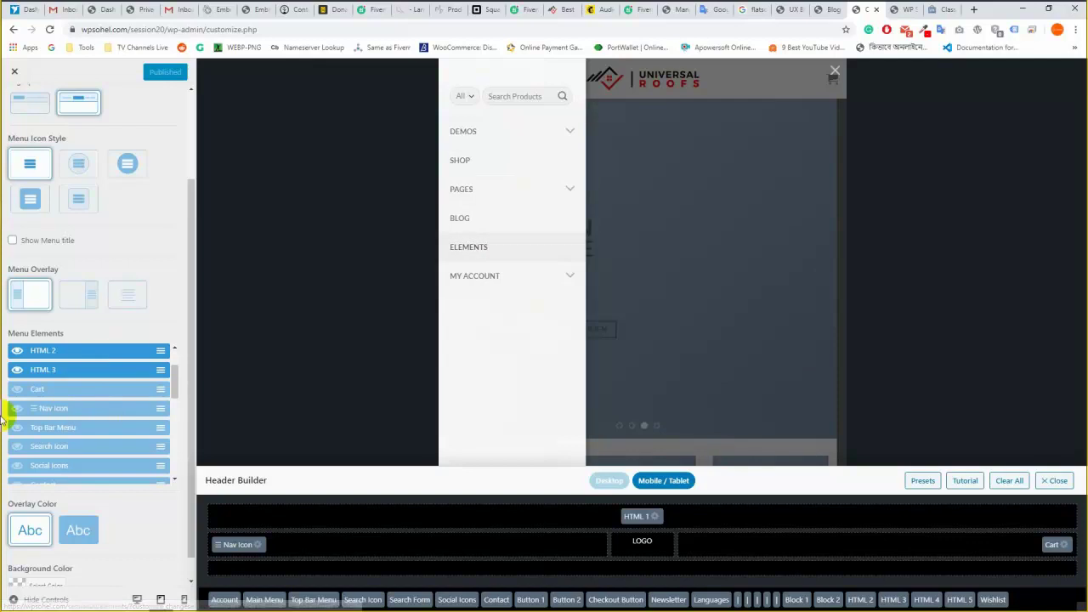
{"action": "left_click", "coordinate": [24, 357]}
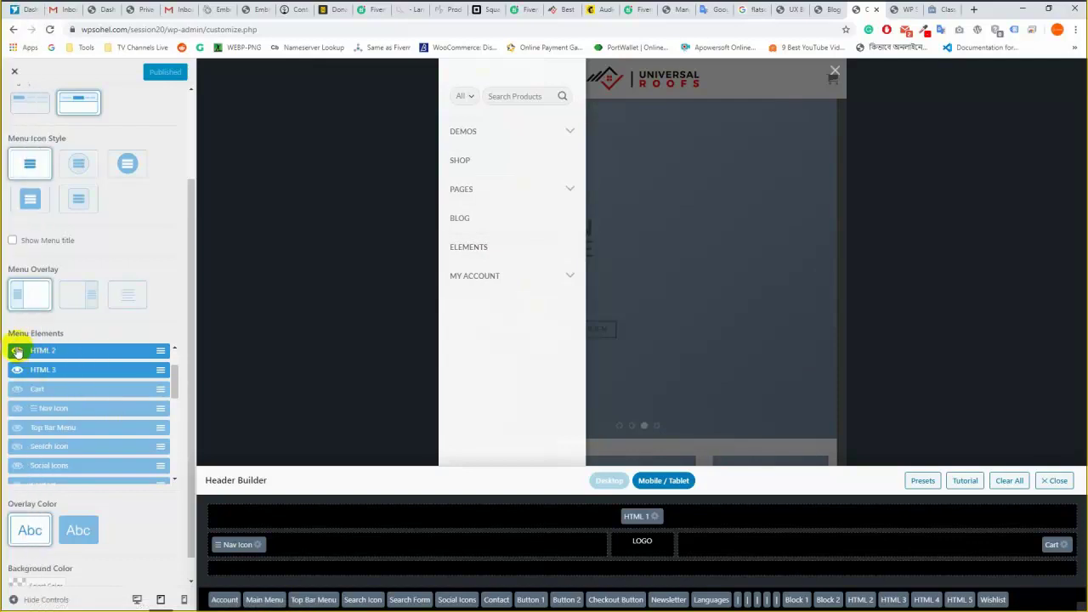
{"action": "left_click", "coordinate": [17, 351]}
{"action": "left_click", "coordinate": [14, 380]}
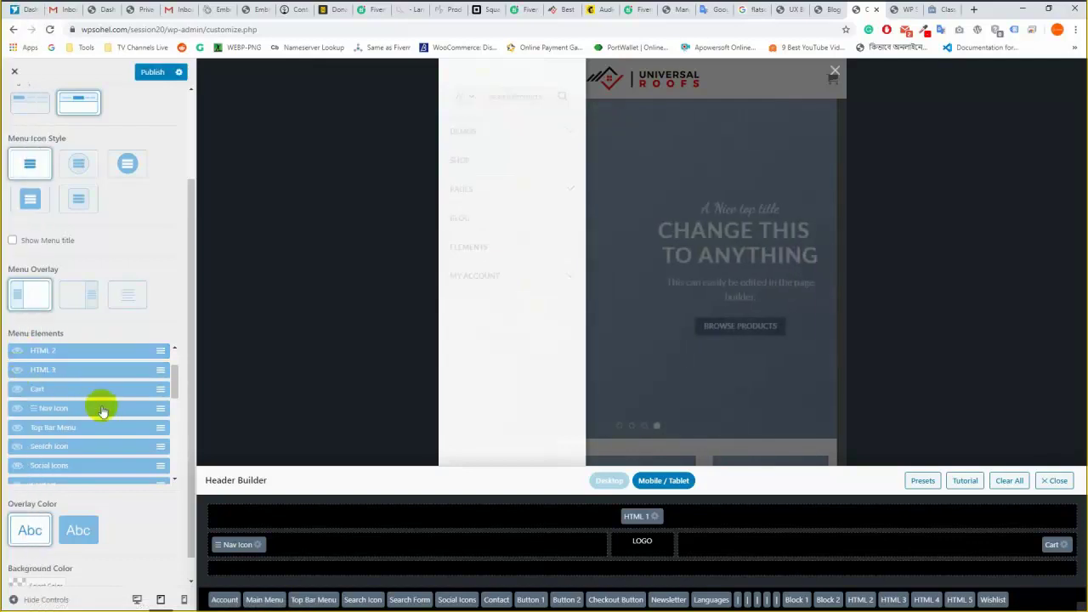
{"action": "scroll", "coordinate": [102, 409], "scroll_direction": "up", "scroll_amount": 1}
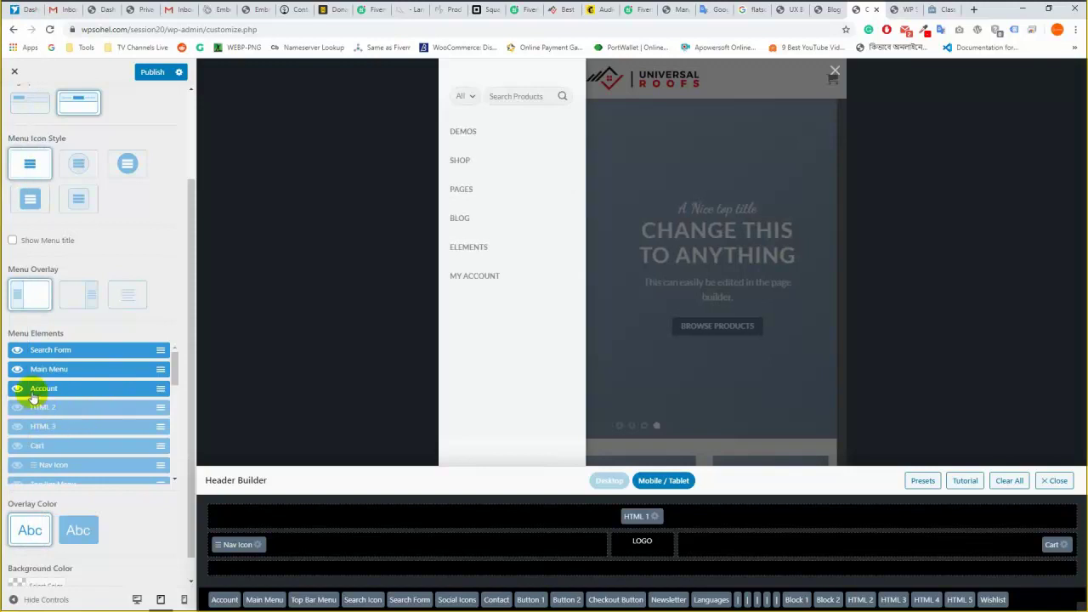
{"action": "scroll", "coordinate": [115, 395], "scroll_direction": "up", "scroll_amount": 1}
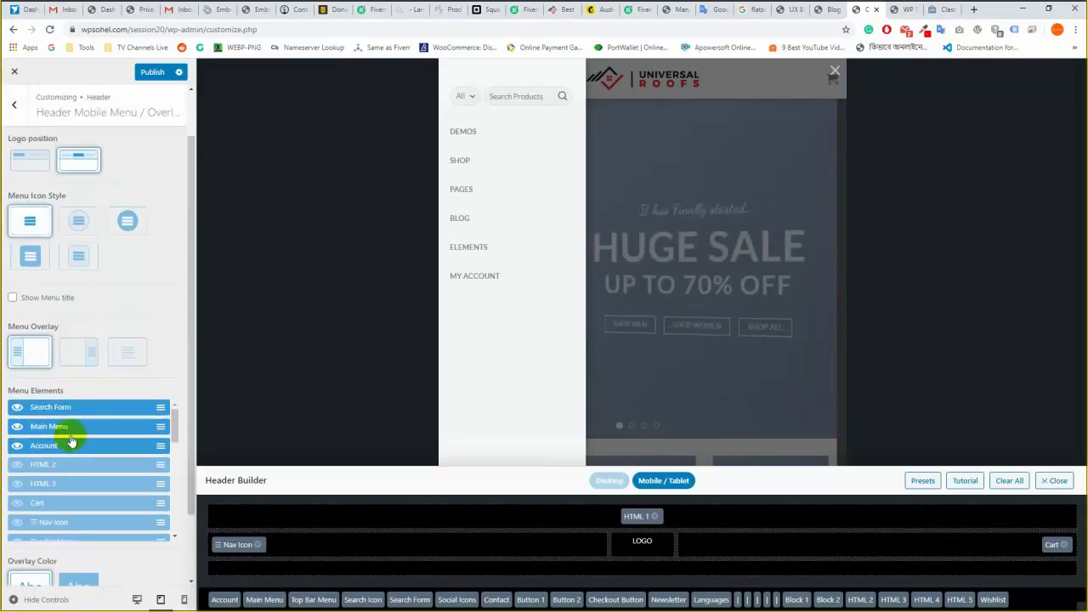
{"action": "scroll", "coordinate": [89, 400], "scroll_direction": "down", "scroll_amount": 1}
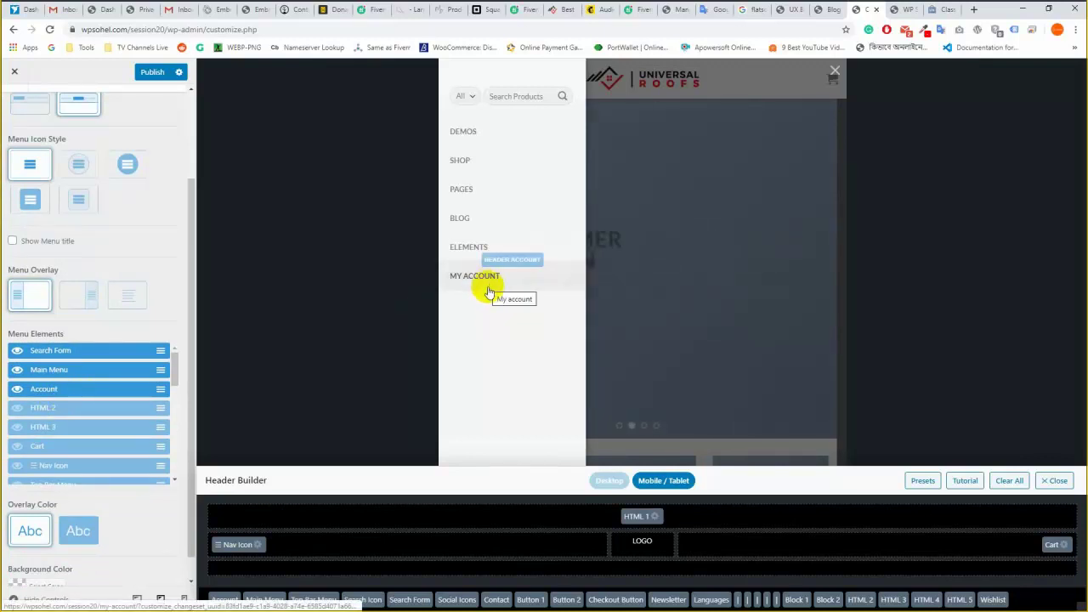
{"action": "left_click", "coordinate": [152, 71]}
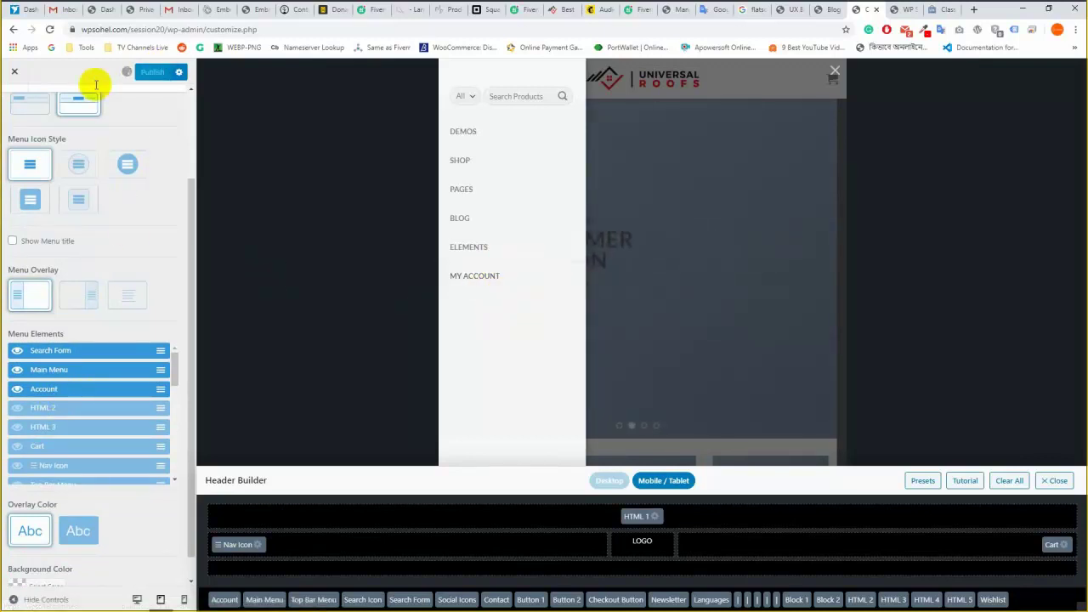
Set the mobile menu icon style to the filled square with the menu preview closed, and publish the change.
{"action": "scroll", "coordinate": [124, 242], "scroll_direction": "up", "scroll_amount": 3}
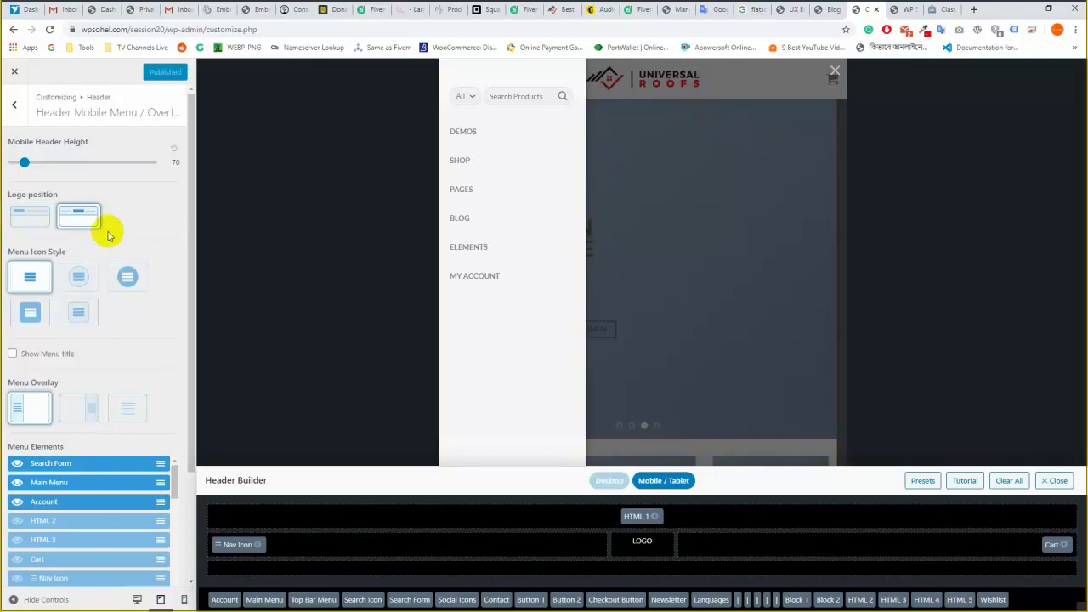
{"action": "left_click", "coordinate": [631, 162]}
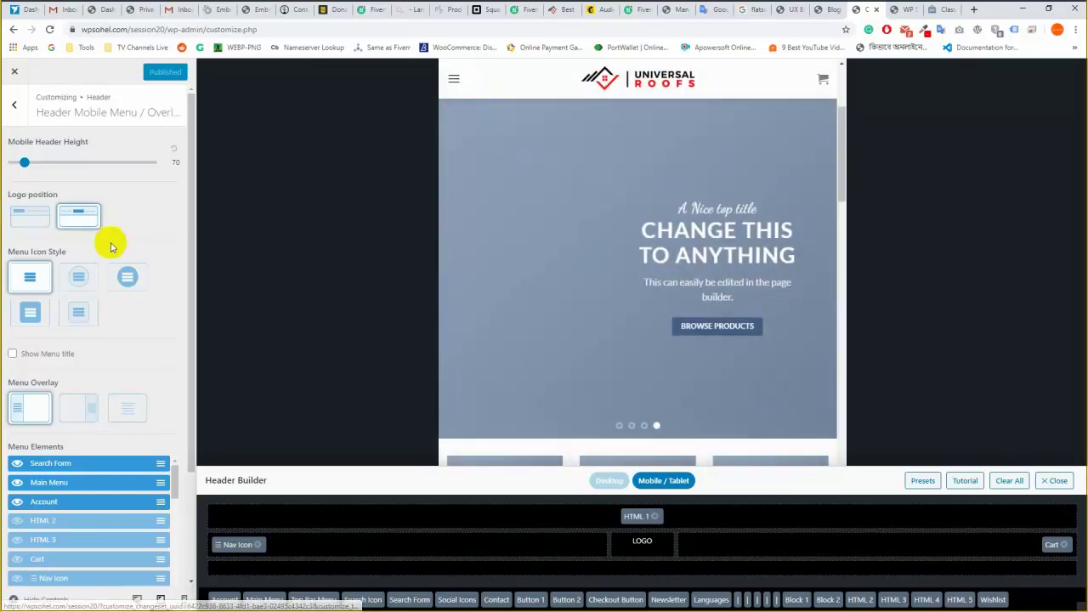
{"action": "left_click", "coordinate": [127, 277]}
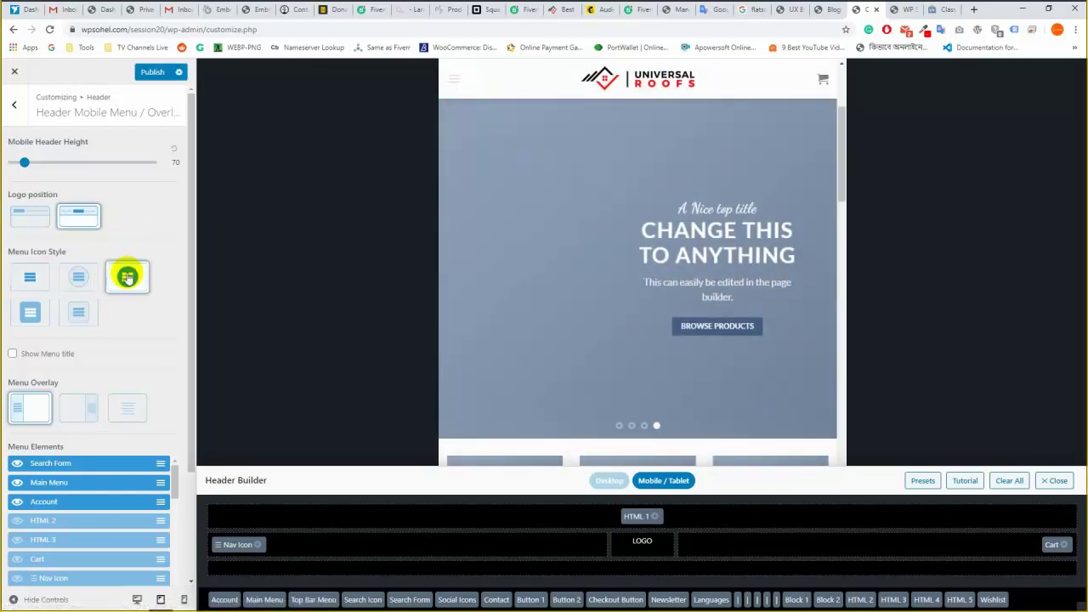
{"action": "left_click", "coordinate": [31, 313]}
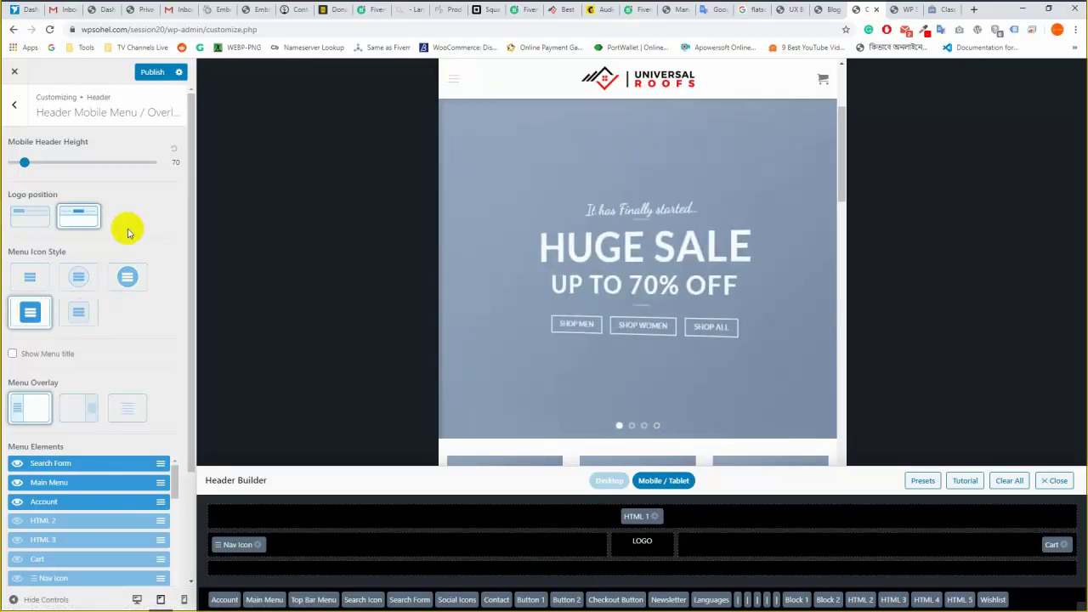
{"action": "left_click", "coordinate": [152, 72]}
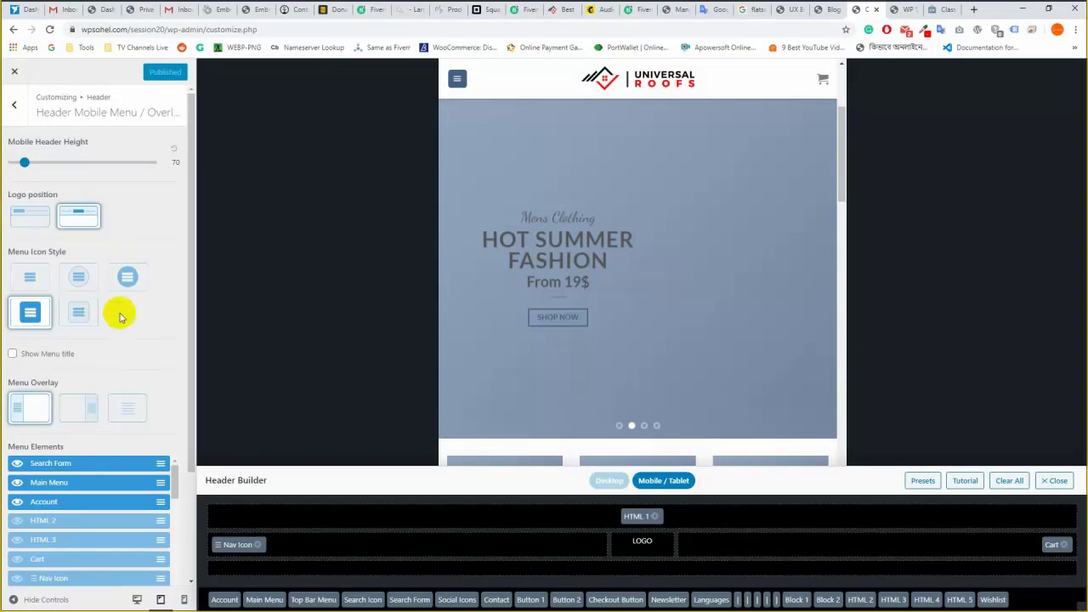
Set the mobile menu's overlay color to the dark variant and open the mobile menu in the preview.
{"action": "scroll", "coordinate": [117, 312], "scroll_direction": "down", "scroll_amount": 3}
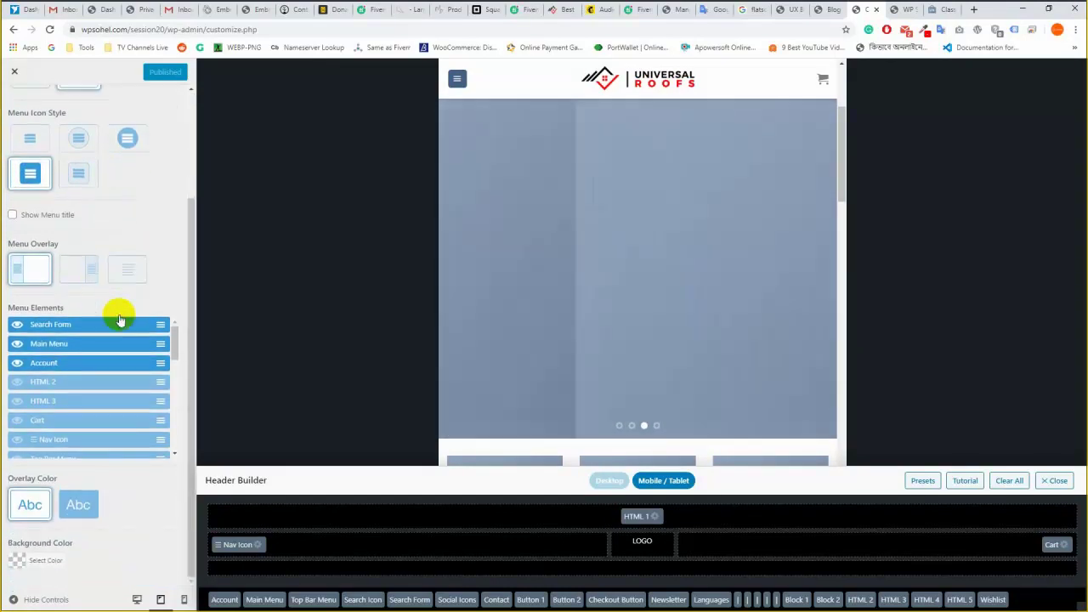
{"action": "scroll", "coordinate": [91, 396], "scroll_direction": "down", "scroll_amount": 2}
{"action": "scroll", "coordinate": [91, 396], "scroll_direction": "down", "scroll_amount": 3}
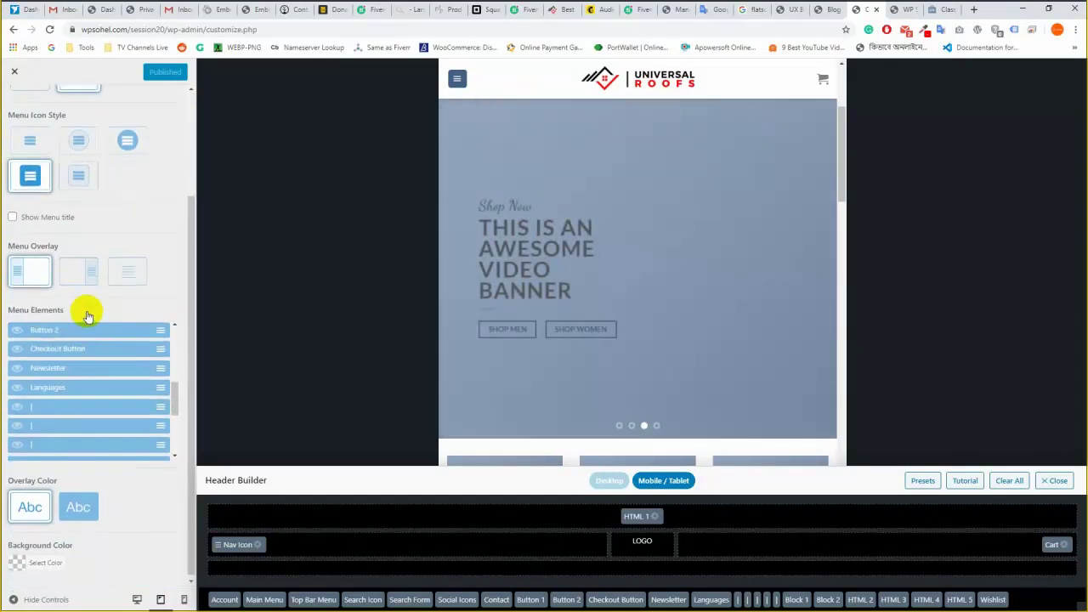
{"action": "scroll", "coordinate": [86, 311], "scroll_direction": "up", "scroll_amount": 2}
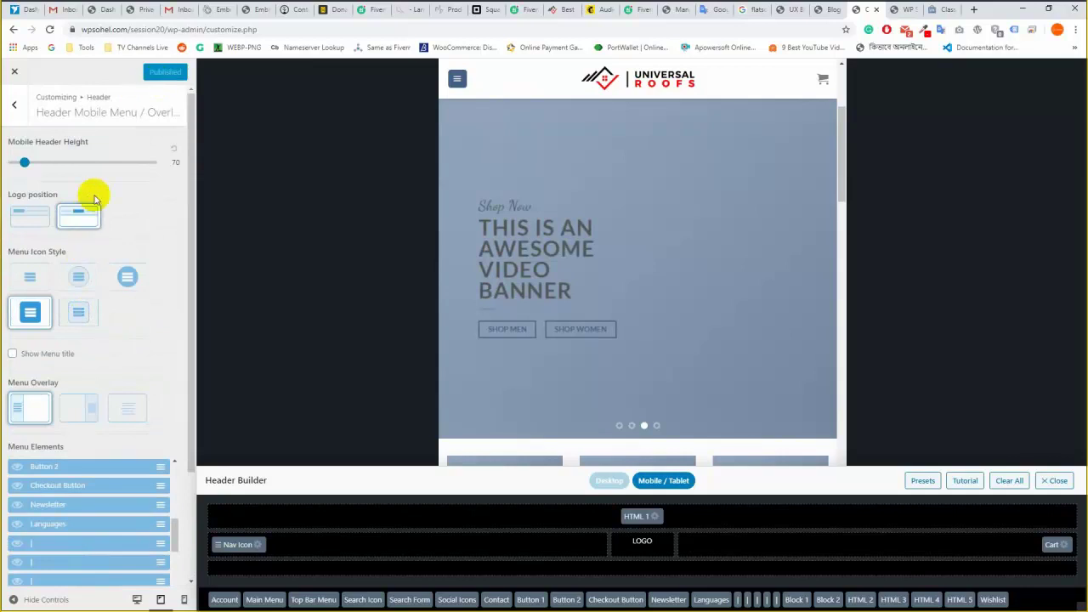
{"action": "scroll", "coordinate": [127, 301], "scroll_direction": "down", "scroll_amount": 3}
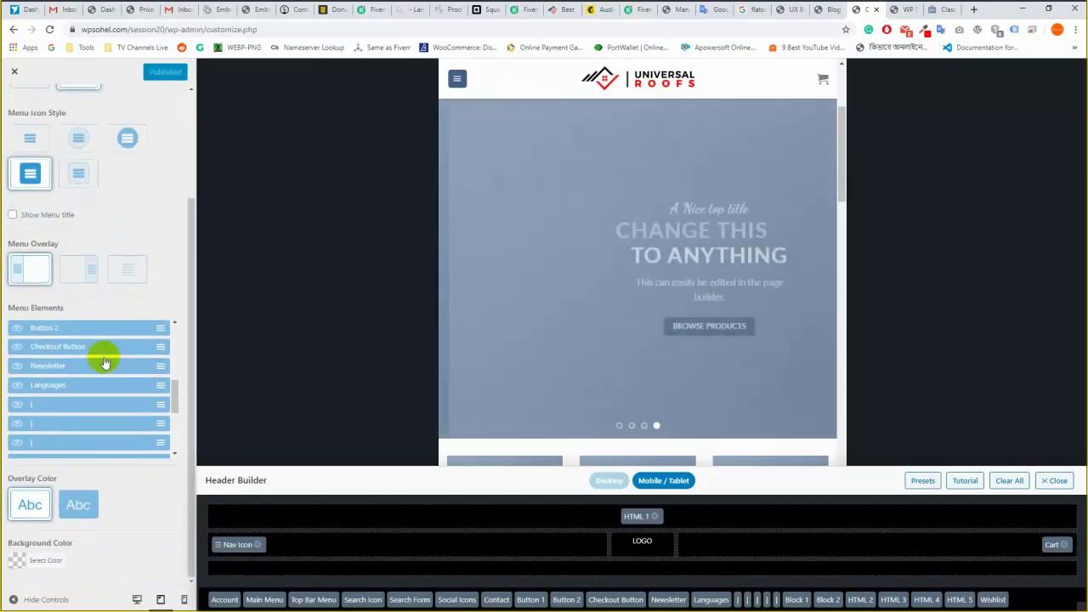
{"action": "scroll", "coordinate": [102, 360], "scroll_direction": "down", "scroll_amount": 2}
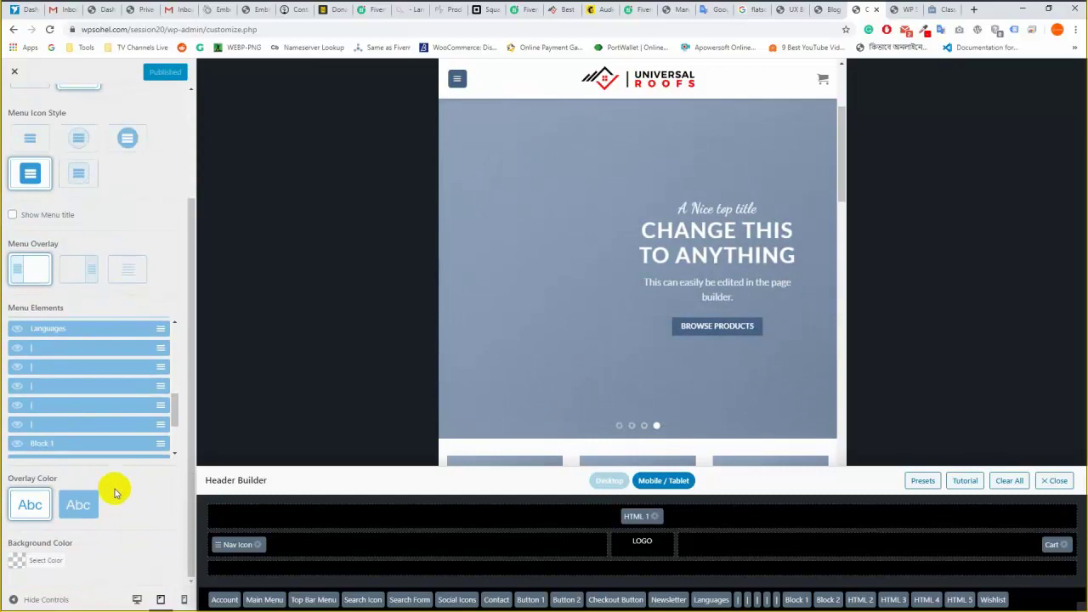
{"action": "left_click", "coordinate": [77, 507]}
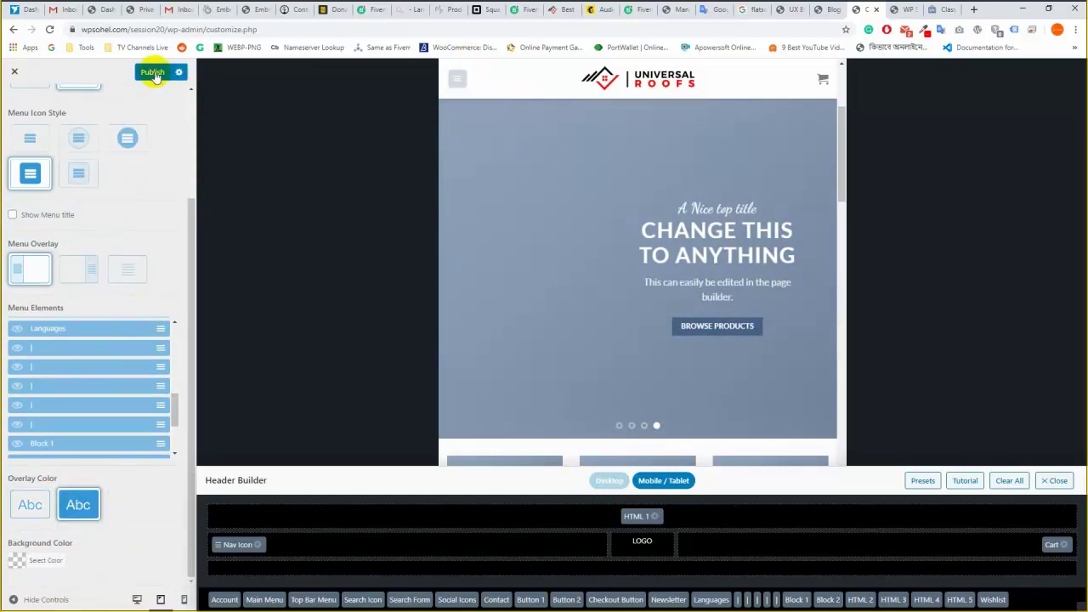
{"action": "left_click", "coordinate": [457, 79]}
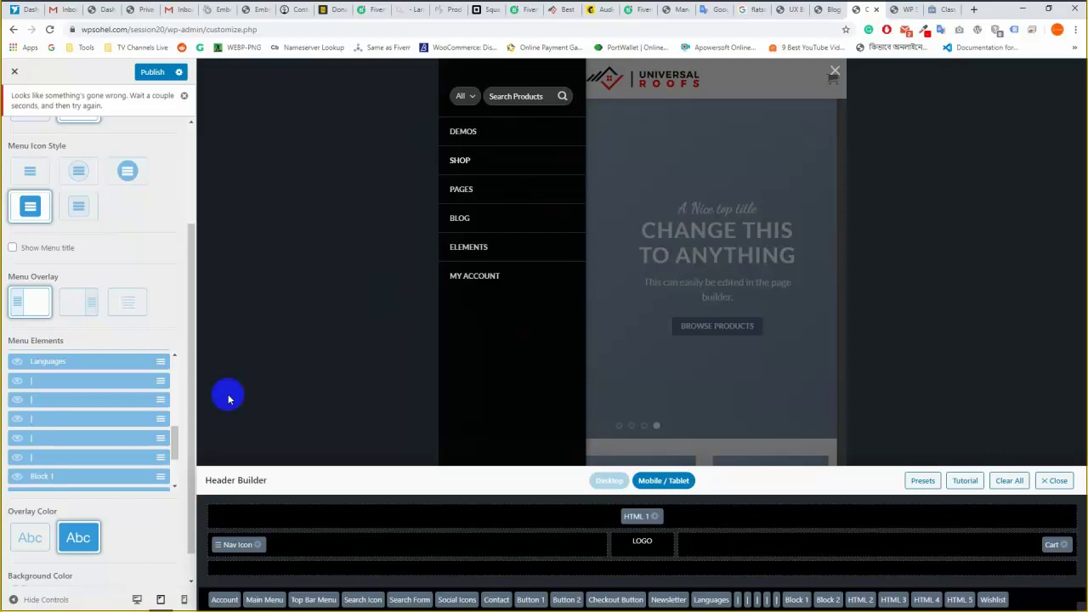
{"action": "left_click", "coordinate": [99, 536]}
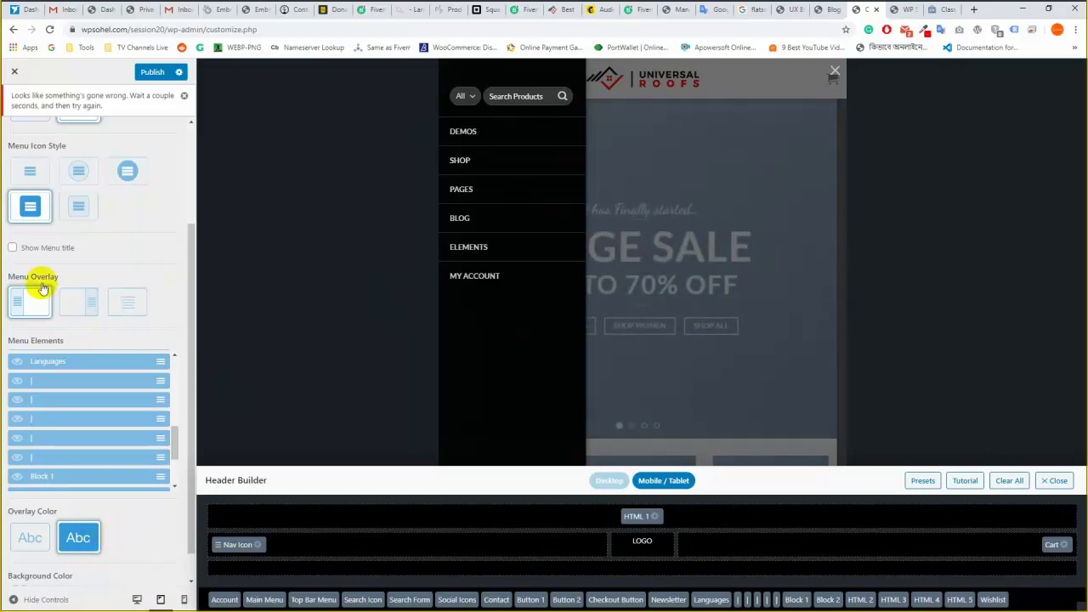
Set the menu overlay to the centered full-screen layout, publish the mobile menu changes and close the menu preview.
{"action": "left_click", "coordinate": [128, 313]}
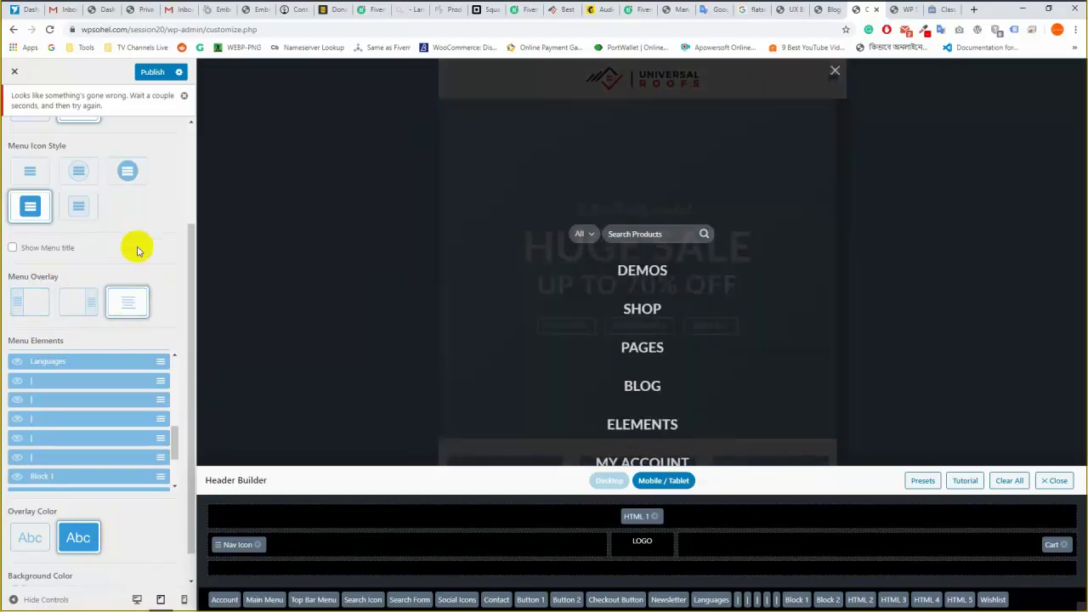
{"action": "left_click", "coordinate": [156, 74]}
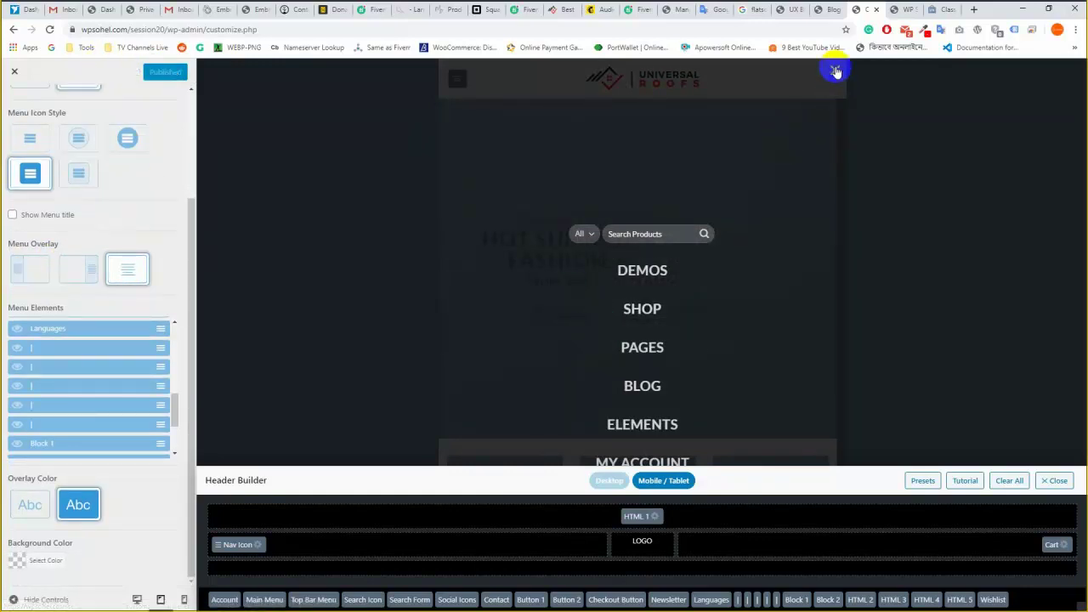
{"action": "left_click", "coordinate": [606, 166]}
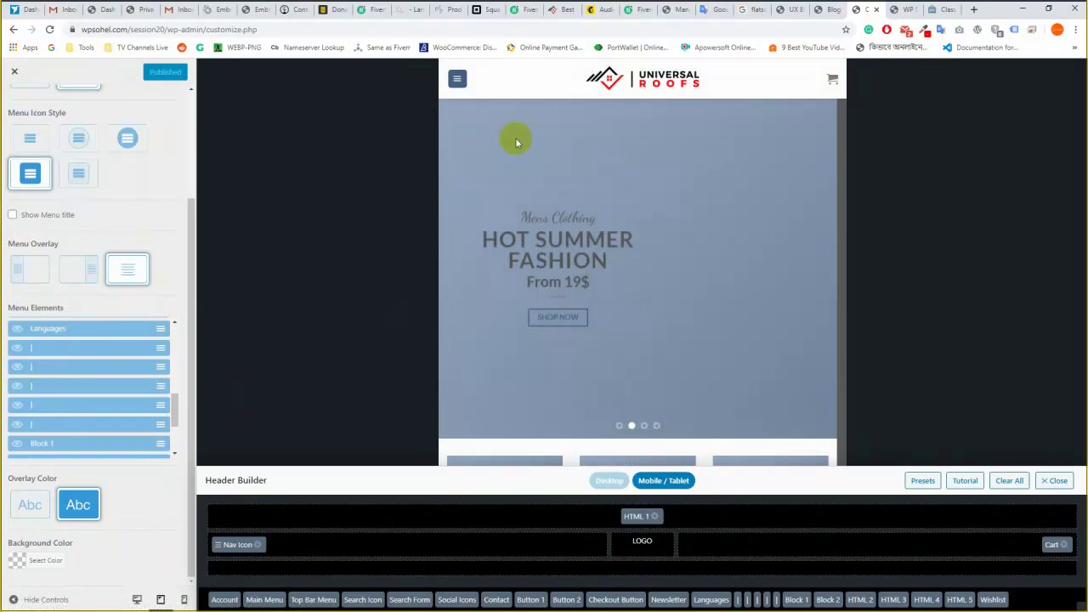
Examine the mobile menu overlay in the preview alongside the menu element, overlay color and background color settings.
{"action": "left_click", "coordinate": [601, 186]}
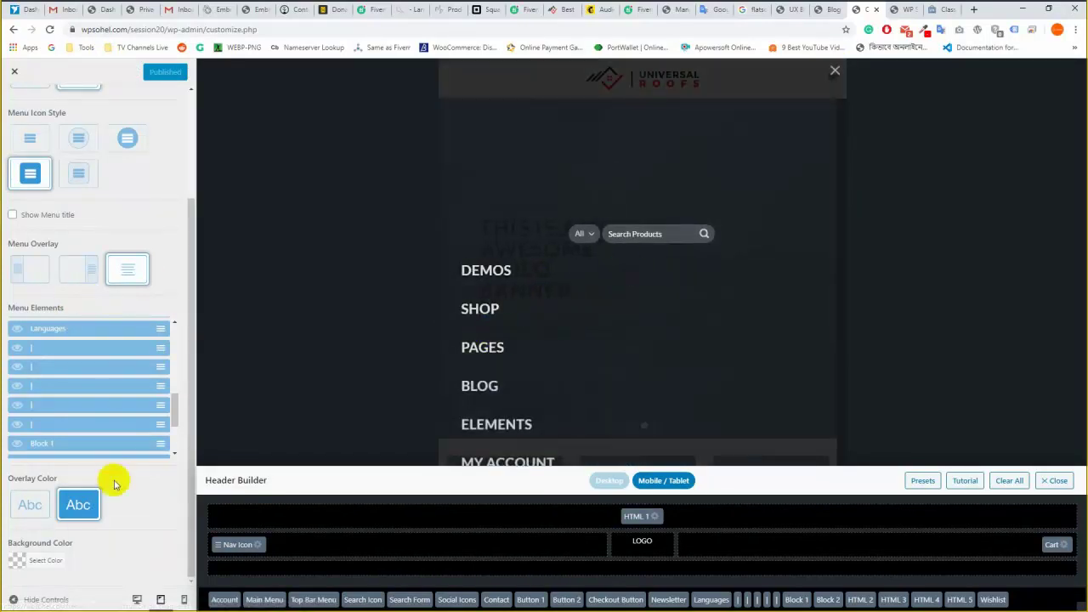
{"action": "scroll", "coordinate": [114, 372], "scroll_direction": "down", "scroll_amount": 2}
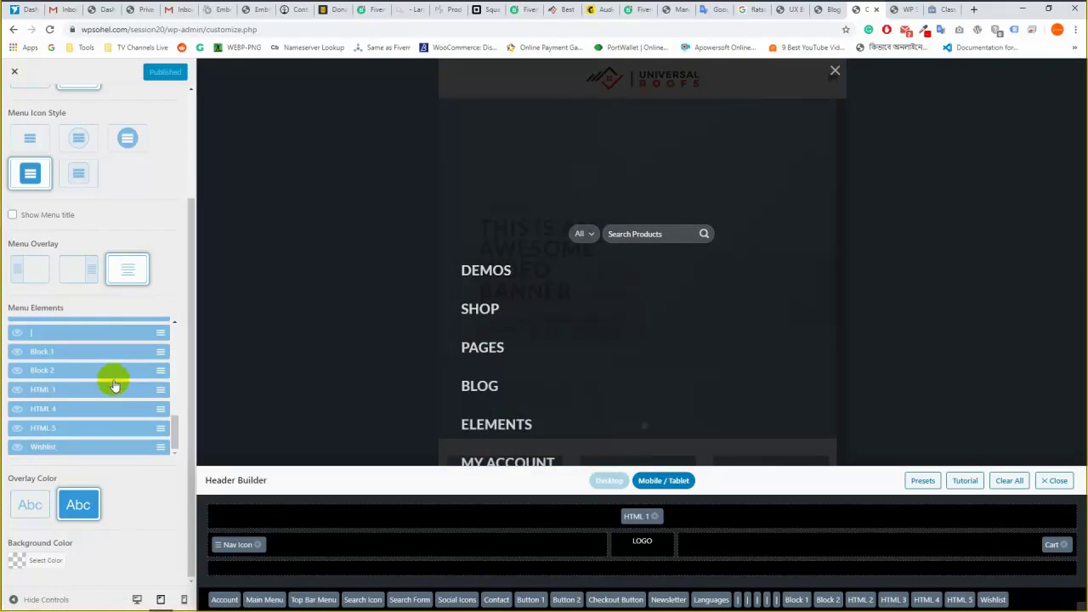
{"action": "scroll", "coordinate": [117, 434], "scroll_direction": "up", "scroll_amount": 5}
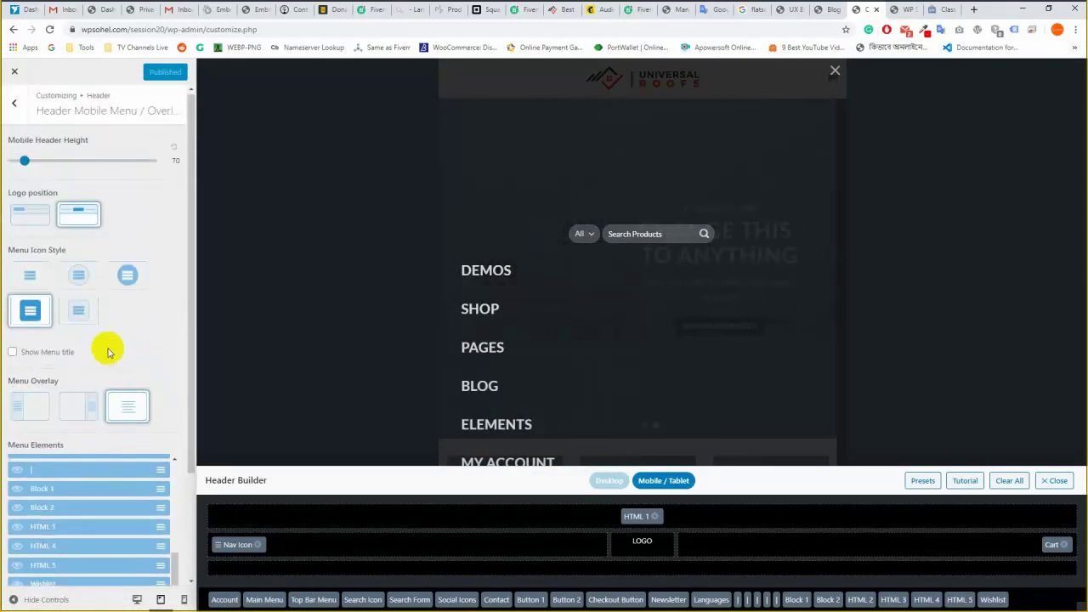
{"action": "scroll", "coordinate": [107, 352], "scroll_direction": "down", "scroll_amount": 5}
{"action": "left_click", "coordinate": [541, 278]}
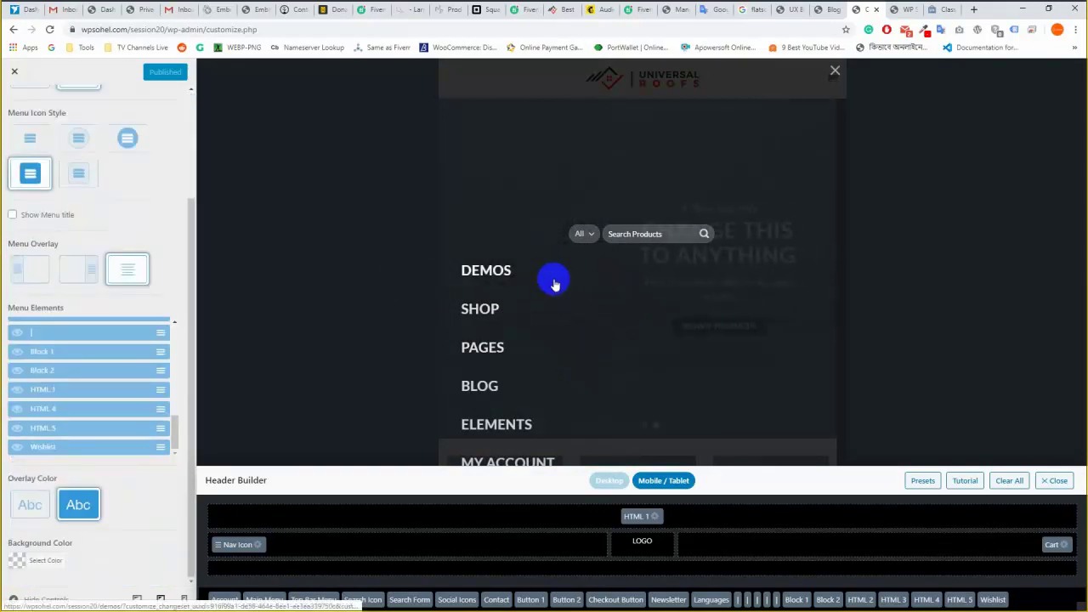
{"action": "left_click", "coordinate": [502, 228]}
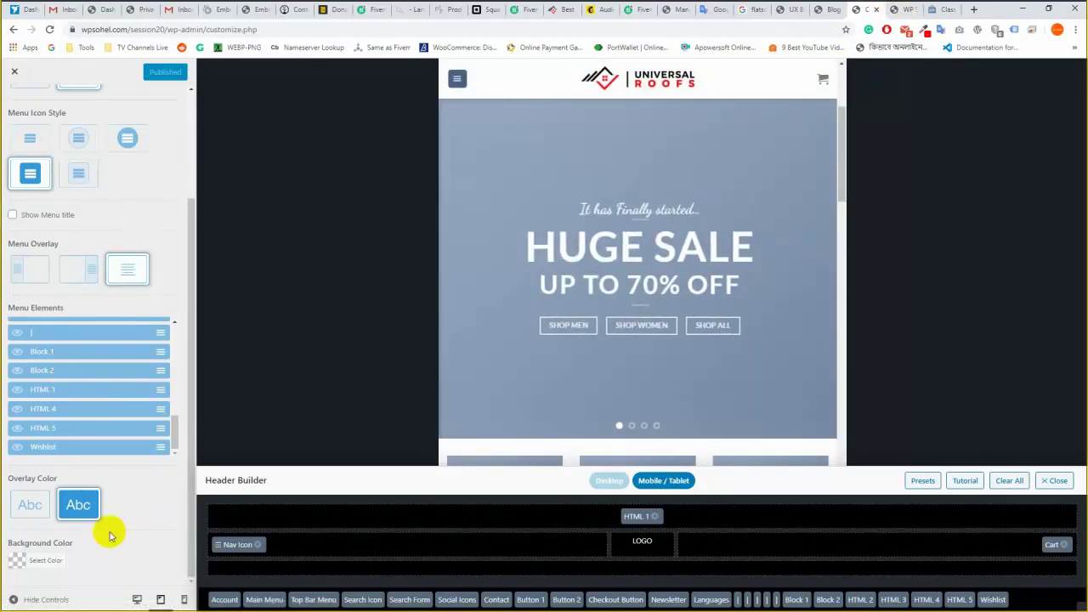
{"action": "scroll", "coordinate": [85, 501], "scroll_direction": "up", "scroll_amount": 1}
{"action": "scroll", "coordinate": [95, 489], "scroll_direction": "down", "scroll_amount": 1}
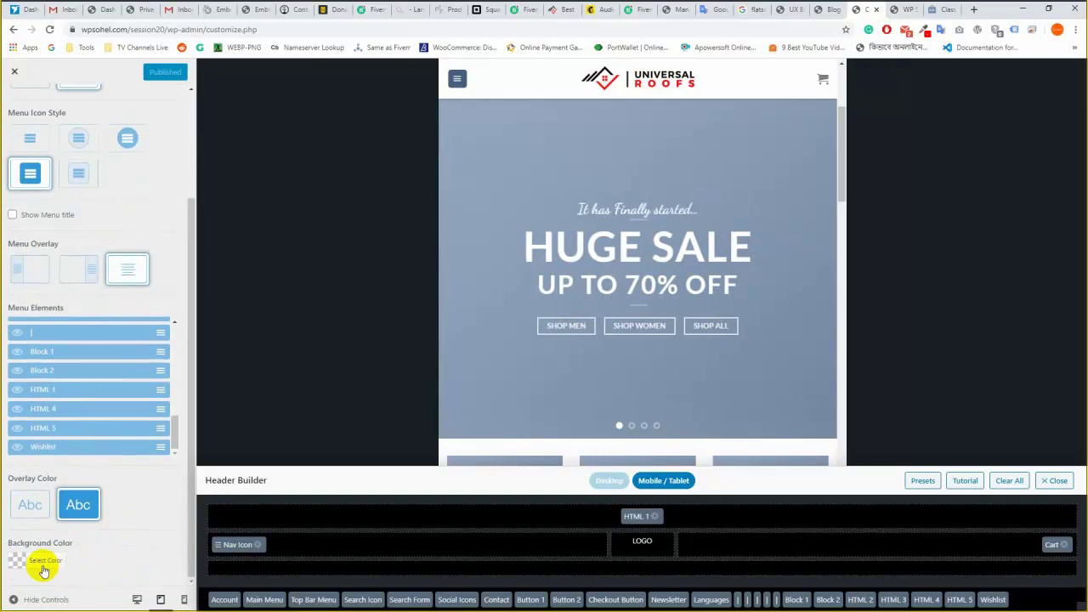
{"action": "left_click", "coordinate": [459, 78]}
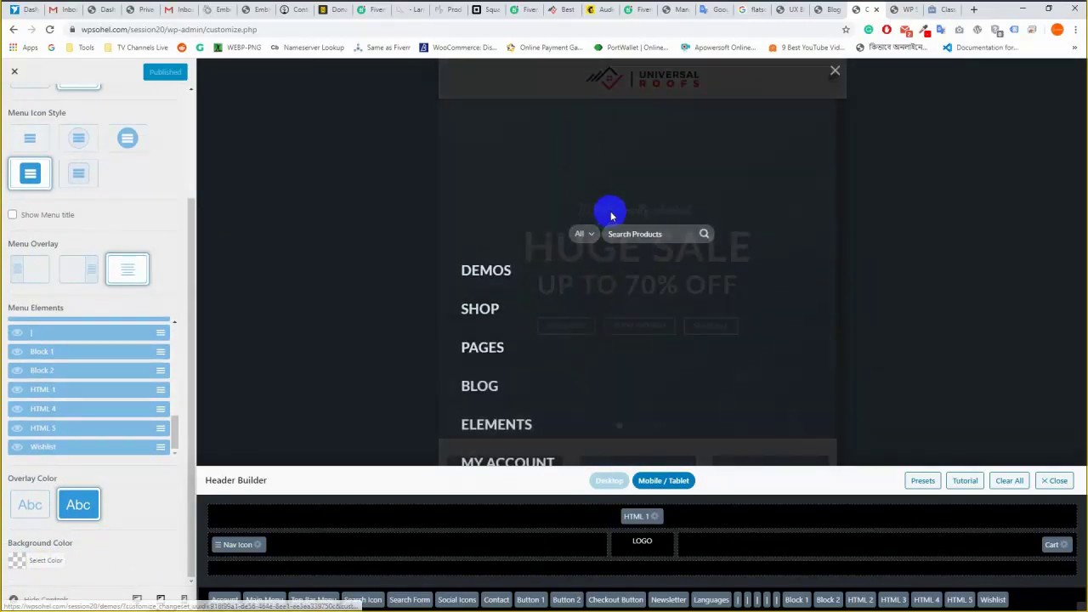
{"action": "left_click", "coordinate": [836, 71]}
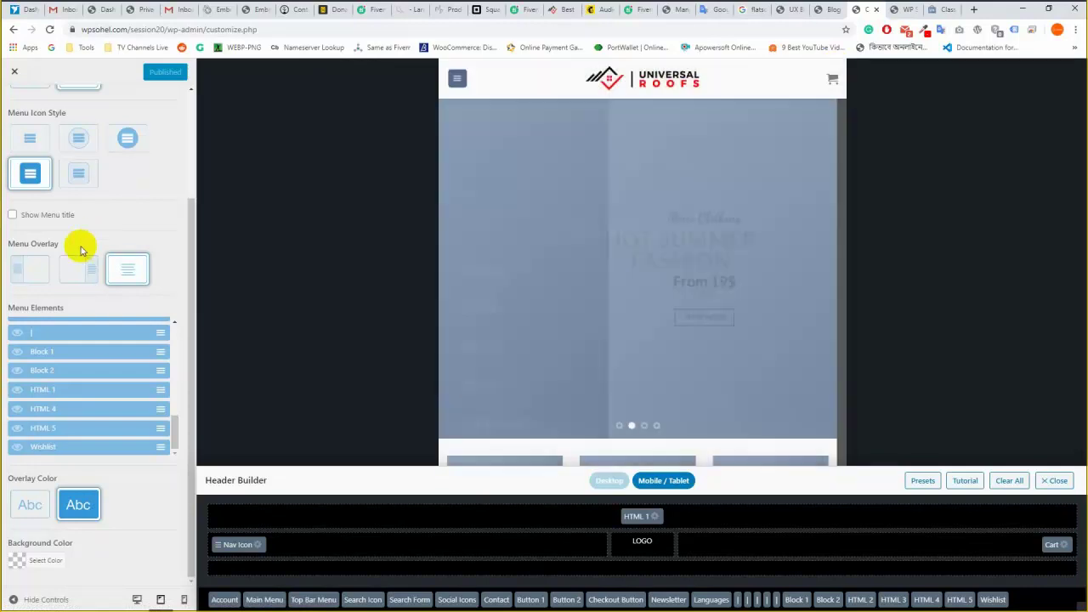
Open the Sticky Header settings and switch the header builder to the desktop view.
{"action": "scroll", "coordinate": [62, 145], "scroll_direction": "up", "scroll_amount": 5}
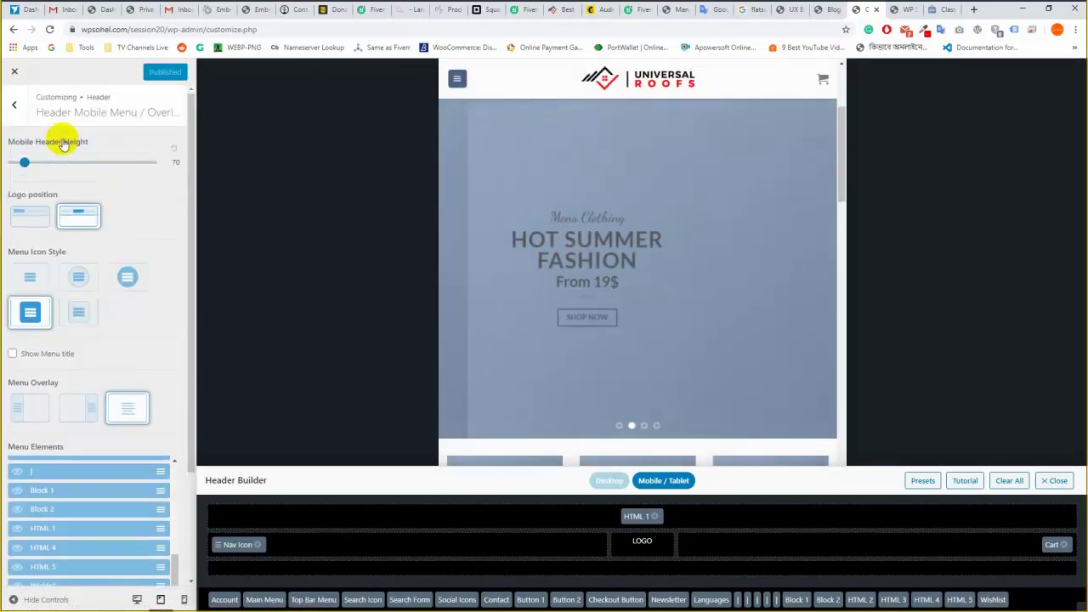
{"action": "left_click", "coordinate": [17, 102]}
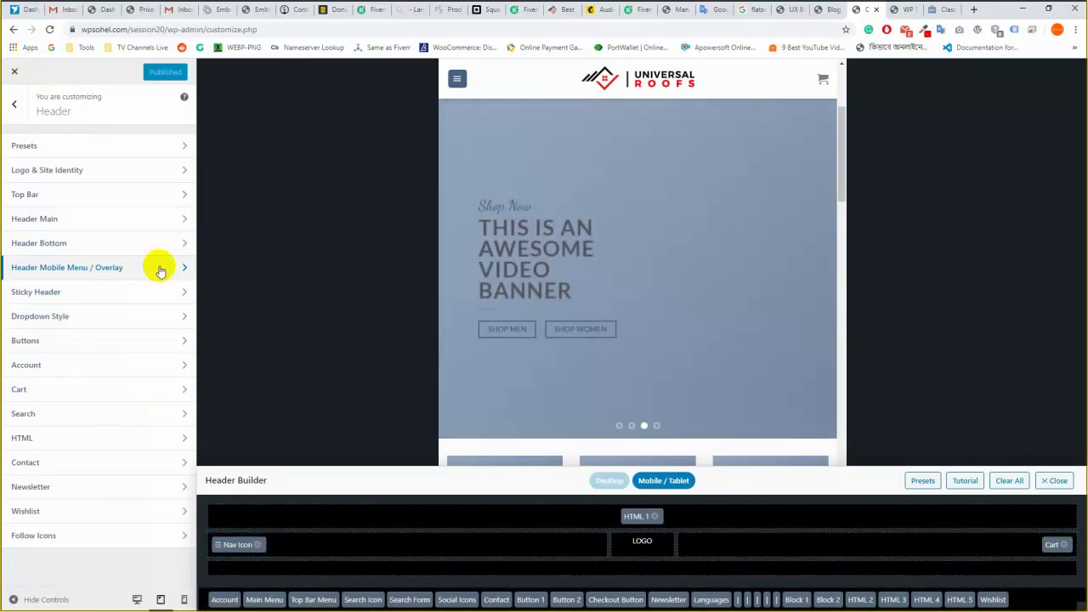
{"action": "left_click", "coordinate": [85, 292]}
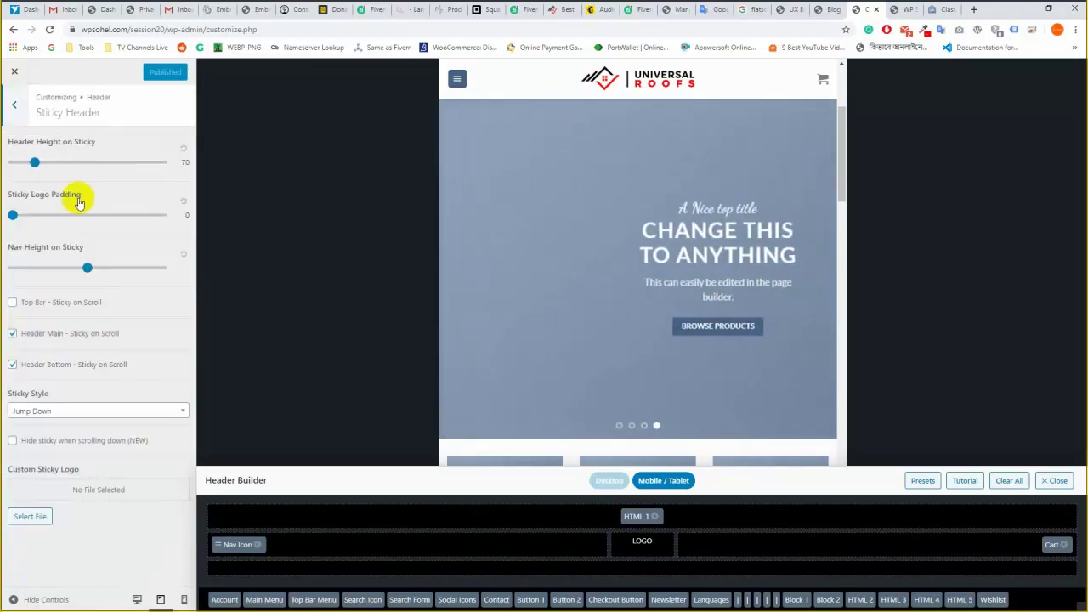
{"action": "left_click", "coordinate": [609, 480]}
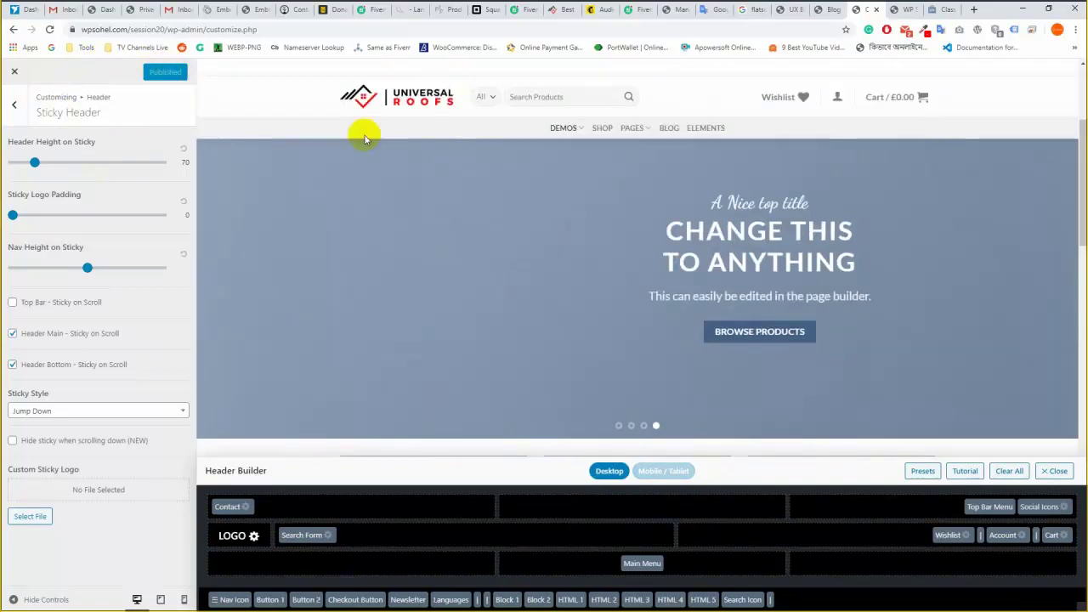
Check how the sticky header behaves on scroll in the desktop preview, and bring up the live home page.
{"action": "scroll", "coordinate": [420, 271], "scroll_direction": "down", "scroll_amount": 15}
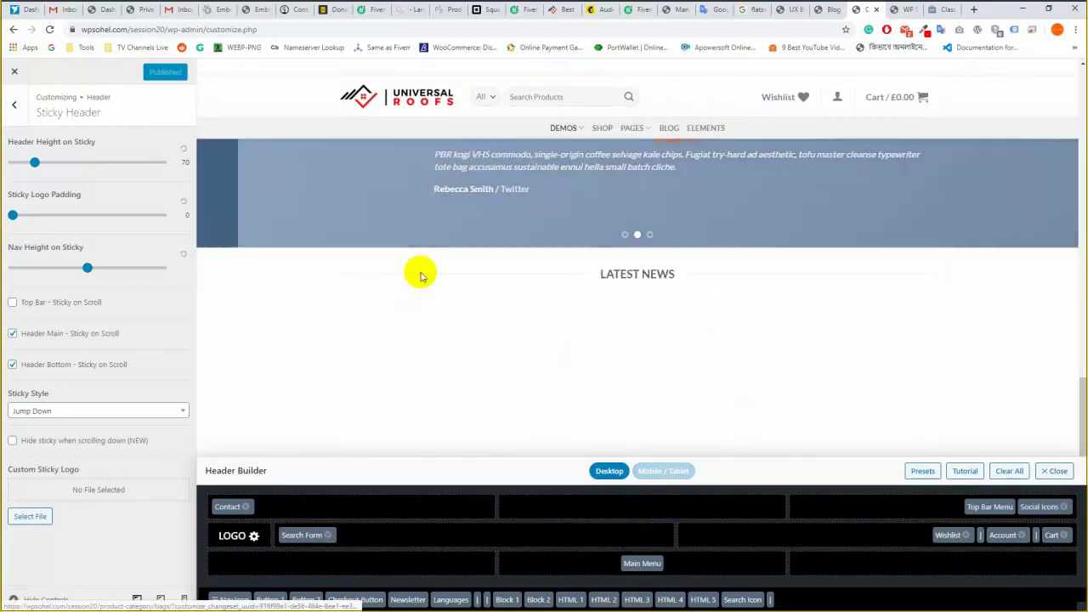
{"action": "scroll", "coordinate": [420, 274], "scroll_direction": "up", "scroll_amount": 5}
{"action": "scroll", "coordinate": [420, 273], "scroll_direction": "up", "scroll_amount": 10}
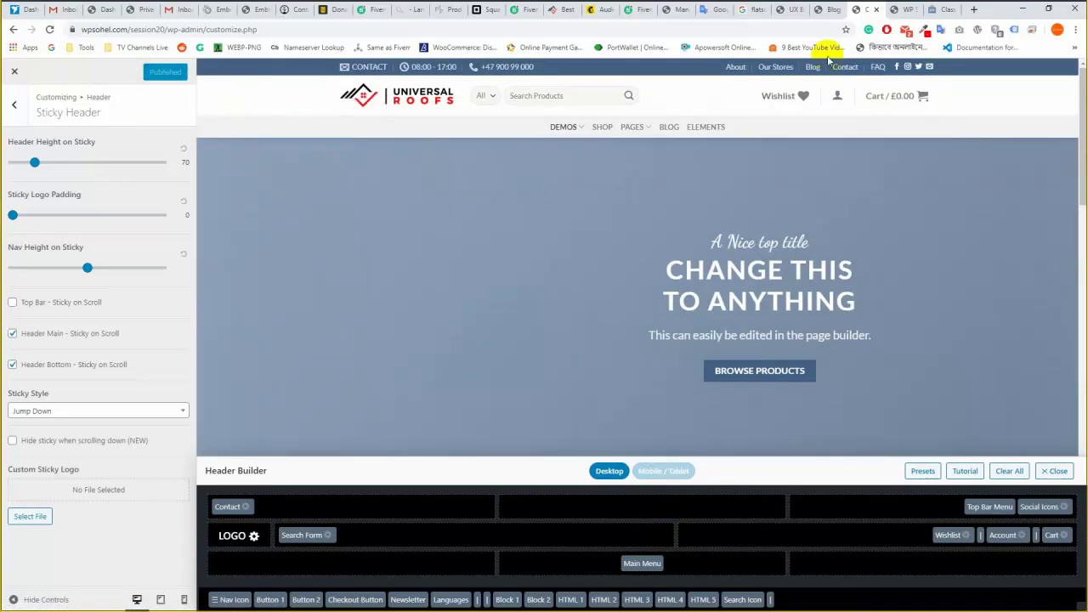
{"action": "left_click", "coordinate": [900, 8]}
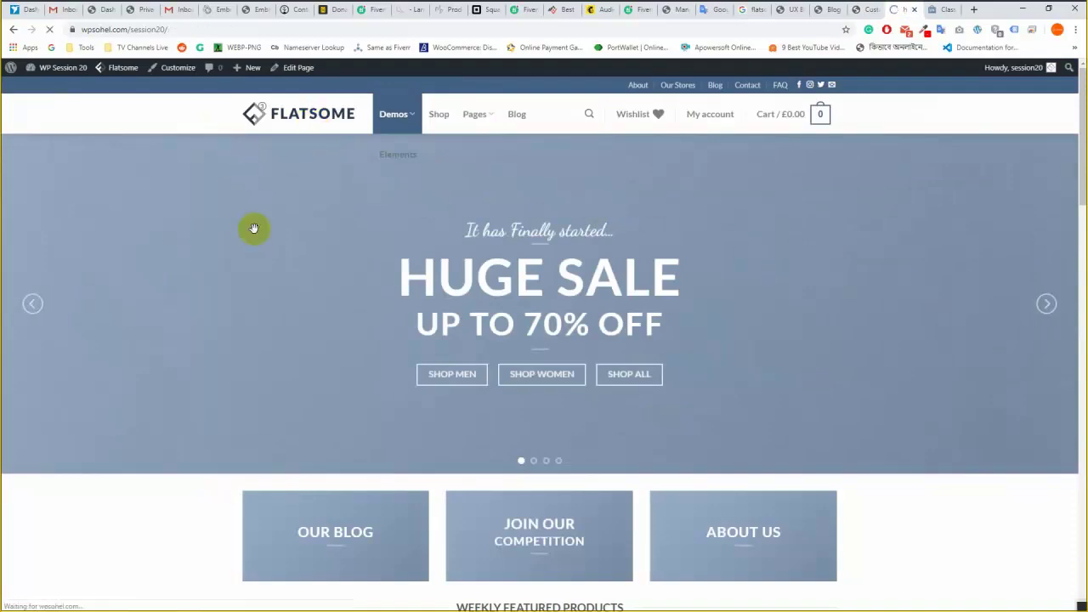
{"action": "mouse_move", "coordinate": [24, 184]}
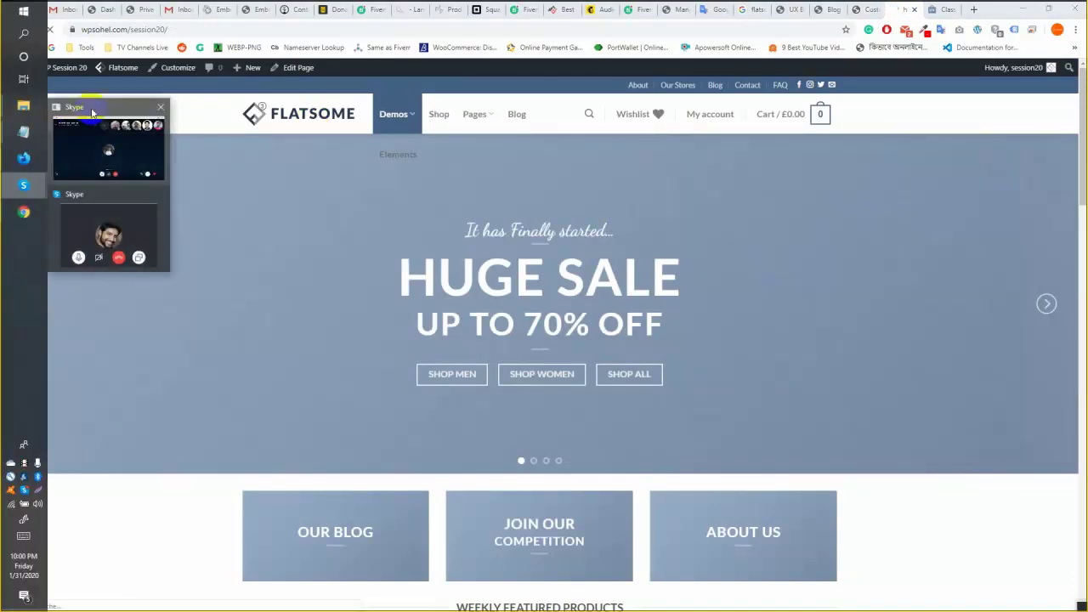
{"action": "left_click", "coordinate": [77, 155]}
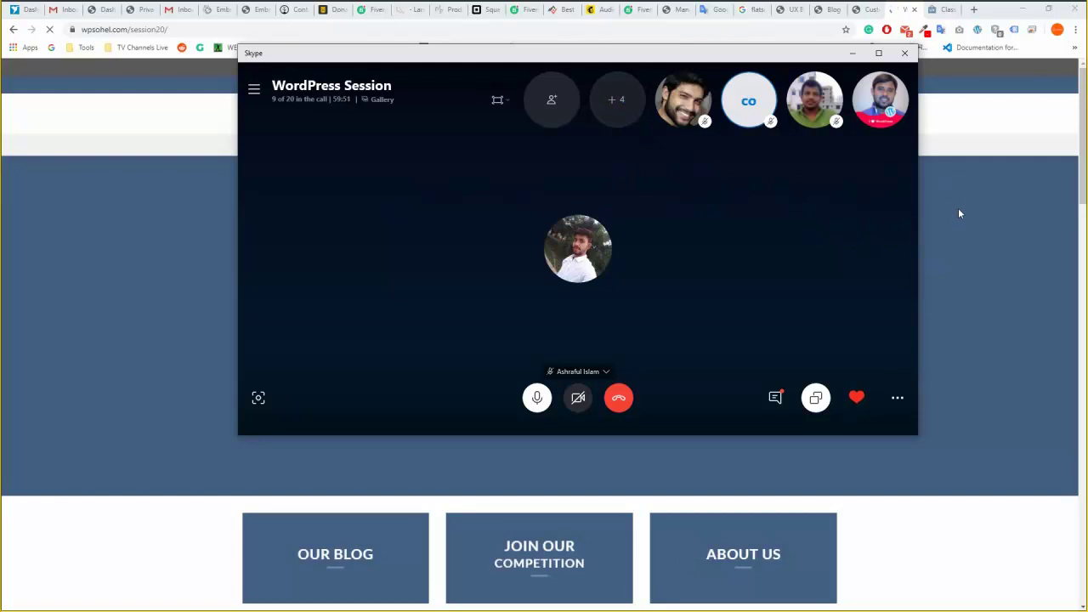
{"action": "left_click", "coordinate": [975, 213]}
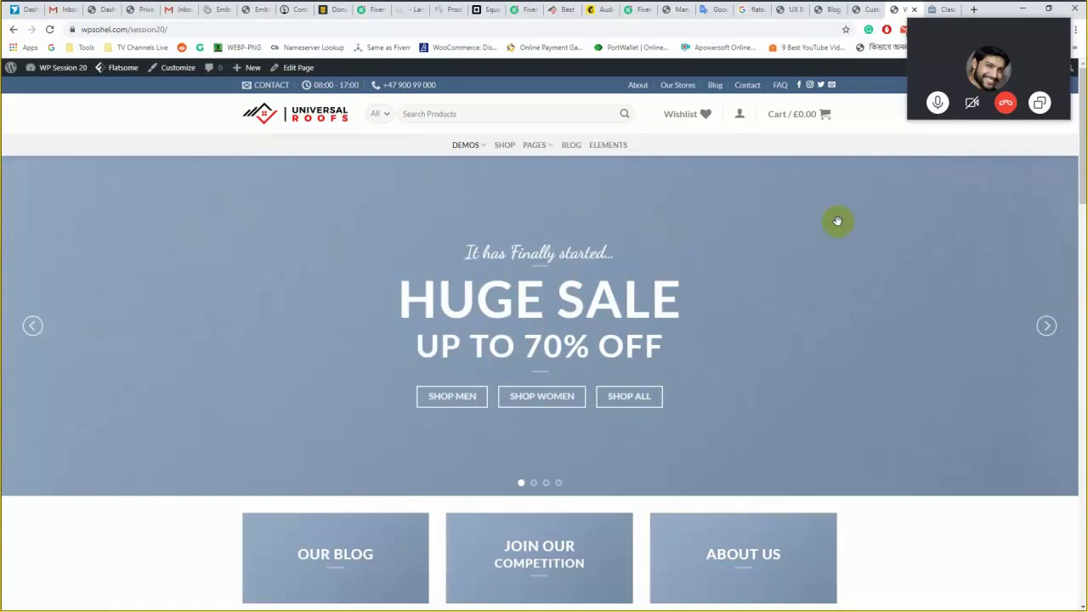
{"action": "left_click", "coordinate": [931, 61]}
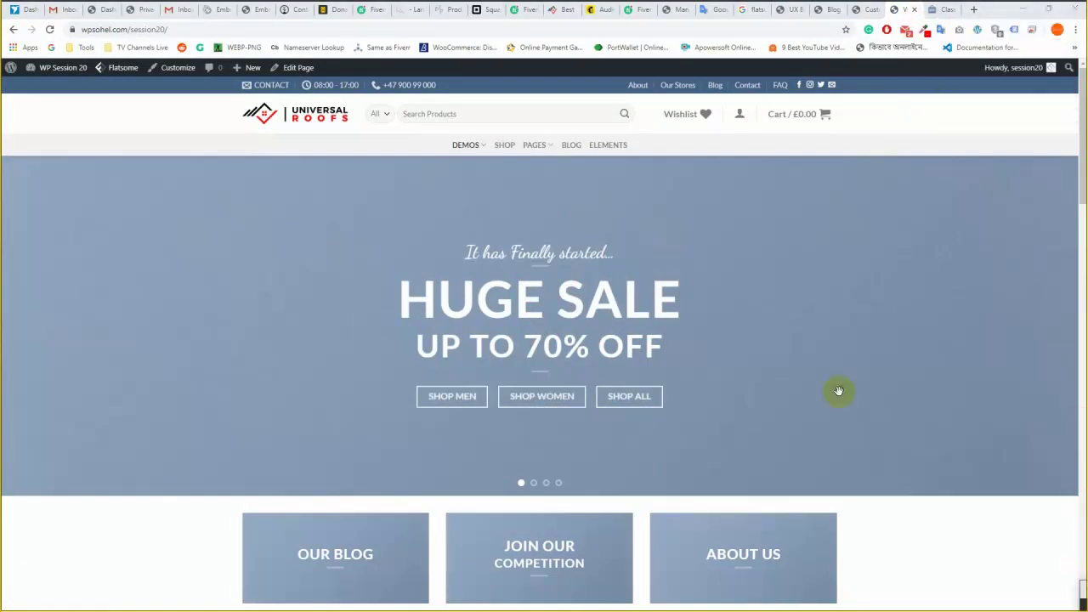
Check on the live home page which header rows stay visible while scrolling down to the footer.
{"action": "scroll", "coordinate": [277, 357], "scroll_direction": "down", "scroll_amount": 6}
{"action": "scroll", "coordinate": [269, 255], "scroll_direction": "down", "scroll_amount": 10}
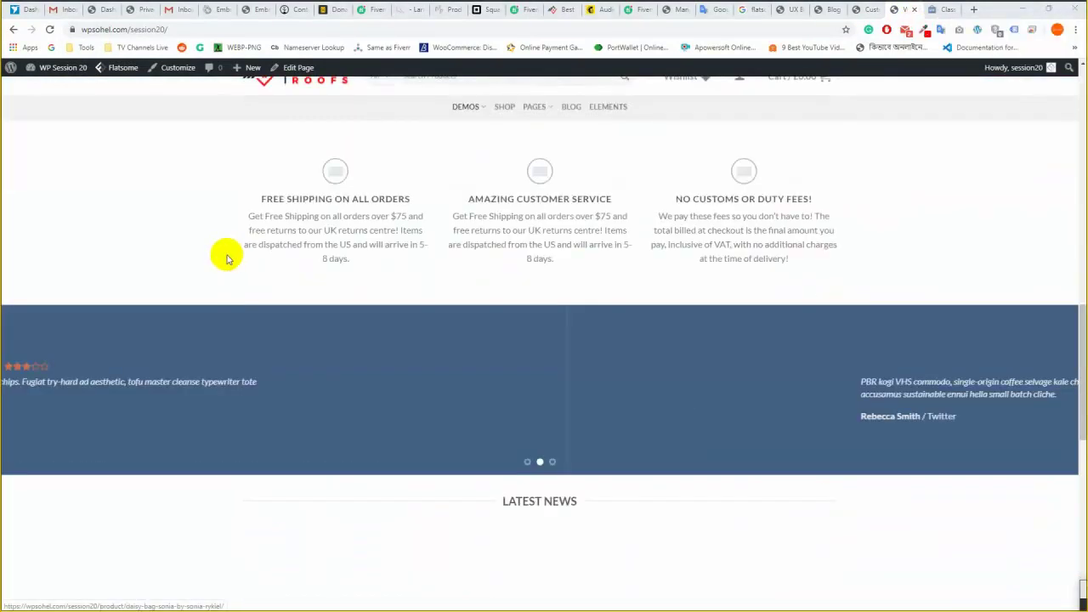
{"action": "scroll", "coordinate": [227, 260], "scroll_direction": "down", "scroll_amount": 1}
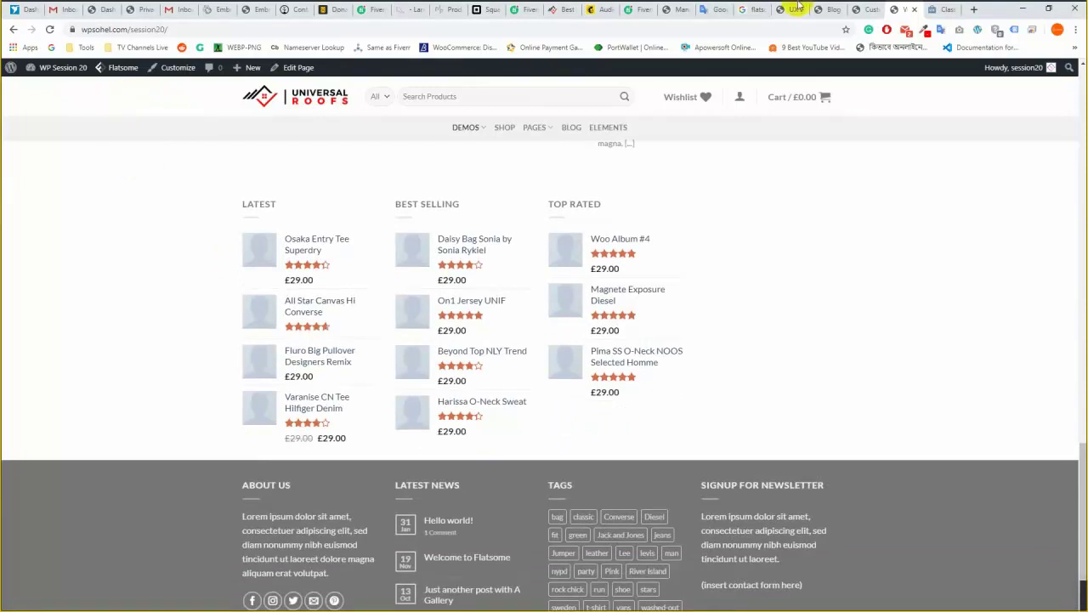
Turn off Header Main sticky on scroll in the Customizer, set the sticky style to Fade, and publish the changes.
{"action": "left_click", "coordinate": [872, 9]}
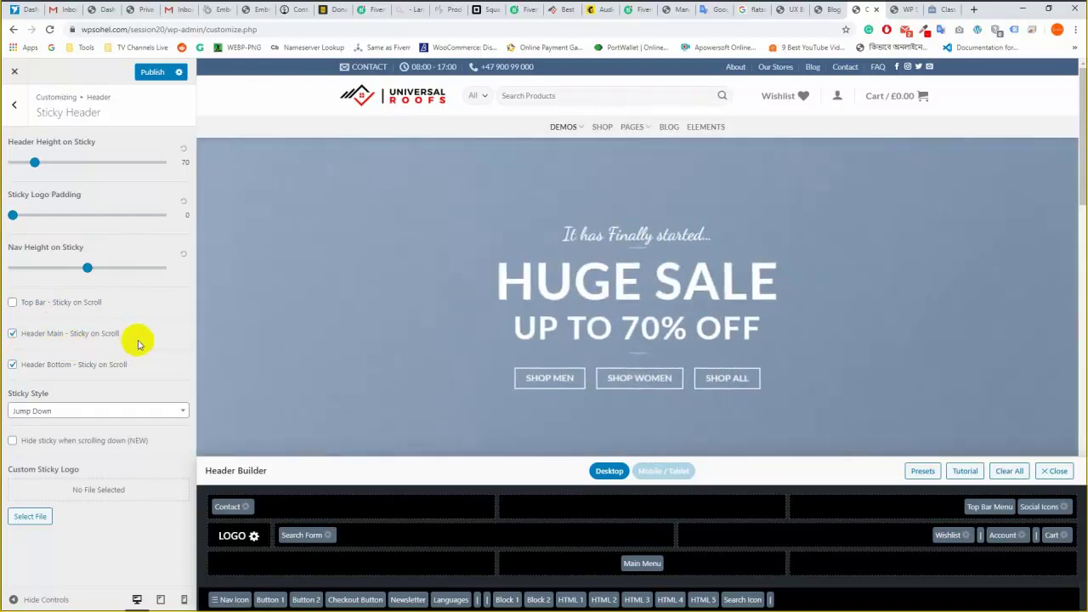
{"action": "left_click", "coordinate": [13, 334]}
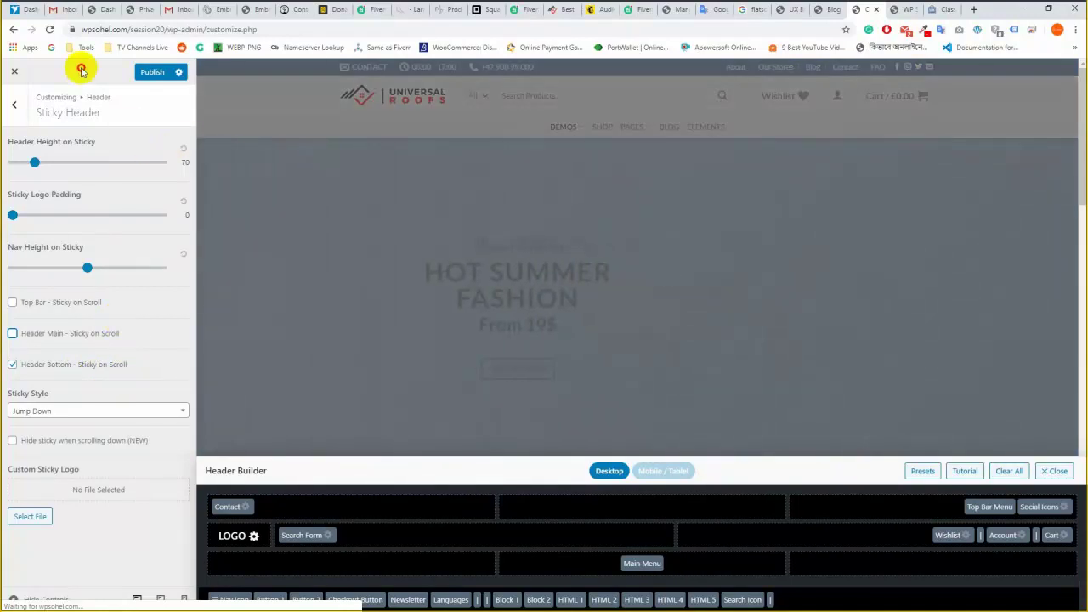
{"action": "left_click", "coordinate": [93, 416]}
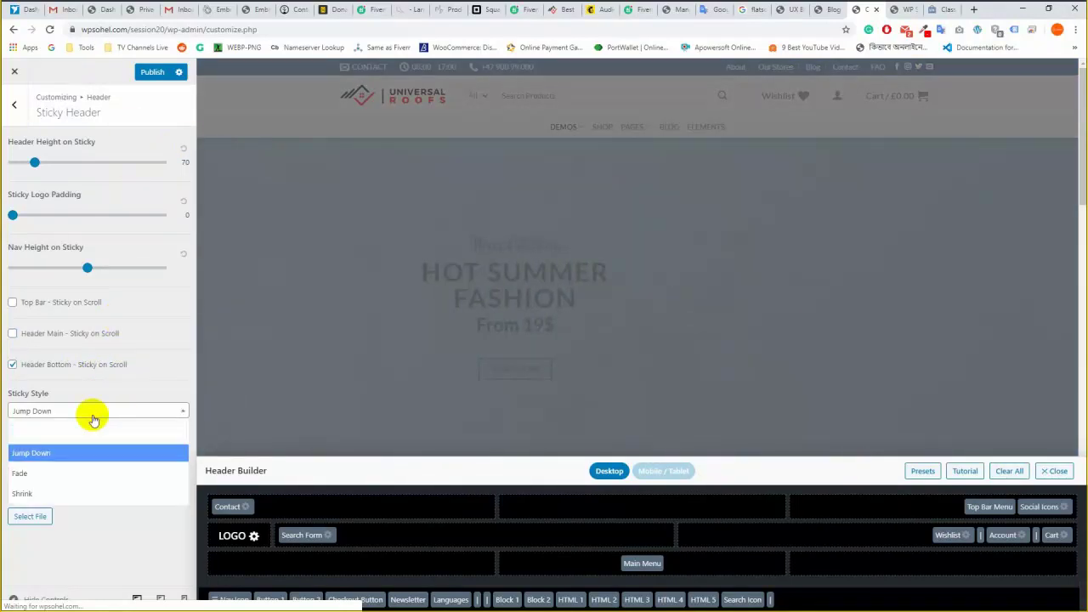
{"action": "left_click", "coordinate": [86, 474]}
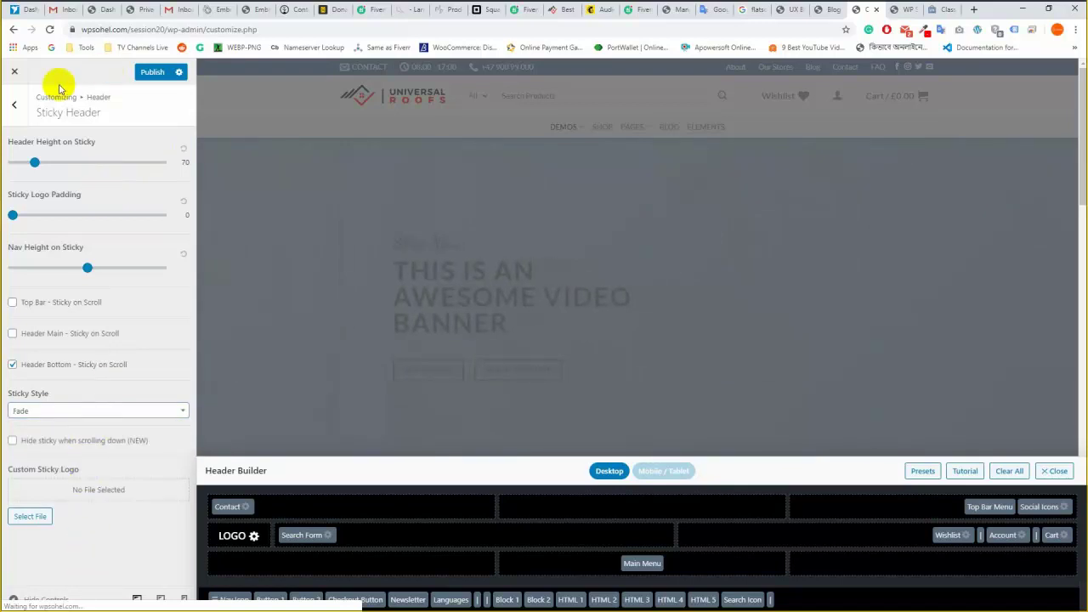
{"action": "left_click", "coordinate": [152, 72]}
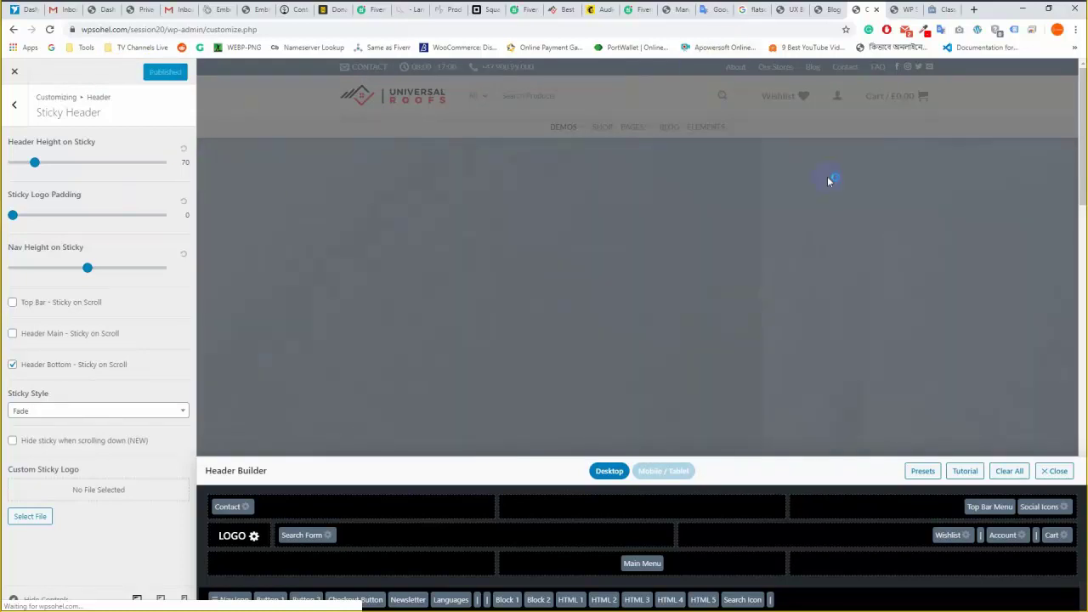
Reload the live home page and scroll through it to check the updated sticky header.
{"action": "left_click", "coordinate": [899, 9]}
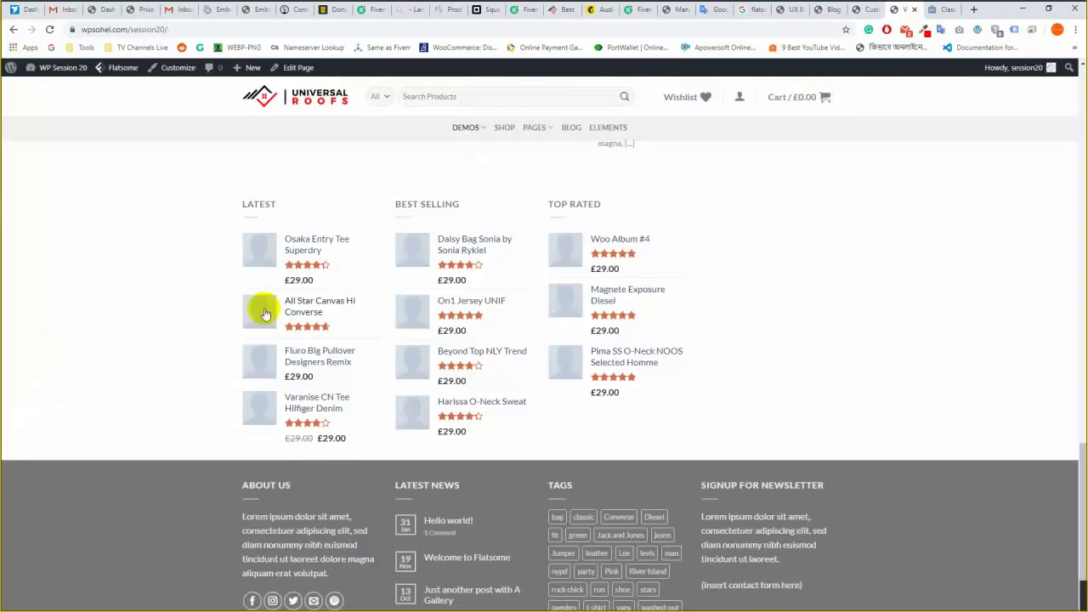
{"action": "left_click", "coordinate": [314, 115]}
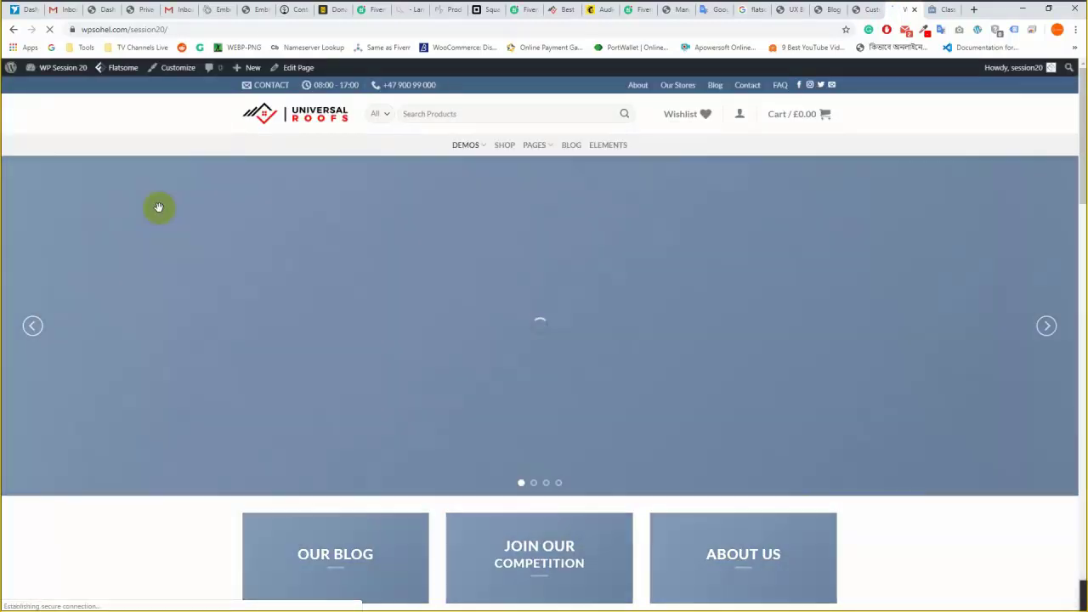
{"action": "scroll", "coordinate": [330, 263], "scroll_direction": "down", "scroll_amount": 9}
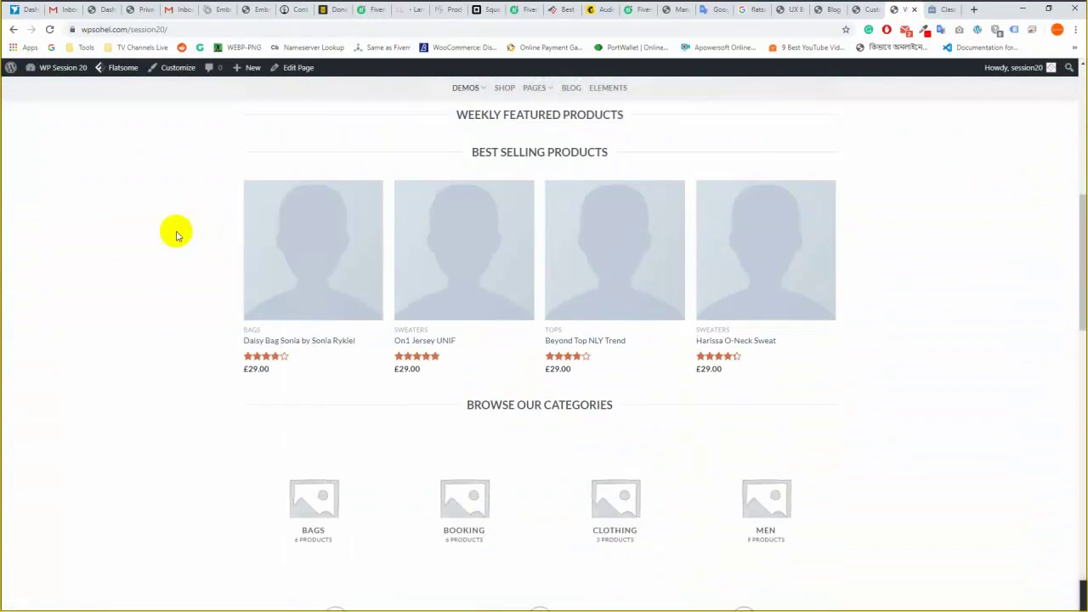
{"action": "scroll", "coordinate": [164, 240], "scroll_direction": "down", "scroll_amount": 5}
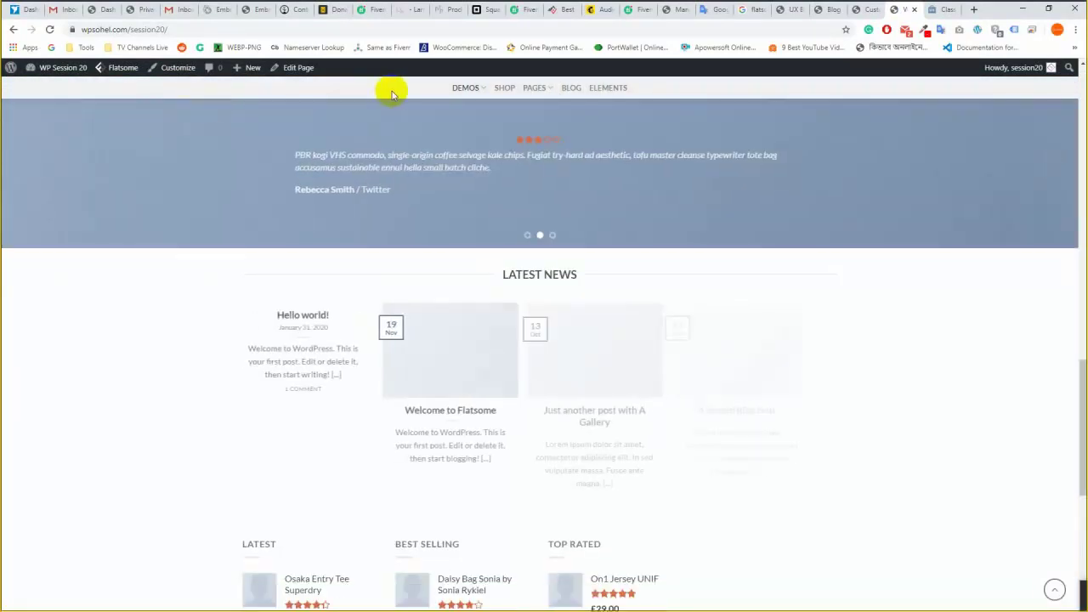
Return to the Customizer and open the header's Dropdown Style settings.
{"action": "left_click", "coordinate": [870, 8]}
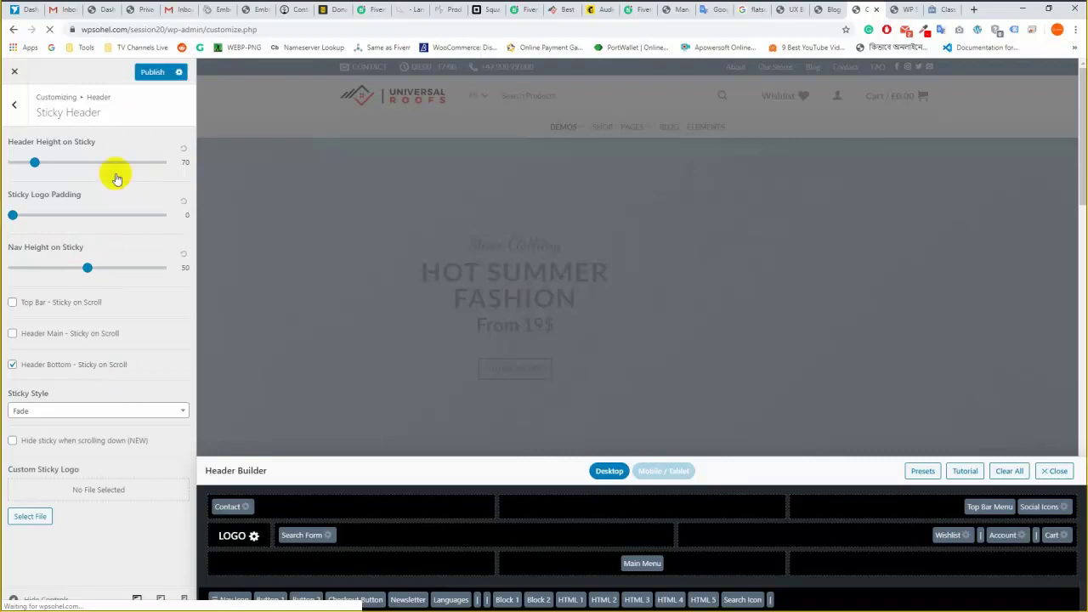
{"action": "left_click", "coordinate": [16, 106]}
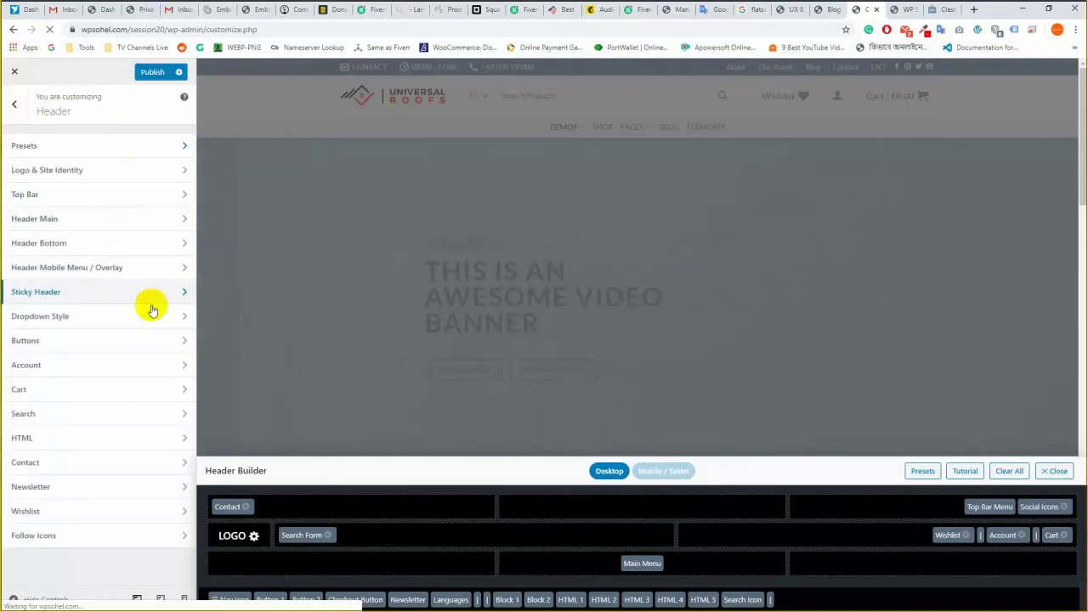
{"action": "left_click", "coordinate": [97, 320]}
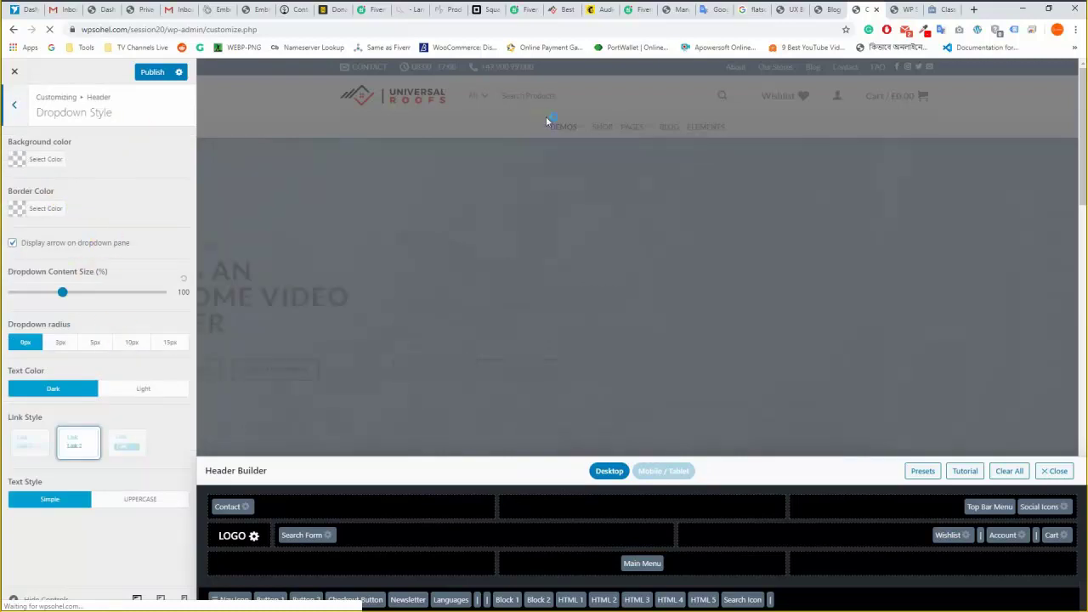
View the Demos dropdown menu in the live site's sticky navigation.
{"action": "left_click", "coordinate": [905, 10]}
{"action": "scroll", "coordinate": [485, 182], "scroll_direction": "up", "scroll_amount": 2}
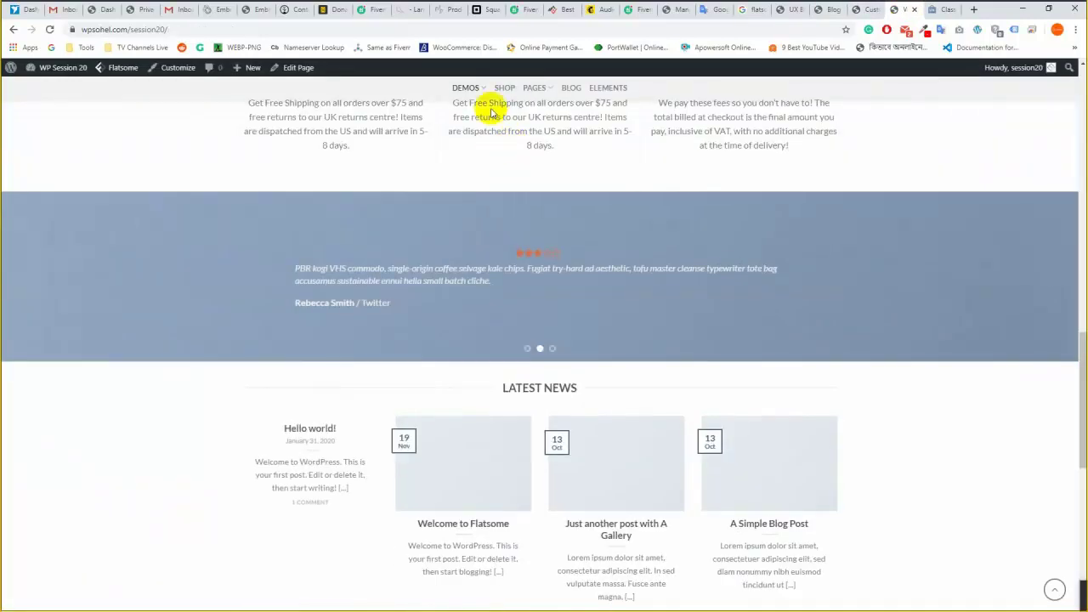
{"action": "mouse_move", "coordinate": [479, 95]}
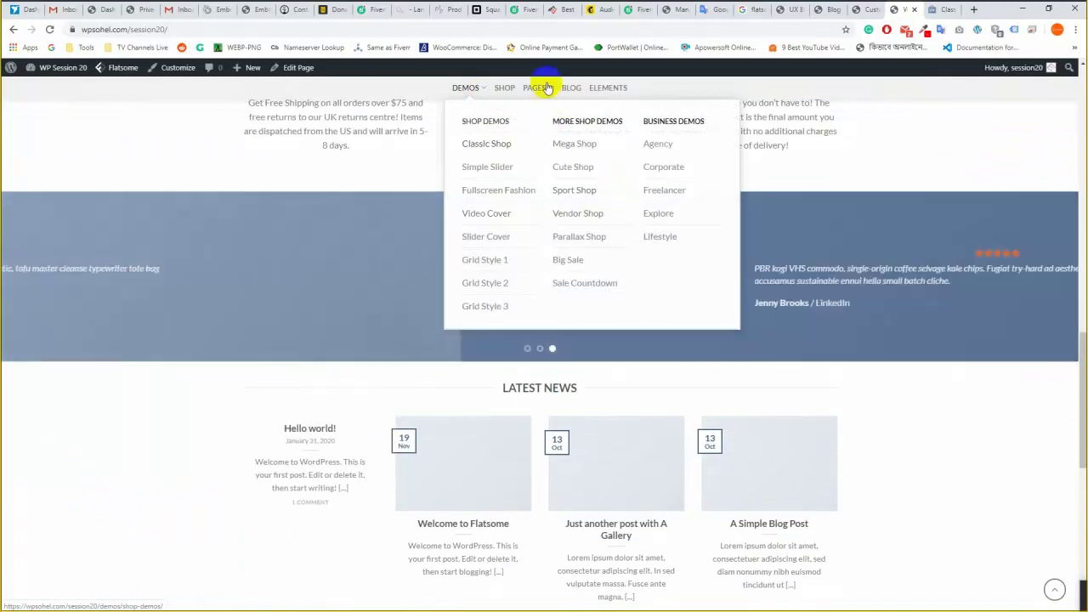
View the Pages and Demos dropdown menus in the live site's sticky navigation.
{"action": "mouse_move", "coordinate": [545, 85]}
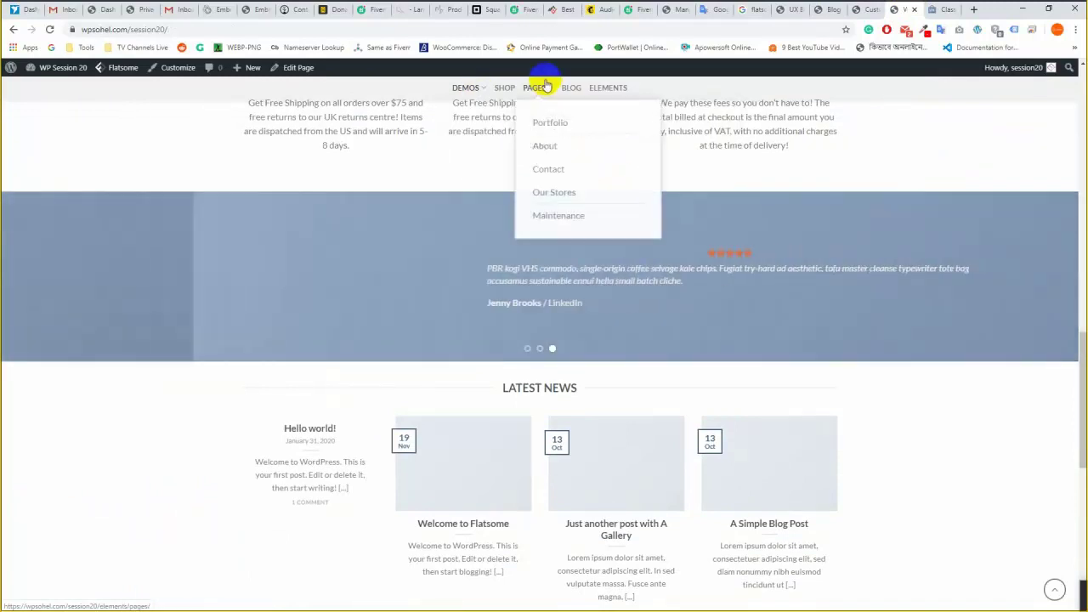
{"action": "left_click", "coordinate": [867, 9]}
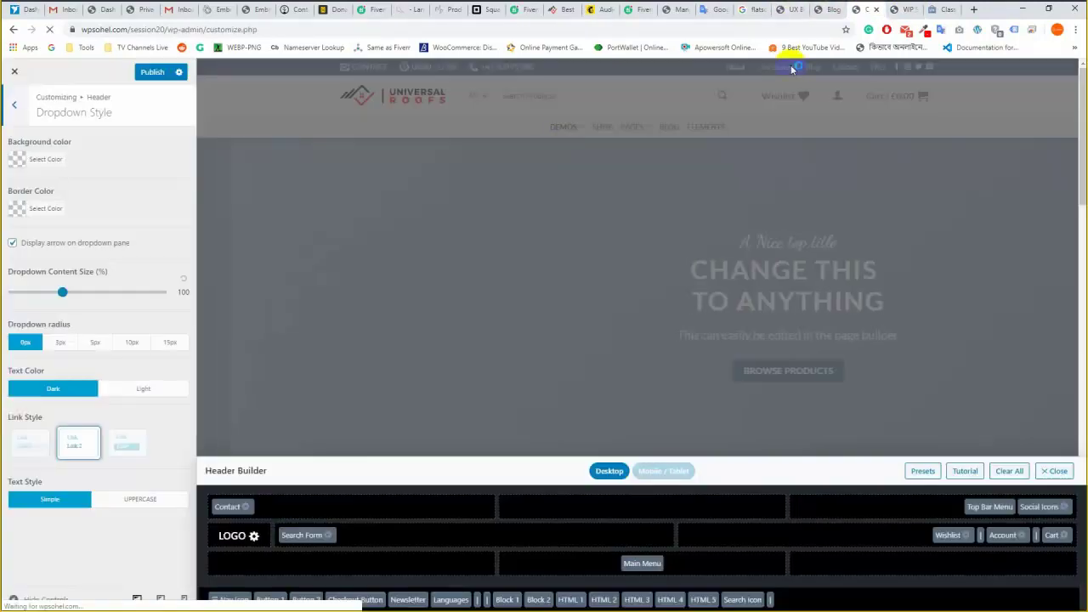
{"action": "left_click", "coordinate": [904, 9]}
{"action": "mouse_move", "coordinate": [467, 89]}
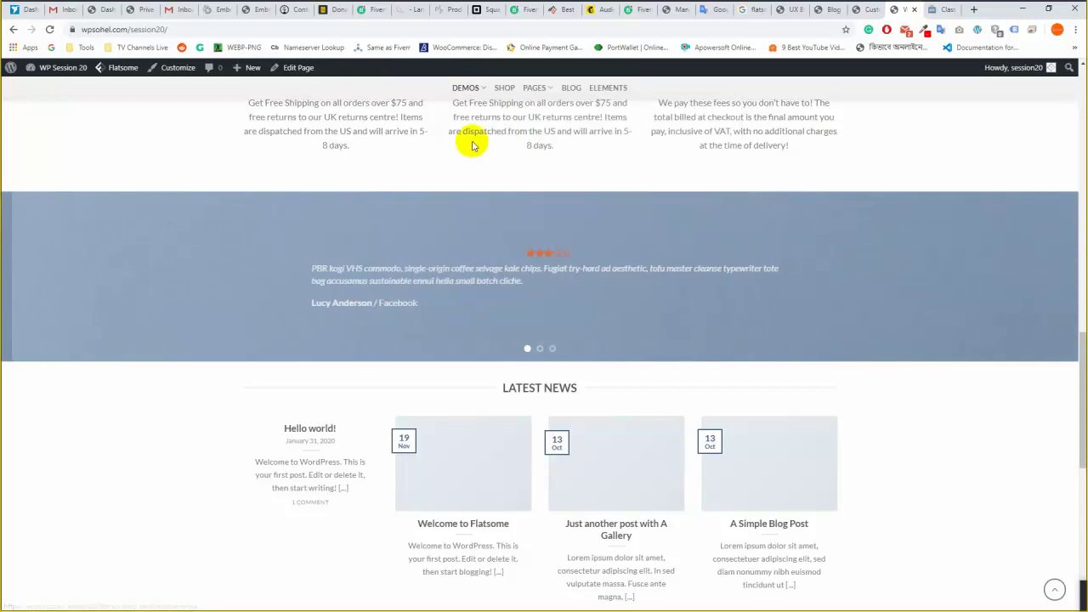
Set the header dropdown's link style to the third option, with the filled link background, in the Customizer and publish the change.
{"action": "left_click", "coordinate": [860, 9]}
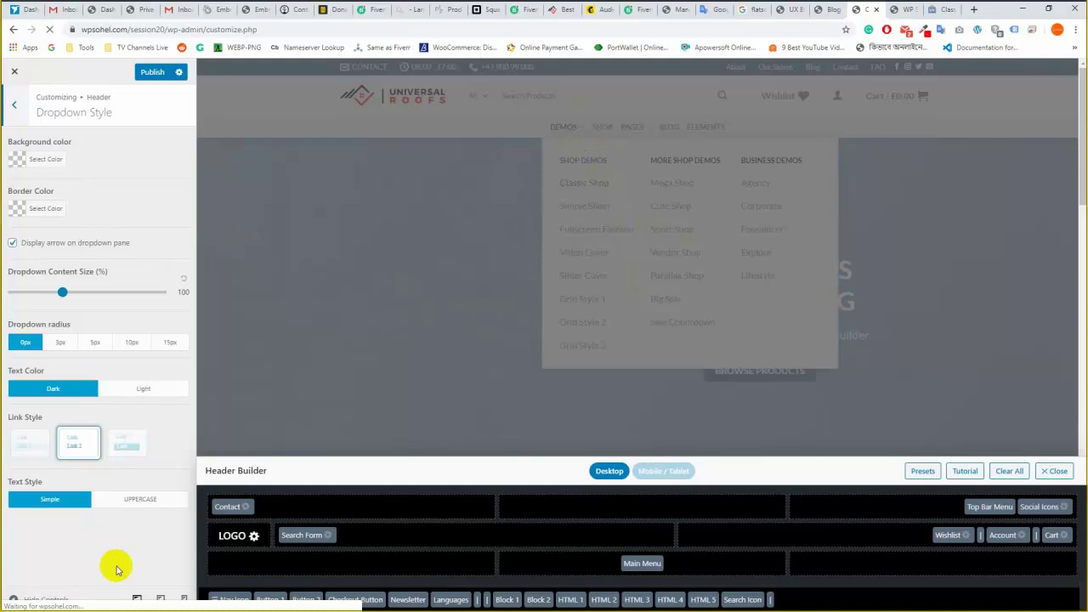
{"action": "left_click", "coordinate": [130, 448]}
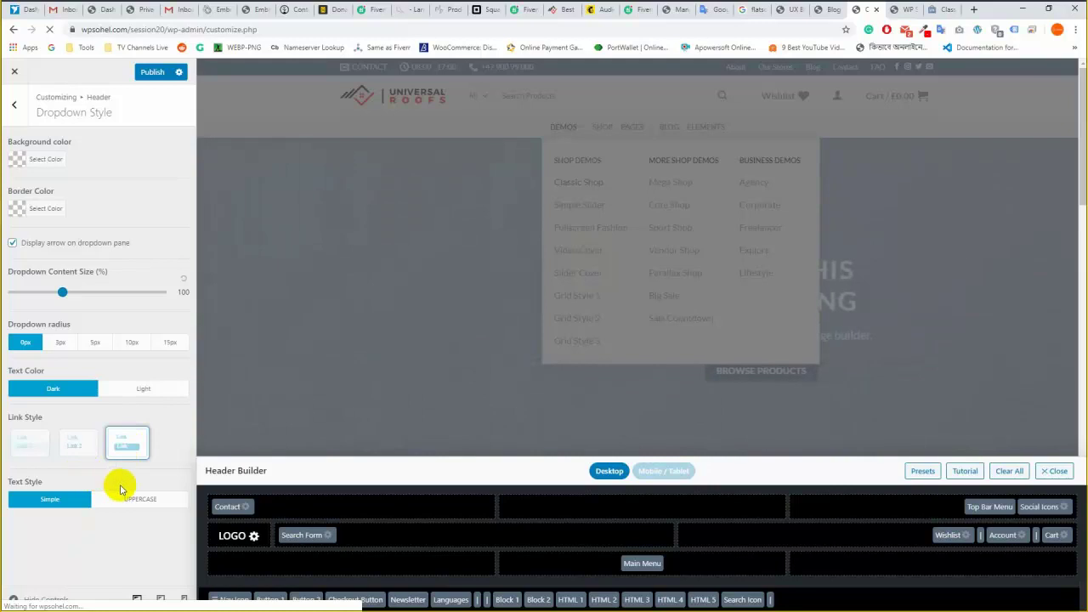
{"action": "left_click", "coordinate": [153, 72]}
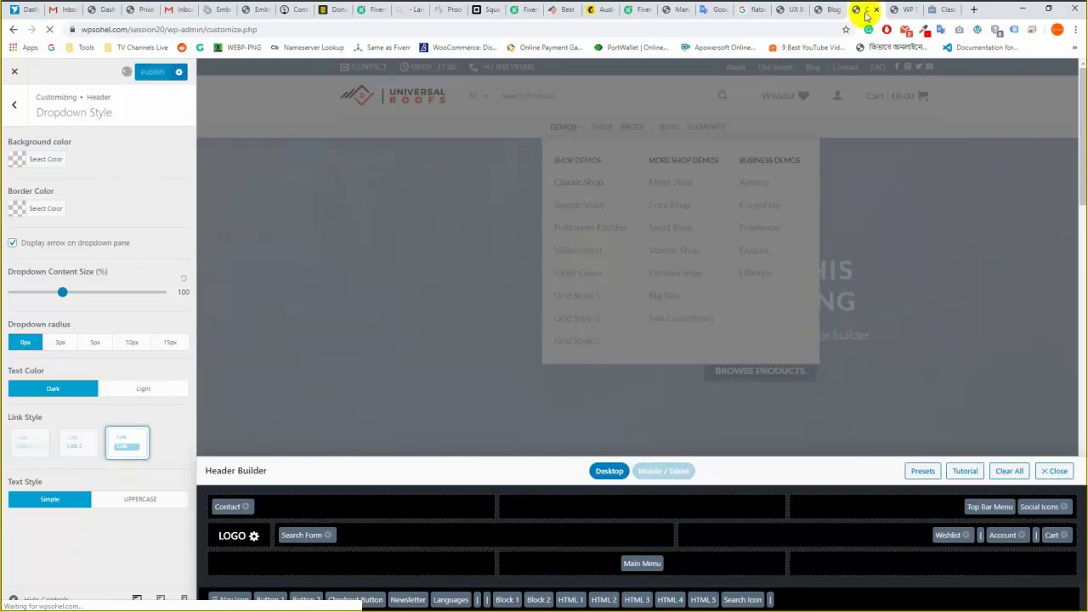
{"action": "left_click", "coordinate": [179, 31]}
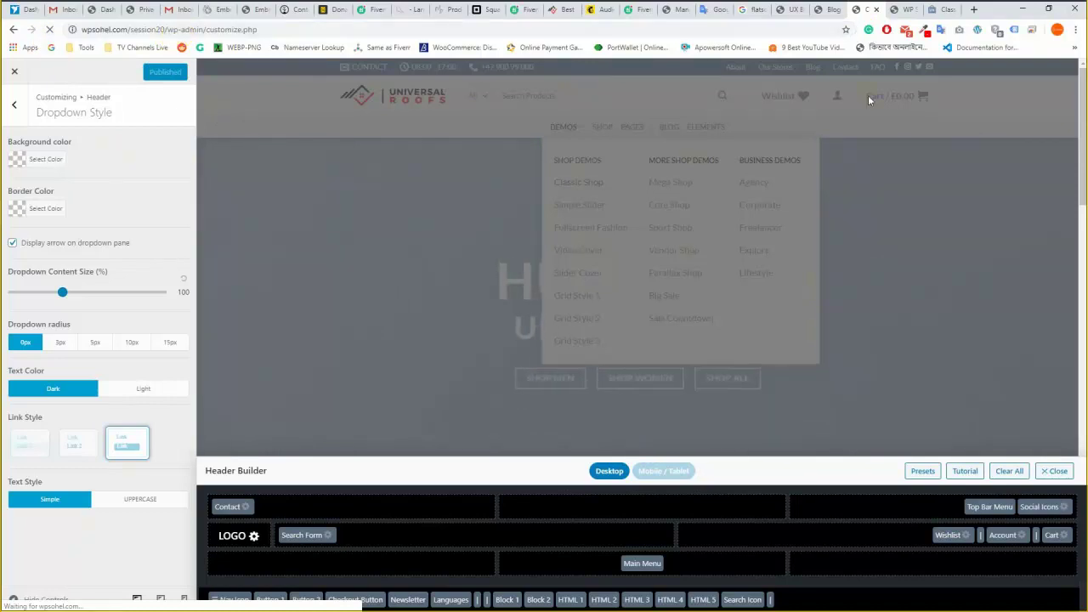
Reload the live home page and check the new link style in the Demos dropdown, including the Classic Shop link.
{"action": "left_click", "coordinate": [902, 10]}
{"action": "scroll", "coordinate": [359, 236], "scroll_direction": "up", "scroll_amount": 10}
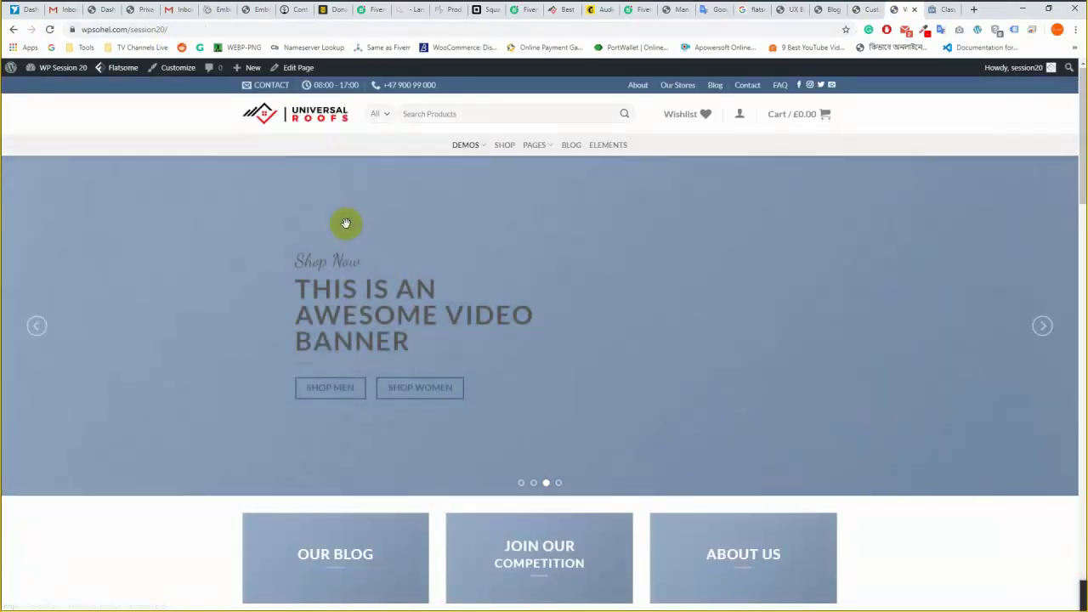
{"action": "left_click", "coordinate": [304, 109]}
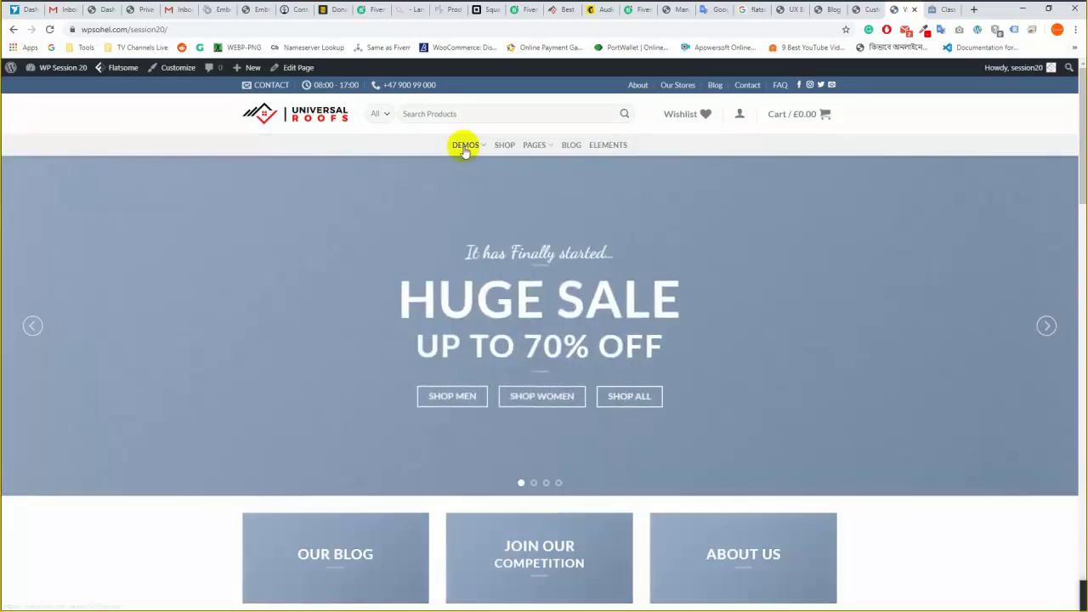
{"action": "mouse_move", "coordinate": [465, 148]}
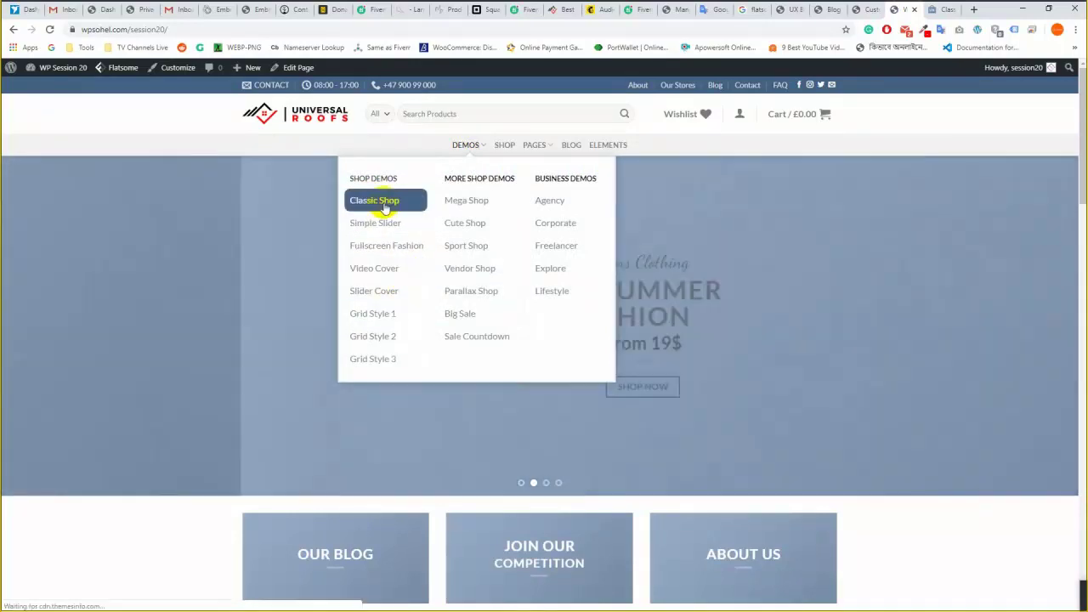
{"action": "left_click", "coordinate": [383, 209]}
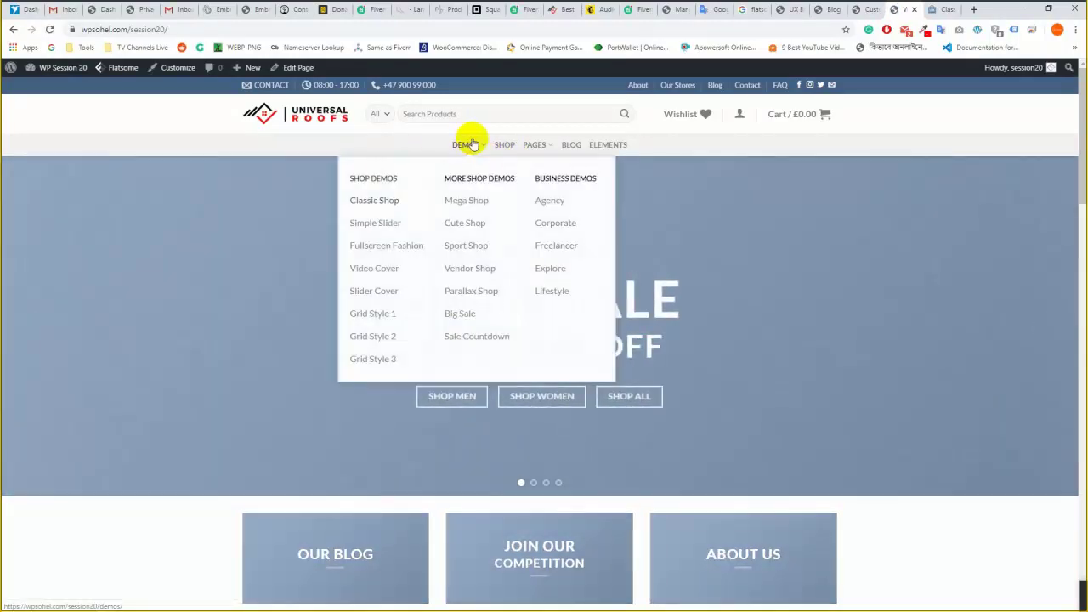
Return to the Customizer and reload it.
{"action": "left_click", "coordinate": [861, 8]}
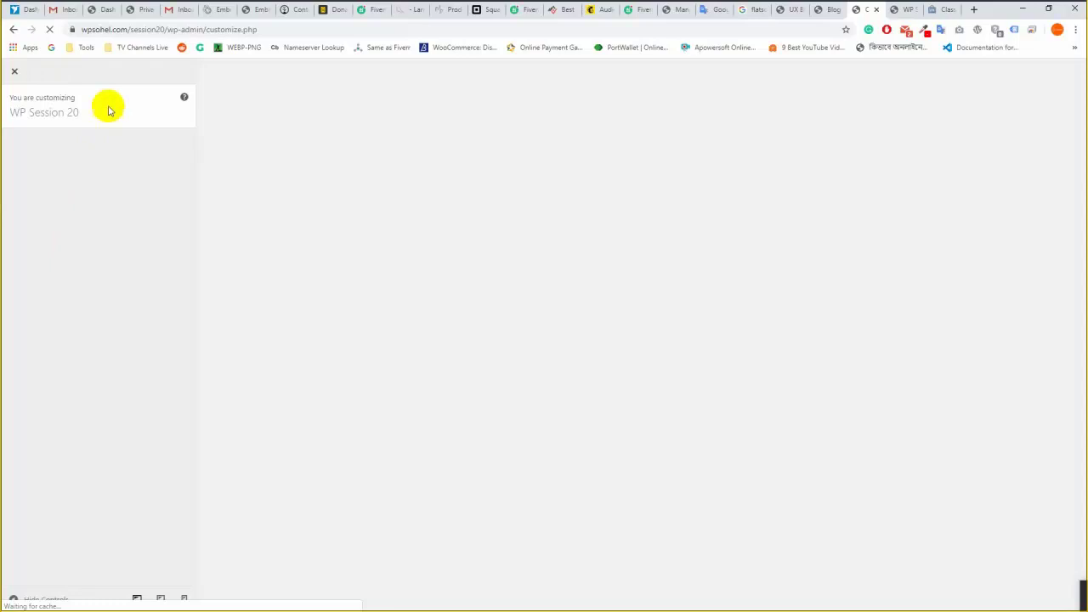
{"action": "left_click", "coordinate": [228, 31]}
{"action": "left_click", "coordinate": [268, 111]}
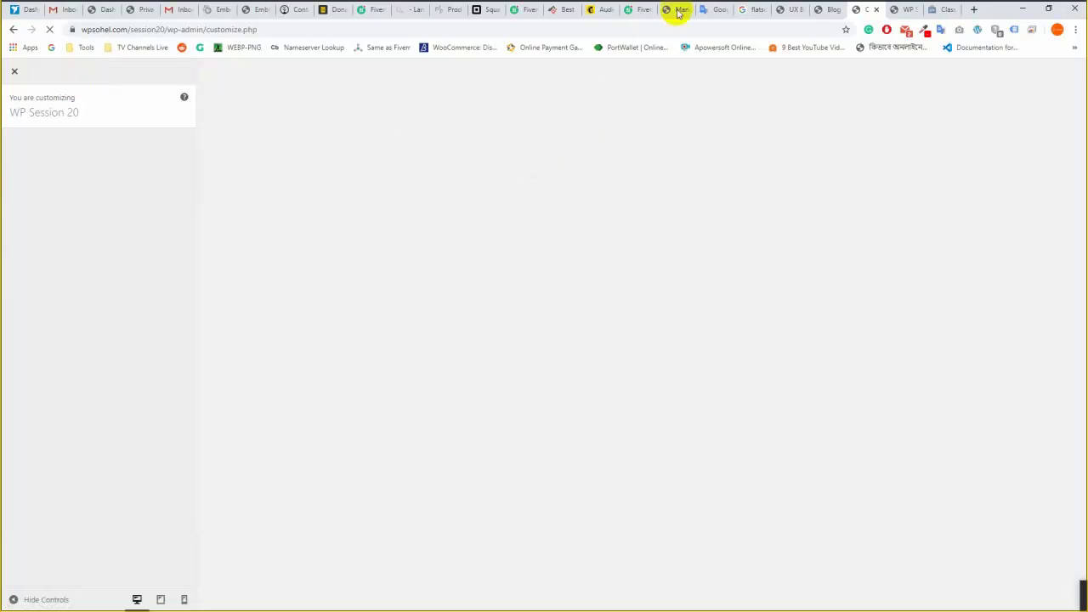
Close the browser pages that are no longer needed: Google Translate, the Flatsome search and the Blog Header block preview.
{"action": "left_click", "coordinate": [717, 9]}
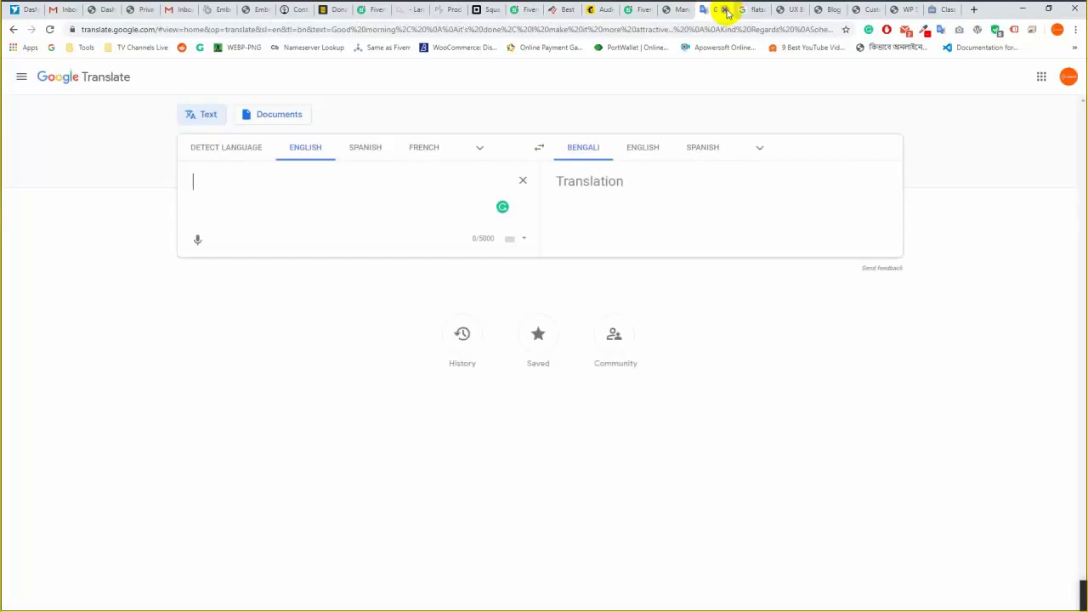
{"action": "left_click", "coordinate": [726, 10]}
{"action": "left_click", "coordinate": [724, 10]}
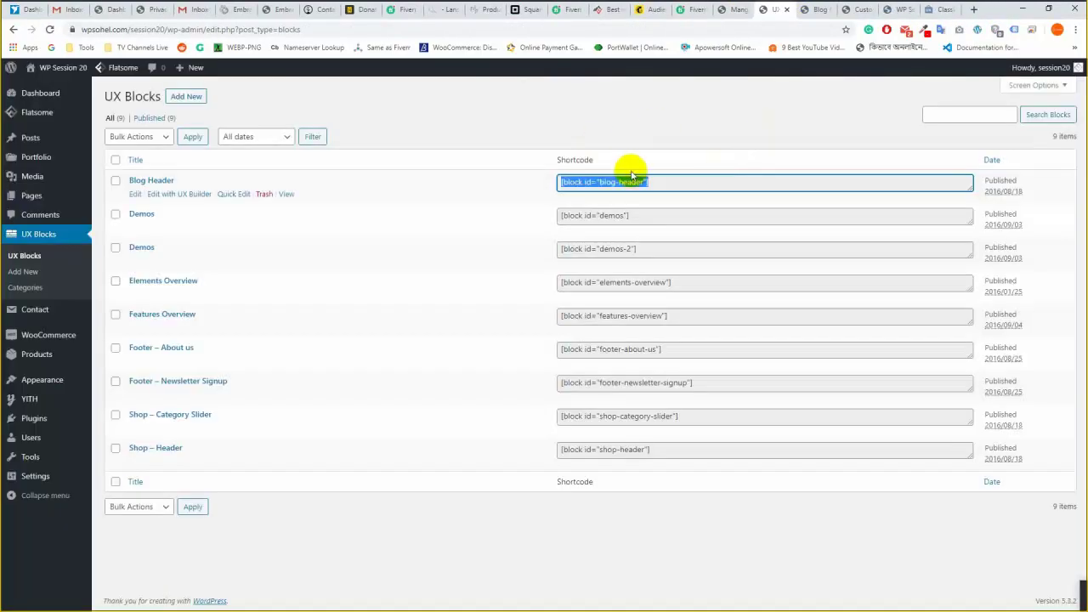
{"action": "left_click", "coordinate": [811, 9]}
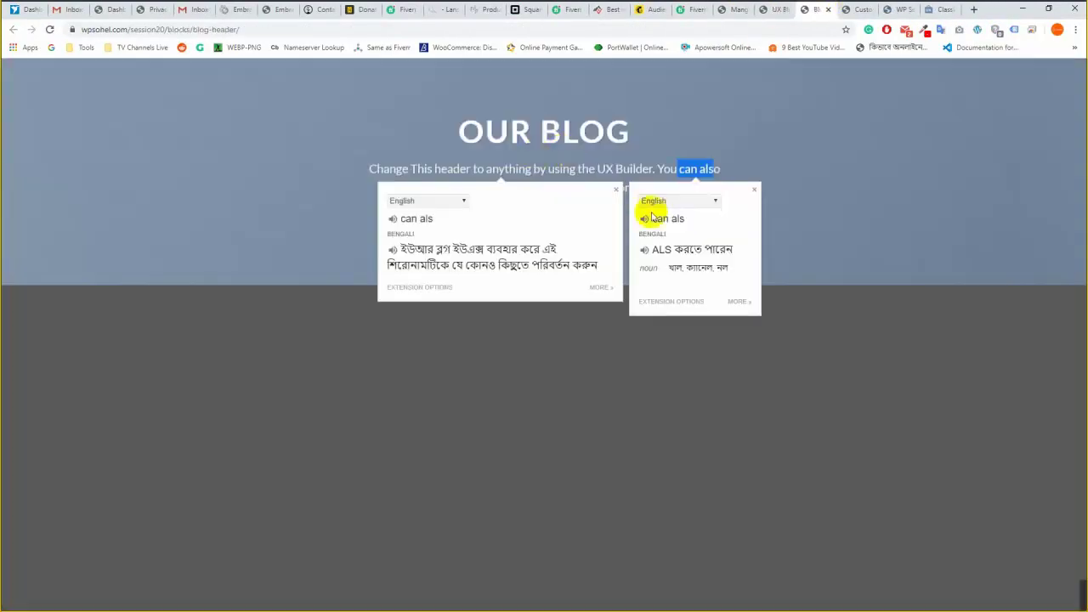
{"action": "left_click", "coordinate": [828, 9]}
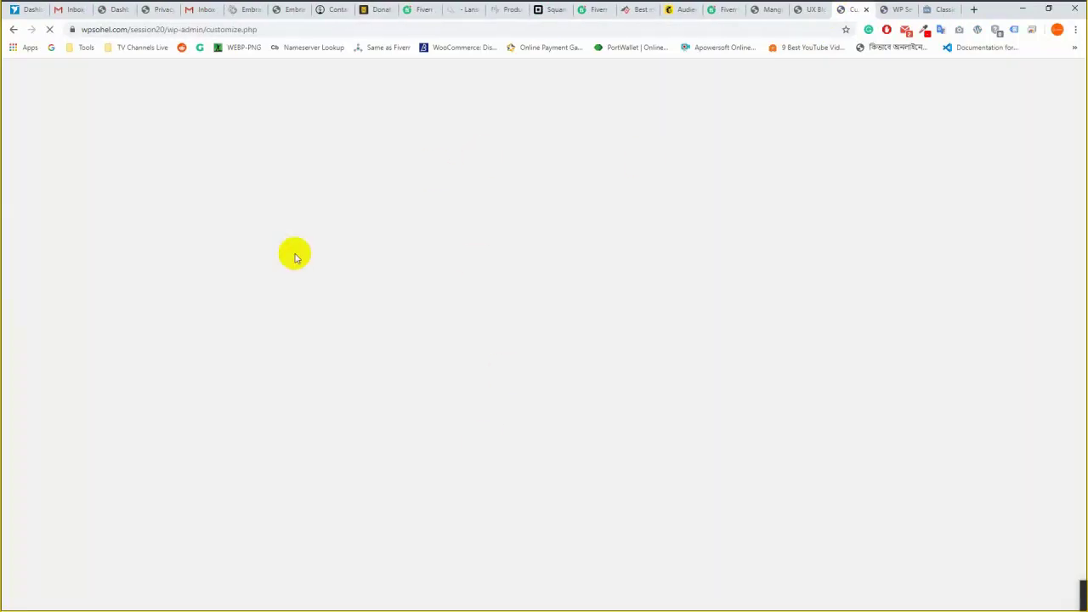
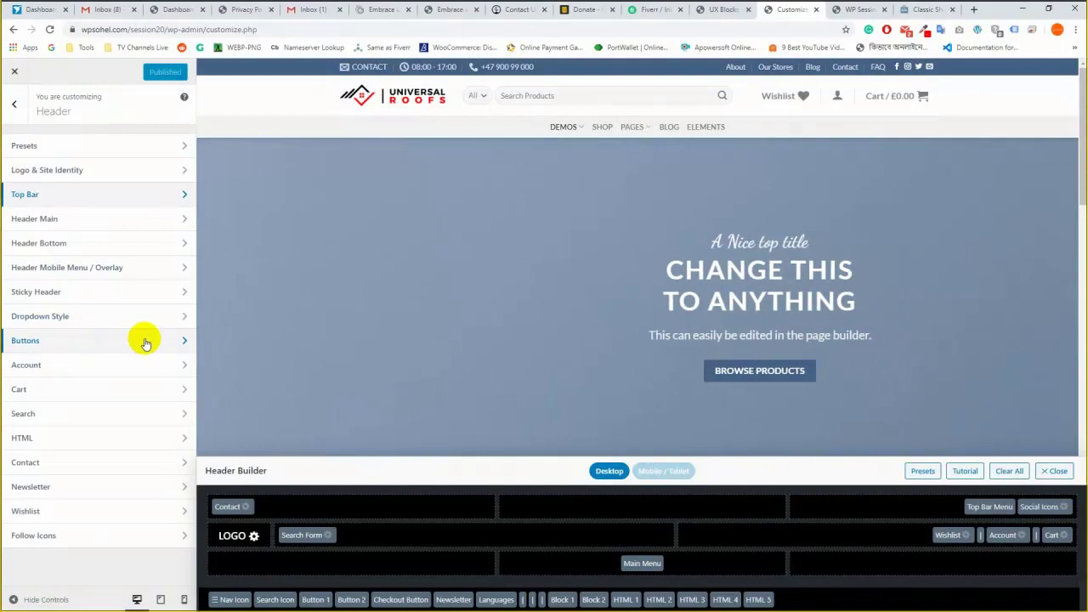
Review the header's Buttons settings for Button 1 and Button 2, including radius, color, style and size.
{"action": "left_click", "coordinate": [140, 340]}
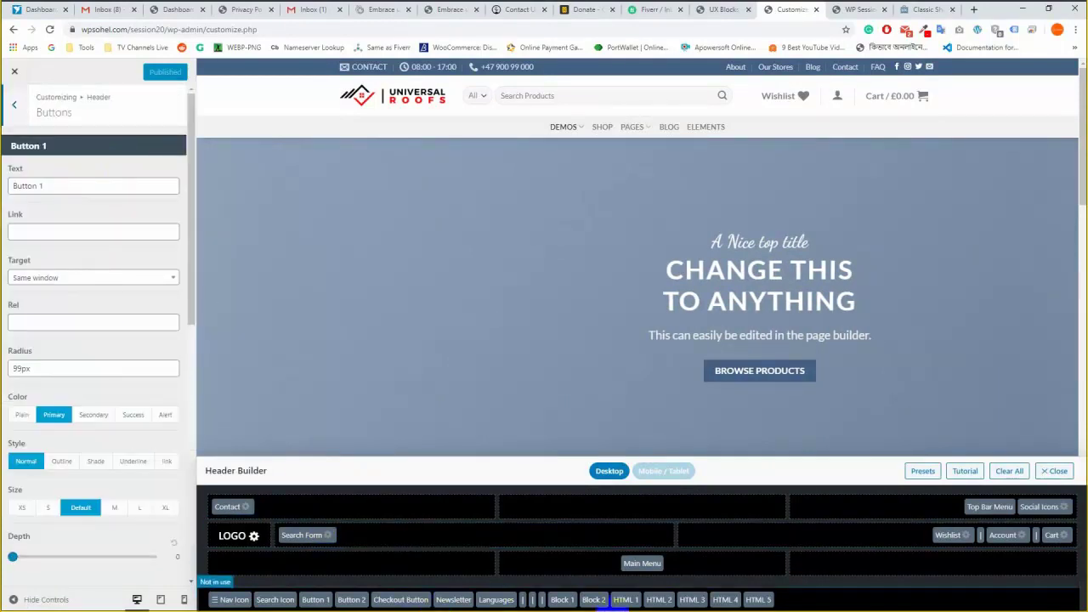
{"action": "scroll", "coordinate": [57, 366], "scroll_direction": "down", "scroll_amount": 2}
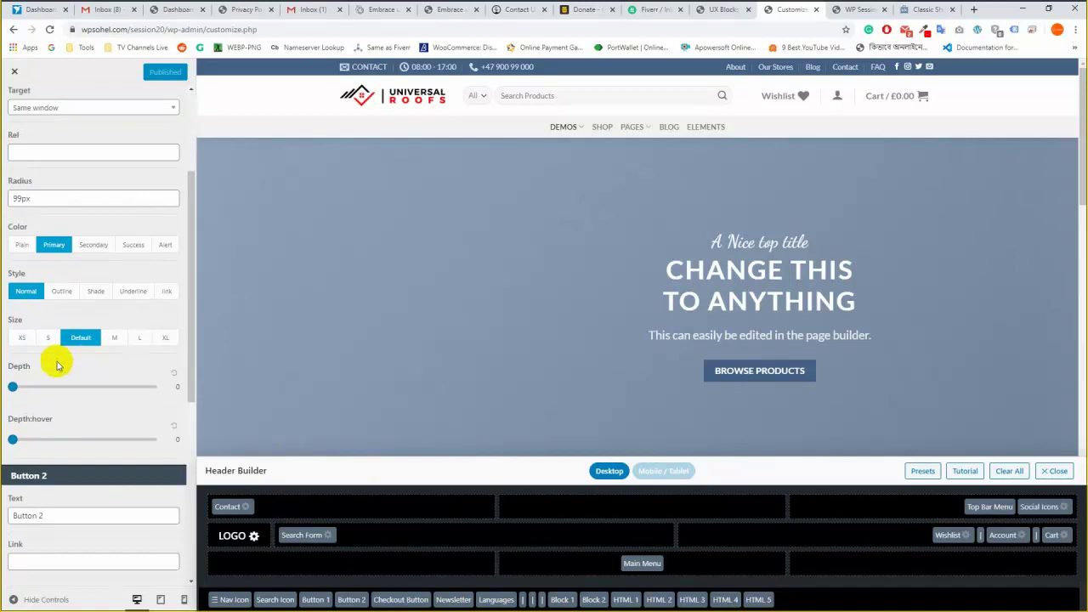
{"action": "scroll", "coordinate": [109, 500], "scroll_direction": "down", "scroll_amount": 4}
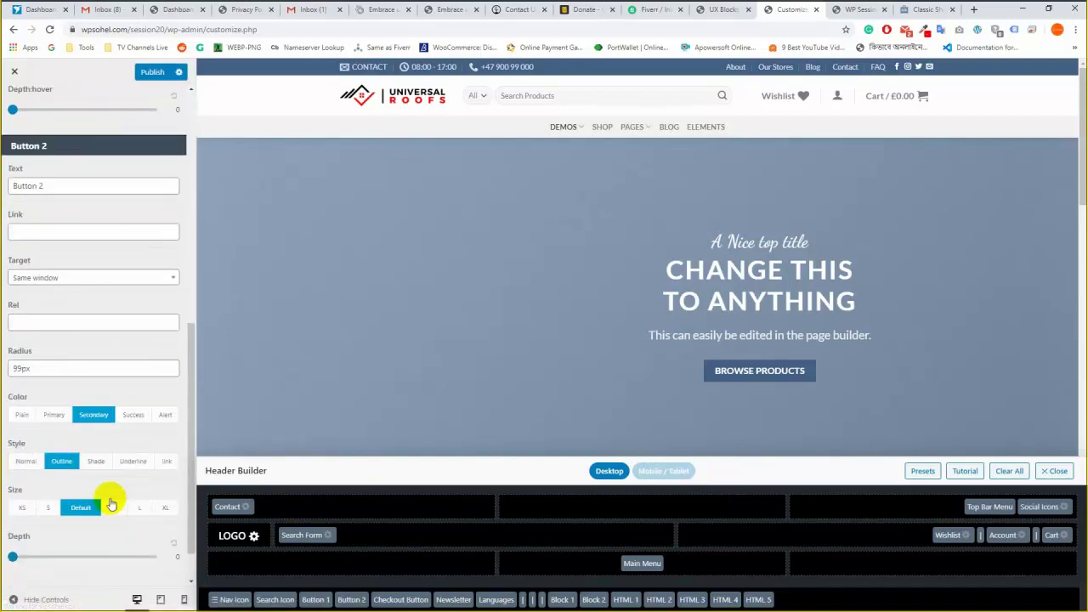
{"action": "scroll", "coordinate": [109, 502], "scroll_direction": "up", "scroll_amount": 6}
{"action": "left_click", "coordinate": [15, 103]}
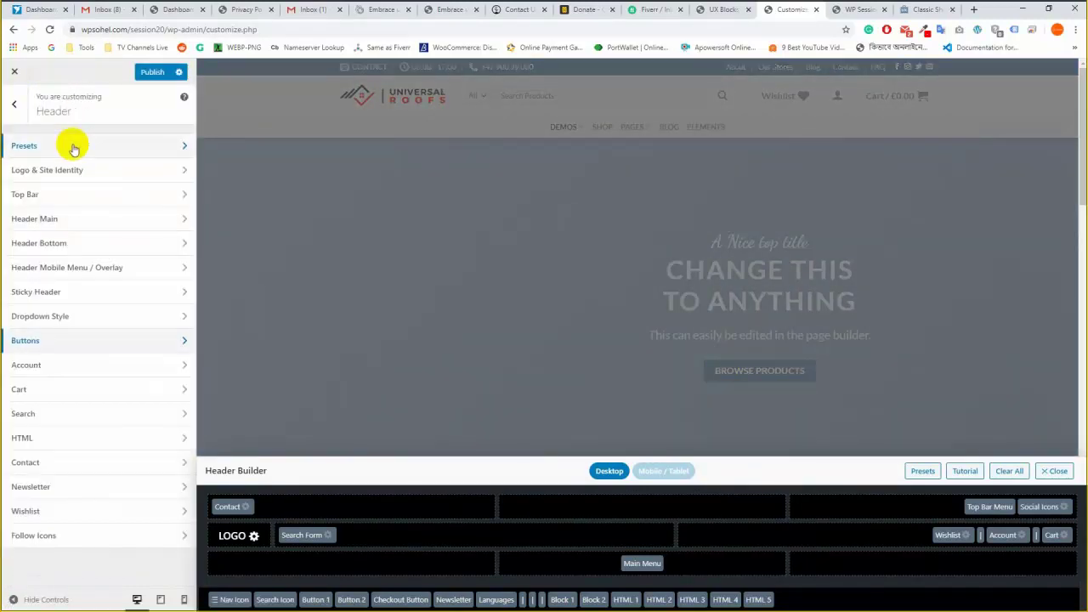
Review the header's Account settings for icon style and labels, and return to the Header section list.
{"action": "left_click", "coordinate": [98, 372]}
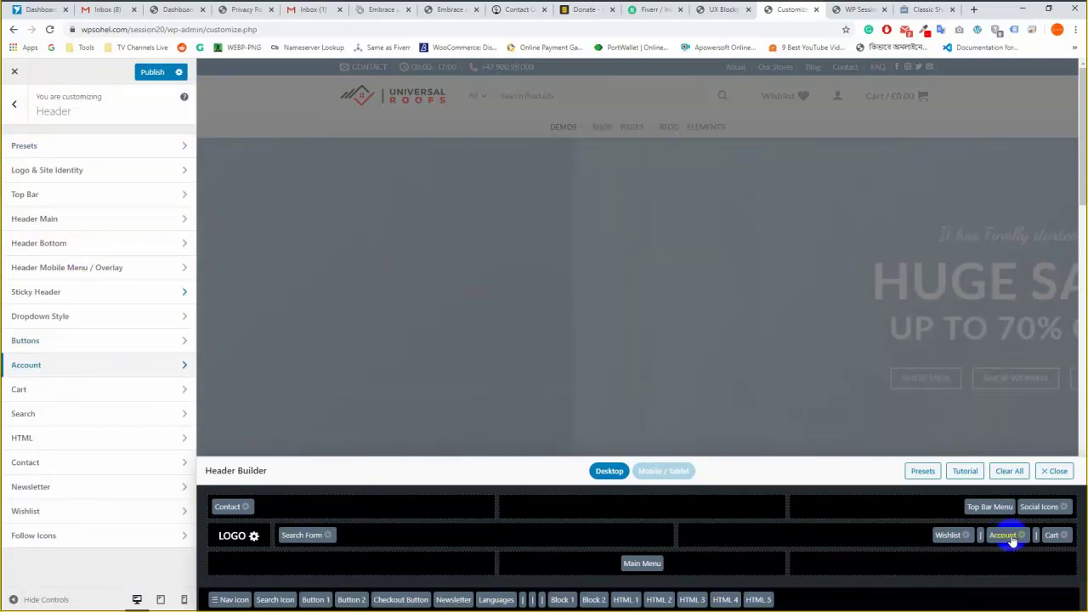
{"action": "left_click", "coordinate": [181, 366]}
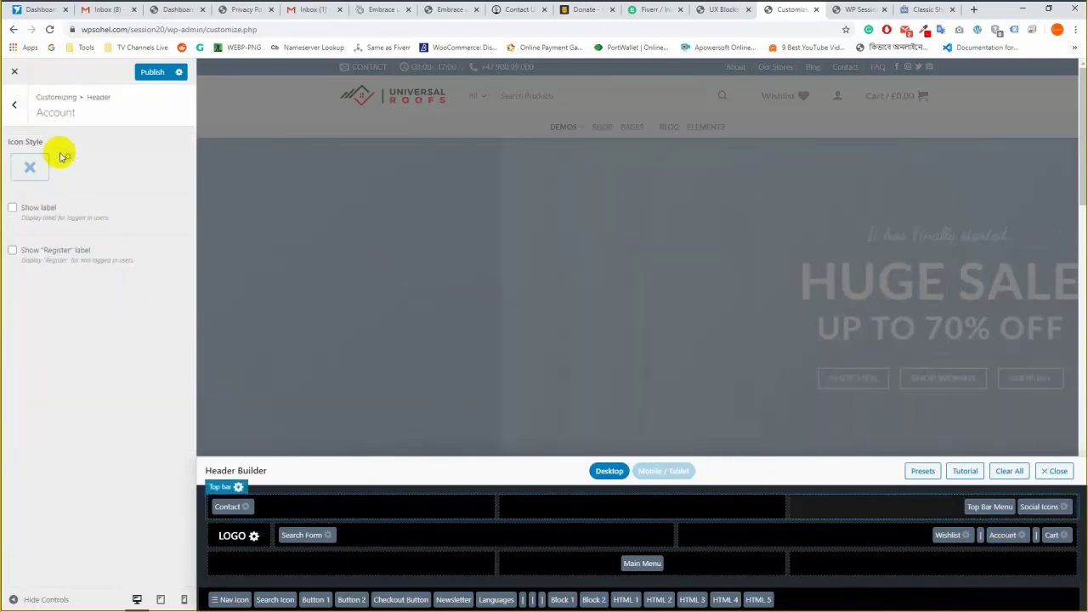
{"action": "left_click", "coordinate": [27, 100]}
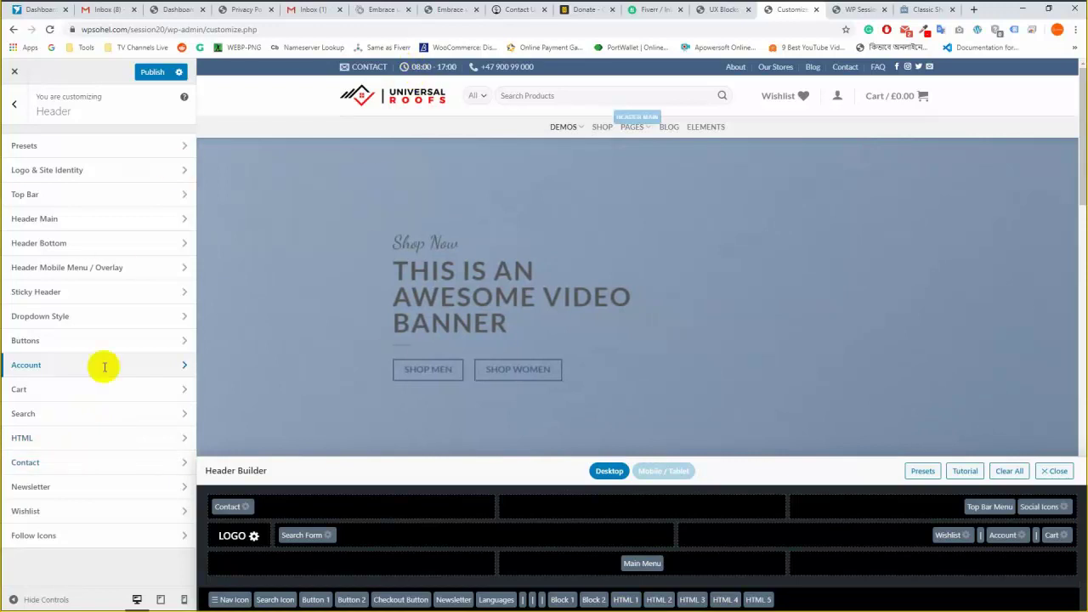
Open the header's Newsletter settings, add the Newsletter element before Top Bar Menu in the top bar, and publish.
{"action": "left_click", "coordinate": [151, 494]}
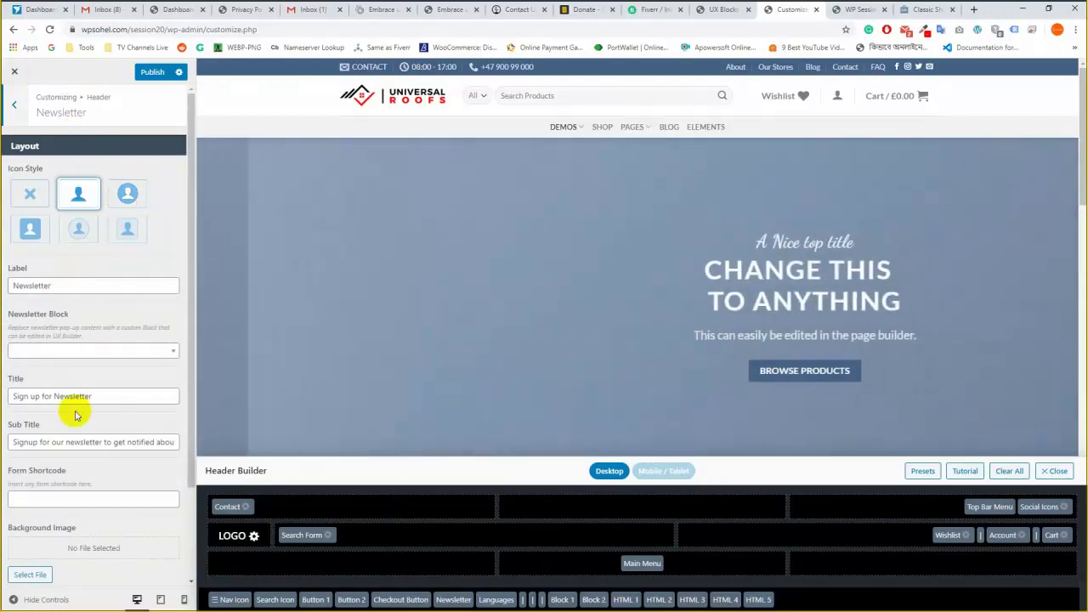
{"action": "scroll", "coordinate": [75, 415], "scroll_direction": "down", "scroll_amount": 1}
{"action": "scroll", "coordinate": [75, 414], "scroll_direction": "down", "scroll_amount": 1}
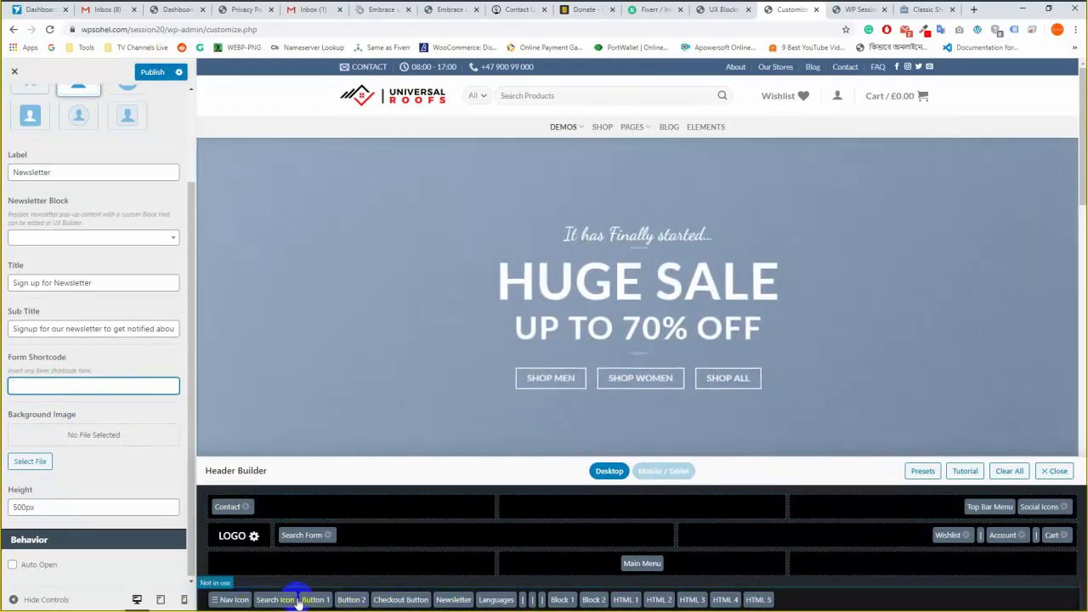
{"action": "left_click_drag", "start_coordinate": [453, 600], "coordinate": [843, 508]}
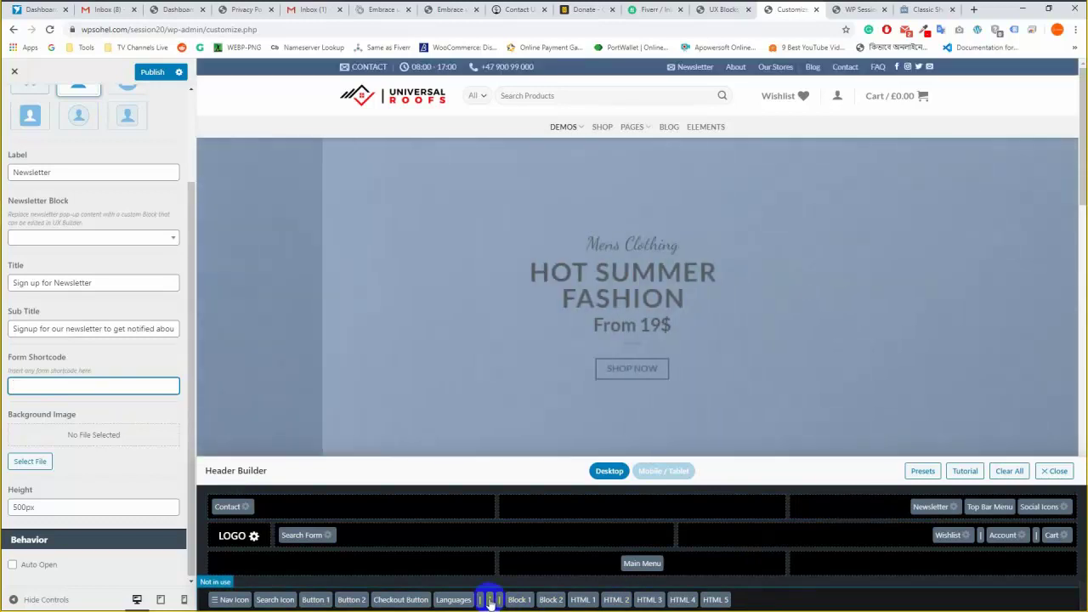
{"action": "left_click", "coordinate": [149, 71]}
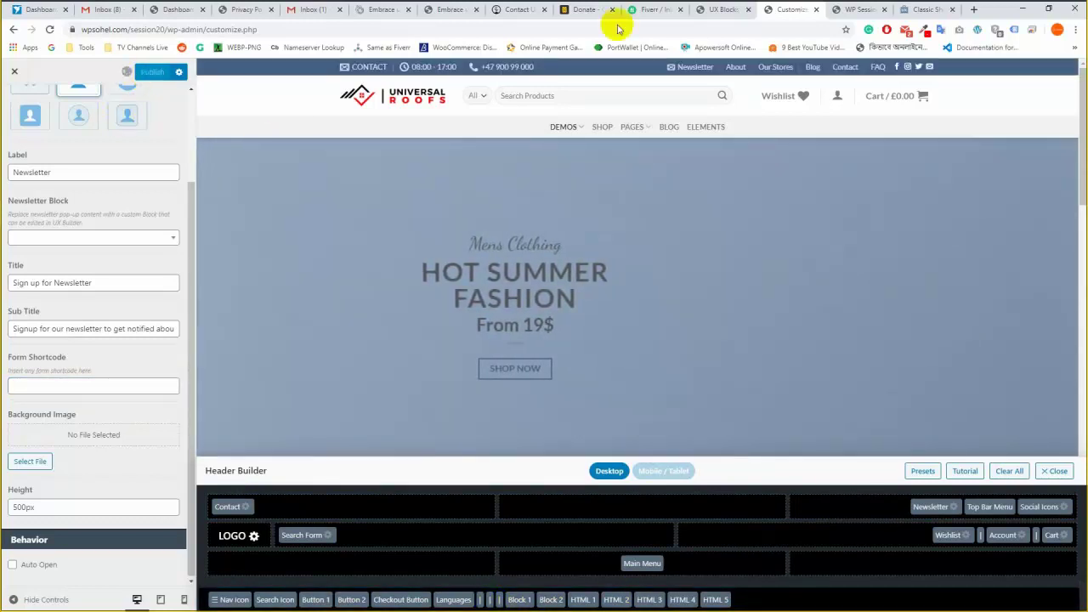
Reload the live home page and check the newsletter sign-up popup from the top bar.
{"action": "left_click", "coordinate": [859, 9]}
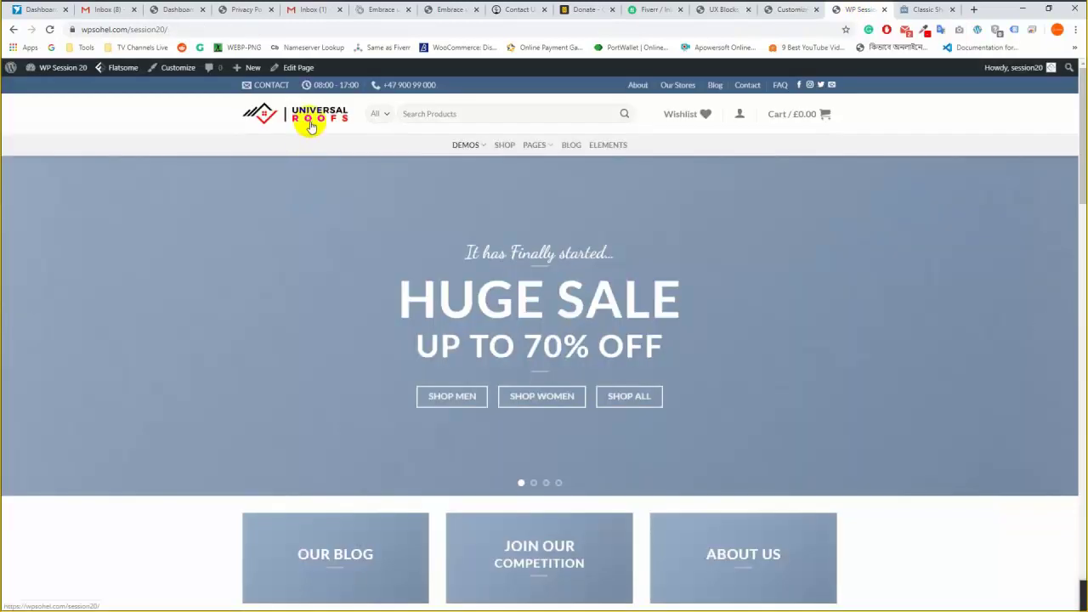
{"action": "left_click", "coordinate": [311, 126]}
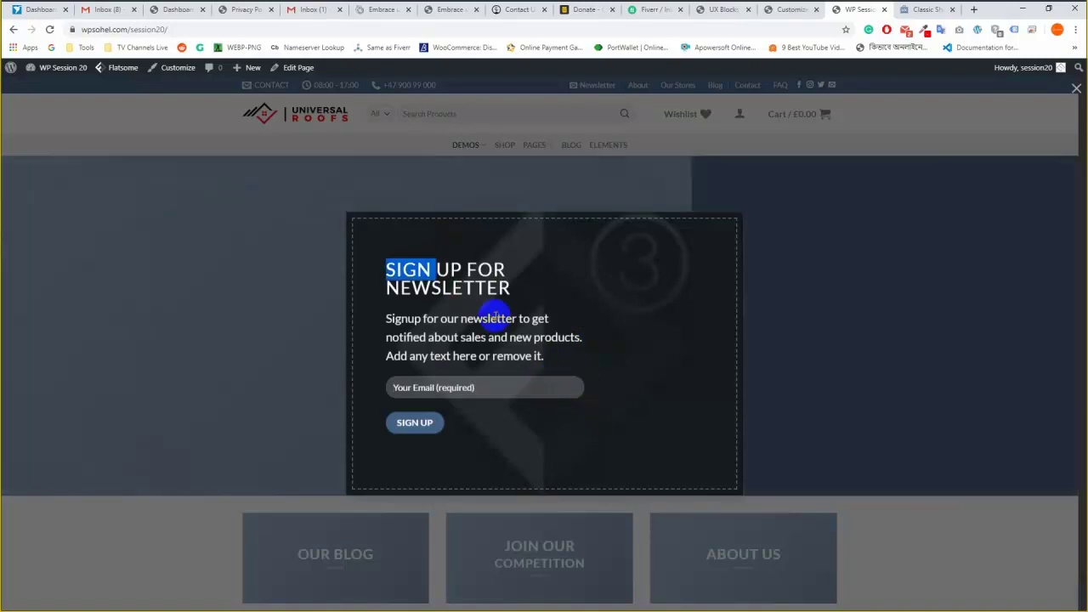
Return to the Customizer, leave the Newsletter settings and review the header's Follow Icons settings for icon style and social links.
{"action": "left_click", "coordinate": [785, 8]}
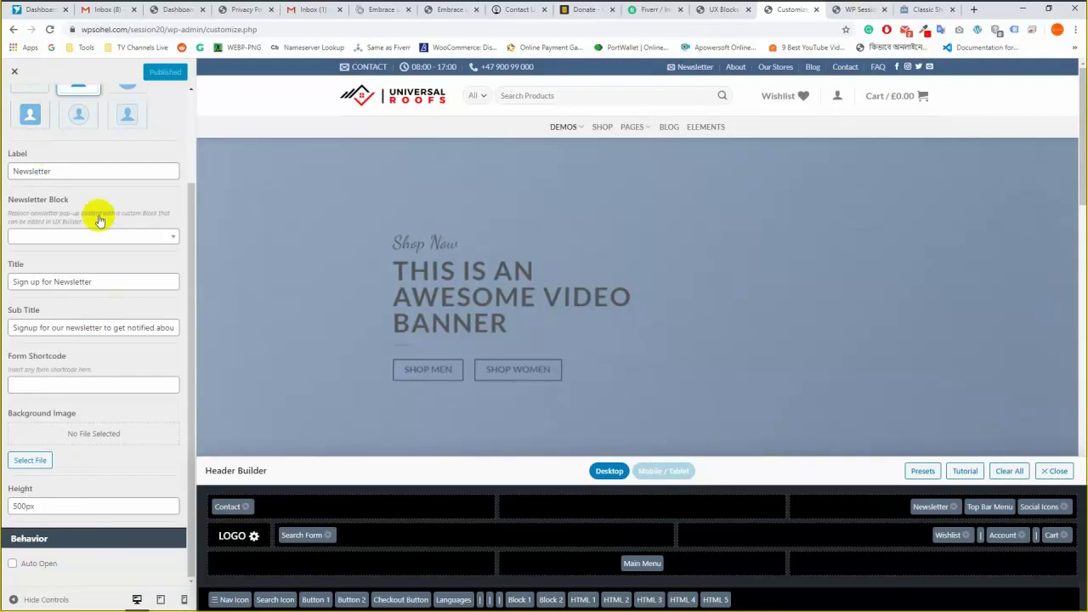
{"action": "scroll", "coordinate": [98, 220], "scroll_direction": "up", "scroll_amount": 3}
{"action": "left_click", "coordinate": [16, 102]}
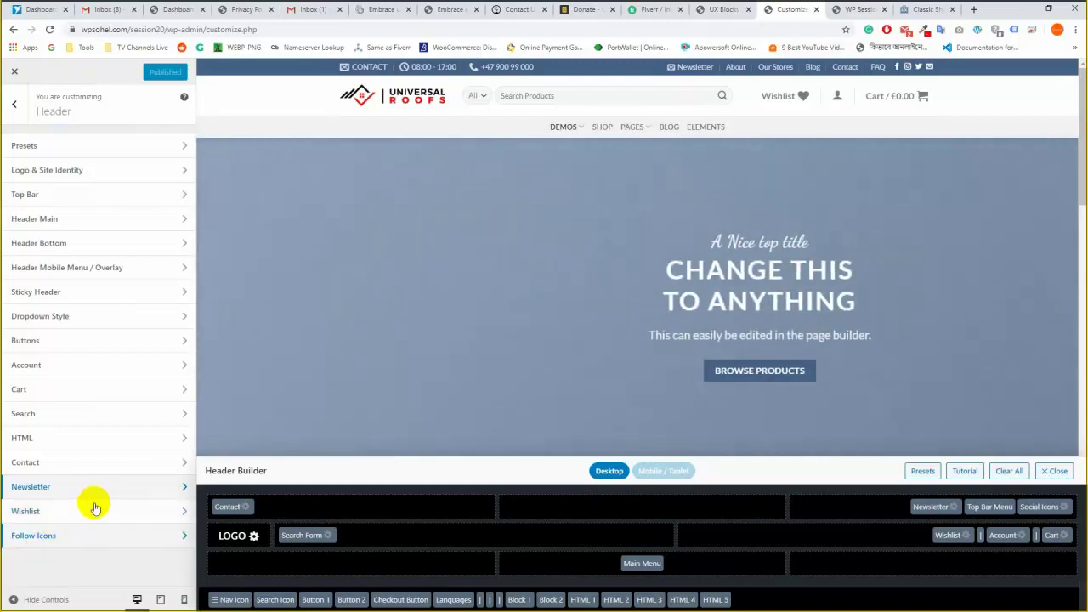
{"action": "left_click", "coordinate": [117, 539]}
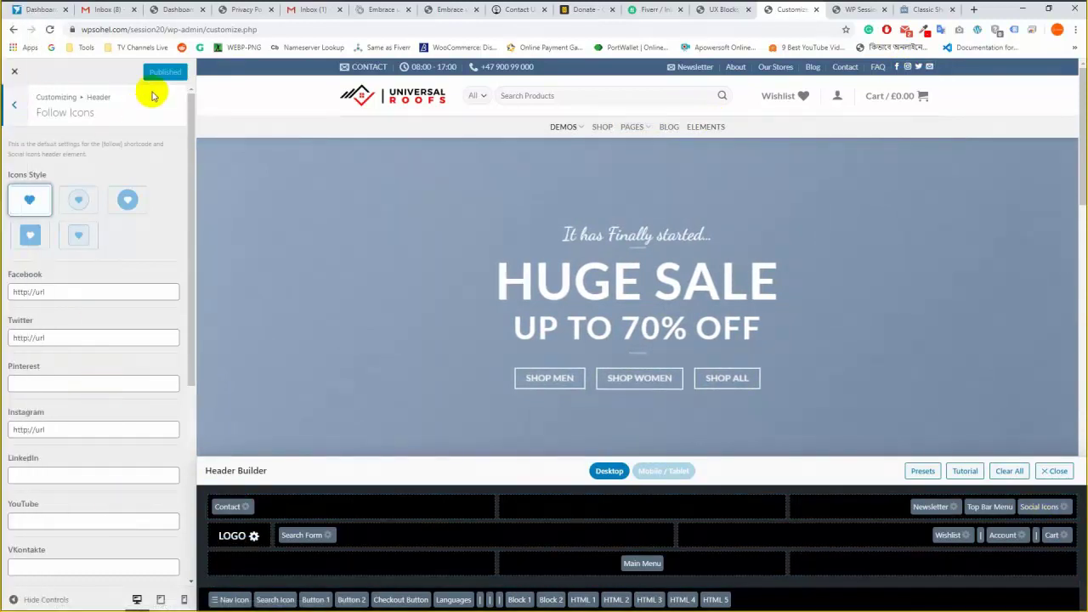
{"action": "left_click", "coordinate": [14, 105]}
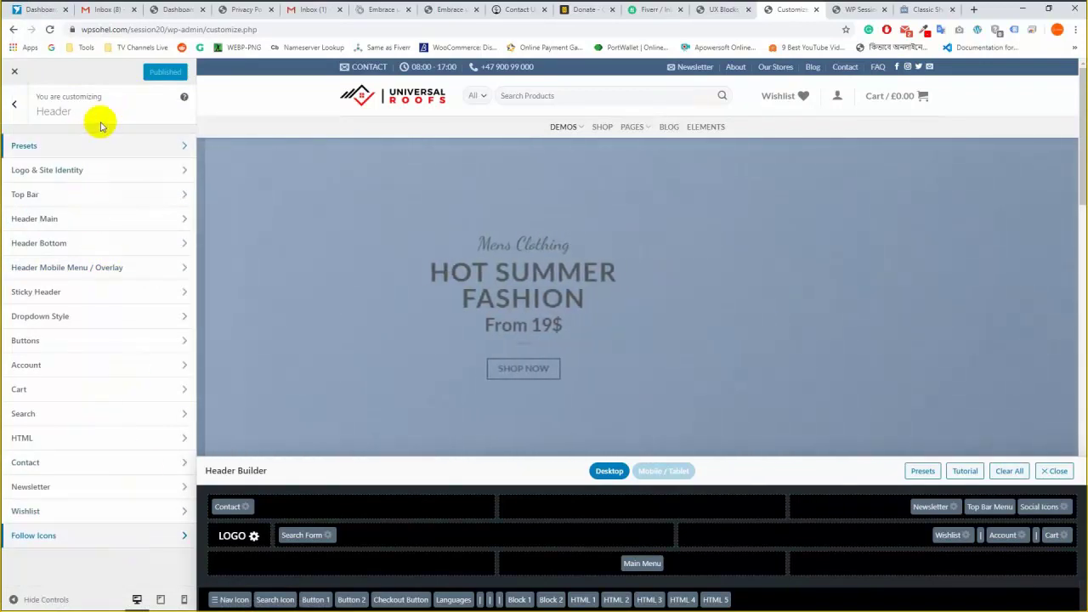
Leave the Header settings and open the Colors settings in the Style section.
{"action": "left_click", "coordinate": [14, 109]}
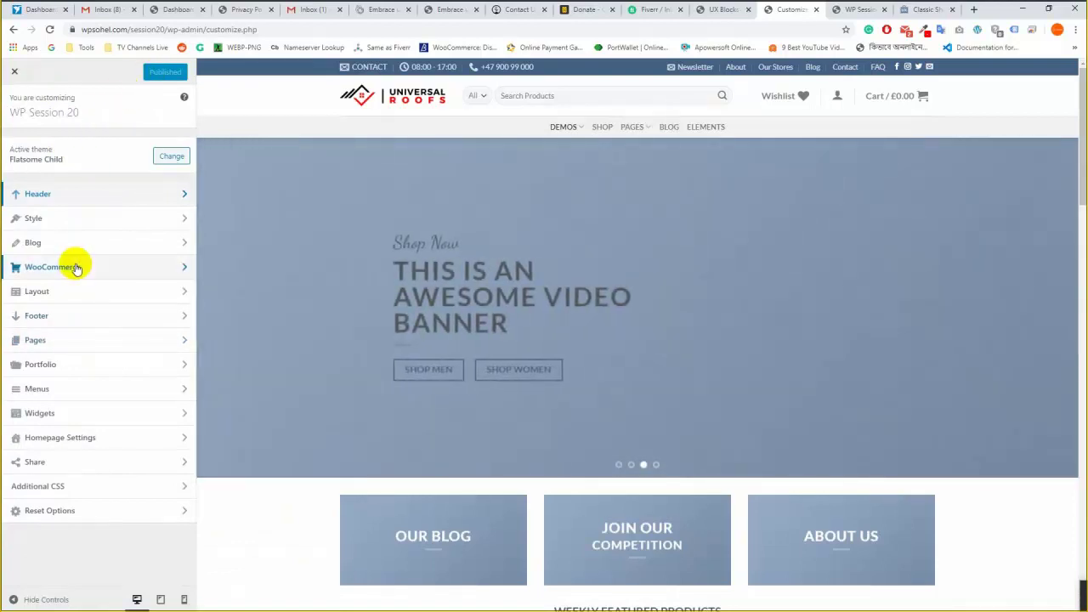
{"action": "left_click", "coordinate": [97, 219]}
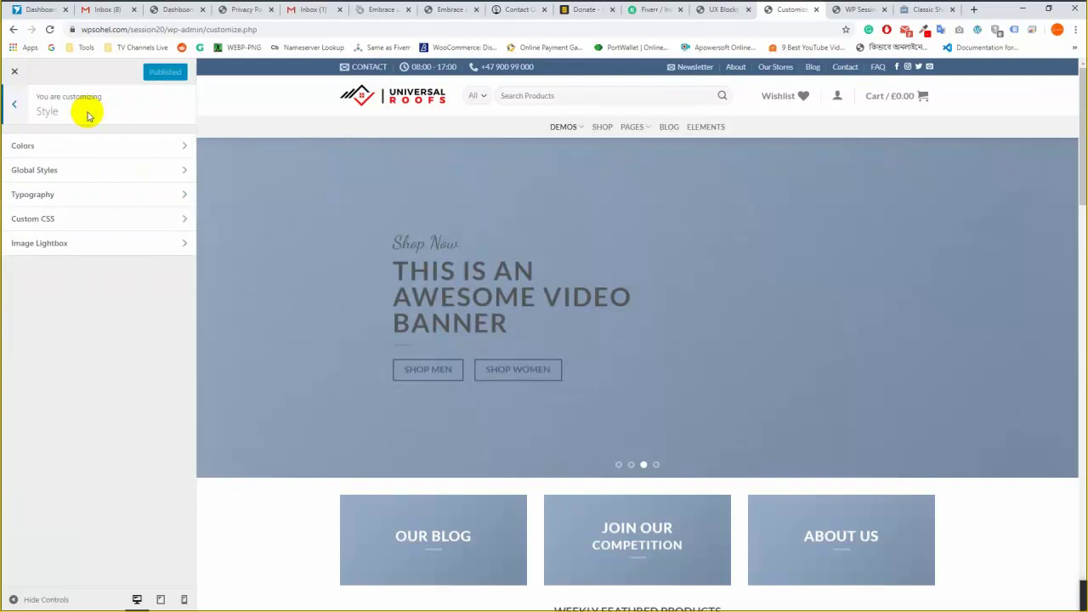
{"action": "left_click", "coordinate": [126, 145]}
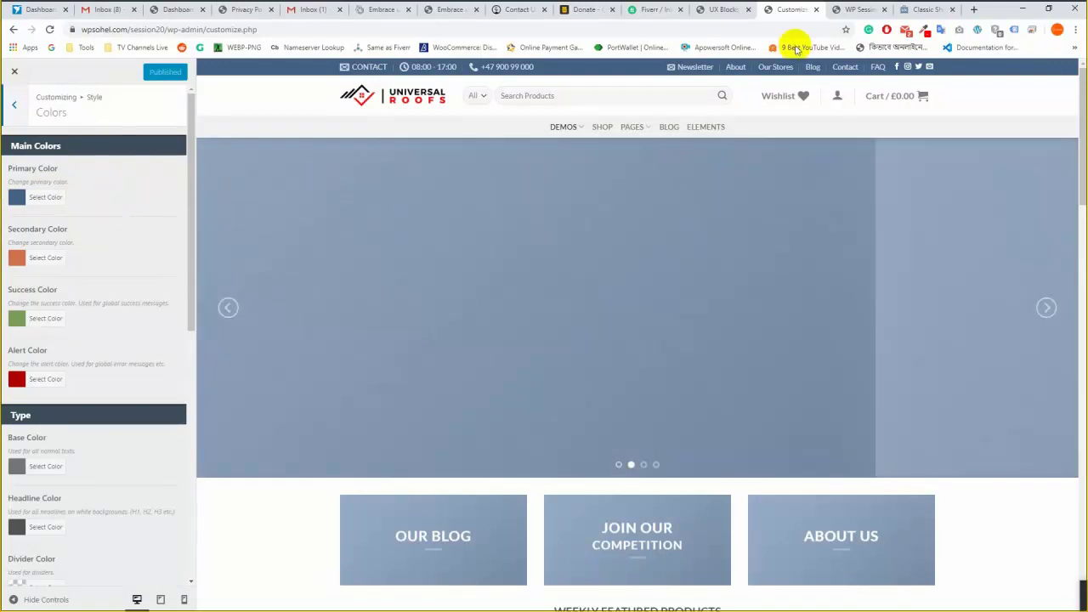
Switch to the live site, open its Shop page and look over the product list.
{"action": "left_click", "coordinate": [854, 9]}
{"action": "left_click", "coordinate": [279, 218]}
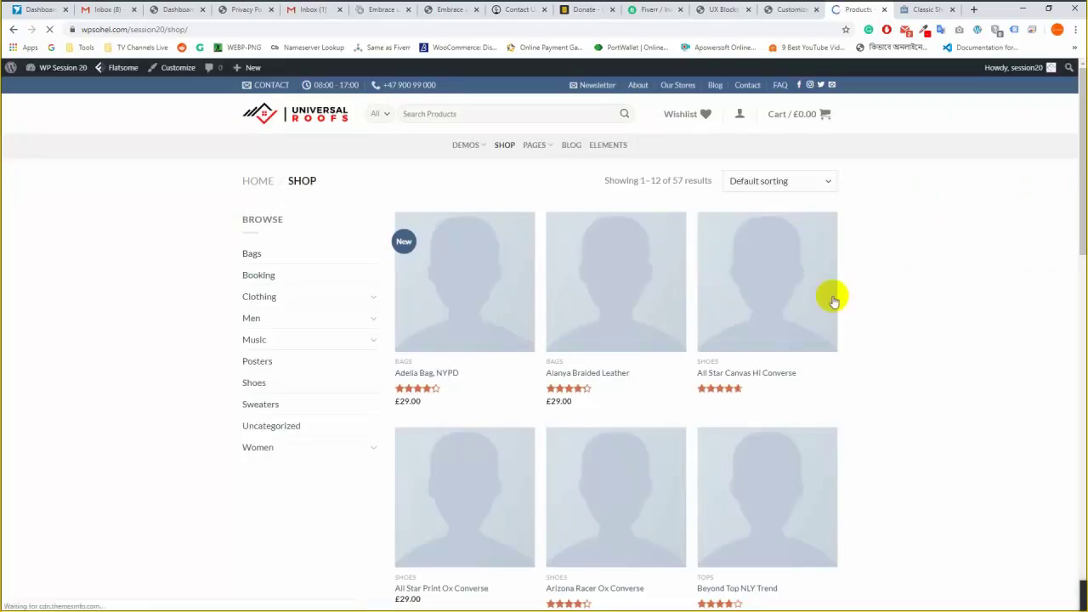
{"action": "scroll", "coordinate": [654, 355], "scroll_direction": "down", "scroll_amount": 3}
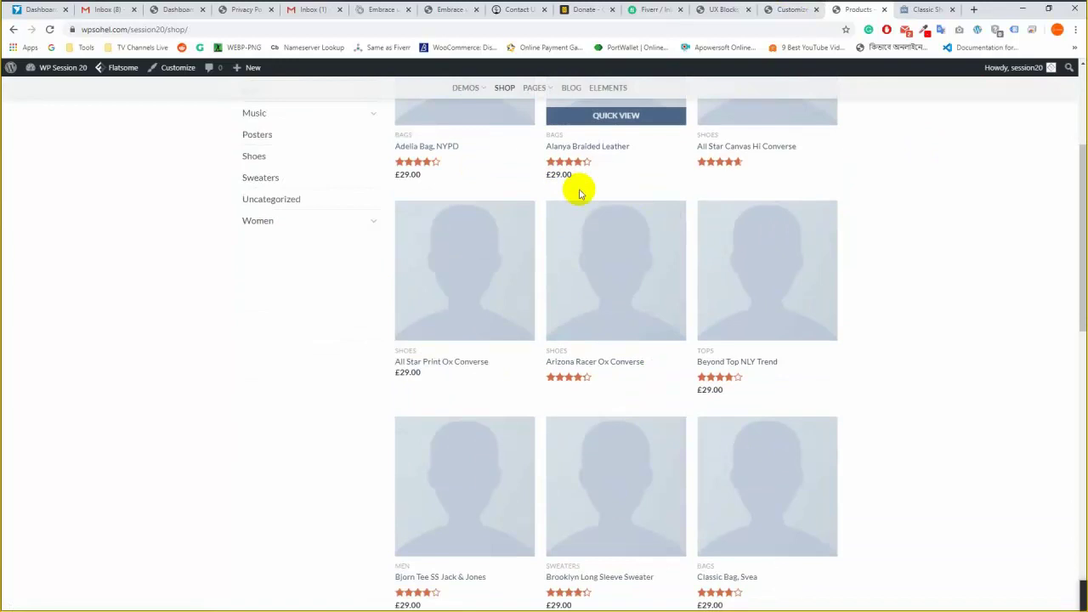
Return to the Customizer and skim the Colors settings from Main Colors through Type and Links.
{"action": "left_click", "coordinate": [793, 9]}
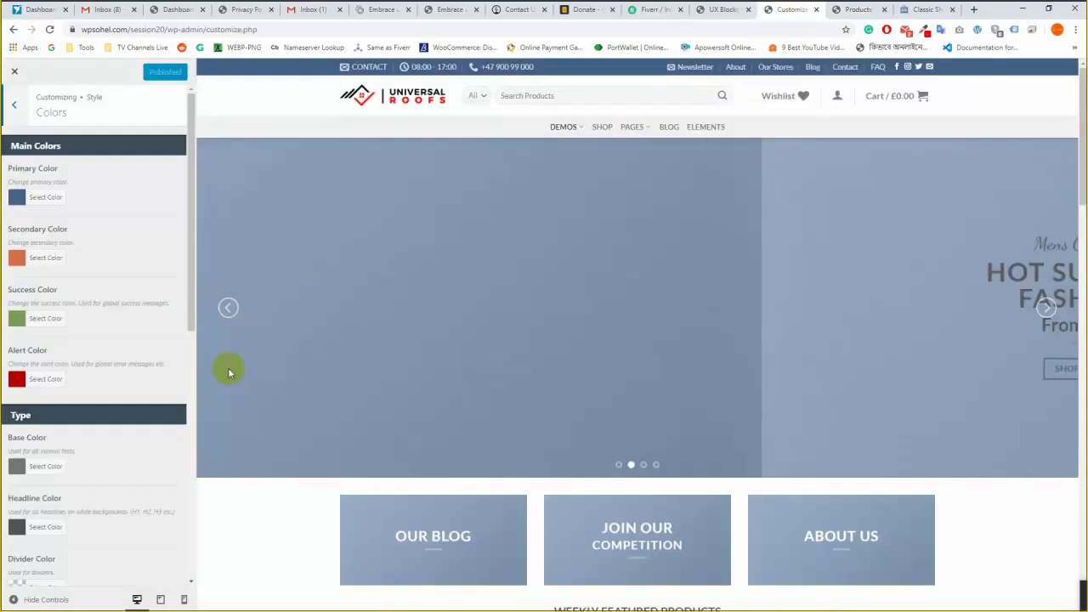
{"action": "scroll", "coordinate": [110, 264], "scroll_direction": "down", "scroll_amount": 2}
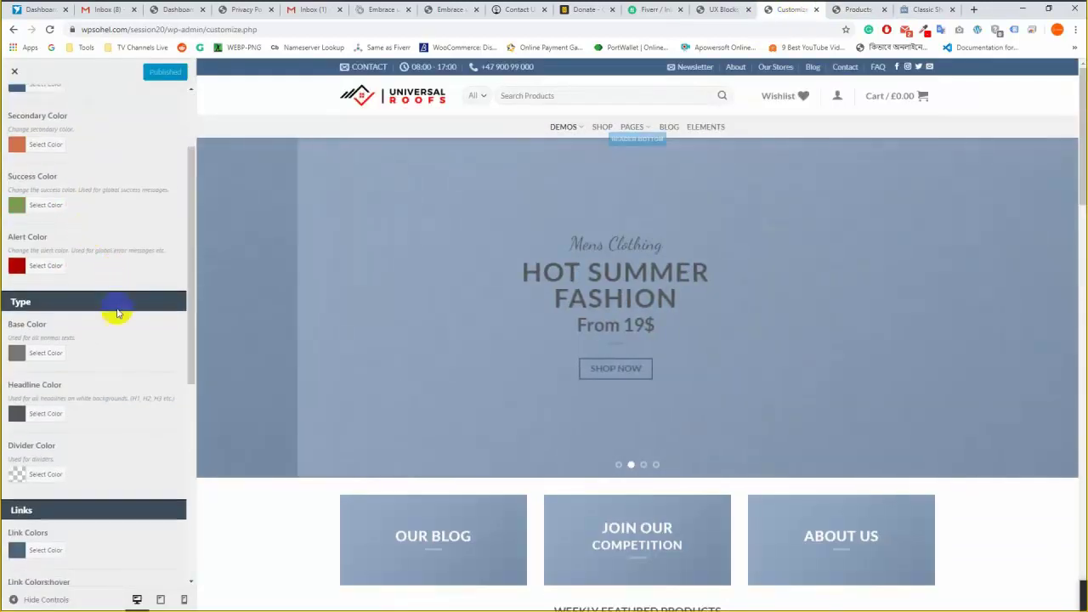
{"action": "scroll", "coordinate": [117, 319], "scroll_direction": "down", "scroll_amount": 5}
{"action": "scroll", "coordinate": [117, 328], "scroll_direction": "up", "scroll_amount": 10}
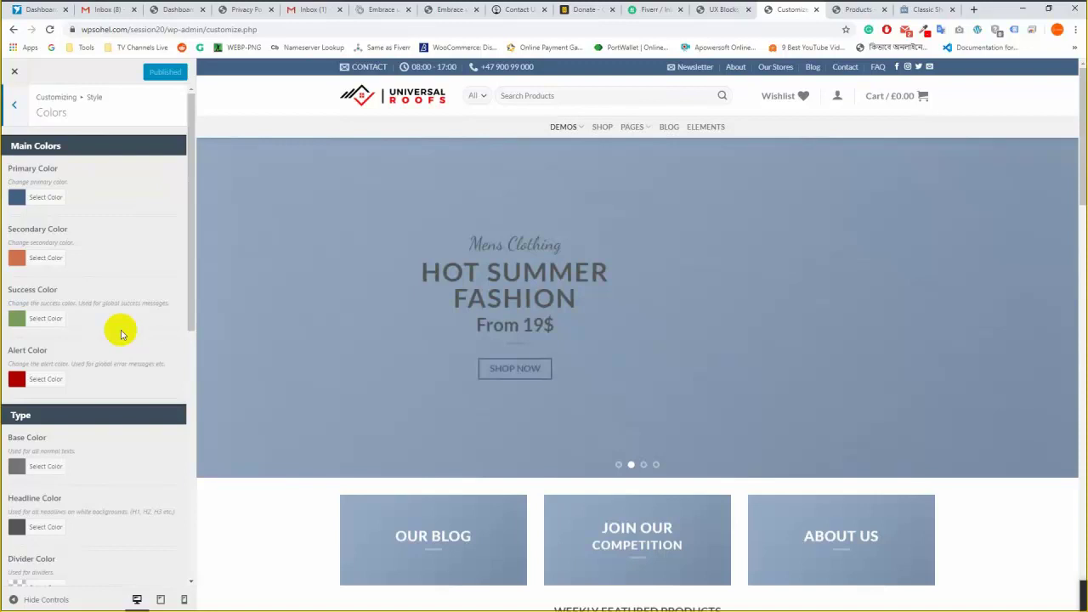
Compare the live Shop page's Quick View buttons, New badge and star ratings with the Customizer's Main Colors.
{"action": "left_click", "coordinate": [854, 9]}
{"action": "scroll", "coordinate": [578, 400], "scroll_direction": "up", "scroll_amount": 1}
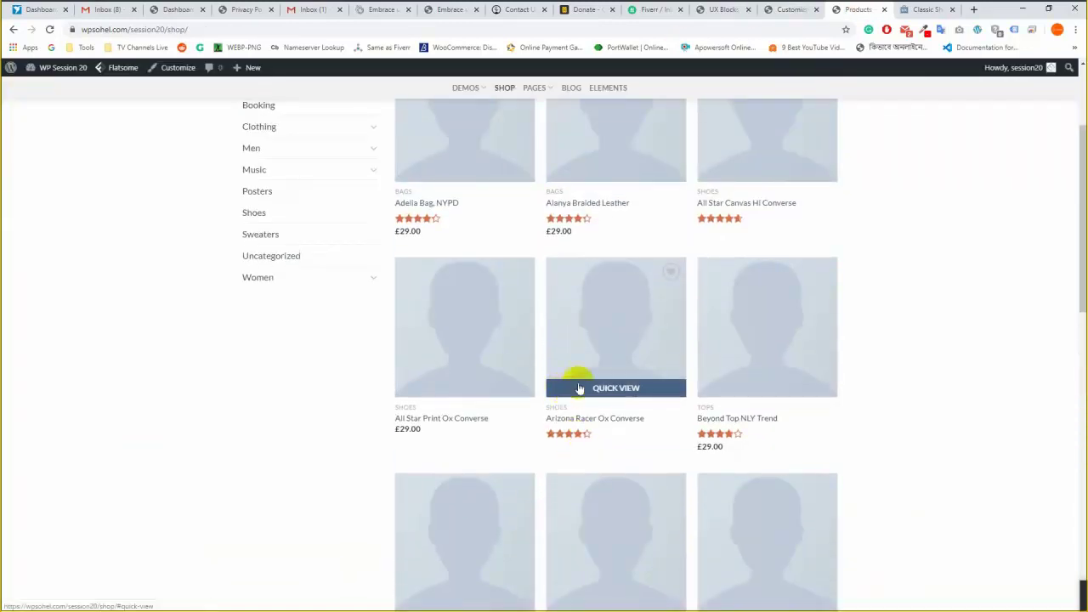
{"action": "left_click", "coordinate": [789, 9]}
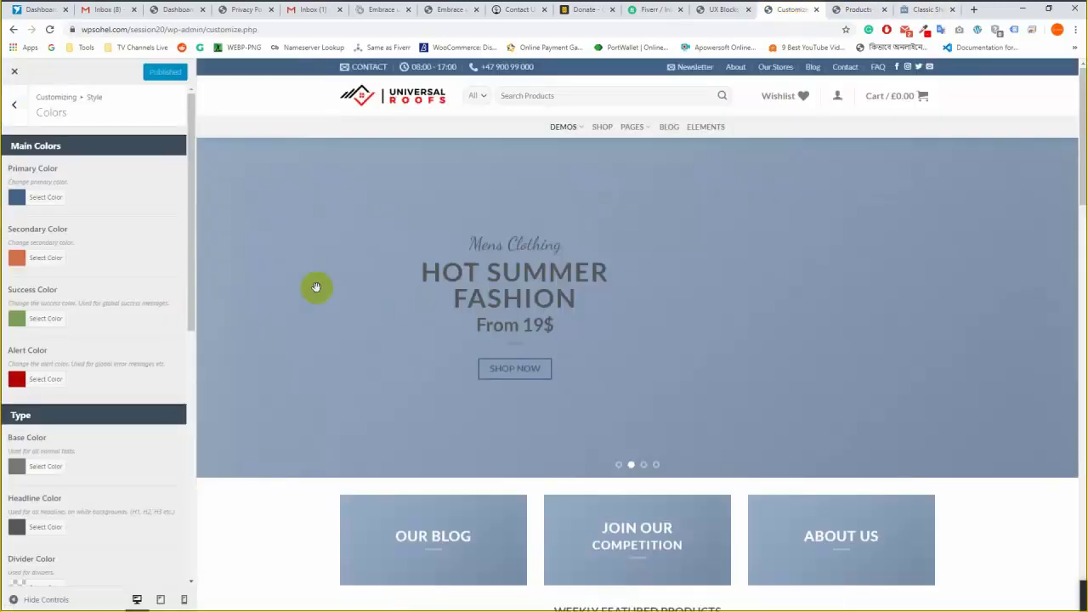
{"action": "left_click", "coordinate": [857, 9]}
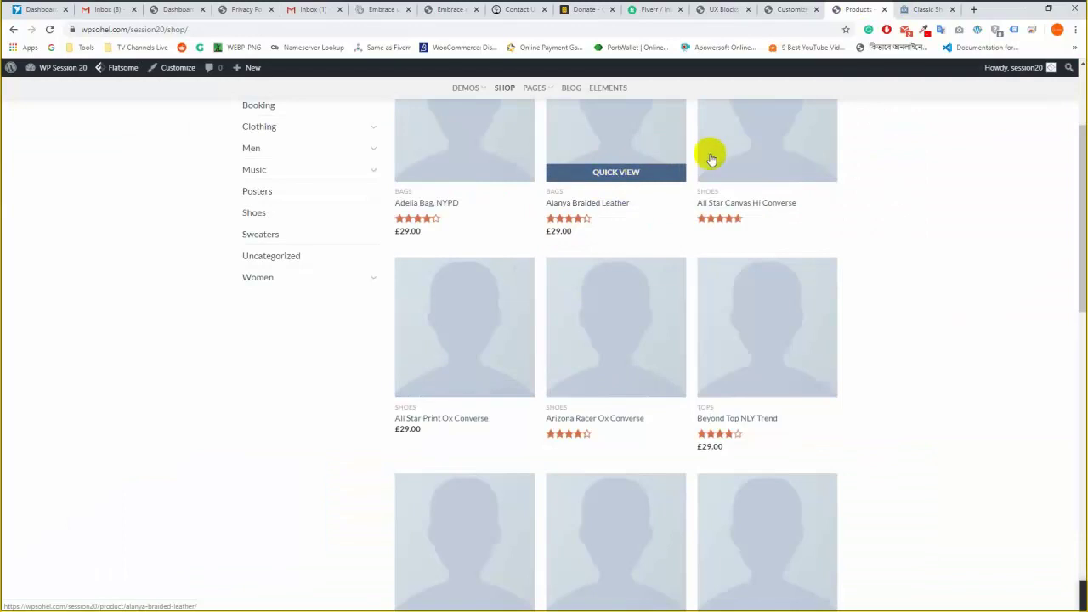
{"action": "scroll", "coordinate": [910, 221], "scroll_direction": "up", "scroll_amount": 2}
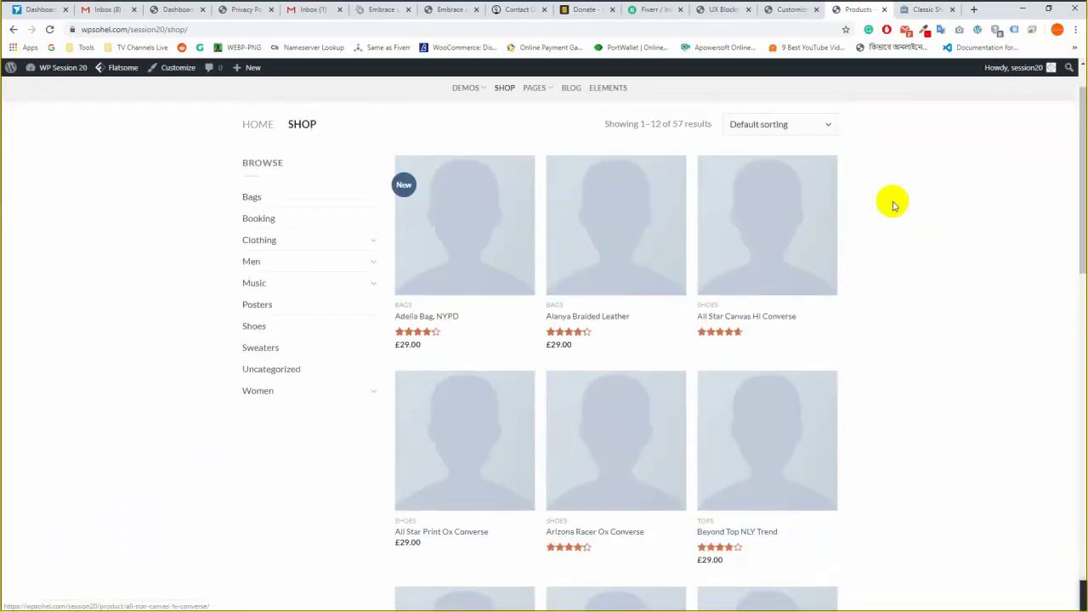
Return to the Customizer's Type colors and examine the Free Shipping paragraph and Latest News heading in the preview for base and headline colors.
{"action": "left_click", "coordinate": [795, 10]}
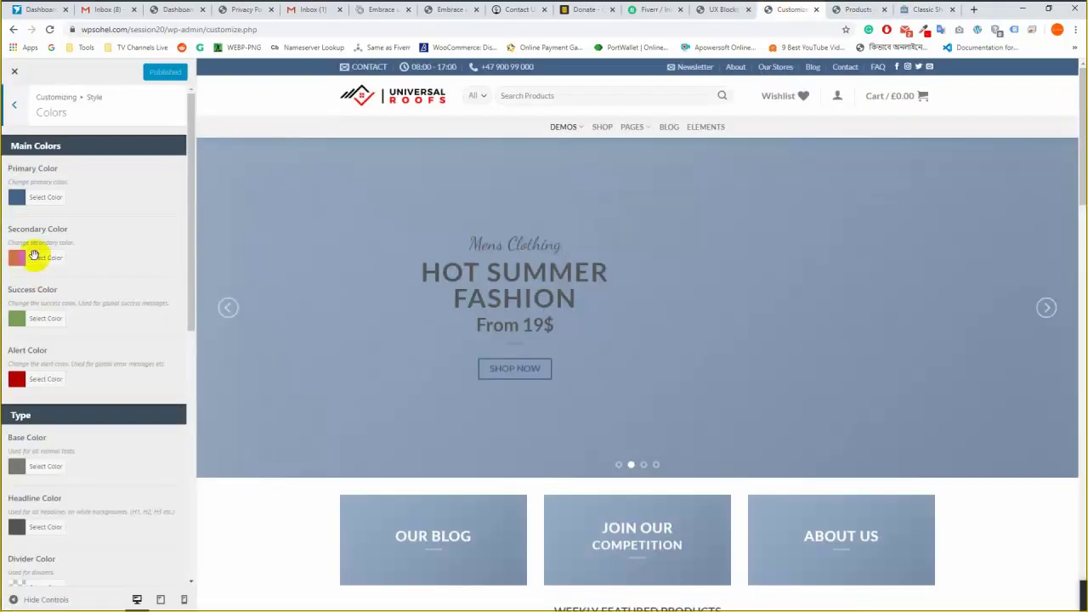
{"action": "scroll", "coordinate": [111, 245], "scroll_direction": "down", "scroll_amount": 3}
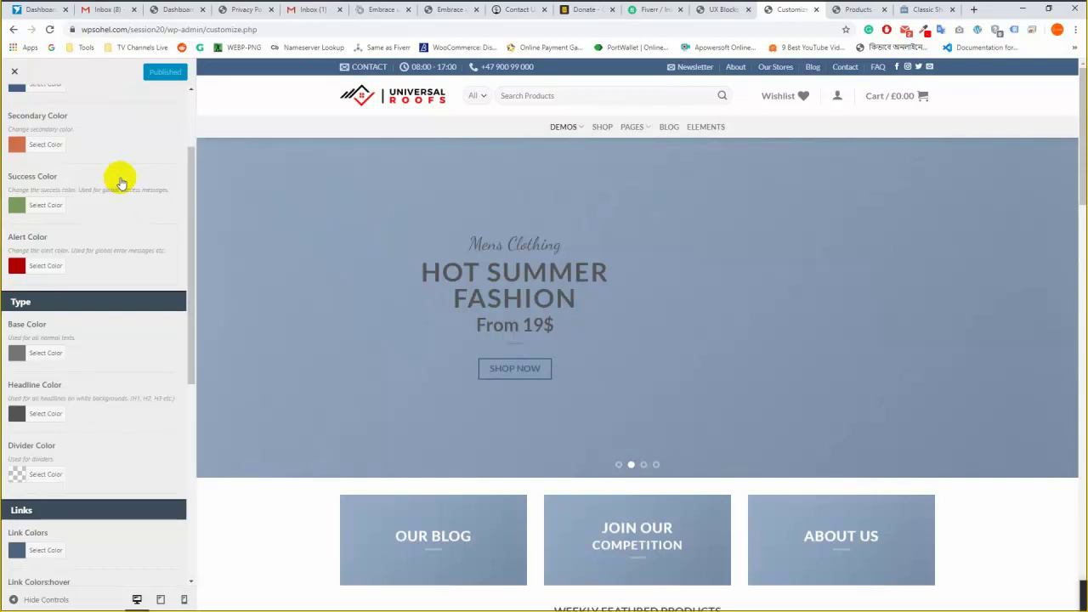
{"action": "scroll", "coordinate": [136, 272], "scroll_direction": "down", "scroll_amount": 2}
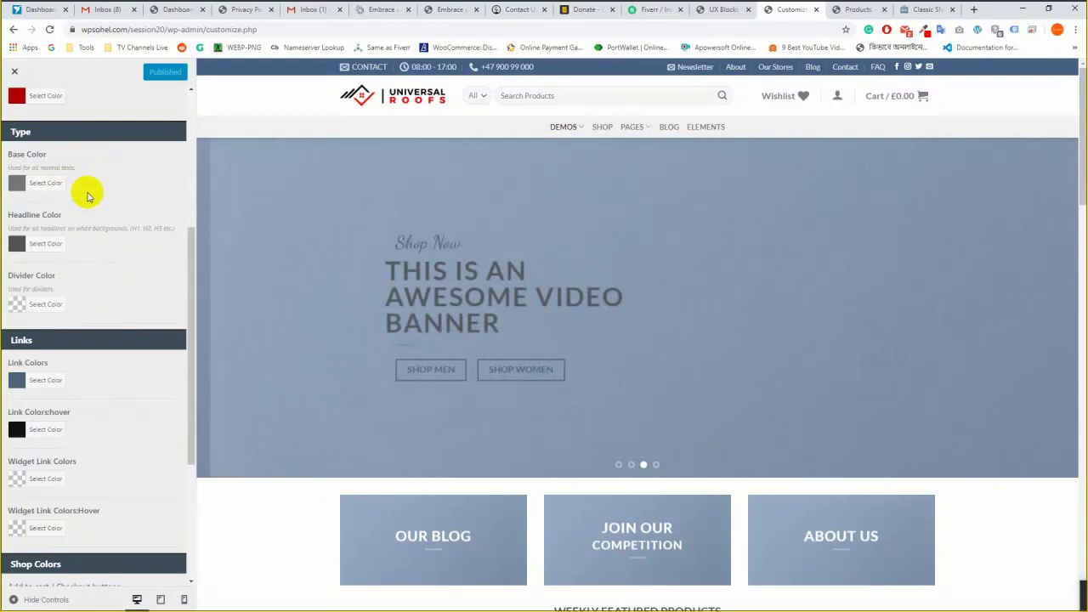
{"action": "scroll", "coordinate": [459, 338], "scroll_direction": "down", "scroll_amount": 4}
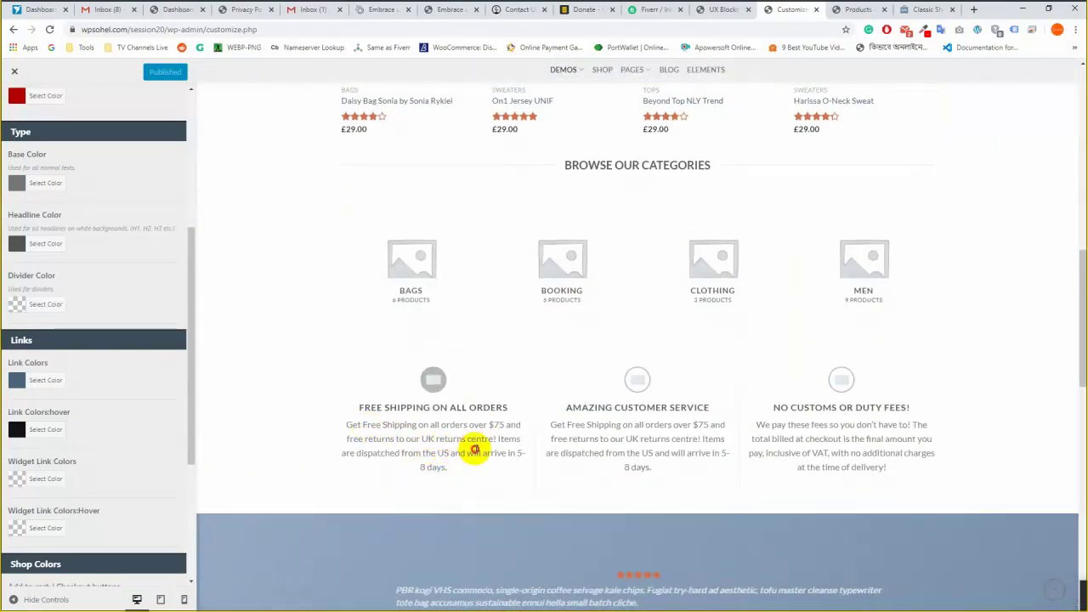
{"action": "left_click_drag", "start_coordinate": [474, 452], "coordinate": [448, 437]}
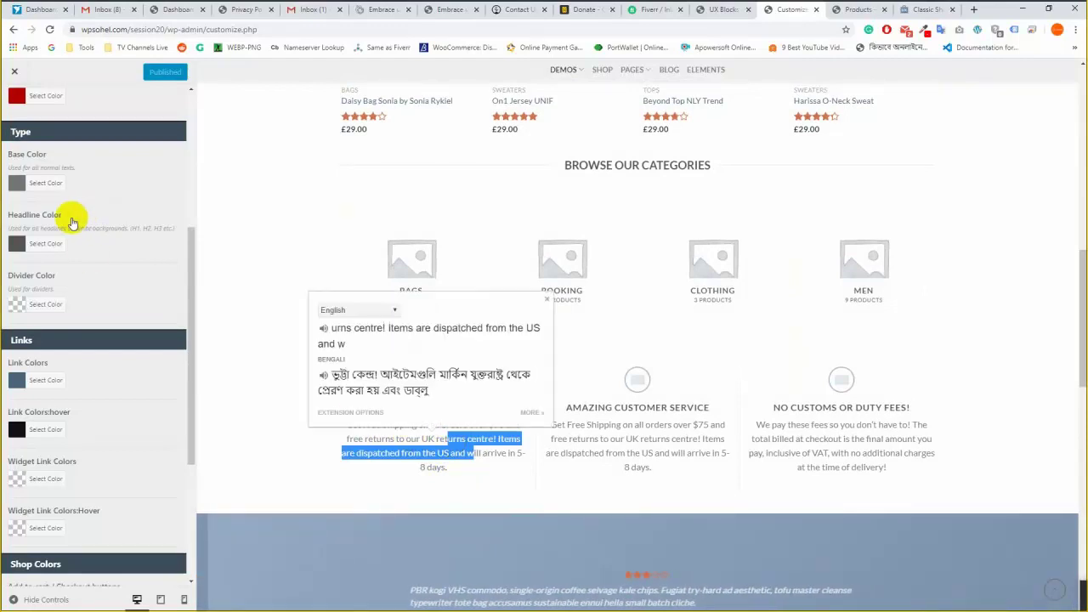
{"action": "left_click", "coordinate": [525, 340]}
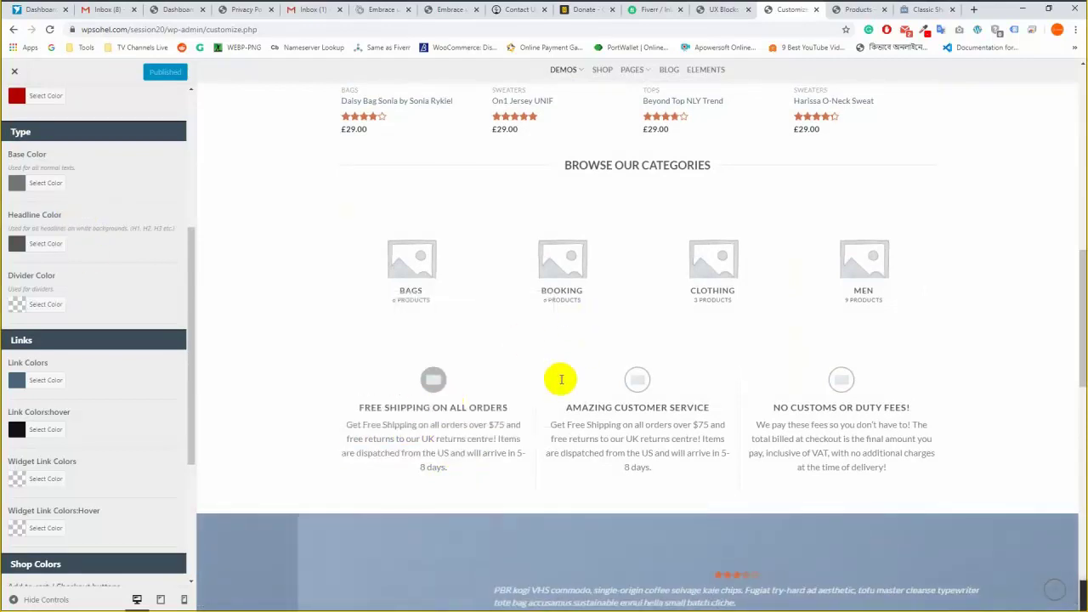
{"action": "scroll", "coordinate": [561, 379], "scroll_direction": "down", "scroll_amount": 6}
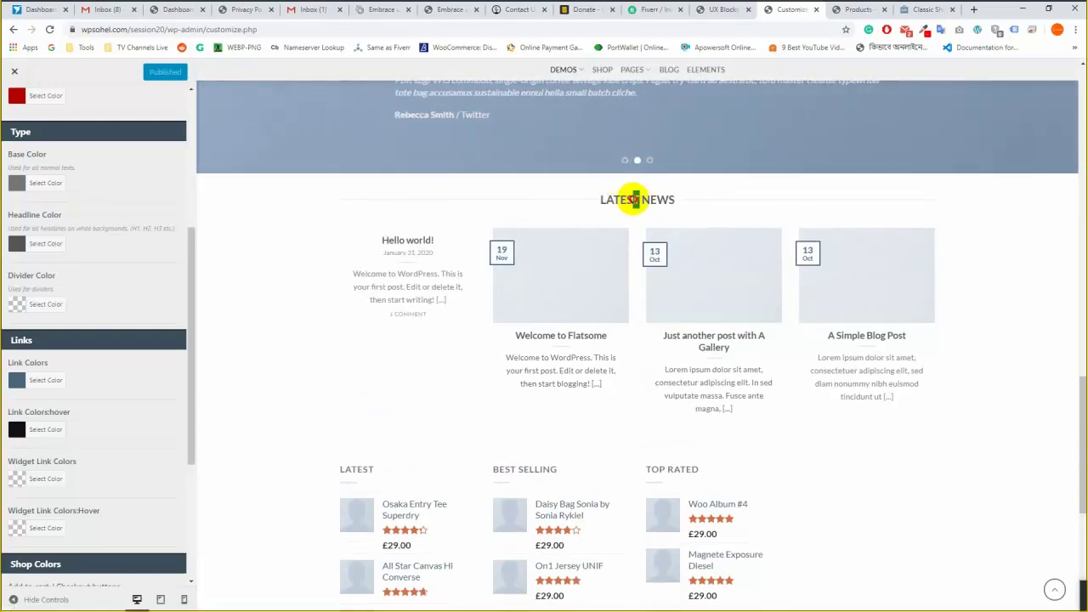
{"action": "mouse_move", "coordinate": [639, 199]}
{"action": "left_mouse_down"}
{"action": "mouse_move", "coordinate": [621, 199]}
{"action": "mouse_move", "coordinate": [653, 202]}
{"action": "left_mouse_up"}
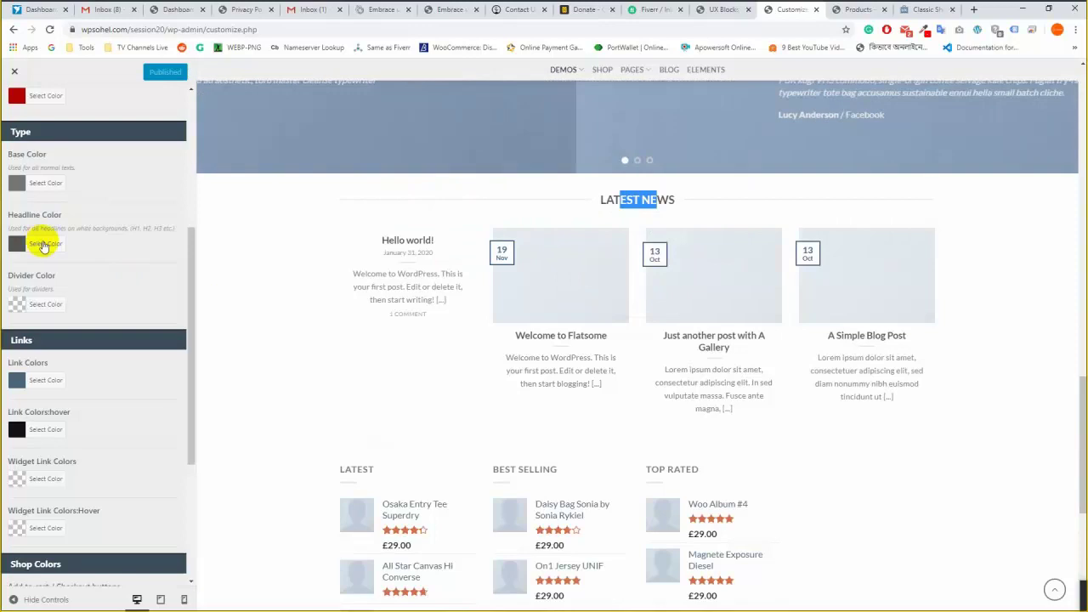
Look through the home page preview's product, category, news and footer sections alongside the Divider Color and Links settings.
{"action": "scroll", "coordinate": [128, 270], "scroll_direction": "down", "scroll_amount": 3}
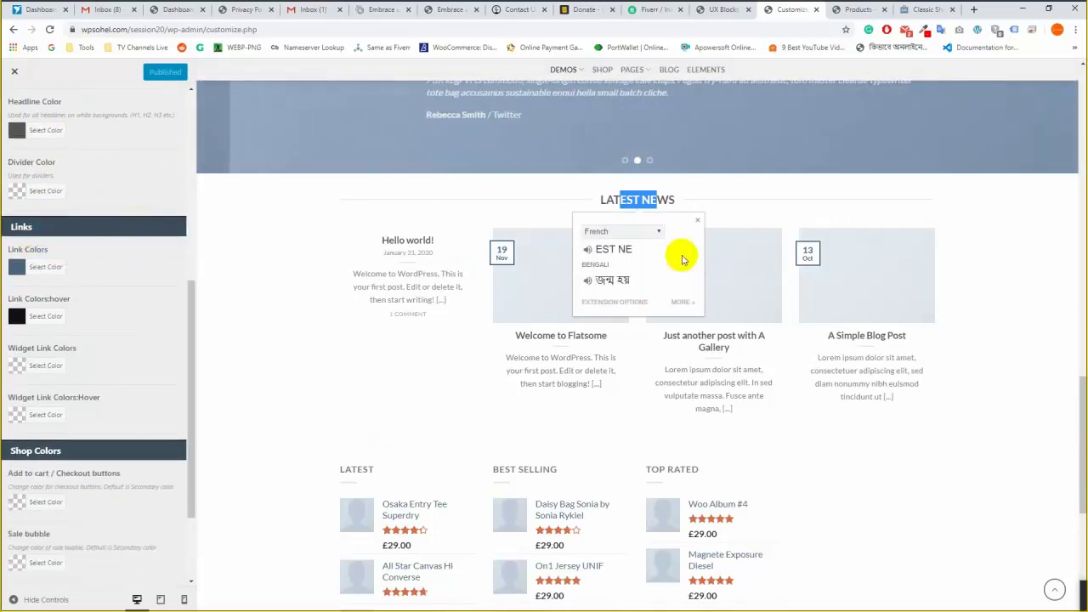
{"action": "scroll", "coordinate": [687, 332], "scroll_direction": "down", "scroll_amount": 2}
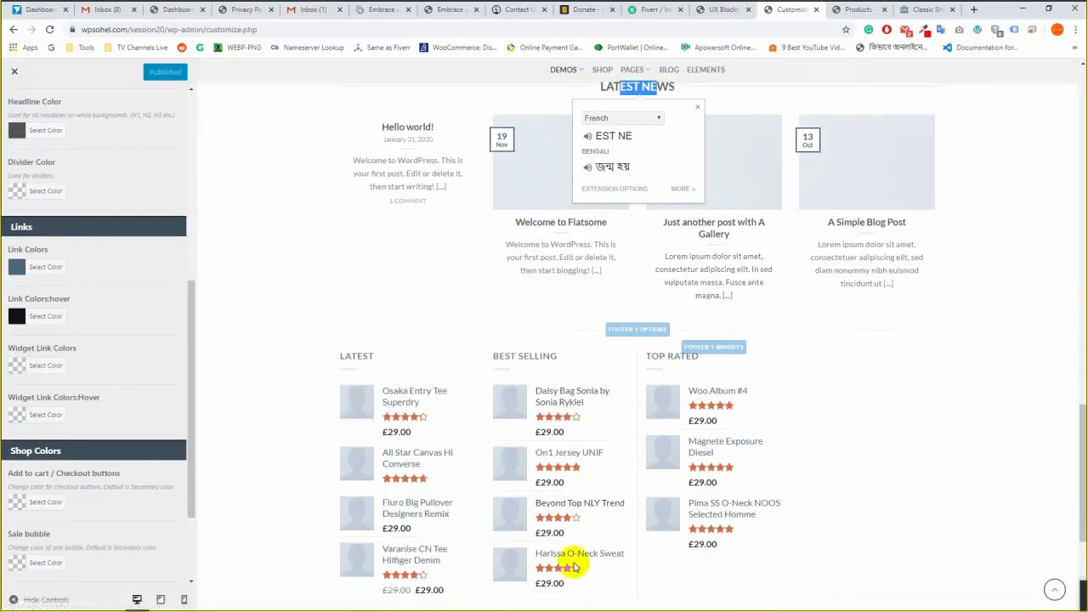
{"action": "scroll", "coordinate": [575, 568], "scroll_direction": "down", "scroll_amount": 4}
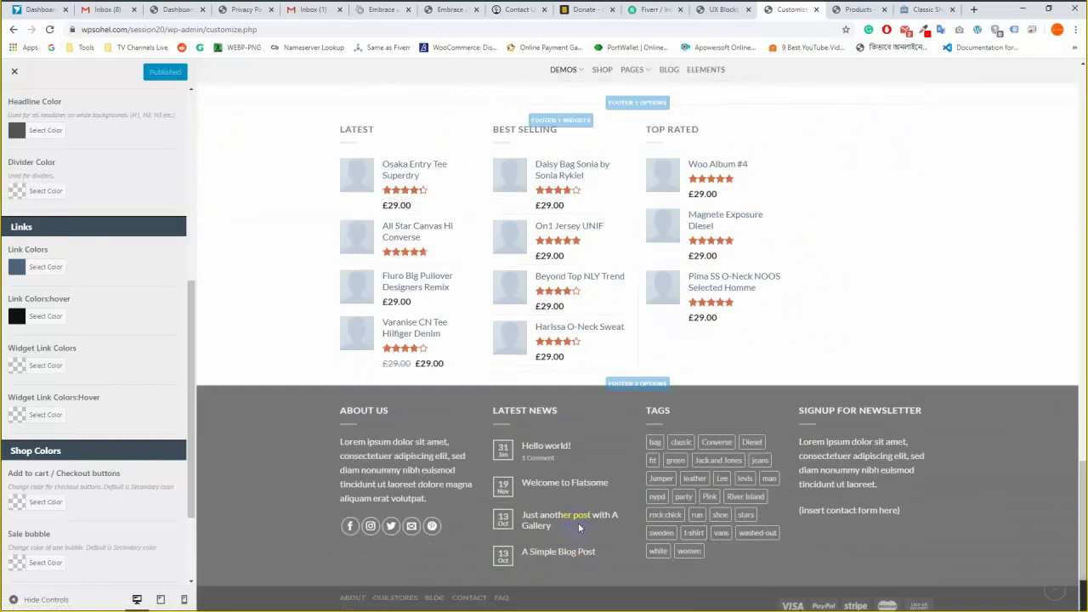
{"action": "scroll", "coordinate": [527, 400], "scroll_direction": "down", "scroll_amount": 2}
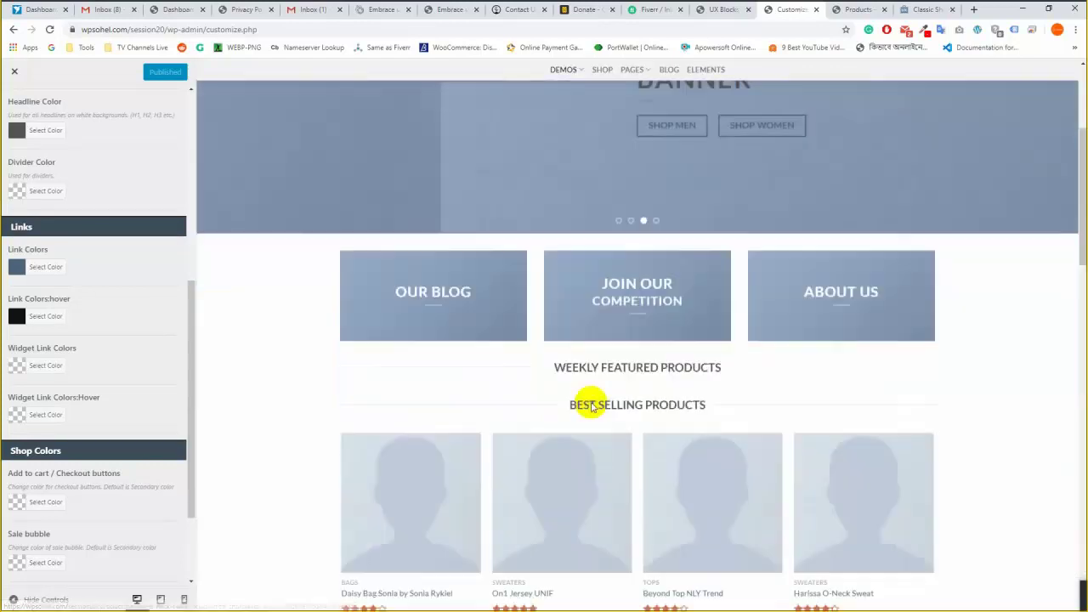
{"action": "scroll", "coordinate": [553, 445], "scroll_direction": "down", "scroll_amount": 7}
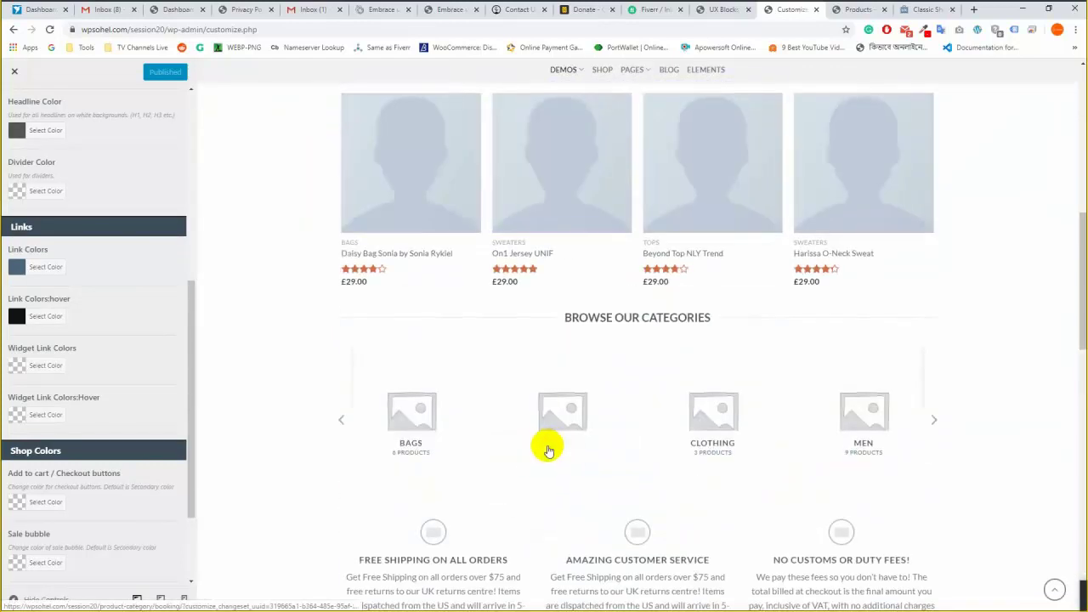
{"action": "scroll", "coordinate": [535, 464], "scroll_direction": "down", "scroll_amount": 7}
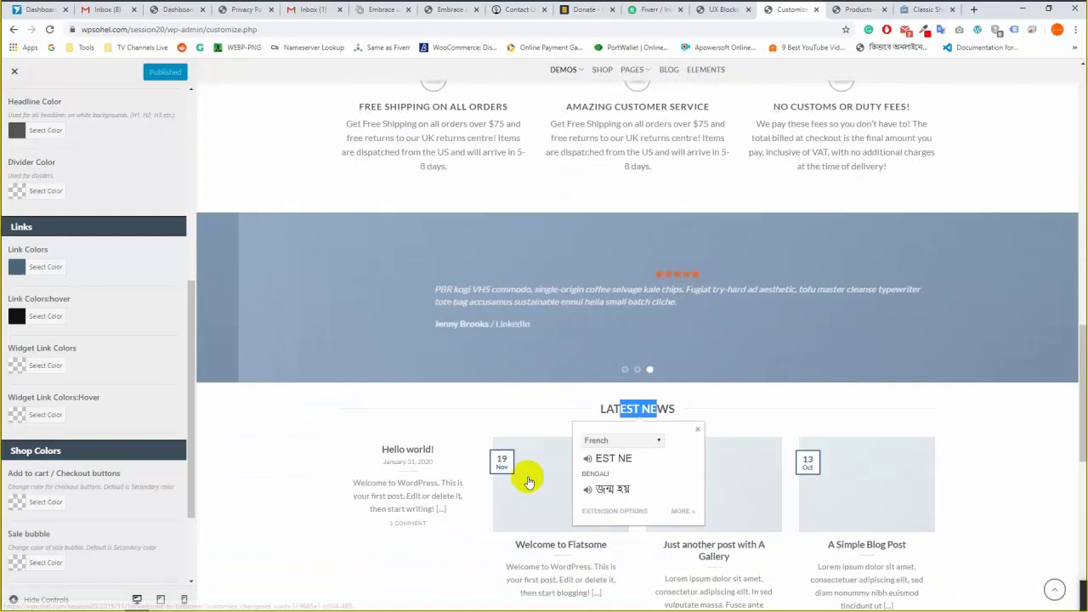
{"action": "scroll", "coordinate": [527, 482], "scroll_direction": "down", "scroll_amount": 3}
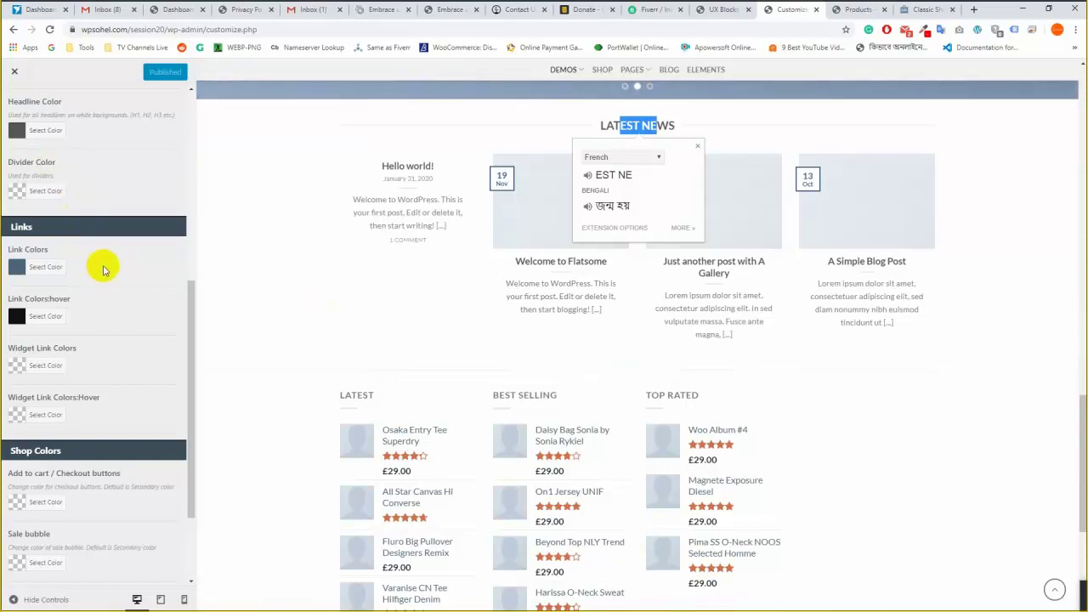
Review the Link and Widget Link color options and the Shop Colors for checkout buttons, bubbles and review stars.
{"action": "scroll", "coordinate": [359, 425], "scroll_direction": "down", "scroll_amount": 3}
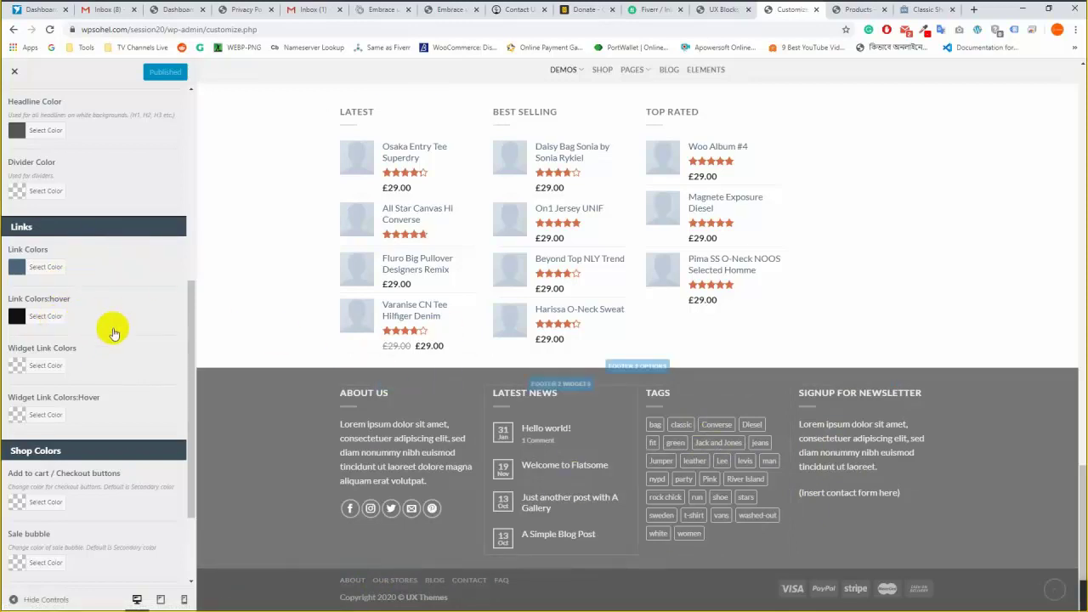
{"action": "scroll", "coordinate": [114, 333], "scroll_direction": "down", "scroll_amount": 2}
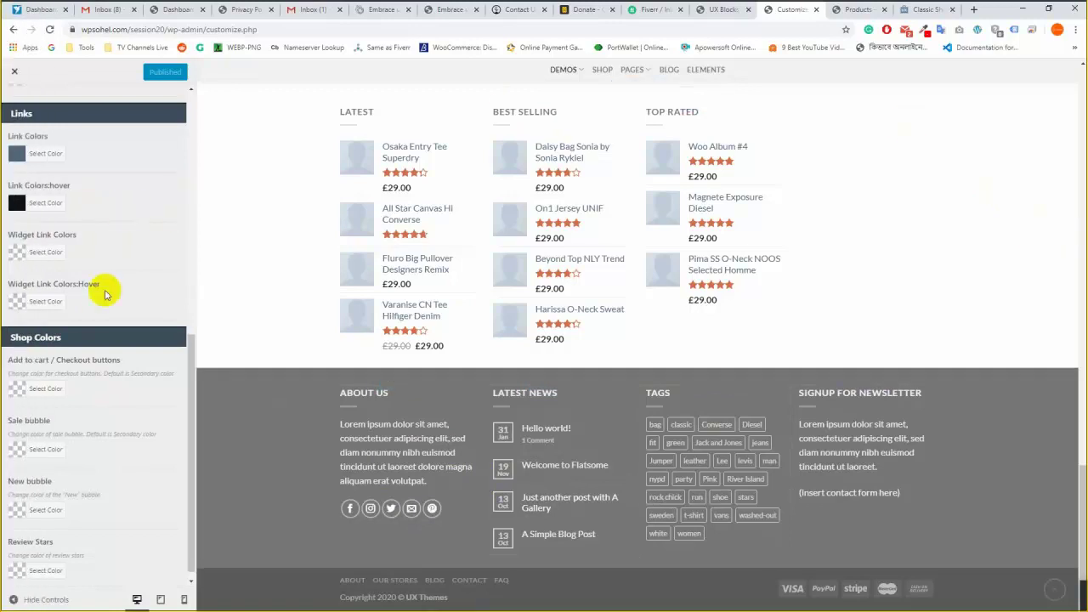
{"action": "scroll", "coordinate": [109, 334], "scroll_direction": "down", "scroll_amount": 1}
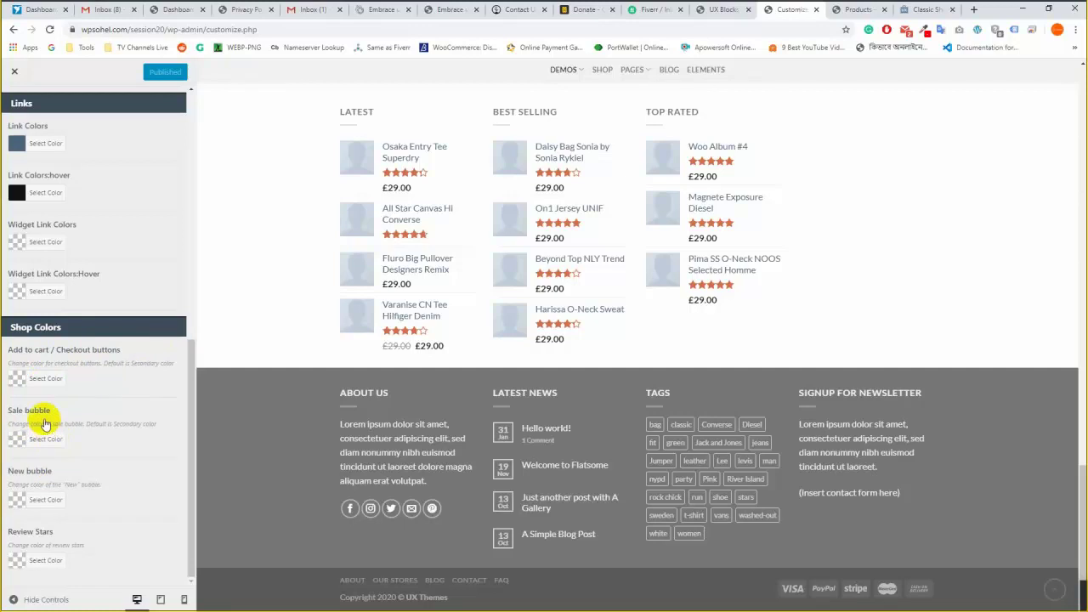
Compare the New bubble and review stars on the live Shop page with the Shop Colors settings, and look down to the pagination.
{"action": "left_click", "coordinate": [859, 9]}
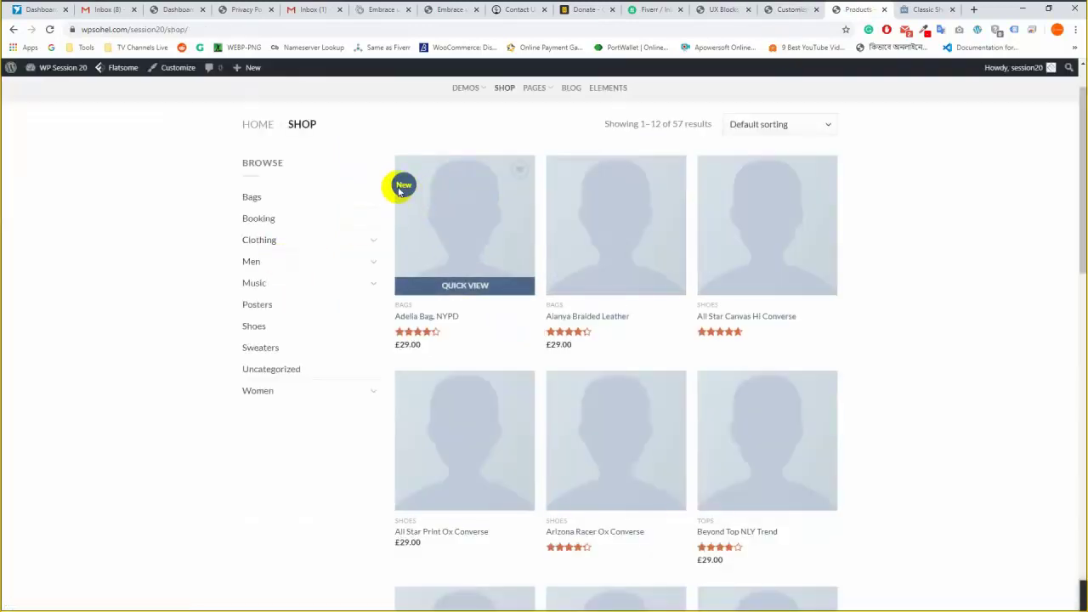
{"action": "left_click", "coordinate": [791, 10]}
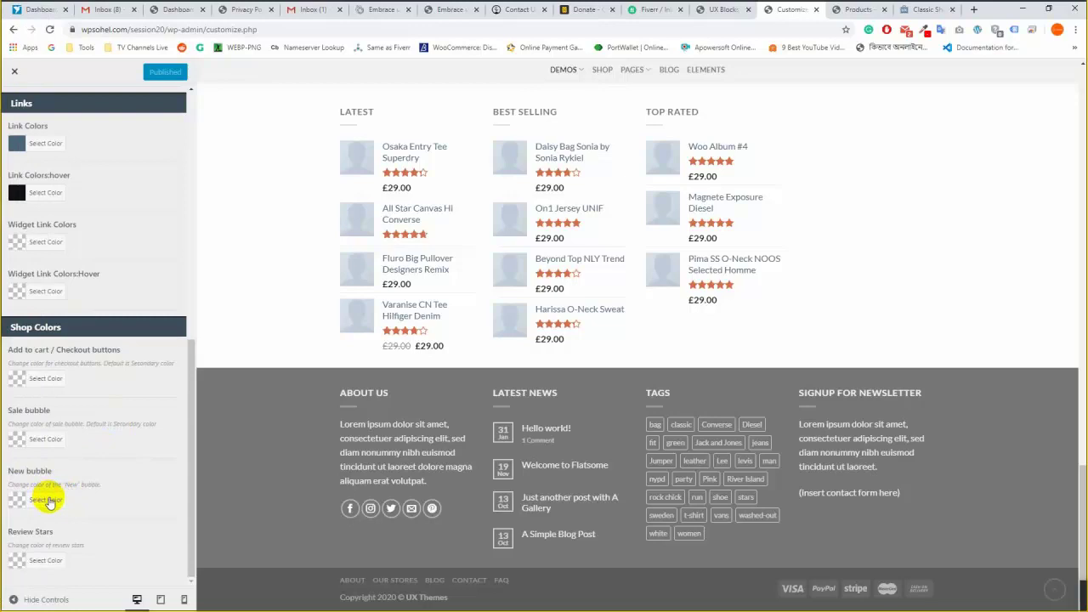
{"action": "left_click", "coordinate": [855, 10]}
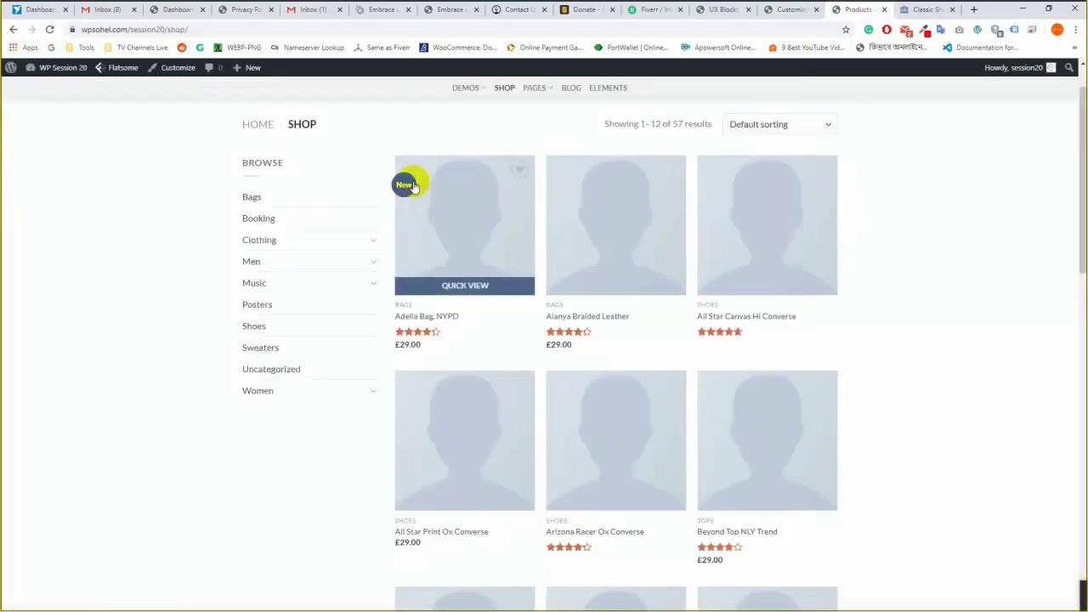
{"action": "scroll", "coordinate": [595, 289], "scroll_direction": "down", "scroll_amount": 4}
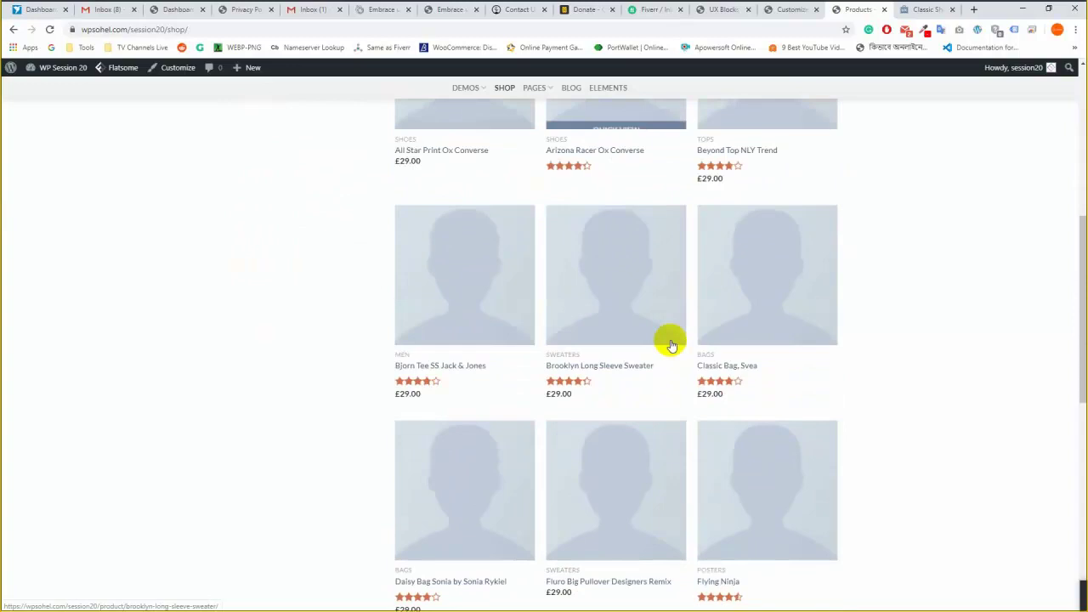
{"action": "scroll", "coordinate": [671, 345], "scroll_direction": "down", "scroll_amount": 3}
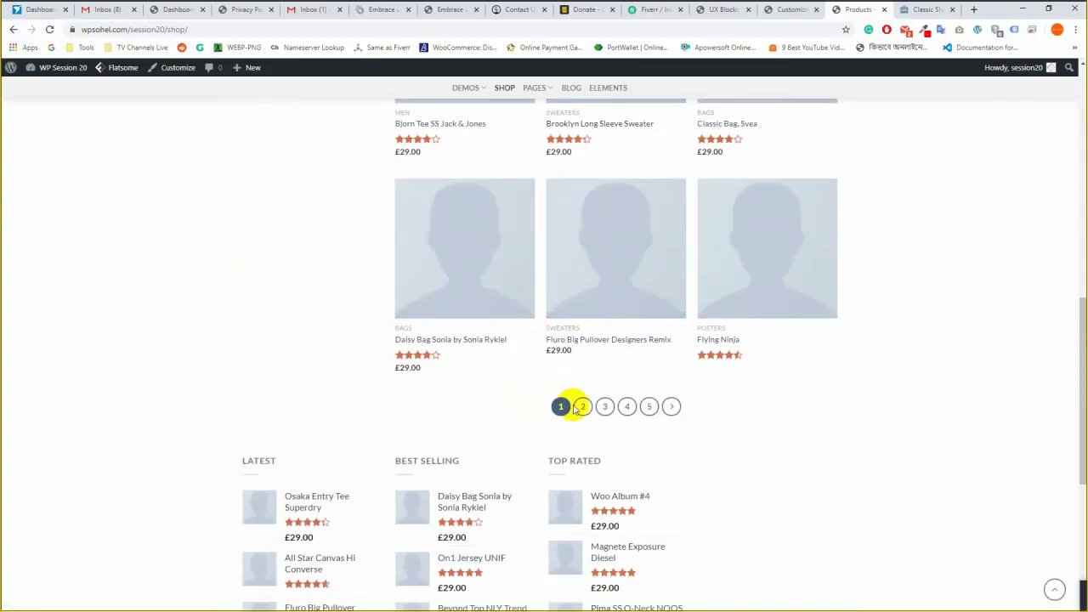
Return to the Customizer and view the Default Button Radius setting in the Style section's Global Styles.
{"action": "left_click", "coordinate": [799, 10]}
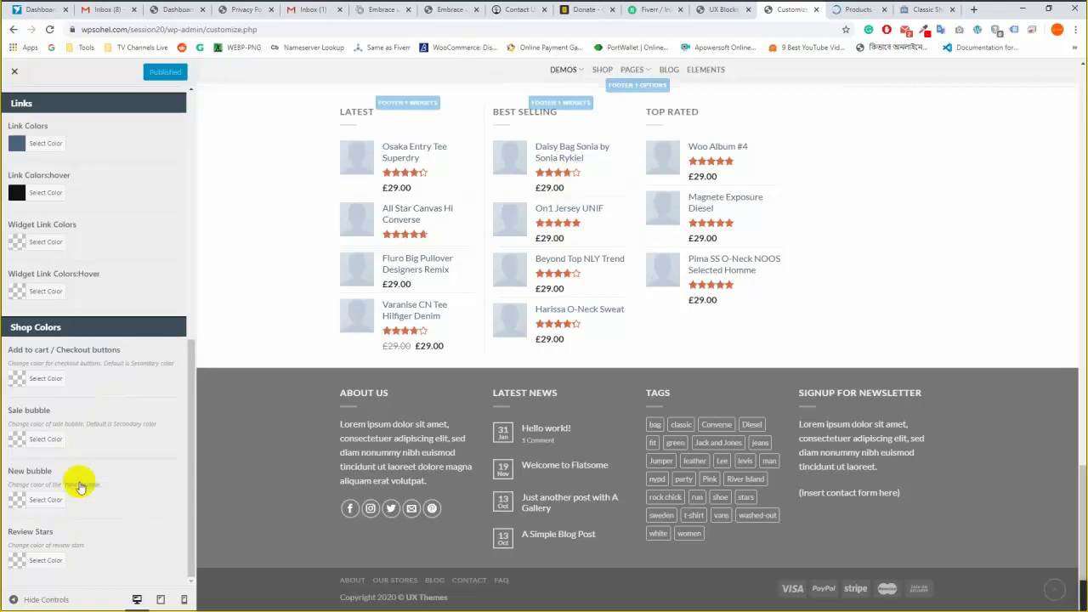
{"action": "scroll", "coordinate": [116, 296], "scroll_direction": "up", "scroll_amount": 10}
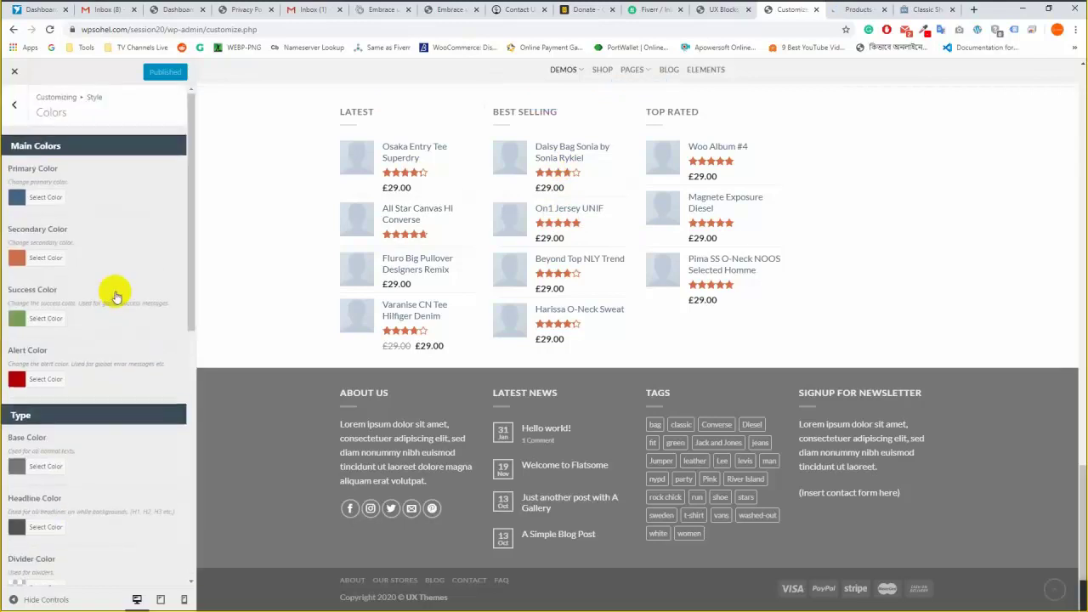
{"action": "left_click", "coordinate": [17, 102]}
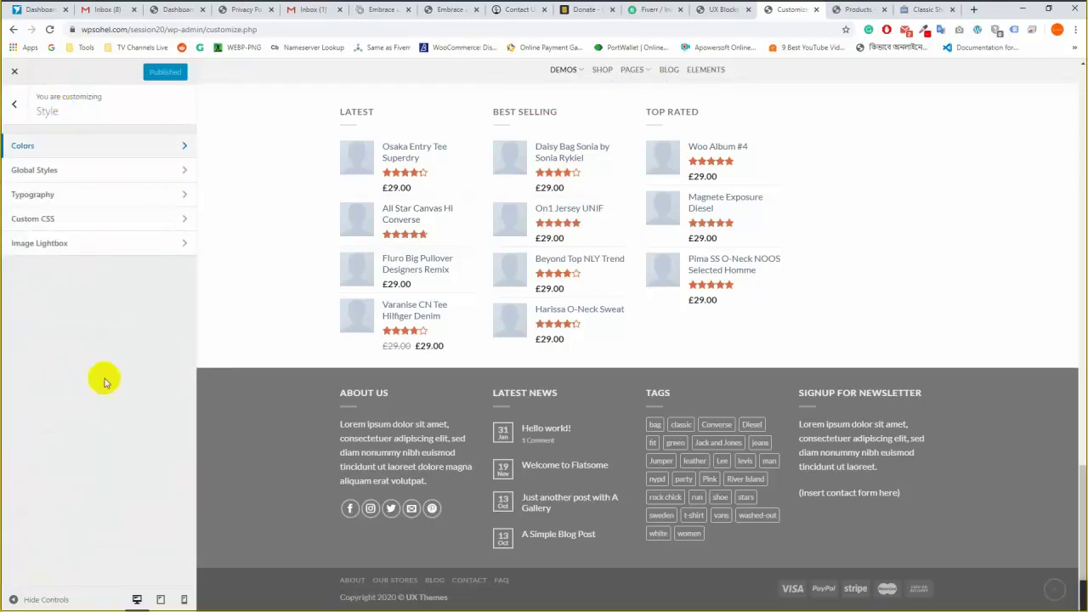
{"action": "left_click", "coordinate": [94, 173]}
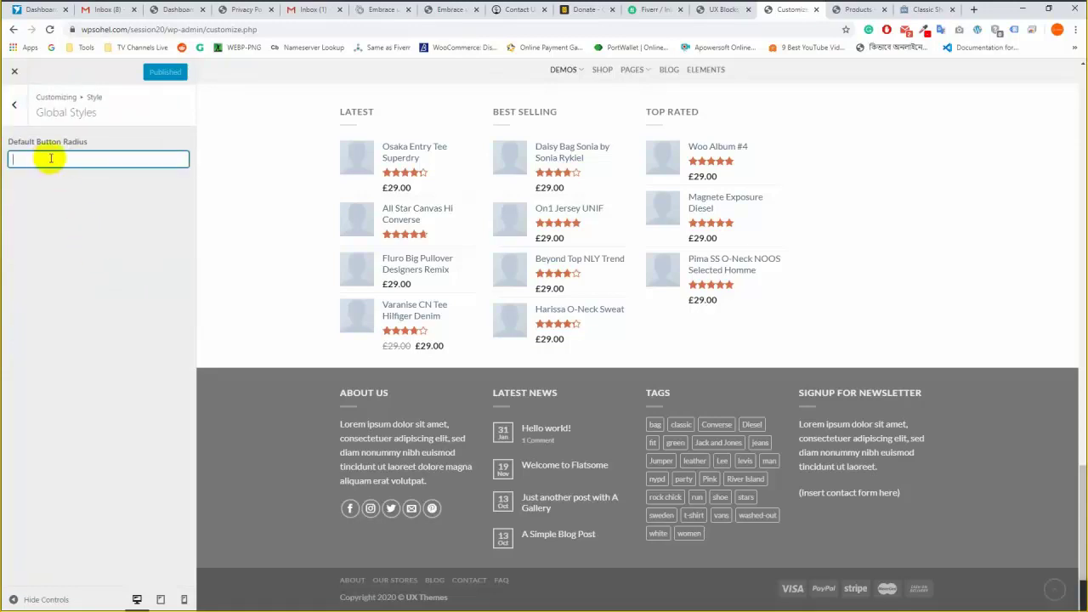
{"action": "scroll", "coordinate": [454, 274], "scroll_direction": "up", "scroll_amount": 10}
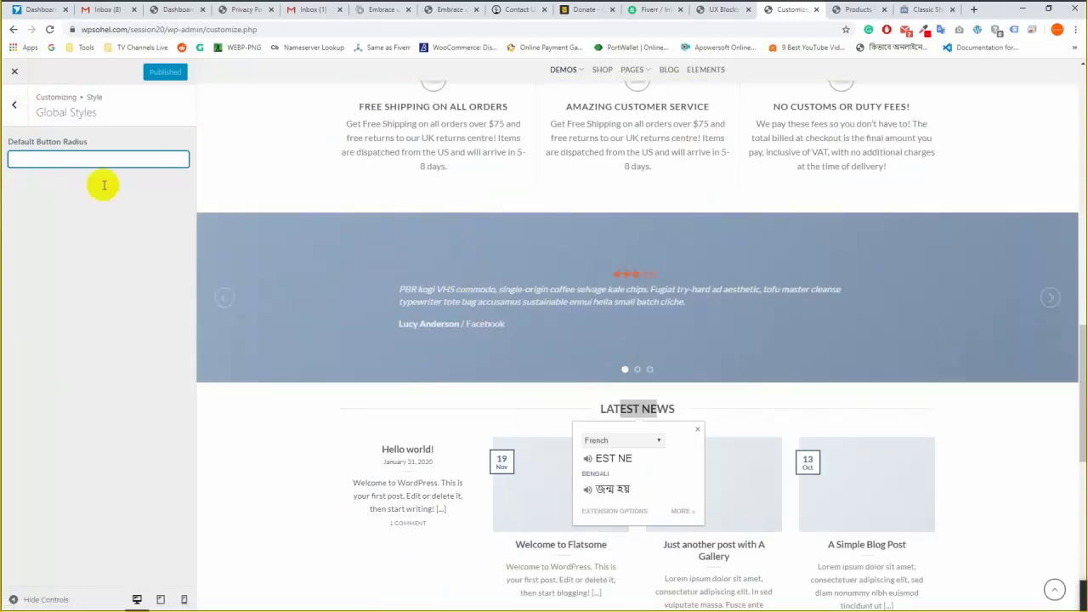
{"action": "left_click", "coordinate": [15, 105]}
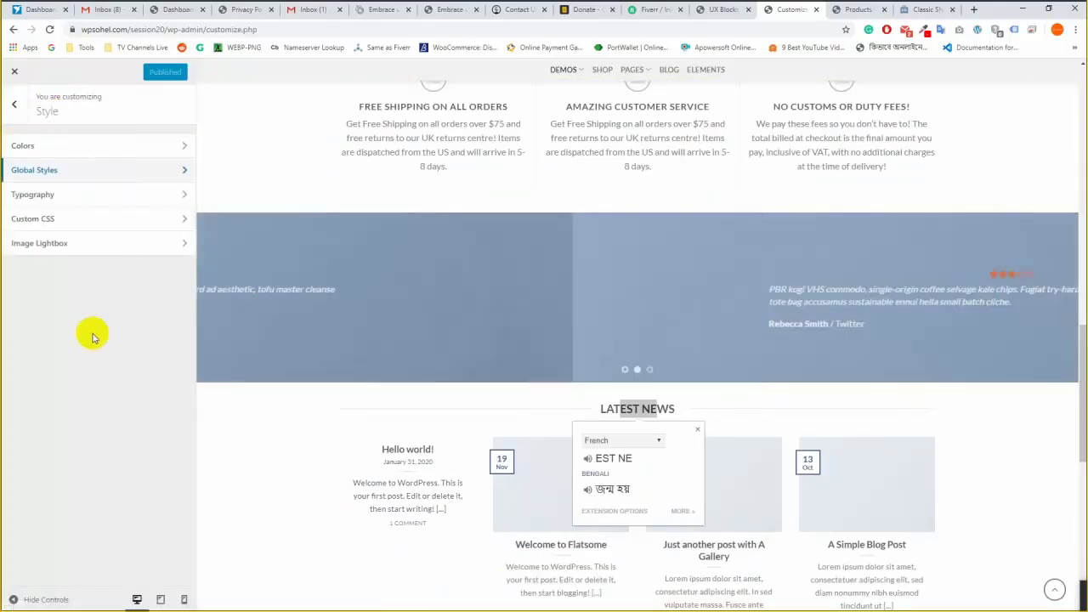
Look through the Style section's Typography settings, from the Headlines and Base fonts down to Text Transforms.
{"action": "left_click", "coordinate": [81, 194]}
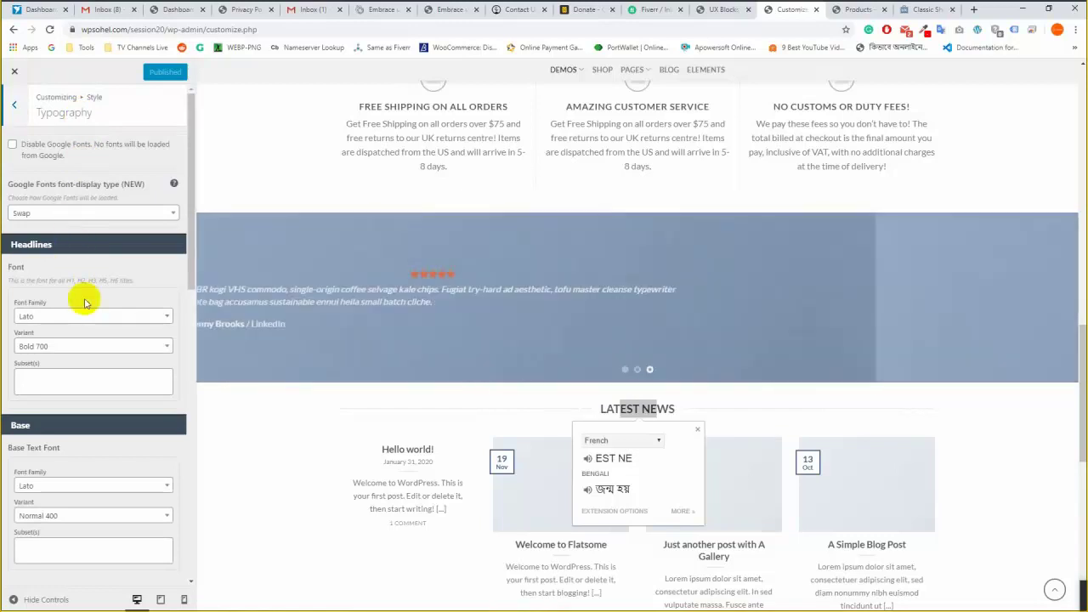
{"action": "scroll", "coordinate": [85, 296], "scroll_direction": "down", "scroll_amount": 2}
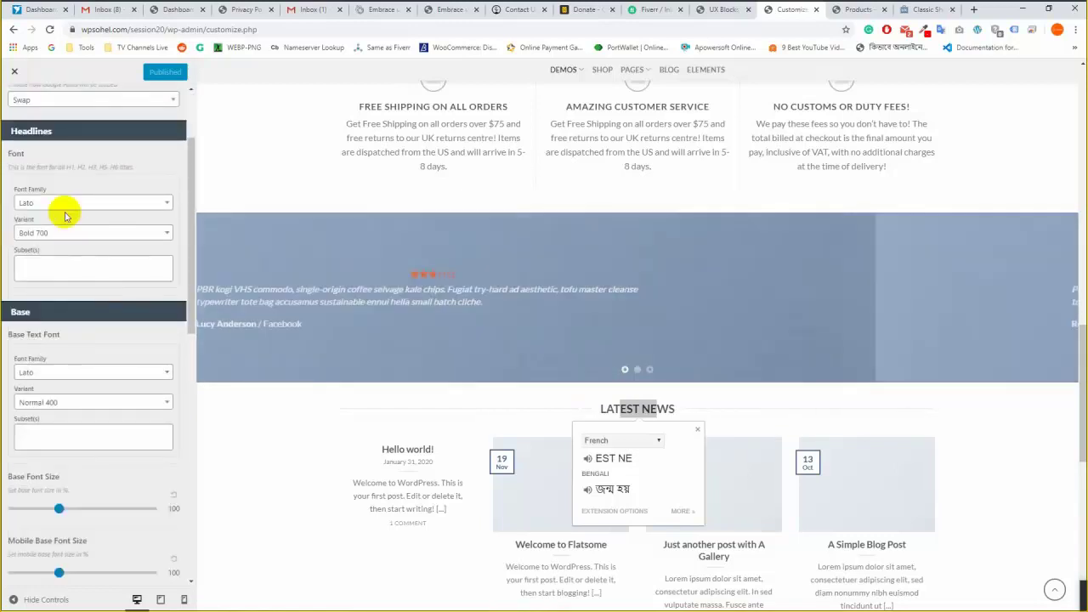
{"action": "scroll", "coordinate": [85, 380], "scroll_direction": "down", "scroll_amount": 3}
{"action": "scroll", "coordinate": [88, 411], "scroll_direction": "down", "scroll_amount": 2}
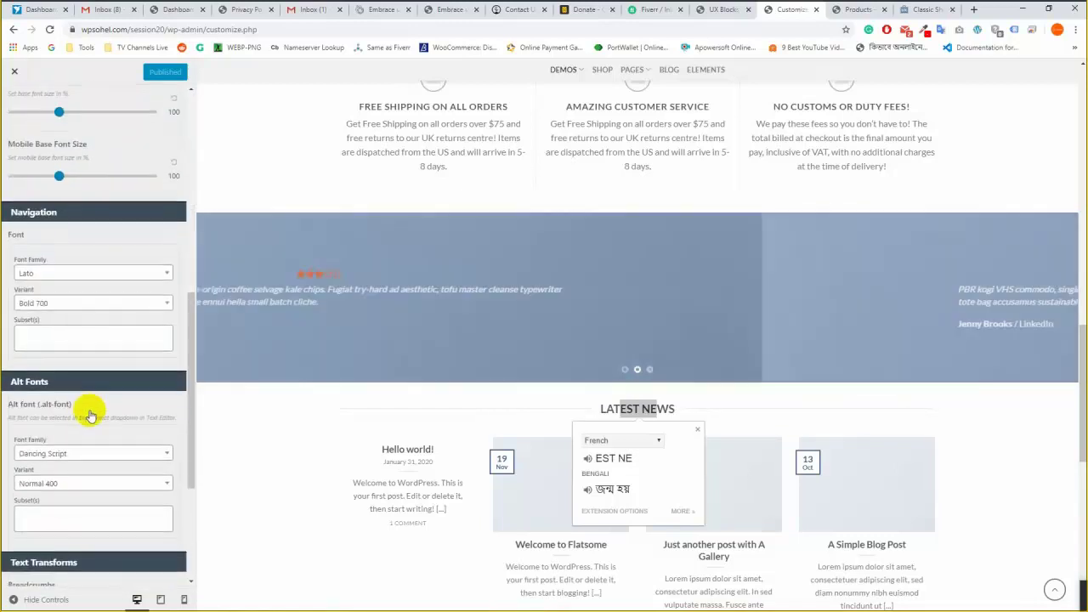
{"action": "scroll", "coordinate": [91, 414], "scroll_direction": "down", "scroll_amount": 3}
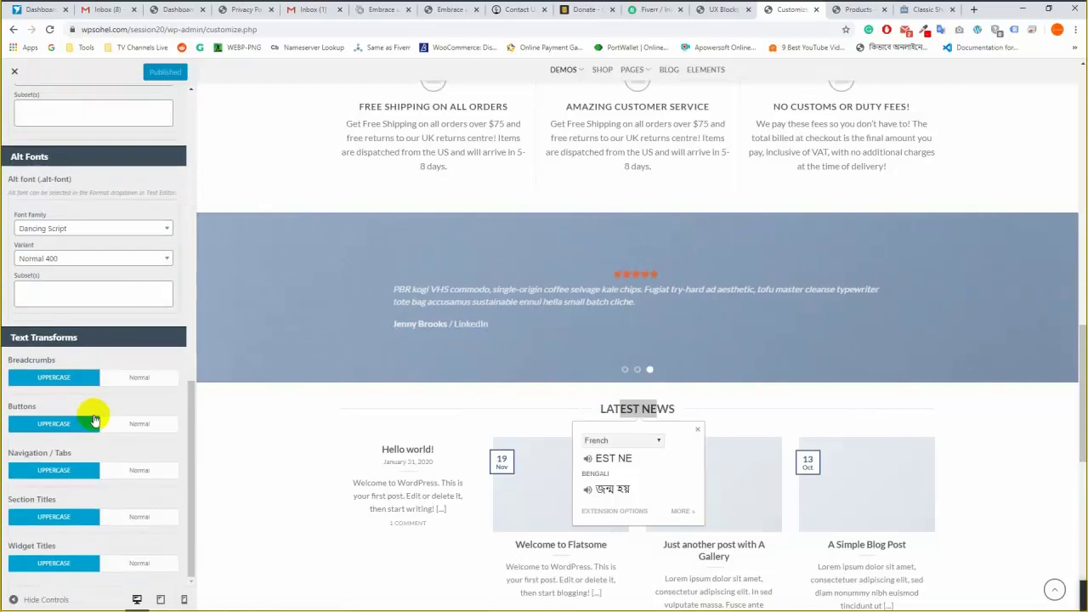
{"action": "scroll", "coordinate": [93, 419], "scroll_direction": "up", "scroll_amount": 8}
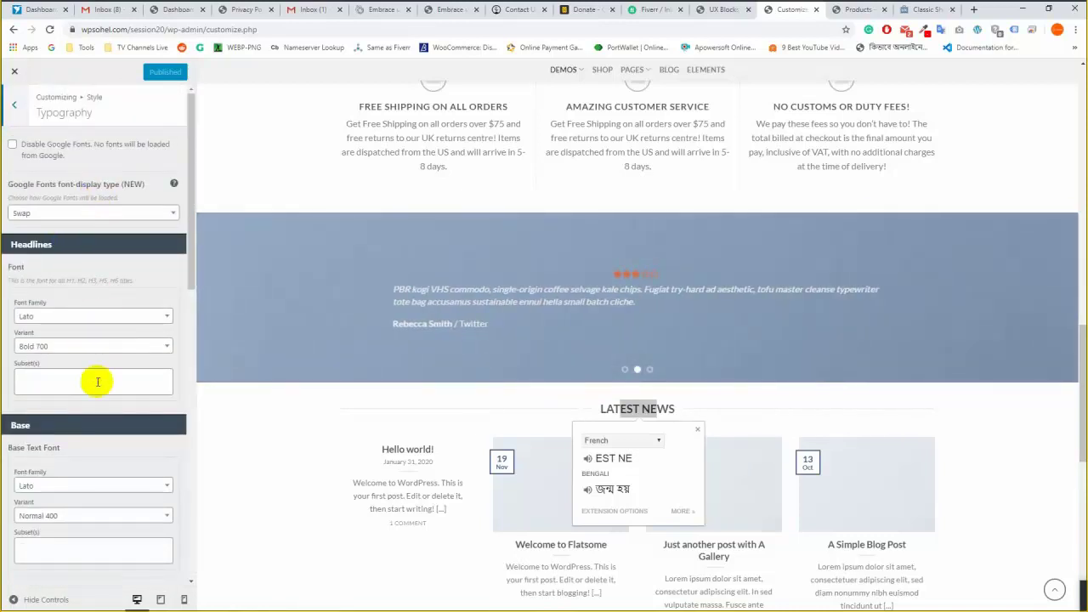
{"action": "scroll", "coordinate": [97, 382], "scroll_direction": "down", "scroll_amount": 5}
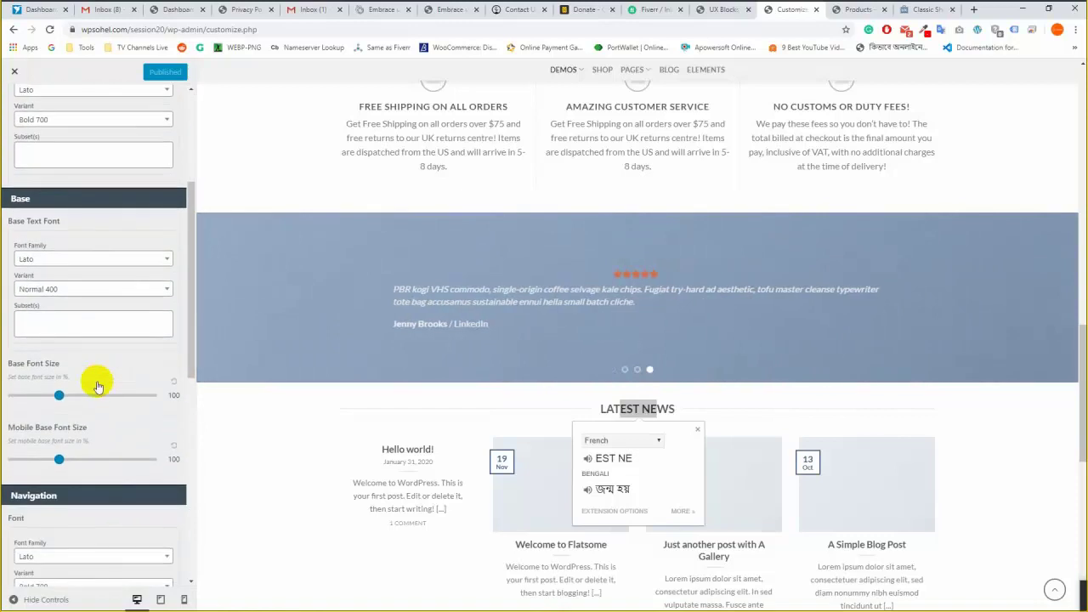
View the available Google Fonts font-display type choices without changing the selection.
{"action": "scroll", "coordinate": [98, 385], "scroll_direction": "up", "scroll_amount": 5}
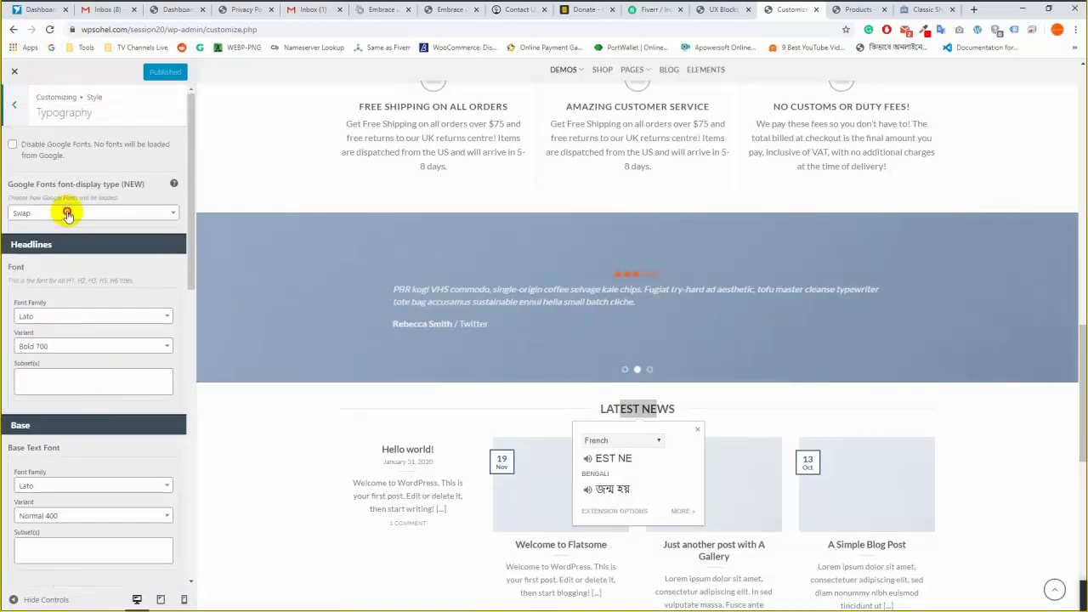
{"action": "left_click", "coordinate": [67, 215]}
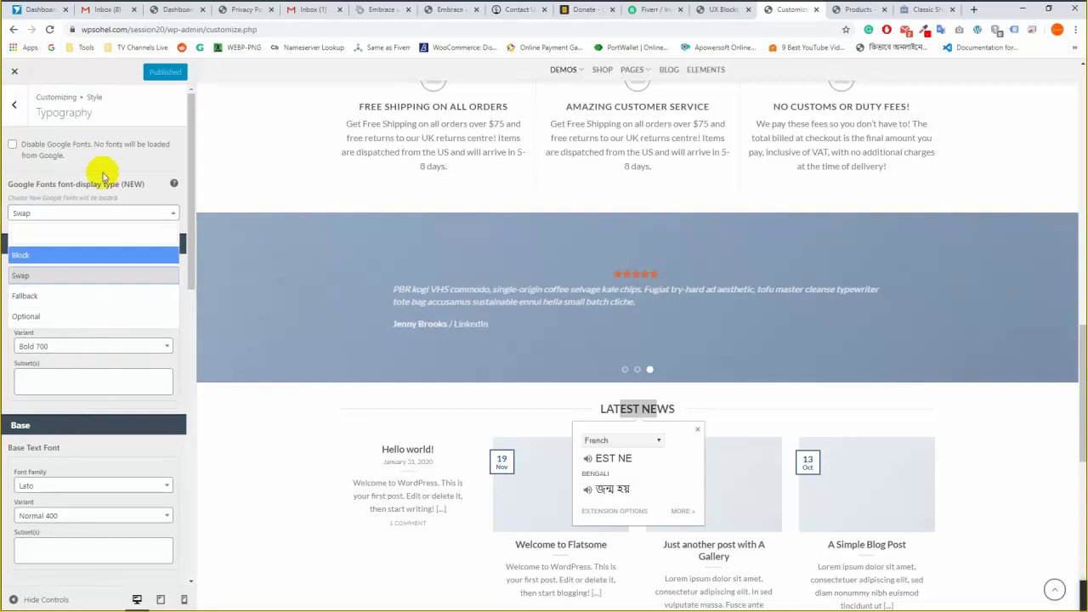
{"action": "left_click", "coordinate": [78, 177]}
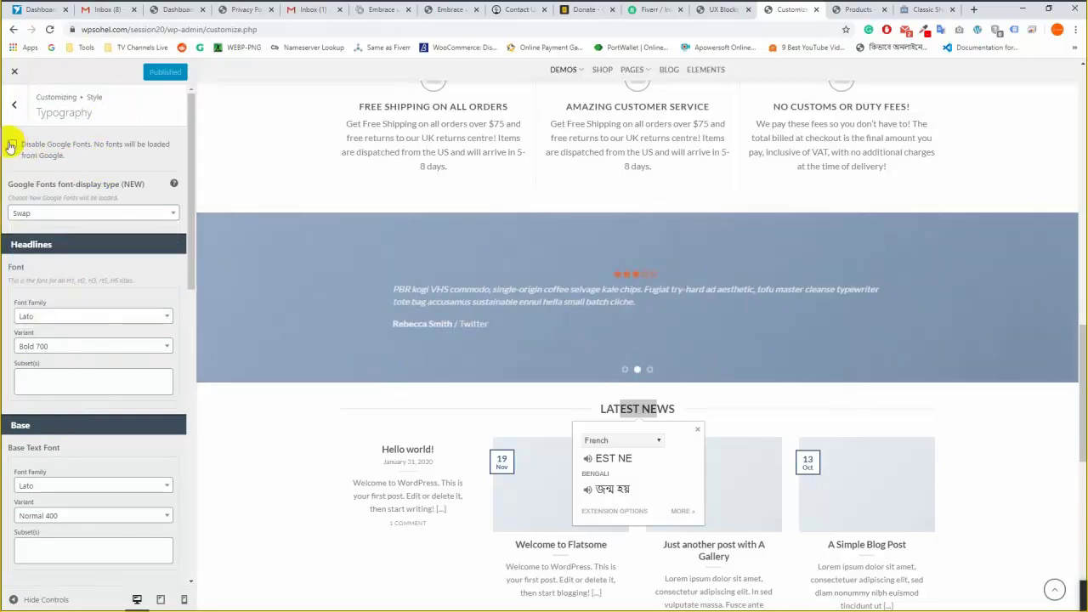
Browse the font families offered for Headlines without changing the selected font.
{"action": "scroll", "coordinate": [113, 181], "scroll_direction": "down", "scroll_amount": 1}
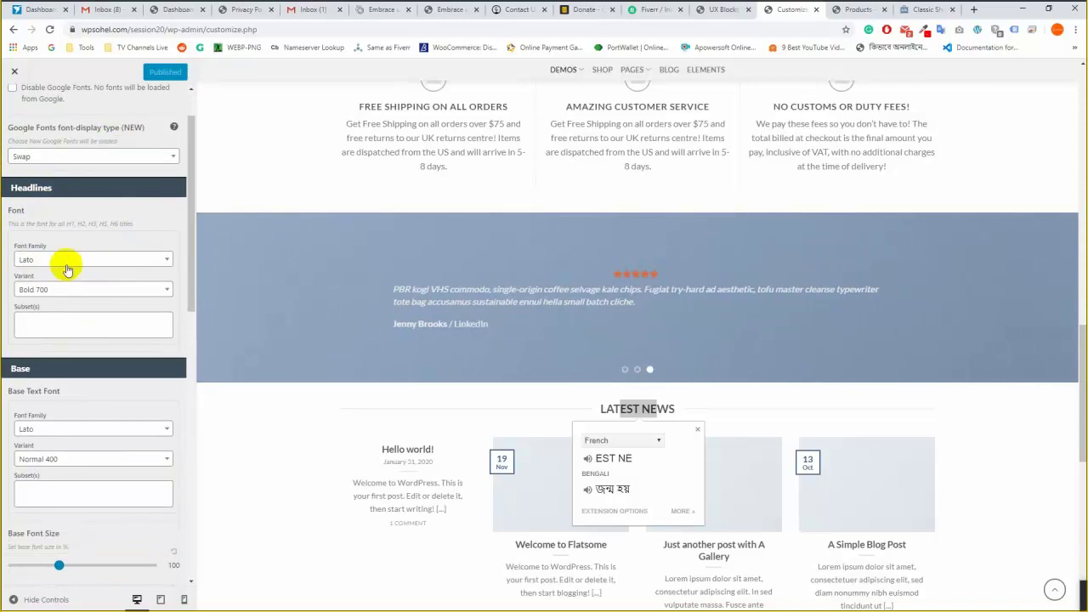
{"action": "left_click", "coordinate": [64, 253]}
{"action": "scroll", "coordinate": [80, 309], "scroll_direction": "down", "scroll_amount": 6}
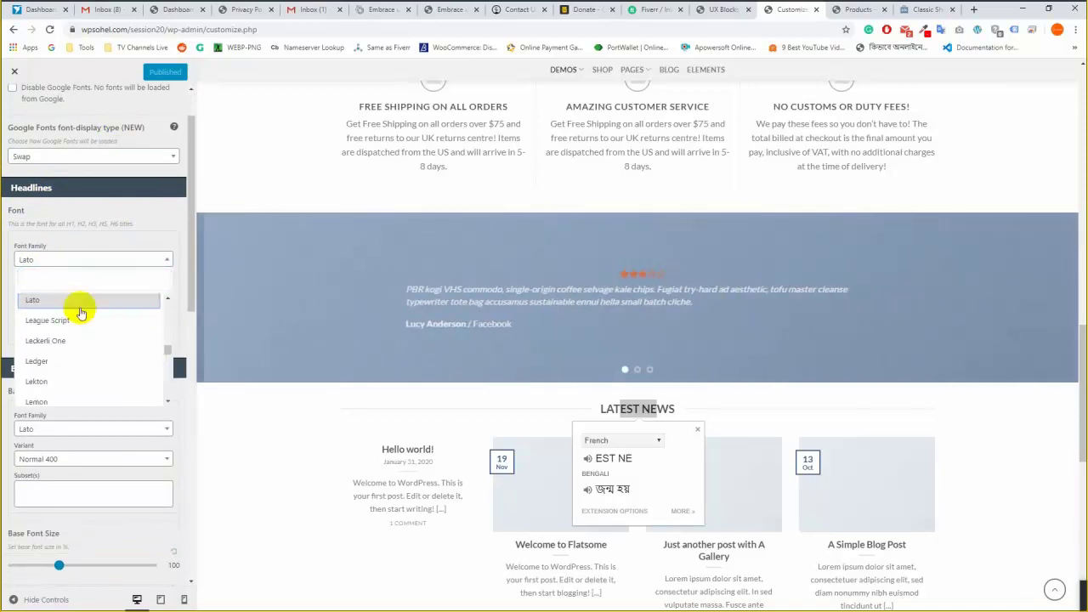
{"action": "scroll", "coordinate": [97, 365], "scroll_direction": "down", "scroll_amount": 10}
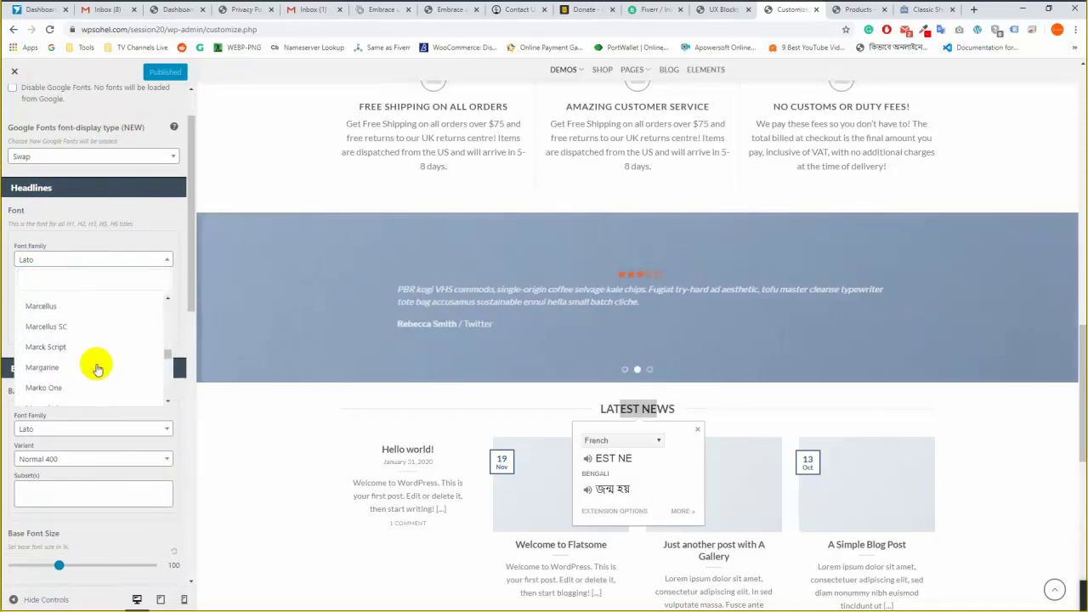
{"action": "scroll", "coordinate": [100, 377], "scroll_direction": "down", "scroll_amount": 3}
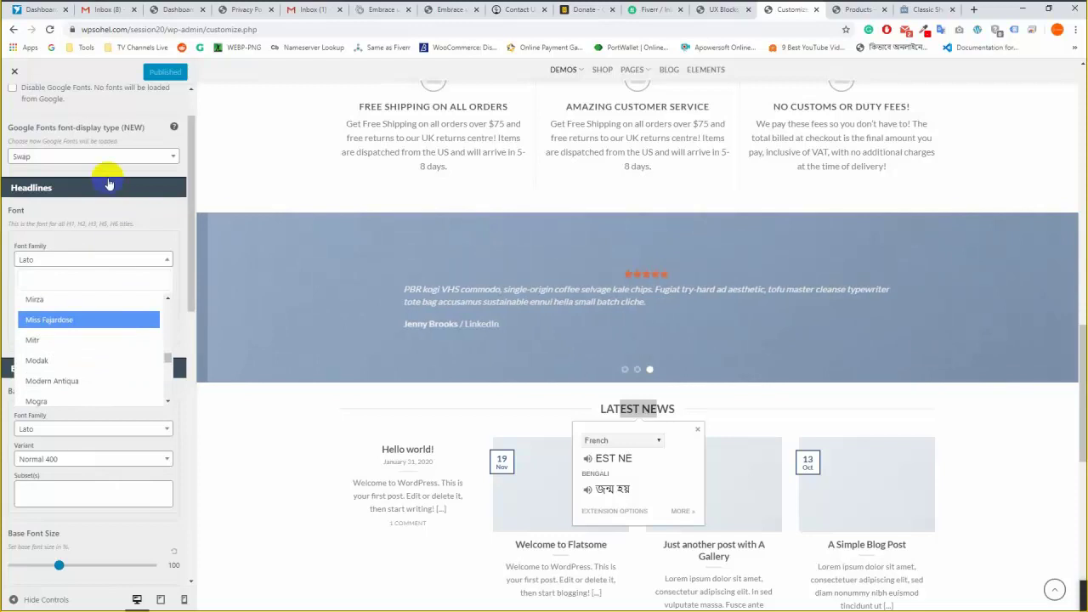
{"action": "left_click", "coordinate": [96, 109]}
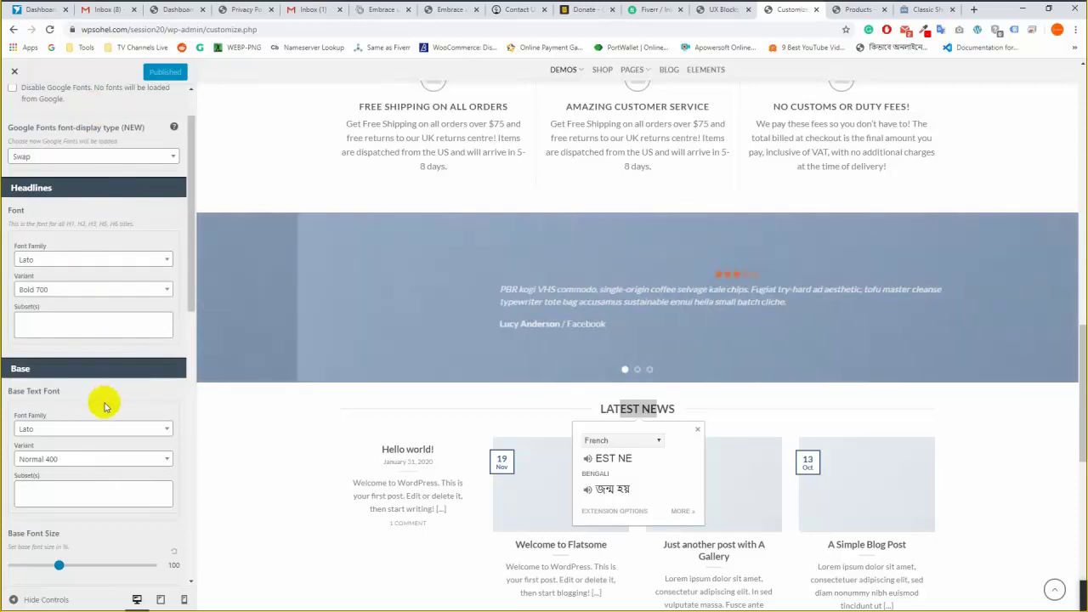
Review the Base Text Font and base font size settings alongside the Latest News posts in the preview.
{"action": "scroll", "coordinate": [102, 400], "scroll_direction": "down", "scroll_amount": 2}
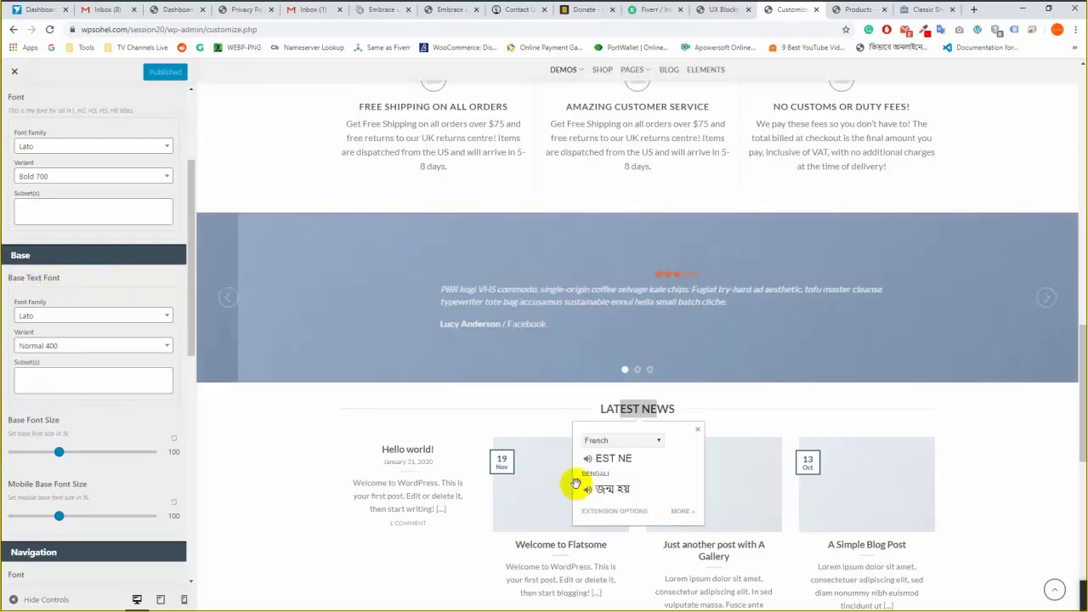
{"action": "scroll", "coordinate": [578, 497], "scroll_direction": "down", "scroll_amount": 3}
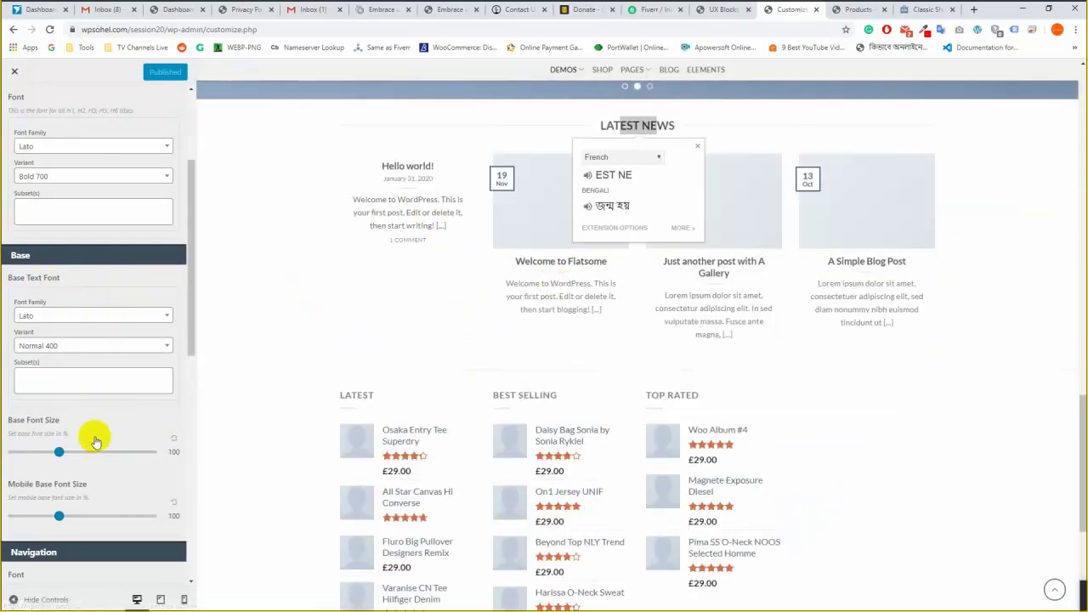
{"action": "scroll", "coordinate": [97, 432], "scroll_direction": "down", "scroll_amount": 1}
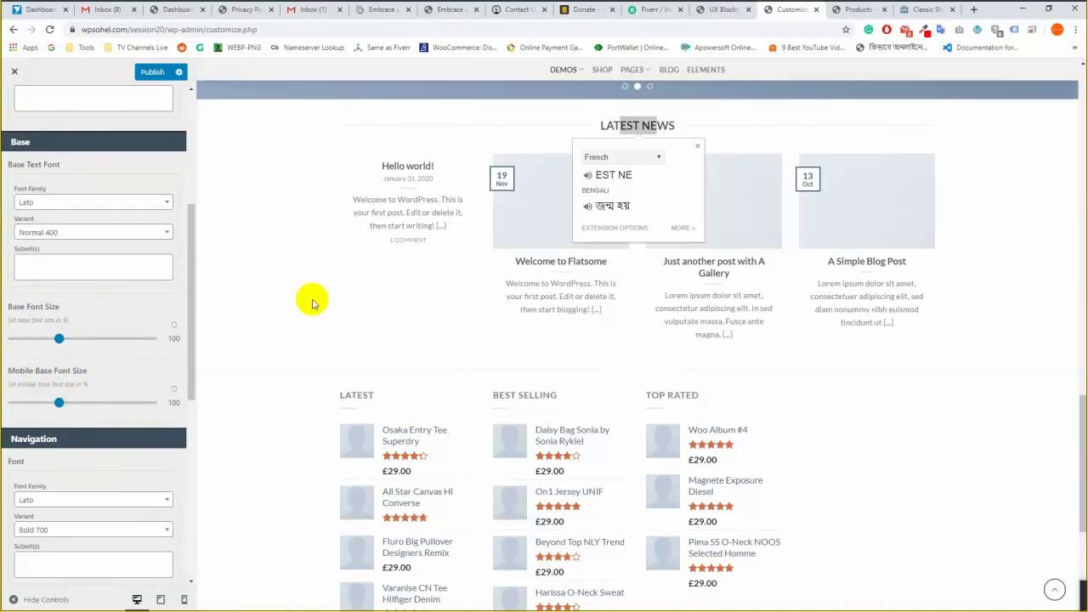
Check the font family and variant choices for the Navigation font, leaving both as they are.
{"action": "scroll", "coordinate": [109, 498], "scroll_direction": "down", "scroll_amount": 1}
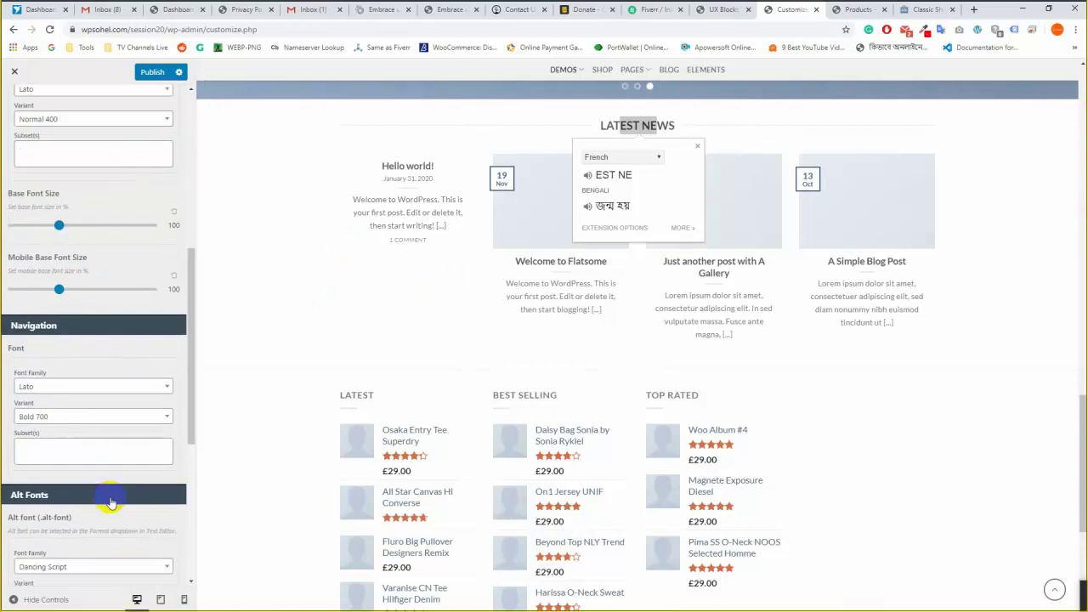
{"action": "left_click", "coordinate": [71, 387]}
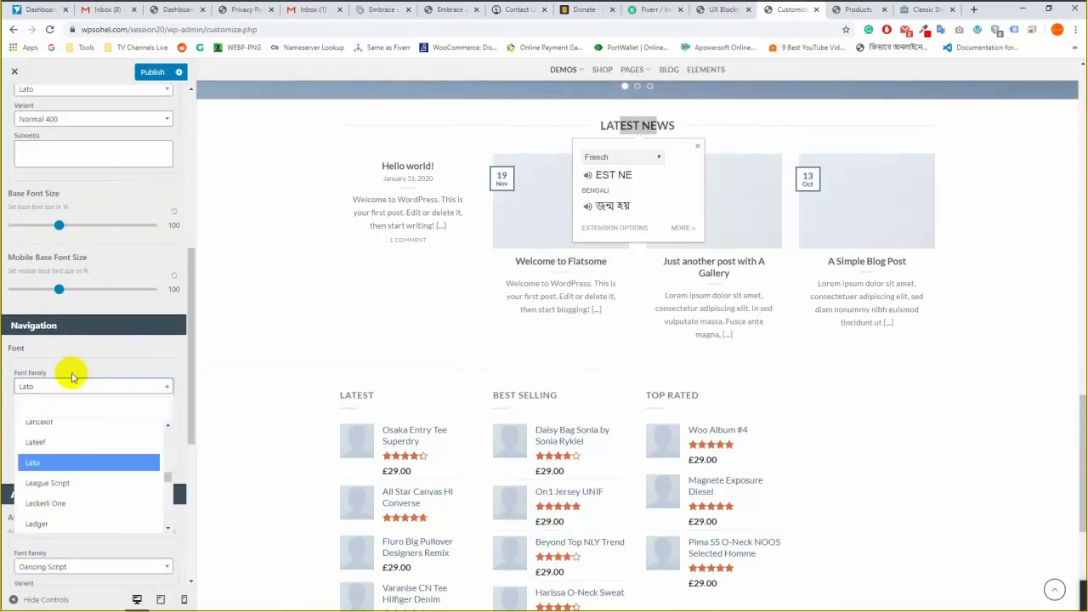
{"action": "left_click", "coordinate": [70, 350]}
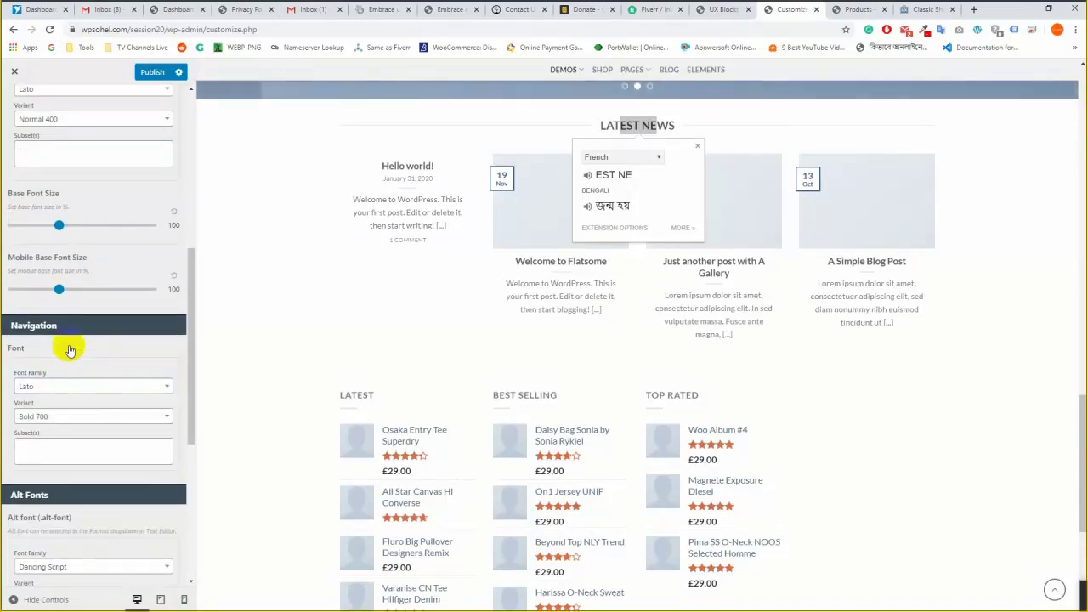
{"action": "left_click", "coordinate": [69, 415]}
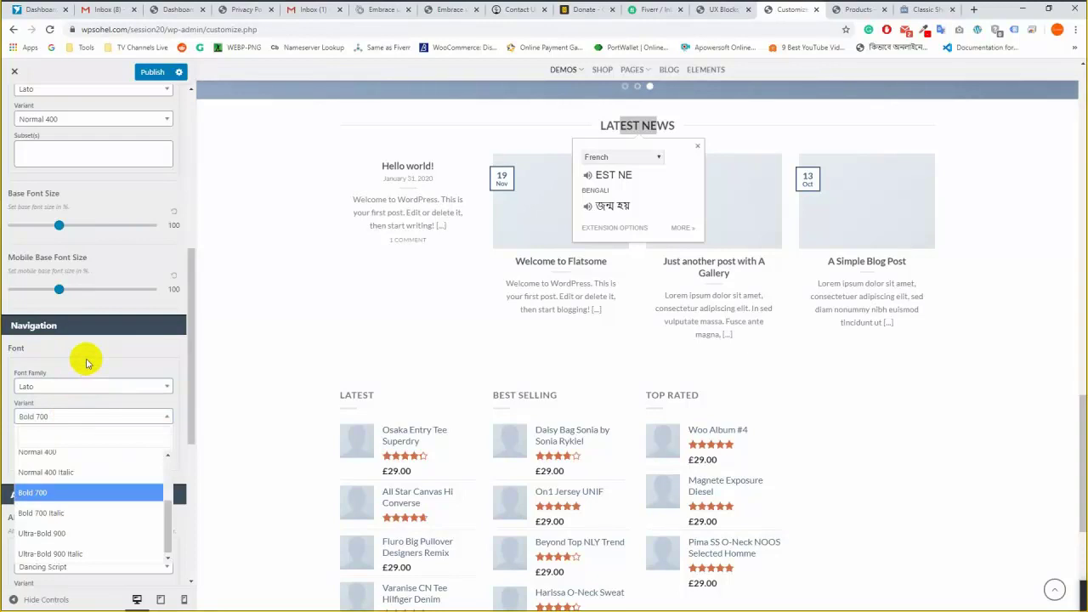
{"action": "left_click", "coordinate": [97, 414]}
Review the Alt Fonts and Text Transforms settings, and bring the preview back to the home page header and banner.
{"action": "scroll", "coordinate": [93, 425], "scroll_direction": "down", "scroll_amount": 2}
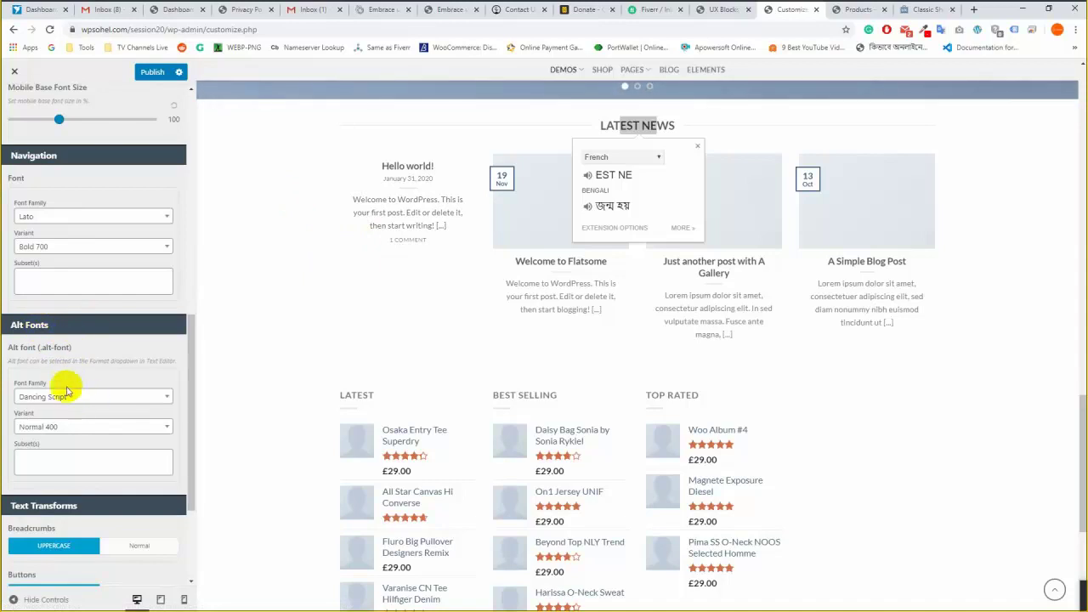
{"action": "scroll", "coordinate": [98, 425], "scroll_direction": "down", "scroll_amount": 3}
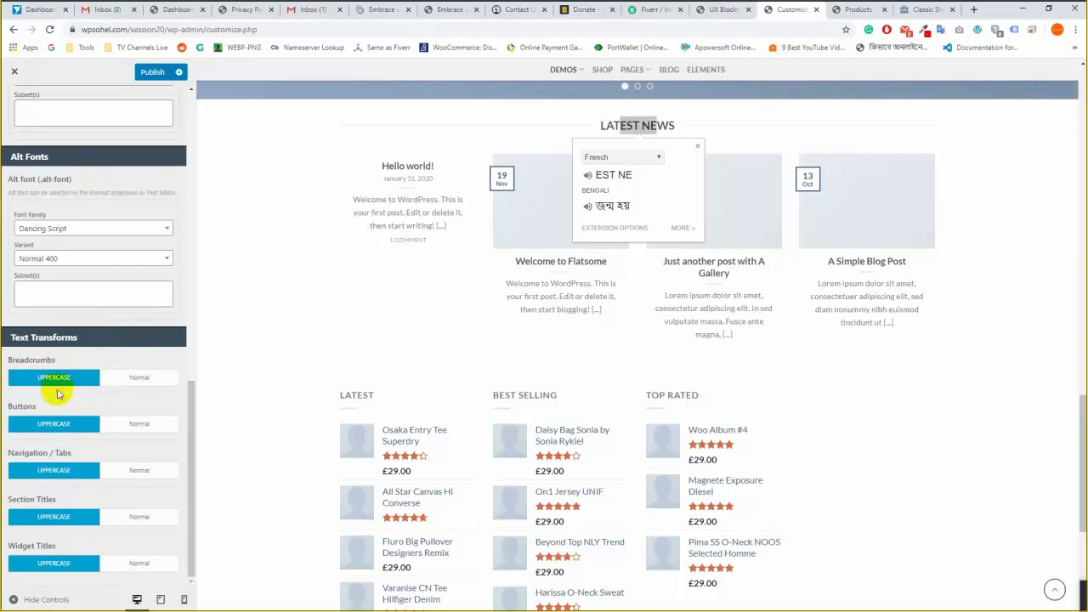
{"action": "scroll", "coordinate": [375, 454], "scroll_direction": "up", "scroll_amount": 15}
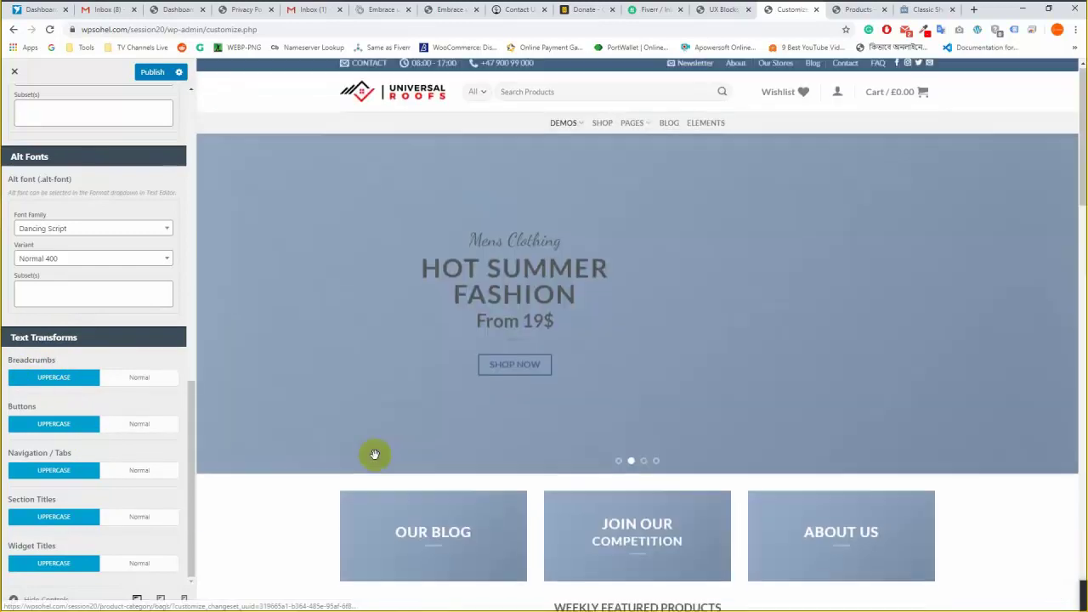
Examine the breadcrumb trail's text case at the head of the live Shop page.
{"action": "left_click", "coordinate": [827, 7]}
{"action": "scroll", "coordinate": [450, 255], "scroll_direction": "up", "scroll_amount": 10}
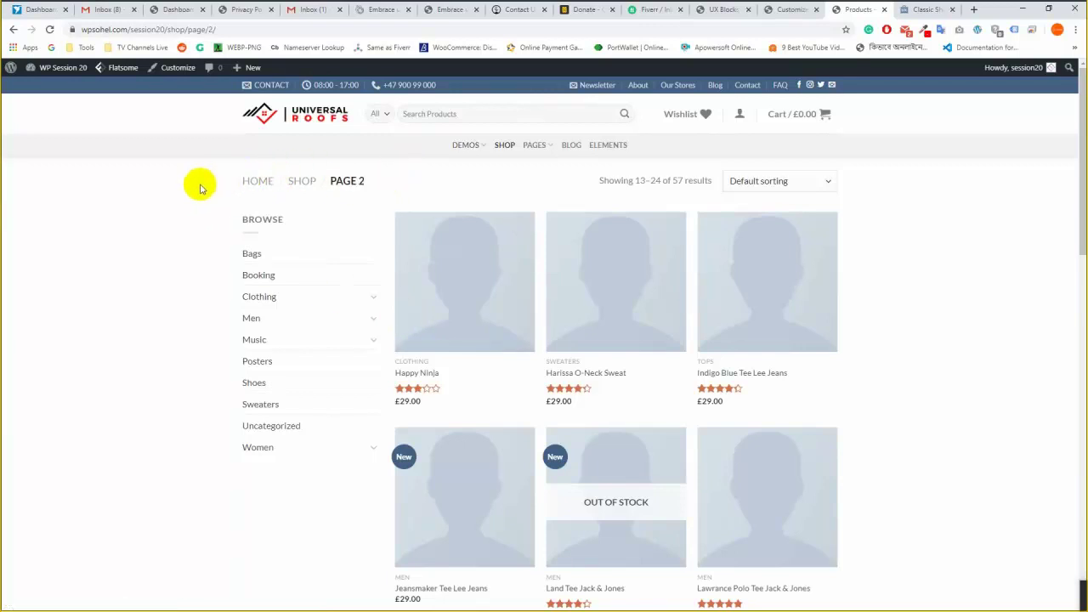
{"action": "left_click_drag", "start_coordinate": [362, 181], "coordinate": [266, 181]}
{"action": "left_click", "coordinate": [226, 179]}
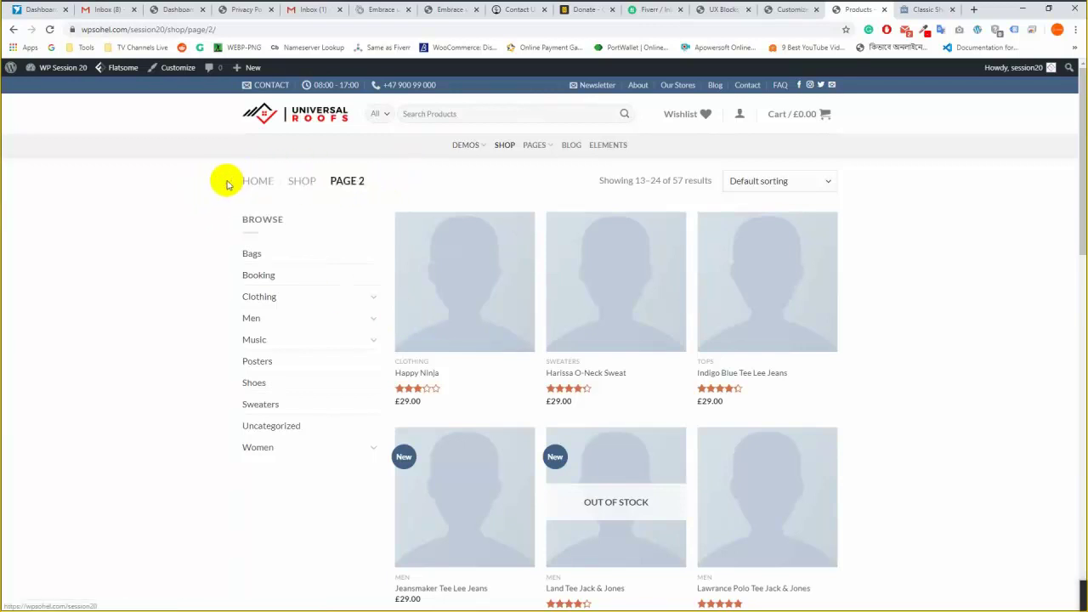
Set the Breadcrumbs text transform to Normal in the Customizer and look over the live Shop page's products.
{"action": "left_click", "coordinate": [802, 8]}
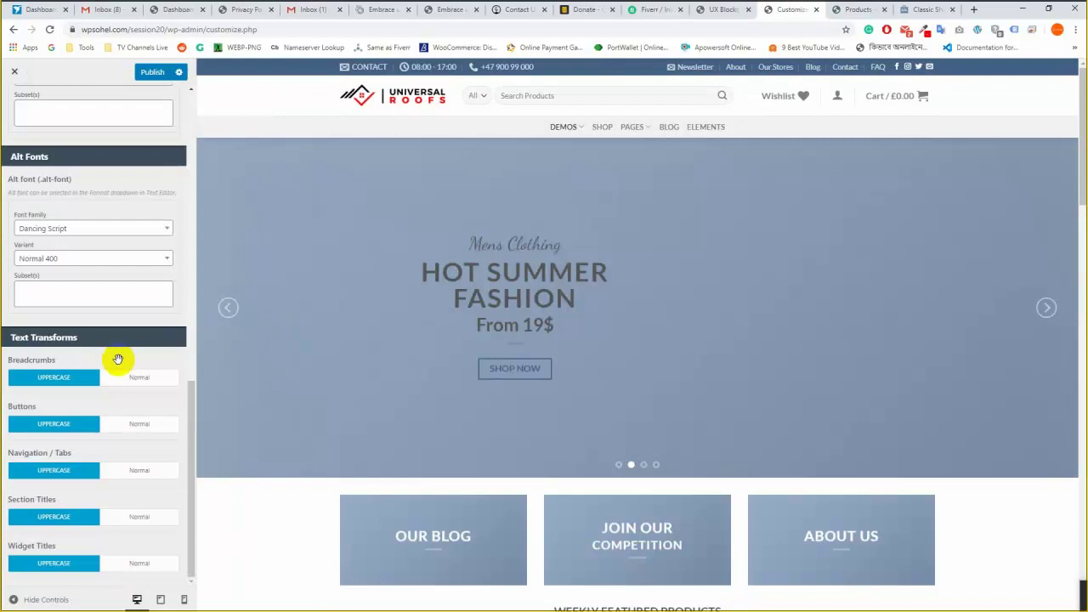
{"action": "left_click", "coordinate": [140, 381]}
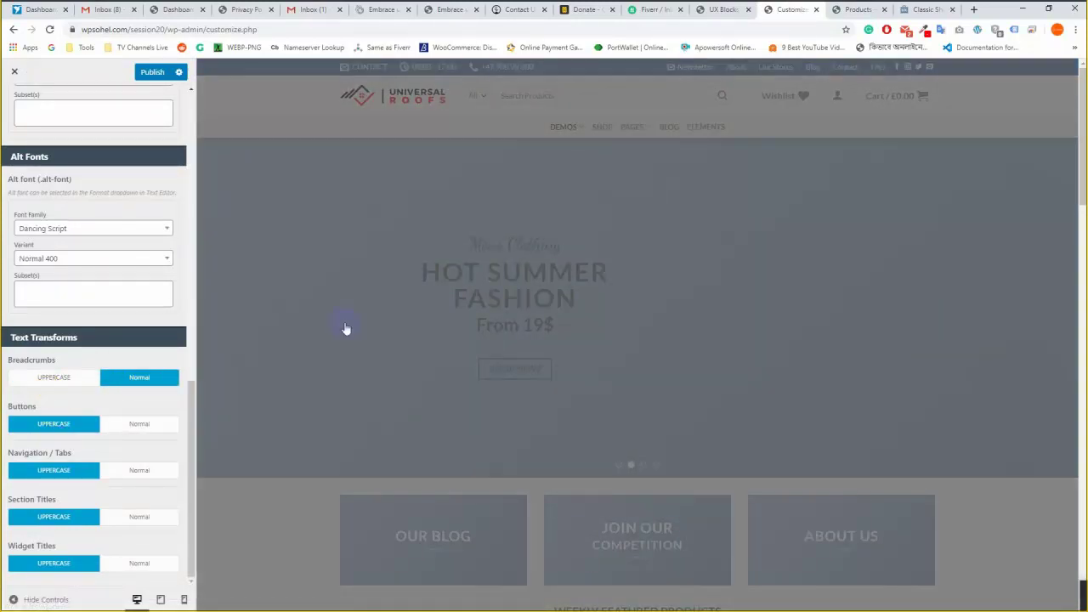
{"action": "left_click", "coordinate": [860, 8]}
{"action": "scroll", "coordinate": [447, 357], "scroll_direction": "down", "scroll_amount": 2}
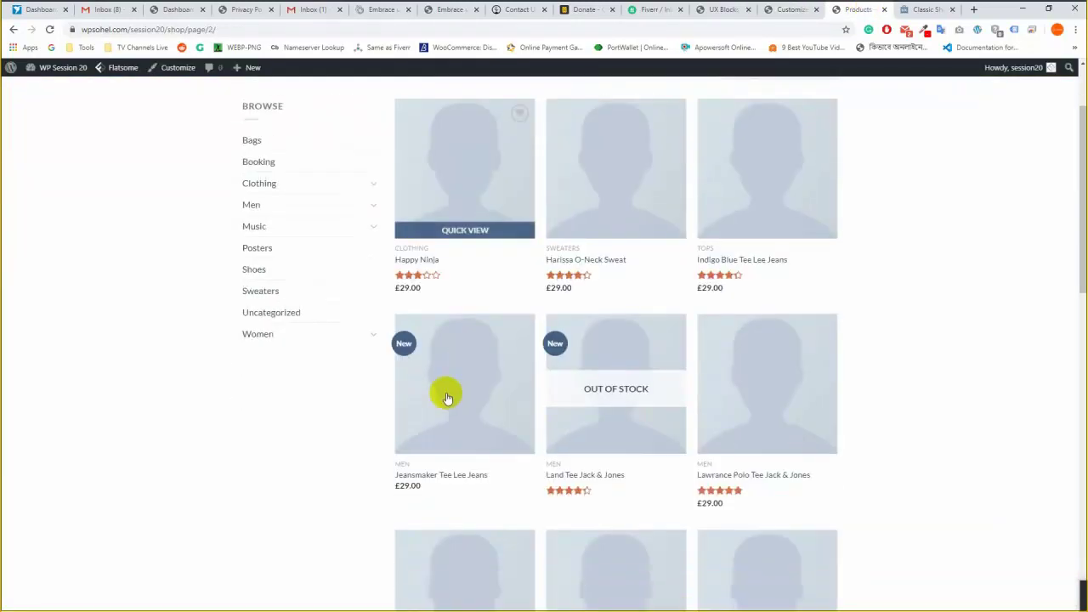
Compare the Customizer's home page preview with the live Shop page, and return the live site to its home page.
{"action": "left_click", "coordinate": [789, 9]}
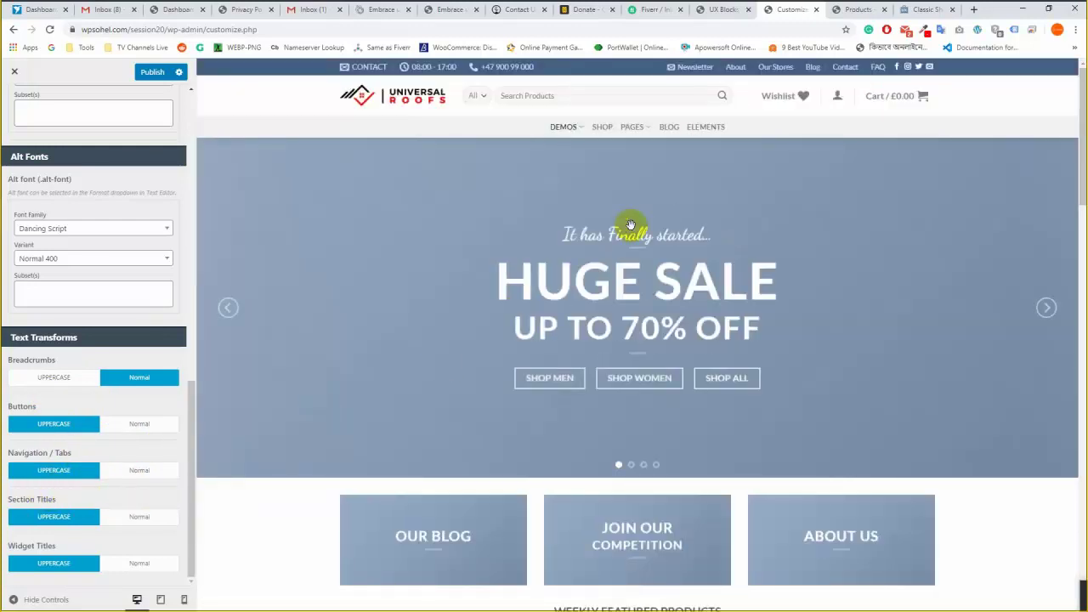
{"action": "scroll", "coordinate": [626, 224], "scroll_direction": "down", "scroll_amount": 1}
{"action": "left_click", "coordinate": [858, 10]}
{"action": "scroll", "coordinate": [417, 360], "scroll_direction": "up", "scroll_amount": 2}
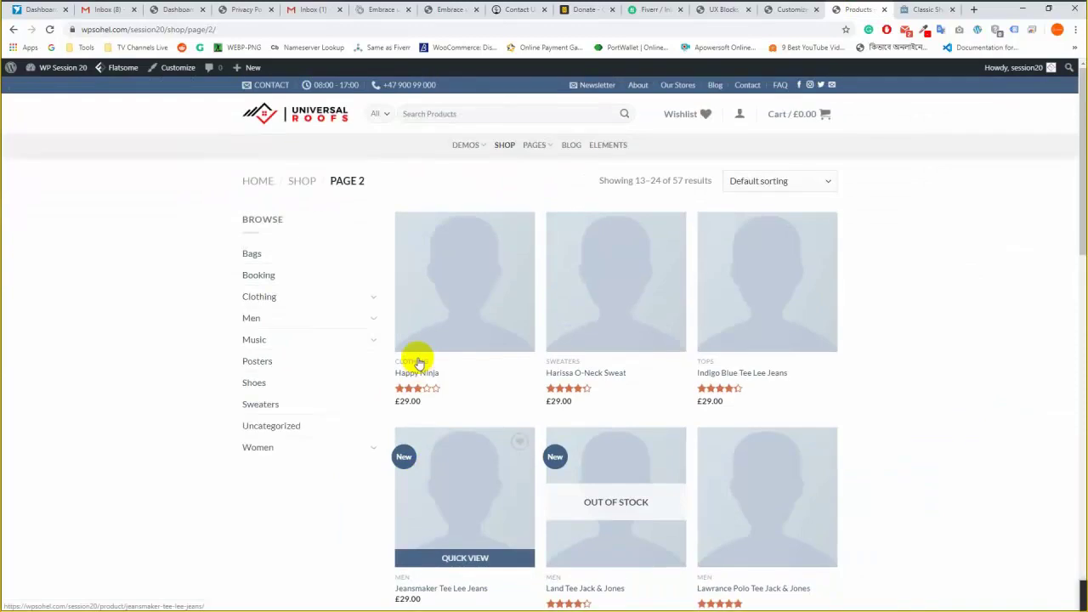
{"action": "left_click", "coordinate": [312, 129]}
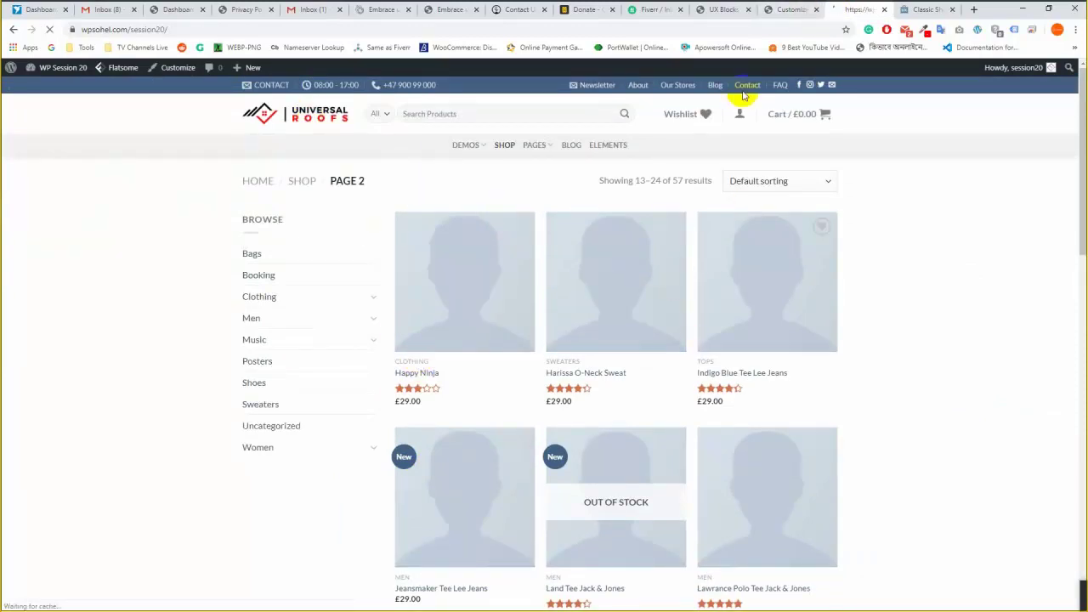
Look through the Customizer preview down to the footer, publish the Typography changes and go back to the Style section.
{"action": "left_click", "coordinate": [790, 9]}
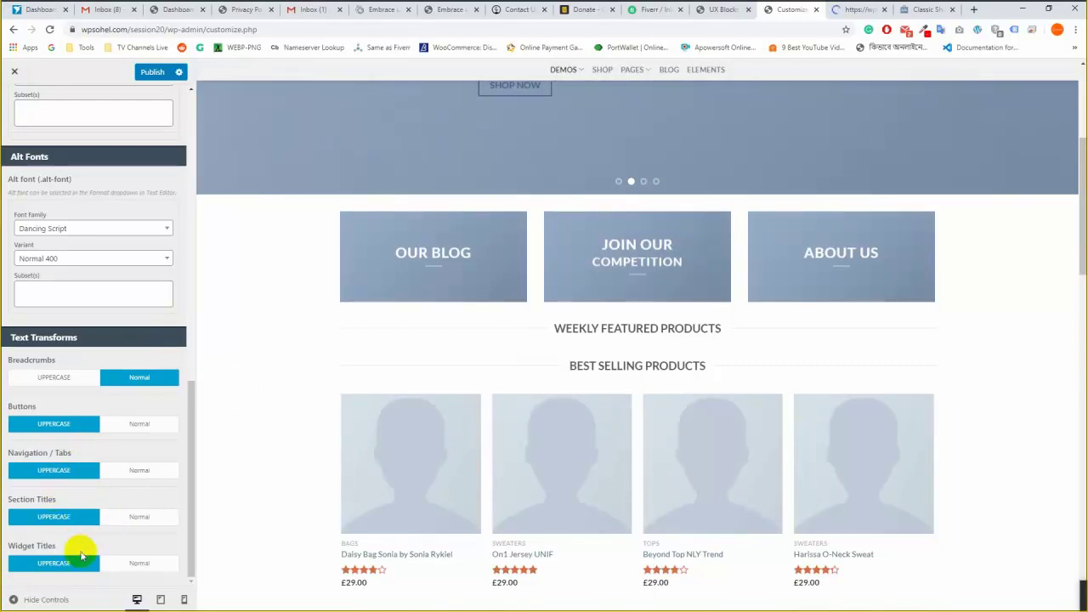
{"action": "scroll", "coordinate": [481, 336], "scroll_direction": "down", "scroll_amount": 3}
{"action": "scroll", "coordinate": [481, 336], "scroll_direction": "down", "scroll_amount": 8}
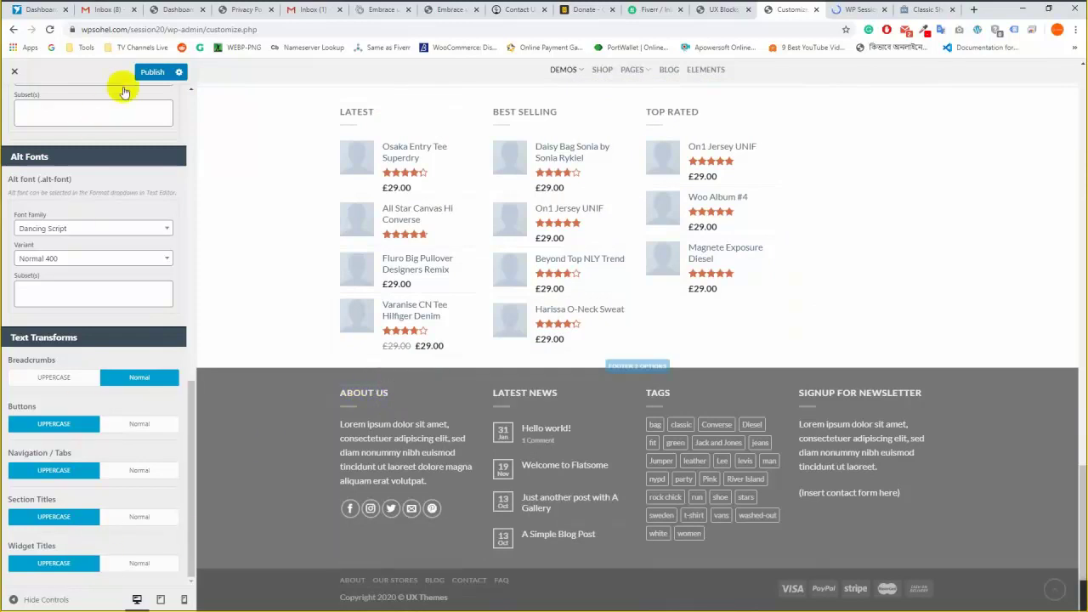
{"action": "left_click", "coordinate": [152, 72]}
{"action": "scroll", "coordinate": [94, 417], "scroll_direction": "up", "scroll_amount": 2}
{"action": "scroll", "coordinate": [94, 416], "scroll_direction": "up", "scroll_amount": 5}
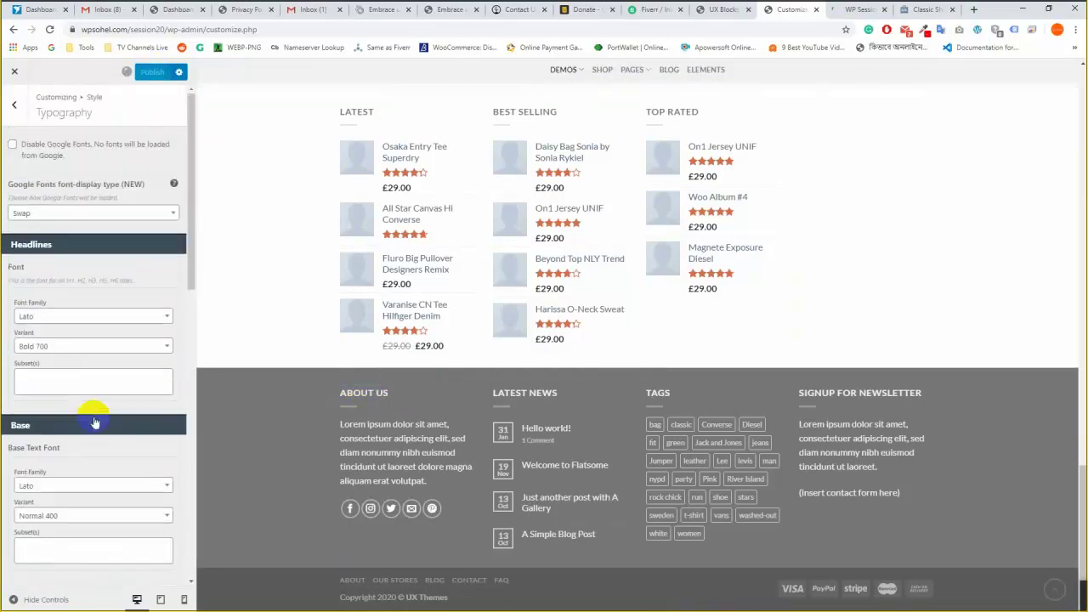
{"action": "left_click", "coordinate": [17, 105]}
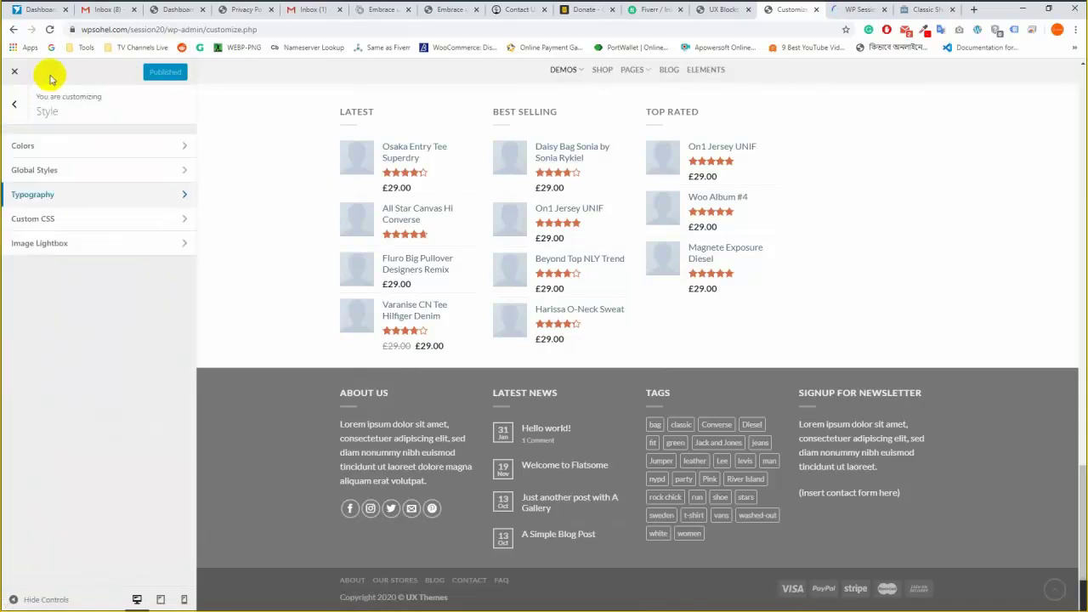
Review the Typography settings for Headlines, Base and Navigation once more and go back to the Style section.
{"action": "left_click", "coordinate": [84, 202]}
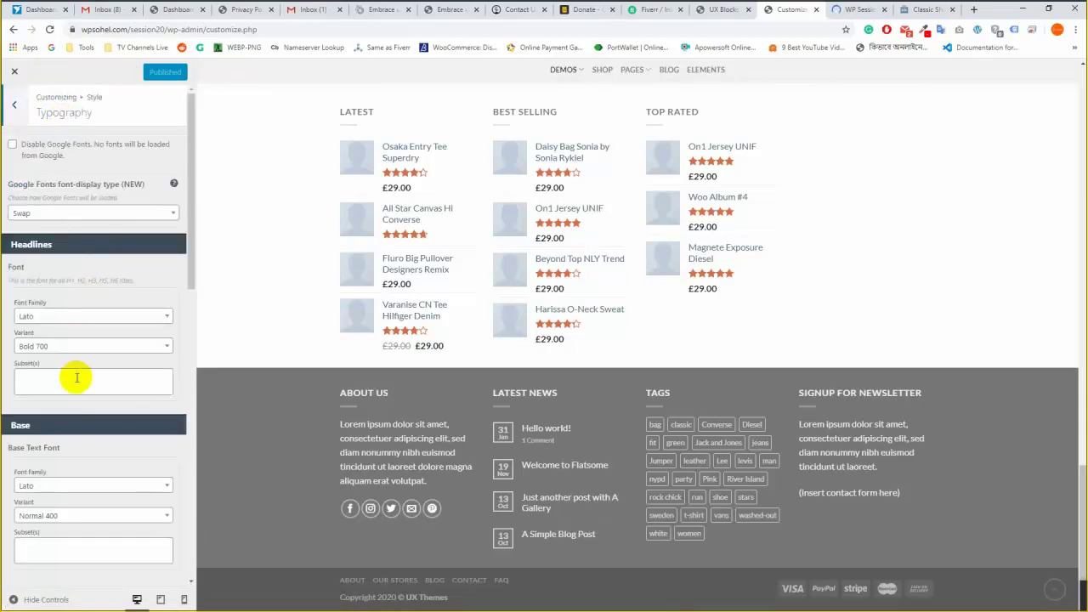
{"action": "scroll", "coordinate": [76, 377], "scroll_direction": "down", "scroll_amount": 3}
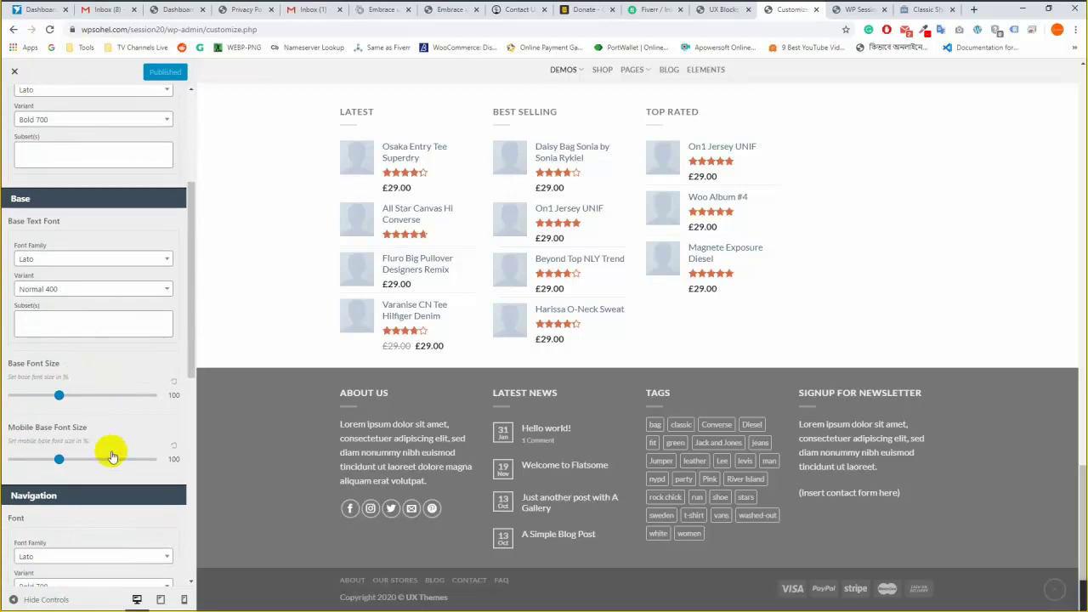
{"action": "scroll", "coordinate": [102, 446], "scroll_direction": "down", "scroll_amount": 2}
{"action": "scroll", "coordinate": [113, 415], "scroll_direction": "up", "scroll_amount": 2}
{"action": "scroll", "coordinate": [116, 417], "scroll_direction": "up", "scroll_amount": 3}
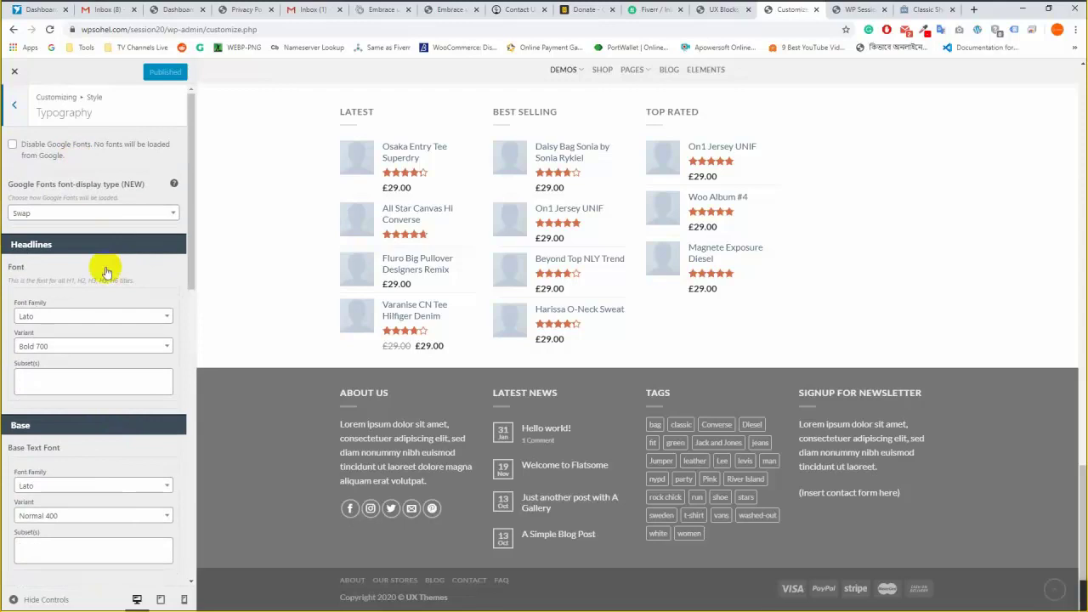
{"action": "scroll", "coordinate": [106, 273], "scroll_direction": "down", "scroll_amount": 2}
{"action": "scroll", "coordinate": [102, 303], "scroll_direction": "up", "scroll_amount": 2}
{"action": "left_click", "coordinate": [14, 104]}
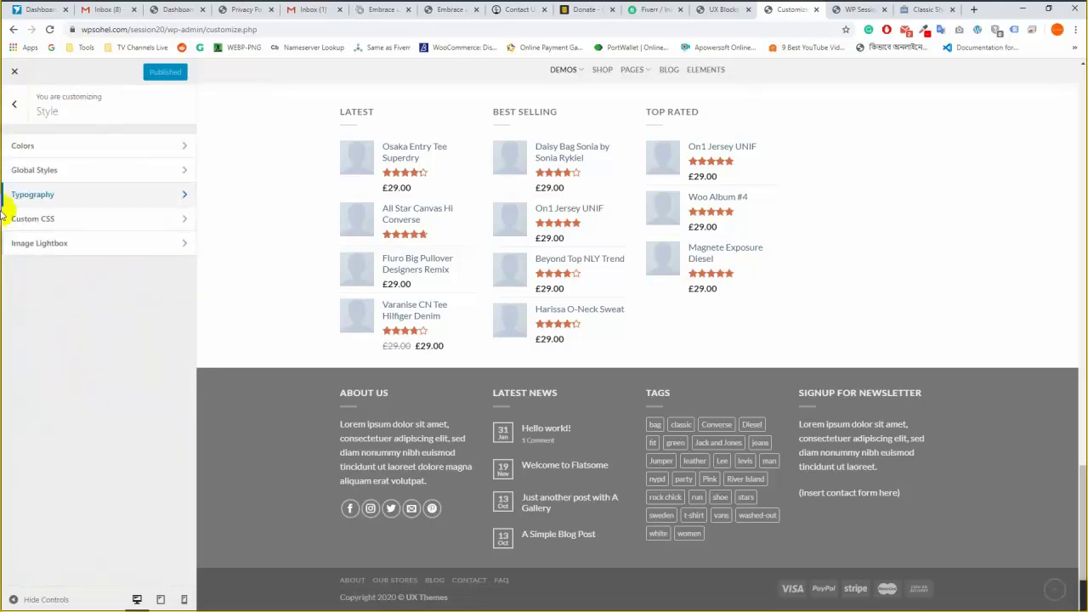
Switch to the Skype group call window to check the call, and return to the Customizer in Chrome.
{"action": "mouse_move", "coordinate": [21, 185]}
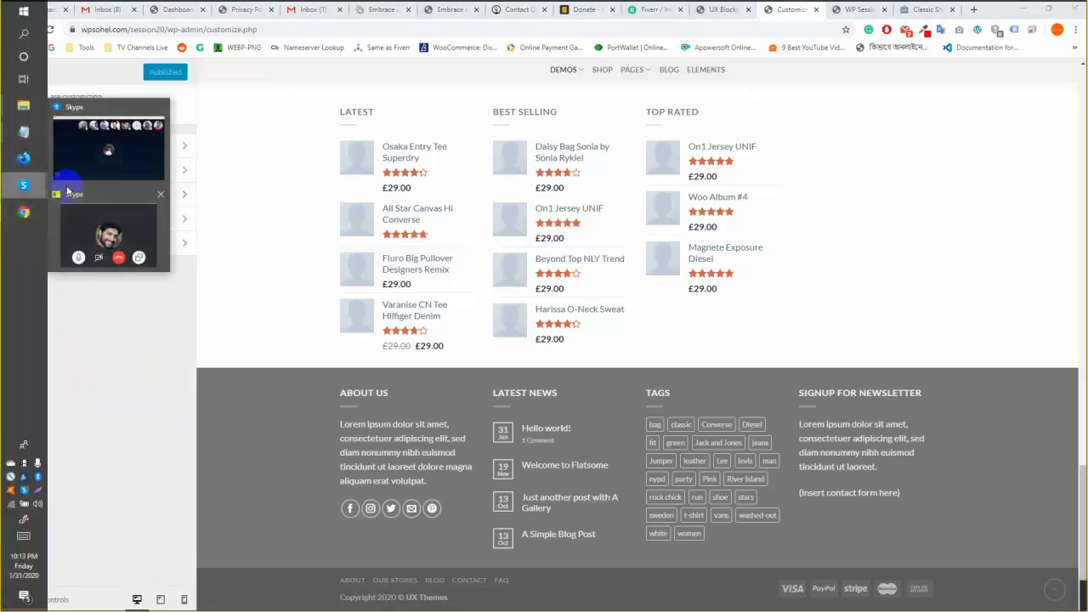
{"action": "left_click", "coordinate": [133, 162]}
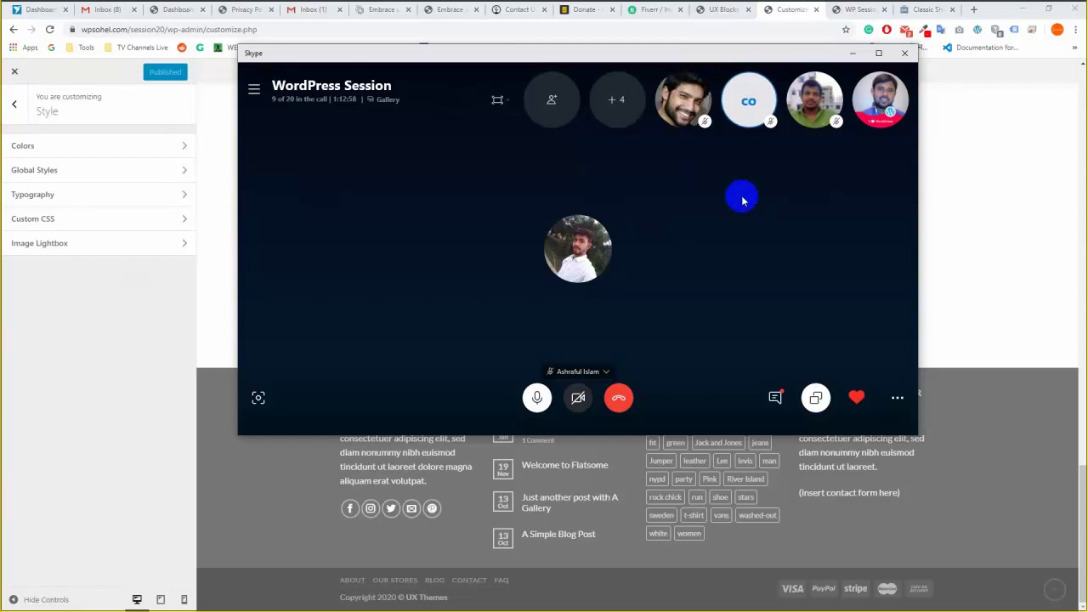
{"action": "left_click", "coordinate": [795, 10]}
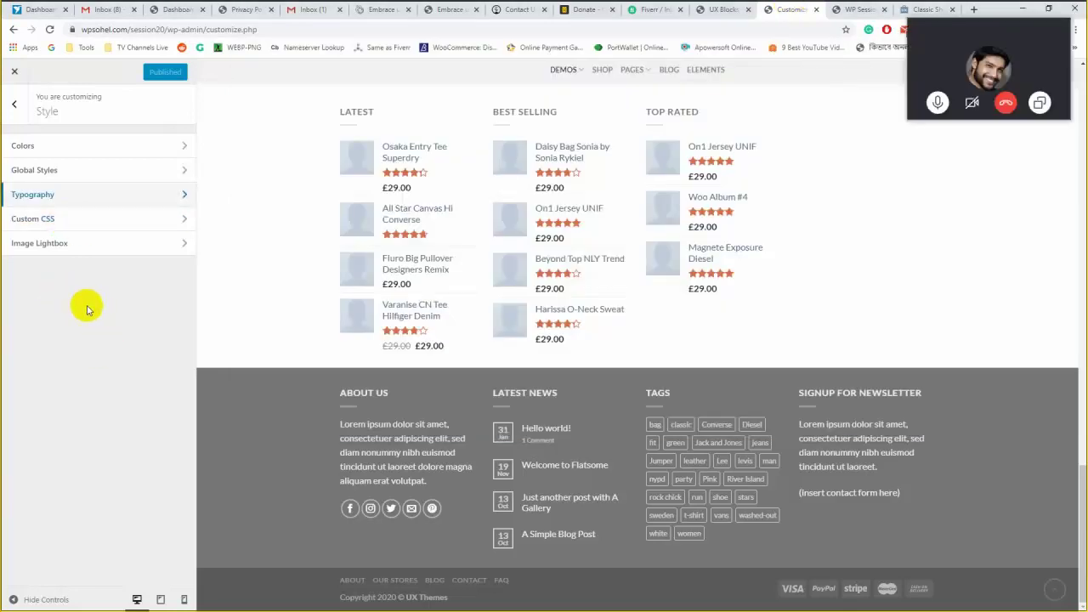
Review the Custom CSS fields and the Image Lightbox options in the Style section, moving the Skype call overlay out of the way.
{"action": "left_click", "coordinate": [105, 218]}
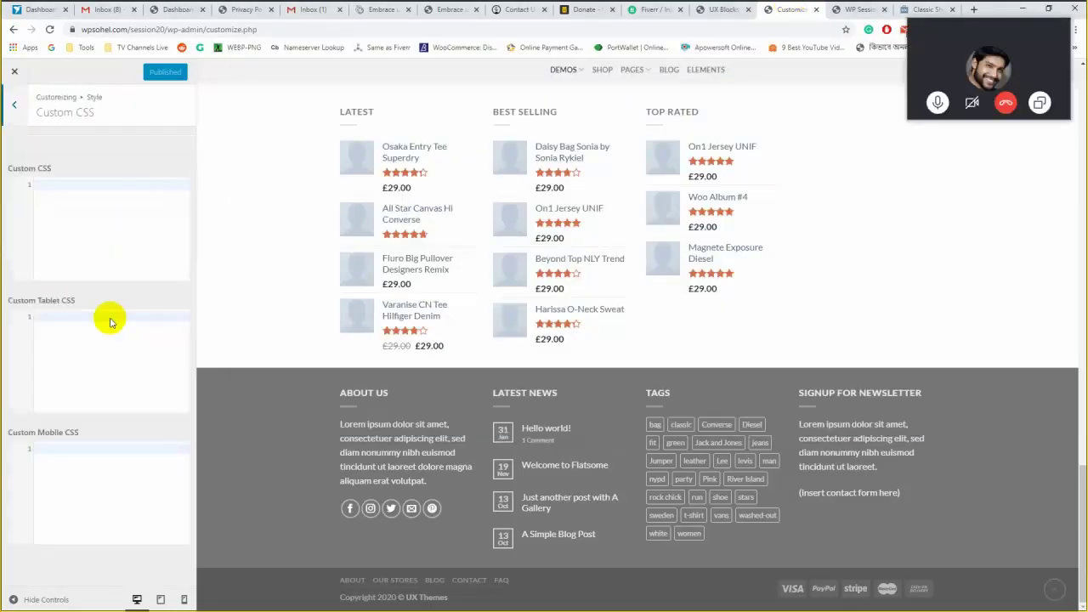
{"action": "left_click_drag", "start_coordinate": [930, 21], "coordinate": [1076, 556]}
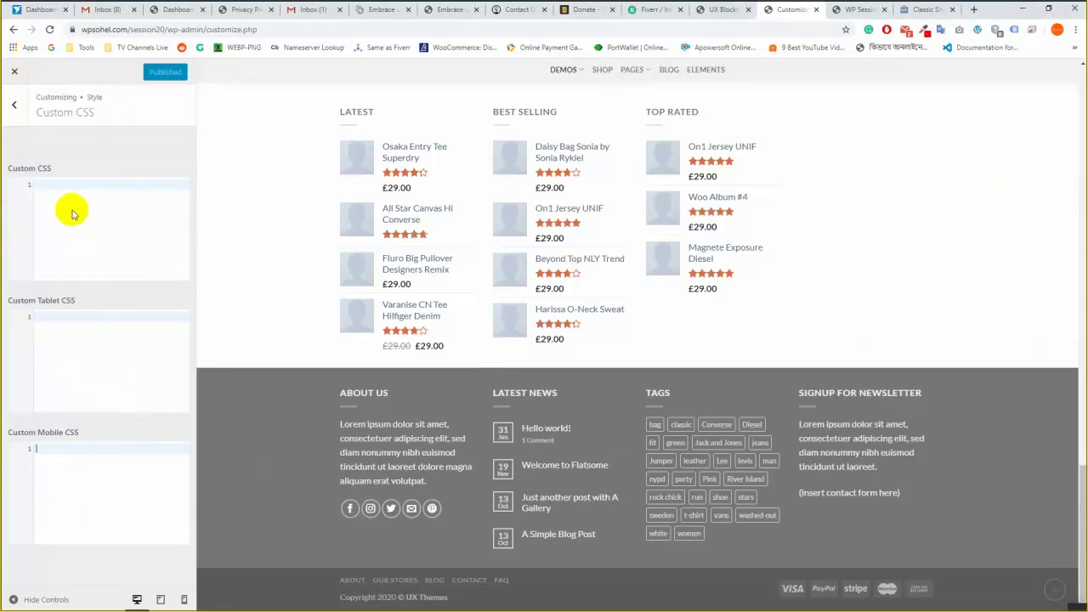
{"action": "left_click", "coordinate": [13, 104]}
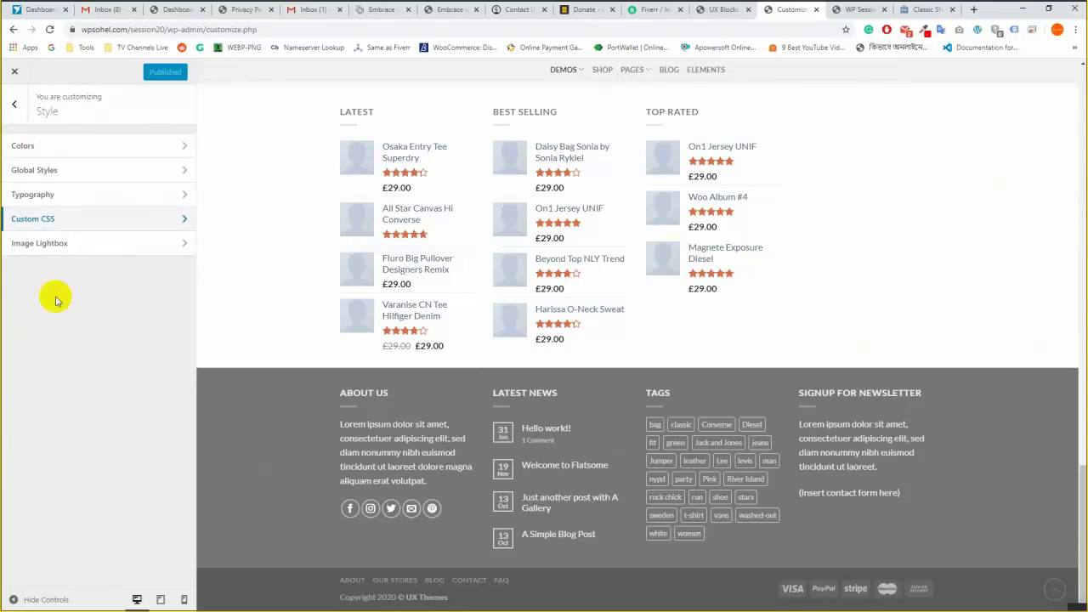
{"action": "left_click", "coordinate": [99, 246]}
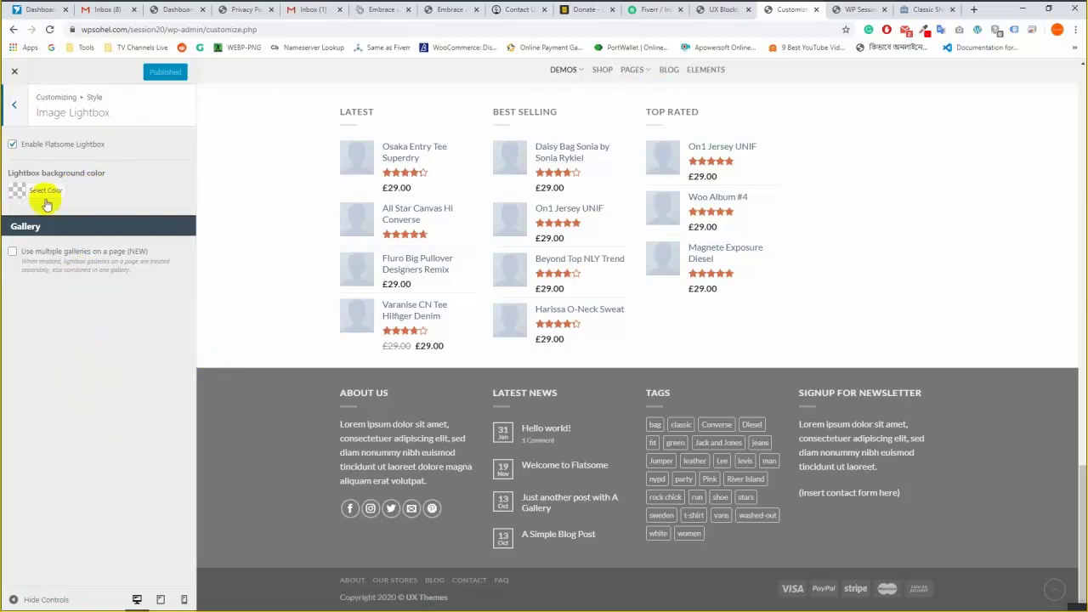
{"action": "left_click", "coordinate": [14, 111]}
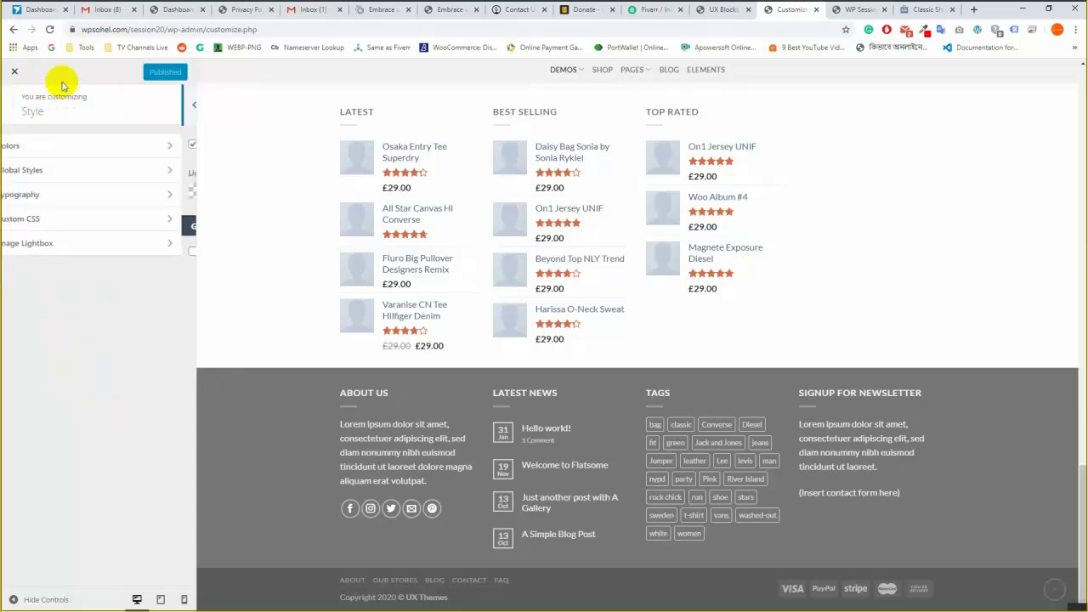
Open the Elements page from the live site's home page and look over the collection of Flatsome elements.
{"action": "left_click", "coordinate": [860, 9]}
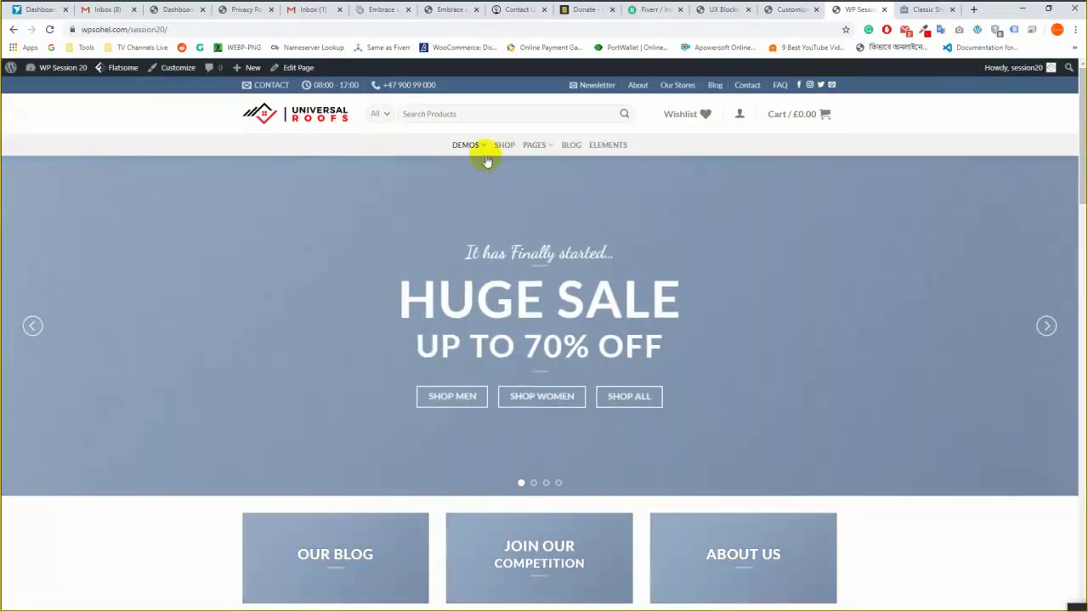
{"action": "mouse_move", "coordinate": [486, 150]}
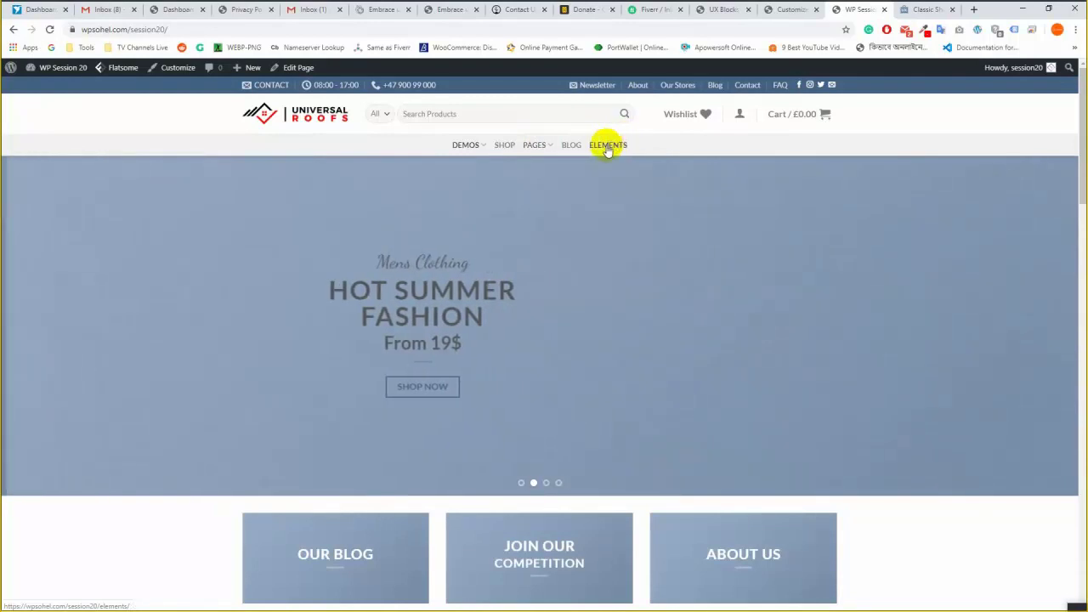
{"action": "left_click", "coordinate": [619, 147]}
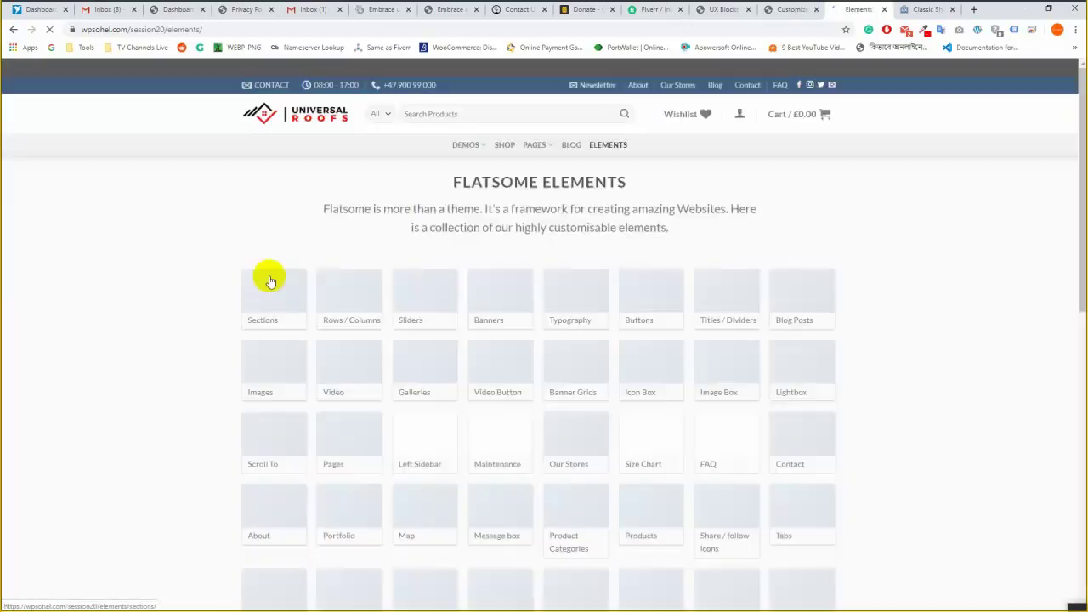
{"action": "scroll", "coordinate": [162, 320], "scroll_direction": "down", "scroll_amount": 4}
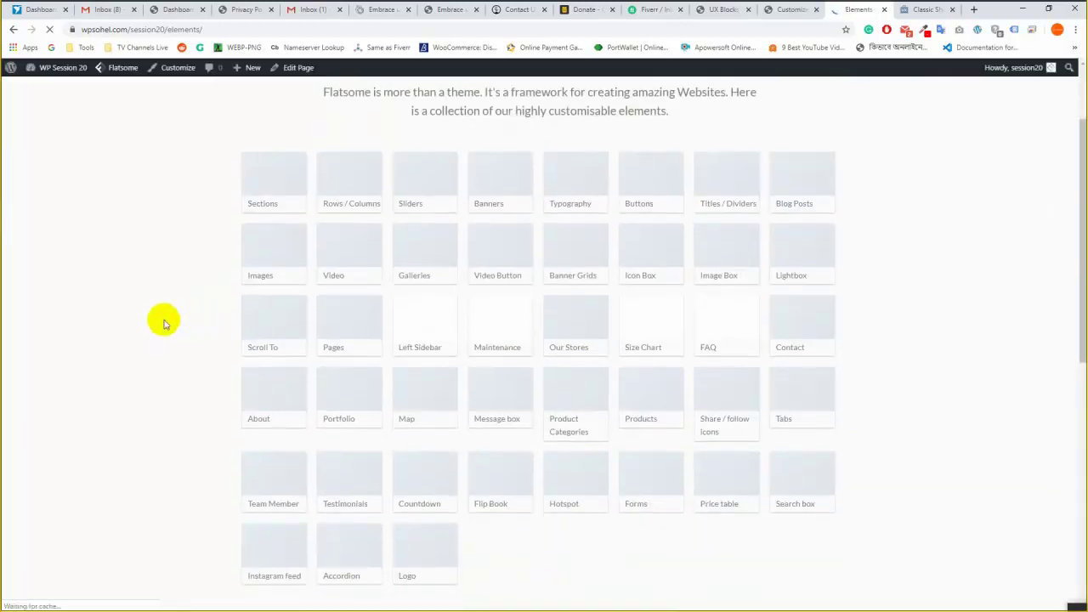
{"action": "scroll", "coordinate": [162, 320], "scroll_direction": "down", "scroll_amount": 3}
{"action": "scroll", "coordinate": [161, 318], "scroll_direction": "up", "scroll_amount": 2}
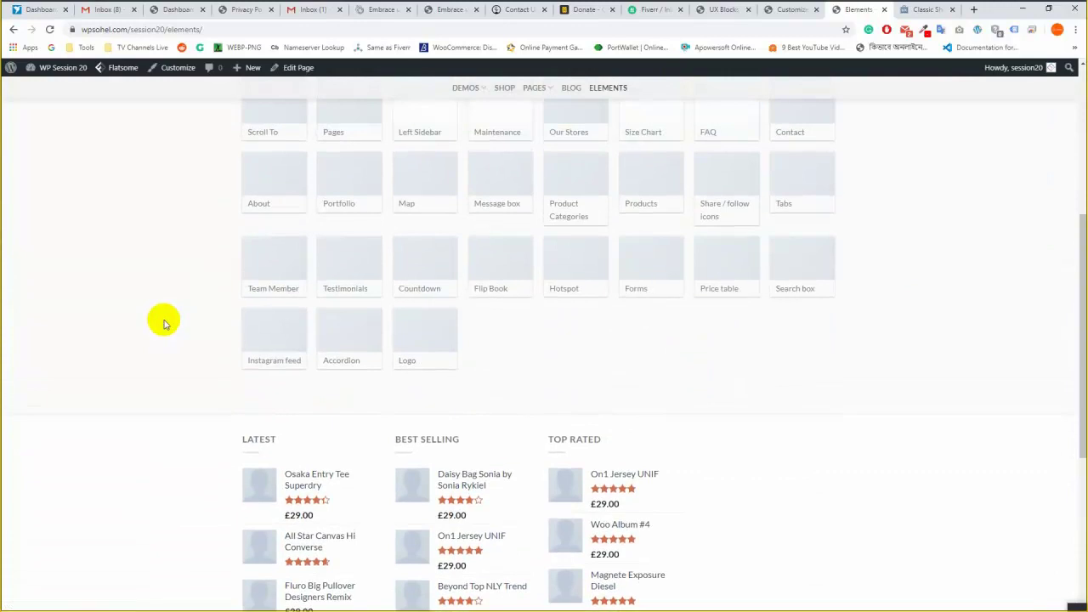
{"action": "scroll", "coordinate": [183, 327], "scroll_direction": "up", "scroll_amount": 1}
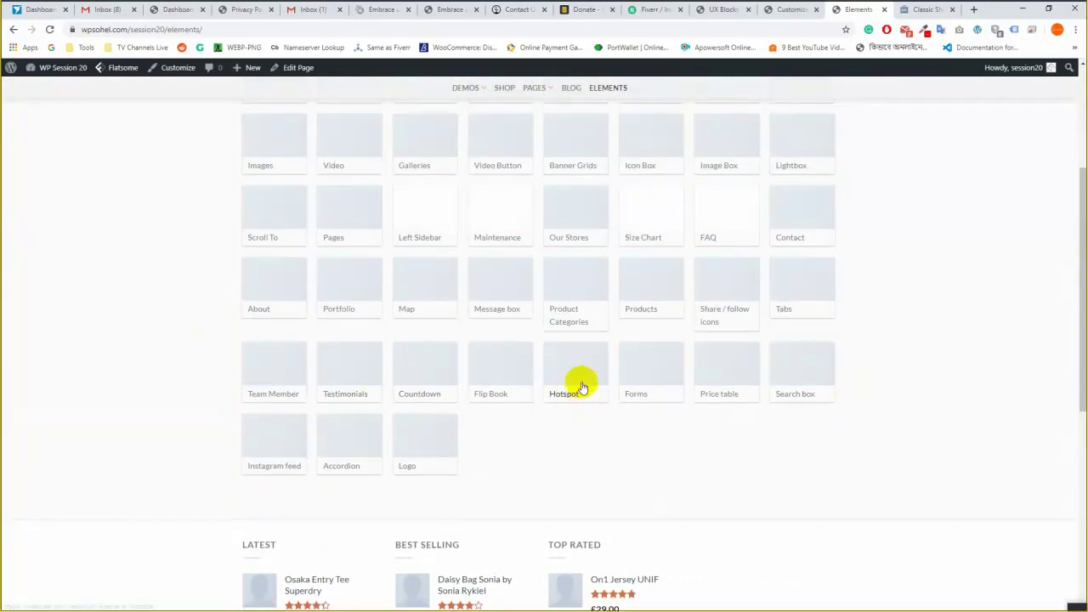
Open the Blog section in the Customizer and load the Blog page on the live site.
{"action": "left_click", "coordinate": [795, 9]}
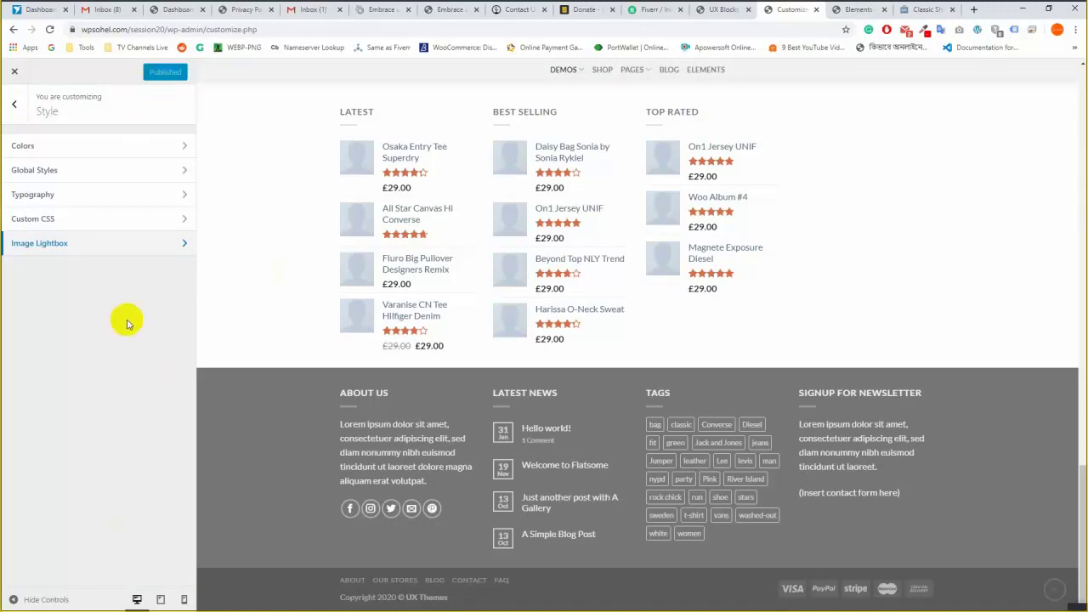
{"action": "left_click", "coordinate": [15, 110]}
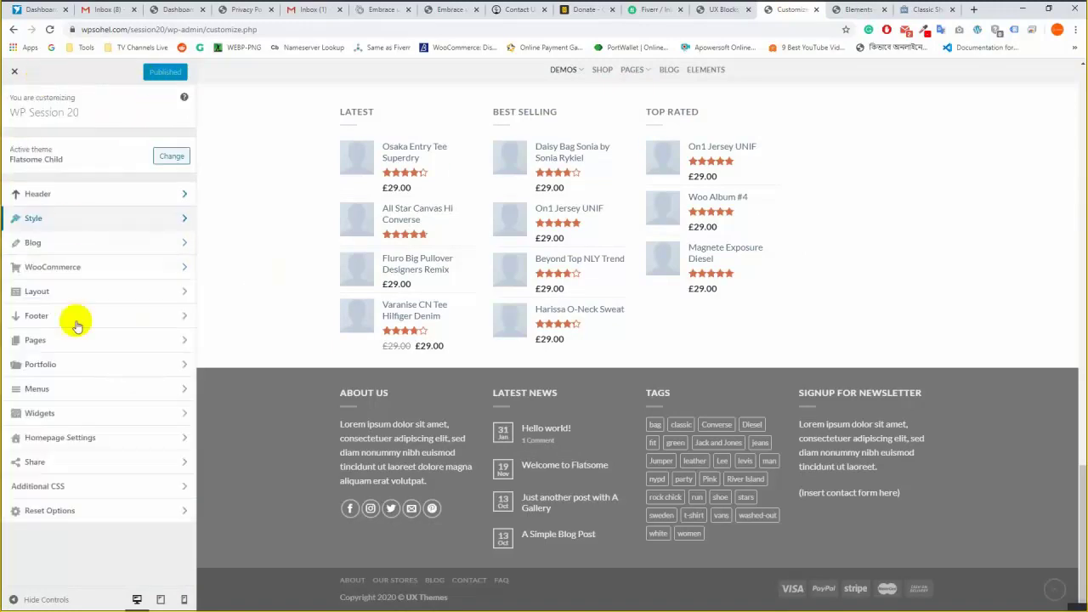
{"action": "left_click", "coordinate": [98, 253]}
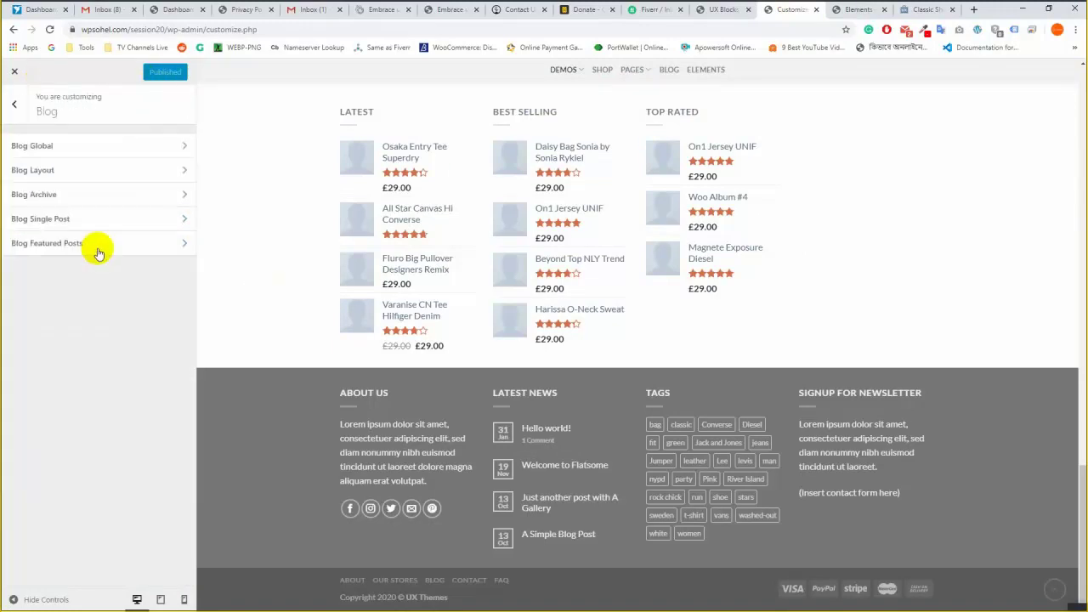
{"action": "left_click", "coordinate": [854, 9]}
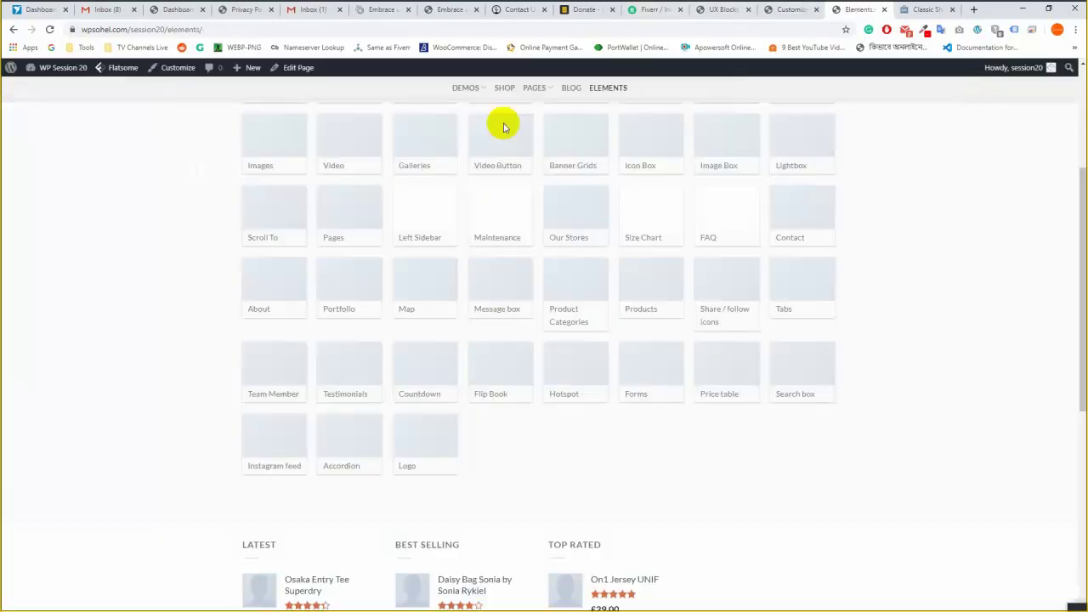
{"action": "scroll", "coordinate": [498, 136], "scroll_direction": "up", "scroll_amount": 3}
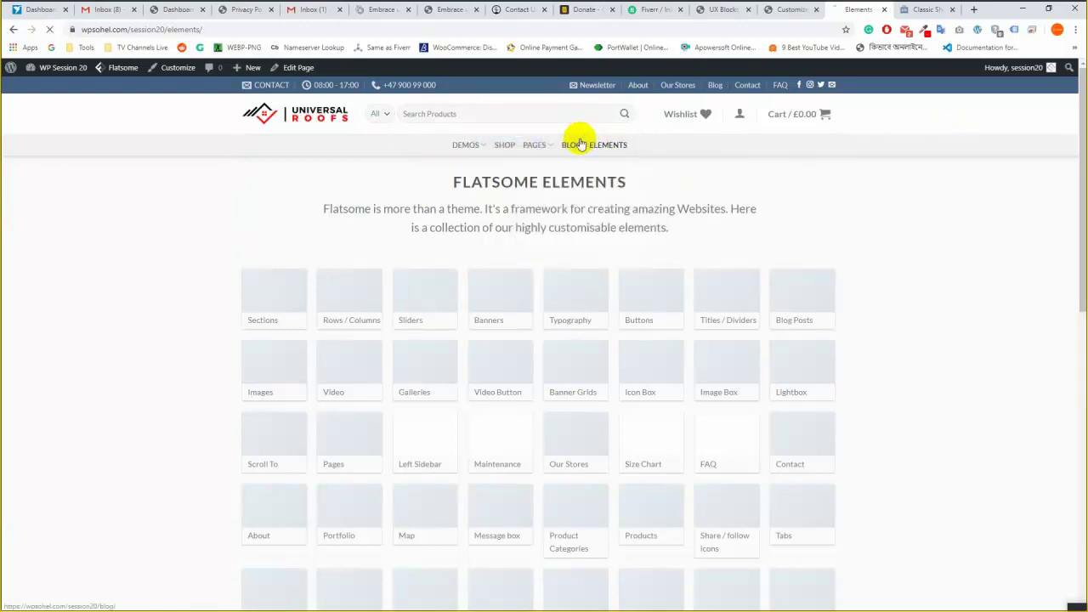
Open the Blog Global settings in the Customizer and examine the Blog Excerpt Suffix field.
{"action": "left_click", "coordinate": [779, 10]}
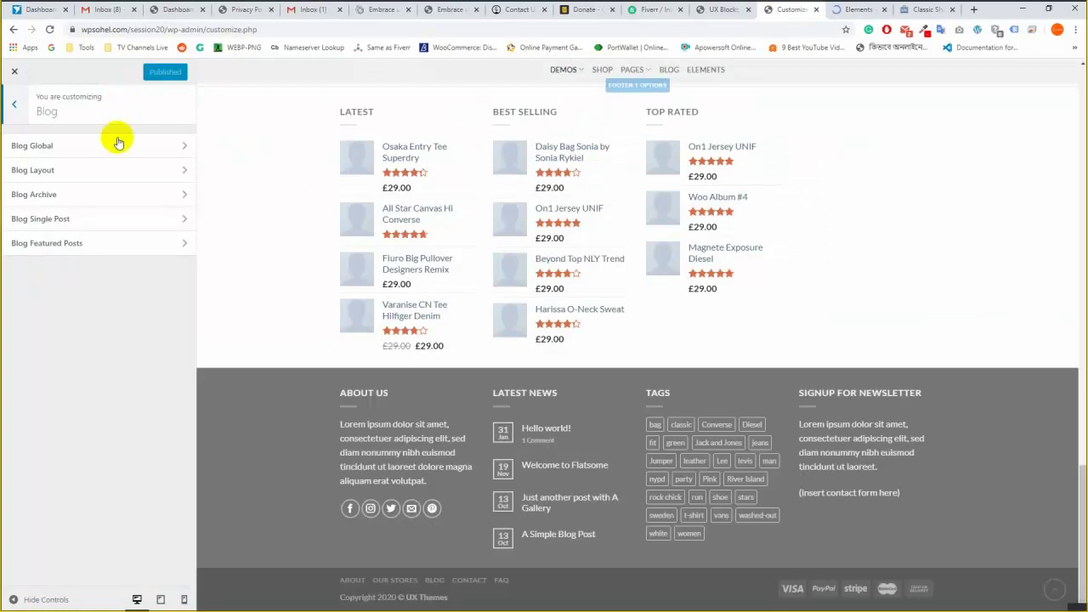
{"action": "left_click", "coordinate": [83, 146]}
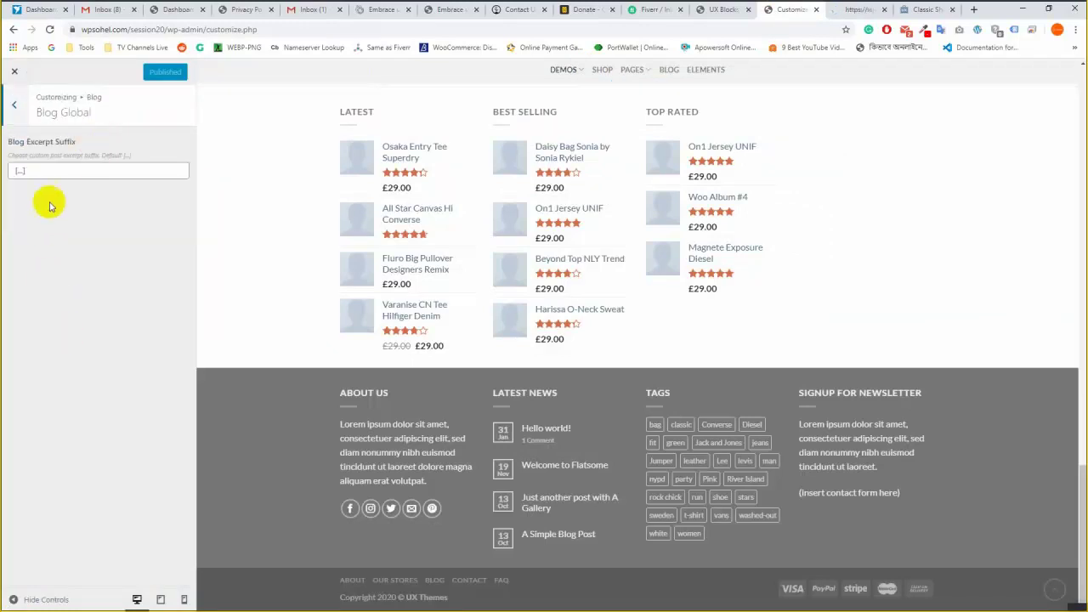
{"action": "left_click", "coordinate": [23, 171]}
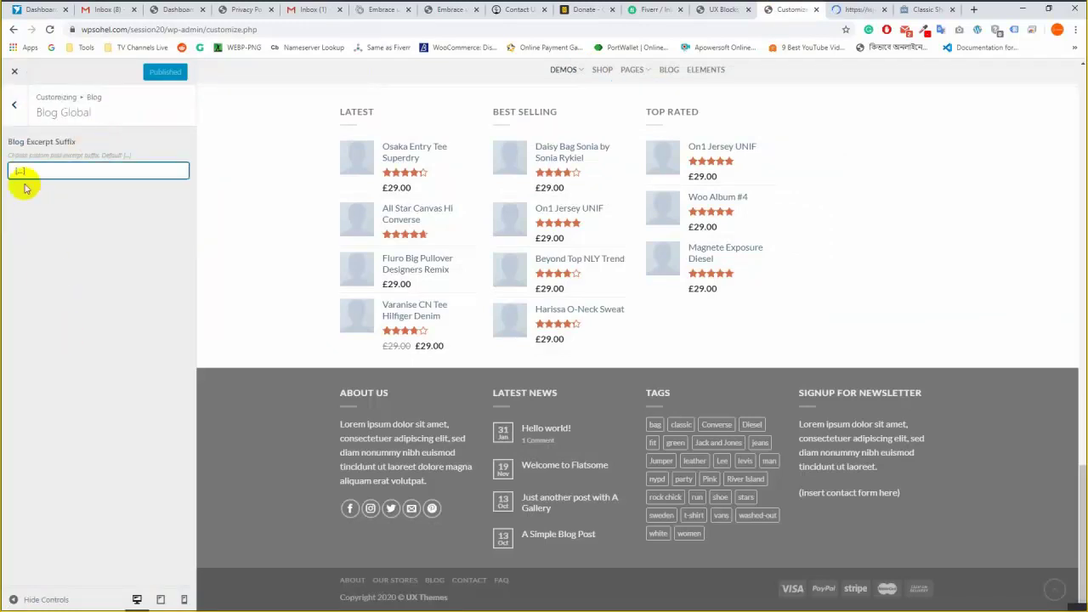
Close the Classic Shop browser tab and bring up the live Blog page.
{"action": "left_click", "coordinate": [863, 9]}
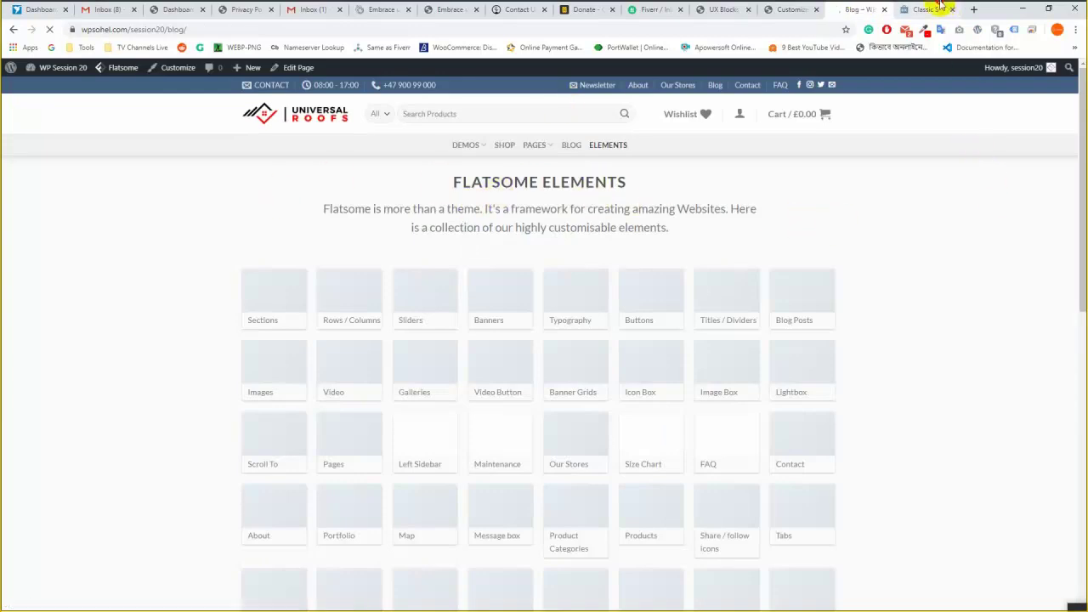
{"action": "left_click", "coordinate": [941, 9]}
{"action": "left_click", "coordinate": [953, 9]}
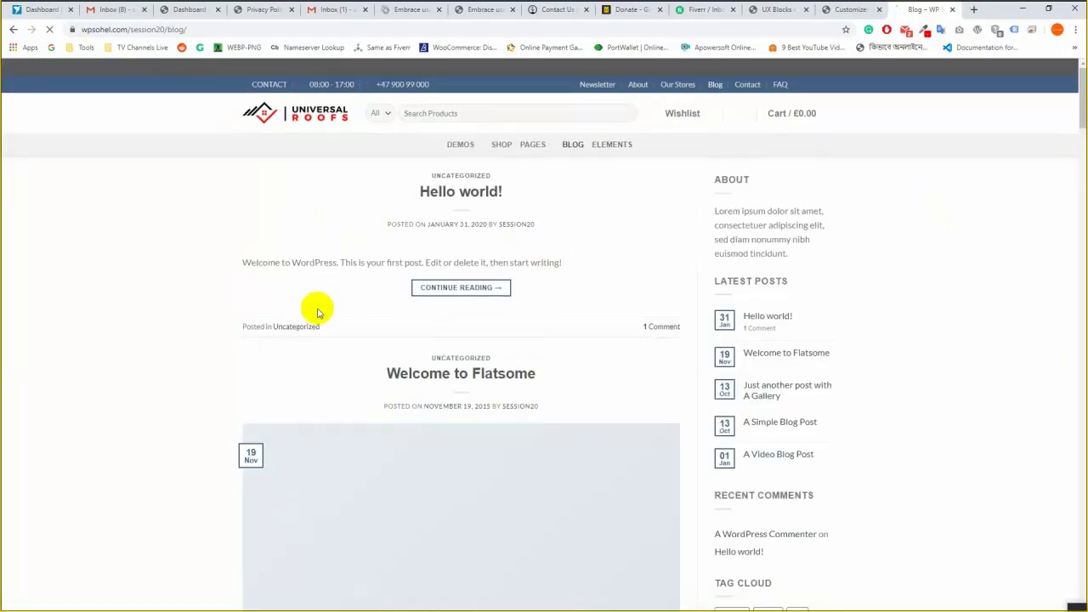
Replace the Blog Excerpt Suffix in the Customizer's Blog Global settings with "[Read More...]" and publish the change.
{"action": "scroll", "coordinate": [468, 393], "scroll_direction": "down", "scroll_amount": 4}
{"action": "scroll", "coordinate": [468, 394], "scroll_direction": "up", "scroll_amount": 3}
{"action": "scroll", "coordinate": [292, 348], "scroll_direction": "down", "scroll_amount": 2}
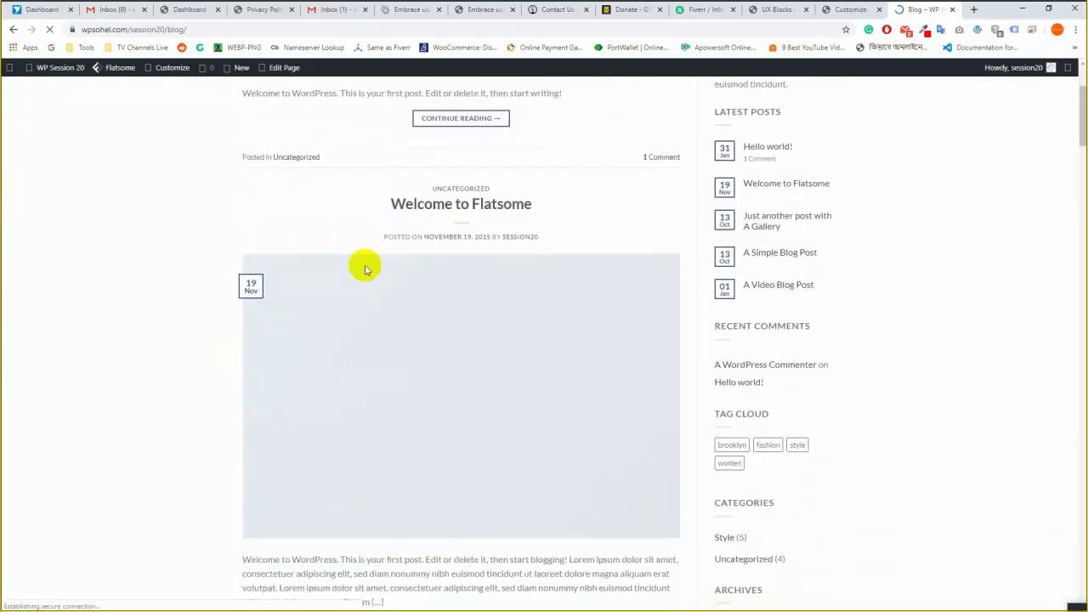
{"action": "left_click", "coordinate": [850, 10]}
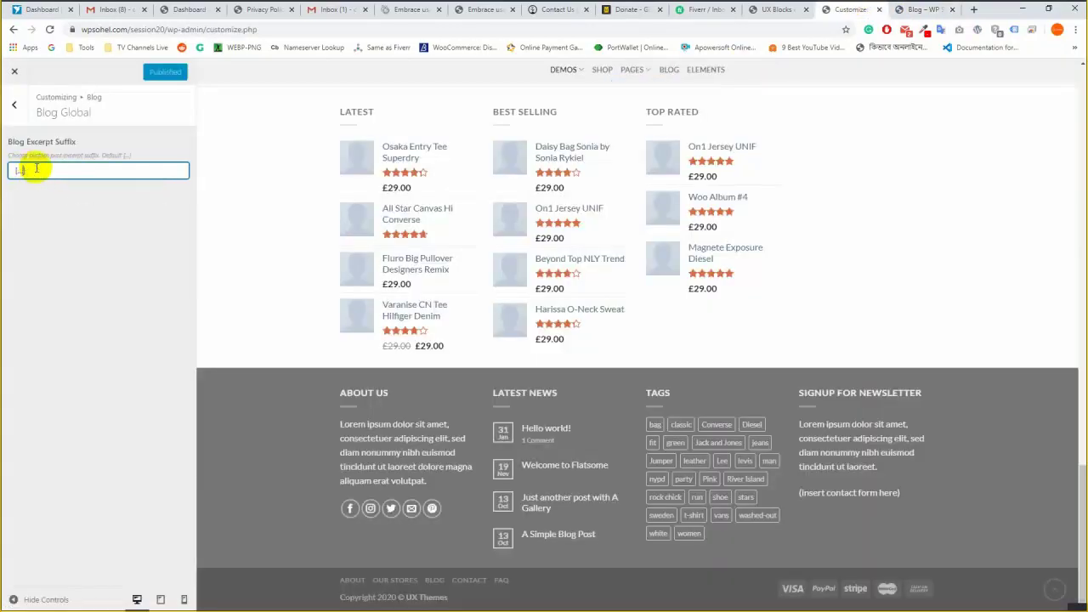
{"action": "key", "text": "BackSpace"}
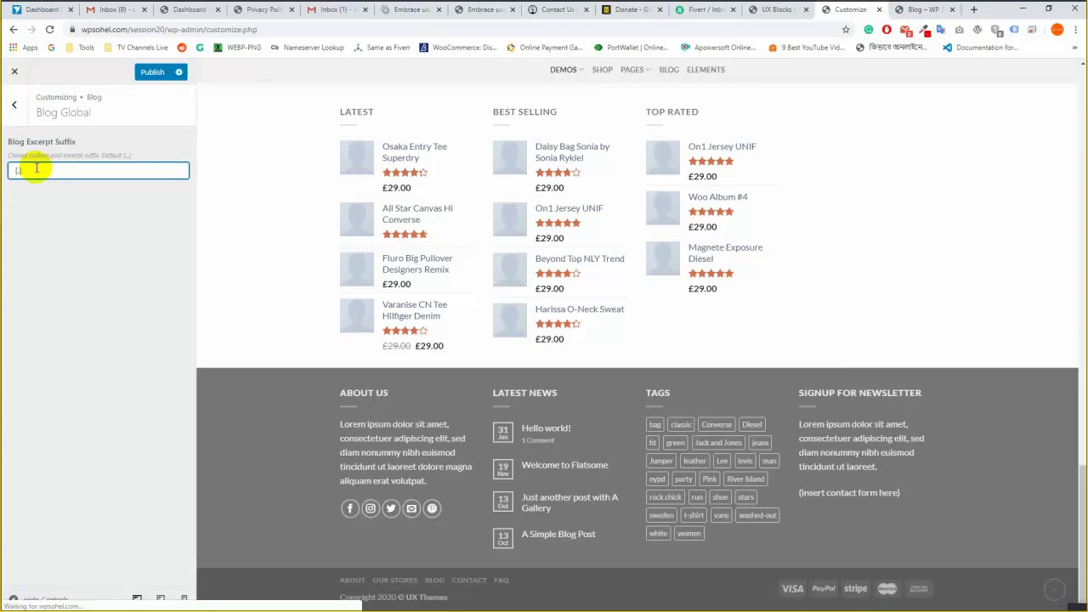
{"action": "key", "text": "BackSpace"}
{"action": "key", "text": "BackSpace"}
{"action": "key", "text": "BackSpace"}
{"action": "type", "text": "R"}
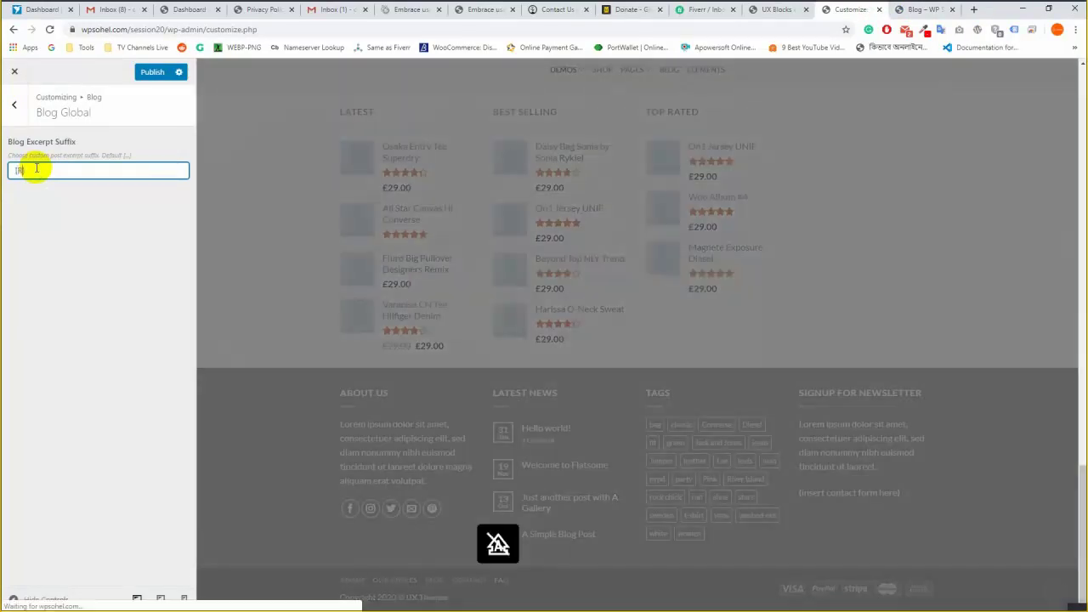
{"action": "type", "text": "ead More.."}
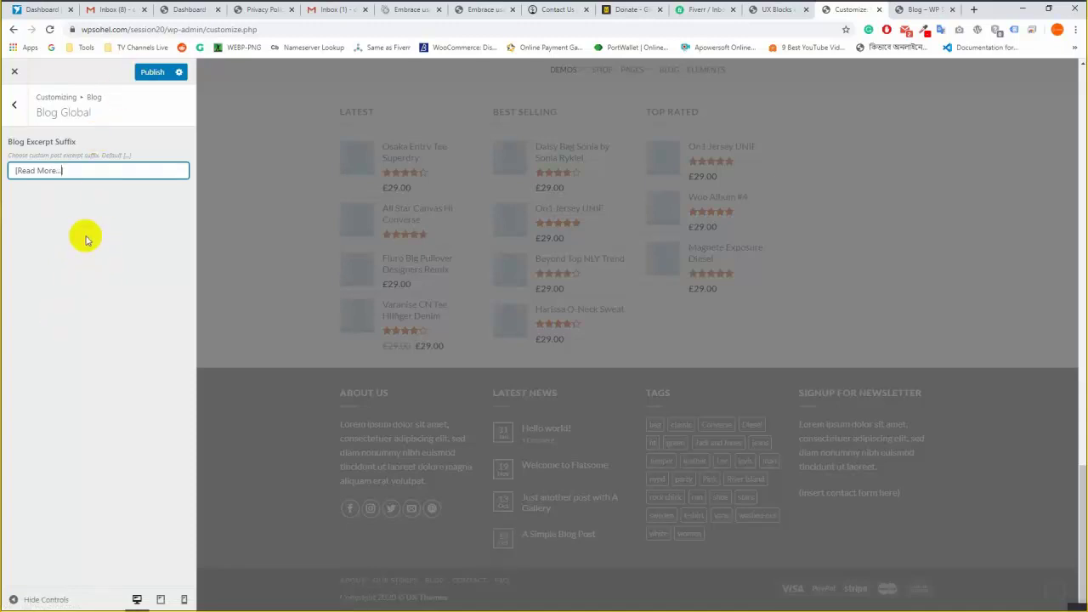
{"action": "key", "text": "ctrl+s"}
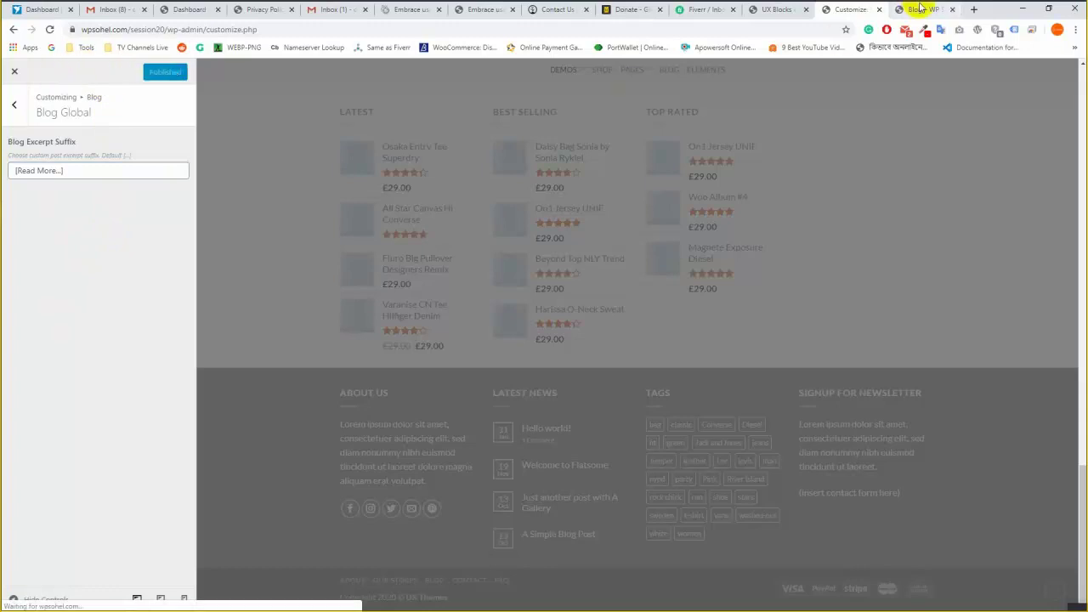
Look at the post excerpt endings on the live Blog page and return to the Customizer.
{"action": "left_click", "coordinate": [922, 10]}
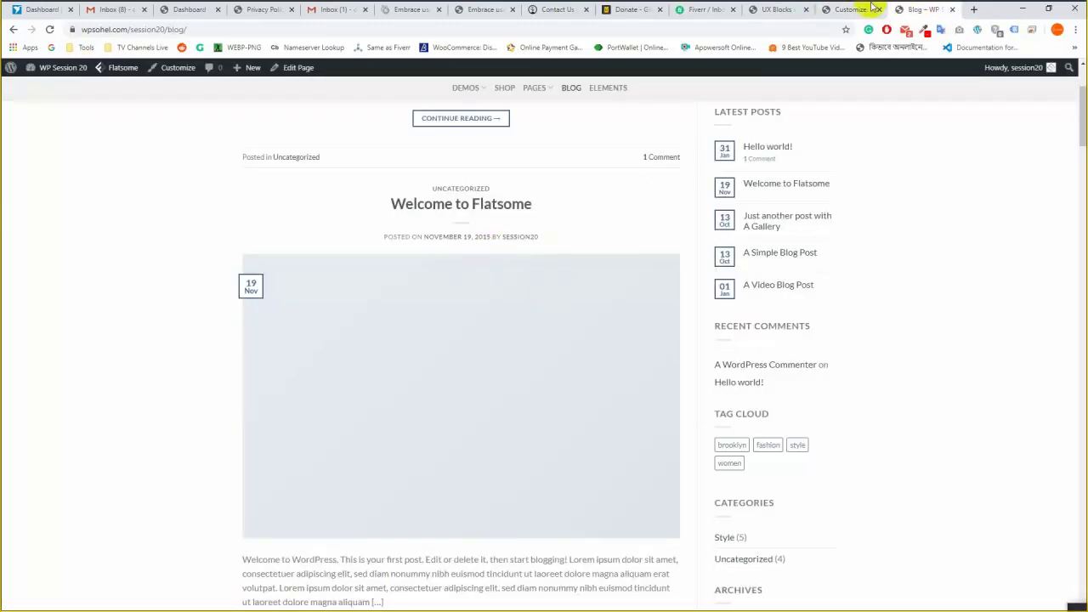
{"action": "scroll", "coordinate": [382, 328], "scroll_direction": "down", "scroll_amount": 3}
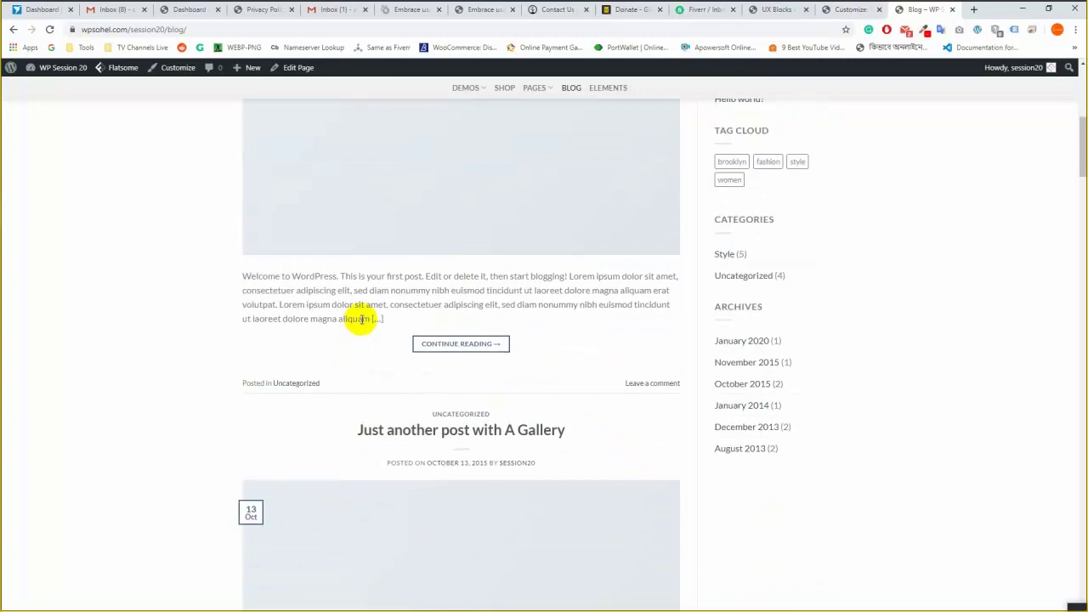
{"action": "left_click", "coordinate": [846, 9]}
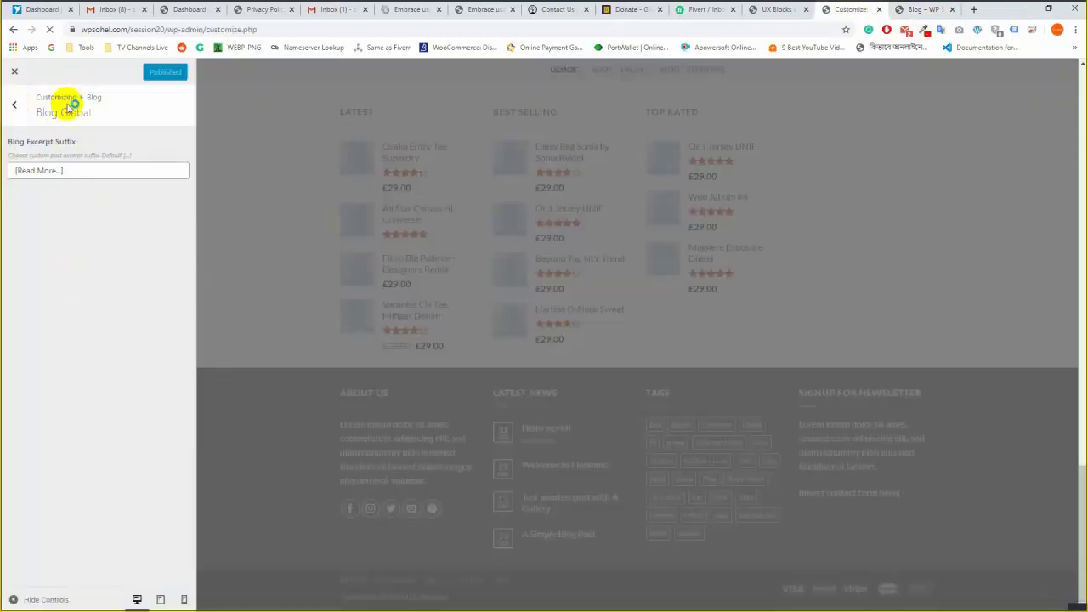
Open the Blog Layout settings and load the Blog page in the Customizer preview.
{"action": "key", "text": "Escape"}
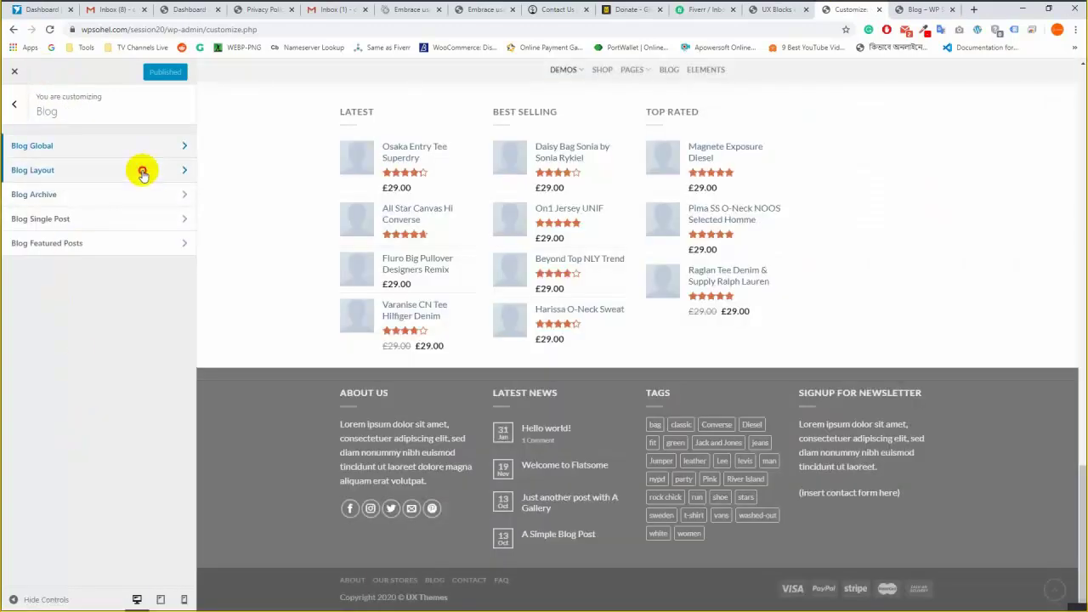
{"action": "left_click", "coordinate": [142, 172]}
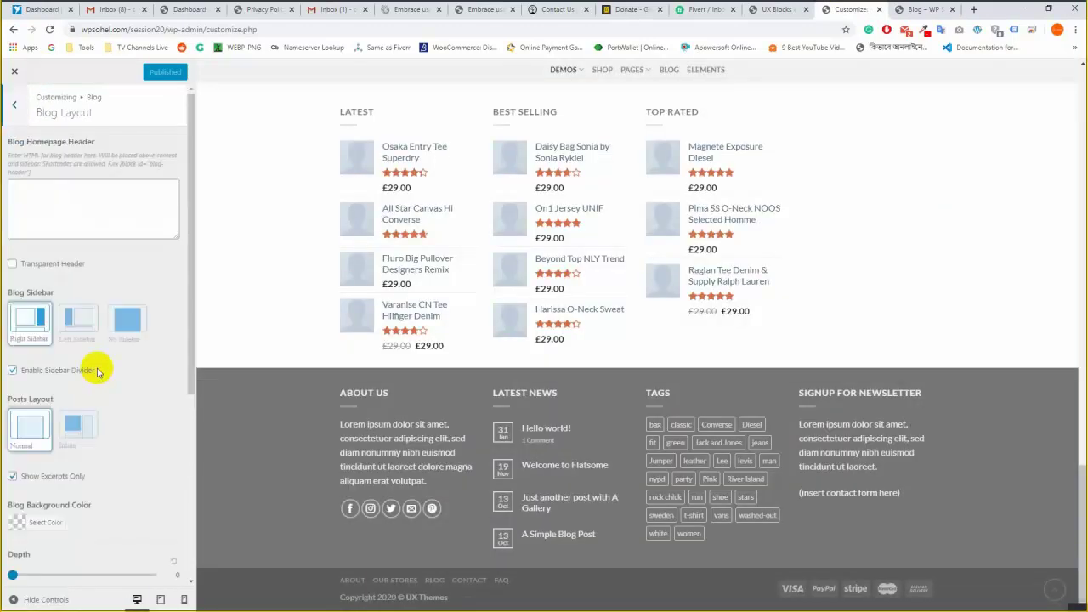
{"action": "scroll", "coordinate": [448, 267], "scroll_direction": "up", "scroll_amount": 10}
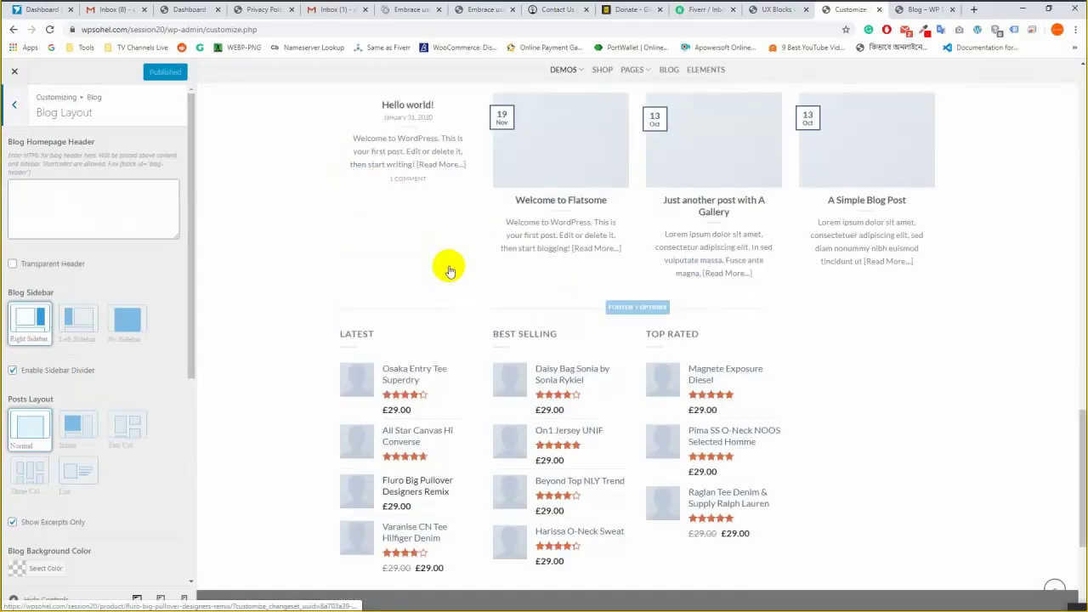
{"action": "scroll", "coordinate": [448, 267], "scroll_direction": "up", "scroll_amount": 2}
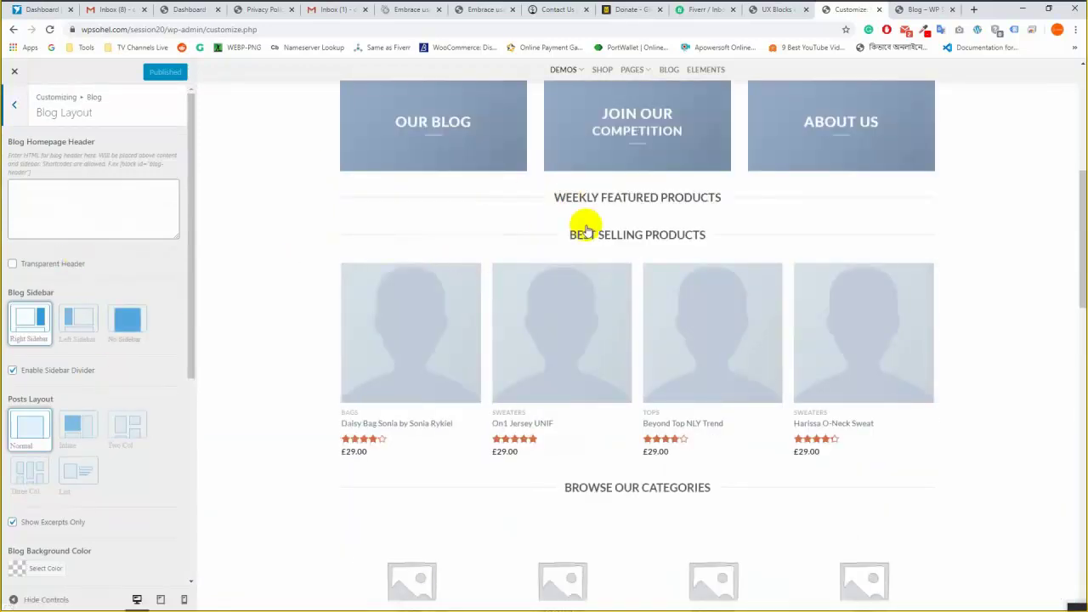
{"action": "left_click", "coordinate": [671, 70]}
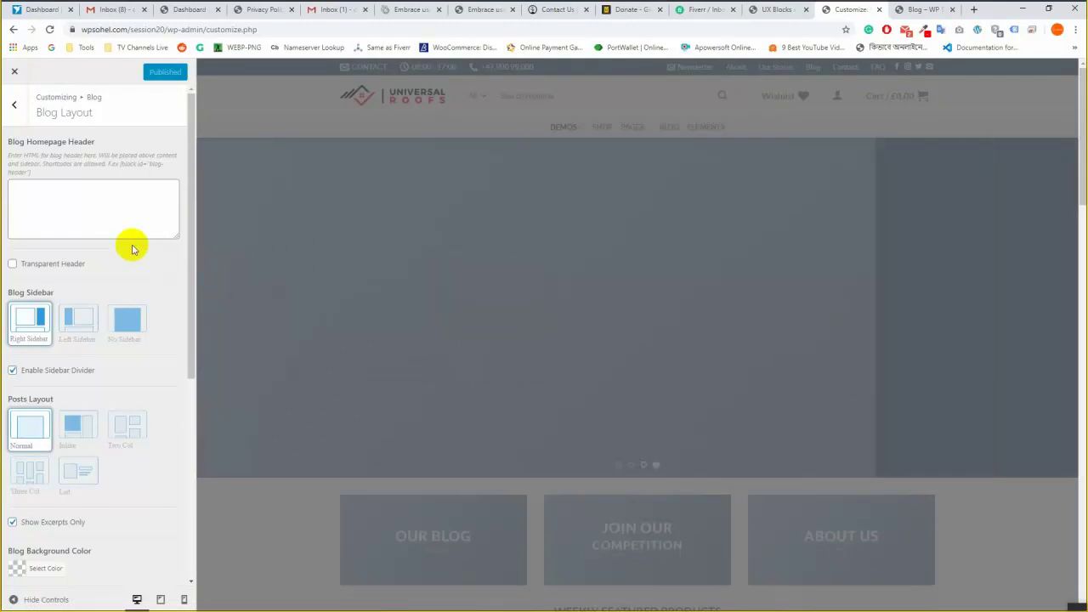
Copy the Blog Header shortcode [block id="blog-header"] from UX Blocks into the Blog Homepage Header field and publish.
{"action": "left_click", "coordinate": [62, 203]}
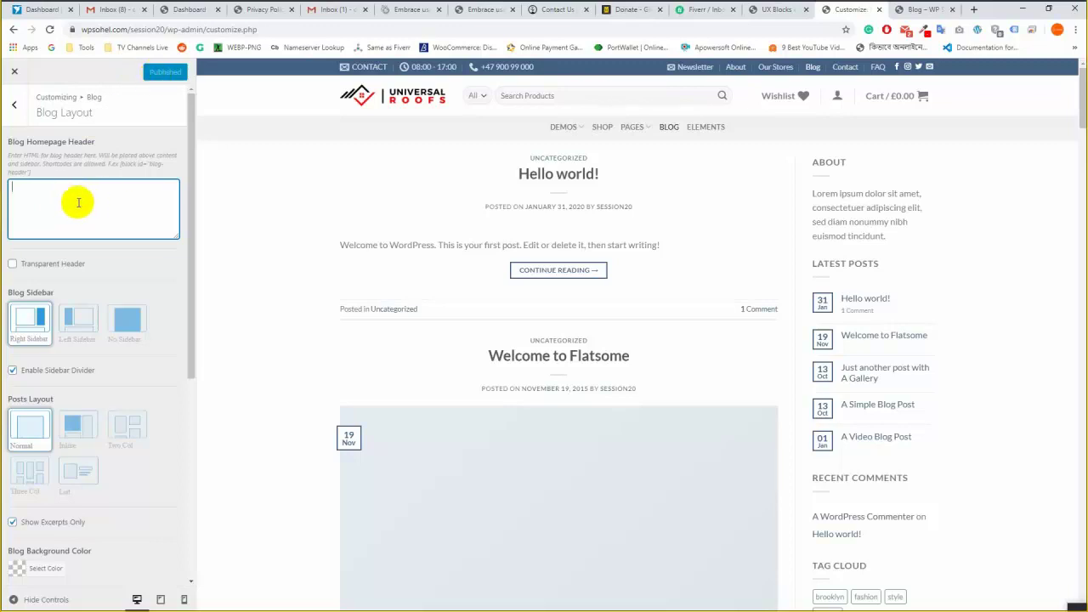
{"action": "left_click", "coordinate": [778, 8]}
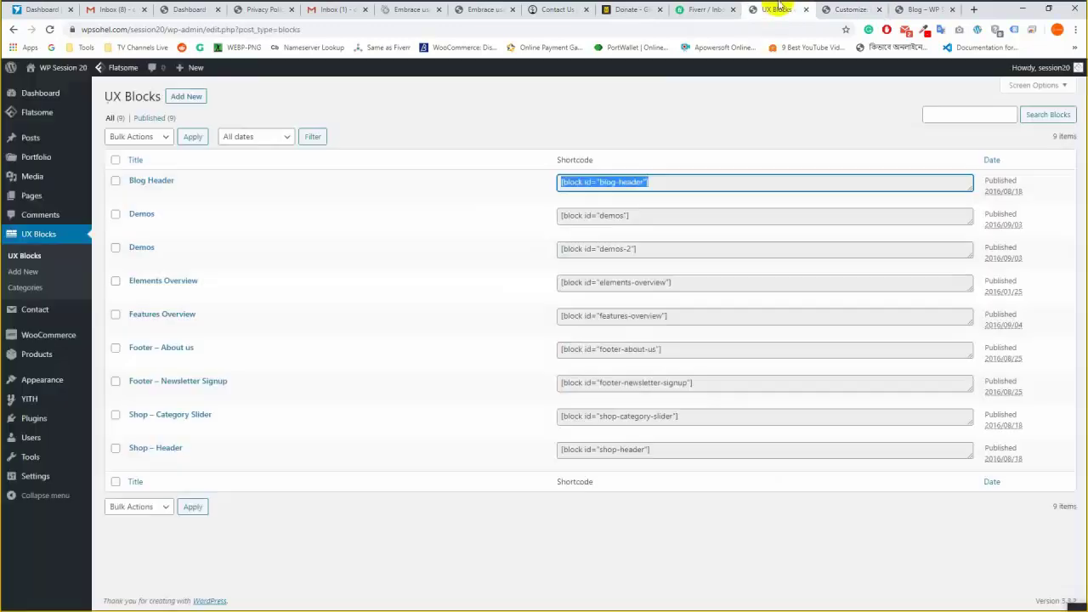
{"action": "left_click", "coordinate": [436, 129]}
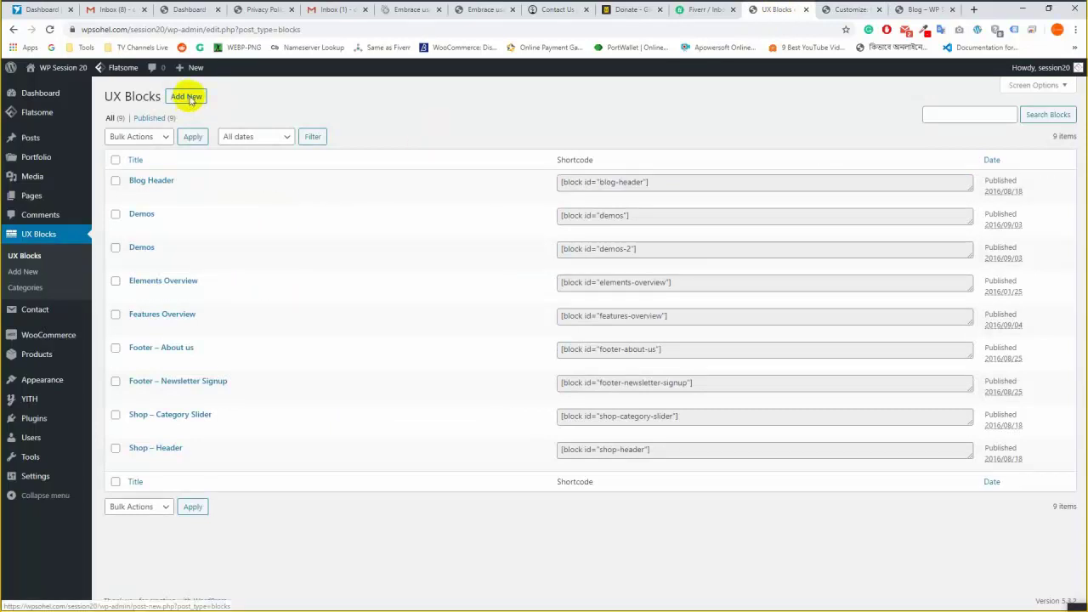
{"action": "left_click", "coordinate": [612, 181]}
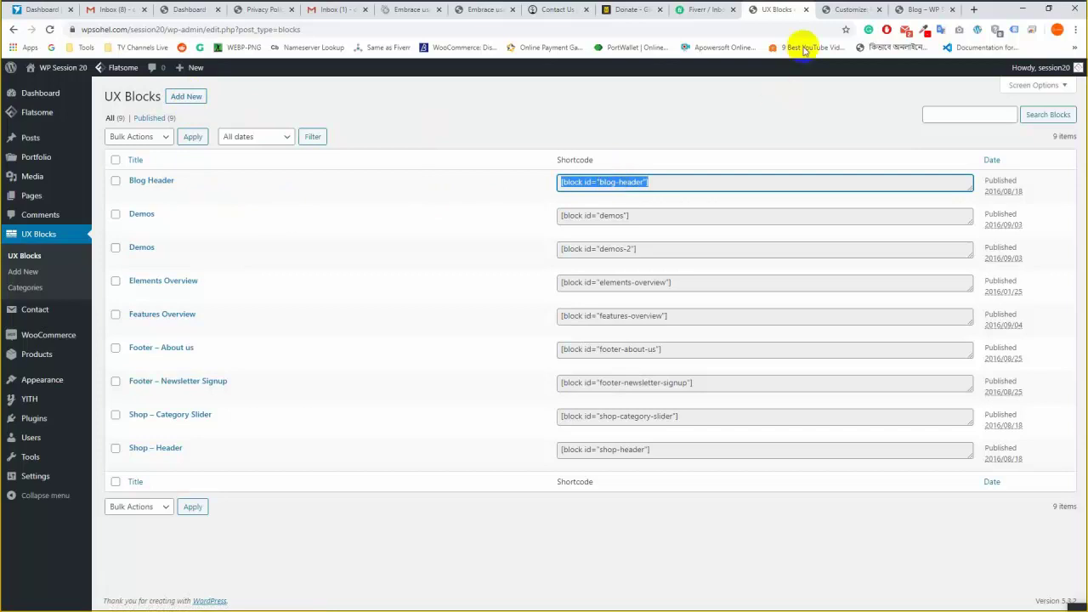
{"action": "left_click", "coordinate": [850, 9]}
{"action": "left_click", "coordinate": [104, 196]}
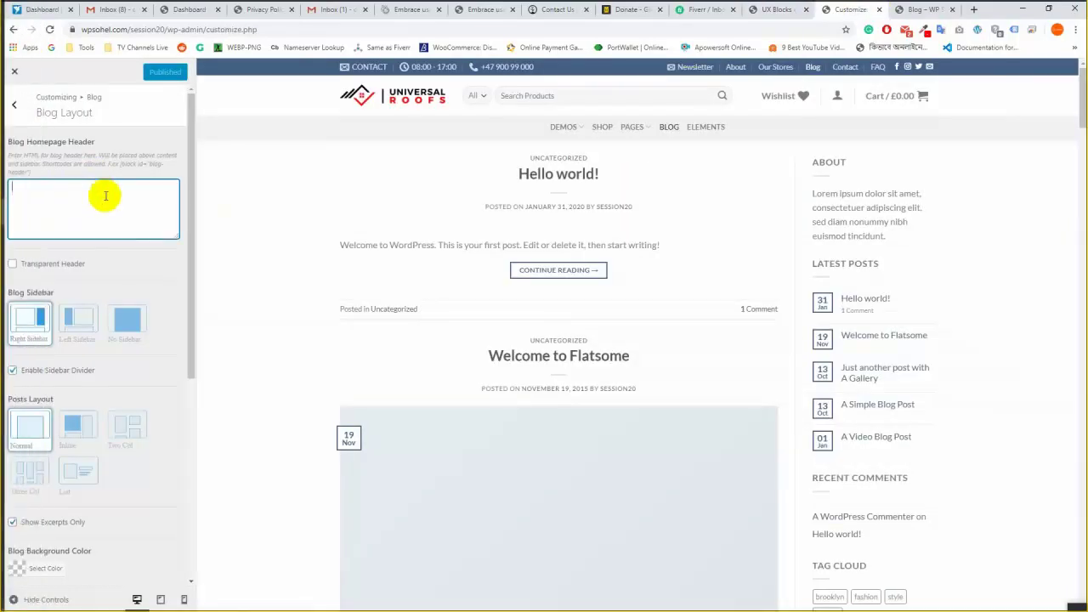
{"action": "type", "text": "[block id=\"blog-header\"]"}
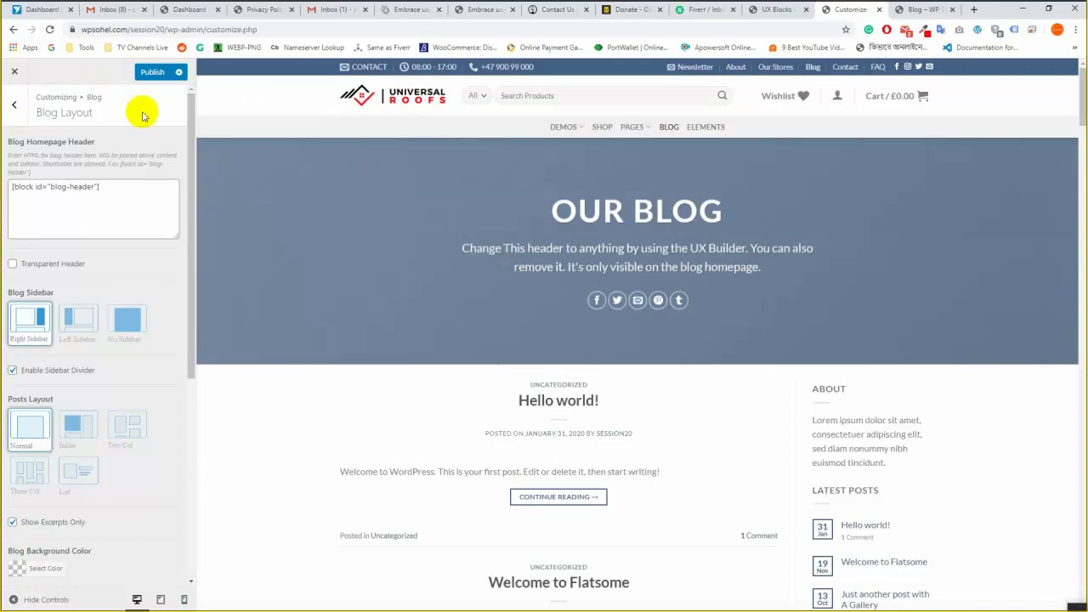
{"action": "left_click", "coordinate": [146, 78]}
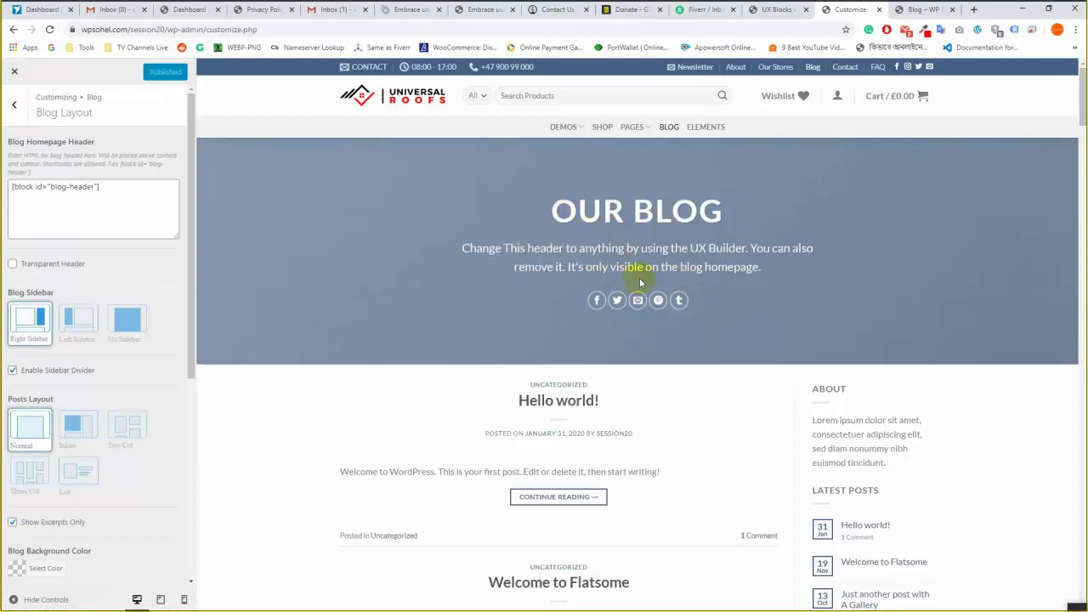
Review the blog header, sidebar and post layout in the preview, and publish the Posts Layout as List.
{"action": "left_click", "coordinate": [671, 298]}
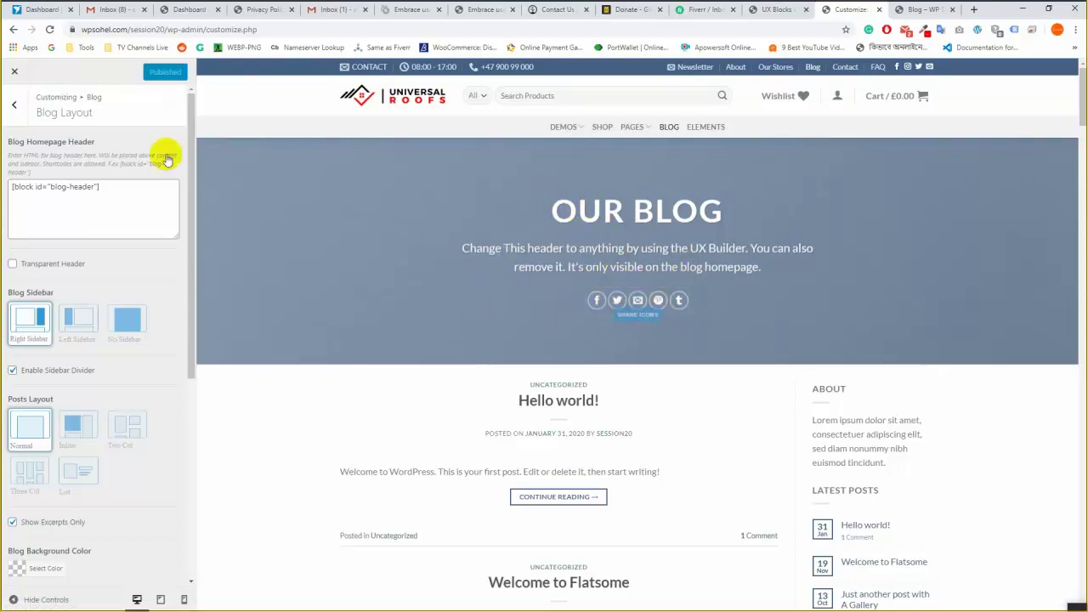
{"action": "scroll", "coordinate": [133, 255], "scroll_direction": "down", "scroll_amount": 1}
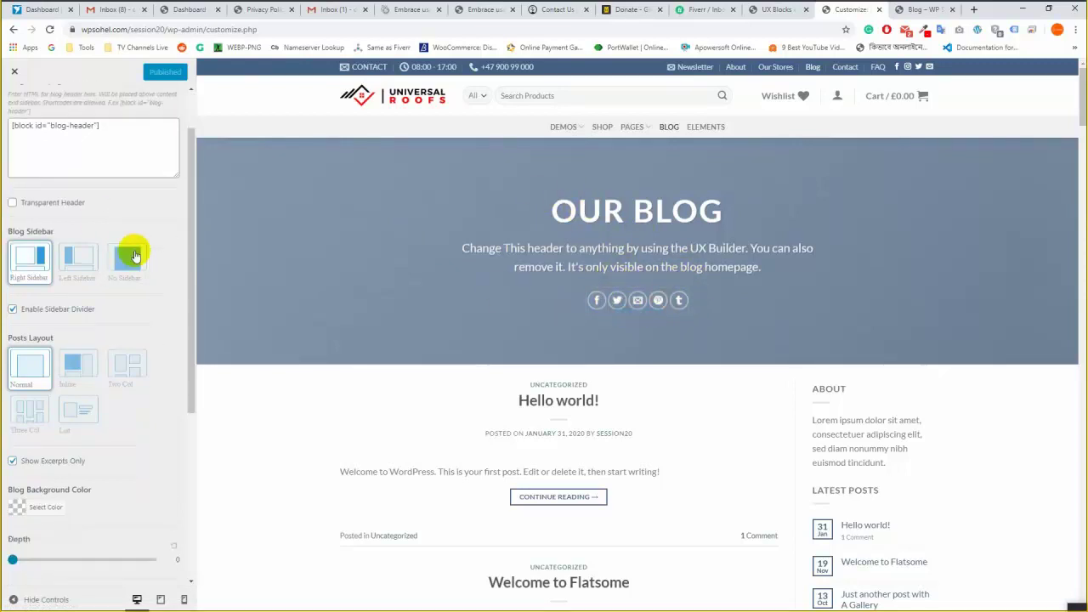
{"action": "scroll", "coordinate": [134, 256], "scroll_direction": "down", "scroll_amount": 1}
{"action": "scroll", "coordinate": [238, 420], "scroll_direction": "down", "scroll_amount": 2}
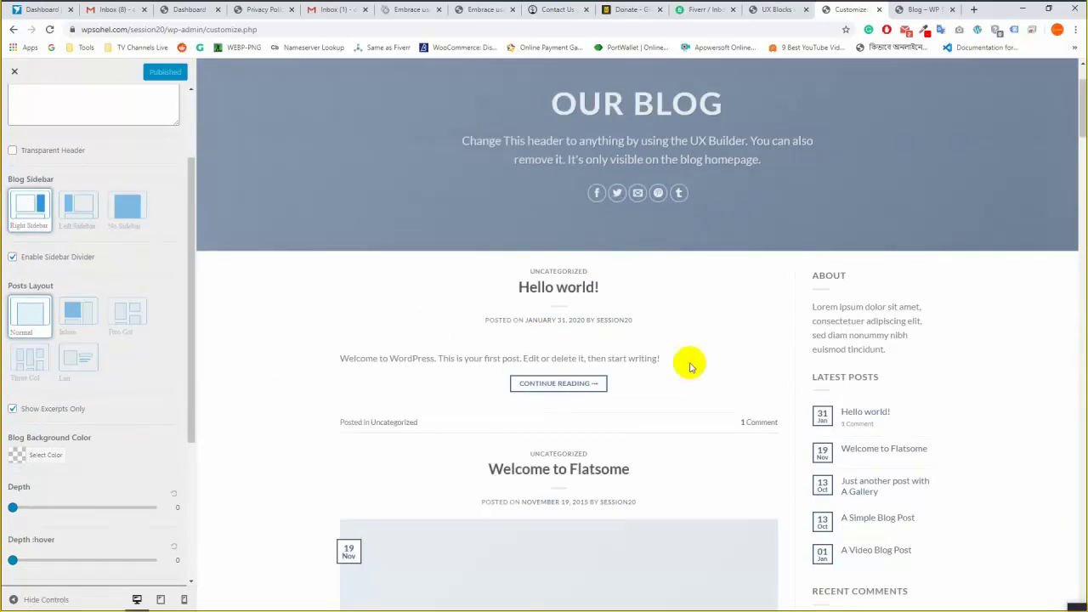
{"action": "scroll", "coordinate": [826, 328], "scroll_direction": "down", "scroll_amount": 1}
{"action": "scroll", "coordinate": [824, 322], "scroll_direction": "down", "scroll_amount": 2}
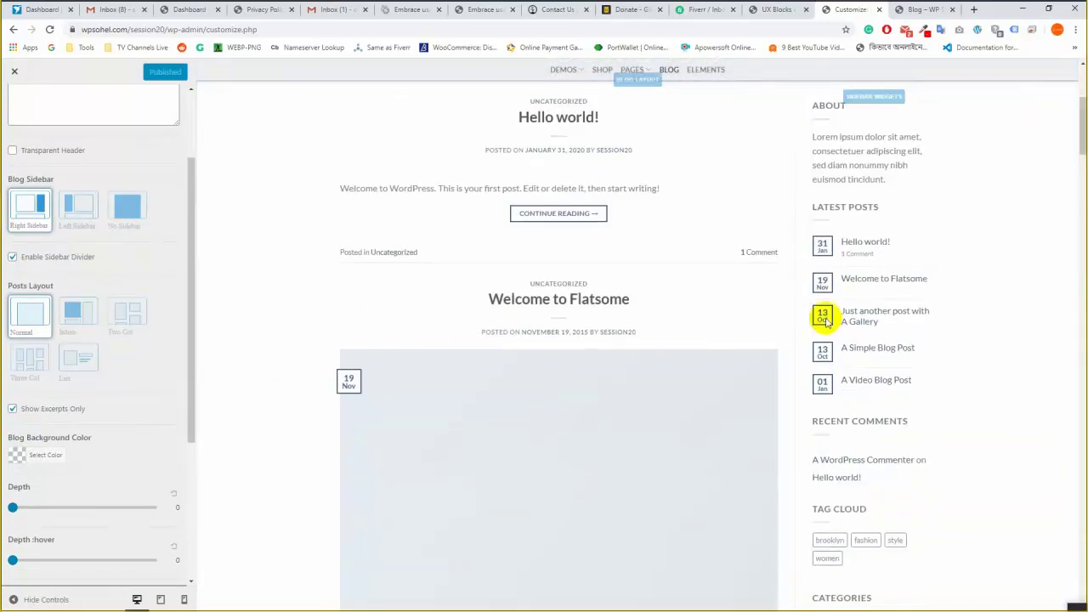
{"action": "scroll", "coordinate": [131, 323], "scroll_direction": "down", "scroll_amount": 1}
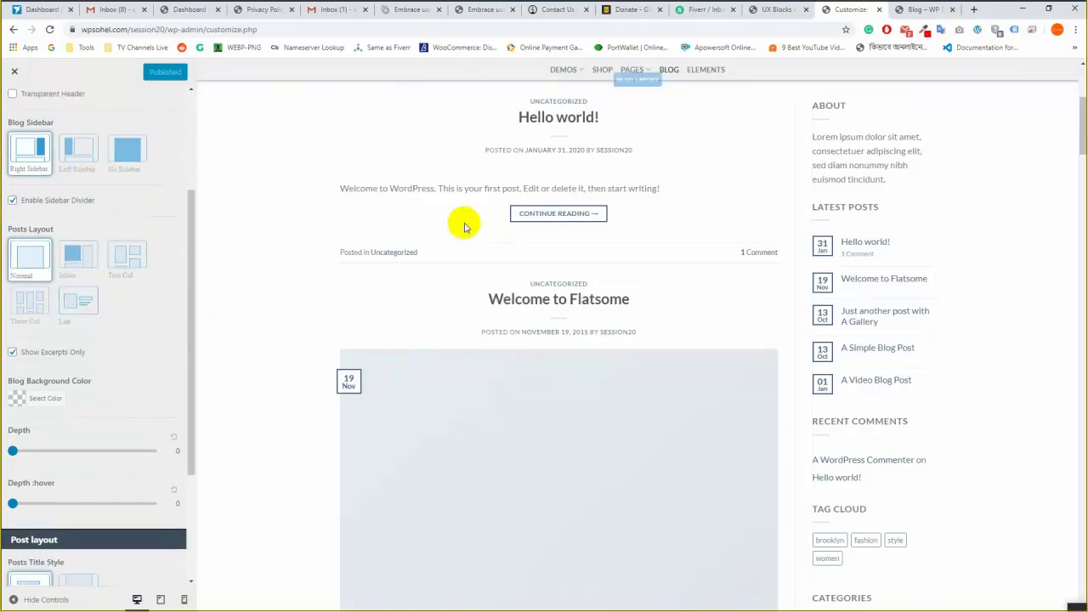
{"action": "left_click", "coordinate": [83, 304]}
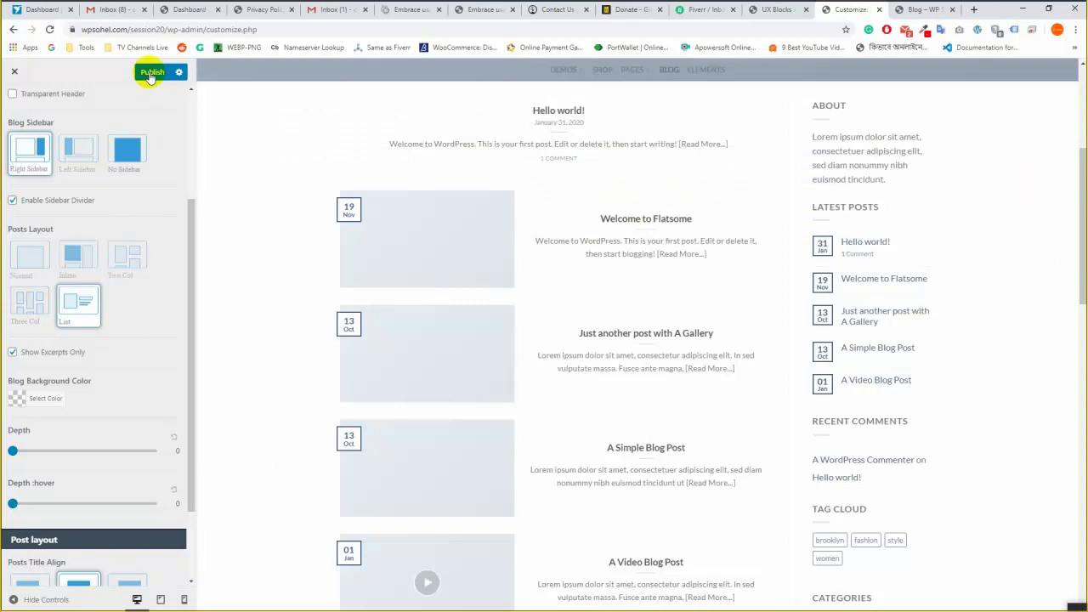
{"action": "left_click", "coordinate": [150, 73]}
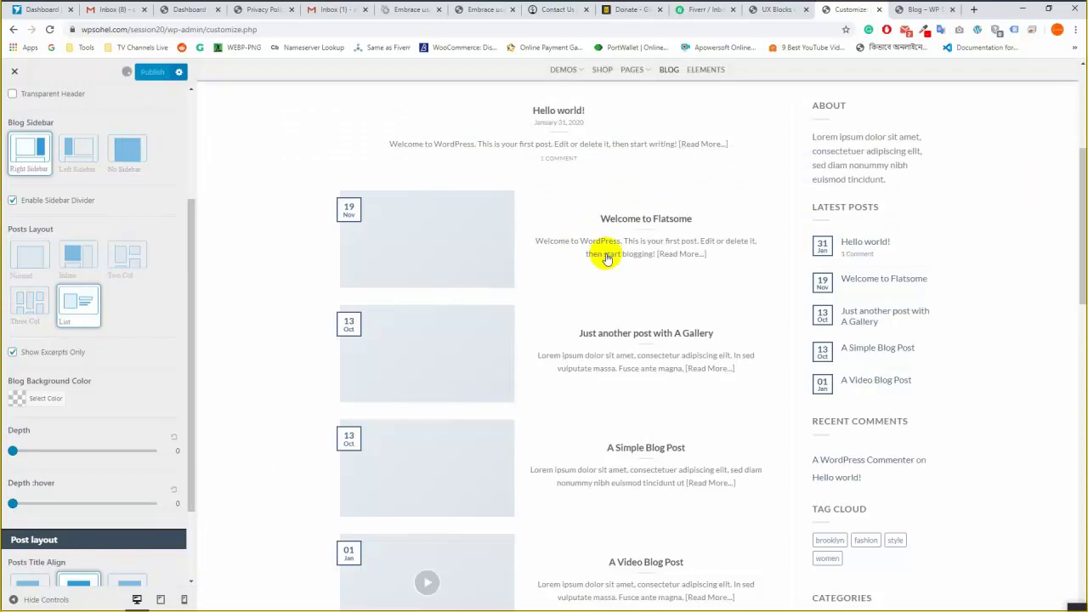
Set the Posts Title Align option to Left in the Post layout settings and publish the change.
{"action": "scroll", "coordinate": [130, 362], "scroll_direction": "down", "scroll_amount": 2}
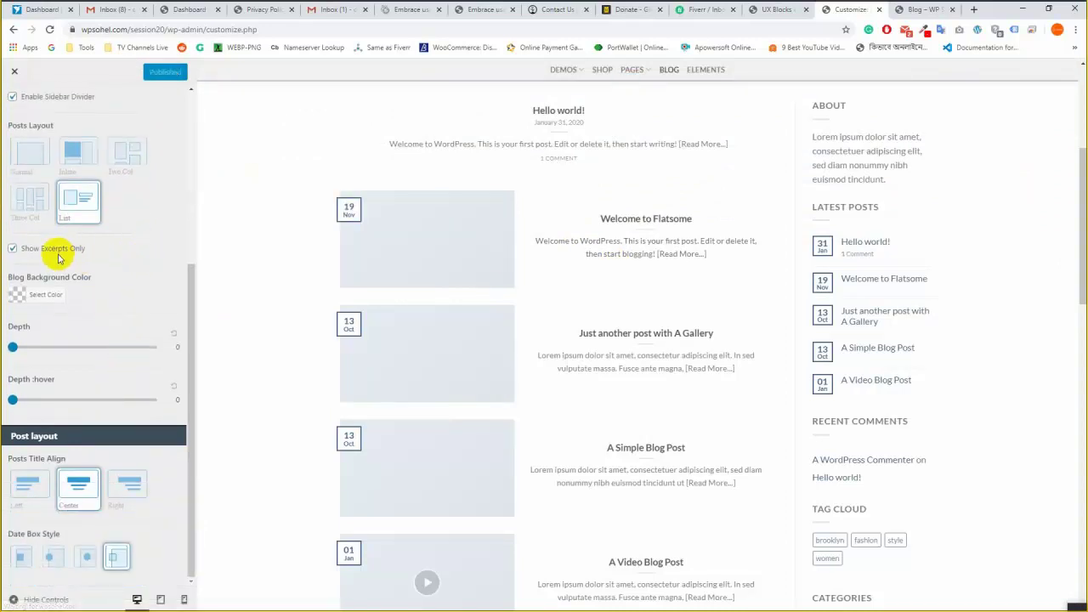
{"action": "left_click", "coordinate": [13, 346]}
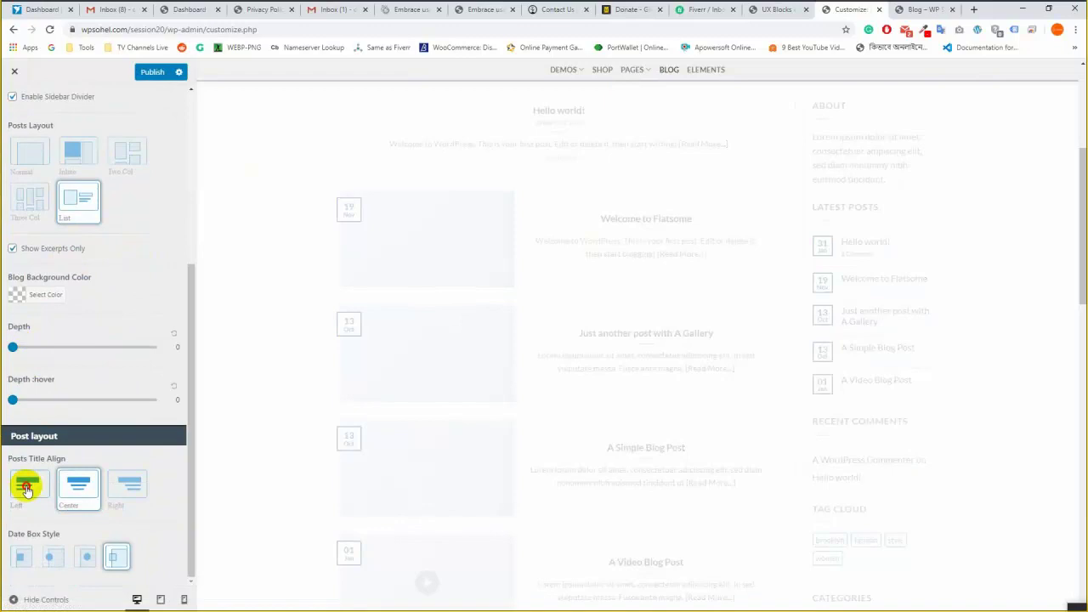
{"action": "left_click", "coordinate": [26, 491]}
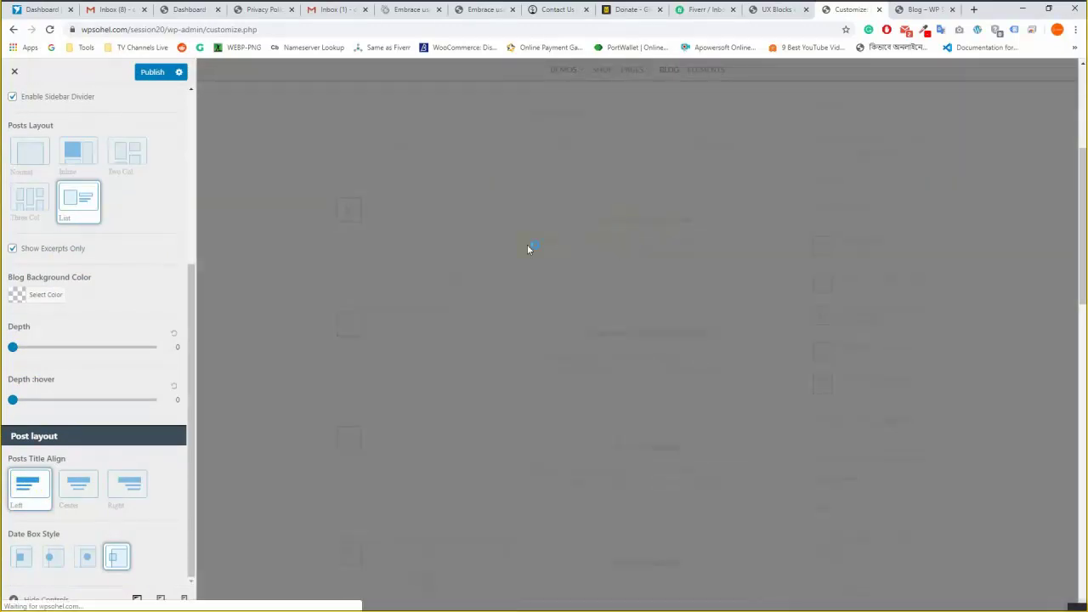
{"action": "left_click", "coordinate": [148, 72]}
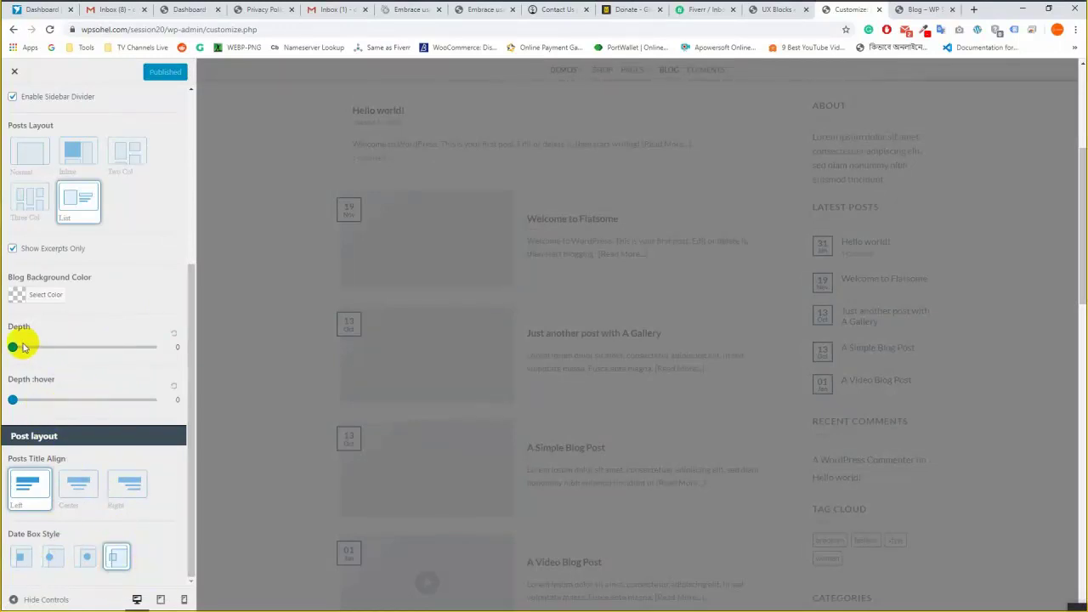
Publish the blog posts with Depth 1 and Depth :hover 2, and bring up the live Blog page.
{"action": "left_click_drag", "start_coordinate": [25, 351], "coordinate": [40, 348]}
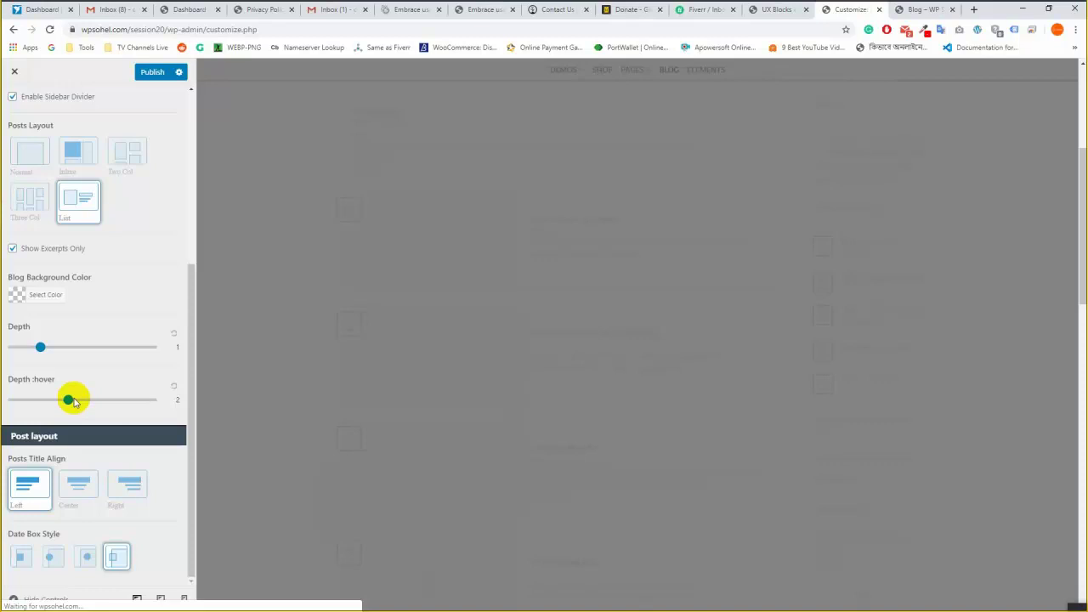
{"action": "left_click", "coordinate": [151, 78]}
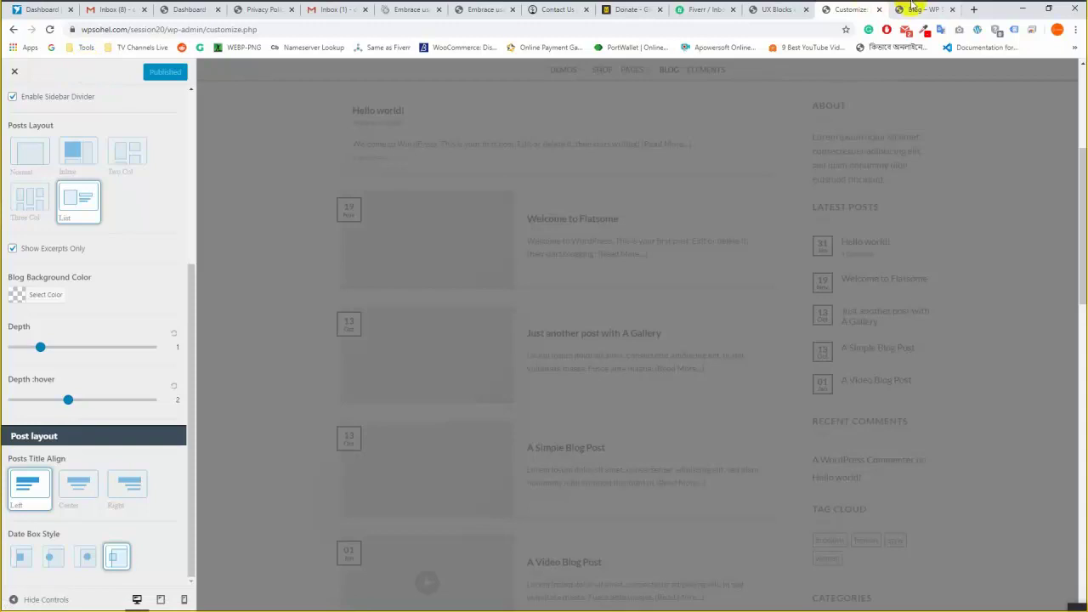
{"action": "left_click", "coordinate": [918, 8]}
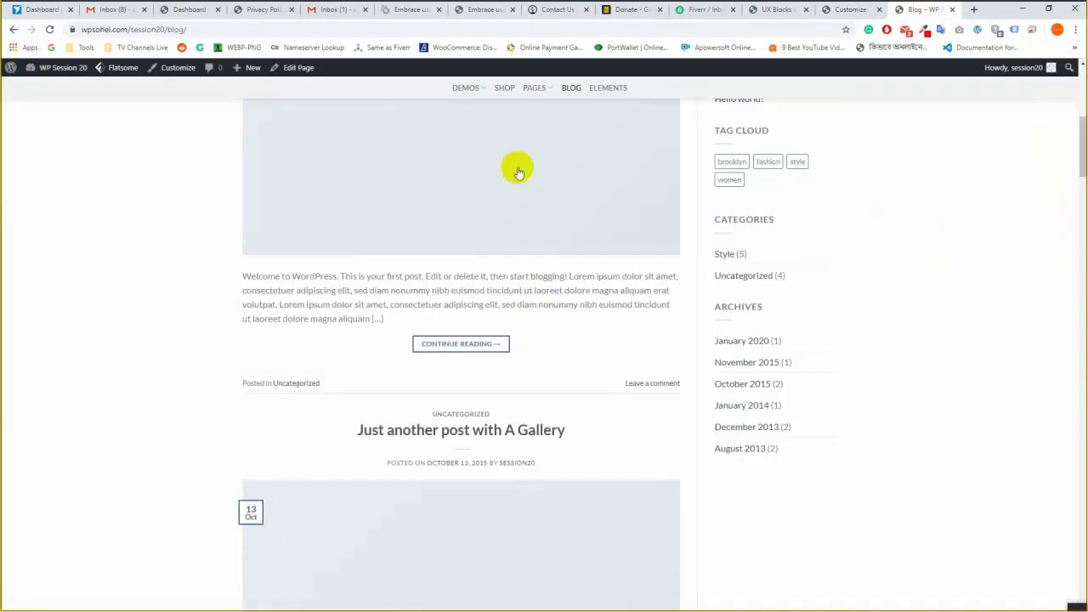
Reload the live Blog page and examine the post list, date boxes and sidebar.
{"action": "left_click", "coordinate": [569, 88]}
{"action": "scroll", "coordinate": [224, 323], "scroll_direction": "up", "scroll_amount": 10}
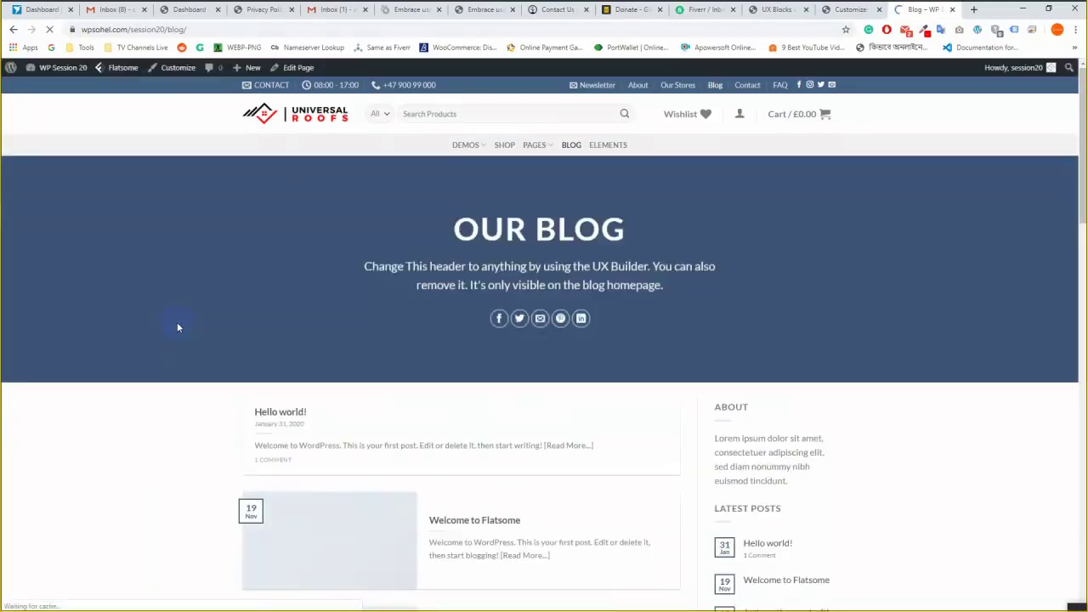
{"action": "scroll", "coordinate": [170, 332], "scroll_direction": "down", "scroll_amount": 3}
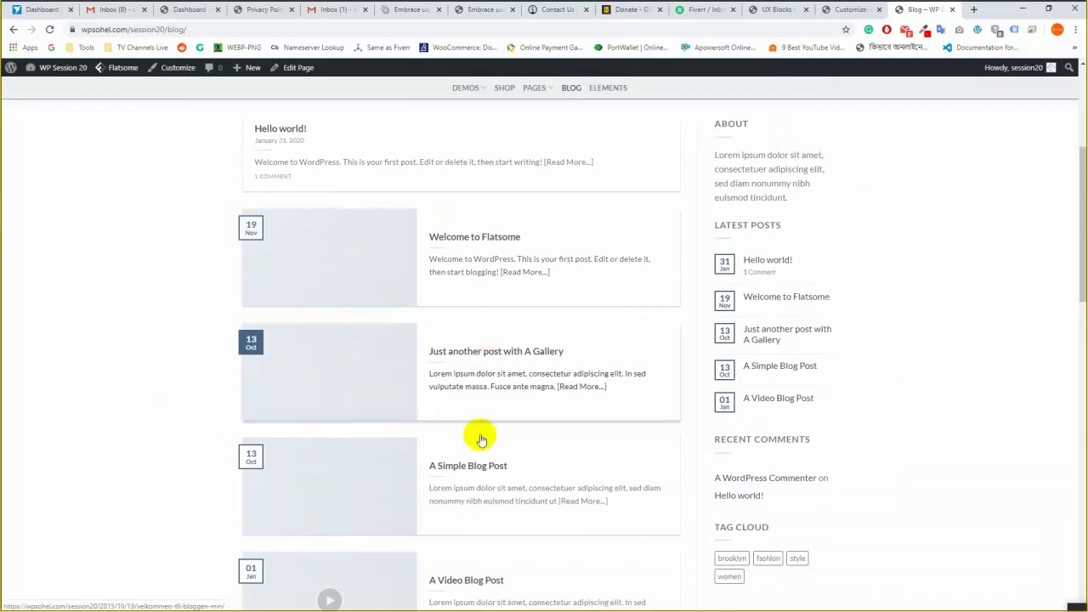
{"action": "scroll", "coordinate": [481, 450], "scroll_direction": "down", "scroll_amount": 2}
{"action": "scroll", "coordinate": [452, 550], "scroll_direction": "down", "scroll_amount": 2}
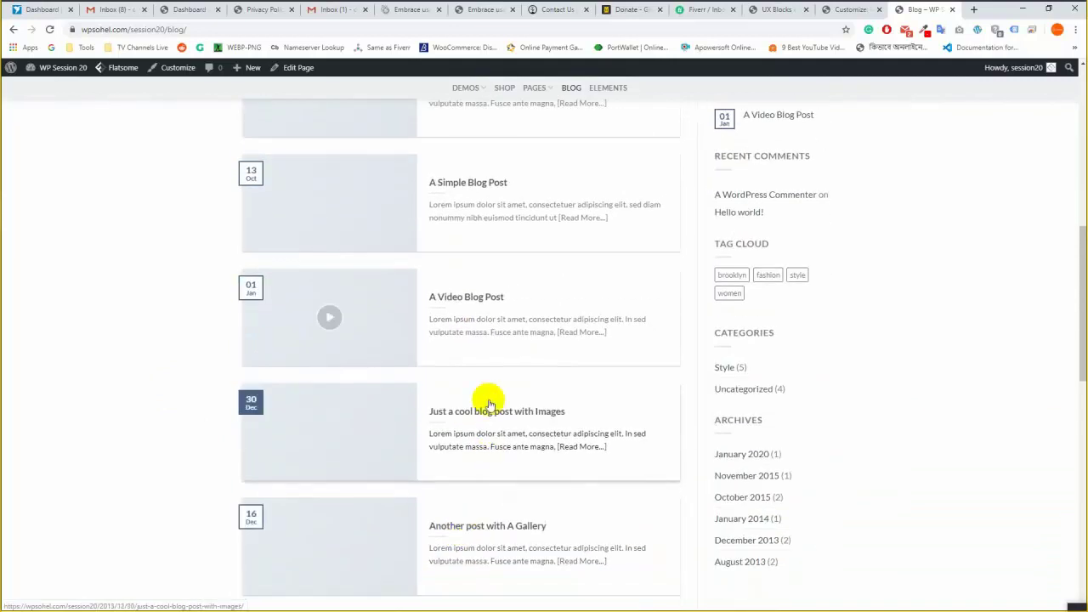
{"action": "scroll", "coordinate": [485, 400], "scroll_direction": "up", "scroll_amount": 4}
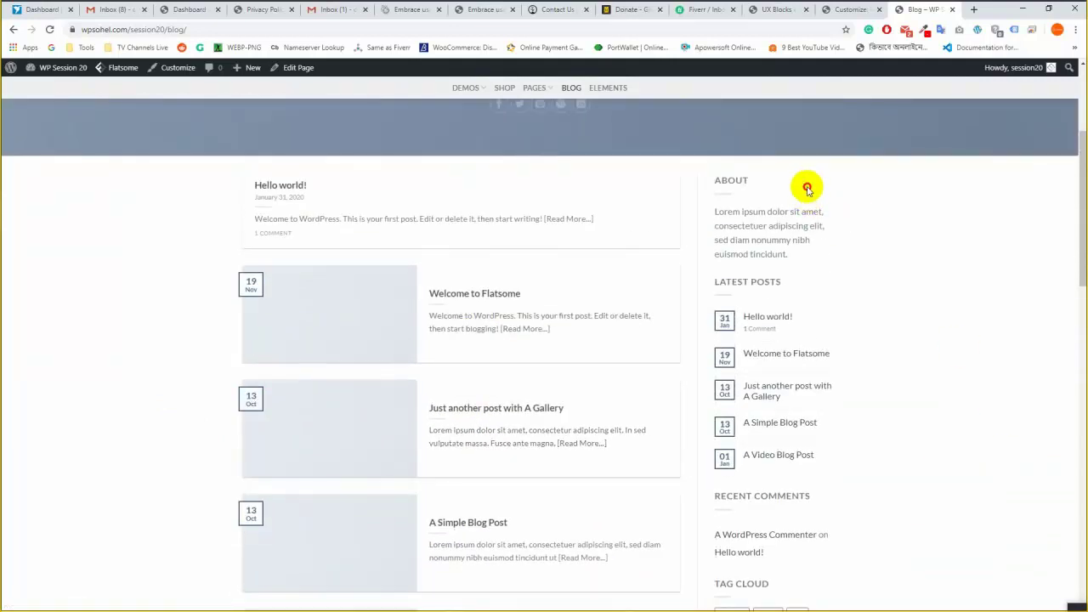
{"action": "left_click_drag", "start_coordinate": [807, 187], "coordinate": [858, 142]}
Open the WordPress Widgets screen and expand the Shop Sidebar area to see its widgets.
{"action": "left_click", "coordinate": [850, 9]}
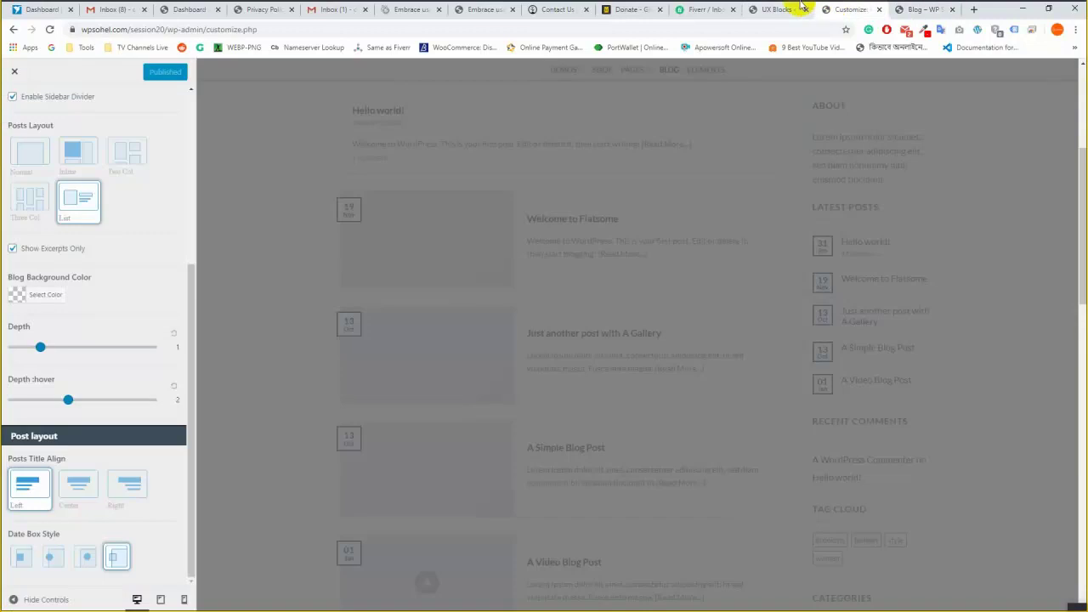
{"action": "left_click", "coordinate": [774, 9]}
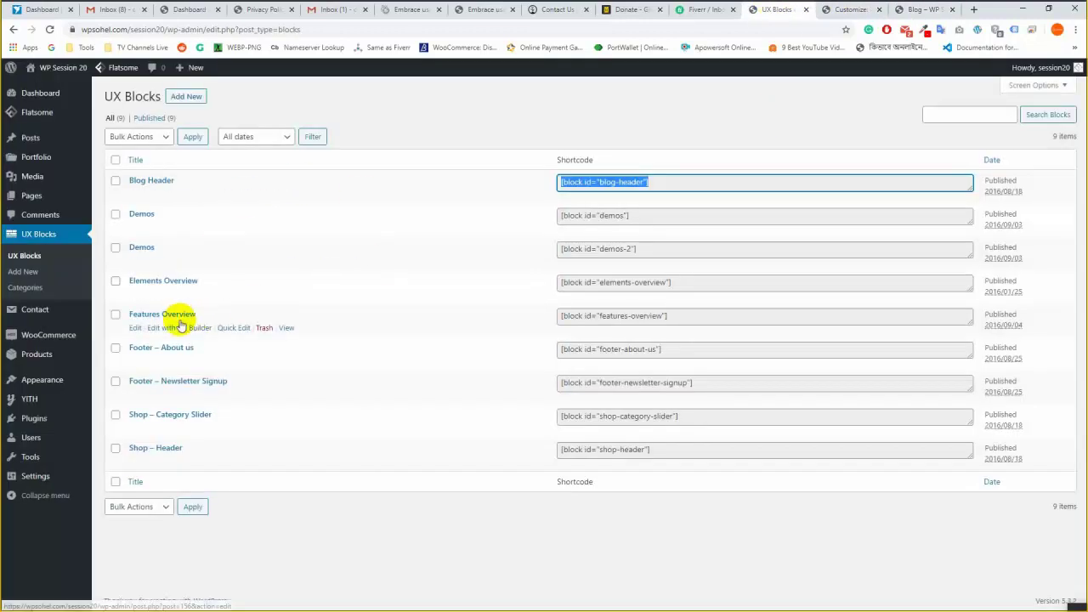
{"action": "mouse_move", "coordinate": [44, 388]}
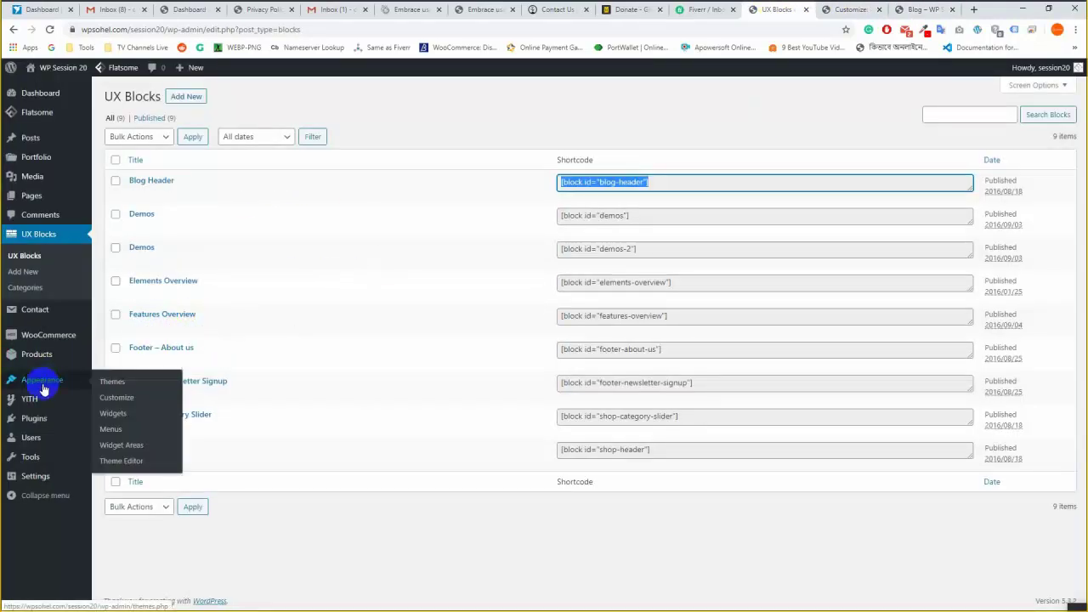
{"action": "left_click", "coordinate": [117, 398]}
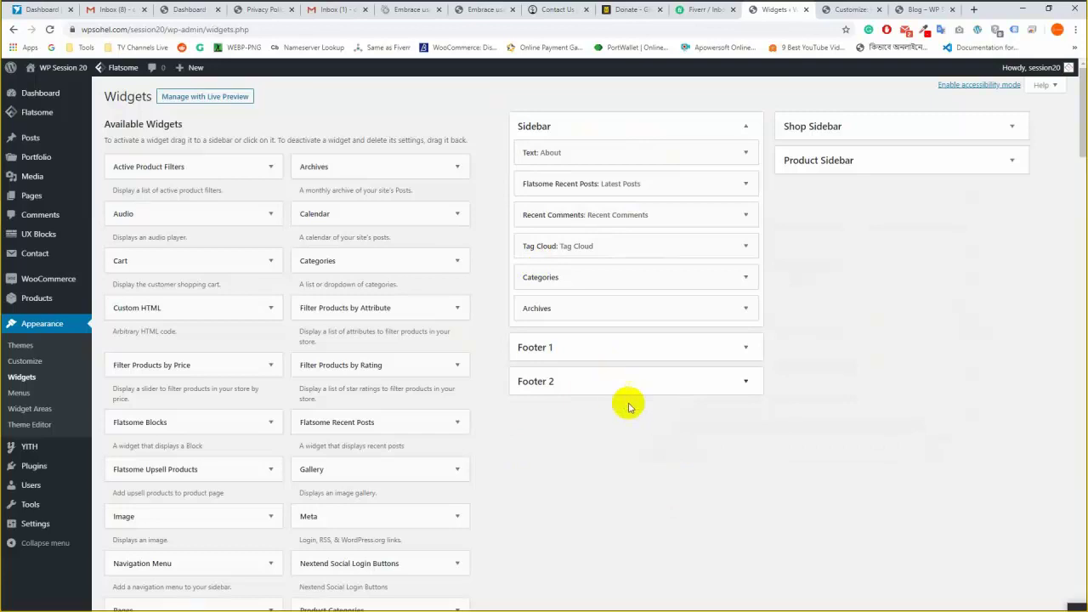
{"action": "left_click", "coordinate": [874, 129]}
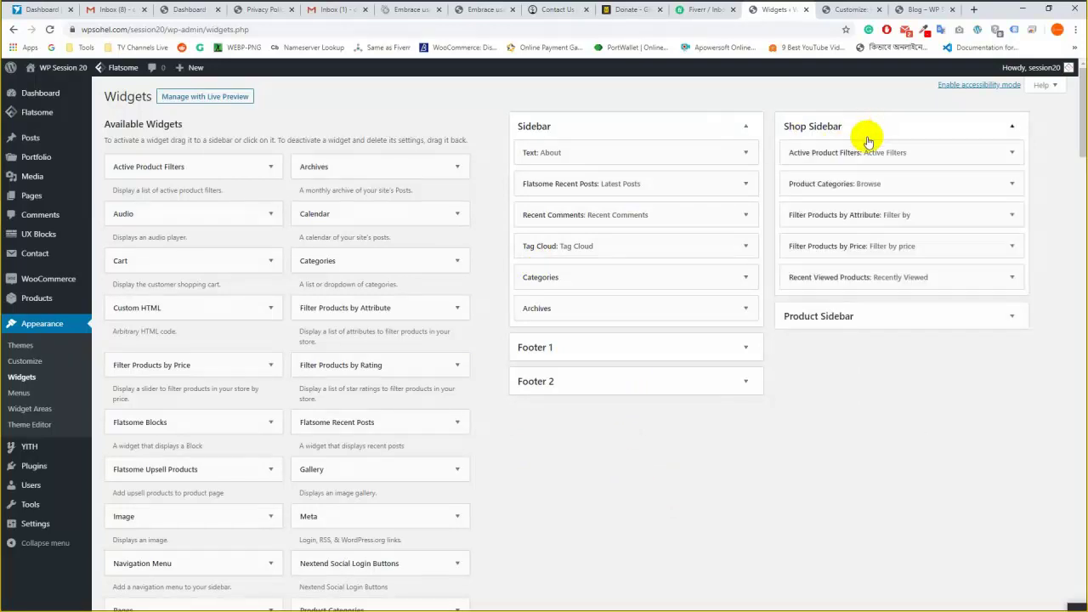
Compare the widget areas with the live Blog page's sidebar, and expand the Product Sidebar area.
{"action": "left_click", "coordinate": [857, 9]}
{"action": "left_click", "coordinate": [934, 10]}
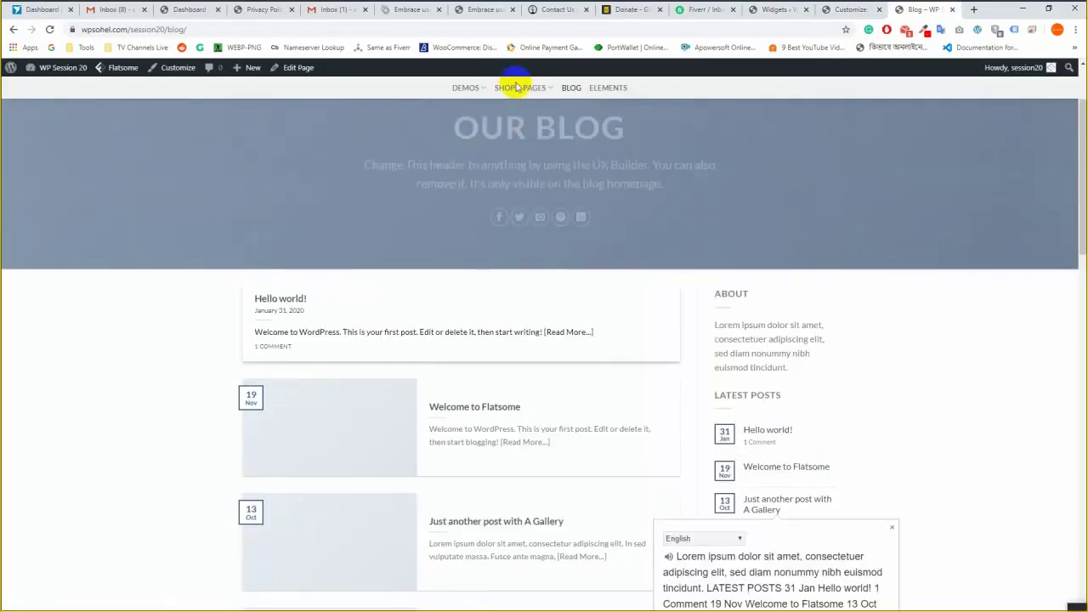
{"action": "left_click", "coordinate": [778, 10]}
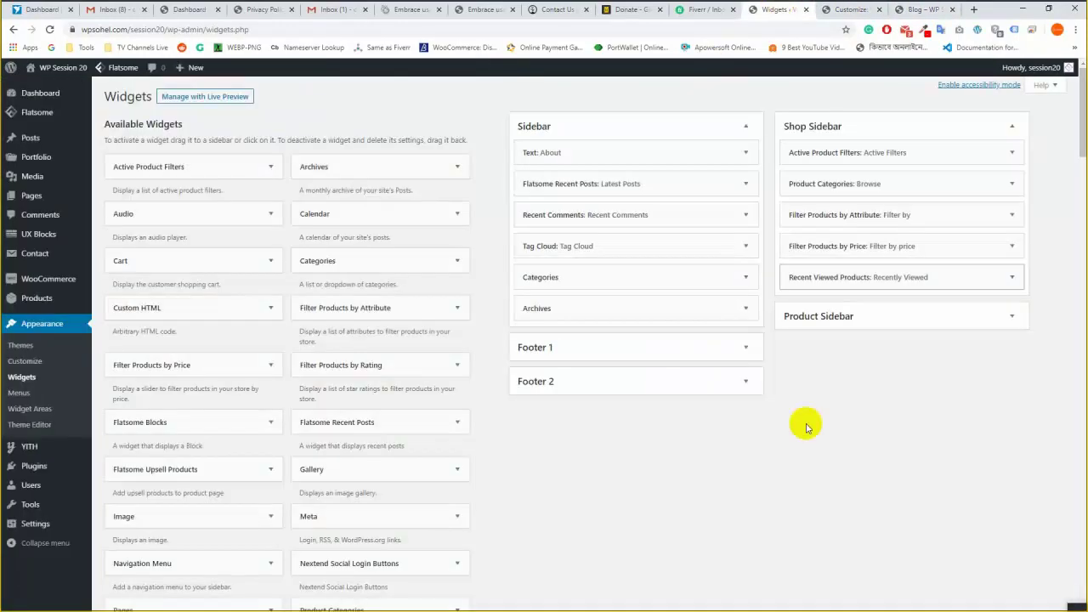
{"action": "left_click", "coordinate": [920, 9]}
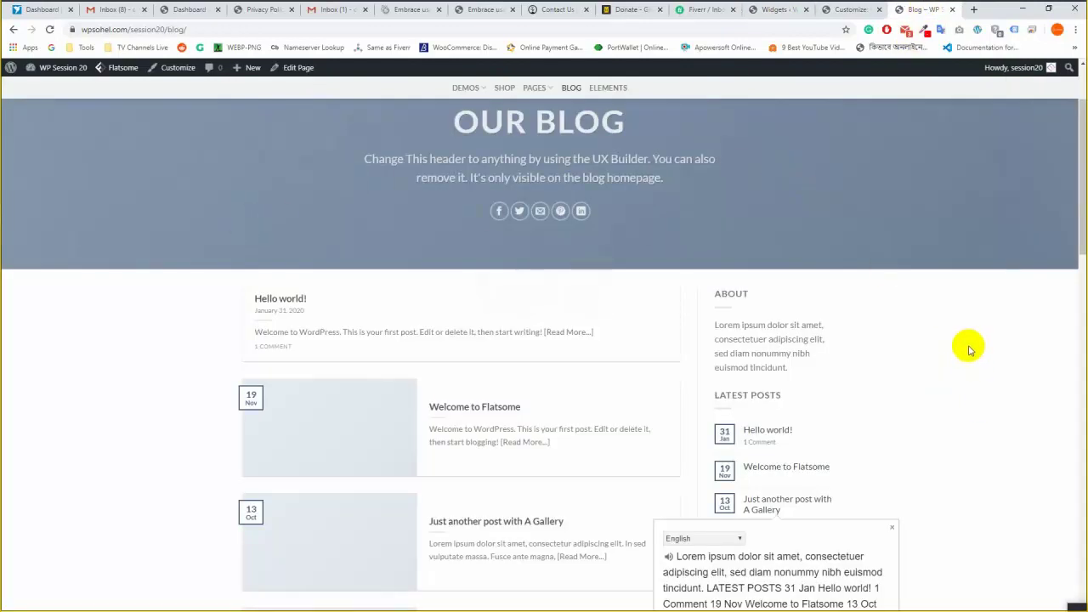
{"action": "left_click", "coordinate": [777, 9]}
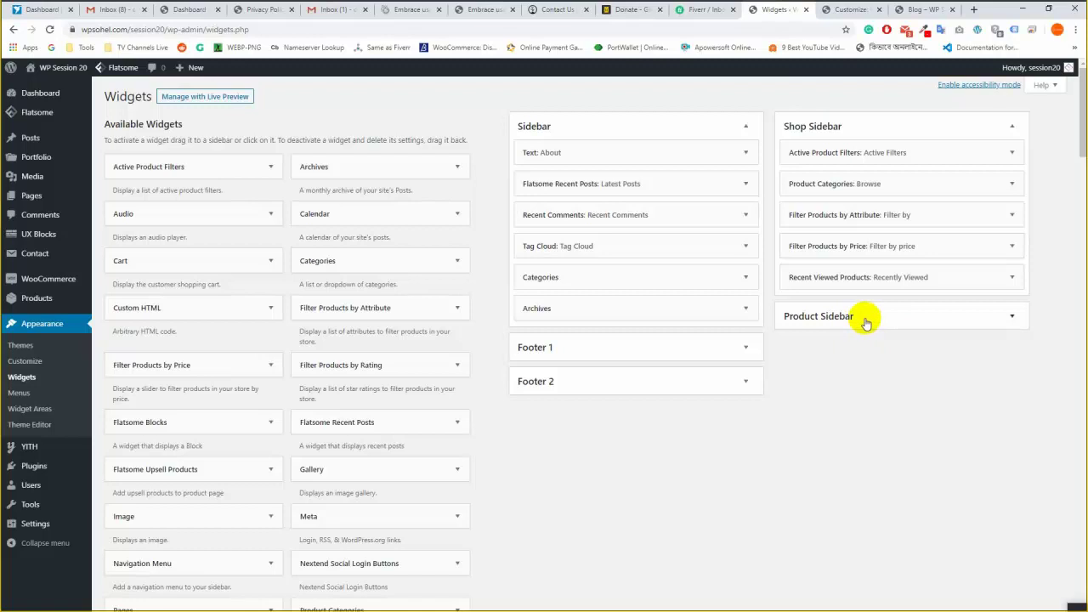
{"action": "left_click", "coordinate": [865, 321]}
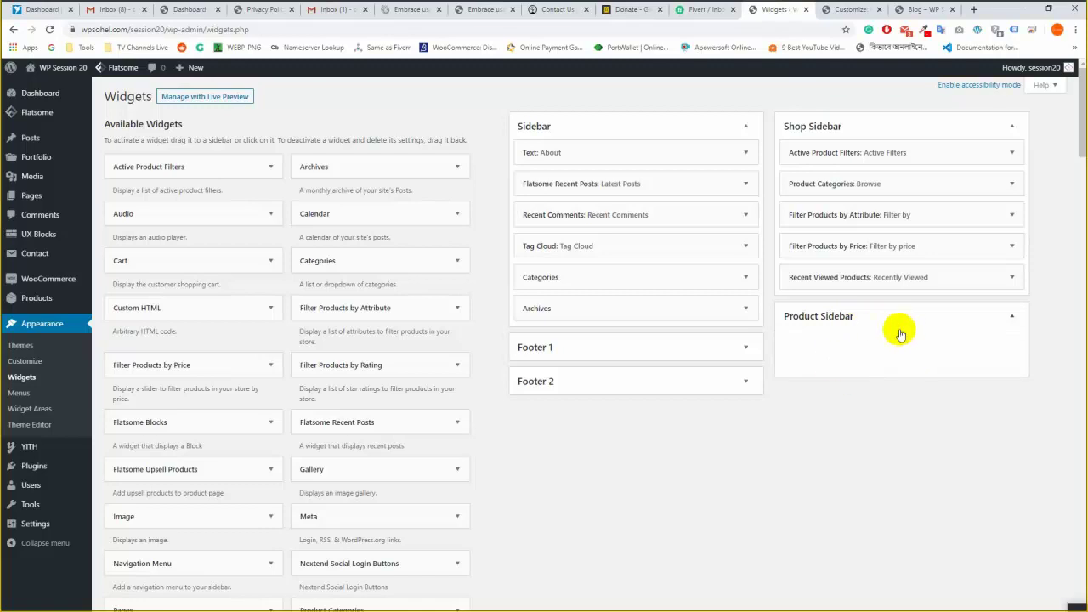
{"action": "left_click", "coordinate": [893, 320]}
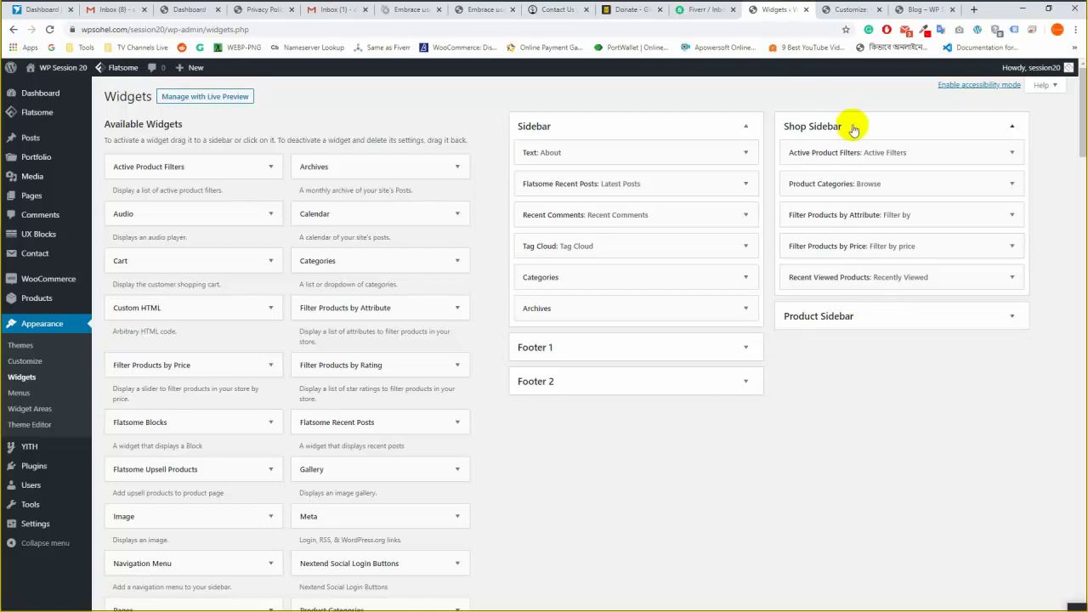
{"action": "left_click", "coordinate": [898, 321]}
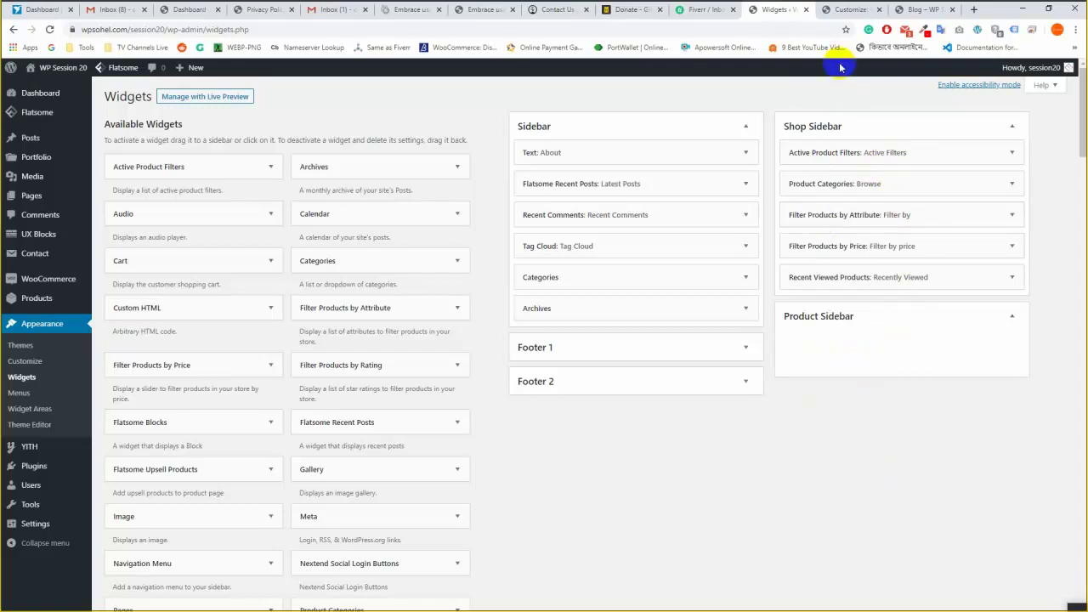
Set the blog's Date Box Style to the filled circle overlapping the image edge, and publish the change.
{"action": "key", "text": "ctrl+Tab"}
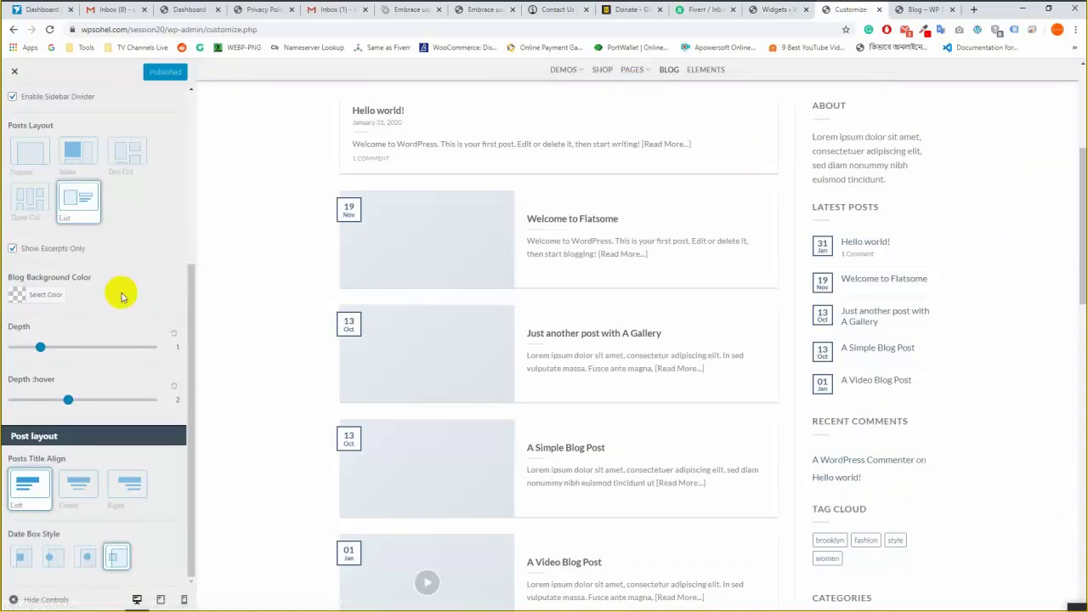
{"action": "left_click", "coordinate": [116, 559]}
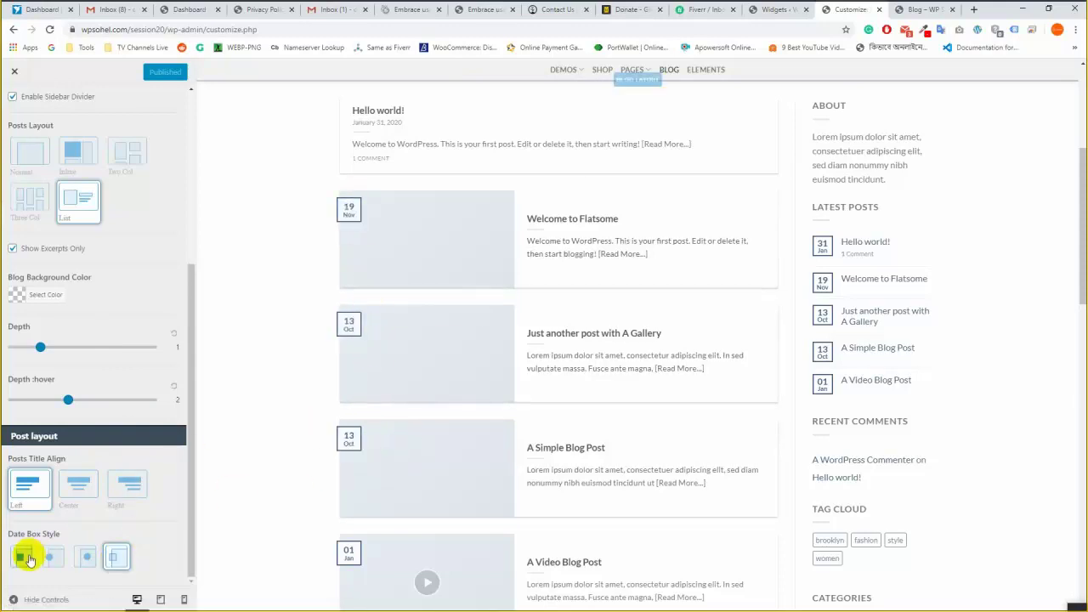
{"action": "left_click", "coordinate": [48, 556]}
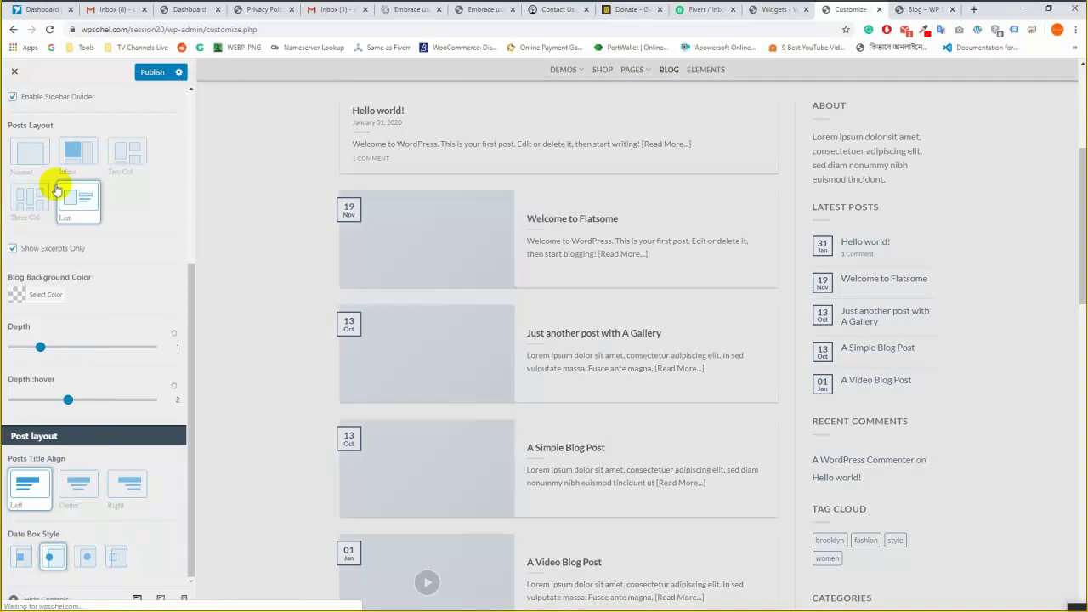
{"action": "scroll", "coordinate": [95, 129], "scroll_direction": "up", "scroll_amount": 4}
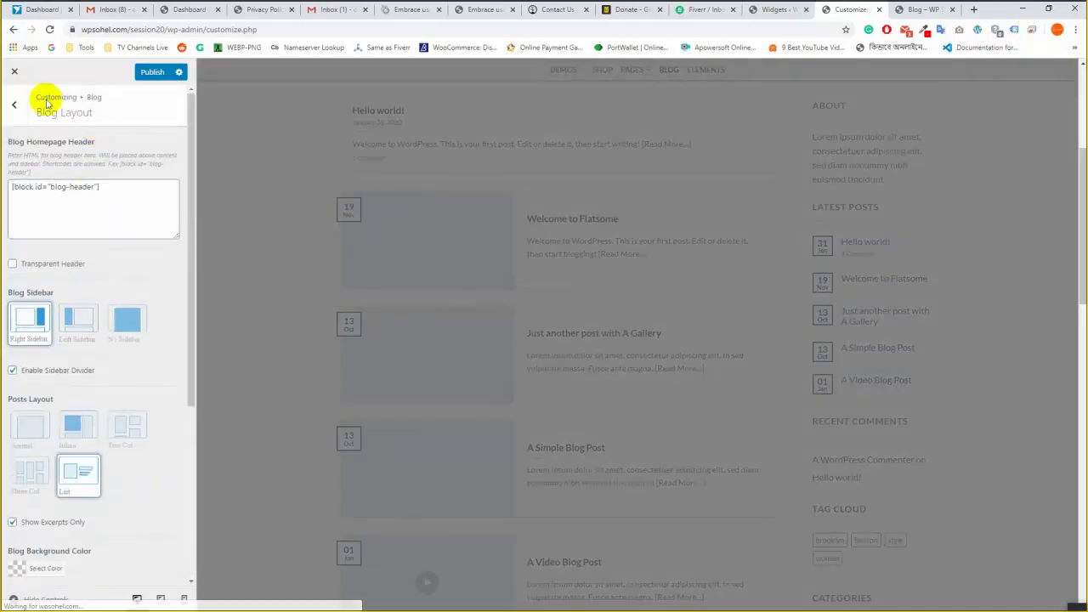
{"action": "key", "text": "Escape"}
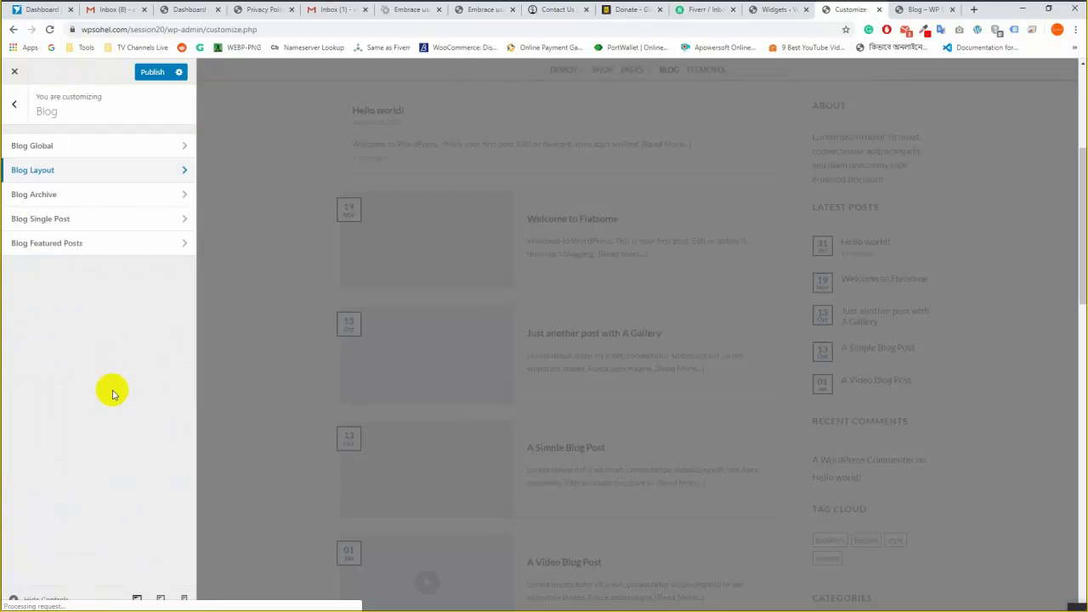
{"action": "left_click", "coordinate": [121, 72]}
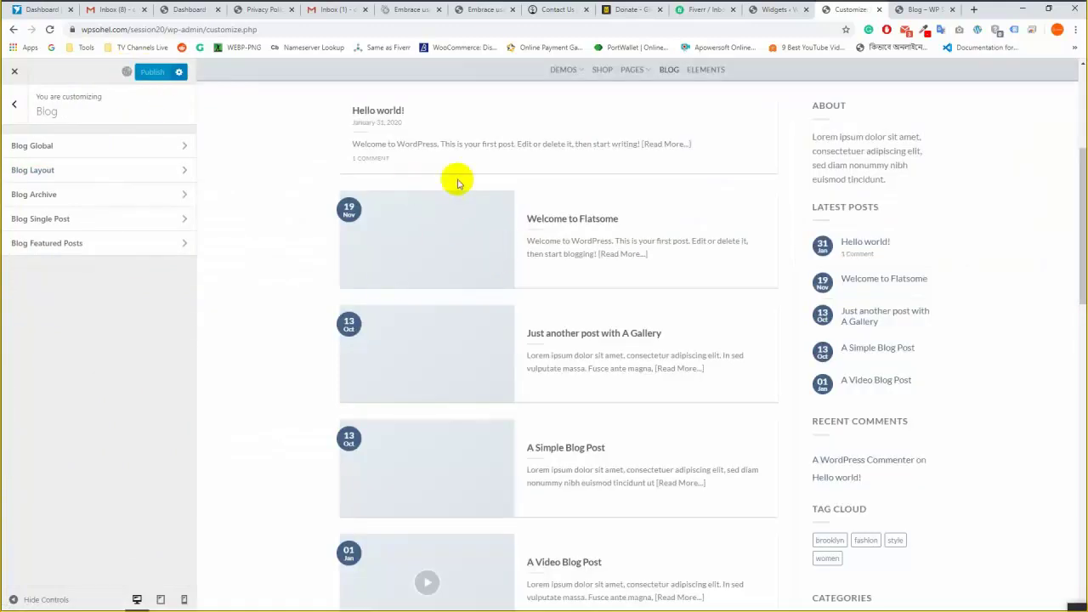
Examine the post list and date boxes on the live Blog page.
{"action": "left_click", "coordinate": [922, 8]}
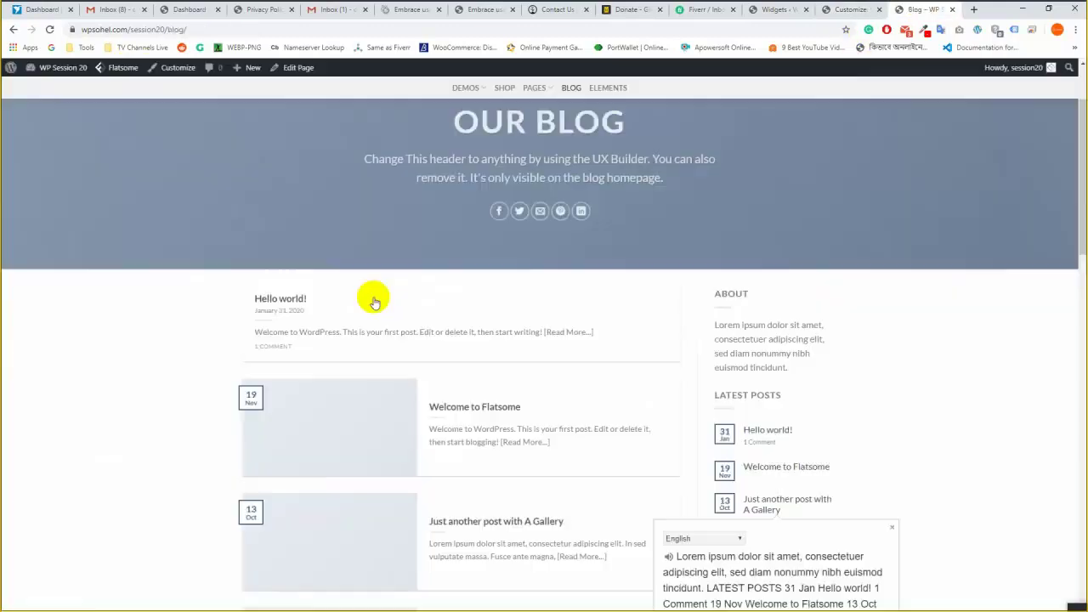
{"action": "scroll", "coordinate": [465, 291], "scroll_direction": "down", "scroll_amount": 1}
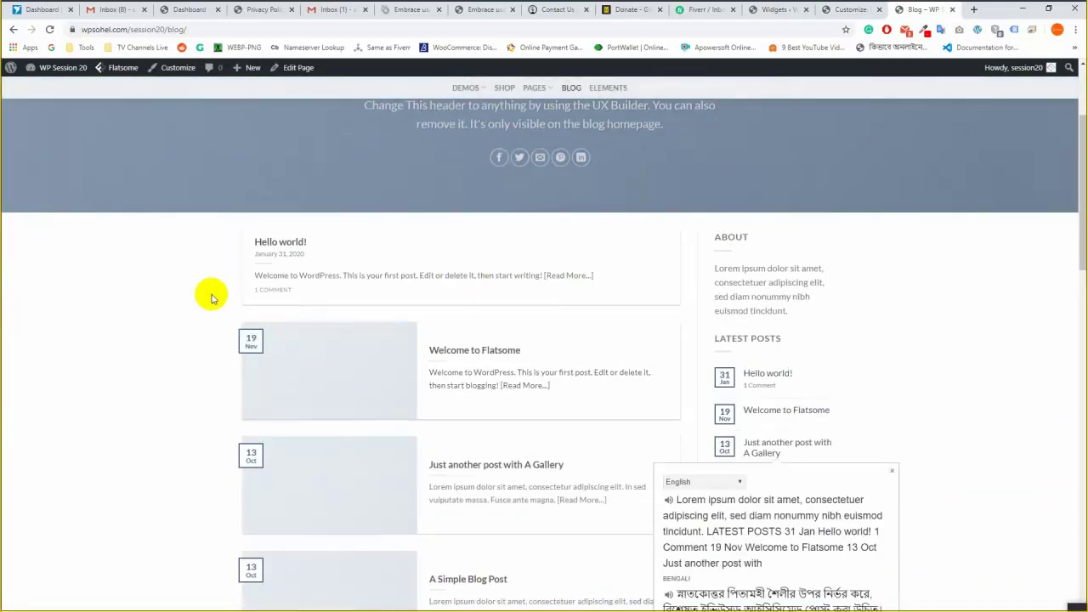
{"action": "scroll", "coordinate": [449, 340], "scroll_direction": "down", "scroll_amount": 1}
{"action": "left_click", "coordinate": [115, 318]}
{"action": "scroll", "coordinate": [158, 303], "scroll_direction": "up", "scroll_amount": 3}
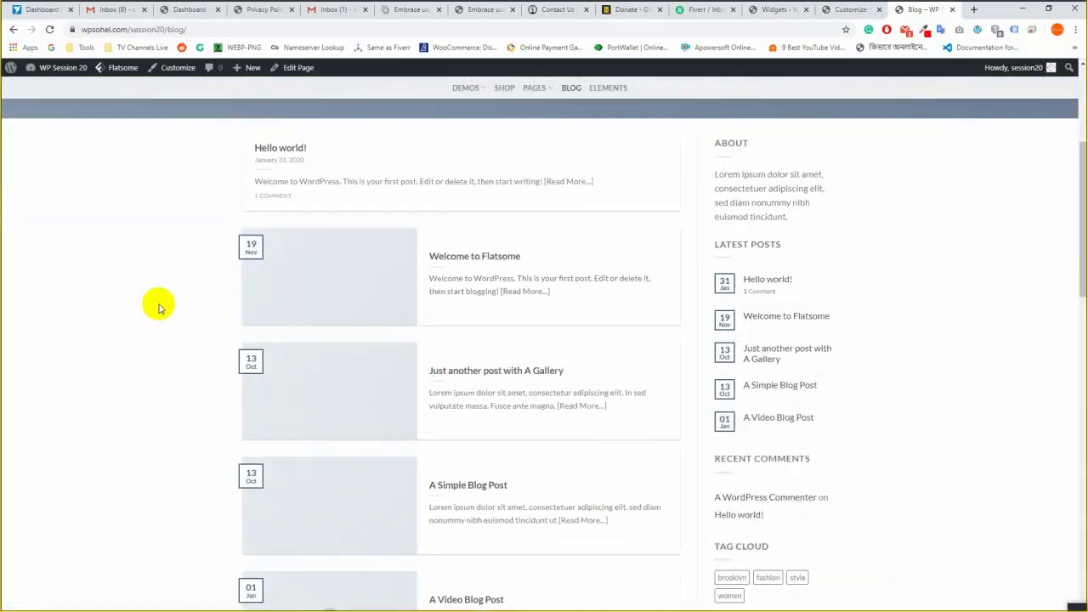
{"action": "scroll", "coordinate": [323, 236], "scroll_direction": "down", "scroll_amount": 3}
{"action": "scroll", "coordinate": [214, 295], "scroll_direction": "up", "scroll_amount": 1}
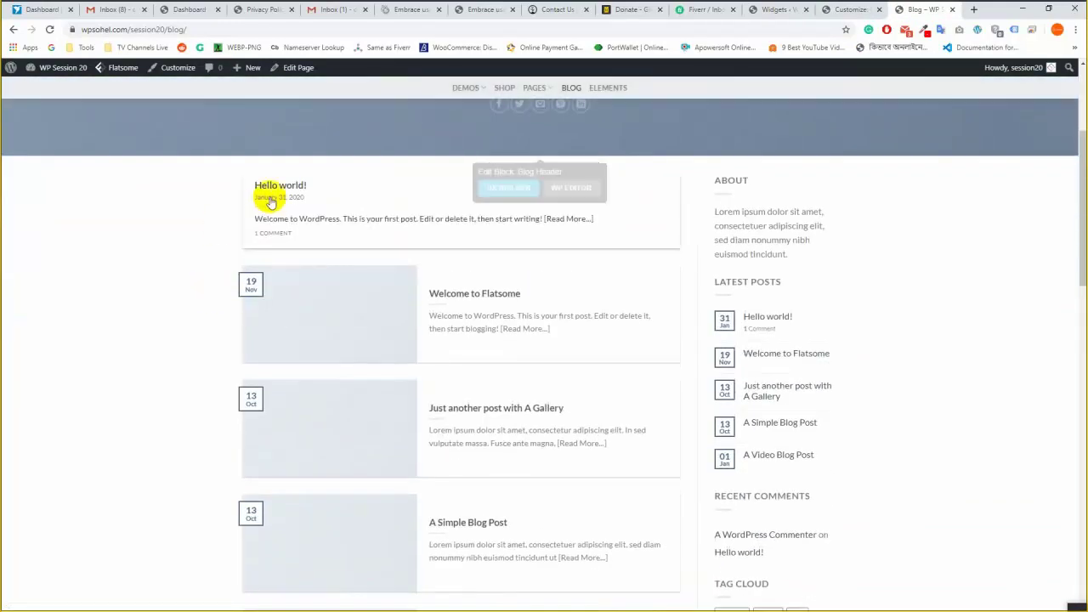
{"action": "scroll", "coordinate": [250, 250], "scroll_direction": "down", "scroll_amount": 3}
{"action": "scroll", "coordinate": [485, 289], "scroll_direction": "down", "scroll_amount": 2}
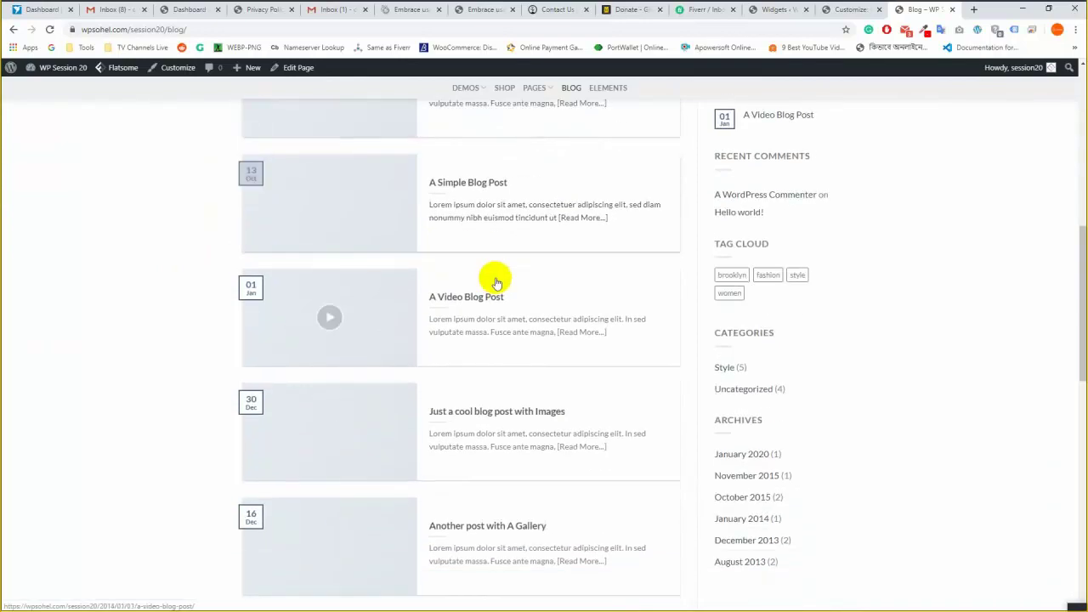
{"action": "scroll", "coordinate": [523, 315], "scroll_direction": "up", "scroll_amount": 1}
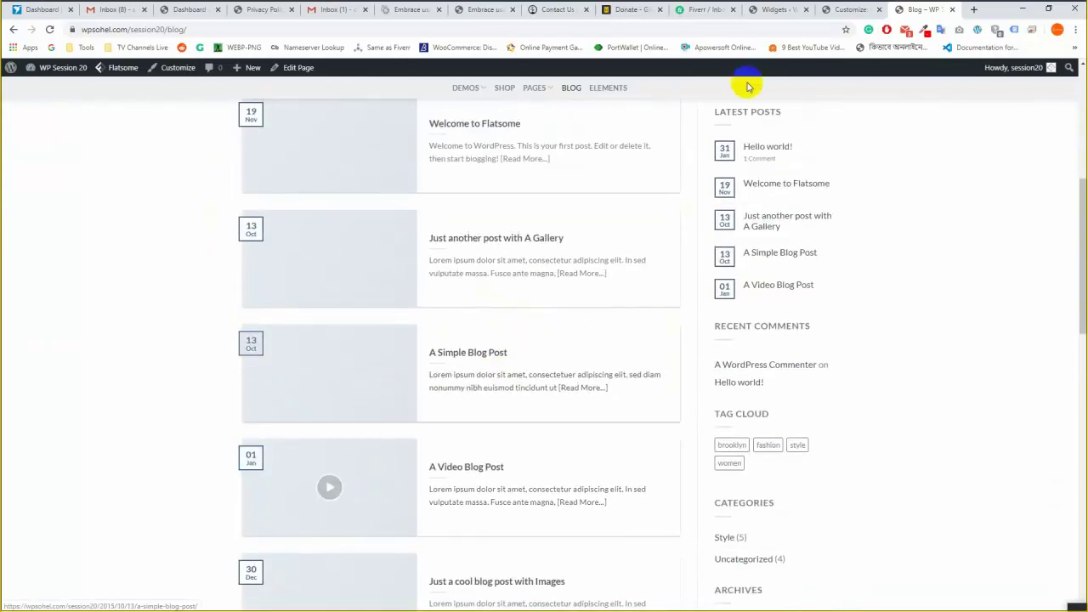
Set the Blog Archive Posts Layout to List and publish it, and open the Blog Single Post settings.
{"action": "left_click", "coordinate": [761, 9]}
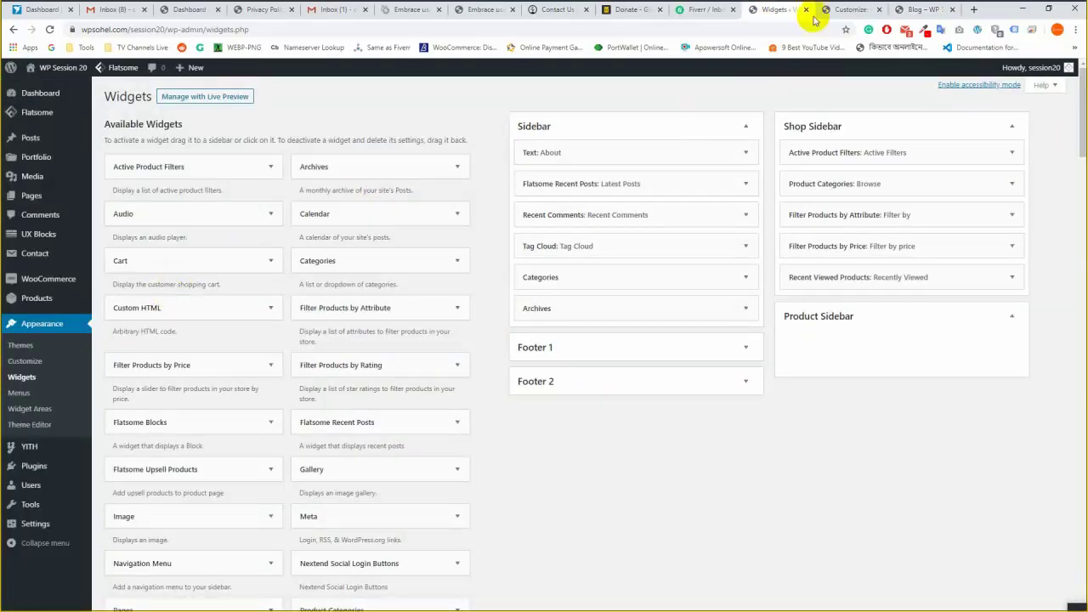
{"action": "left_click", "coordinate": [867, 9]}
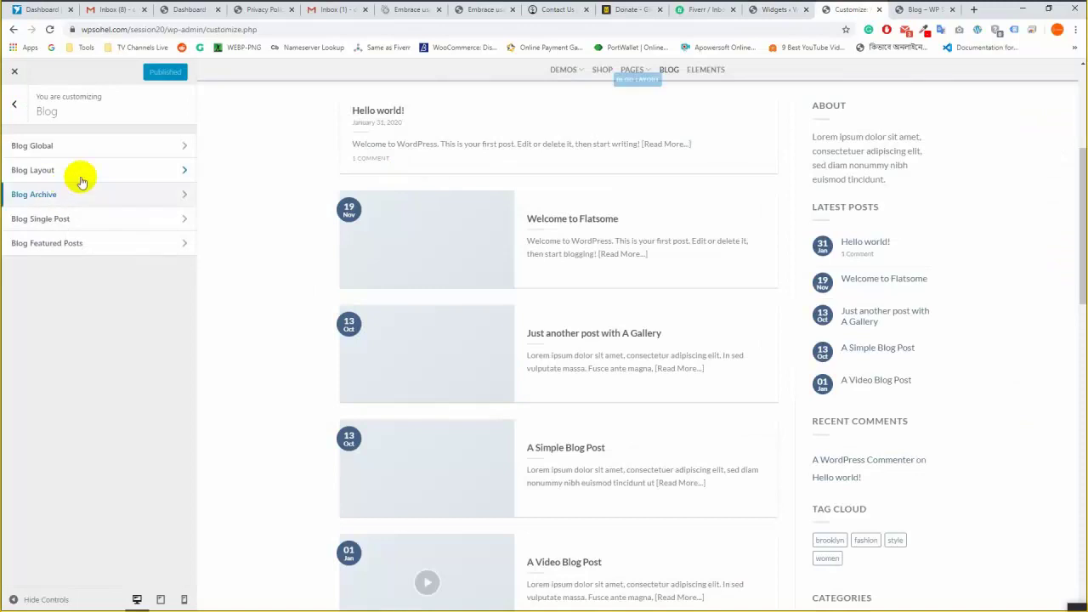
{"action": "left_click", "coordinate": [115, 208]}
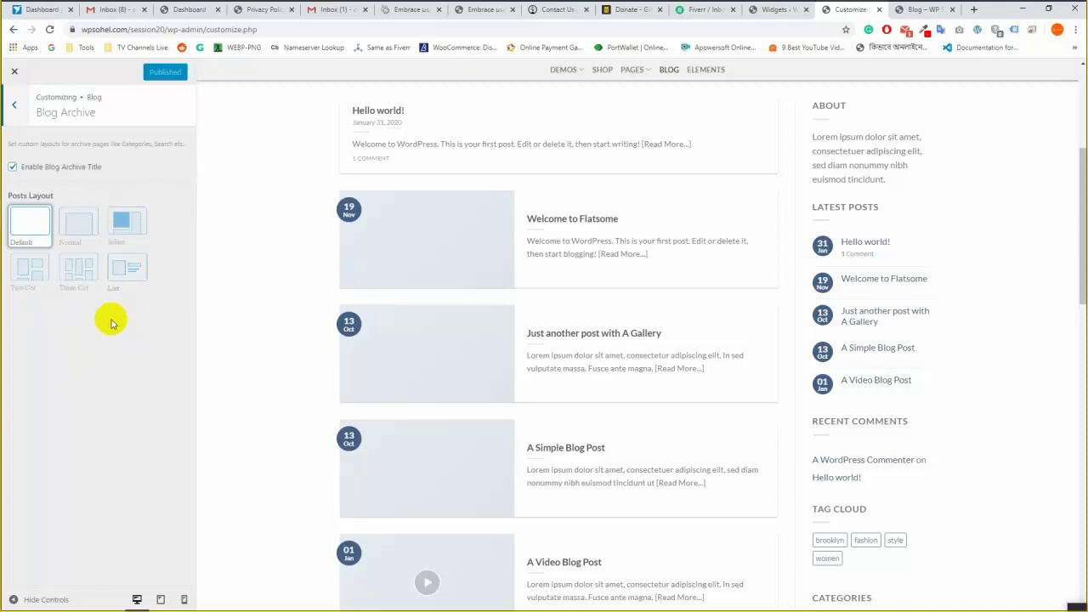
{"action": "left_click", "coordinate": [133, 276]}
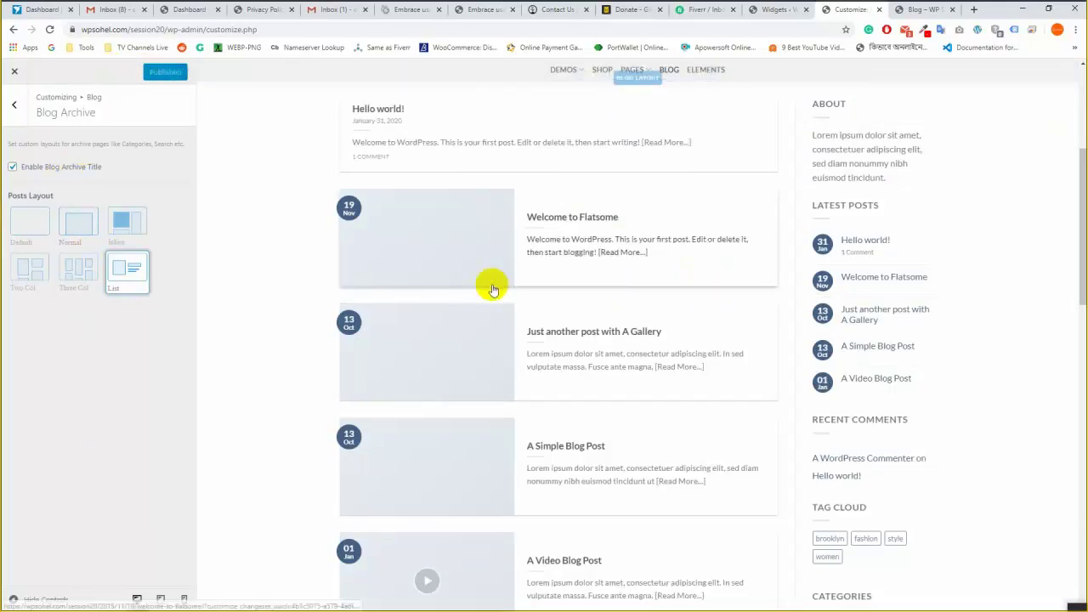
{"action": "scroll", "coordinate": [497, 406], "scroll_direction": "down", "scroll_amount": 3}
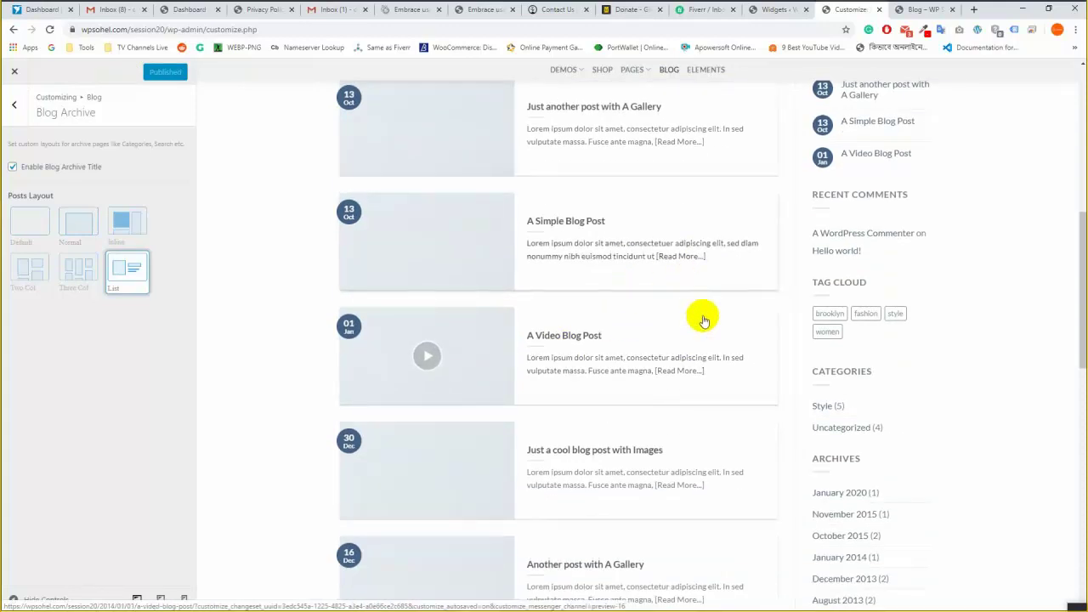
{"action": "scroll", "coordinate": [702, 318], "scroll_direction": "up", "scroll_amount": 3}
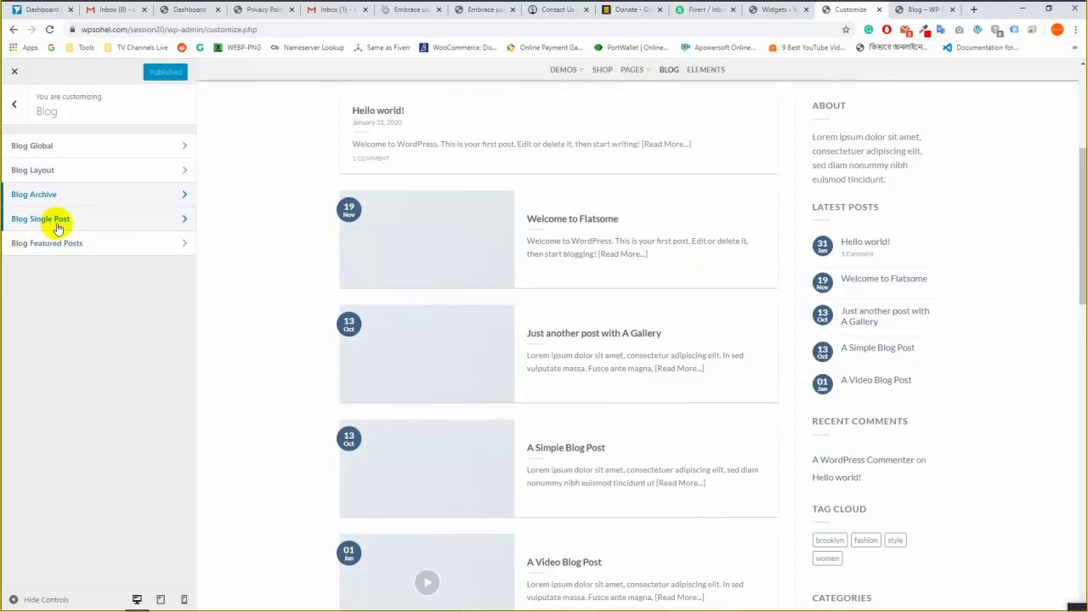
{"action": "left_click", "coordinate": [112, 224]}
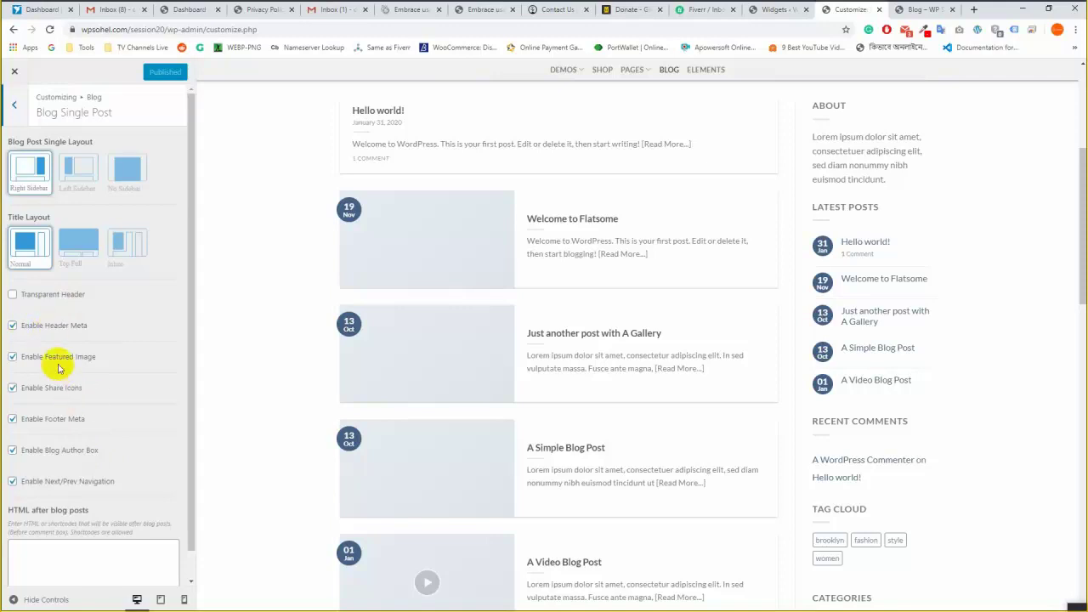
Disable the Blog Author Box for single posts, preview it on the Welcome to Flatsome post, and publish the change.
{"action": "left_click", "coordinate": [582, 218]}
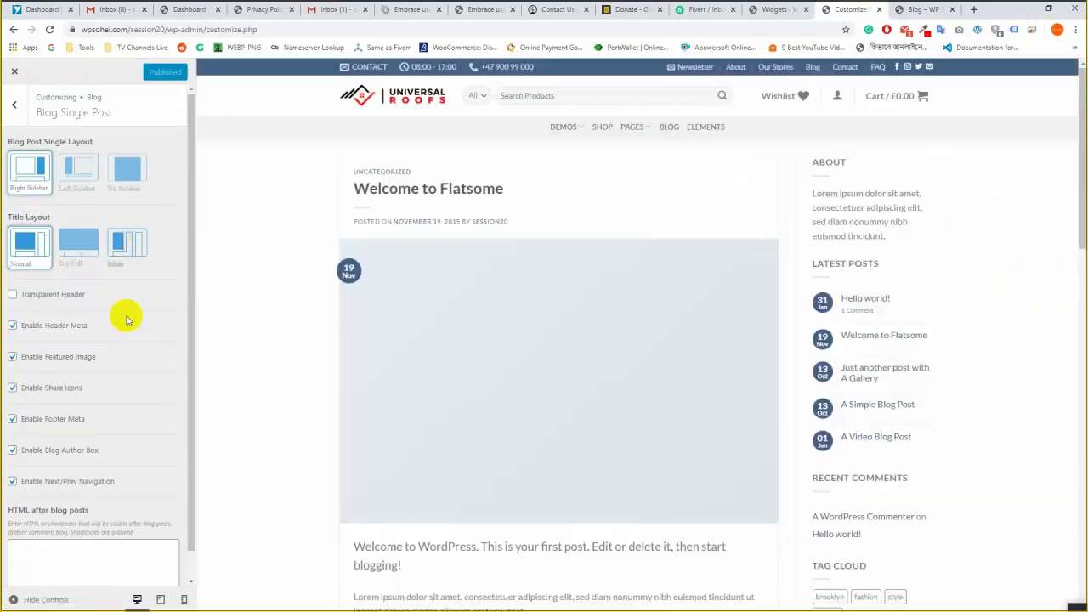
{"action": "scroll", "coordinate": [425, 236], "scroll_direction": "down", "scroll_amount": 7}
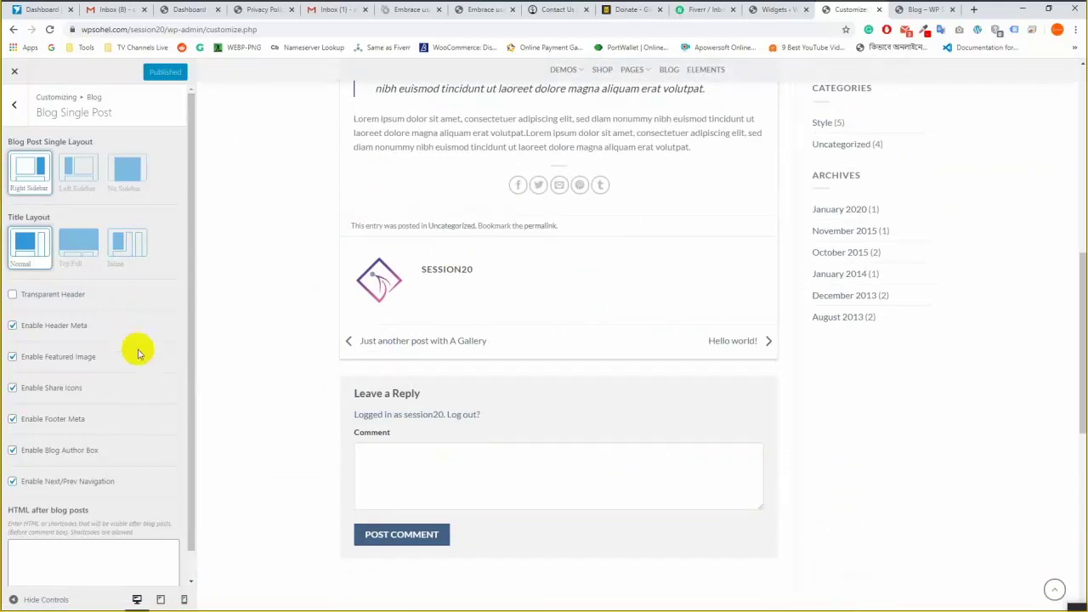
{"action": "left_click", "coordinate": [13, 451]}
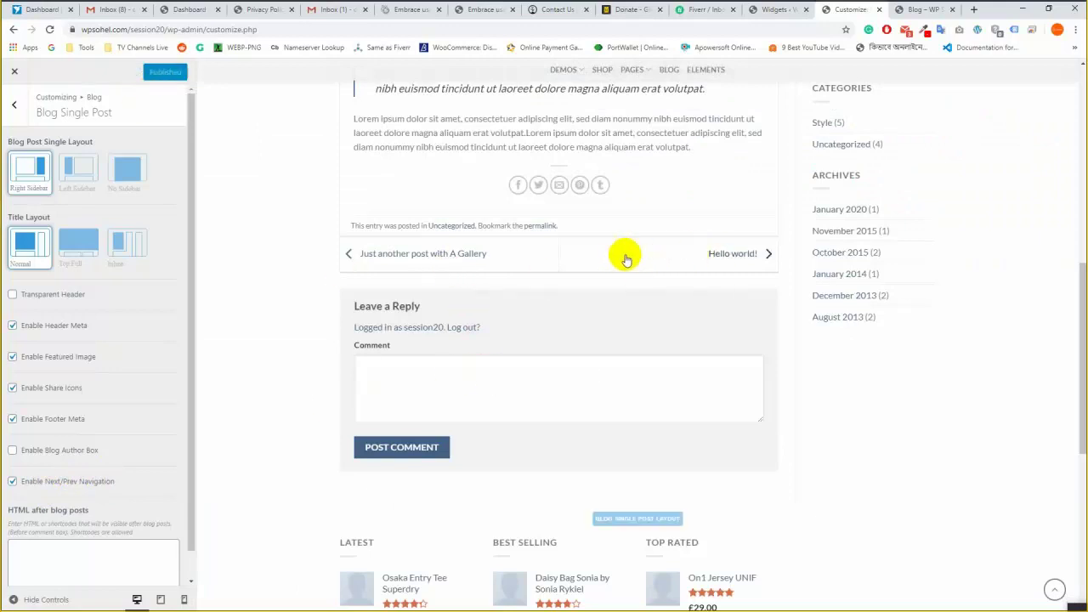
{"action": "scroll", "coordinate": [434, 272], "scroll_direction": "up", "scroll_amount": 2}
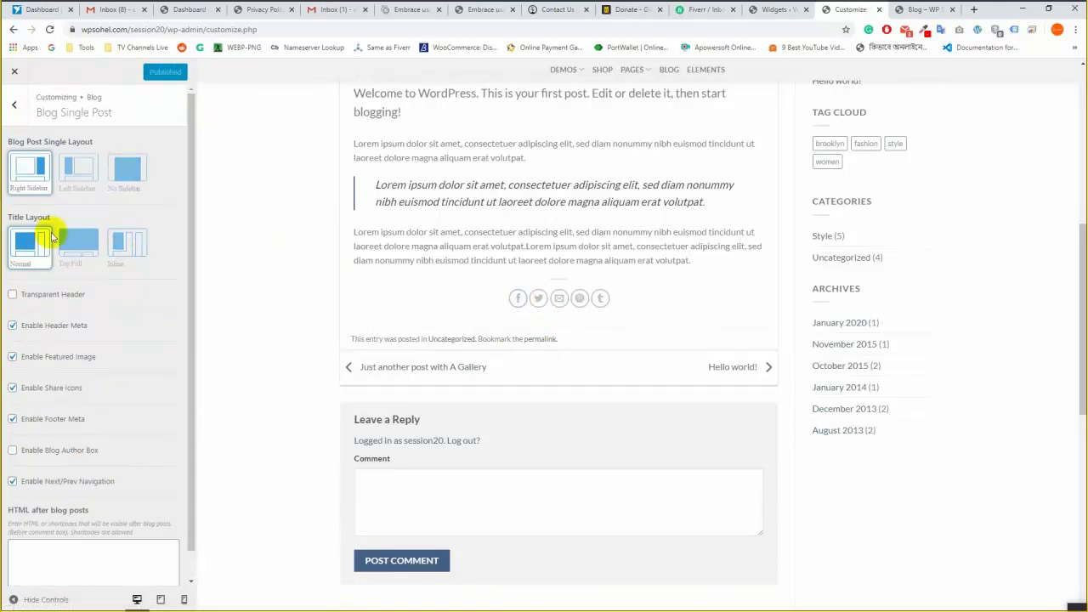
{"action": "scroll", "coordinate": [876, 374], "scroll_direction": "up", "scroll_amount": 5}
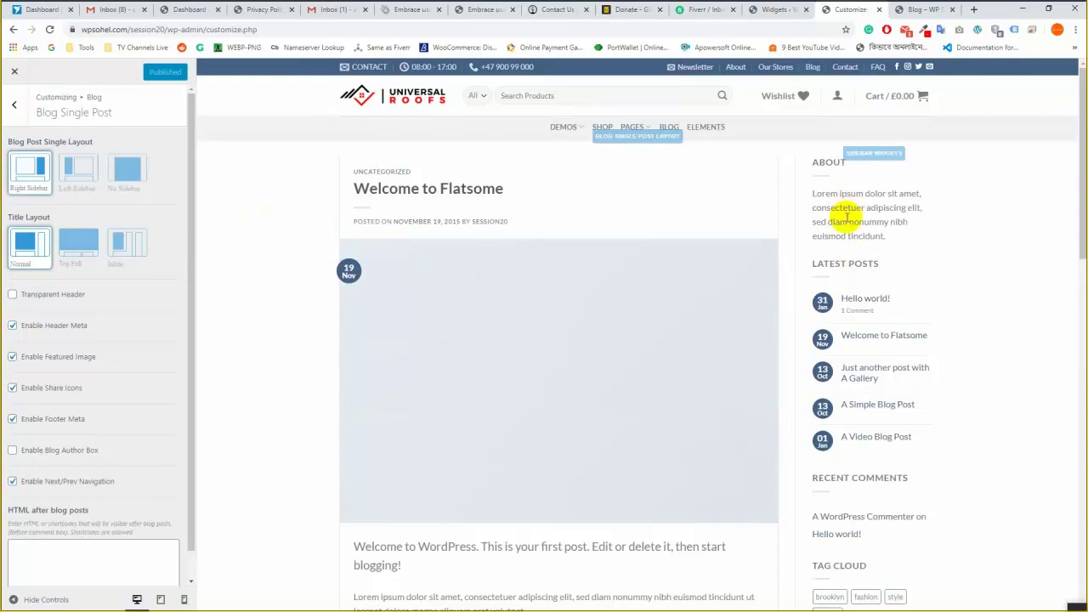
Review the widgets assigned to the Sidebar area on the Widgets admin page.
{"action": "left_click", "coordinate": [783, 15]}
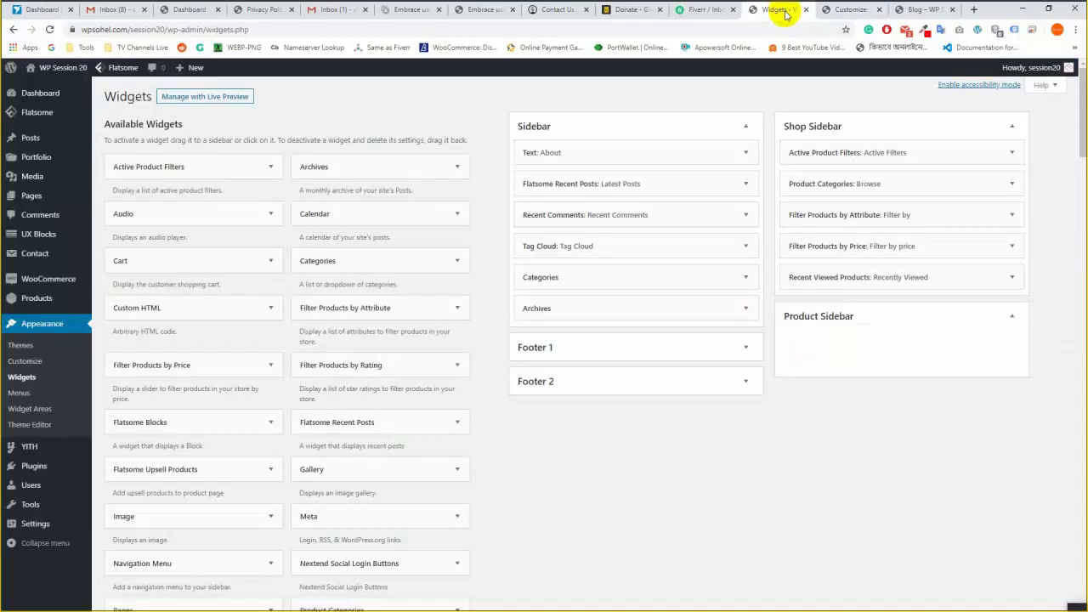
{"action": "left_click", "coordinate": [601, 124]}
{"action": "left_click", "coordinate": [601, 124]}
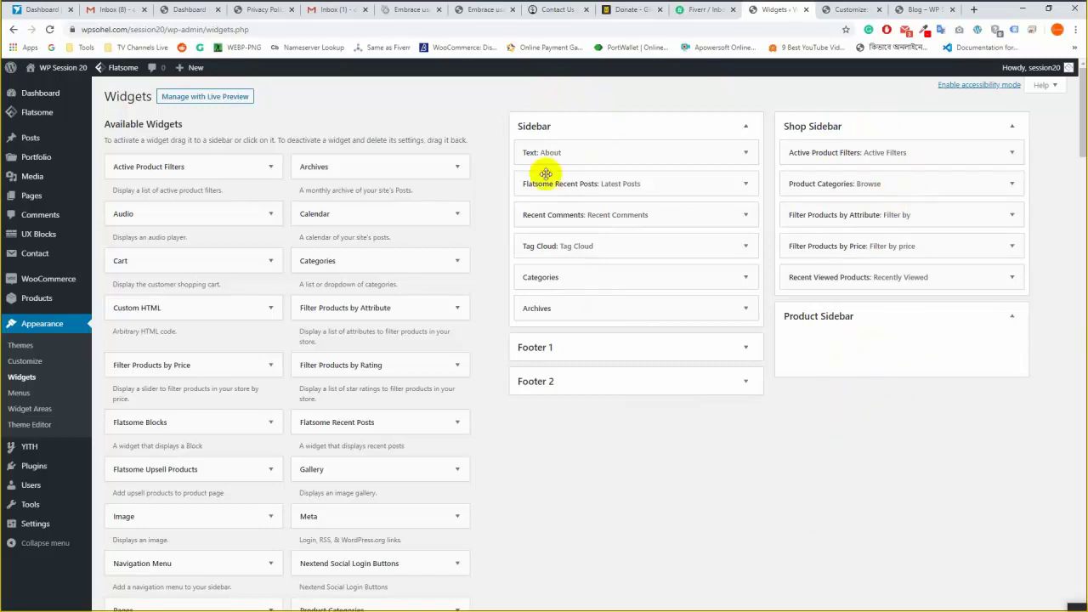
{"action": "right_click", "coordinate": [562, 478]}
{"action": "left_click", "coordinate": [546, 475]}
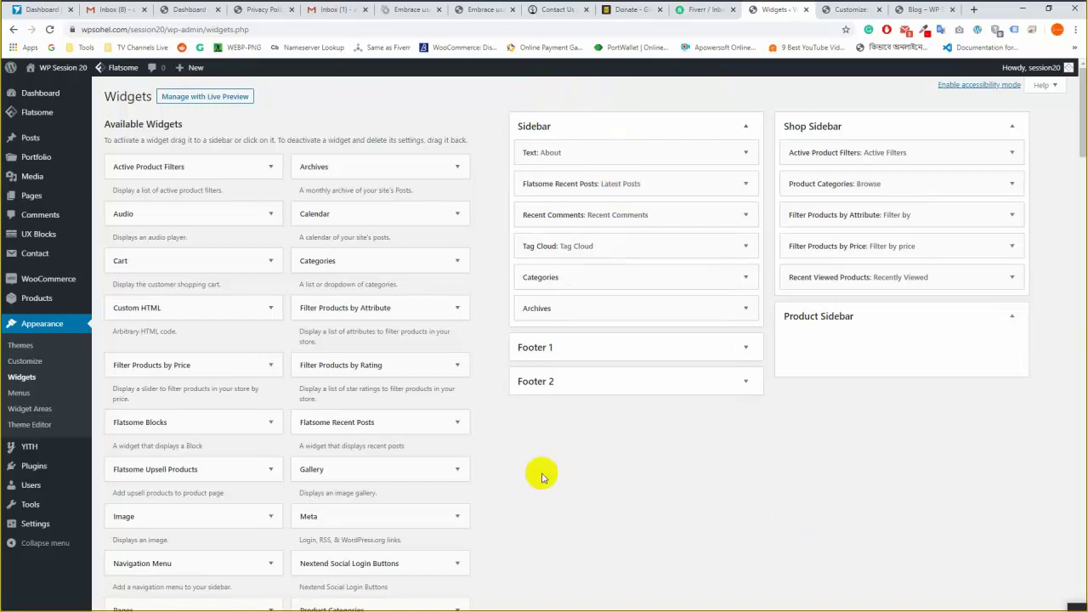
Return to the Customizer and look over the Blog Featured Posts settings.
{"action": "left_click", "coordinate": [850, 10]}
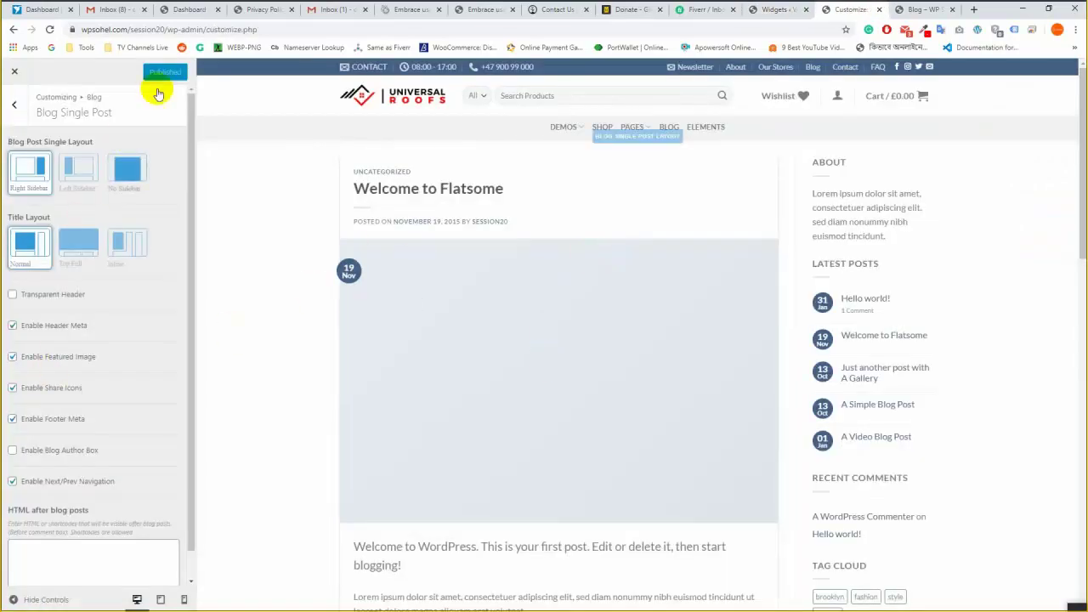
{"action": "left_click", "coordinate": [15, 107]}
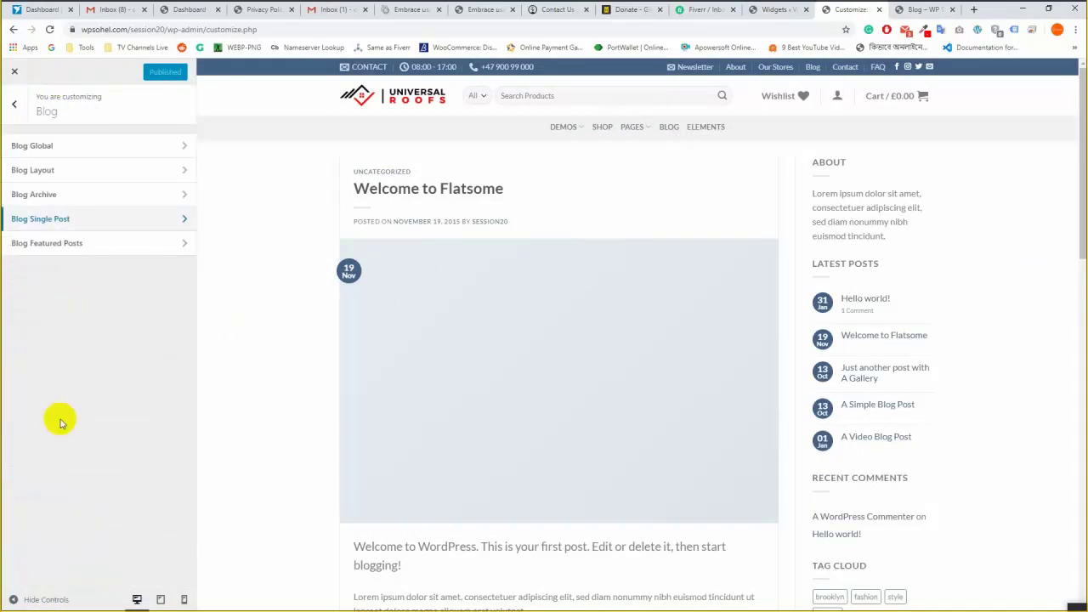
{"action": "left_click", "coordinate": [104, 242]}
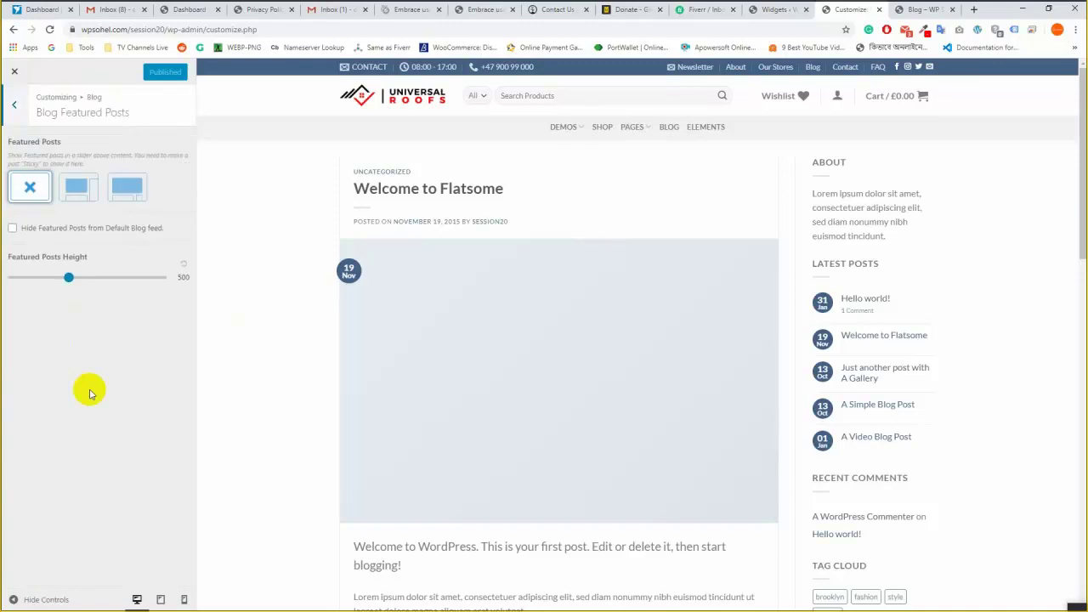
{"action": "left_click", "coordinate": [25, 108]}
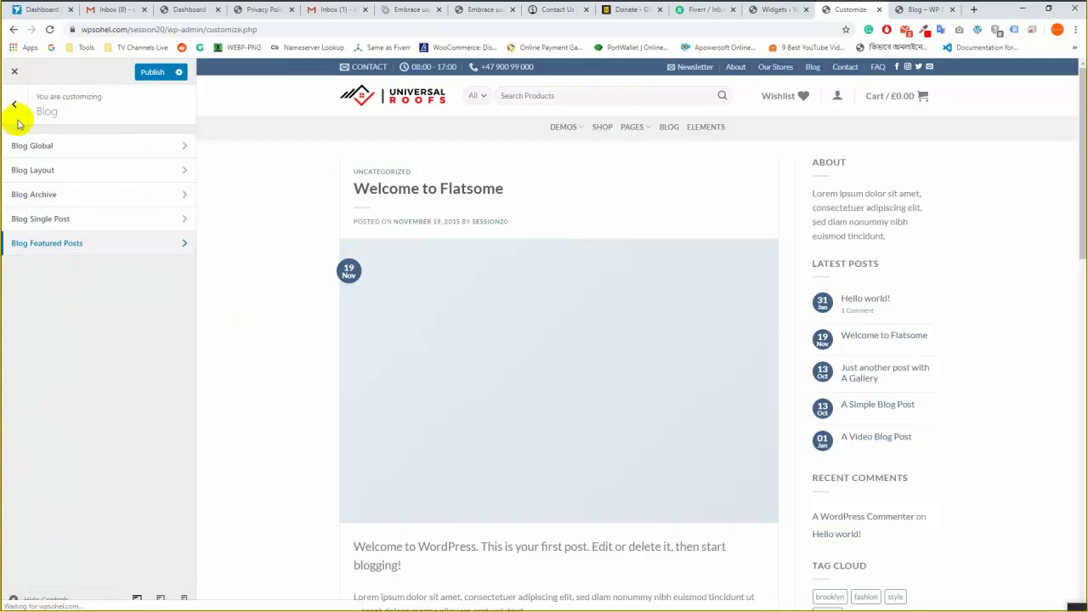
Open the WooCommerce customization section with its Shop page preview, and publish the pending changes.
{"action": "left_click", "coordinate": [14, 106]}
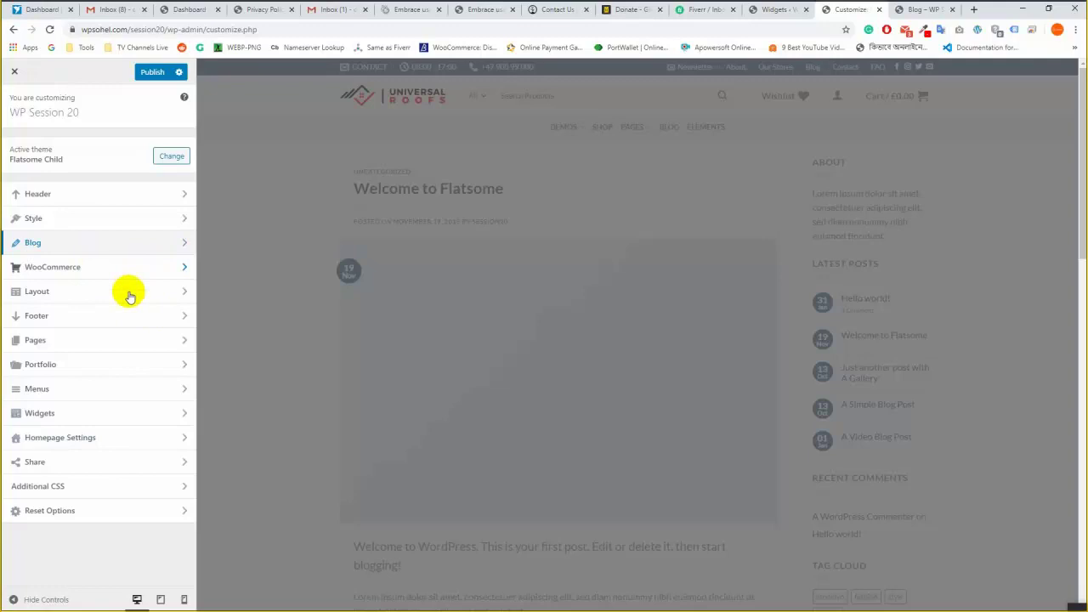
{"action": "left_click", "coordinate": [117, 267]}
{"action": "left_click", "coordinate": [101, 393]}
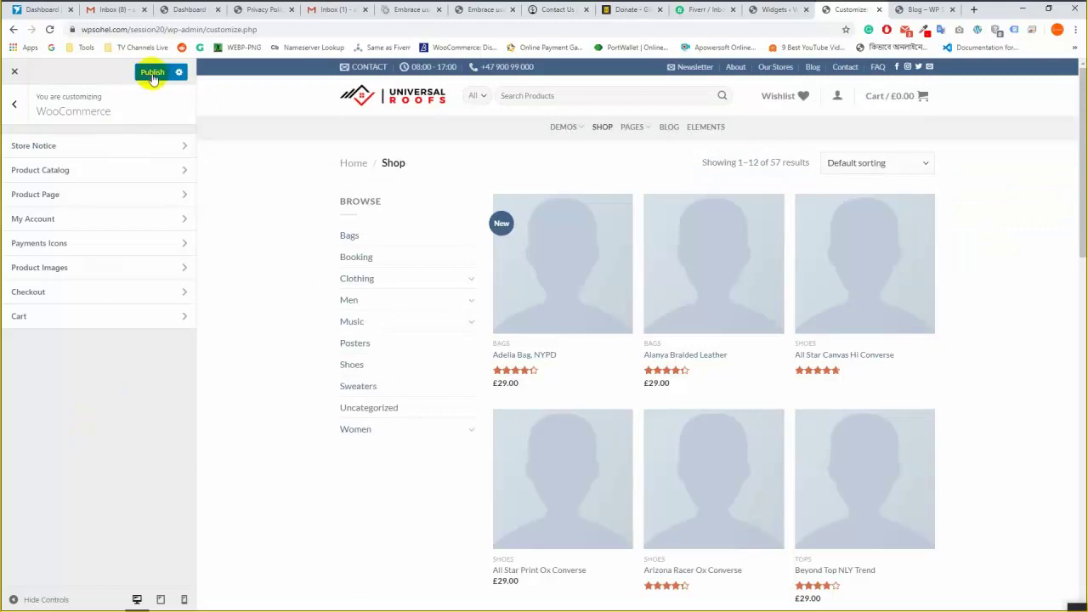
{"action": "left_click", "coordinate": [151, 72]}
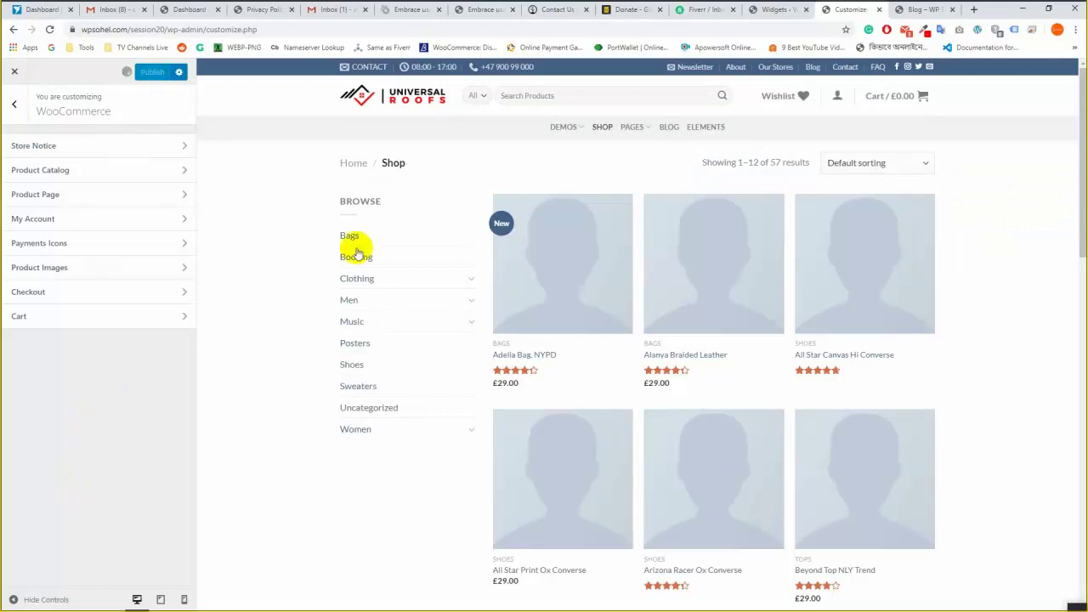
{"action": "scroll", "coordinate": [268, 317], "scroll_direction": "down", "scroll_amount": 1}
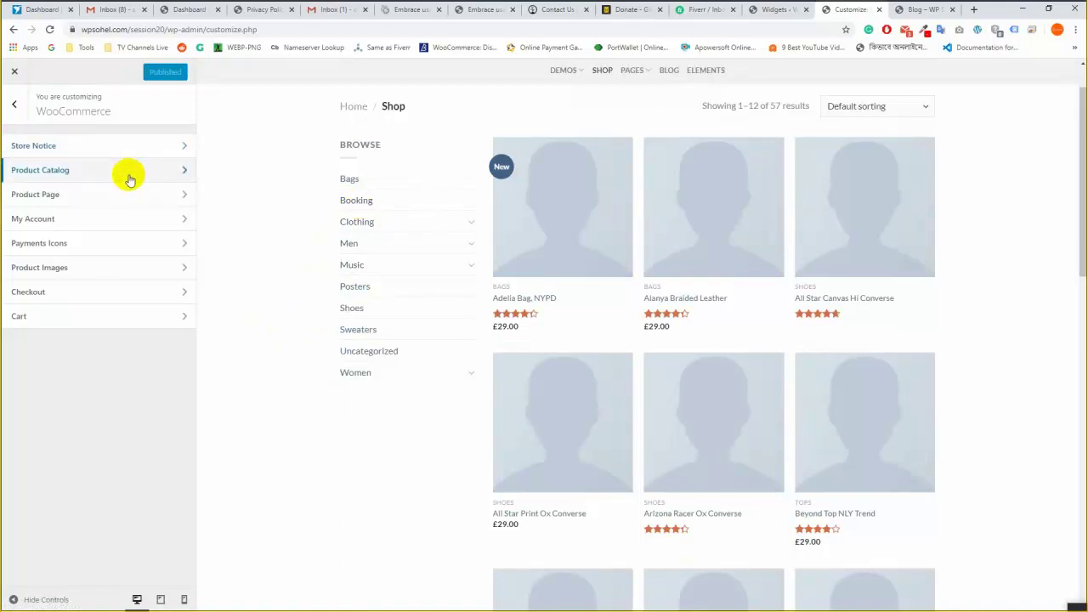
Review the WooCommerce Store Notice settings and the Product Catalog choices for Shop page display and Category display.
{"action": "left_click", "coordinate": [129, 146]}
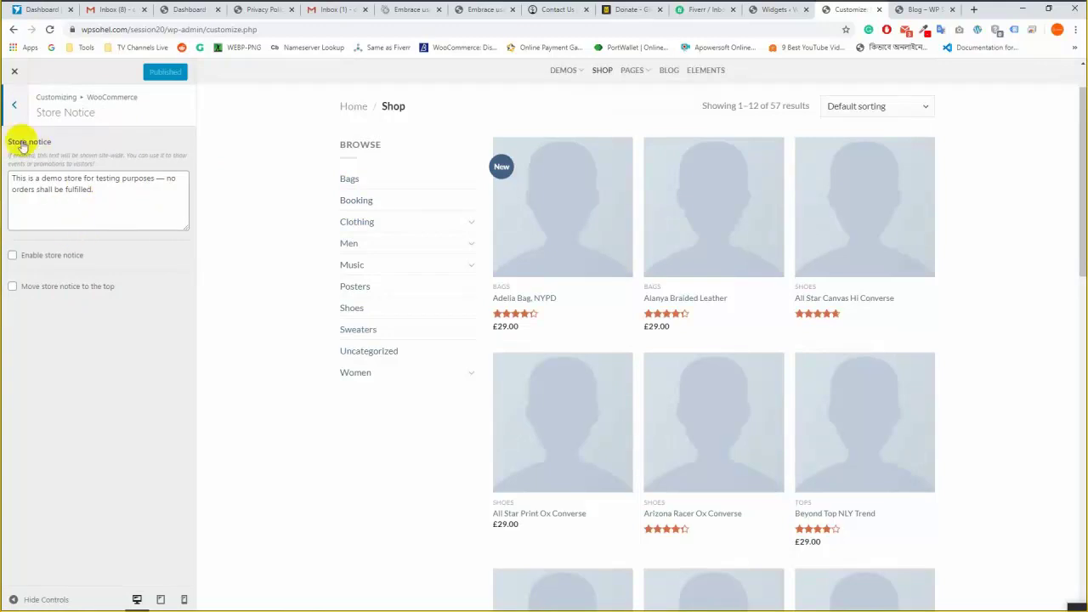
{"action": "left_click", "coordinate": [14, 104]}
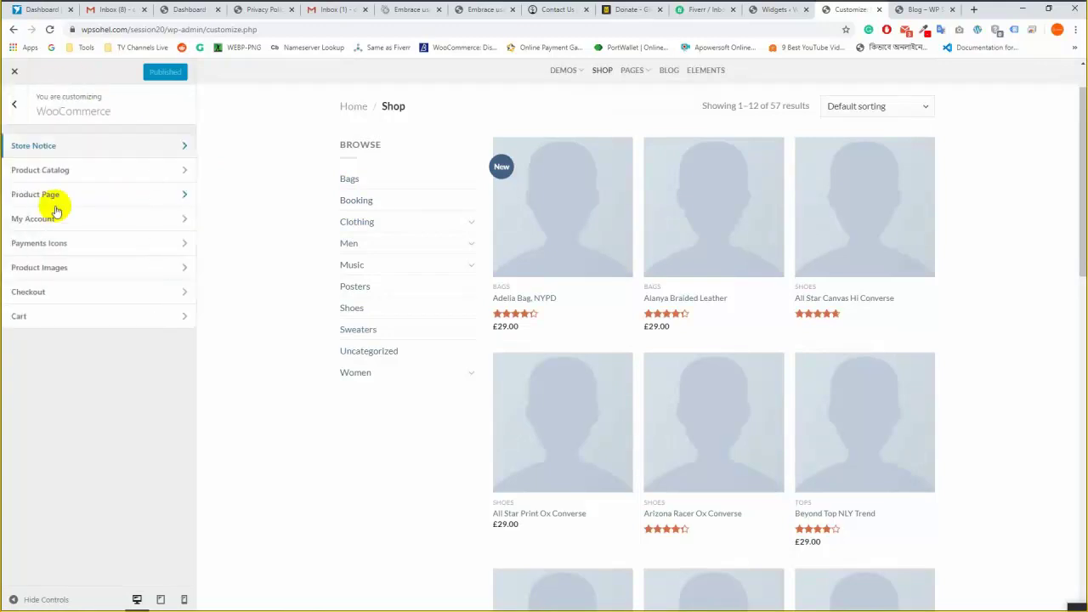
{"action": "left_click", "coordinate": [100, 173]}
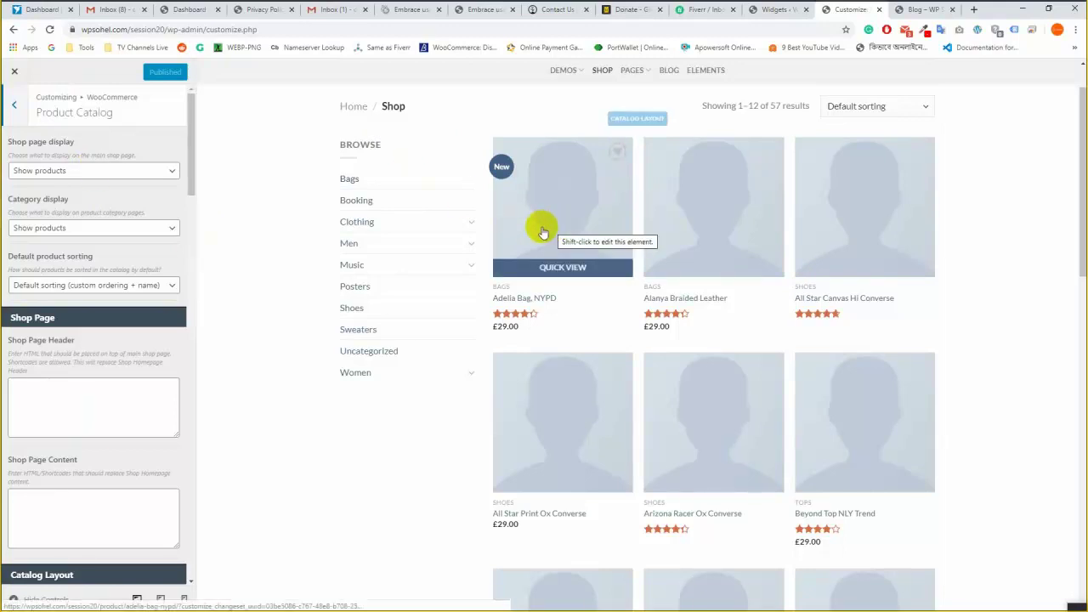
{"action": "left_click", "coordinate": [154, 172]}
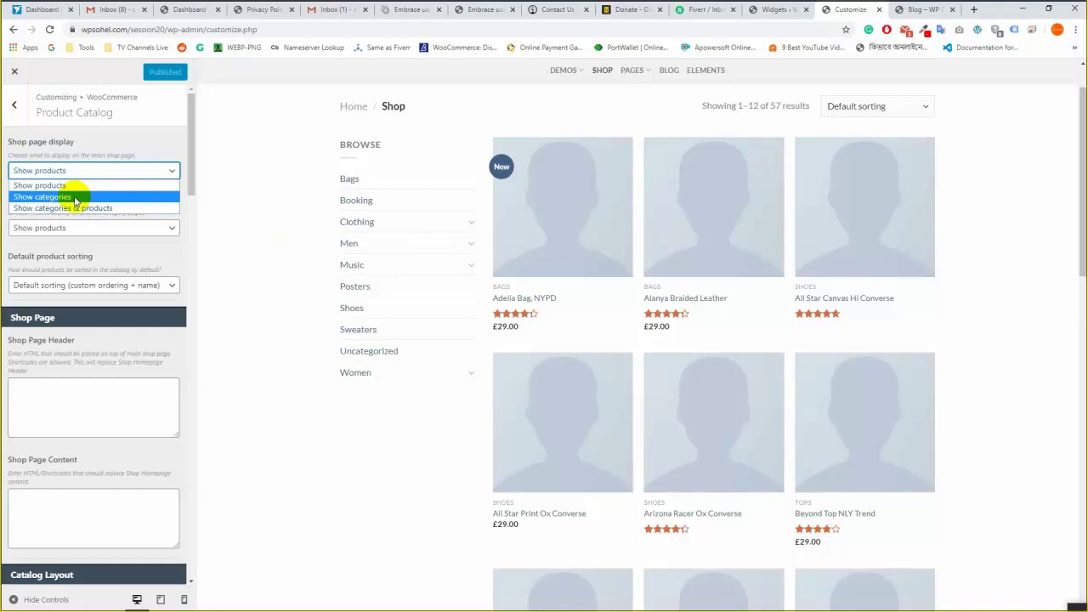
{"action": "left_click", "coordinate": [83, 81]}
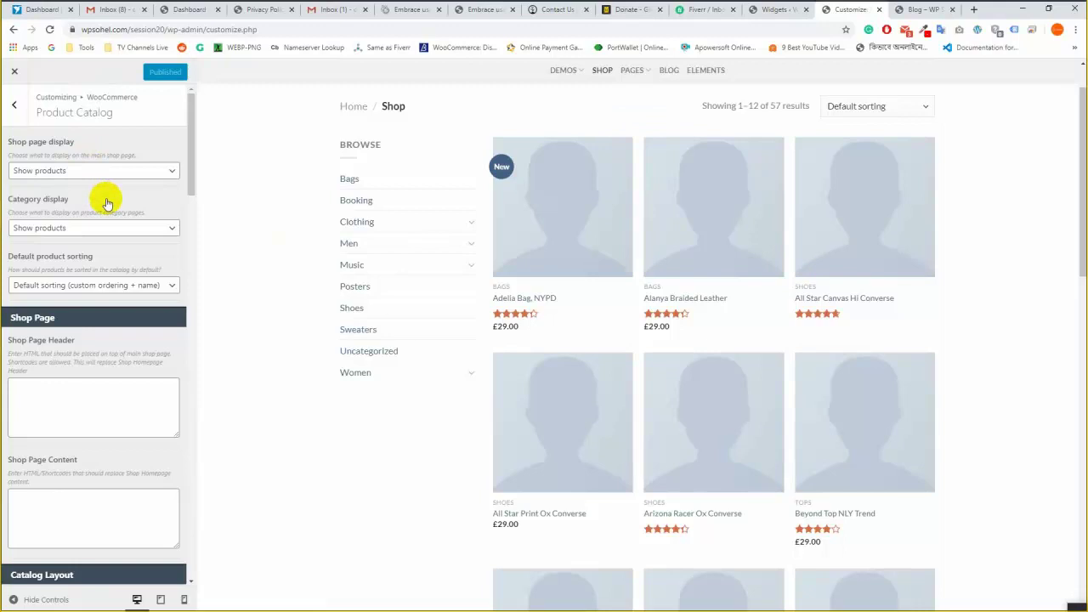
{"action": "left_click", "coordinate": [119, 229]}
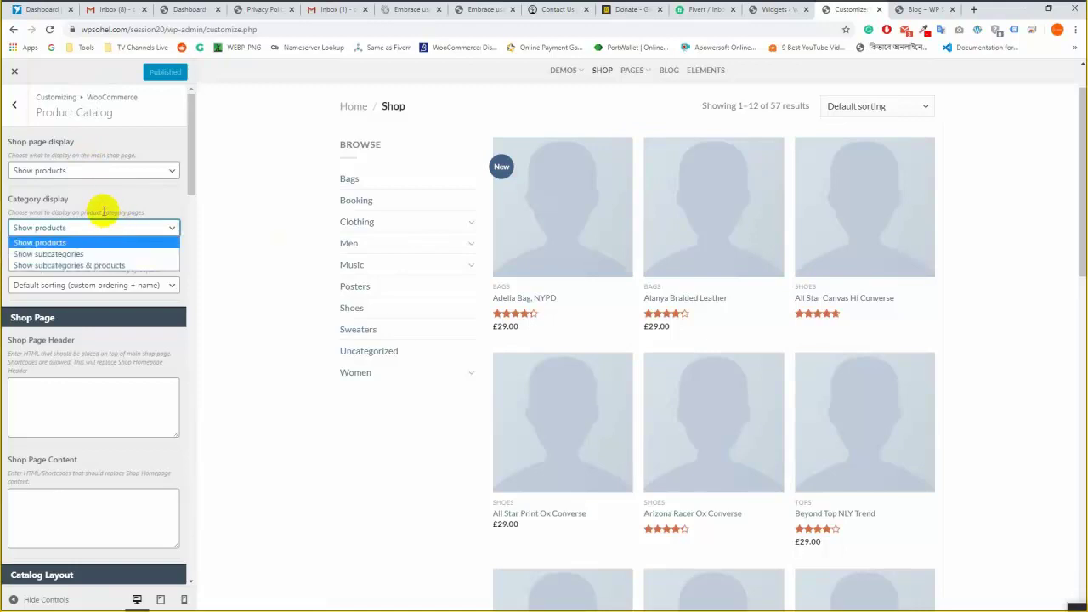
{"action": "left_click", "coordinate": [85, 71]}
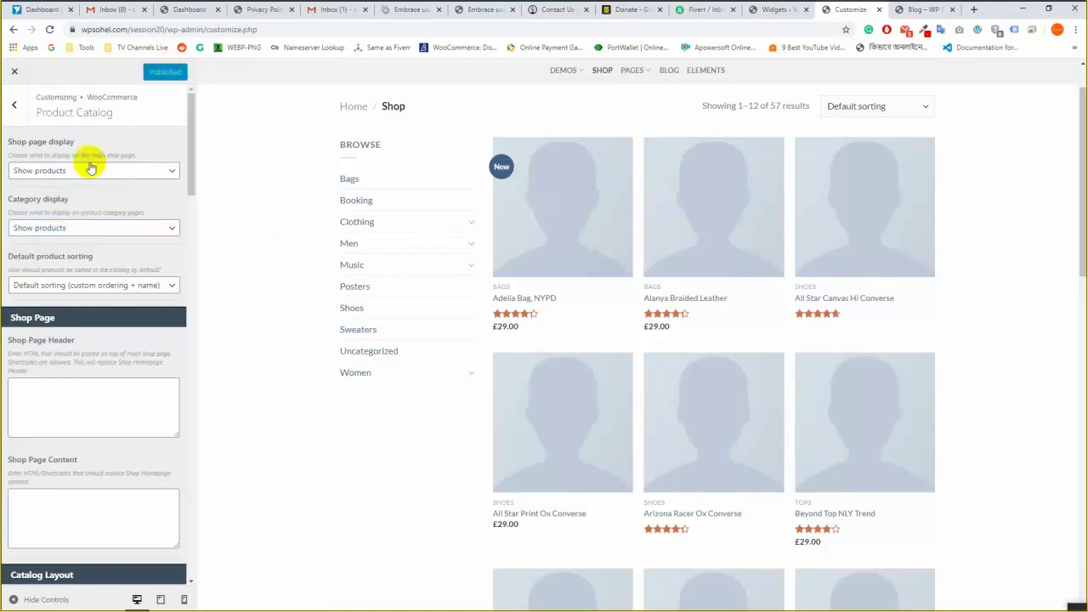
View the live Shop page and examine the Clothing category's product listing.
{"action": "left_click", "coordinate": [919, 10]}
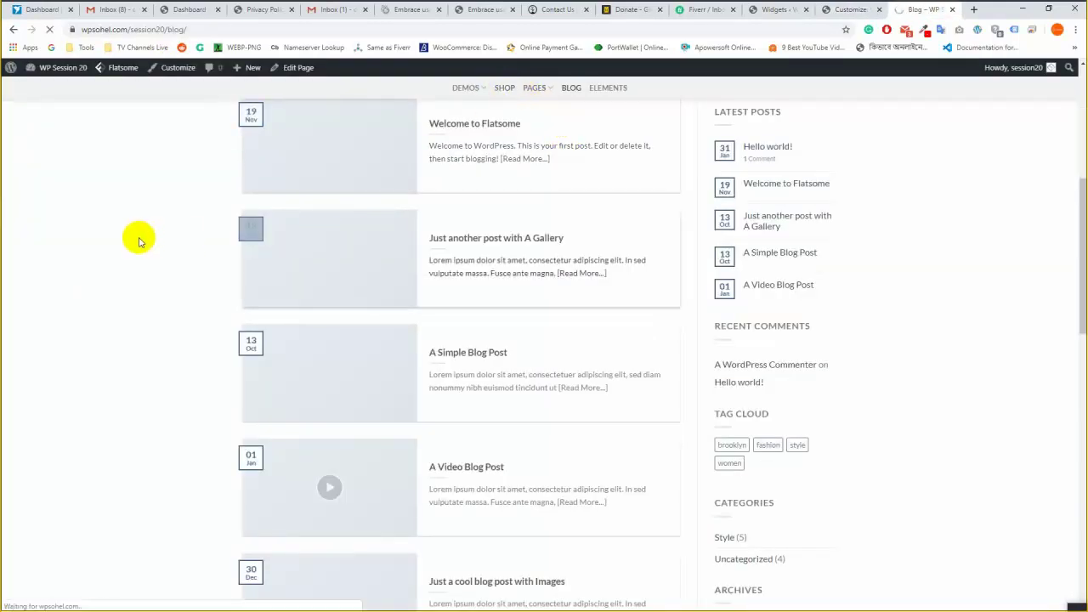
{"action": "key", "text": "F5"}
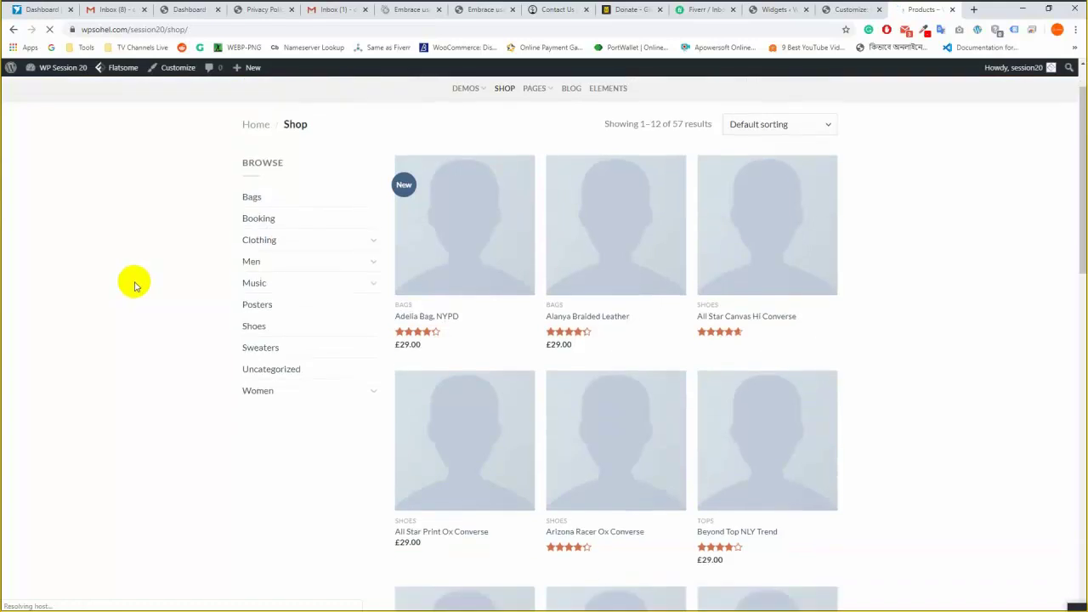
{"action": "left_click", "coordinate": [266, 242]}
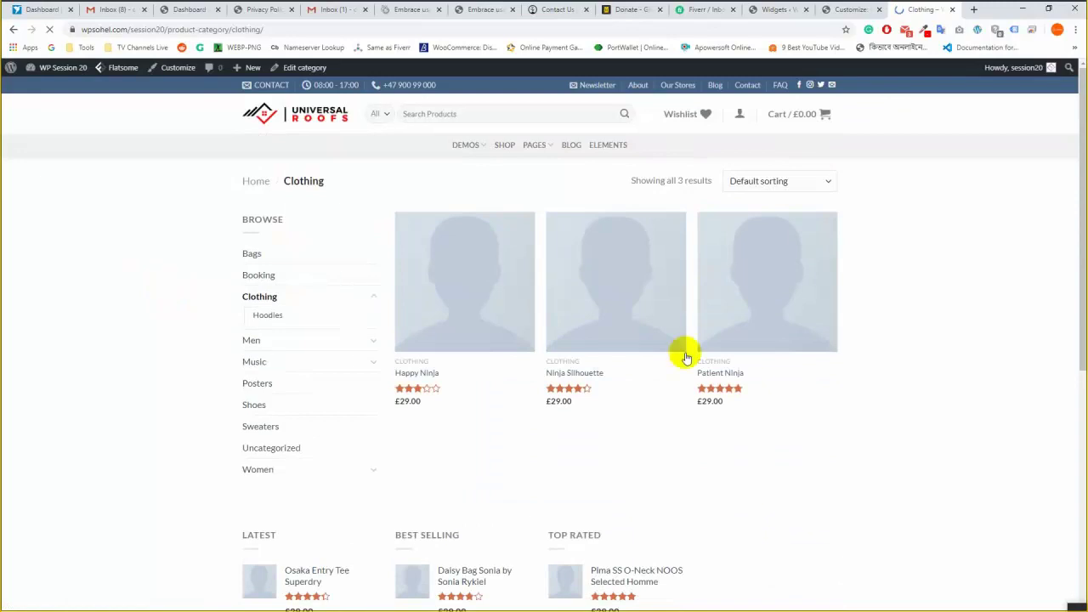
{"action": "scroll", "coordinate": [451, 281], "scroll_direction": "down", "scroll_amount": 2}
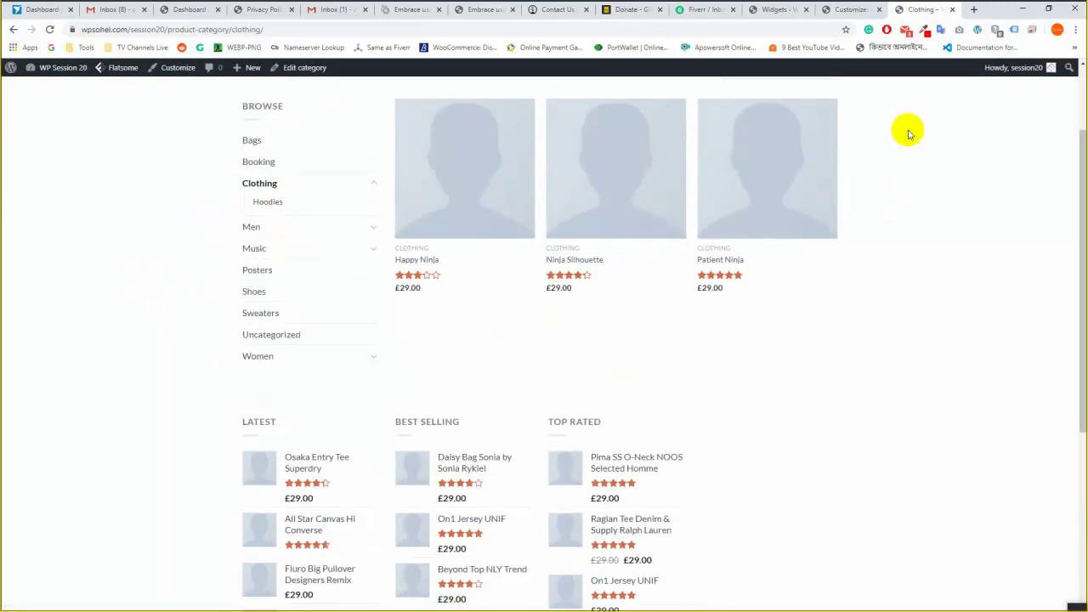
Set the Product Catalog's Category display to Show subcategories, publish it, and check the live Clothing category page.
{"action": "left_click", "coordinate": [841, 9]}
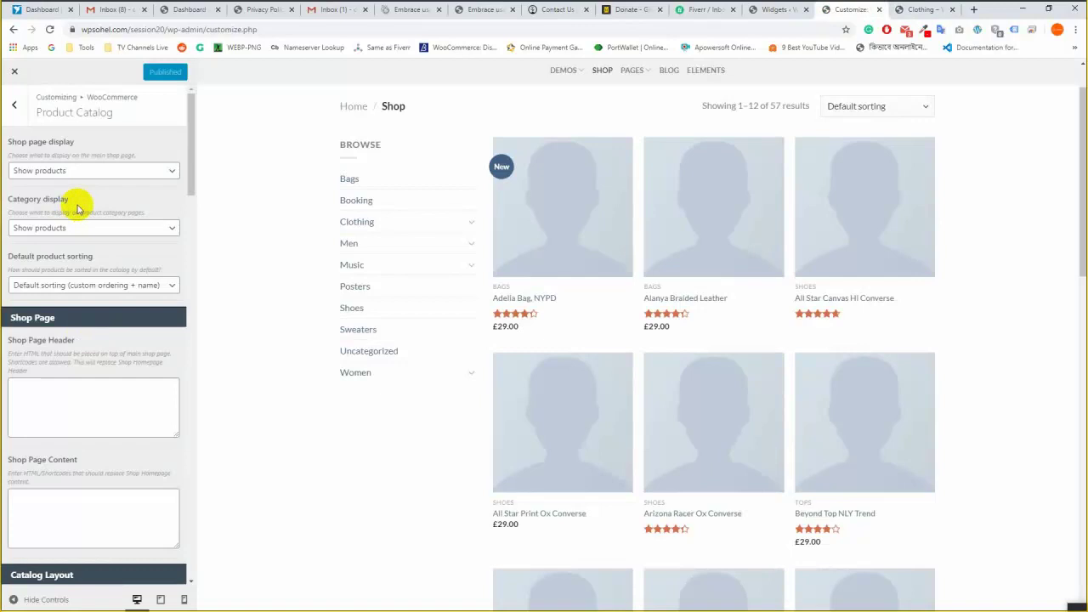
{"action": "left_click", "coordinate": [68, 229]}
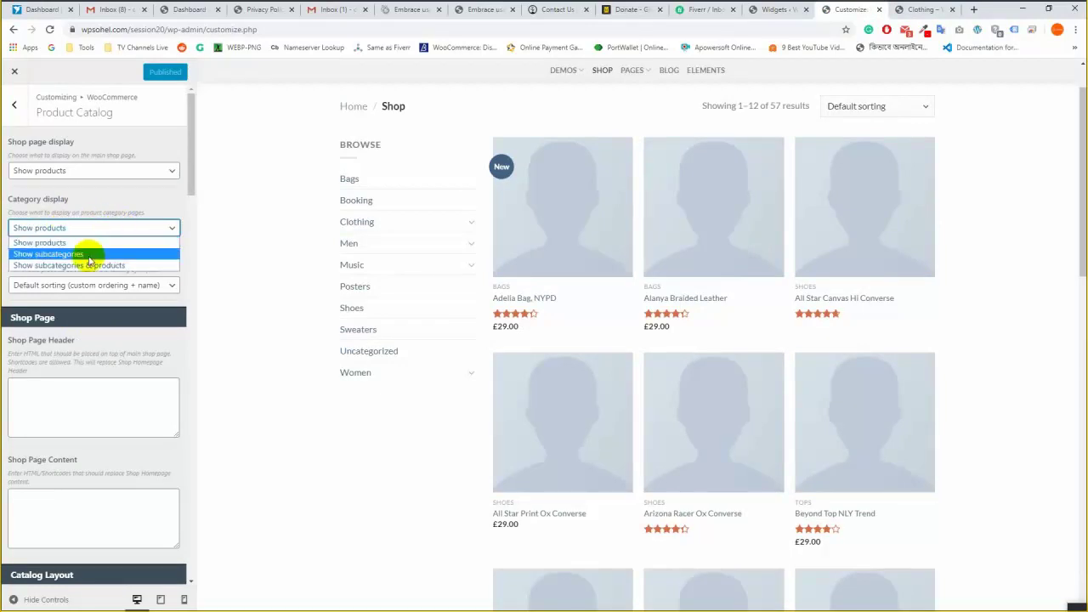
{"action": "left_click", "coordinate": [89, 254]}
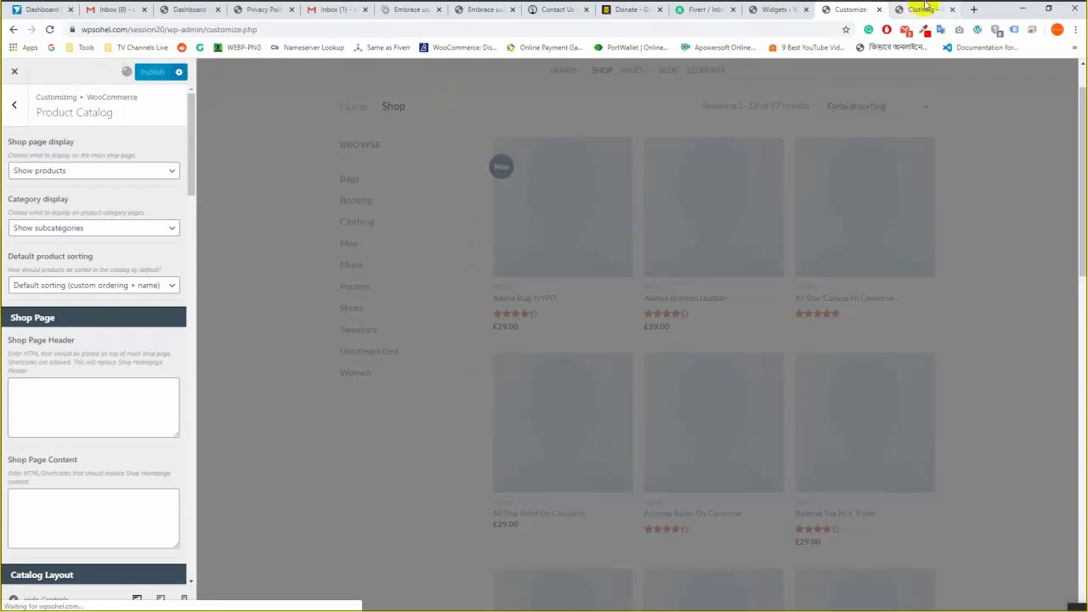
{"action": "left_click", "coordinate": [922, 9]}
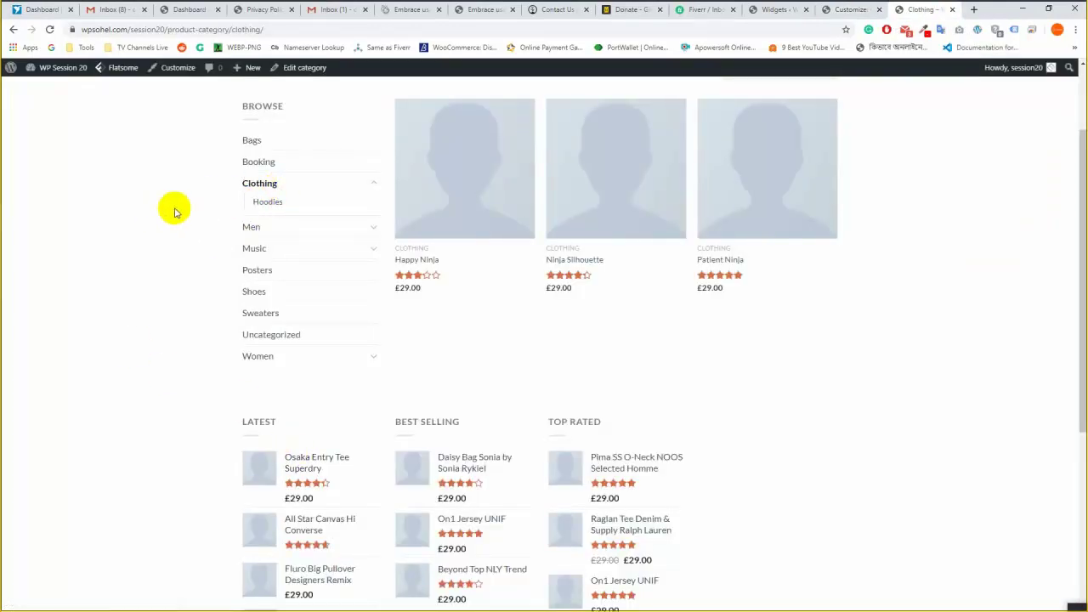
{"action": "left_click", "coordinate": [49, 29]}
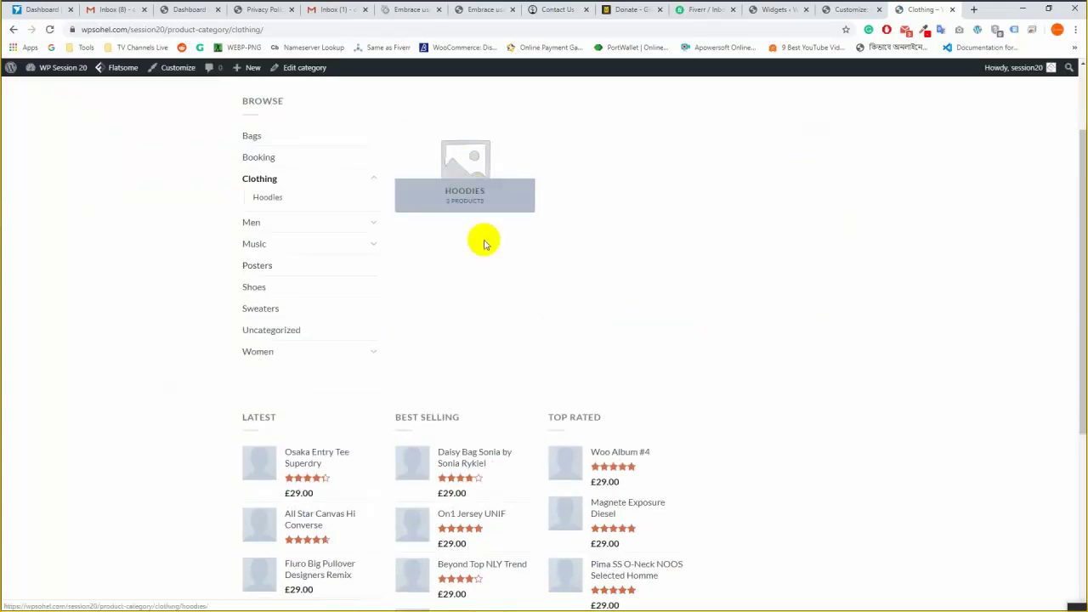
Set the Product Catalog's Category display back to Show products and publish the change.
{"action": "left_click", "coordinate": [847, 9]}
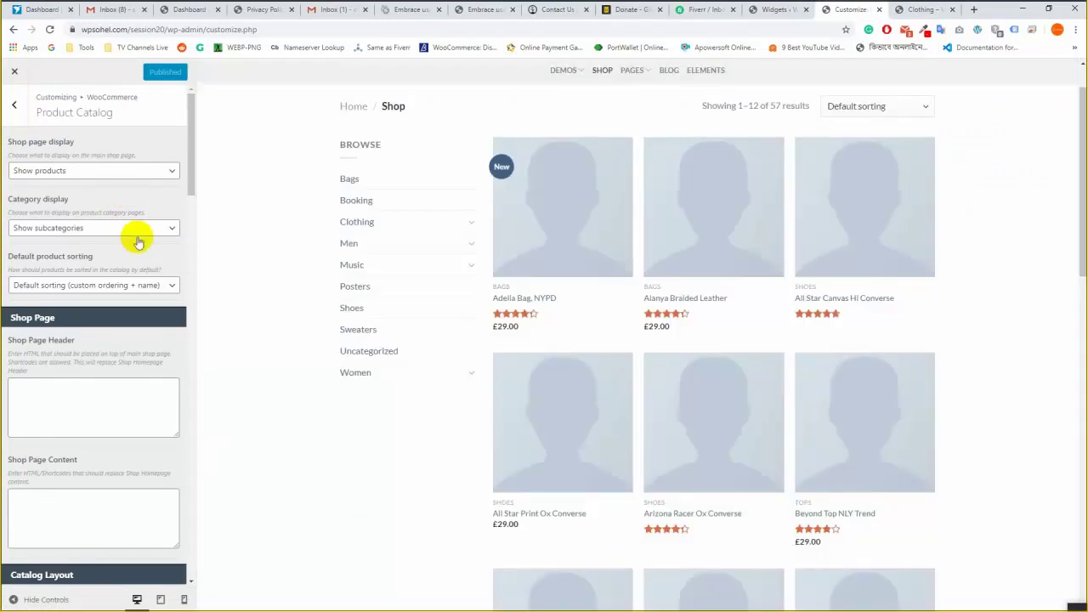
{"action": "left_click", "coordinate": [136, 230]}
{"action": "left_click", "coordinate": [98, 241]}
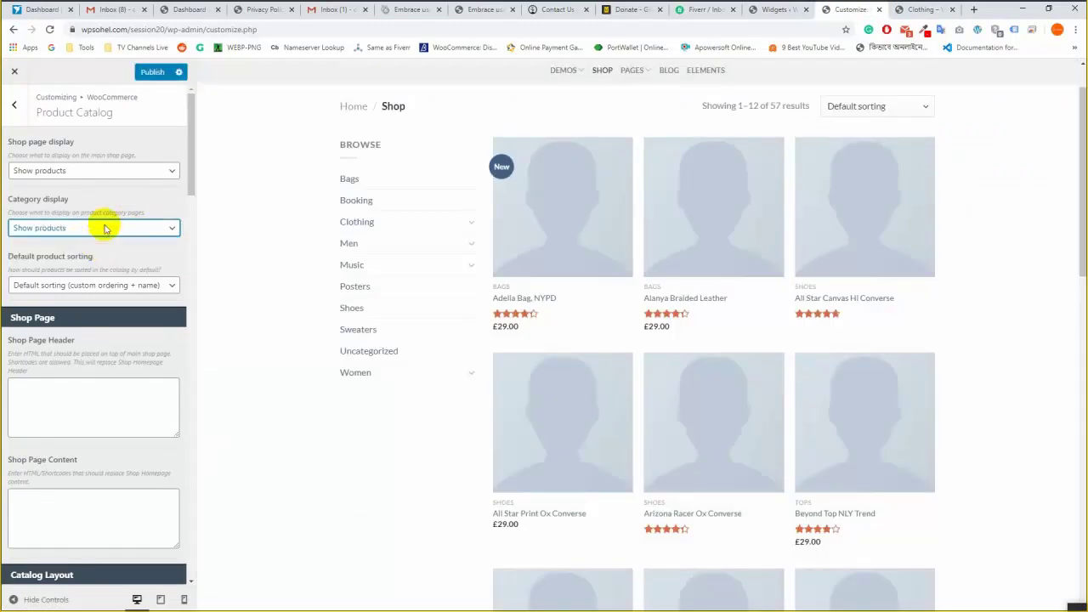
{"action": "left_click", "coordinate": [151, 72]}
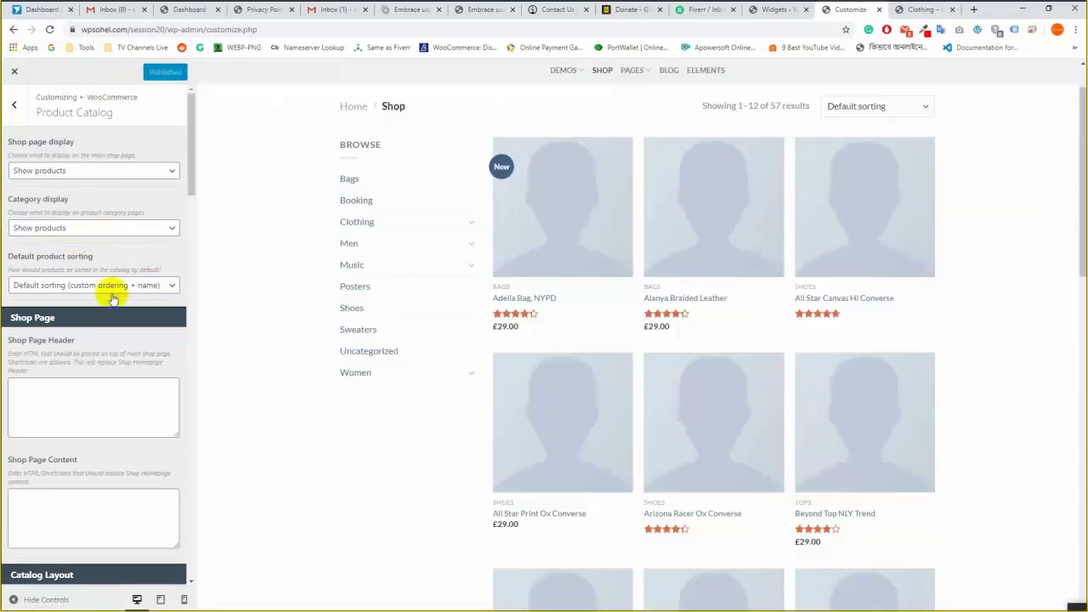
Review the Default product sorting choices, keeping Default sorting (custom ordering + name), and look over the Shop Page fields.
{"action": "scroll", "coordinate": [106, 294], "scroll_direction": "down", "scroll_amount": 1}
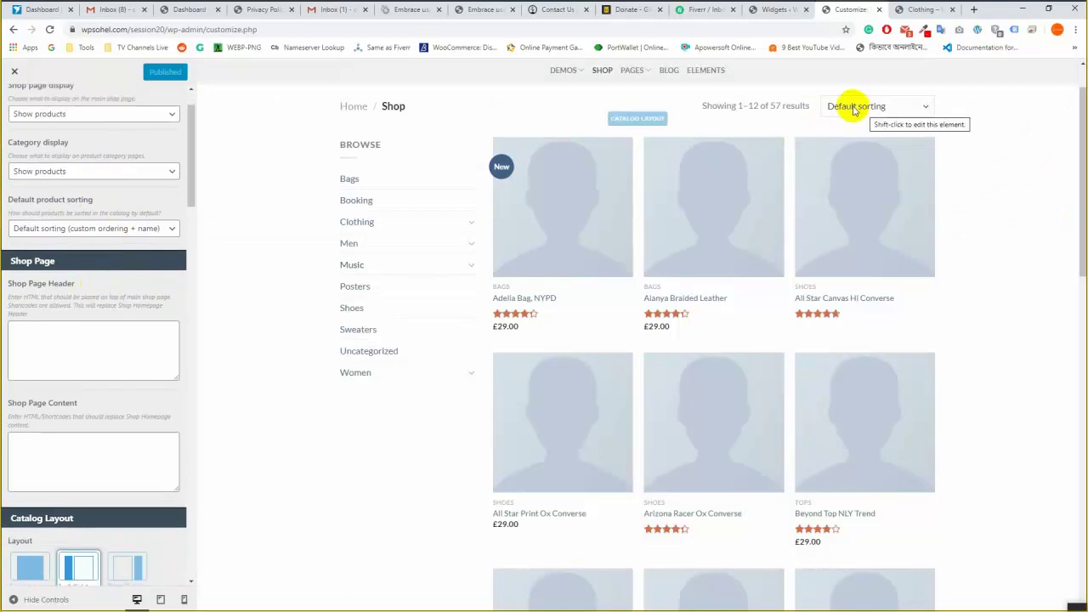
{"action": "left_click", "coordinate": [108, 229]}
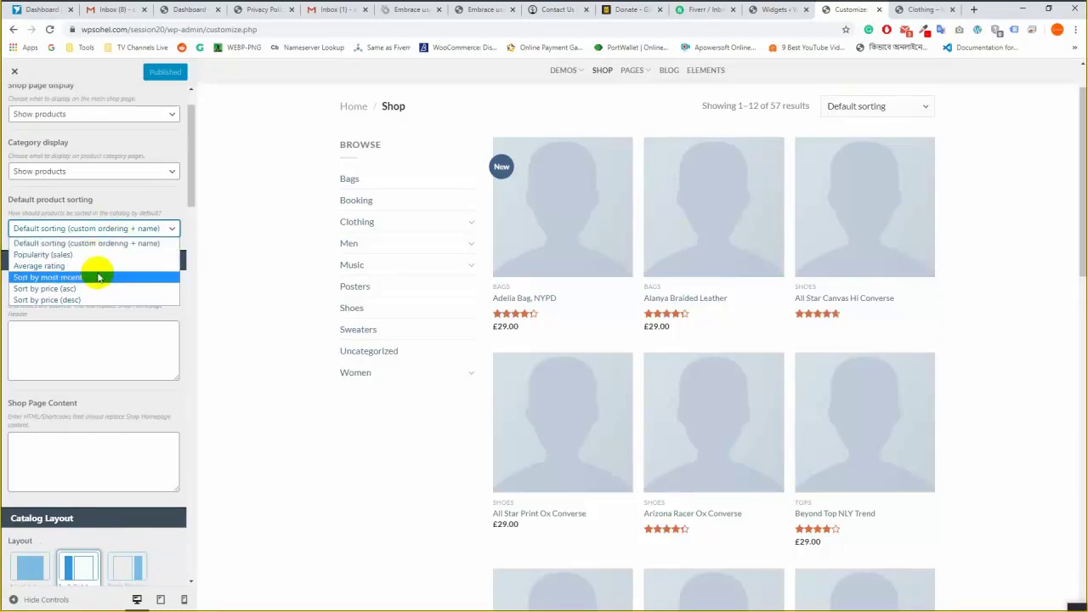
{"action": "left_click", "coordinate": [104, 244]}
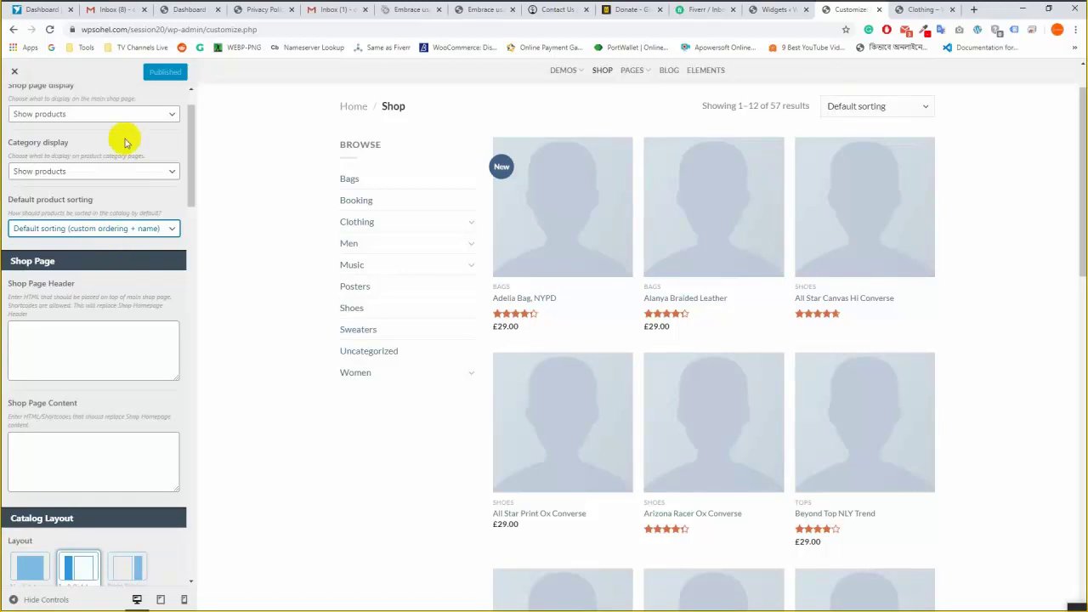
{"action": "scroll", "coordinate": [88, 289], "scroll_direction": "down", "scroll_amount": 1}
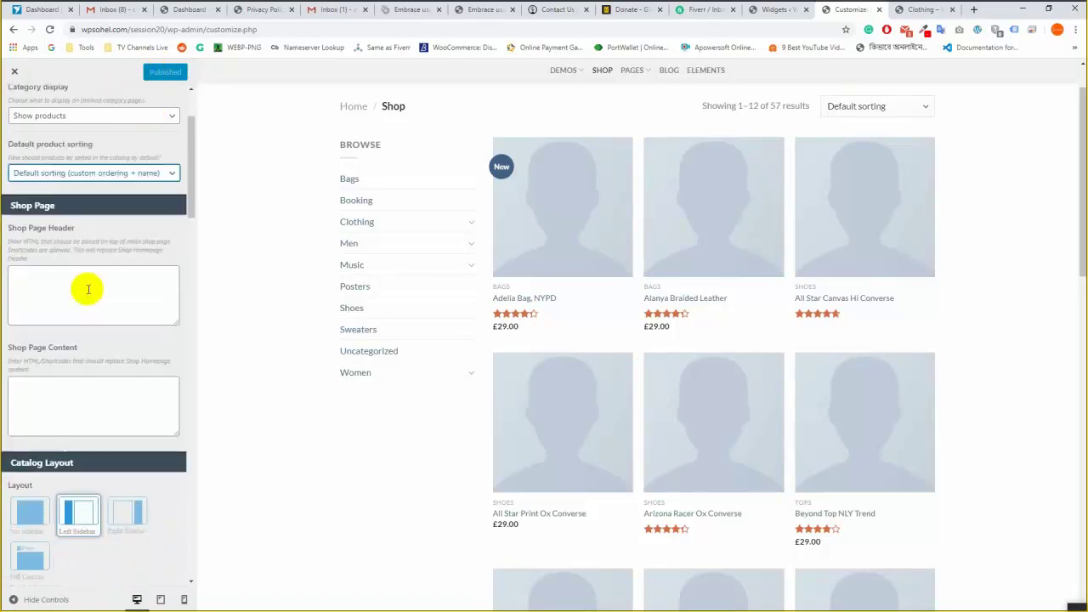
{"action": "scroll", "coordinate": [88, 289], "scroll_direction": "down", "scroll_amount": 1}
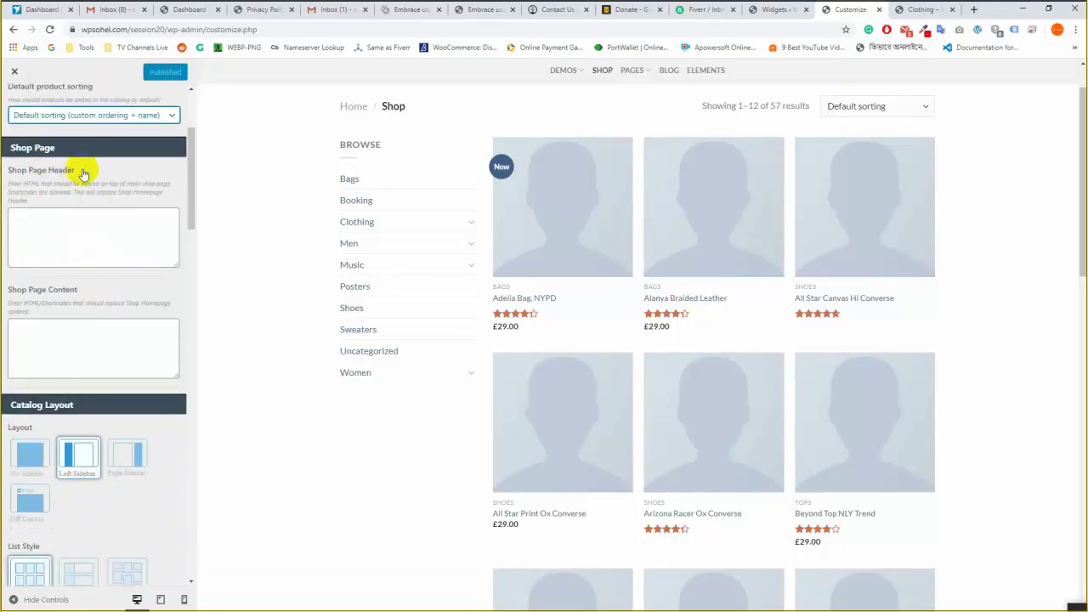
{"action": "scroll", "coordinate": [544, 195], "scroll_direction": "up", "scroll_amount": 1}
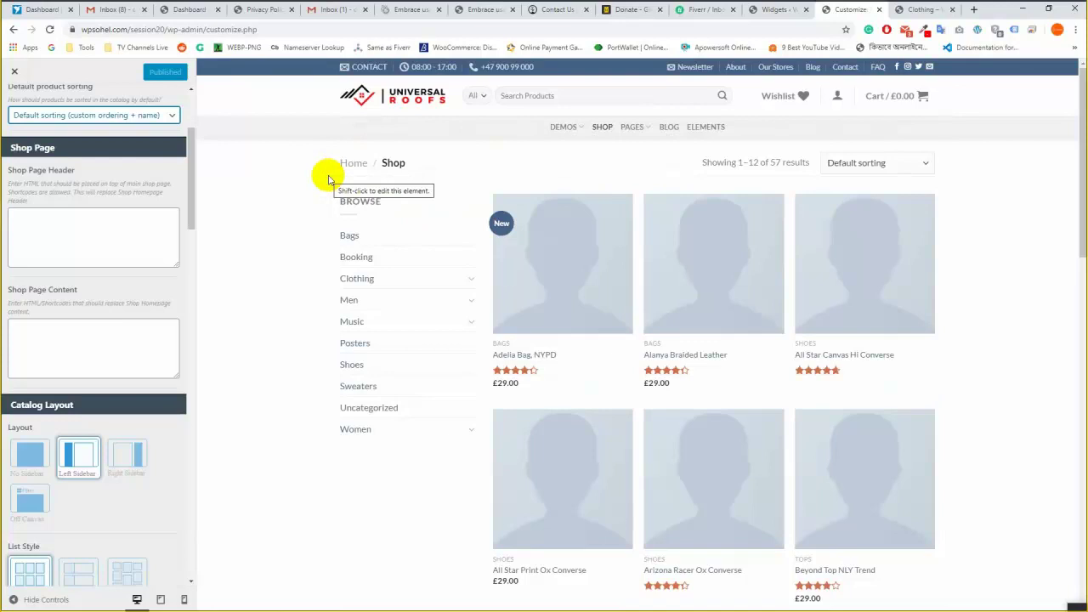
Examine the UX Blocks list with its shortcodes, the live Shop page, and the Shop Page Header and Shop Page Content fields.
{"action": "left_click", "coordinate": [774, 9]}
{"action": "left_click", "coordinate": [40, 235]}
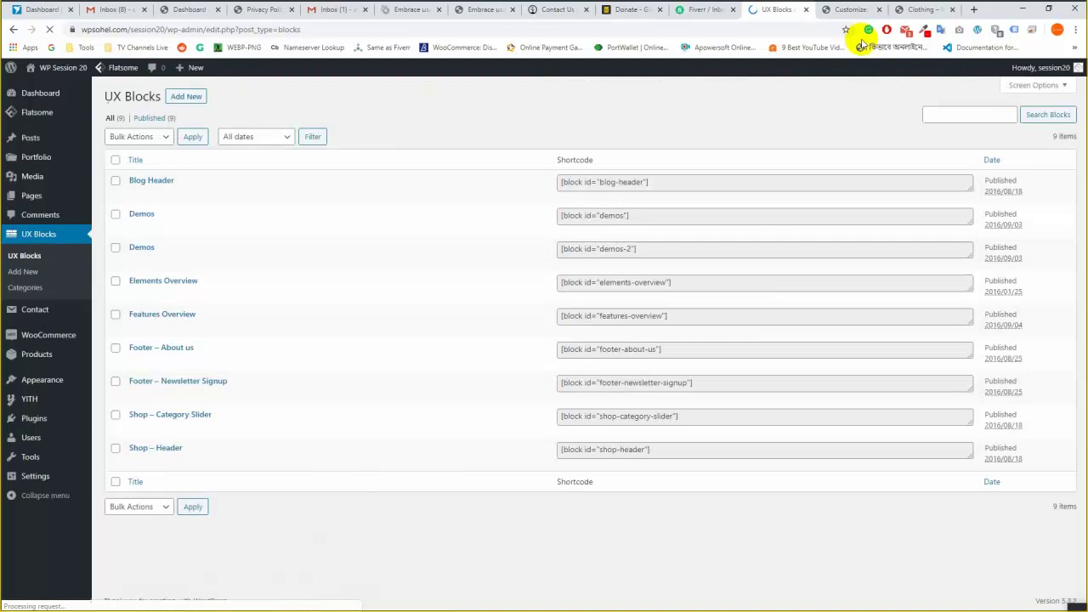
{"action": "left_click", "coordinate": [846, 9]}
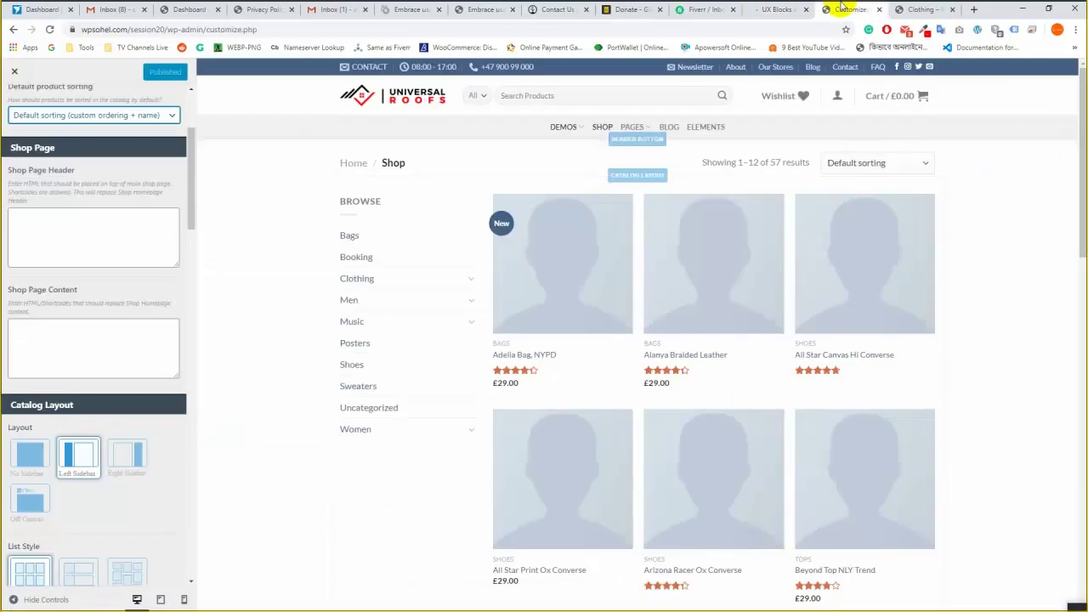
{"action": "left_click", "coordinate": [67, 246]}
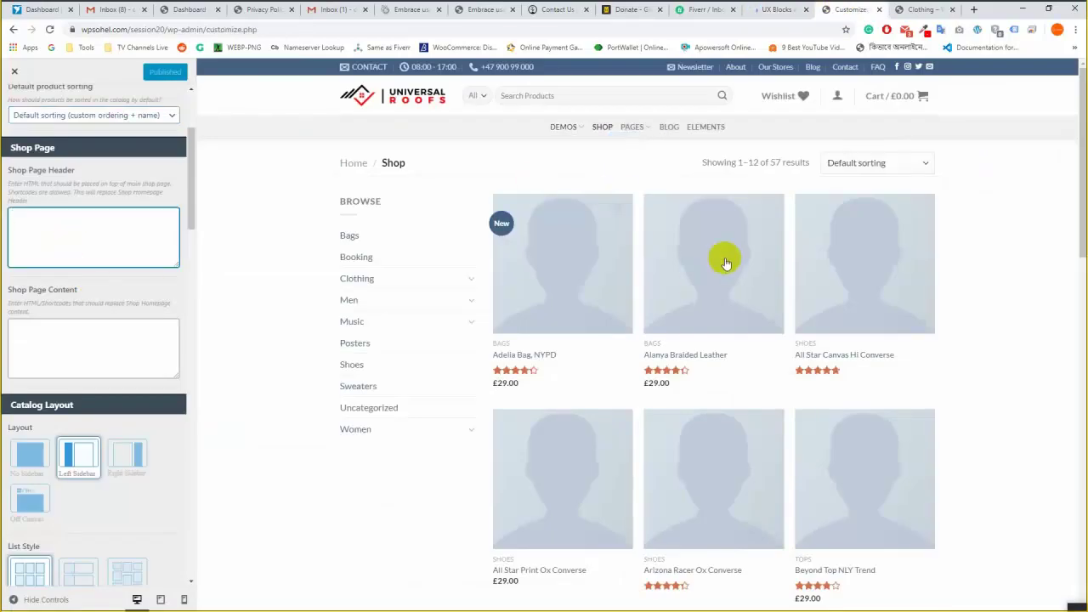
{"action": "left_click", "coordinate": [922, 10]}
{"action": "scroll", "coordinate": [641, 255], "scroll_direction": "up", "scroll_amount": 1}
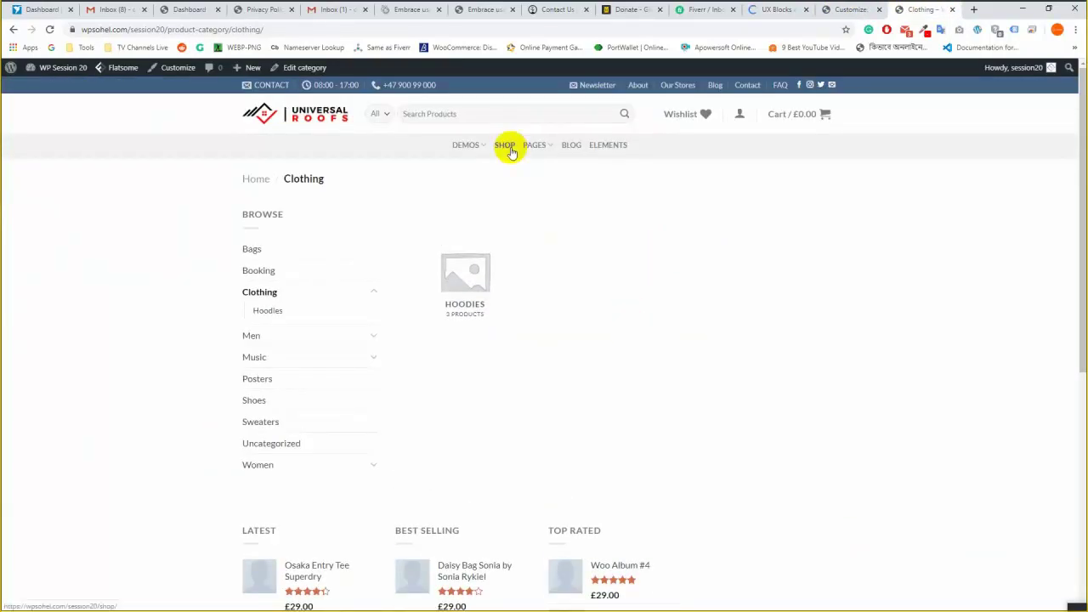
{"action": "left_click", "coordinate": [510, 151]}
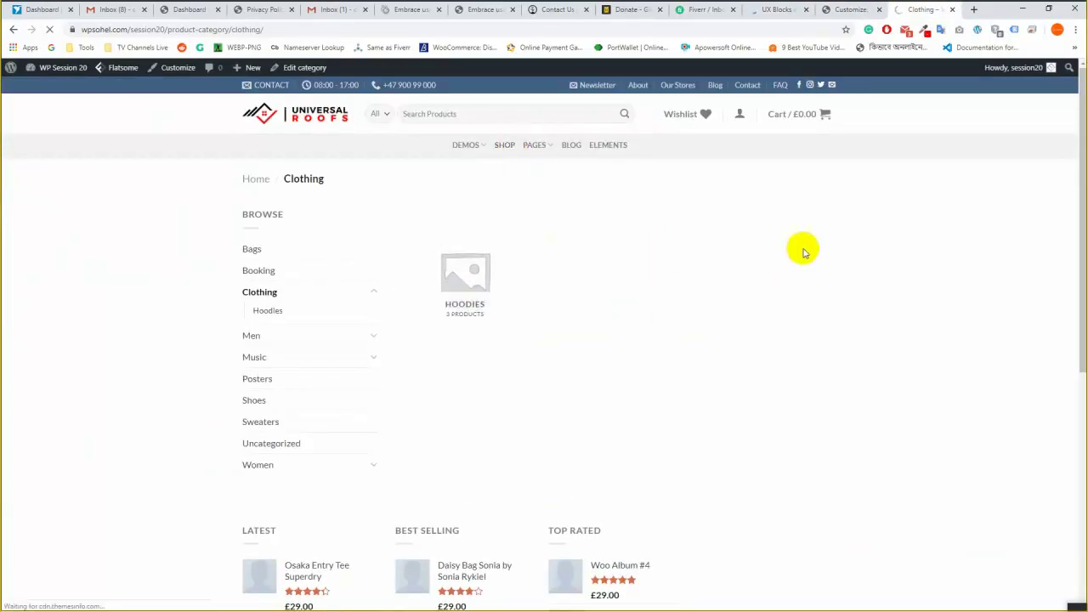
{"action": "left_click", "coordinate": [786, 7]}
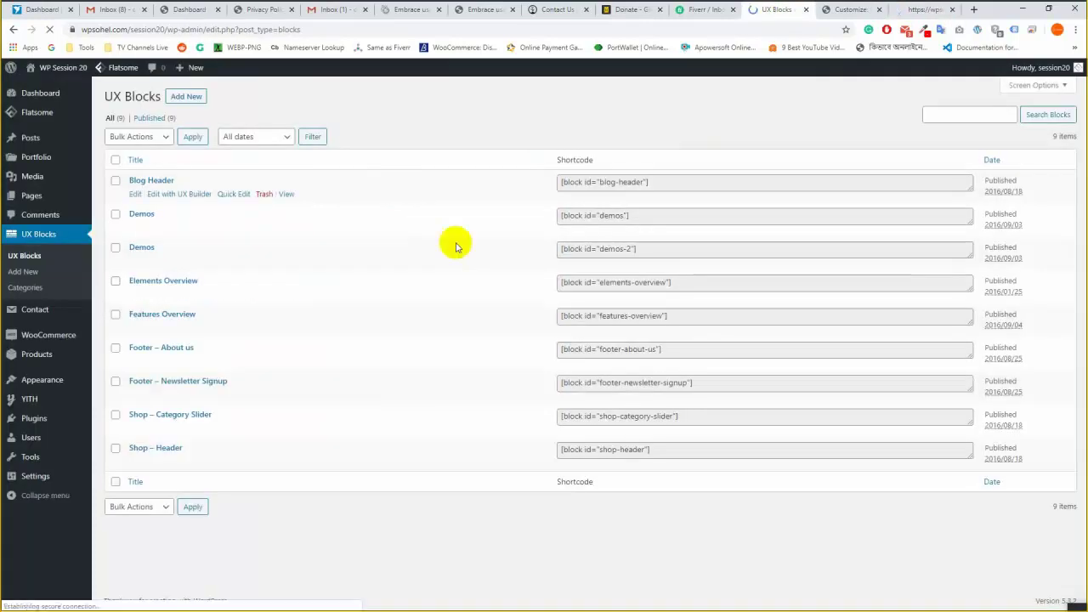
{"action": "left_click", "coordinate": [824, 7]}
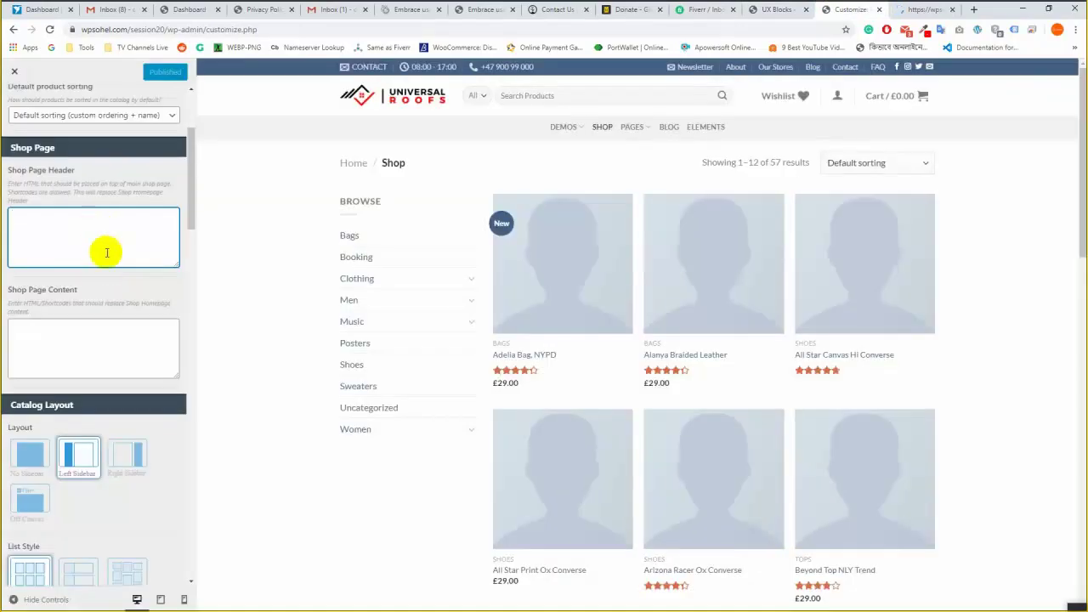
{"action": "left_click", "coordinate": [62, 235]}
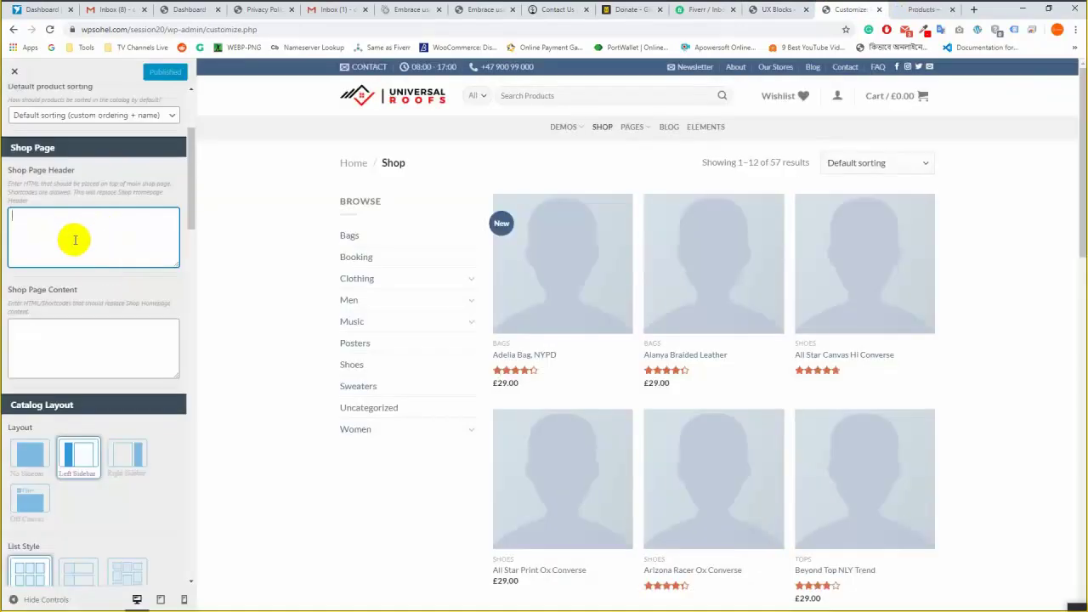
{"action": "scroll", "coordinate": [108, 285], "scroll_direction": "down", "scroll_amount": 3}
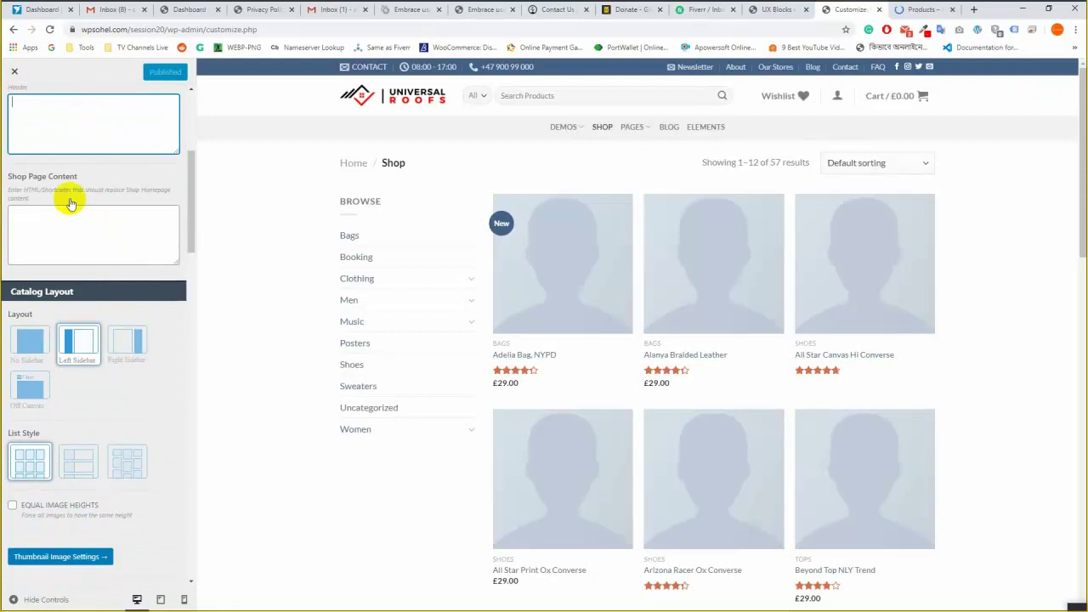
{"action": "left_click", "coordinate": [98, 220]}
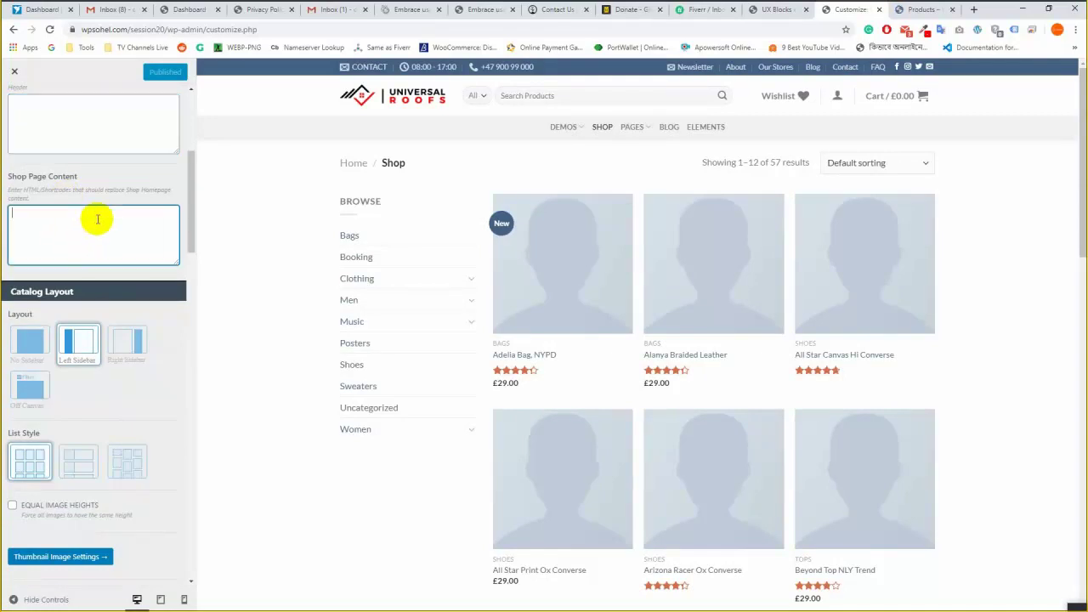
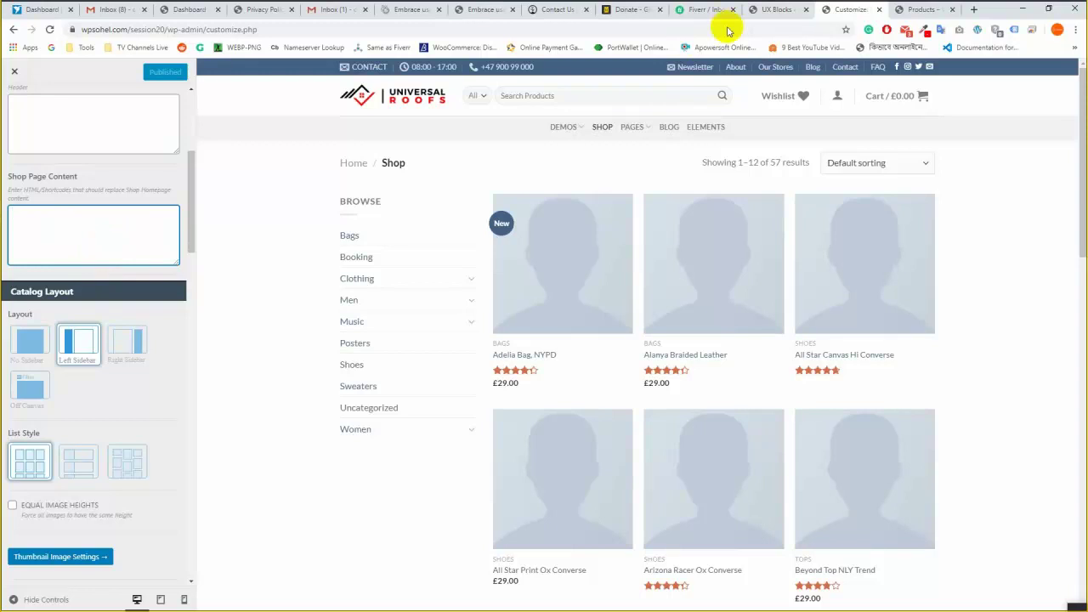
Copy the Blog Header block's shortcode from UX Blocks into the Product Catalog's Shop Page Content and publish the change.
{"action": "left_click", "coordinate": [769, 9]}
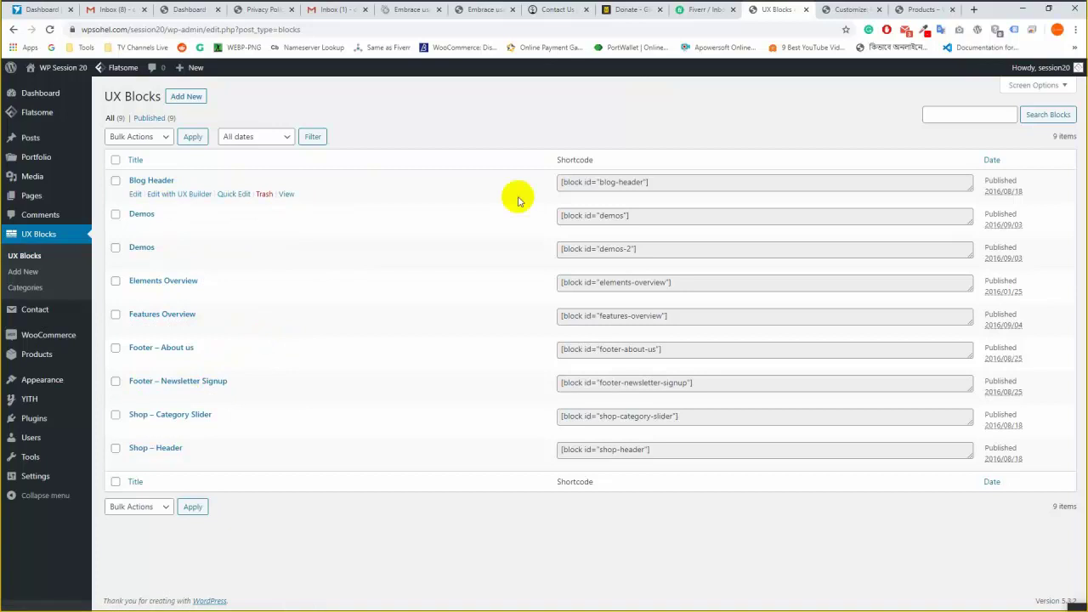
{"action": "left_click", "coordinate": [600, 181]}
{"action": "key", "text": "ctrl+c"}
{"action": "right_click", "coordinate": [605, 188]}
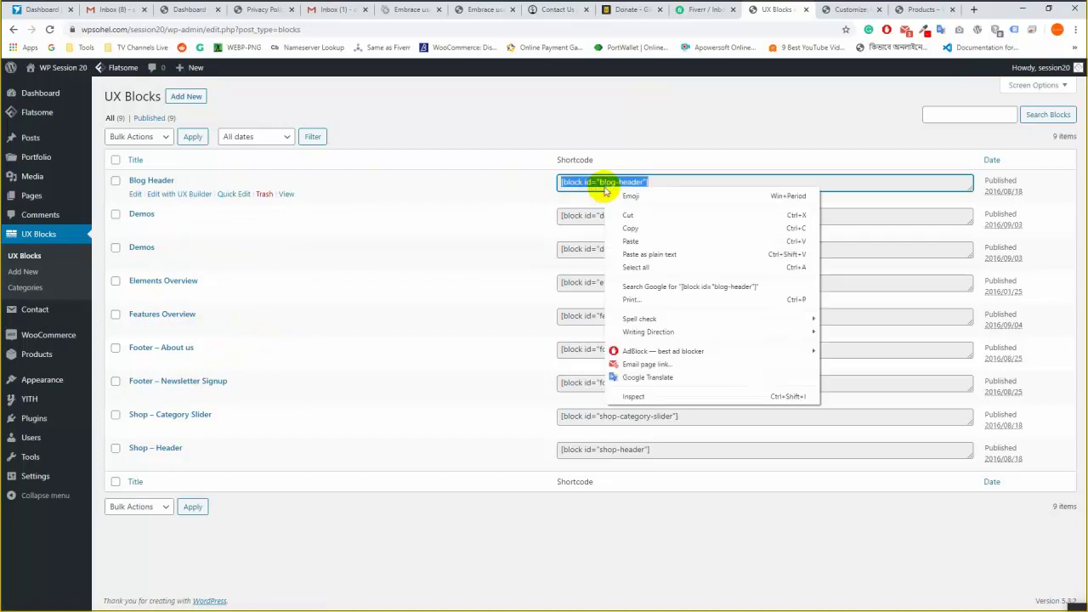
{"action": "left_click", "coordinate": [650, 227]}
{"action": "left_click", "coordinate": [848, 9]}
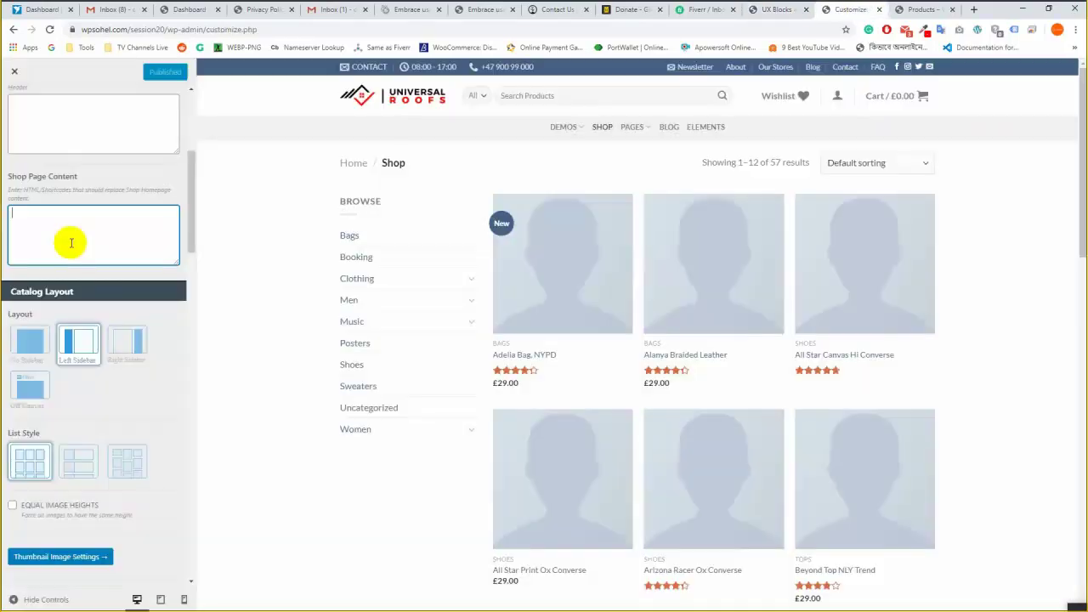
{"action": "right_click", "coordinate": [73, 231]}
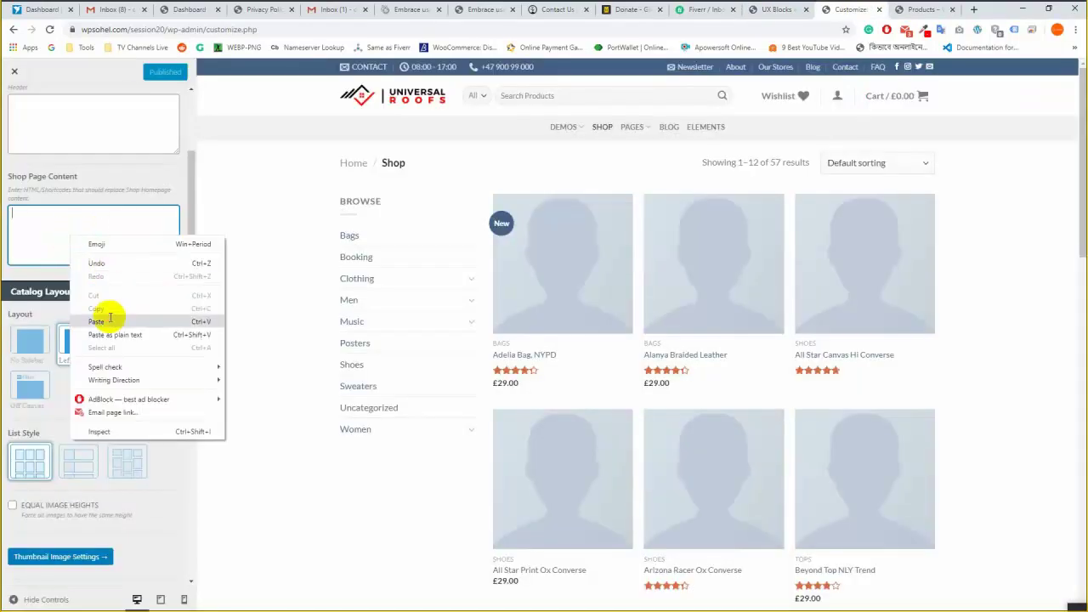
{"action": "left_click", "coordinate": [109, 316]}
{"action": "left_click", "coordinate": [147, 71]}
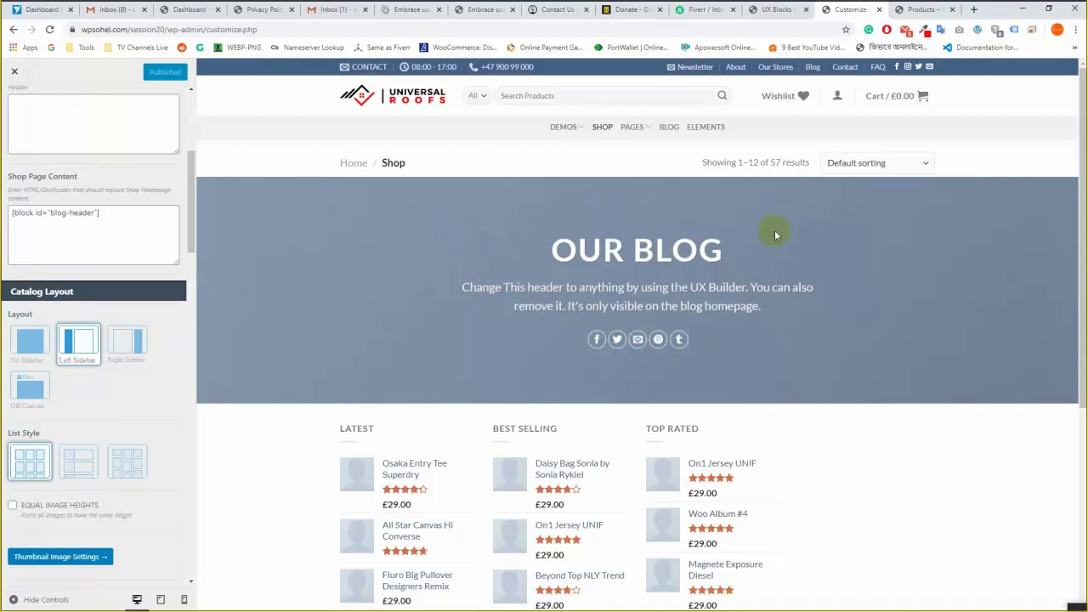
Remove the [block id="blog-header"] shortcode from Shop Page Content and publish the change.
{"action": "left_click", "coordinate": [100, 224]}
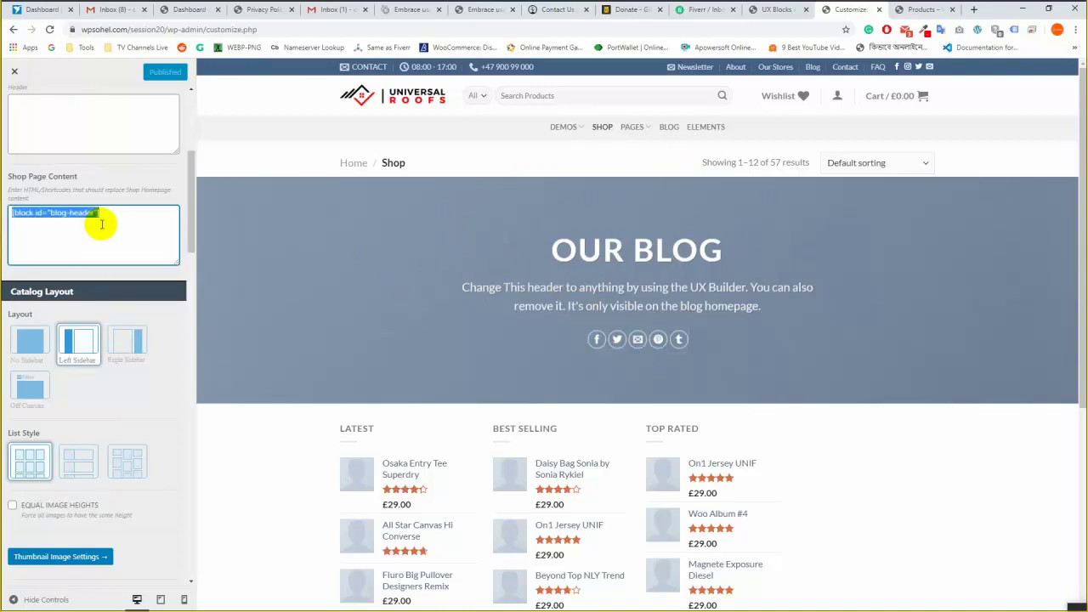
{"action": "key", "text": "BackSpace"}
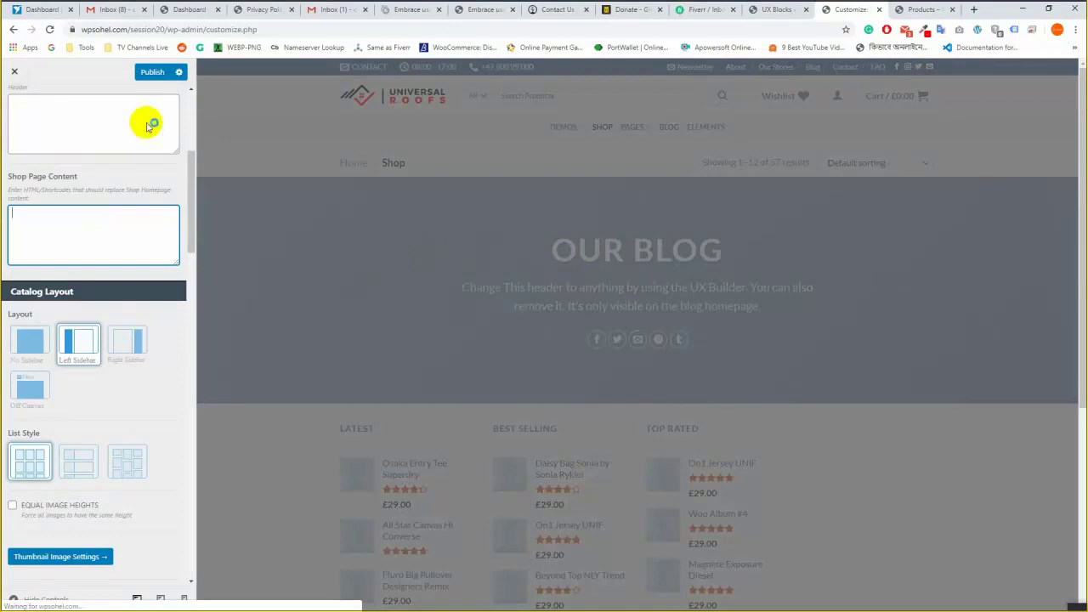
{"action": "left_click", "coordinate": [149, 72]}
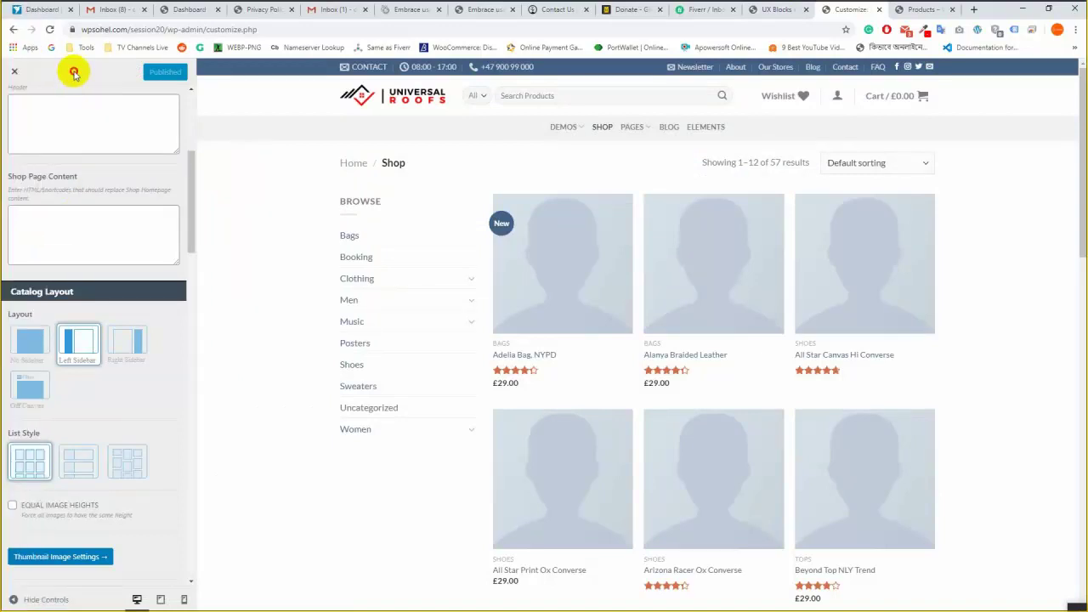
Set the Catalog Layout to No Sidebar with 4 products per row on desktop, 2 on tablet and 1 on mobile, and publish.
{"action": "scroll", "coordinate": [85, 311], "scroll_direction": "down", "scroll_amount": 2}
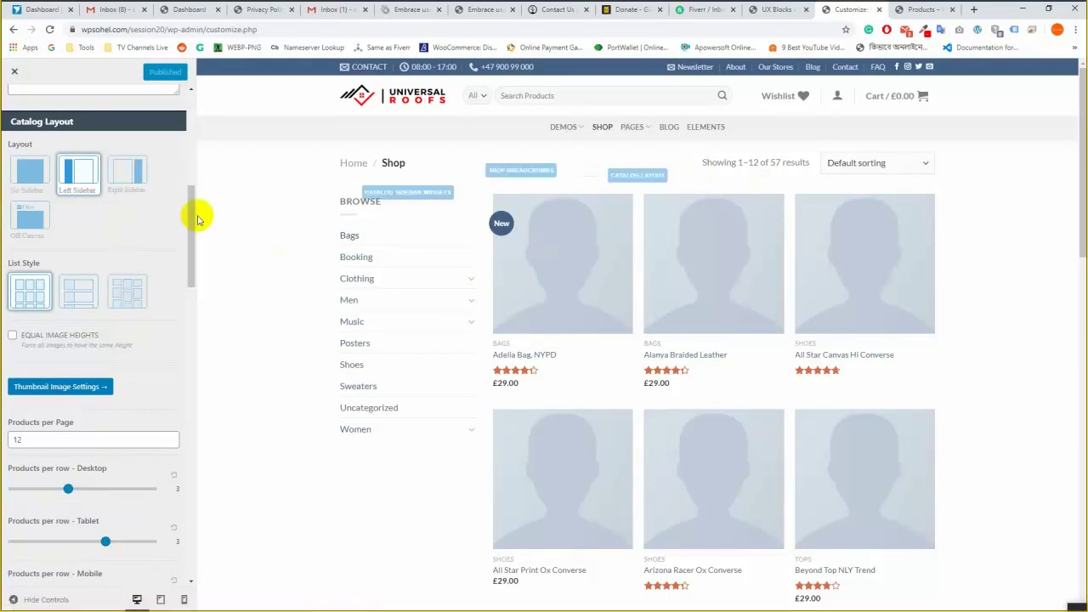
{"action": "left_click", "coordinate": [31, 170]}
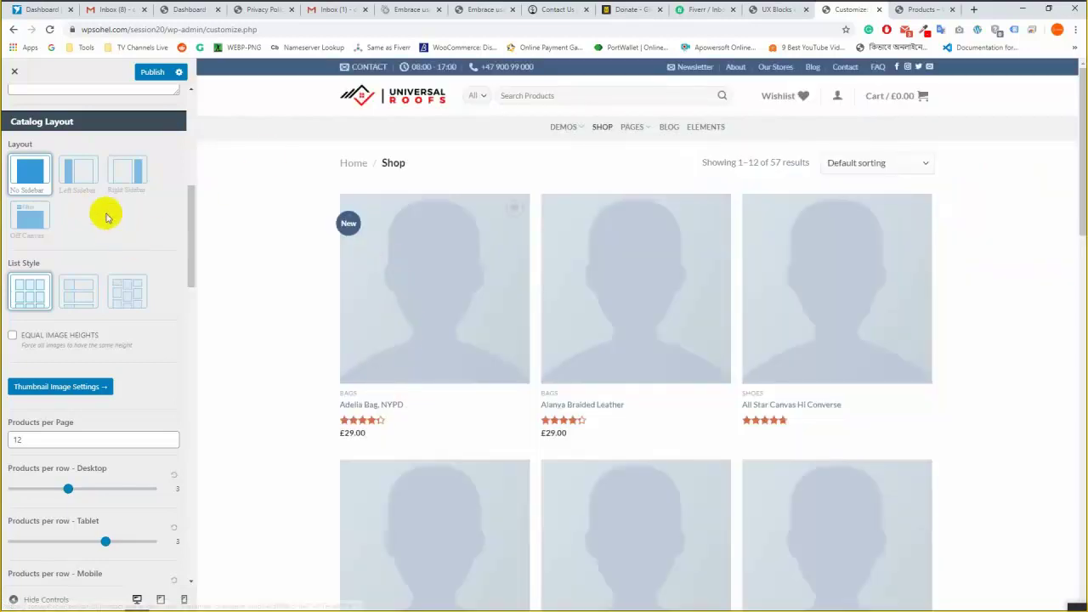
{"action": "scroll", "coordinate": [127, 323], "scroll_direction": "down", "scroll_amount": 3}
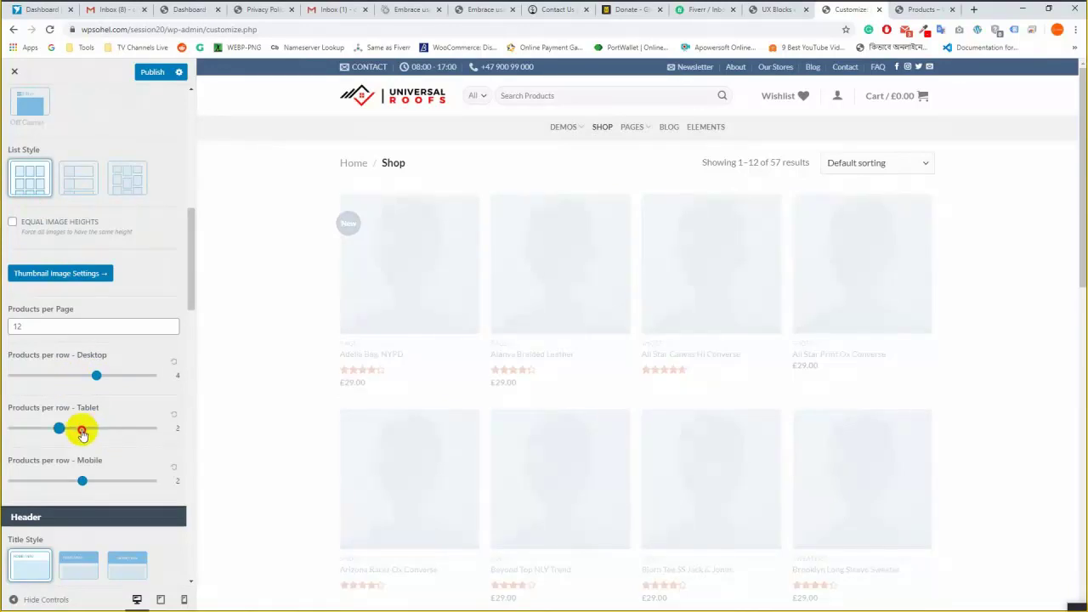
{"action": "left_click_drag", "start_coordinate": [68, 485], "coordinate": [32, 479]}
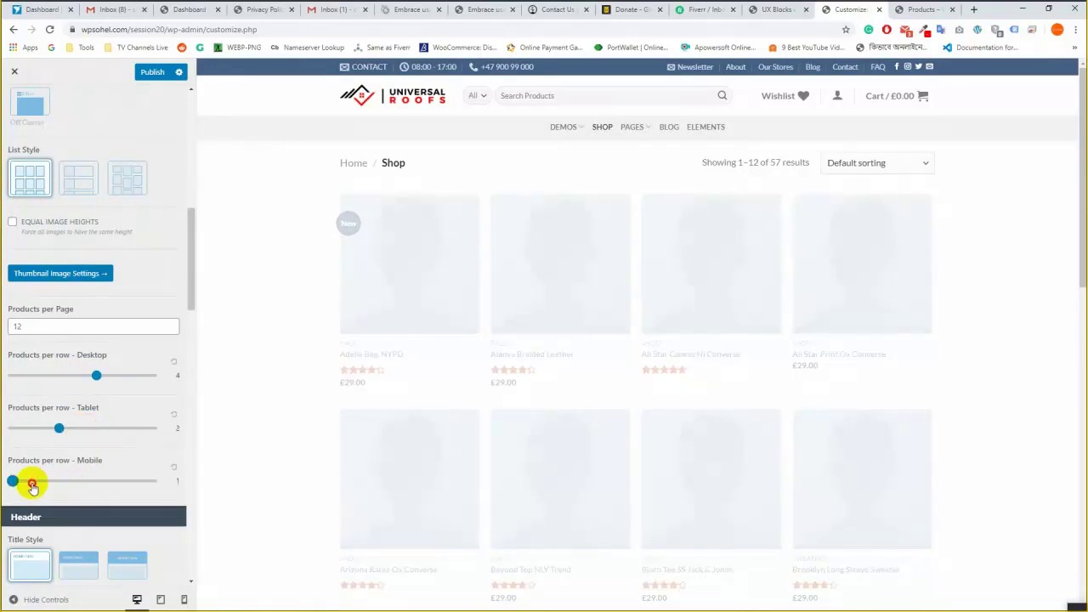
{"action": "right_click", "coordinate": [31, 480]}
{"action": "left_click", "coordinate": [107, 120]}
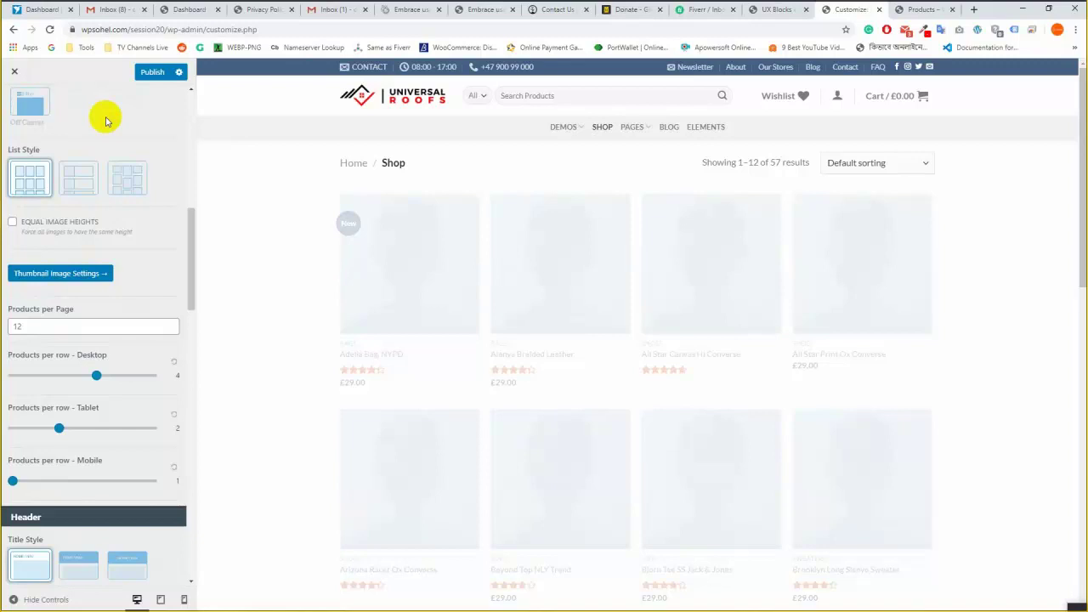
{"action": "left_click", "coordinate": [152, 72]}
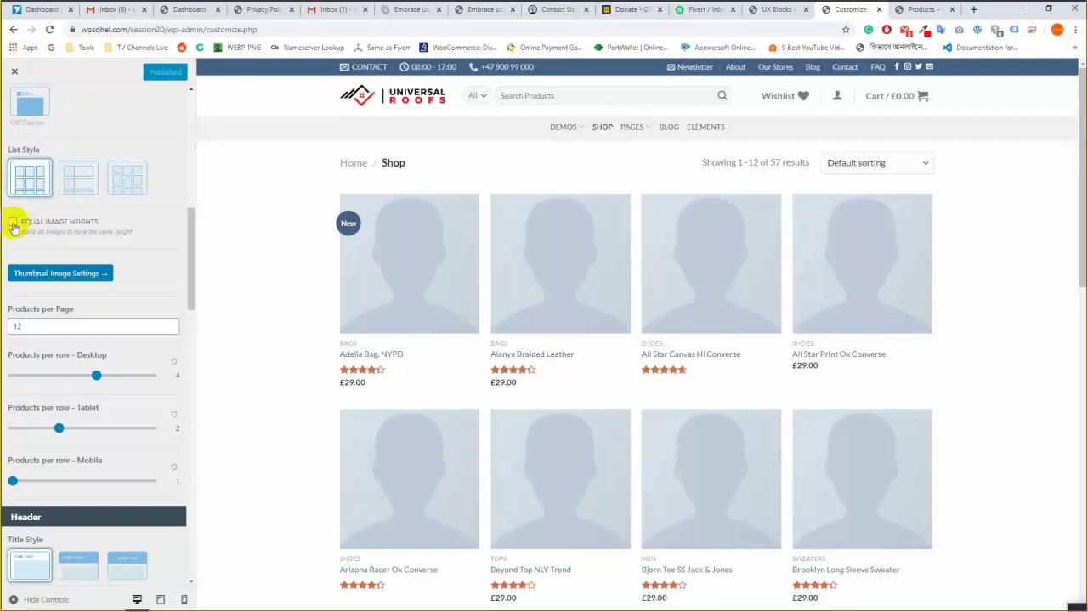
Enable Equal Image Heights for the catalog products and publish the change.
{"action": "left_click", "coordinate": [12, 223]}
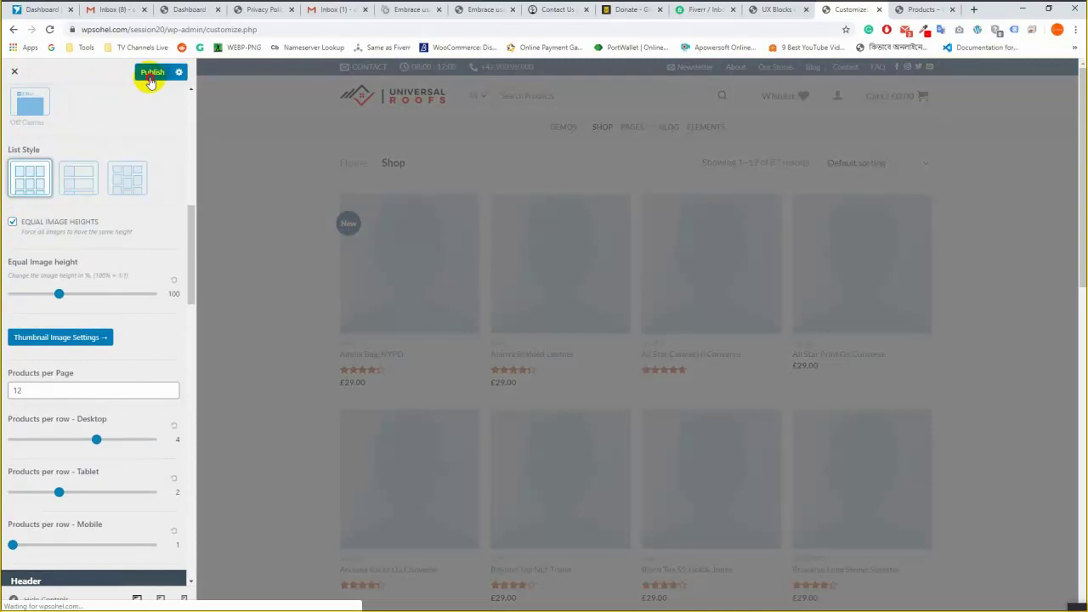
{"action": "left_click", "coordinate": [151, 73]}
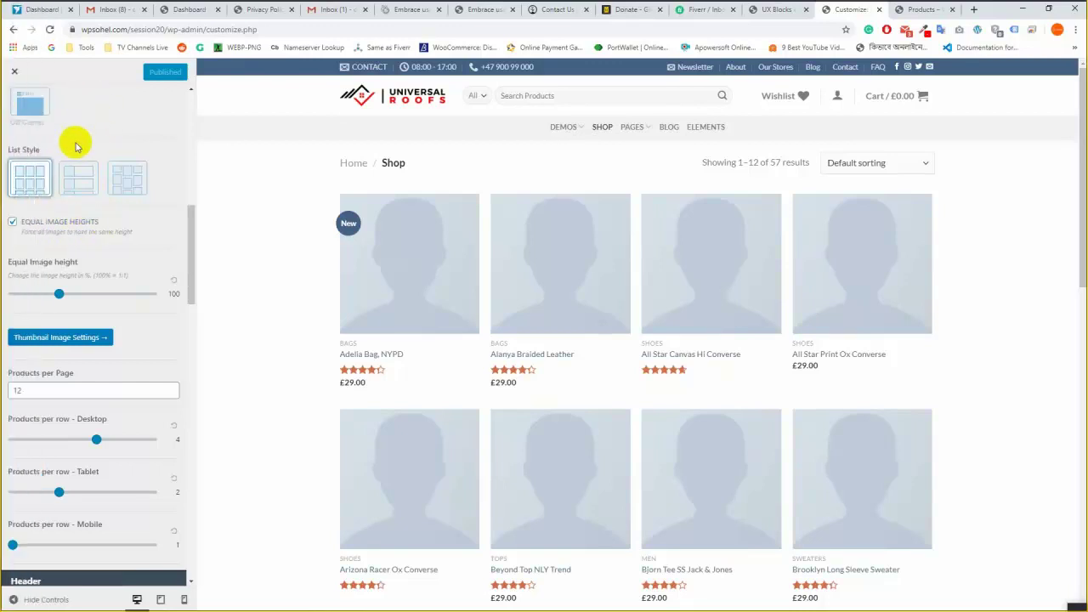
Change the List Style to the layout with details beside each image and set desktop products per row to 1.
{"action": "left_click", "coordinate": [73, 180]}
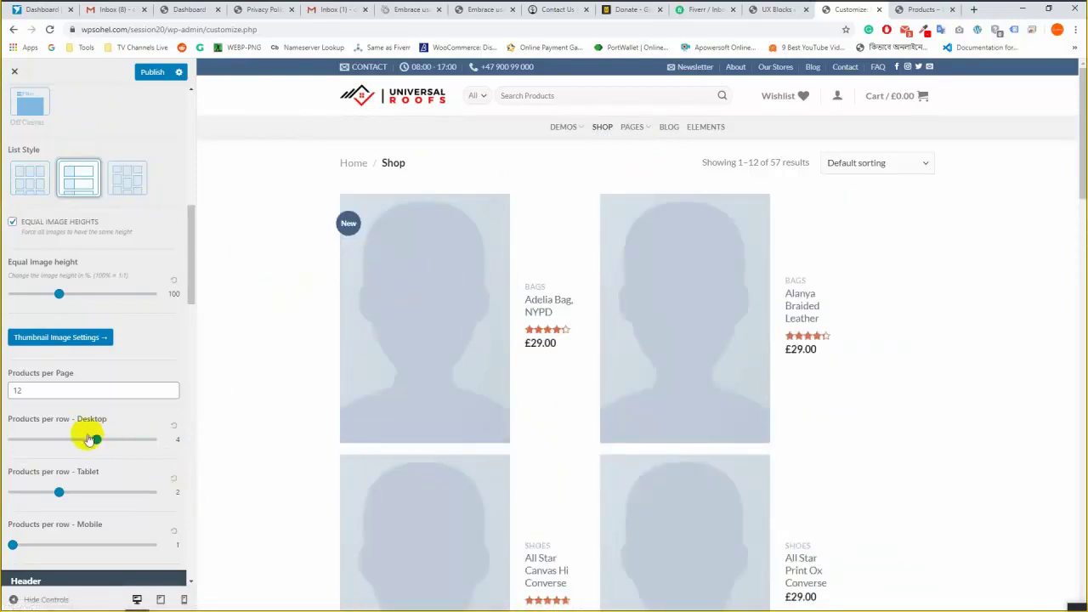
{"action": "left_click_drag", "start_coordinate": [97, 437], "coordinate": [17, 439]}
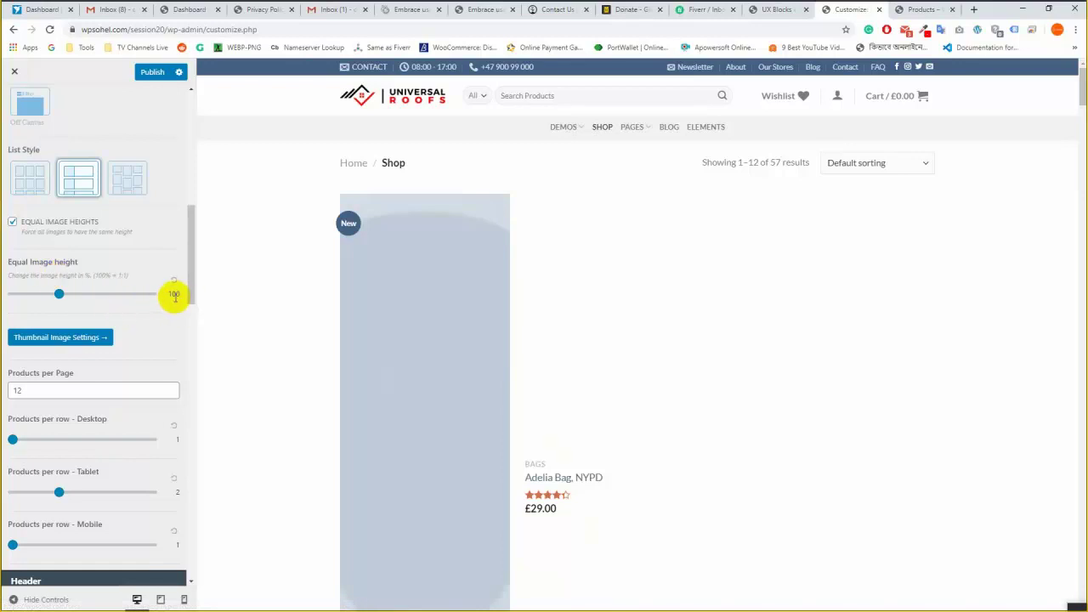
Disable Equal Image Heights for the catalog, set the product thumbnail cropping to Uncropped and publish the change.
{"action": "left_click", "coordinate": [13, 223]}
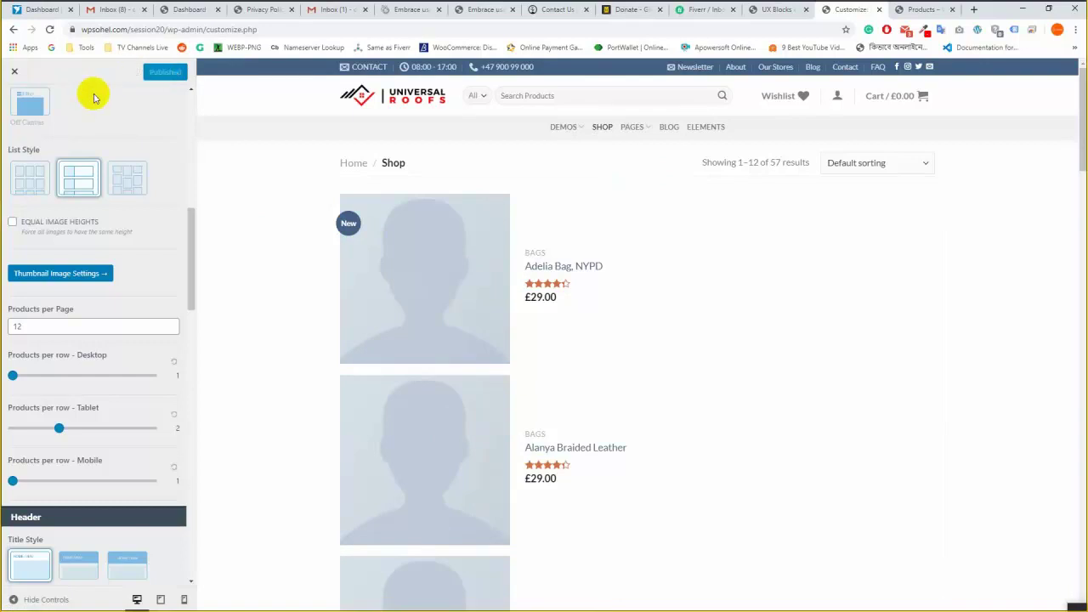
{"action": "scroll", "coordinate": [129, 275], "scroll_direction": "down", "scroll_amount": 1}
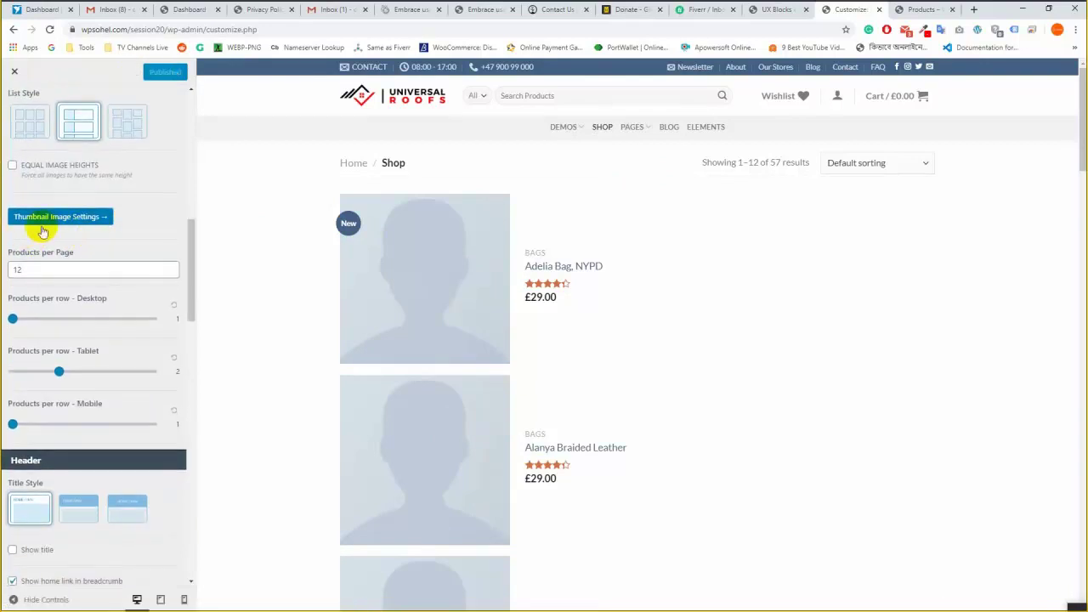
{"action": "left_click", "coordinate": [96, 219]}
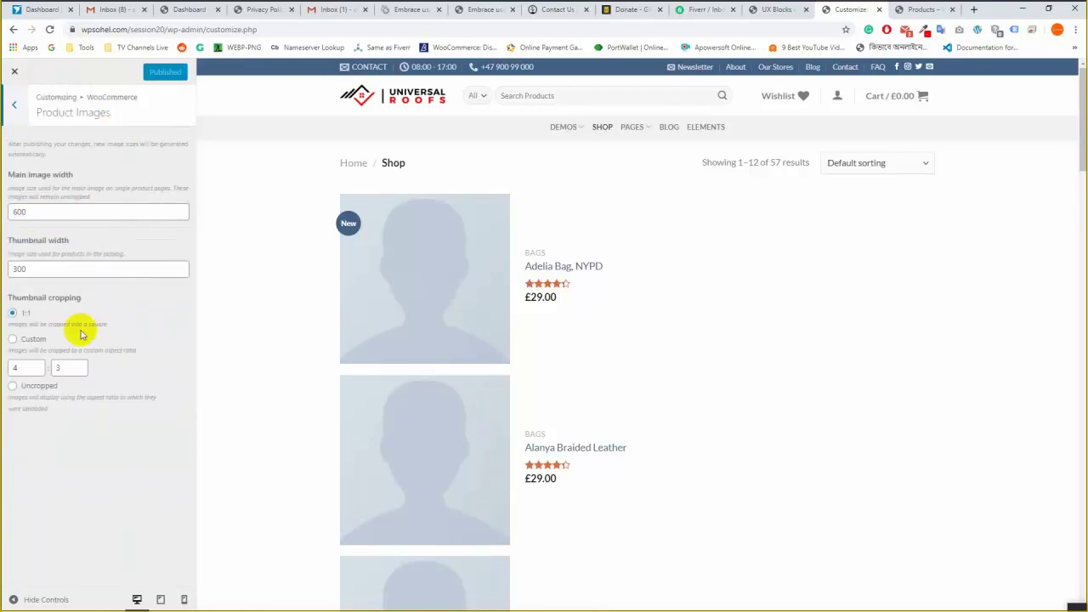
{"action": "left_click", "coordinate": [13, 387]}
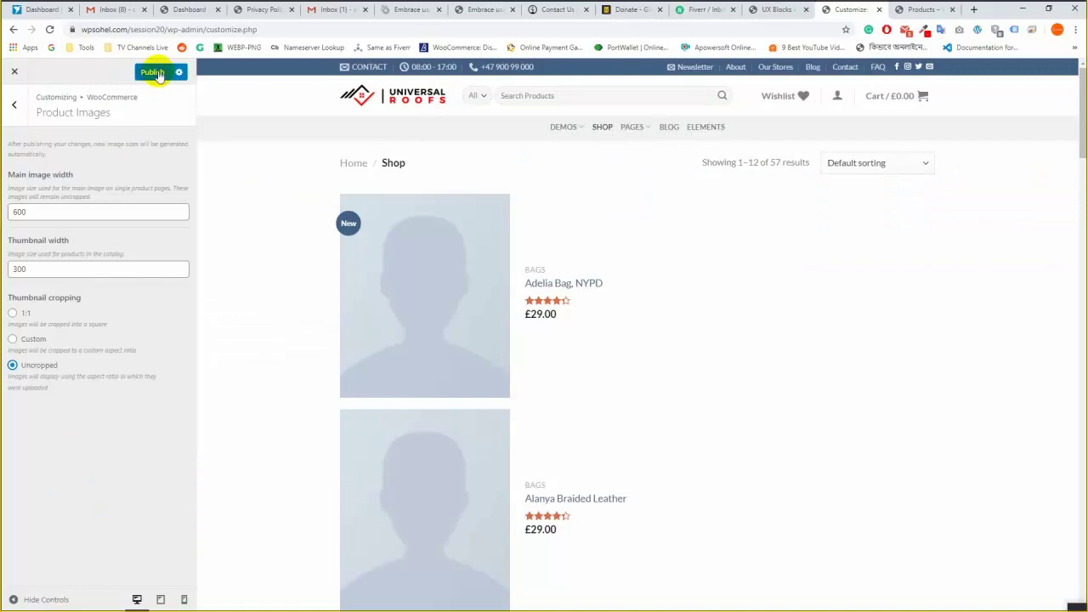
{"action": "left_click", "coordinate": [154, 73]}
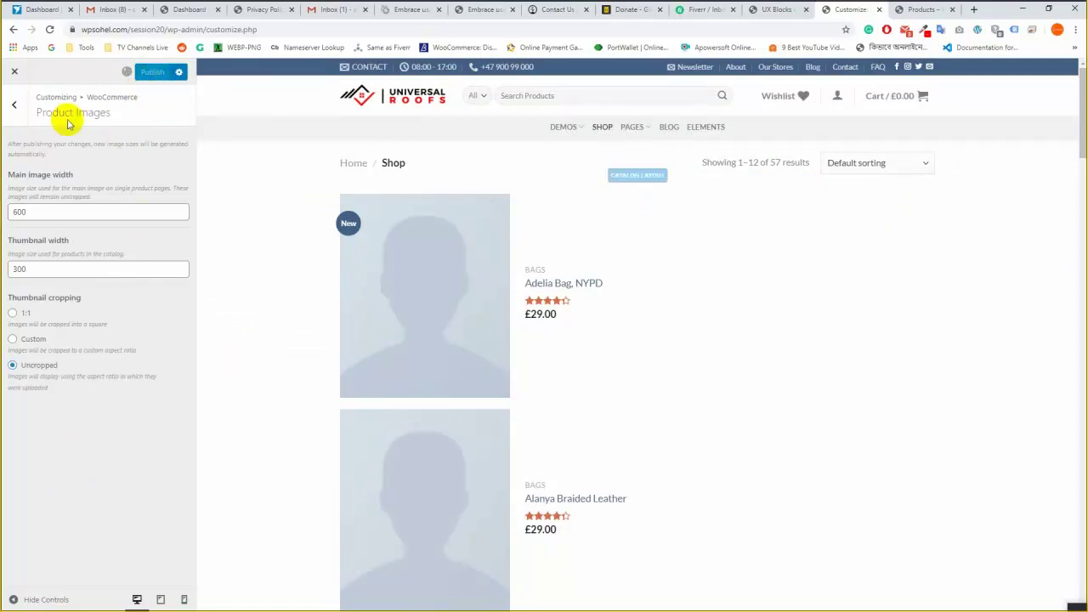
Return to the WooCommerce Product Catalog settings and examine the Catalog Layout options against the shop page preview.
{"action": "left_click", "coordinate": [15, 102]}
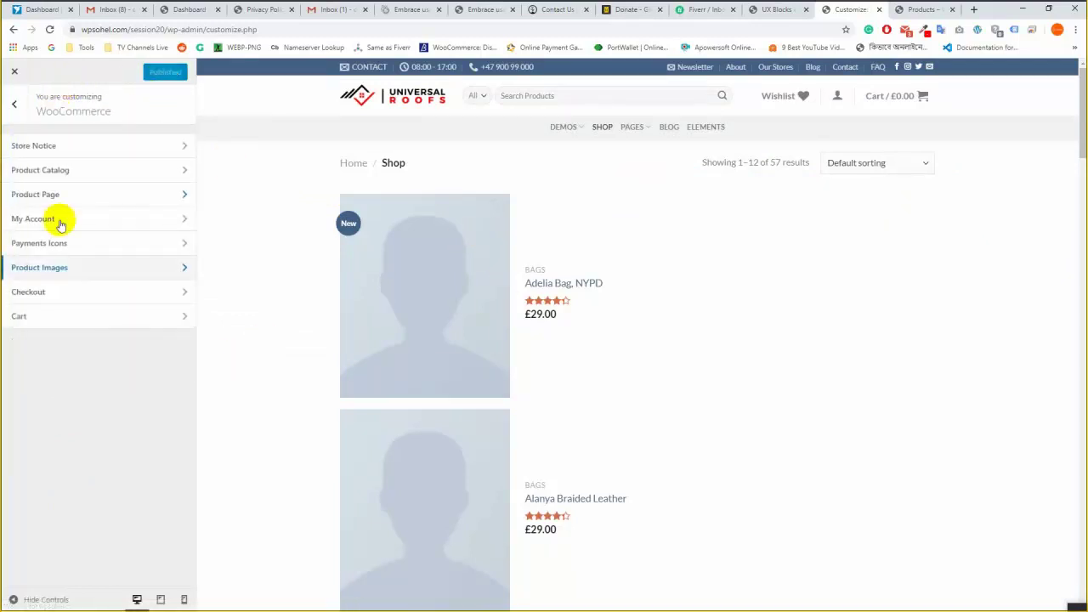
{"action": "left_click", "coordinate": [14, 103]}
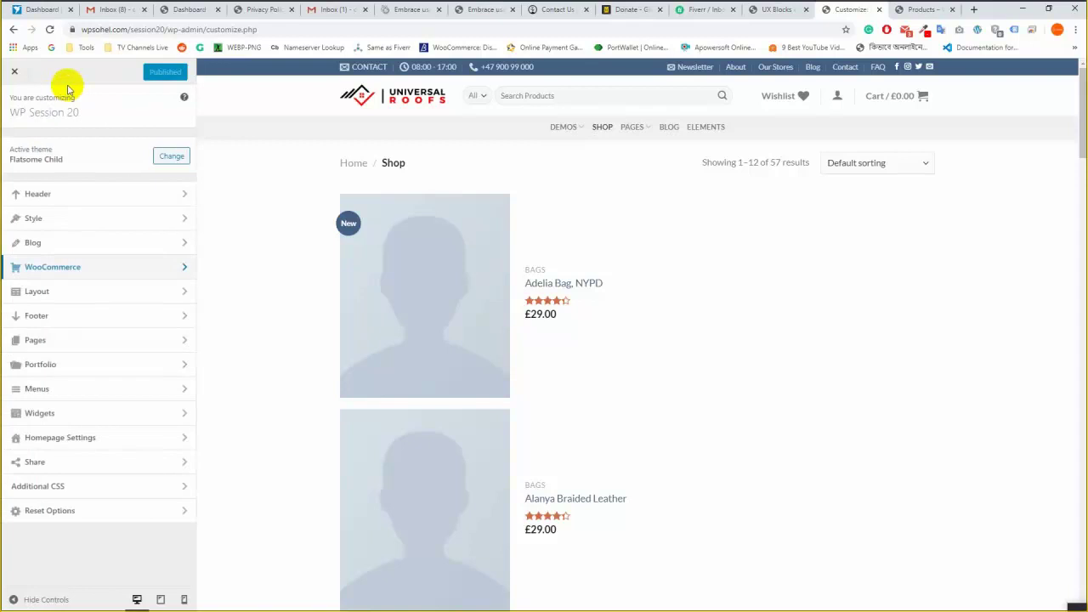
{"action": "left_click", "coordinate": [140, 268]}
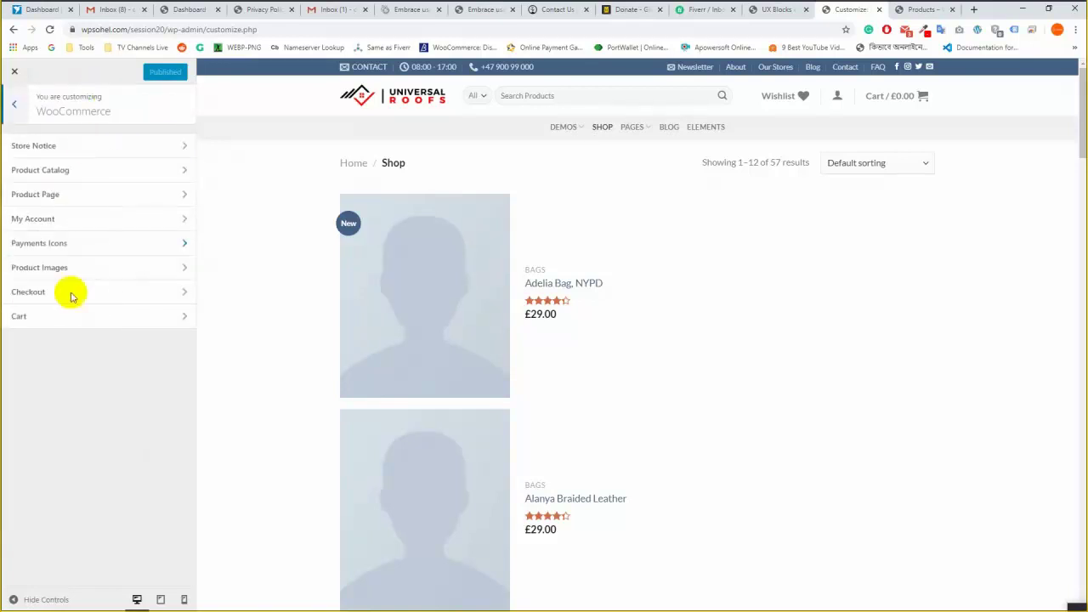
{"action": "left_click", "coordinate": [107, 167]}
{"action": "scroll", "coordinate": [61, 438], "scroll_direction": "down", "scroll_amount": 6}
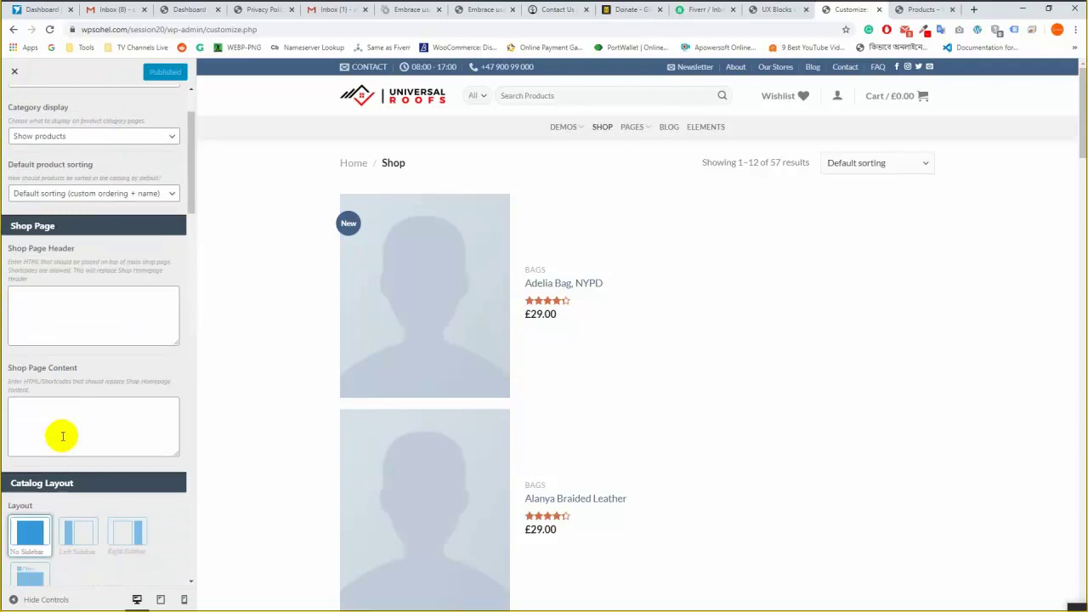
{"action": "scroll", "coordinate": [80, 354], "scroll_direction": "down", "scroll_amount": 5}
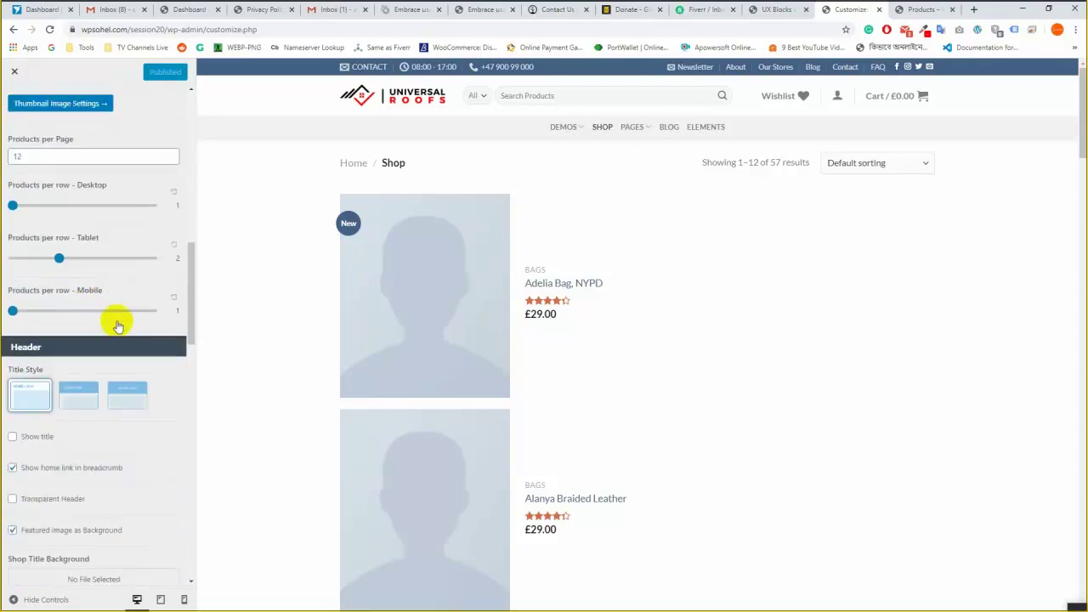
{"action": "scroll", "coordinate": [114, 320], "scroll_direction": "up", "scroll_amount": 2}
{"action": "scroll", "coordinate": [119, 327], "scroll_direction": "up", "scroll_amount": 3}
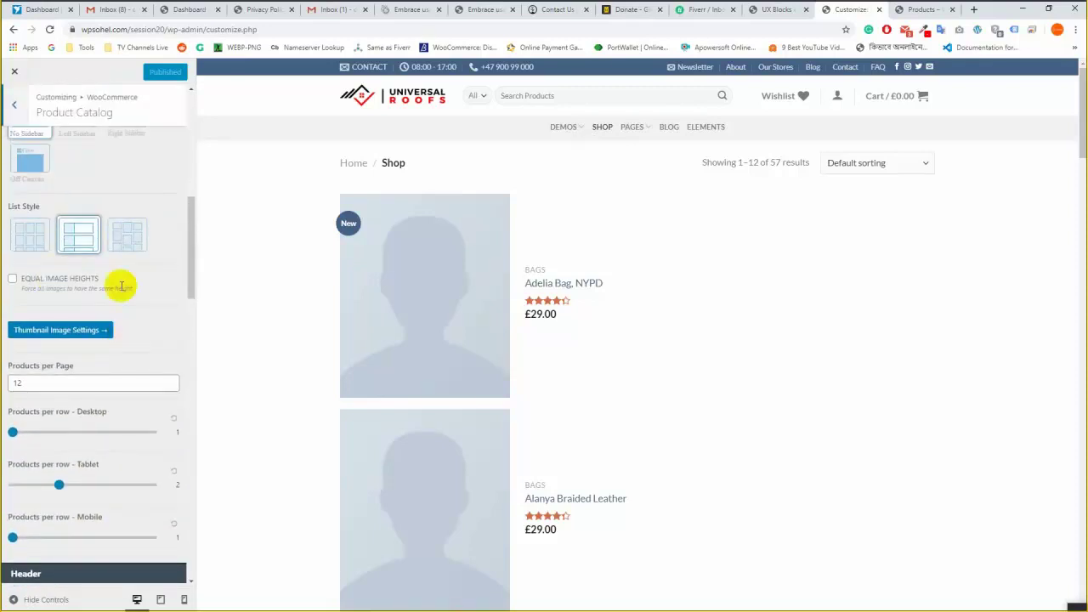
{"action": "scroll", "coordinate": [136, 293], "scroll_direction": "down", "scroll_amount": 2}
{"action": "scroll", "coordinate": [157, 301], "scroll_direction": "down", "scroll_amount": 1}
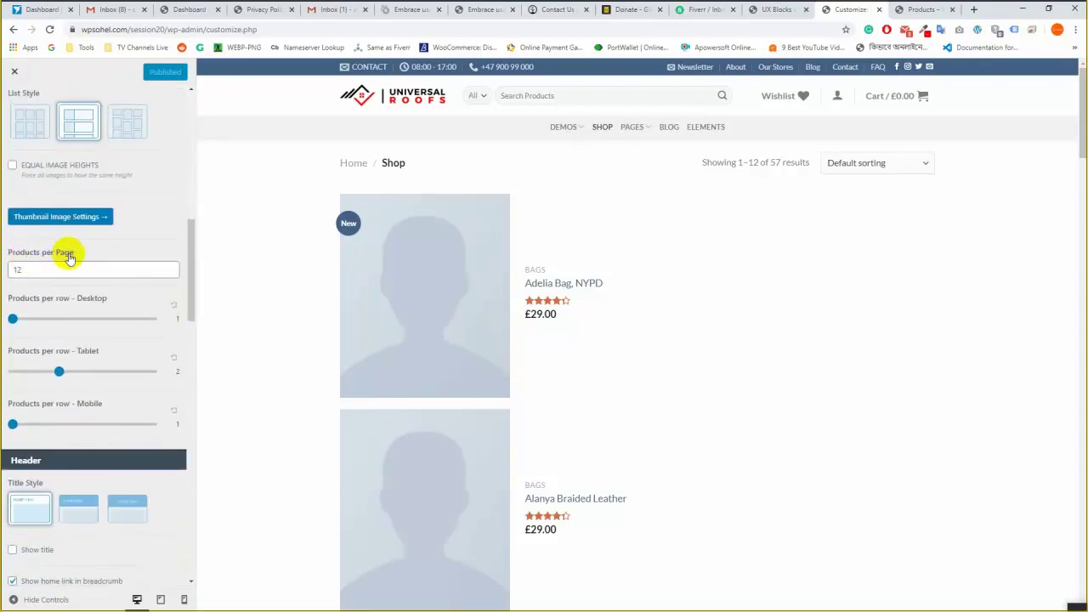
{"action": "scroll", "coordinate": [554, 304], "scroll_direction": "down", "scroll_amount": 3}
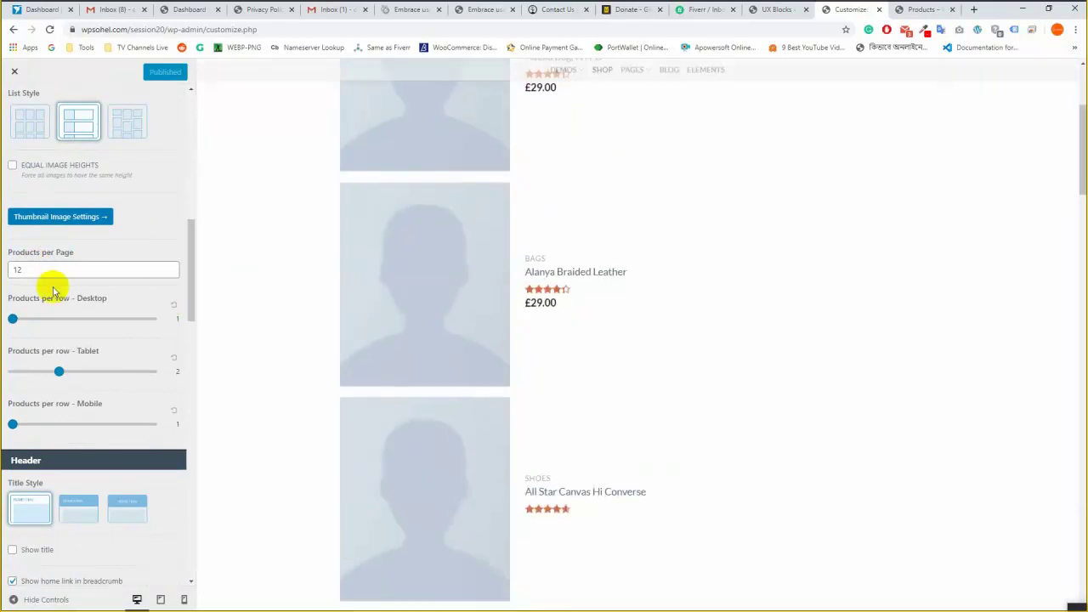
Change the catalog List Style to the regular grid with 4 products per row on desktop, and publish.
{"action": "left_click", "coordinate": [31, 123]}
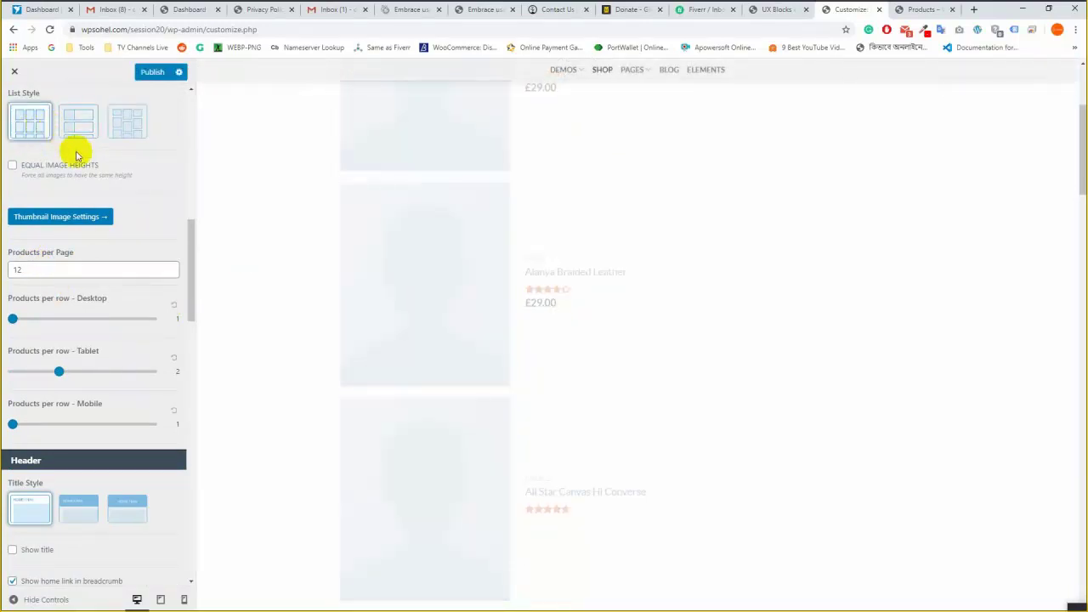
{"action": "scroll", "coordinate": [500, 243], "scroll_direction": "up", "scroll_amount": 2}
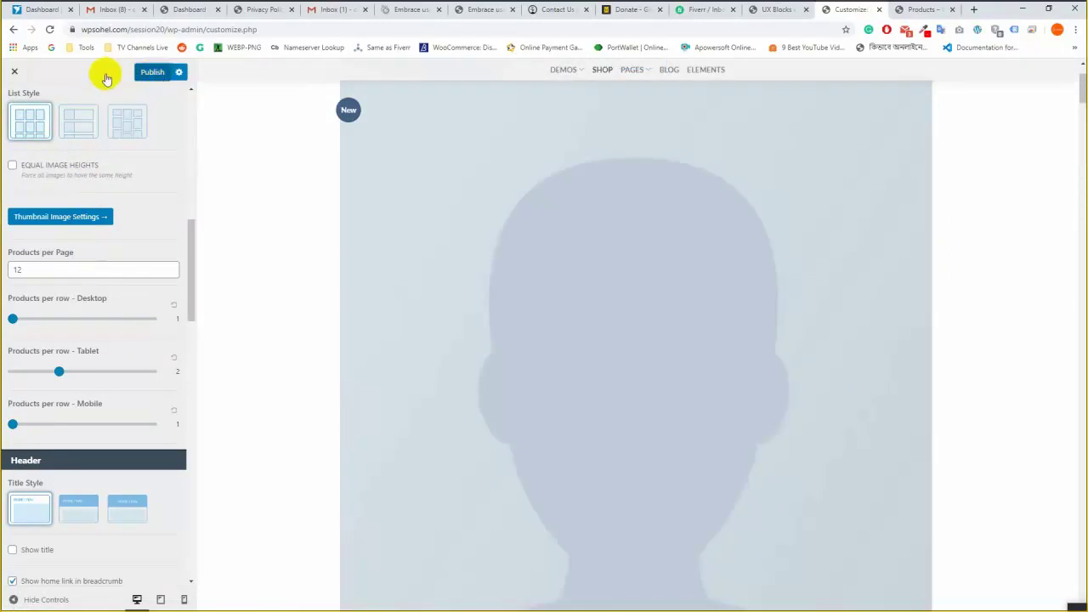
{"action": "left_click", "coordinate": [101, 319]}
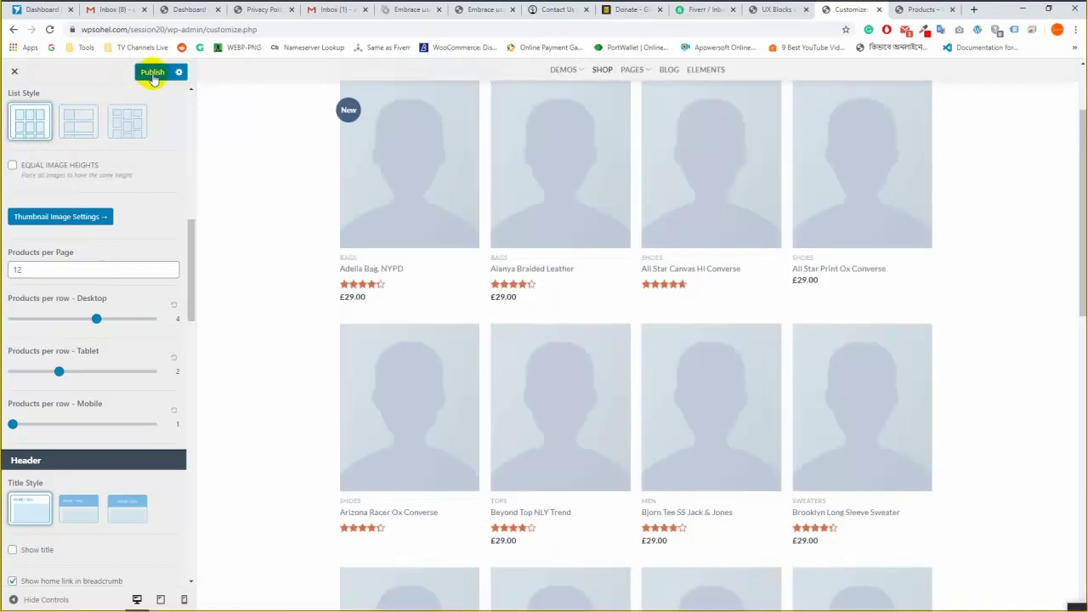
{"action": "left_click", "coordinate": [143, 73]}
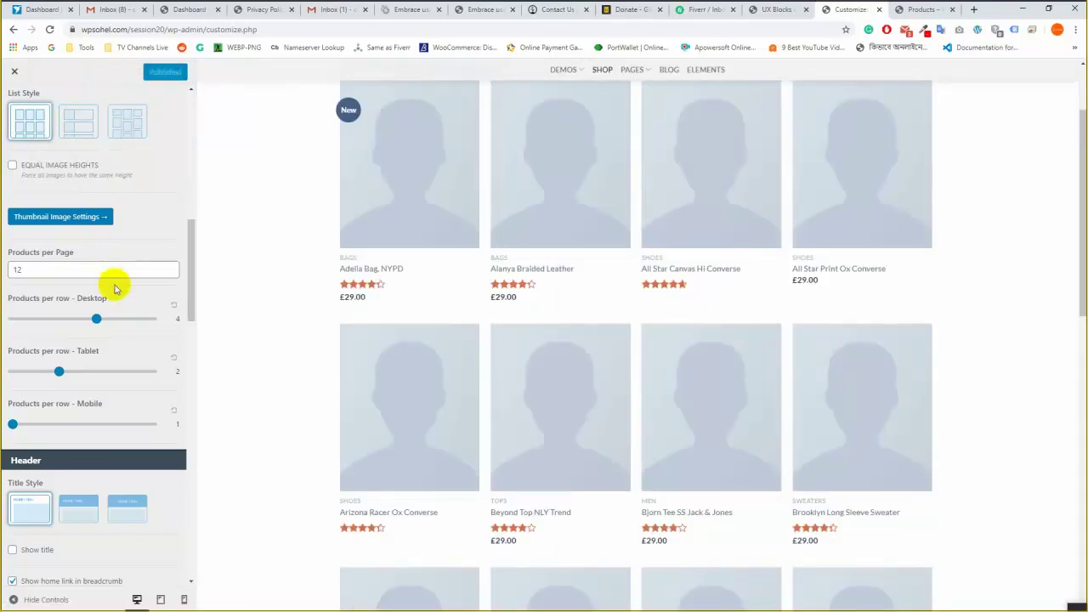
Set Products per Page to 16 for the product catalog and publish the change.
{"action": "scroll", "coordinate": [114, 284], "scroll_direction": "down", "scroll_amount": 2}
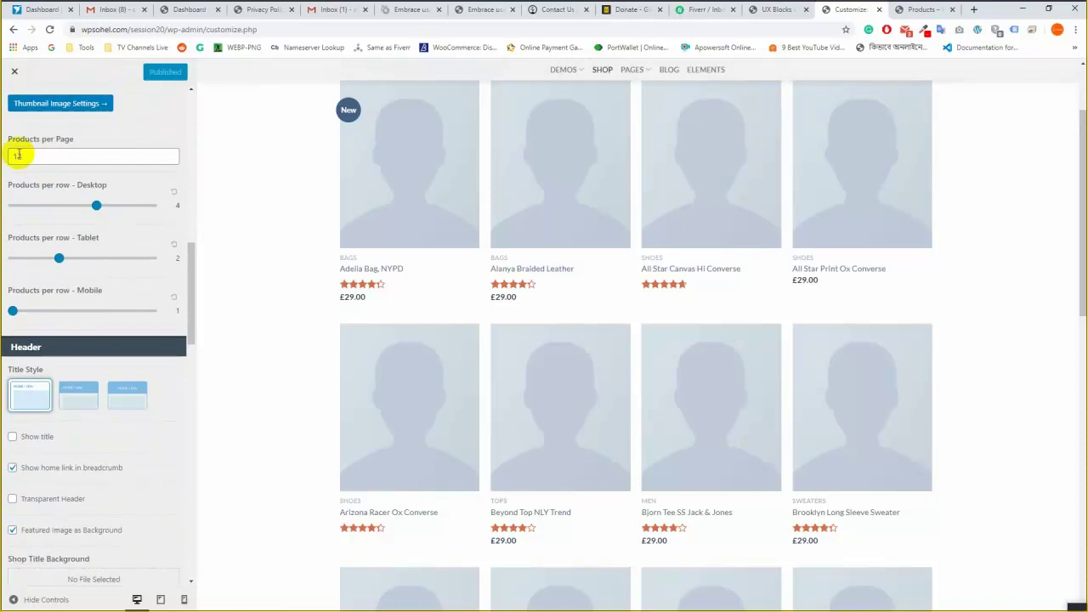
{"action": "double_click", "coordinate": [18, 154]}
{"action": "type", "text": "16"}
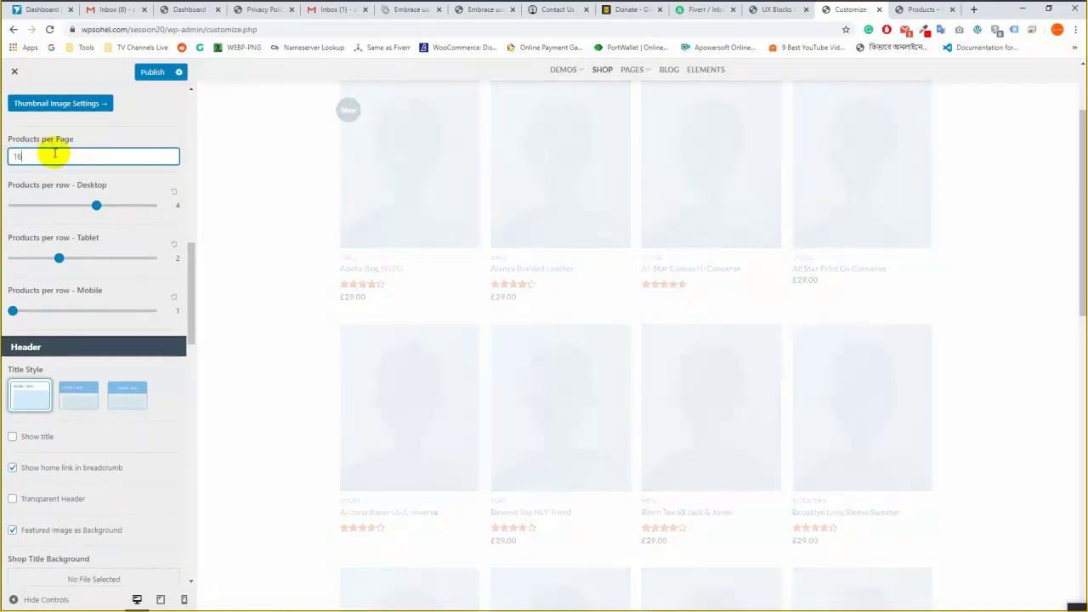
{"action": "left_click", "coordinate": [102, 73]}
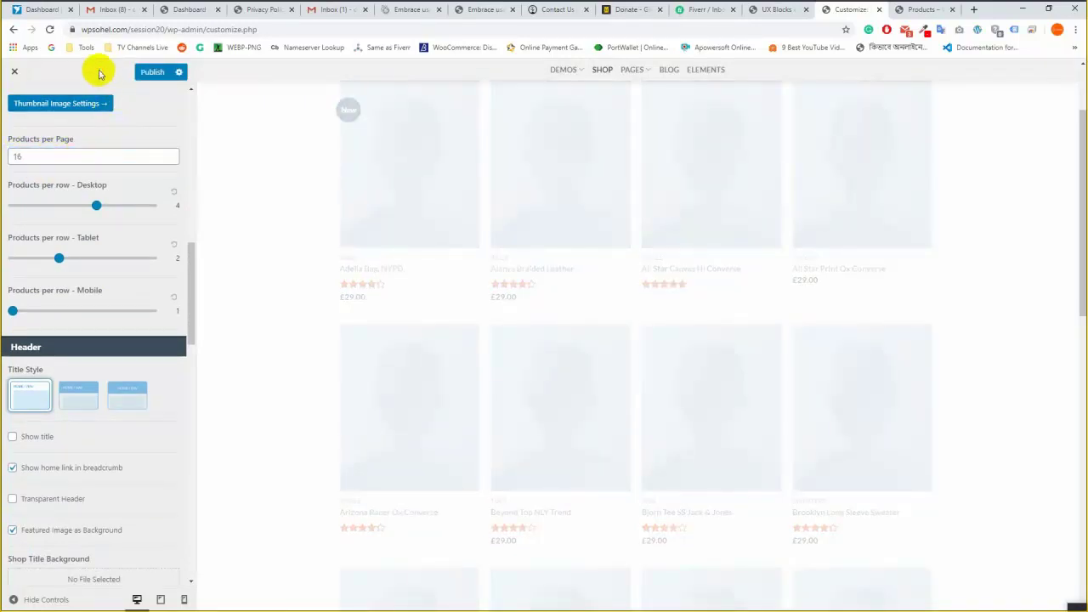
{"action": "left_click", "coordinate": [149, 72]}
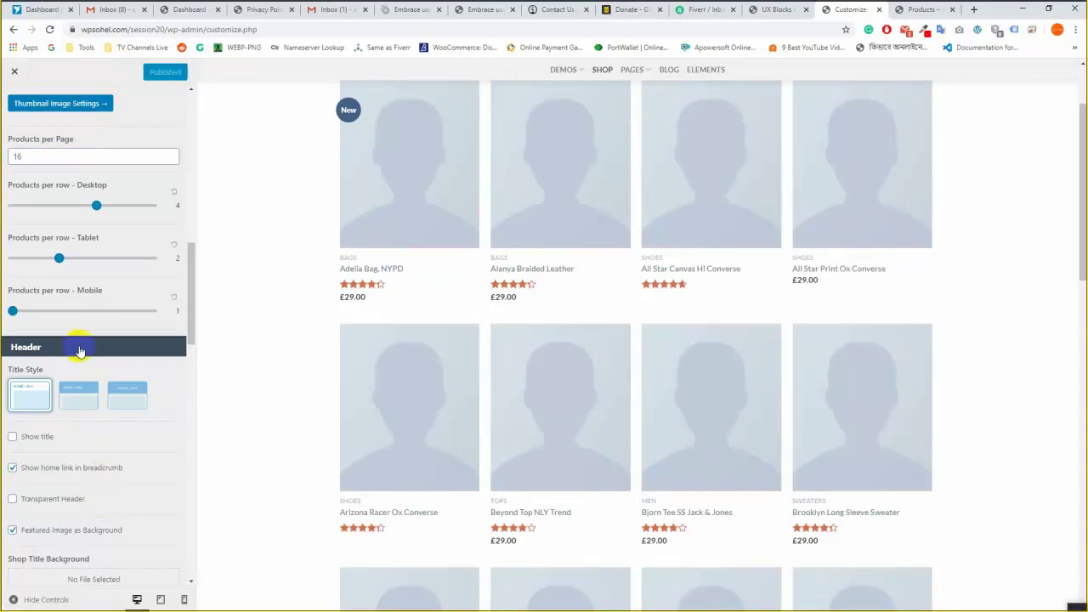
Change the shop header's Title Style to the coloured banner layout with the left-aligned title.
{"action": "scroll", "coordinate": [102, 391], "scroll_direction": "down", "scroll_amount": 2}
{"action": "scroll", "coordinate": [303, 451], "scroll_direction": "up", "scroll_amount": 2}
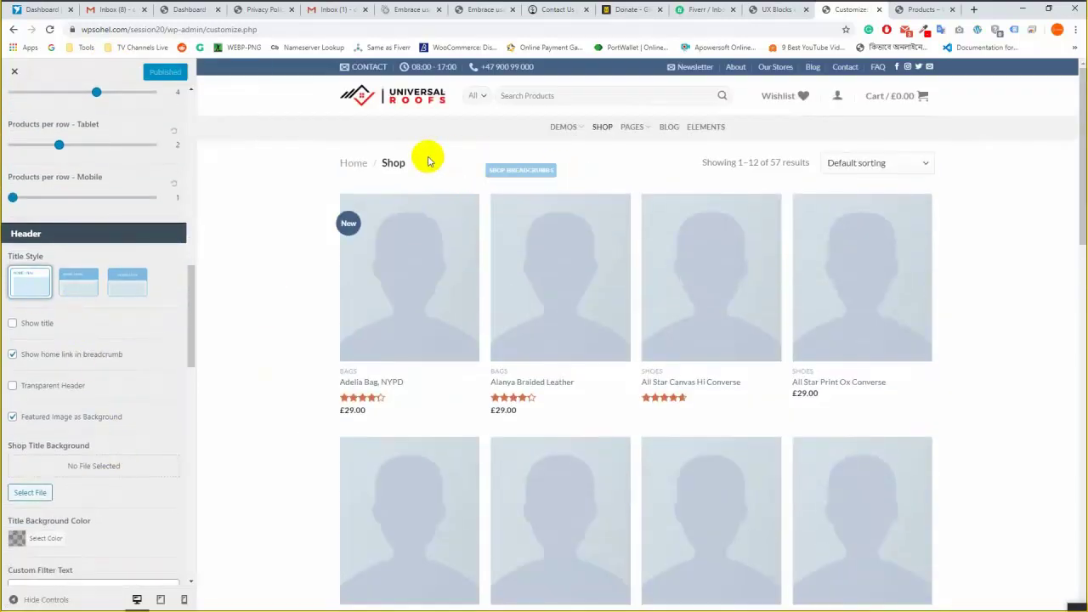
{"action": "left_click", "coordinate": [83, 289]}
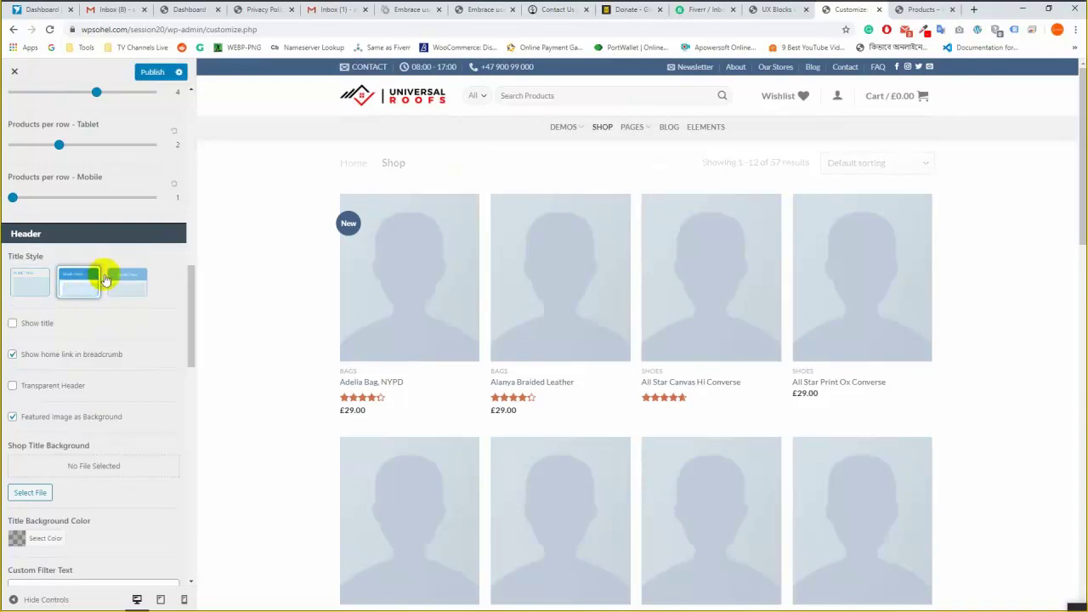
Publish the selected shop title style, and turn the Show title option on and back off.
{"action": "left_click", "coordinate": [152, 72]}
{"action": "scroll", "coordinate": [144, 437], "scroll_direction": "down", "scroll_amount": 1}
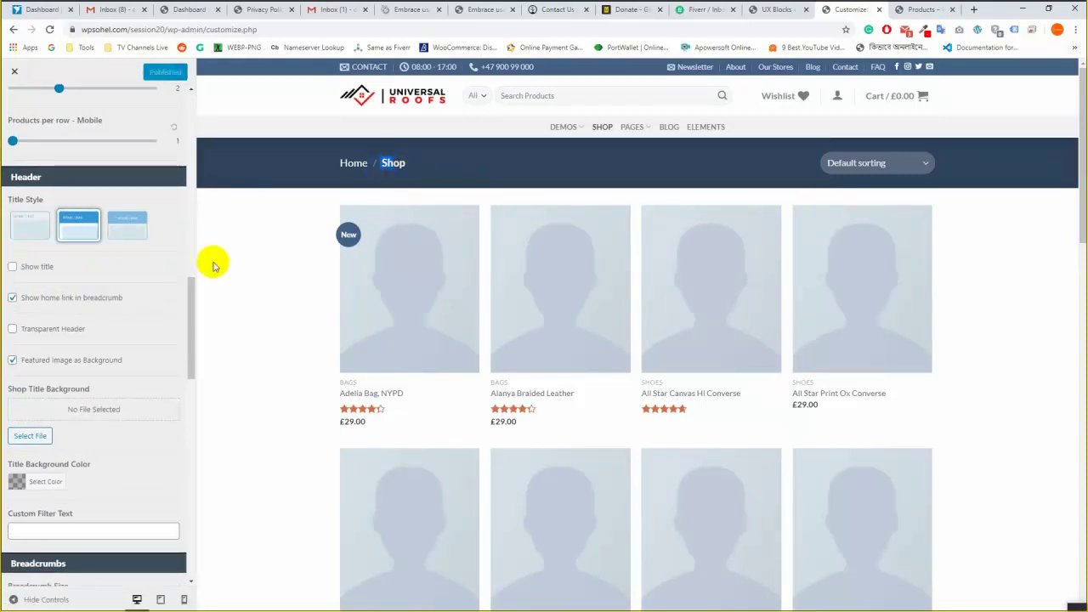
{"action": "left_click", "coordinate": [40, 269]}
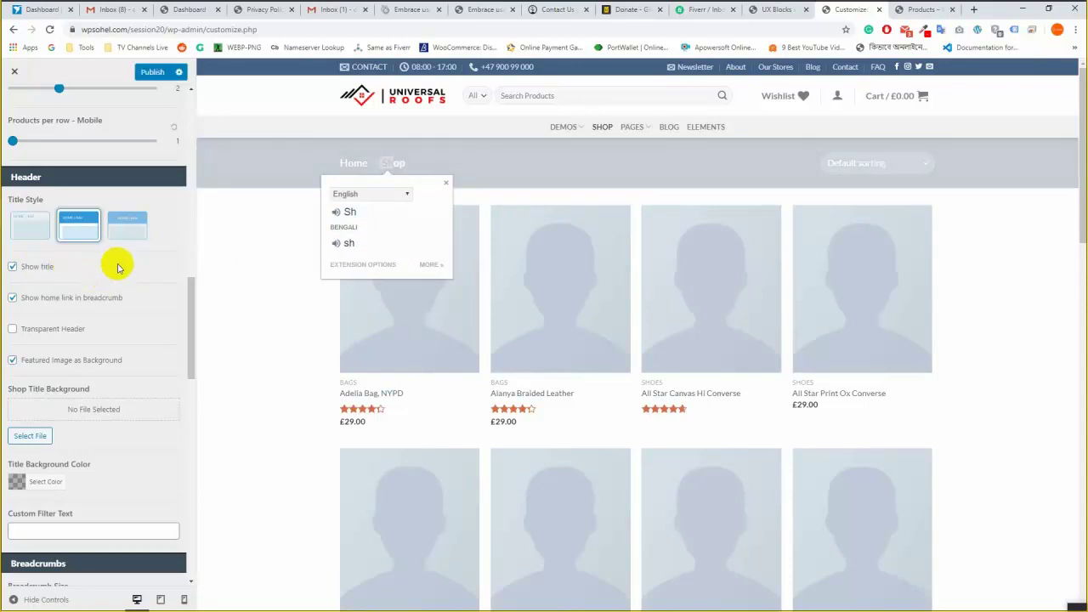
{"action": "left_click", "coordinate": [30, 269]}
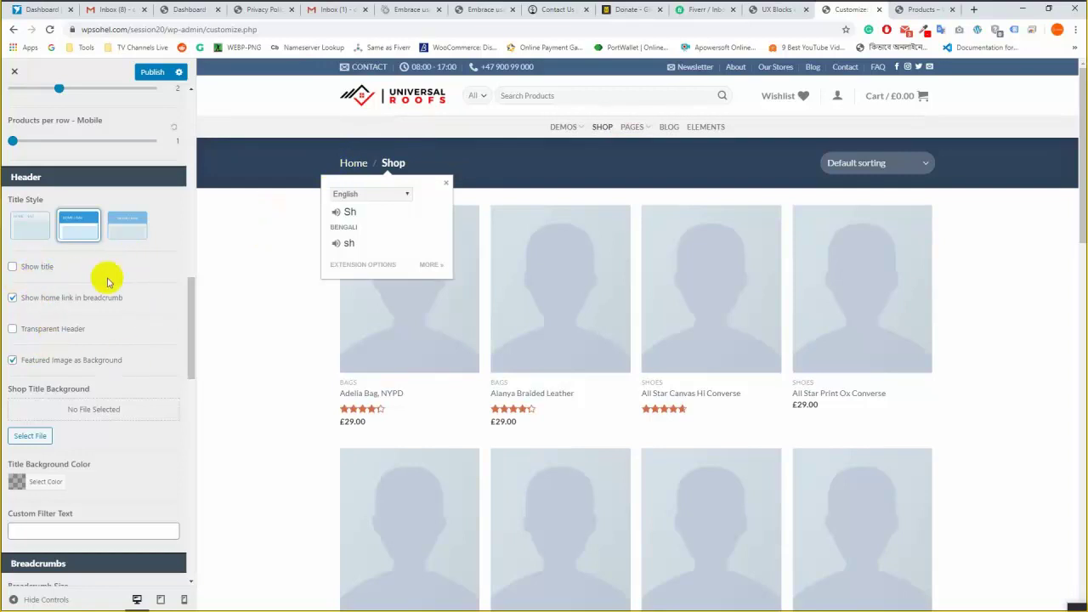
{"action": "left_click", "coordinate": [273, 166]}
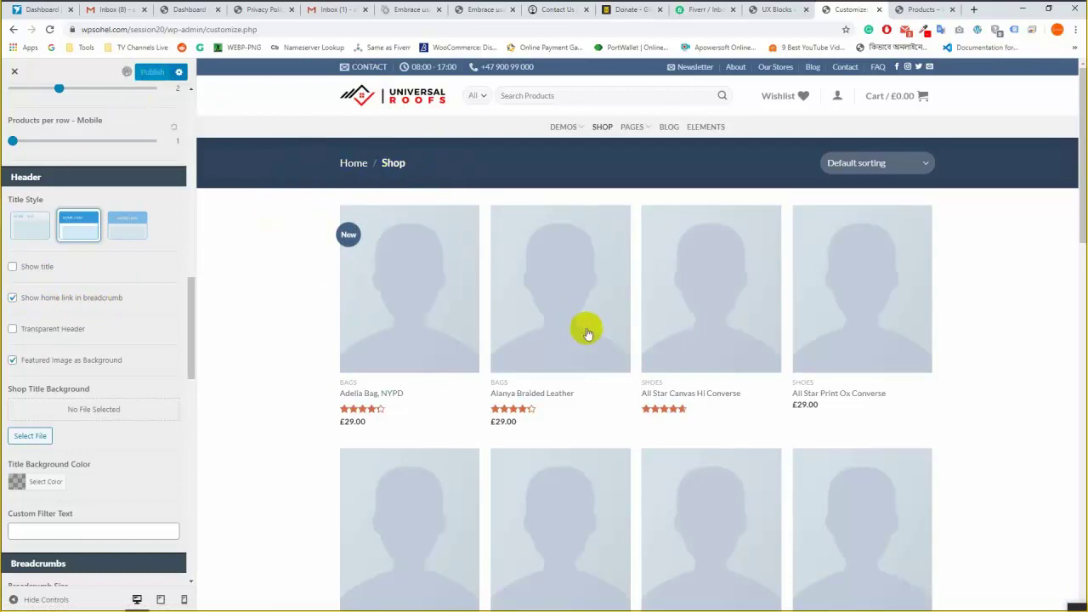
Examine the breadcrumbs on the live shop page and on the Adelia Bag, NYPD product page.
{"action": "left_click", "coordinate": [922, 9]}
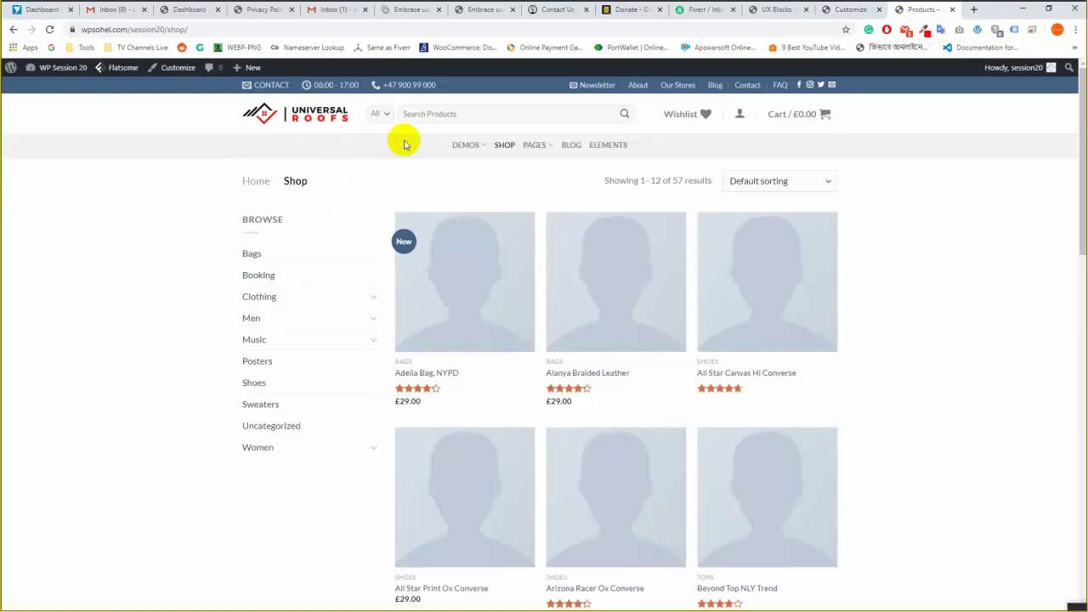
{"action": "left_click_drag", "start_coordinate": [318, 172], "coordinate": [352, 204]}
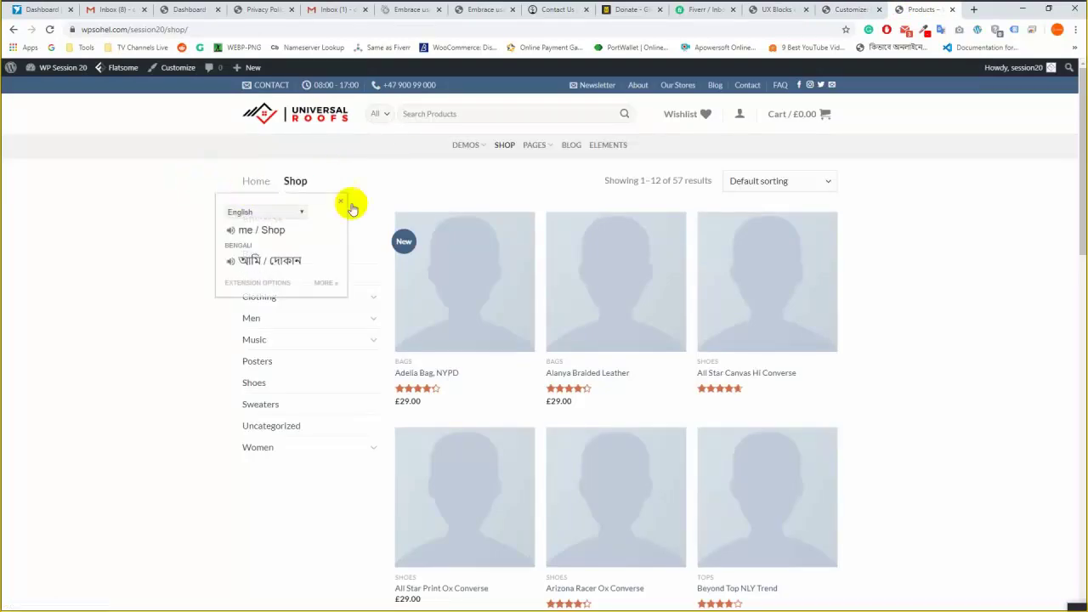
{"action": "left_click", "coordinate": [234, 198]}
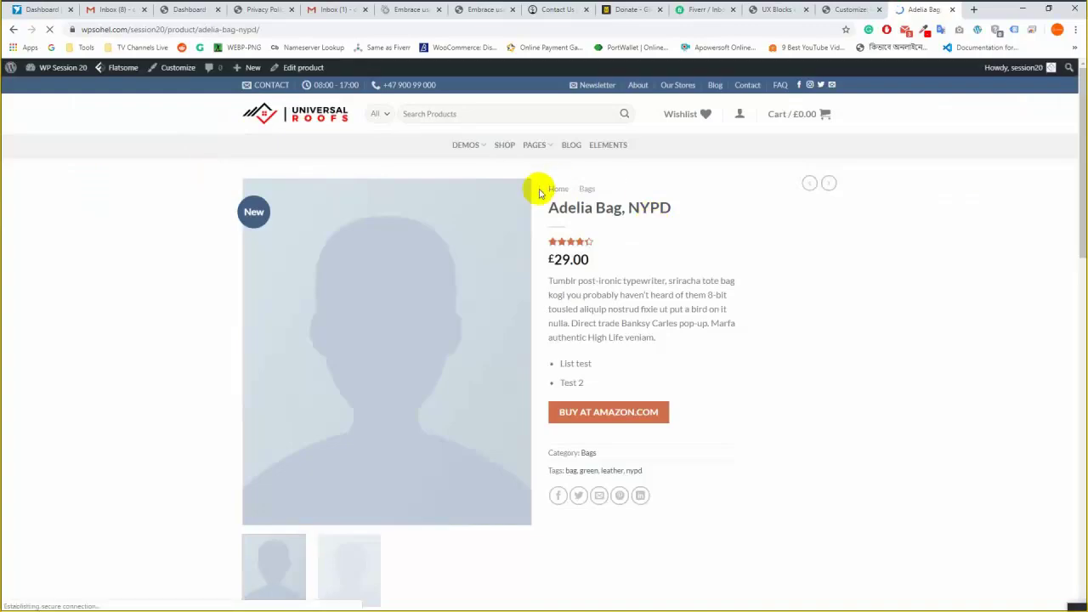
{"action": "left_click_drag", "start_coordinate": [537, 188], "coordinate": [561, 197]}
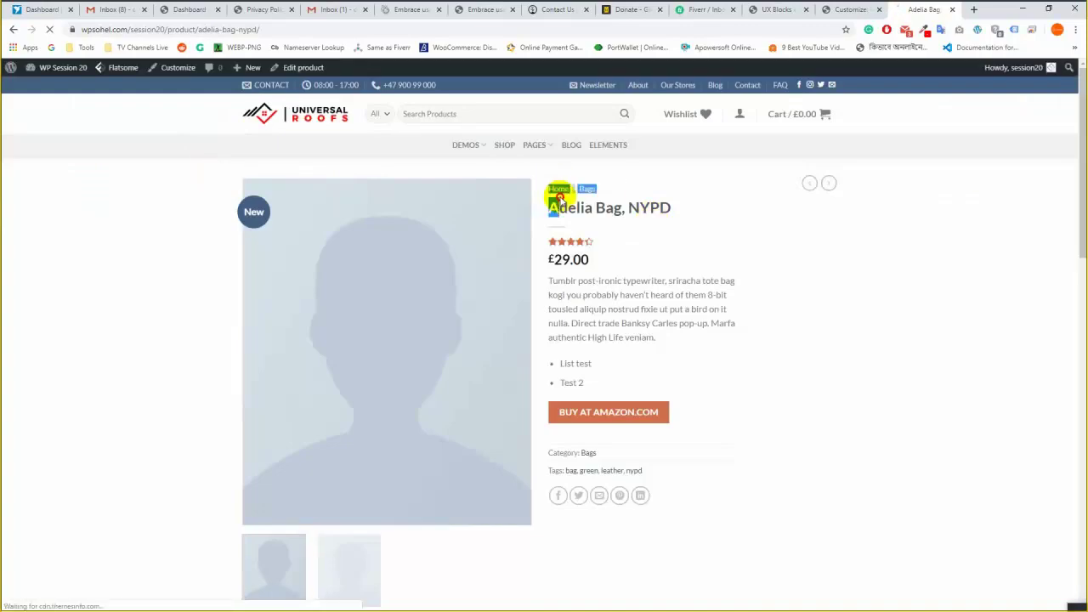
Turn off the home link in the shop header's breadcrumb and check the breadcrumb on the live product page.
{"action": "left_click", "coordinate": [841, 10]}
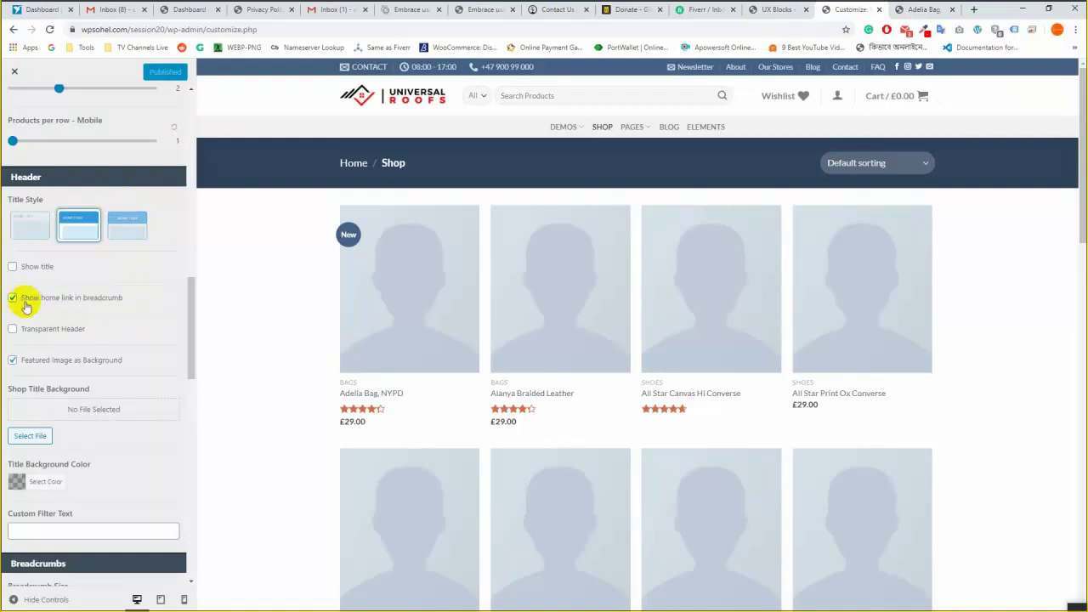
{"action": "left_click", "coordinate": [52, 303]}
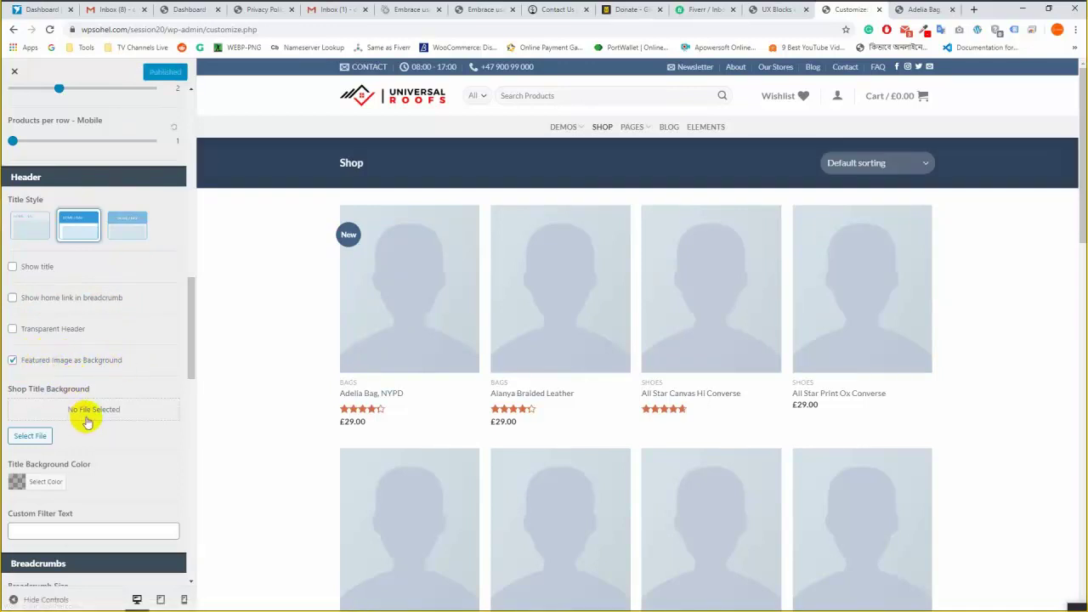
{"action": "left_click", "coordinate": [924, 9]}
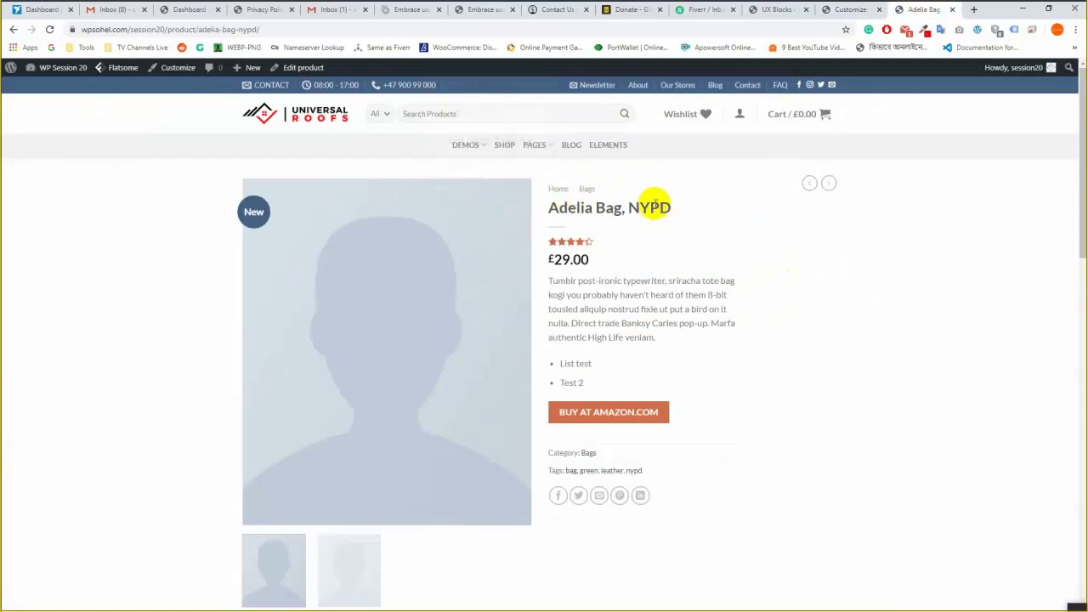
{"action": "left_click", "coordinate": [837, 8]}
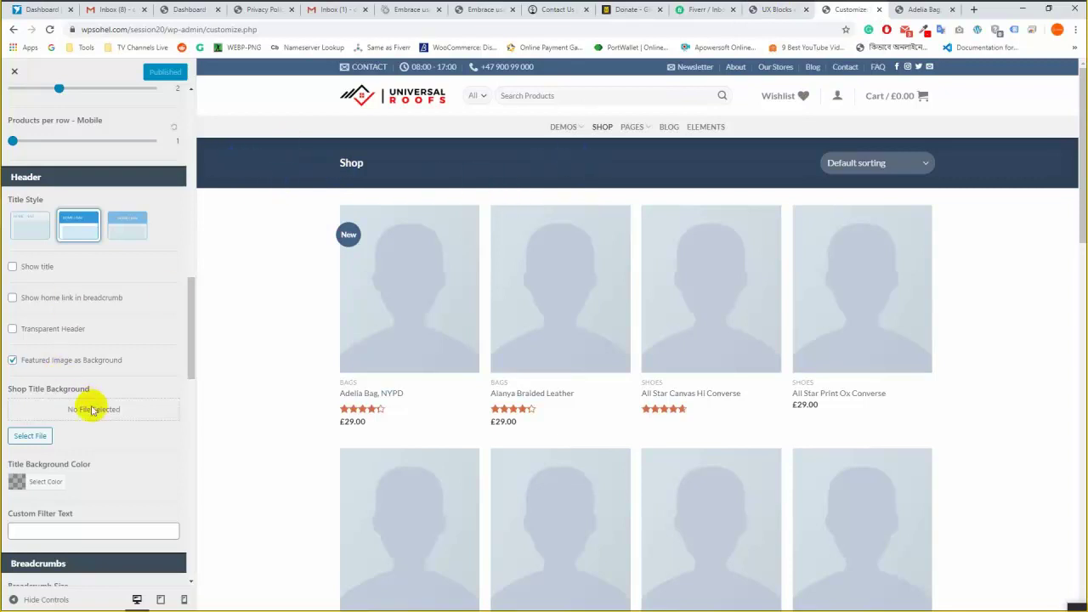
Set the rooftop photo from the media library as the shop title background and publish the change.
{"action": "scroll", "coordinate": [139, 352], "scroll_direction": "down", "scroll_amount": 1}
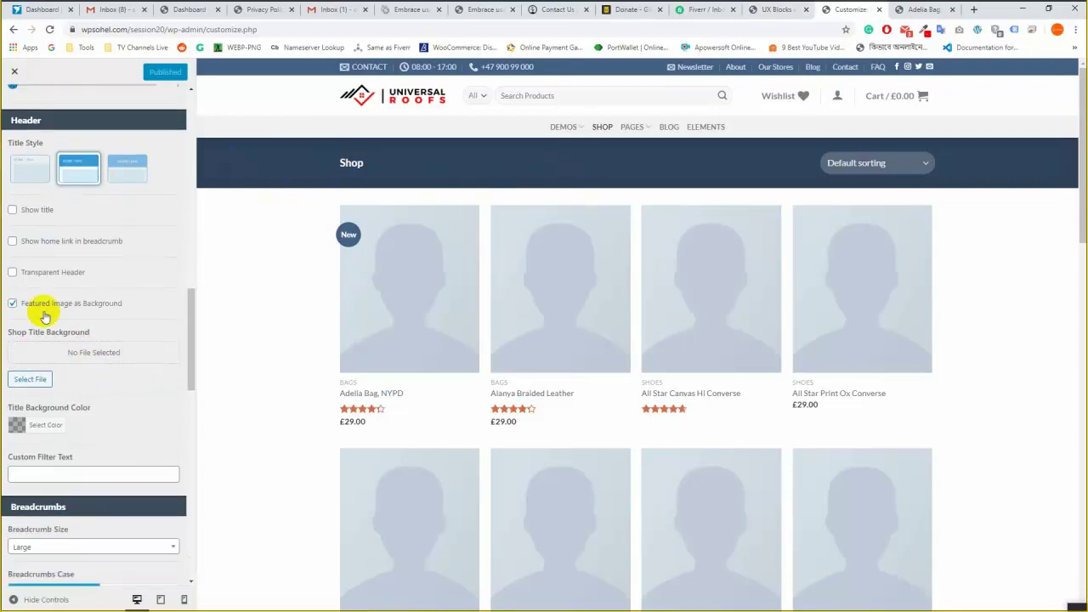
{"action": "left_click", "coordinate": [31, 379]}
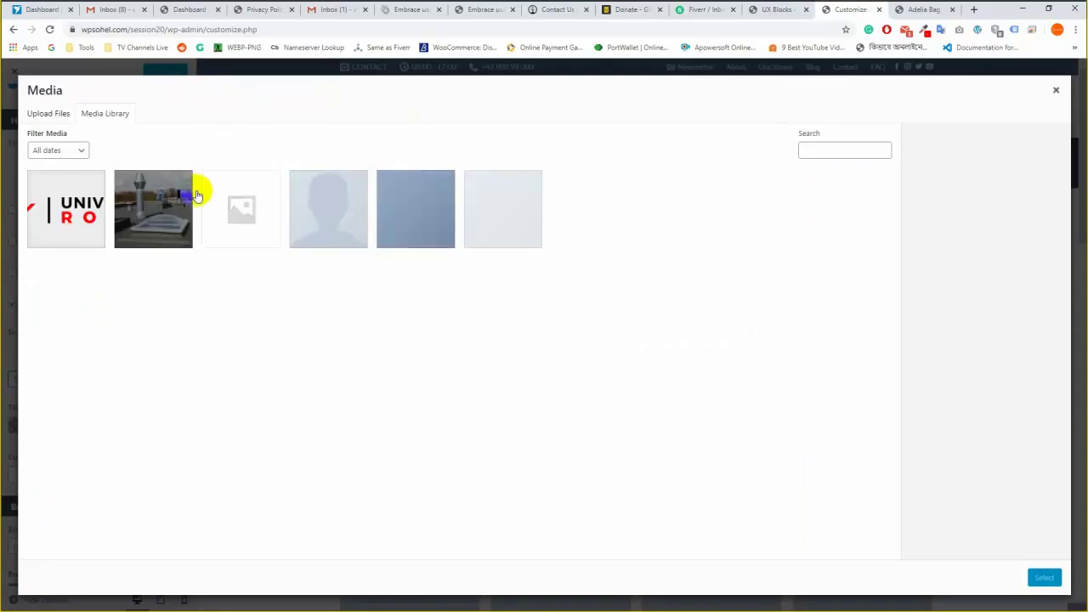
{"action": "left_click", "coordinate": [132, 223]}
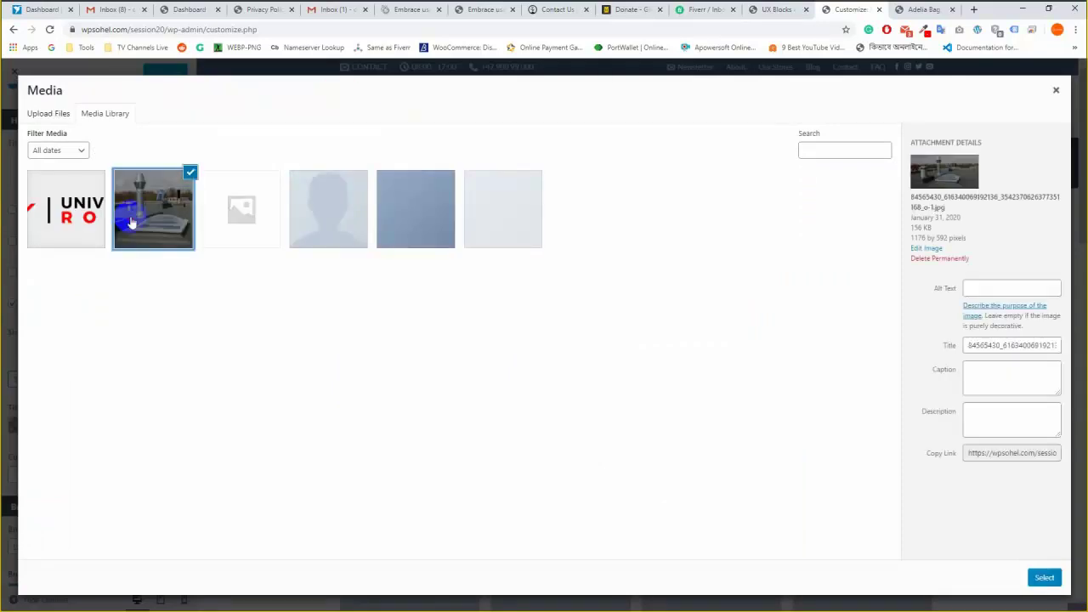
{"action": "left_click", "coordinate": [1045, 578]}
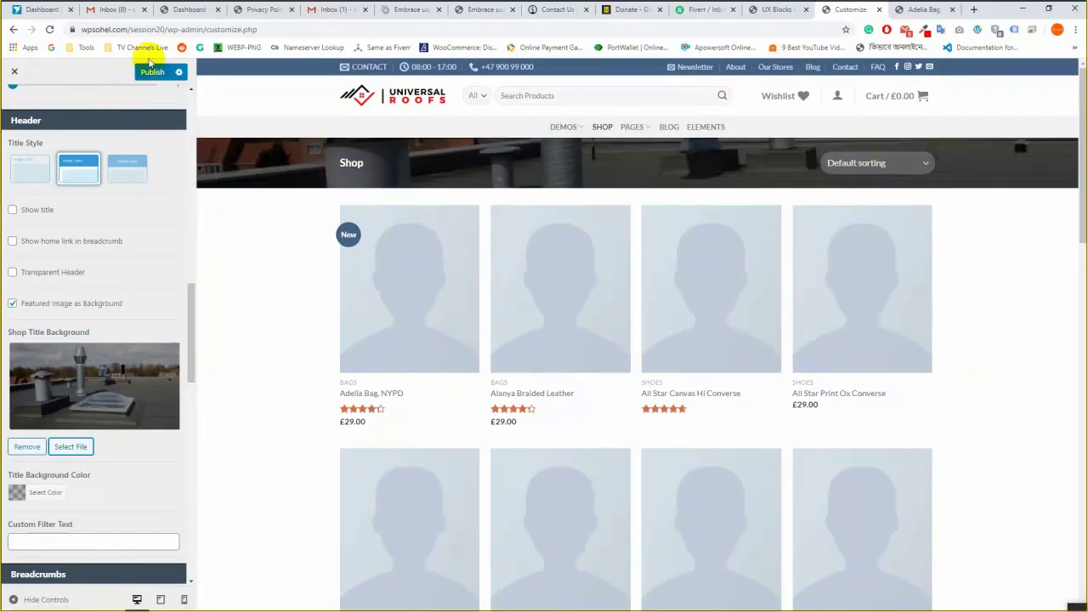
{"action": "left_click", "coordinate": [157, 72]}
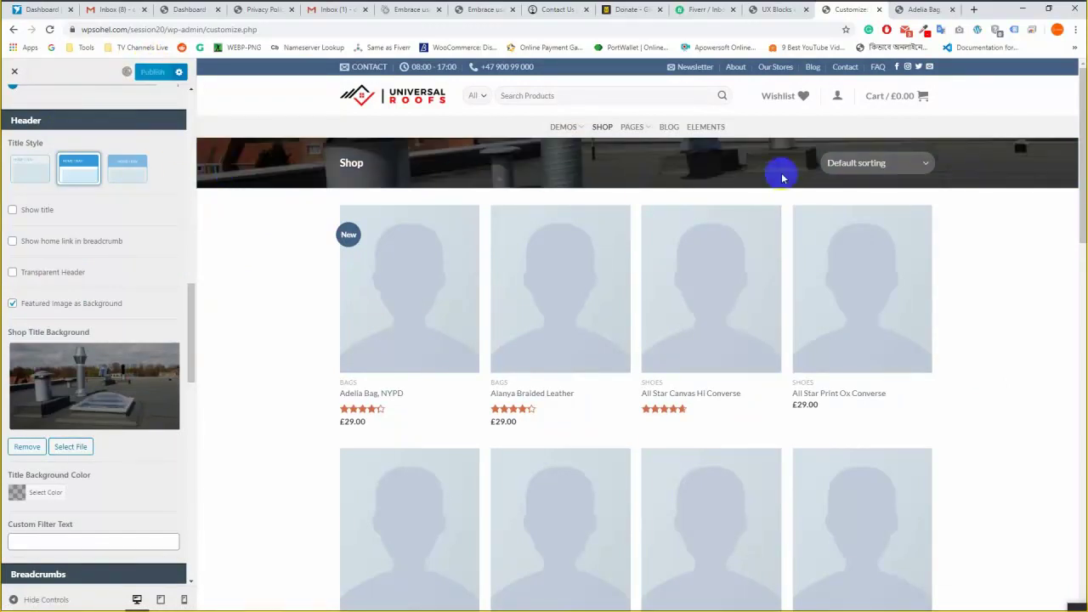
Remove the shop title background image and publish the removal.
{"action": "left_click", "coordinate": [36, 447]}
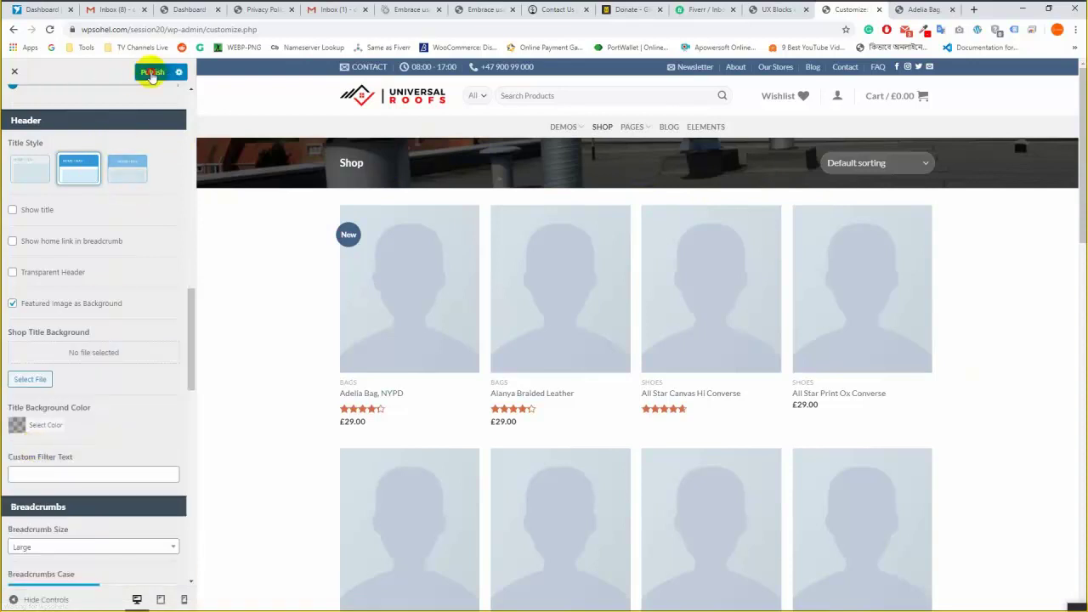
{"action": "left_click", "coordinate": [152, 71]}
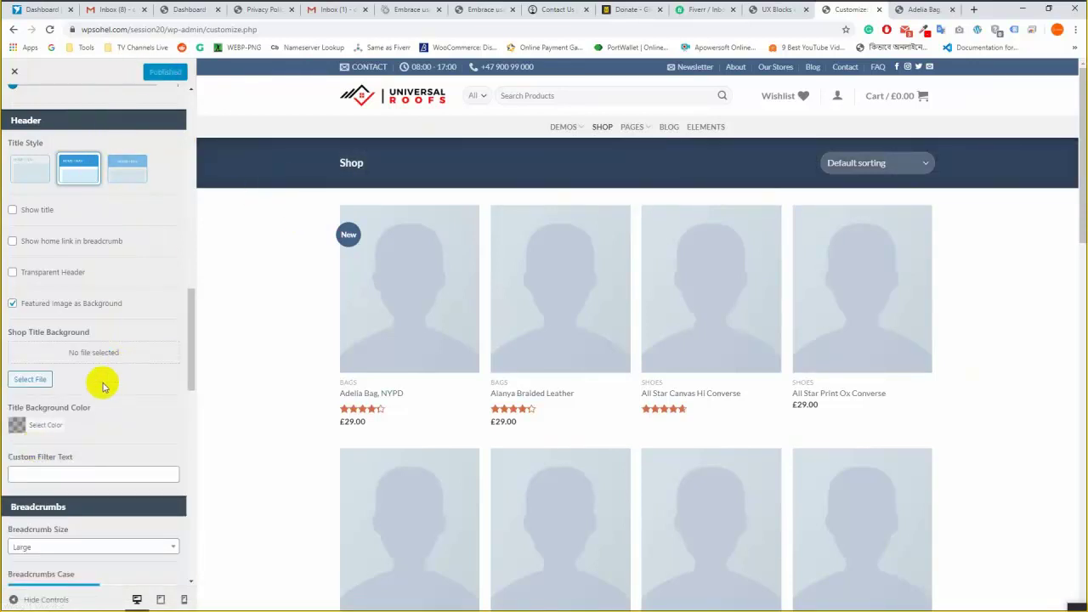
Set the shop header's title background color to a nearly opaque red and publish it.
{"action": "scroll", "coordinate": [104, 392], "scroll_direction": "down", "scroll_amount": 1}
{"action": "scroll", "coordinate": [108, 400], "scroll_direction": "down", "scroll_amount": 2}
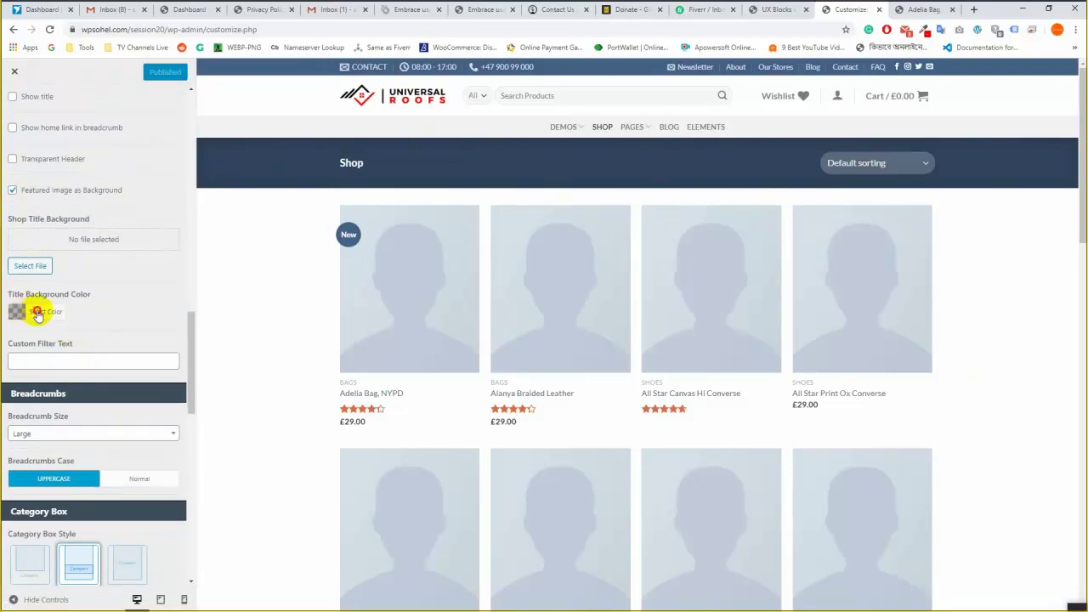
{"action": "left_click", "coordinate": [37, 313]}
{"action": "left_click", "coordinate": [47, 425]}
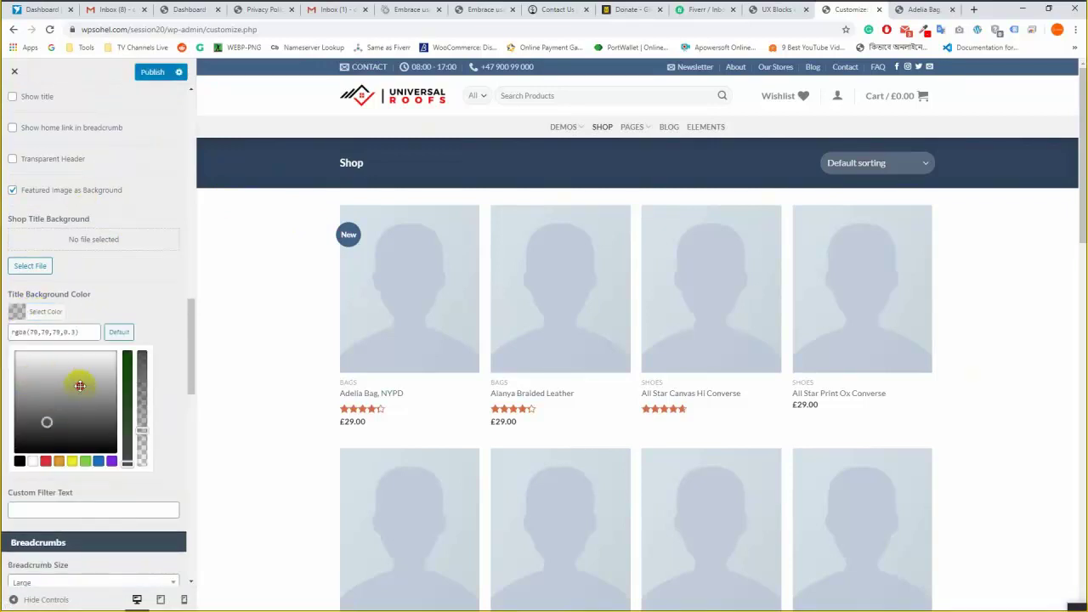
{"action": "left_click", "coordinate": [40, 461]}
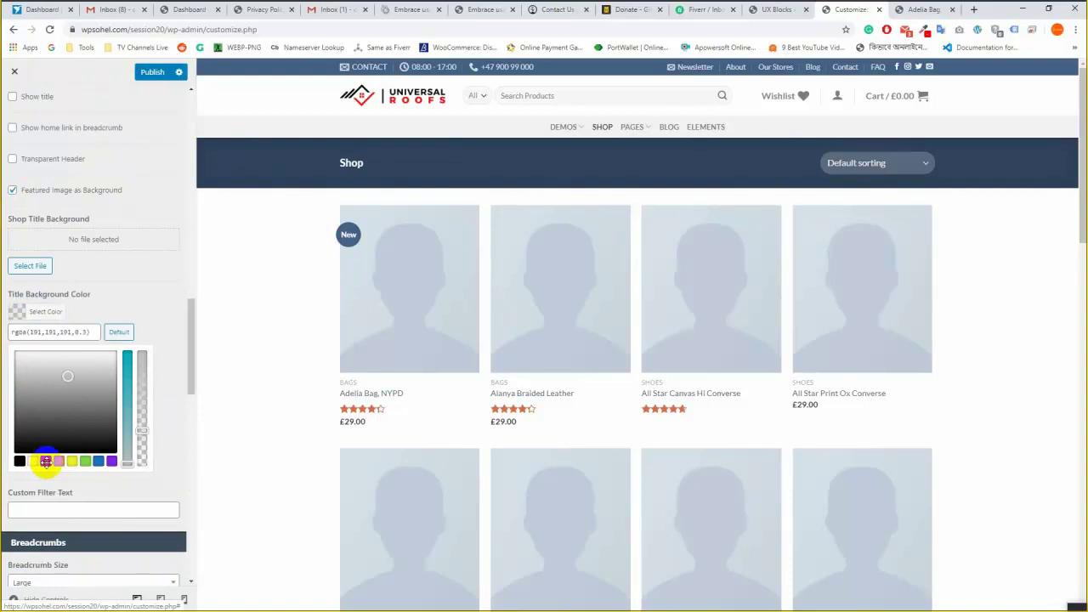
{"action": "left_click", "coordinate": [46, 462]}
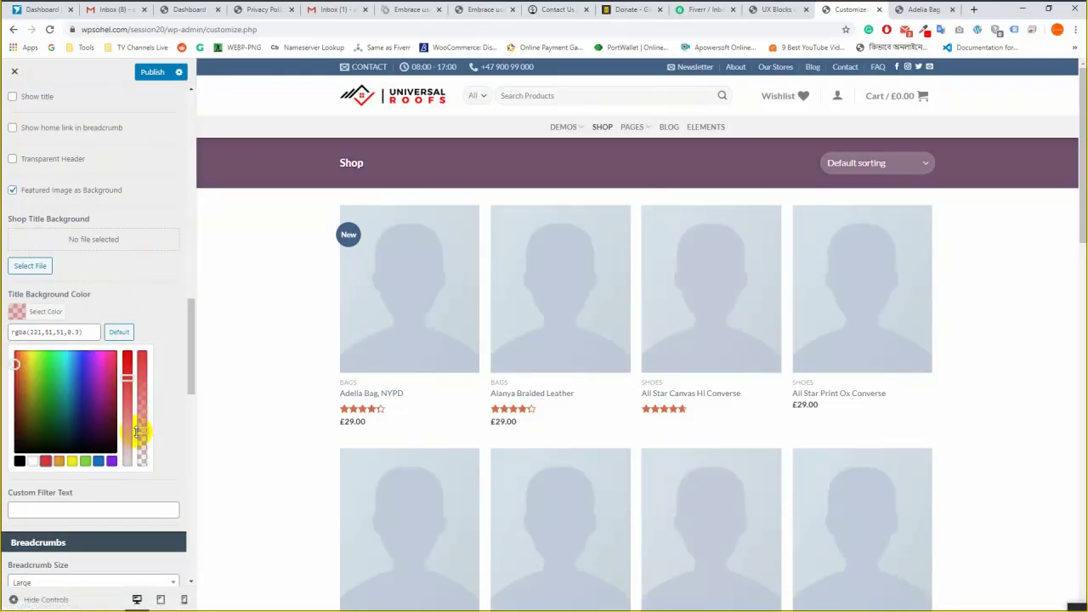
{"action": "left_click_drag", "start_coordinate": [139, 432], "coordinate": [130, 366]}
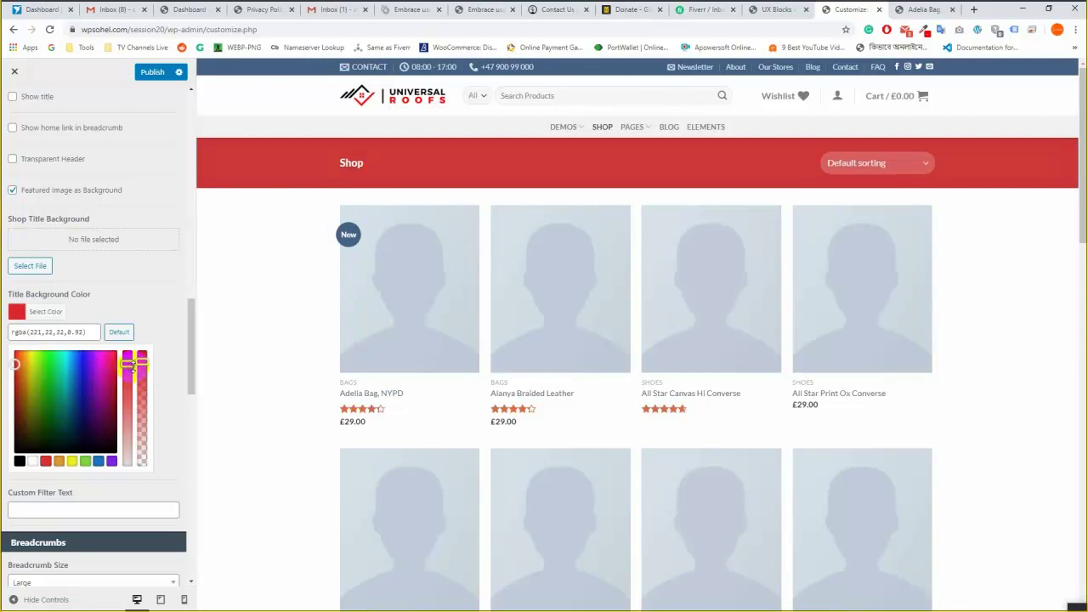
{"action": "left_click", "coordinate": [153, 72]}
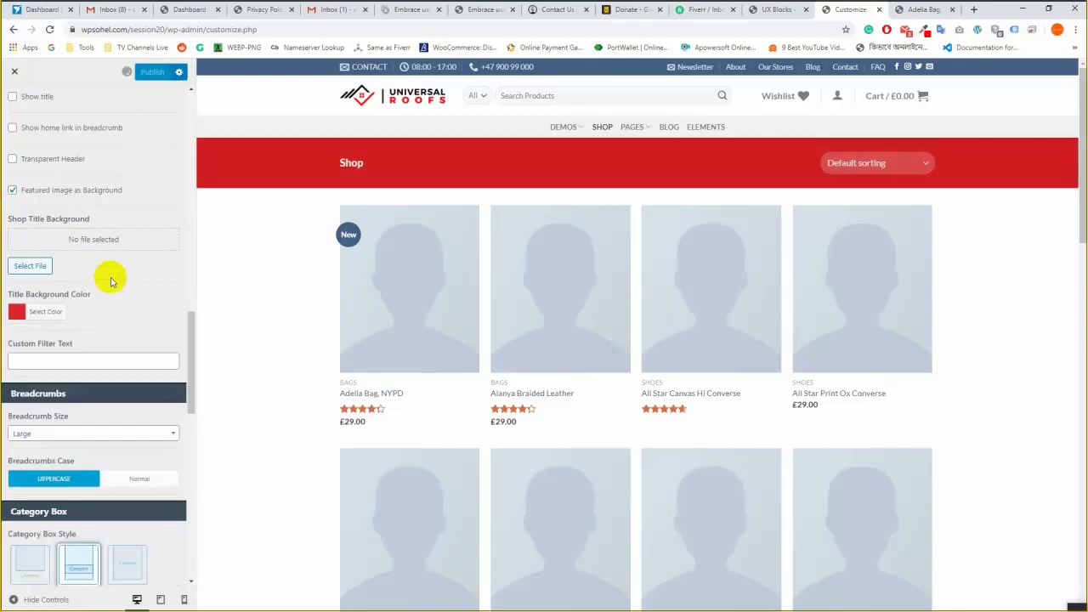
Enter "fdsgvfd" as the custom filter text, publish it, and look through the shop preview.
{"action": "scroll", "coordinate": [94, 314], "scroll_direction": "down", "scroll_amount": 1}
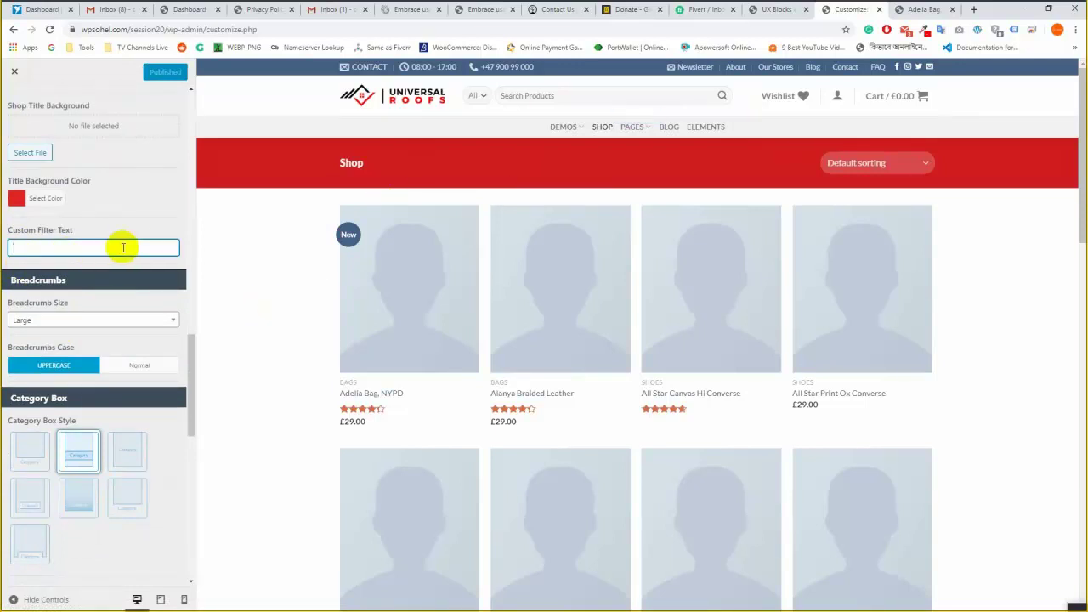
{"action": "type", "text": "fdsgvfd"}
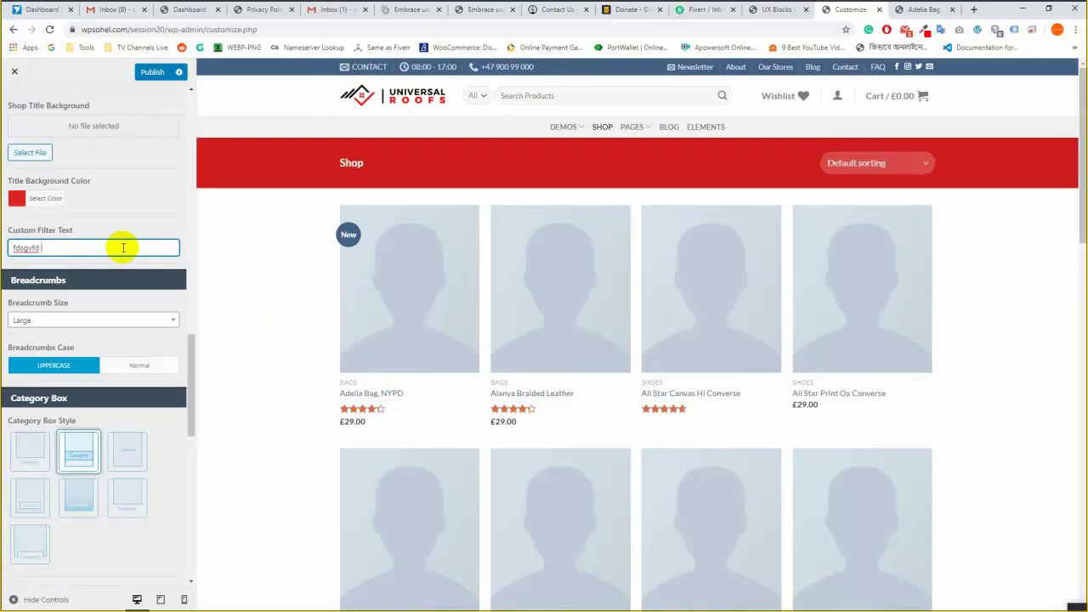
{"action": "scroll", "coordinate": [231, 296], "scroll_direction": "down", "scroll_amount": 6}
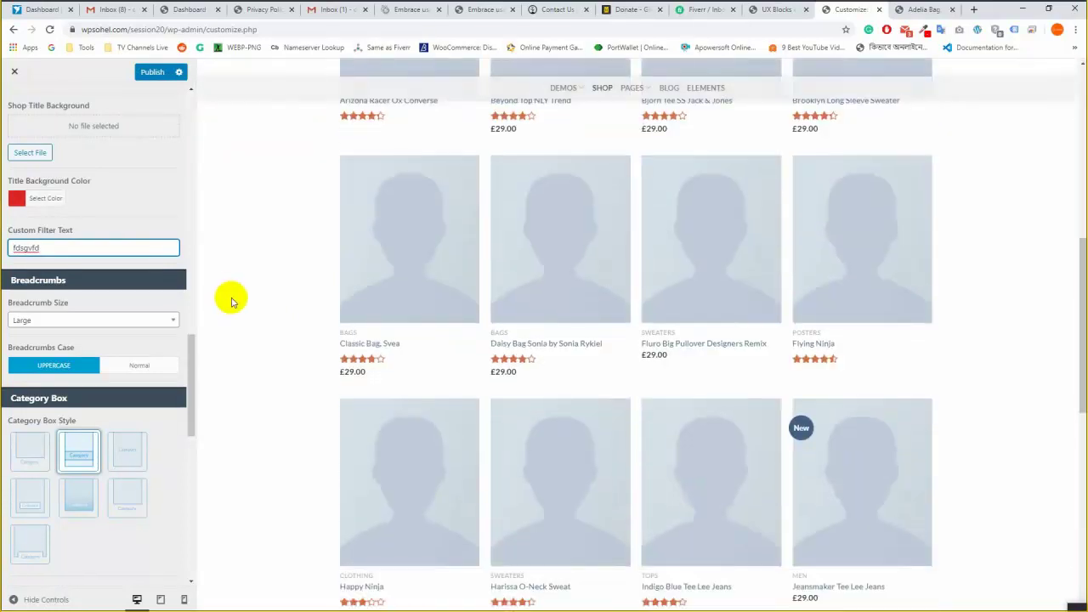
{"action": "scroll", "coordinate": [230, 297], "scroll_direction": "down", "scroll_amount": 6}
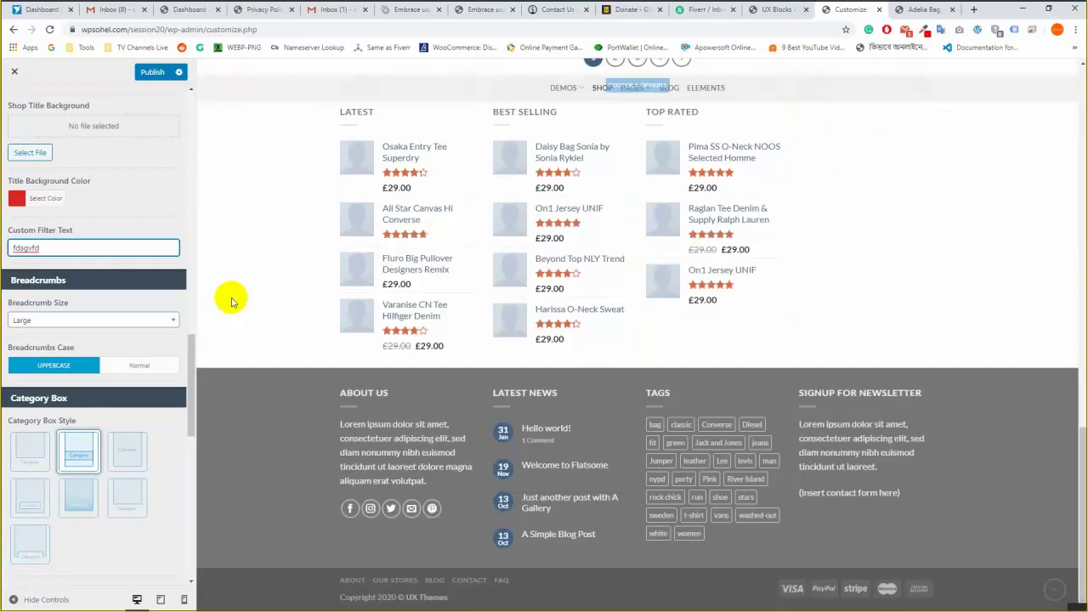
{"action": "left_click", "coordinate": [155, 73]}
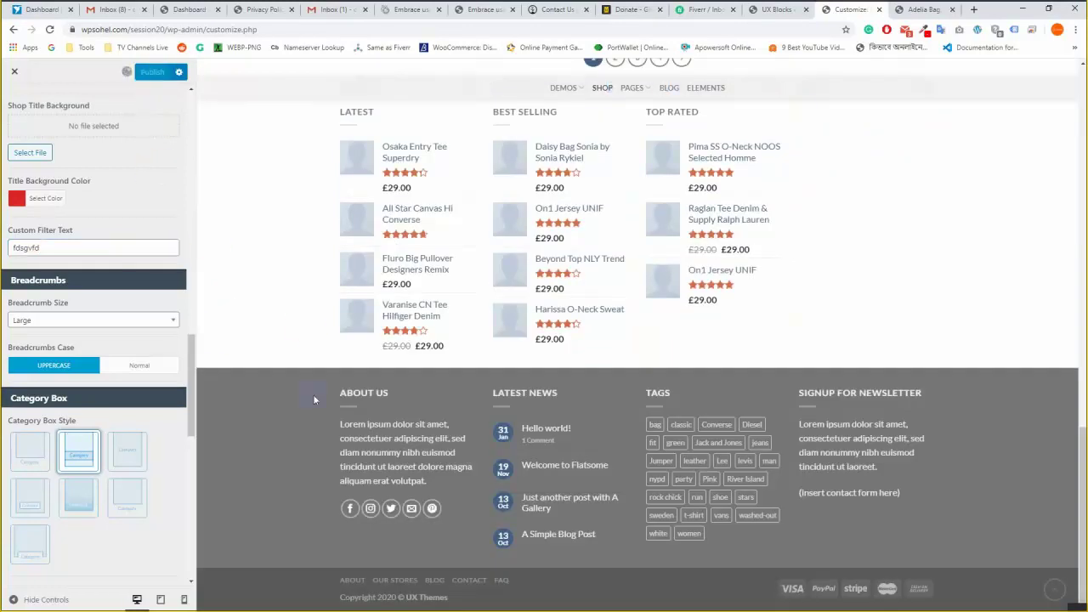
{"action": "scroll", "coordinate": [303, 400], "scroll_direction": "up", "scroll_amount": 12}
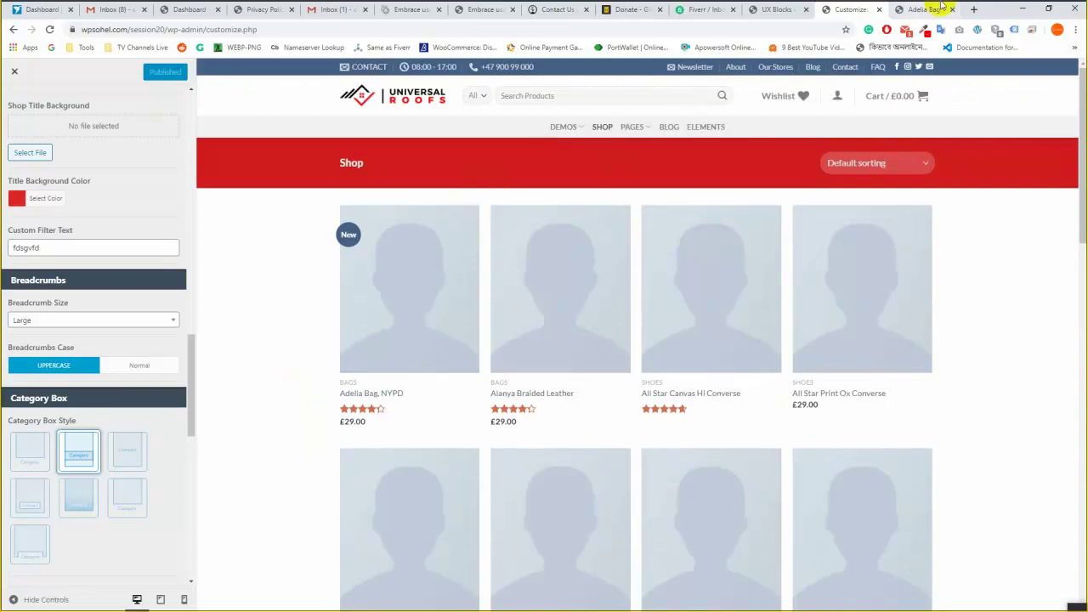
Review the live shop page's header, sorting options and product listing down to the footer.
{"action": "left_click", "coordinate": [915, 9]}
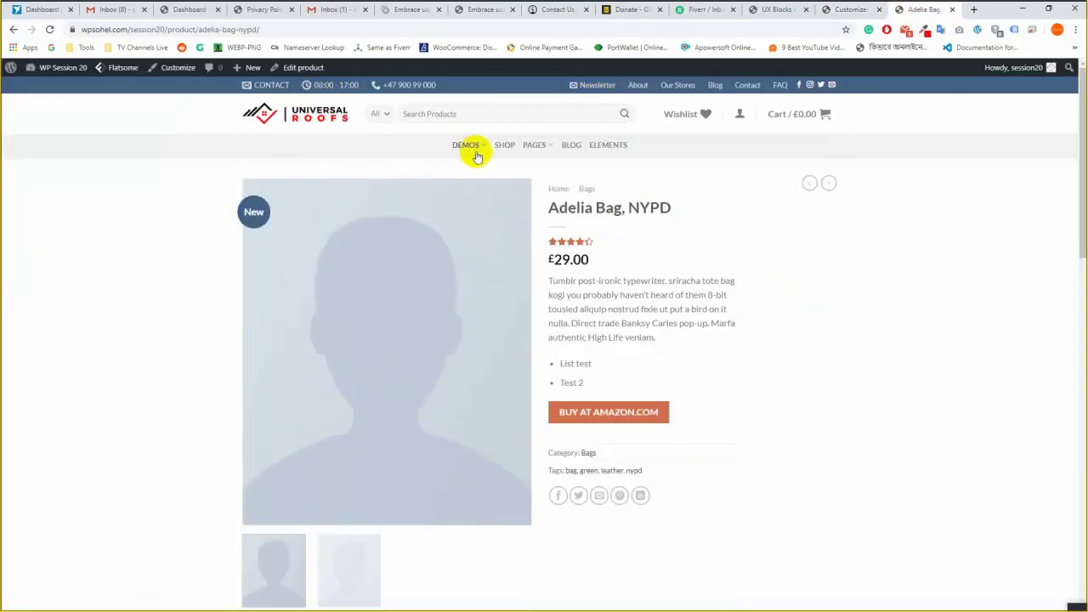
{"action": "left_click", "coordinate": [506, 146]}
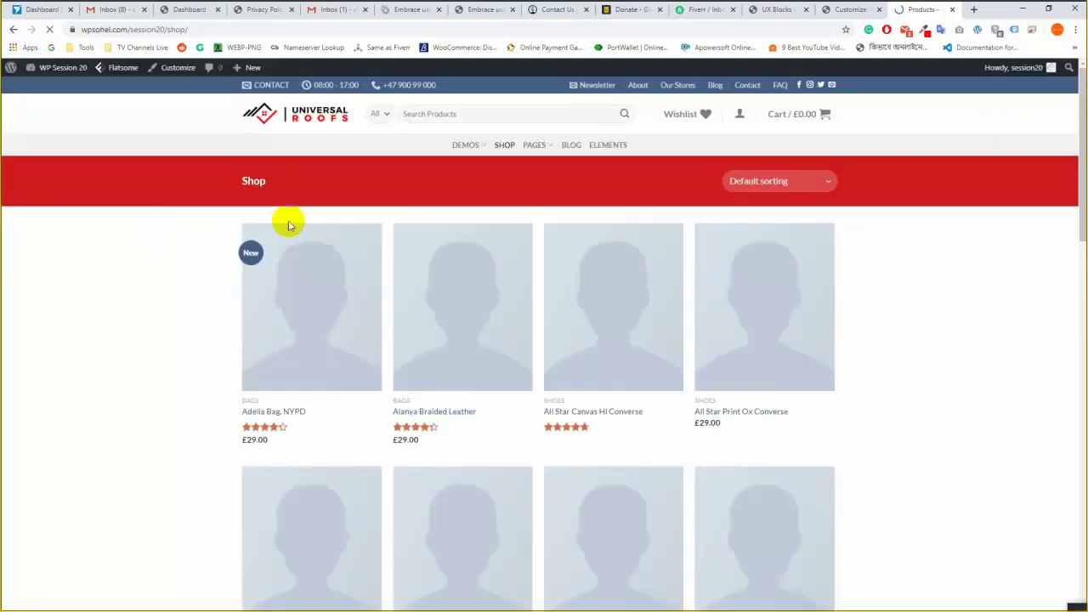
{"action": "left_click", "coordinate": [778, 184]}
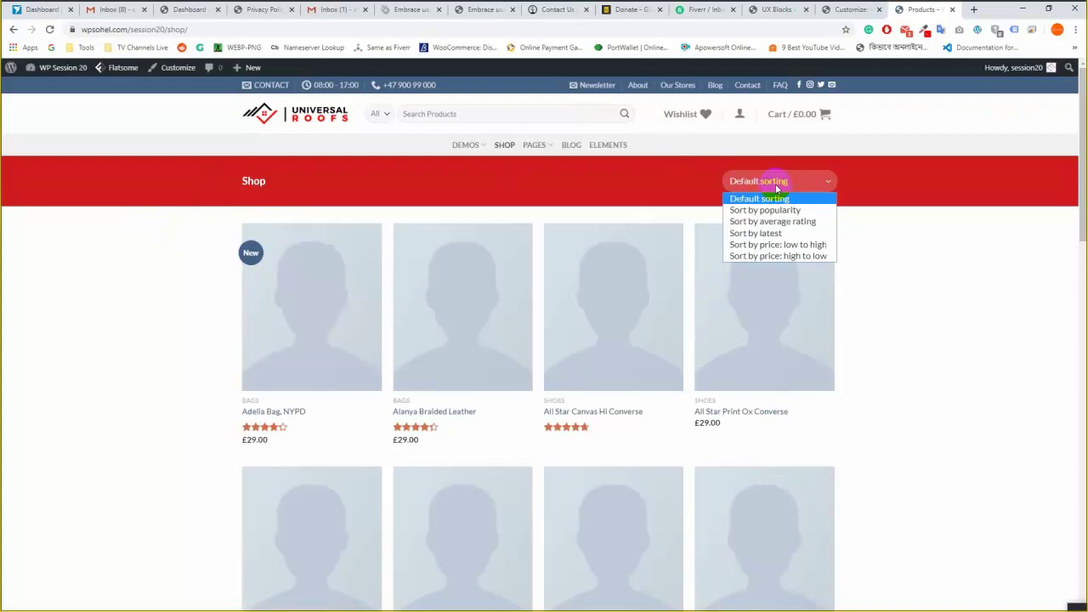
{"action": "left_click", "coordinate": [925, 232]}
{"action": "scroll", "coordinate": [903, 340], "scroll_direction": "down", "scroll_amount": 15}
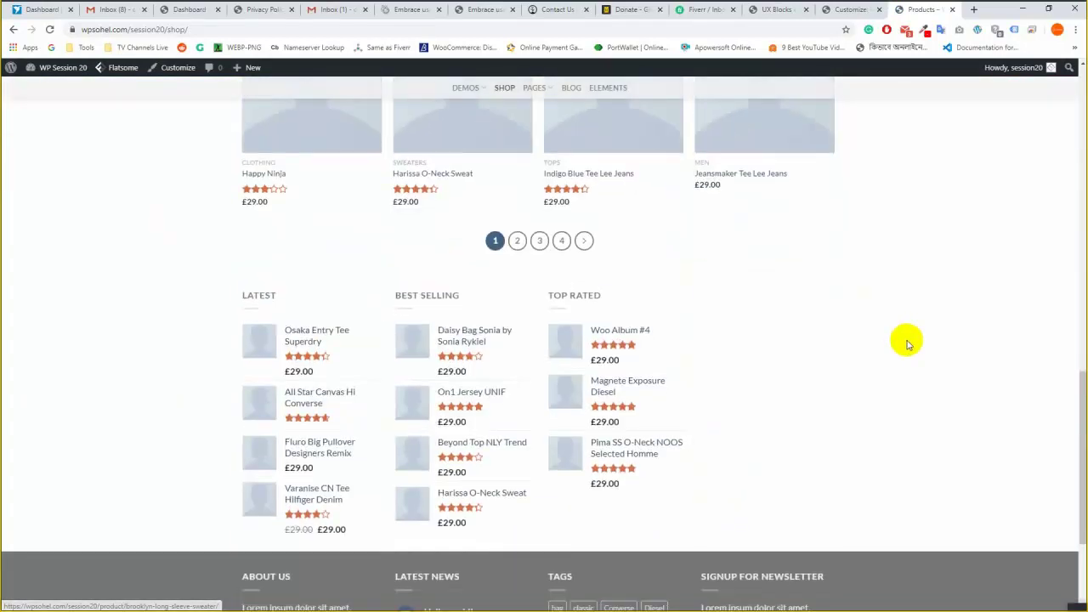
Return to the theme customizer and clear the custom filter text of the shop header.
{"action": "scroll", "coordinate": [923, 381], "scroll_direction": "up", "scroll_amount": 10}
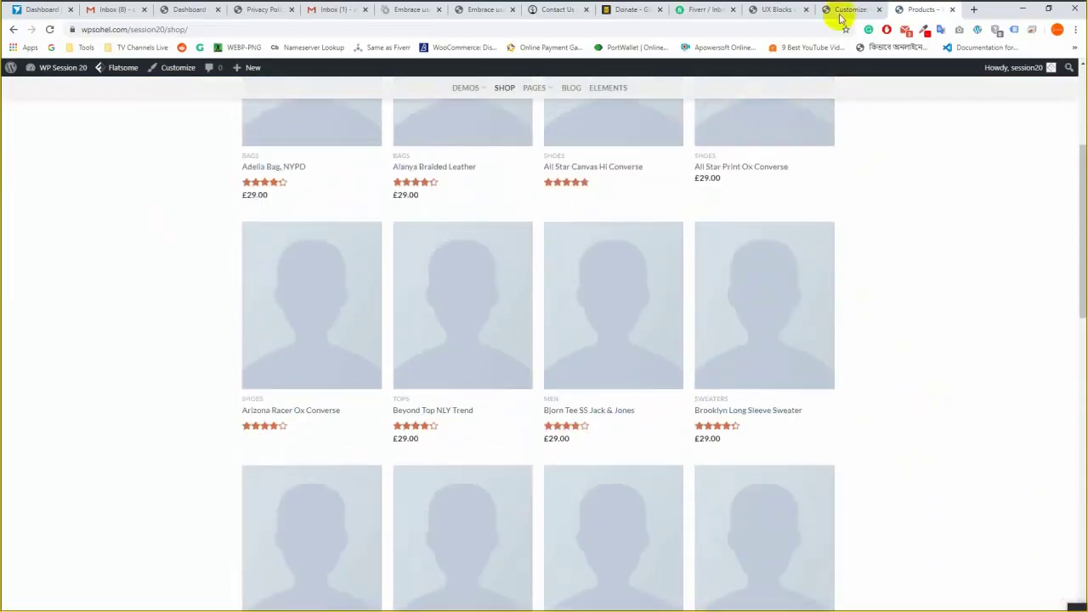
{"action": "left_click", "coordinate": [845, 10]}
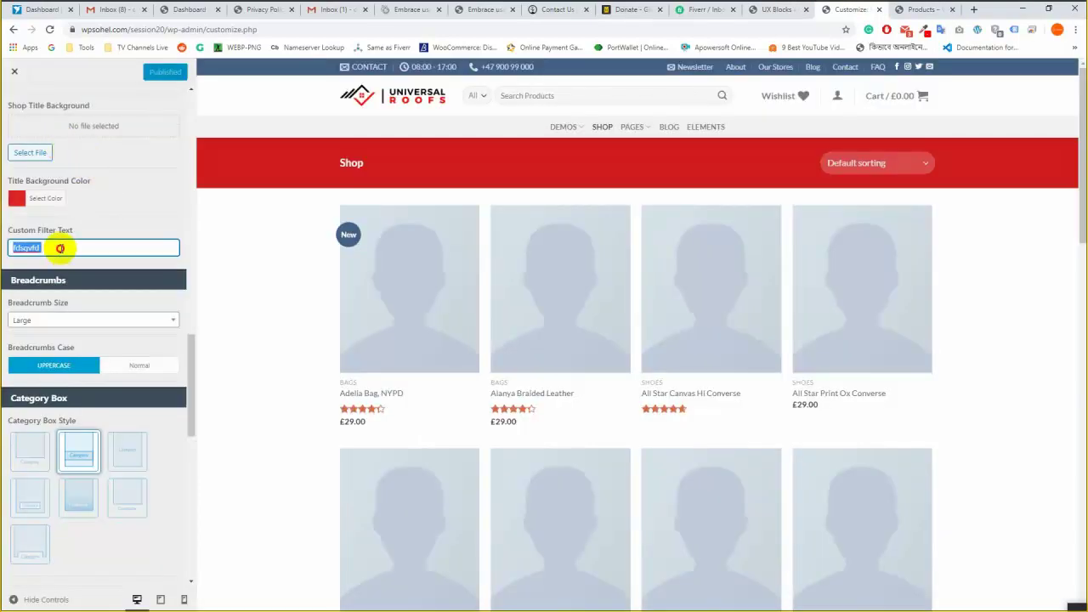
{"action": "left_click", "coordinate": [111, 300]}
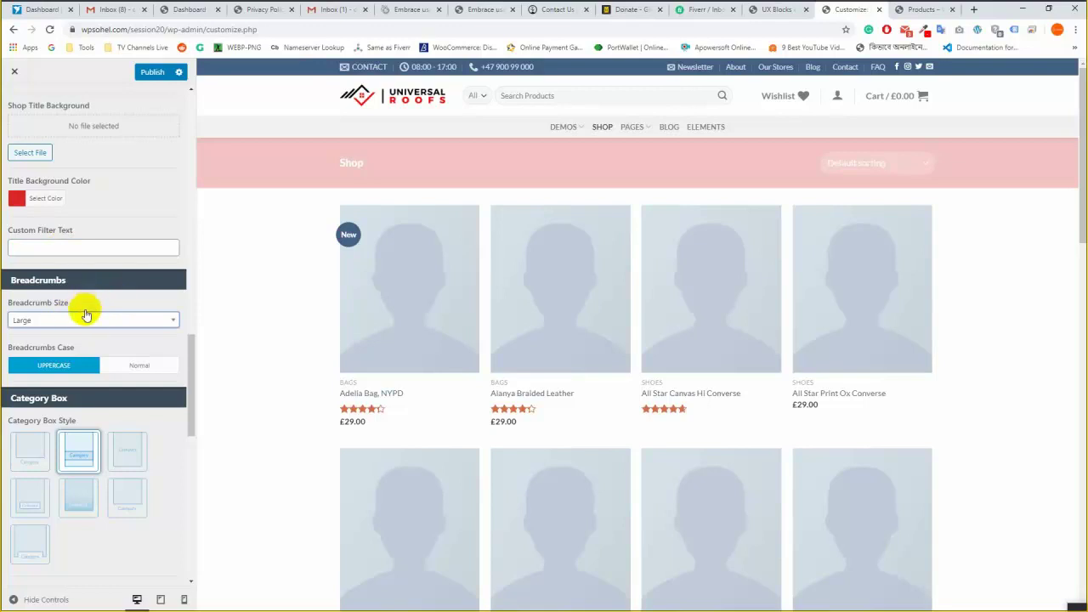
Set the breadcrumb size to Medium and the breadcrumb case to Normal, publishing each change.
{"action": "scroll", "coordinate": [43, 311], "scroll_direction": "down", "scroll_amount": 2}
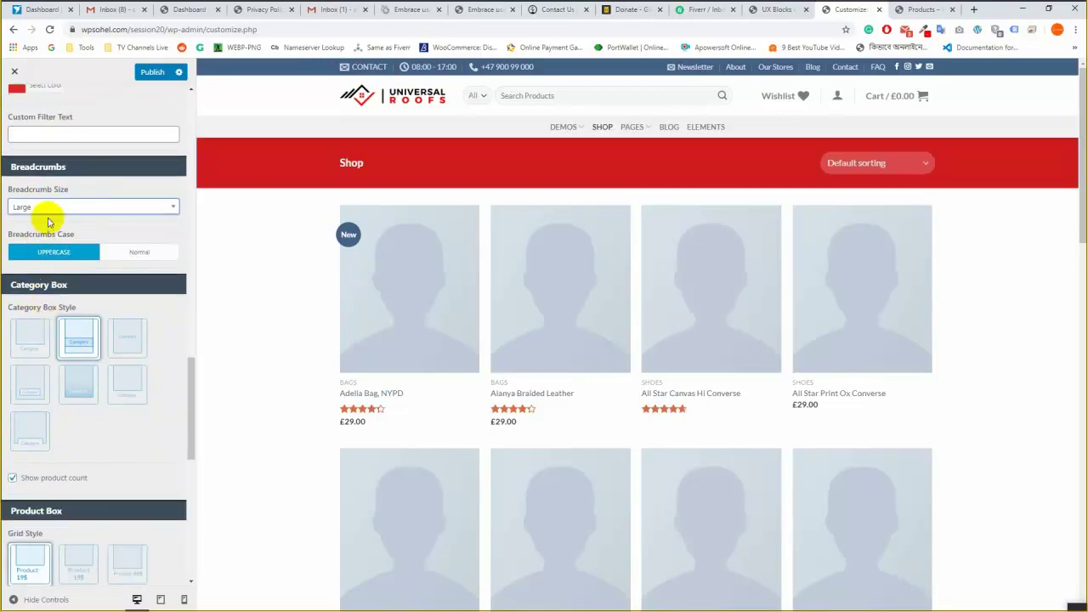
{"action": "left_click", "coordinate": [85, 205]}
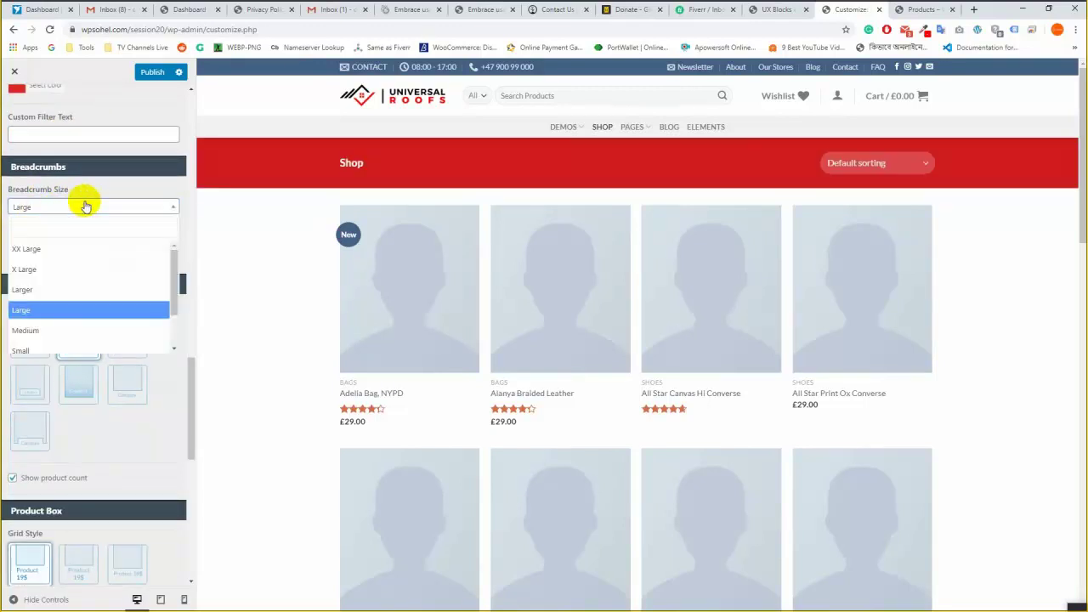
{"action": "left_click", "coordinate": [58, 335]}
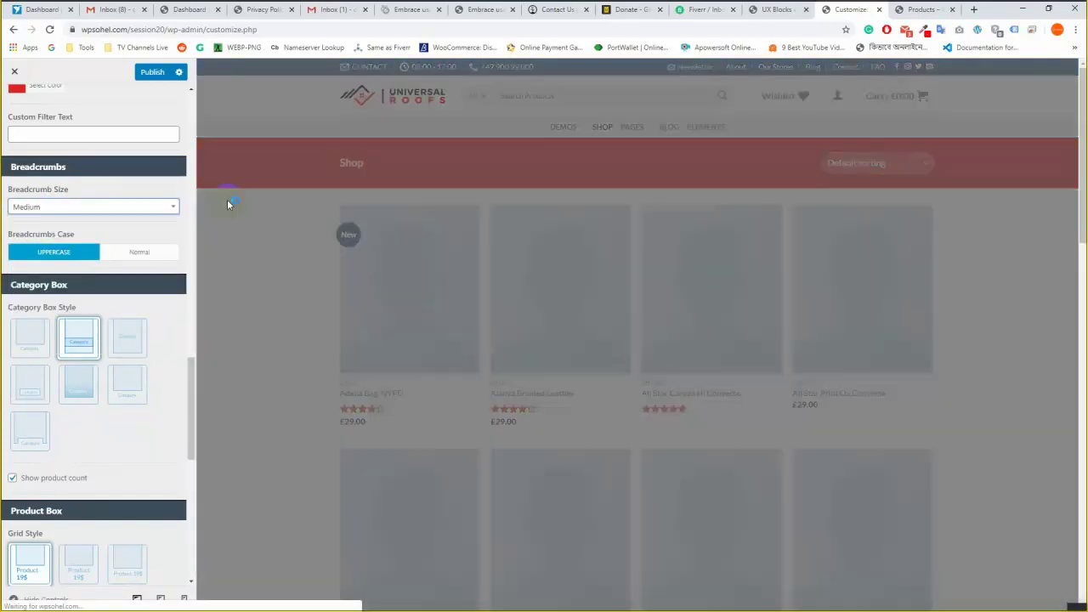
{"action": "left_click", "coordinate": [152, 73]}
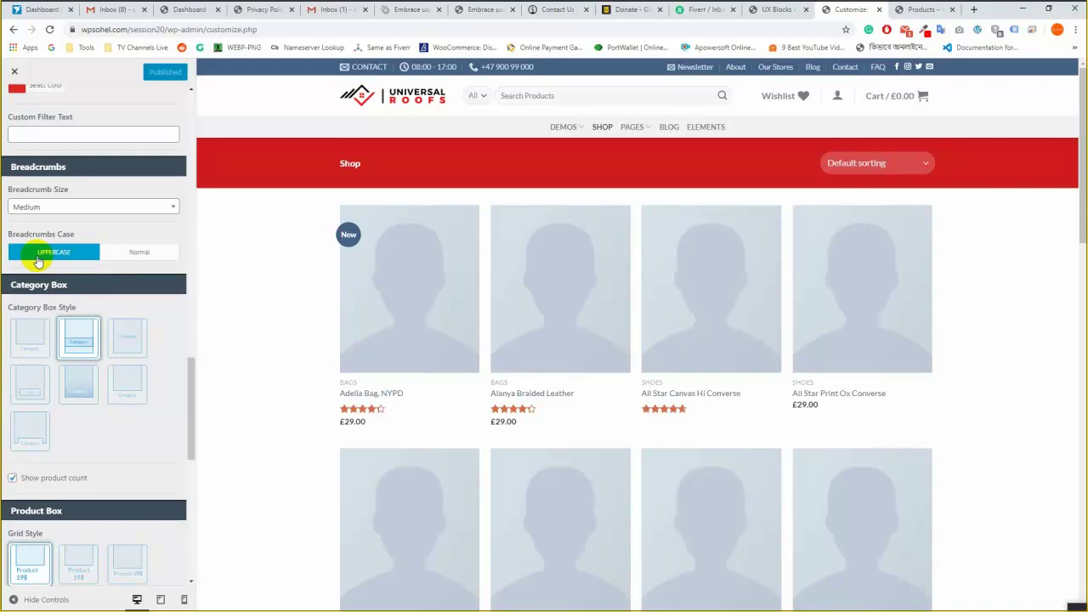
{"action": "left_click", "coordinate": [109, 252]}
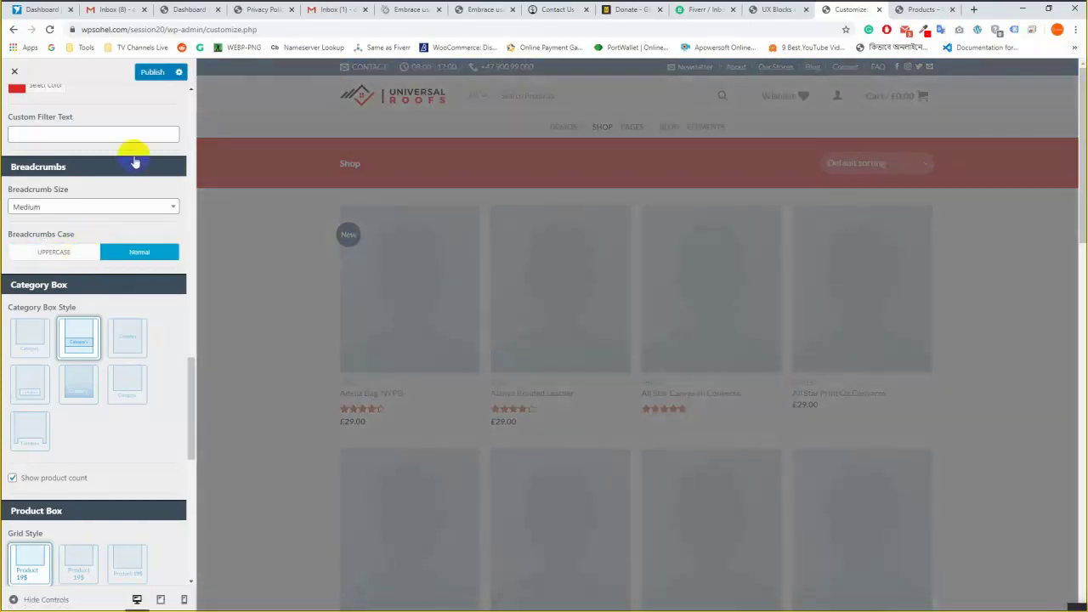
{"action": "left_click", "coordinate": [151, 74]}
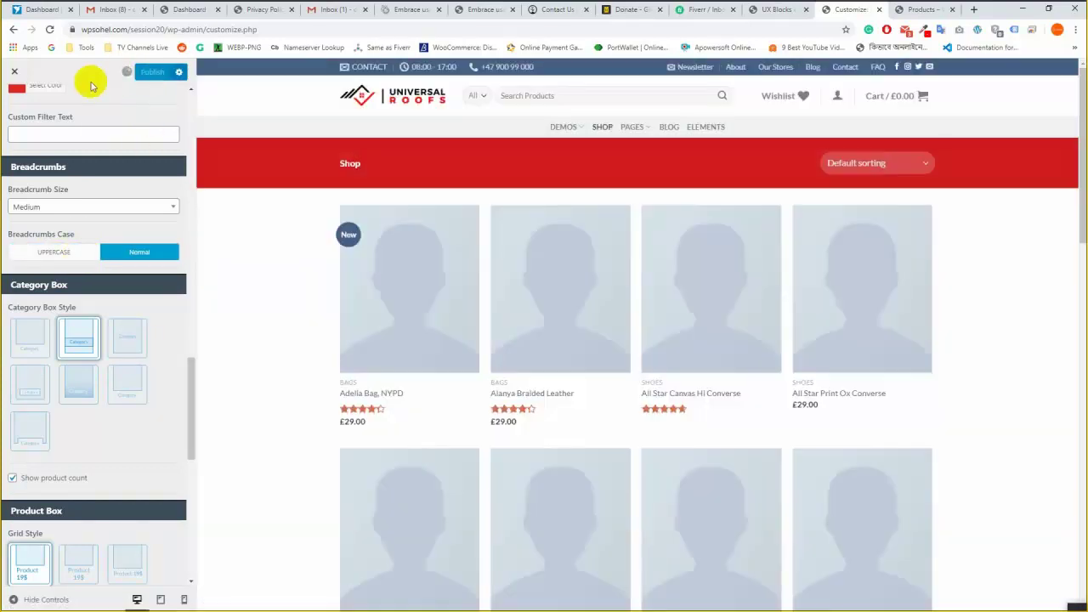
Look through the category box options, set the product box grid style to the centered-text layout, and publish it.
{"action": "scroll", "coordinate": [81, 425], "scroll_direction": "down", "scroll_amount": 2}
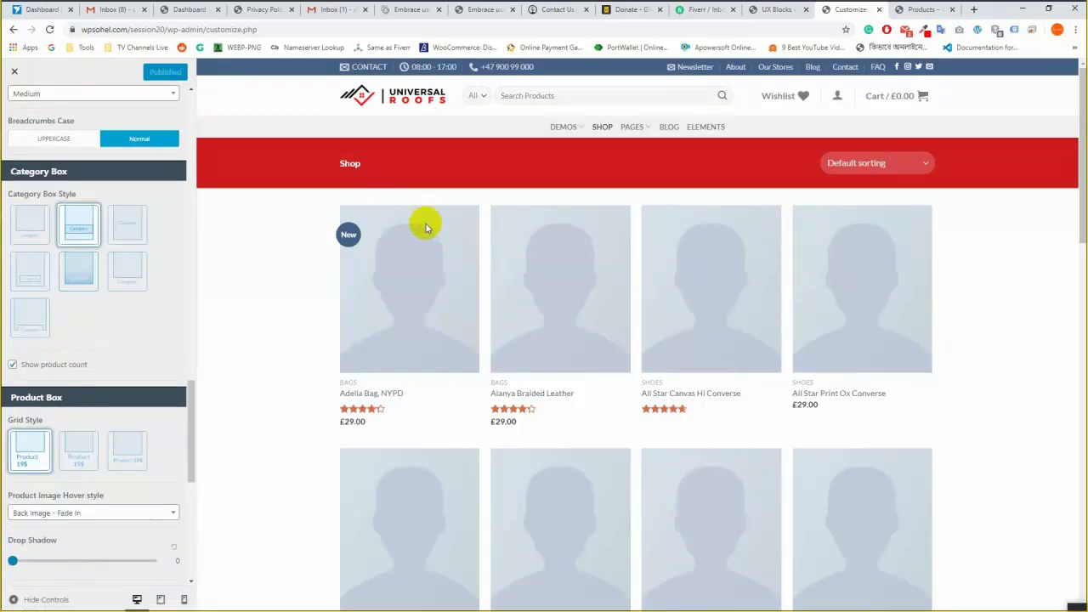
{"action": "scroll", "coordinate": [423, 223], "scroll_direction": "down", "scroll_amount": 2}
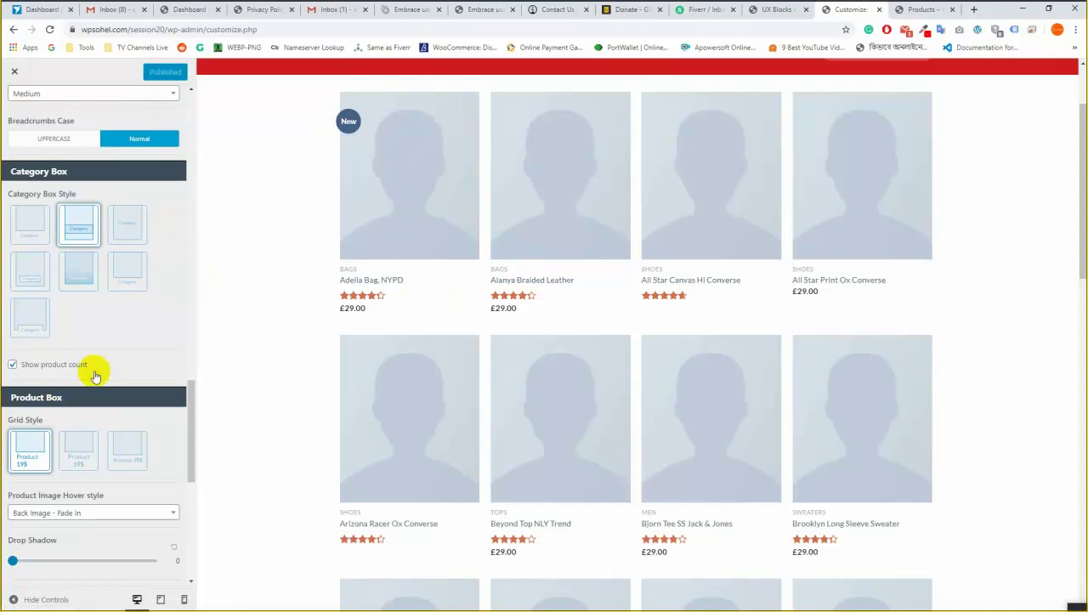
{"action": "scroll", "coordinate": [96, 375], "scroll_direction": "down", "scroll_amount": 2}
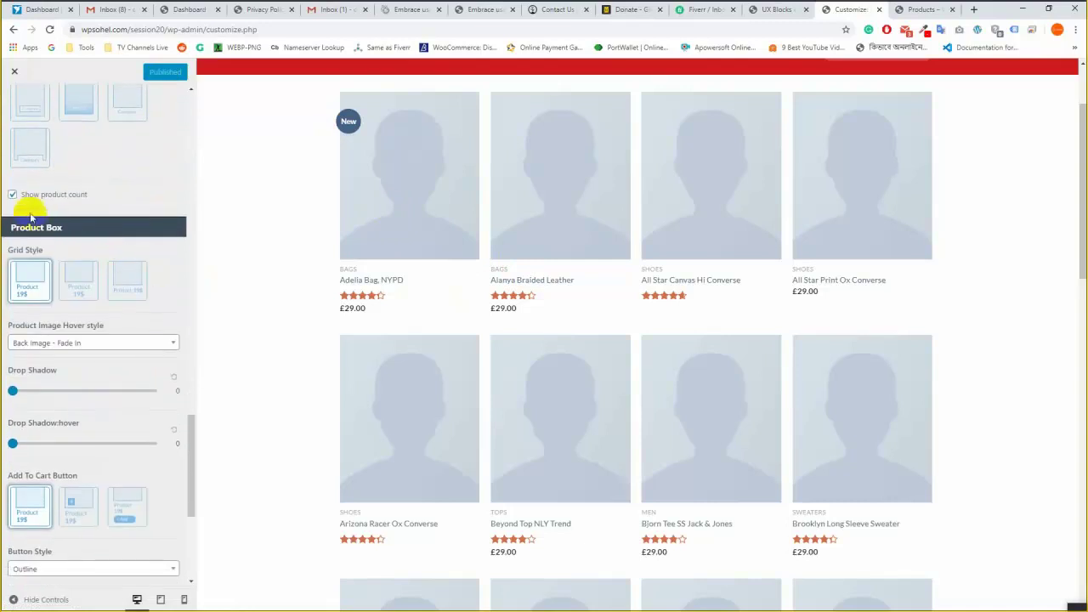
{"action": "scroll", "coordinate": [134, 315], "scroll_direction": "up", "scroll_amount": 1}
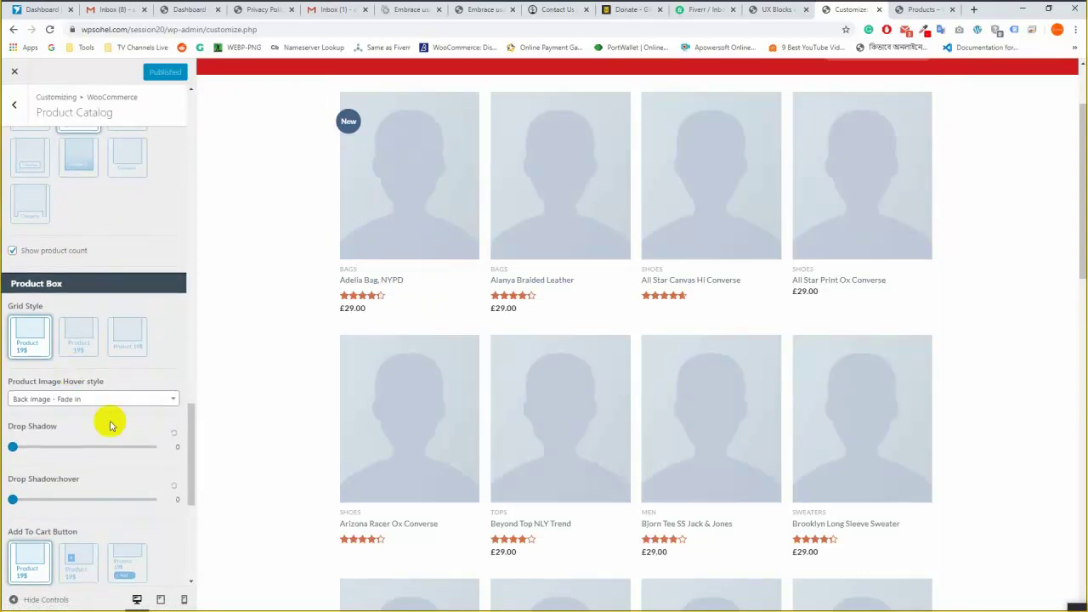
{"action": "scroll", "coordinate": [119, 442], "scroll_direction": "down", "scroll_amount": 2}
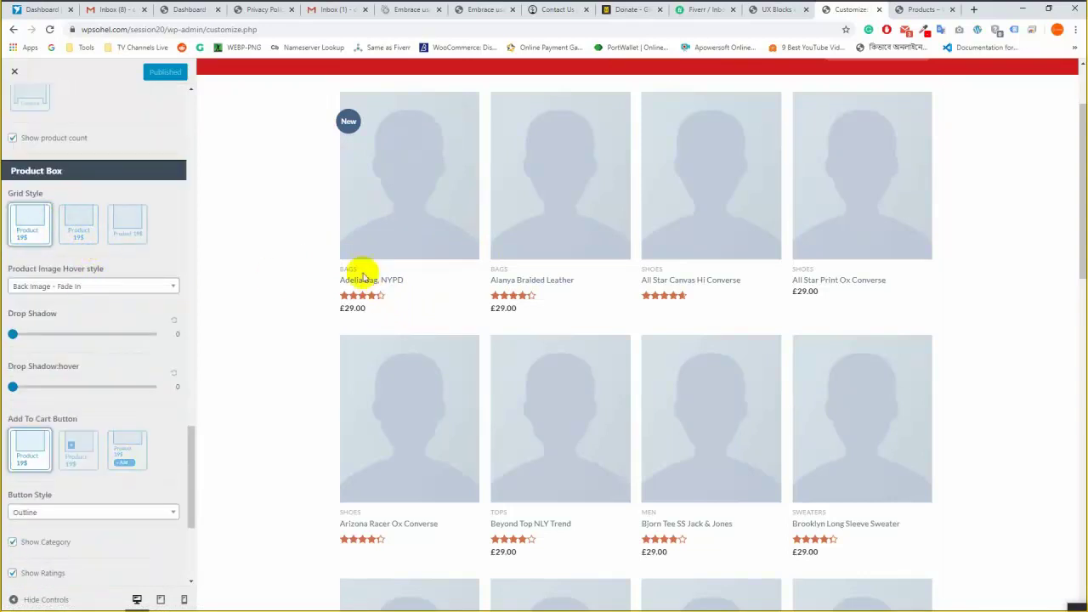
{"action": "left_click", "coordinate": [79, 235]}
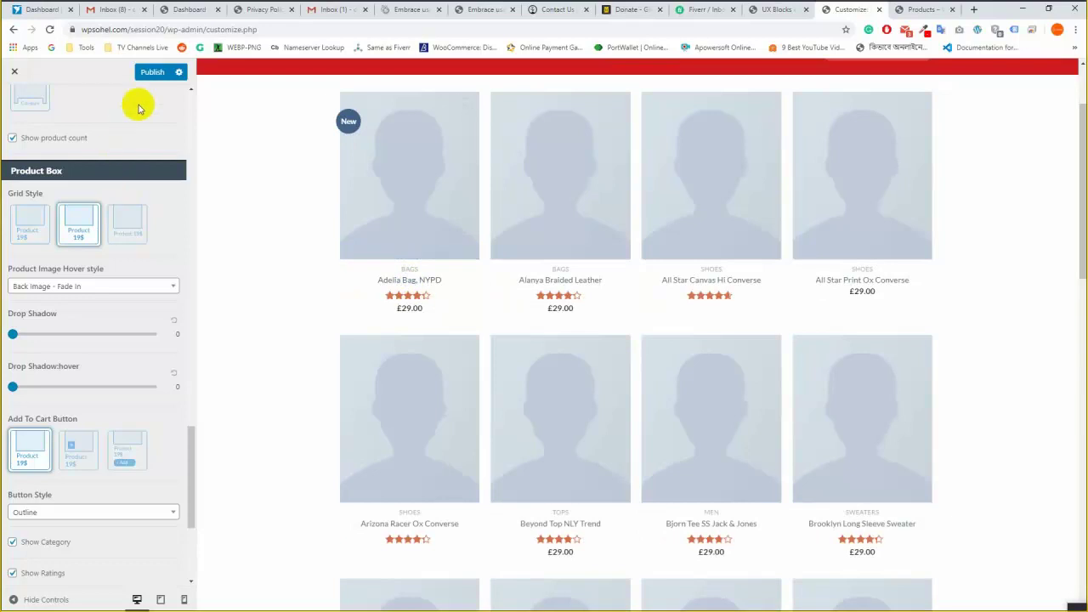
{"action": "left_click", "coordinate": [149, 71]}
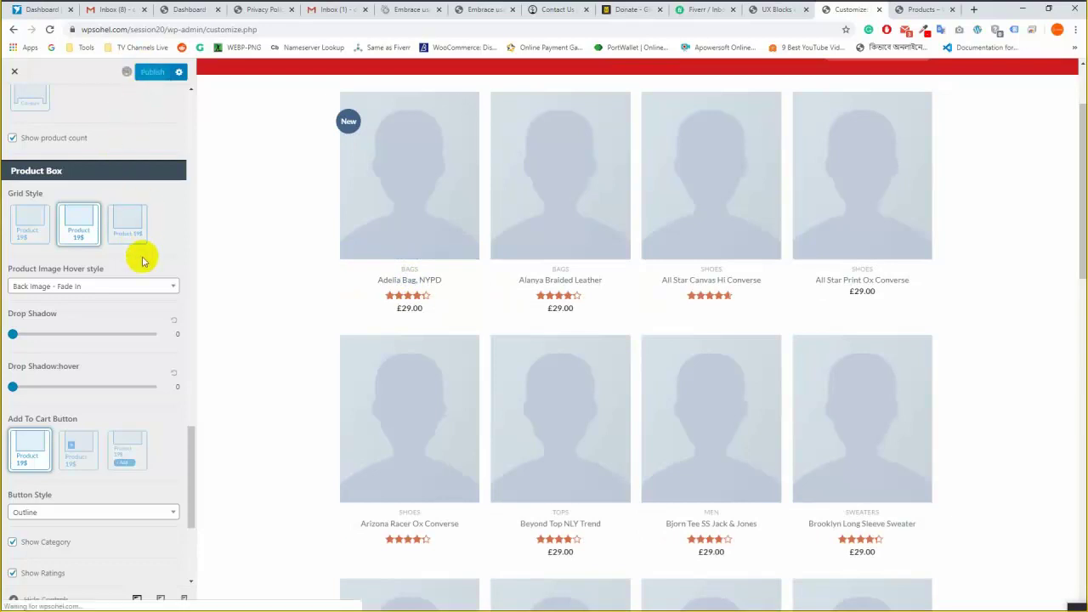
Review the product image hover style options, check the hover effect in the preview and live shop, and publish the pending changes.
{"action": "scroll", "coordinate": [85, 272], "scroll_direction": "down", "scroll_amount": 1}
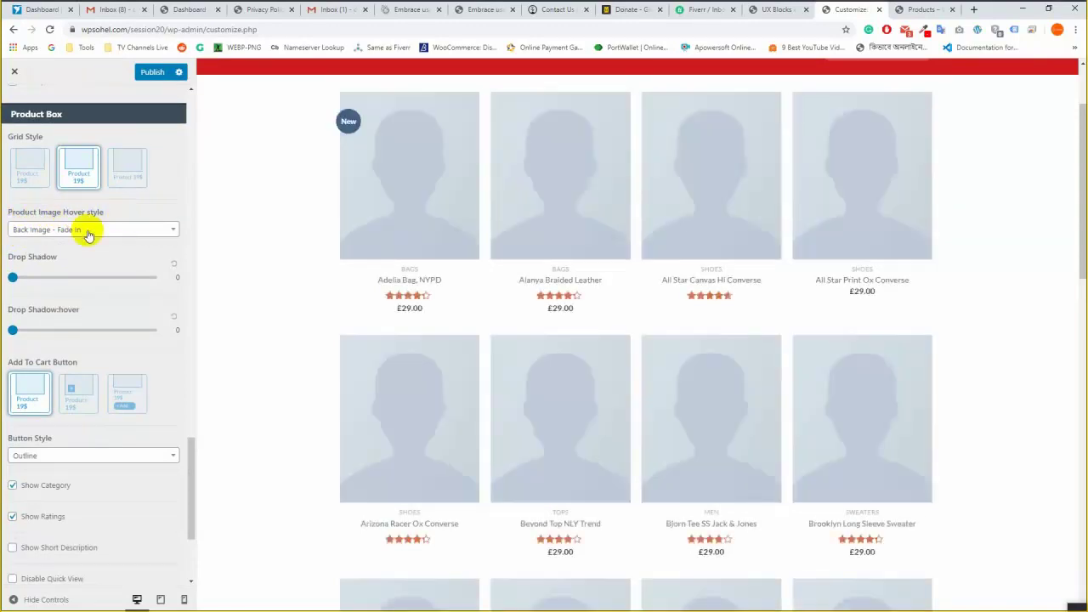
{"action": "left_click", "coordinate": [116, 231]}
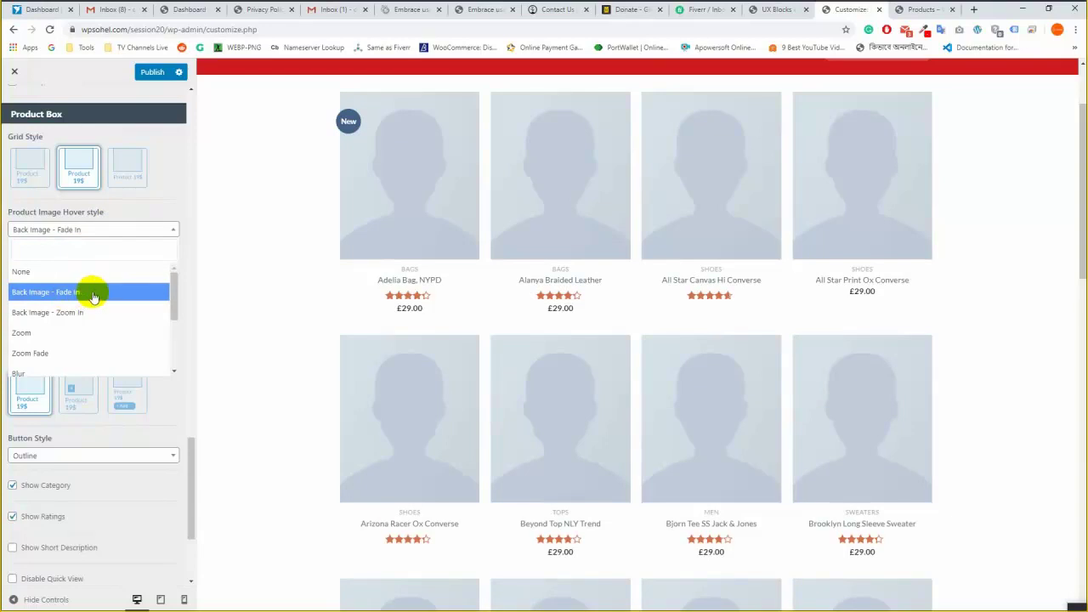
{"action": "left_click", "coordinate": [103, 80]}
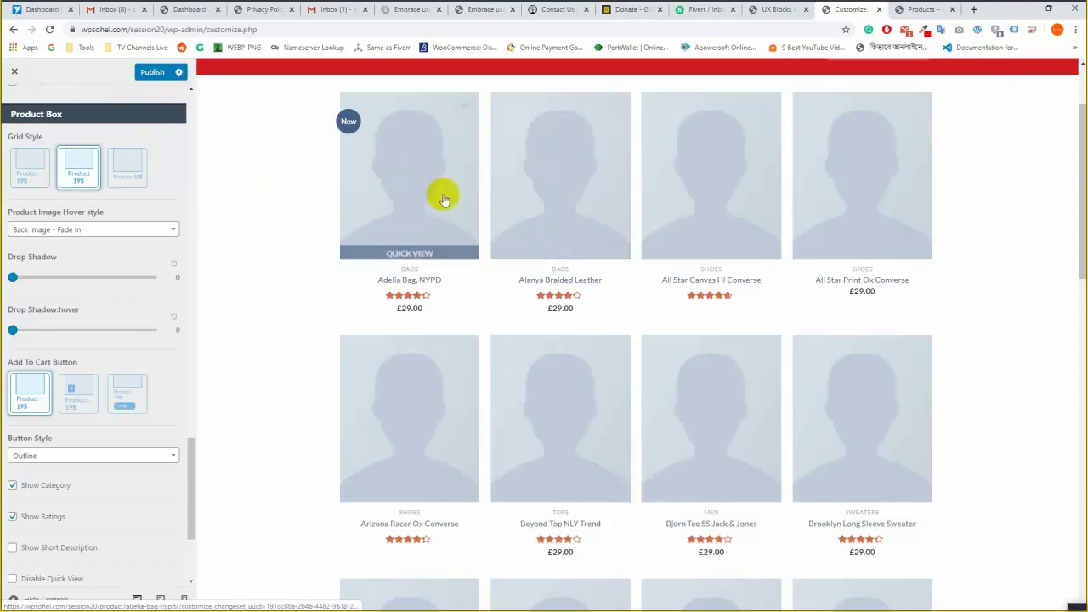
{"action": "left_click", "coordinate": [923, 9]}
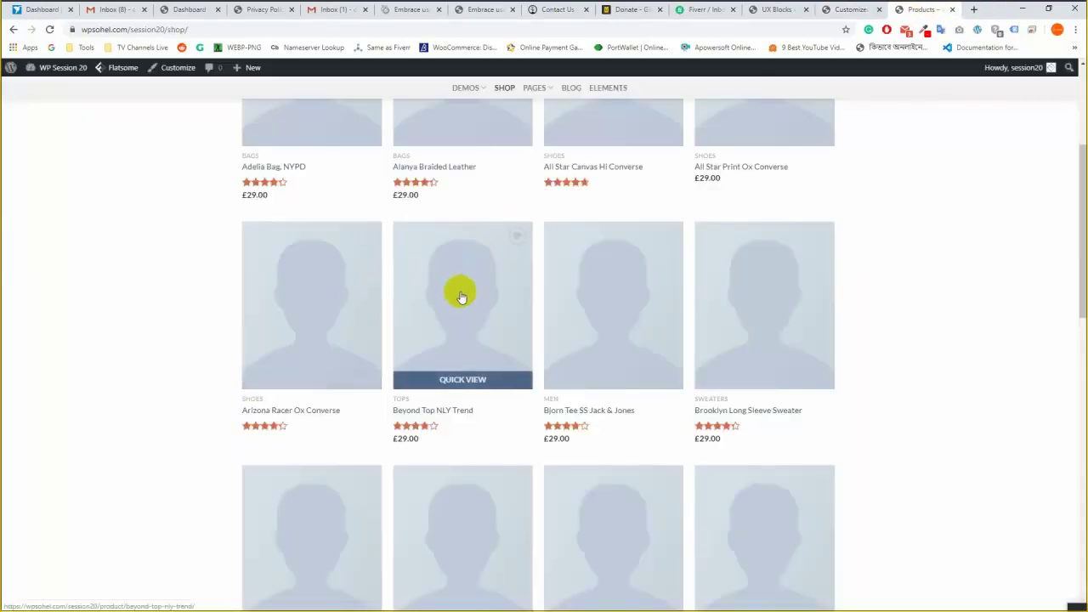
{"action": "left_click", "coordinate": [842, 10]}
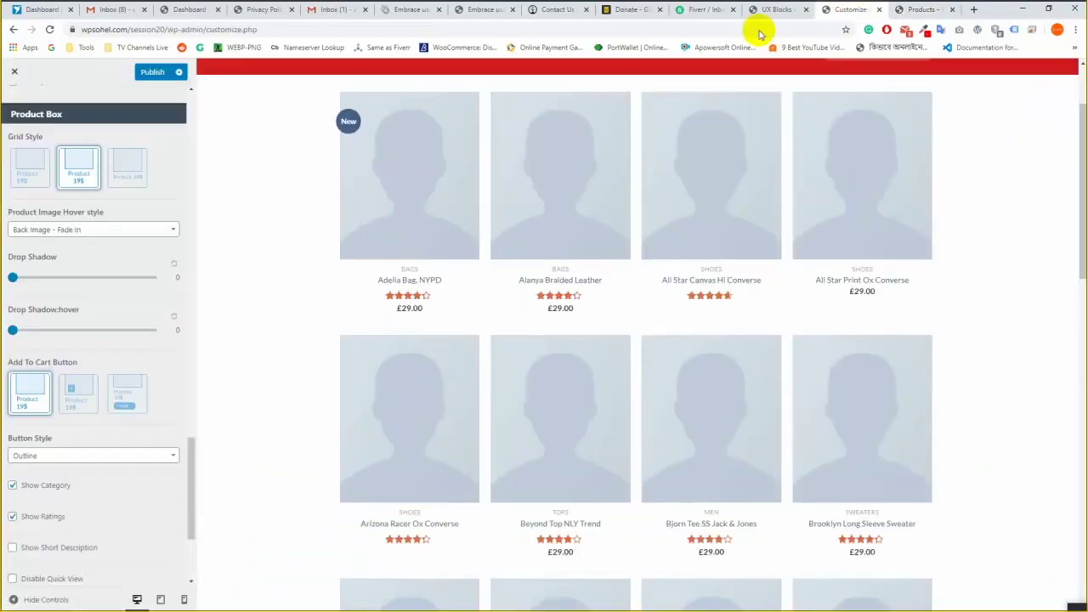
{"action": "left_click", "coordinate": [152, 72]}
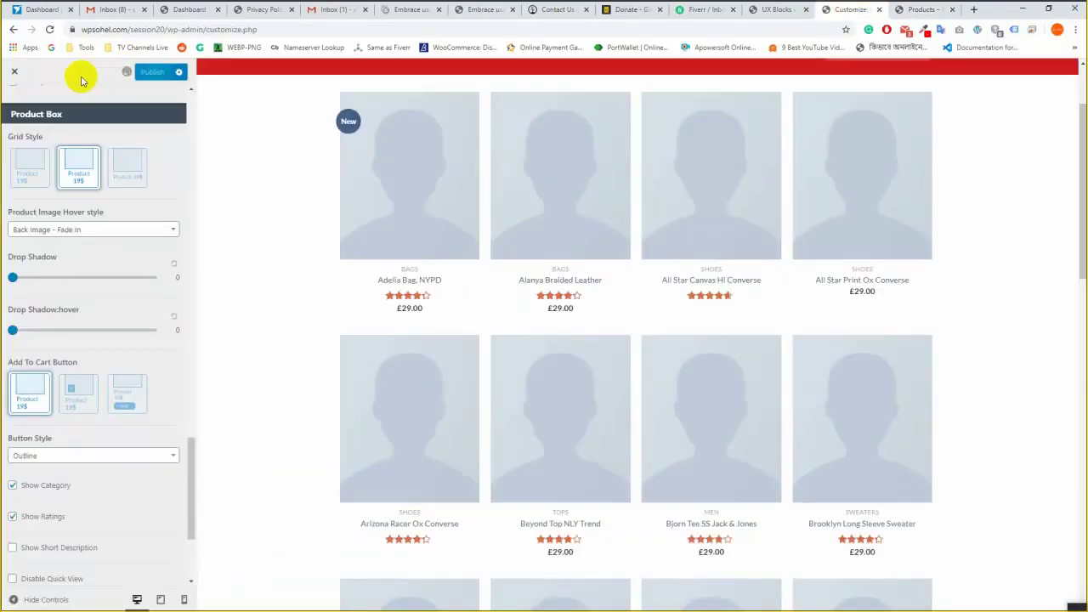
Switch to the WordPress admin and start a new WooCommerce product titled "Test Products".
{"action": "left_click", "coordinate": [780, 9]}
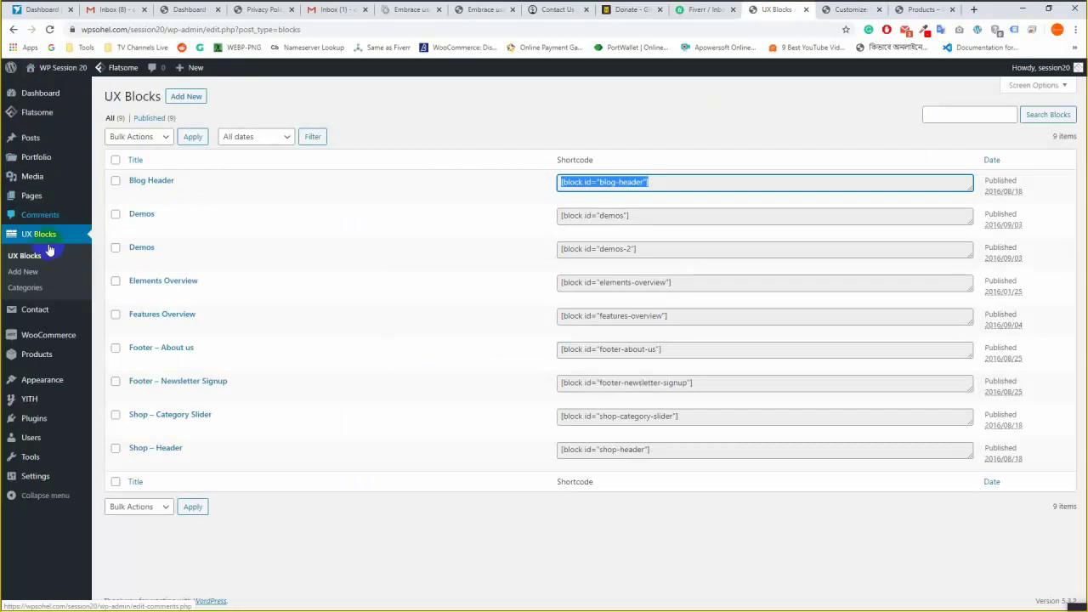
{"action": "left_click", "coordinate": [47, 355]}
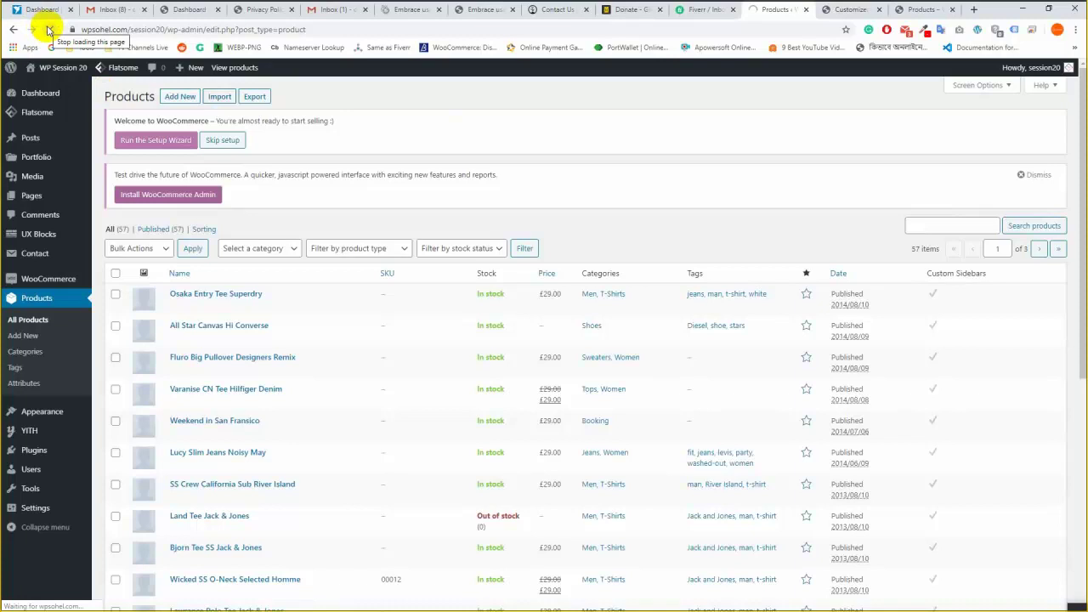
{"action": "left_click", "coordinate": [179, 97]}
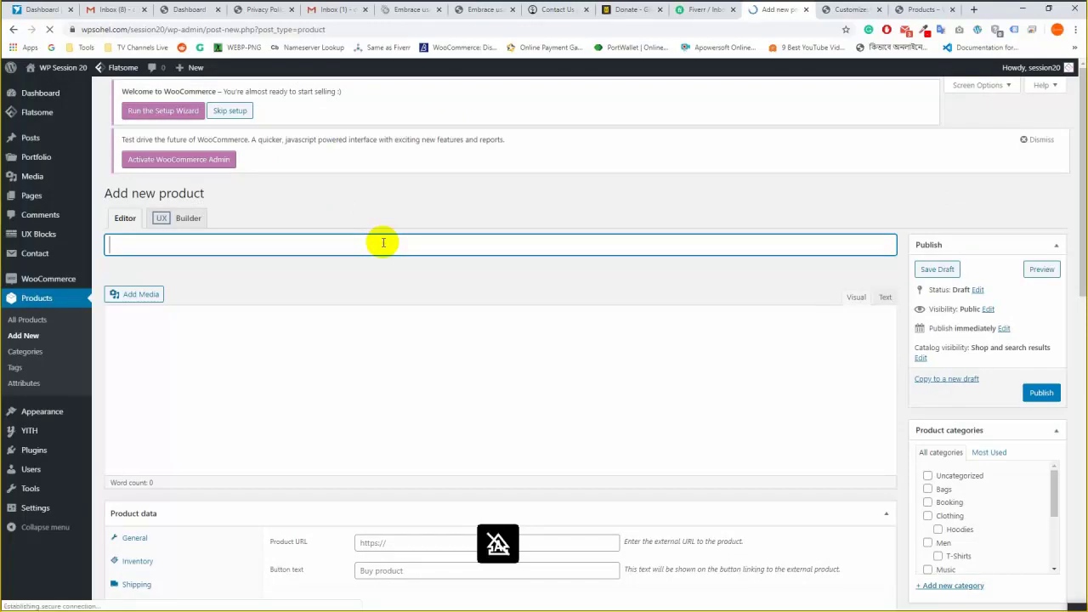
{"action": "type", "text": "Test"}
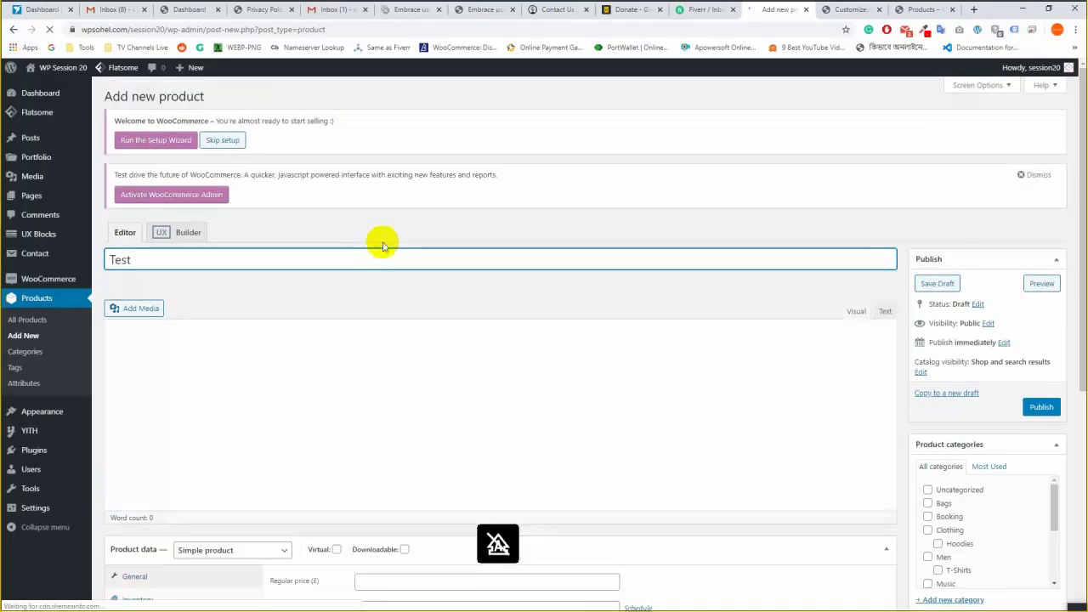
{"action": "type", "text": " Products"}
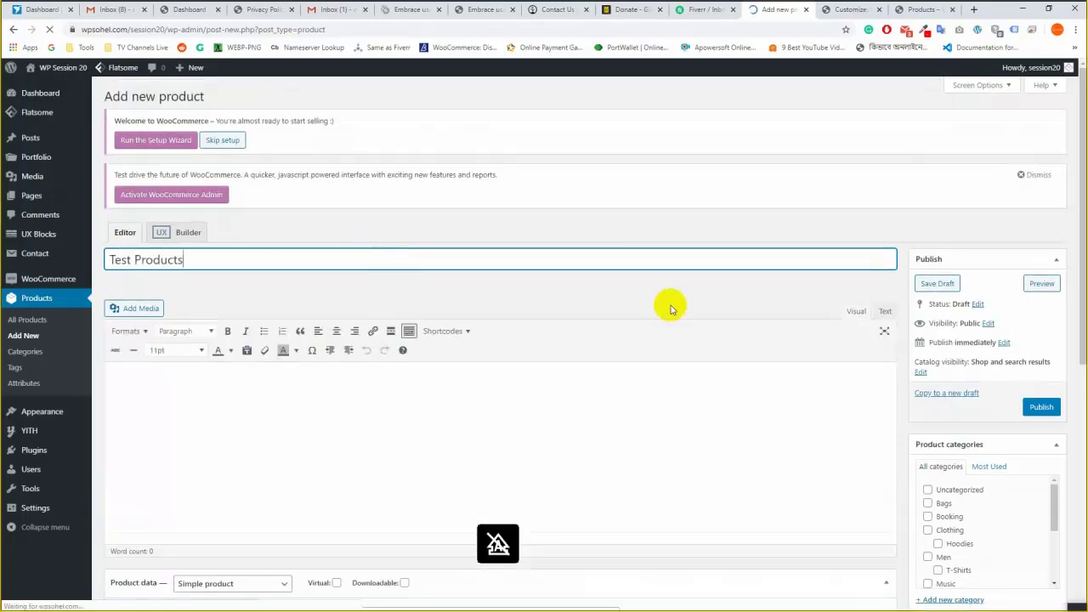
Fill the product's main description with the word "Descriptions" repeated over several lines.
{"action": "left_click", "coordinate": [674, 194]}
{"action": "scroll", "coordinate": [681, 187], "scroll_direction": "down", "scroll_amount": 2}
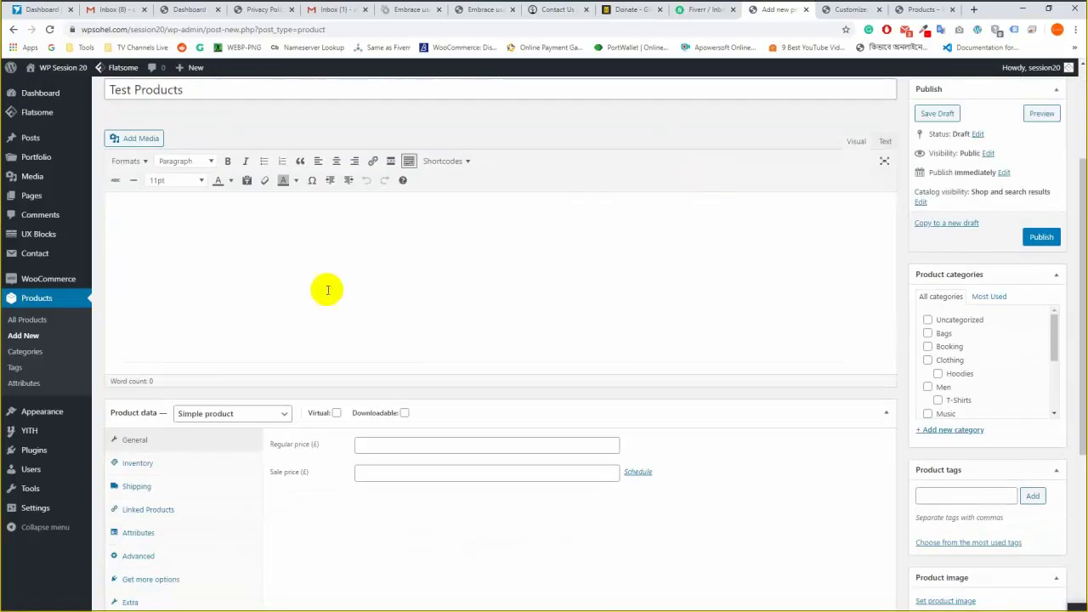
{"action": "type", "text": "Descriptio"}
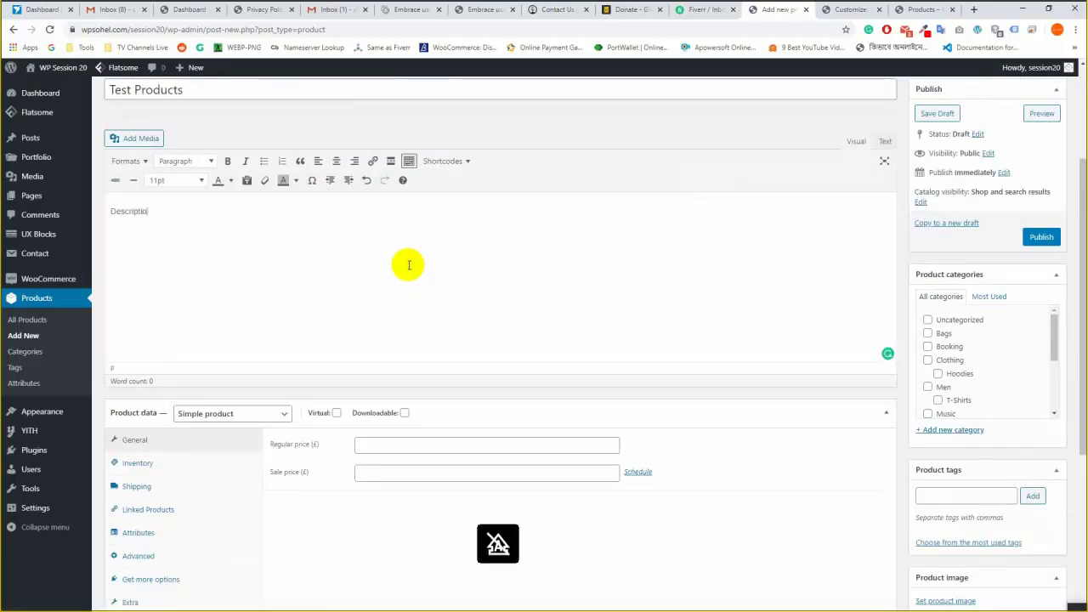
{"action": "type", "text": "ns"}
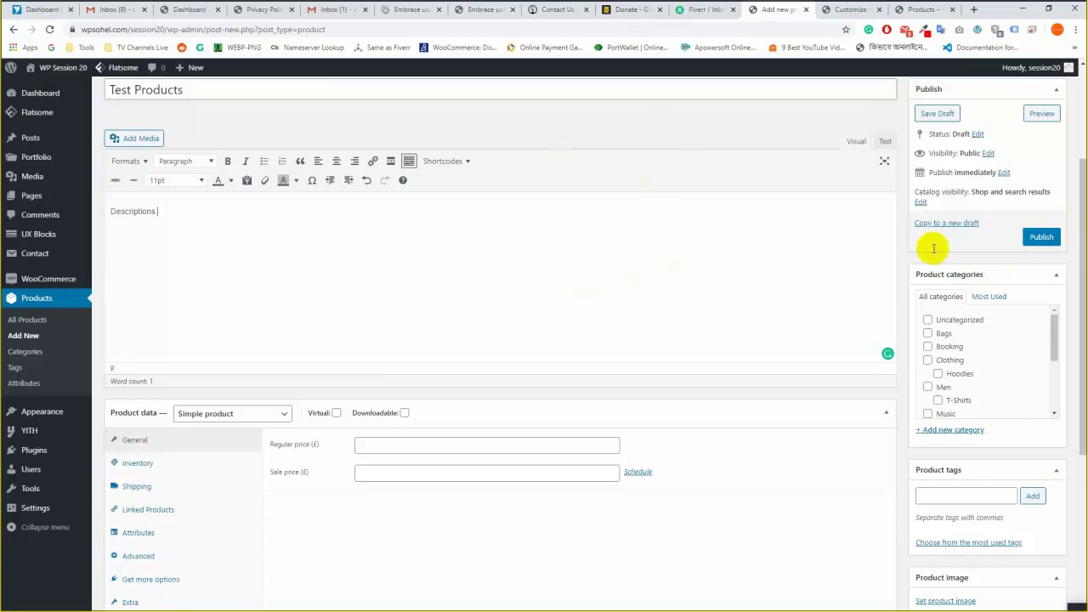
{"action": "type", "text": "Descriptions Descriptions Descriptions Descriptions Descriptions Descriptions Descriptions Descriptions Descriptions Descriptions Descriptions Descriptions Descriptions Descriptions Descriptions Descriptions Descriptions Descriptions Descriptions Descriptions Descriptions Descriptions Descriptions Descriptions Descriptions Descriptions Descriptions Descriptions Descriptions Descriptions Descriptions Descriptions Descriptions Descriptions Descriptions Descriptions Descriptions Descriptions Descriptions Descriptions Descriptions Descriptions Descriptions Descriptions Descriptions Descriptions Descriptions Descriptions Descriptions Descriptions"}
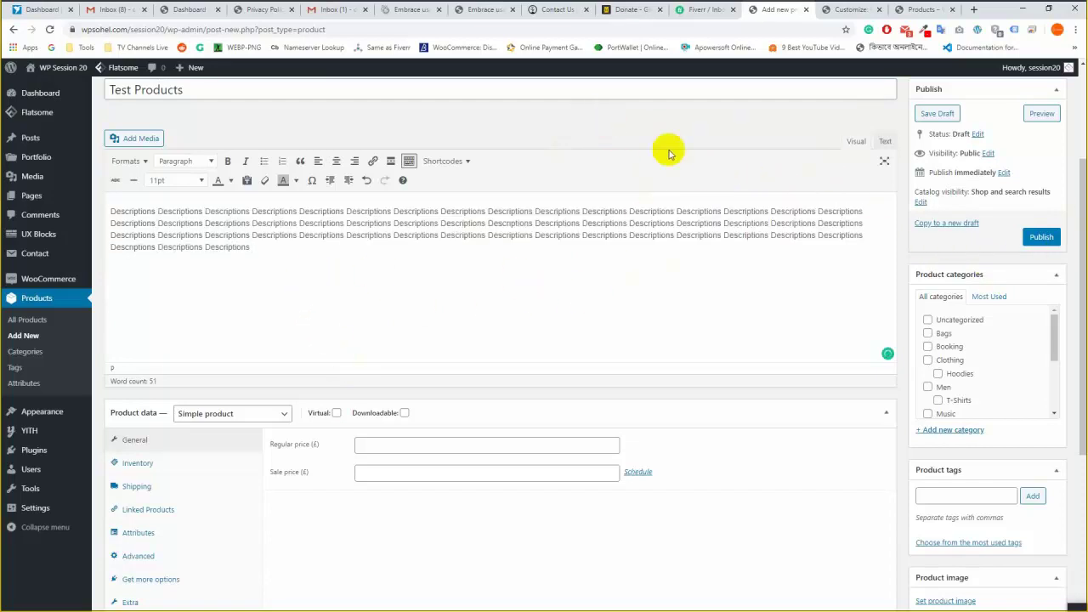
Set the product's regular price to 12.99 and assign it to the Clothing category.
{"action": "scroll", "coordinate": [762, 407], "scroll_direction": "down", "scroll_amount": 1}
{"action": "scroll", "coordinate": [763, 407], "scroll_direction": "down", "scroll_amount": 2}
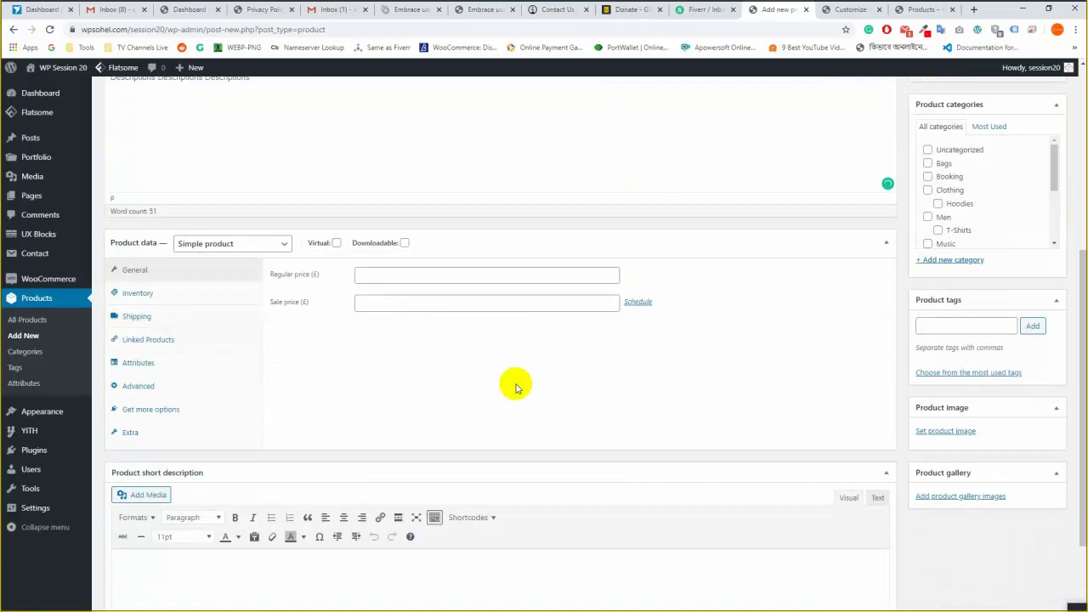
{"action": "left_click", "coordinate": [425, 274]}
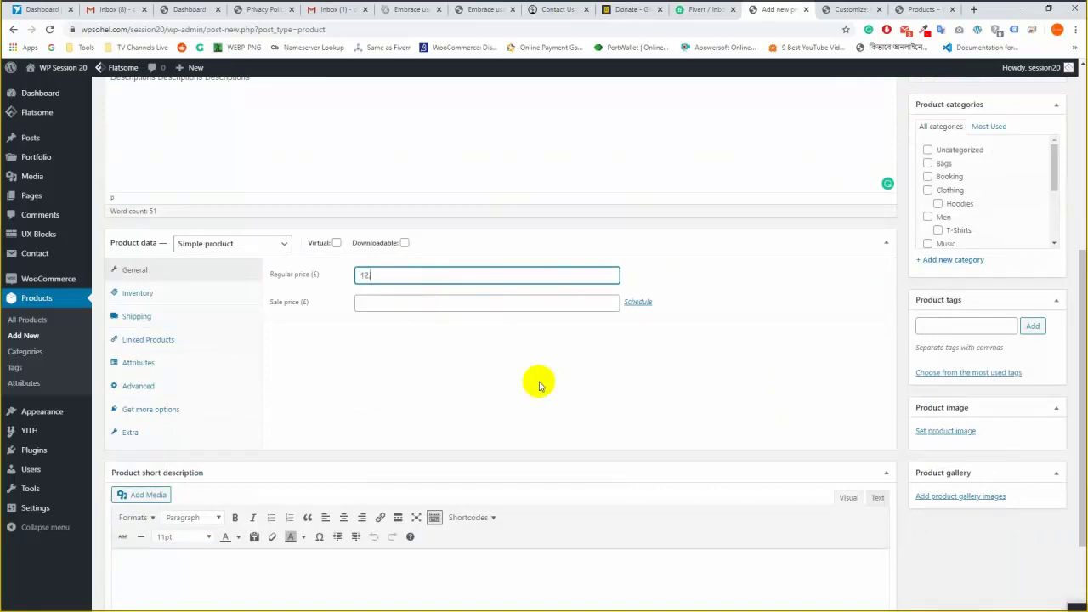
{"action": "left_click", "coordinate": [941, 193]}
Open the product image picker and select metatarsal-pads-gel.jpg and metatarsal-pads-gel (1).jpg in the computer's Downloads folder.
{"action": "scroll", "coordinate": [805, 301], "scroll_direction": "down", "scroll_amount": 2}
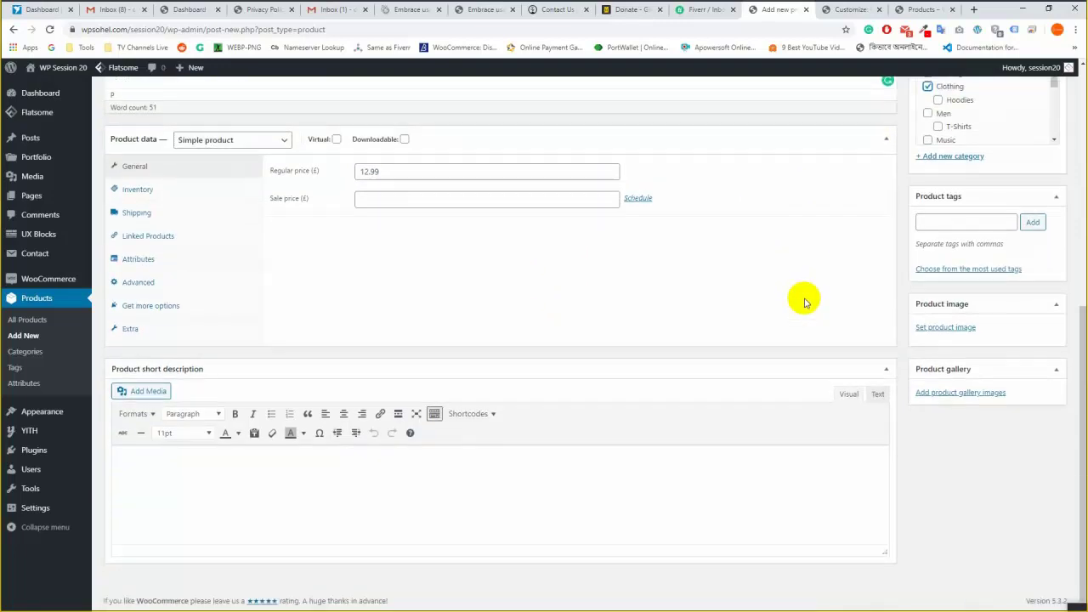
{"action": "left_click", "coordinate": [964, 327]}
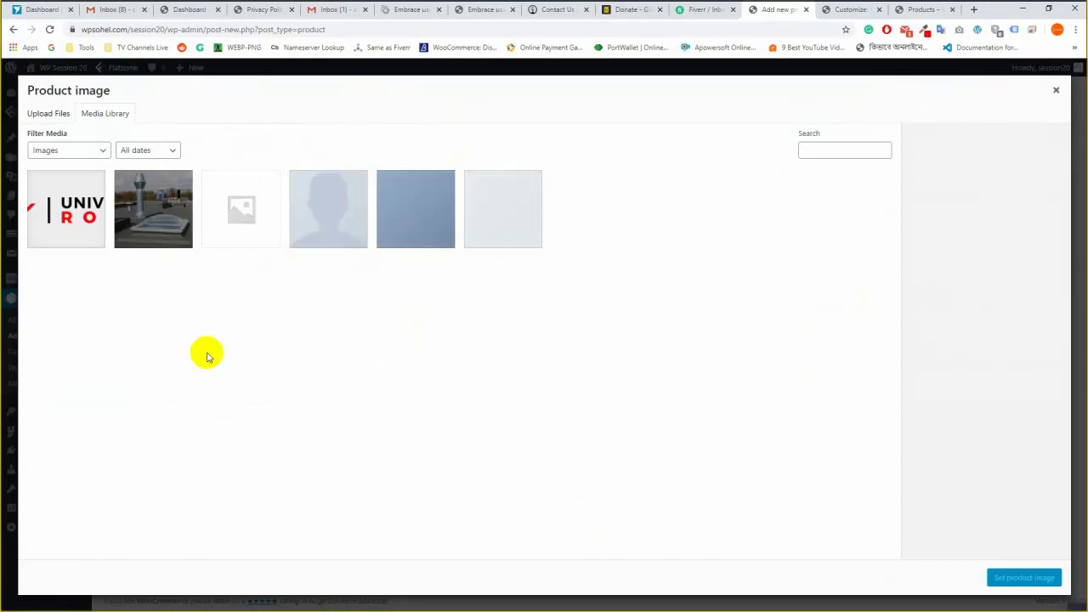
{"action": "left_click", "coordinate": [156, 234]}
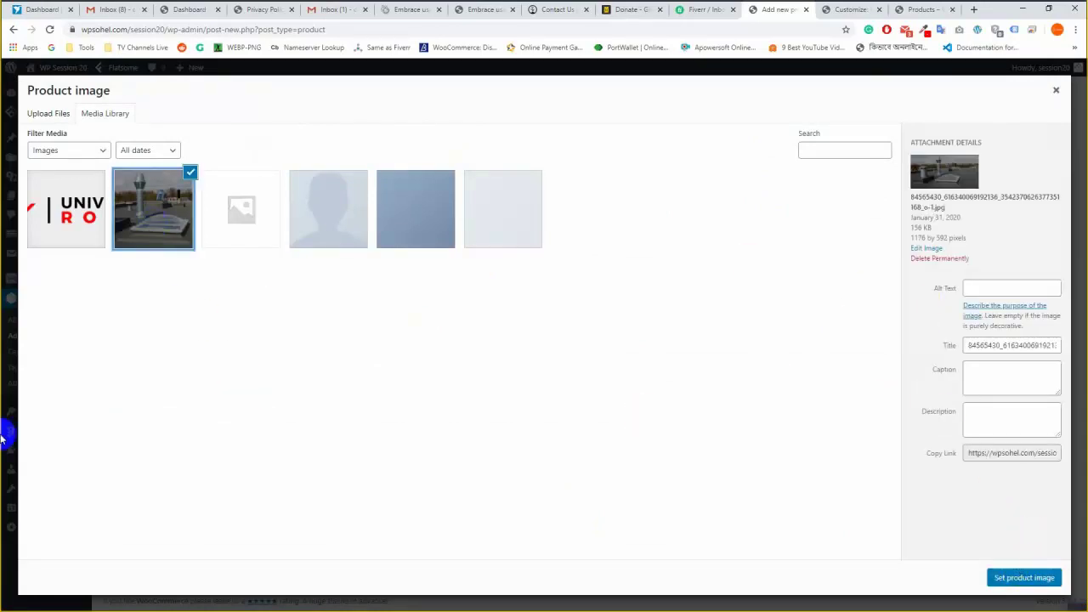
{"action": "mouse_move", "coordinate": [23, 106]}
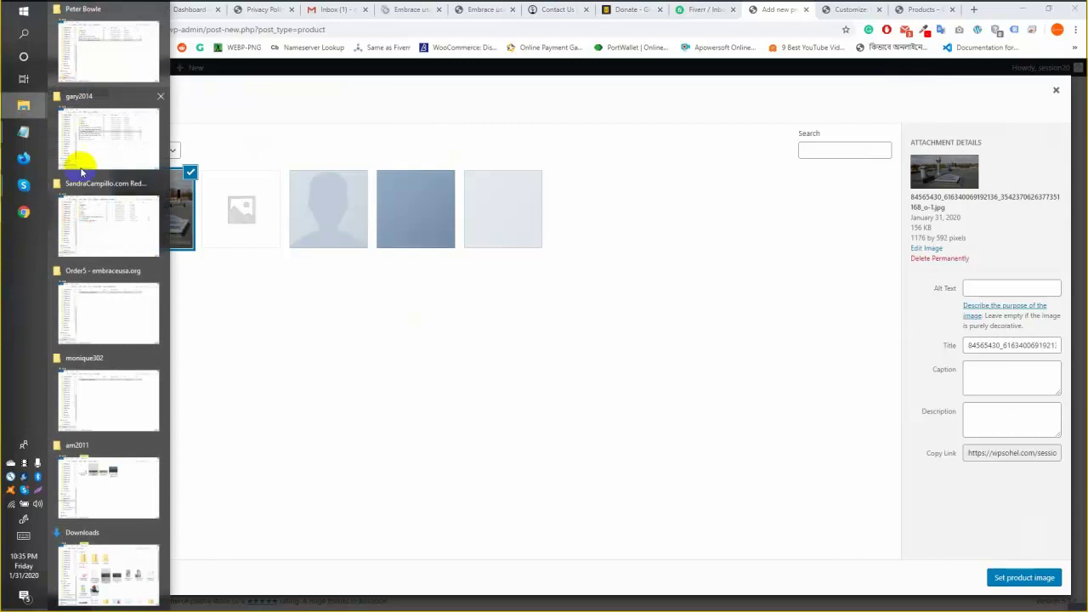
{"action": "left_click", "coordinate": [73, 563]}
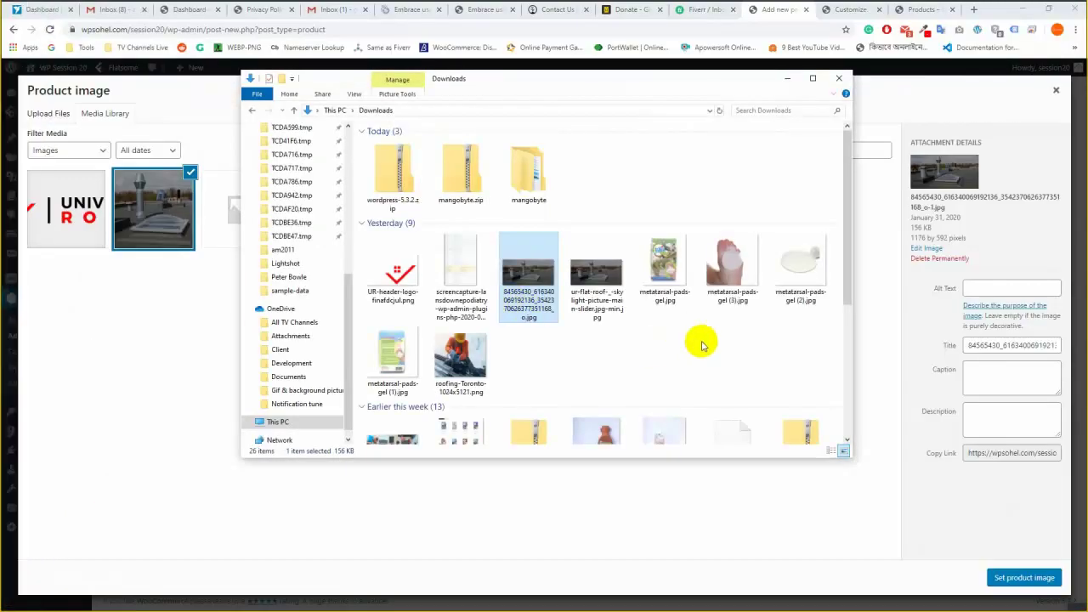
{"action": "left_click", "coordinate": [666, 270]}
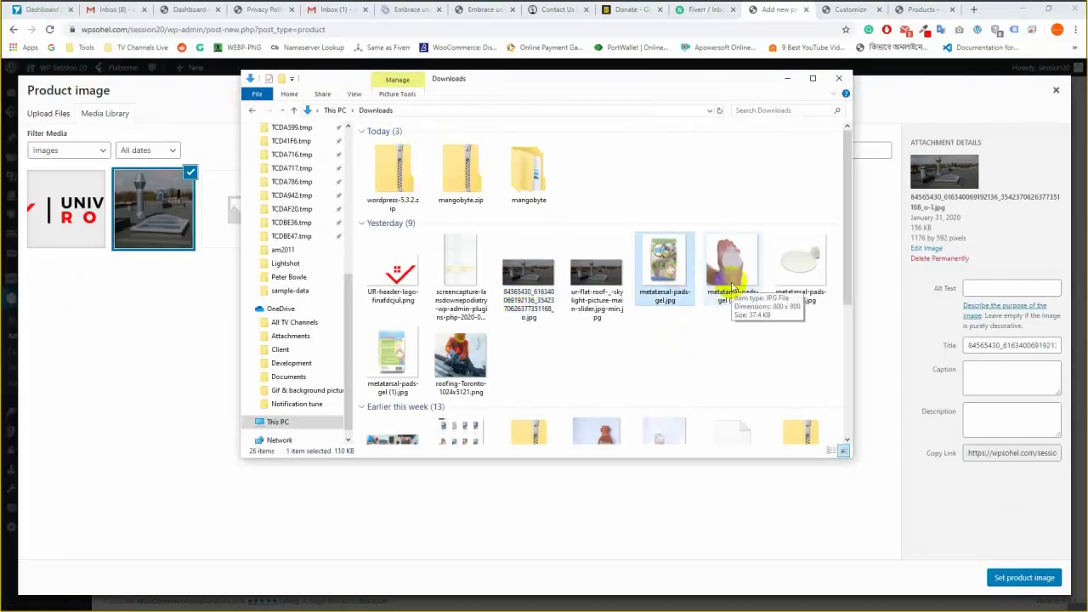
{"action": "left_click", "coordinate": [393, 357]}
{"action": "left_click", "coordinate": [661, 293], "text": "ctrl"}
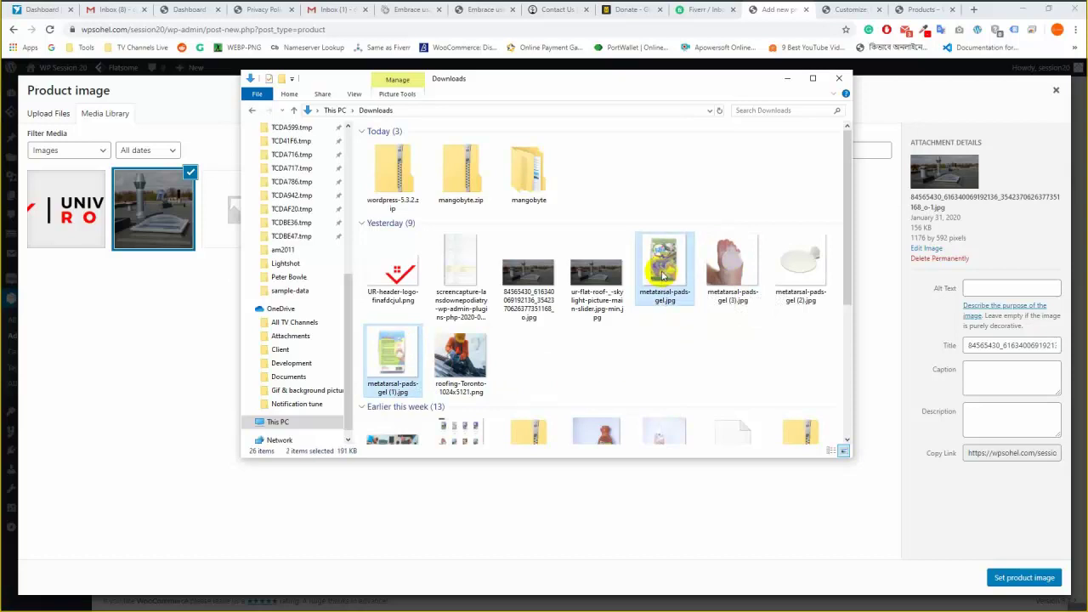
Upload the two selected files to the media library and set metatarsal-pads-gel as the product image.
{"action": "left_click_drag", "start_coordinate": [398, 343], "coordinate": [213, 357]}
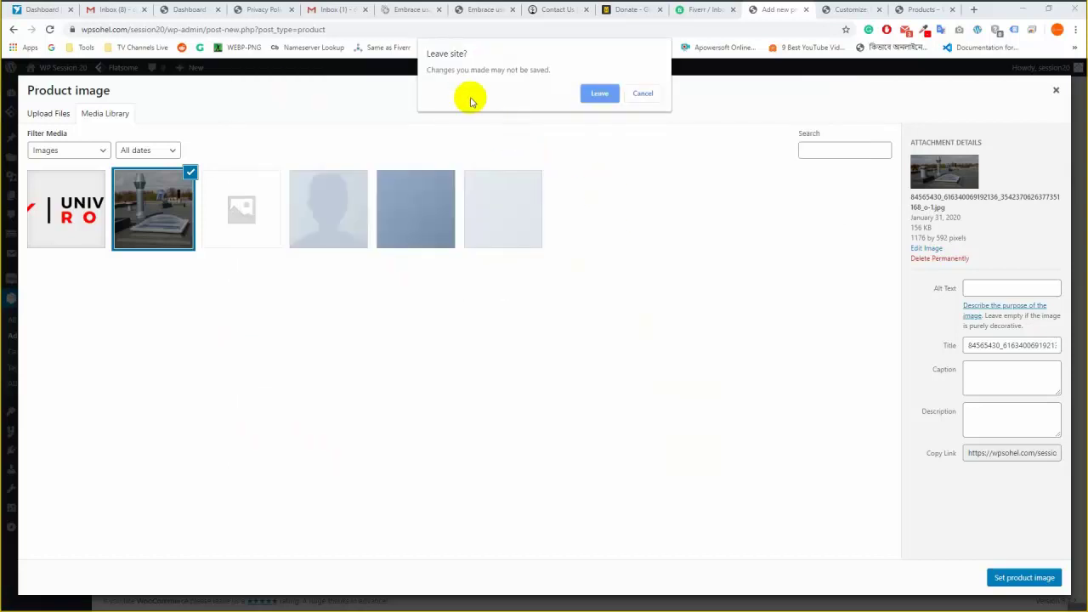
{"action": "left_click", "coordinate": [644, 96]}
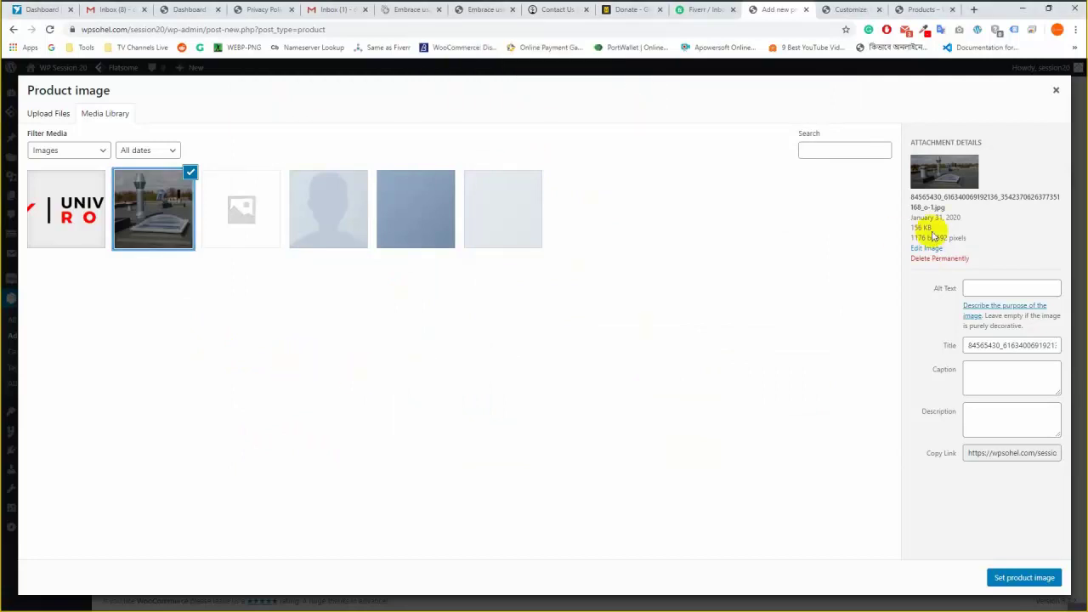
{"action": "key", "text": "alt+Tab"}
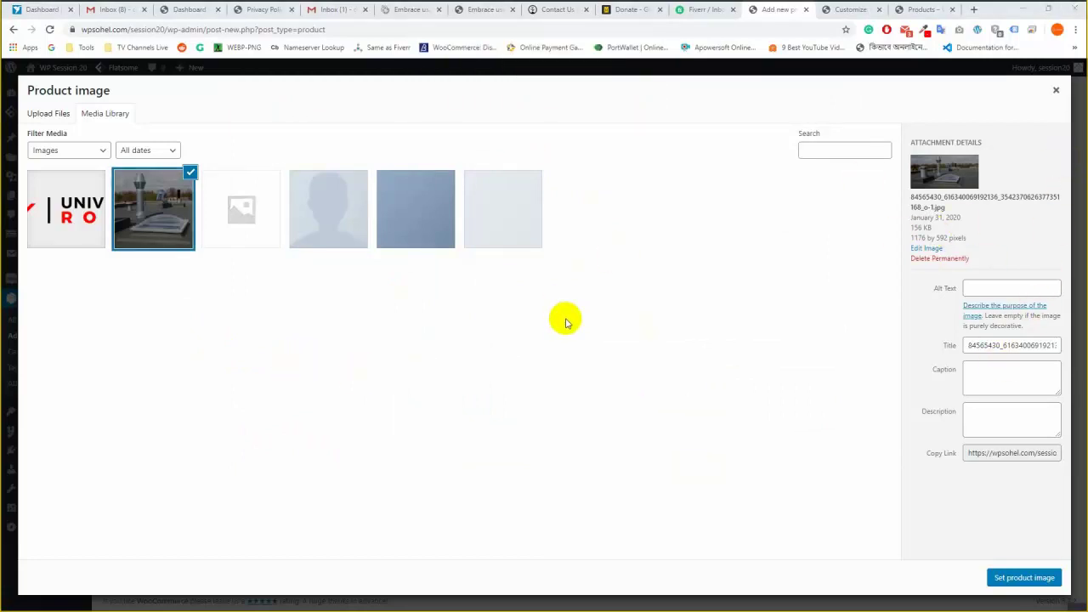
{"action": "left_click_drag", "start_coordinate": [405, 368], "coordinate": [204, 361]}
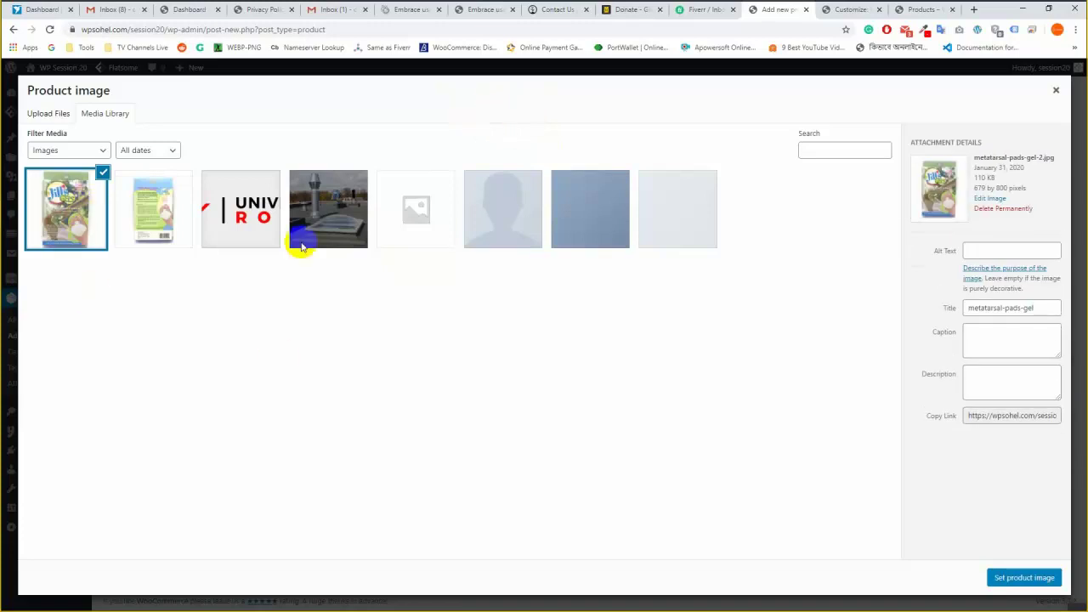
{"action": "left_click", "coordinate": [1016, 577]}
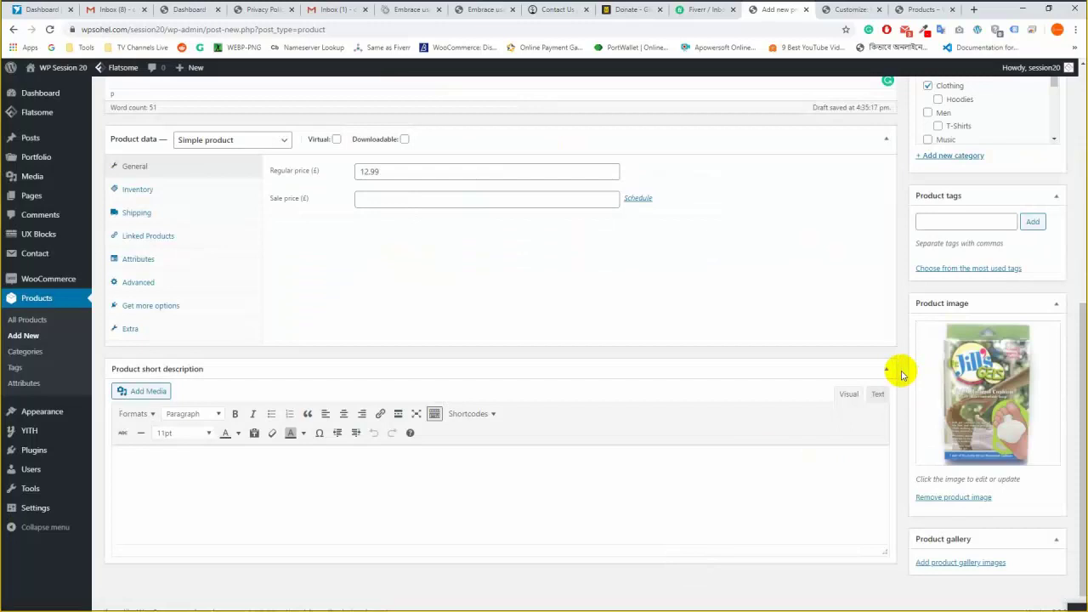
Add metatarsal-pads-gel (1), the flat roof photo and Dummy Image 2 to the product gallery.
{"action": "left_click", "coordinate": [987, 564]}
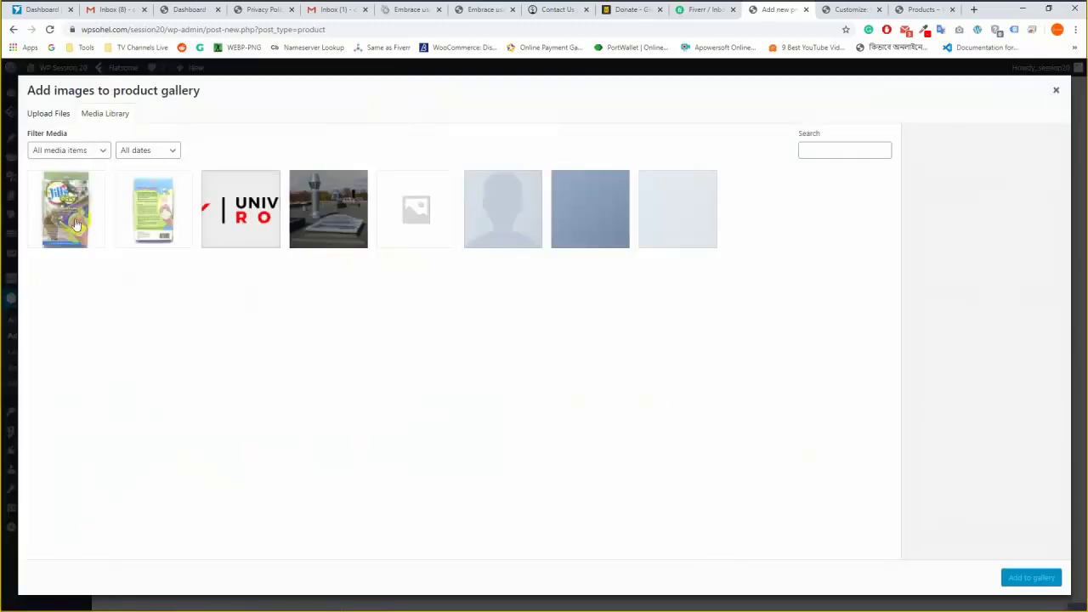
{"action": "left_click", "coordinate": [138, 212]}
{"action": "left_click", "coordinate": [323, 206]}
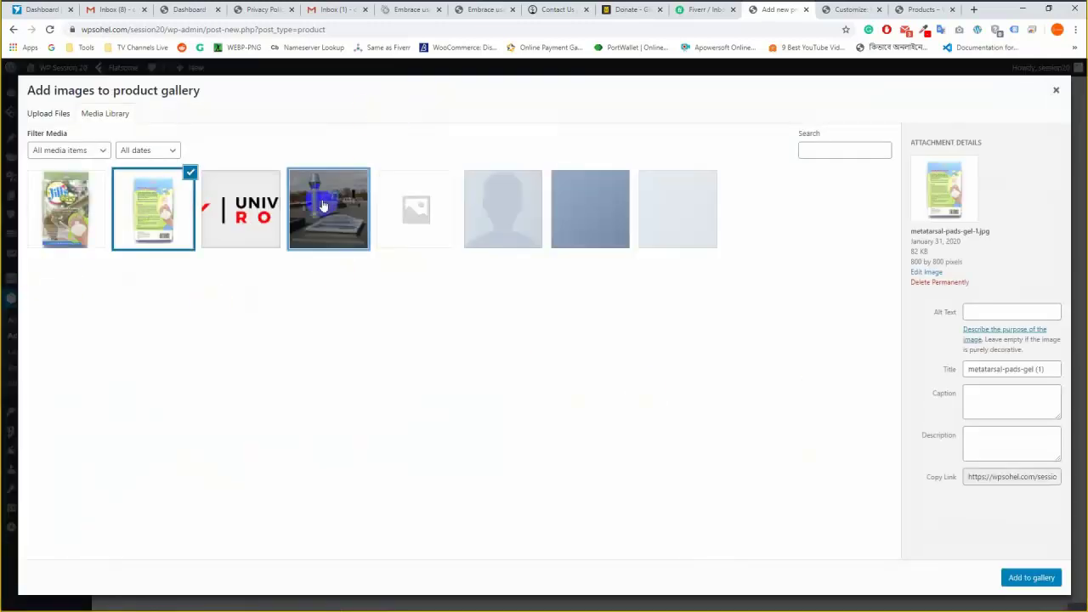
{"action": "left_click", "coordinate": [588, 185]}
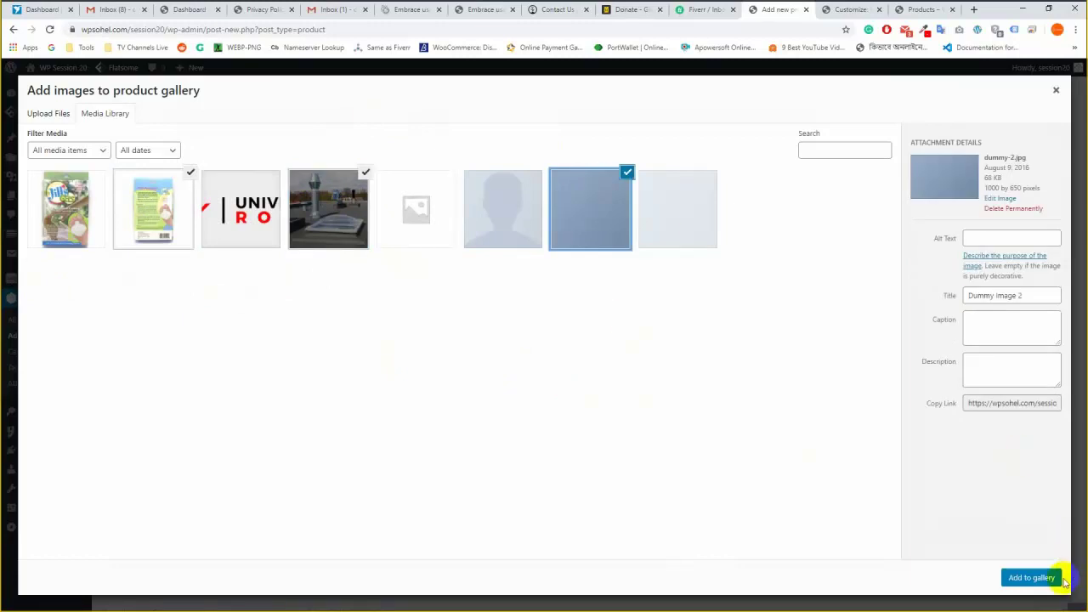
{"action": "left_click", "coordinate": [1031, 578]}
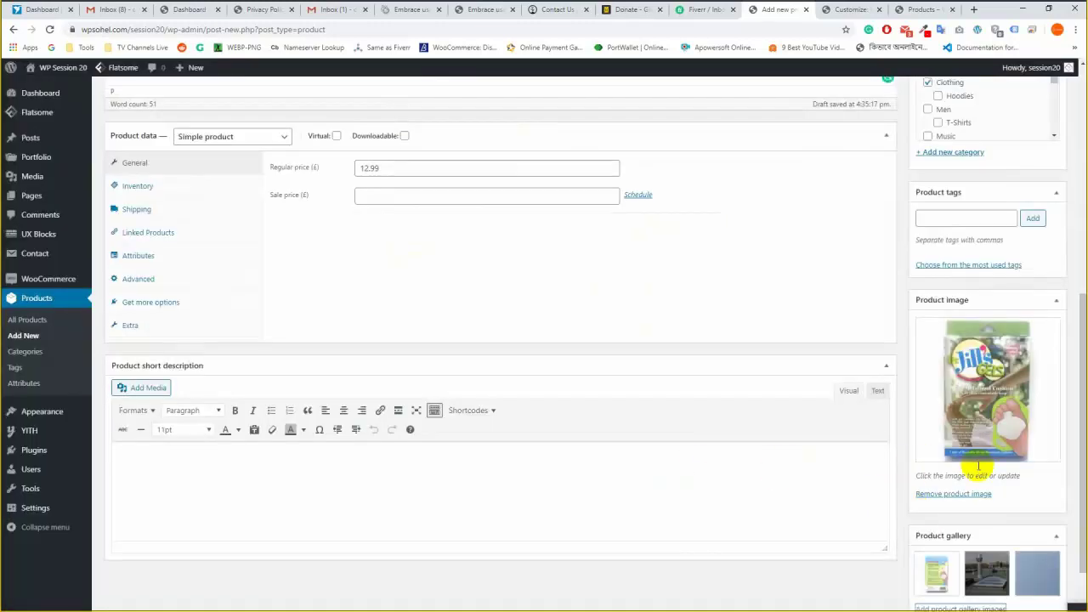
Review the product image and gallery, and publish the Test Products item.
{"action": "scroll", "coordinate": [935, 408], "scroll_direction": "down", "scroll_amount": 1}
{"action": "scroll", "coordinate": [915, 380], "scroll_direction": "up", "scroll_amount": 3}
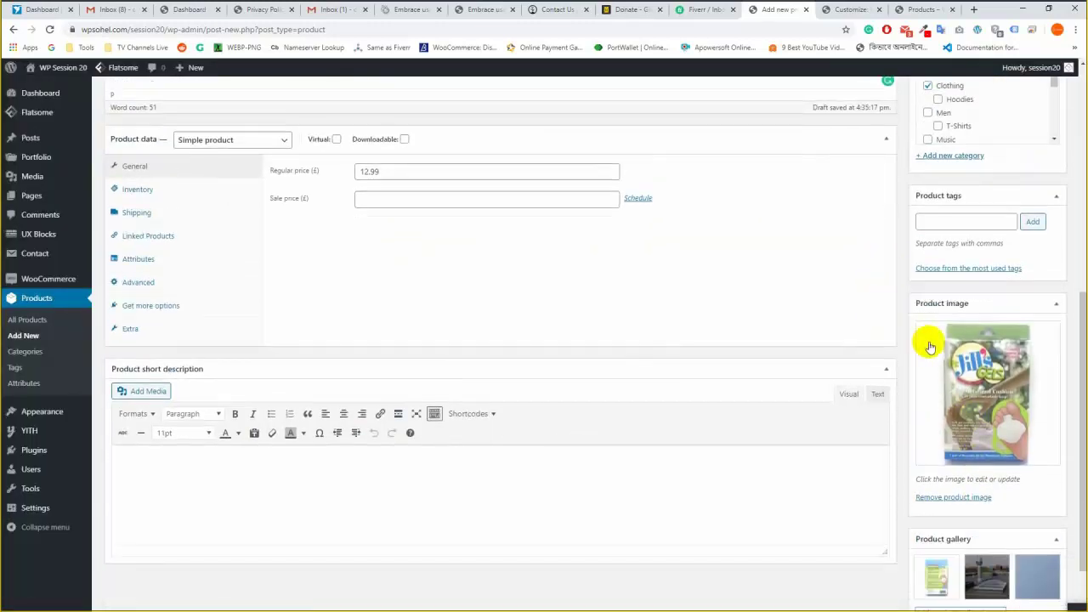
{"action": "scroll", "coordinate": [922, 366], "scroll_direction": "down", "scroll_amount": 1}
{"action": "scroll", "coordinate": [924, 369], "scroll_direction": "up", "scroll_amount": 5}
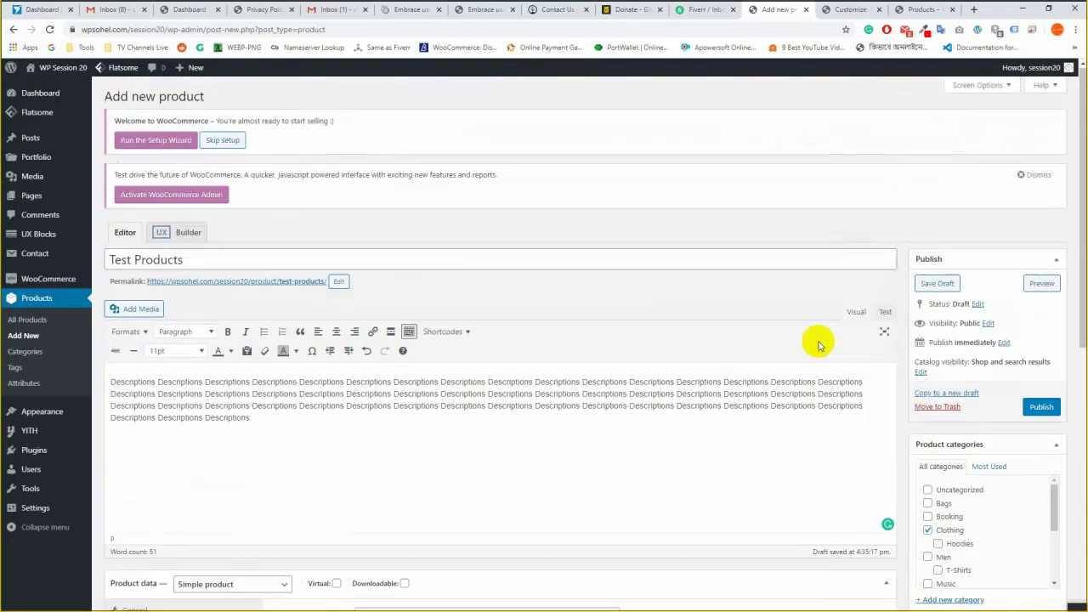
{"action": "left_click", "coordinate": [1041, 407]}
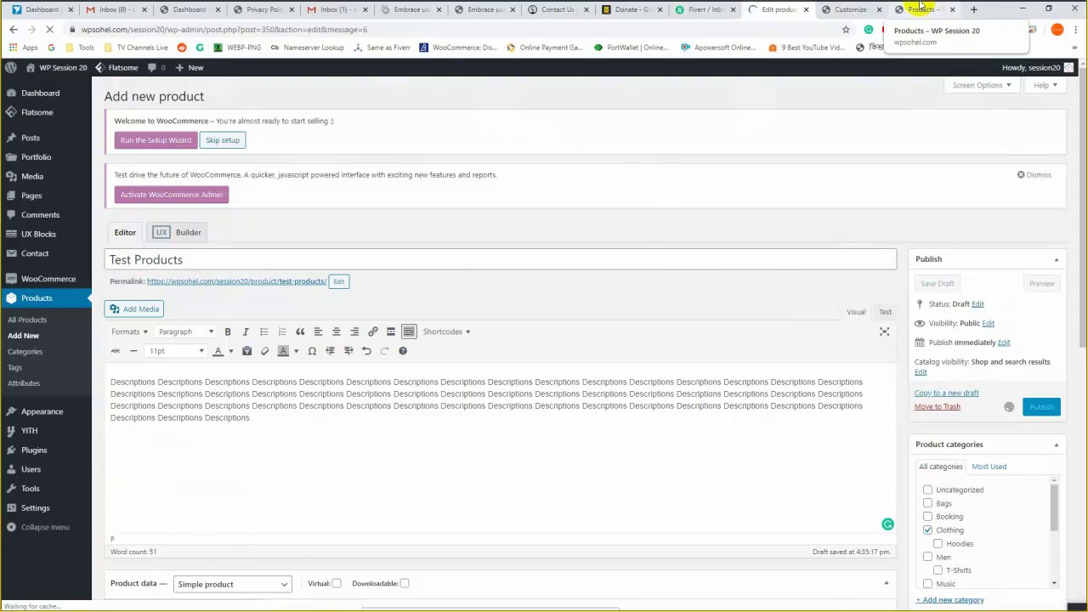
Reload the live shop page and look for the Test Products item on the first catalog page.
{"action": "left_click", "coordinate": [920, 7]}
{"action": "scroll", "coordinate": [756, 406], "scroll_direction": "up", "scroll_amount": 3}
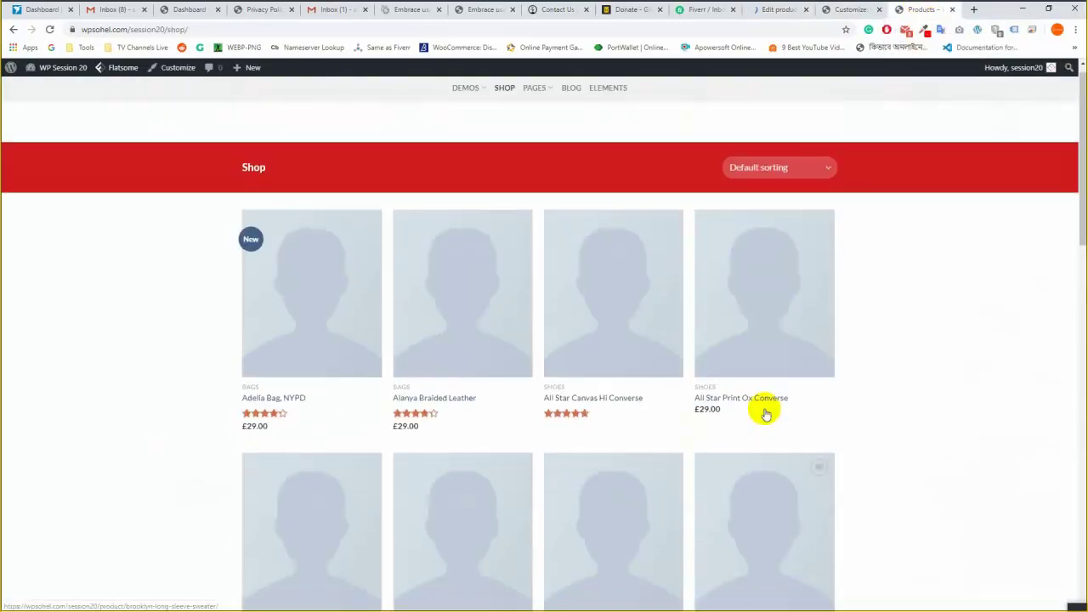
{"action": "left_click", "coordinate": [502, 153]}
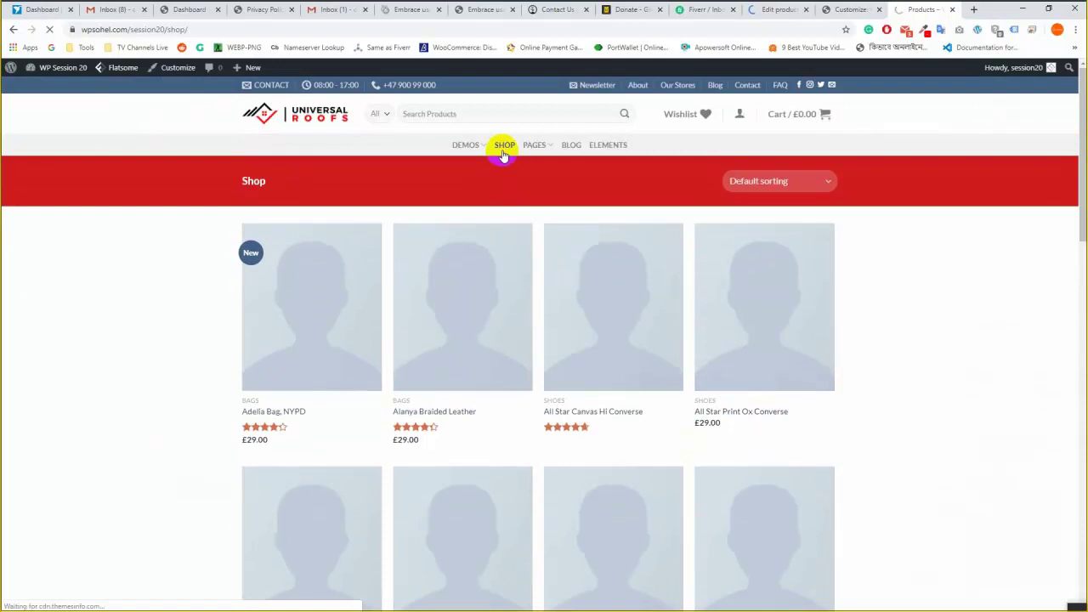
{"action": "left_click", "coordinate": [845, 7]}
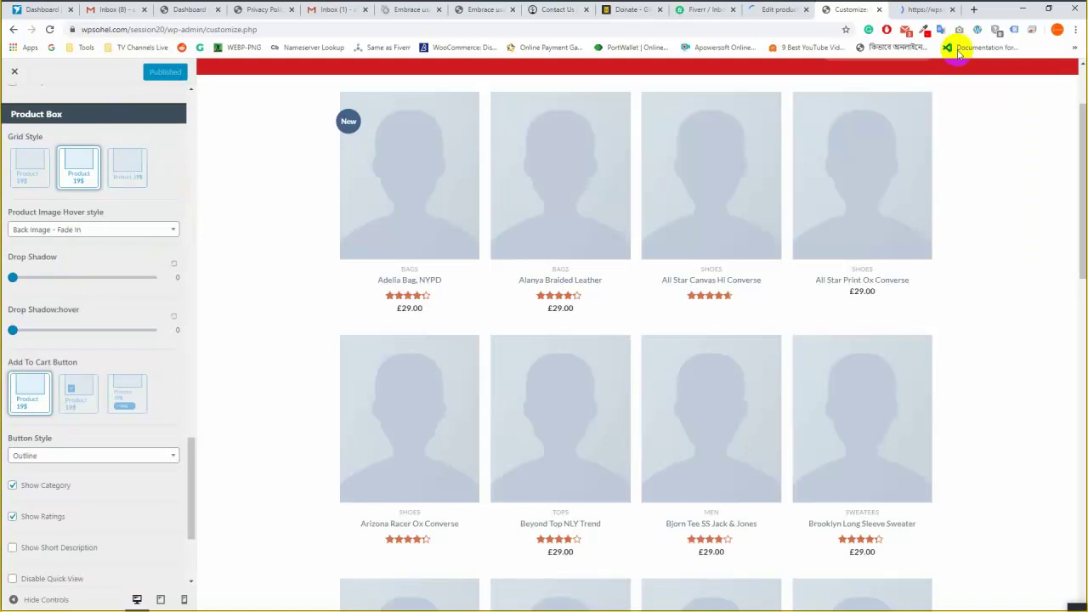
{"action": "left_click", "coordinate": [929, 7]}
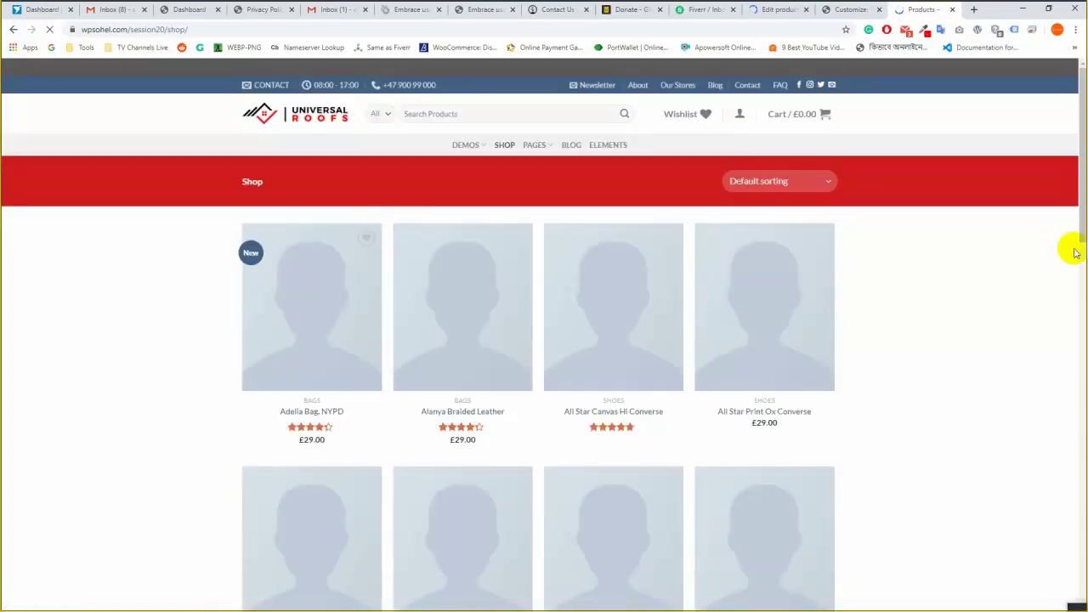
{"action": "right_click", "coordinate": [908, 306]}
{"action": "left_click", "coordinate": [899, 268]}
{"action": "left_click_drag", "start_coordinate": [1080, 209], "coordinate": [1077, 468]}
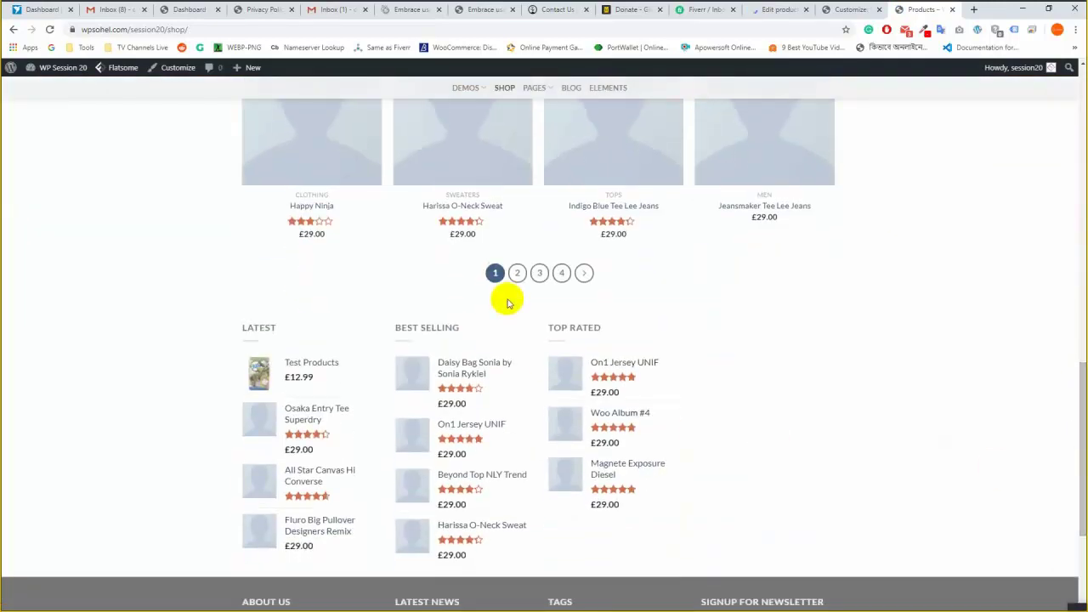
{"action": "scroll", "coordinate": [811, 260], "scroll_direction": "up", "scroll_amount": 15}
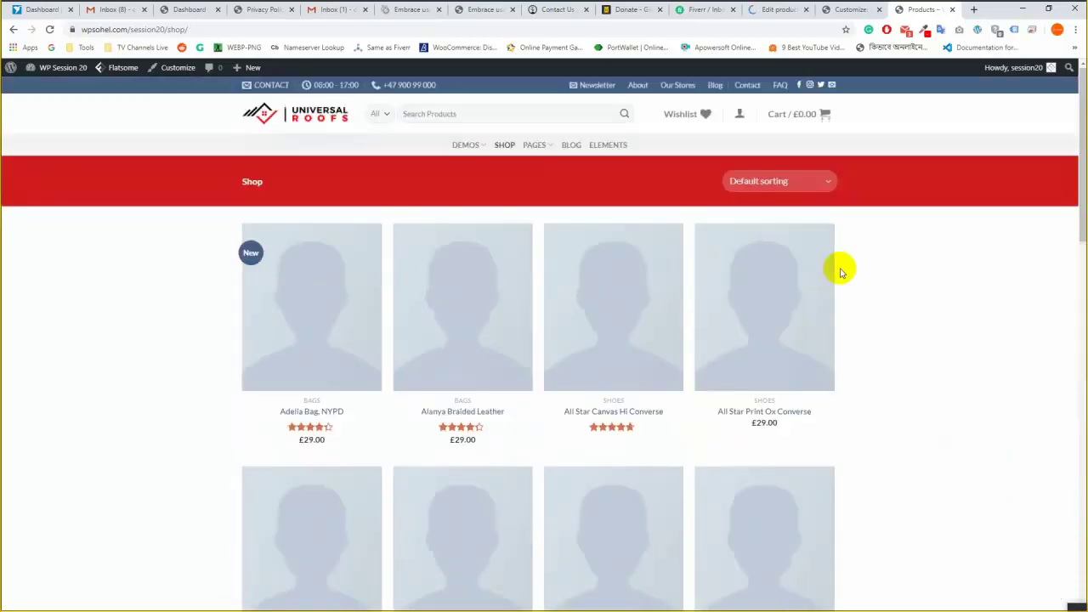
{"action": "scroll", "coordinate": [1045, 319], "scroll_direction": "down", "scroll_amount": 6}
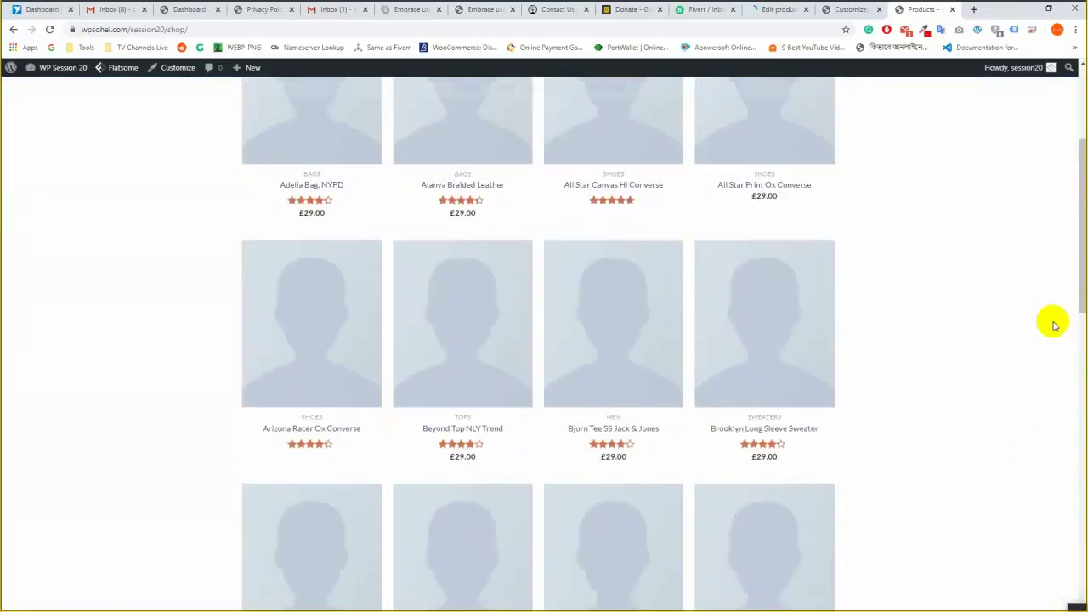
{"action": "scroll", "coordinate": [530, 437], "scroll_direction": "down", "scroll_amount": 3}
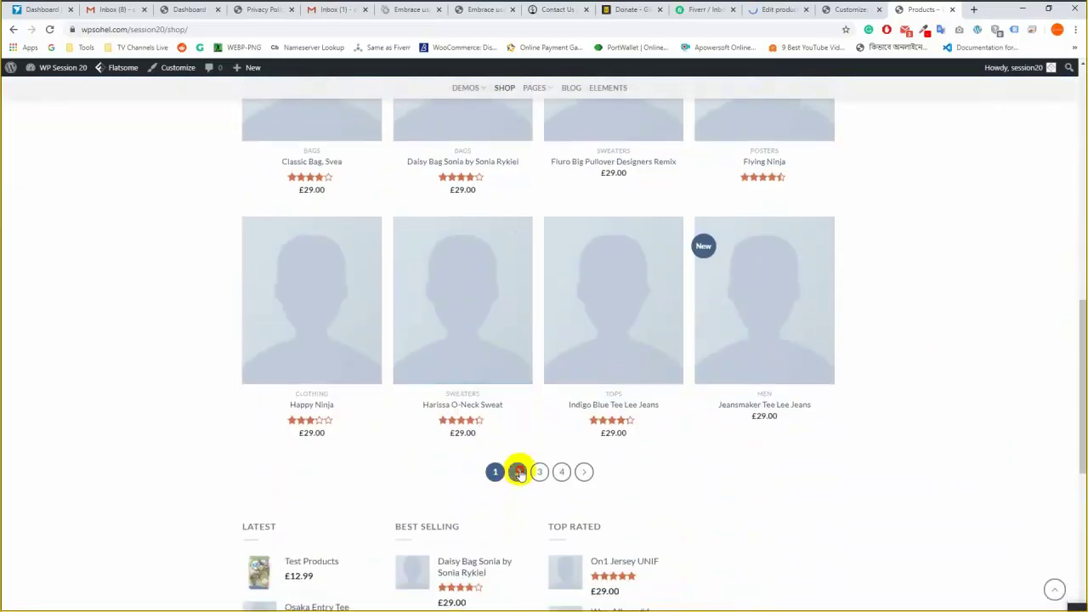
Look through shop pages 2 and 3 for the Test Products item and examine its image hover effect.
{"action": "left_click", "coordinate": [517, 472]}
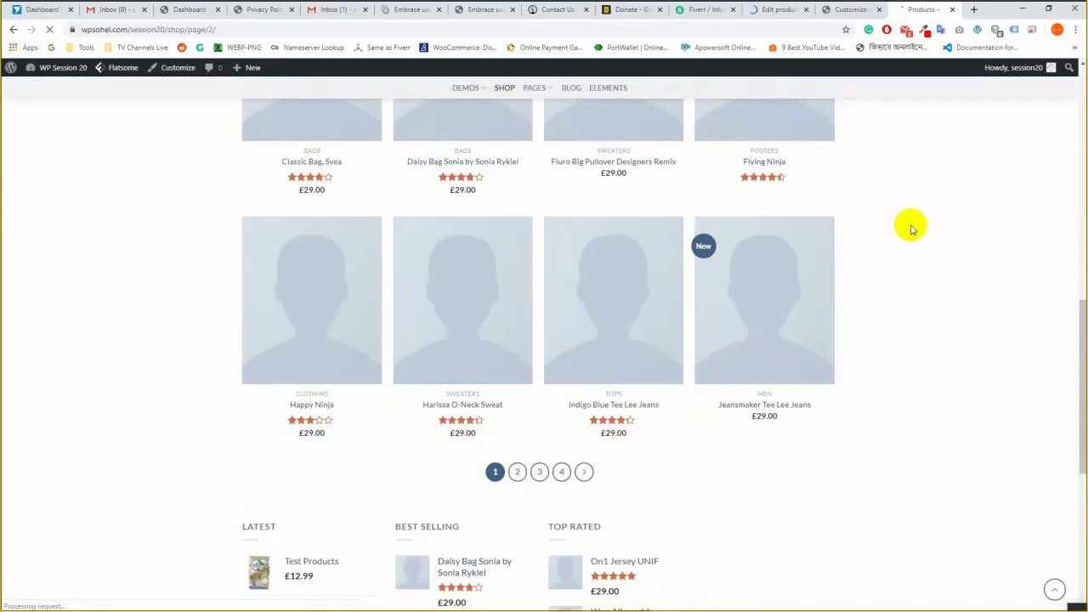
{"action": "scroll", "coordinate": [955, 296], "scroll_direction": "down", "scroll_amount": 5}
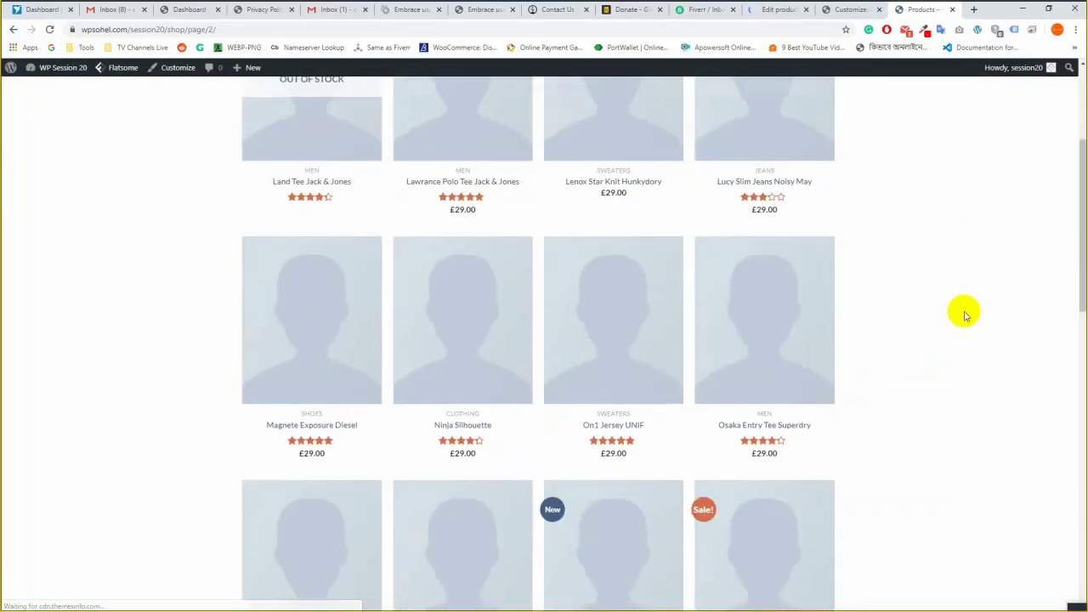
{"action": "scroll", "coordinate": [964, 315], "scroll_direction": "down", "scroll_amount": 3}
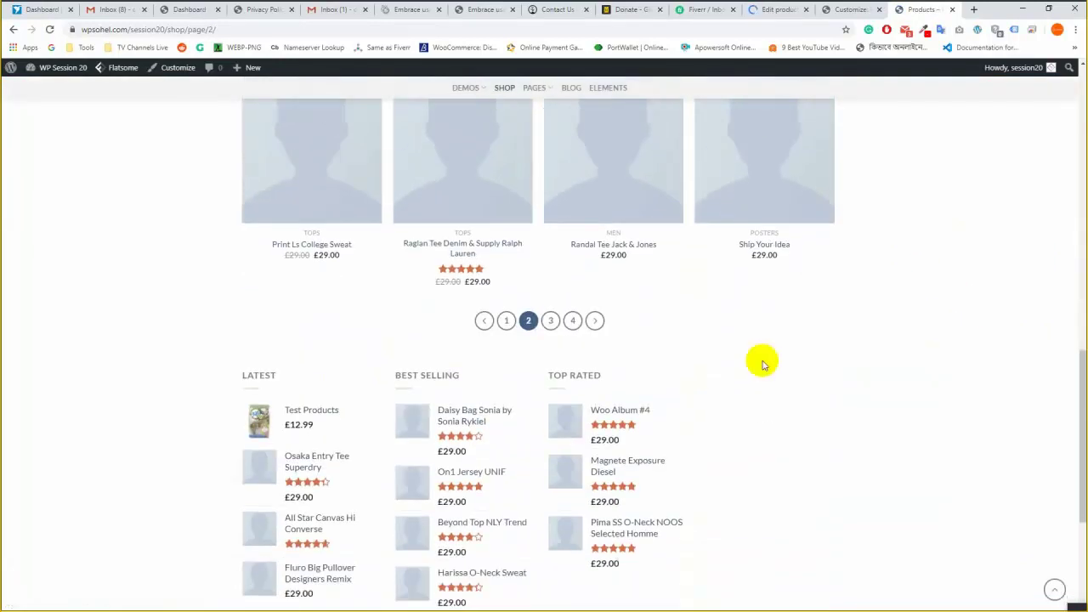
{"action": "left_click", "coordinate": [550, 321]}
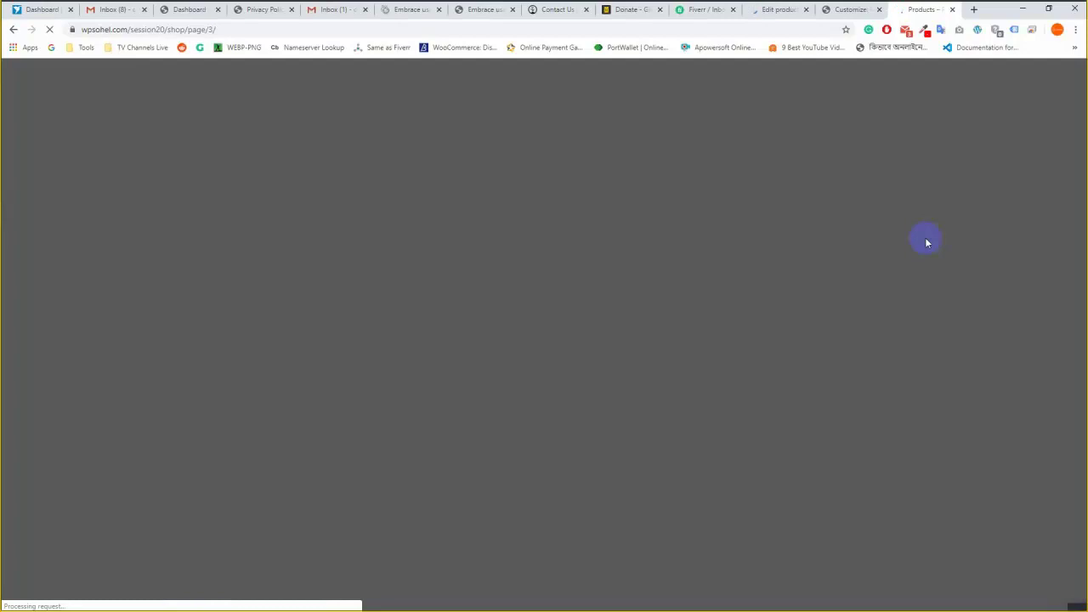
{"action": "scroll", "coordinate": [915, 311], "scroll_direction": "down", "scroll_amount": 2}
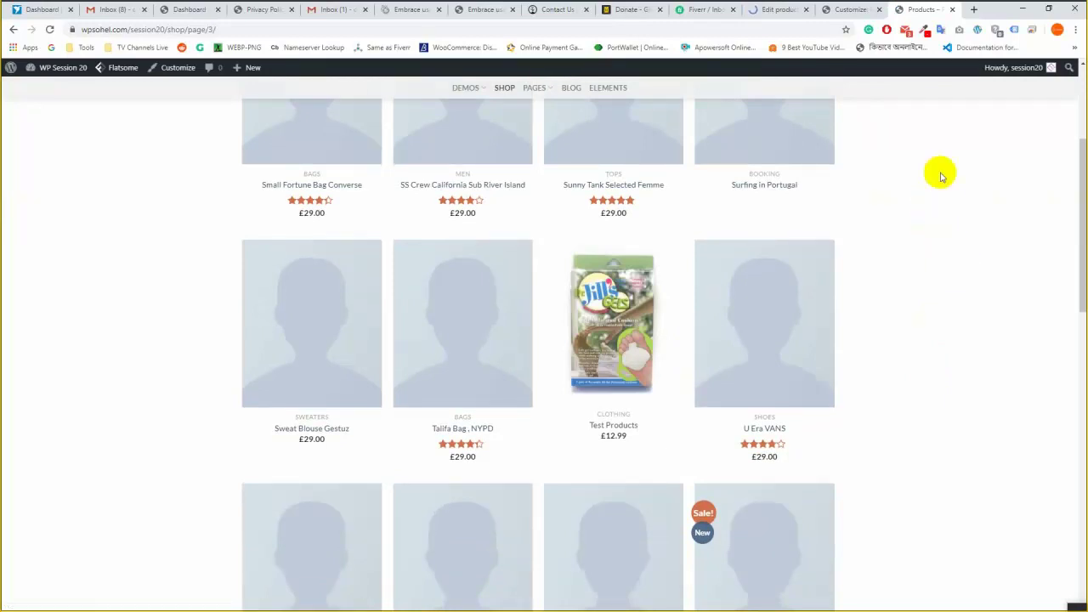
{"action": "mouse_move", "coordinate": [609, 338]}
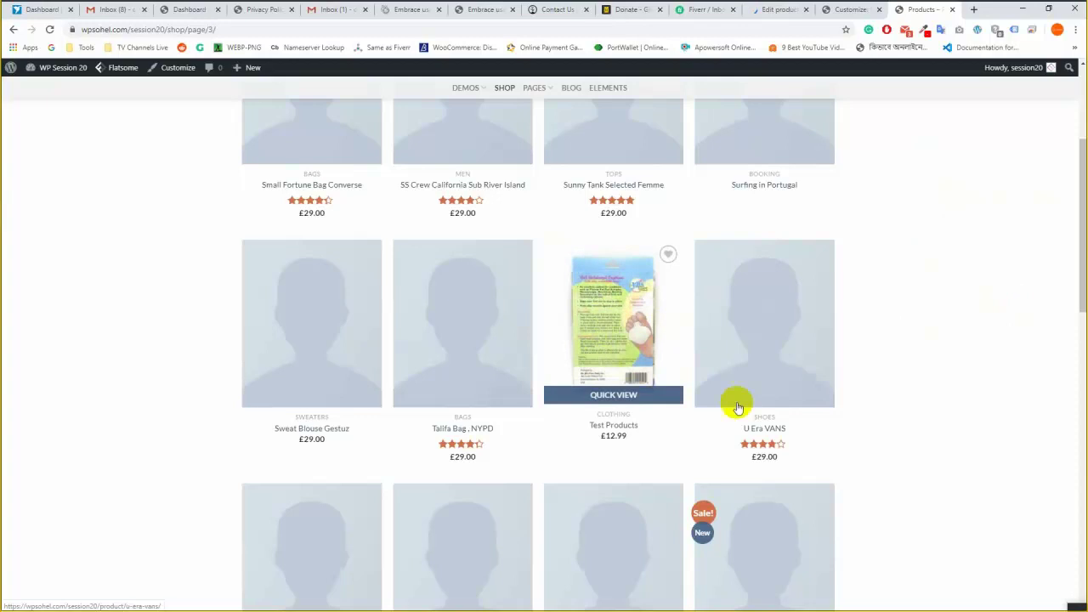
In the customizer's product box settings, set Drop Shadow to 1 and Drop Shadow:hover to 2.
{"action": "left_click", "coordinate": [851, 8]}
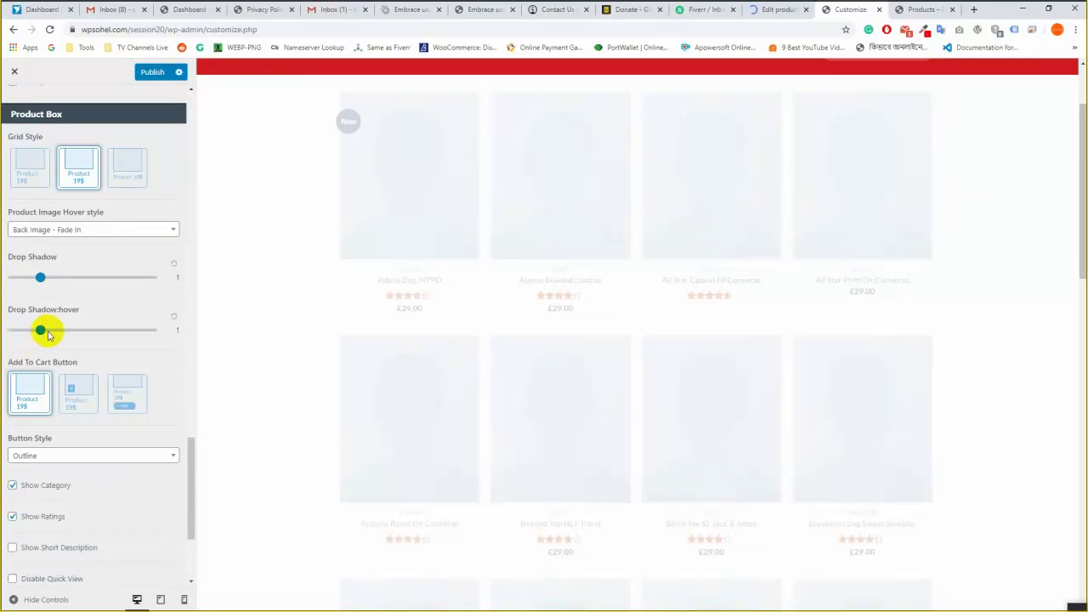
{"action": "left_click_drag", "start_coordinate": [61, 334], "coordinate": [67, 330]}
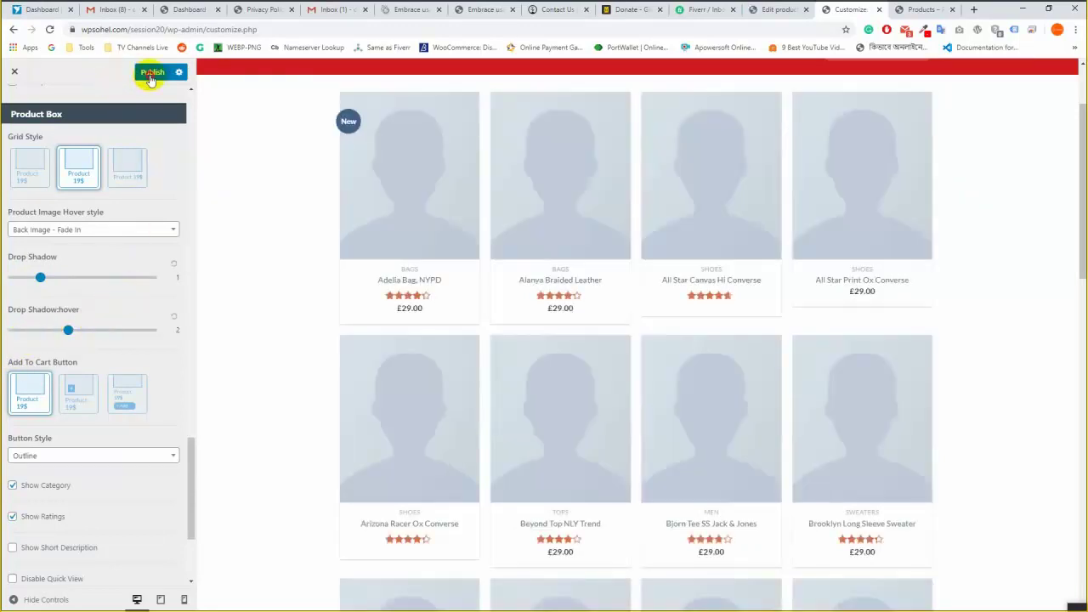
Set the Add To Cart Button to the third layout below the product price, choose the Plain button style, and publish the product box settings.
{"action": "left_click", "coordinate": [151, 73]}
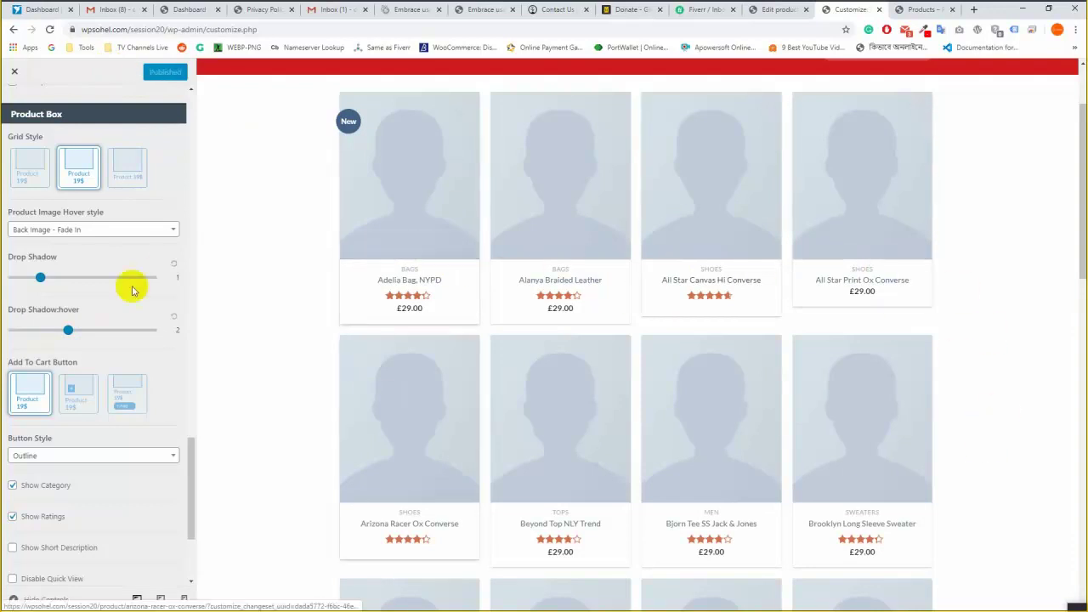
{"action": "scroll", "coordinate": [100, 357], "scroll_direction": "down", "scroll_amount": 2}
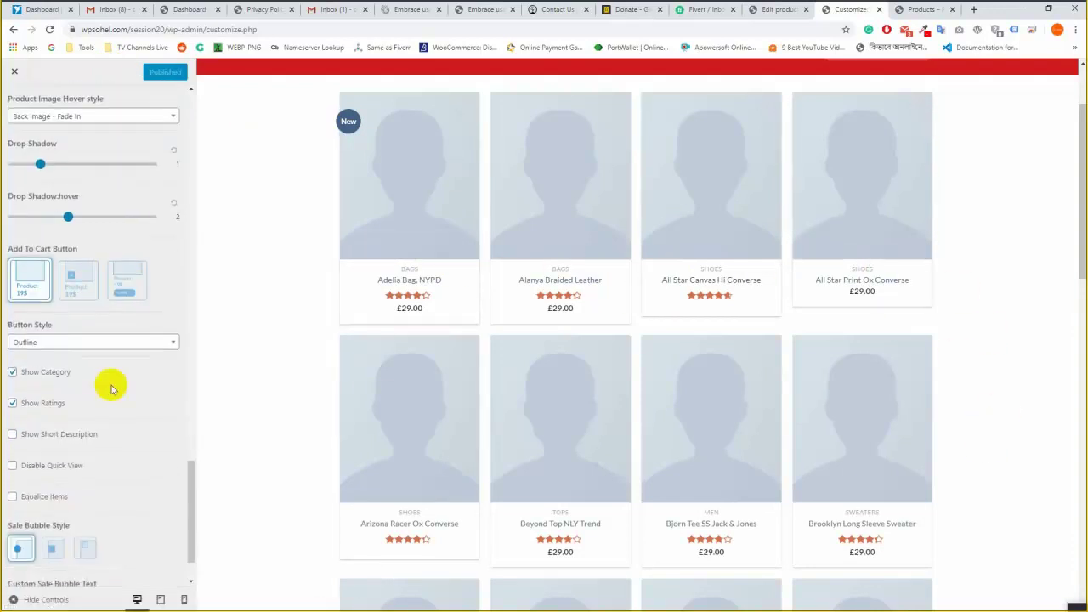
{"action": "left_click", "coordinate": [129, 275]}
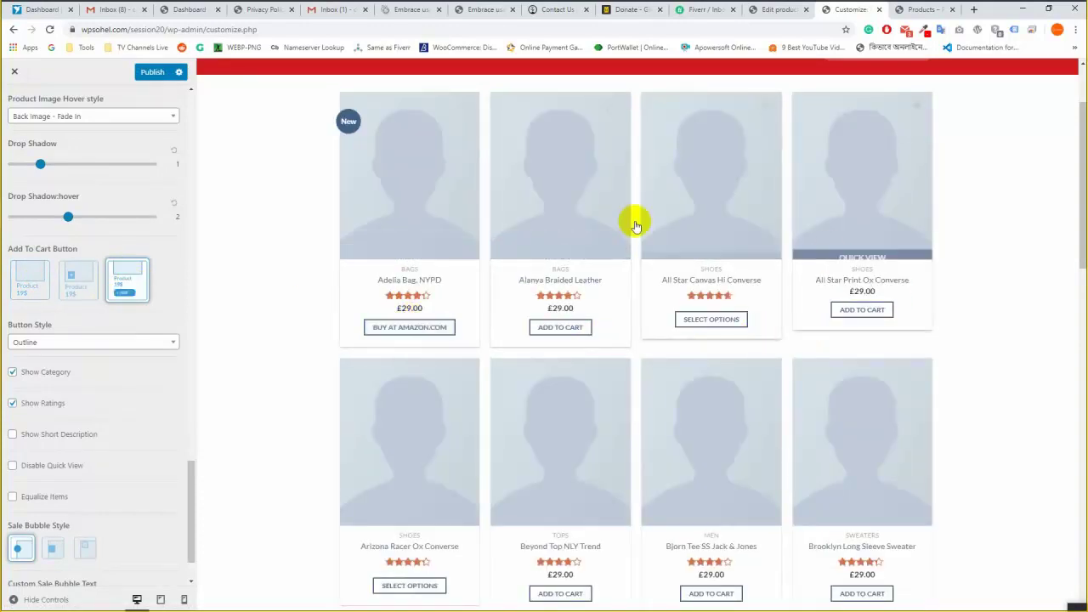
{"action": "left_click", "coordinate": [62, 345]}
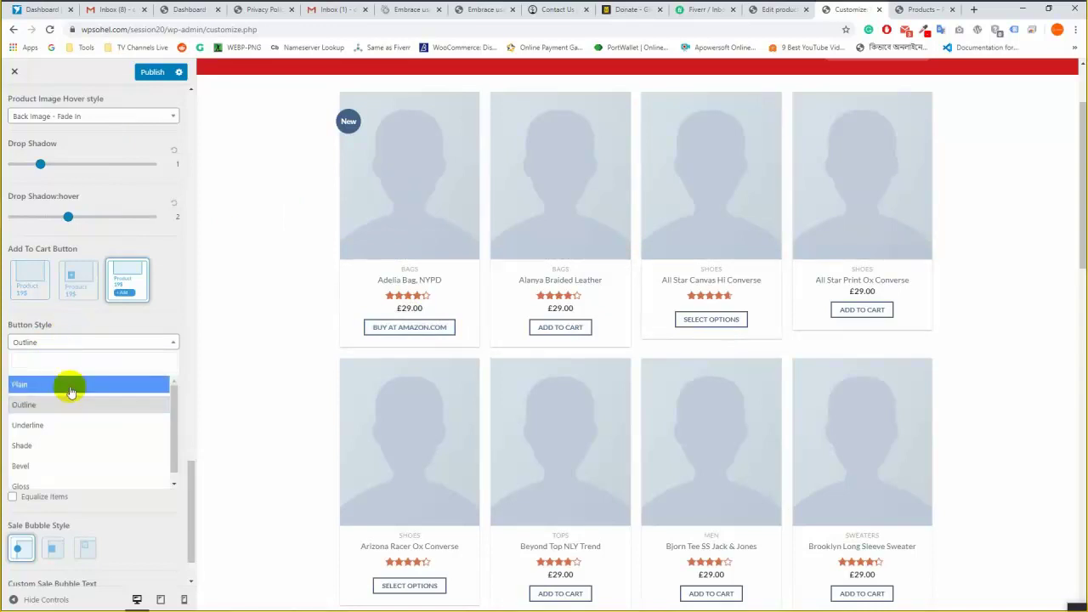
{"action": "left_click", "coordinate": [68, 385]}
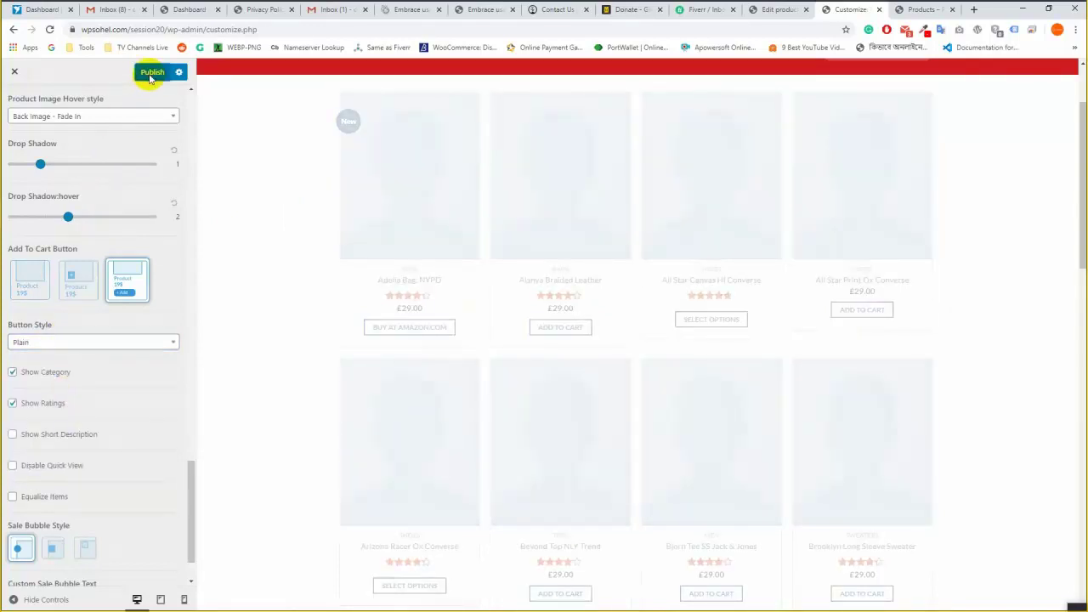
{"action": "left_click", "coordinate": [150, 75]}
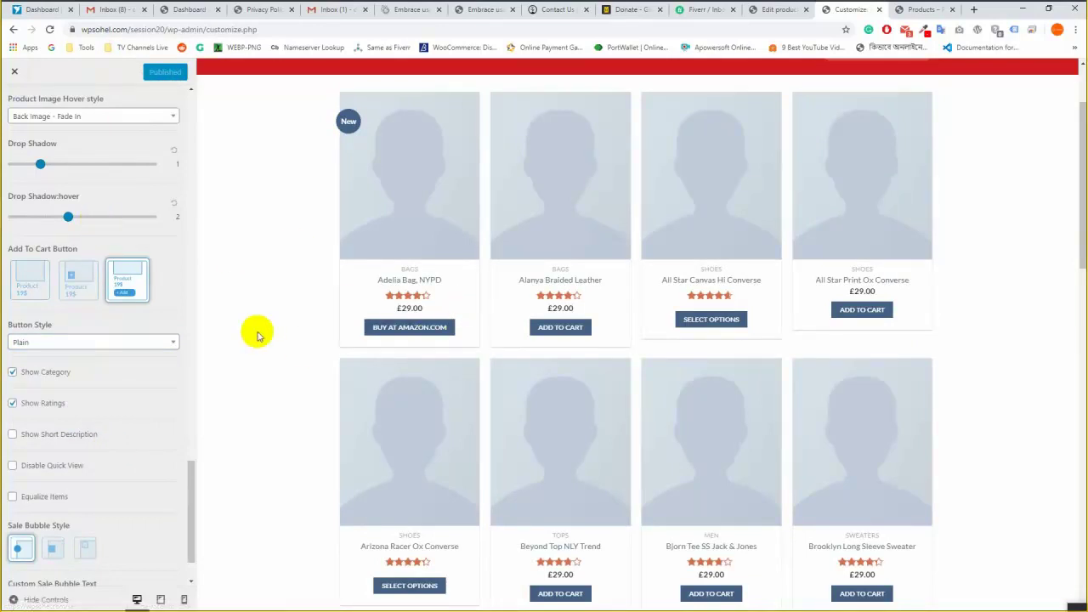
Review the remaining product box options and the catalog layout, header, breadcrumb and category box settings.
{"action": "scroll", "coordinate": [102, 348], "scroll_direction": "down", "scroll_amount": 1}
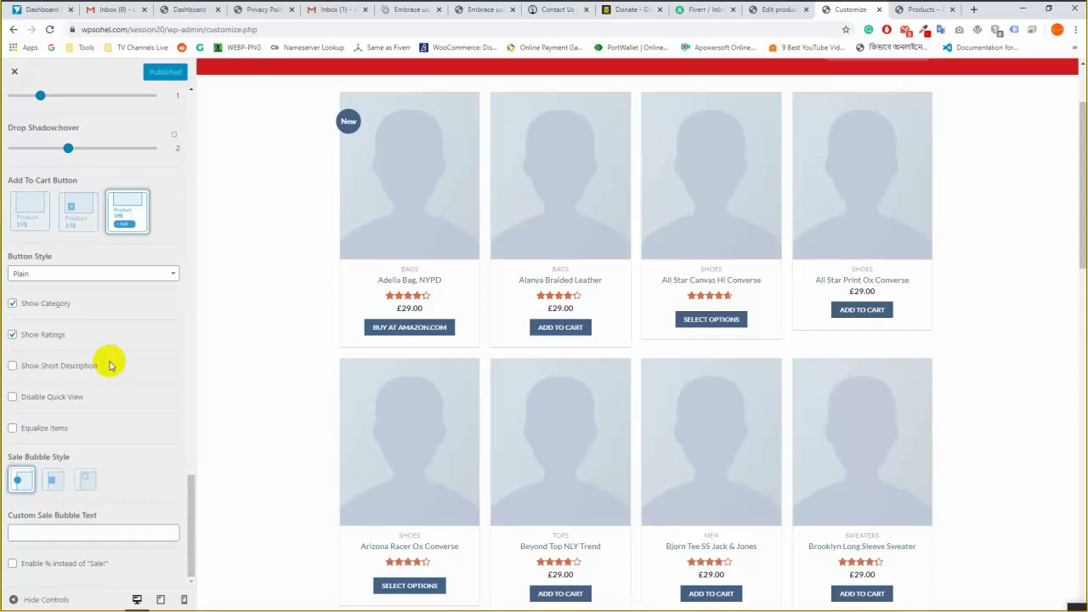
{"action": "scroll", "coordinate": [374, 296], "scroll_direction": "down", "scroll_amount": 2}
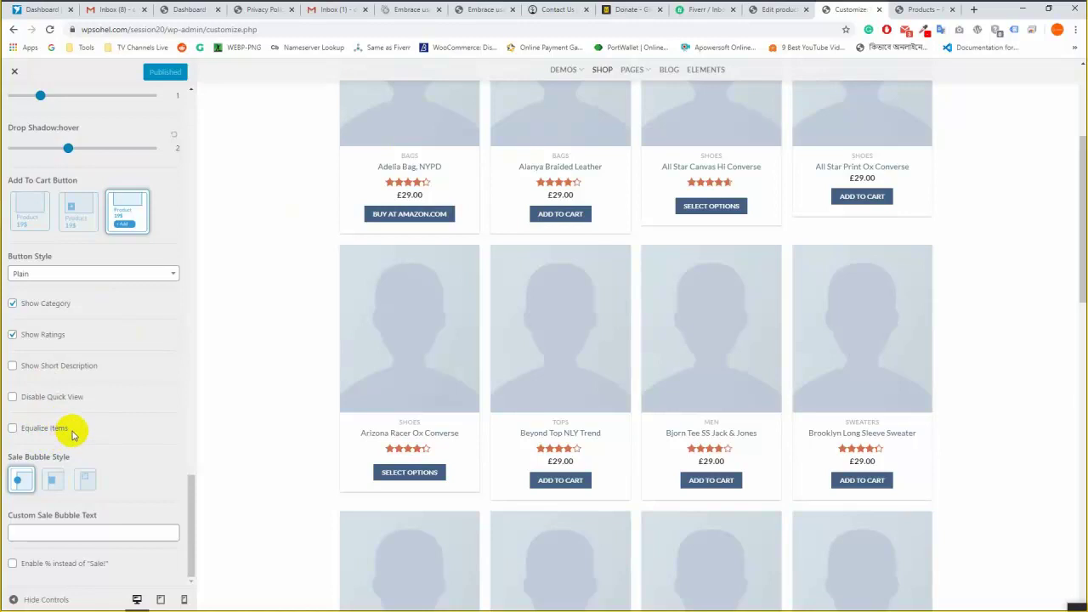
{"action": "scroll", "coordinate": [133, 389], "scroll_direction": "up", "scroll_amount": 10}
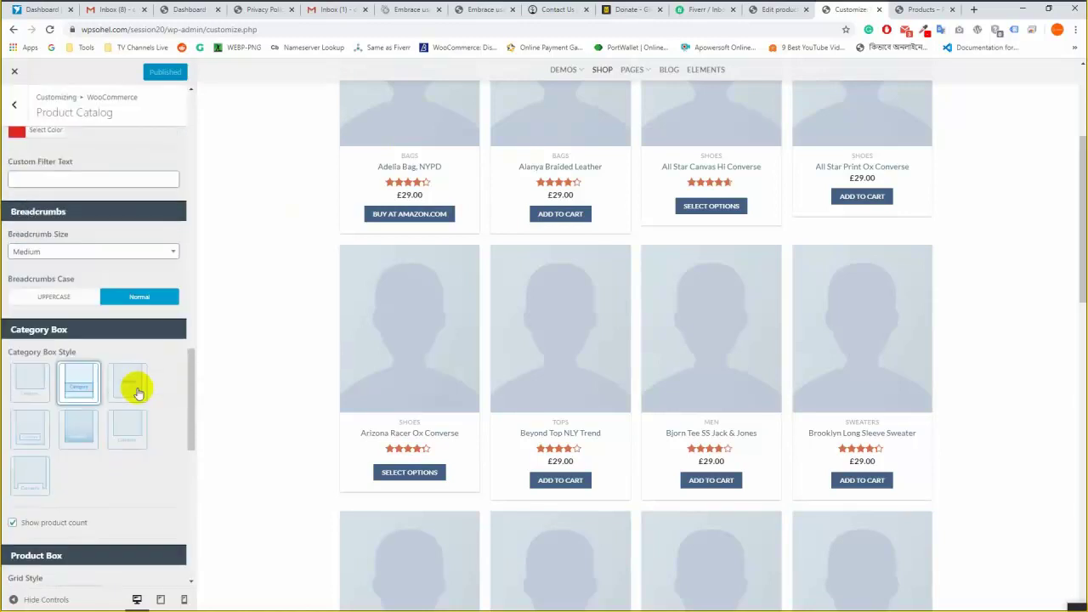
{"action": "scroll", "coordinate": [95, 260], "scroll_direction": "up", "scroll_amount": 2}
{"action": "scroll", "coordinate": [87, 309], "scroll_direction": "up", "scroll_amount": 5}
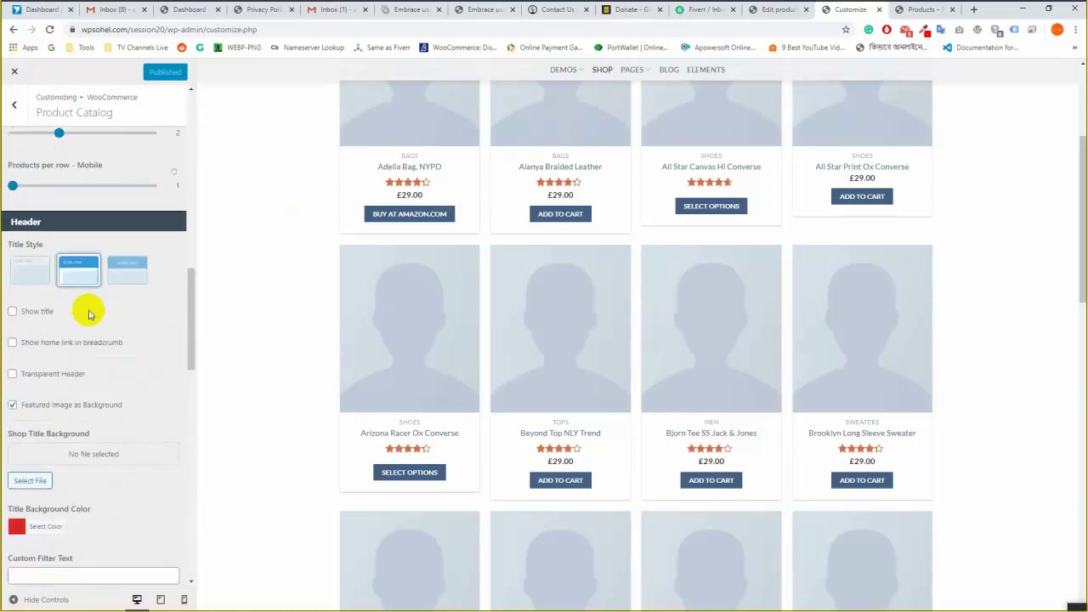
{"action": "scroll", "coordinate": [114, 316], "scroll_direction": "up", "scroll_amount": 2}
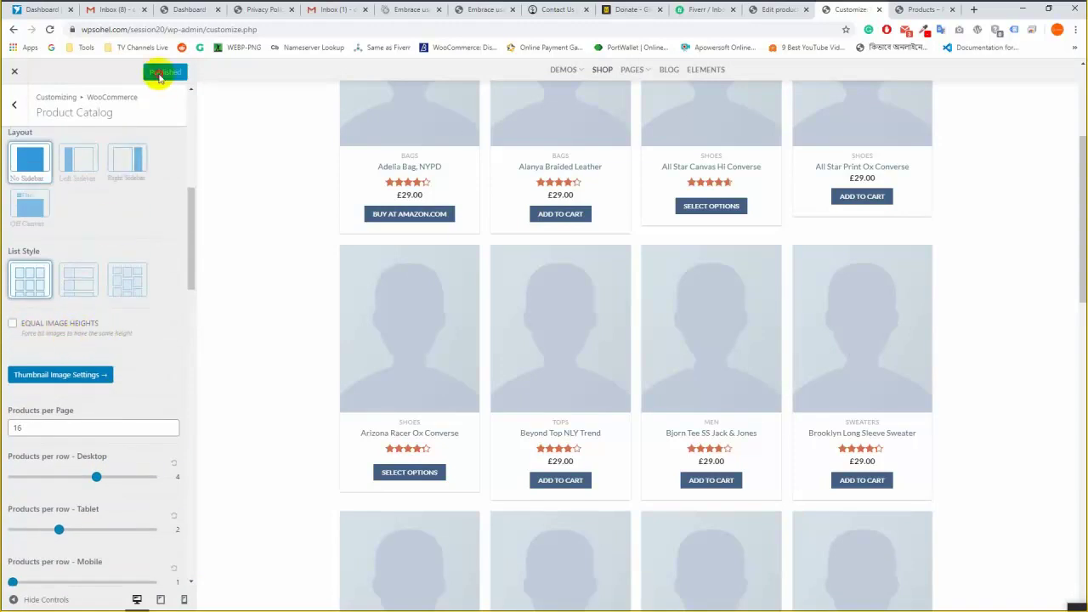
{"action": "scroll", "coordinate": [110, 395], "scroll_direction": "down", "scroll_amount": 10}
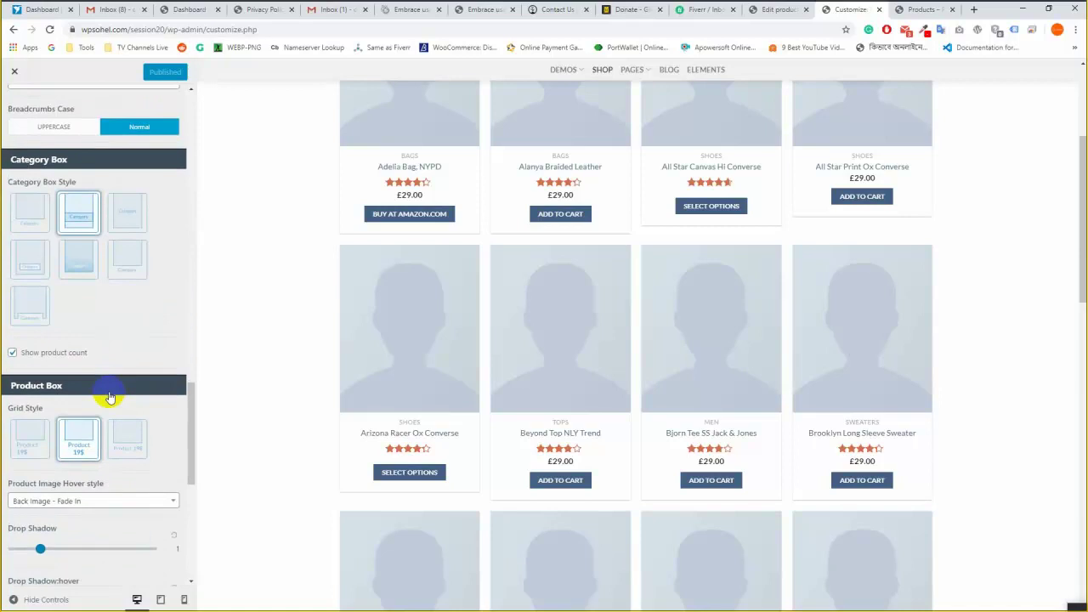
{"action": "scroll", "coordinate": [109, 394], "scroll_direction": "down", "scroll_amount": 5}
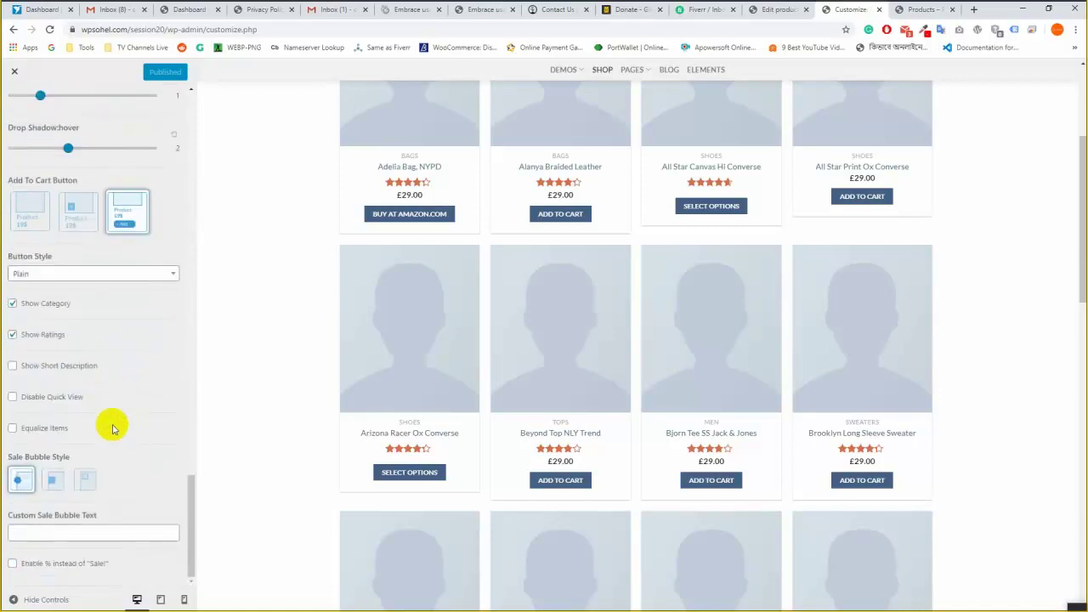
Enable Equalize Items for the product boxes and publish the change.
{"action": "left_click", "coordinate": [29, 434]}
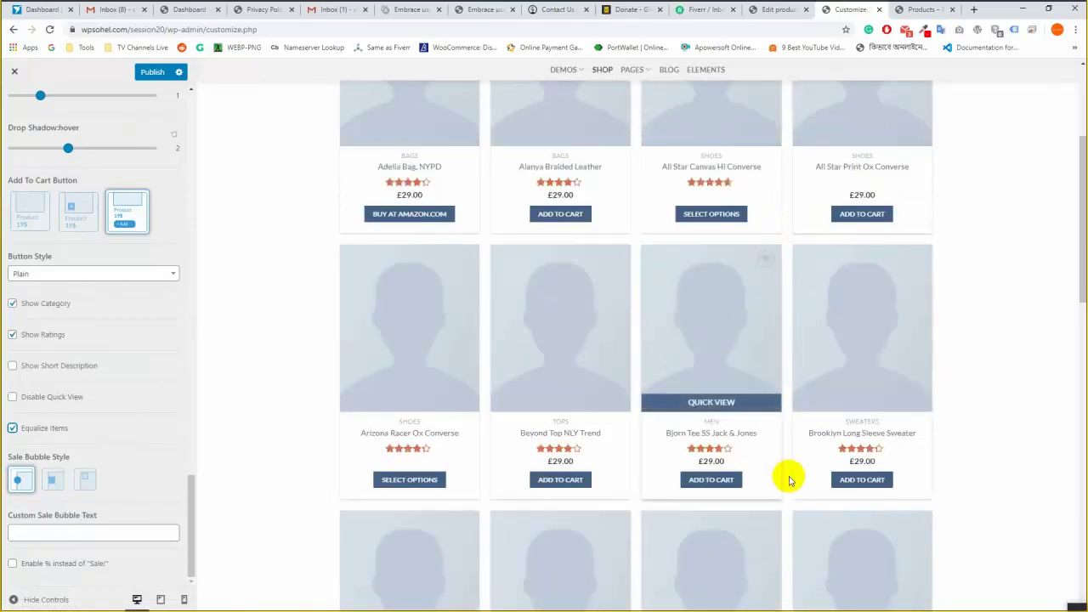
{"action": "scroll", "coordinate": [756, 450], "scroll_direction": "down", "scroll_amount": 3}
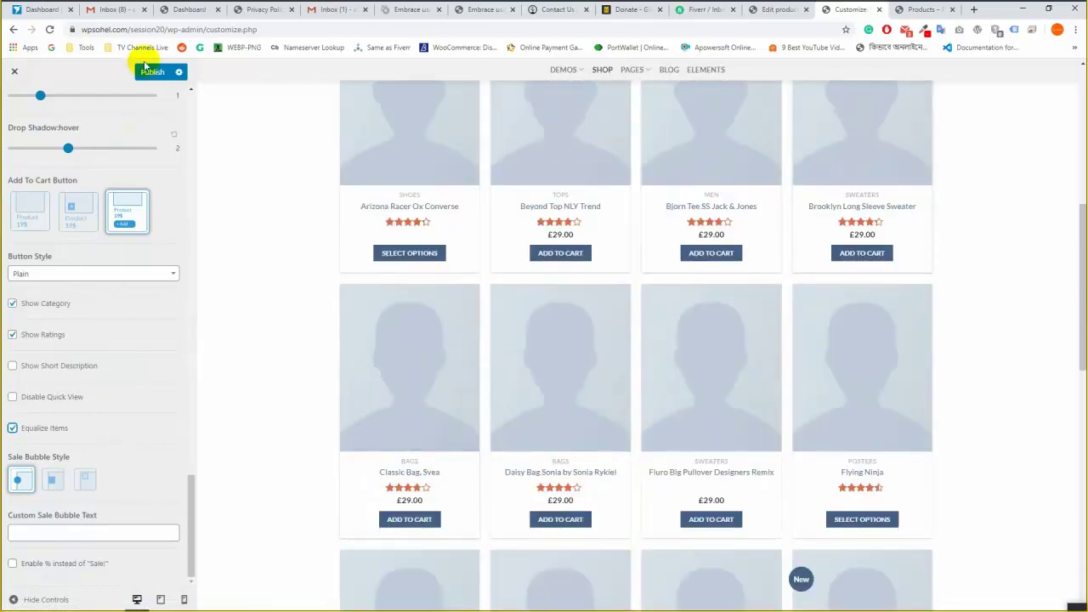
{"action": "left_click", "coordinate": [153, 74]}
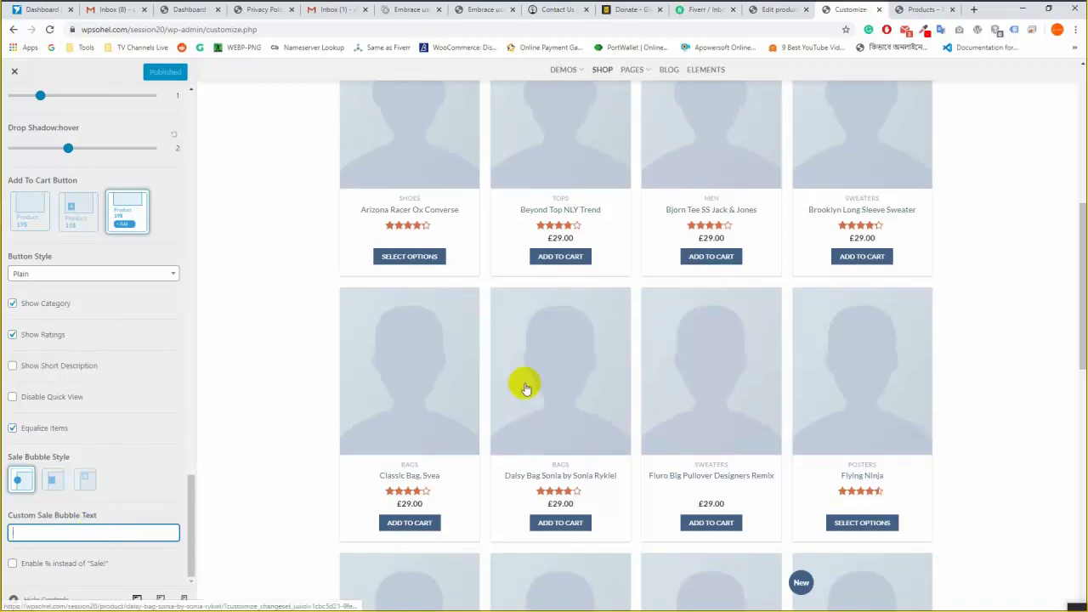
Enable the percentage instead of "Sale!" in the product sale bubble and publish the change.
{"action": "scroll", "coordinate": [527, 378], "scroll_direction": "up", "scroll_amount": 3}
{"action": "scroll", "coordinate": [548, 385], "scroll_direction": "up", "scroll_amount": 3}
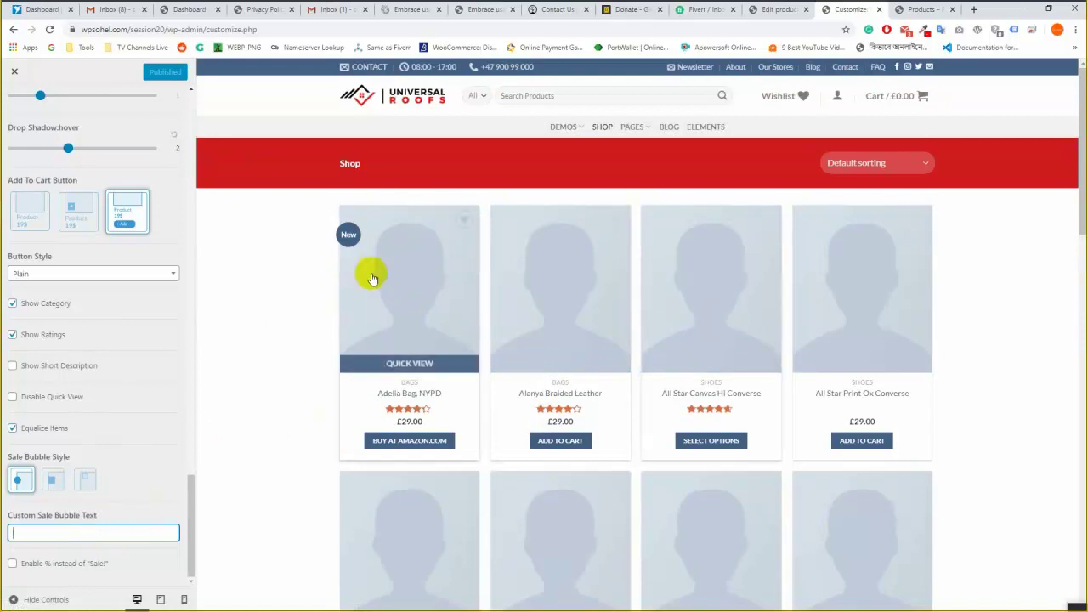
{"action": "scroll", "coordinate": [719, 385], "scroll_direction": "down", "scroll_amount": 8}
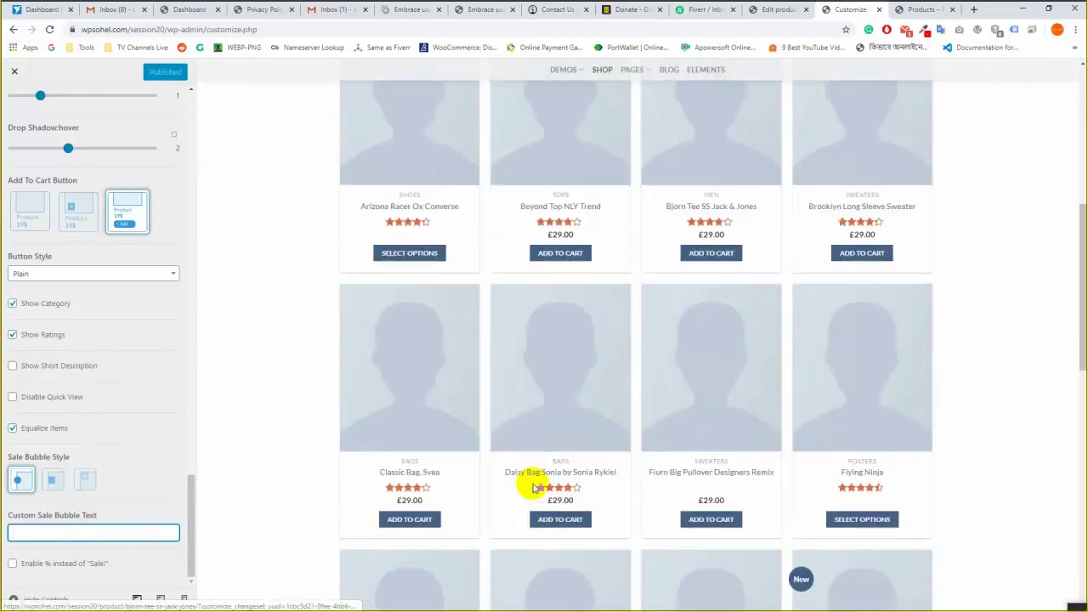
{"action": "scroll", "coordinate": [281, 348], "scroll_direction": "up", "scroll_amount": 2}
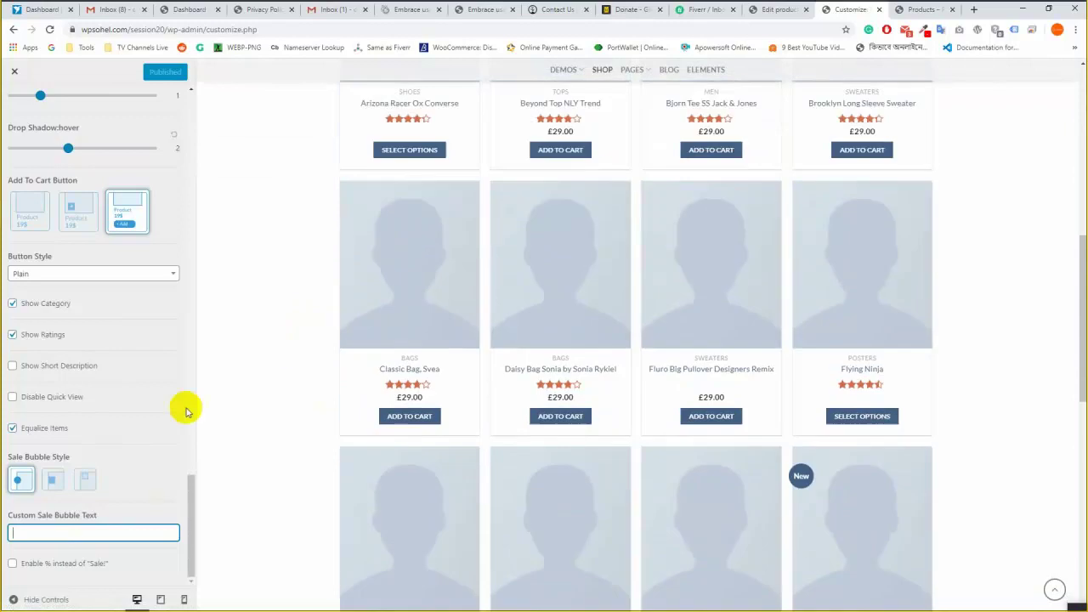
{"action": "scroll", "coordinate": [162, 491], "scroll_direction": "up", "scroll_amount": 2}
{"action": "scroll", "coordinate": [263, 445], "scroll_direction": "up", "scroll_amount": 5}
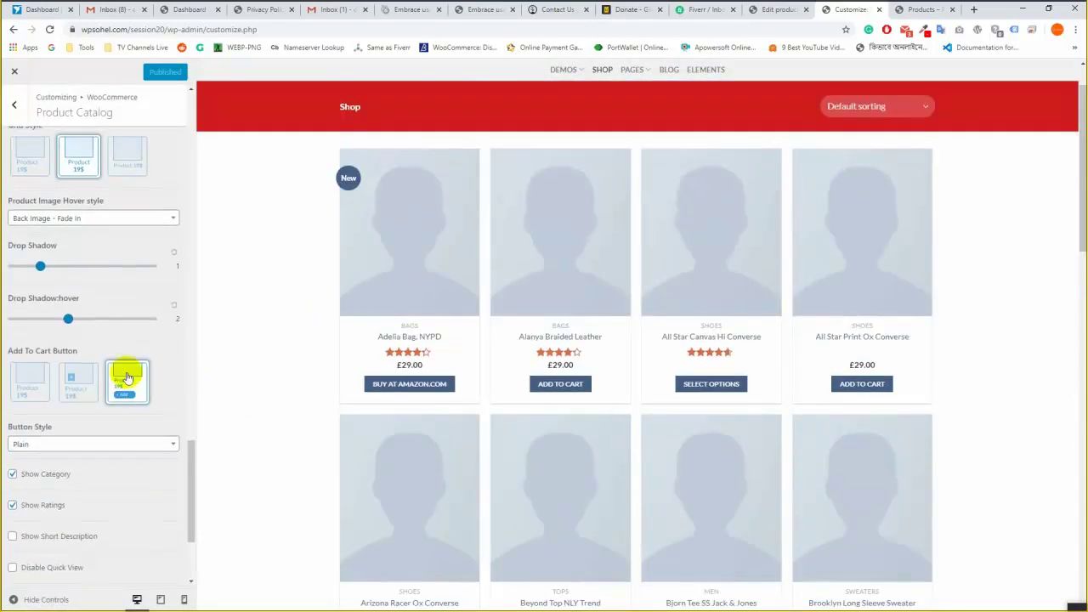
{"action": "scroll", "coordinate": [119, 370], "scroll_direction": "up", "scroll_amount": 3}
{"action": "scroll", "coordinate": [117, 369], "scroll_direction": "up", "scroll_amount": 3}
{"action": "scroll", "coordinate": [119, 370], "scroll_direction": "down", "scroll_amount": 8}
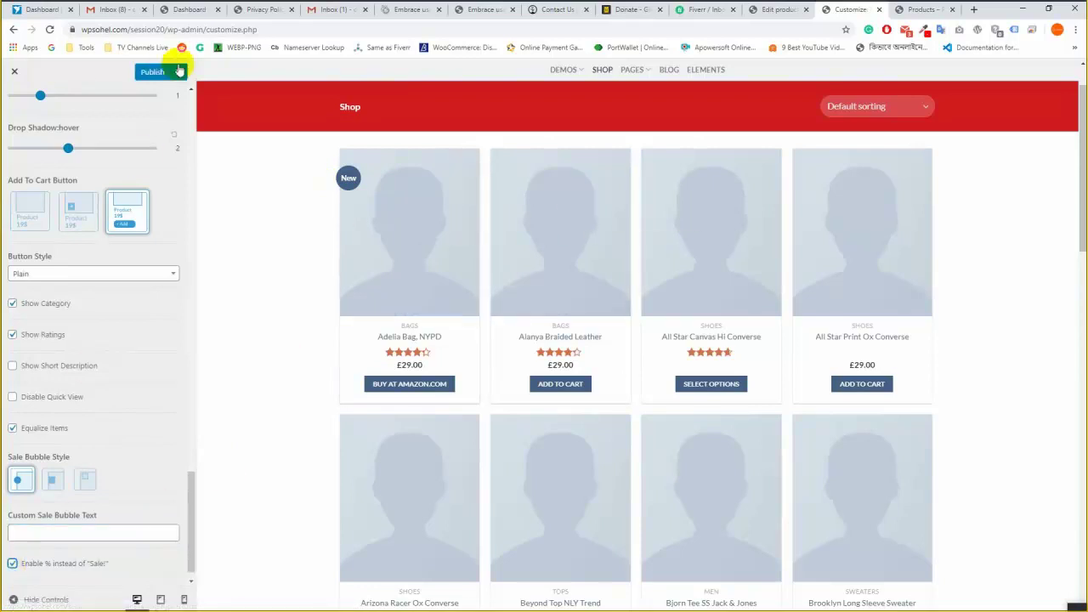
{"action": "left_click", "coordinate": [154, 74]}
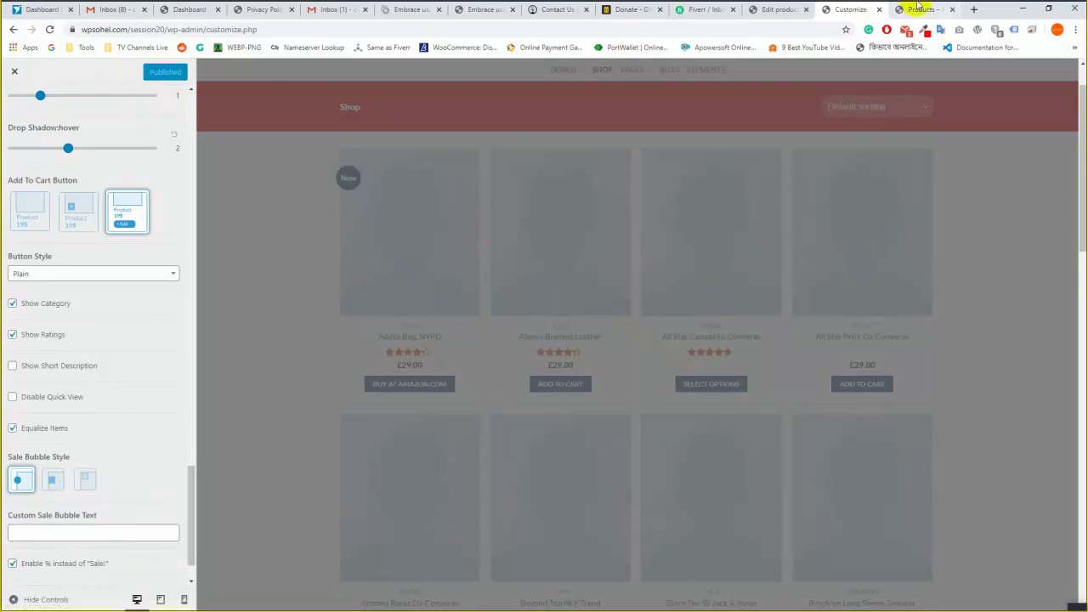
Give the Test Products item a sale price of 10.99, update it, and reload the live shop page to check its sale bubble.
{"action": "left_click", "coordinate": [922, 9]}
{"action": "left_click", "coordinate": [778, 9]}
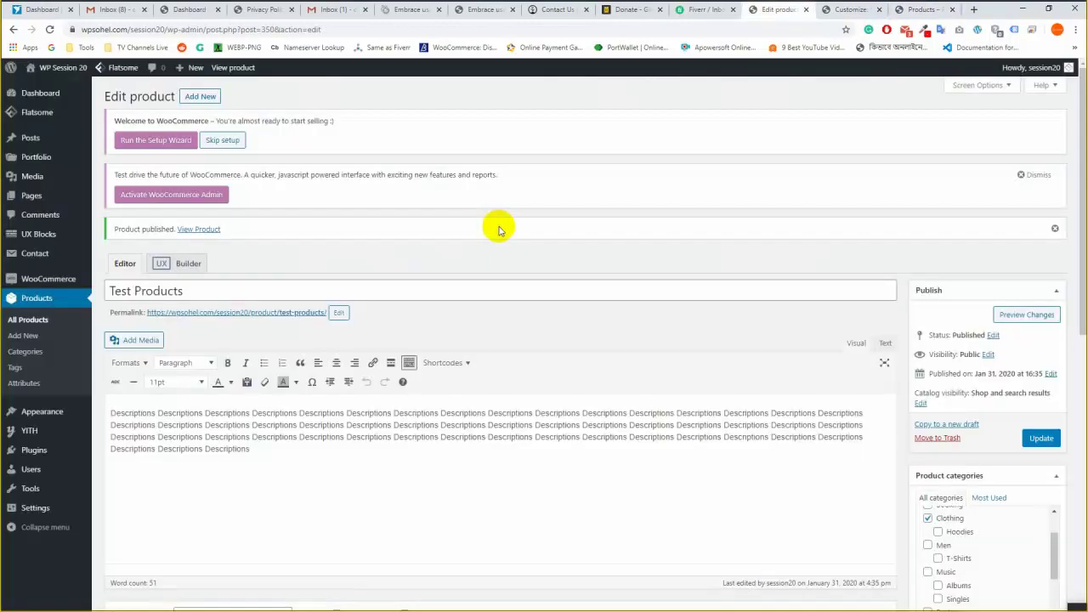
{"action": "scroll", "coordinate": [838, 277], "scroll_direction": "down", "scroll_amount": 3}
{"action": "scroll", "coordinate": [838, 277], "scroll_direction": "down", "scroll_amount": 1}
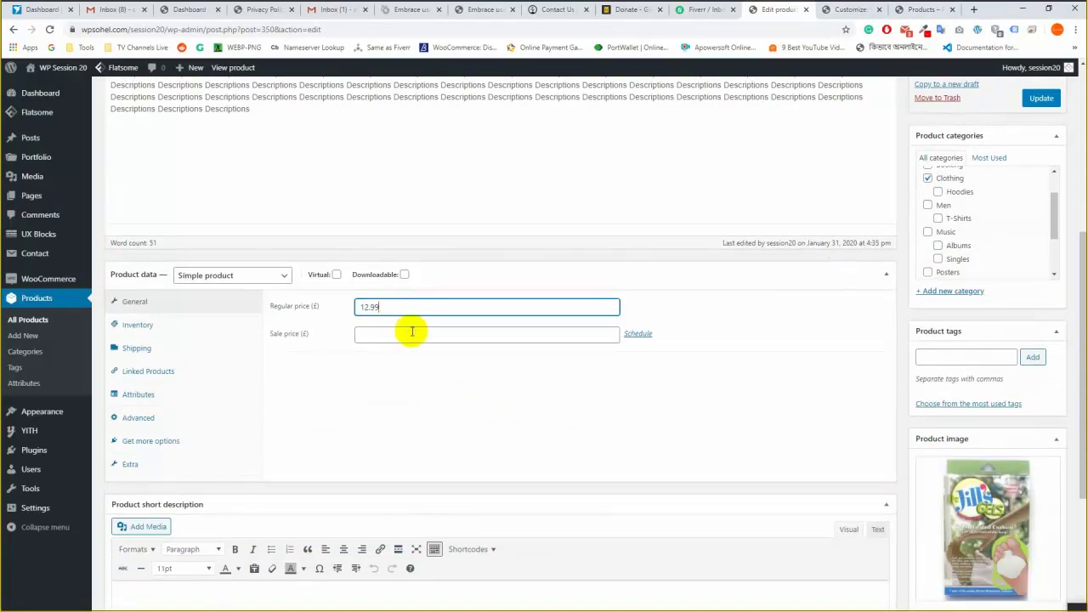
{"action": "left_click", "coordinate": [412, 332]}
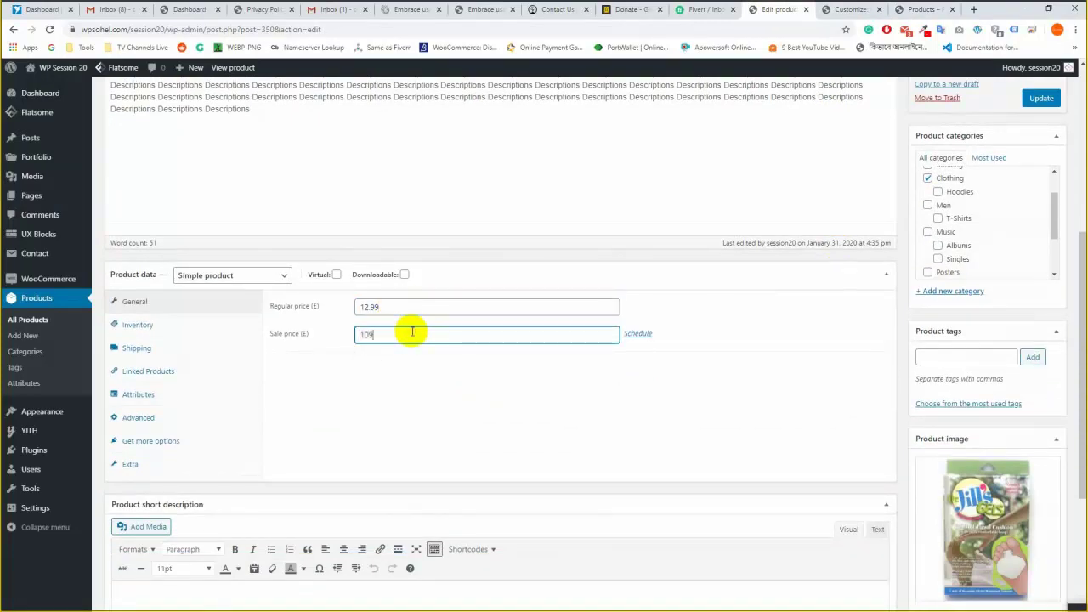
{"action": "type", "text": "10.99"}
{"action": "left_click", "coordinate": [1041, 98]}
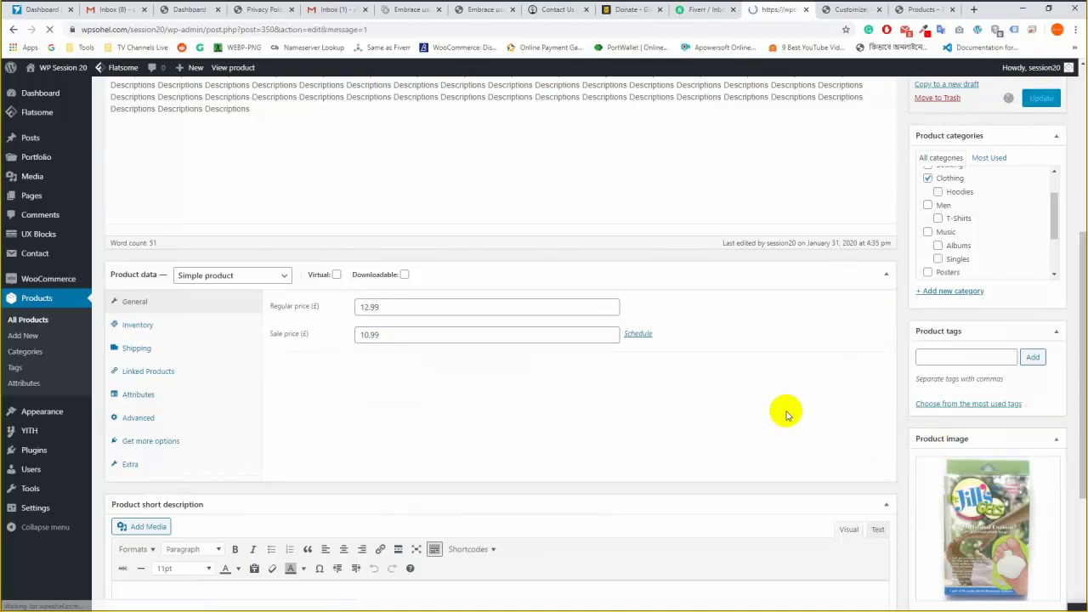
{"action": "left_click", "coordinate": [919, 9]}
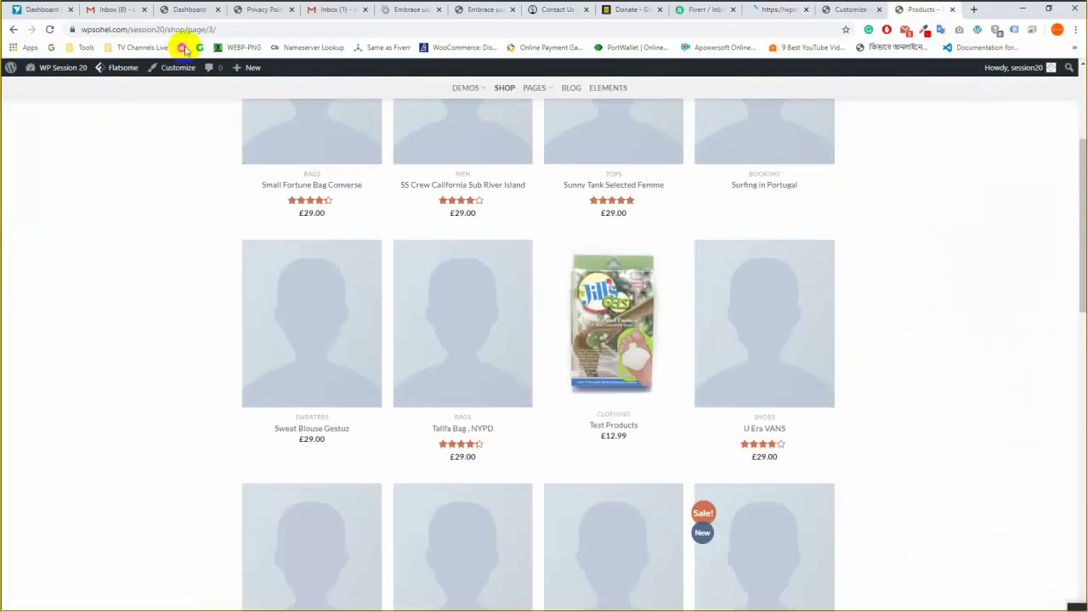
{"action": "left_click", "coordinate": [51, 30]}
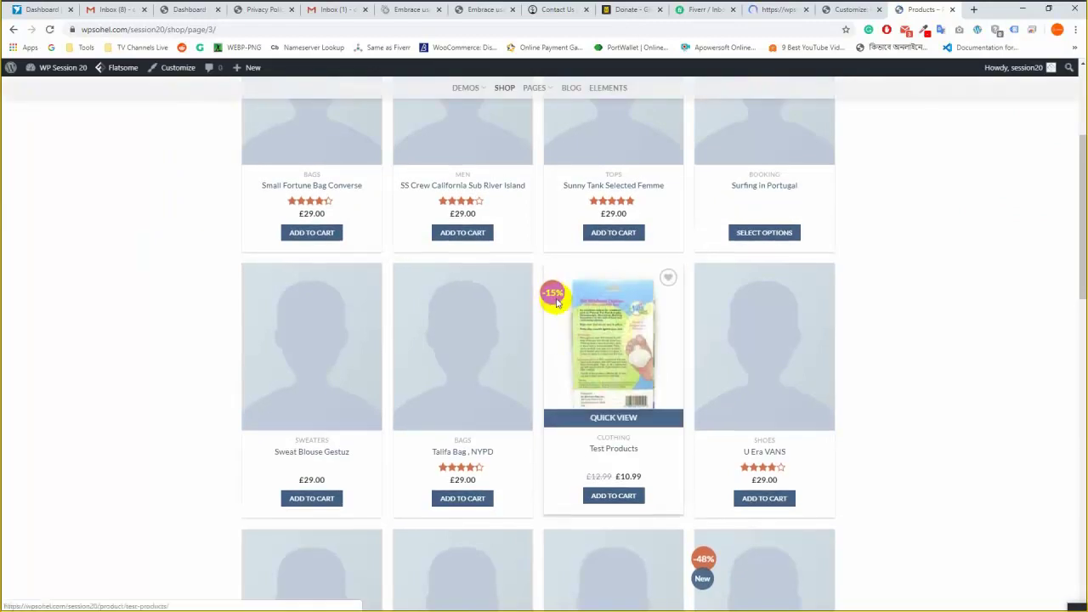
Set the Custom Sale Bubble Text to 10 in the customizer, publish it, and reload the live shop page.
{"action": "left_click", "coordinate": [846, 8]}
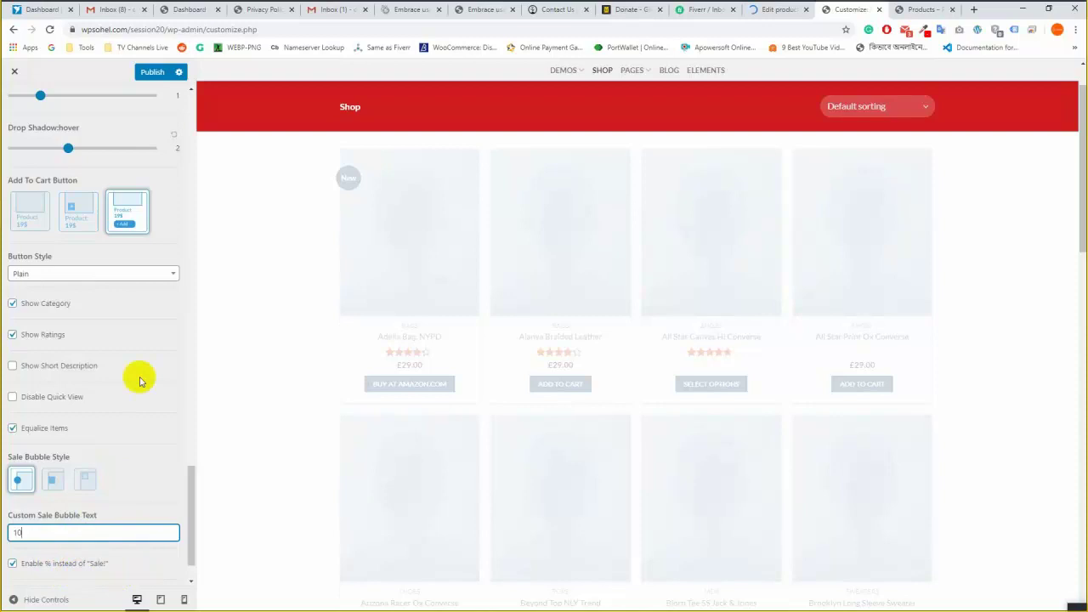
{"action": "left_click", "coordinate": [83, 78]}
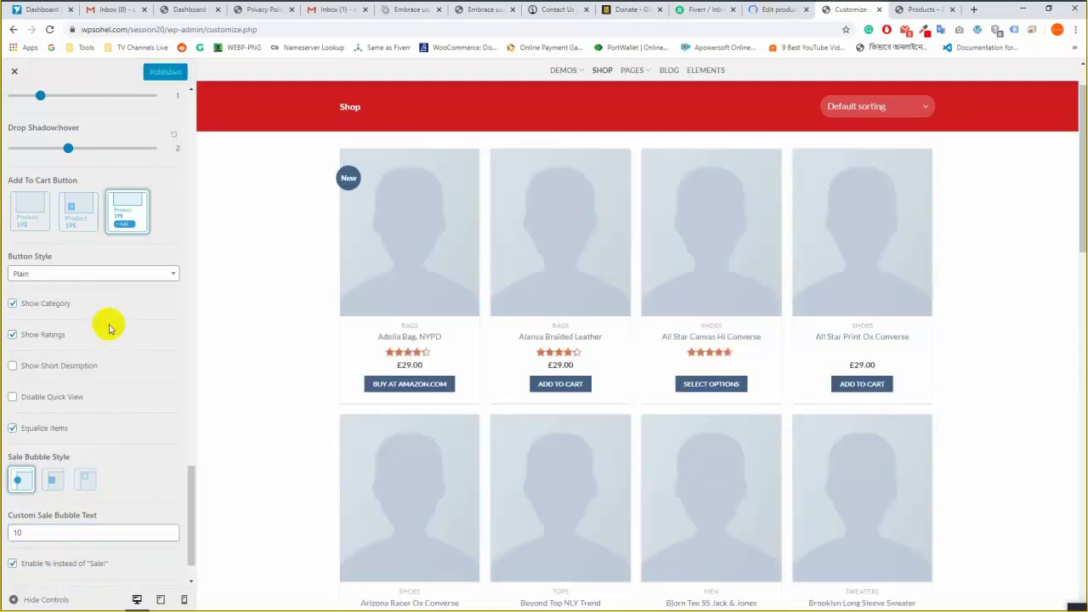
{"action": "left_click", "coordinate": [914, 10]}
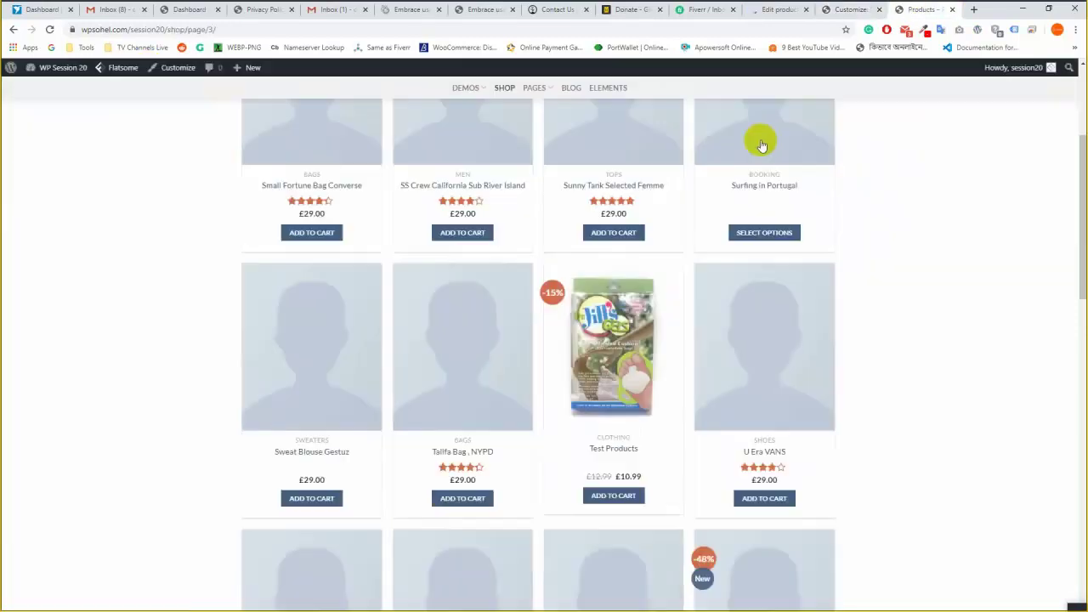
{"action": "left_click", "coordinate": [50, 28]}
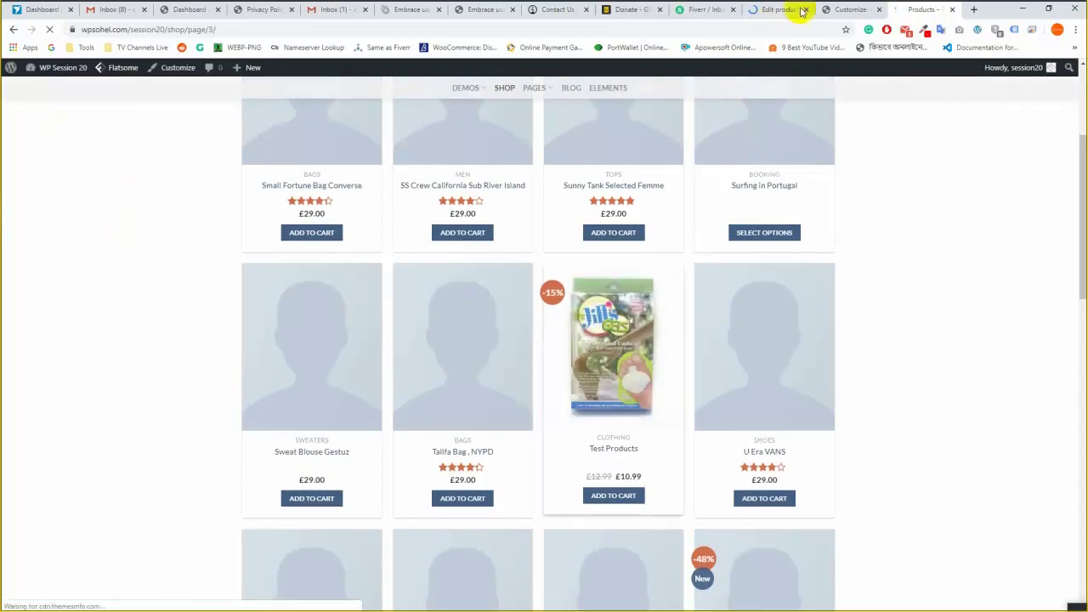
Return to the Test Products editor and check the regular and sale prices in its product data.
{"action": "left_click", "coordinate": [841, 9]}
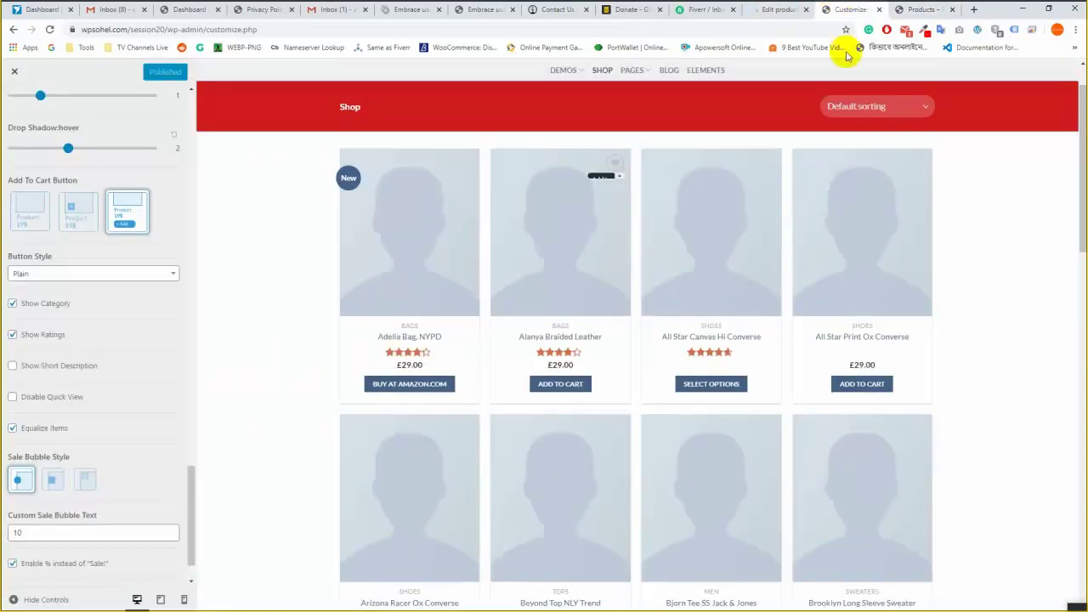
{"action": "left_click", "coordinate": [786, 9]}
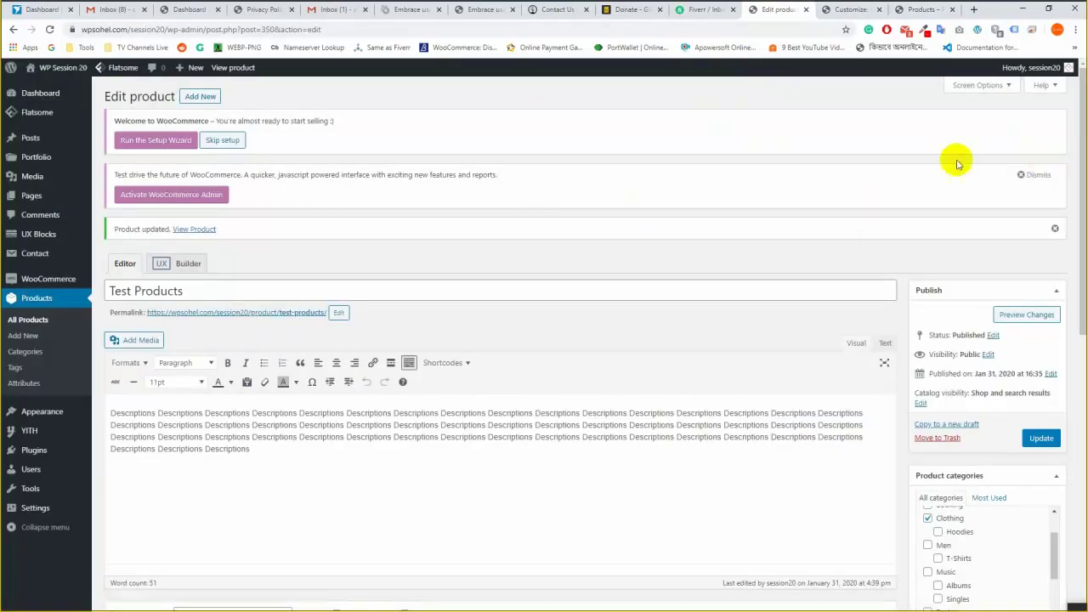
{"action": "scroll", "coordinate": [808, 199], "scroll_direction": "down", "scroll_amount": 6}
{"action": "scroll", "coordinate": [753, 251], "scroll_direction": "up", "scroll_amount": 1}
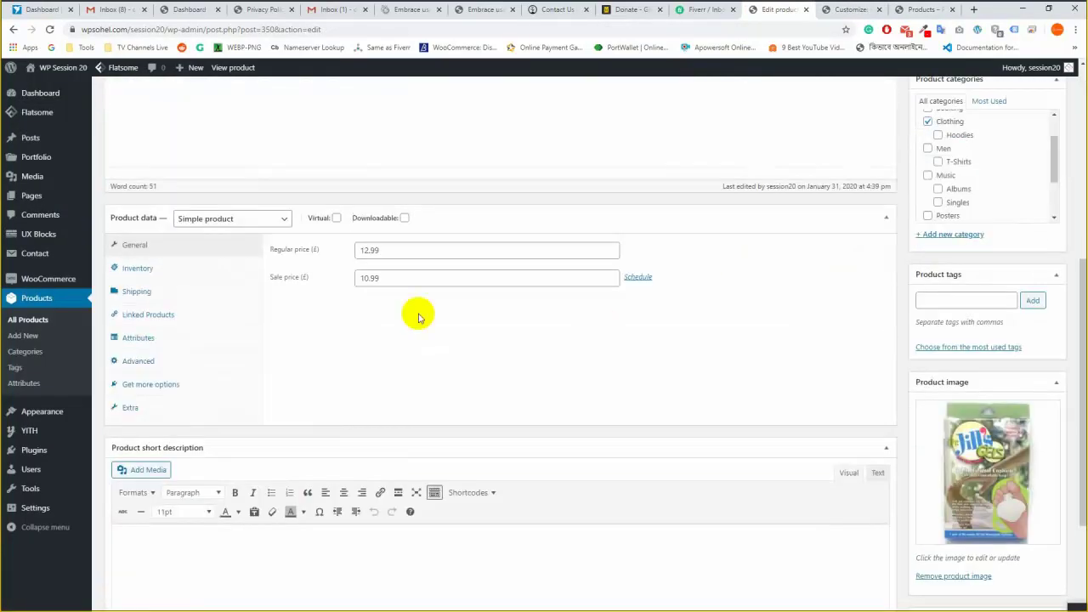
Compare the Test Products item's regular and sale prices with its sale bubble on the live shop page.
{"action": "left_click", "coordinate": [380, 277]}
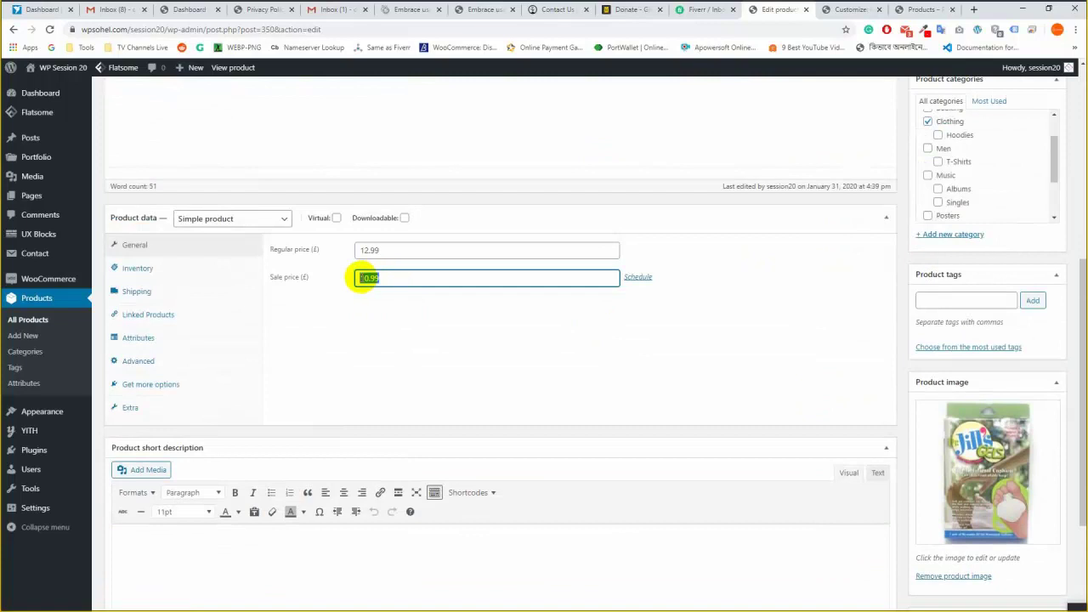
{"action": "left_click", "coordinate": [388, 340]}
{"action": "left_click", "coordinate": [374, 251]}
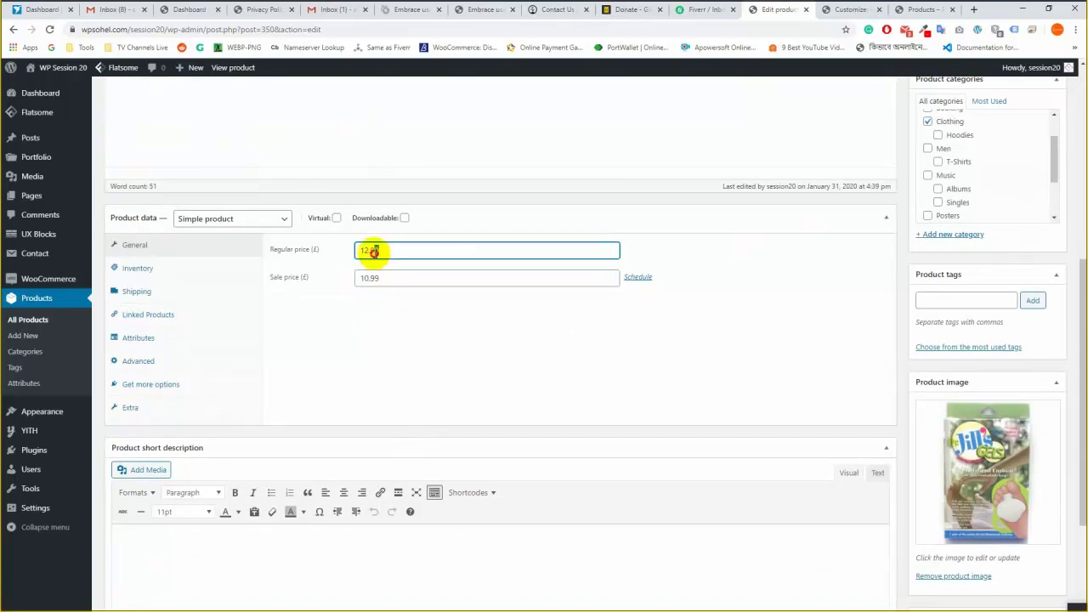
{"action": "double_click", "coordinate": [369, 277]}
{"action": "left_click", "coordinate": [377, 330]}
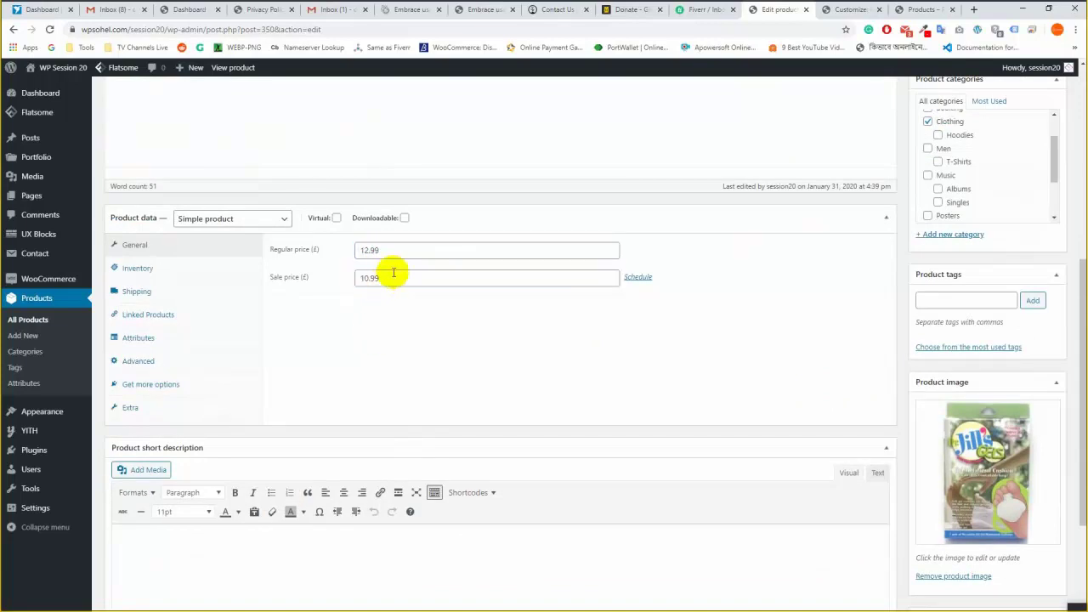
{"action": "double_click", "coordinate": [363, 277]}
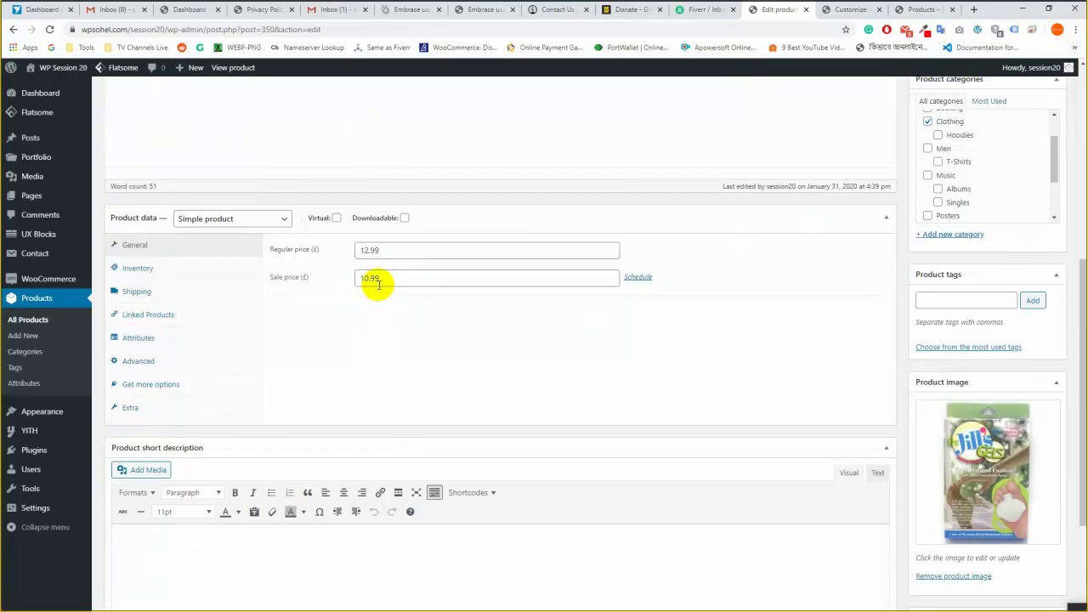
{"action": "left_click", "coordinate": [923, 9]}
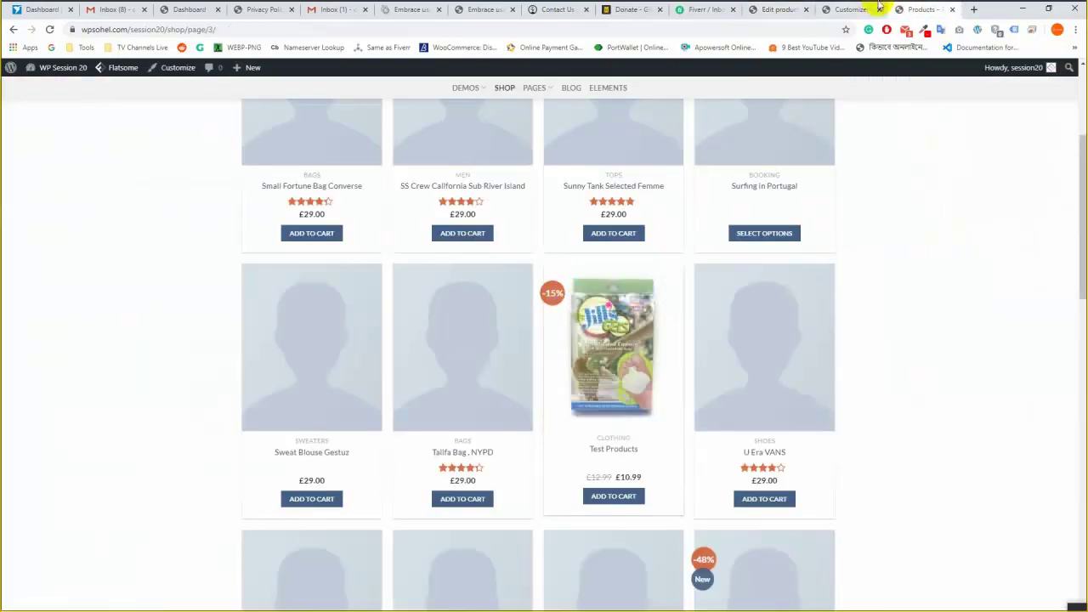
Turn off the percentage instead of "Sale!" option for the product sale bubble in the customizer and look at the live shop page.
{"action": "left_click", "coordinate": [850, 9]}
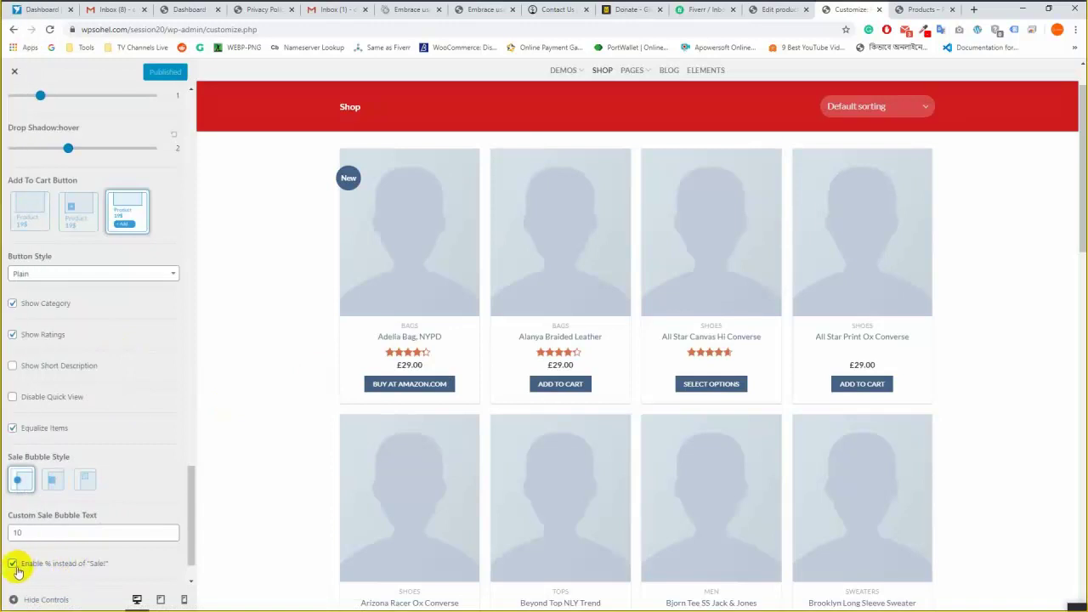
{"action": "left_click", "coordinate": [12, 565]}
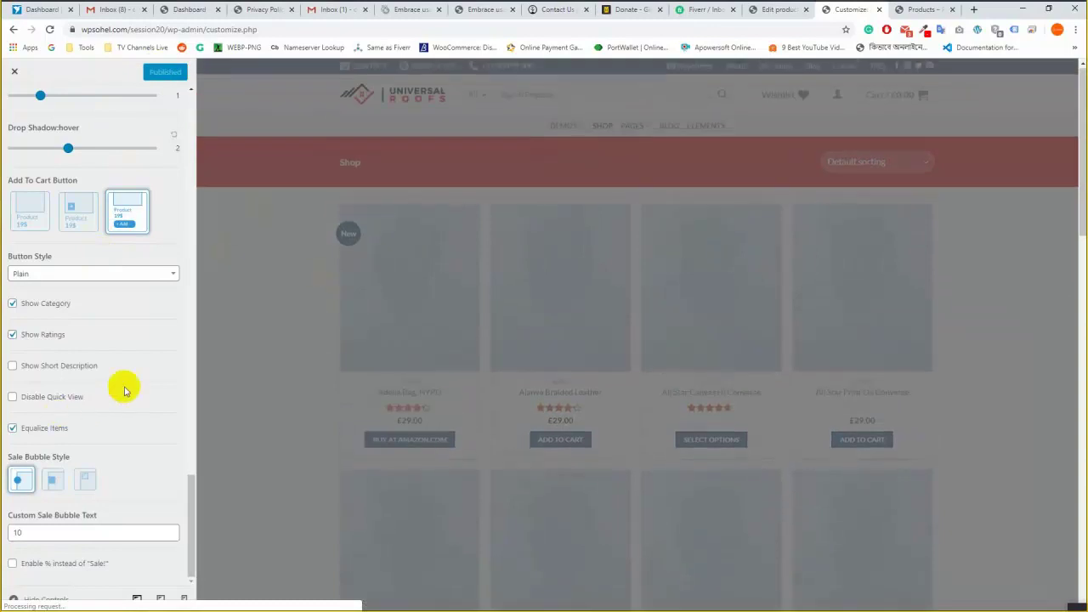
{"action": "scroll", "coordinate": [124, 390], "scroll_direction": "up", "scroll_amount": 3}
{"action": "scroll", "coordinate": [128, 387], "scroll_direction": "up", "scroll_amount": 15}
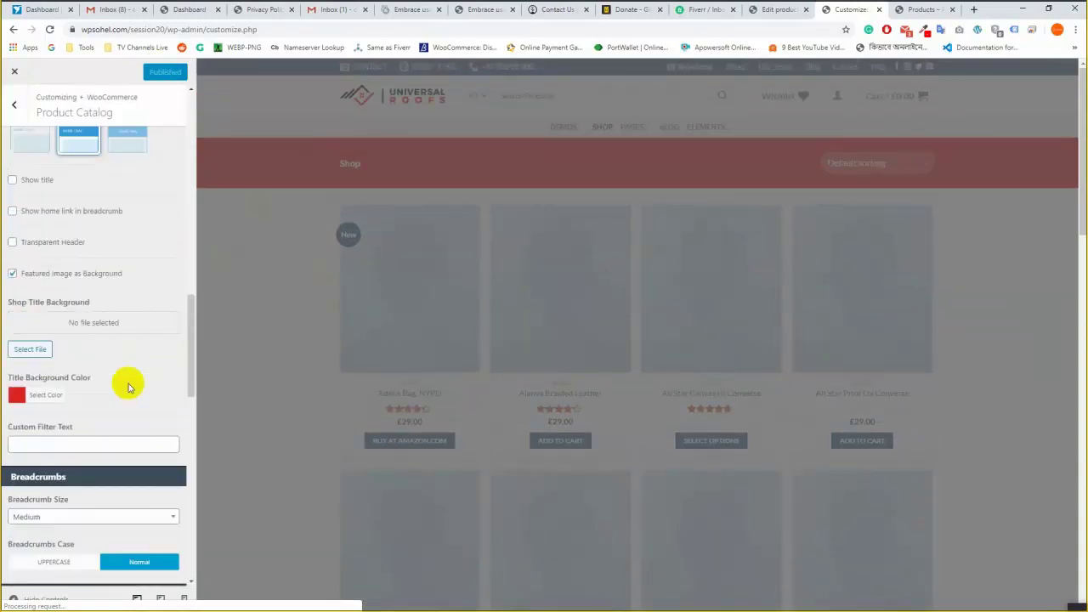
{"action": "scroll", "coordinate": [185, 242], "scroll_direction": "up", "scroll_amount": 5}
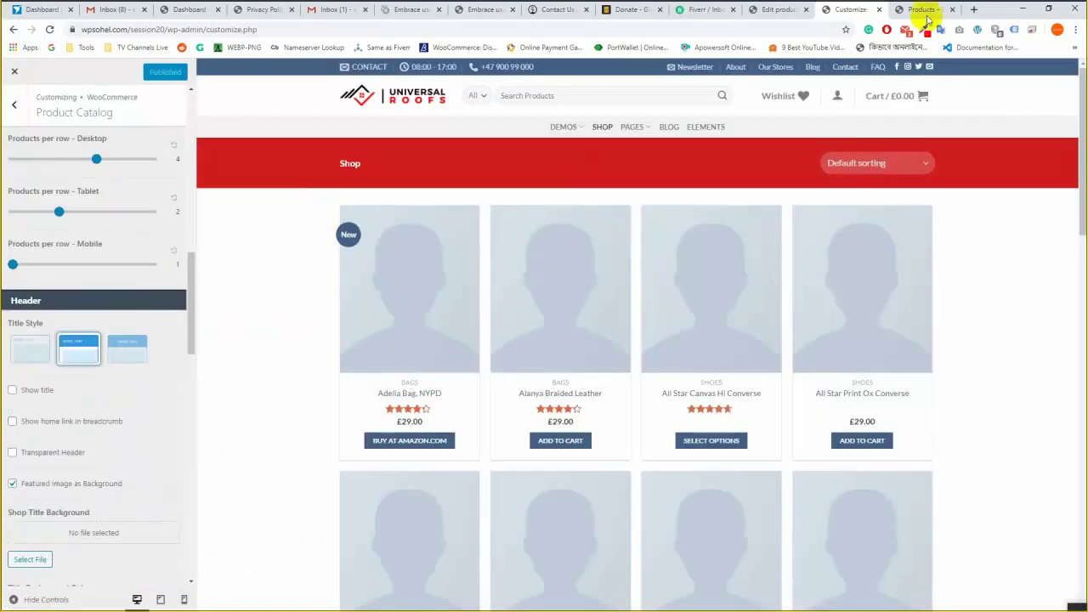
{"action": "left_click", "coordinate": [922, 10]}
{"action": "scroll", "coordinate": [548, 302], "scroll_direction": "up", "scroll_amount": 5}
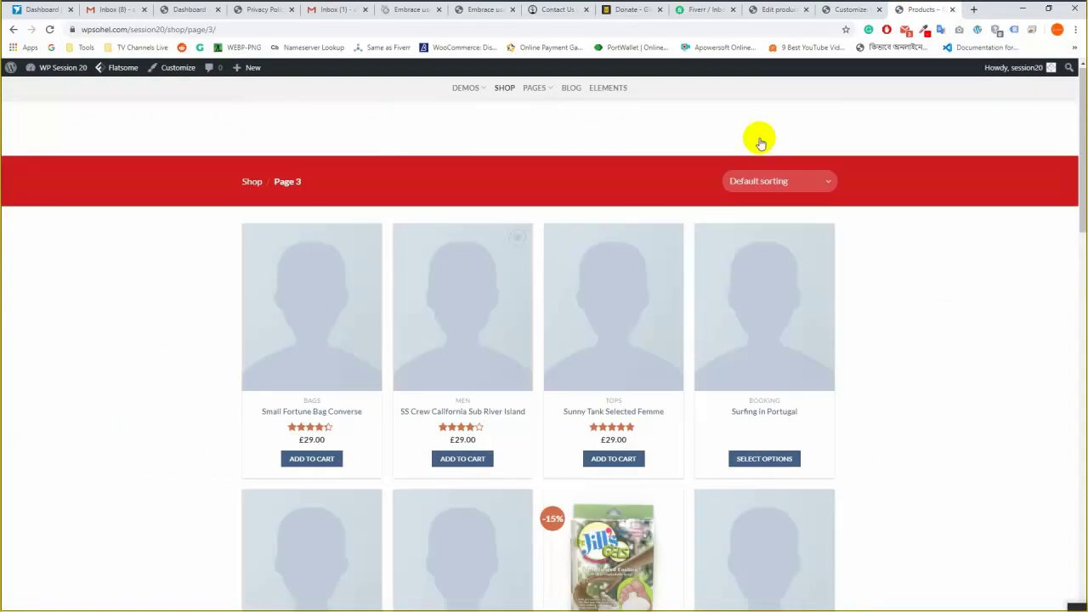
Review the Store Notice settings in the customizer's WooCommerce section and return to the section list.
{"action": "left_click", "coordinate": [846, 10]}
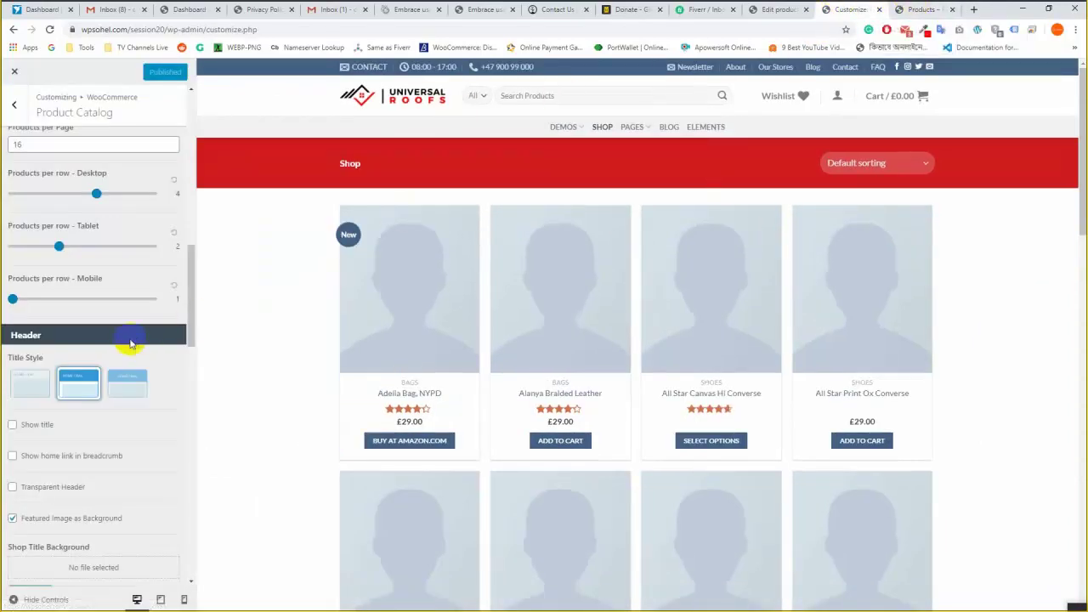
{"action": "scroll", "coordinate": [90, 182], "scroll_direction": "up", "scroll_amount": 5}
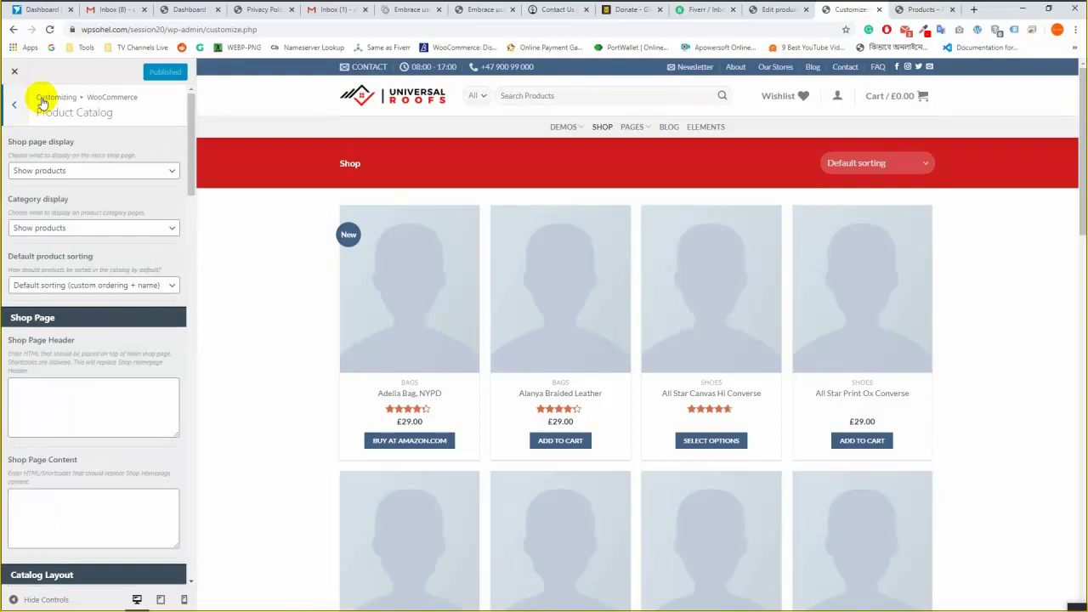
{"action": "left_click", "coordinate": [41, 102]}
{"action": "mouse_move", "coordinate": [1, 253]}
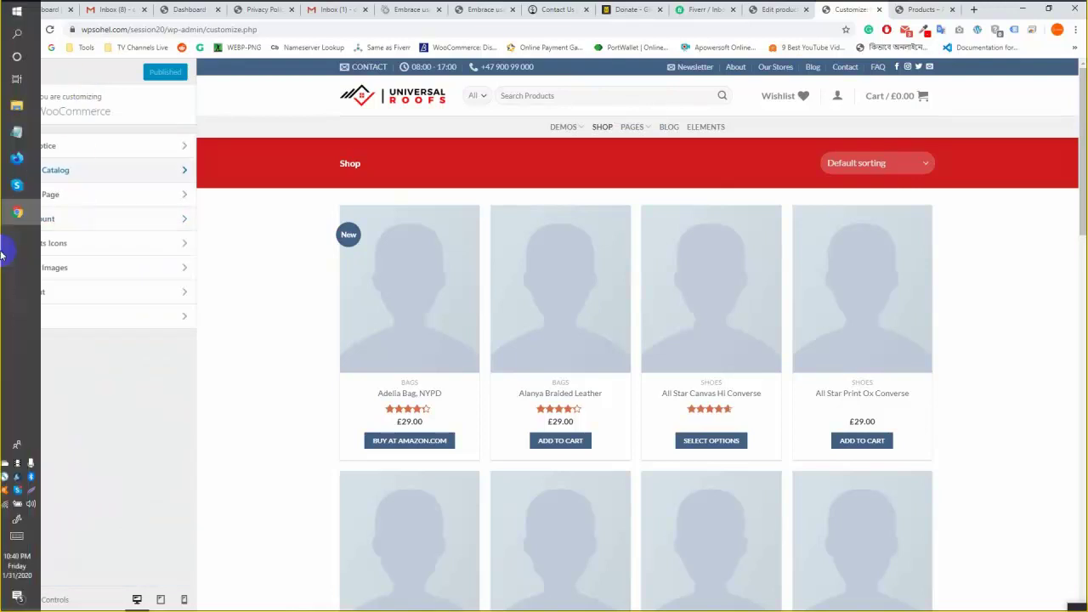
{"action": "mouse_move", "coordinate": [18, 184]}
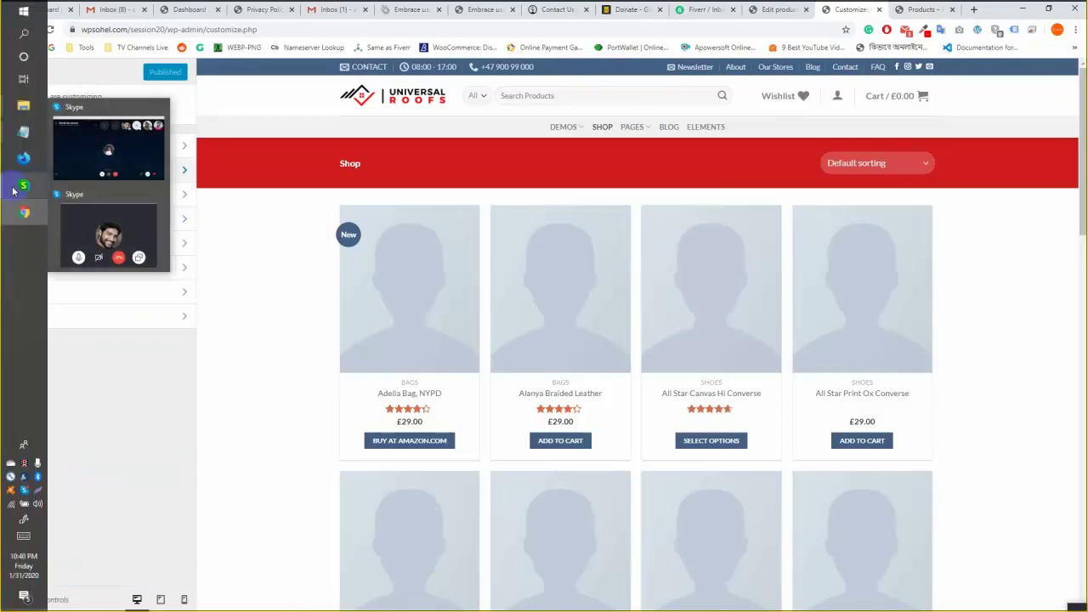
{"action": "left_click", "coordinate": [60, 159]}
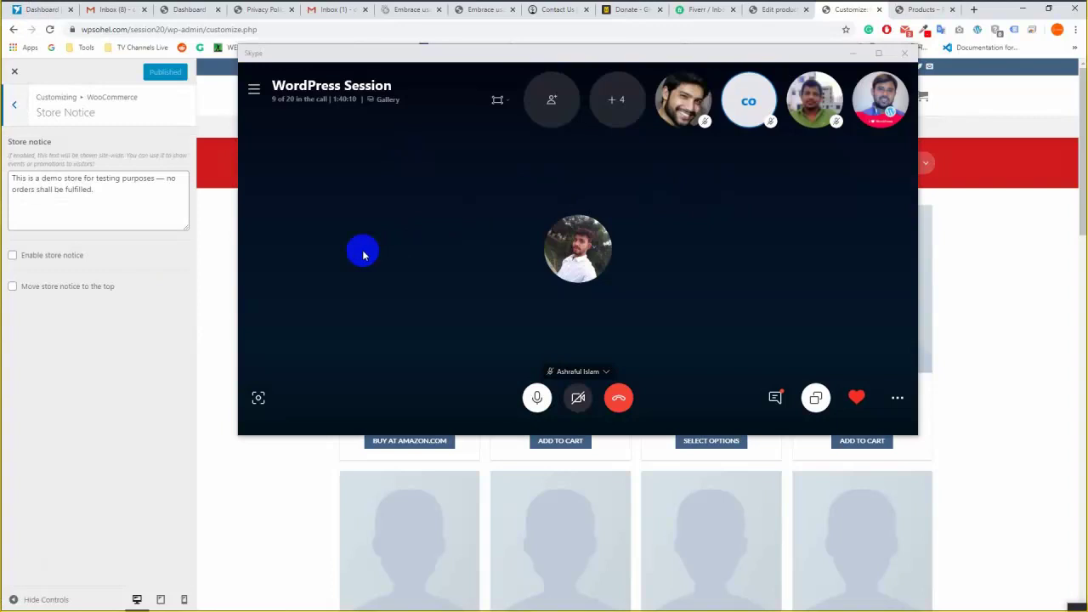
{"action": "left_click", "coordinate": [96, 433]}
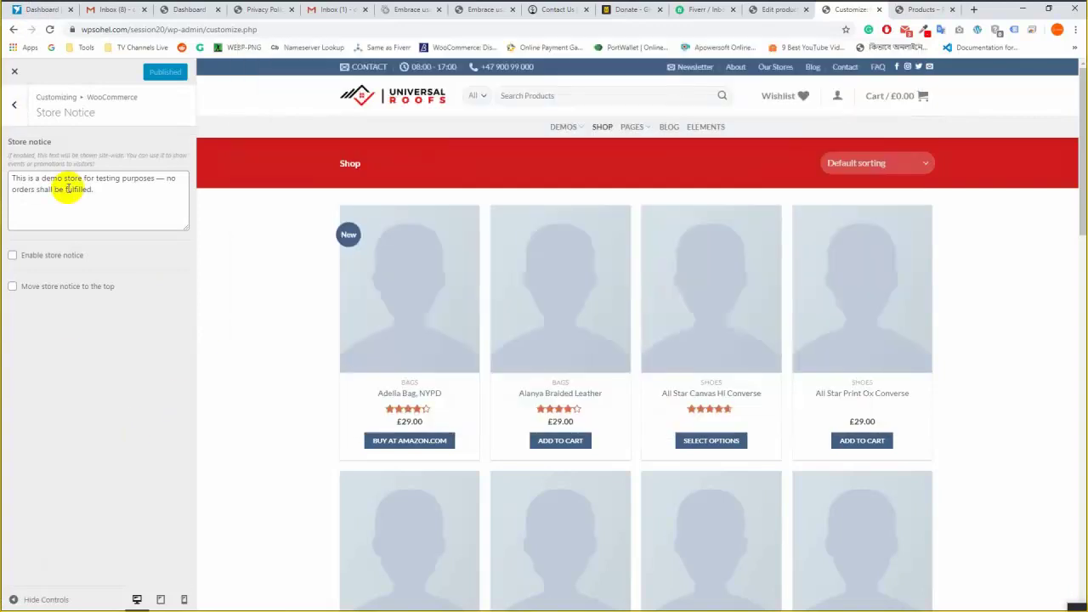
{"action": "left_click", "coordinate": [14, 103]}
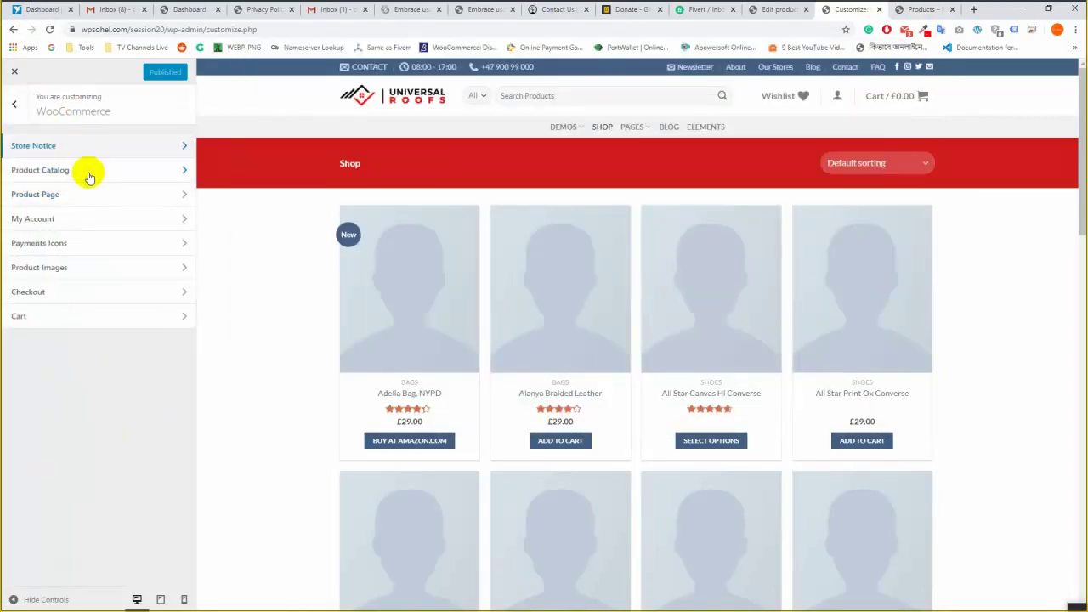
Open the WooCommerce Product Page settings and load the Daisy Bag Sonia by Sonia Rykiel product in the preview.
{"action": "left_click", "coordinate": [111, 197]}
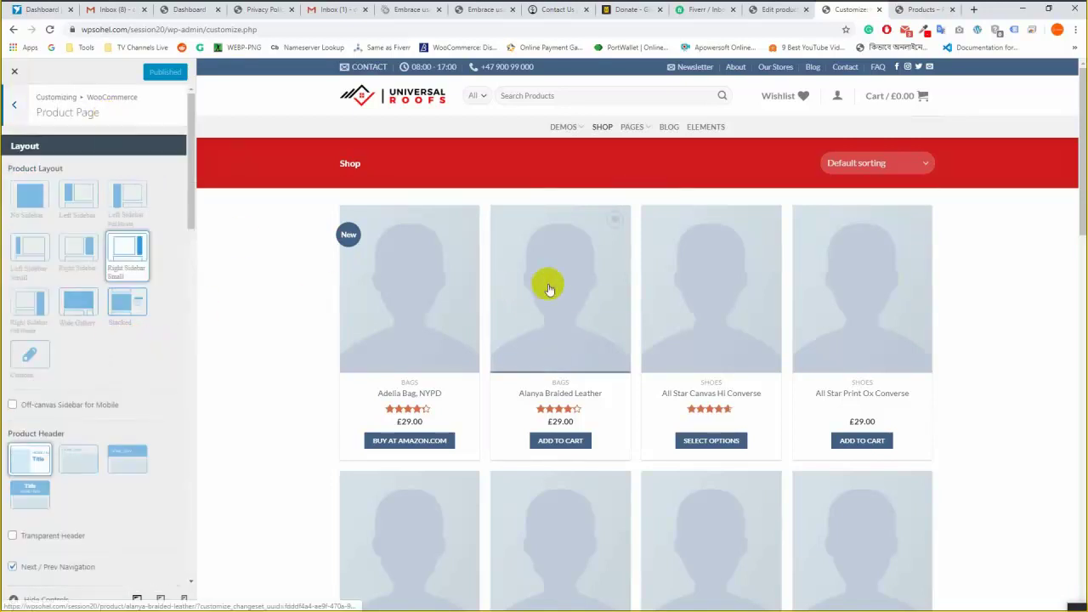
{"action": "scroll", "coordinate": [476, 366], "scroll_direction": "down", "scroll_amount": 2}
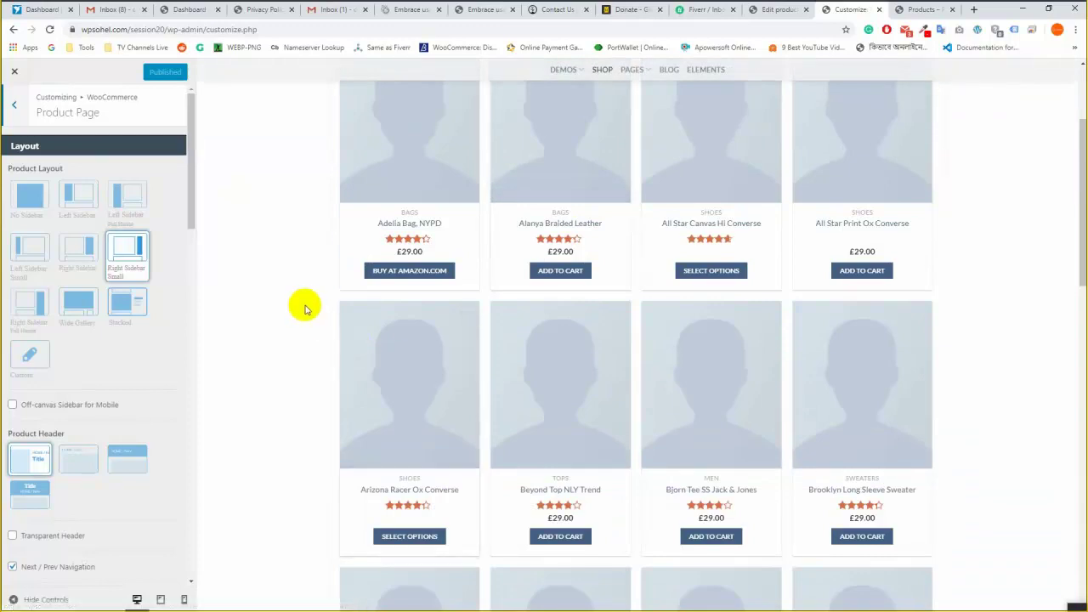
{"action": "scroll", "coordinate": [595, 391], "scroll_direction": "down", "scroll_amount": 8}
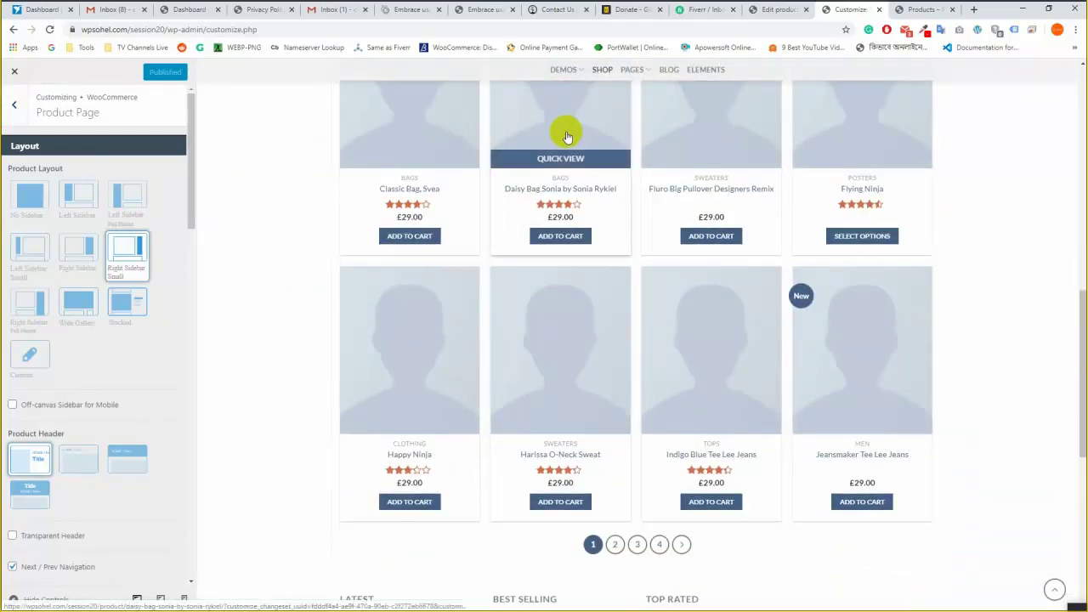
{"action": "left_click", "coordinate": [567, 136]}
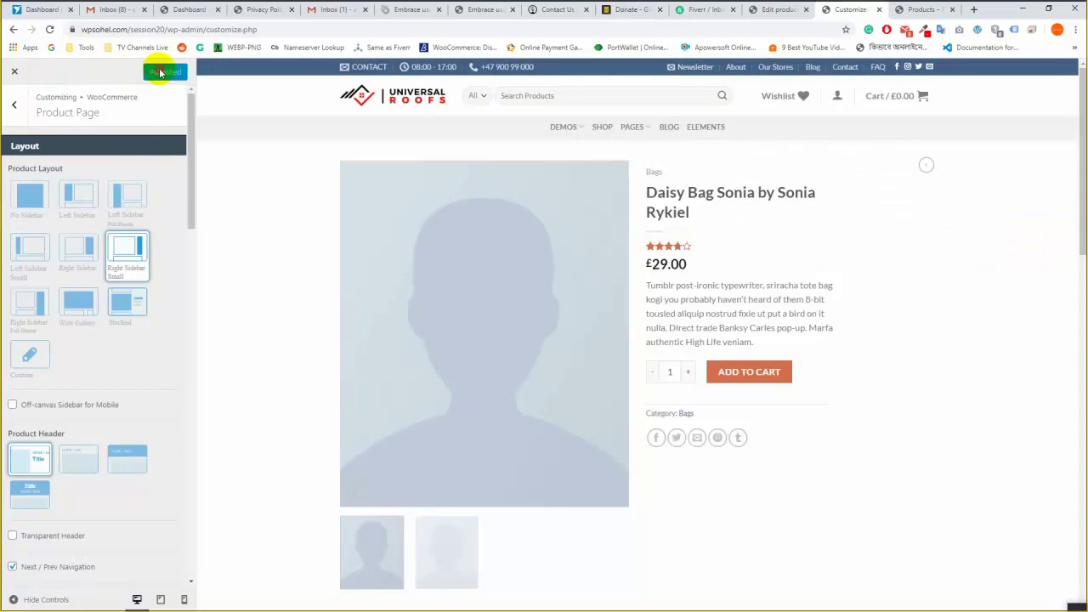
{"action": "scroll", "coordinate": [799, 257], "scroll_direction": "down", "scroll_amount": 2}
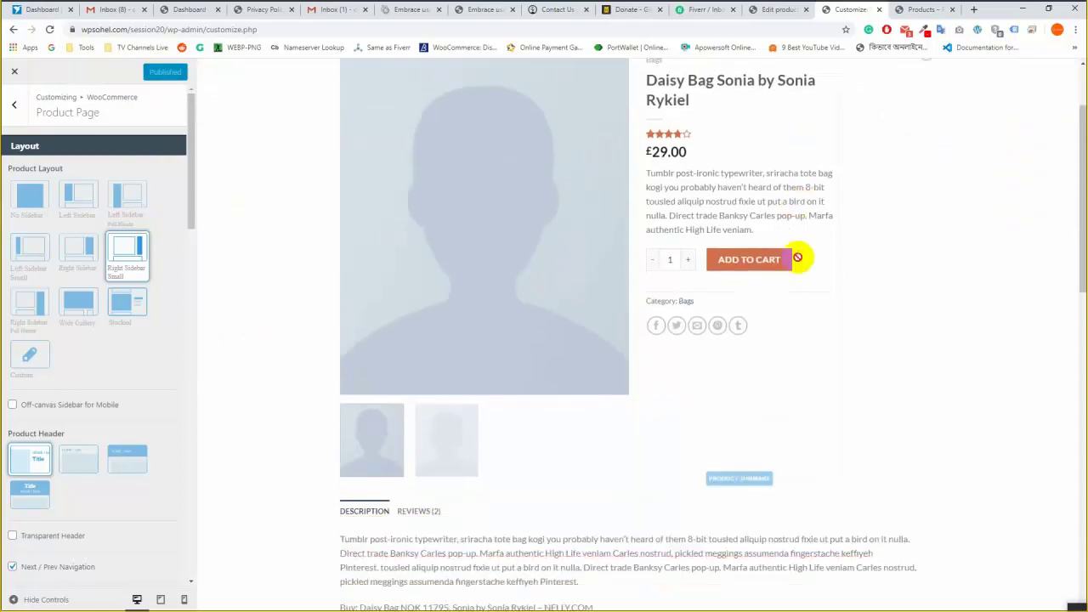
{"action": "scroll", "coordinate": [837, 258], "scroll_direction": "up", "scroll_amount": 2}
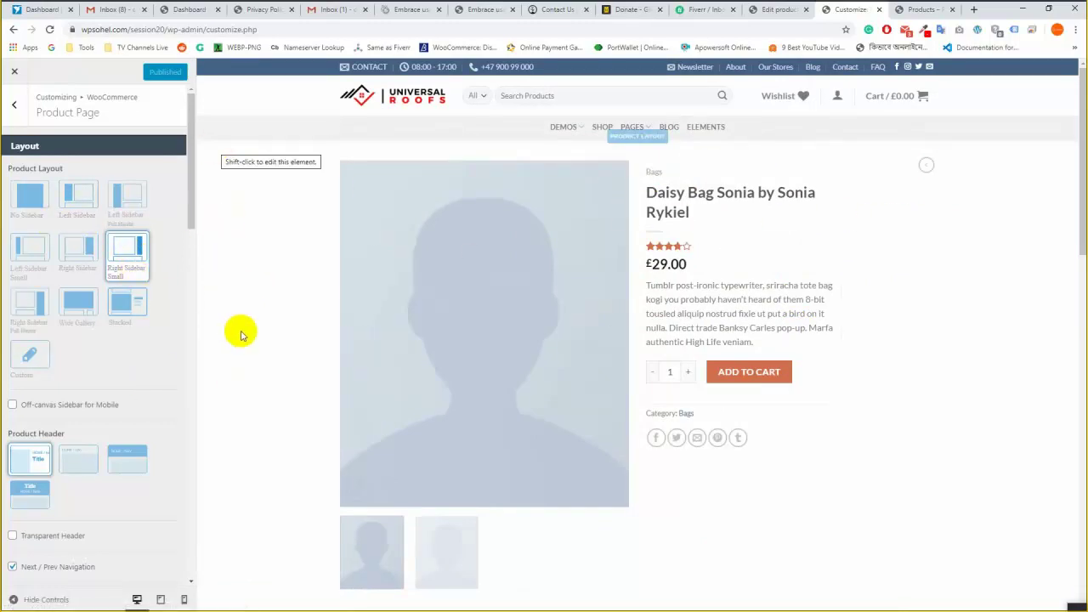
Set the Product Layout to Left Sidebar and open the Widgets admin page to compare its sidebar areas with the preview.
{"action": "left_click", "coordinate": [75, 204]}
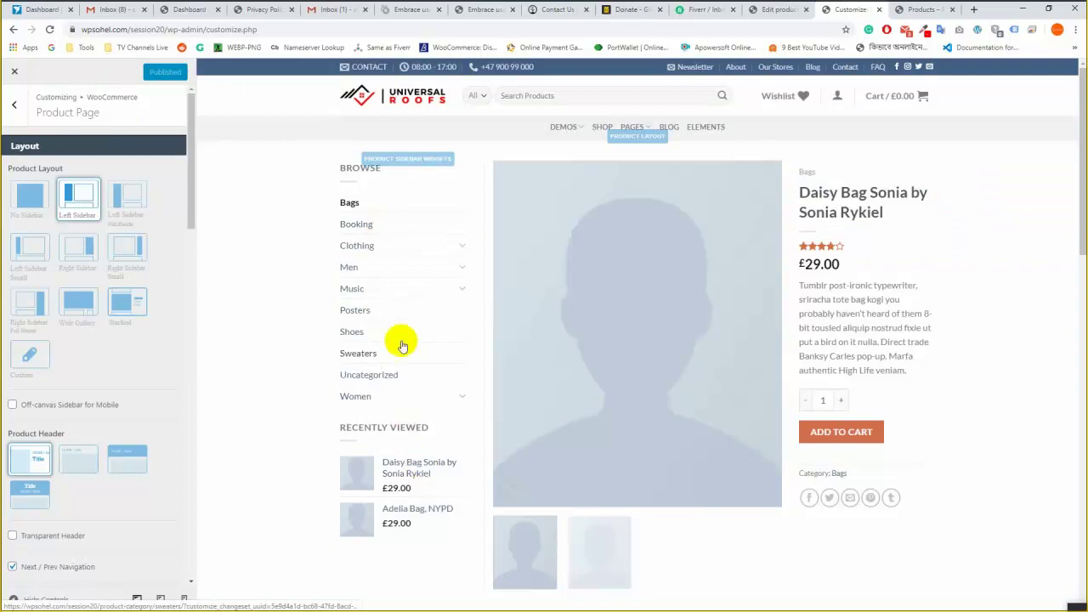
{"action": "left_click", "coordinate": [787, 8]}
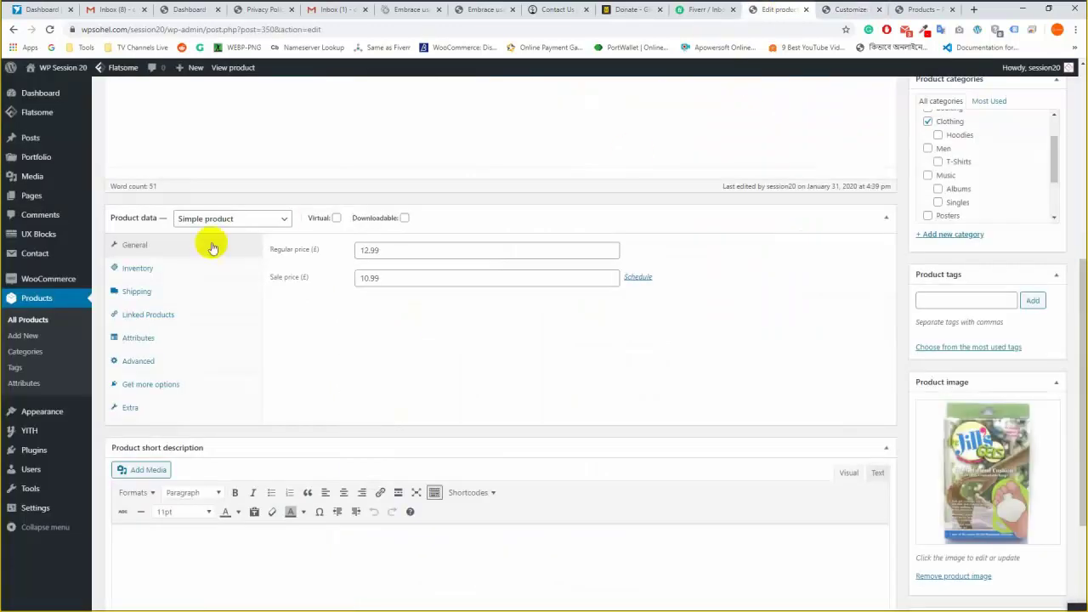
{"action": "mouse_move", "coordinate": [49, 413]}
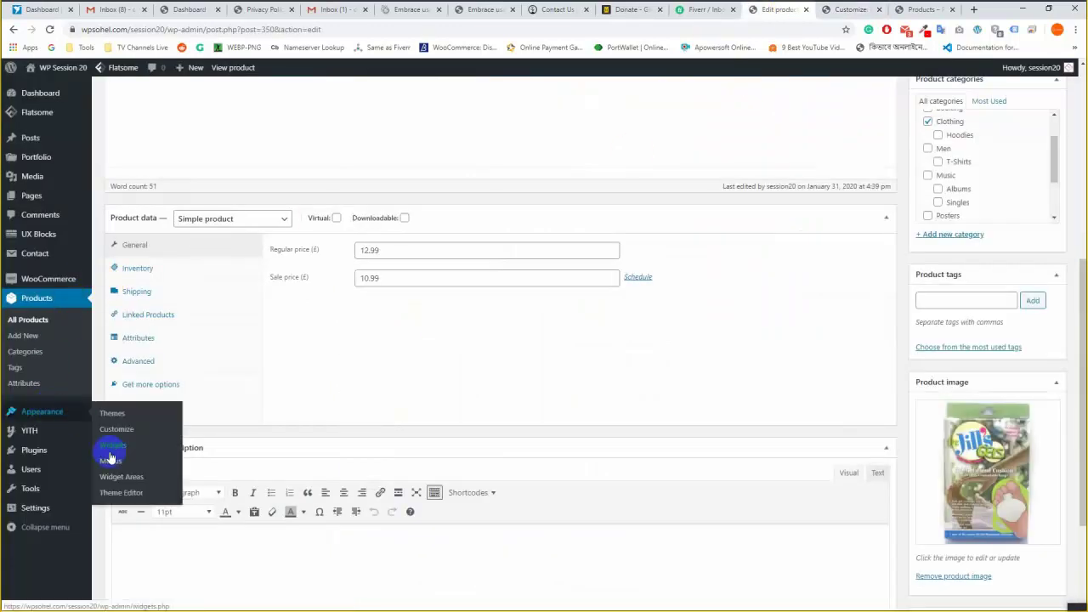
{"action": "left_click", "coordinate": [850, 9]}
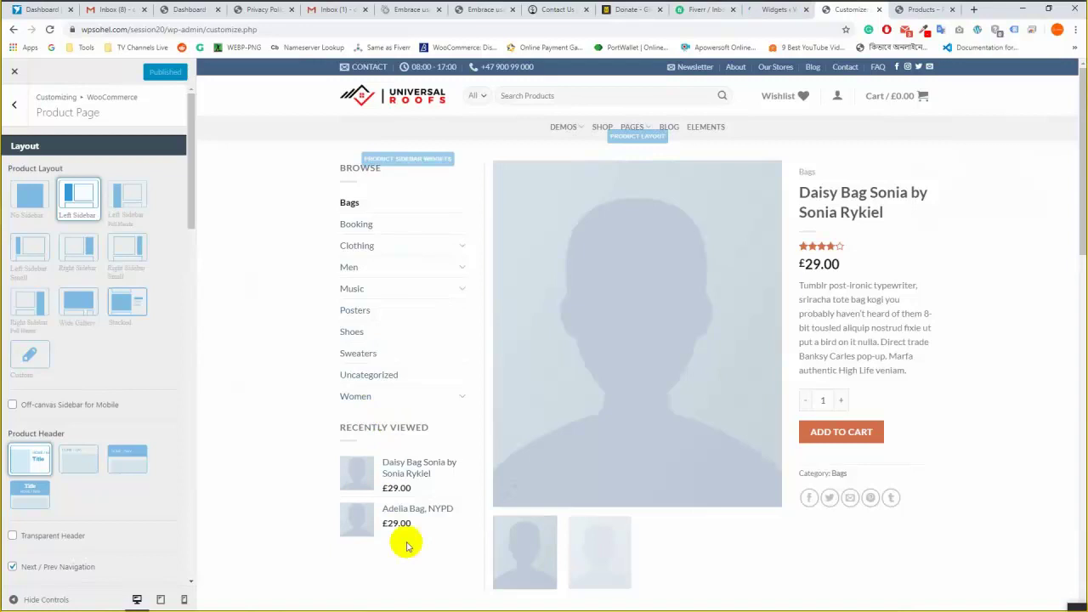
{"action": "left_click", "coordinate": [775, 9]}
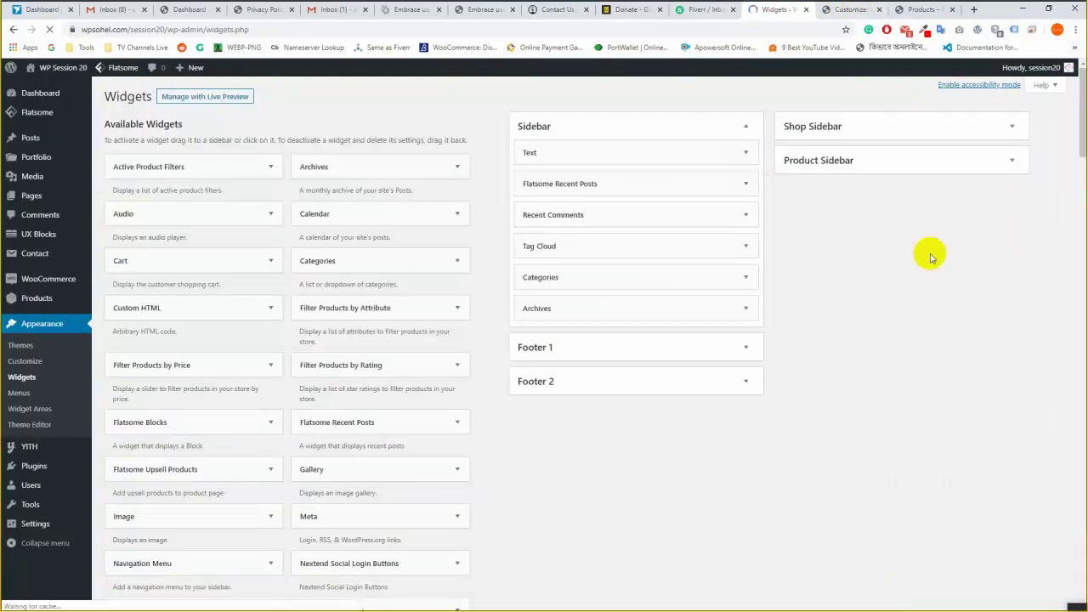
{"action": "left_click", "coordinate": [851, 8]}
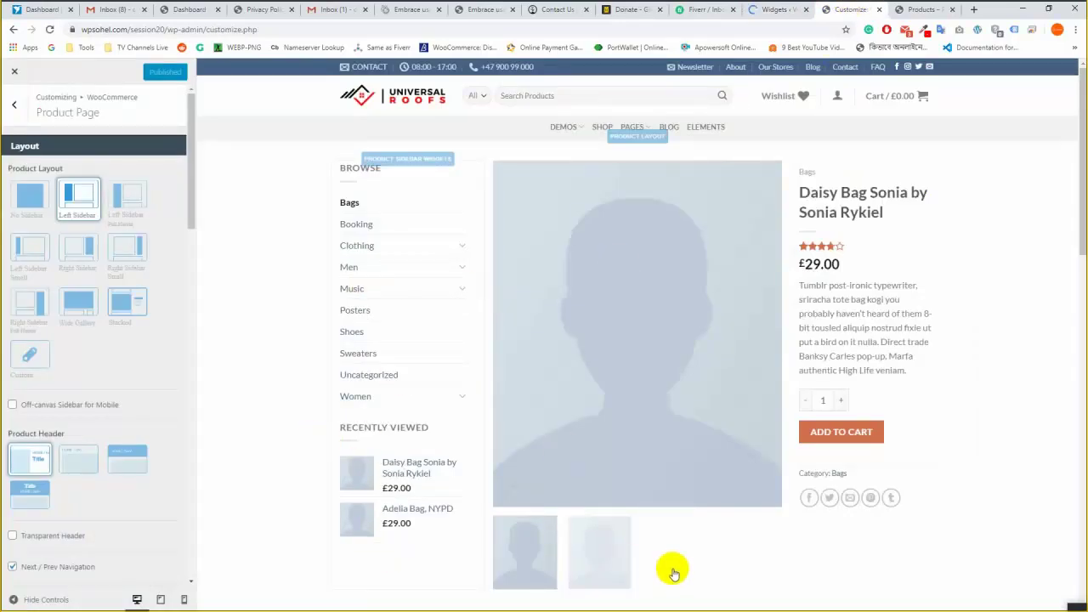
{"action": "left_click", "coordinate": [777, 9]}
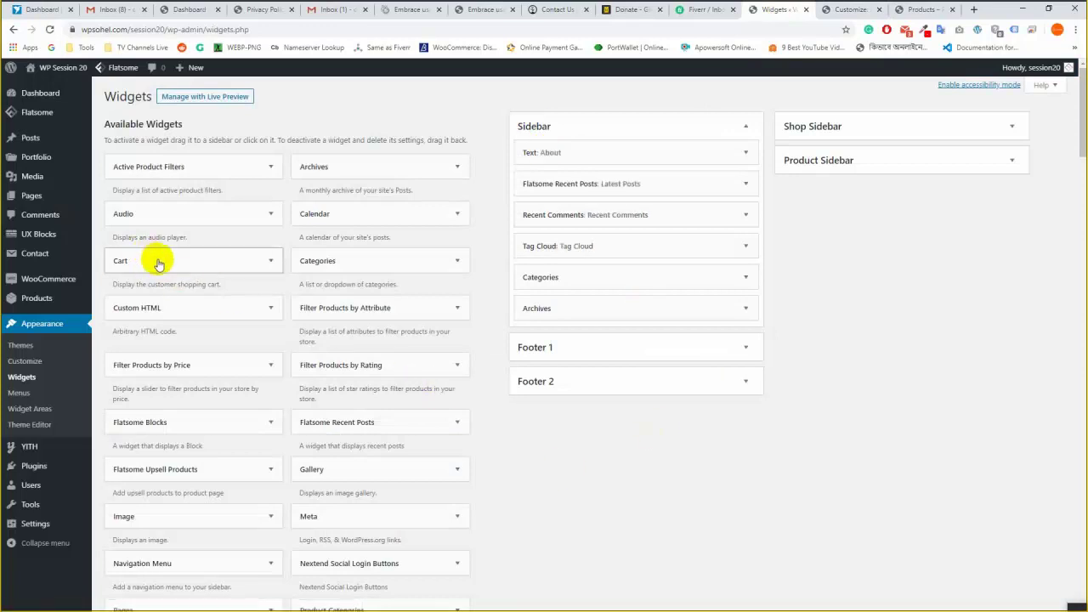
Add a Cart widget to the Shop Sidebar, title it "View Cart Total", save it, and return to the customizer preview.
{"action": "left_click_drag", "start_coordinate": [304, 249], "coordinate": [867, 144]}
{"action": "left_click", "coordinate": [881, 441]}
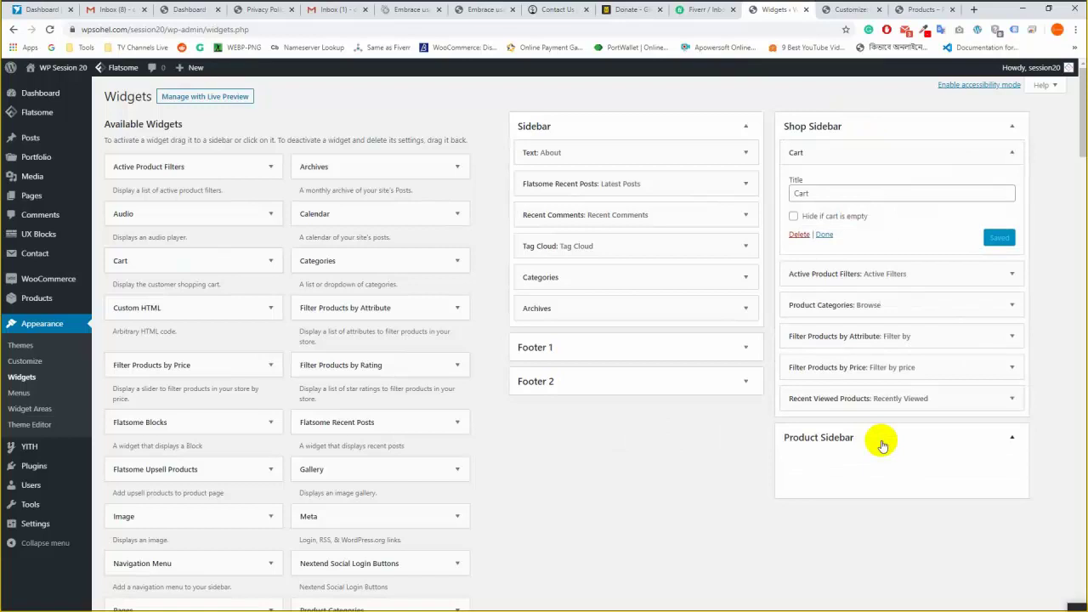
{"action": "left_click", "coordinate": [881, 440]}
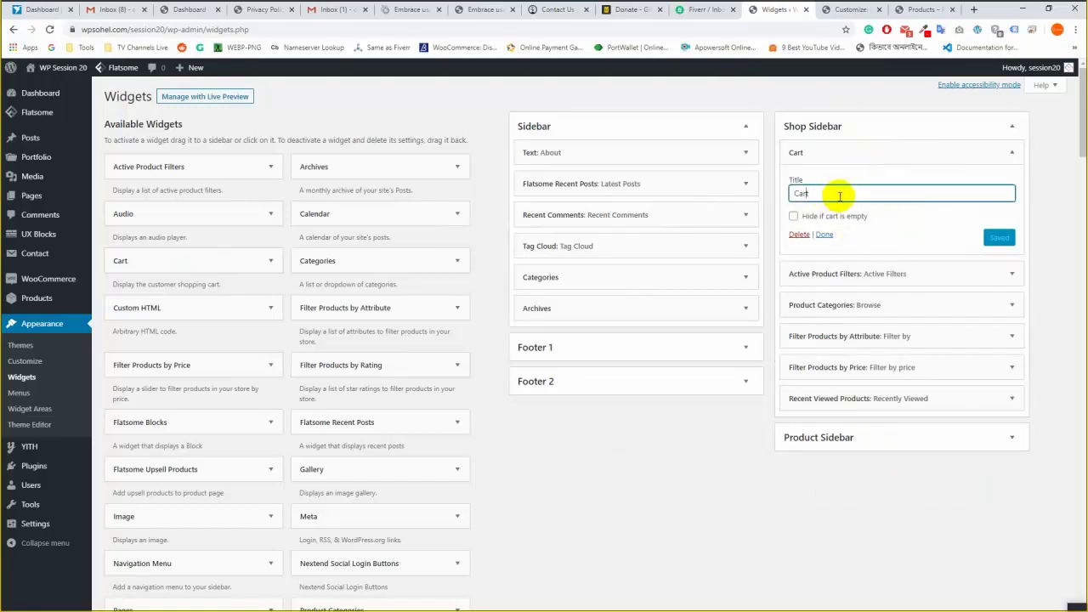
{"action": "type", "text": "Cart"}
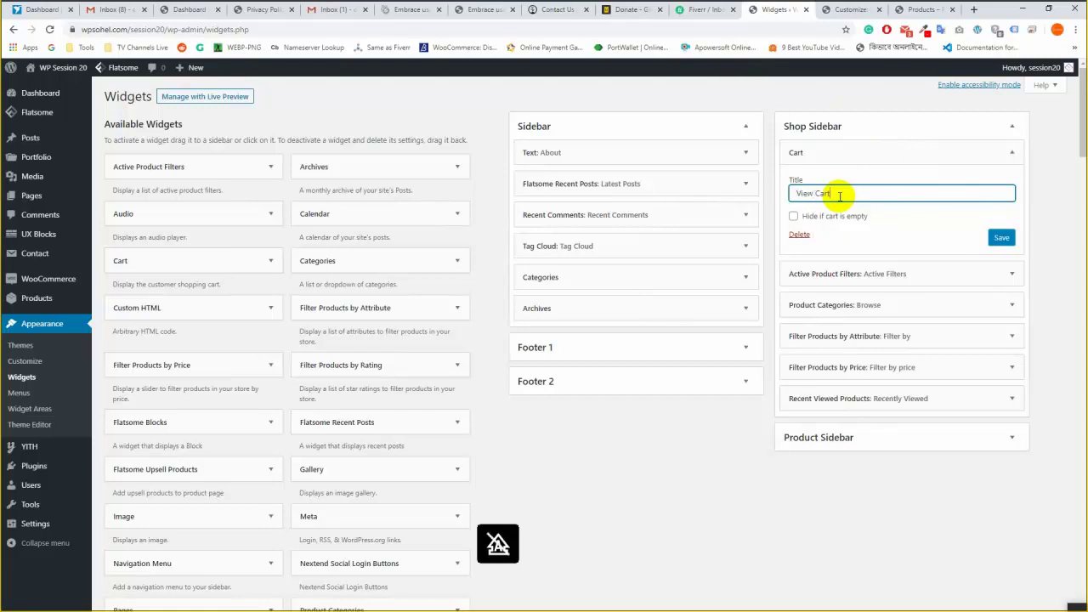
{"action": "type", "text": " Total"}
{"action": "left_click", "coordinate": [1001, 238]}
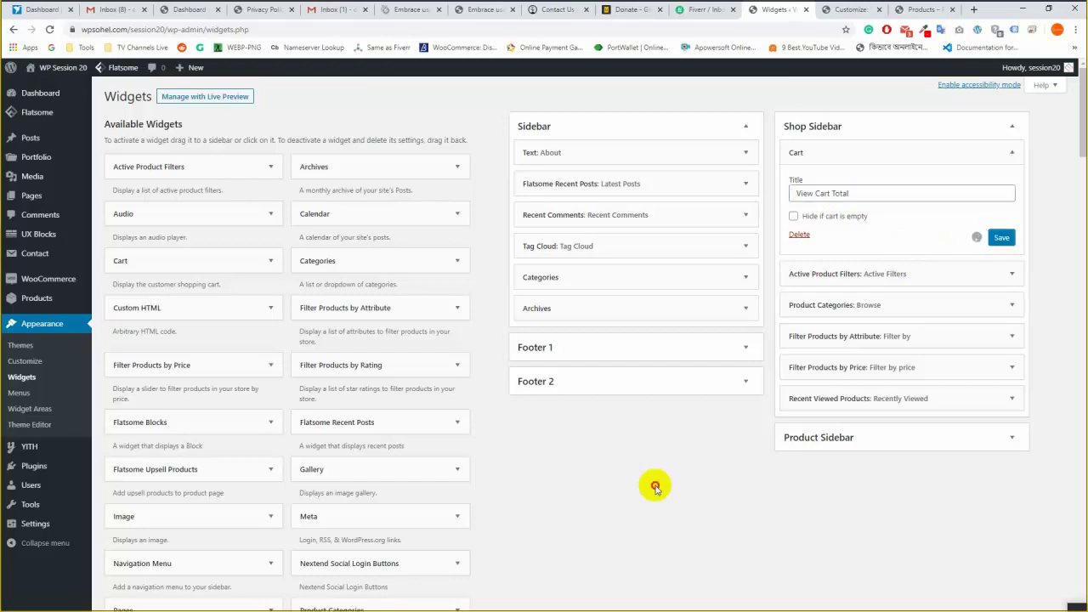
{"action": "left_click", "coordinate": [850, 7]}
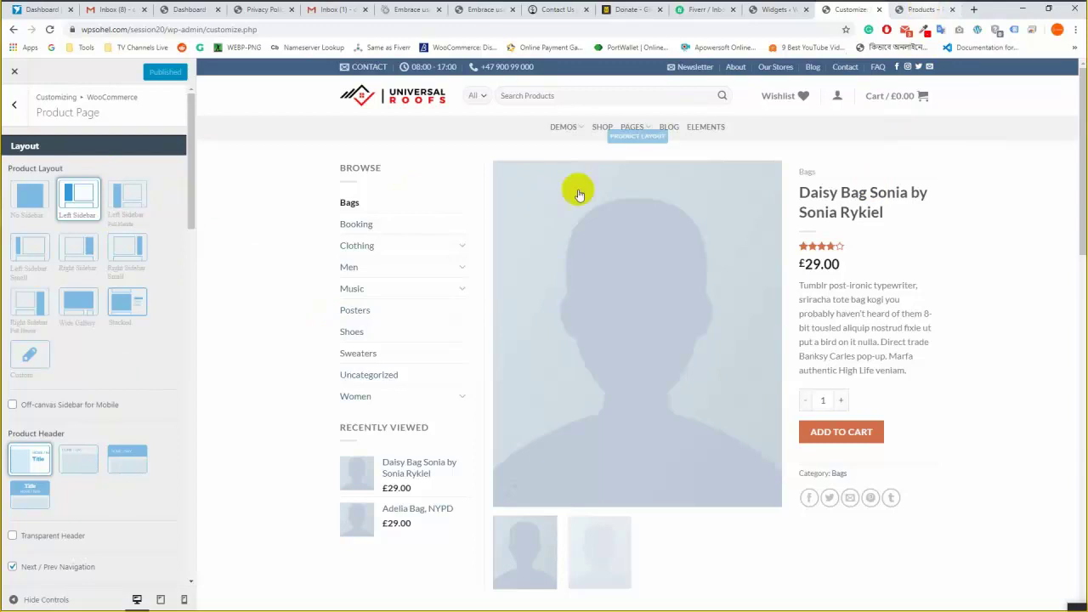
Open the Test Products item from the shop page, add it to the cart, and check the cart widget in the product page's sidebar.
{"action": "key", "text": "ctrl+Tab"}
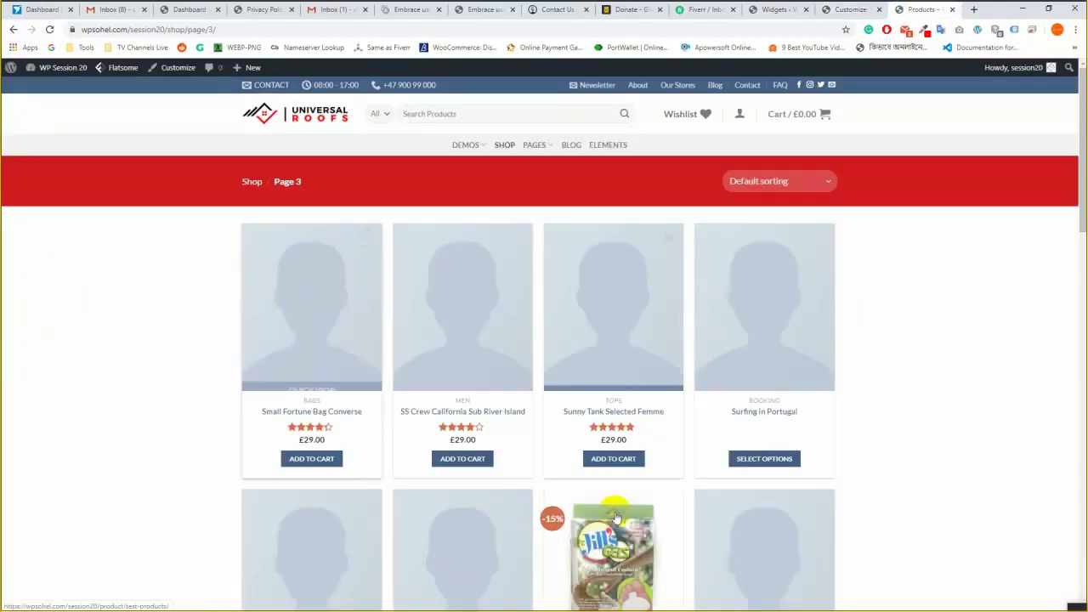
{"action": "scroll", "coordinate": [765, 417], "scroll_direction": "down", "scroll_amount": 2}
{"action": "left_click", "coordinate": [553, 432]}
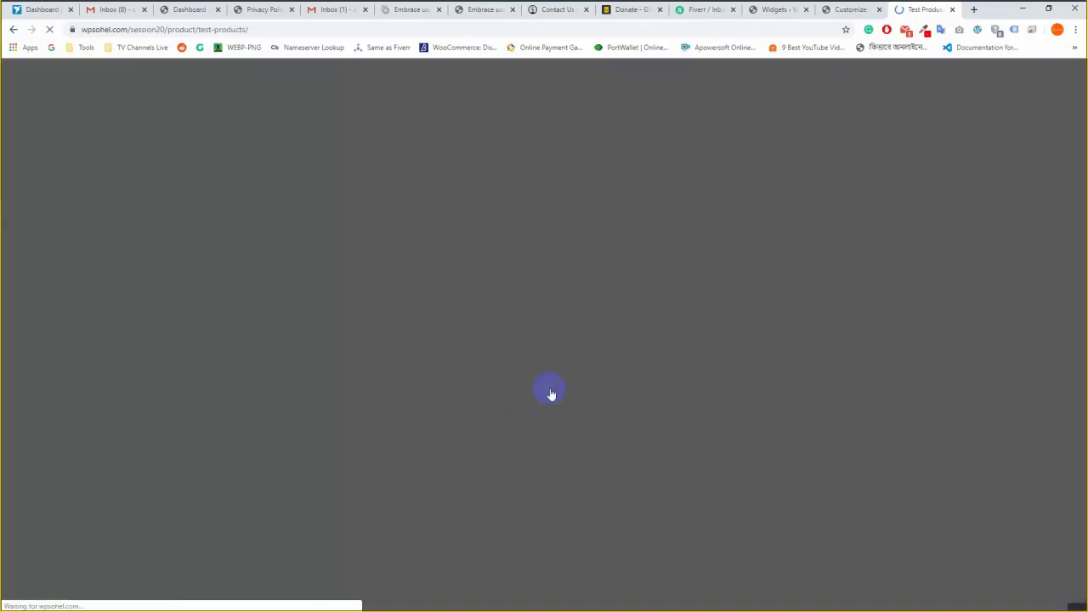
{"action": "scroll", "coordinate": [176, 233], "scroll_direction": "down", "scroll_amount": 1}
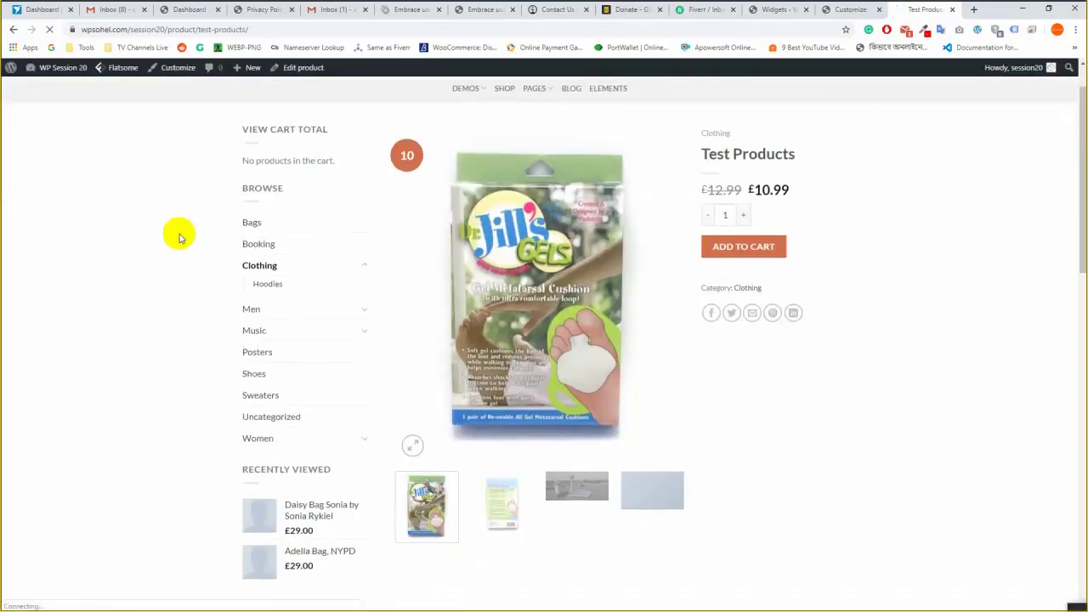
{"action": "left_click", "coordinate": [753, 250]}
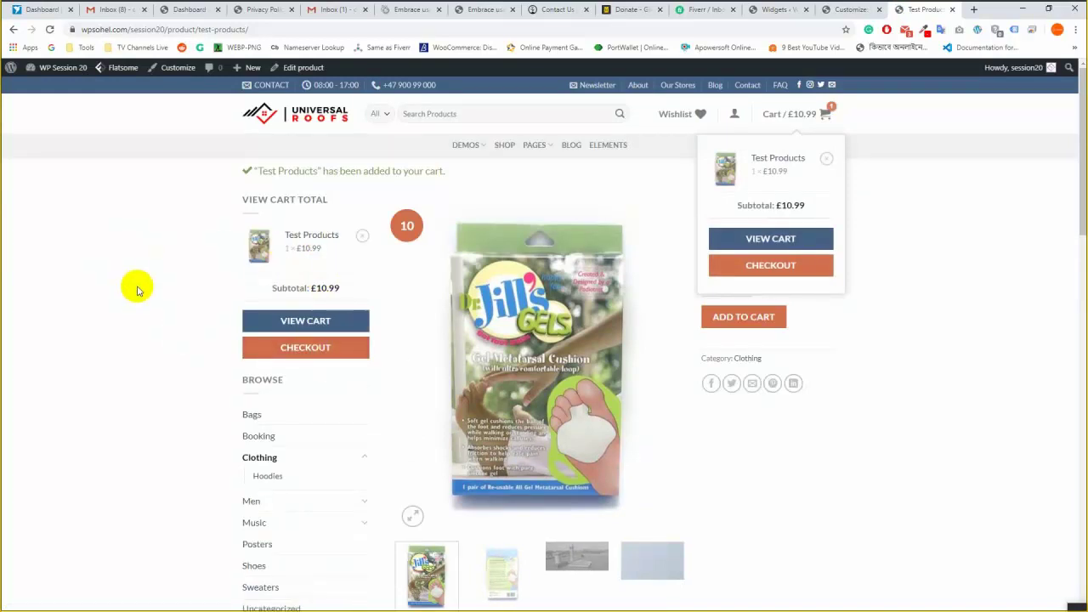
{"action": "mouse_move", "coordinate": [800, 130]}
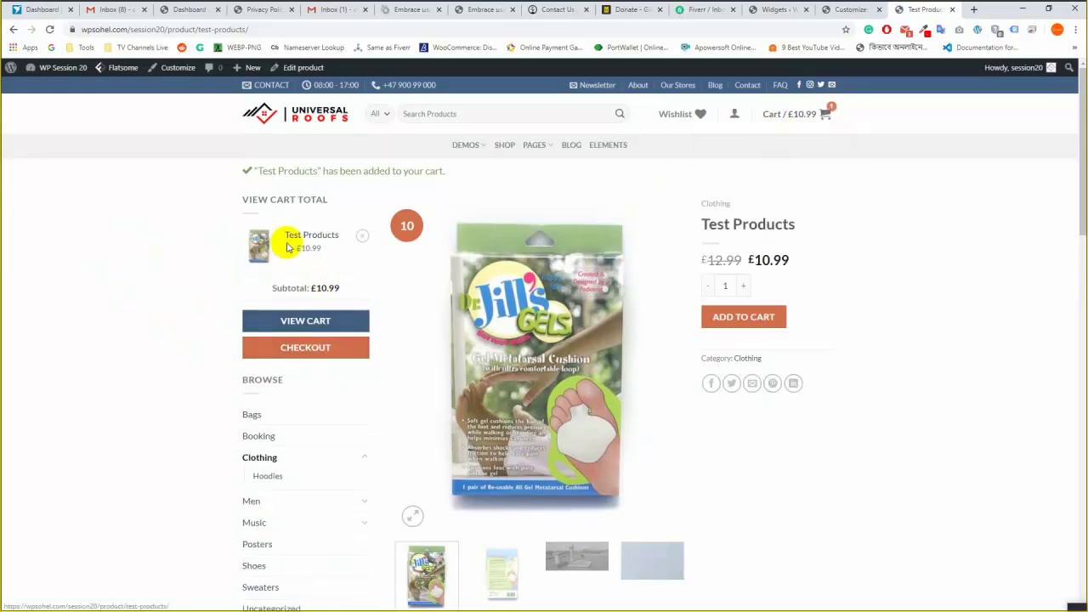
{"action": "scroll", "coordinate": [306, 383], "scroll_direction": "down", "scroll_amount": 2}
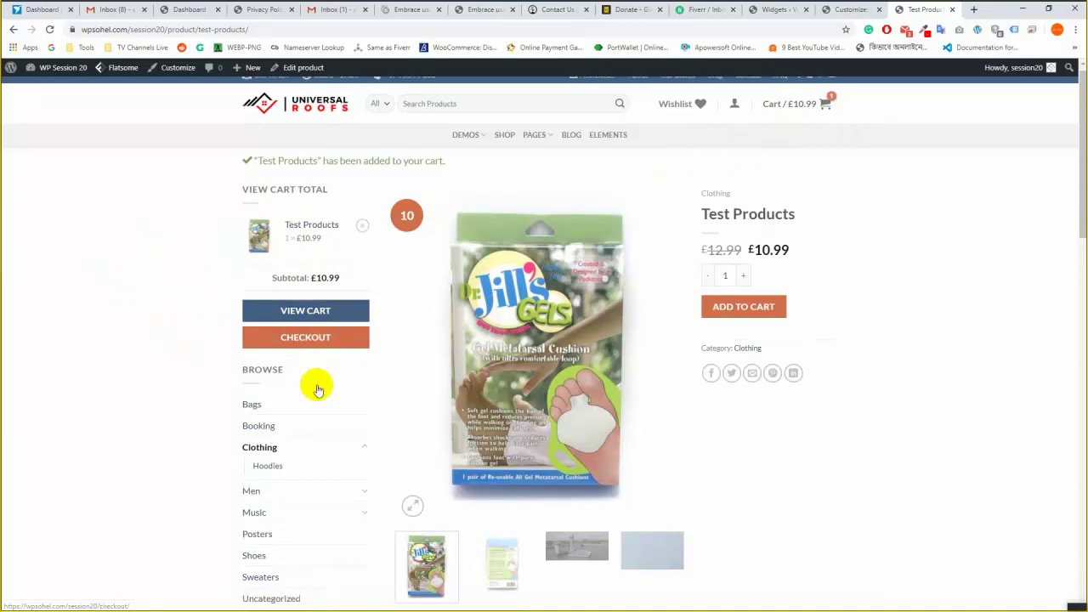
{"action": "scroll", "coordinate": [168, 413], "scroll_direction": "down", "scroll_amount": 2}
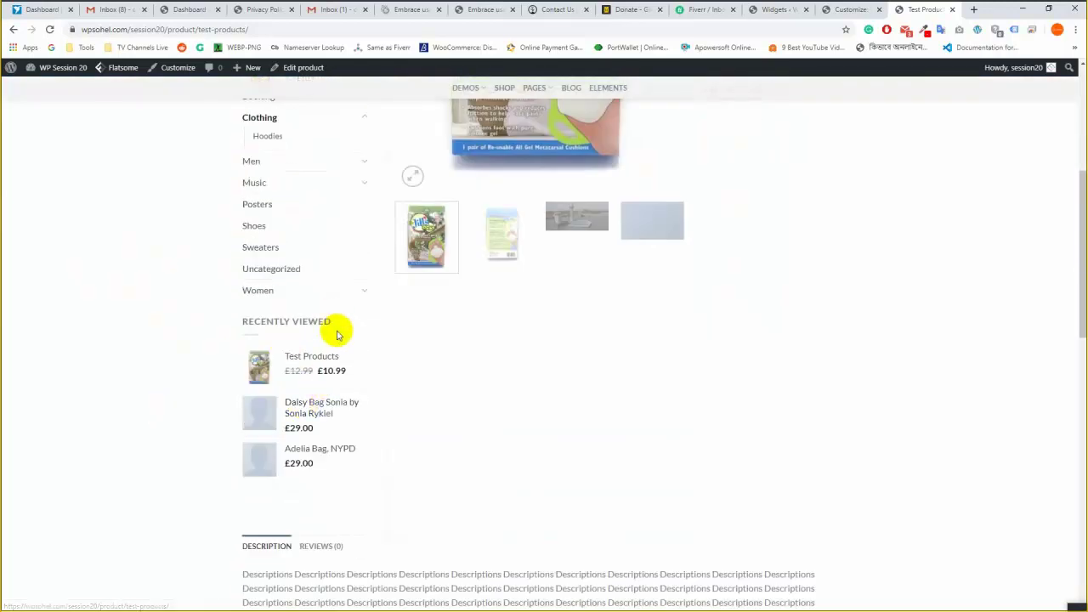
Examine the available widgets on the Widgets admin page and expand the sidebar choices for Active Product Filters.
{"action": "left_click", "coordinate": [775, 9]}
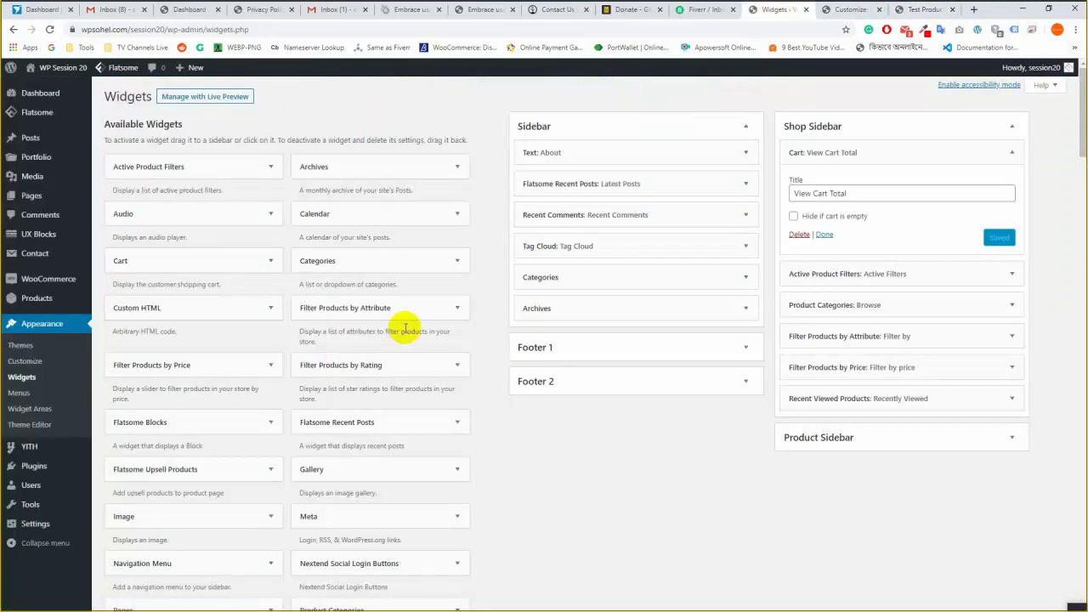
{"action": "scroll", "coordinate": [397, 289], "scroll_direction": "down", "scroll_amount": 2}
{"action": "scroll", "coordinate": [204, 268], "scroll_direction": "down", "scroll_amount": 2}
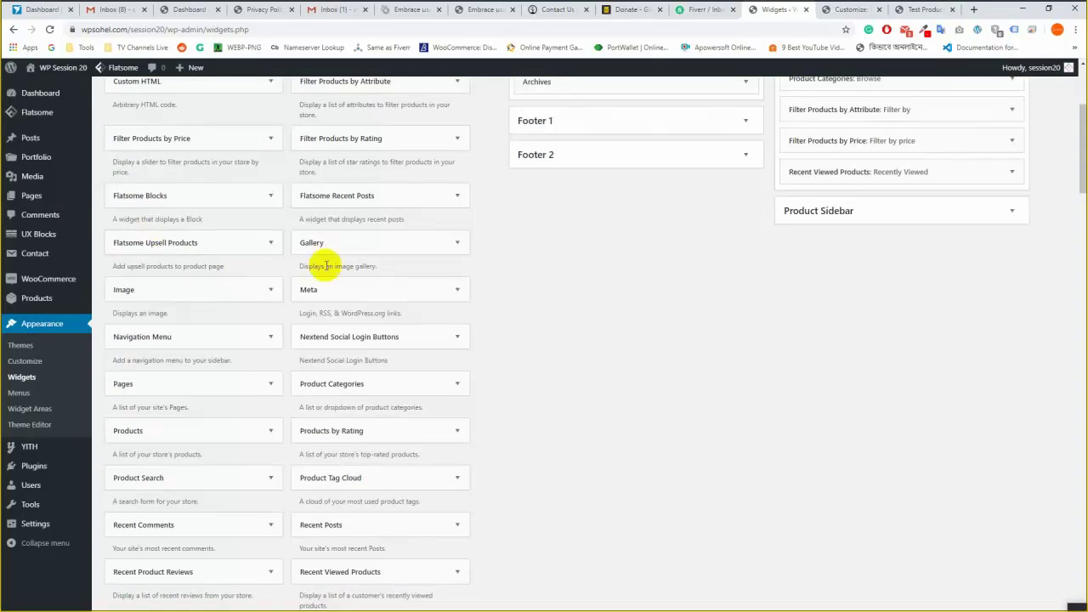
{"action": "scroll", "coordinate": [365, 255], "scroll_direction": "down", "scroll_amount": 1}
{"action": "scroll", "coordinate": [247, 293], "scroll_direction": "down", "scroll_amount": 4}
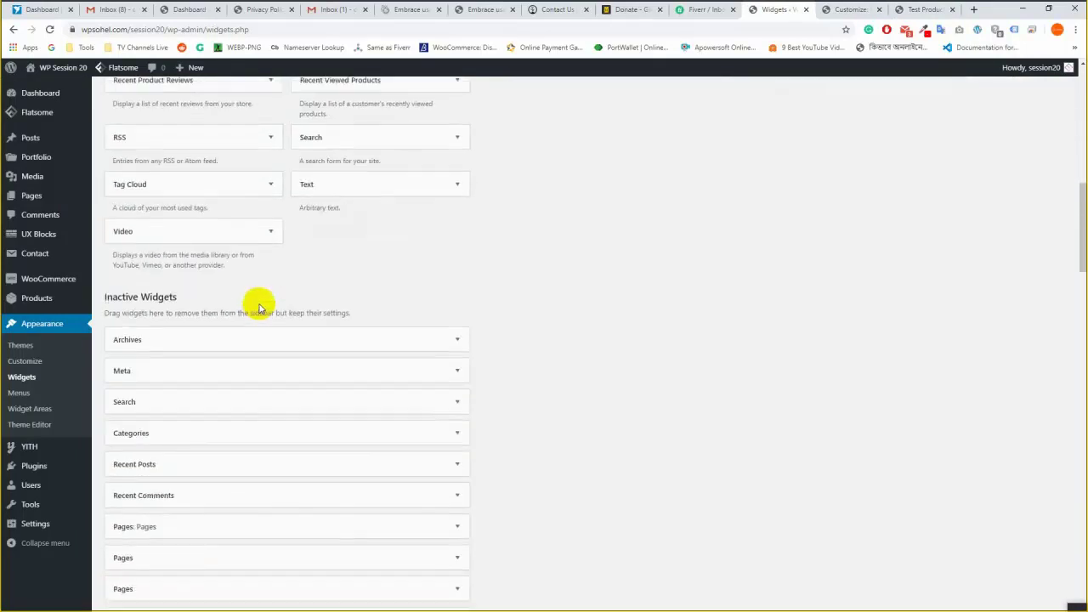
{"action": "scroll", "coordinate": [332, 301], "scroll_direction": "up", "scroll_amount": 3}
{"action": "scroll", "coordinate": [595, 285], "scroll_direction": "up", "scroll_amount": 1}
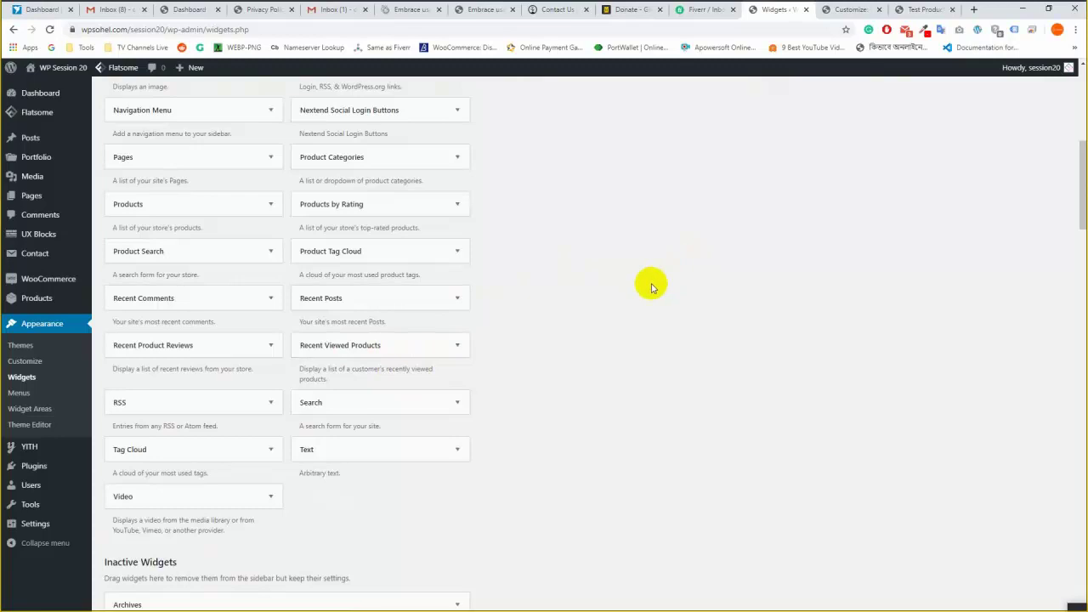
{"action": "scroll", "coordinate": [651, 286], "scroll_direction": "up", "scroll_amount": 1}
{"action": "scroll", "coordinate": [629, 374], "scroll_direction": "up", "scroll_amount": 1}
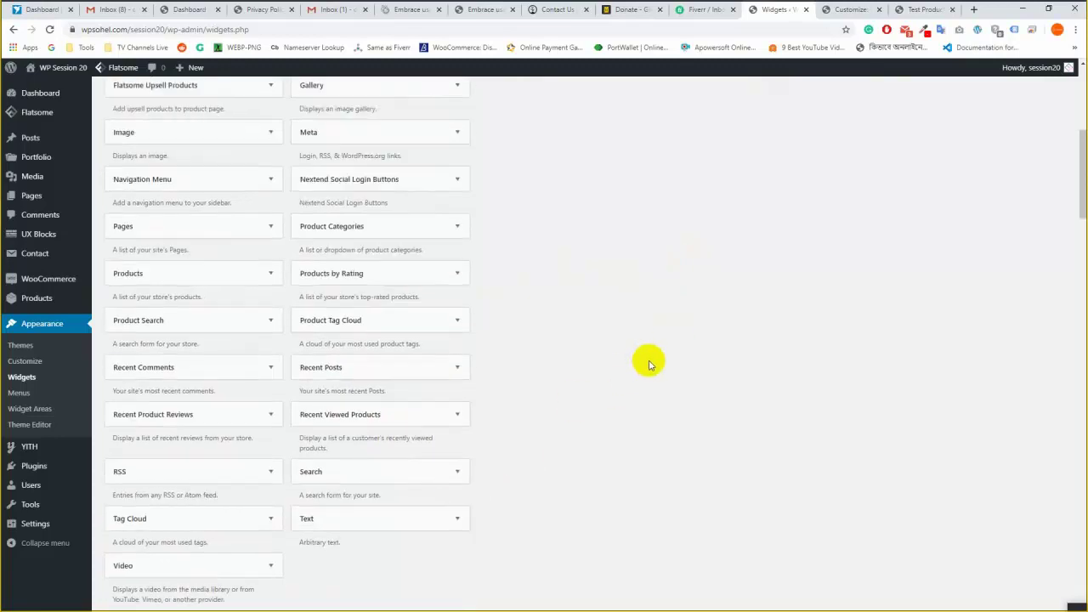
{"action": "scroll", "coordinate": [649, 364], "scroll_direction": "up", "scroll_amount": 1}
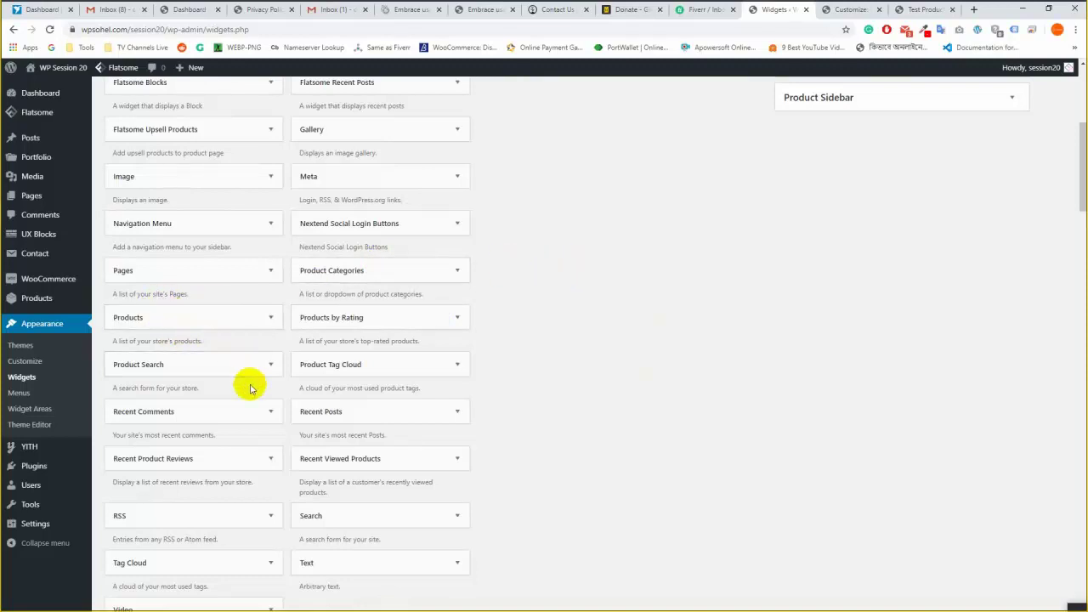
{"action": "scroll", "coordinate": [225, 425], "scroll_direction": "up", "scroll_amount": 2}
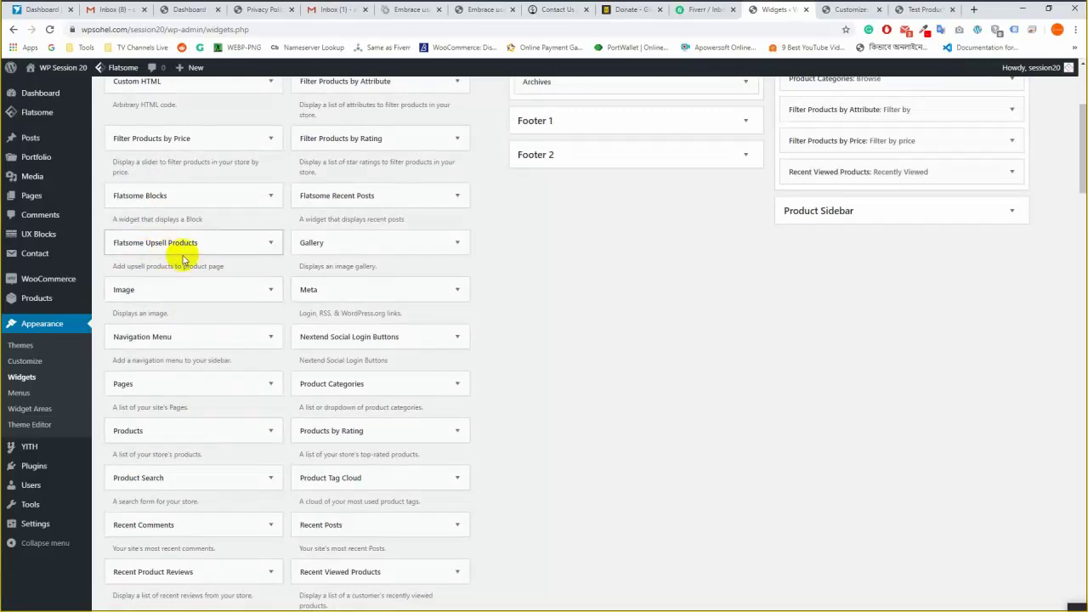
{"action": "scroll", "coordinate": [286, 314], "scroll_direction": "up", "scroll_amount": 1}
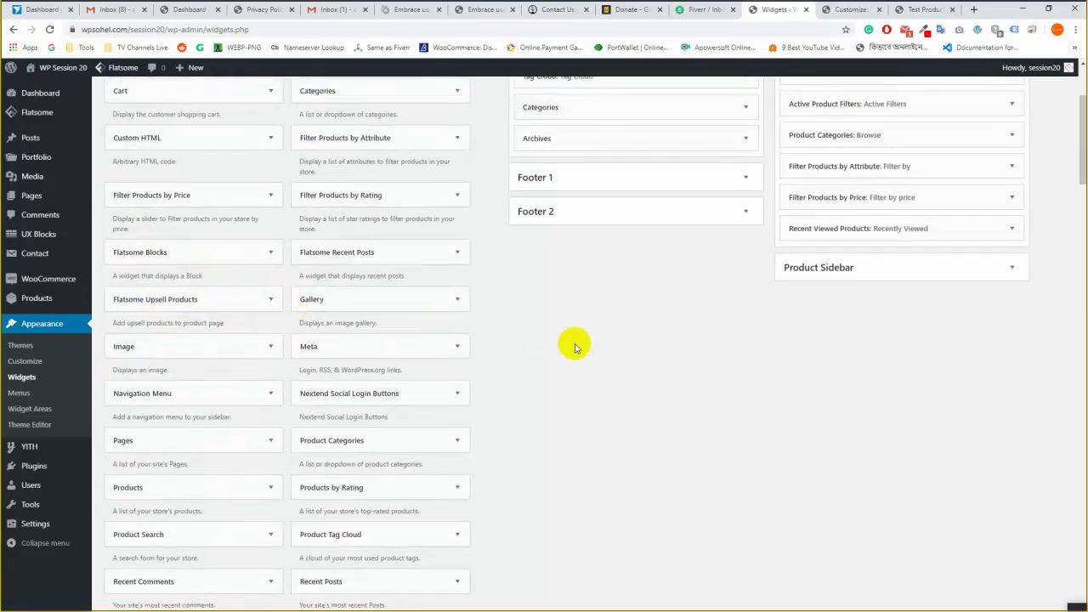
{"action": "scroll", "coordinate": [533, 336], "scroll_direction": "up", "scroll_amount": 1}
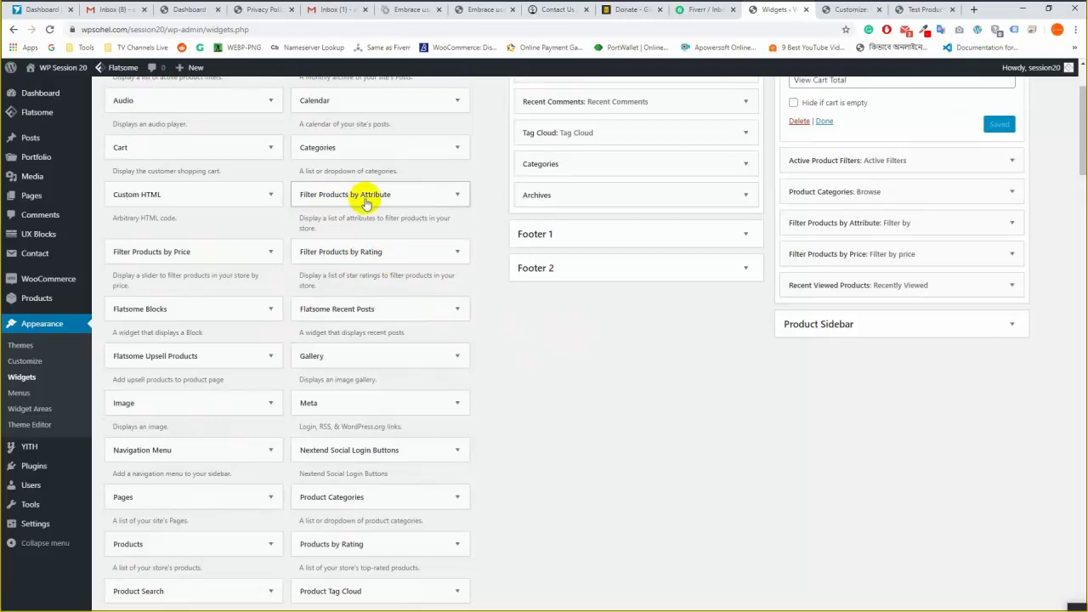
{"action": "scroll", "coordinate": [484, 255], "scroll_direction": "up", "scroll_amount": 1}
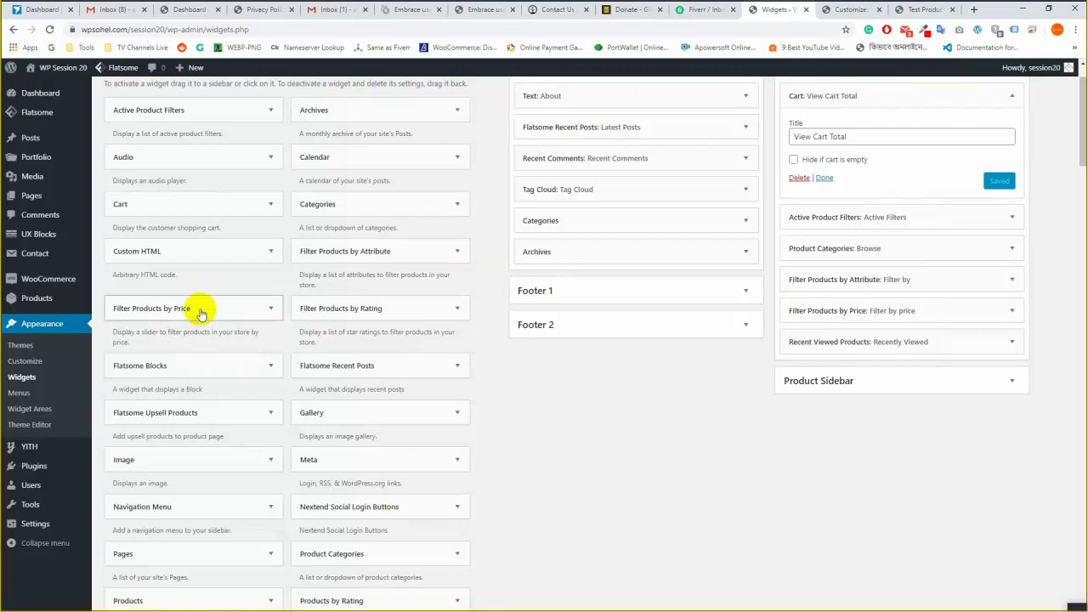
{"action": "scroll", "coordinate": [378, 247], "scroll_direction": "up", "scroll_amount": 1}
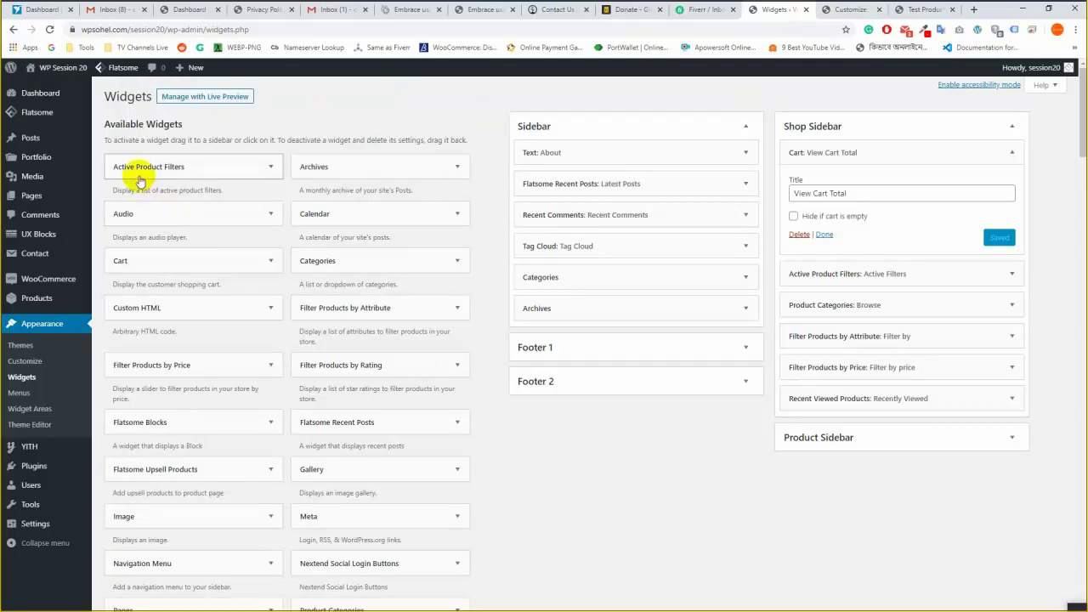
{"action": "left_click", "coordinate": [262, 168]}
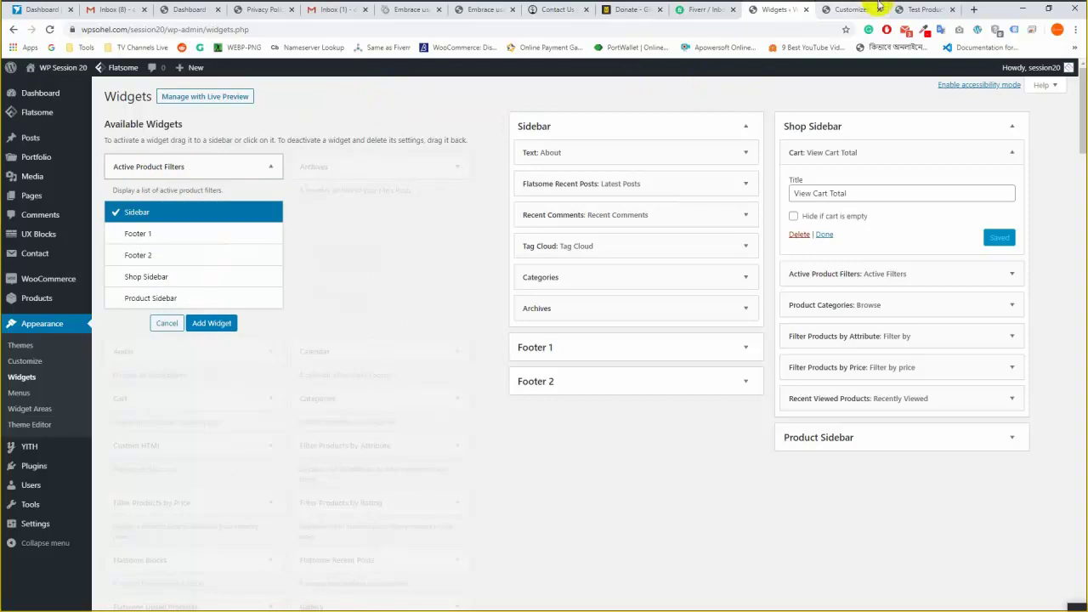
Return to the customizer, try the second Product Header style with a plain breadcrumb row above the product, and publish it.
{"action": "left_click", "coordinate": [850, 9]}
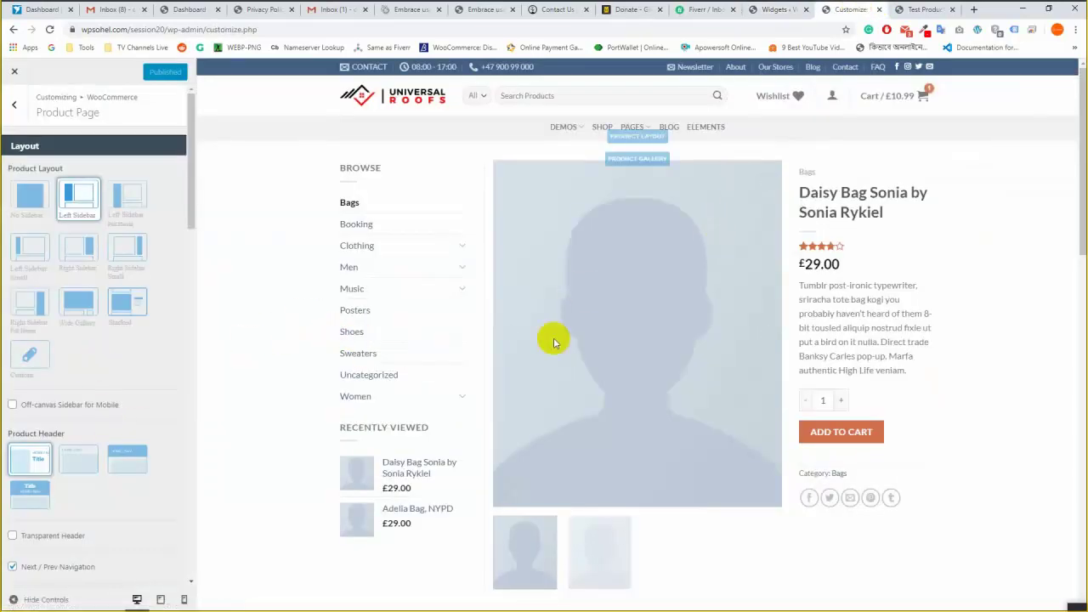
{"action": "left_click", "coordinate": [926, 9]}
{"action": "left_click", "coordinate": [852, 9]}
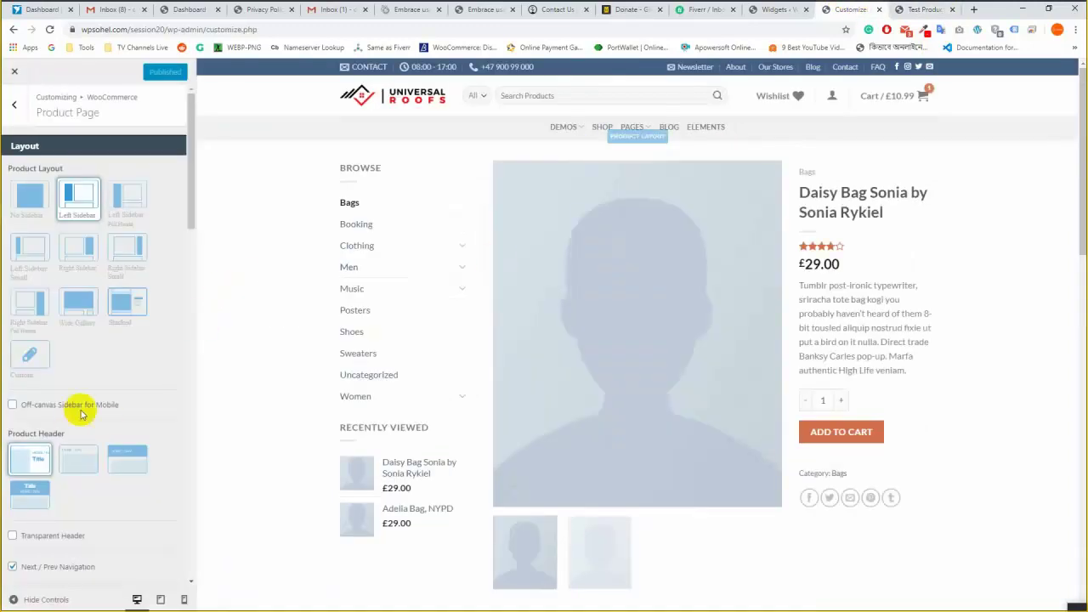
{"action": "scroll", "coordinate": [476, 355], "scroll_direction": "down", "scroll_amount": 3}
{"action": "scroll", "coordinate": [493, 349], "scroll_direction": "up", "scroll_amount": 2}
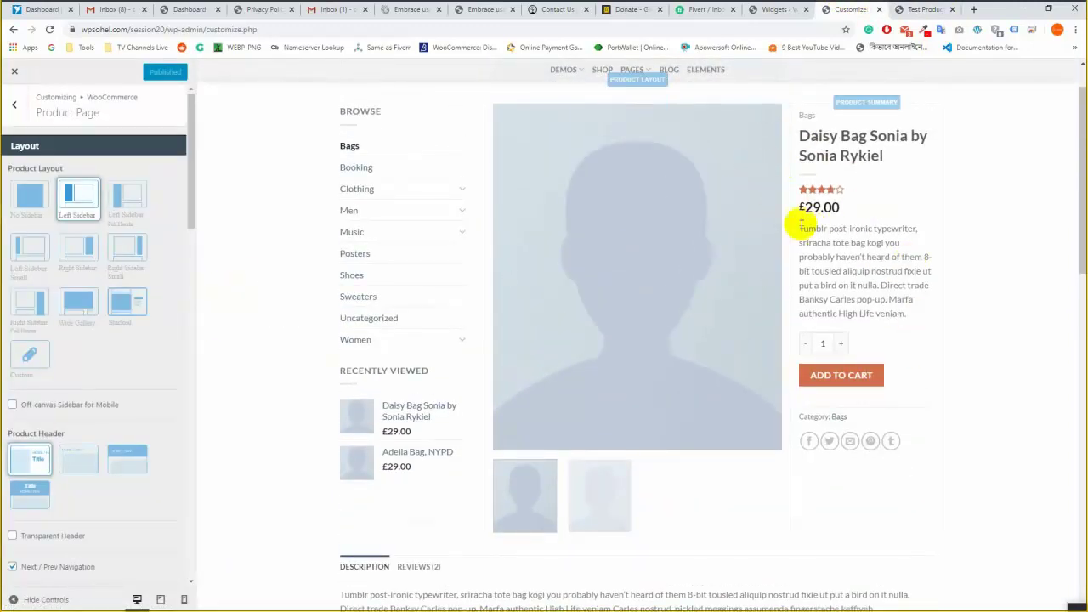
{"action": "scroll", "coordinate": [85, 291], "scroll_direction": "down", "scroll_amount": 1}
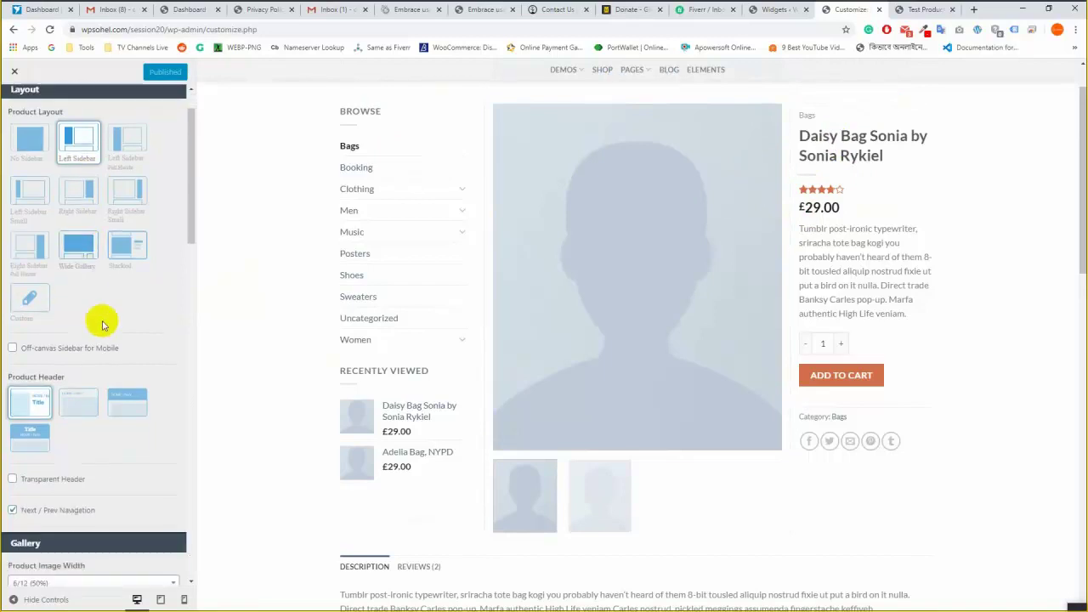
{"action": "scroll", "coordinate": [100, 315], "scroll_direction": "down", "scroll_amount": 1}
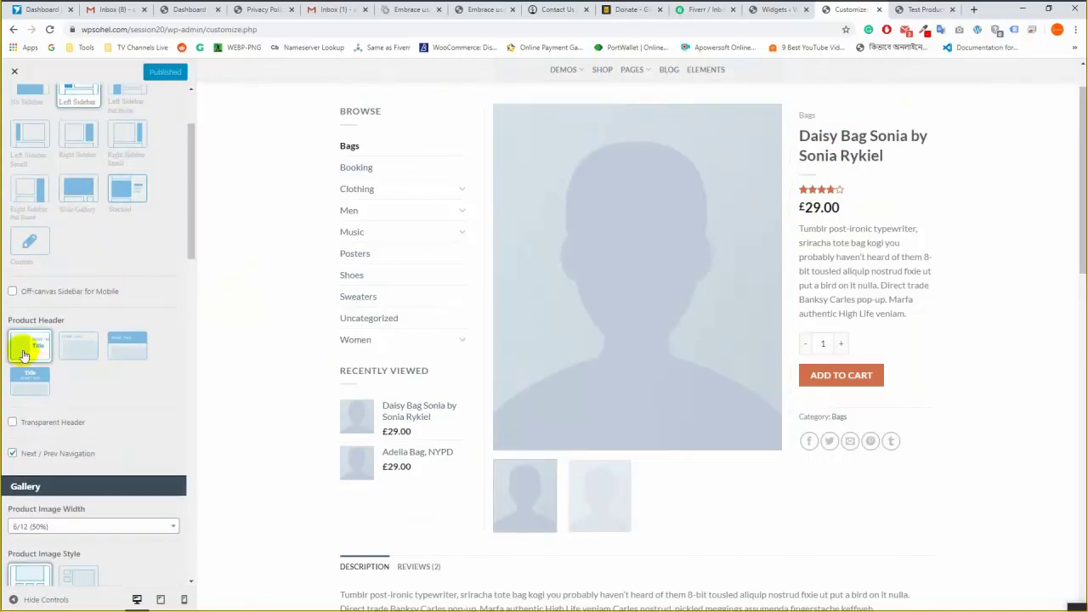
{"action": "left_click", "coordinate": [76, 346]}
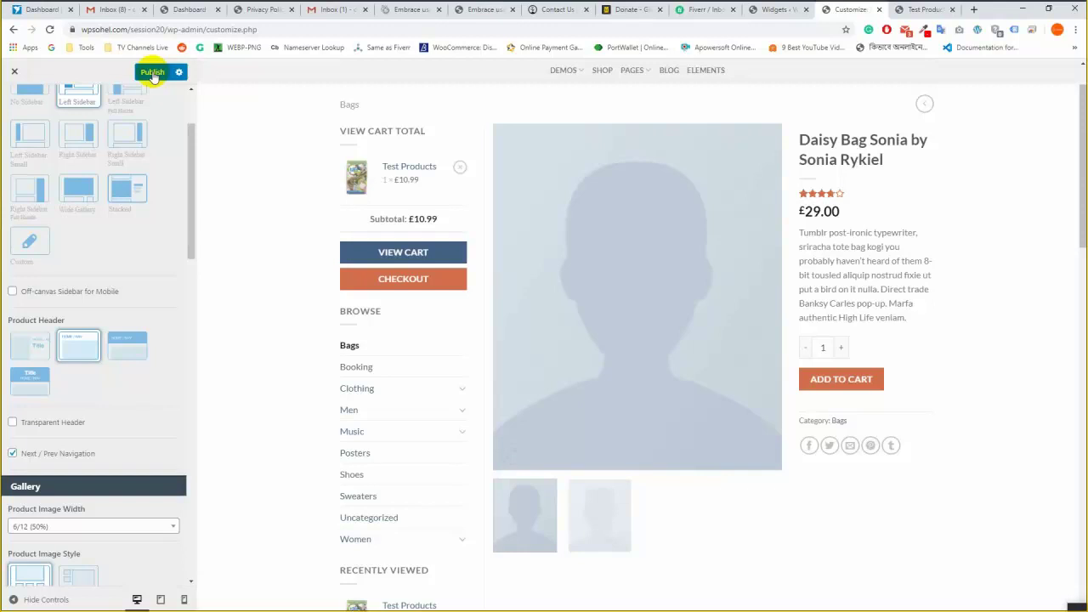
{"action": "key", "text": "ctrl+s"}
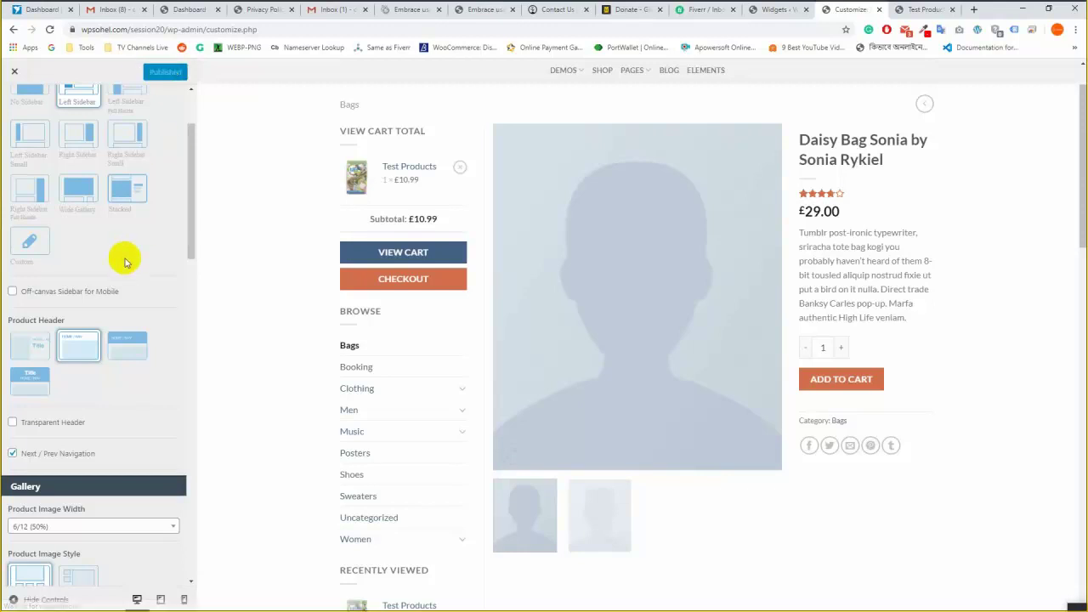
Set the Product Header to the third style, a full-width coloured breadcrumb bar, and publish the change.
{"action": "scroll", "coordinate": [128, 294], "scroll_direction": "up", "scroll_amount": 1}
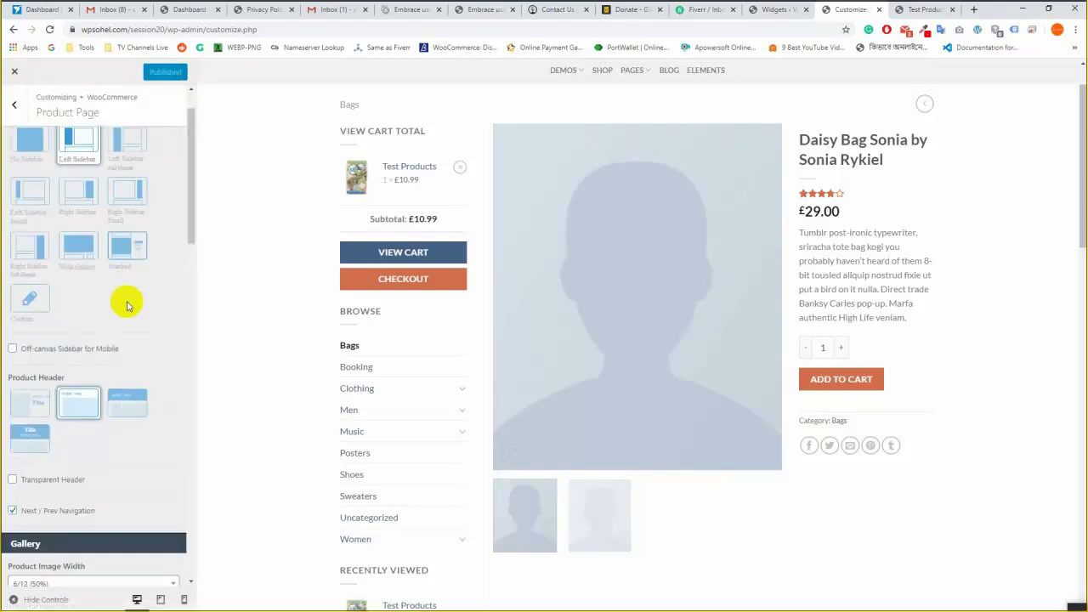
{"action": "scroll", "coordinate": [122, 338], "scroll_direction": "down", "scroll_amount": 1}
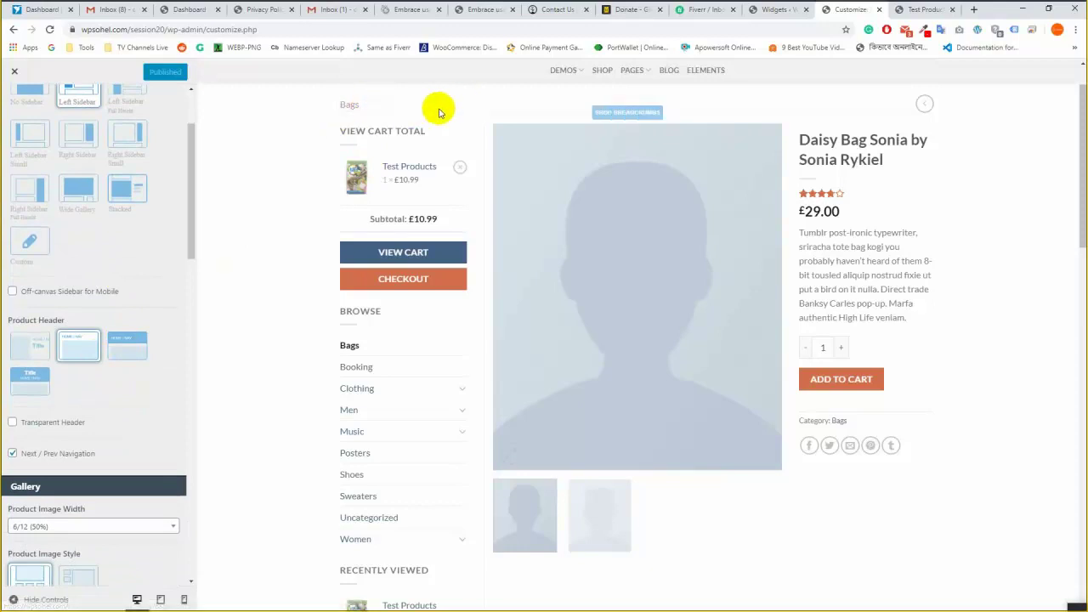
{"action": "left_click", "coordinate": [127, 347]}
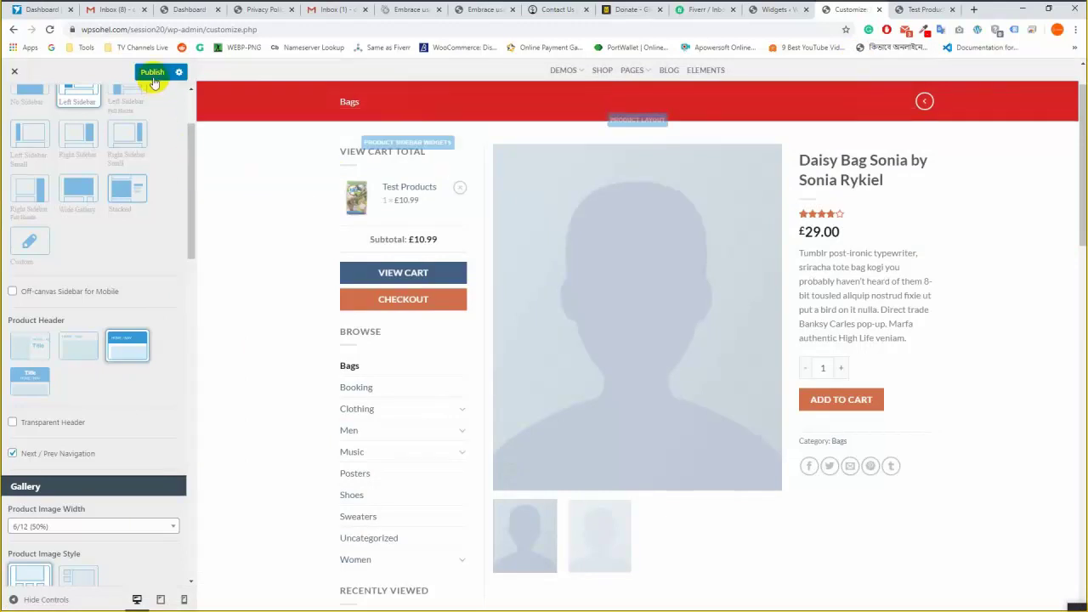
{"action": "left_click", "coordinate": [165, 194]}
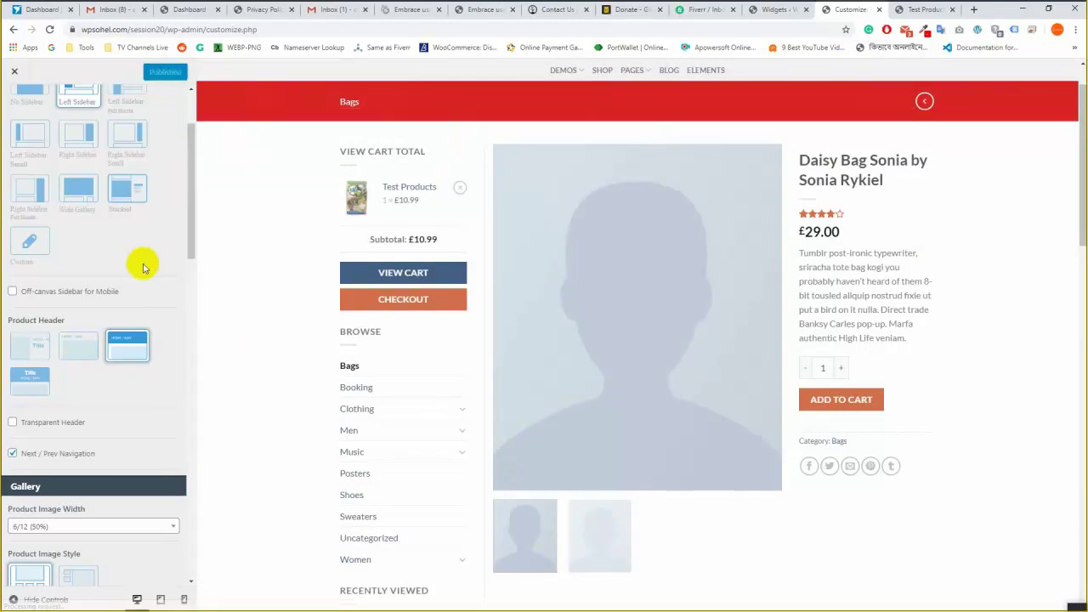
Review the Gallery settings and the sidebar widgets in the product preview, ending back at the Product Header options.
{"action": "scroll", "coordinate": [133, 255], "scroll_direction": "down", "scroll_amount": 3}
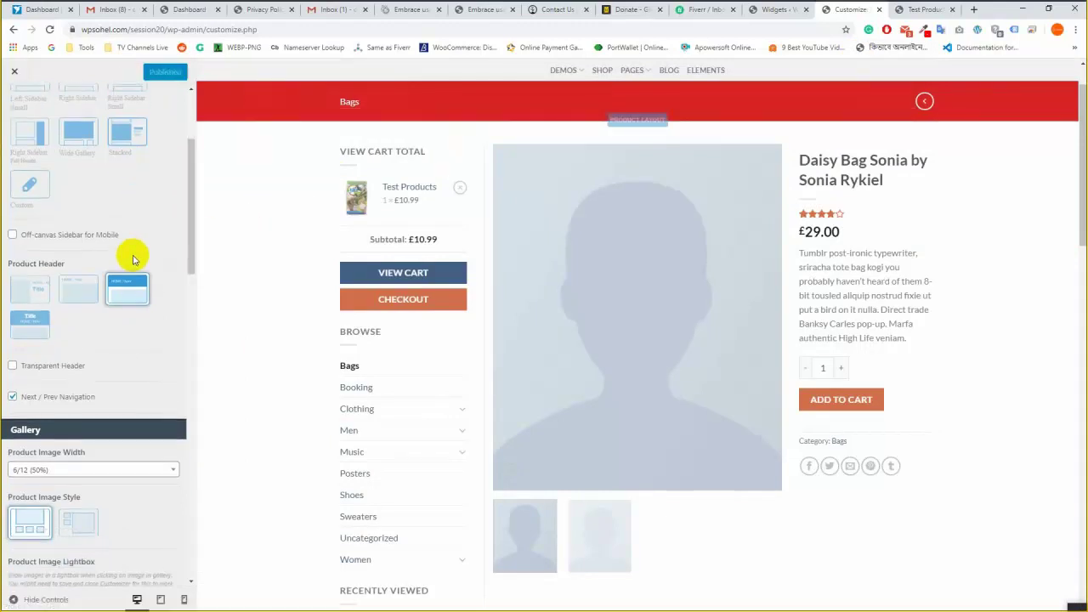
{"action": "scroll", "coordinate": [127, 301], "scroll_direction": "down", "scroll_amount": 2}
{"action": "scroll", "coordinate": [119, 272], "scroll_direction": "up", "scroll_amount": 1}
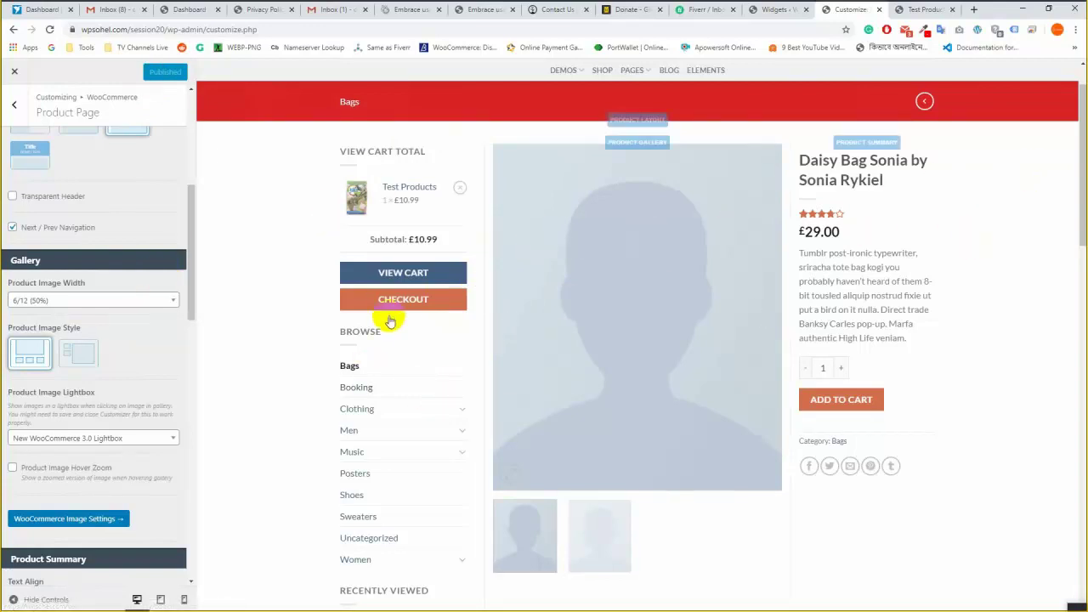
{"action": "scroll", "coordinate": [760, 486], "scroll_direction": "down", "scroll_amount": 2}
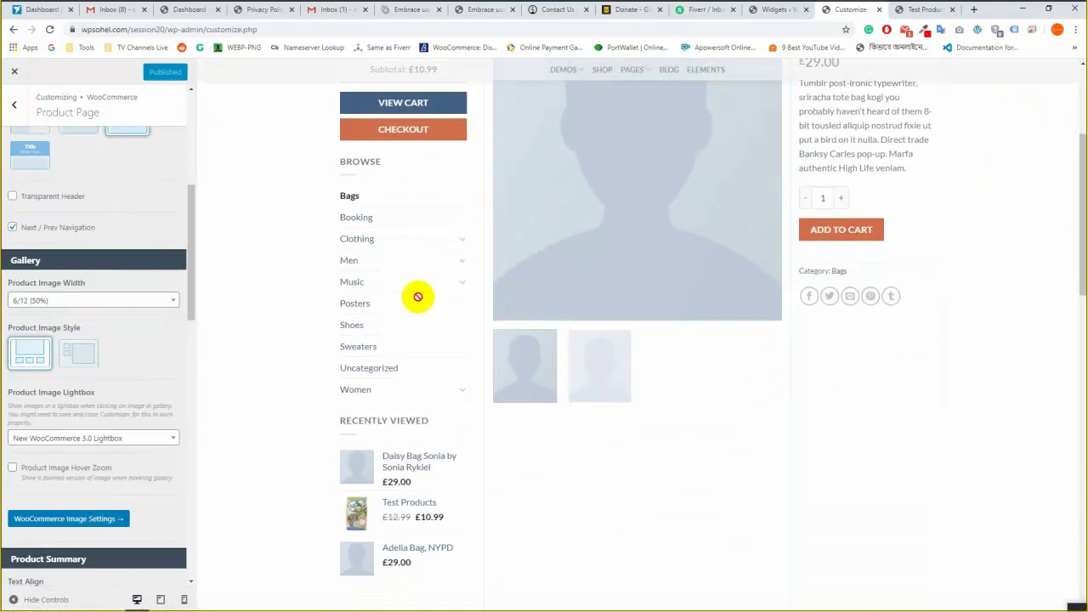
{"action": "scroll", "coordinate": [848, 304], "scroll_direction": "up", "scroll_amount": 3}
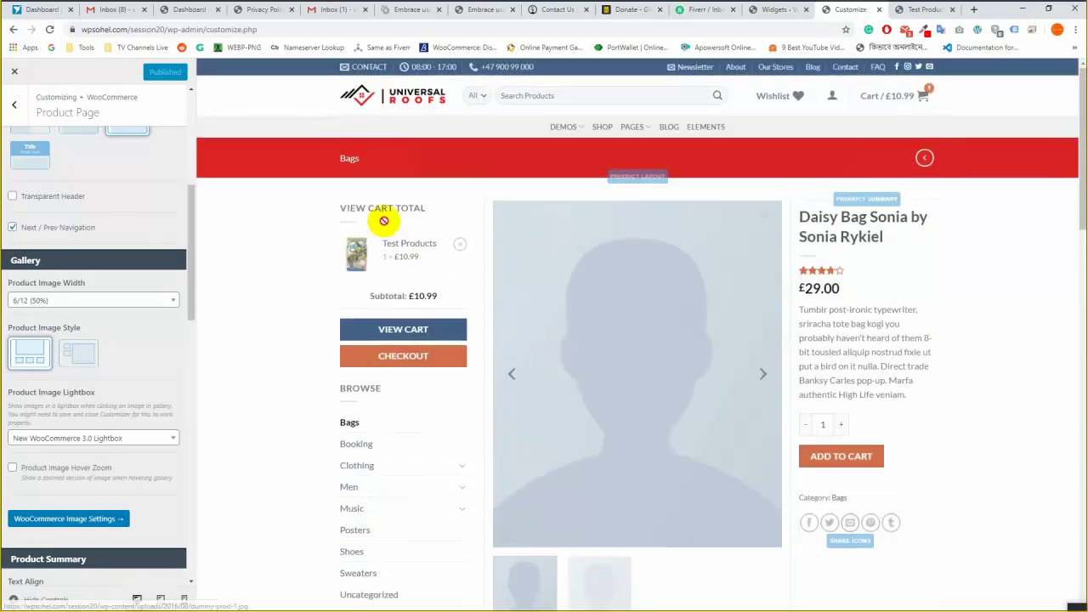
{"action": "scroll", "coordinate": [107, 282], "scroll_direction": "up", "scroll_amount": 1}
{"action": "scroll", "coordinate": [109, 287], "scroll_direction": "up", "scroll_amount": 2}
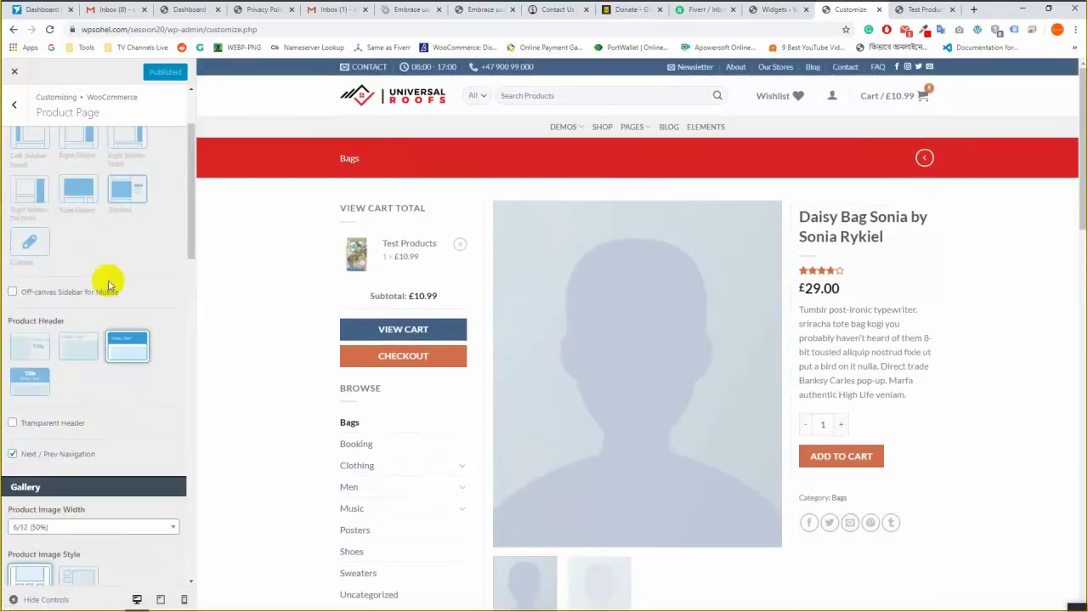
Set the Product Layout to No Sidebar and publish the change.
{"action": "scroll", "coordinate": [109, 286], "scroll_direction": "up", "scroll_amount": 2}
{"action": "left_click", "coordinate": [29, 196]}
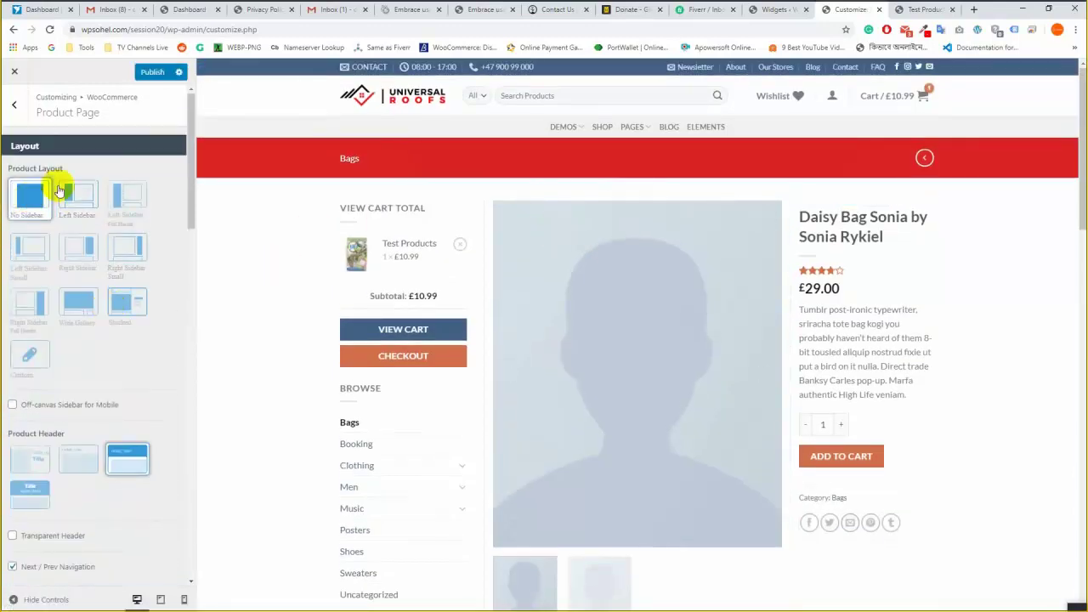
{"action": "left_click", "coordinate": [149, 72]}
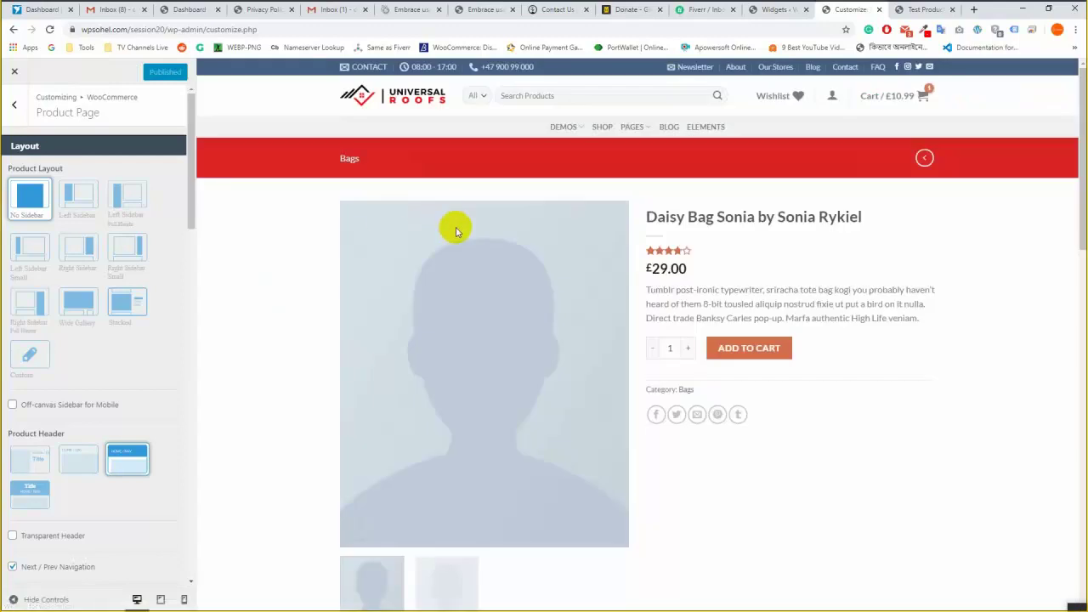
Publish the Product Image Style with thumbnails stacked beside the main image, and try both thumbnails in the preview.
{"action": "scroll", "coordinate": [197, 279], "scroll_direction": "down", "scroll_amount": 2}
{"action": "scroll", "coordinate": [90, 250], "scroll_direction": "down", "scroll_amount": 2}
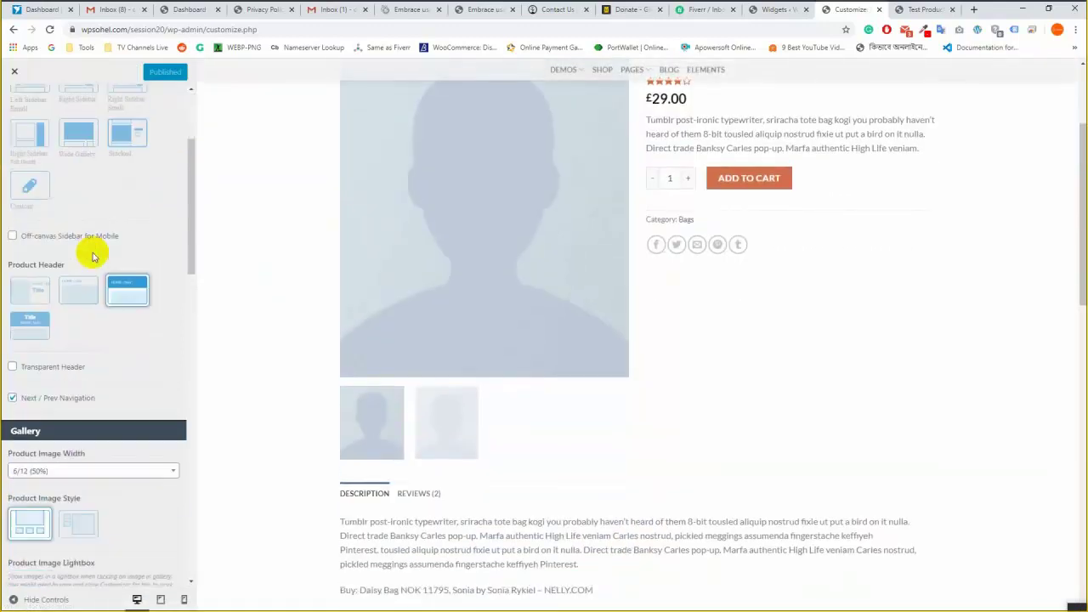
{"action": "scroll", "coordinate": [128, 284], "scroll_direction": "down", "scroll_amount": 2}
{"action": "scroll", "coordinate": [128, 284], "scroll_direction": "down", "scroll_amount": 1}
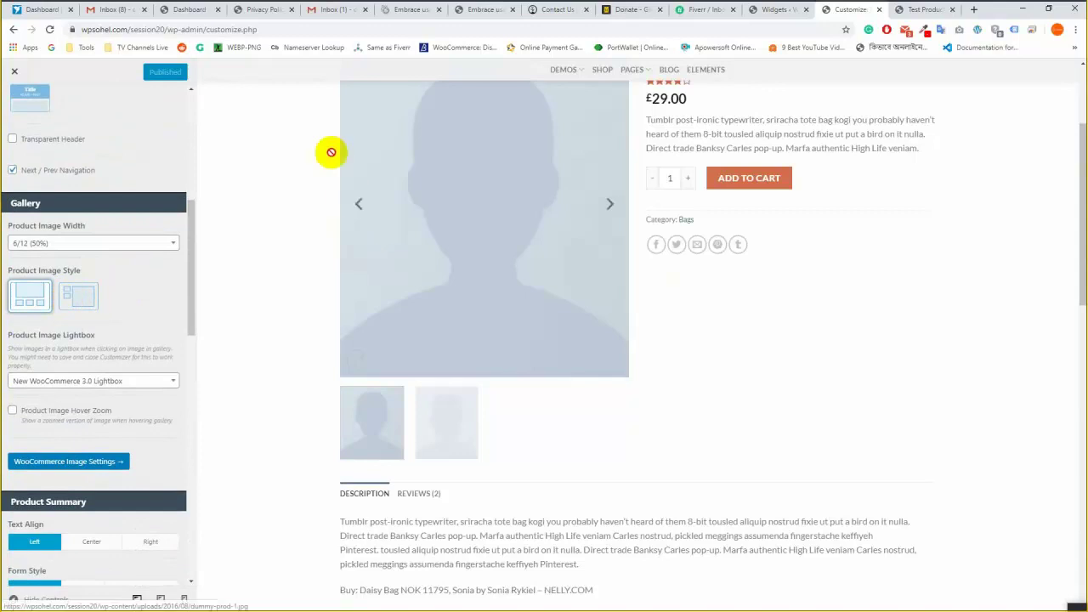
{"action": "scroll", "coordinate": [340, 170], "scroll_direction": "up", "scroll_amount": 2}
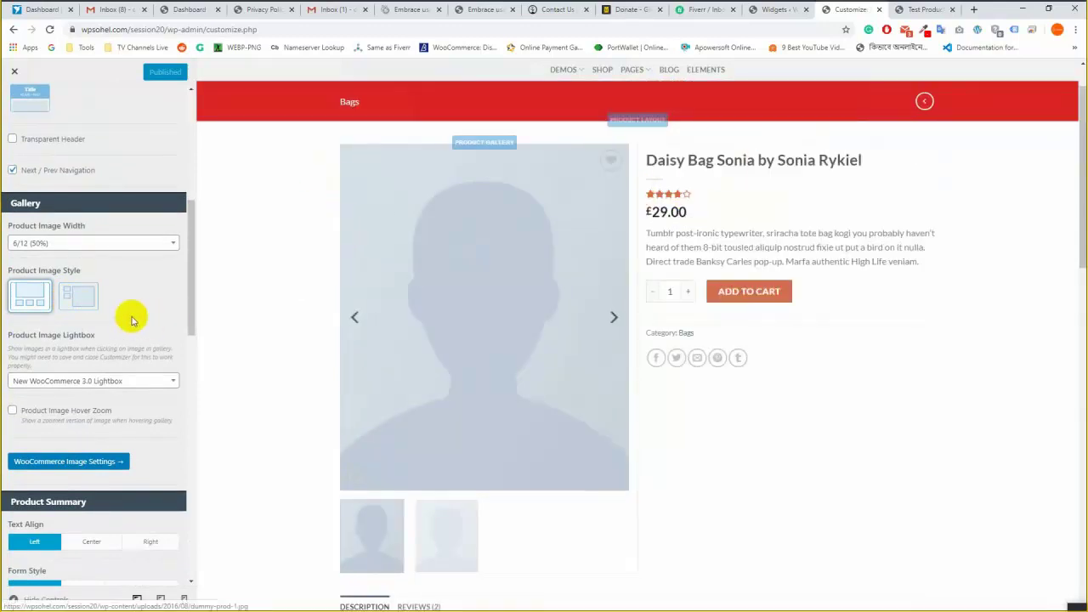
{"action": "left_click", "coordinate": [92, 293]}
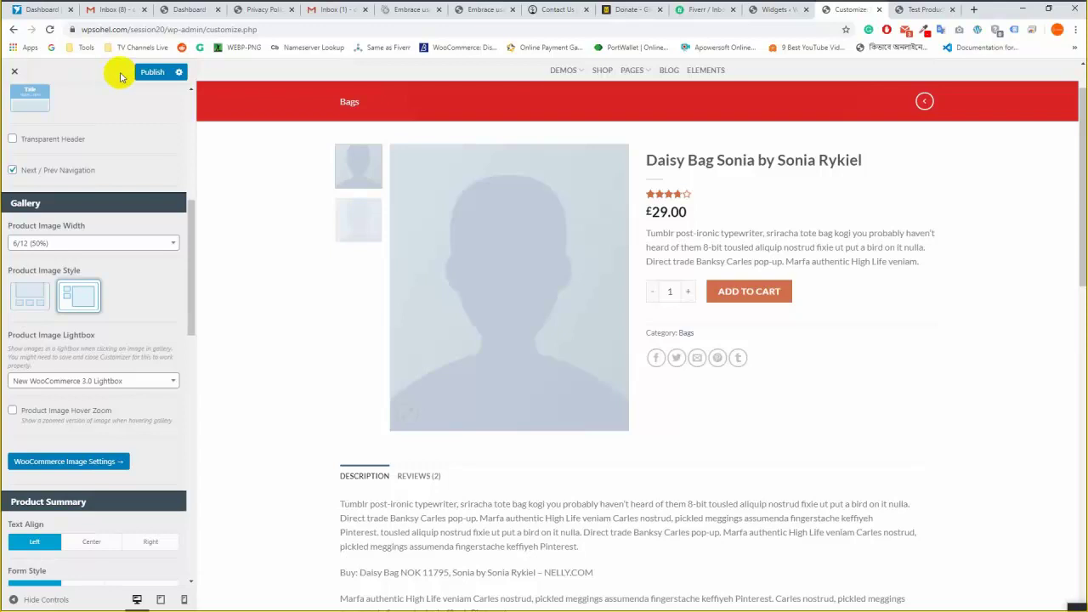
{"action": "left_click", "coordinate": [148, 72]}
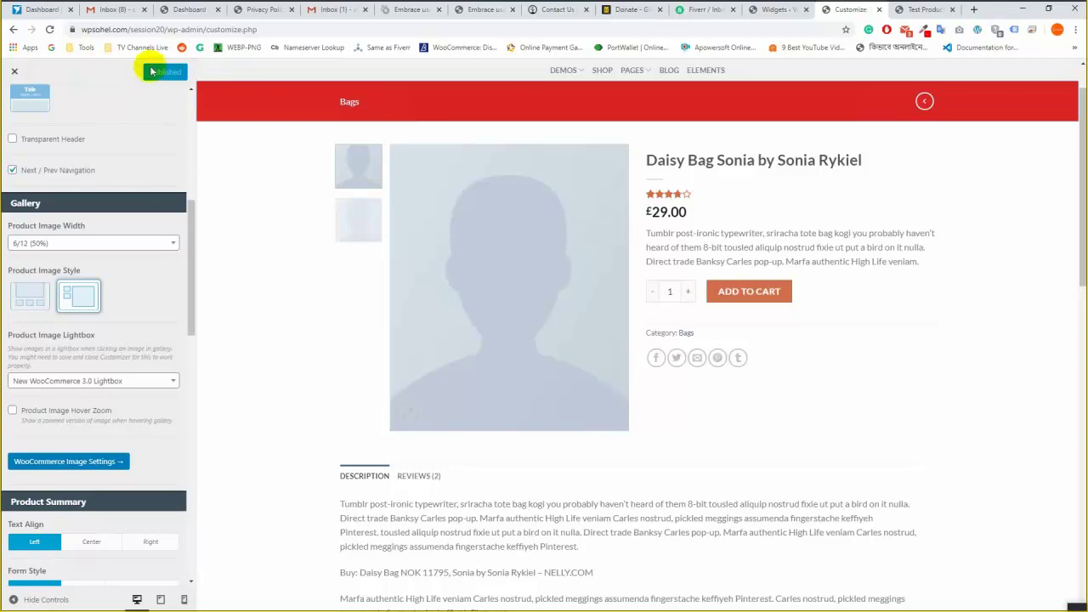
{"action": "left_click", "coordinate": [363, 229]}
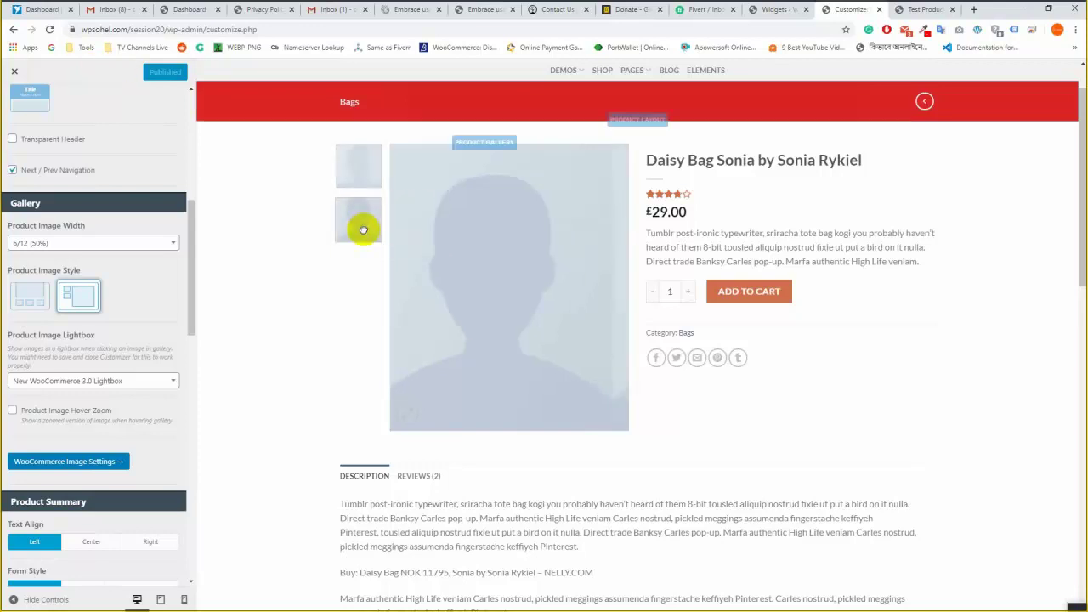
{"action": "left_click", "coordinate": [360, 178]}
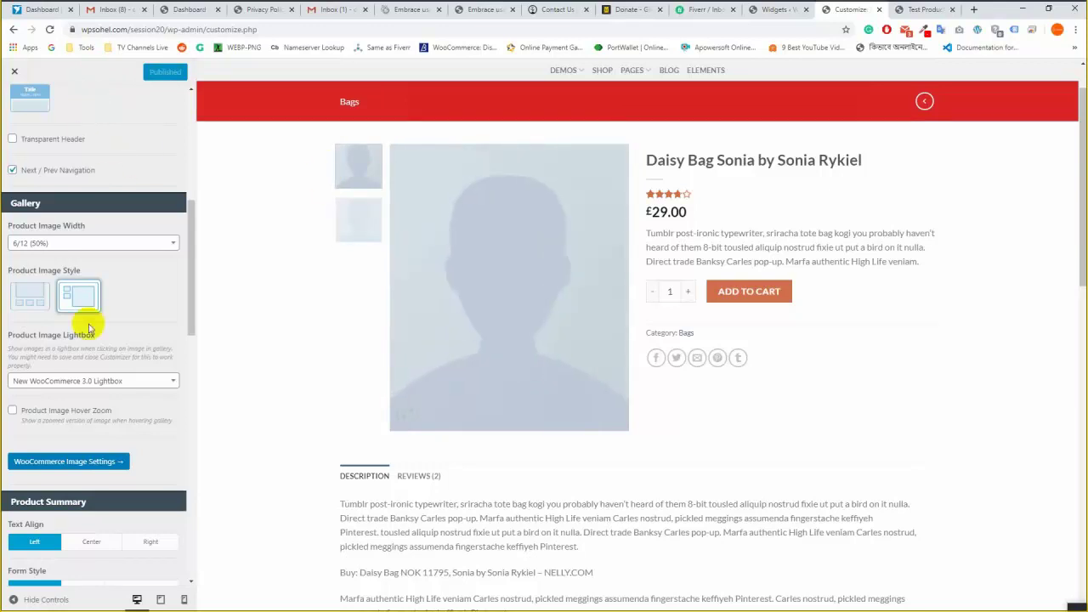
Review the Product Image Lightbox choices and view the main product image in the lightbox on the Test Products page.
{"action": "scroll", "coordinate": [102, 306], "scroll_direction": "down", "scroll_amount": 2}
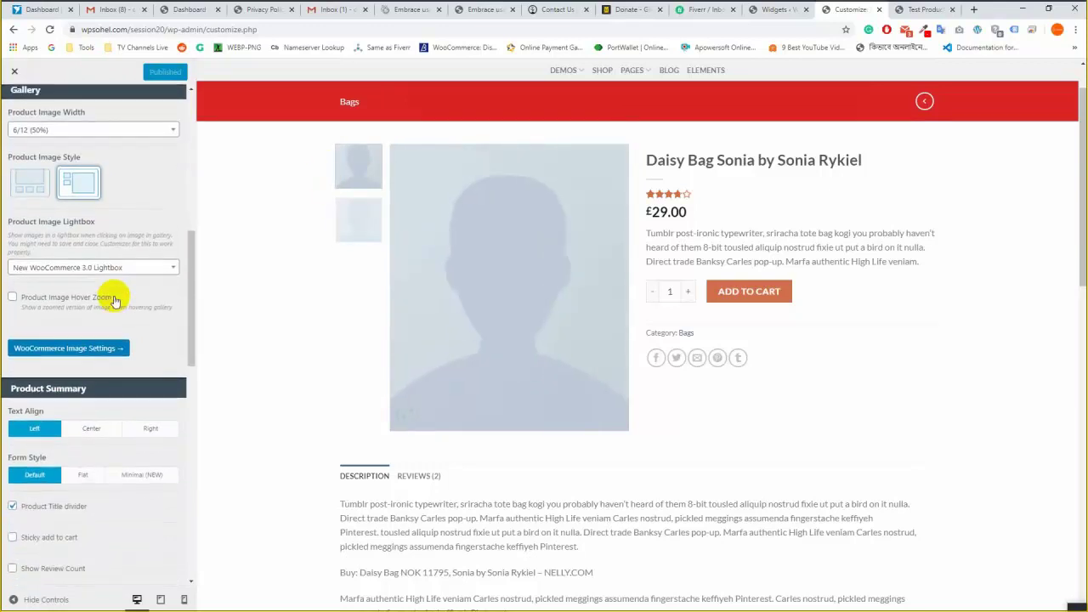
{"action": "left_click", "coordinate": [109, 267]}
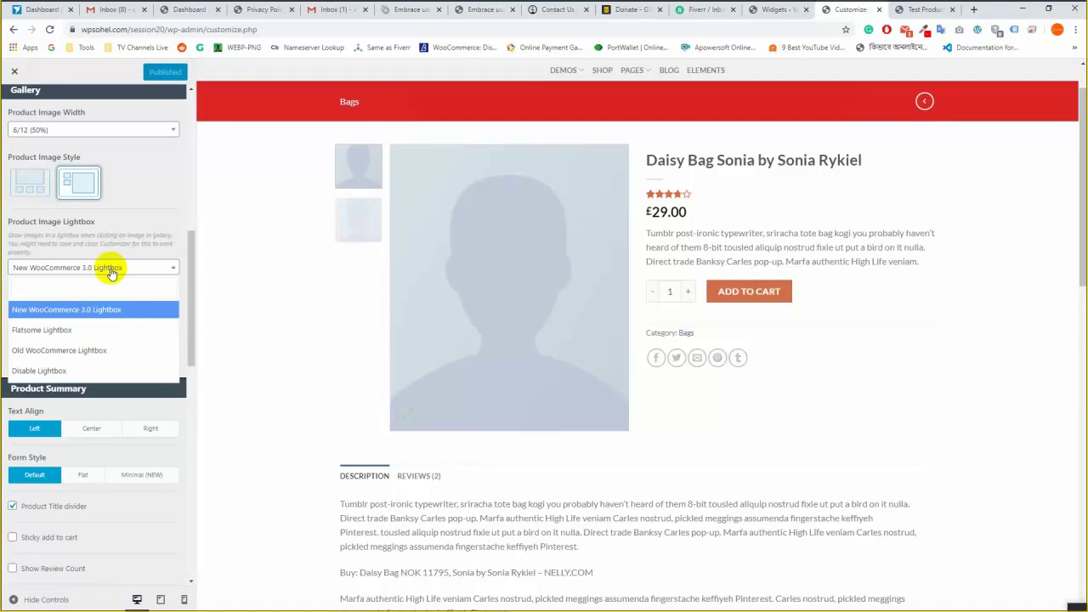
{"action": "left_click", "coordinate": [527, 127]}
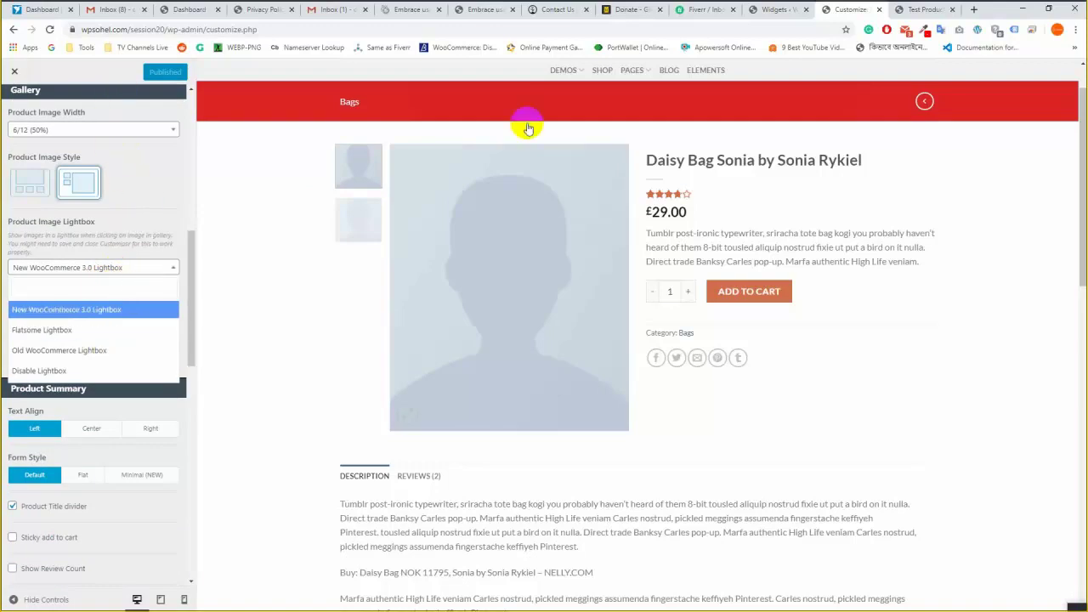
{"action": "left_click", "coordinate": [897, 9]}
{"action": "scroll", "coordinate": [598, 336], "scroll_direction": "up", "scroll_amount": 2}
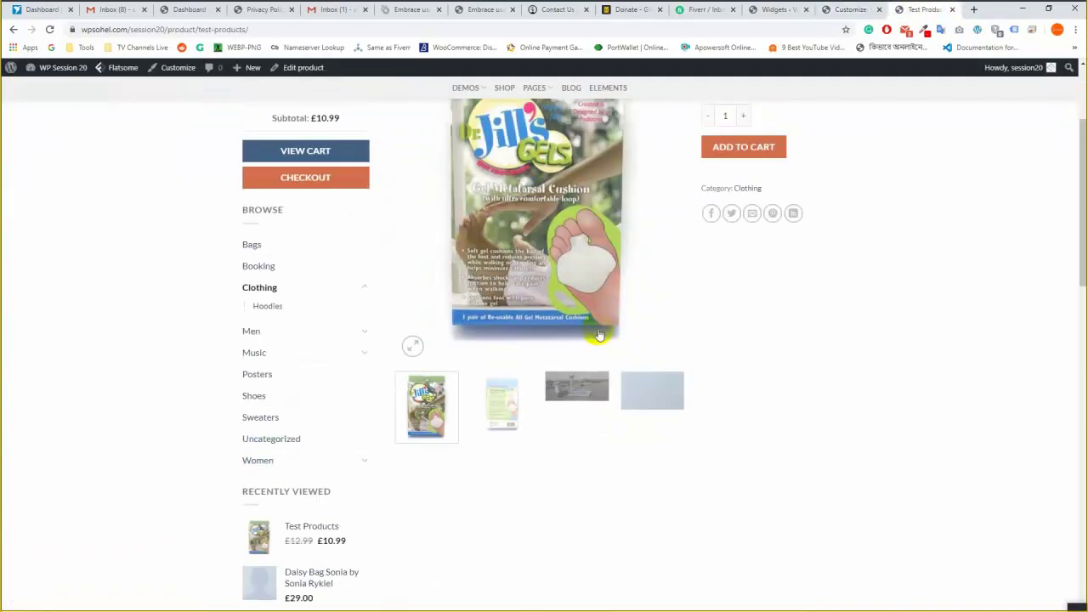
{"action": "left_click", "coordinate": [532, 177]}
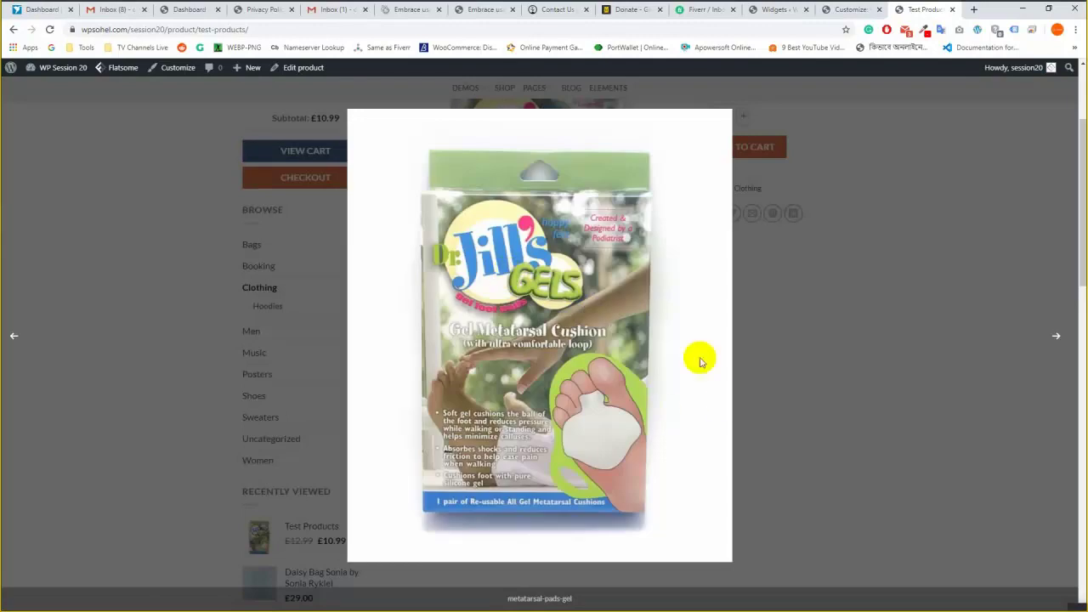
{"action": "left_click", "coordinate": [865, 414]}
Back in the customizer, set the Product Image Lightbox to Flatsome Lightbox and publish the change.
{"action": "left_click", "coordinate": [850, 9]}
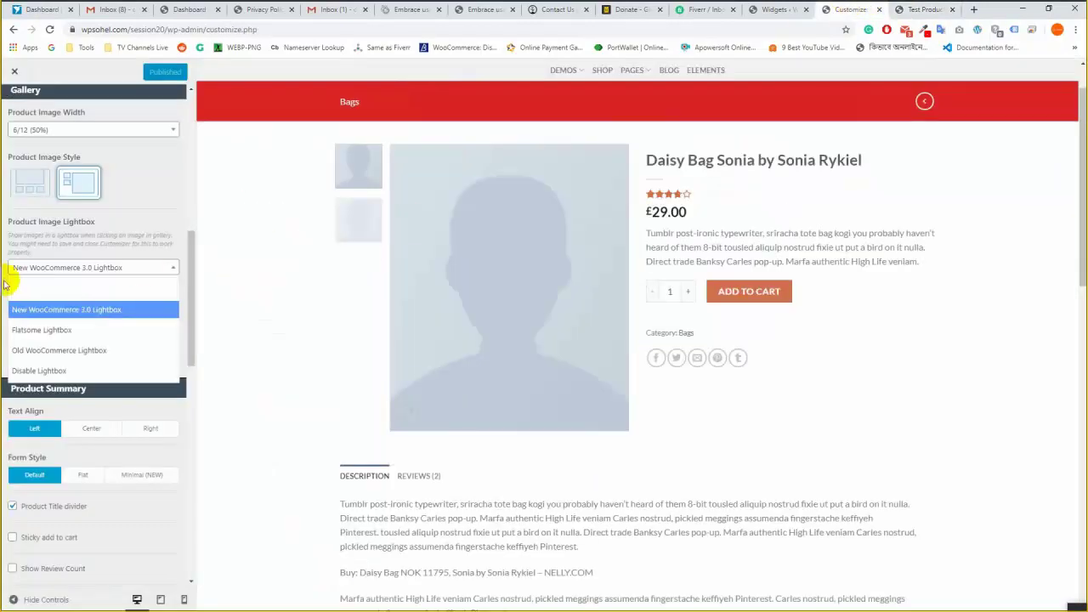
{"action": "left_click", "coordinate": [82, 331]}
{"action": "left_click", "coordinate": [152, 71]}
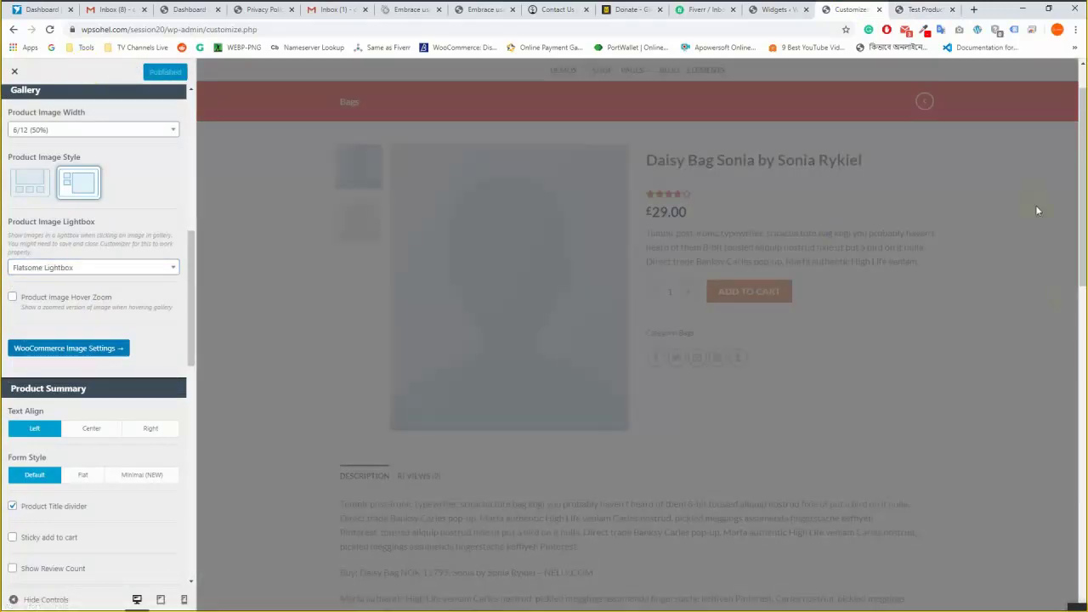
Reload the Test Products page to check the published product page settings, and return to the customizer.
{"action": "left_click", "coordinate": [923, 10]}
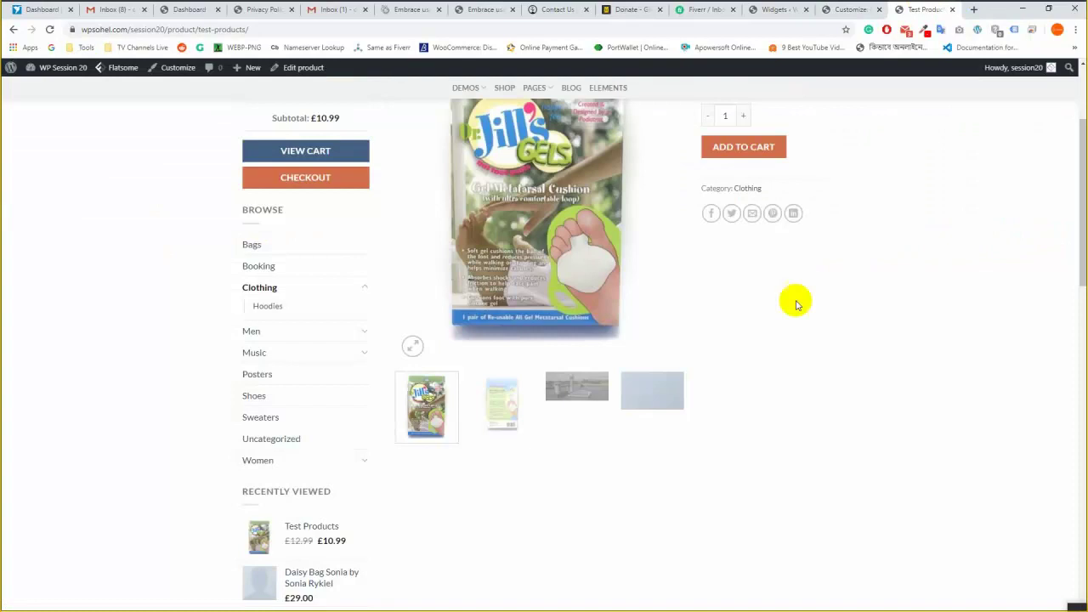
{"action": "left_click", "coordinate": [51, 30]}
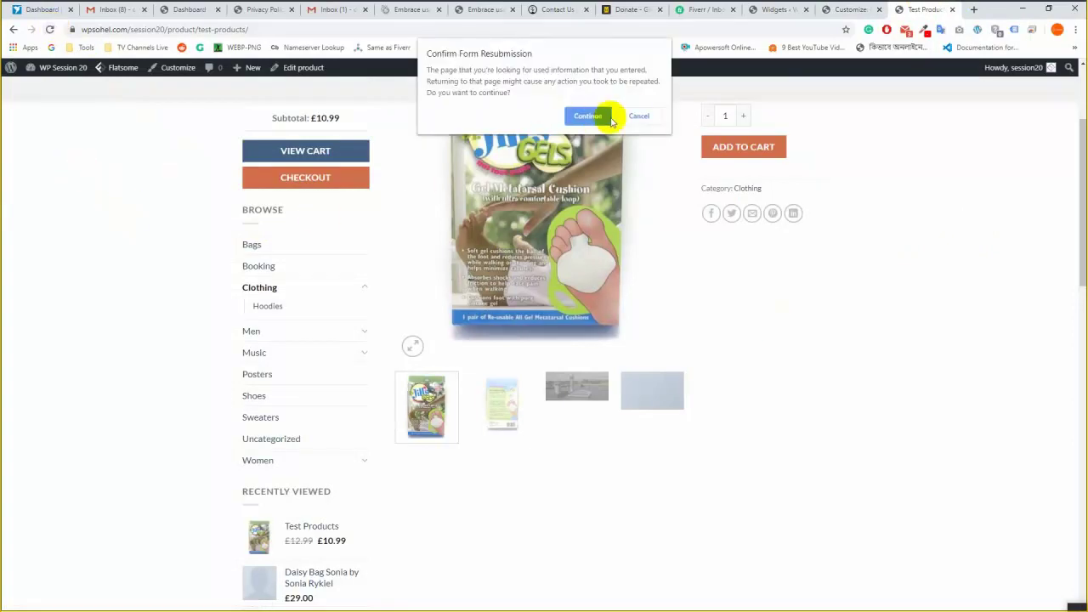
{"action": "left_click", "coordinate": [636, 116]}
{"action": "left_click", "coordinate": [368, 31]}
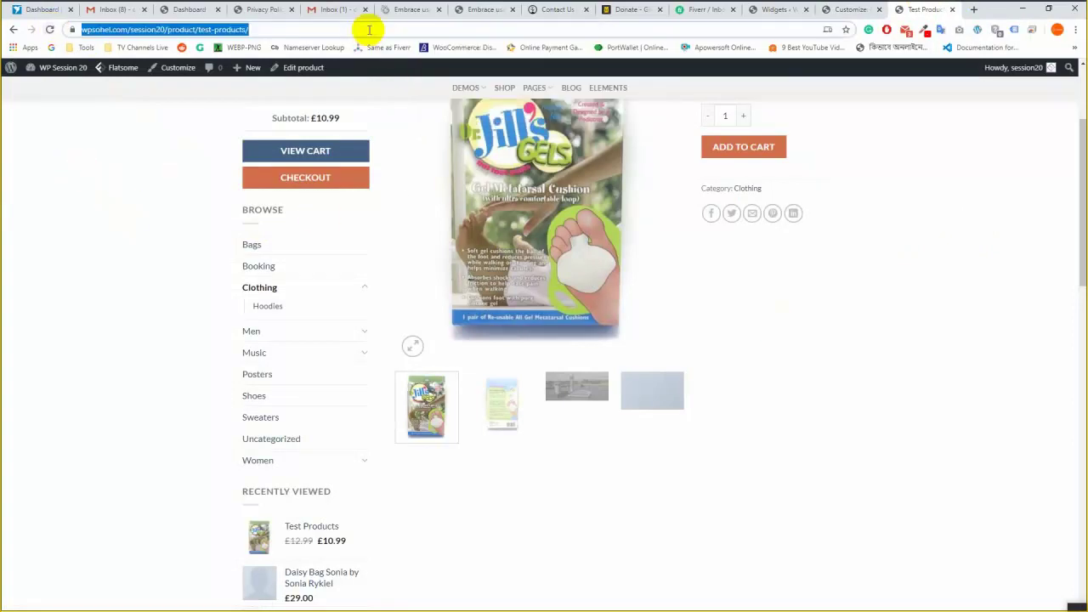
{"action": "key", "text": "Return"}
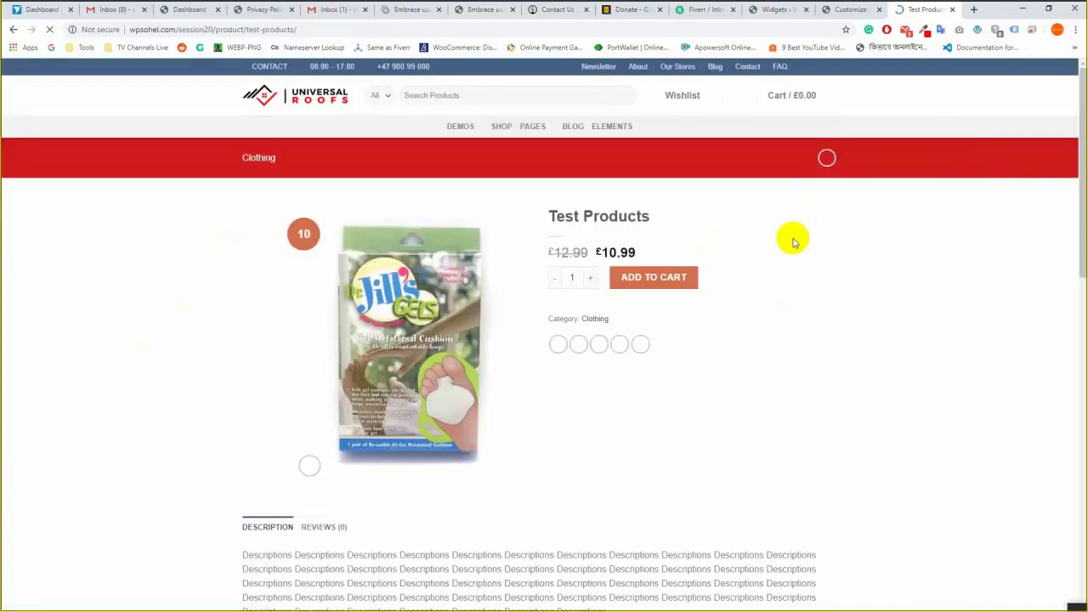
{"action": "left_click", "coordinate": [856, 9]}
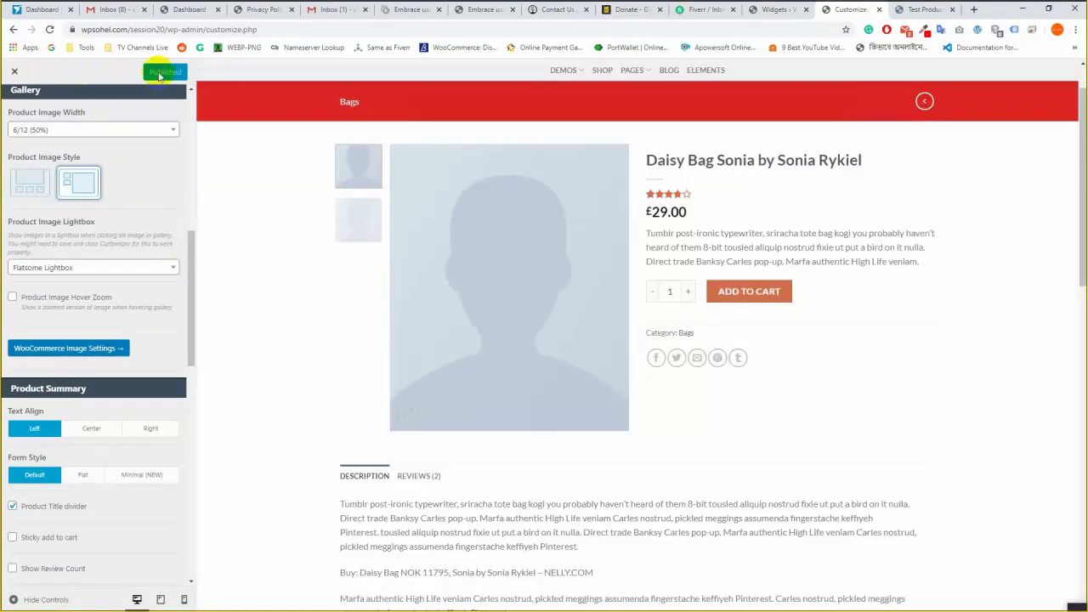
{"action": "right_click", "coordinate": [92, 67]}
{"action": "key", "text": "Escape"}
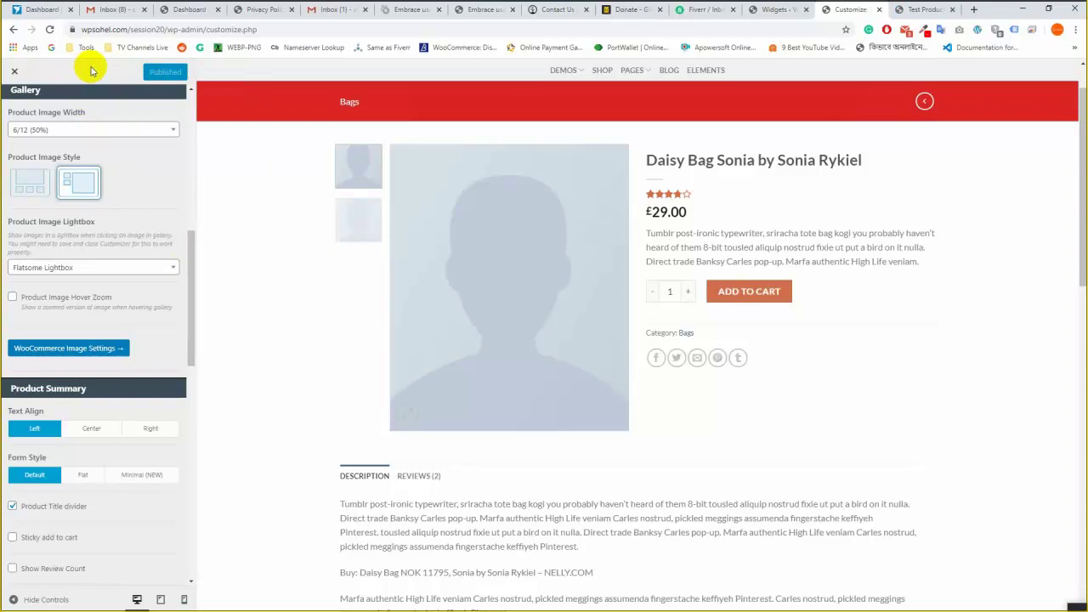
{"action": "right_click", "coordinate": [91, 73]}
{"action": "key", "text": "Escape"}
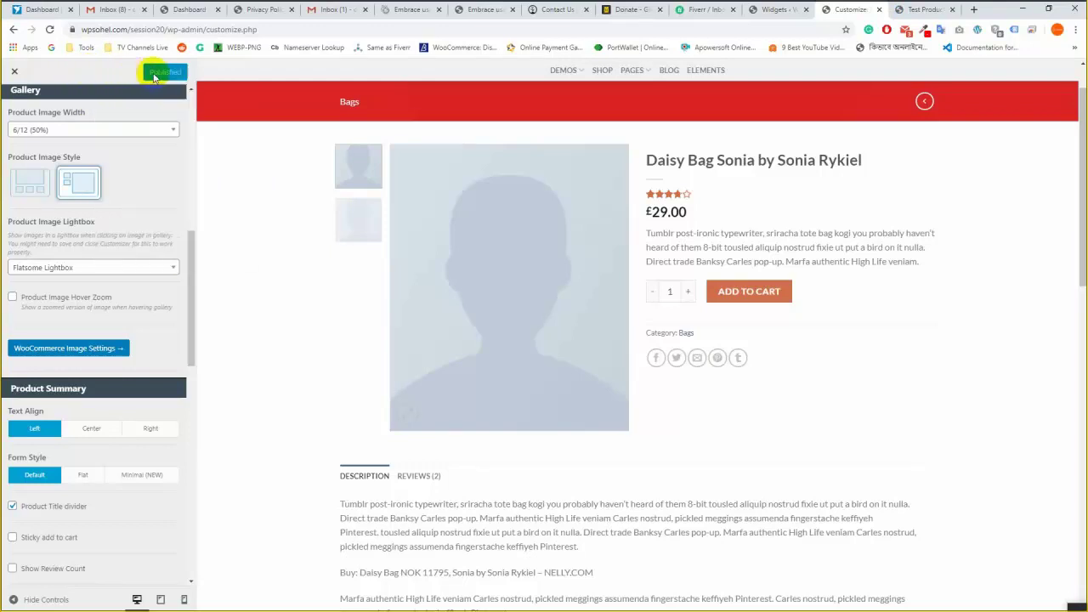
{"action": "right_click", "coordinate": [91, 72]}
{"action": "key", "text": "Escape"}
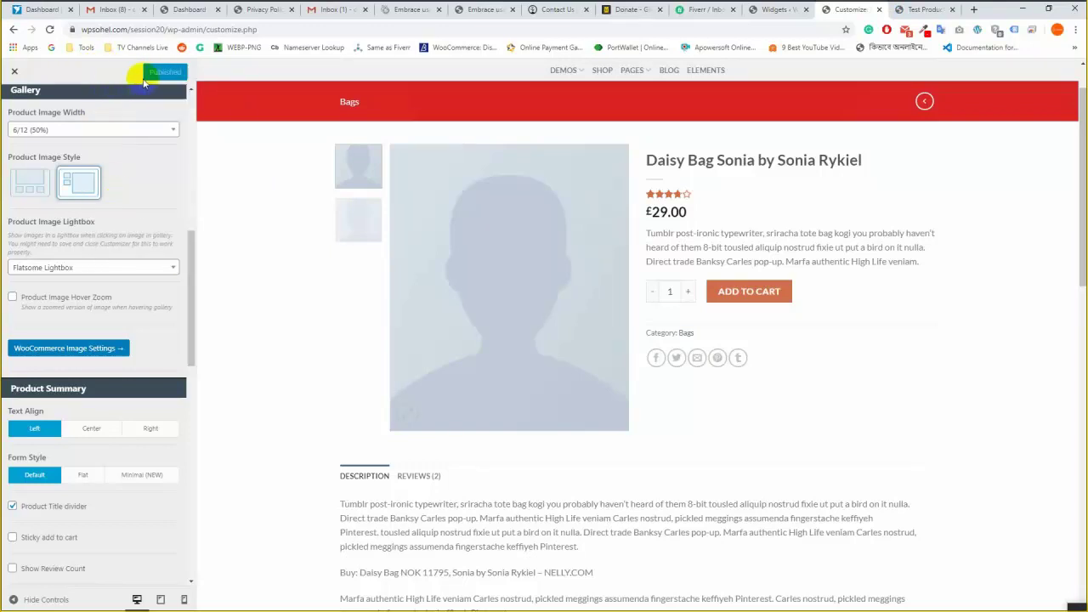
{"action": "right_click", "coordinate": [92, 75]}
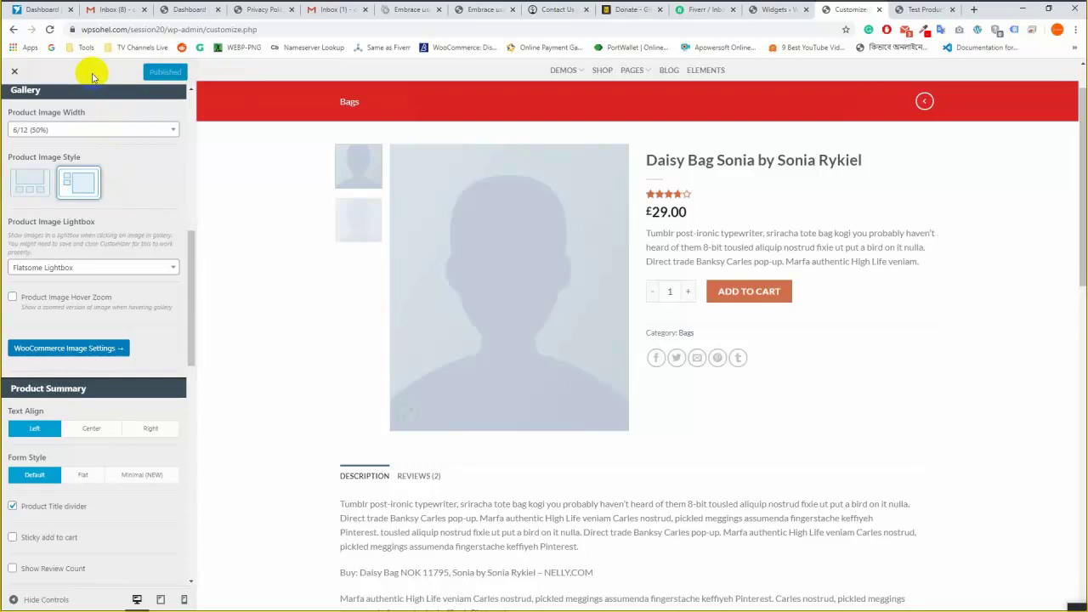
{"action": "right_click", "coordinate": [85, 73]}
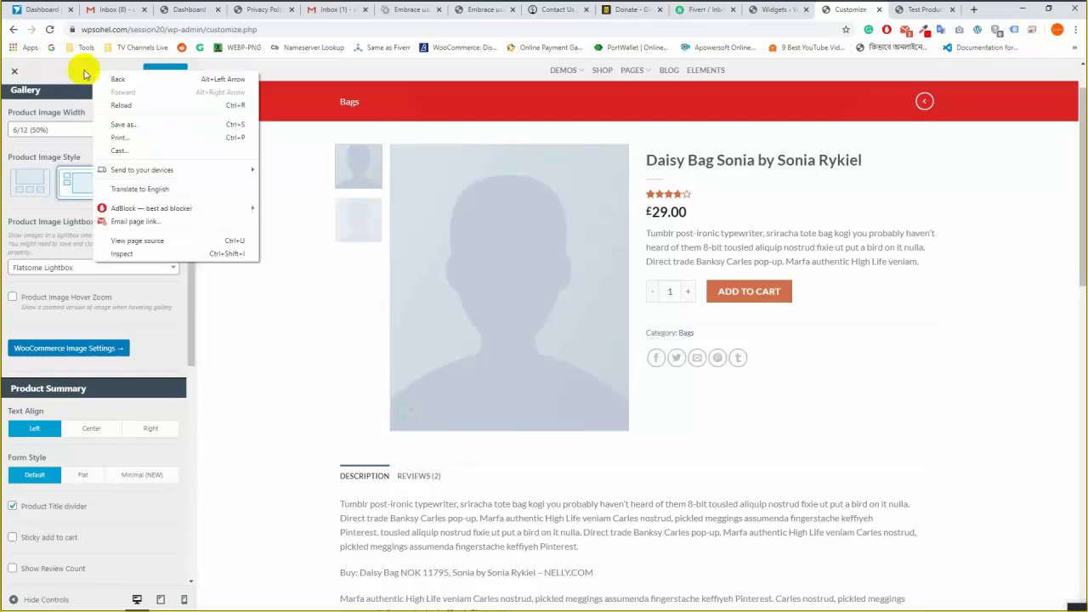
{"action": "left_click", "coordinate": [85, 73]}
{"action": "right_click", "coordinate": [97, 72]}
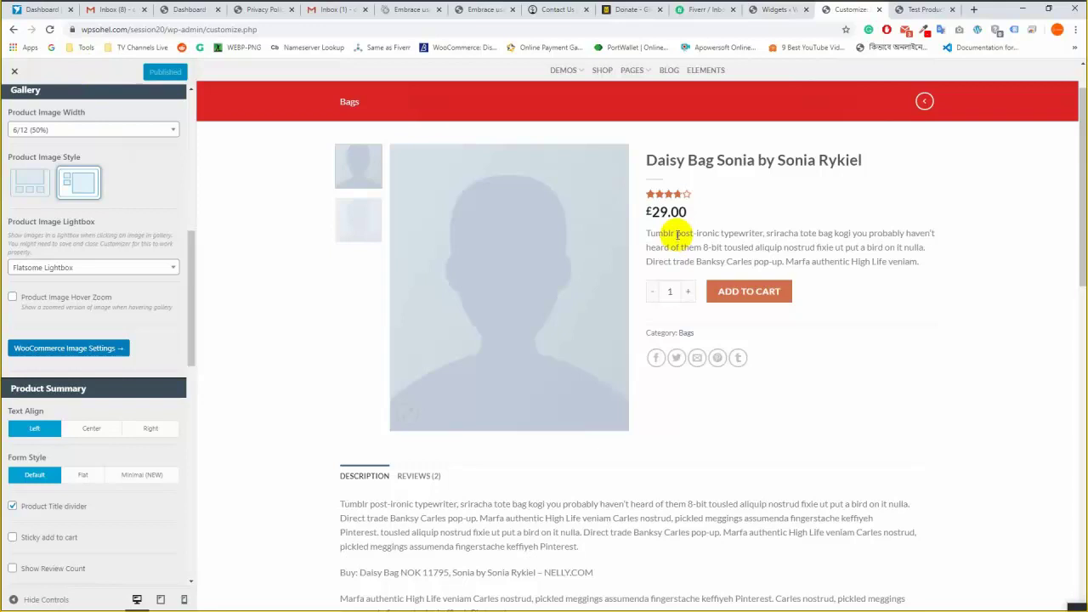
{"action": "left_click", "coordinate": [59, 72]}
{"action": "right_click", "coordinate": [77, 73]}
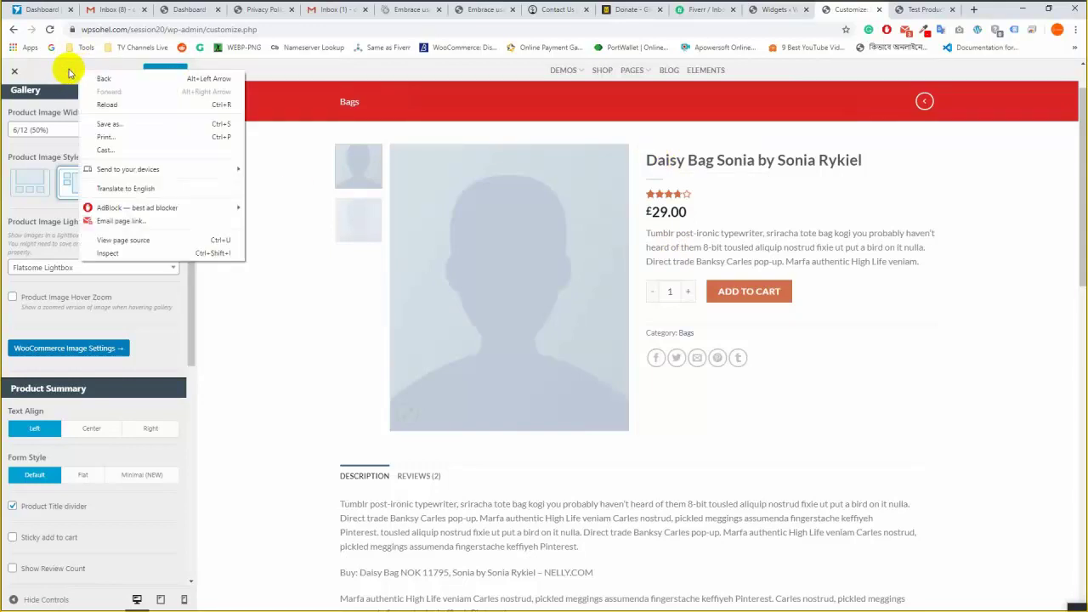
{"action": "left_click", "coordinate": [227, 105]}
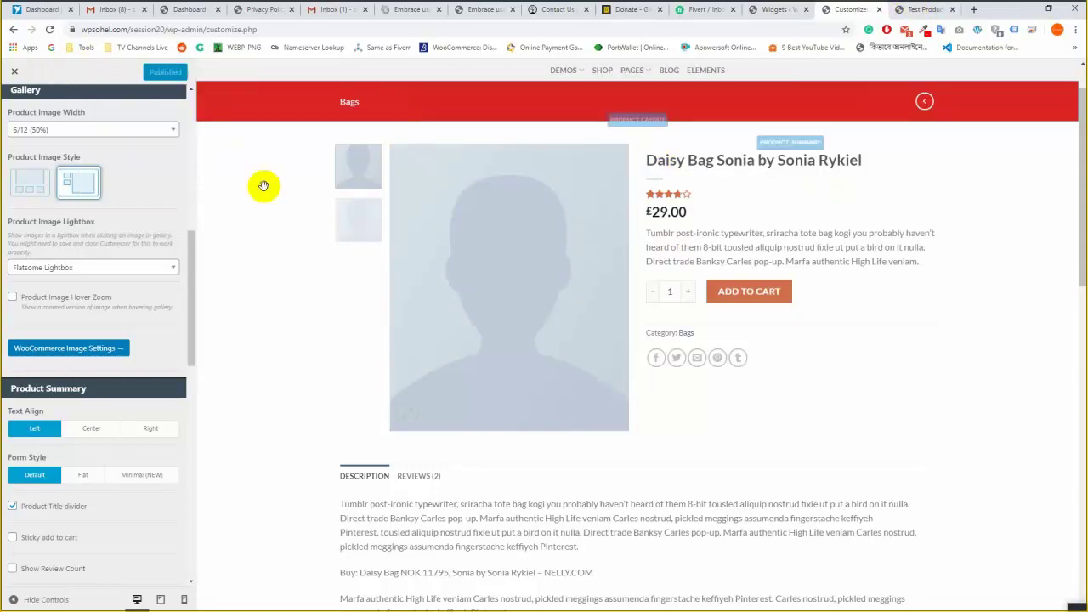
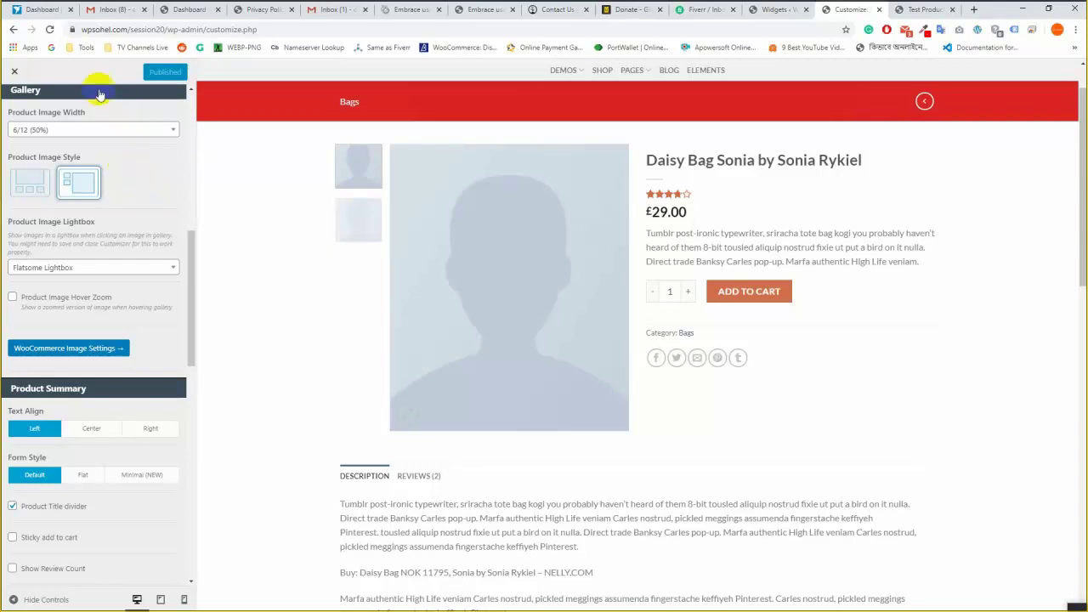
{"action": "right_click", "coordinate": [80, 70]}
{"action": "key", "text": "Escape"}
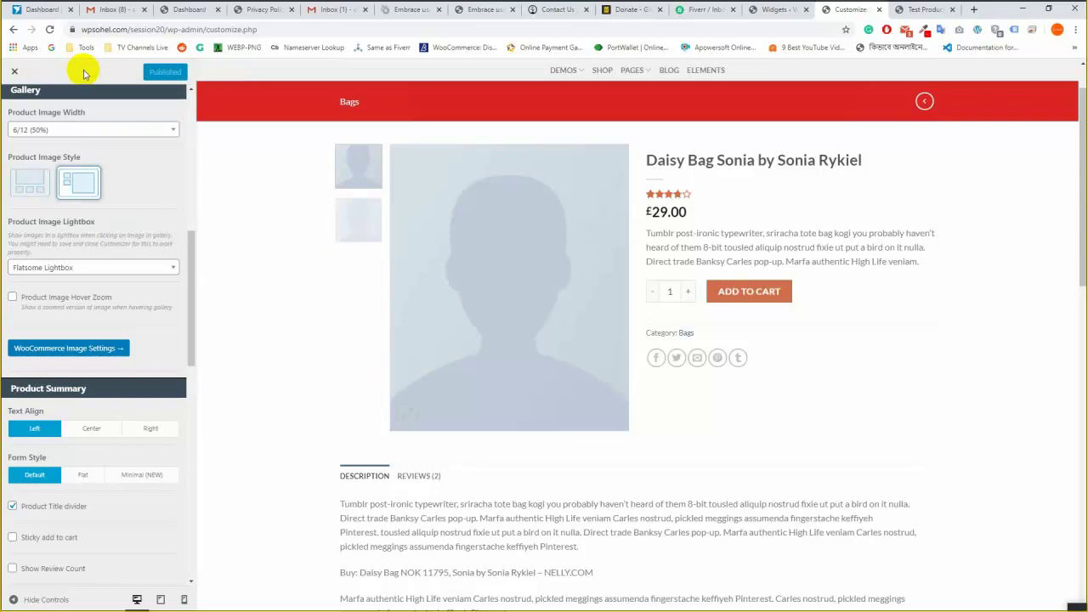
{"action": "right_click", "coordinate": [83, 73]}
{"action": "key", "text": "Escape"}
{"action": "right_click", "coordinate": [84, 73]}
{"action": "key", "text": "Escape"}
{"action": "right_click", "coordinate": [84, 73]}
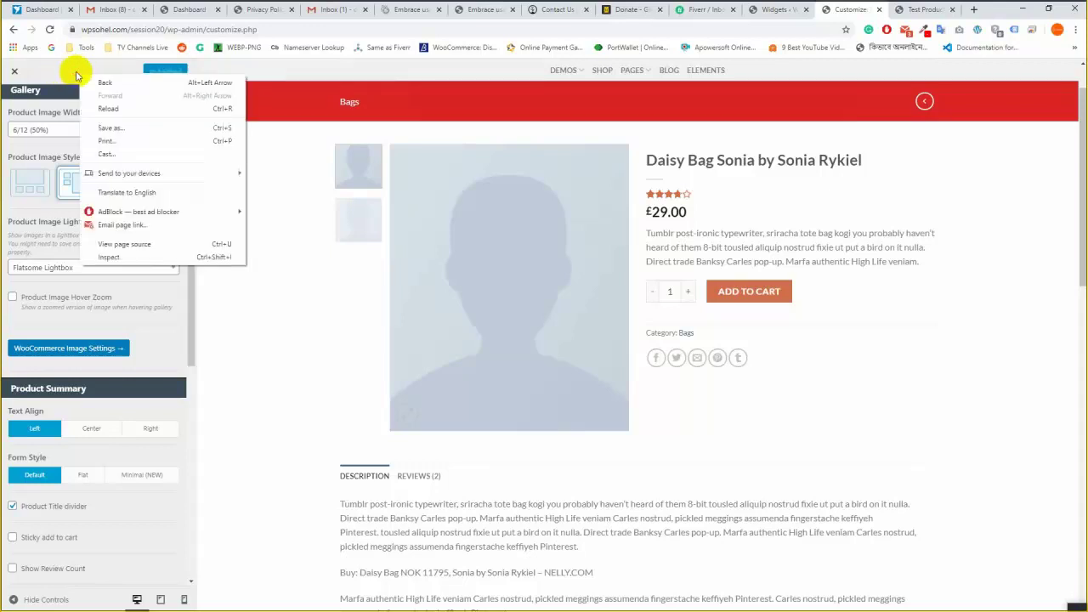
{"action": "key", "text": "Escape"}
{"action": "right_click", "coordinate": [86, 73]}
{"action": "key", "text": "Escape"}
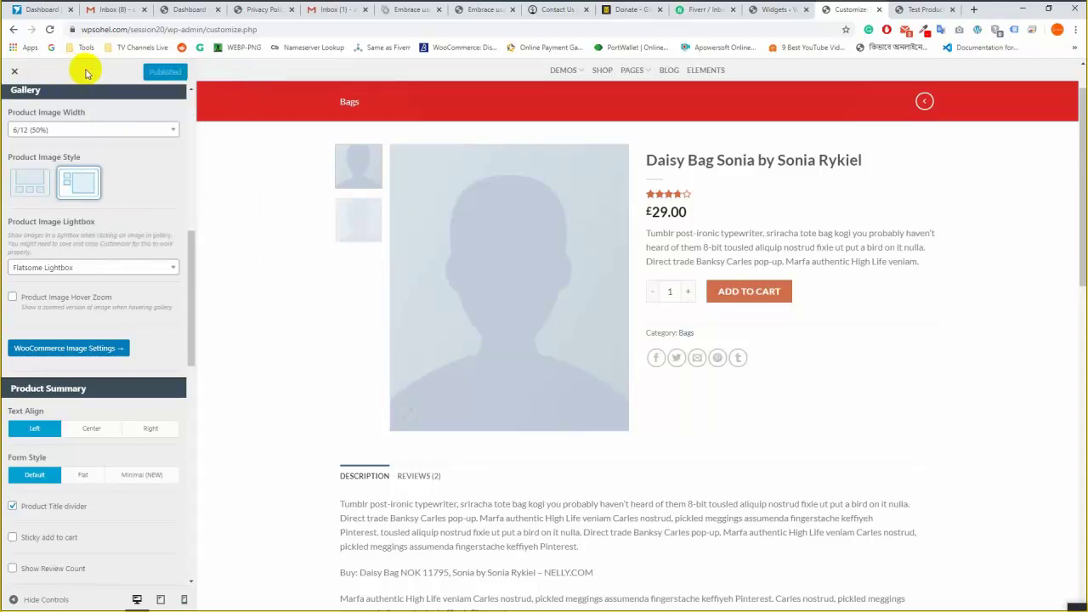
{"action": "right_click", "coordinate": [86, 73]}
{"action": "key", "text": "Escape"}
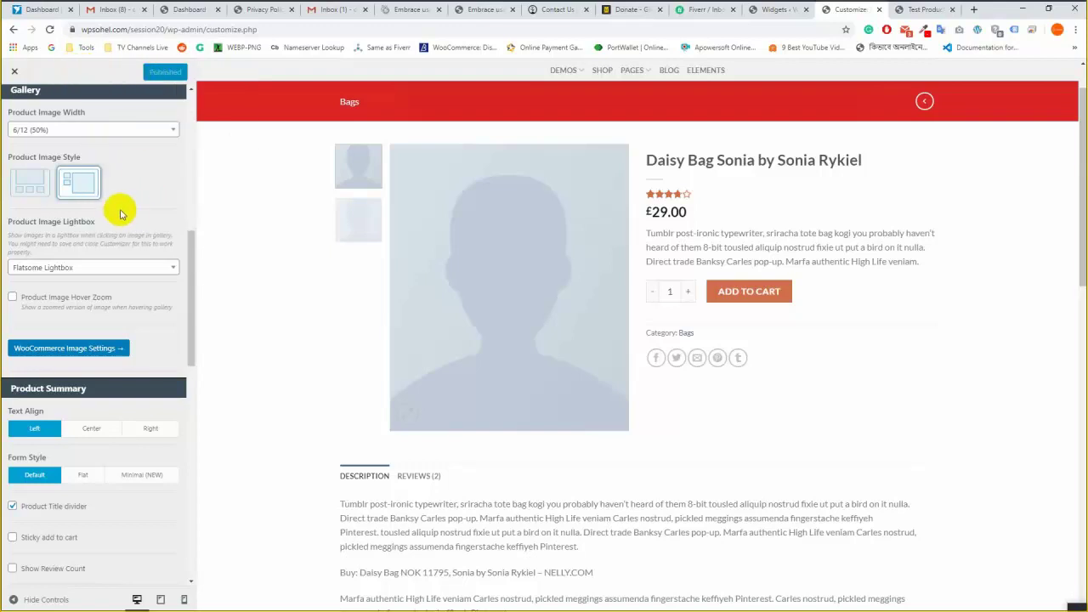
{"action": "scroll", "coordinate": [303, 374], "scroll_direction": "down", "scroll_amount": 1}
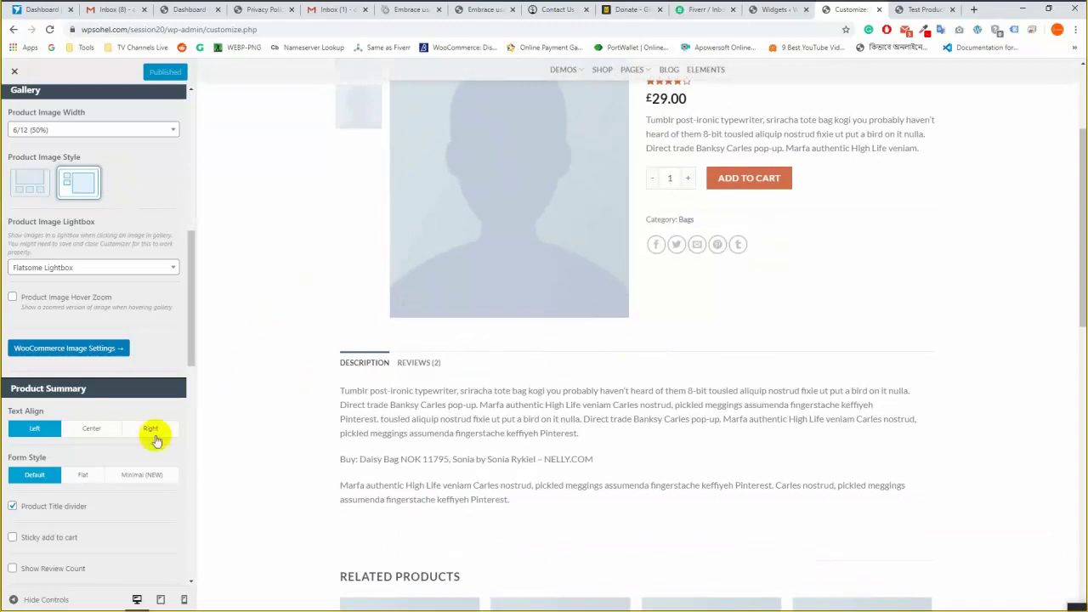
Look over the product page preview and the Gallery and Product Summary settings in the customizer.
{"action": "scroll", "coordinate": [363, 387], "scroll_direction": "down", "scroll_amount": 1}
{"action": "scroll", "coordinate": [293, 388], "scroll_direction": "down", "scroll_amount": 1}
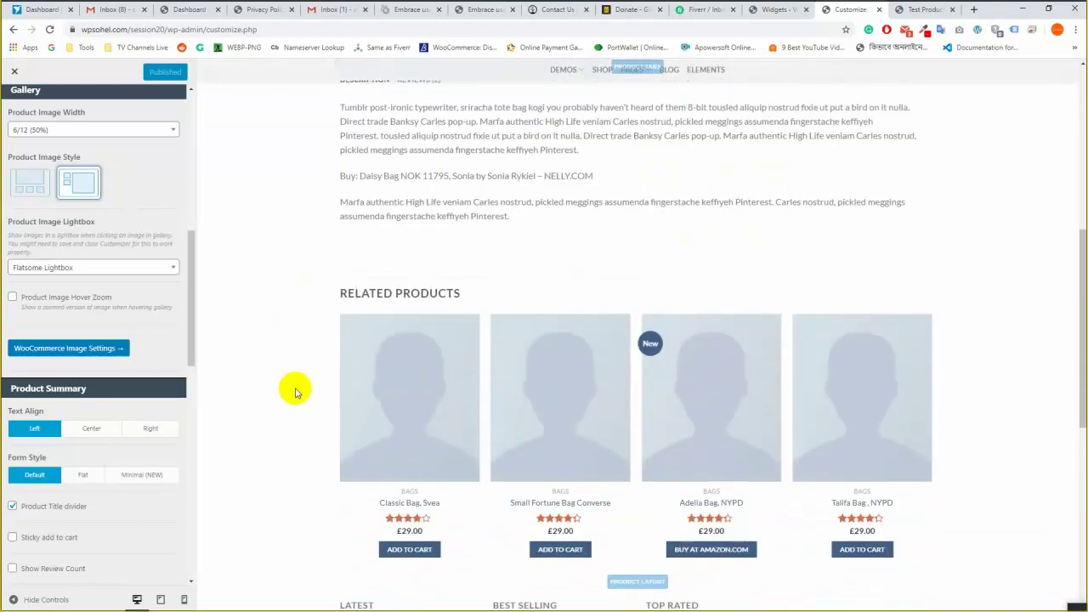
{"action": "scroll", "coordinate": [310, 303], "scroll_direction": "down", "scroll_amount": 1}
{"action": "scroll", "coordinate": [327, 318], "scroll_direction": "up", "scroll_amount": 2}
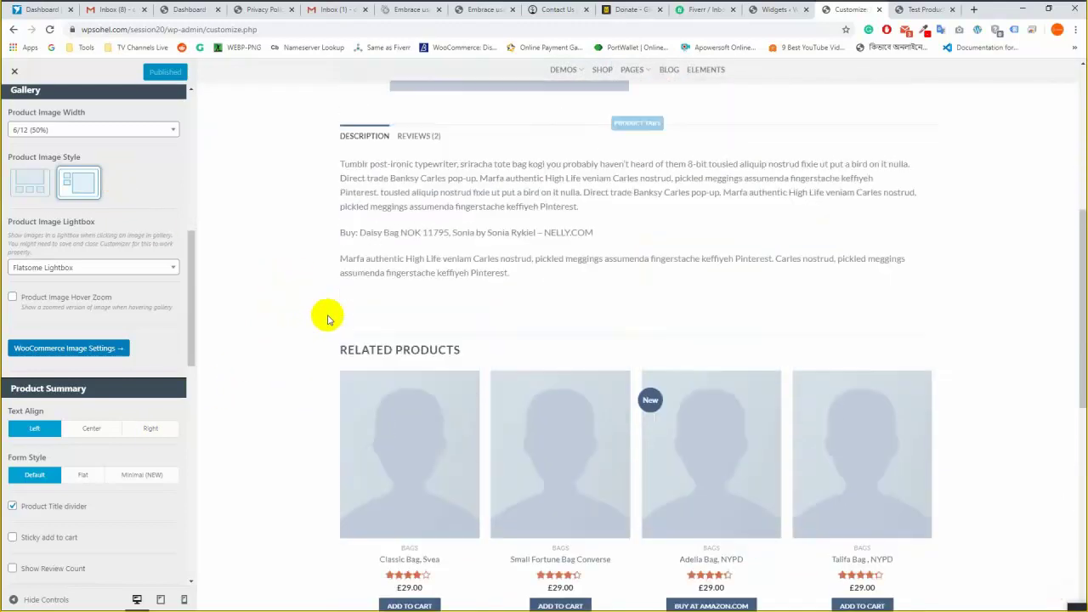
{"action": "scroll", "coordinate": [303, 267], "scroll_direction": "up", "scroll_amount": 1}
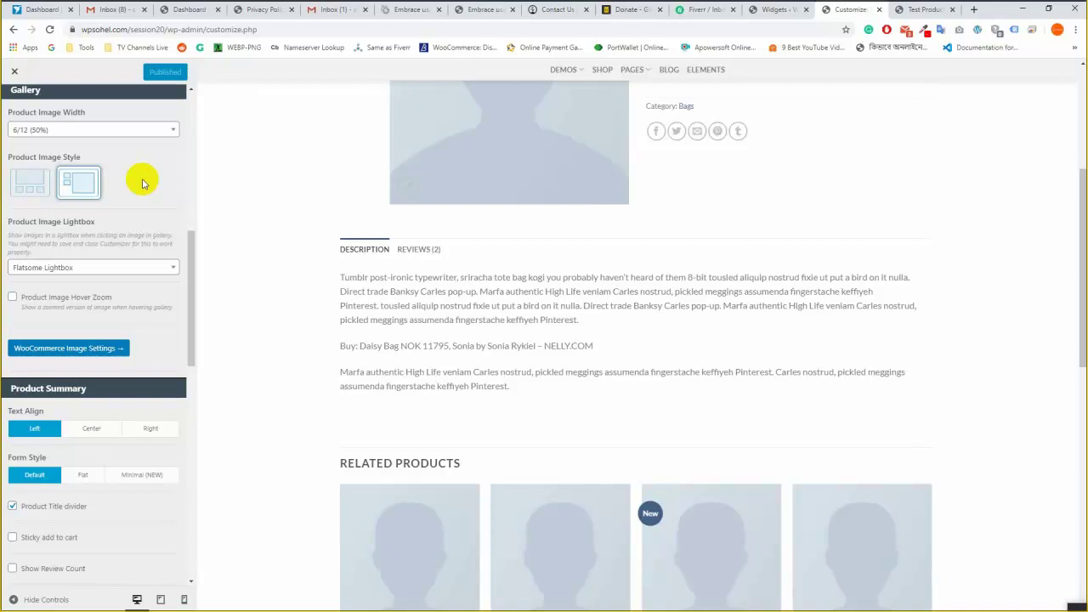
{"action": "scroll", "coordinate": [143, 182], "scroll_direction": "down", "scroll_amount": 1}
{"action": "scroll", "coordinate": [442, 323], "scroll_direction": "up", "scroll_amount": 5}
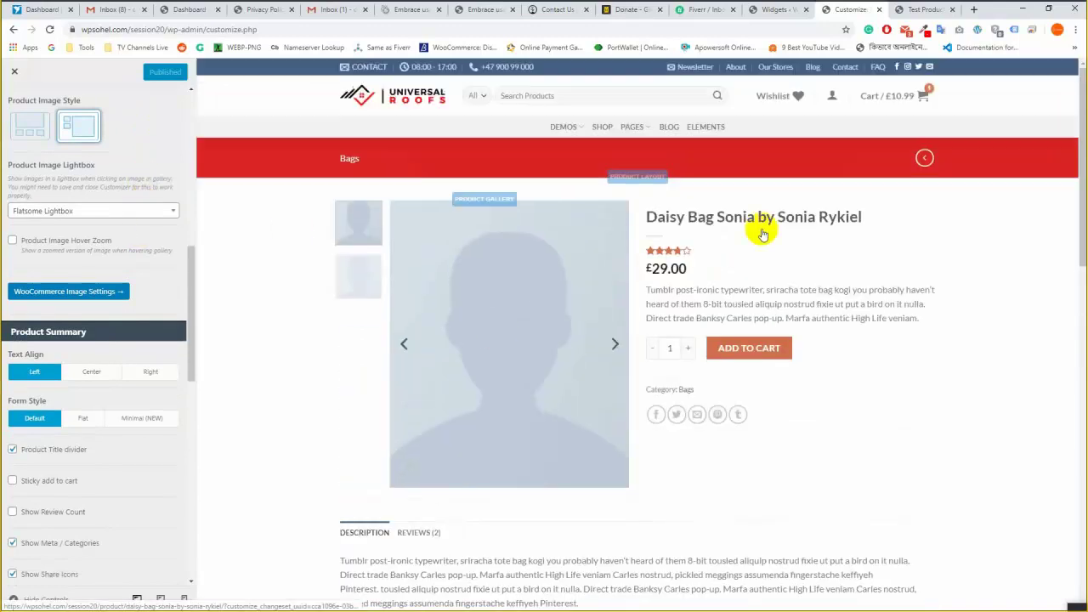
{"action": "scroll", "coordinate": [280, 255], "scroll_direction": "down", "scroll_amount": 4}
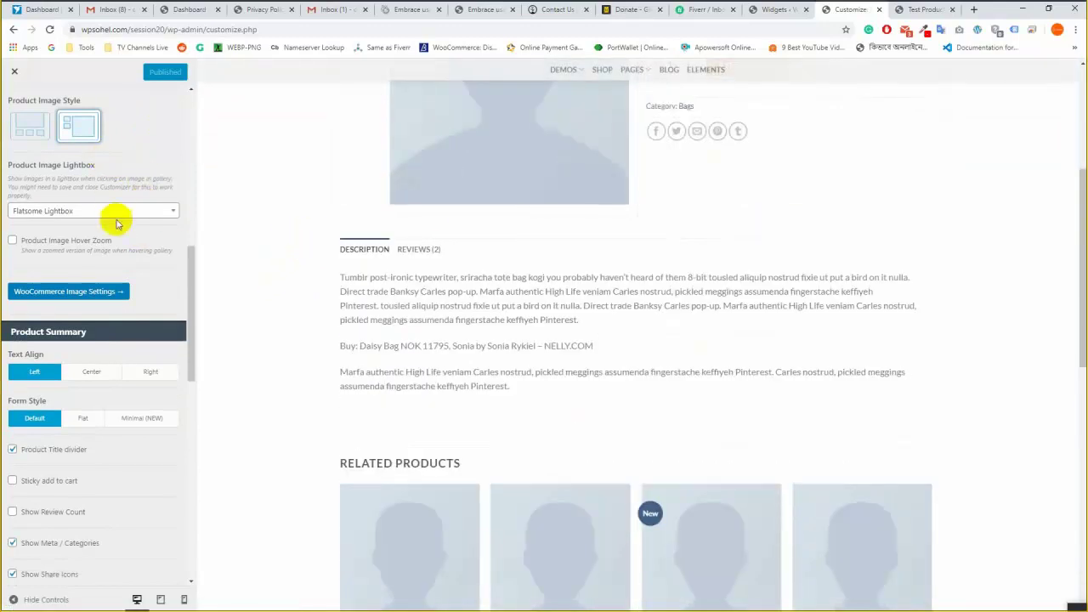
{"action": "scroll", "coordinate": [118, 223], "scroll_direction": "down", "scroll_amount": 4}
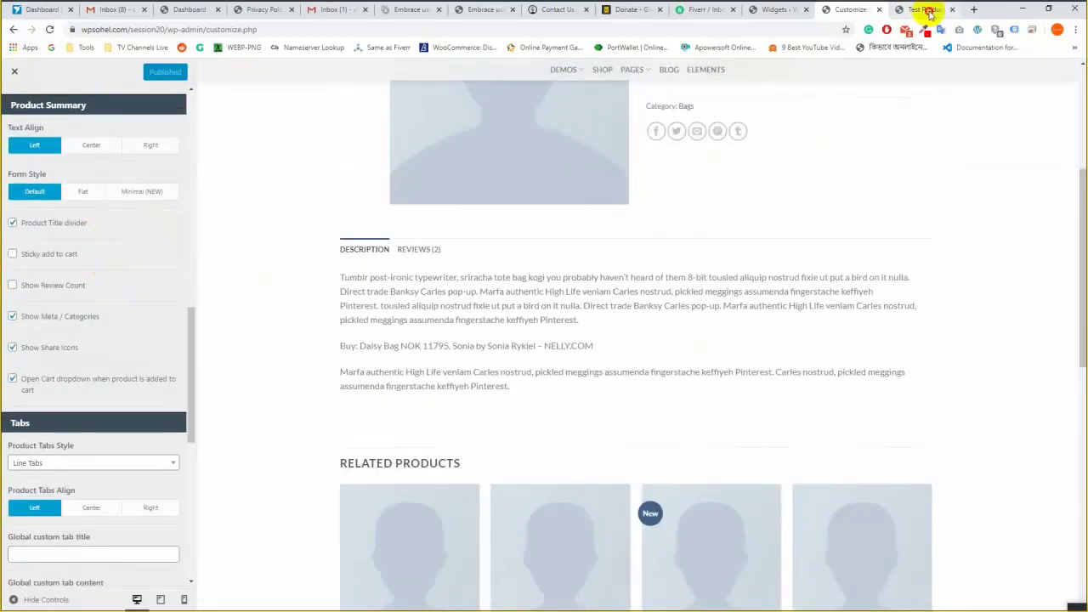
View the main product image of the Test Products page in the published lightbox, and return to the customizer.
{"action": "left_click", "coordinate": [927, 10]}
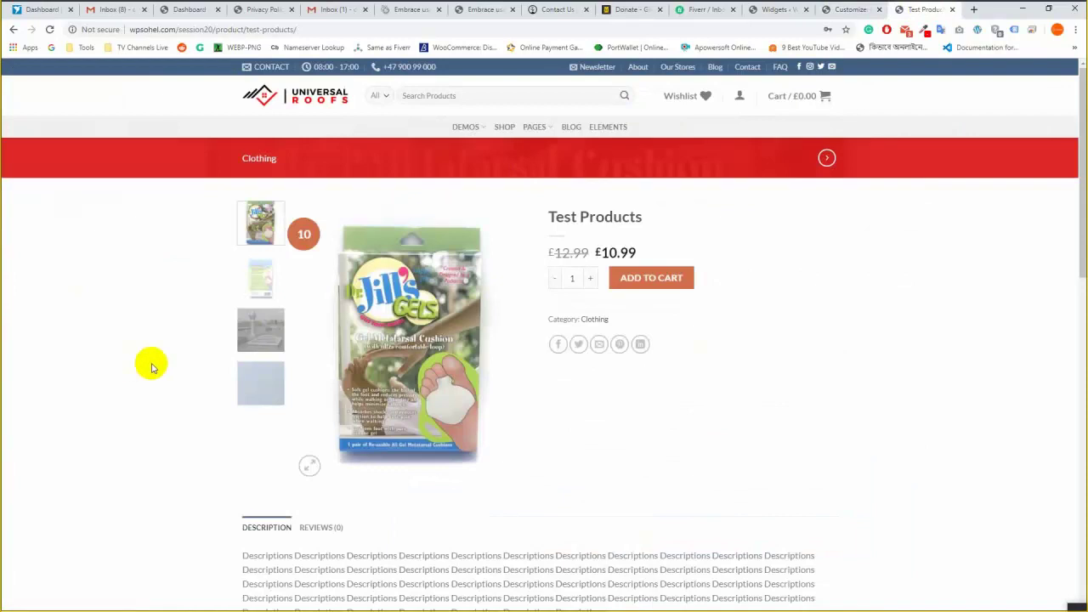
{"action": "left_click", "coordinate": [368, 314]}
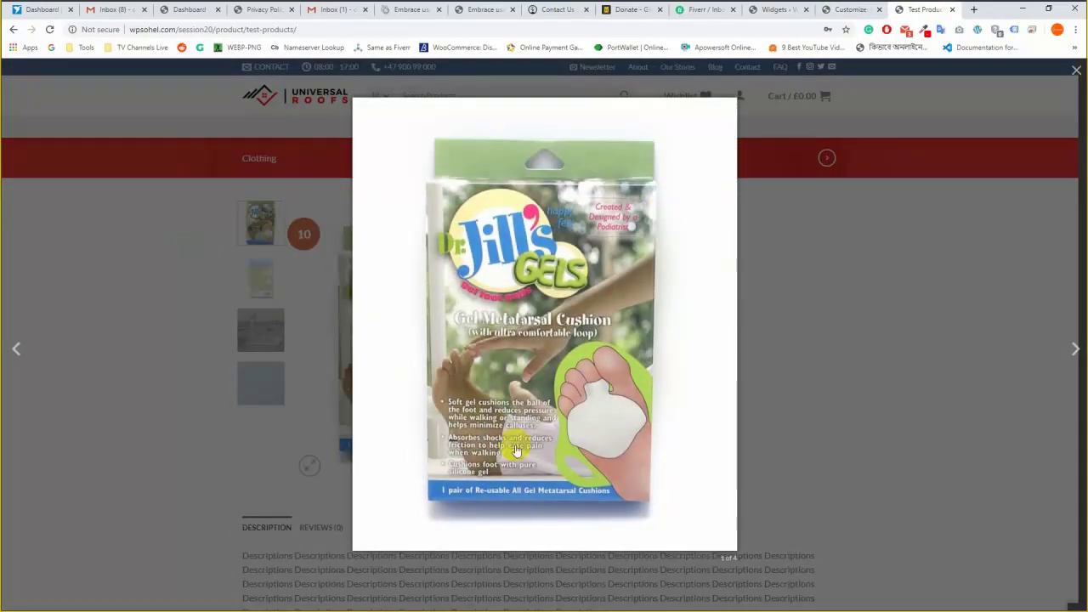
{"action": "left_click", "coordinate": [874, 6]}
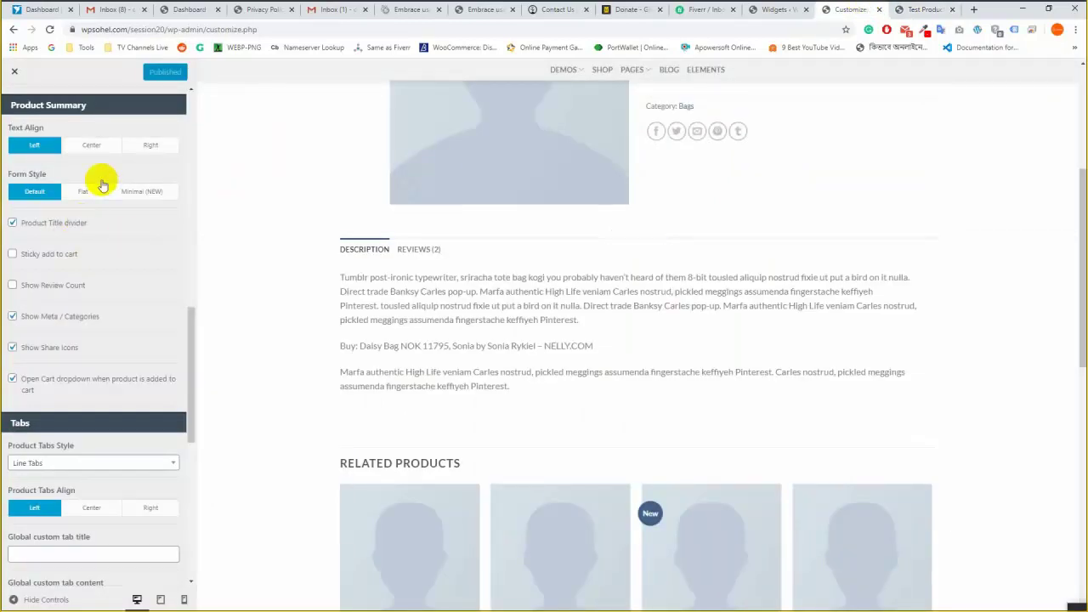
Enable Sticky add to cart and Show Review Count in the Product Summary settings and publish the changes.
{"action": "scroll", "coordinate": [80, 289], "scroll_direction": "up", "scroll_amount": 1}
{"action": "scroll", "coordinate": [102, 311], "scroll_direction": "down", "scroll_amount": 1}
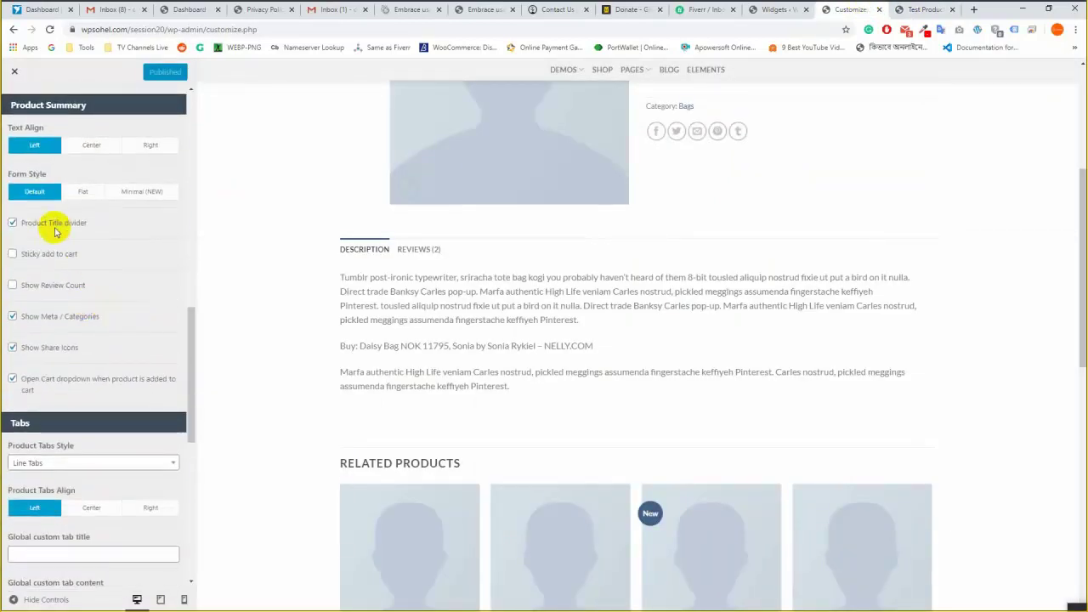
{"action": "scroll", "coordinate": [765, 207], "scroll_direction": "up", "scroll_amount": 4}
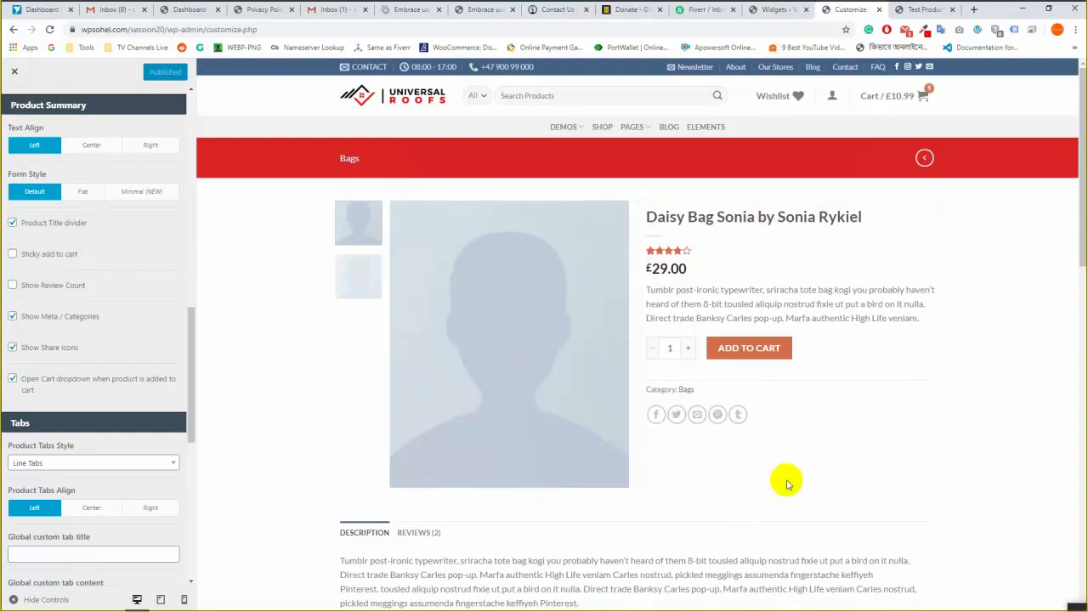
{"action": "scroll", "coordinate": [707, 312], "scroll_direction": "down", "scroll_amount": 5}
{"action": "scroll", "coordinate": [709, 317], "scroll_direction": "down", "scroll_amount": 3}
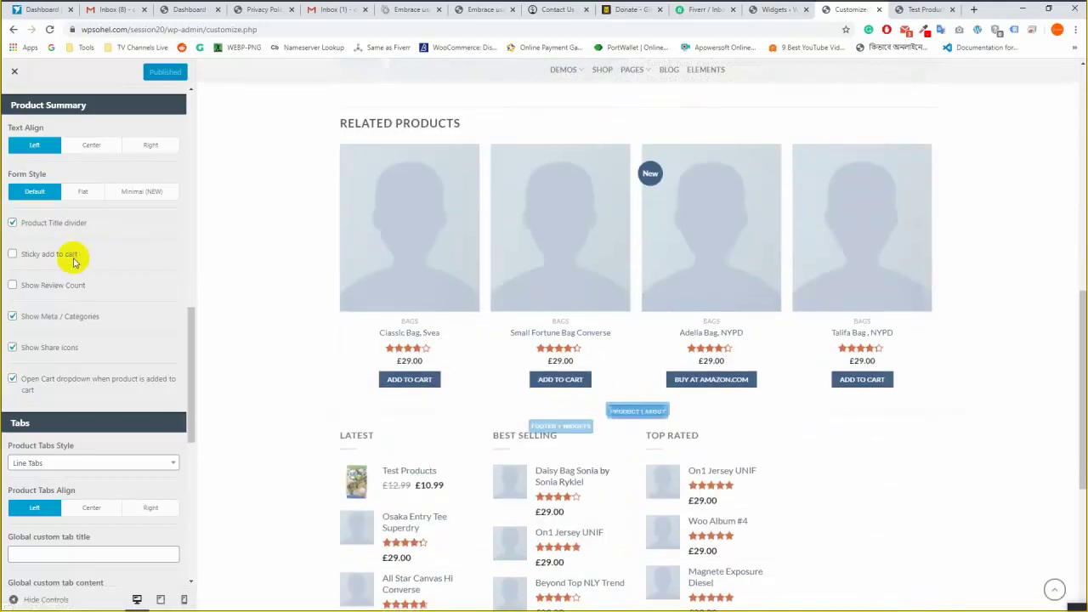
{"action": "left_click", "coordinate": [75, 252]}
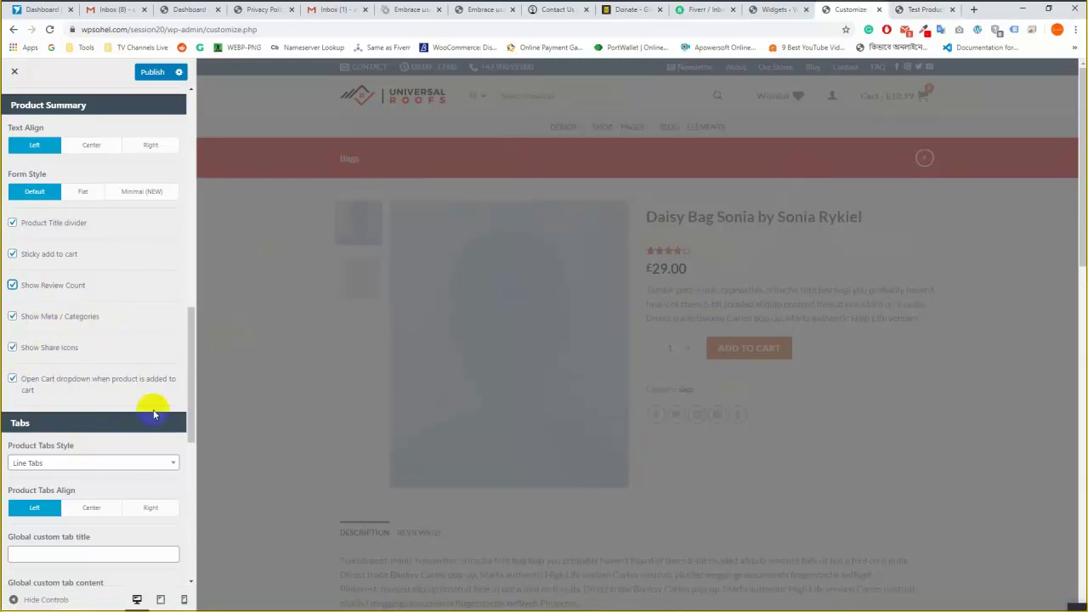
{"action": "left_click", "coordinate": [153, 71]}
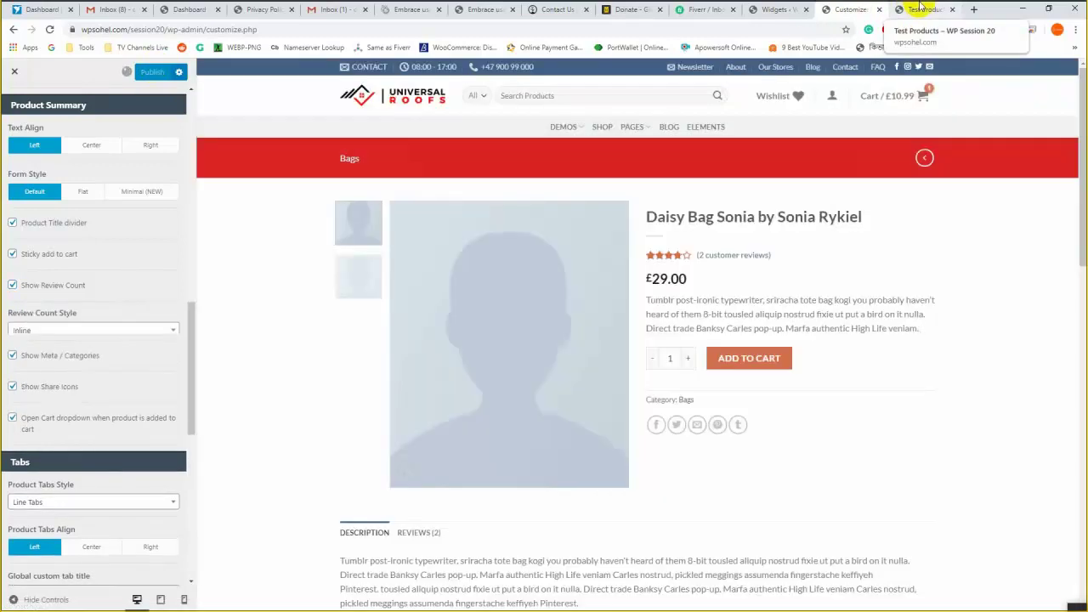
Reload the Test Products page to check the published Product Summary options, and go back to the customizer.
{"action": "left_click", "coordinate": [918, 8]}
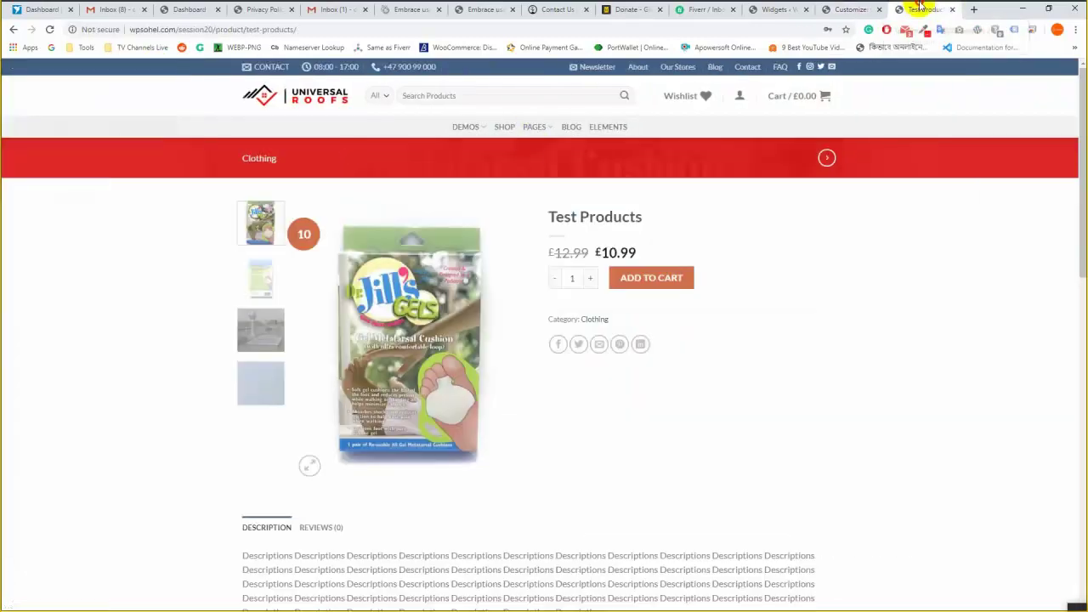
{"action": "left_click", "coordinate": [51, 30]}
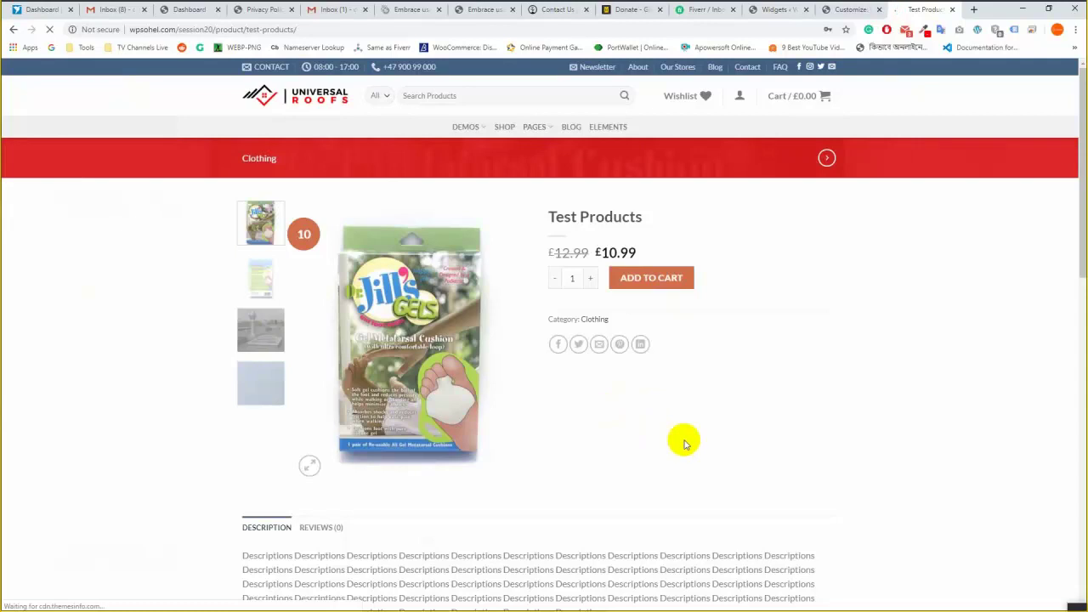
{"action": "left_click_drag", "start_coordinate": [610, 320], "coordinate": [563, 319]}
{"action": "left_click", "coordinate": [887, 336]}
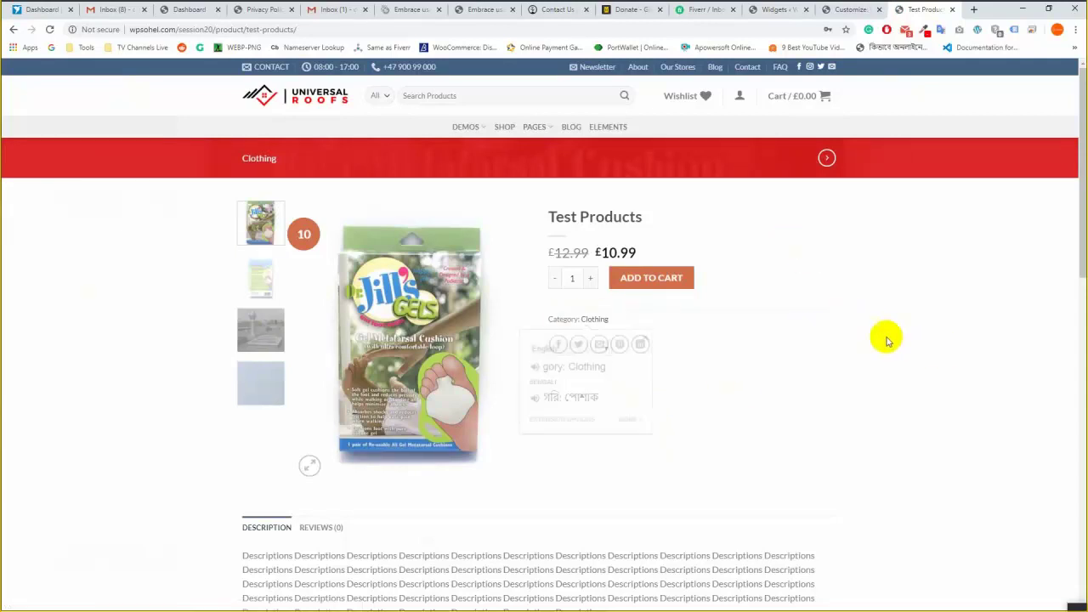
{"action": "left_click", "coordinate": [843, 8]}
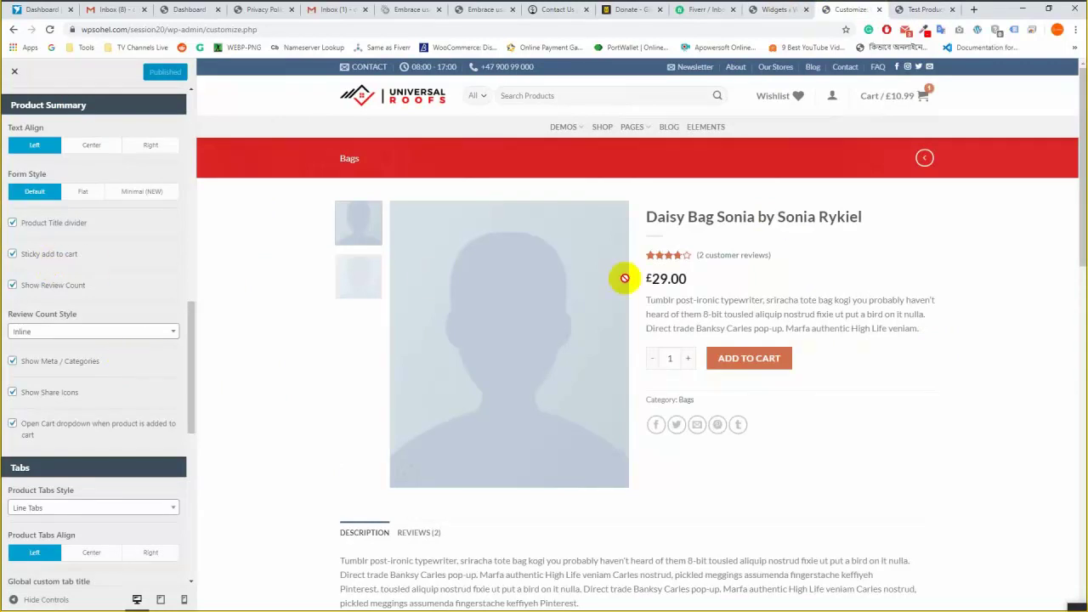
Check the sticky add-to-cart bar further down the Test Products page, and return to the customizer.
{"action": "left_click", "coordinate": [906, 8]}
{"action": "scroll", "coordinate": [668, 447], "scroll_direction": "down", "scroll_amount": 9}
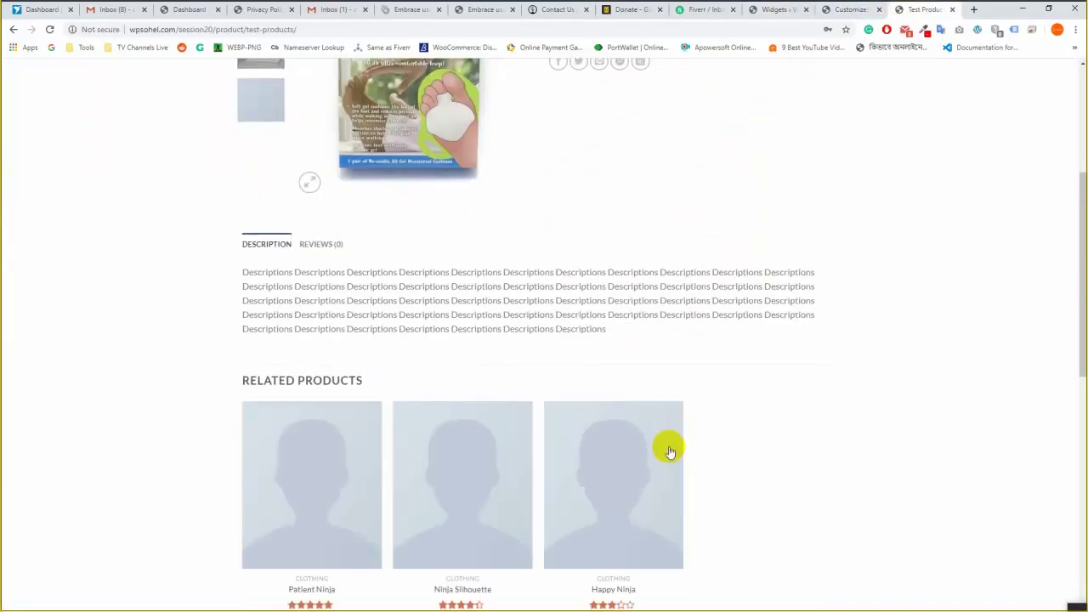
{"action": "scroll", "coordinate": [698, 451], "scroll_direction": "down", "scroll_amount": 2}
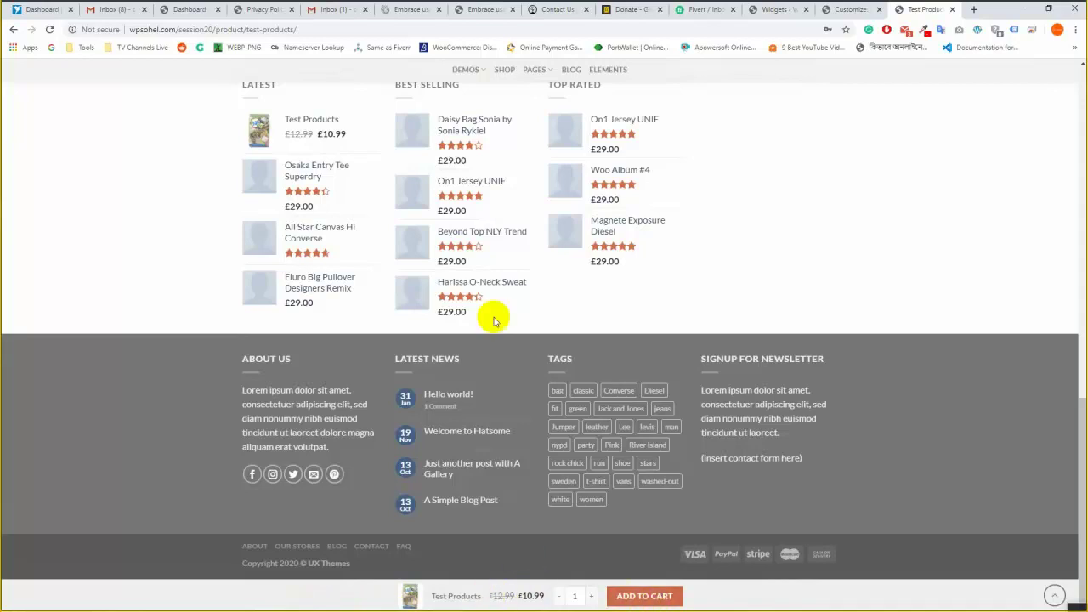
{"action": "left_click", "coordinate": [608, 598]}
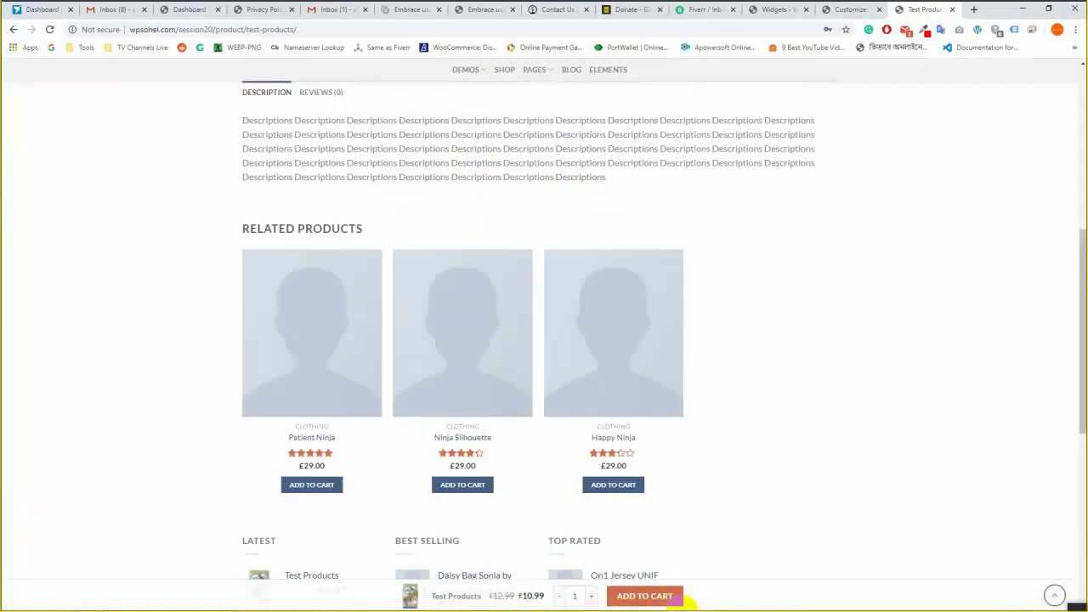
{"action": "left_click", "coordinate": [847, 9]}
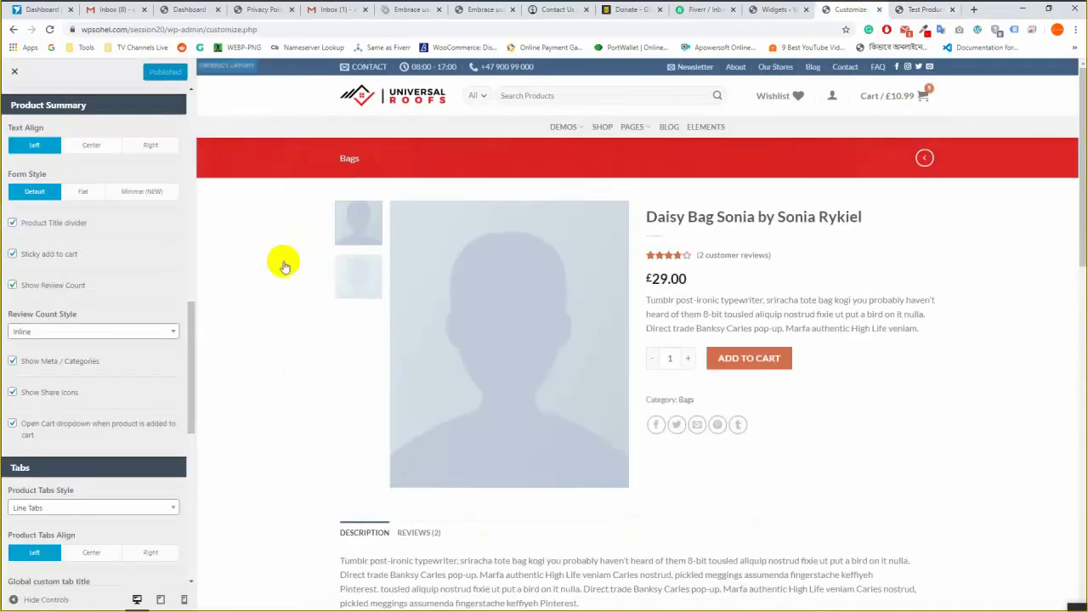
Set Product Tabs Align to Center and Product Tabs Style to Tabs Normal, and publish the changes.
{"action": "scroll", "coordinate": [134, 291], "scroll_direction": "down", "scroll_amount": 2}
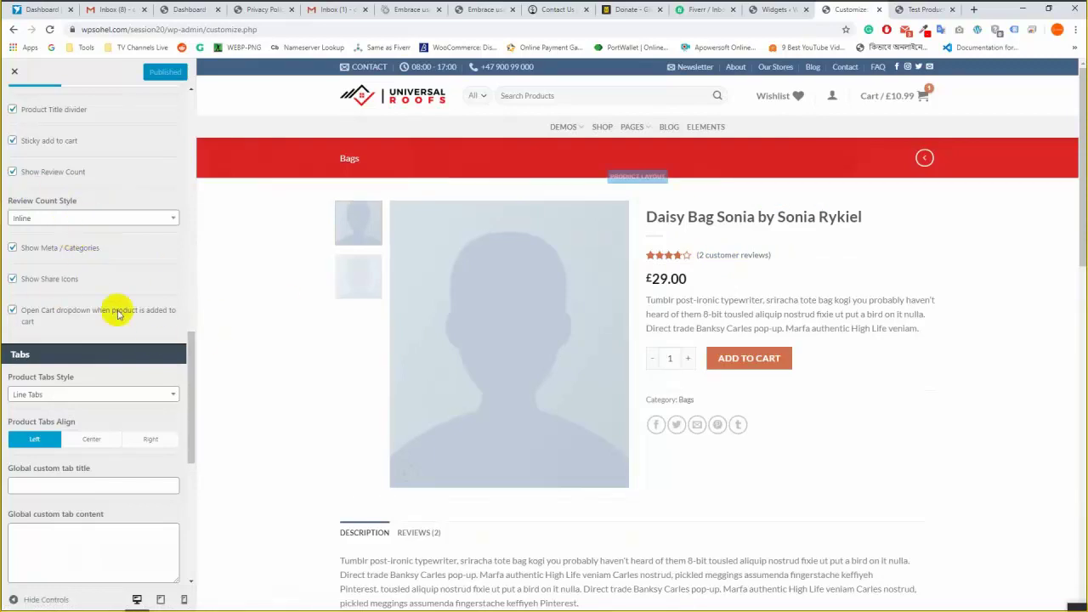
{"action": "scroll", "coordinate": [91, 437], "scroll_direction": "down", "scroll_amount": 3}
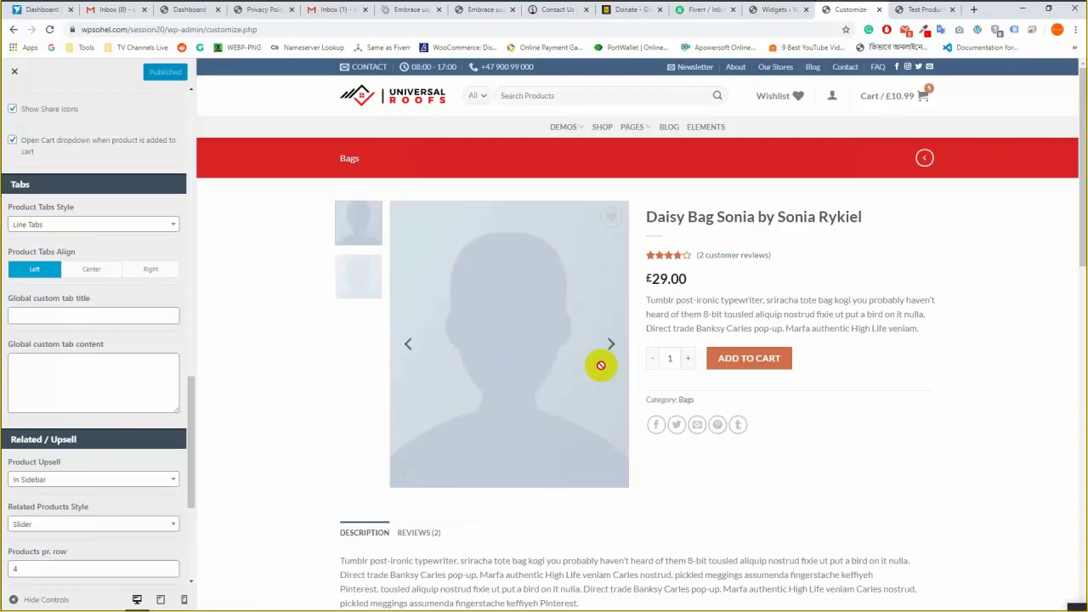
{"action": "scroll", "coordinate": [556, 512], "scroll_direction": "down", "scroll_amount": 2}
{"action": "scroll", "coordinate": [577, 473], "scroll_direction": "down", "scroll_amount": 1}
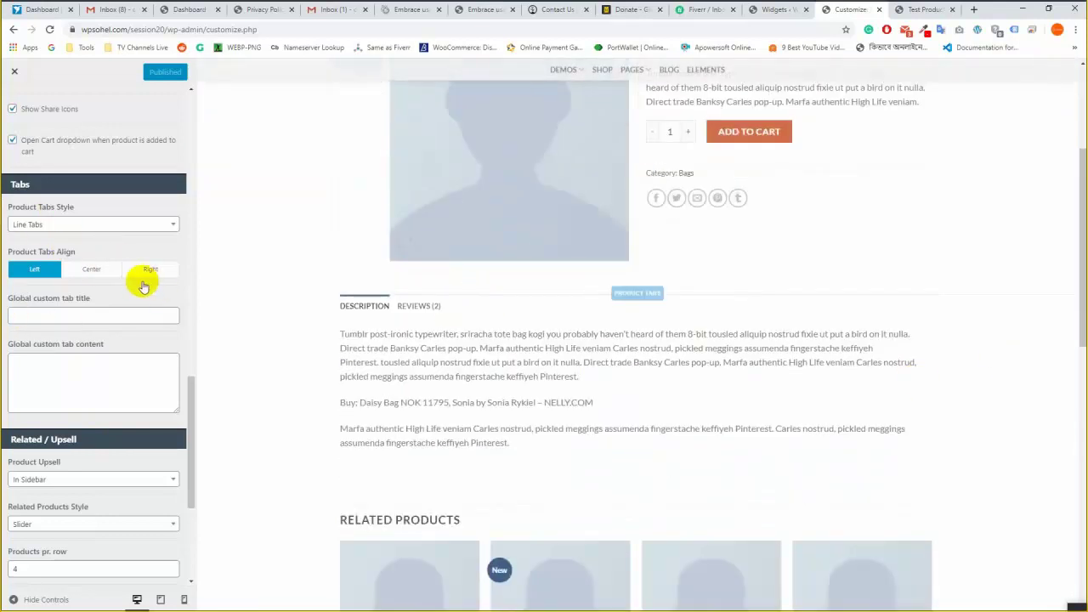
{"action": "left_click", "coordinate": [101, 271]}
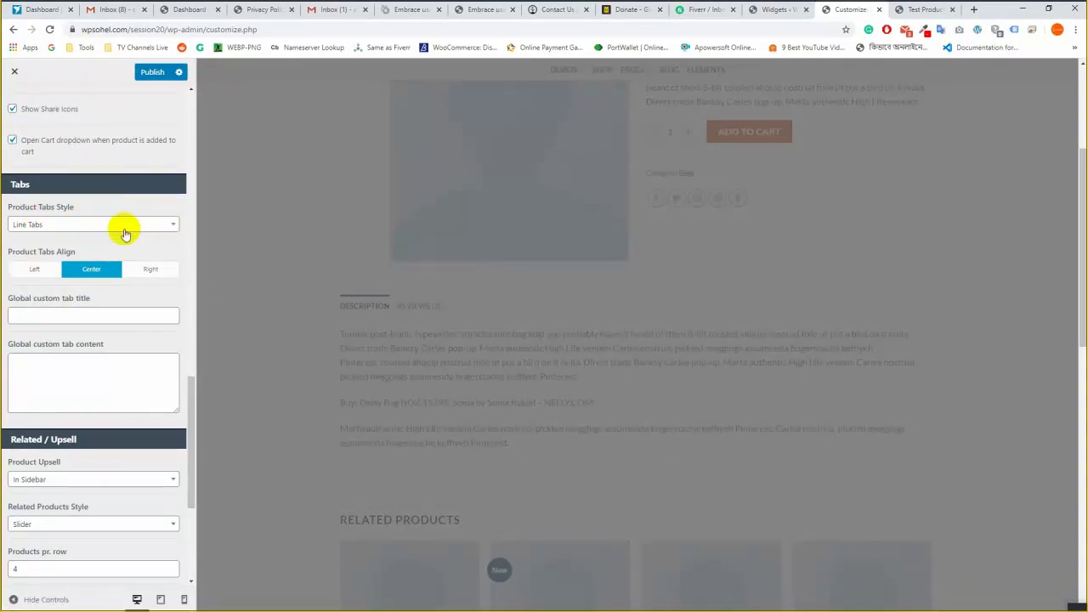
{"action": "left_click", "coordinate": [73, 225]}
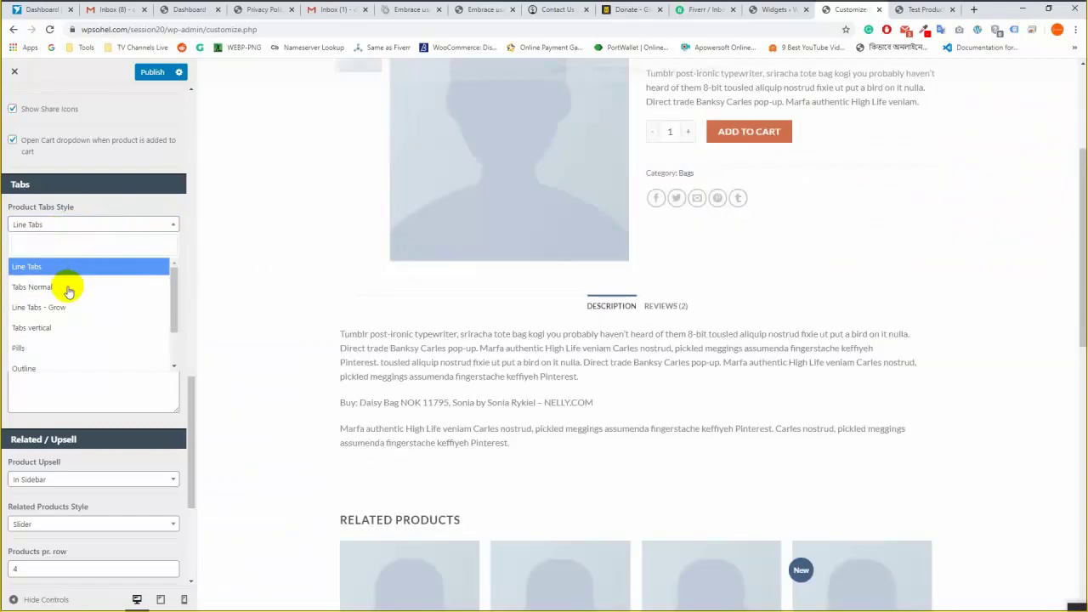
{"action": "left_click", "coordinate": [68, 292]}
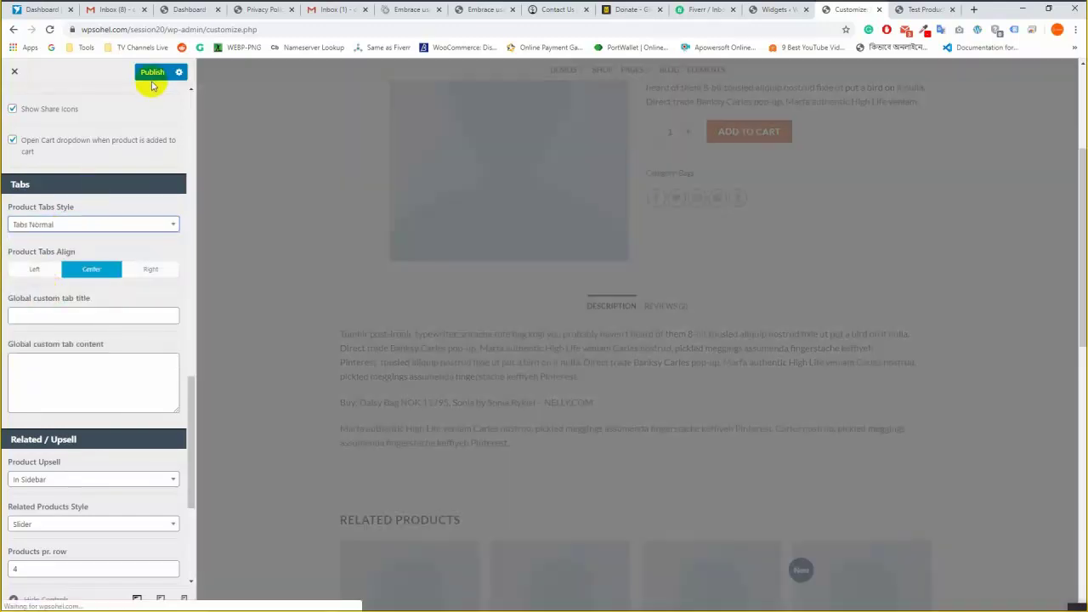
{"action": "left_click", "coordinate": [151, 73]}
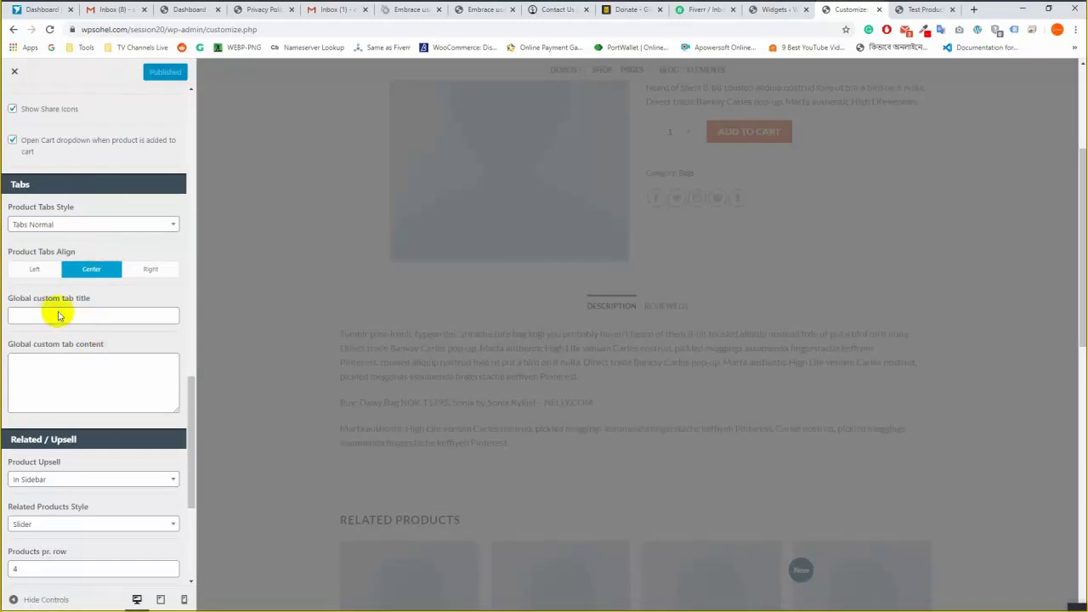
Review the Related Products Style choices and compare them with the Related Products section in the preview.
{"action": "scroll", "coordinate": [51, 306], "scroll_direction": "down", "scroll_amount": 2}
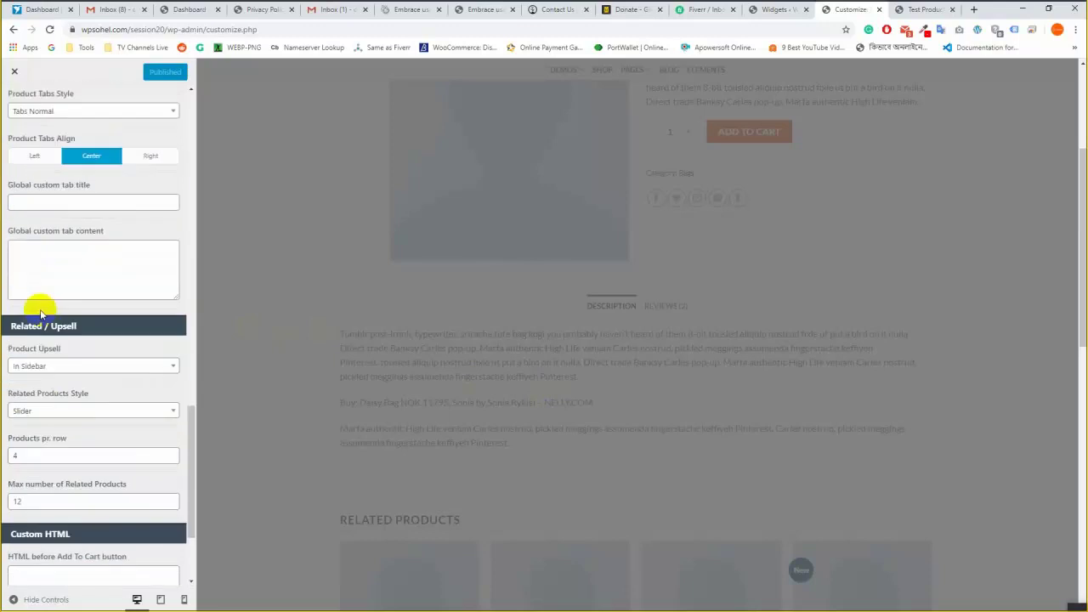
{"action": "scroll", "coordinate": [71, 342], "scroll_direction": "down", "scroll_amount": 1}
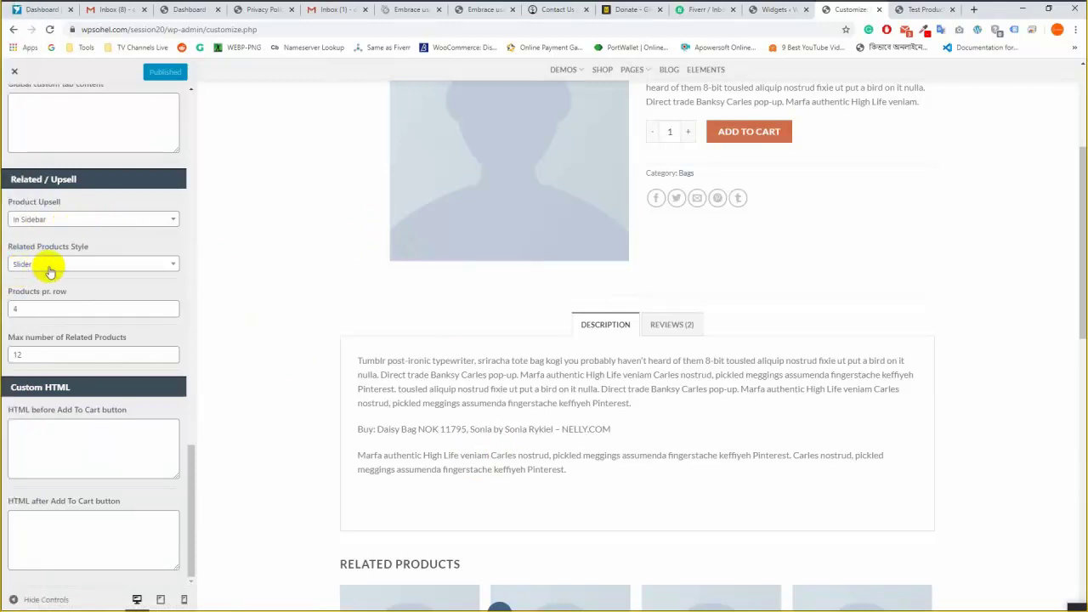
{"action": "left_click", "coordinate": [91, 265]}
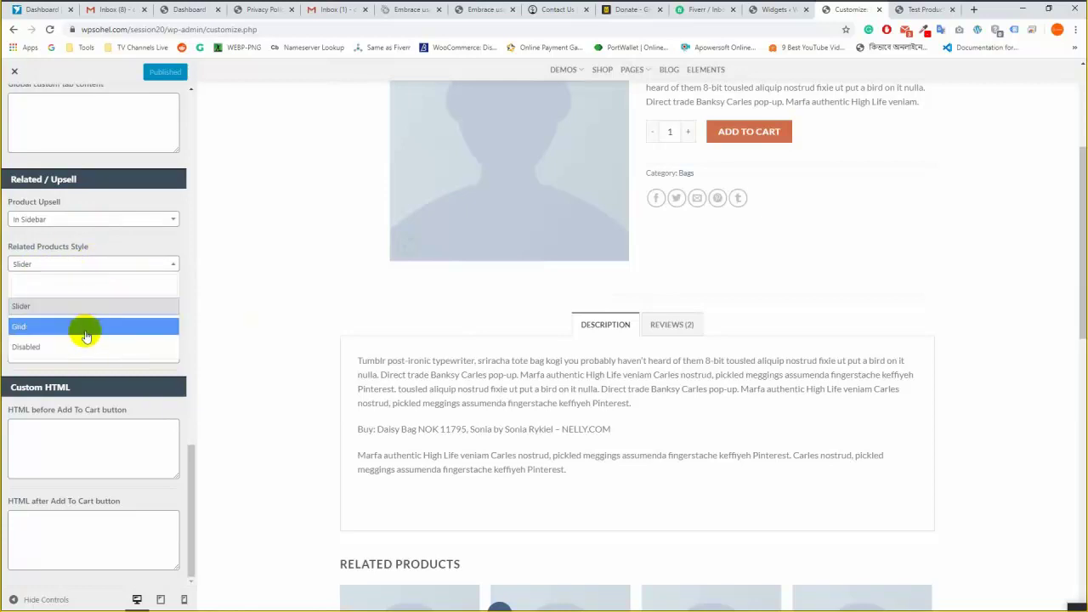
{"action": "left_click", "coordinate": [109, 251]}
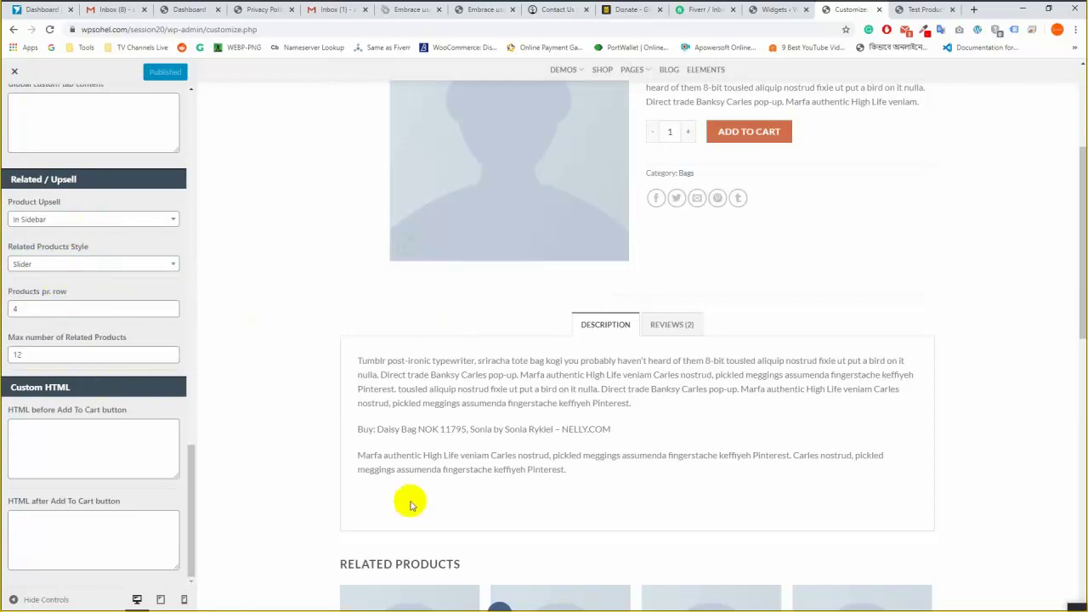
{"action": "scroll", "coordinate": [408, 498], "scroll_direction": "down", "scroll_amount": 3}
{"action": "left_click", "coordinate": [102, 264]}
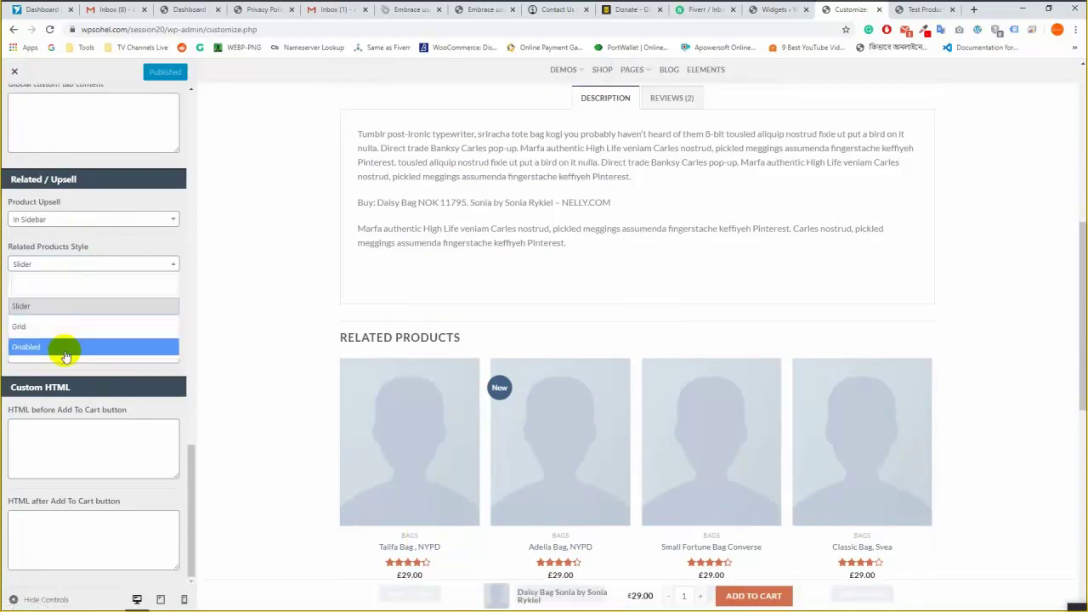
{"action": "left_click", "coordinate": [104, 236]}
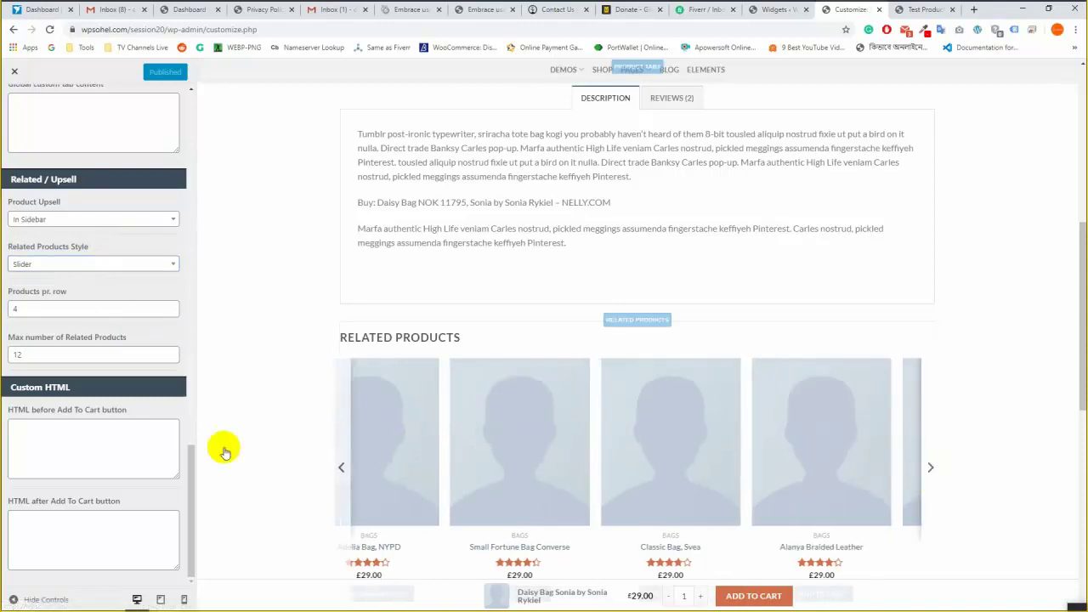
Set the related products to 5 per row and publish the changes.
{"action": "left_click", "coordinate": [67, 308]}
{"action": "mouse_move", "coordinate": [3, 318]}
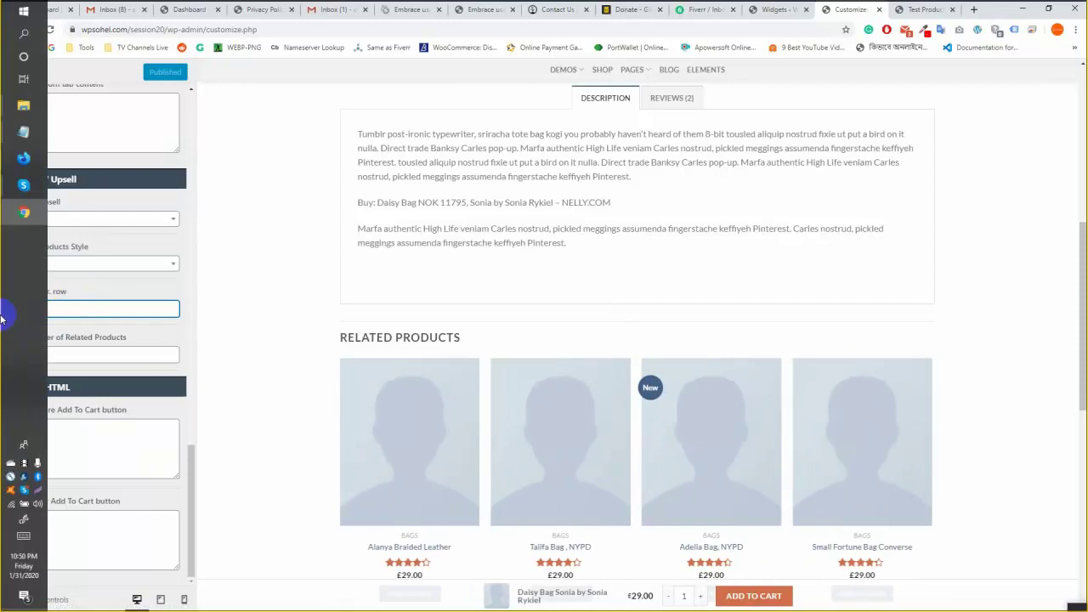
{"action": "type", "text": "50"}
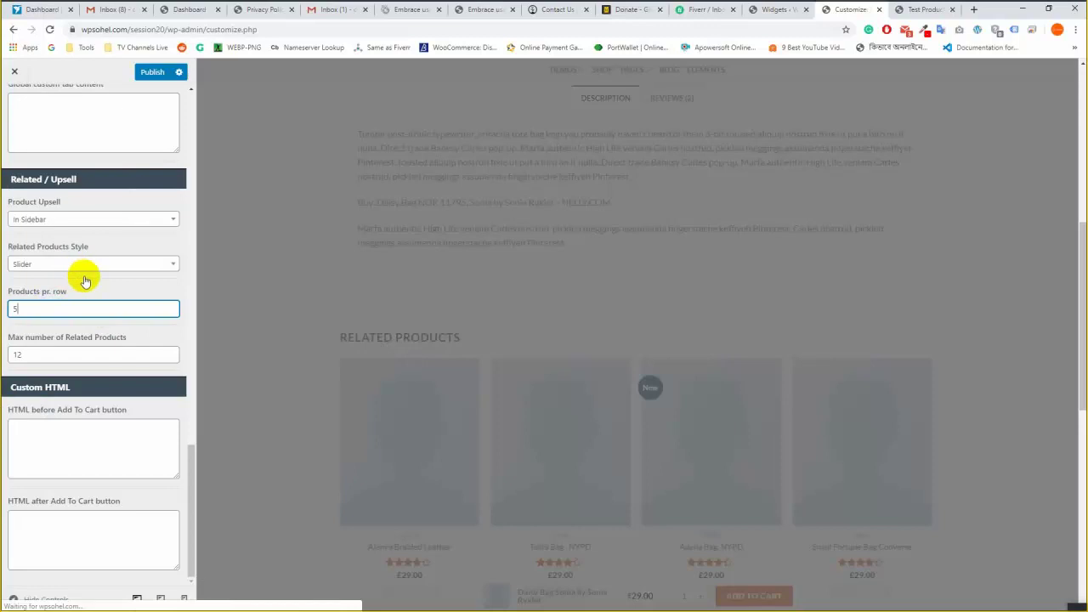
{"action": "left_click", "coordinate": [85, 281]}
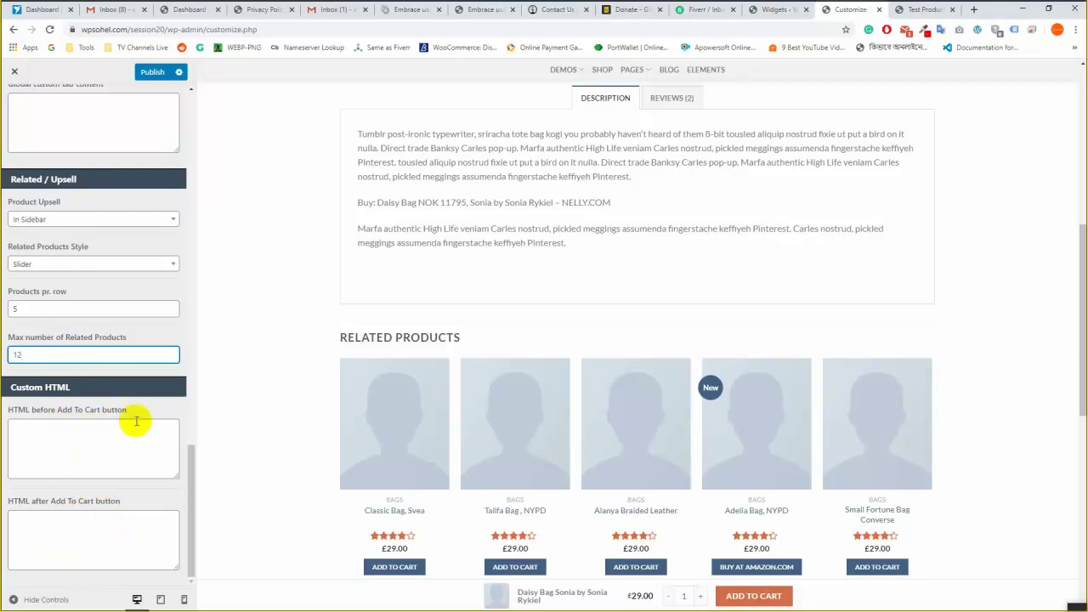
{"action": "scroll", "coordinate": [624, 328], "scroll_direction": "up", "scroll_amount": 6}
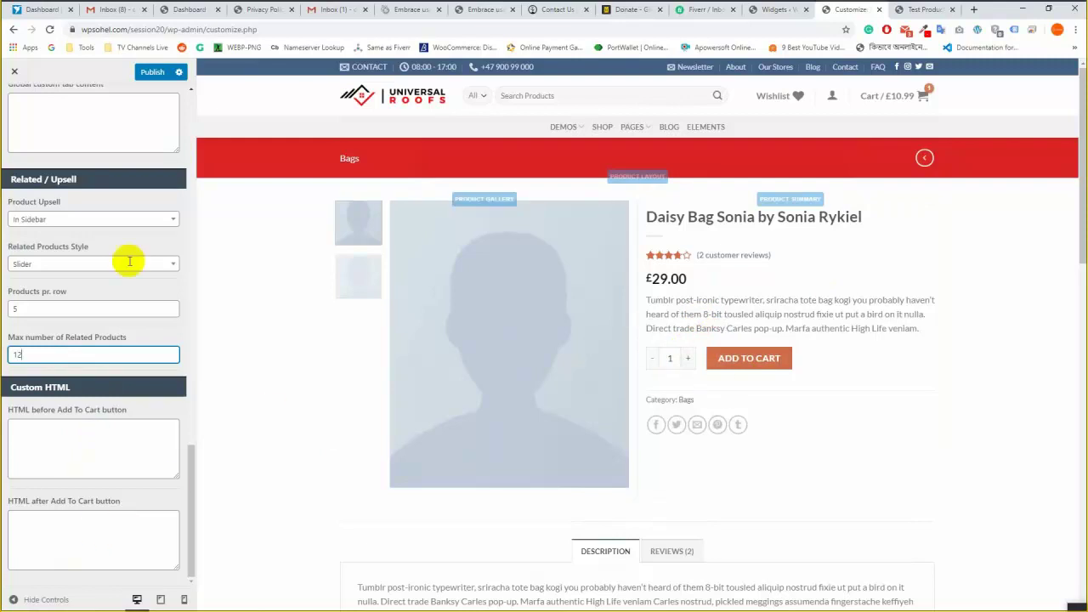
{"action": "left_click", "coordinate": [152, 71]}
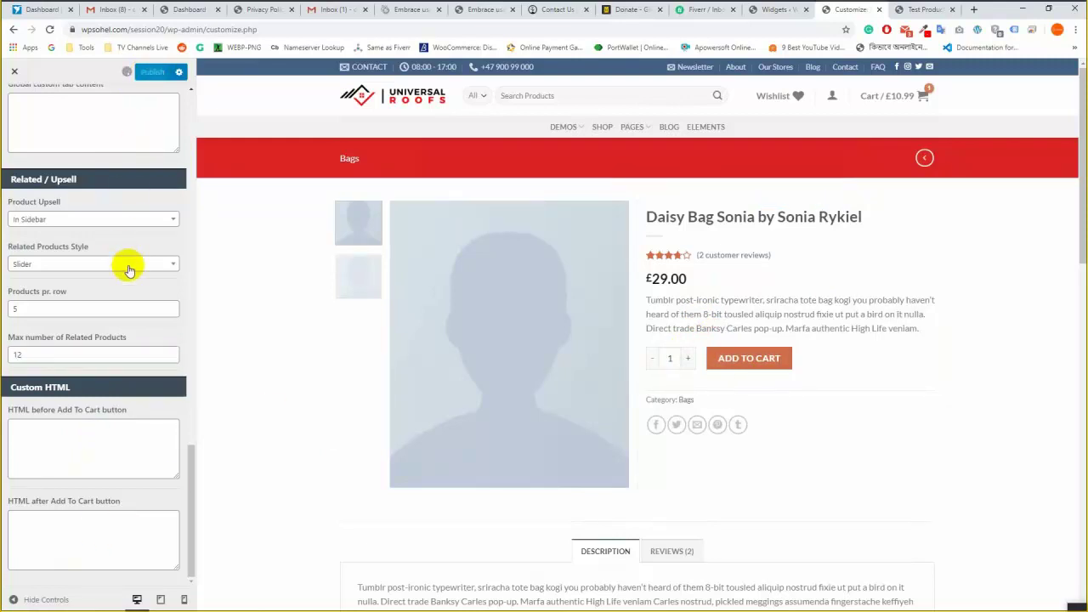
Leave the Product Page settings and review the WooCommerce My Account options, including the Login Text field and Login Style choices.
{"action": "scroll", "coordinate": [123, 272], "scroll_direction": "up", "scroll_amount": 10}
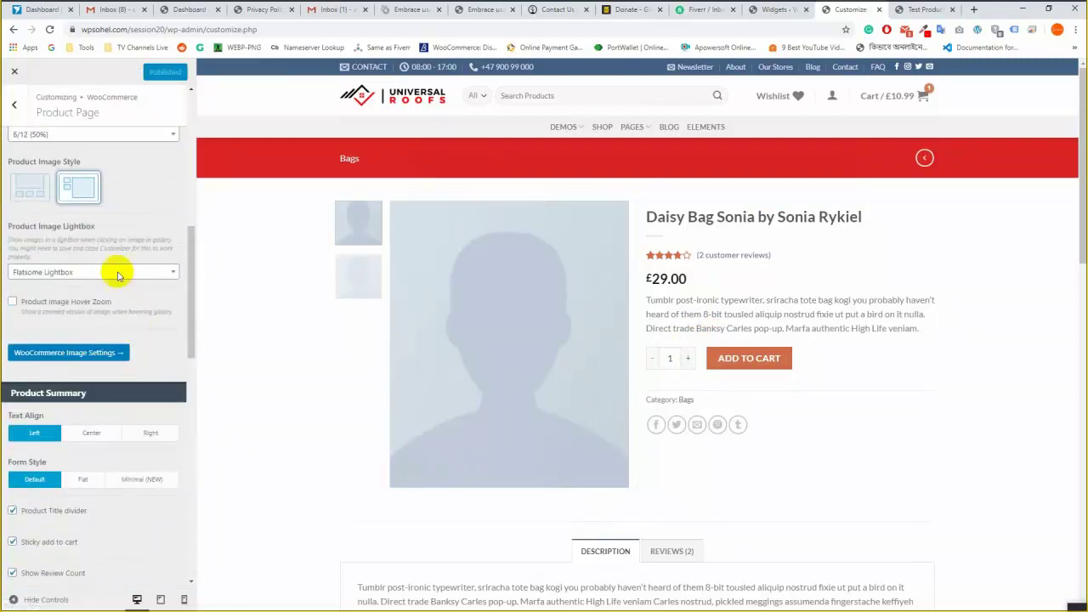
{"action": "scroll", "coordinate": [117, 274], "scroll_direction": "up", "scroll_amount": 5}
{"action": "left_click", "coordinate": [15, 106]}
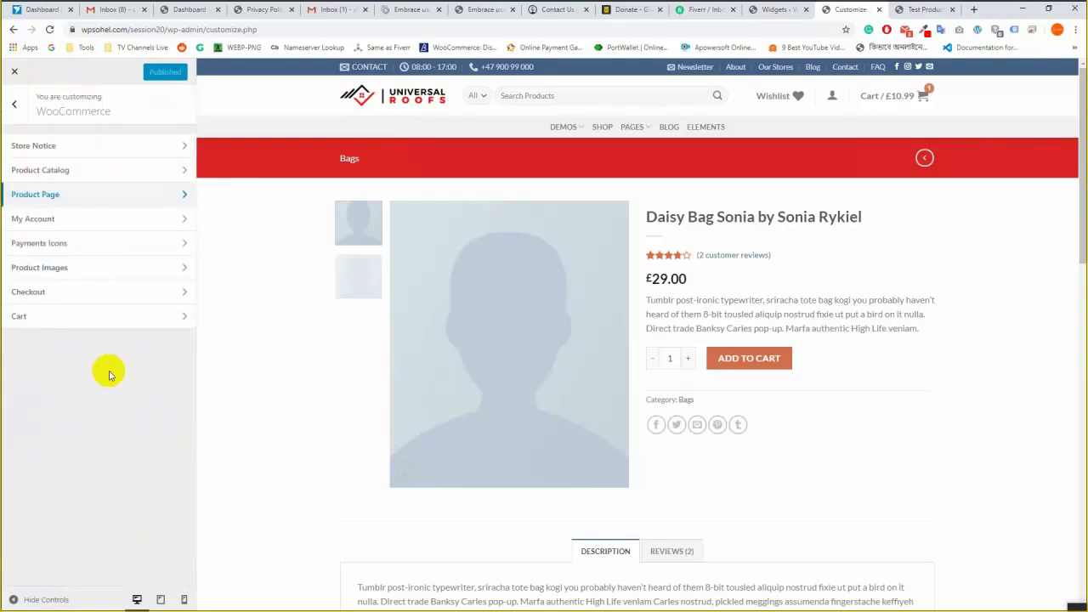
{"action": "left_click", "coordinate": [97, 218]}
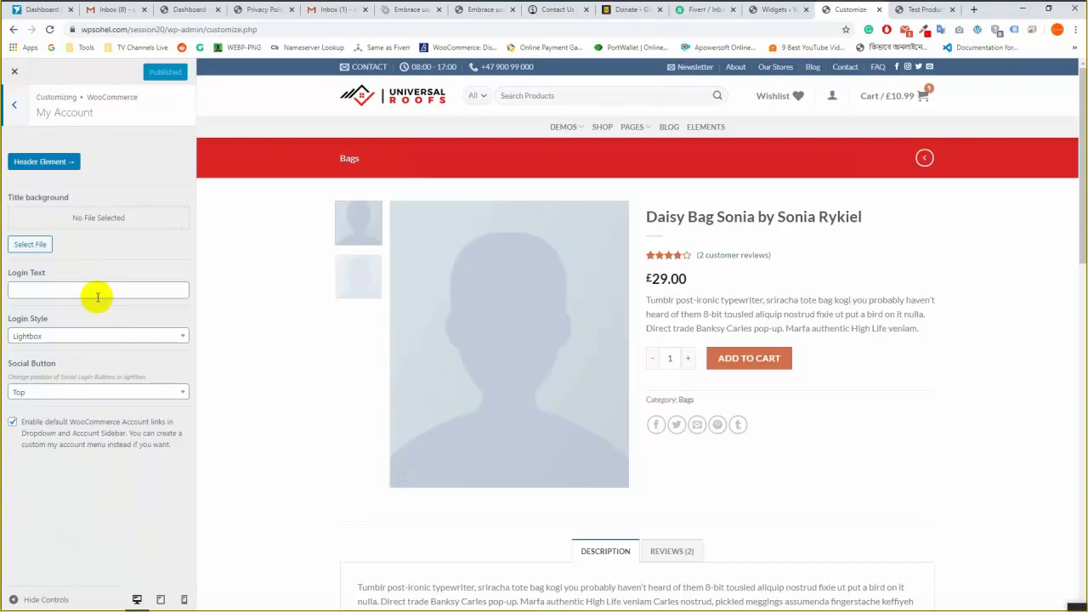
{"action": "left_click", "coordinate": [62, 285]}
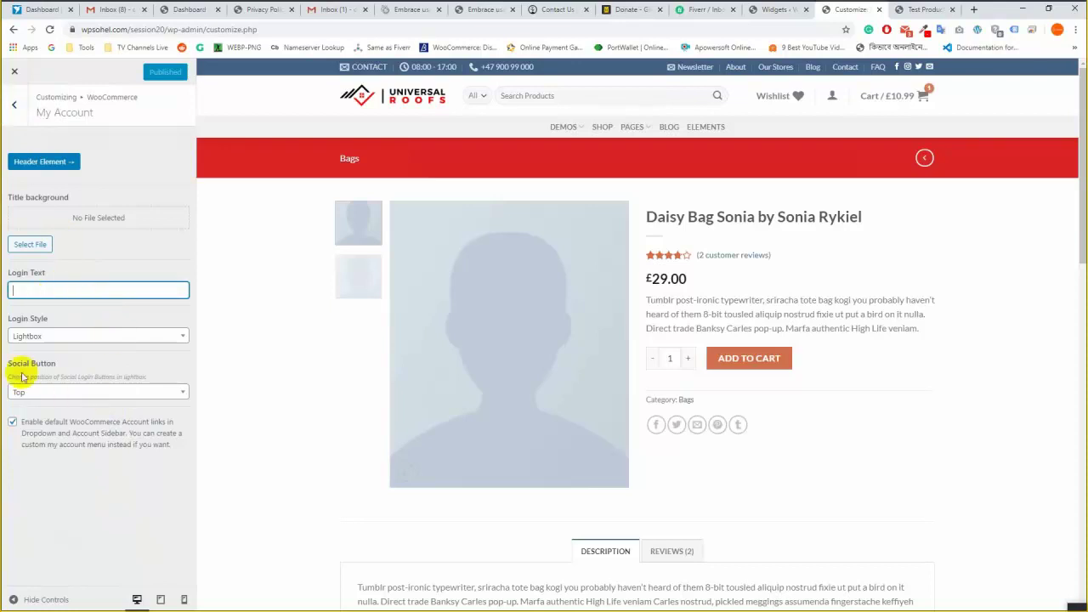
{"action": "left_click", "coordinate": [80, 339]}
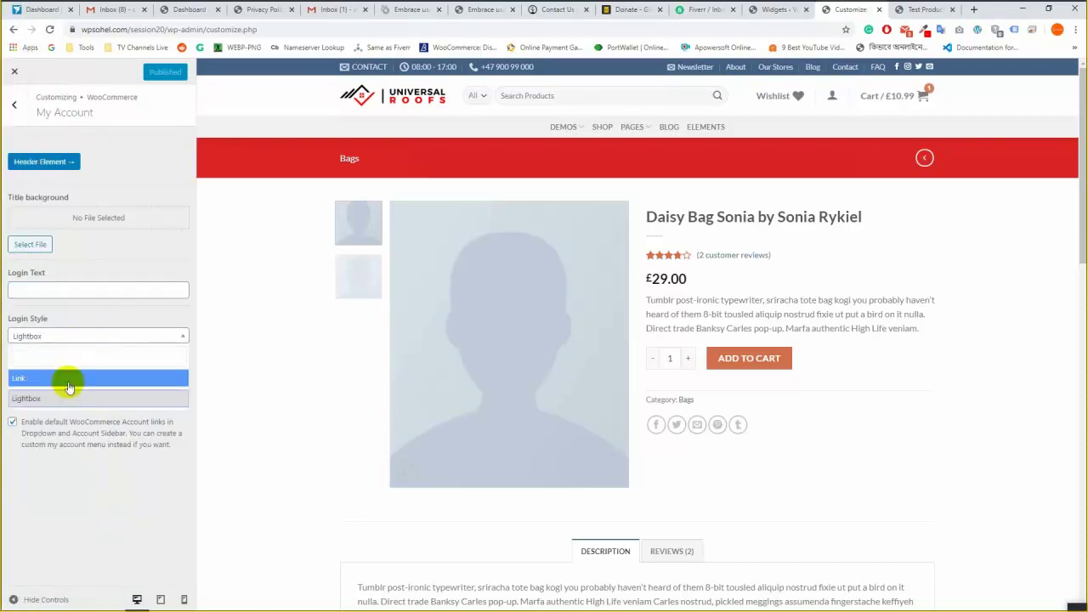
{"action": "left_click", "coordinate": [97, 491]}
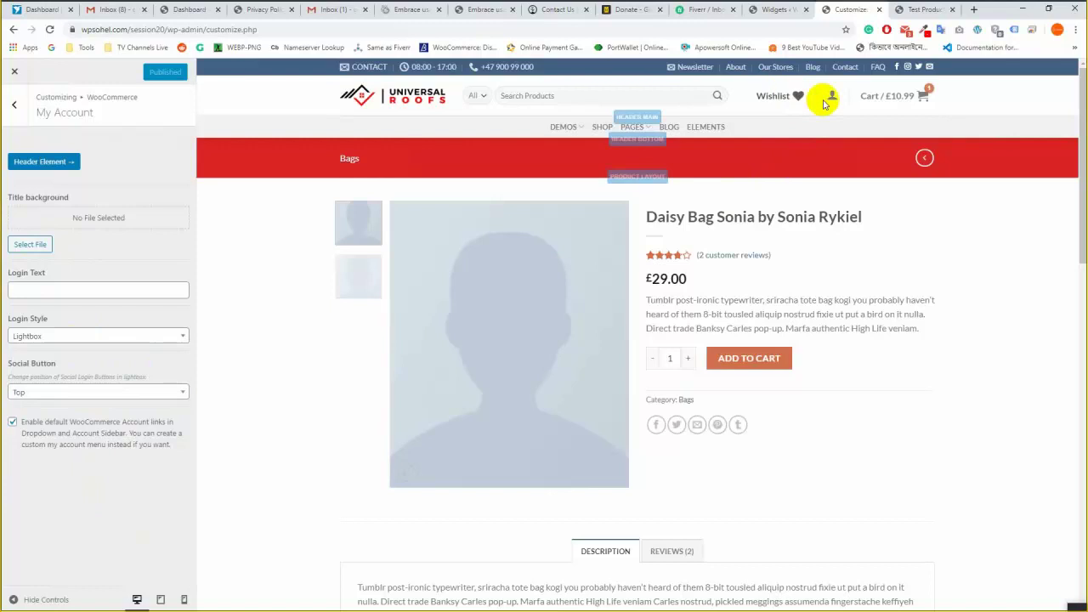
Leave the My Account settings, look at the header account icon on the Test Products page, and return to the customizer.
{"action": "left_click", "coordinate": [15, 104]}
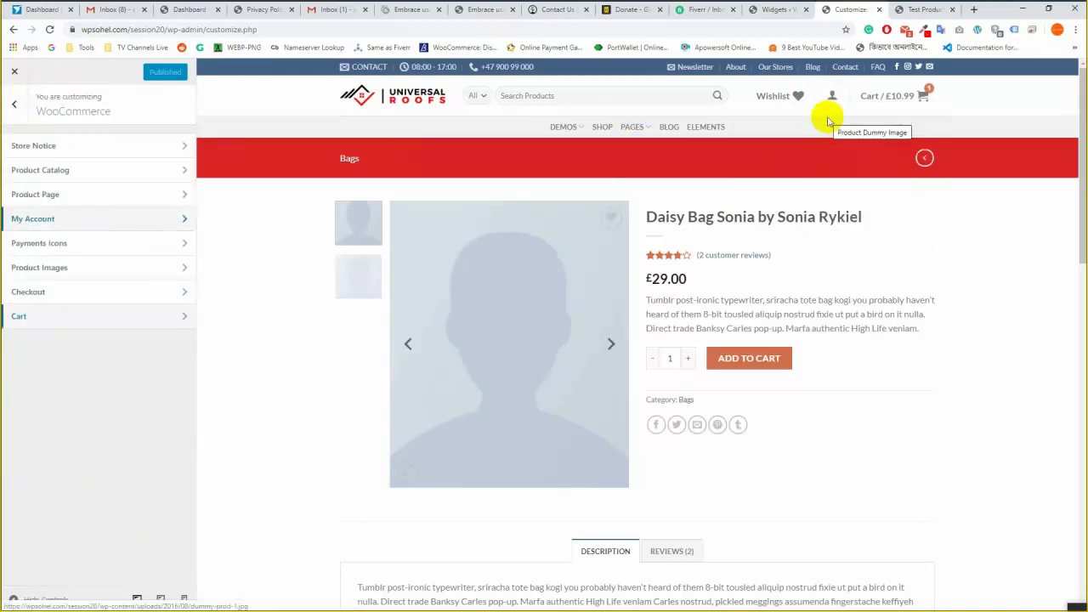
{"action": "left_click", "coordinate": [920, 10]}
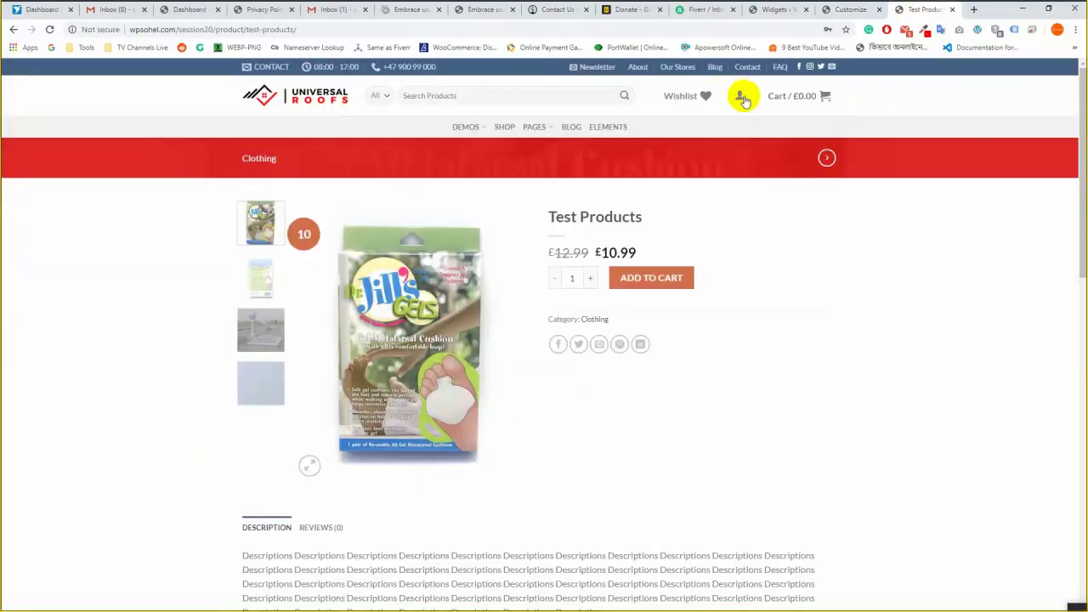
{"action": "left_click", "coordinate": [850, 9]}
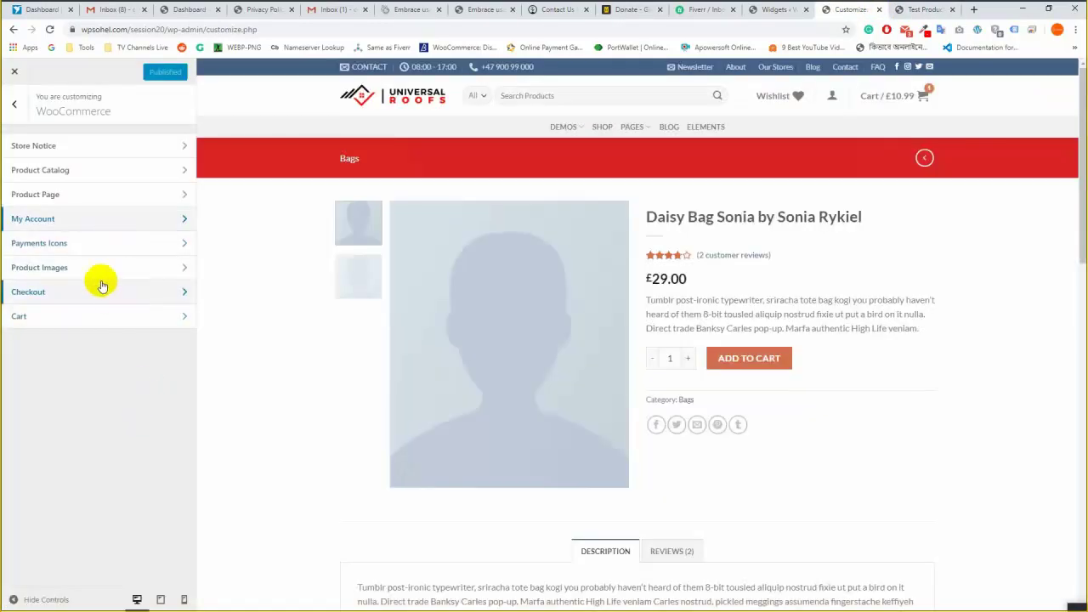
In the WooCommerce Payments Icons settings, enable the Amazon and American Express icons for the footer.
{"action": "left_click", "coordinate": [141, 244]}
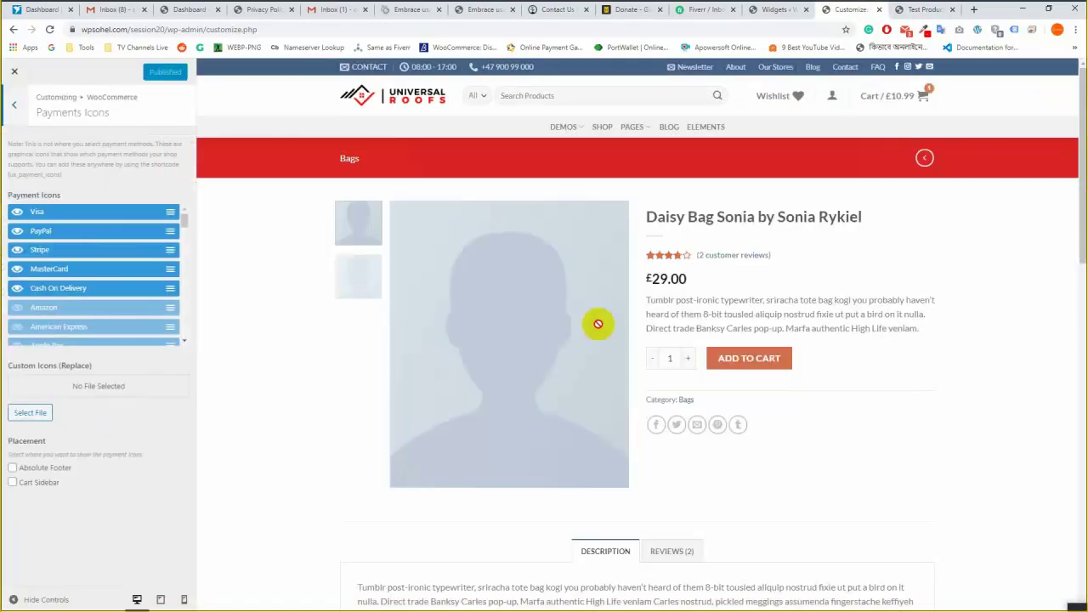
{"action": "scroll", "coordinate": [672, 369], "scroll_direction": "down", "scroll_amount": 15}
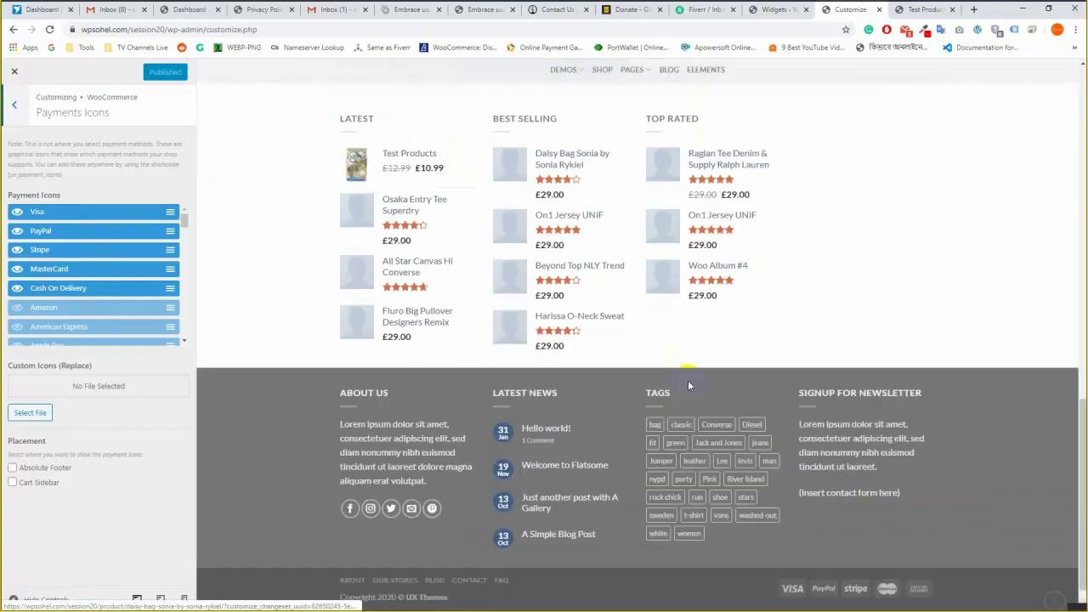
{"action": "scroll", "coordinate": [688, 386], "scroll_direction": "down", "scroll_amount": 1}
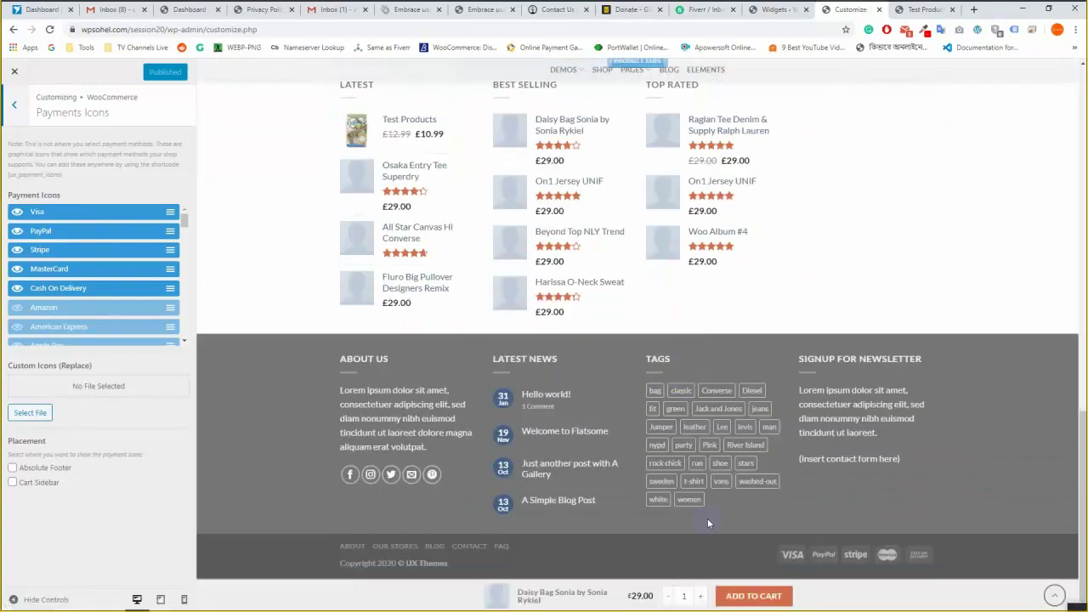
{"action": "left_click", "coordinate": [16, 310]}
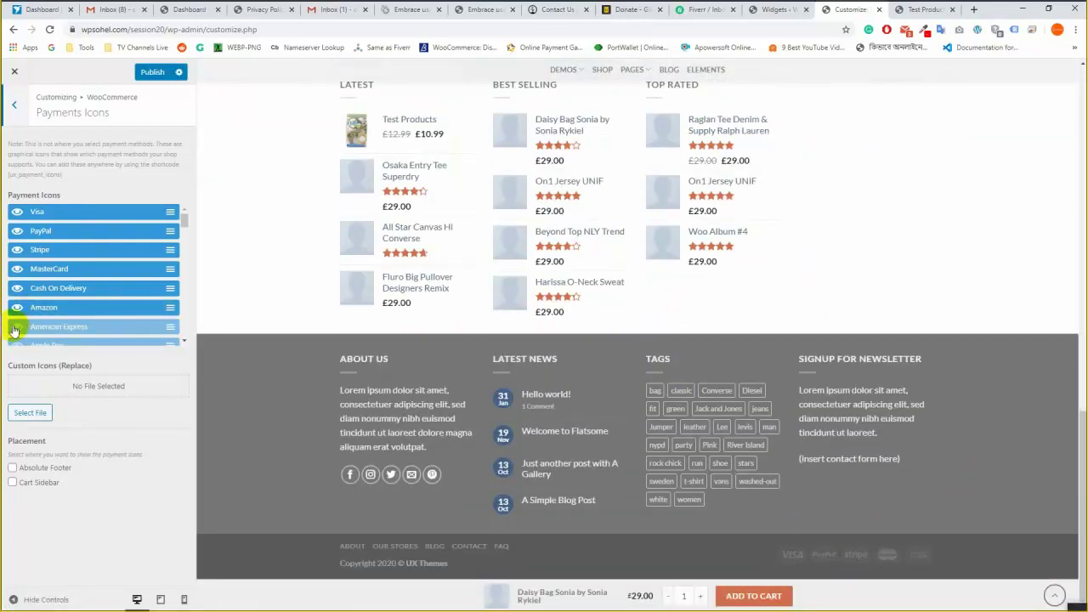
{"action": "left_click", "coordinate": [13, 330]}
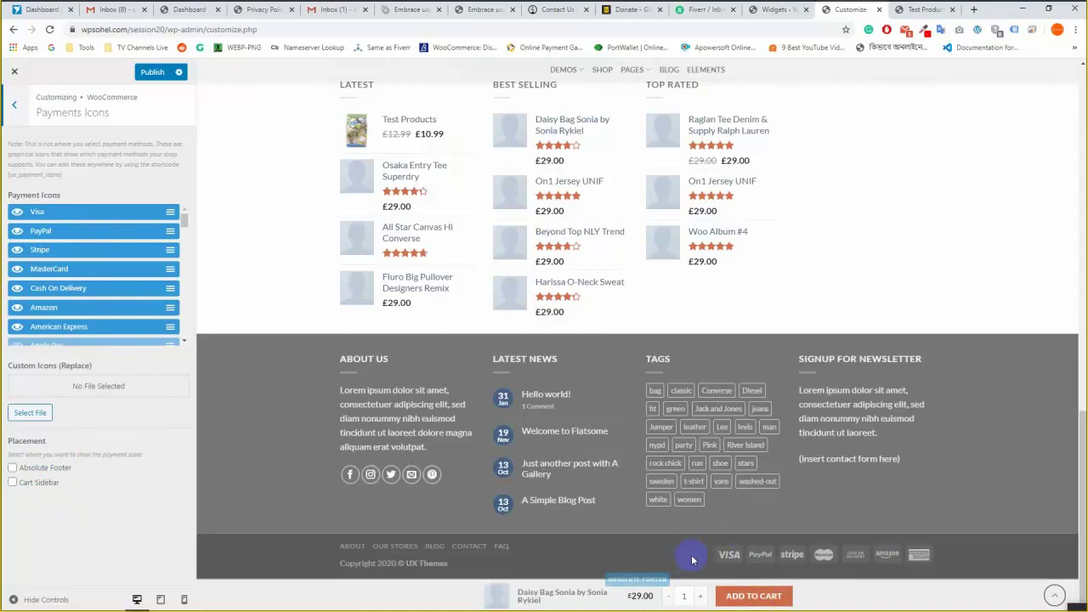
Place the payment icons in the Absolute Footer and Cart Sidebar, publish the changes, and go back to the WooCommerce sections.
{"action": "left_click", "coordinate": [13, 469]}
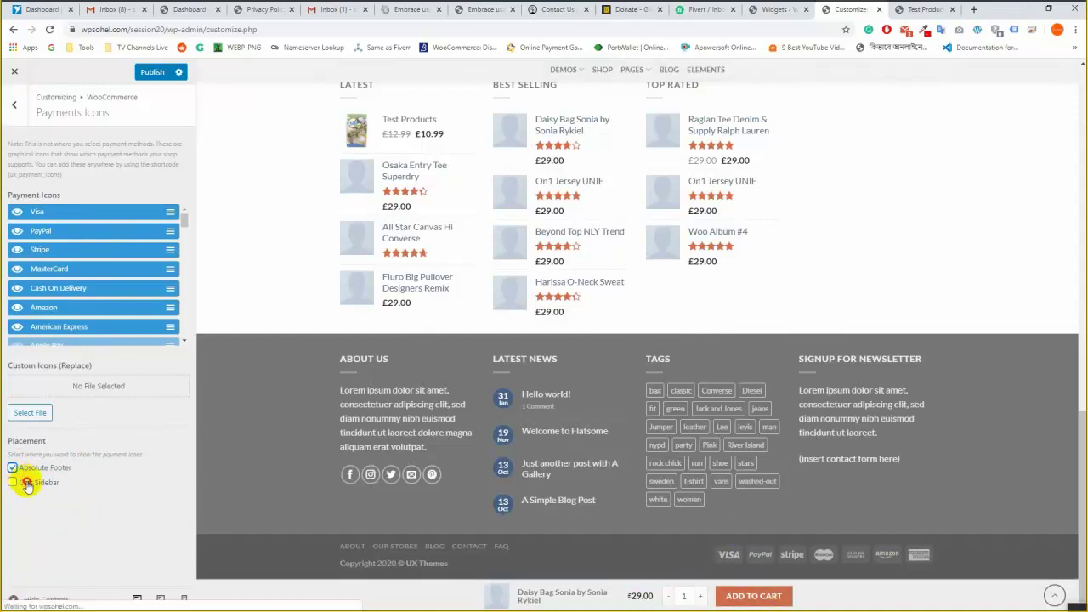
{"action": "left_click", "coordinate": [27, 484]}
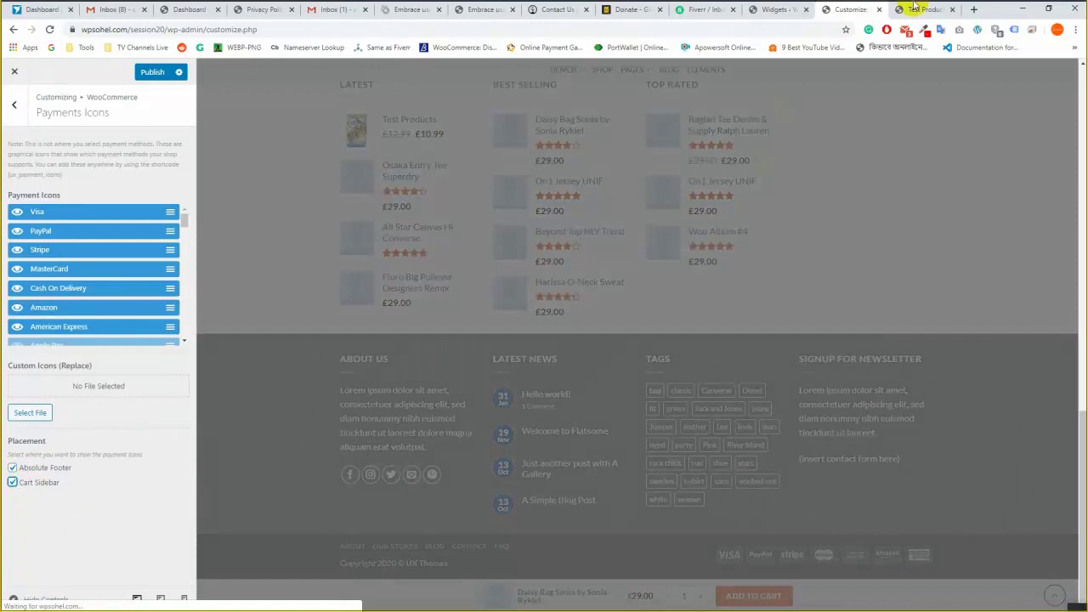
{"action": "left_click", "coordinate": [914, 9]}
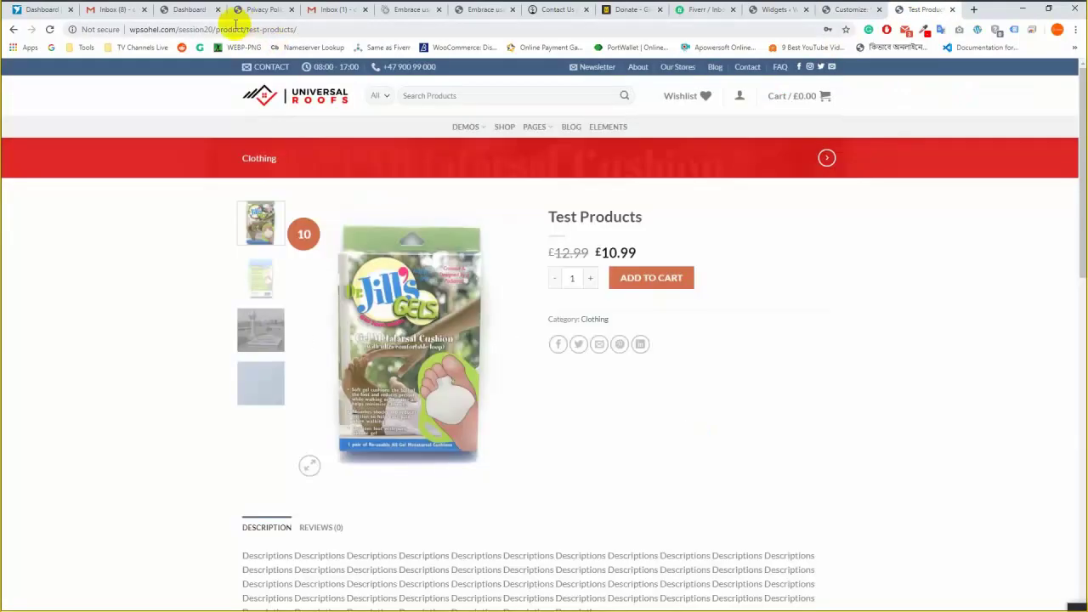
{"action": "left_click", "coordinate": [777, 8]}
{"action": "left_click", "coordinate": [850, 8]}
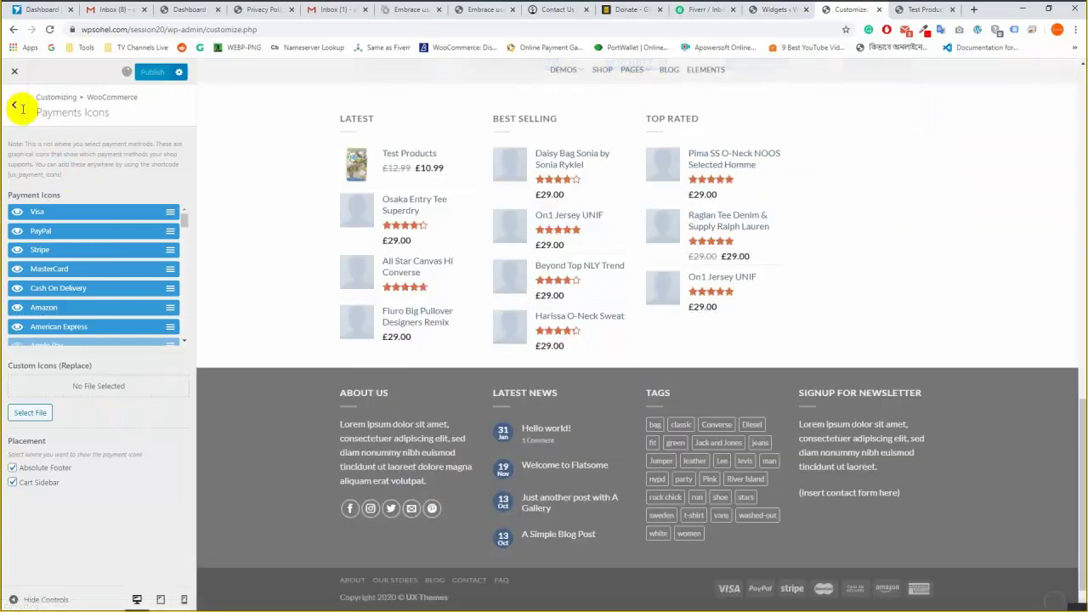
{"action": "left_click", "coordinate": [17, 104]}
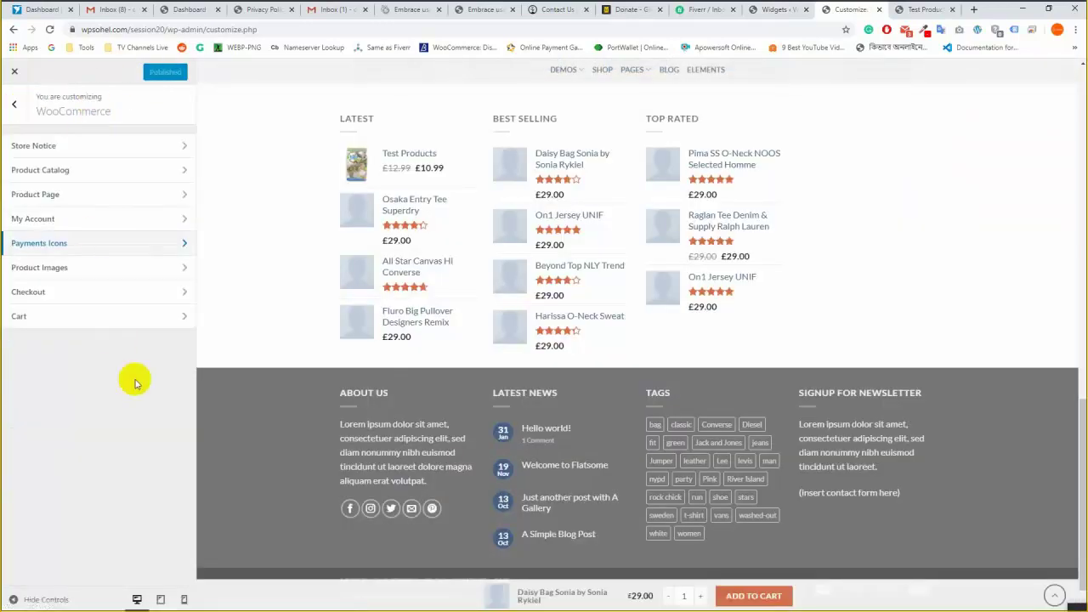
Review the Product Images sizes and cropping options, and look through the Checkout settings down to the Checkout Sidebar content.
{"action": "left_click", "coordinate": [94, 268]}
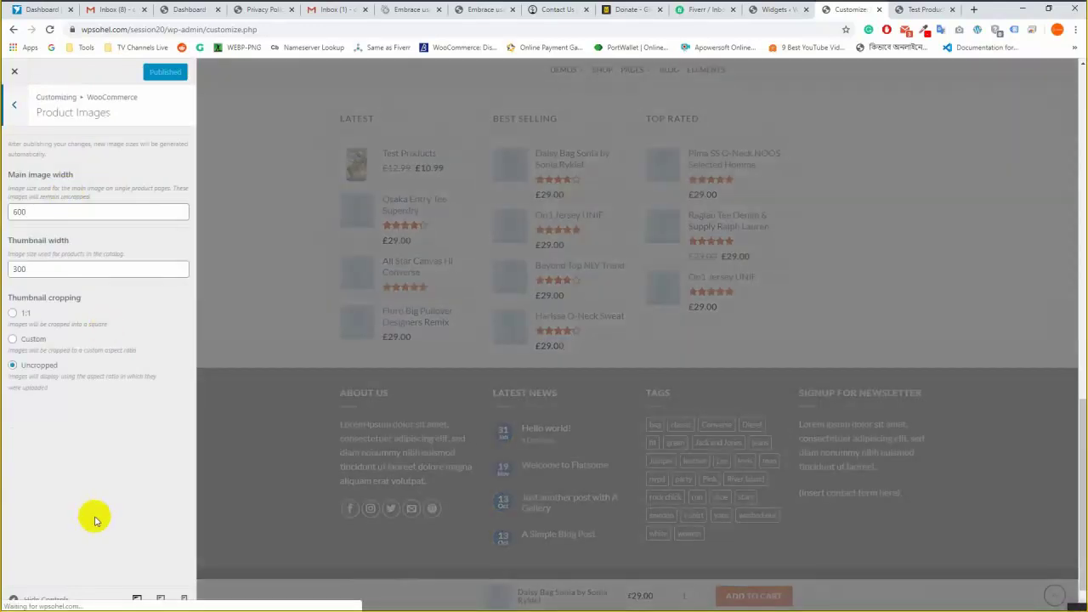
{"action": "left_click", "coordinate": [17, 105]}
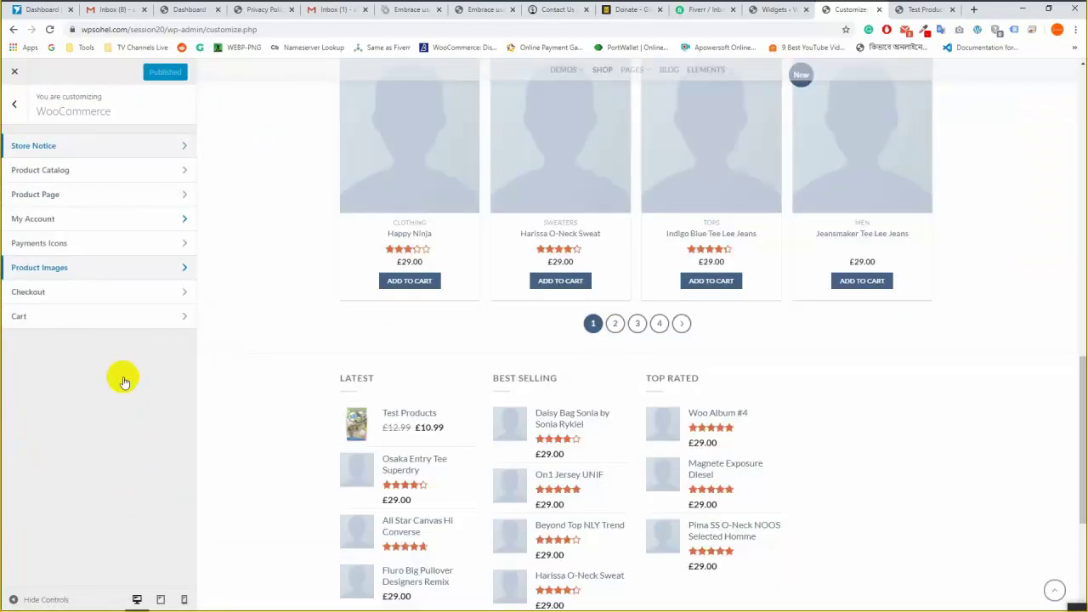
{"action": "left_click", "coordinate": [136, 289]}
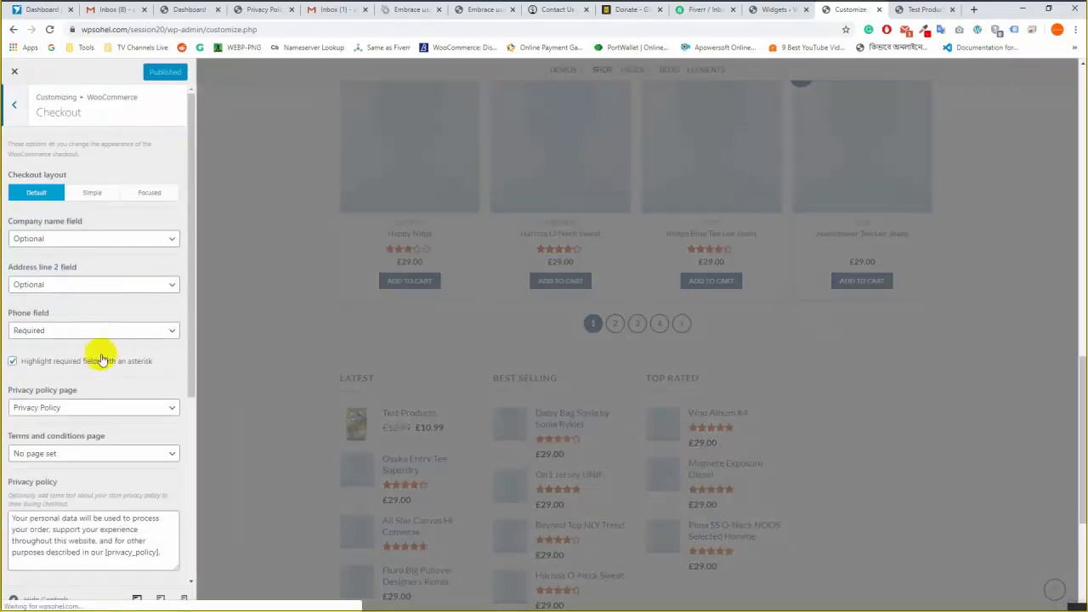
{"action": "scroll", "coordinate": [115, 399], "scroll_direction": "down", "scroll_amount": 3}
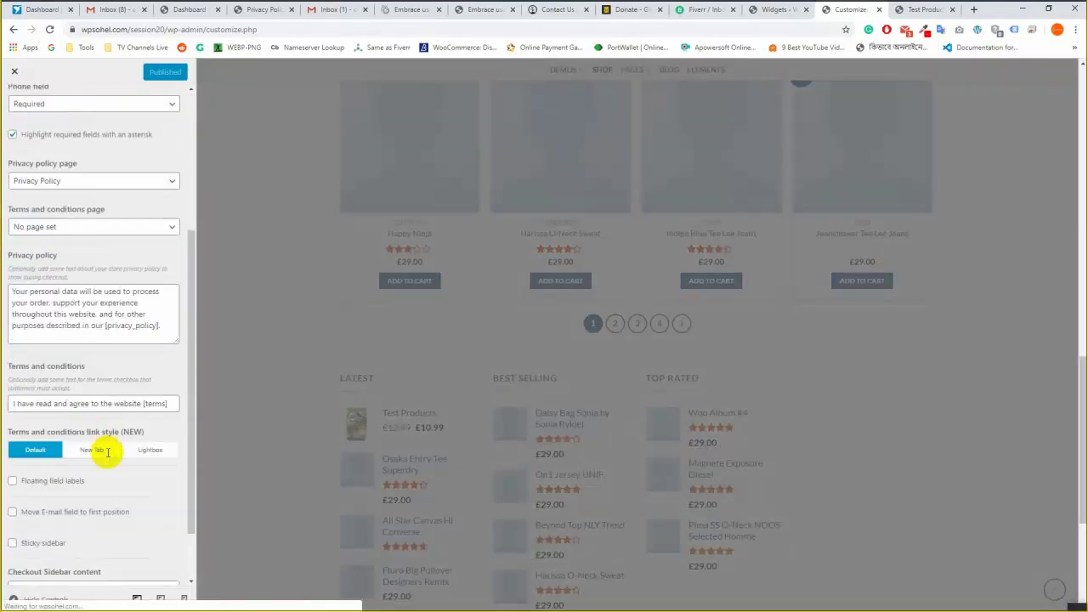
{"action": "scroll", "coordinate": [128, 498], "scroll_direction": "down", "scroll_amount": 1}
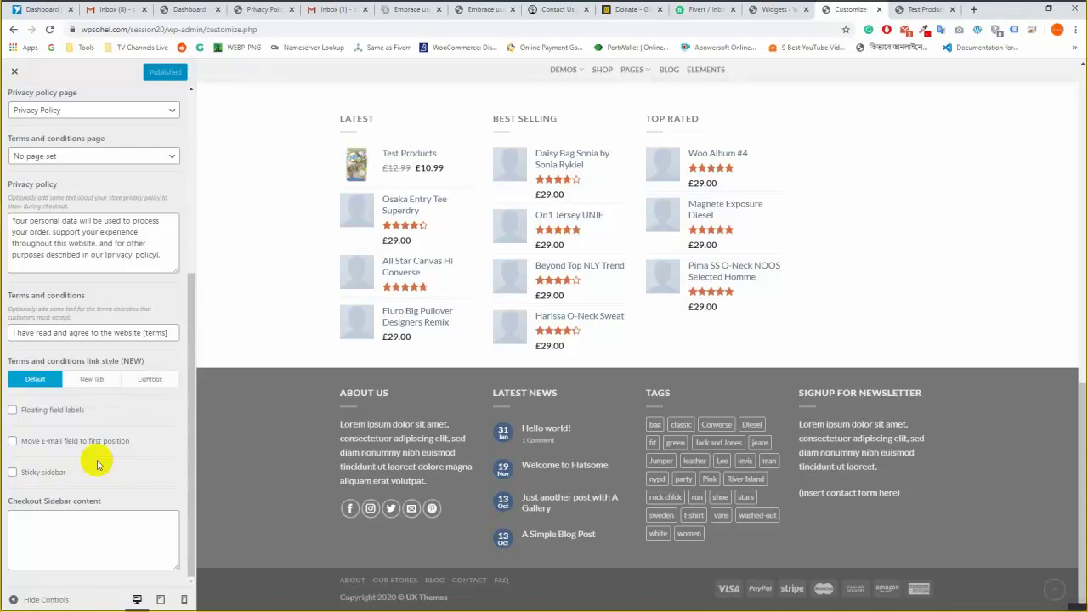
Add Test Products to the cart from its product page and proceed to checkout.
{"action": "left_click", "coordinate": [920, 10]}
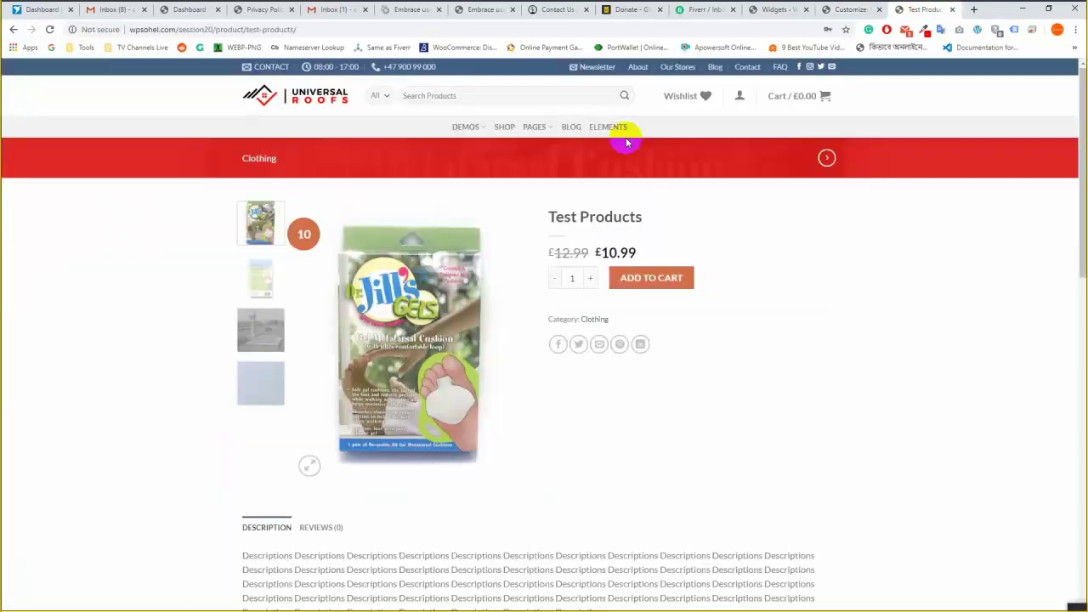
{"action": "left_click", "coordinate": [651, 287]}
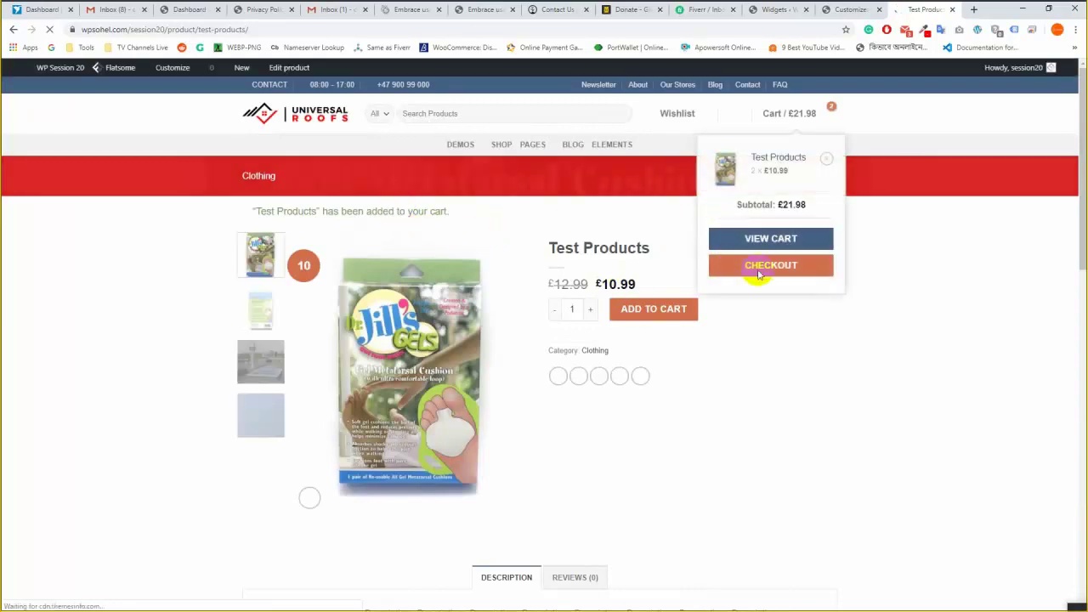
{"action": "left_click", "coordinate": [761, 276]}
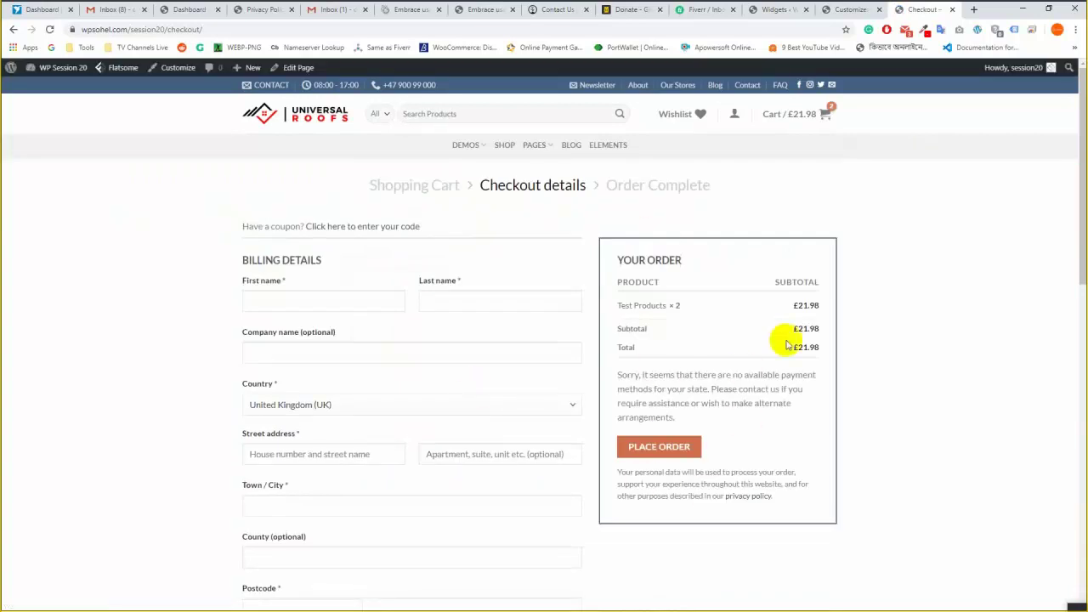
Examine the billing fields and order summary on the checkout page, and return to the customizer's Checkout settings.
{"action": "scroll", "coordinate": [547, 417], "scroll_direction": "down", "scroll_amount": 3}
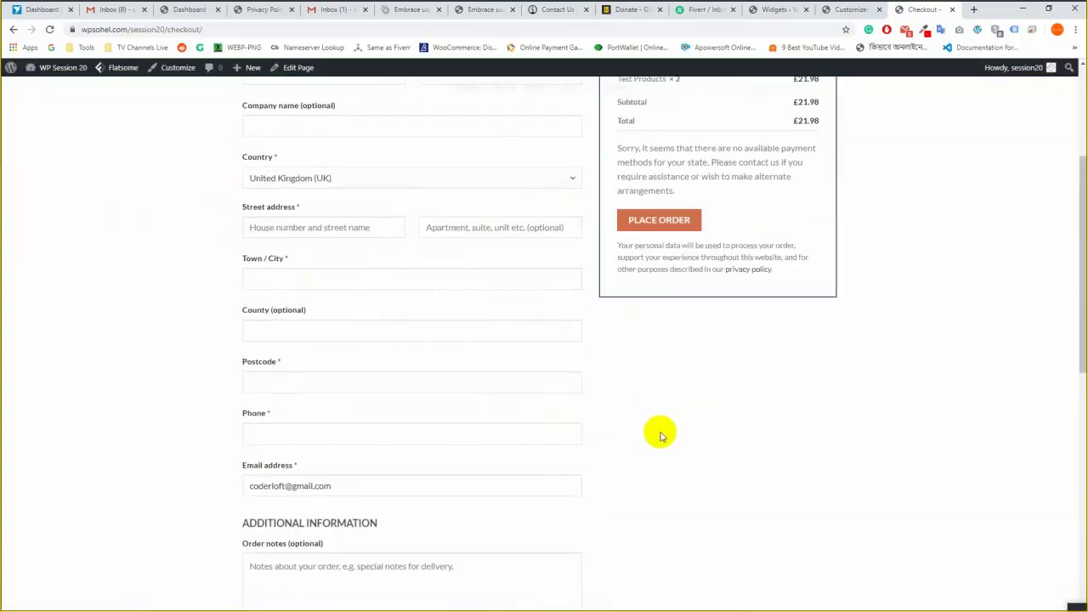
{"action": "scroll", "coordinate": [677, 454], "scroll_direction": "up", "scroll_amount": 1}
{"action": "scroll", "coordinate": [772, 394], "scroll_direction": "up", "scroll_amount": 2}
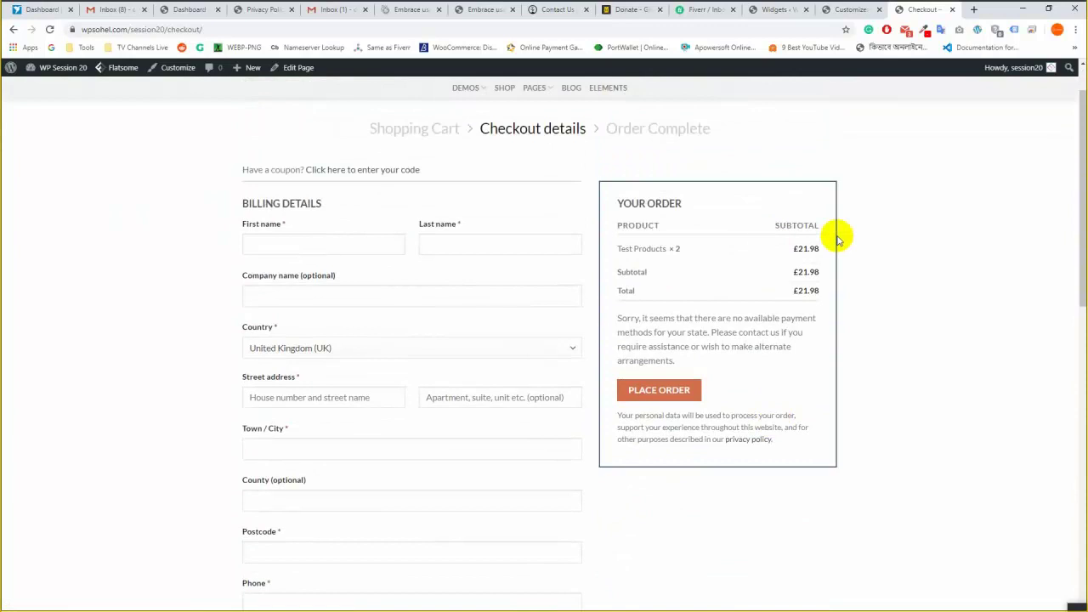
{"action": "left_click", "coordinate": [846, 10]}
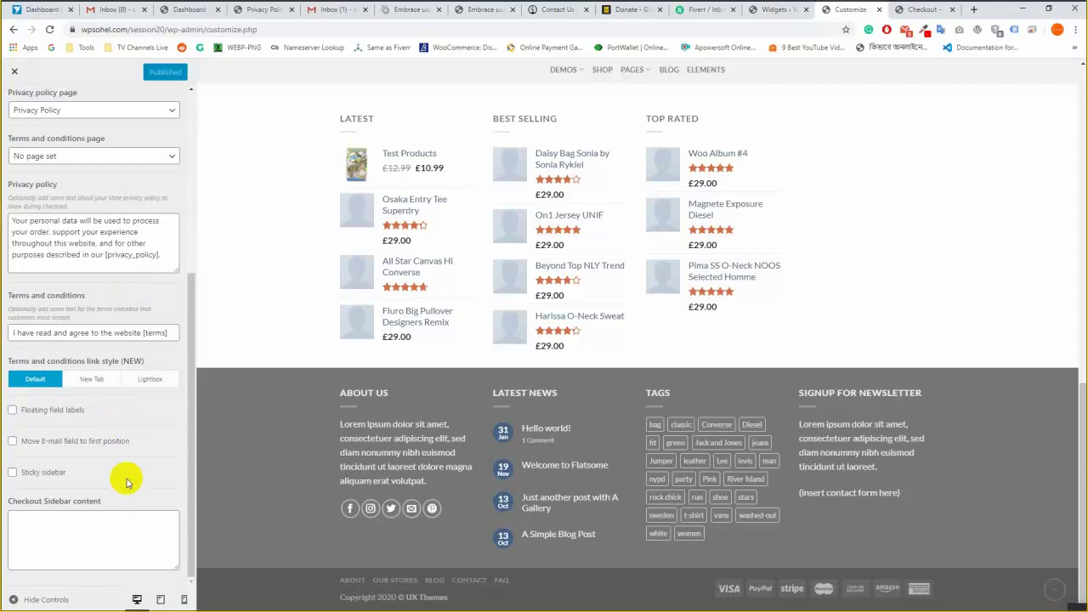
Try the Simple and Focused checkout layouts, and publish the Focused one.
{"action": "scroll", "coordinate": [126, 482], "scroll_direction": "up", "scroll_amount": 1}
{"action": "scroll", "coordinate": [126, 482], "scroll_direction": "up", "scroll_amount": 4}
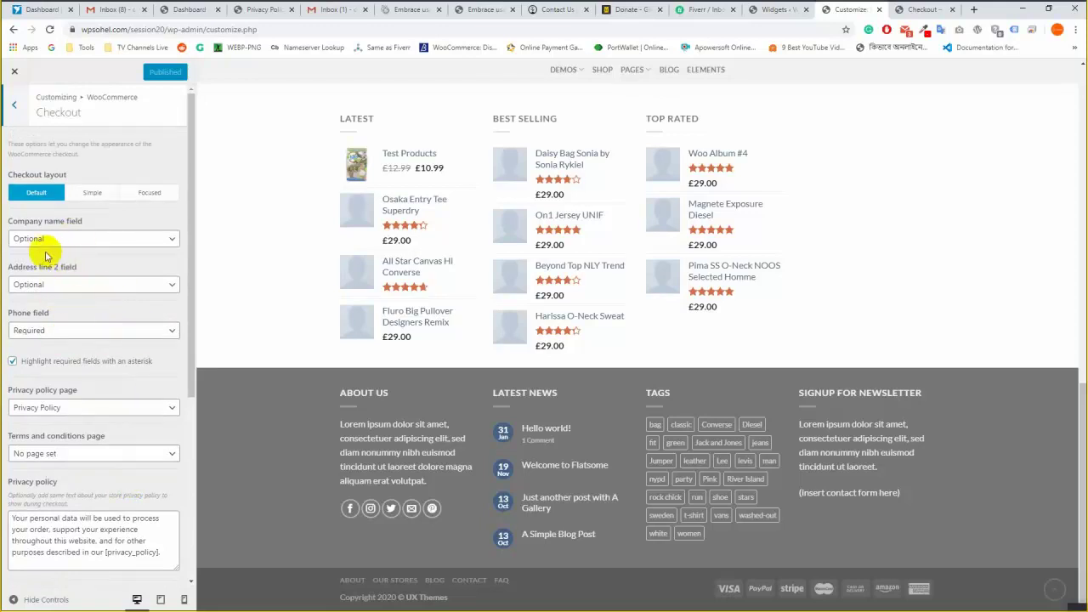
{"action": "left_click", "coordinate": [96, 193]}
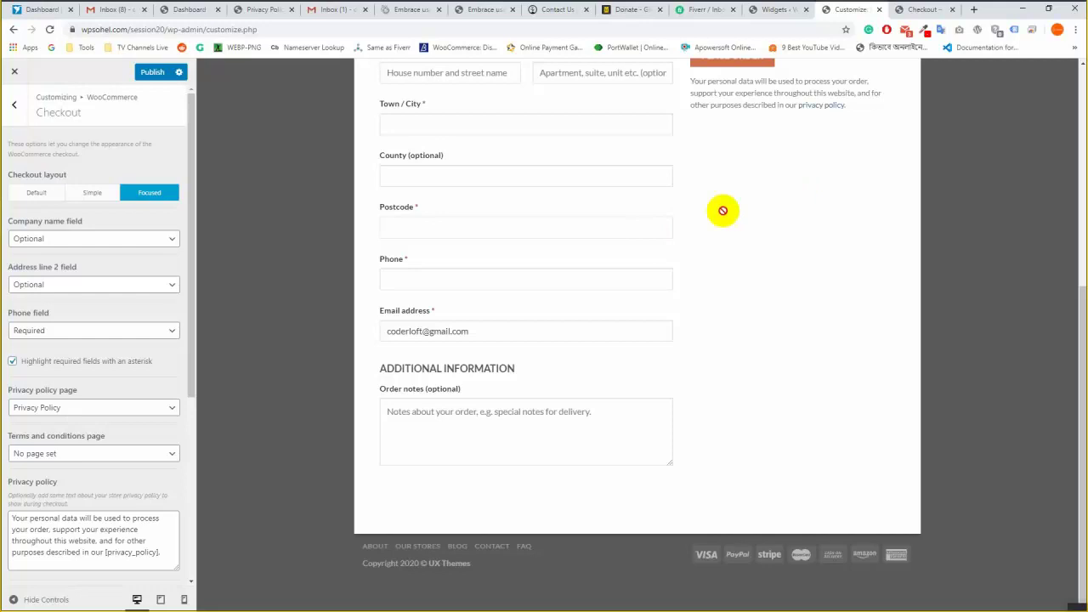
{"action": "scroll", "coordinate": [711, 315], "scroll_direction": "up", "scroll_amount": 5}
{"action": "left_click", "coordinate": [303, 220]}
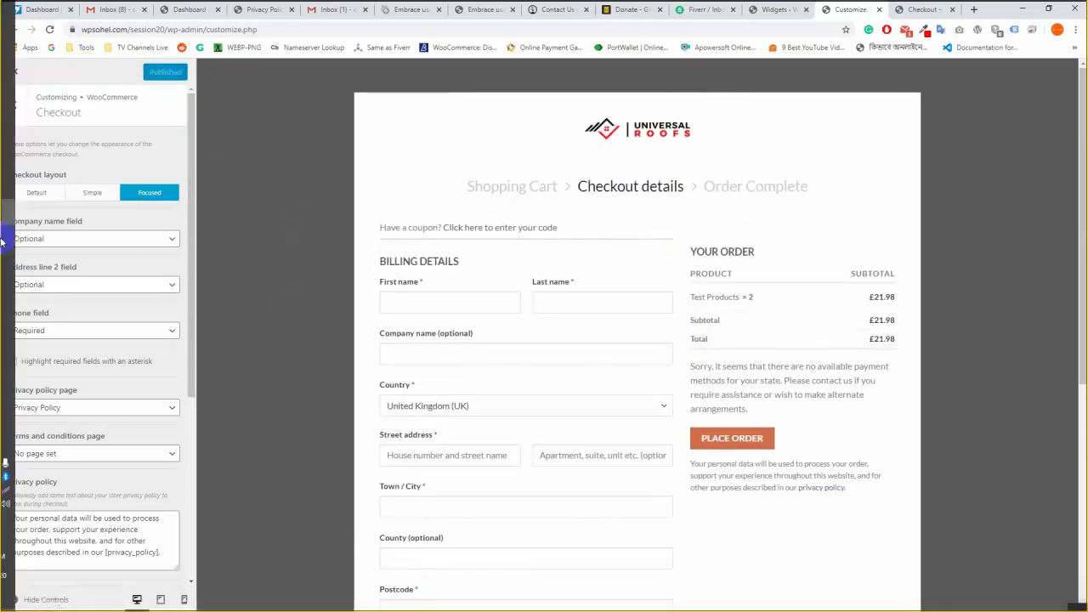
Switch to the Skype call window to view its participant list, and return to the customizer.
{"action": "mouse_move", "coordinate": [24, 185]}
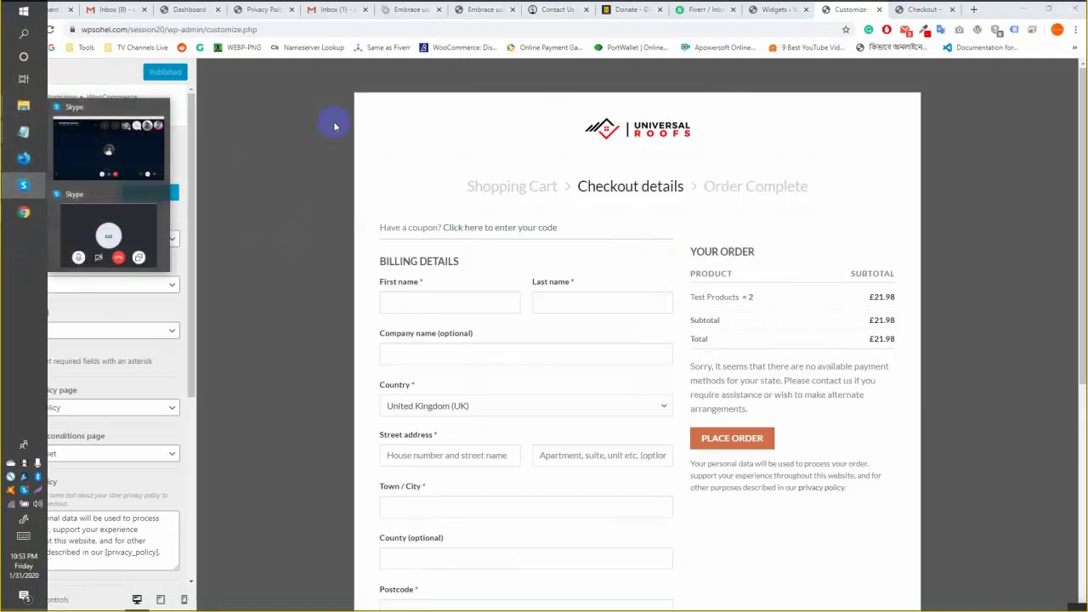
{"action": "mouse_move", "coordinate": [74, 157]}
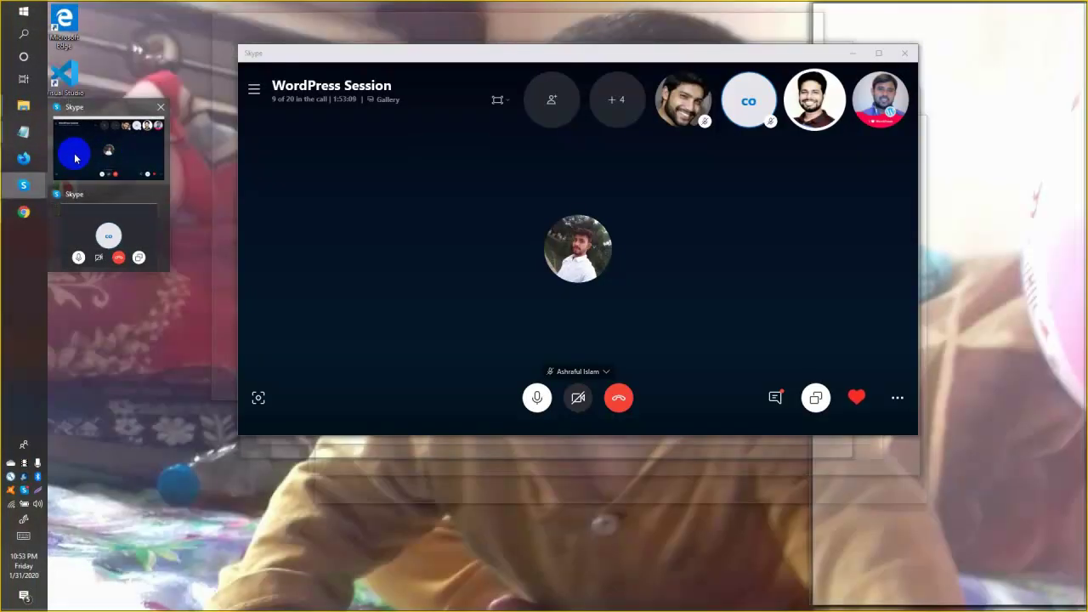
{"action": "left_click", "coordinate": [75, 158]}
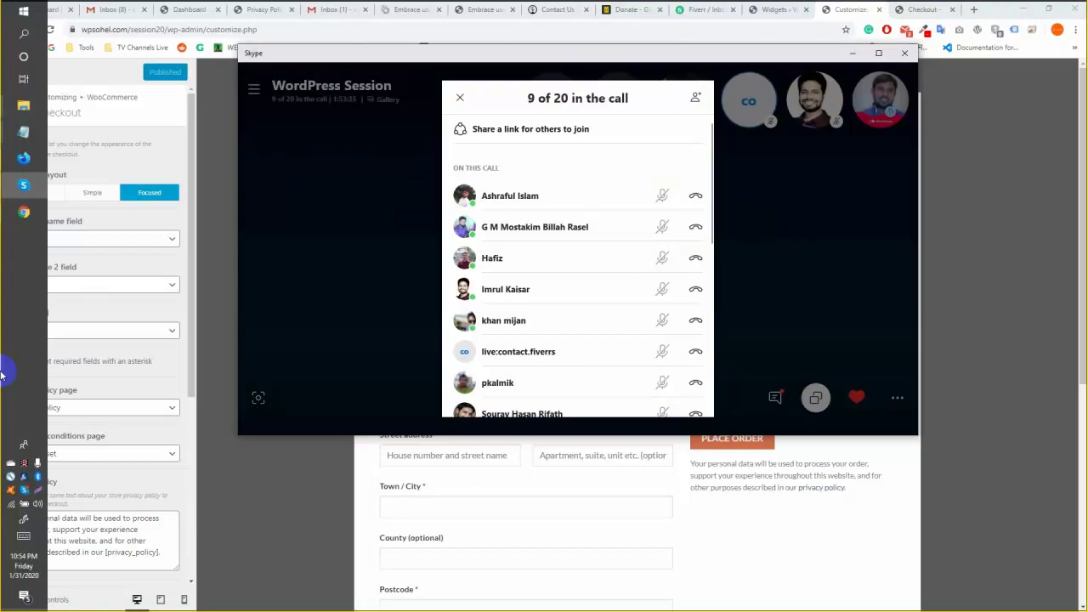
{"action": "left_click", "coordinate": [86, 73]}
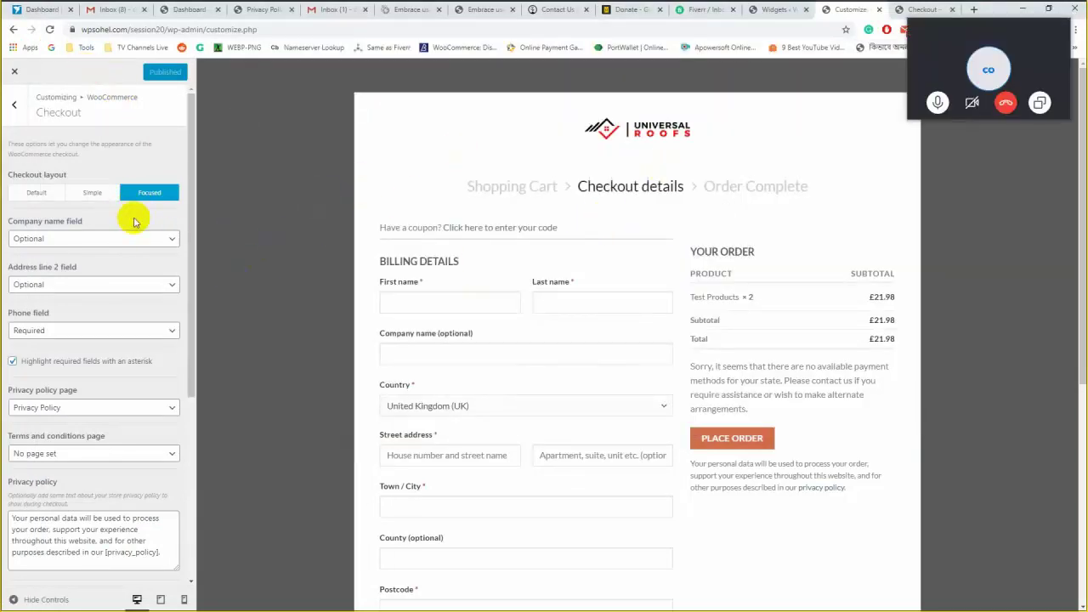
Preview the Simple checkout layout, set the layout back to Default, publish the change and look over the checkout preview.
{"action": "left_click", "coordinate": [93, 193]}
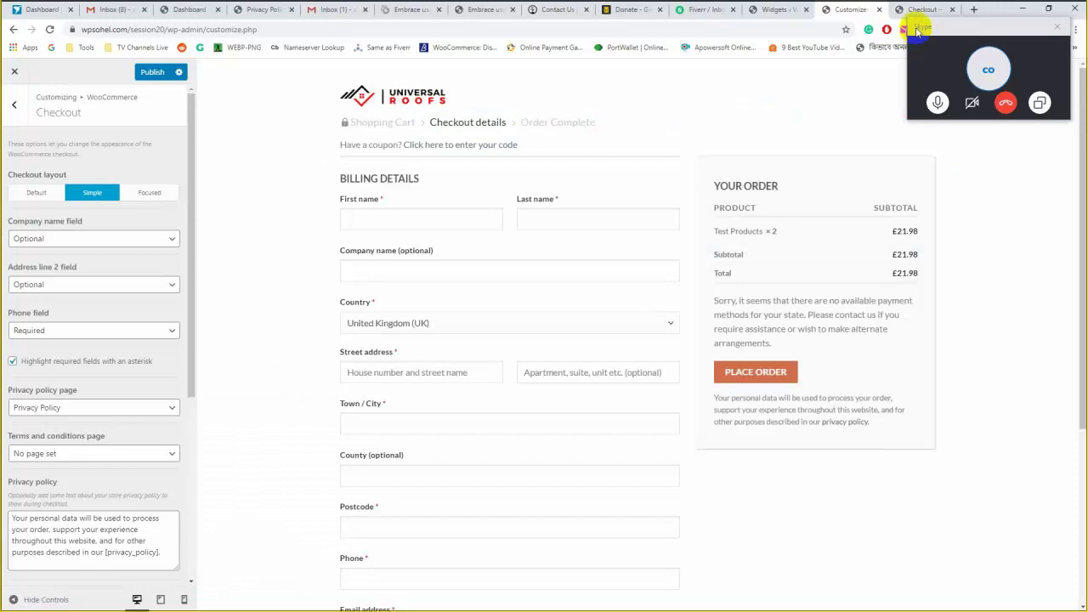
{"action": "left_click_drag", "start_coordinate": [917, 31], "coordinate": [1081, 568]}
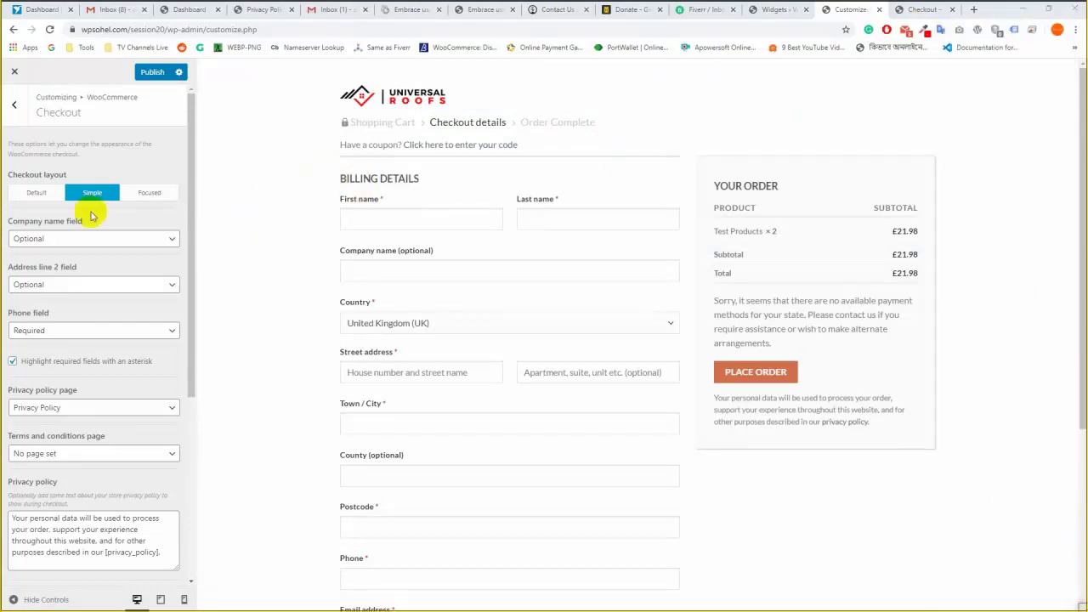
{"action": "left_click", "coordinate": [37, 190]}
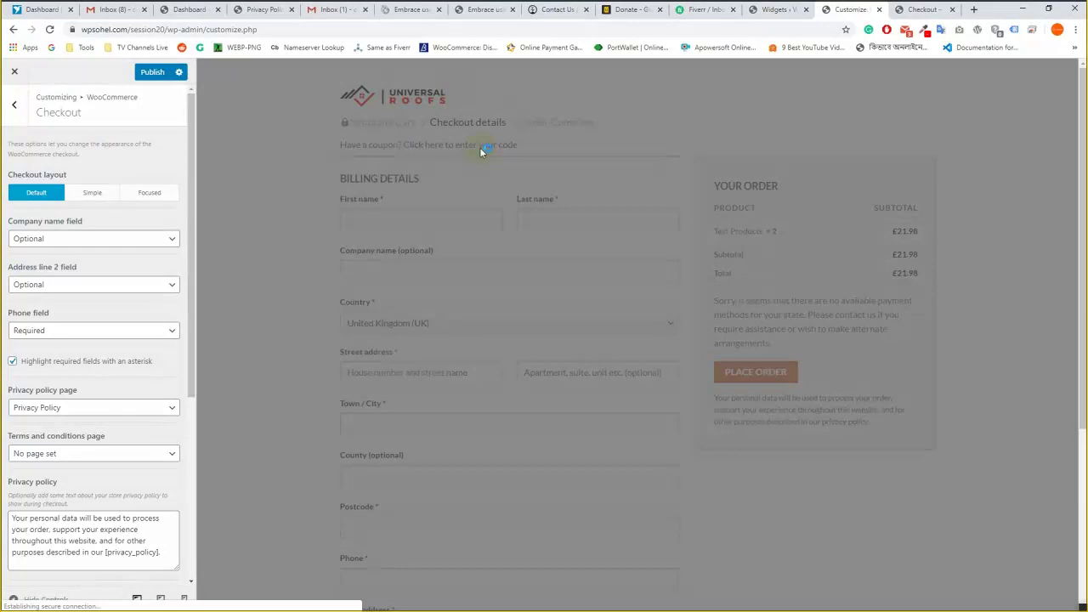
{"action": "left_click", "coordinate": [152, 73]}
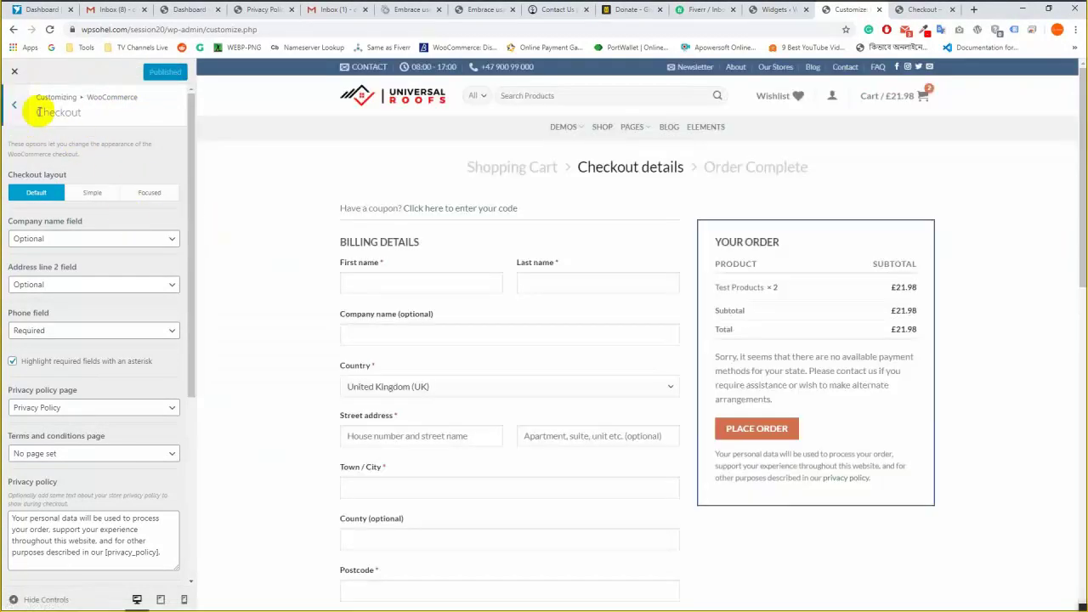
{"action": "scroll", "coordinate": [501, 243], "scroll_direction": "down", "scroll_amount": 1}
{"action": "scroll", "coordinate": [500, 241], "scroll_direction": "down", "scroll_amount": 10}
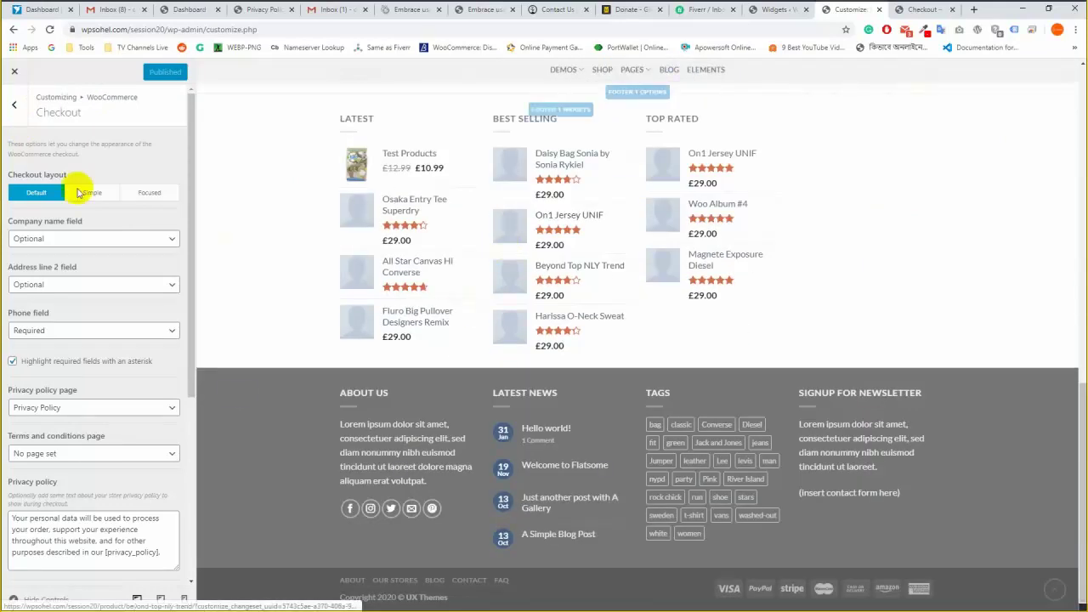
In the WooCommerce Cart settings, enable Sticky sidebar, Auto update on quantity change and Boxed Shipping labels, and publish the changes.
{"action": "left_click", "coordinate": [15, 105]}
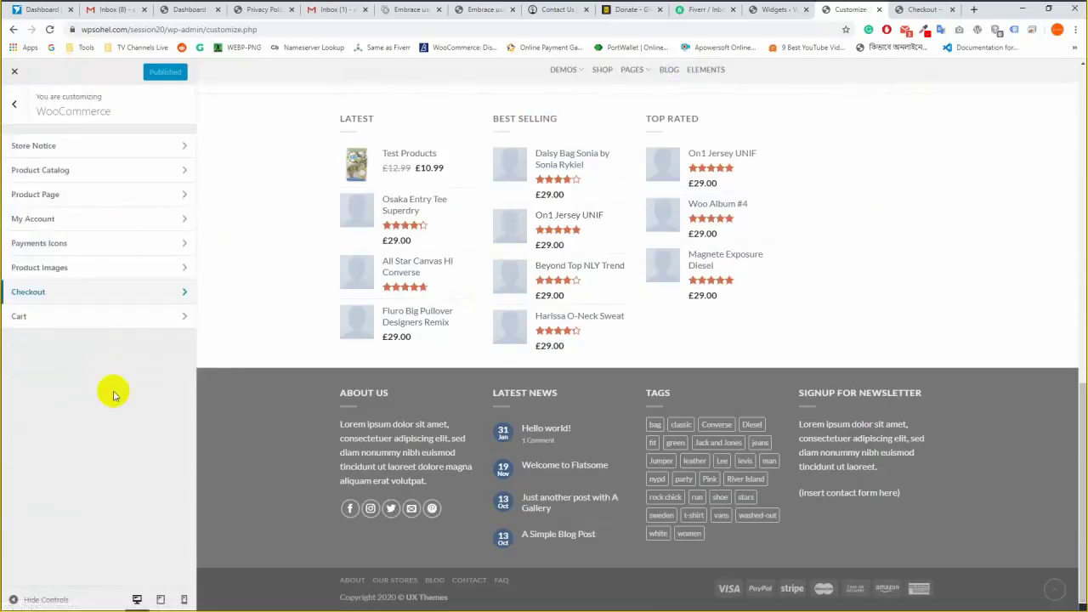
{"action": "left_click", "coordinate": [87, 322]}
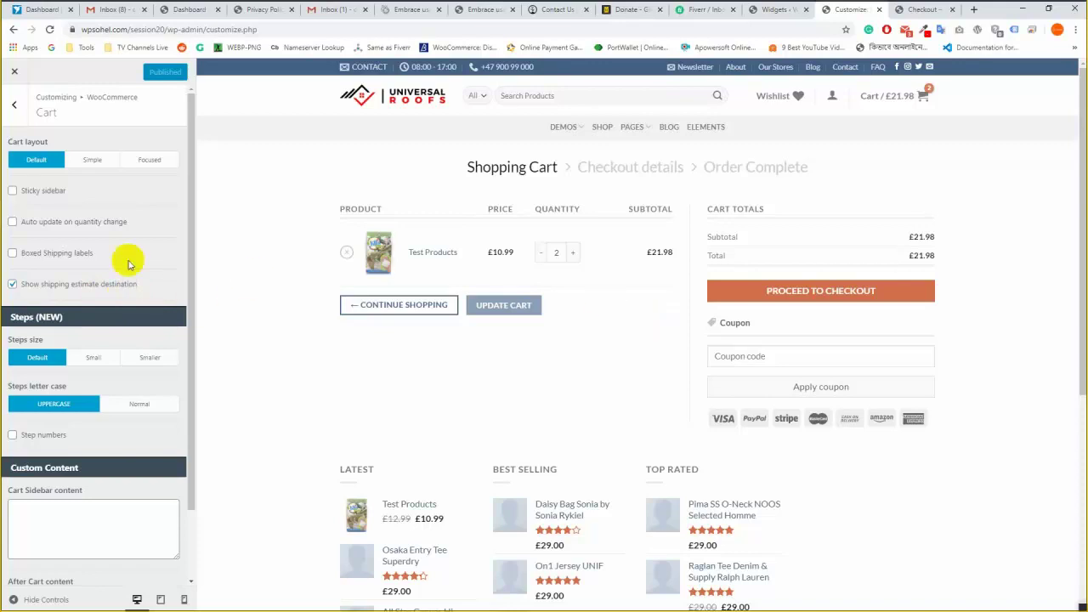
{"action": "left_click", "coordinate": [734, 309]}
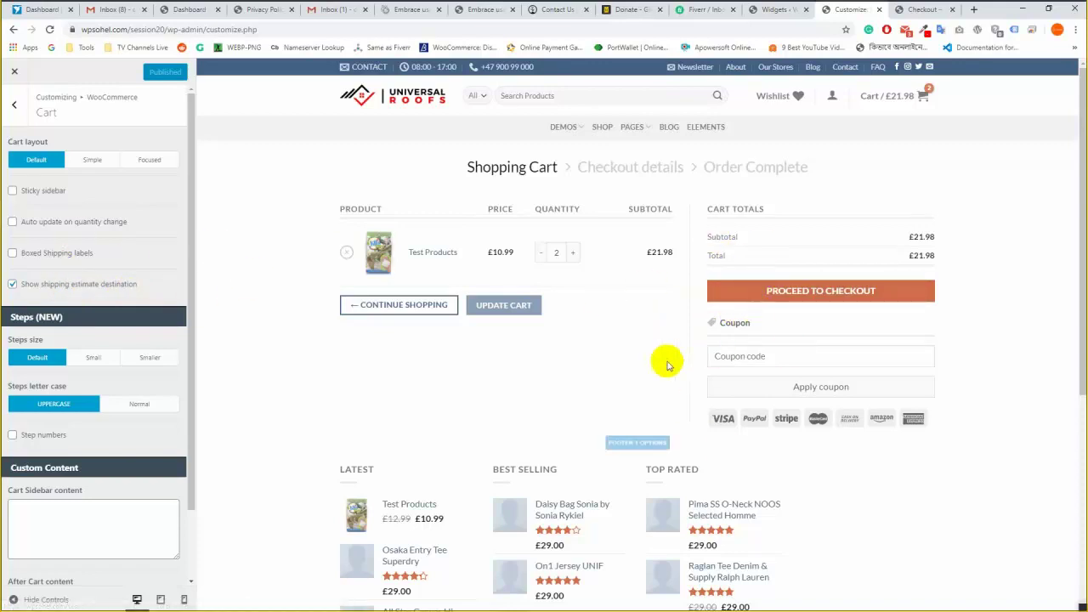
{"action": "left_click", "coordinate": [13, 222]}
{"action": "left_click", "coordinate": [12, 191]}
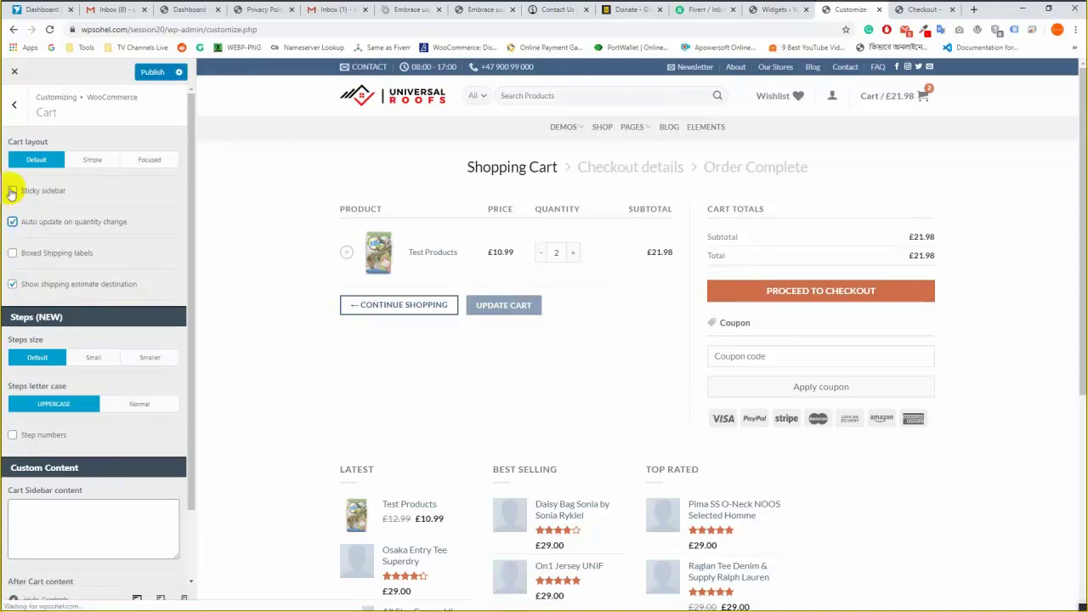
{"action": "left_click", "coordinate": [12, 255]}
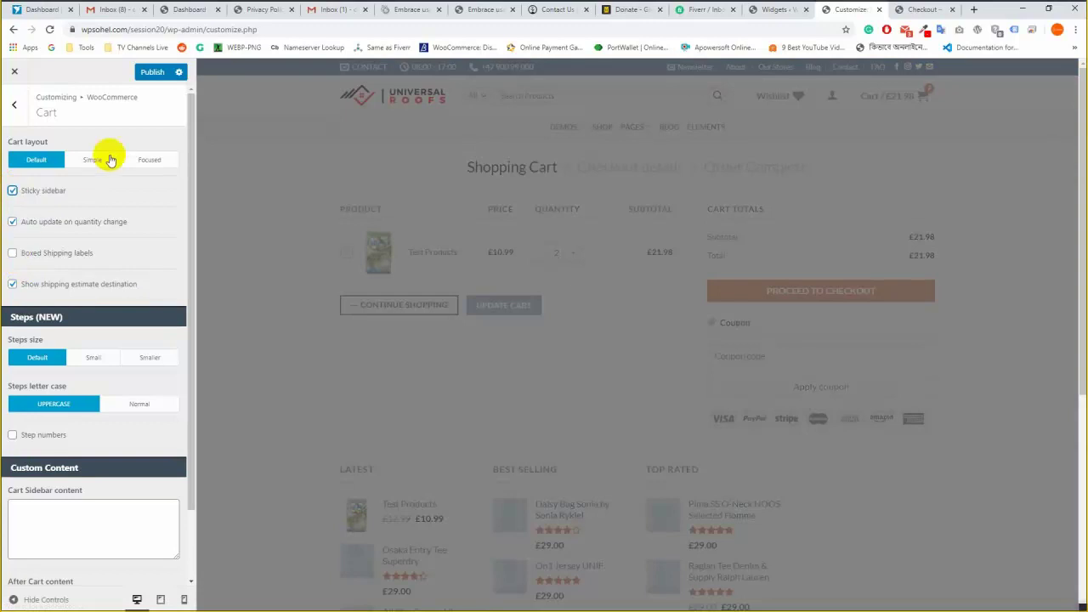
{"action": "left_click", "coordinate": [151, 72]}
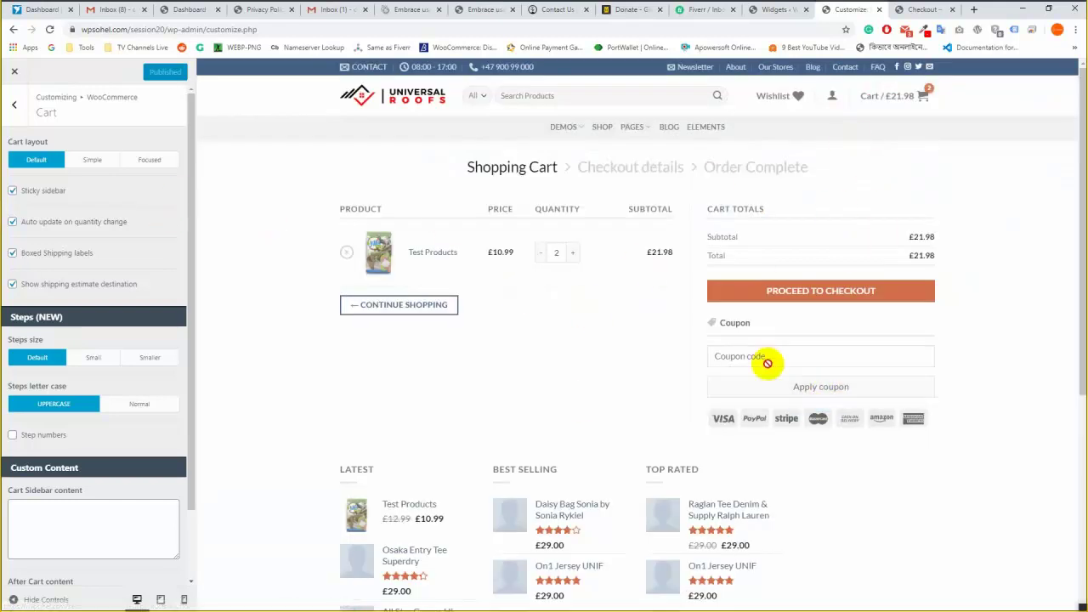
Look through the site's checkout page, and load wpsohel.com/session20/cart/ in its place.
{"action": "left_click", "coordinate": [922, 9]}
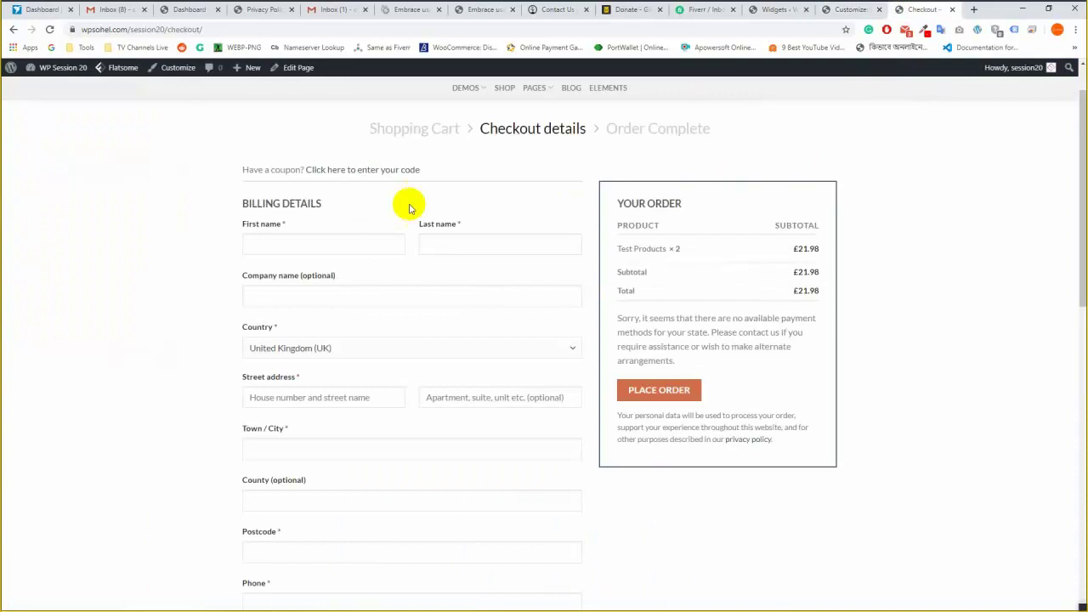
{"action": "scroll", "coordinate": [539, 522], "scroll_direction": "down", "scroll_amount": 3}
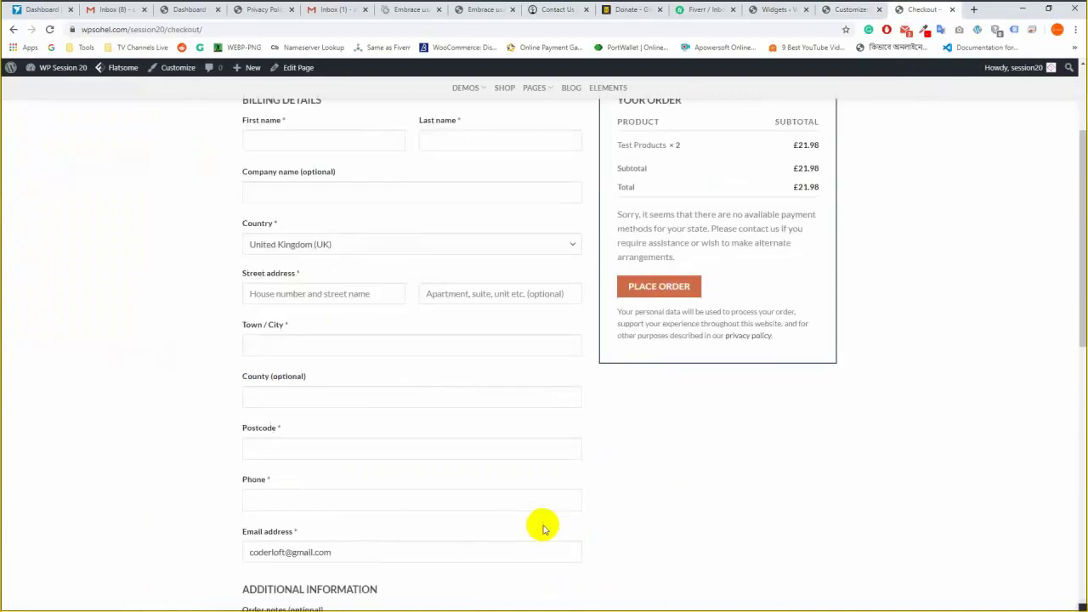
{"action": "double_click", "coordinate": [191, 29]}
{"action": "type", "text": "car"}
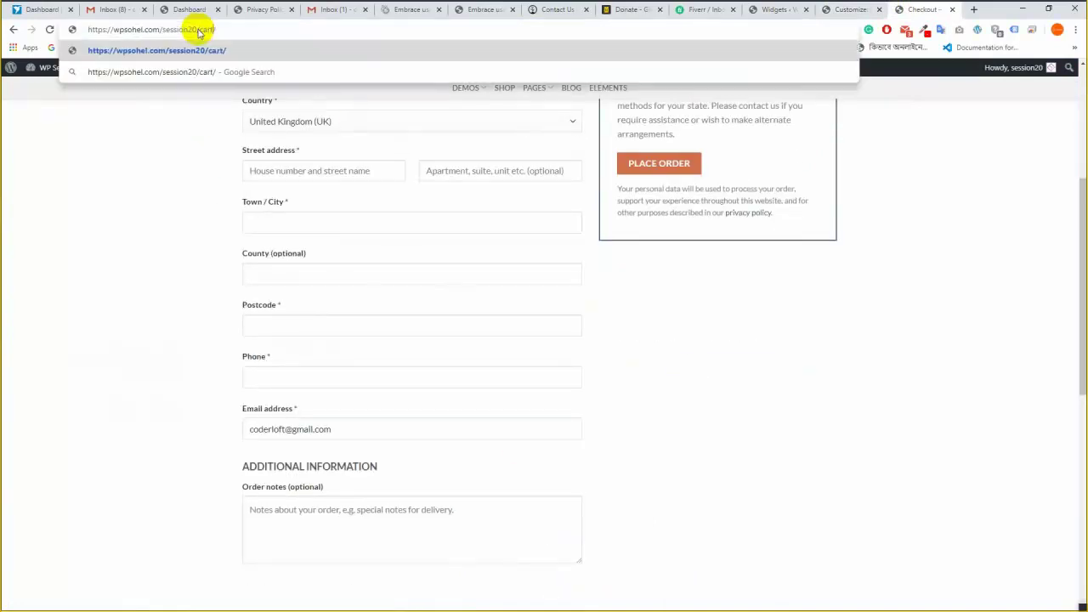
{"action": "key", "text": "Return"}
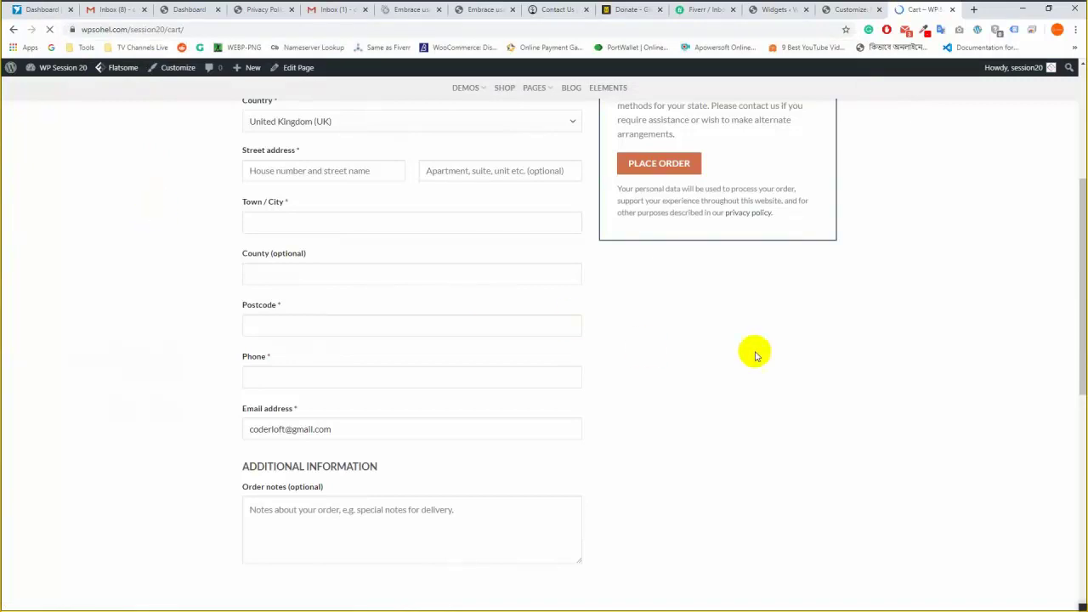
Examine the cart totals, coupon field and product lists on the live cart page, and return to the customizer's Cart settings.
{"action": "left_click", "coordinate": [835, 320]}
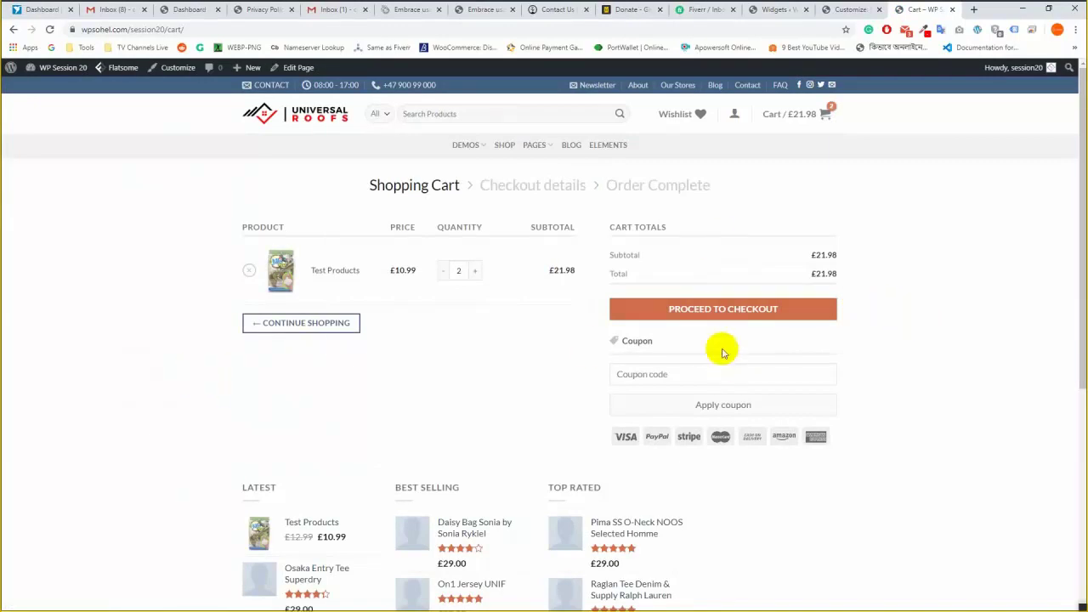
{"action": "scroll", "coordinate": [869, 335], "scroll_direction": "down", "scroll_amount": 5}
{"action": "scroll", "coordinate": [875, 338], "scroll_direction": "up", "scroll_amount": 5}
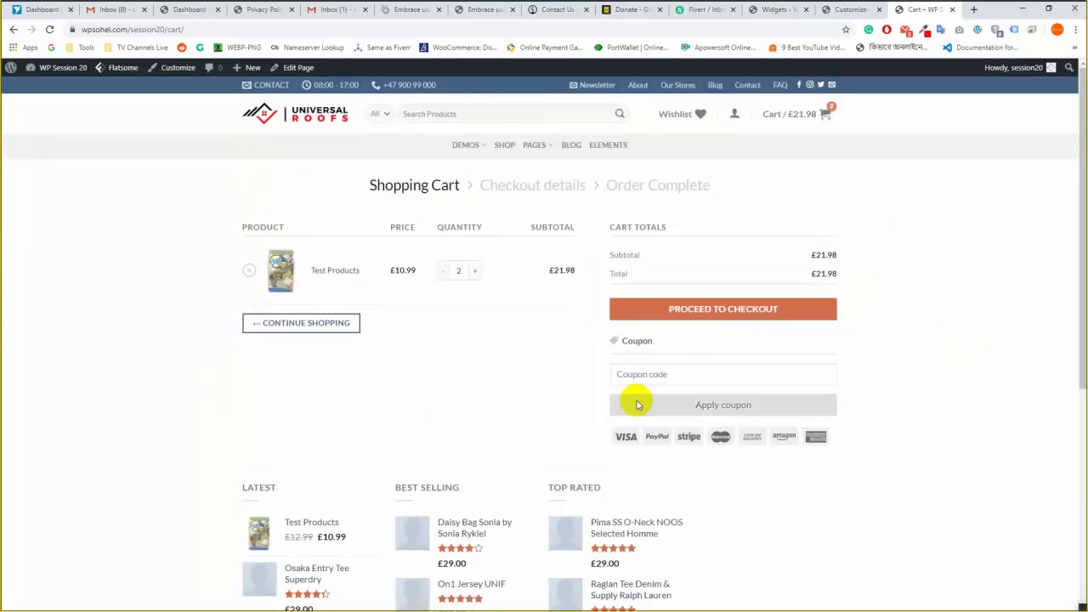
{"action": "left_click", "coordinate": [636, 374]}
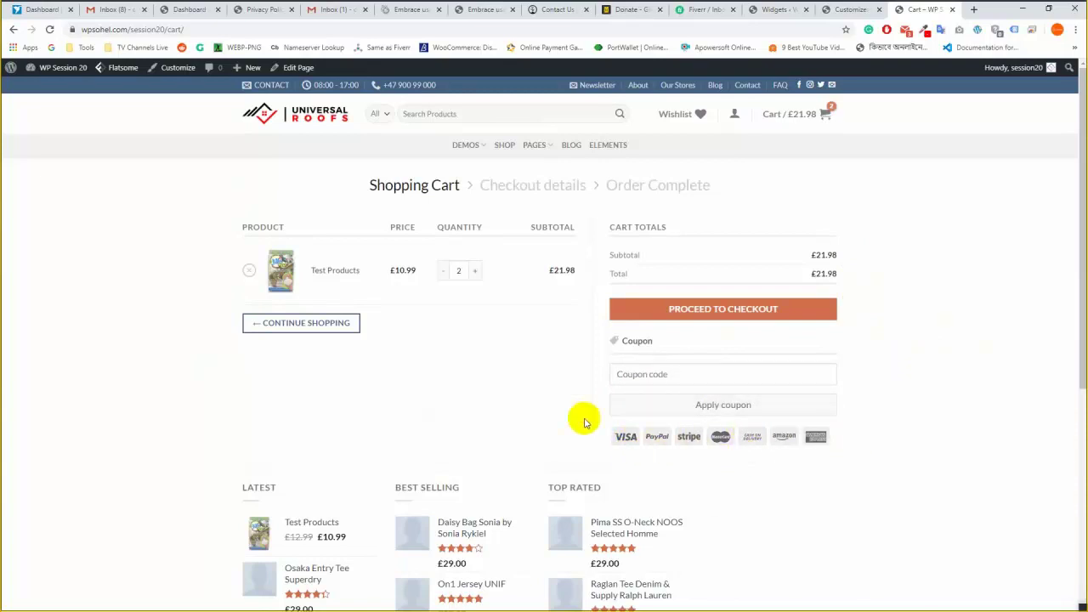
{"action": "triple_click", "coordinate": [539, 401]}
{"action": "left_click", "coordinate": [520, 383]}
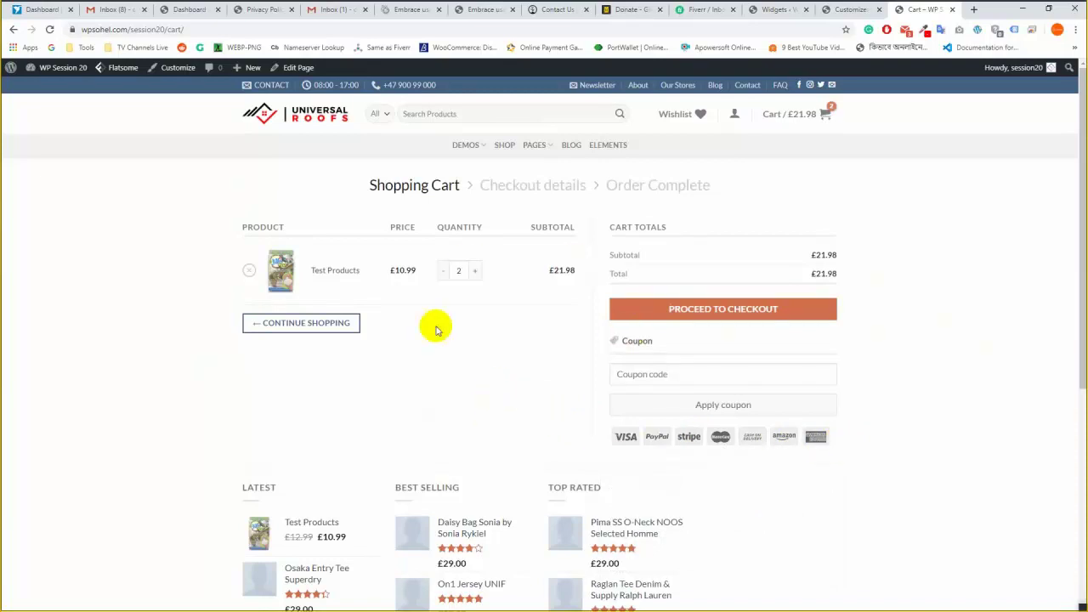
{"action": "left_click", "coordinate": [850, 10]}
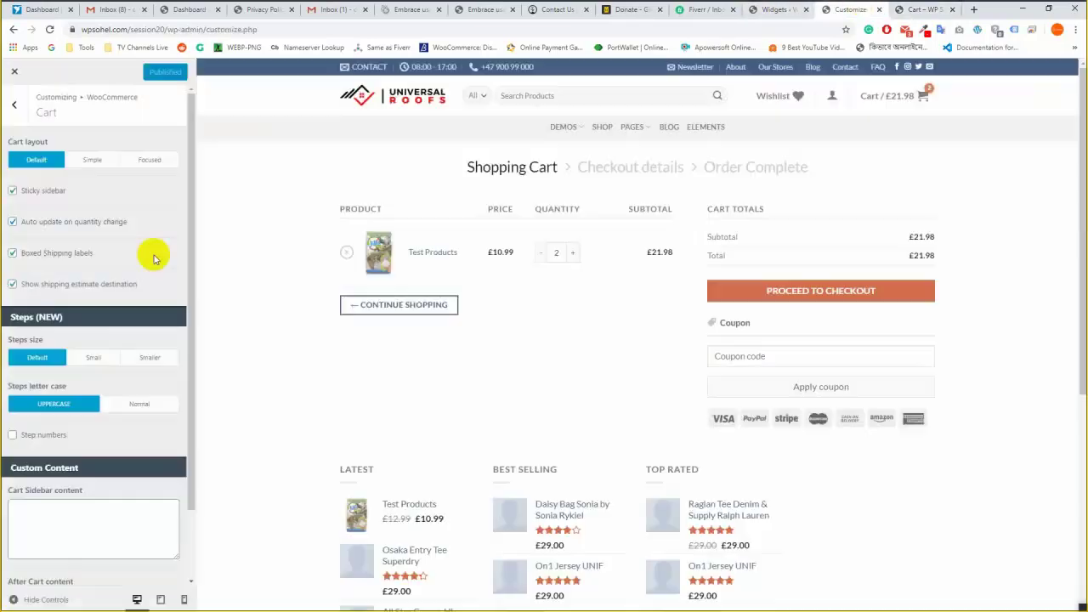
Enter "Hello world" as the Cart Sidebar content and publish the change.
{"action": "scroll", "coordinate": [122, 301], "scroll_direction": "down", "scroll_amount": 2}
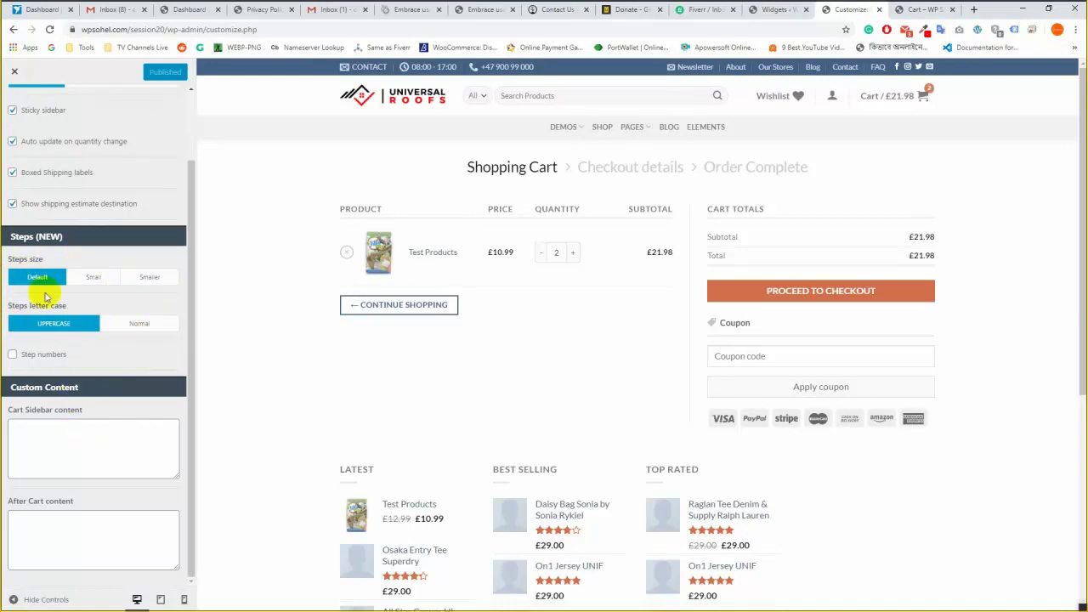
{"action": "scroll", "coordinate": [714, 374], "scroll_direction": "down", "scroll_amount": 2}
{"action": "scroll", "coordinate": [641, 280], "scroll_direction": "up", "scroll_amount": 2}
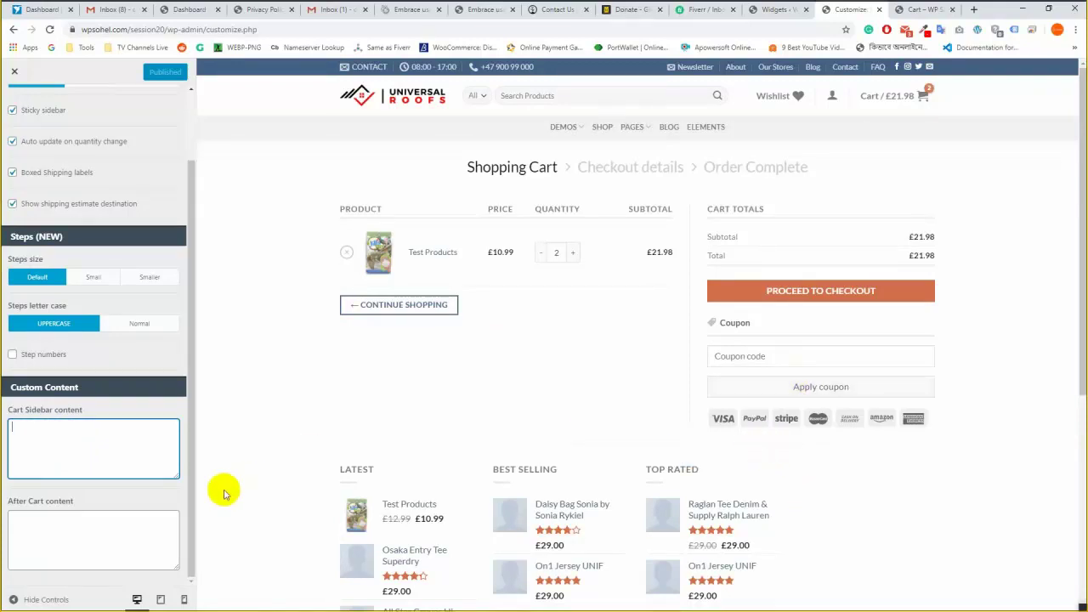
{"action": "left_click", "coordinate": [90, 449]}
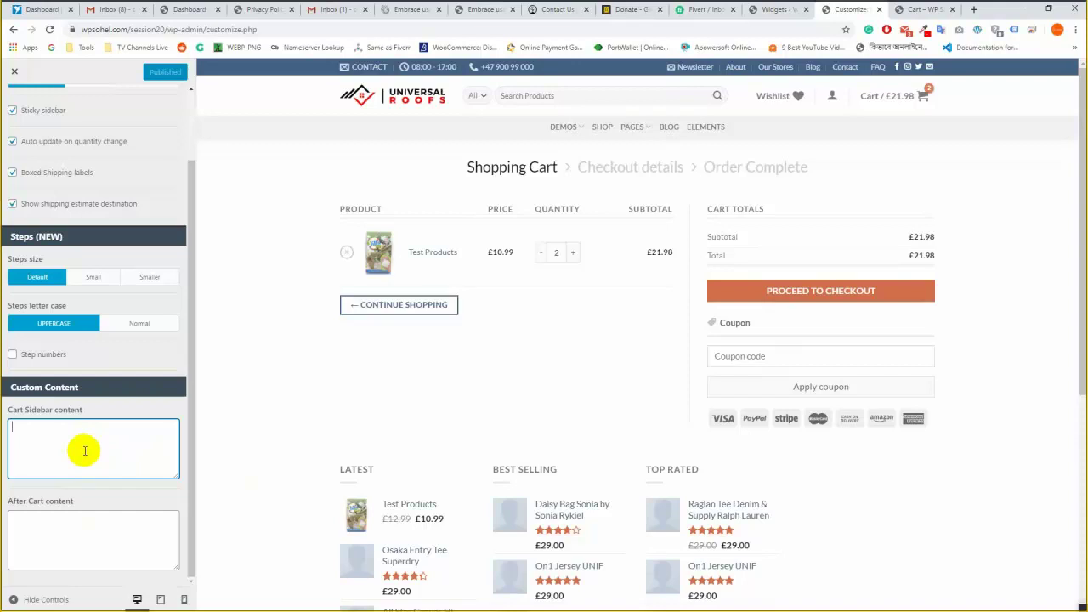
{"action": "type", "text": "Hello world"}
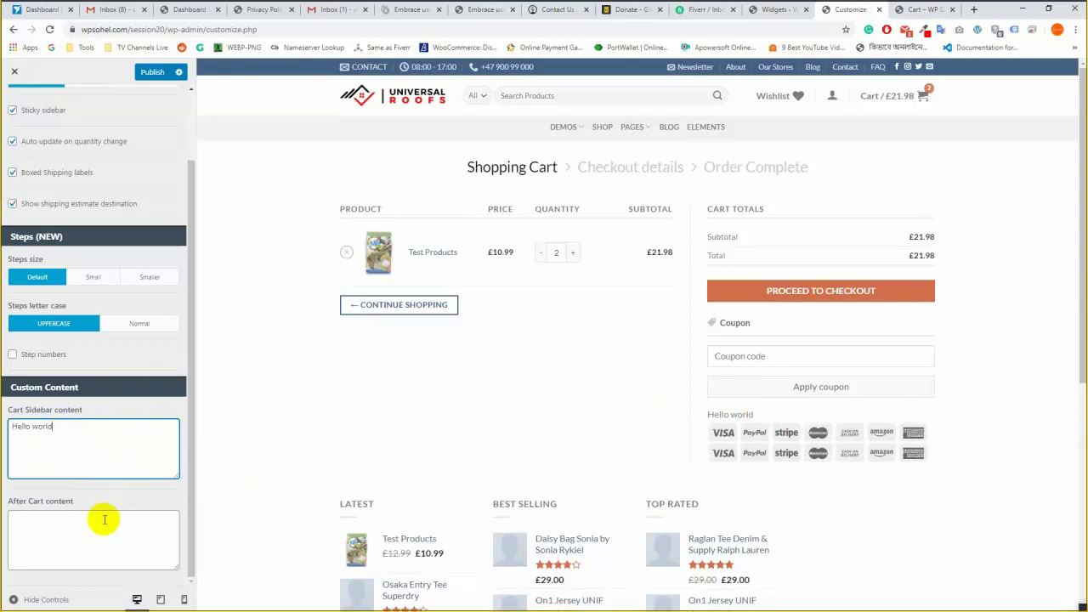
{"action": "left_click", "coordinate": [152, 71]}
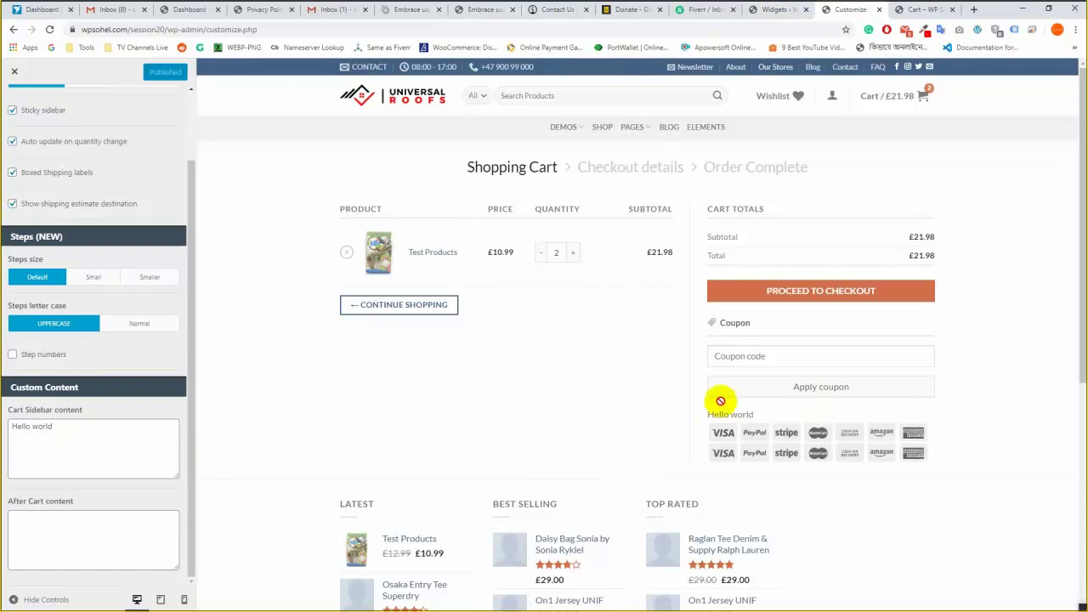
Leave the Cart and WooCommerce settings and return to the customizer's main section list.
{"action": "scroll", "coordinate": [107, 394], "scroll_direction": "up", "scroll_amount": 2}
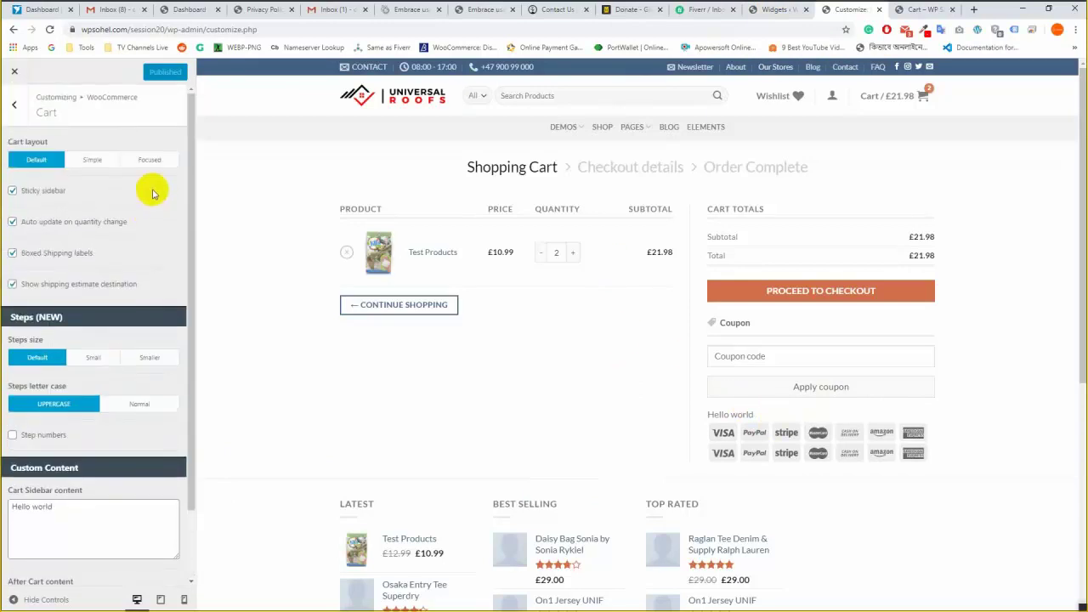
{"action": "left_click", "coordinate": [13, 103]}
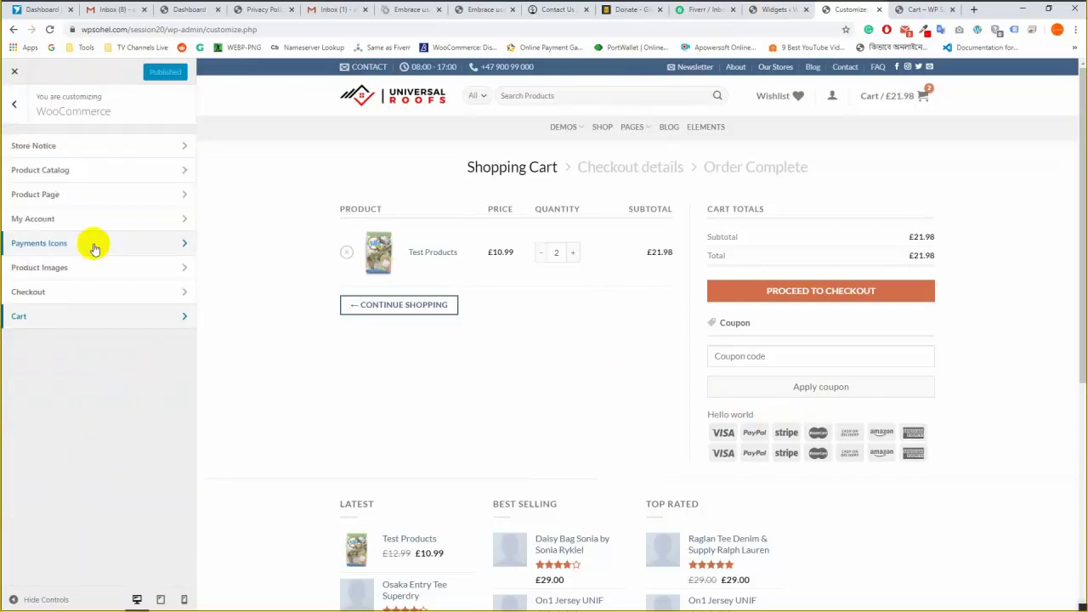
{"action": "left_click", "coordinate": [14, 104]}
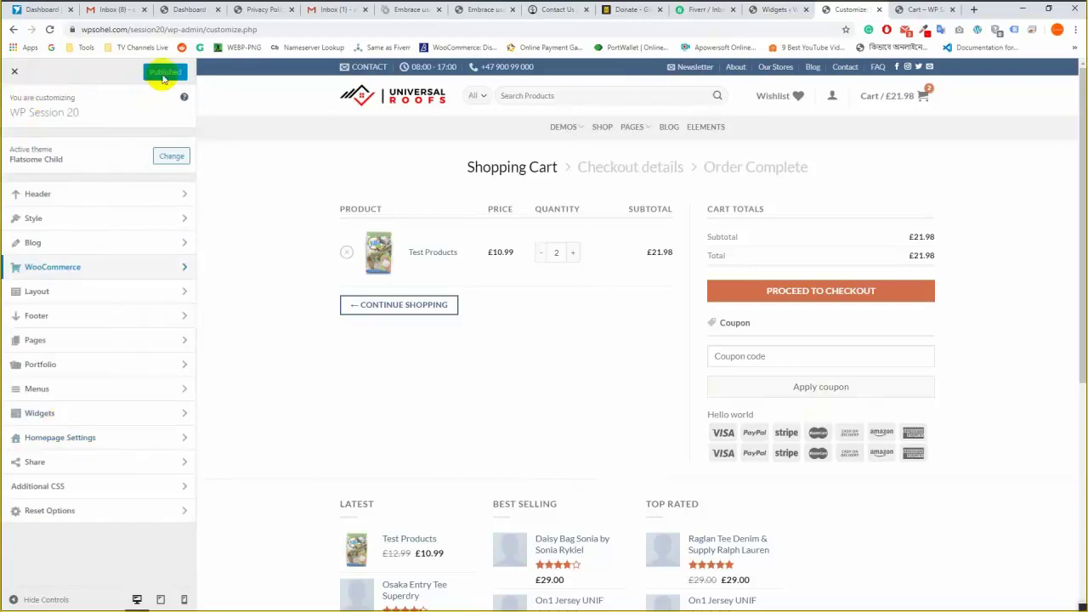
Review the WooCommerce section list against the live cart page, and return to the customizer's main section list.
{"action": "left_click", "coordinate": [127, 272]}
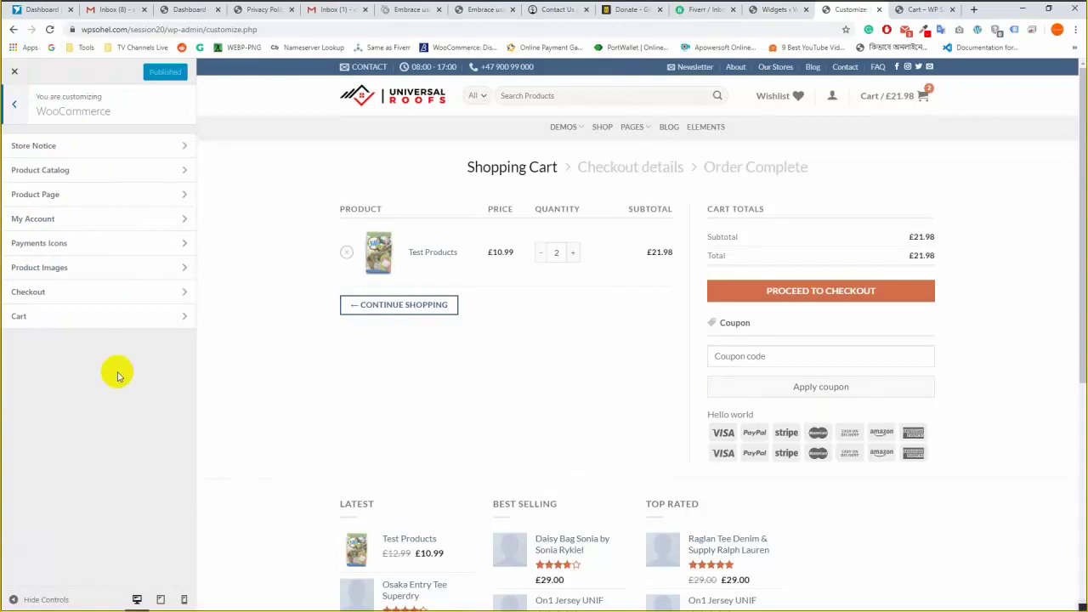
{"action": "left_click", "coordinate": [928, 11]}
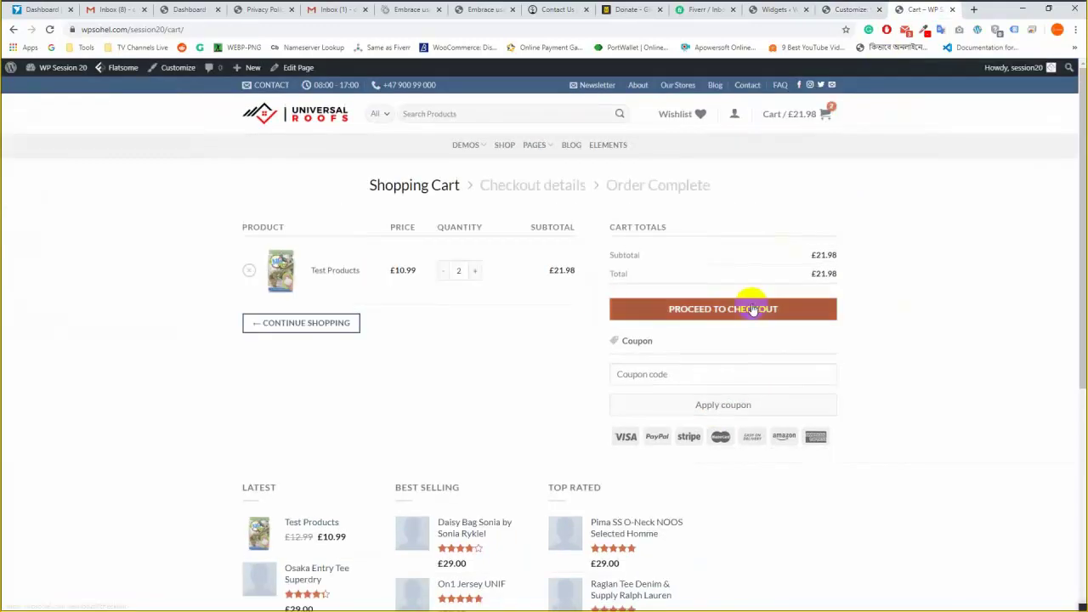
{"action": "left_click", "coordinate": [841, 10]}
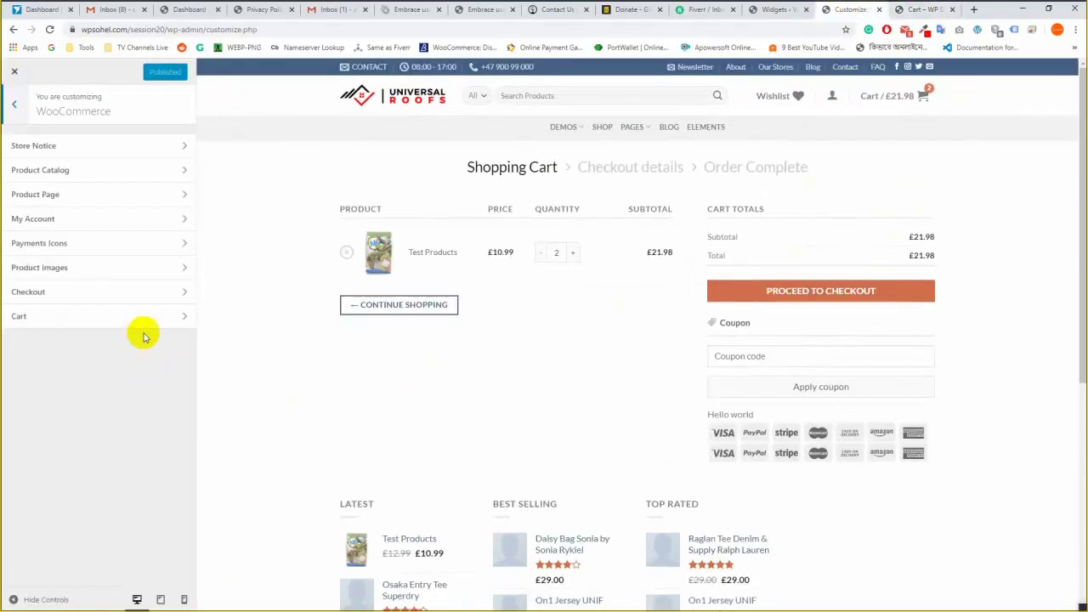
{"action": "left_click", "coordinate": [908, 9]}
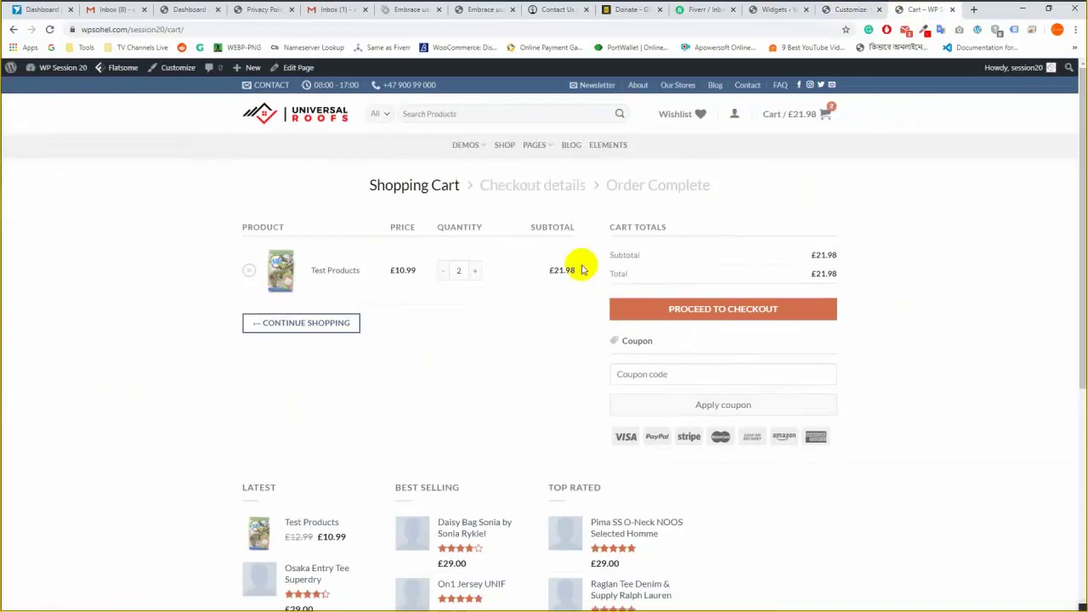
{"action": "left_click", "coordinate": [852, 9]}
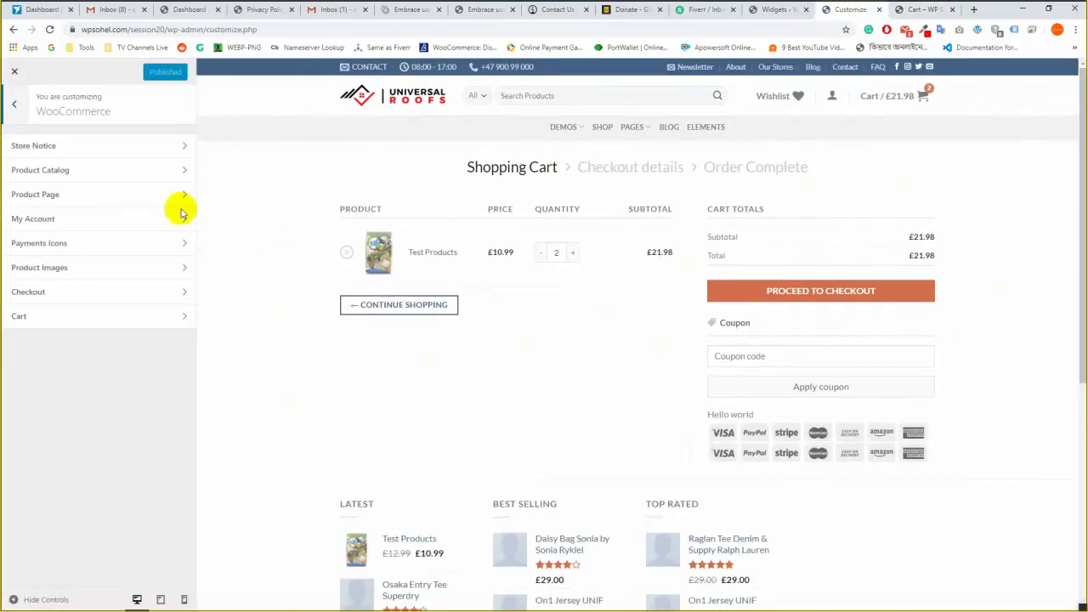
{"action": "left_click", "coordinate": [31, 100]}
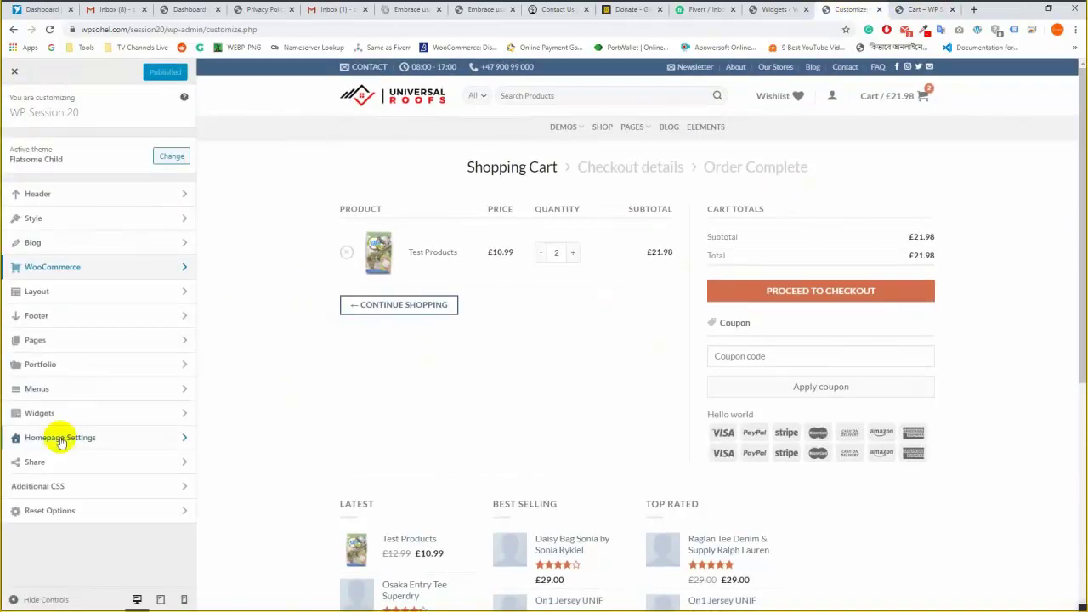
Open the Layout settings and look through the layout mode, site width, background and content color options.
{"action": "left_click", "coordinate": [88, 292]}
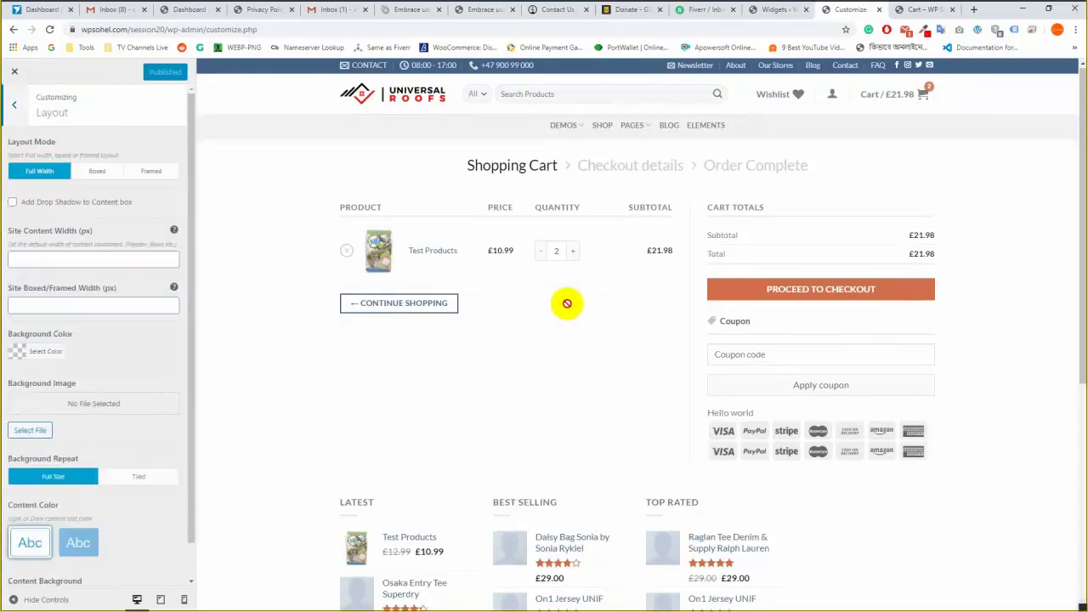
{"action": "scroll", "coordinate": [331, 219], "scroll_direction": "down", "scroll_amount": 2}
{"action": "scroll", "coordinate": [114, 381], "scroll_direction": "down", "scroll_amount": 1}
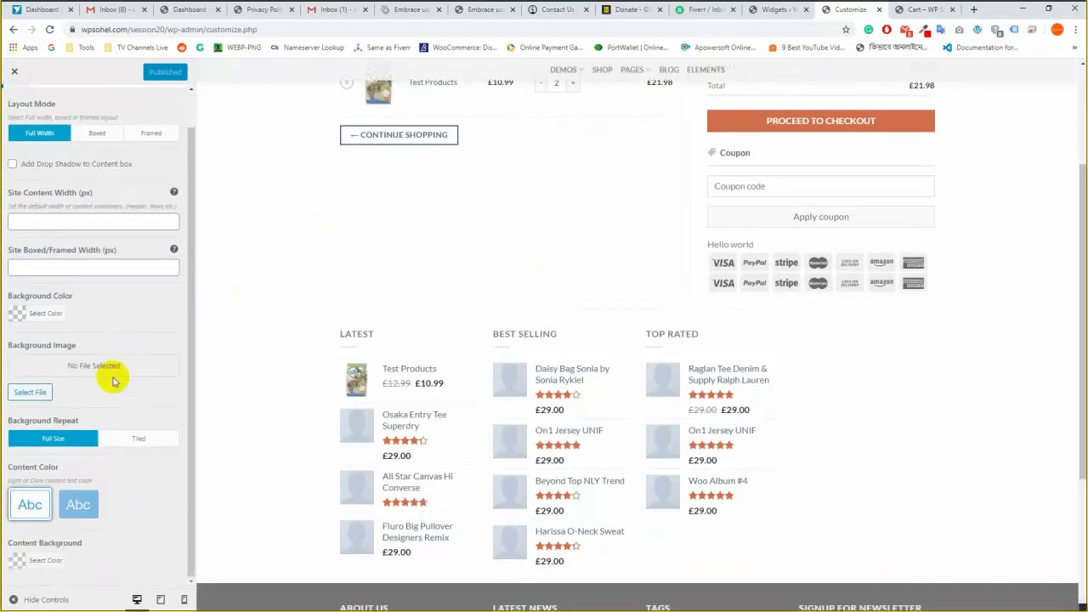
{"action": "scroll", "coordinate": [113, 381], "scroll_direction": "up", "scroll_amount": 1}
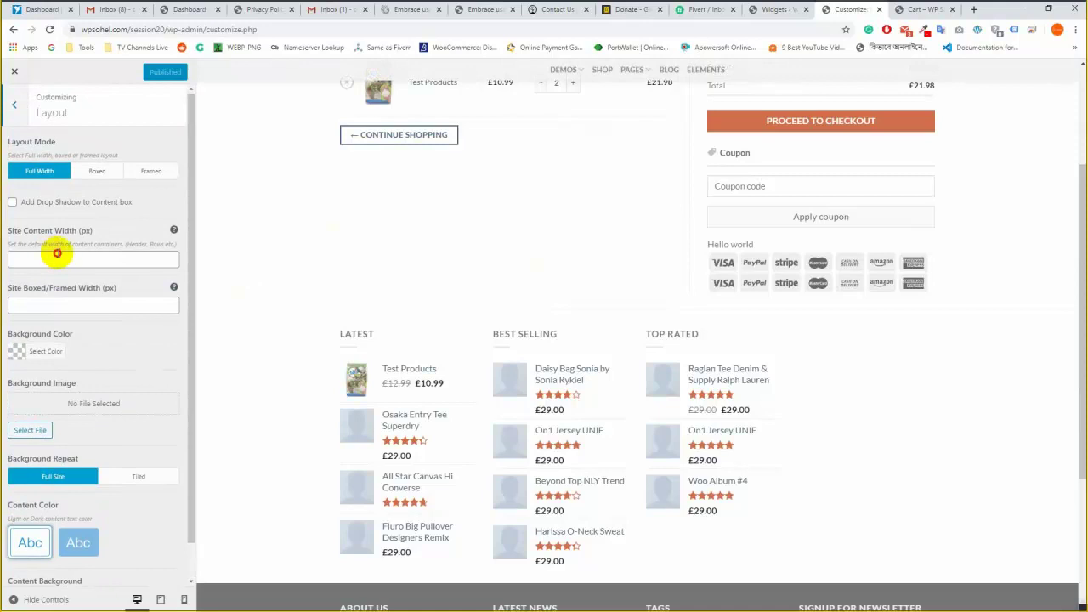
{"action": "left_click", "coordinate": [57, 253]}
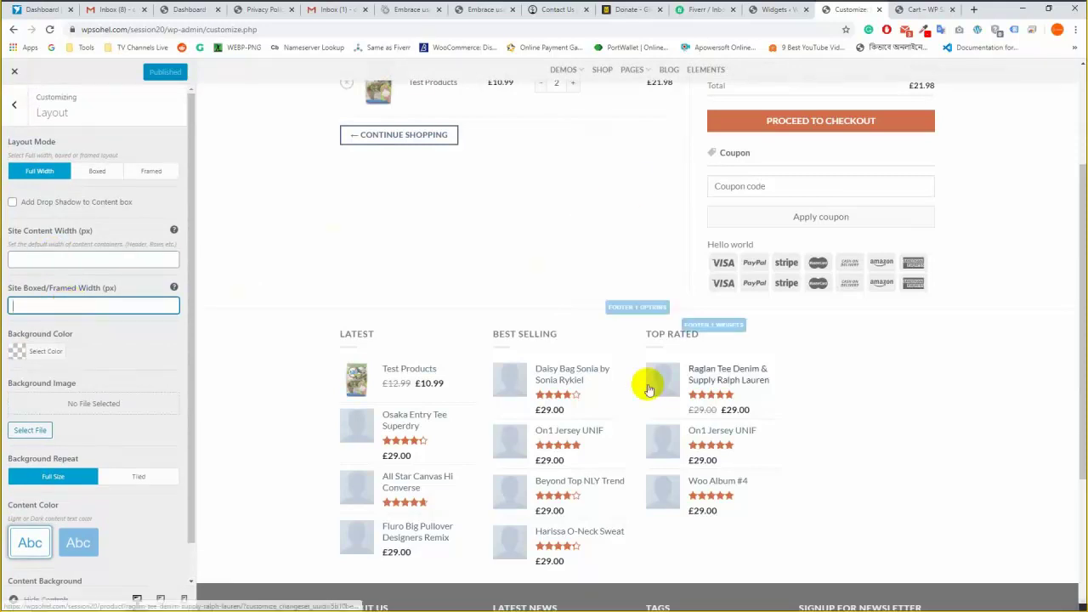
Load the site's home page in place of the live cart page, examine its full-width layout, and return to the customizer.
{"action": "left_click", "coordinate": [928, 9]}
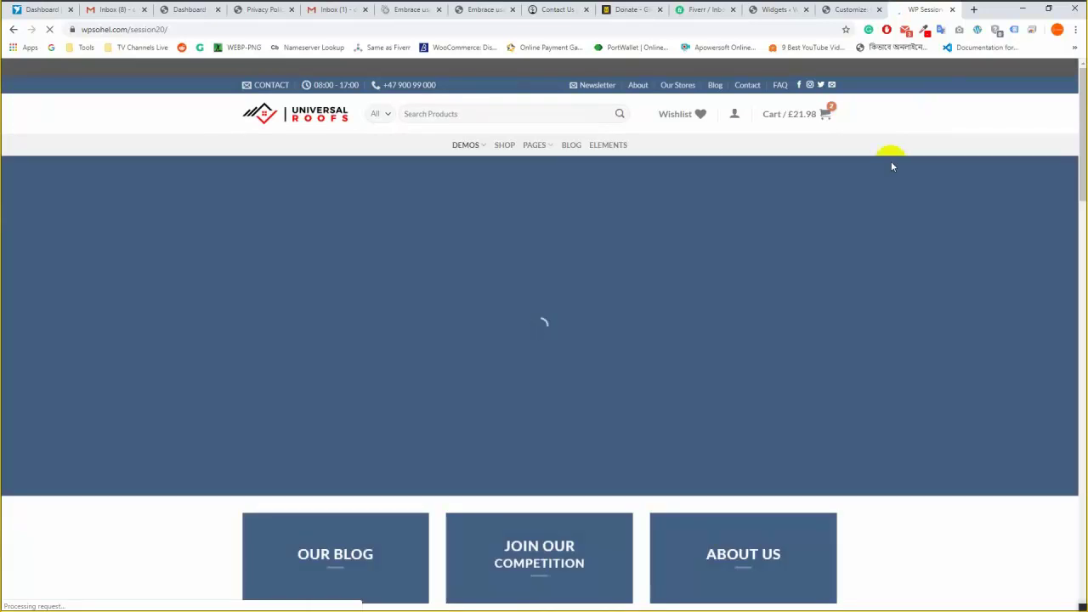
{"action": "scroll", "coordinate": [748, 283], "scroll_direction": "down", "scroll_amount": 5}
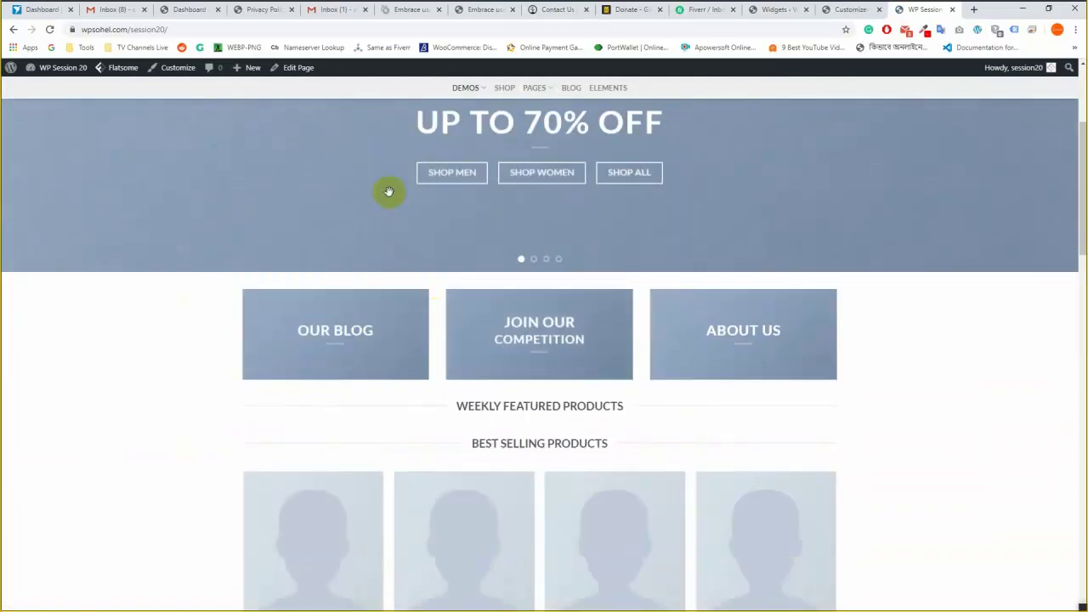
{"action": "scroll", "coordinate": [408, 179], "scroll_direction": "up", "scroll_amount": 2}
{"action": "scroll", "coordinate": [510, 280], "scroll_direction": "up", "scroll_amount": 1}
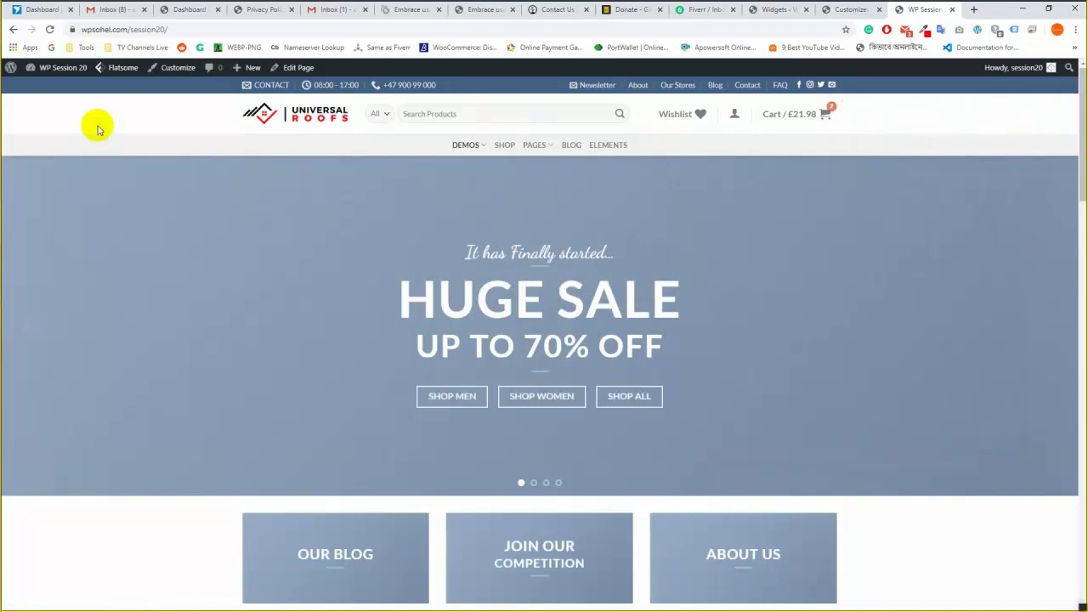
{"action": "left_click_drag", "start_coordinate": [97, 123], "coordinate": [747, 235]}
{"action": "left_click", "coordinate": [826, 10]}
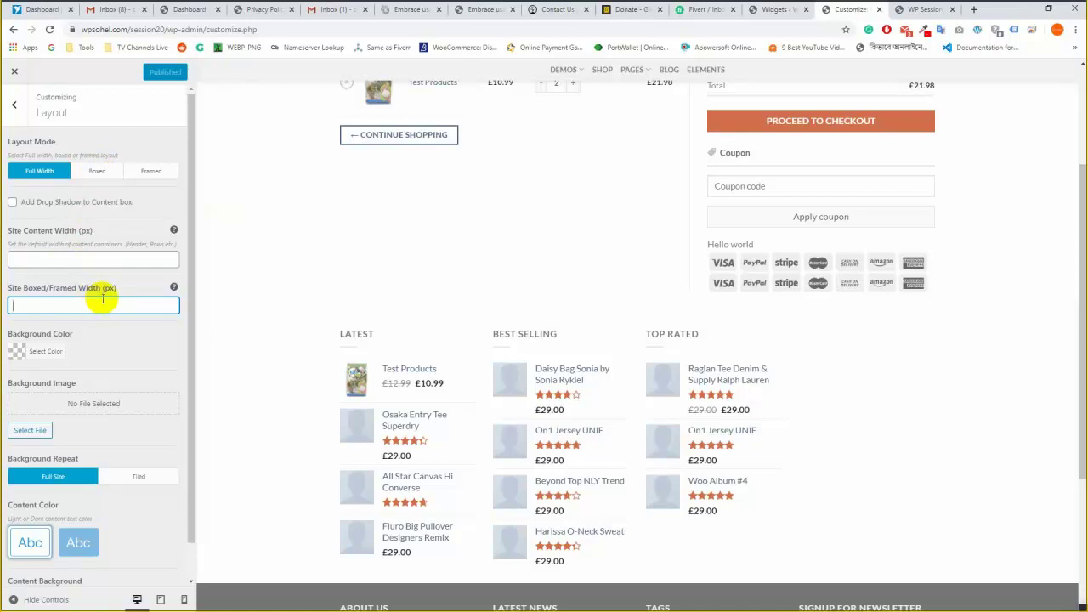
Try the Boxed and Framed layout modes in the cart preview, and switch back to Full Width.
{"action": "left_click", "coordinate": [110, 116]}
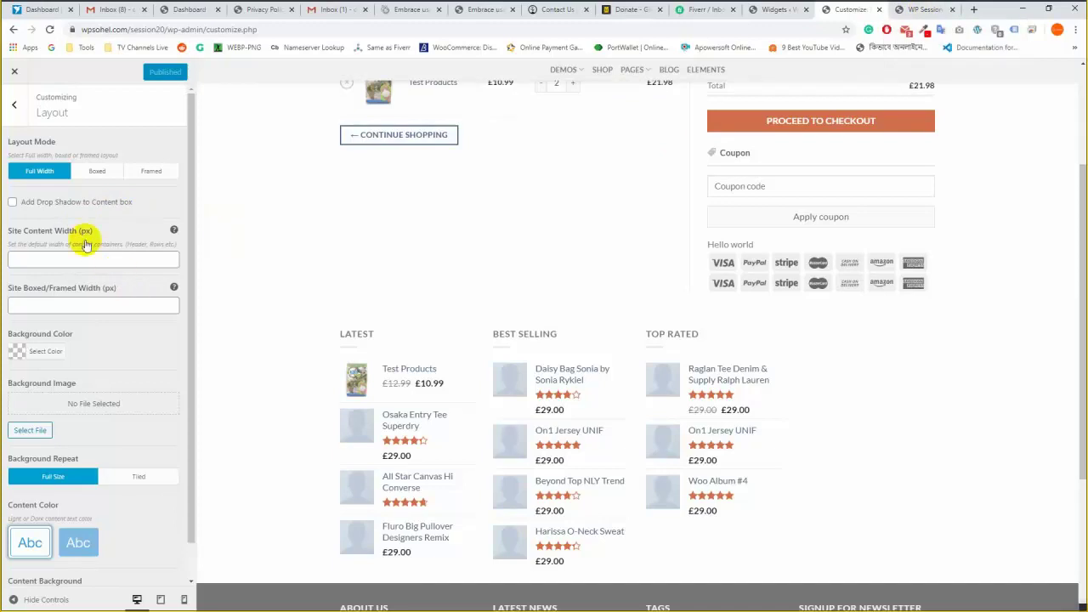
{"action": "left_click", "coordinate": [97, 172]}
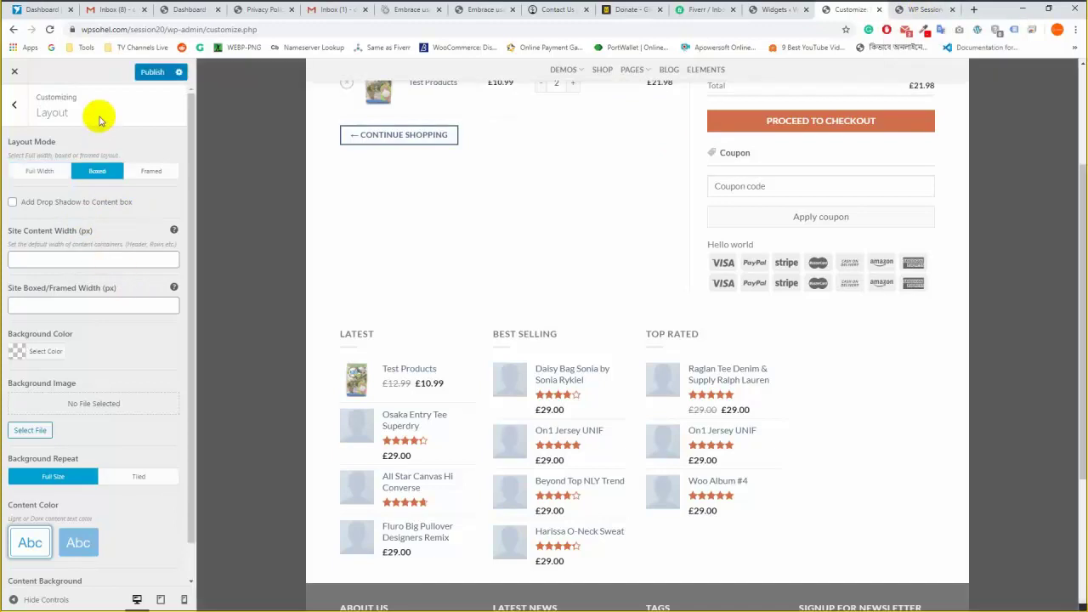
{"action": "scroll", "coordinate": [1024, 306], "scroll_direction": "up", "scroll_amount": 2}
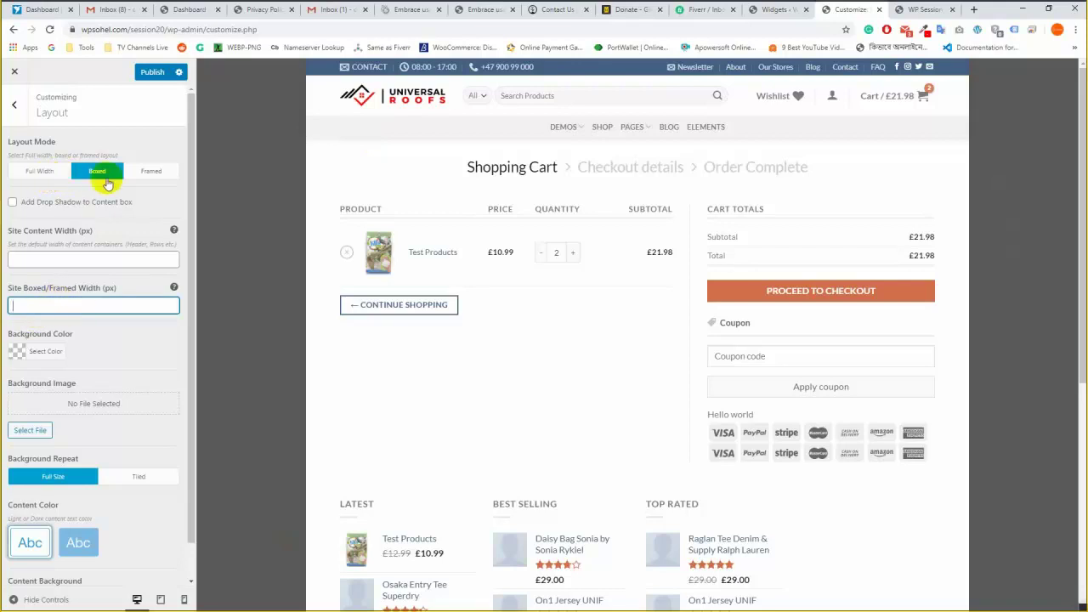
{"action": "left_click", "coordinate": [153, 171]}
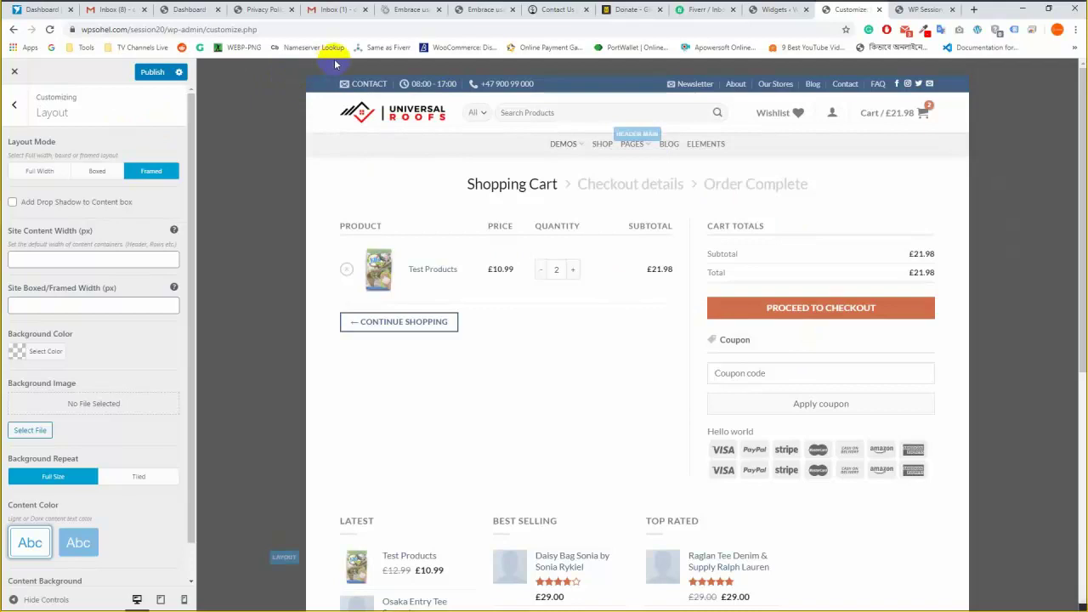
{"action": "scroll", "coordinate": [405, 320], "scroll_direction": "down", "scroll_amount": 2}
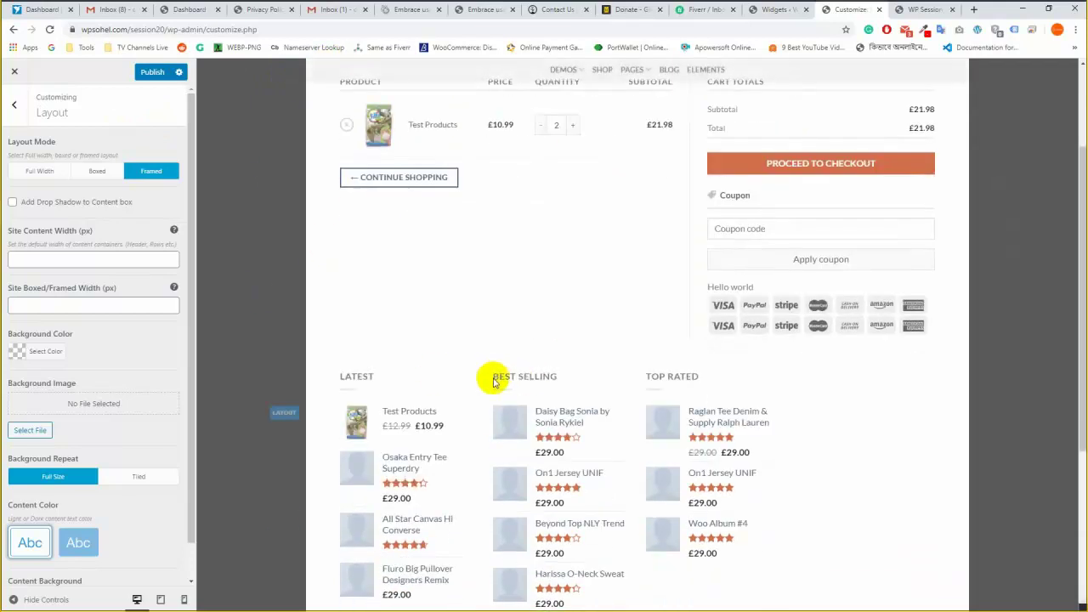
{"action": "scroll", "coordinate": [493, 383], "scroll_direction": "down", "scroll_amount": 3}
{"action": "scroll", "coordinate": [489, 382], "scroll_direction": "up", "scroll_amount": 5}
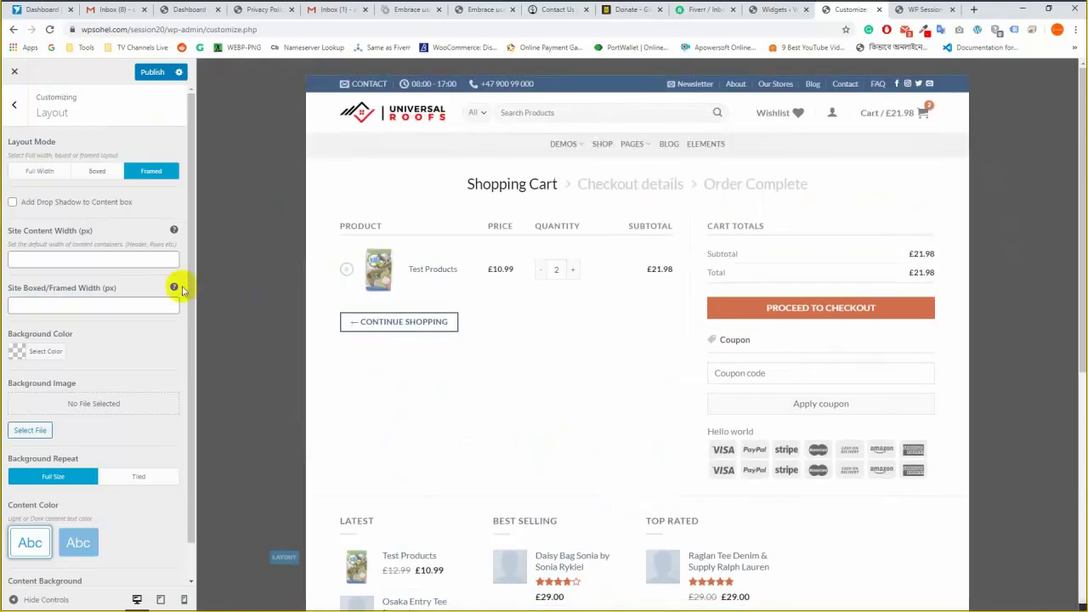
{"action": "left_click", "coordinate": [43, 171]}
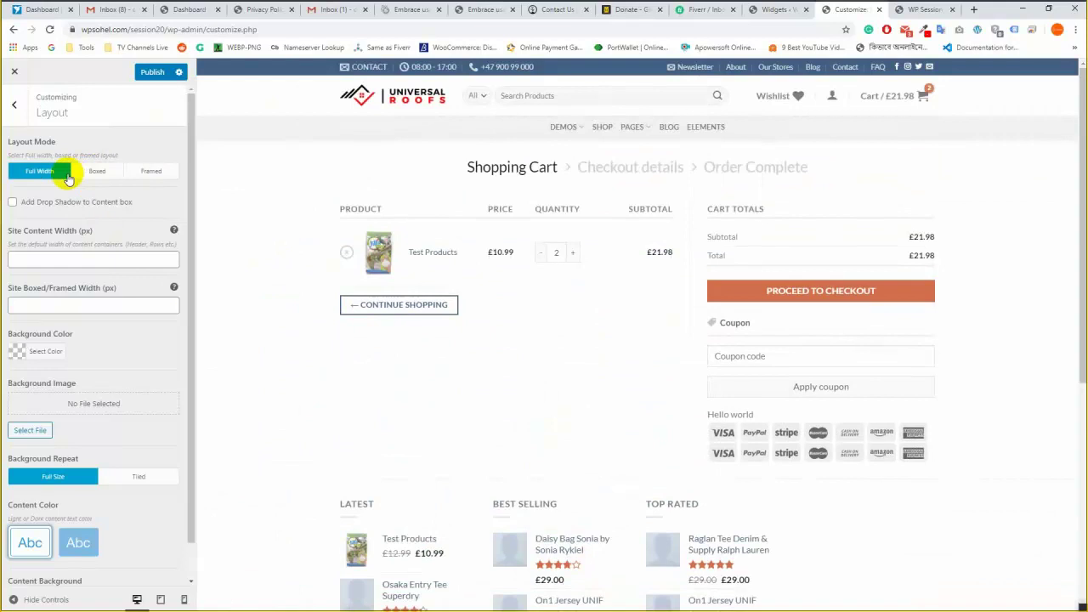
Set the layout mode to Boxed, check the preview down to the footer, and publish the change.
{"action": "left_click", "coordinate": [95, 172]}
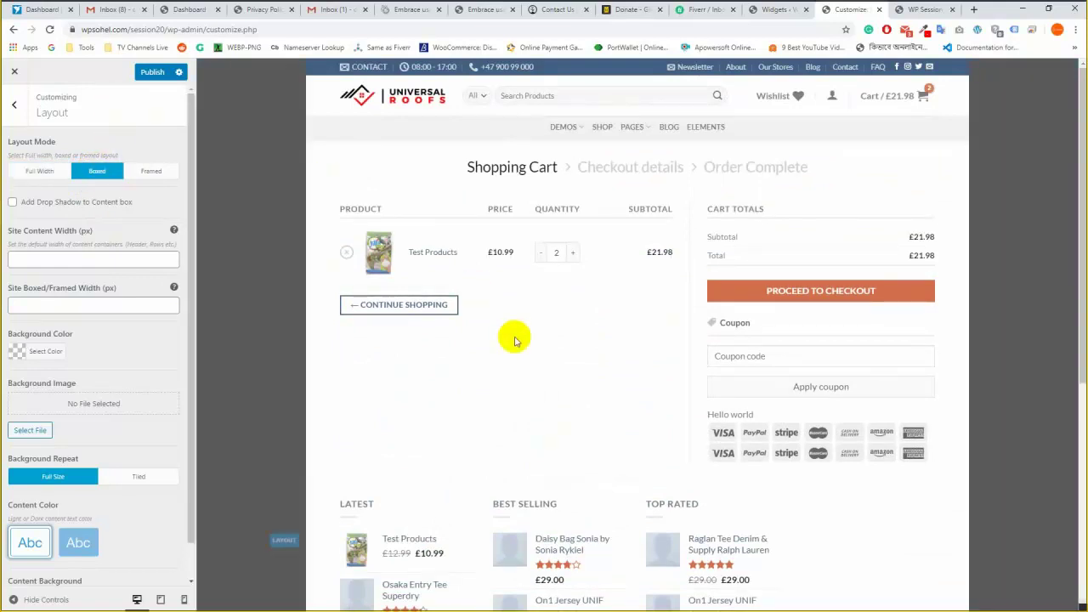
{"action": "scroll", "coordinate": [718, 451], "scroll_direction": "down", "scroll_amount": 4}
{"action": "scroll", "coordinate": [417, 448], "scroll_direction": "up", "scroll_amount": 4}
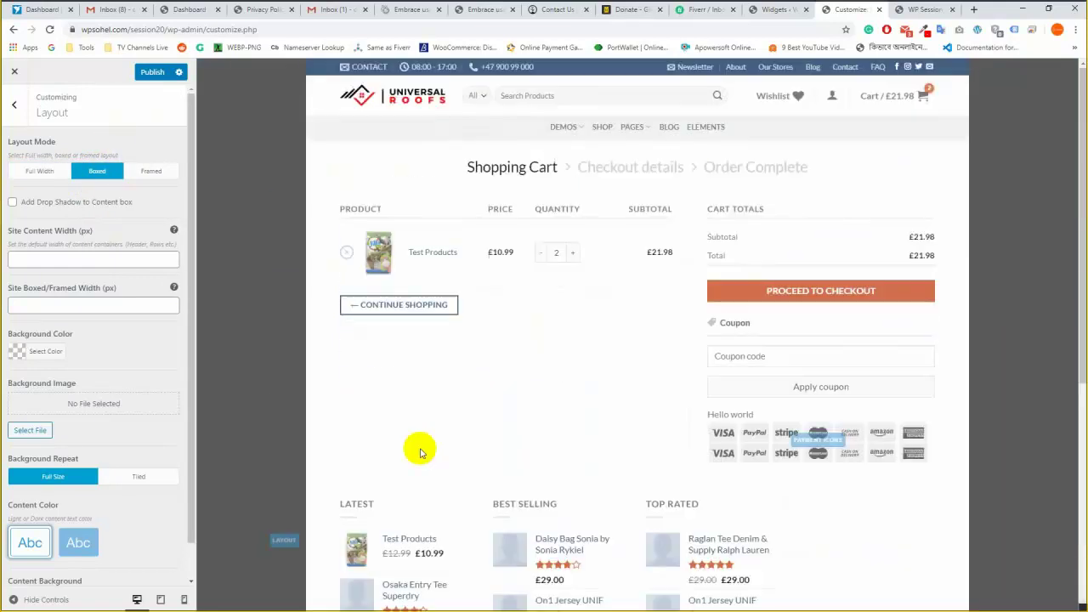
{"action": "scroll", "coordinate": [313, 487], "scroll_direction": "down", "scroll_amount": 5}
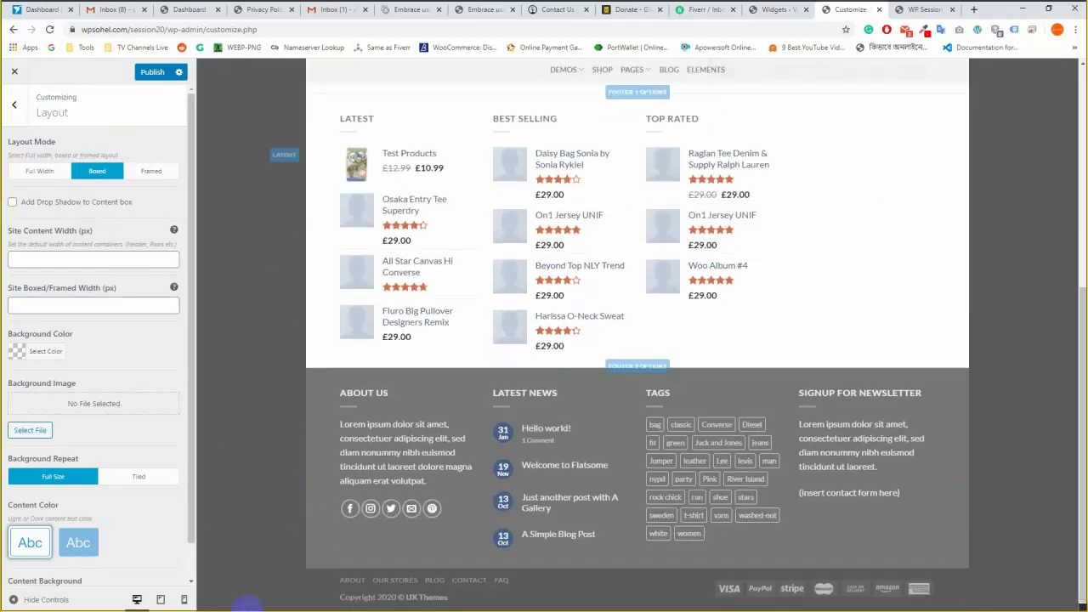
{"action": "left_click", "coordinate": [150, 72]}
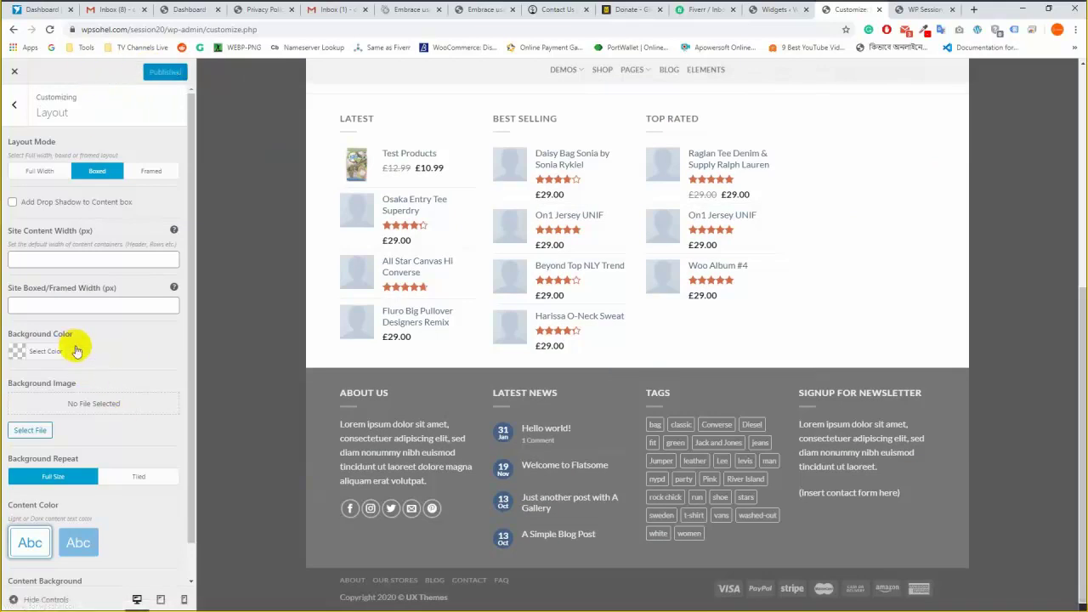
Set the layout's background color to red #db3333.
{"action": "left_click", "coordinate": [13, 351]}
{"action": "left_click", "coordinate": [87, 421]}
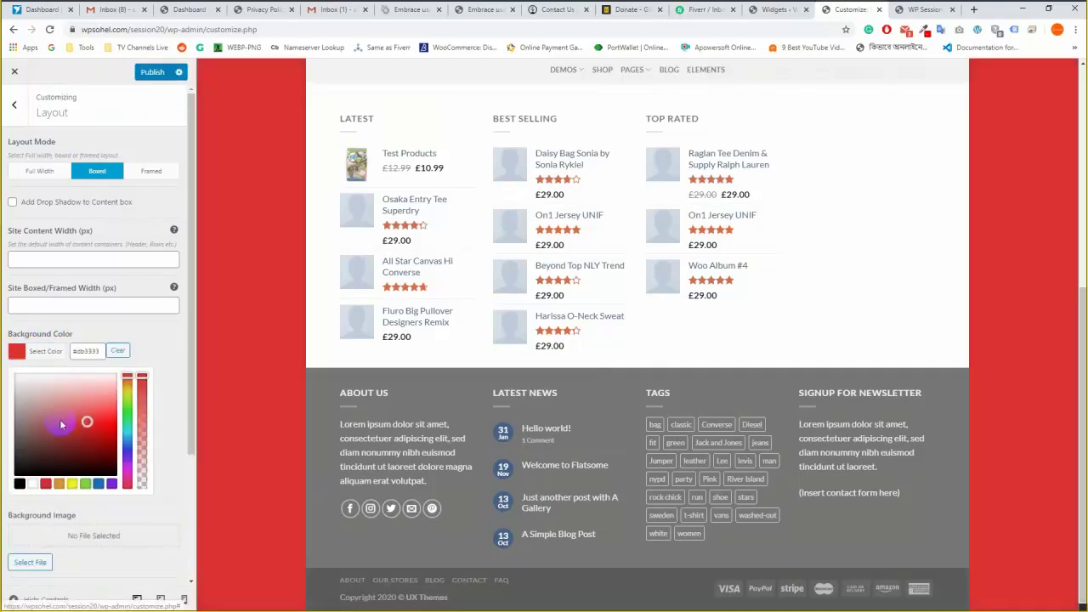
Publish the boxed layout's red background color and keep the first Content Color option, dark text on a light page, selected.
{"action": "left_click", "coordinate": [150, 72]}
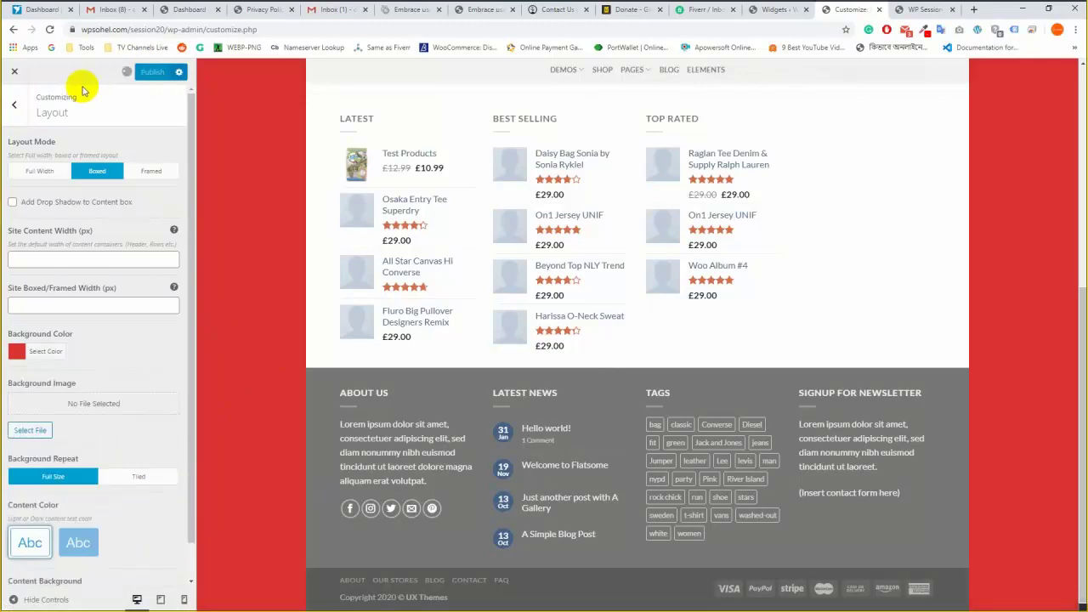
{"action": "scroll", "coordinate": [111, 379], "scroll_direction": "down", "scroll_amount": 1}
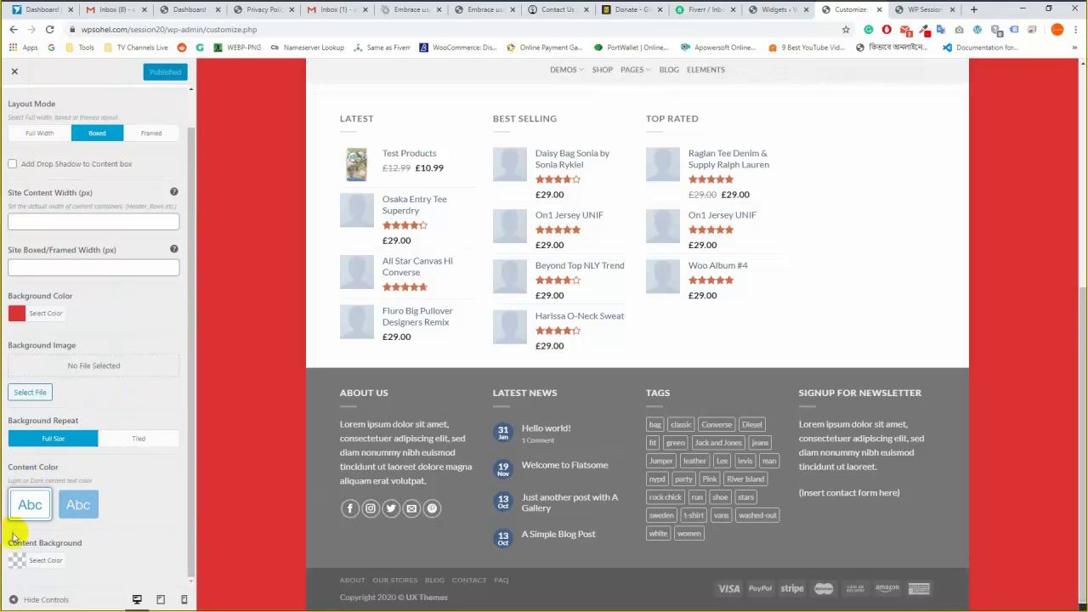
{"action": "left_click", "coordinate": [29, 505]}
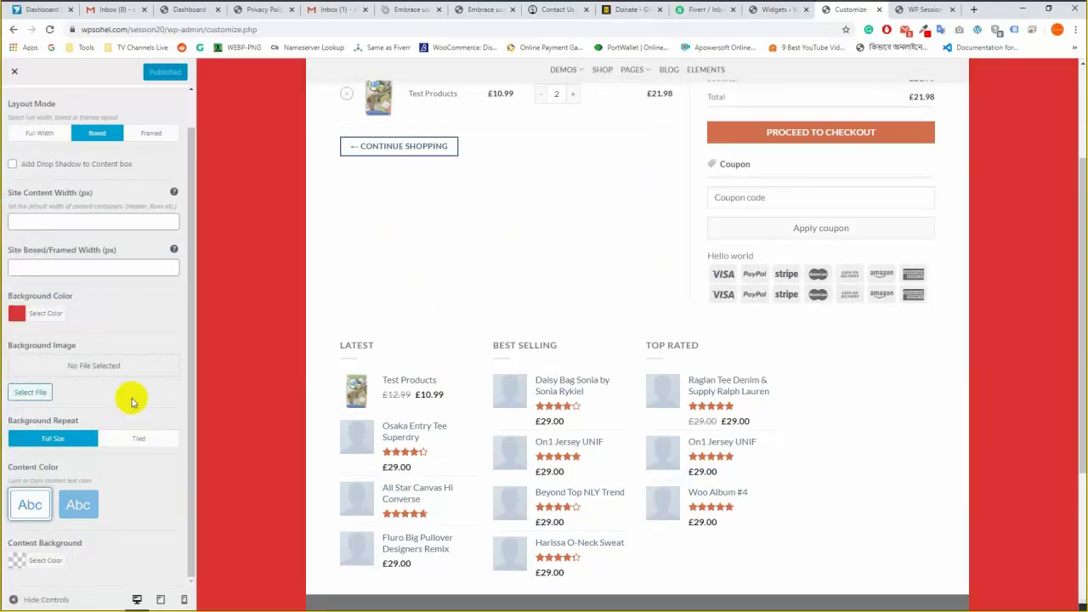
{"action": "scroll", "coordinate": [119, 285], "scroll_direction": "up", "scroll_amount": 1}
{"action": "scroll", "coordinate": [136, 323], "scroll_direction": "down", "scroll_amount": 1}
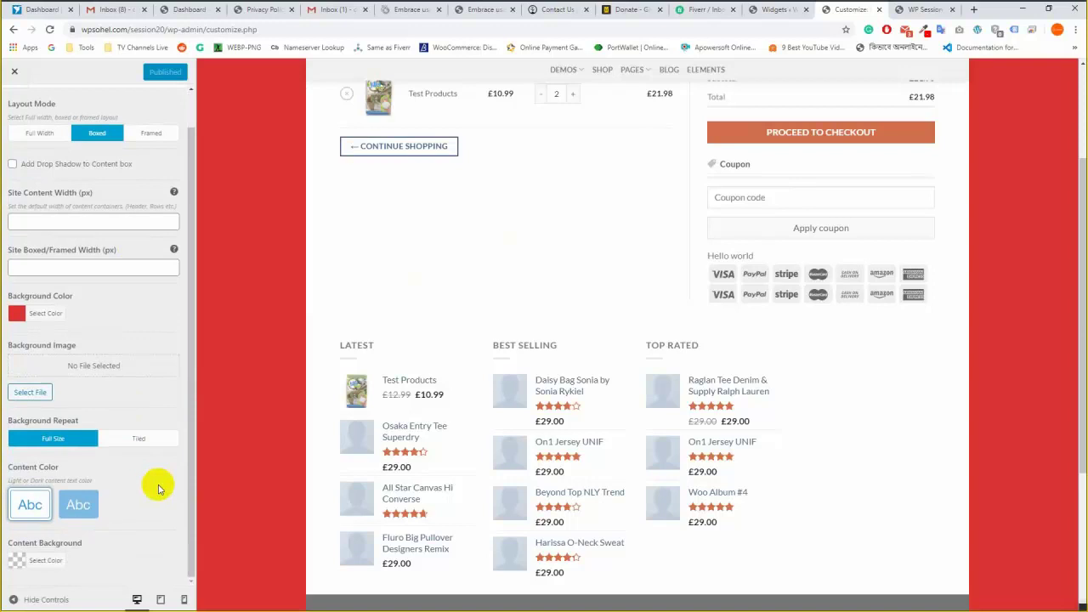
Switch the Content Color to the light-text option and set the Content Background to #a64444.
{"action": "left_click", "coordinate": [79, 504]}
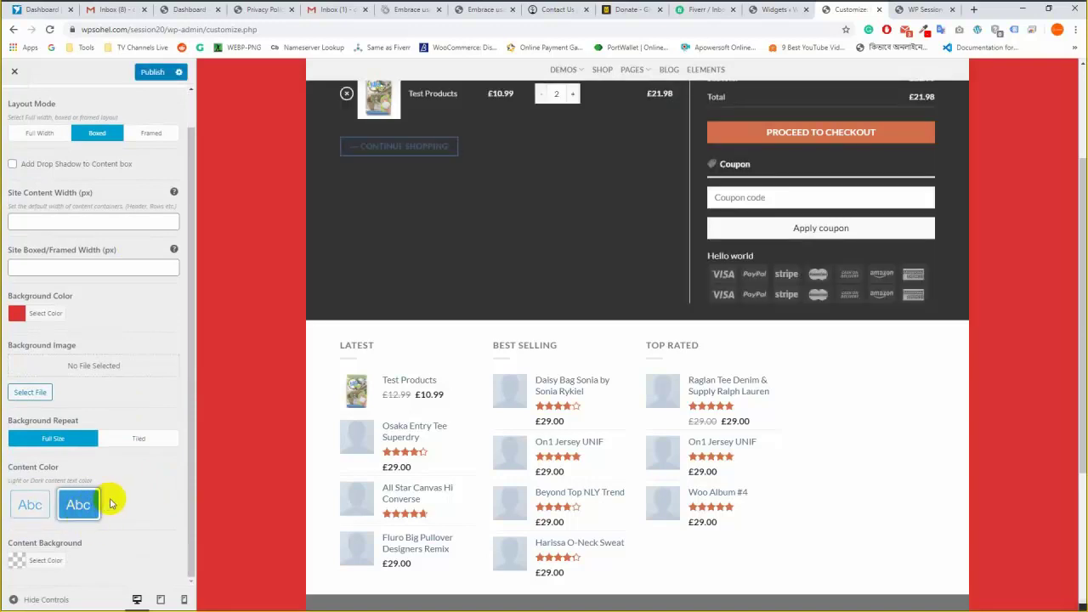
{"action": "left_click", "coordinate": [53, 568]}
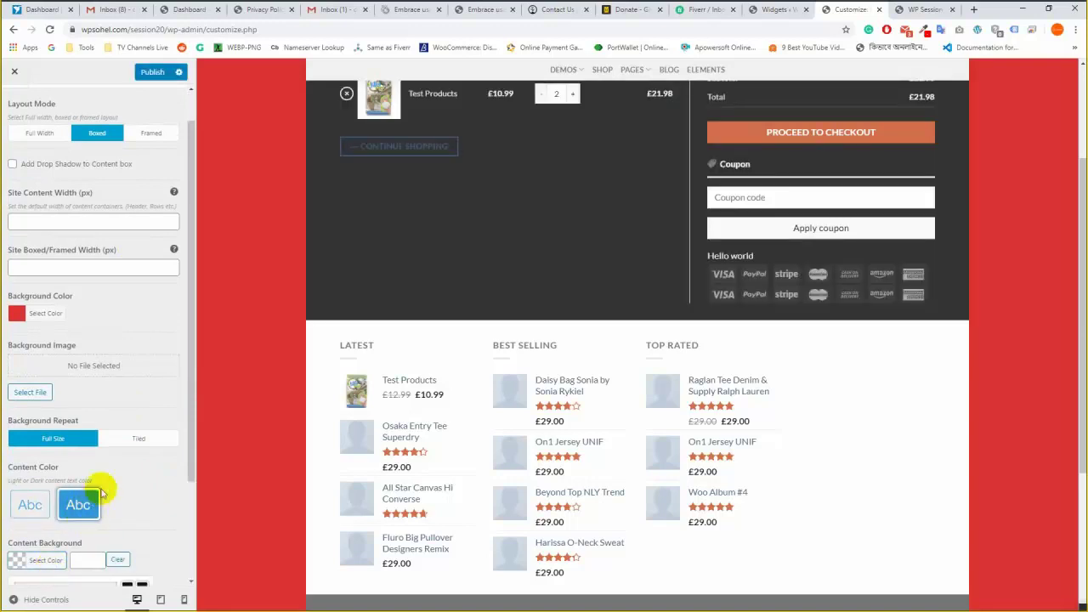
{"action": "scroll", "coordinate": [93, 502], "scroll_direction": "down", "scroll_amount": 3}
{"action": "left_click_drag", "start_coordinate": [86, 534], "coordinate": [58, 506]}
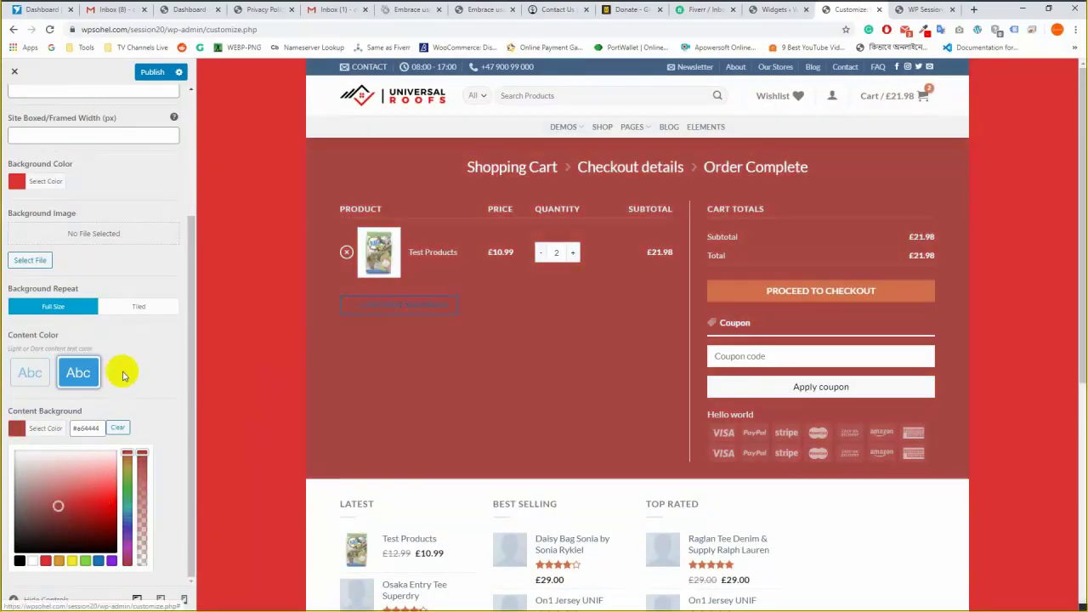
Clear the Content Background color, restore the dark-text Content Color option and publish the layout.
{"action": "left_click", "coordinate": [117, 428]}
{"action": "left_click", "coordinate": [30, 372]}
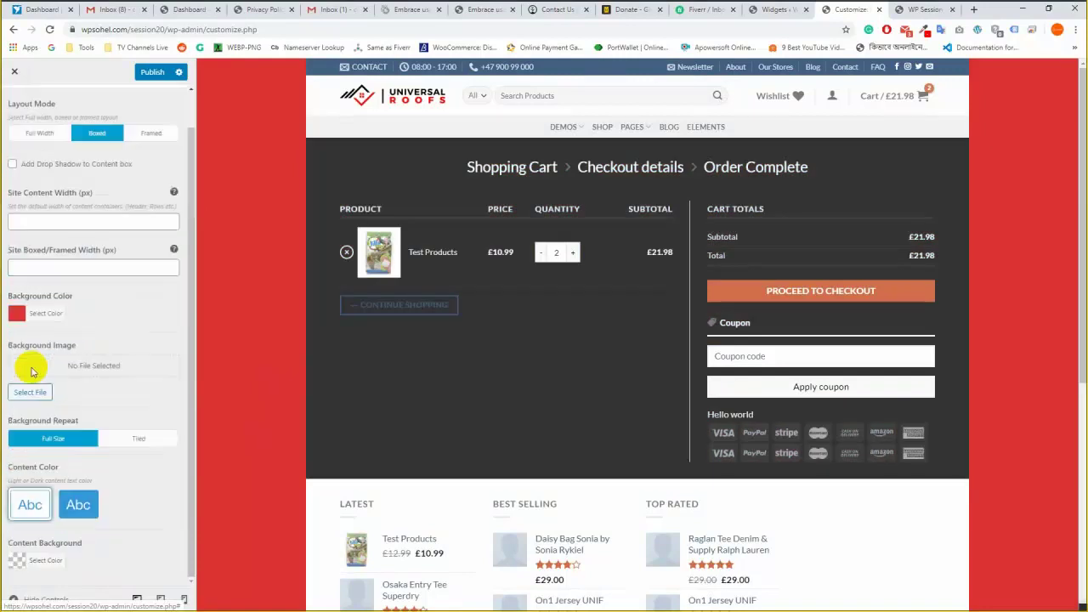
{"action": "left_click", "coordinate": [148, 72]}
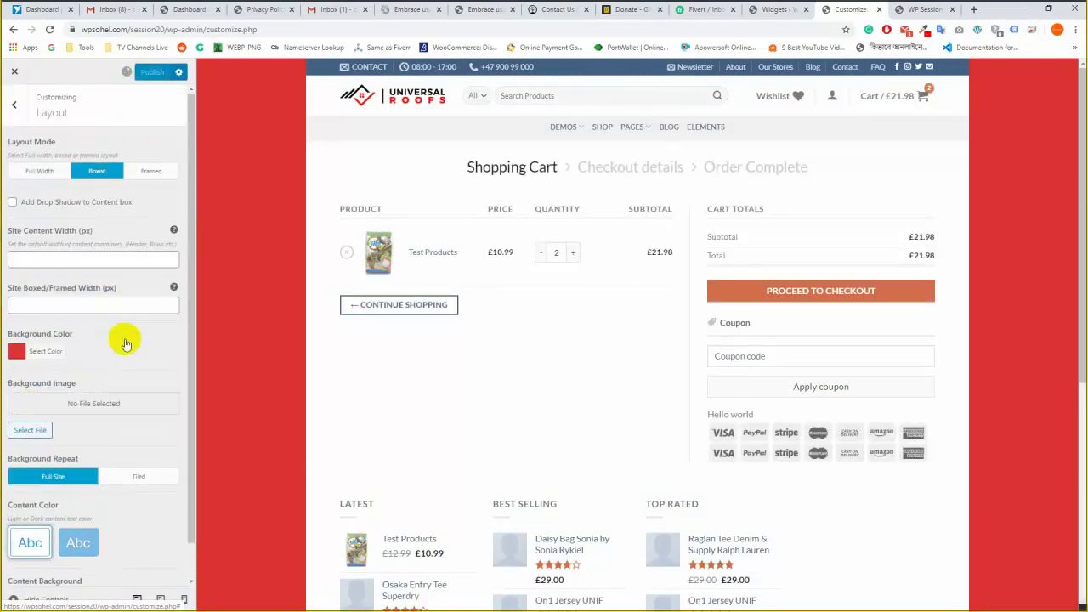
Open the Footer customization settings and examine the current footer in the page preview.
{"action": "left_click", "coordinate": [16, 107]}
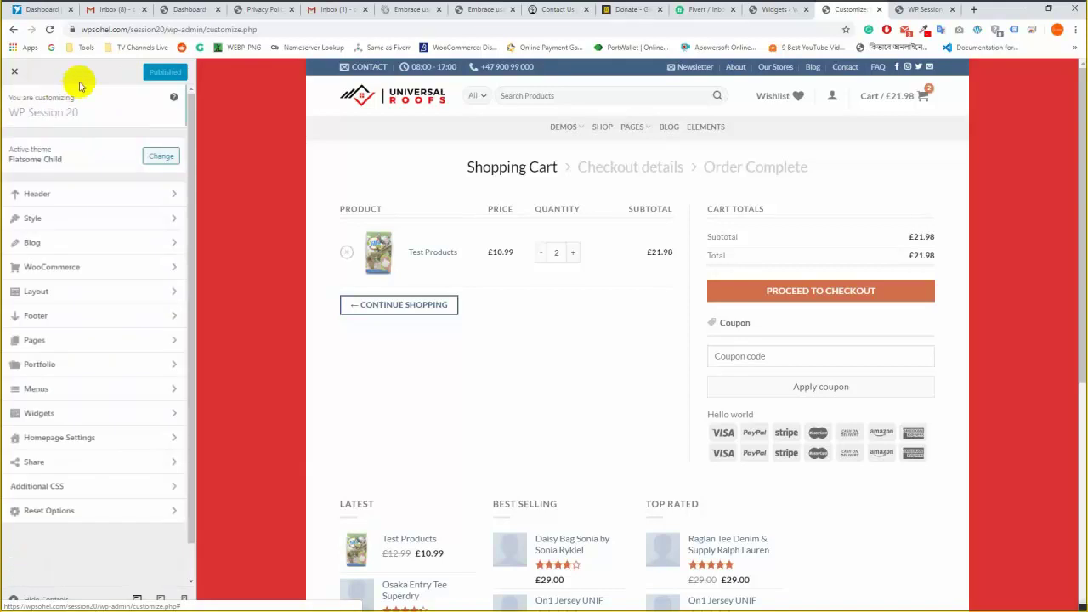
{"action": "left_click", "coordinate": [85, 316]}
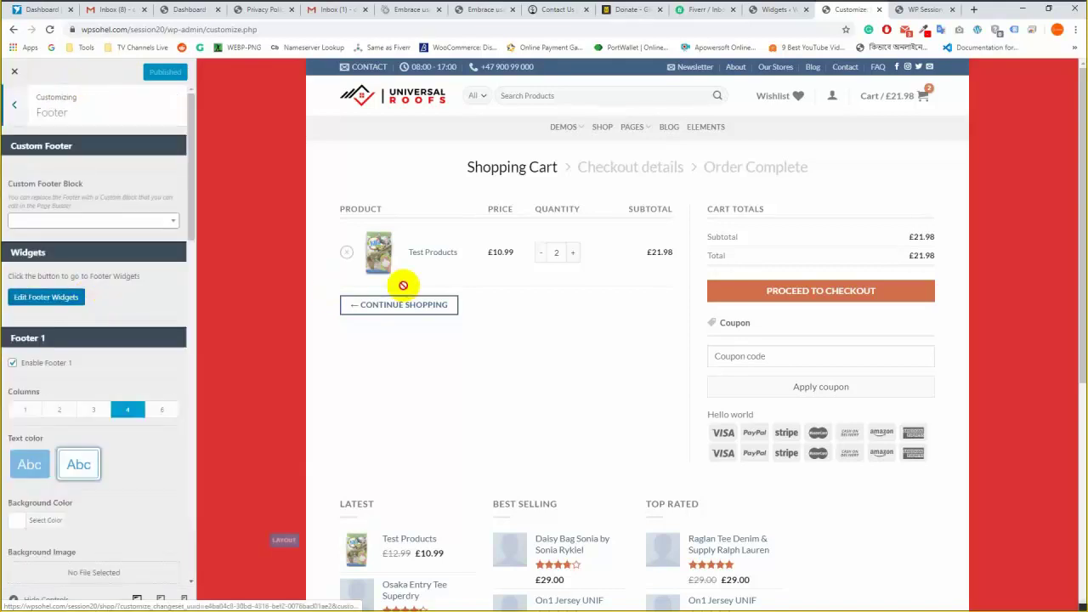
{"action": "scroll", "coordinate": [404, 289], "scroll_direction": "down", "scroll_amount": 3}
{"action": "scroll", "coordinate": [403, 289], "scroll_direction": "down", "scroll_amount": 2}
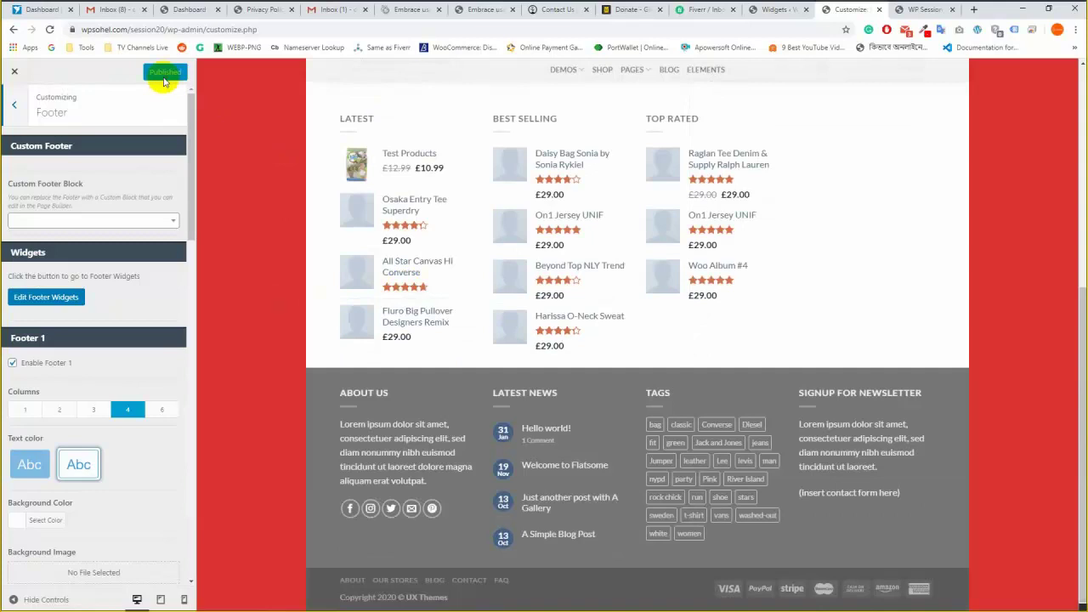
{"action": "scroll", "coordinate": [108, 356], "scroll_direction": "down", "scroll_amount": 2}
{"action": "scroll", "coordinate": [107, 360], "scroll_direction": "up", "scroll_amount": 2}
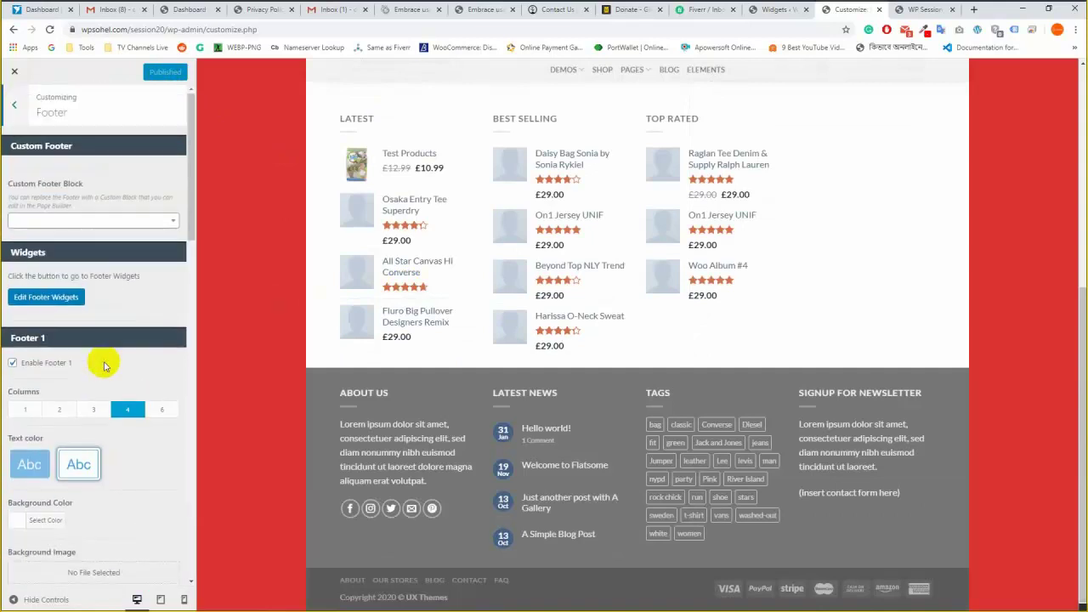
Check the UX Blocks list in the WordPress admin, set the Custom Footer Block to Blog Header and publish it.
{"action": "left_click", "coordinate": [768, 10]}
{"action": "left_click", "coordinate": [77, 237]}
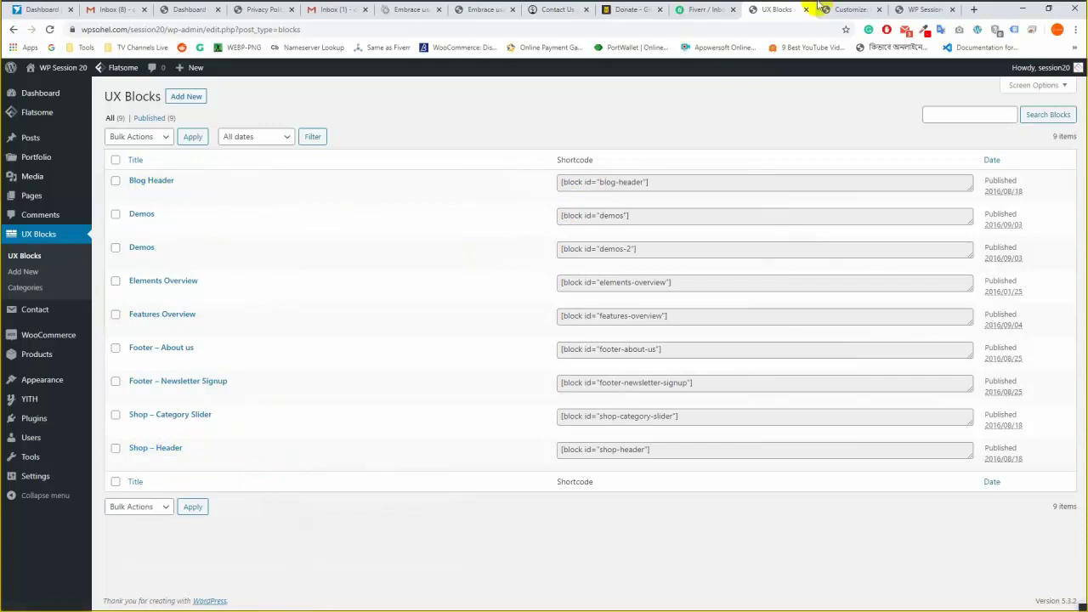
{"action": "left_click", "coordinate": [847, 9]}
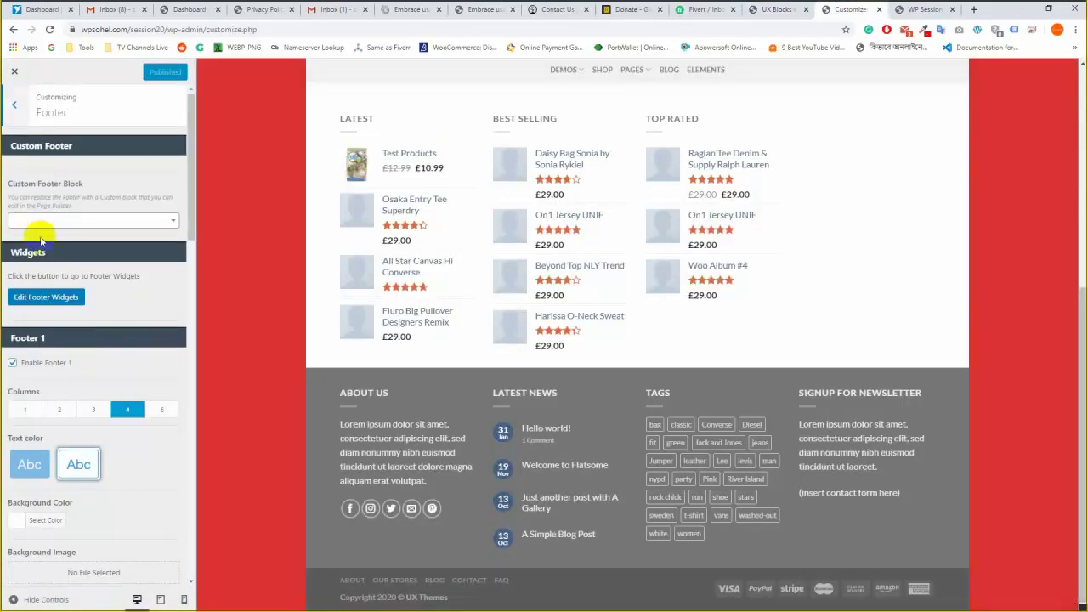
{"action": "left_click", "coordinate": [47, 223]}
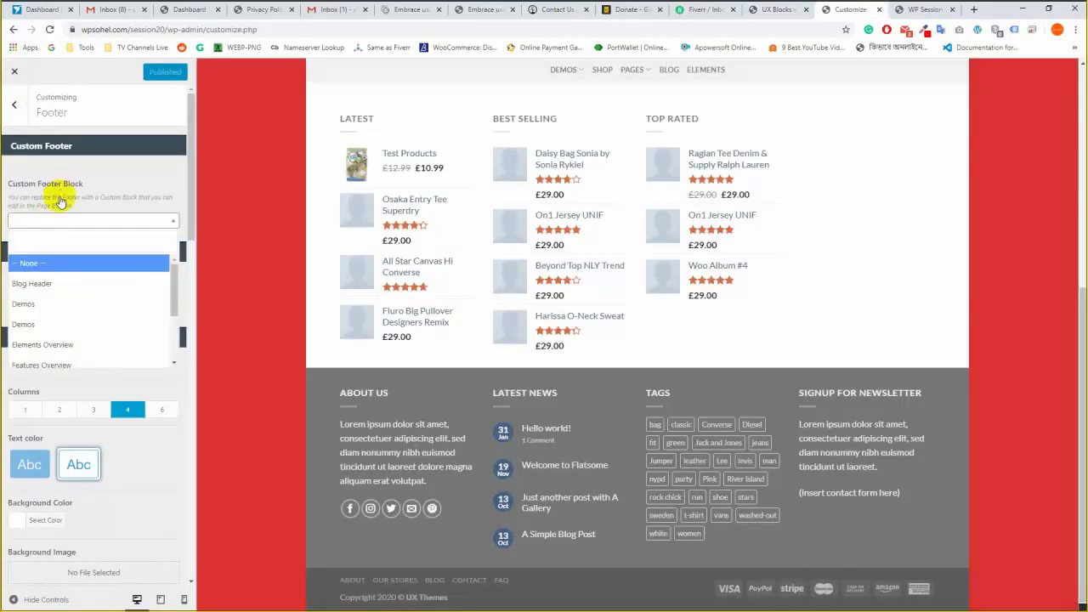
{"action": "left_click", "coordinate": [55, 284]}
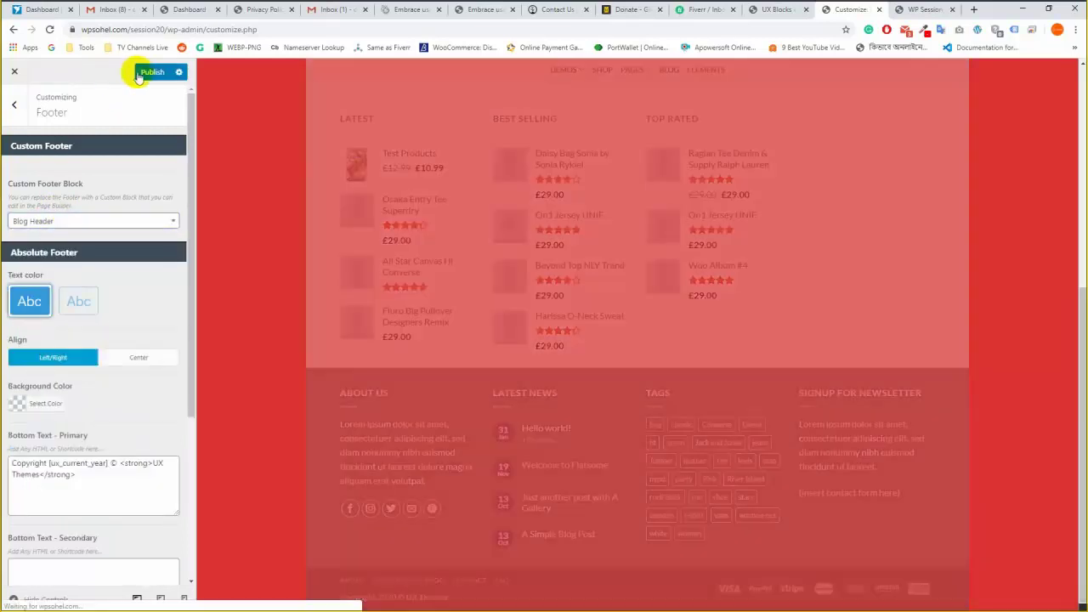
{"action": "left_click", "coordinate": [150, 71]}
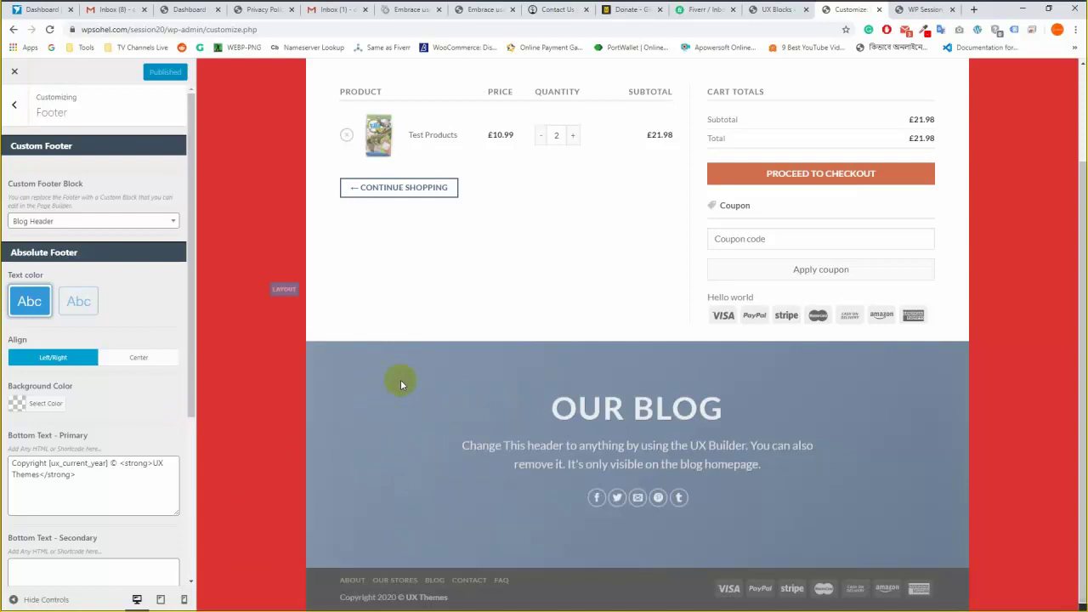
Set the Absolute Footer's alignment to Center and publish the change.
{"action": "left_click", "coordinate": [780, 8]}
{"action": "left_click", "coordinate": [850, 9]}
{"action": "left_click", "coordinate": [138, 357]}
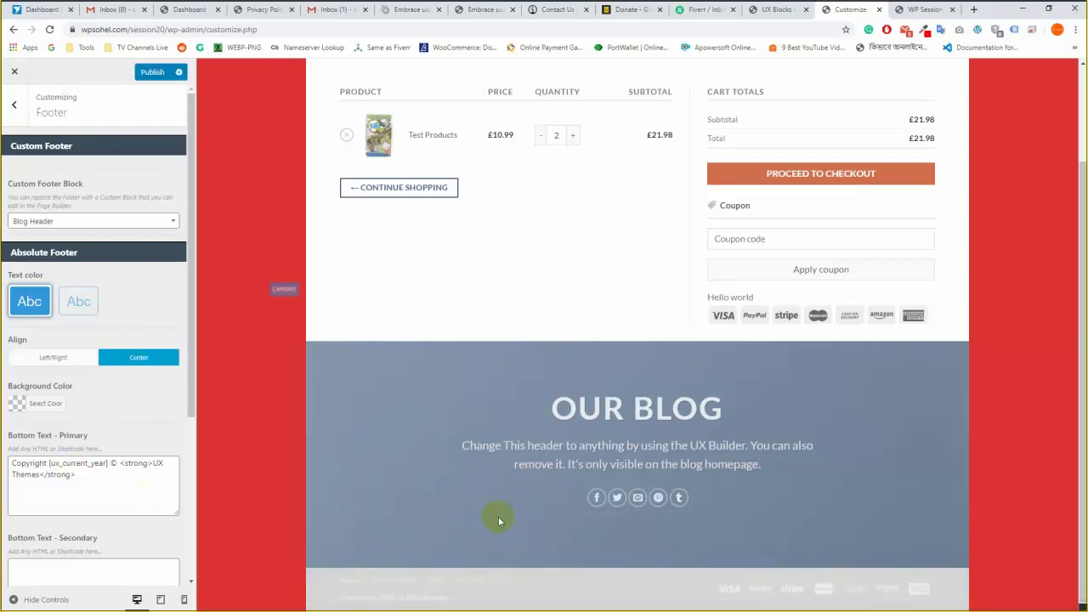
{"action": "scroll", "coordinate": [404, 489], "scroll_direction": "down", "scroll_amount": 1}
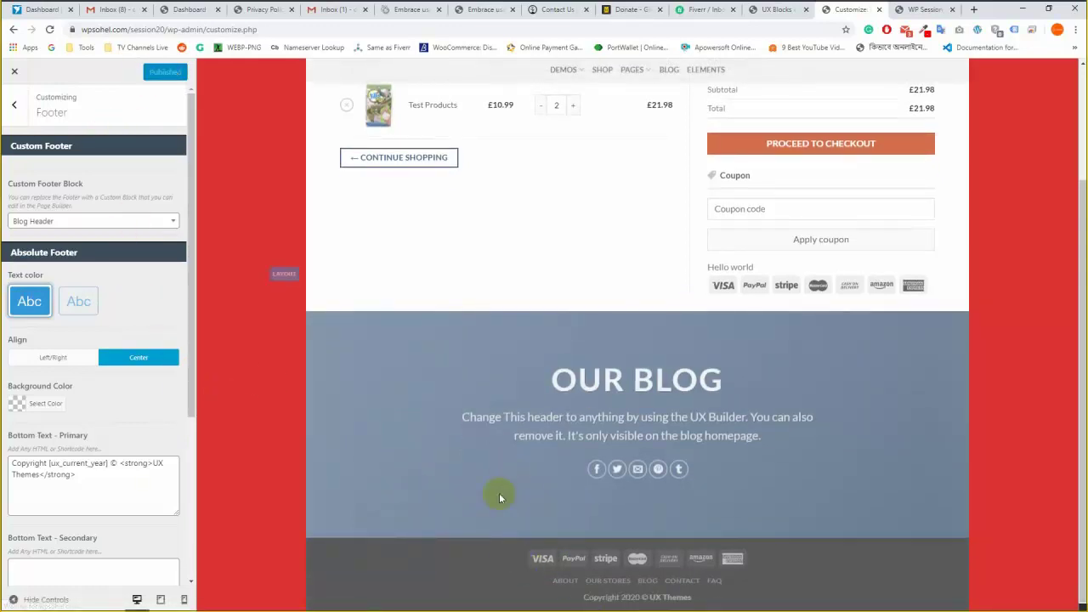
Examine the whole cart page preview with its new footer, and the remaining Absolute Footer and Back To Top Button settings.
{"action": "scroll", "coordinate": [704, 451], "scroll_direction": "up", "scroll_amount": 3}
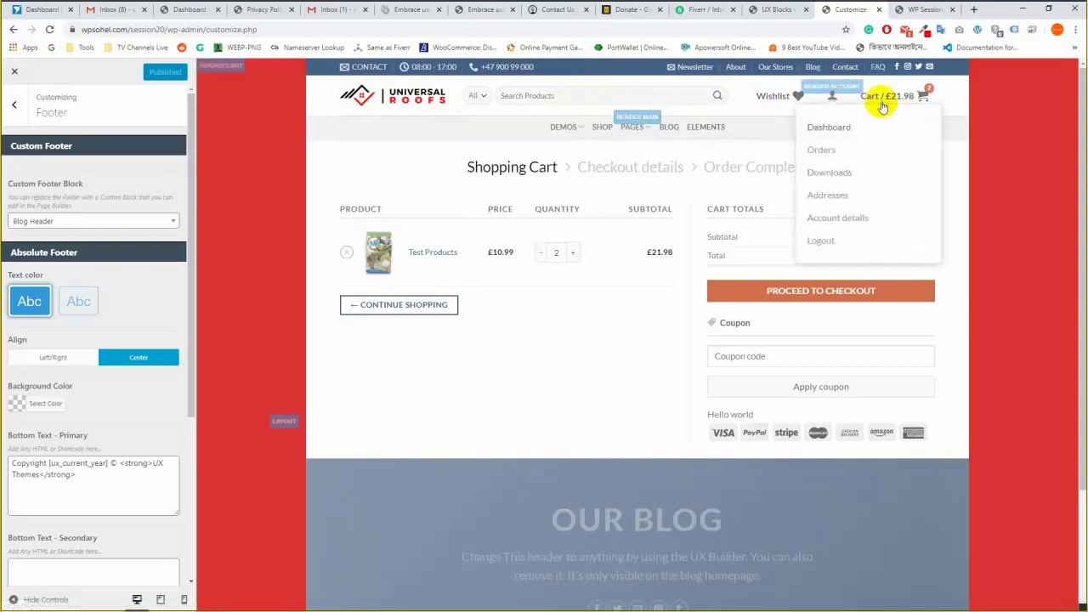
{"action": "scroll", "coordinate": [527, 298], "scroll_direction": "down", "scroll_amount": 3}
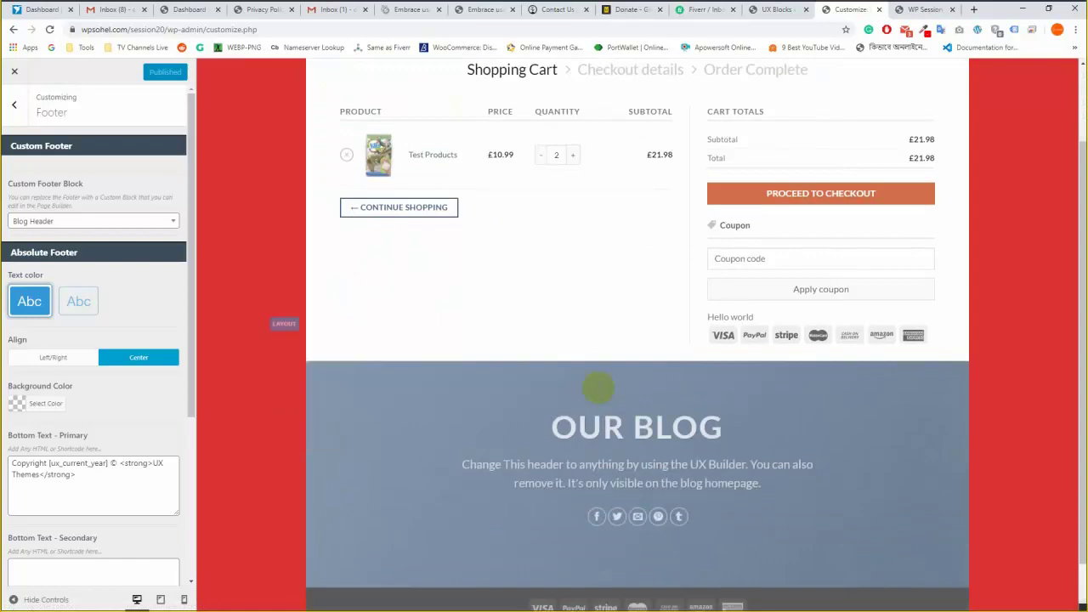
{"action": "scroll", "coordinate": [578, 459], "scroll_direction": "up", "scroll_amount": 3}
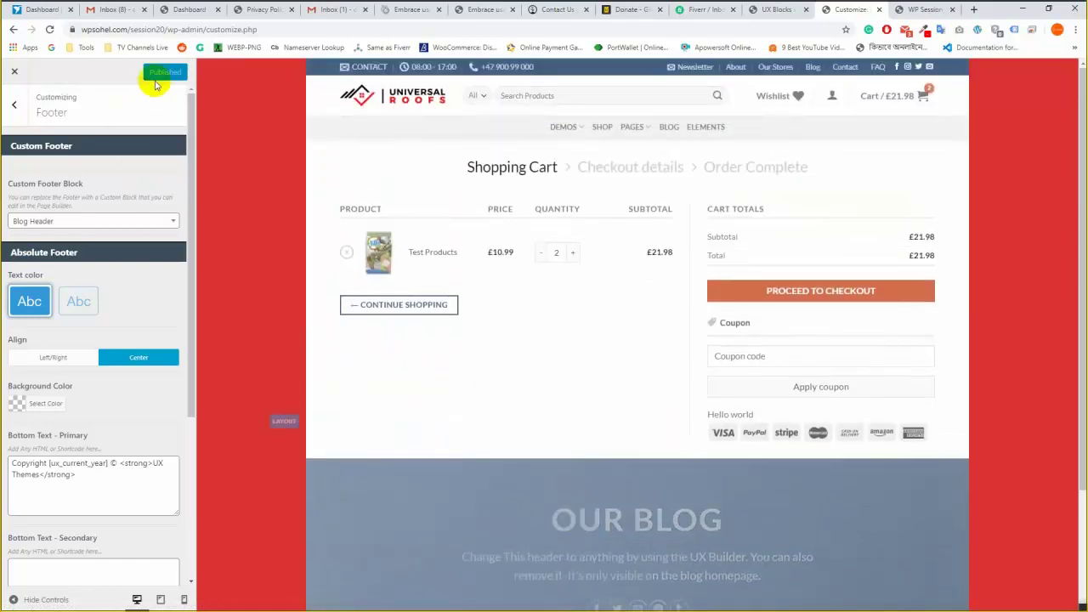
{"action": "scroll", "coordinate": [493, 323], "scroll_direction": "down", "scroll_amount": 2}
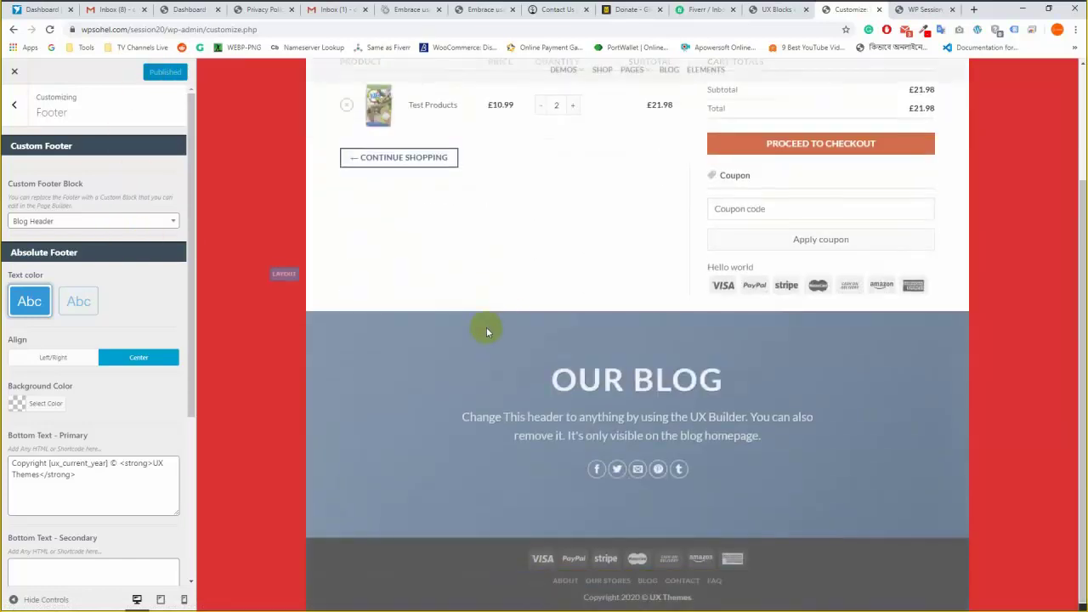
{"action": "scroll", "coordinate": [139, 365], "scroll_direction": "down", "scroll_amount": 3}
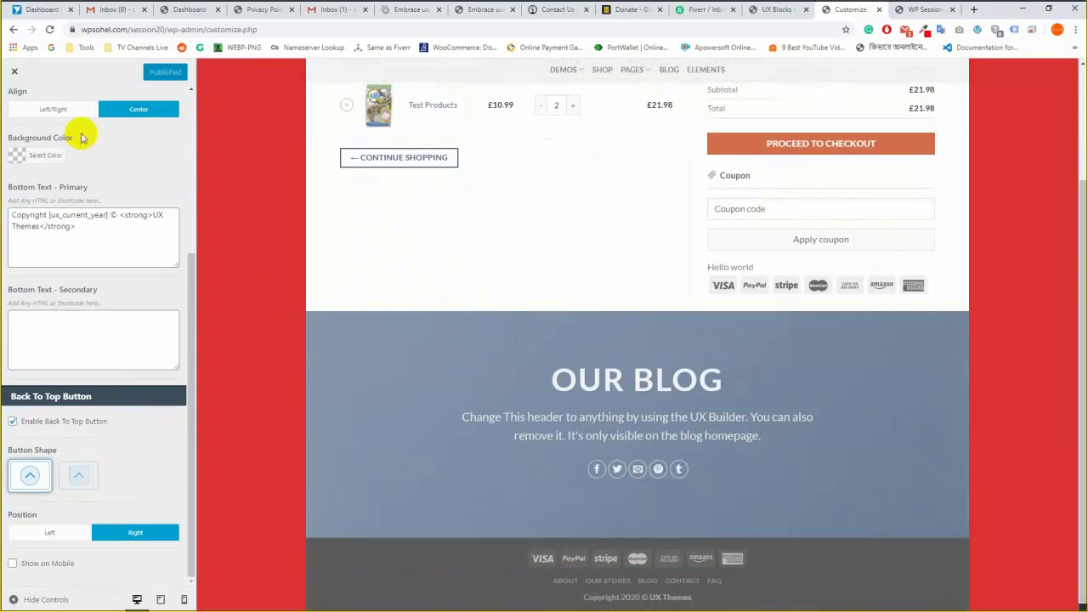
{"action": "scroll", "coordinate": [122, 280], "scroll_direction": "up", "scroll_amount": 3}
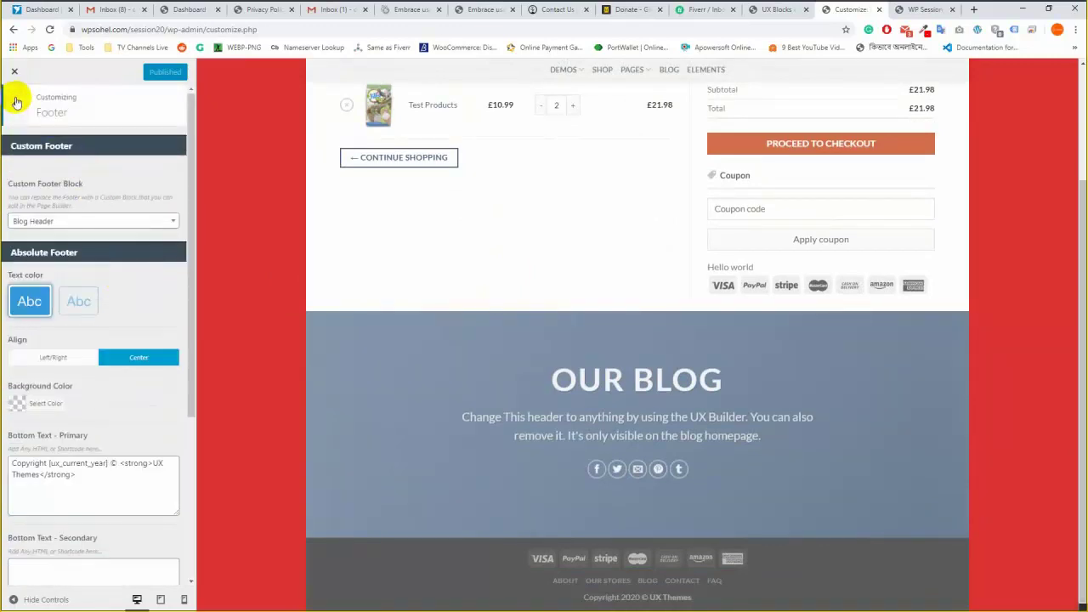
Reopen the Footer settings and set the Custom Footer Block to None.
{"action": "left_click", "coordinate": [16, 102]}
{"action": "left_click", "coordinate": [80, 316]}
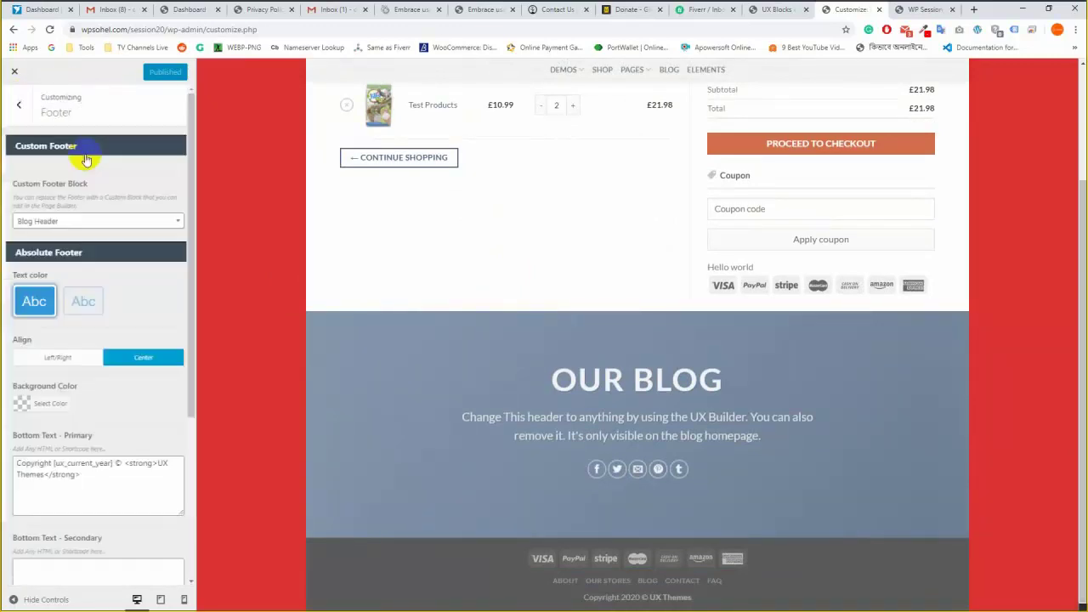
{"action": "left_click", "coordinate": [85, 220]}
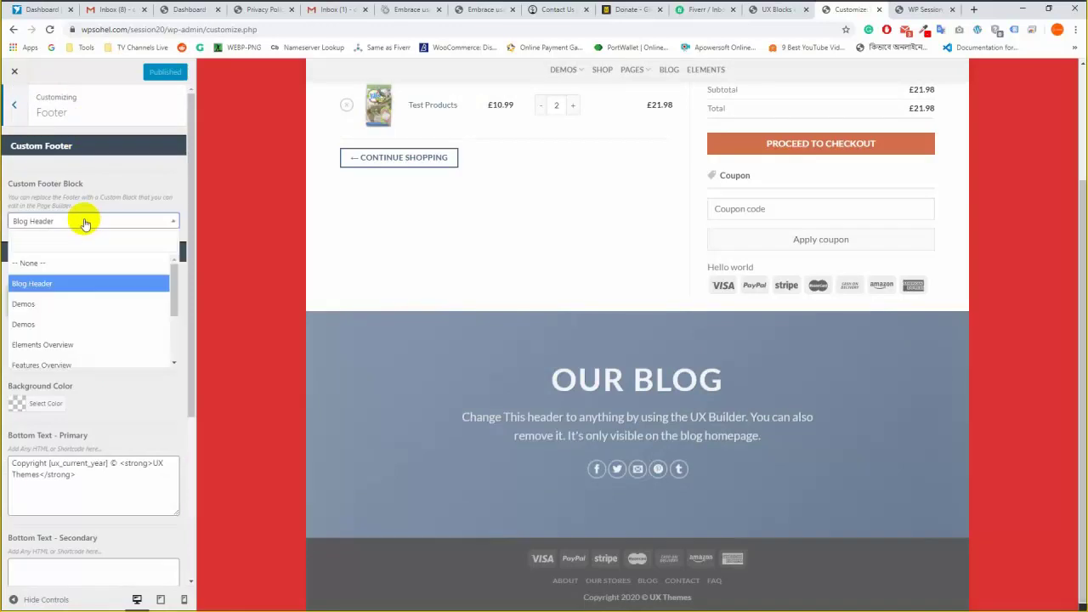
{"action": "left_click", "coordinate": [75, 262]}
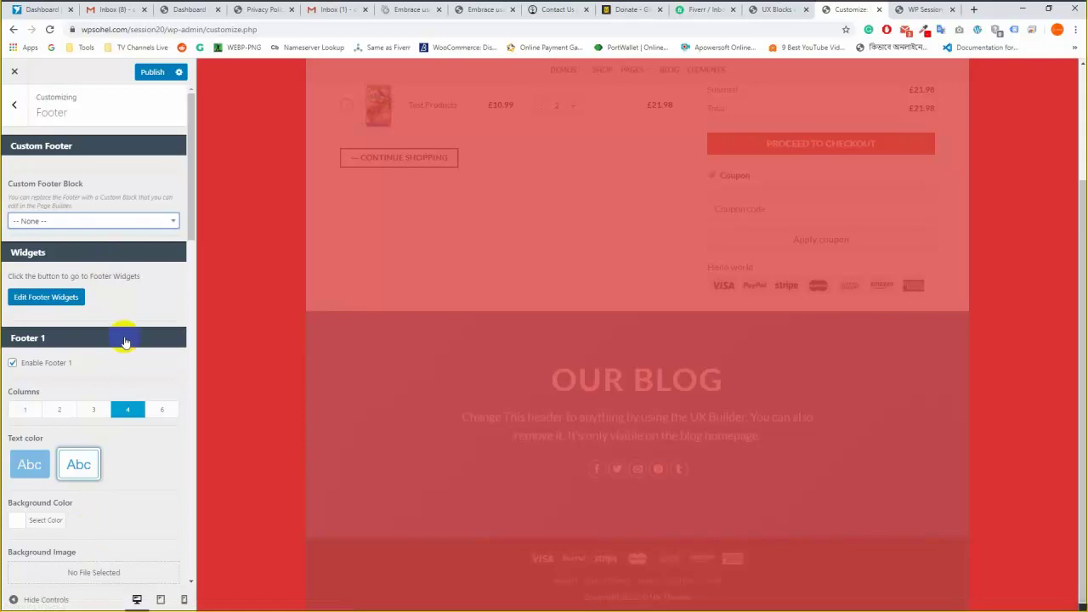
Open the Widgets admin page to check the footer widget areas, and return to the customizer's main section list.
{"action": "left_click", "coordinate": [776, 9]}
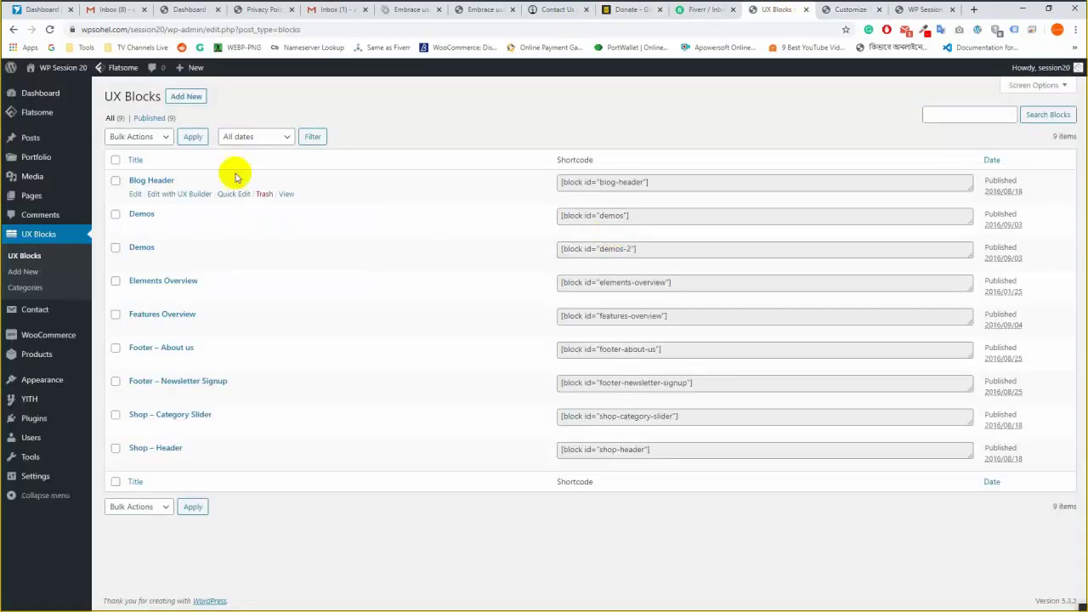
{"action": "mouse_move", "coordinate": [82, 384]}
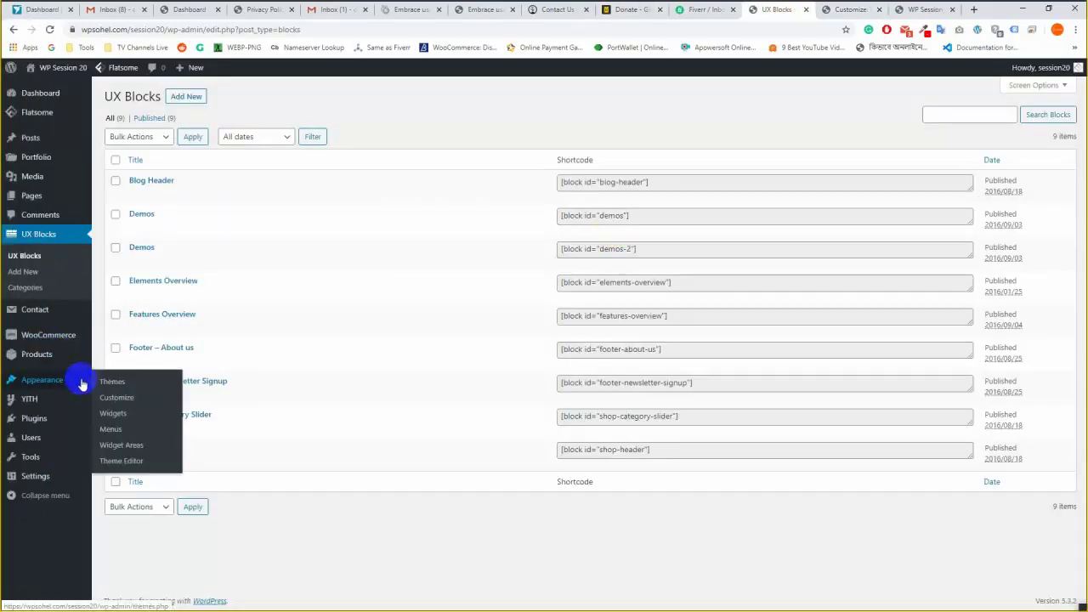
{"action": "left_click", "coordinate": [116, 422]}
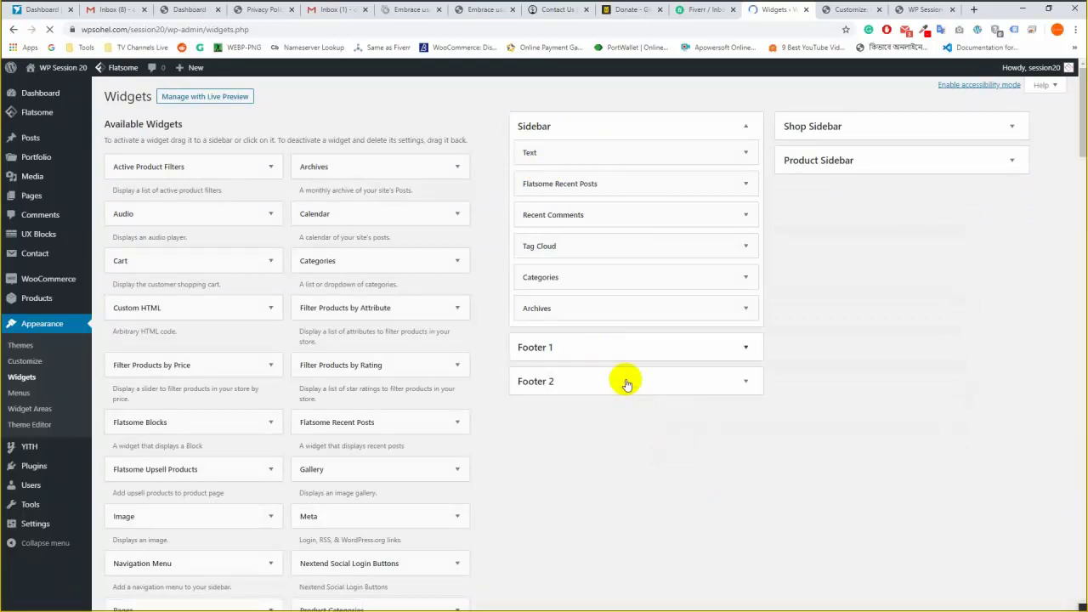
{"action": "left_click", "coordinate": [867, 7]}
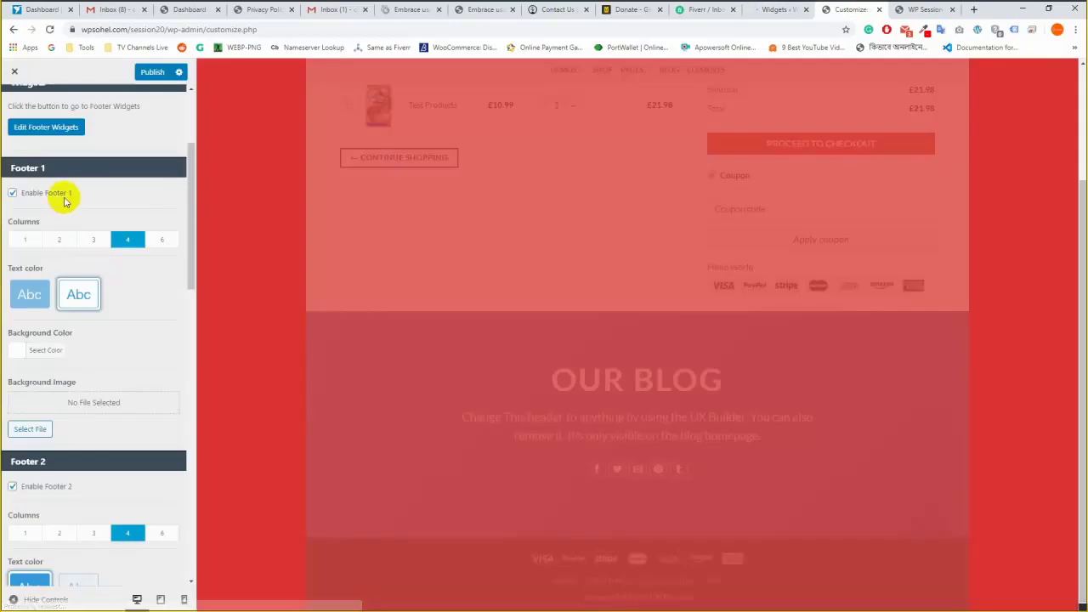
{"action": "scroll", "coordinate": [94, 170], "scroll_direction": "up", "scroll_amount": 2}
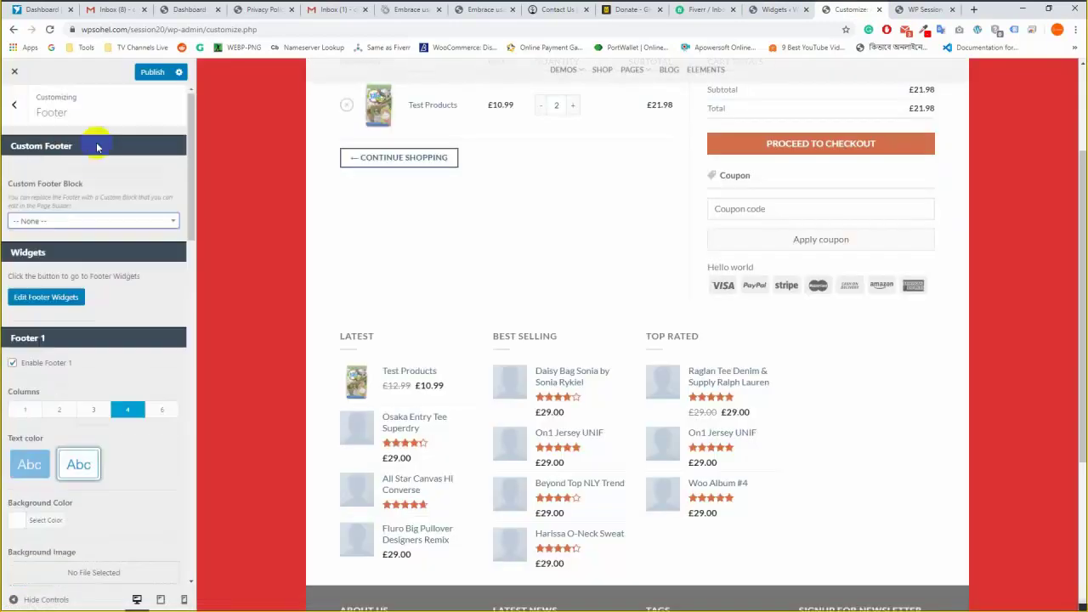
{"action": "left_click", "coordinate": [15, 110]}
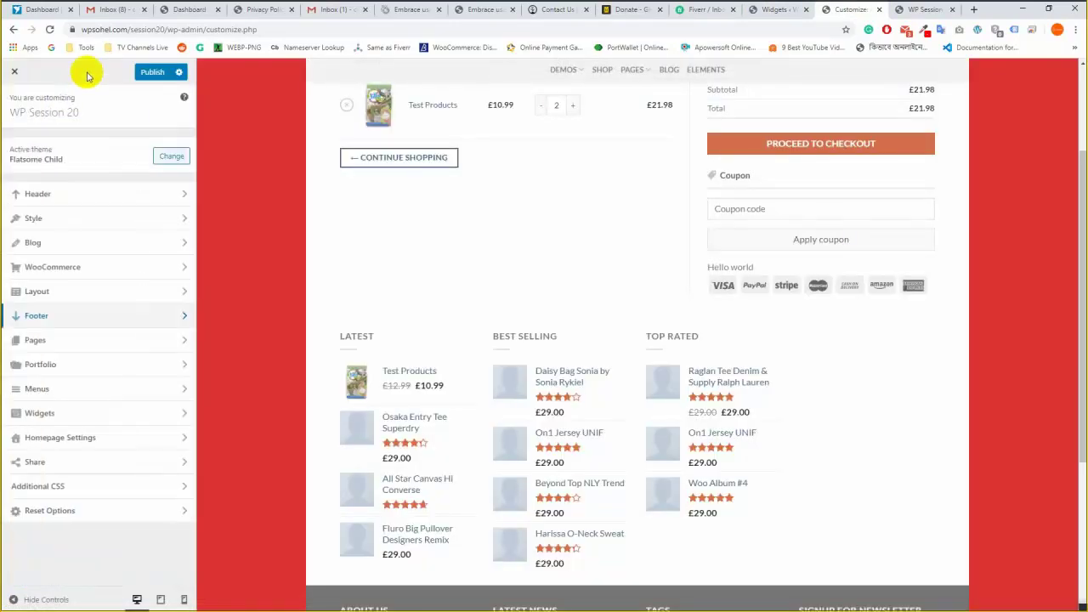
Set the default page template to Full-Width in the Pages settings, publish it, and return to the main section list.
{"action": "left_click", "coordinate": [95, 340]}
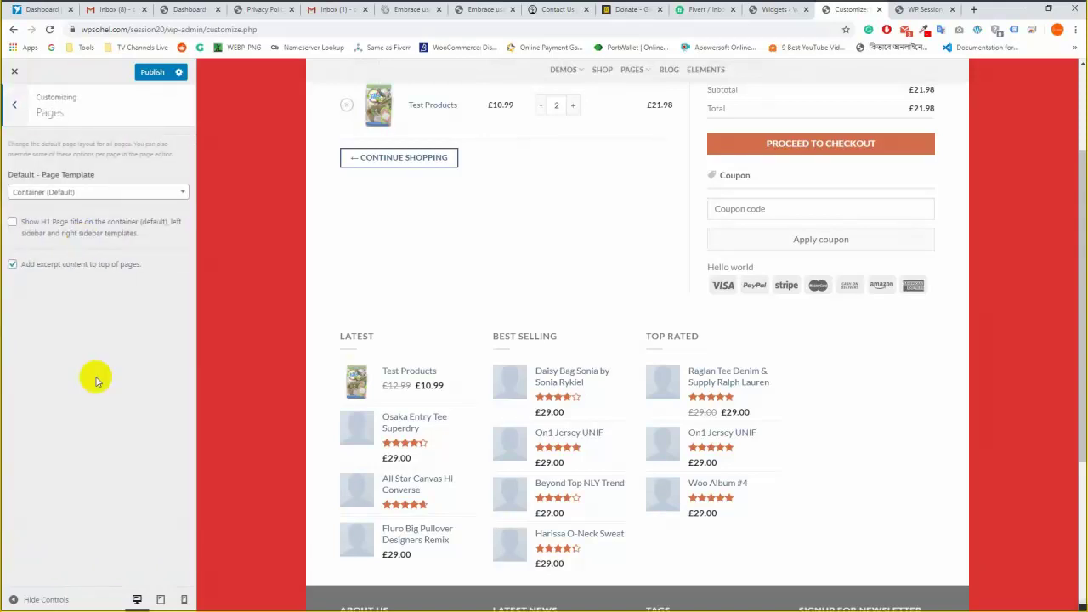
{"action": "left_click", "coordinate": [105, 194]}
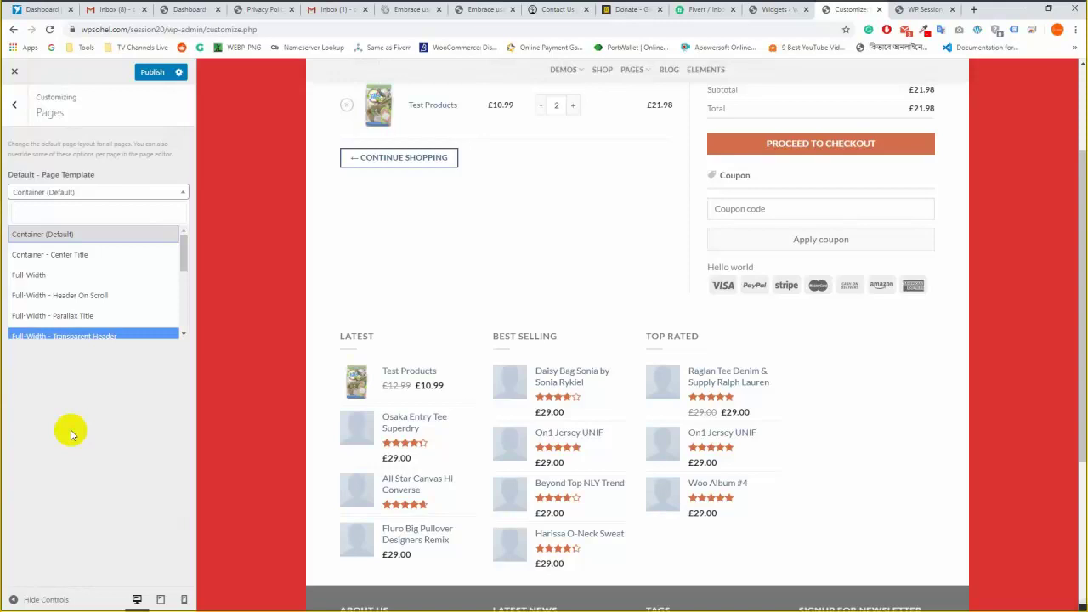
{"action": "left_click", "coordinate": [49, 275]}
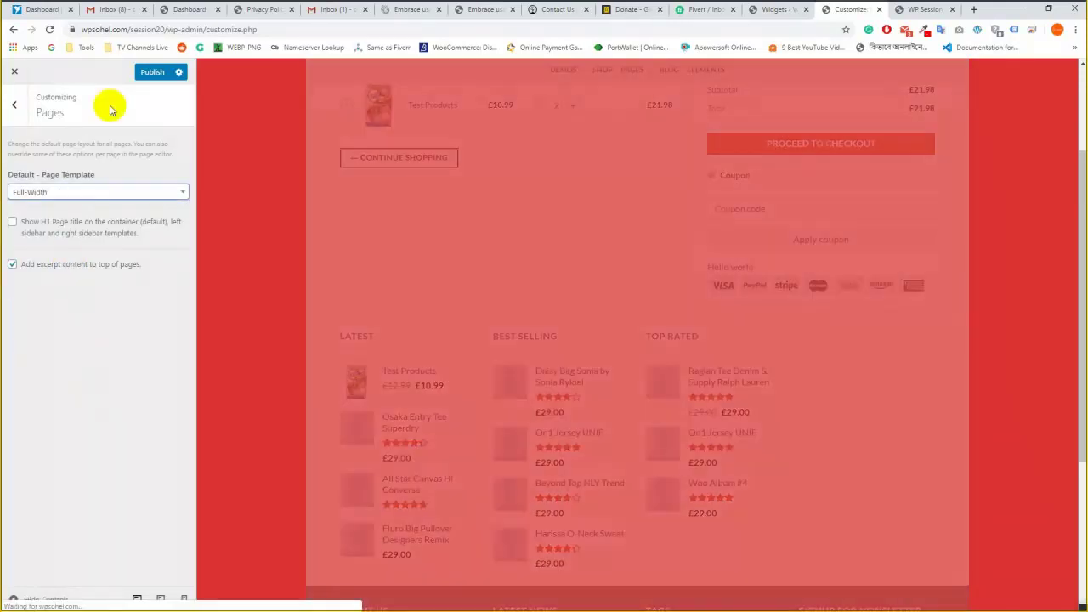
{"action": "left_click", "coordinate": [133, 76]}
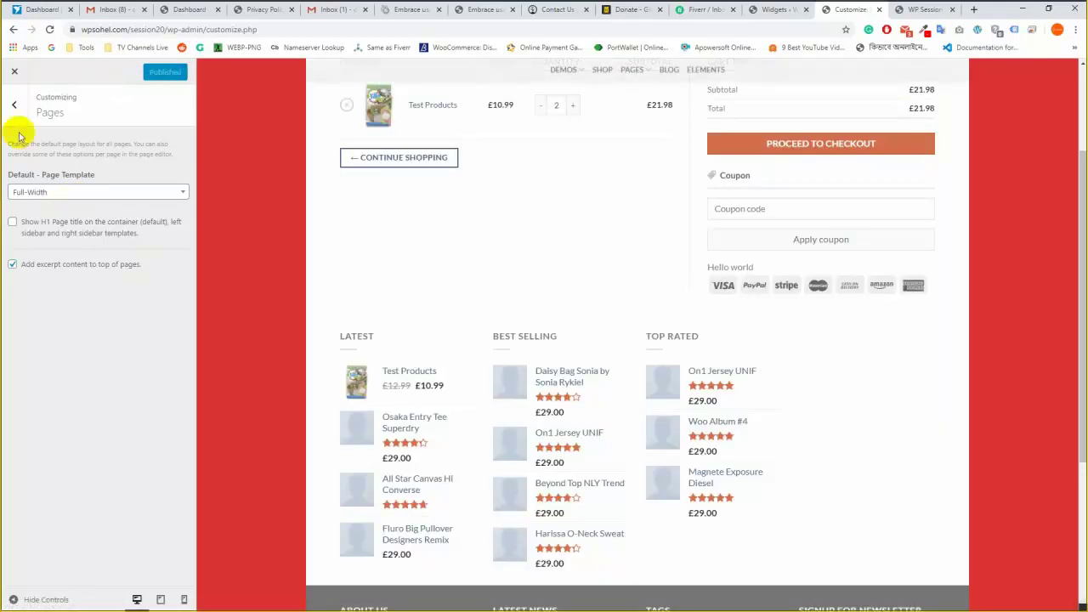
{"action": "left_click", "coordinate": [17, 107]}
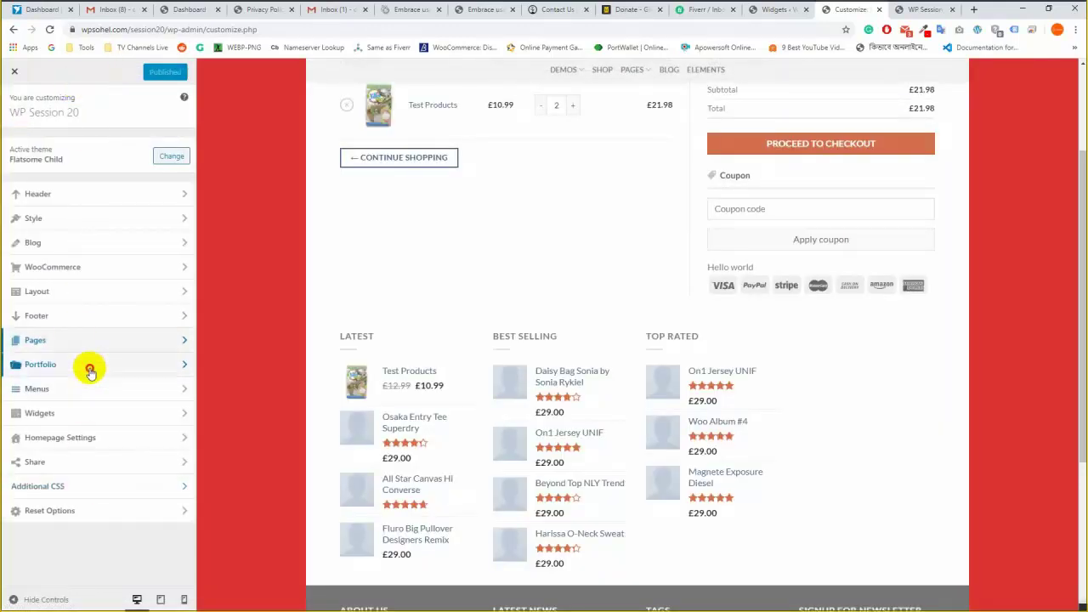
Examine the Portfolio settings for the custom page, single page and archive page, and return to the main section list.
{"action": "left_click", "coordinate": [85, 363]}
{"action": "scroll", "coordinate": [138, 383], "scroll_direction": "down", "scroll_amount": 2}
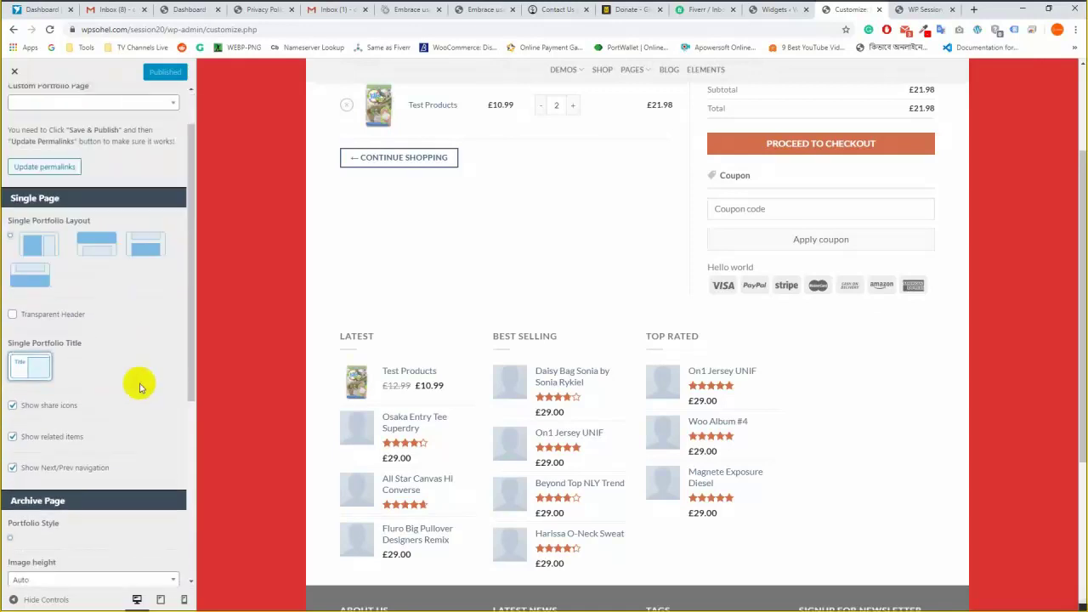
{"action": "scroll", "coordinate": [111, 440], "scroll_direction": "down", "scroll_amount": 3}
{"action": "scroll", "coordinate": [111, 442], "scroll_direction": "up", "scroll_amount": 5}
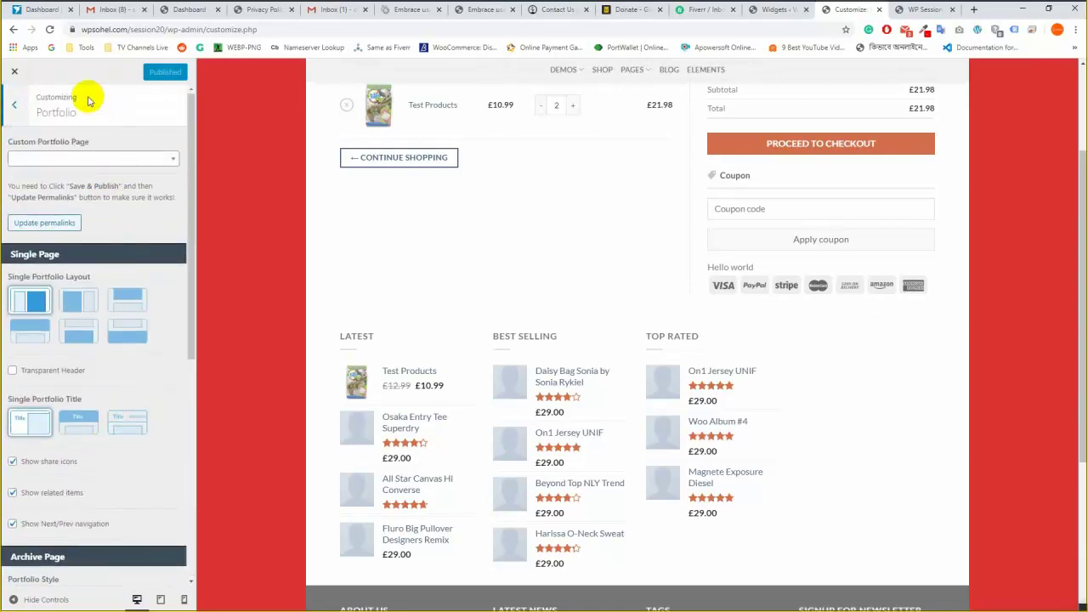
{"action": "scroll", "coordinate": [138, 376], "scroll_direction": "down", "scroll_amount": 5}
{"action": "scroll", "coordinate": [142, 380], "scroll_direction": "up", "scroll_amount": 5}
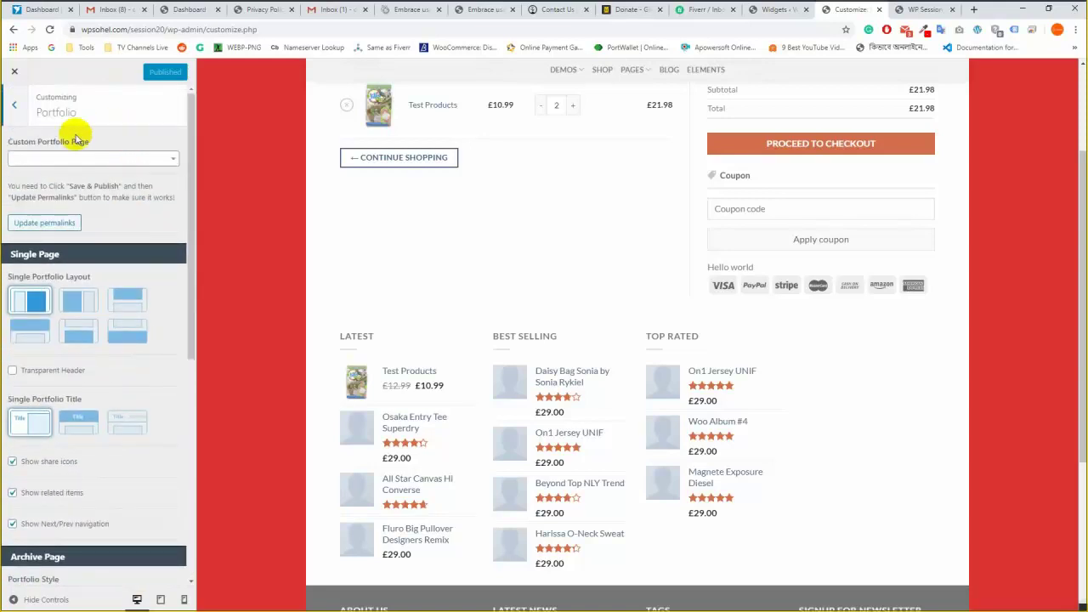
{"action": "left_click", "coordinate": [14, 103]}
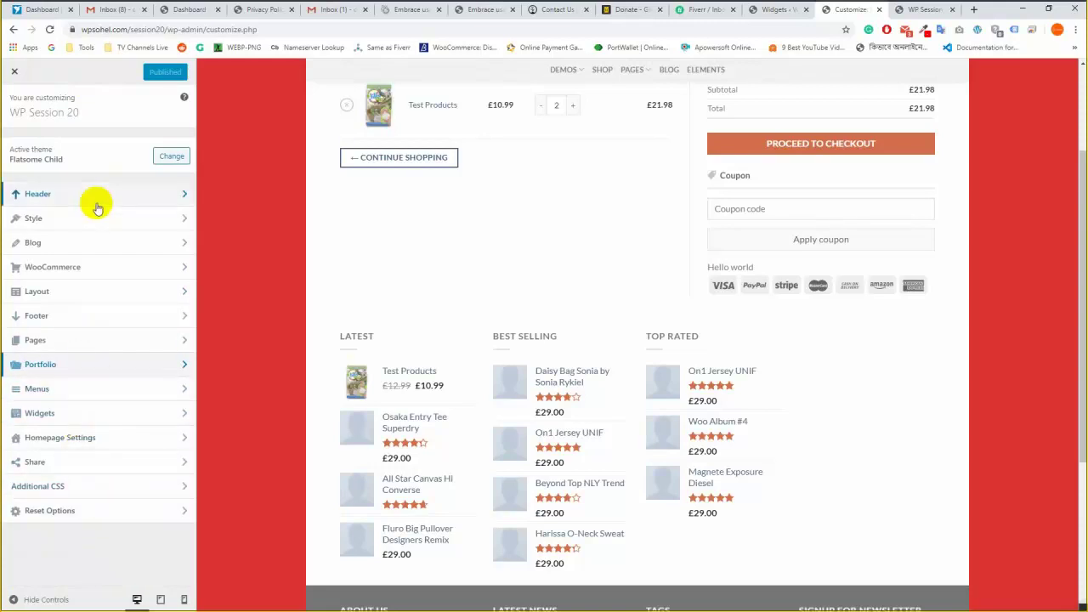
Review the site's menus and menu locations in the Menus section, and return to the main section list.
{"action": "left_click", "coordinate": [51, 389]}
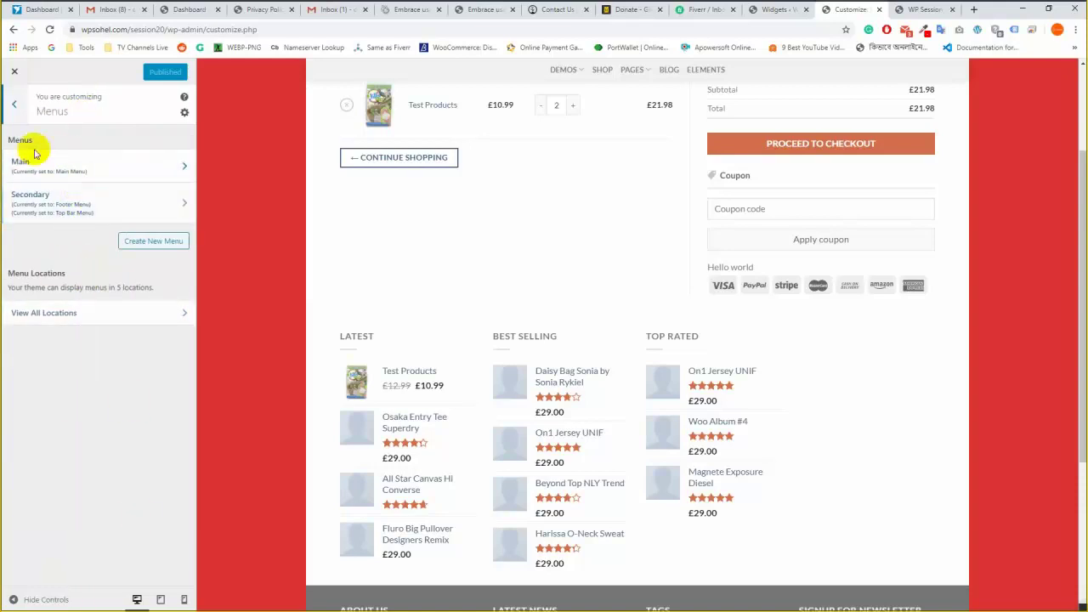
{"action": "left_click", "coordinate": [14, 104]}
{"action": "left_click", "coordinate": [68, 391]}
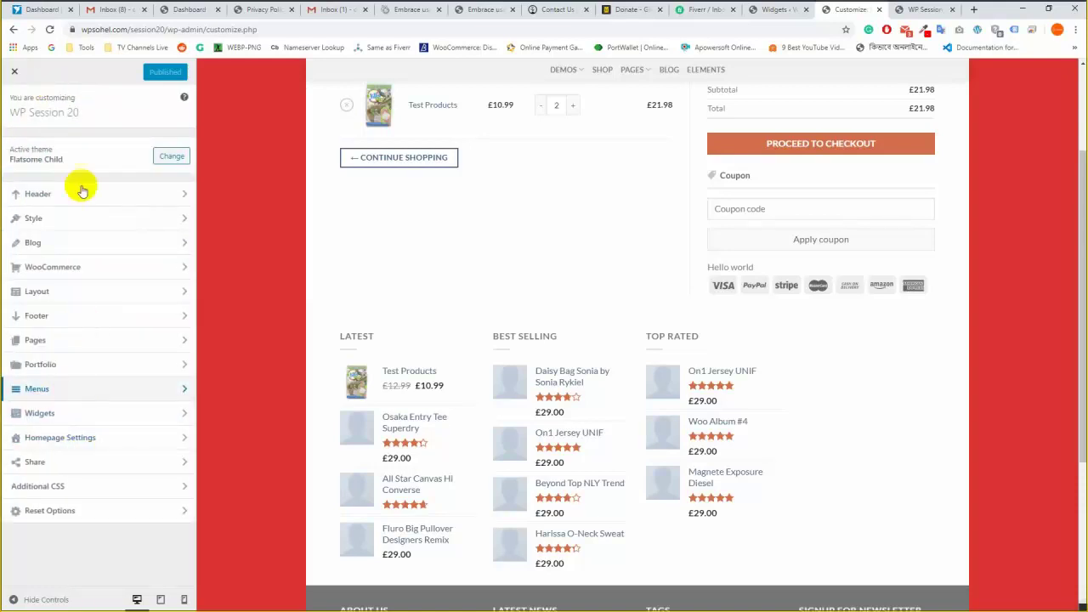
{"action": "left_click", "coordinate": [17, 105]}
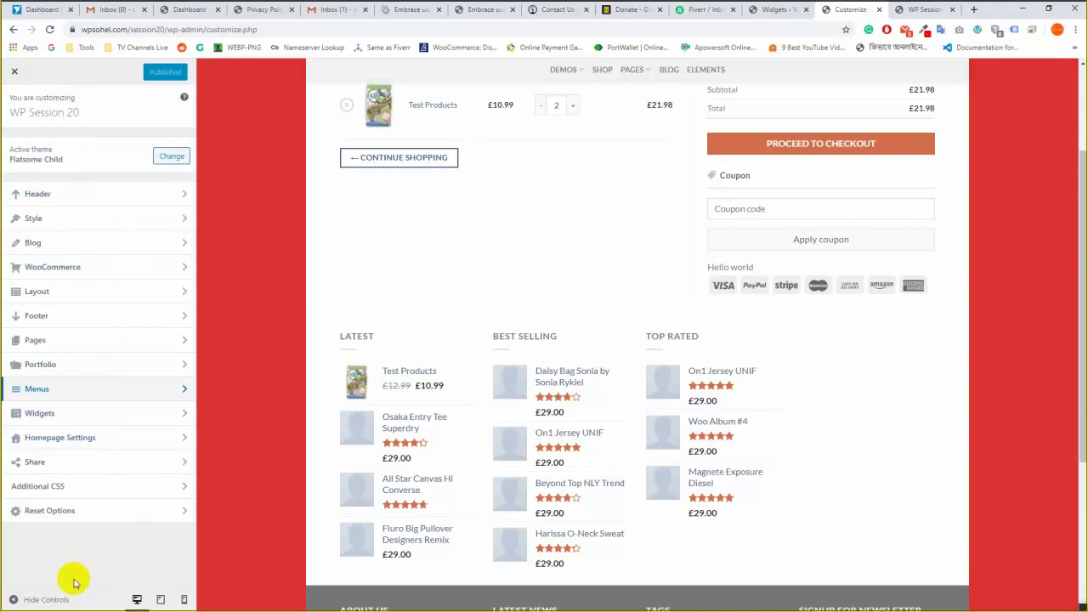
Open the Widgets section, compare it with the Widgets admin page, and return to the customizer's main section list.
{"action": "left_click", "coordinate": [96, 423]}
{"action": "left_click", "coordinate": [769, 17]}
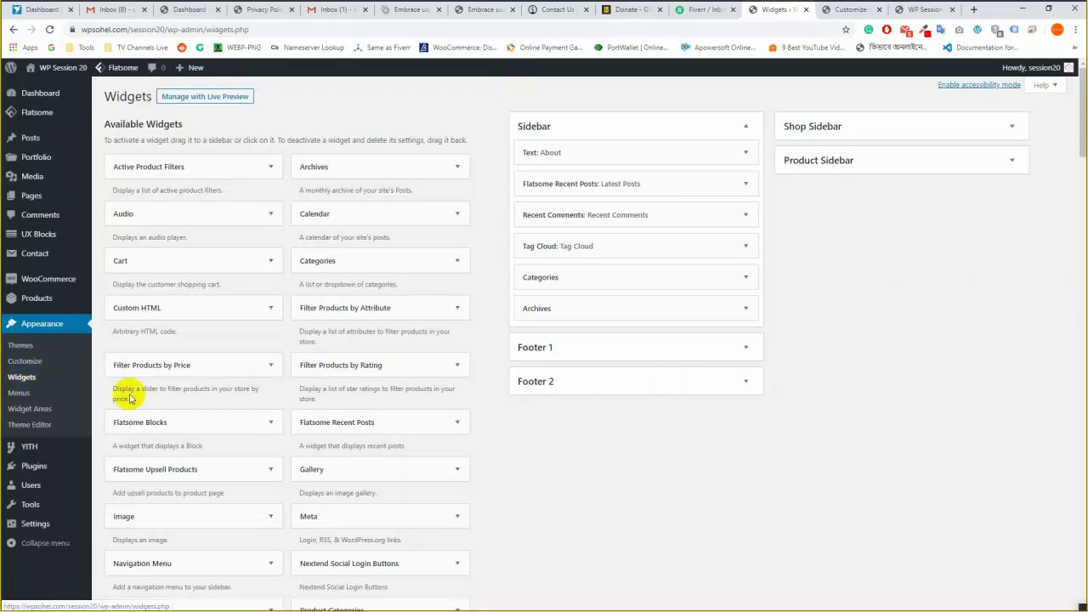
{"action": "left_click", "coordinate": [823, 10]}
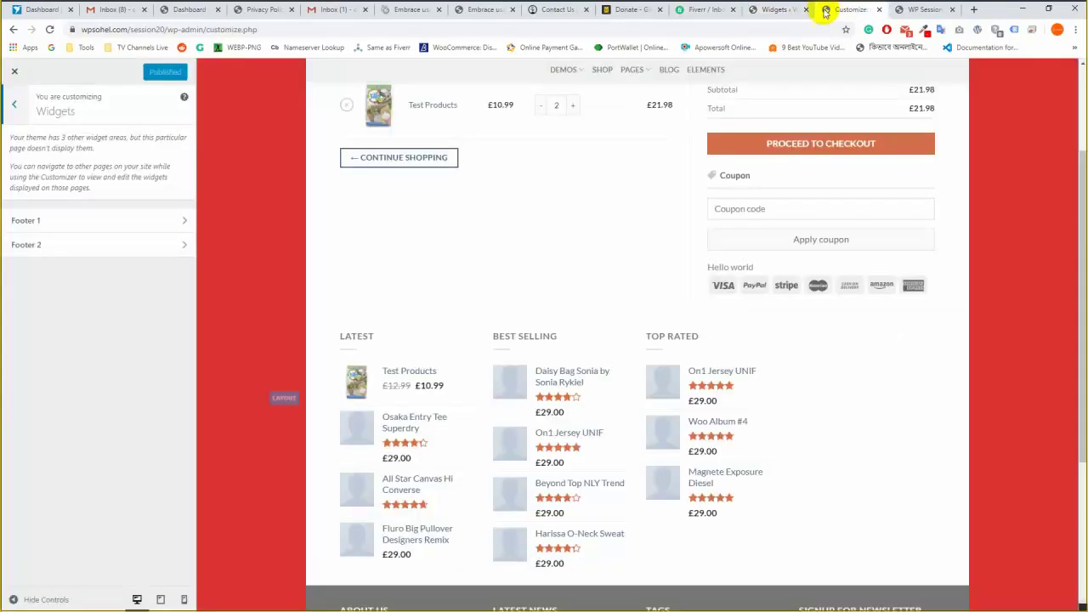
{"action": "left_click", "coordinate": [29, 92]}
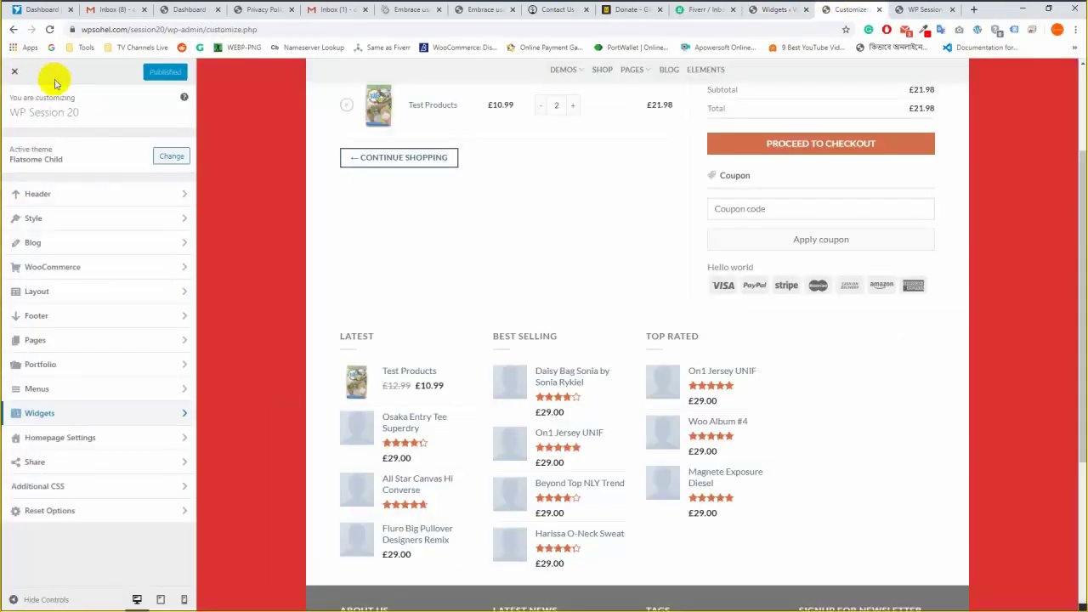
Review the Homepage Settings and open the Reading settings in the Widgets admin tab before returning to the customizer.
{"action": "left_click", "coordinate": [113, 439]}
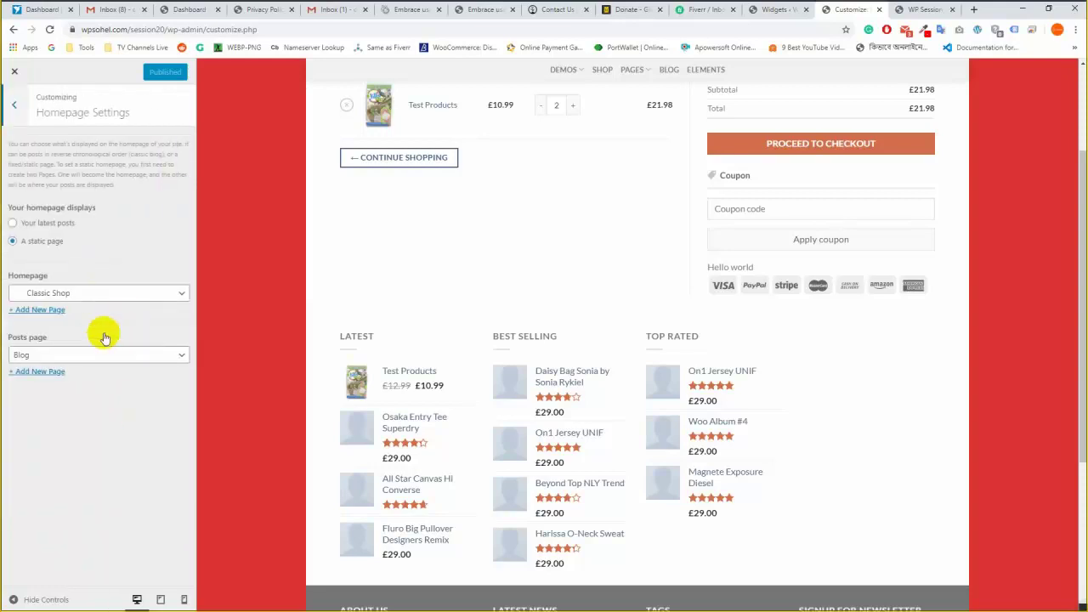
{"action": "left_click", "coordinate": [768, 9]}
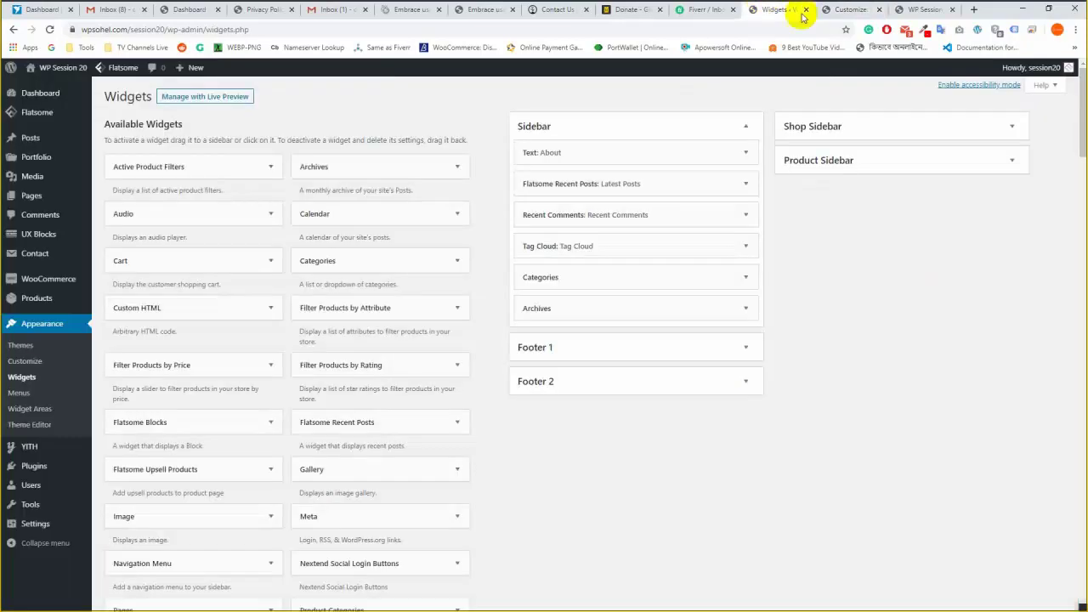
{"action": "scroll", "coordinate": [297, 461], "scroll_direction": "down", "scroll_amount": 2}
{"action": "mouse_move", "coordinate": [39, 524]}
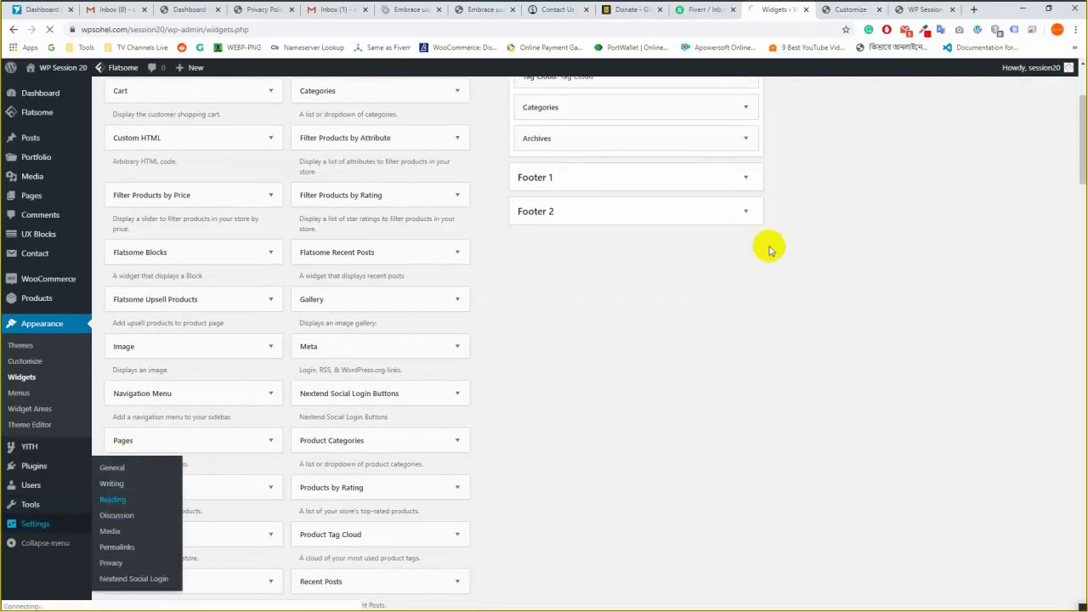
{"action": "left_click", "coordinate": [833, 9]}
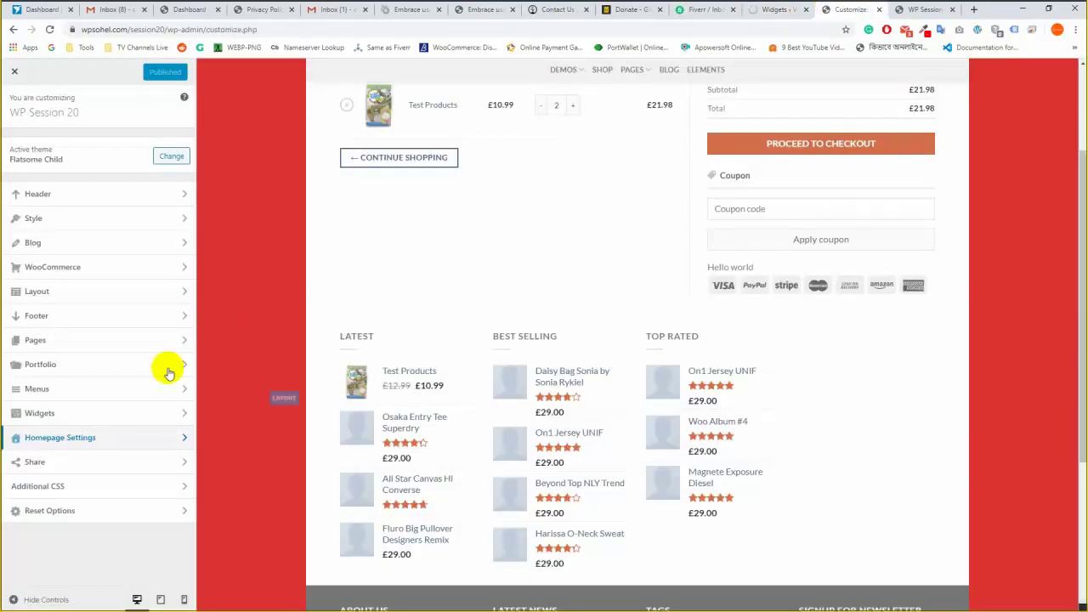
Examine the Share section's icon styles, share icon choices and Share Replace field, and return to the main section list.
{"action": "left_click", "coordinate": [70, 465]}
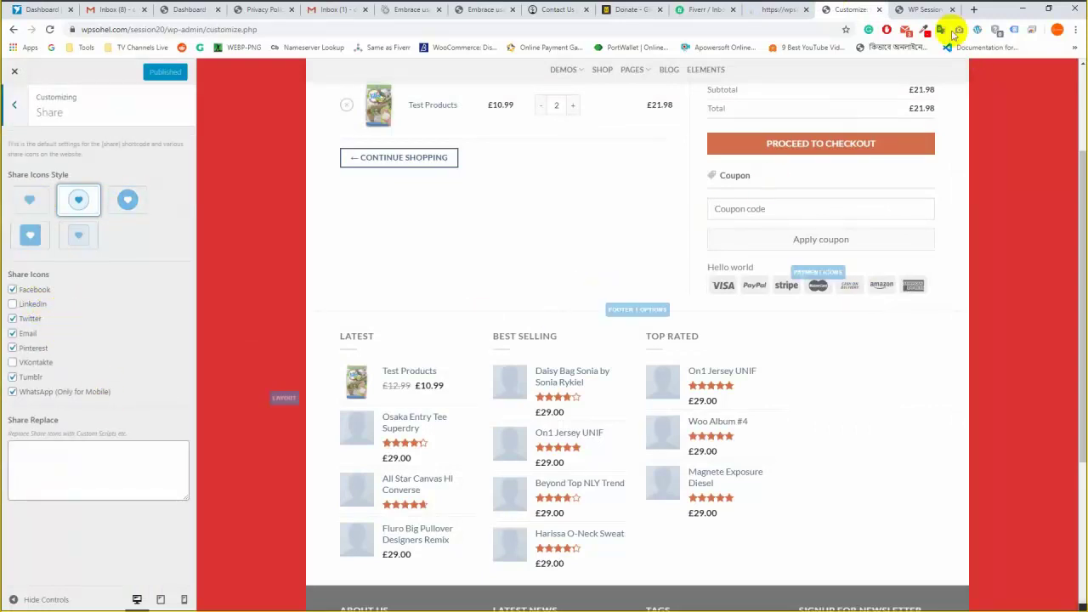
{"action": "mouse_move", "coordinate": [2, 336]}
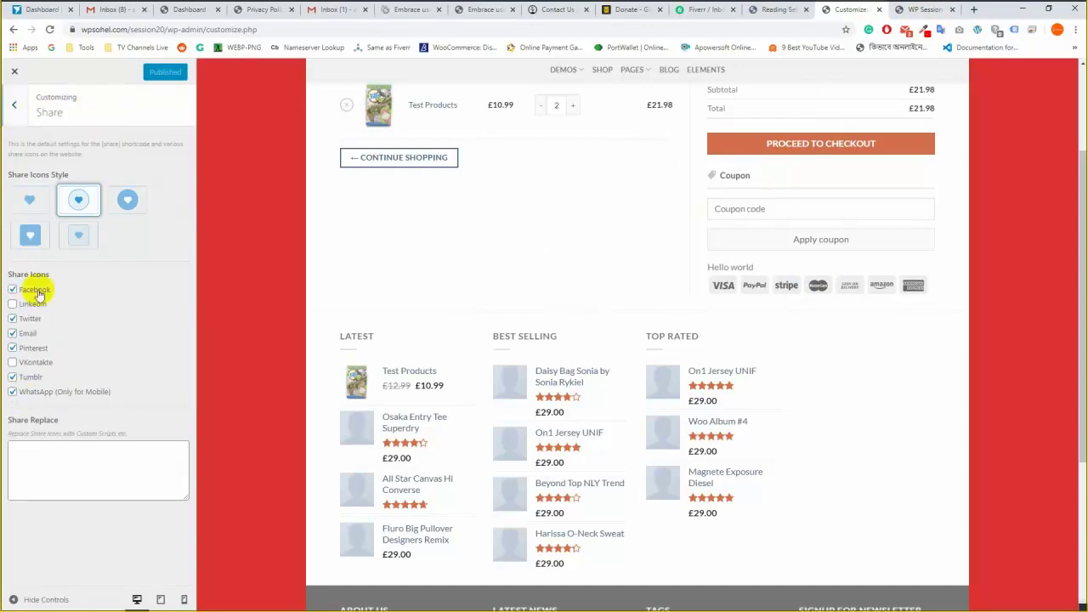
{"action": "left_click", "coordinate": [35, 85]}
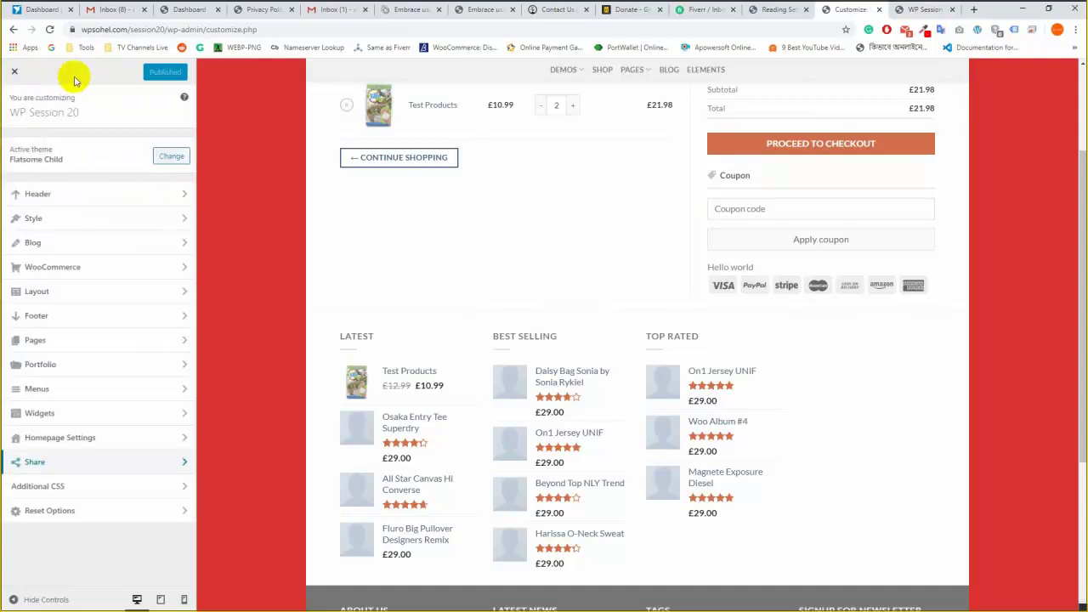
Review the Additional CSS instructions and code editor, and return to the main section list.
{"action": "left_click", "coordinate": [91, 485]}
{"action": "scroll", "coordinate": [118, 412], "scroll_direction": "down", "scroll_amount": 2}
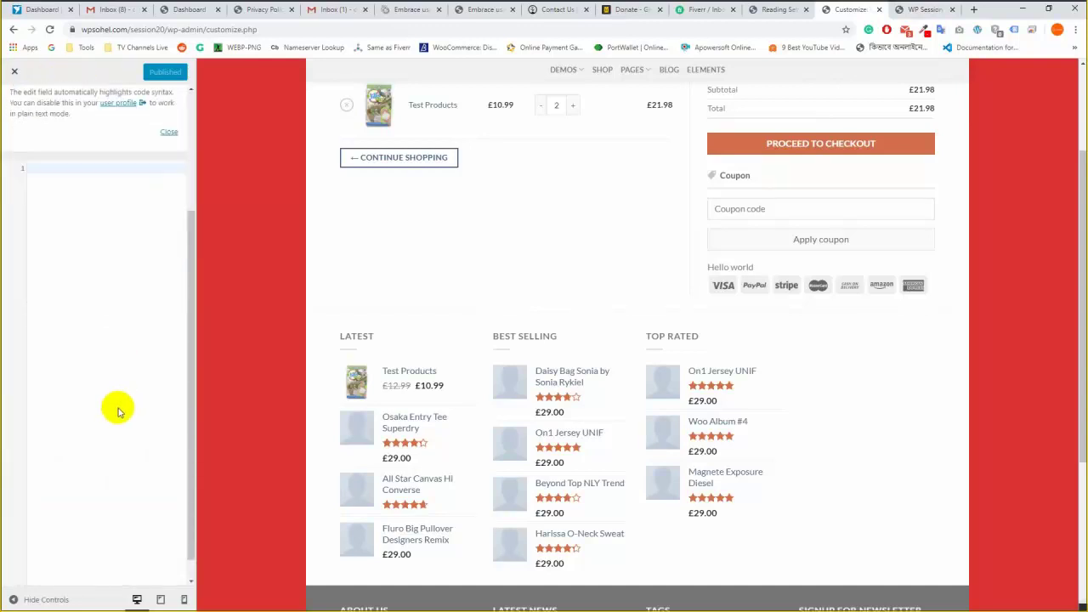
{"action": "scroll", "coordinate": [118, 411], "scroll_direction": "down", "scroll_amount": 1}
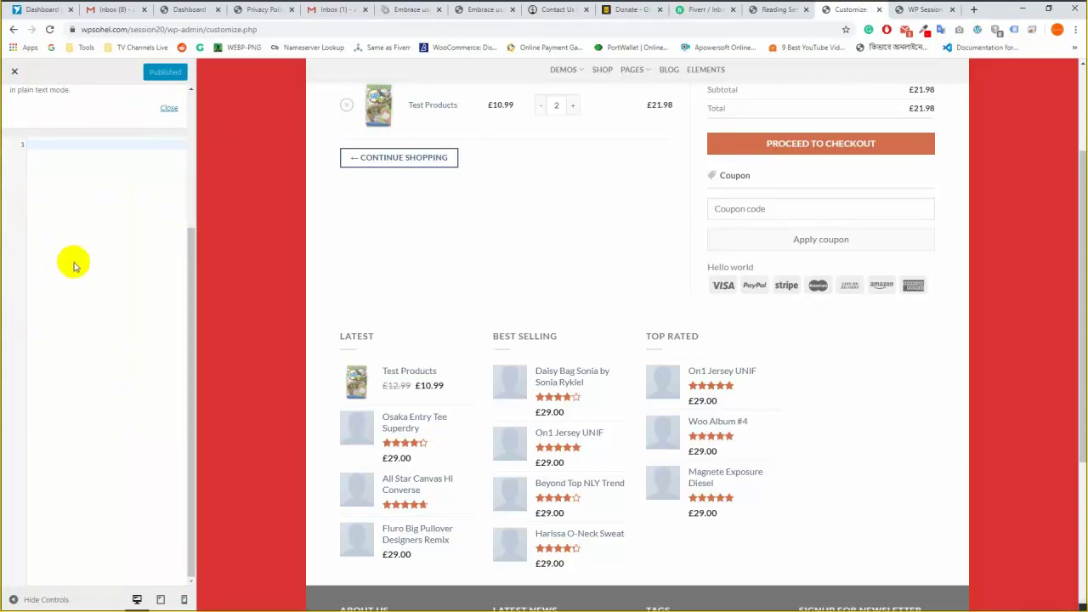
{"action": "scroll", "coordinate": [74, 266], "scroll_direction": "up", "scroll_amount": 3}
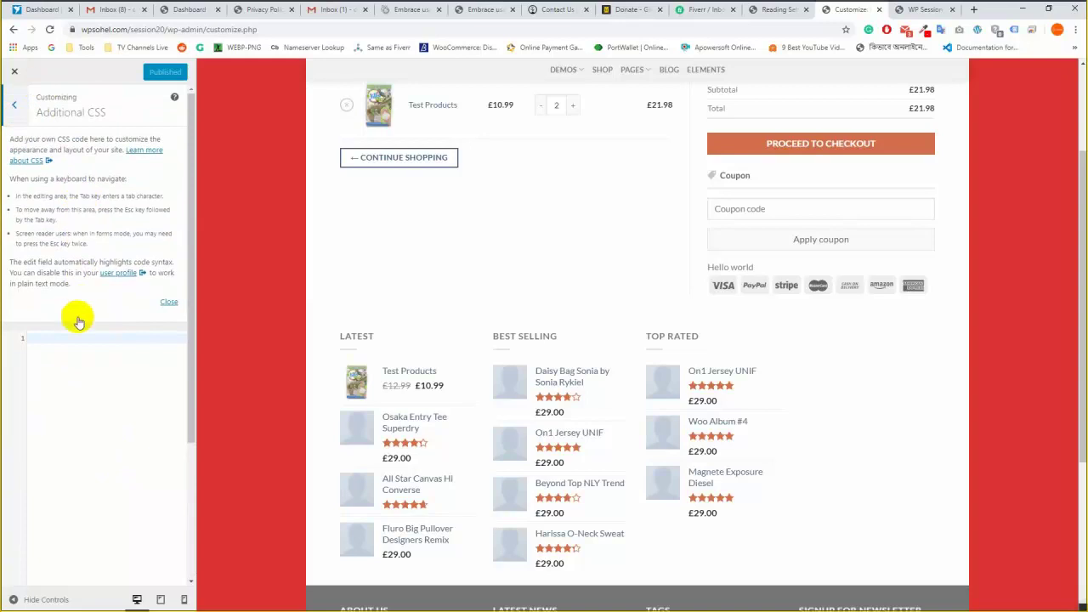
{"action": "key", "text": "Escape"}
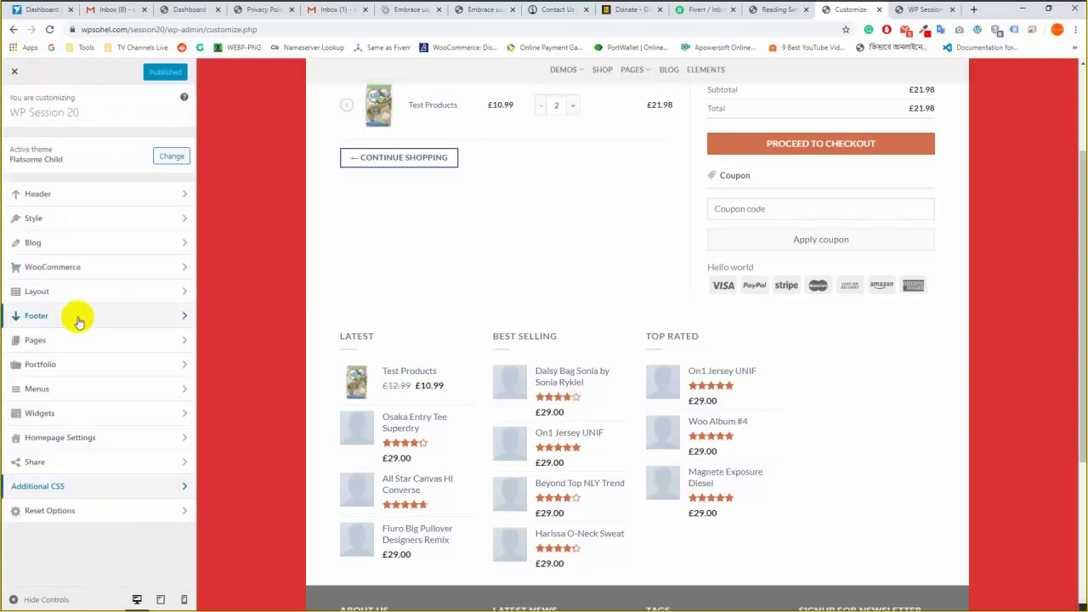
Look at the Reset Options section without resetting the theme options, and return to the main section list.
{"action": "left_click", "coordinate": [92, 510]}
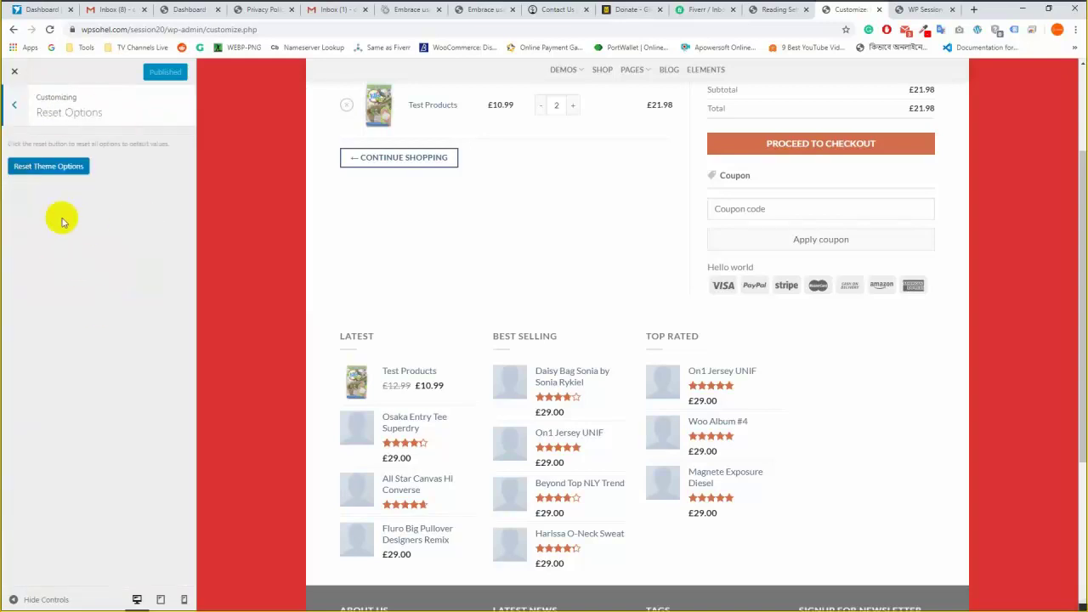
{"action": "left_click", "coordinate": [15, 107]}
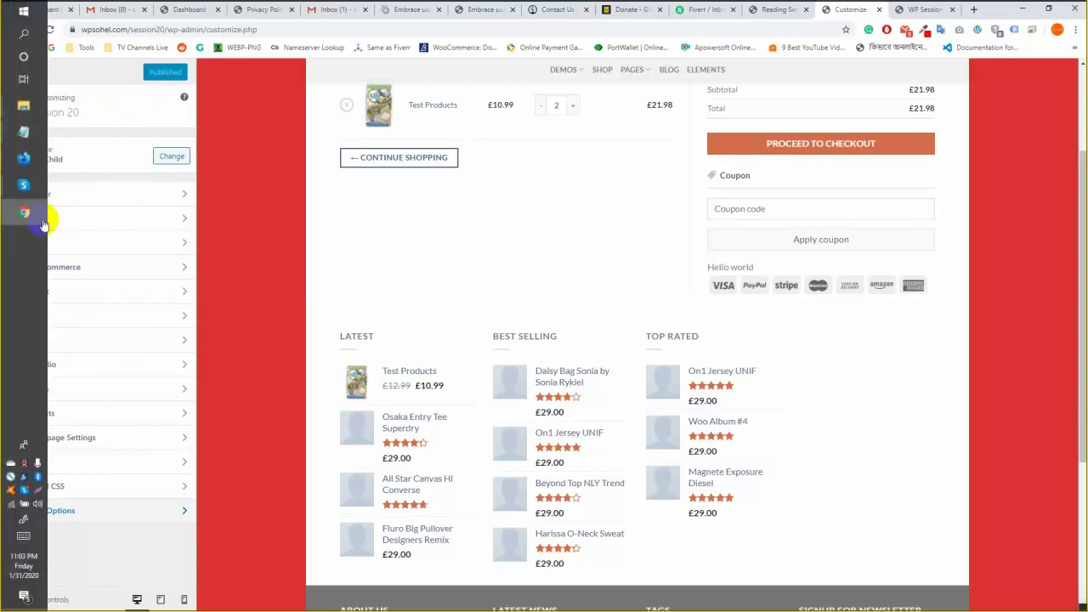
{"action": "right_click", "coordinate": [125, 103]}
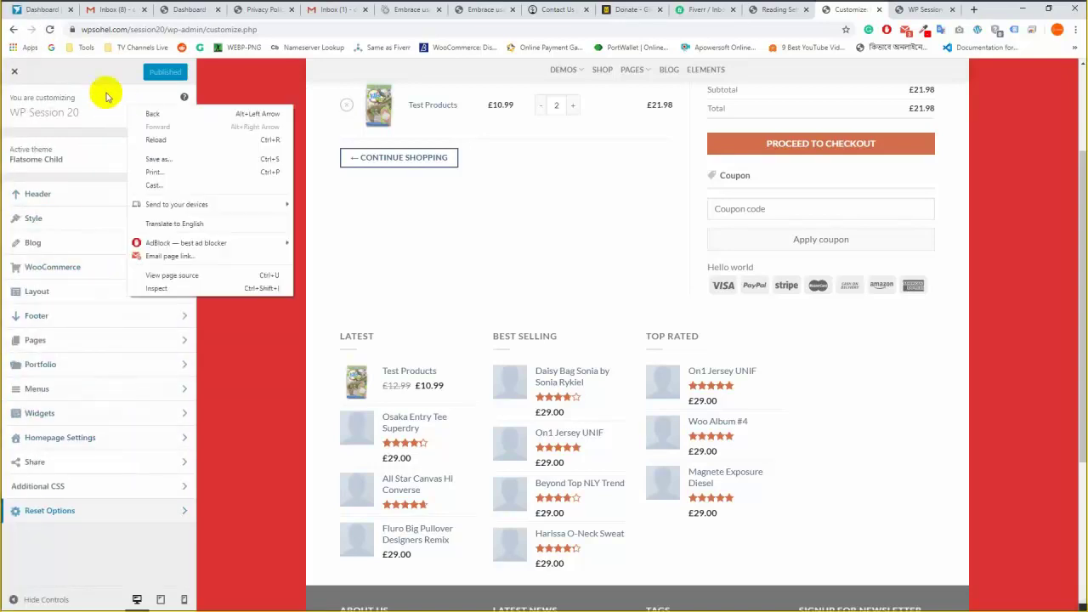
{"action": "left_click", "coordinate": [106, 96]}
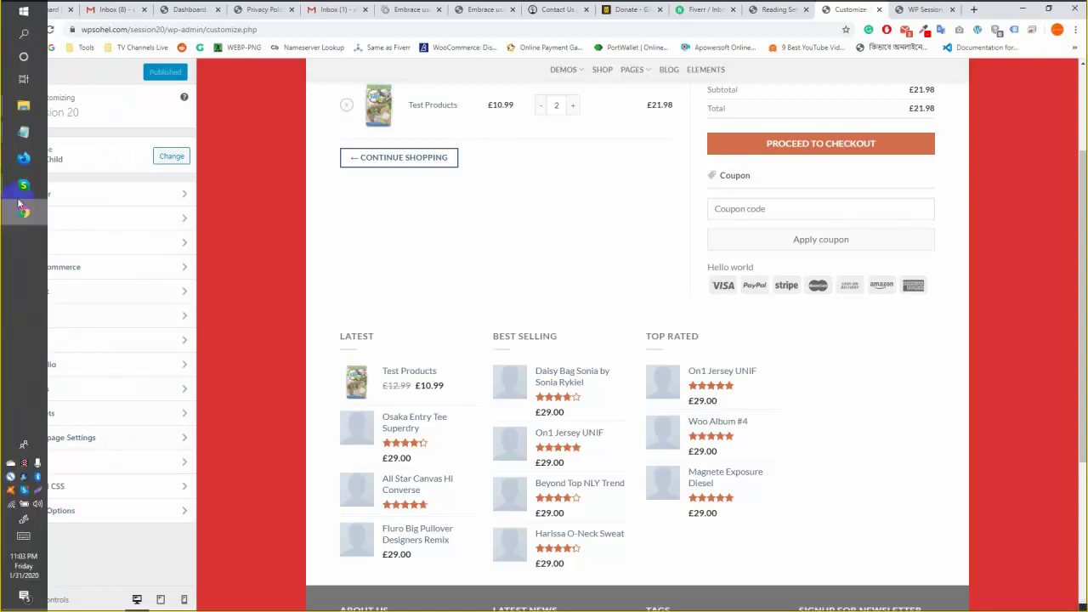
Check the Skype call window, return to the customizer with the call overlay out of the way, and view the cart page's header.
{"action": "mouse_move", "coordinate": [24, 185]}
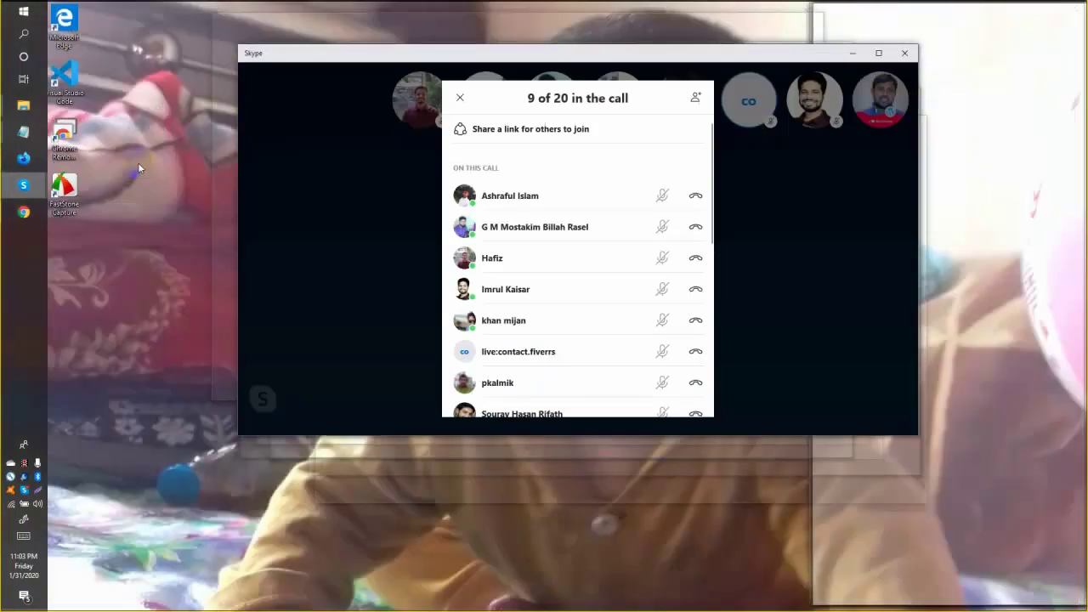
{"action": "left_click", "coordinate": [138, 163]}
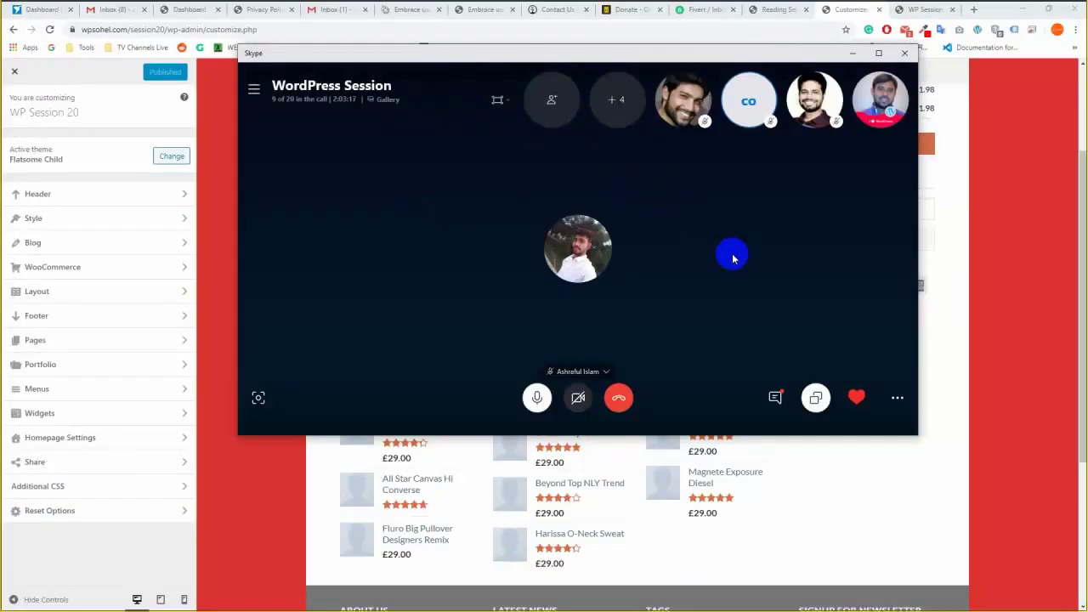
{"action": "left_click", "coordinate": [848, 7]}
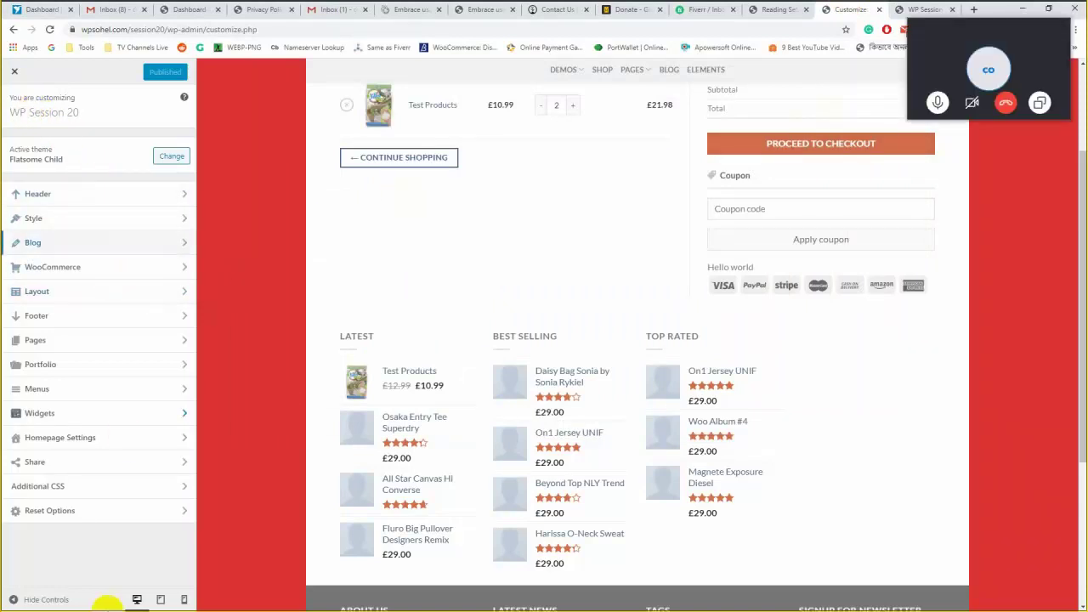
{"action": "left_click", "coordinate": [931, 69]}
{"action": "left_click_drag", "start_coordinate": [923, 31], "coordinate": [1082, 604]}
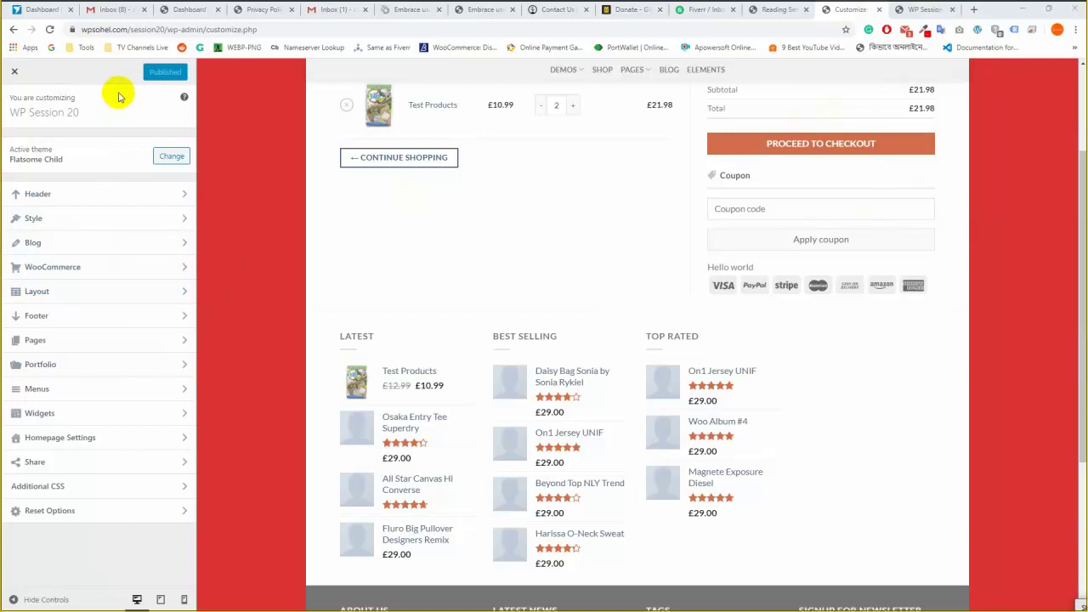
{"action": "scroll", "coordinate": [531, 293], "scroll_direction": "up", "scroll_amount": 2}
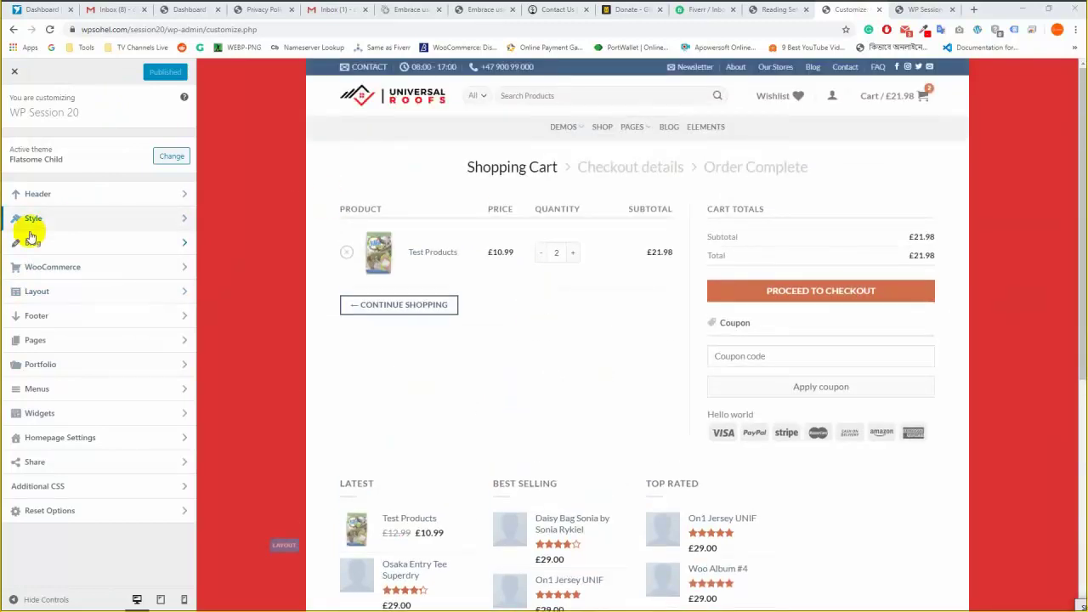
Leave the customizer for the site's wp-admin dashboard and open the Flatsome theme panel.
{"action": "mouse_move", "coordinate": [3, 210]}
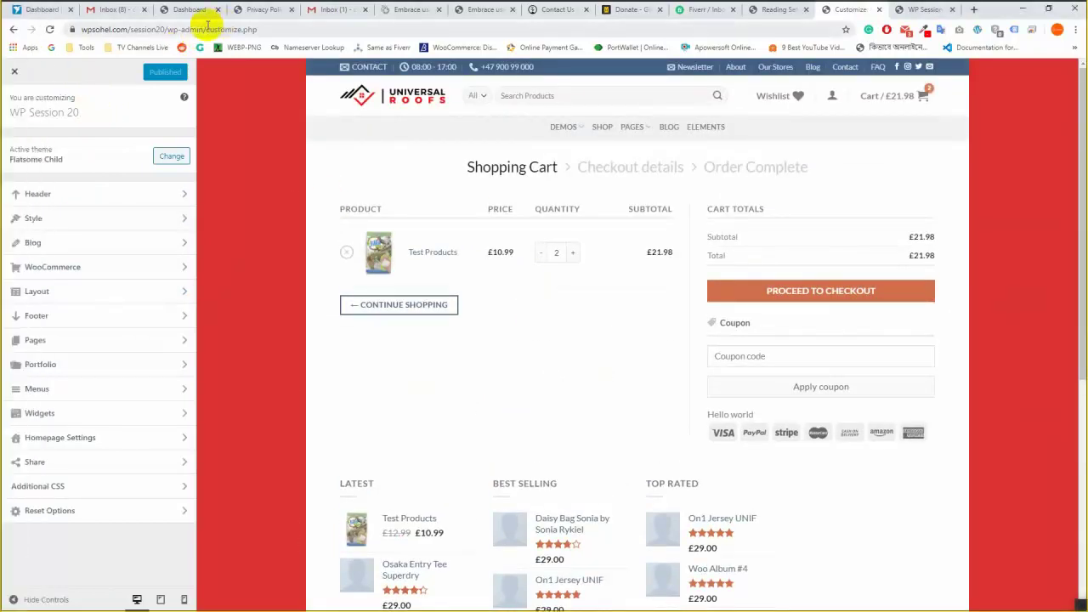
{"action": "double_click", "coordinate": [243, 29]}
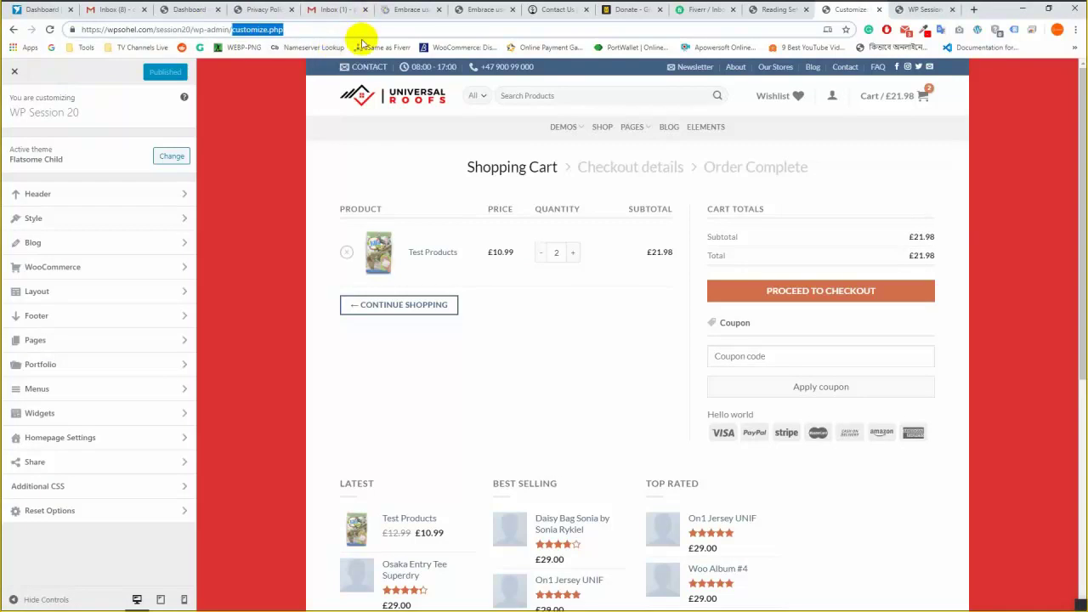
{"action": "key", "text": "BackSpace"}
{"action": "key", "text": "Return"}
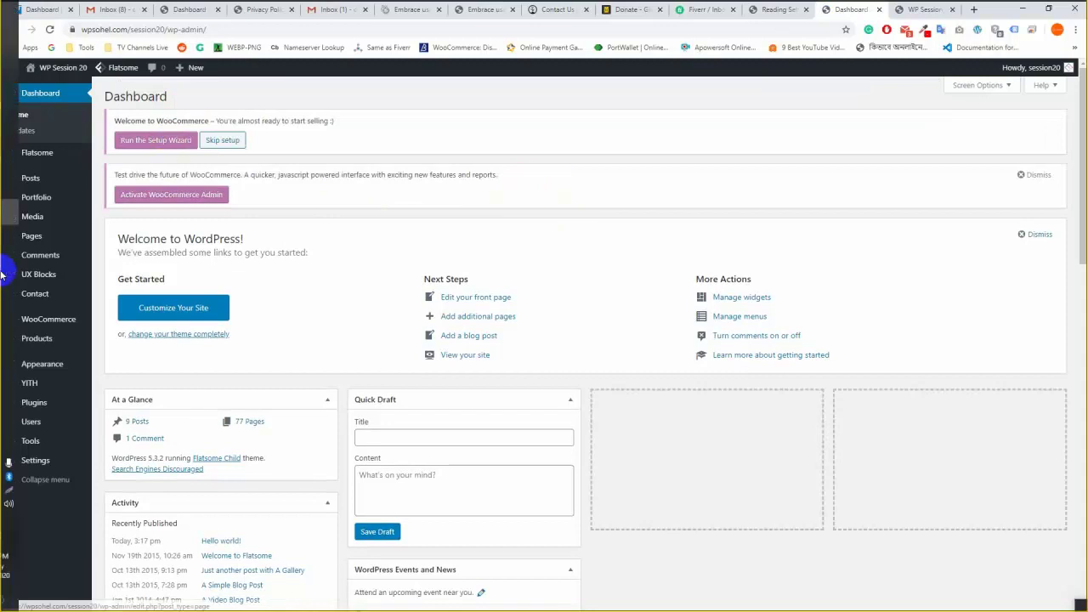
{"action": "left_click", "coordinate": [37, 158]}
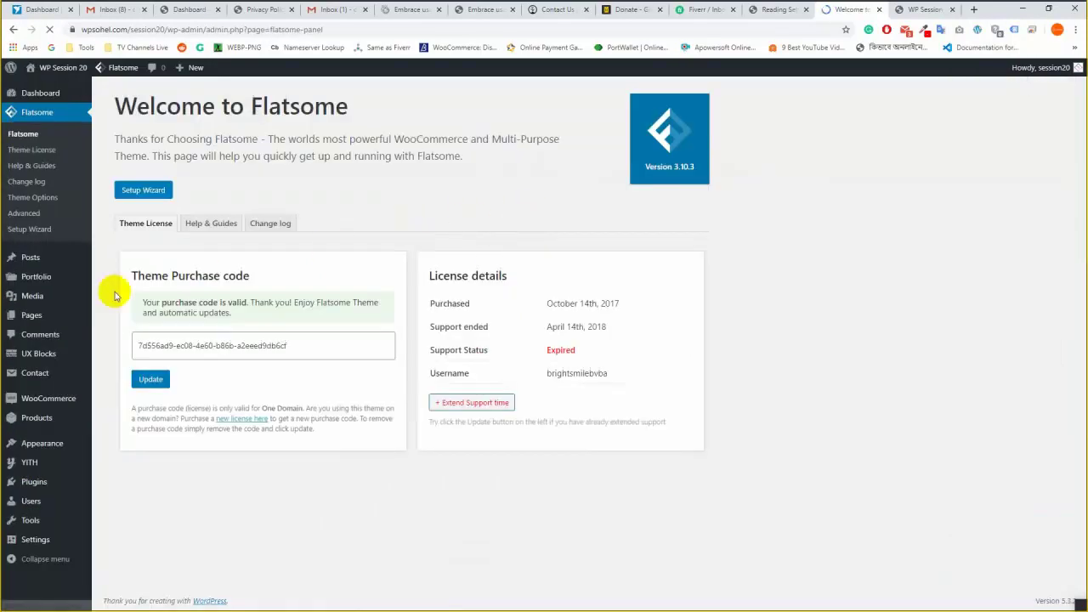
Open Flatsome's Help & Guides page, check the Skype call, and return to look over the support resources.
{"action": "left_click", "coordinate": [39, 158]}
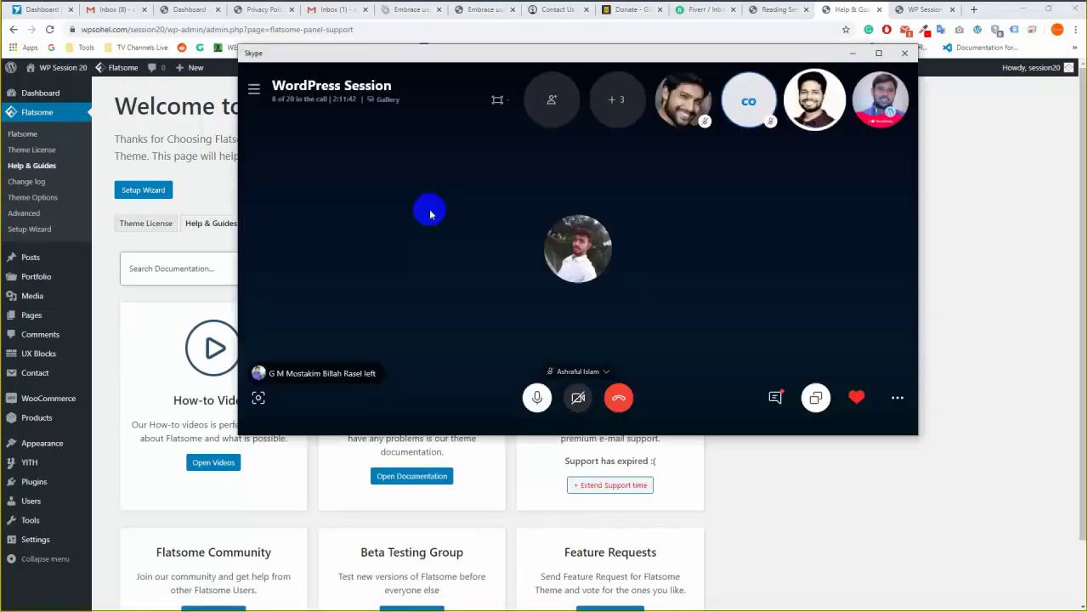
{"action": "mouse_move", "coordinate": [3, 212]}
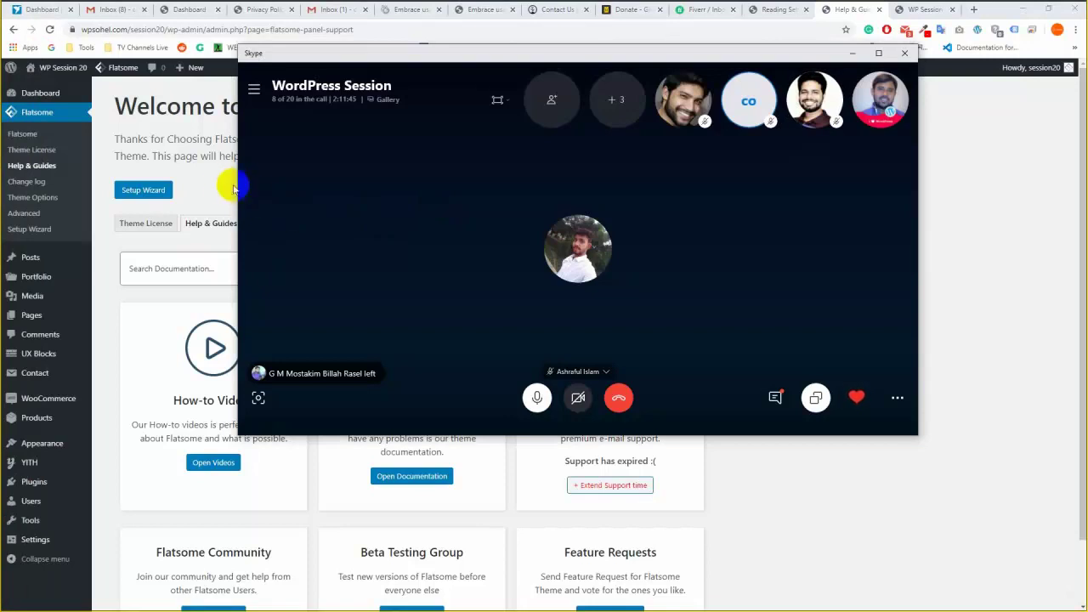
{"action": "left_click", "coordinate": [198, 176]}
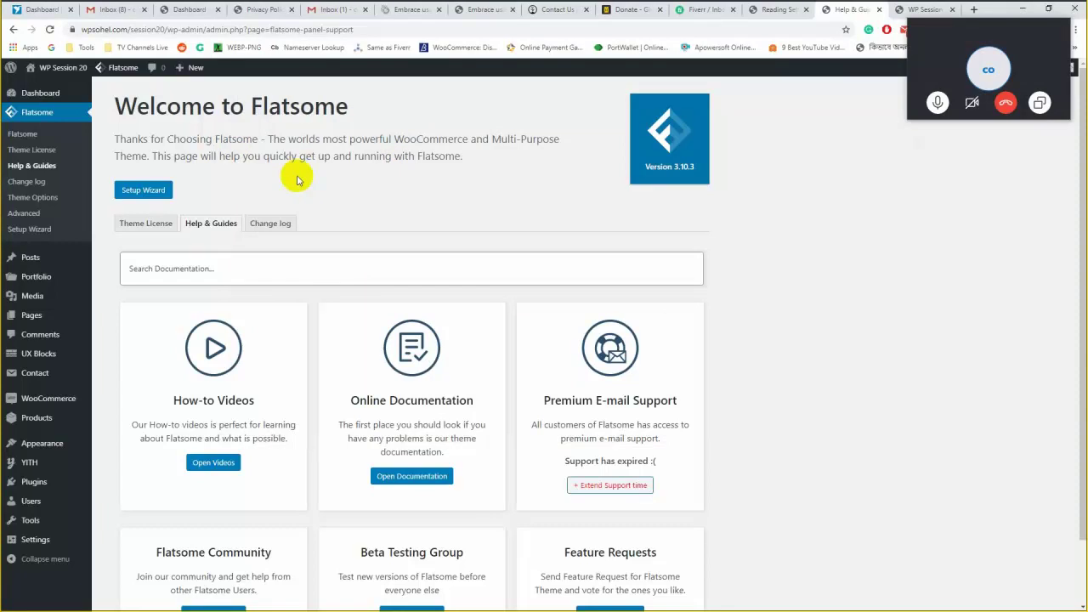
{"action": "scroll", "coordinate": [702, 243], "scroll_direction": "down", "scroll_amount": 2}
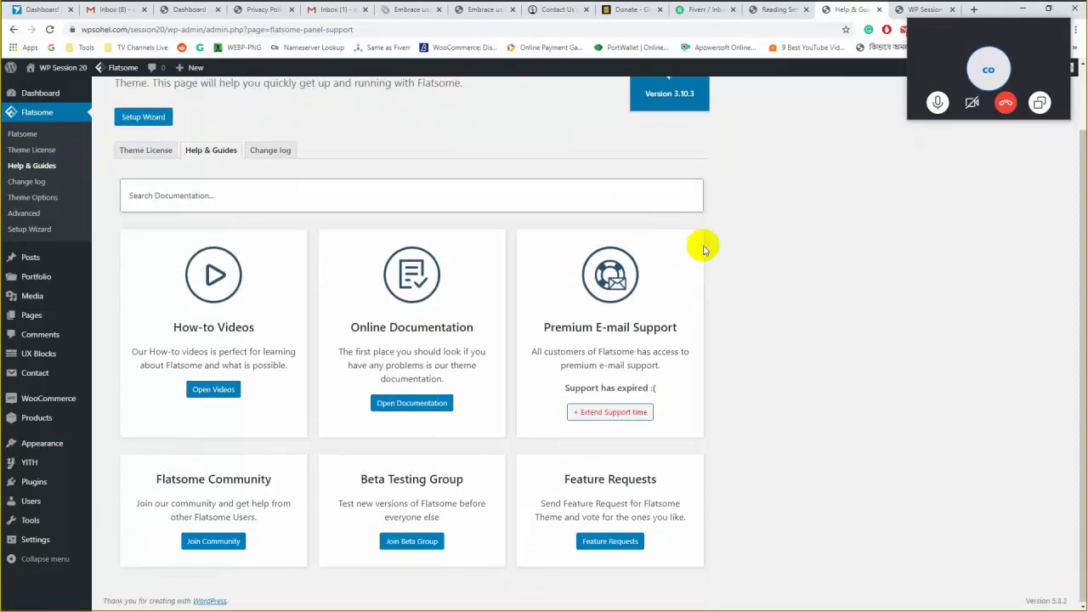
Open the How-to Videos and Online Documentation links in new browser tabs, moving the call overlay out of the way.
{"action": "right_click", "coordinate": [210, 392]}
{"action": "left_click", "coordinate": [258, 397]}
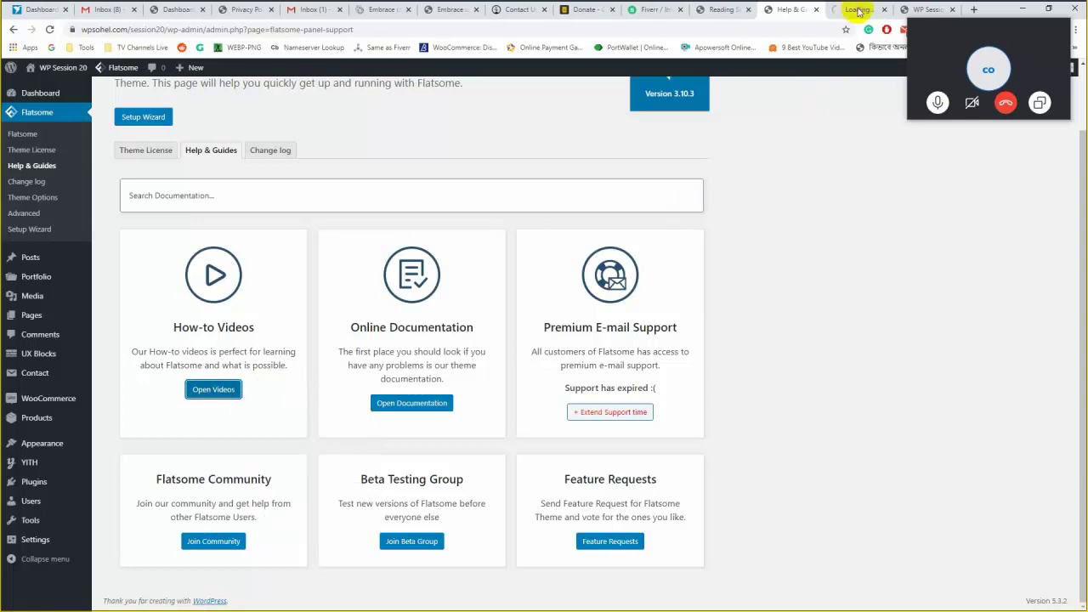
{"action": "left_click", "coordinate": [841, 10]}
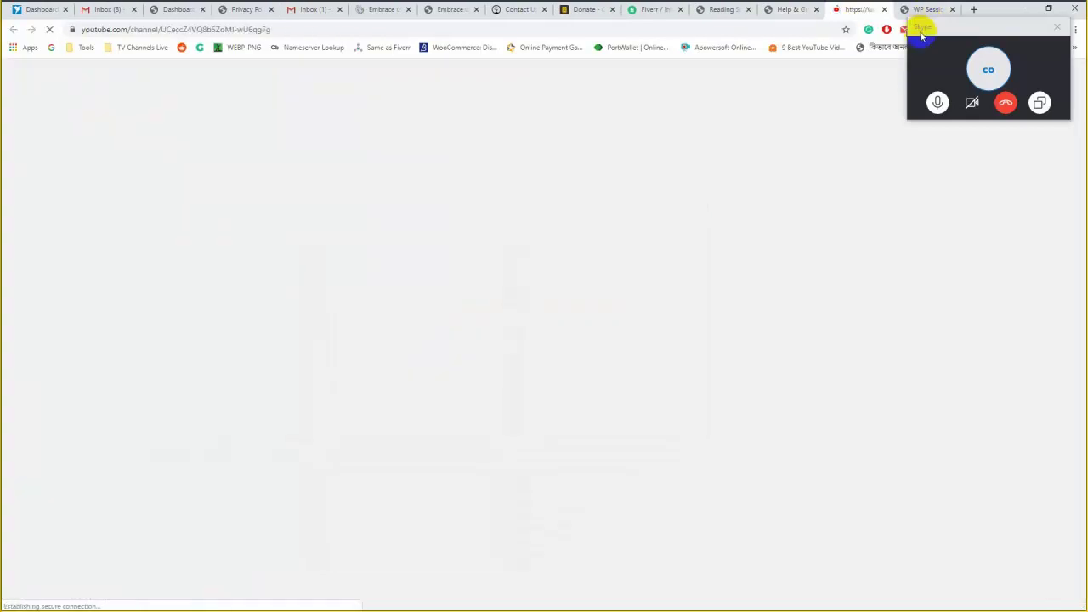
{"action": "left_click_drag", "start_coordinate": [921, 36], "coordinate": [1080, 595]}
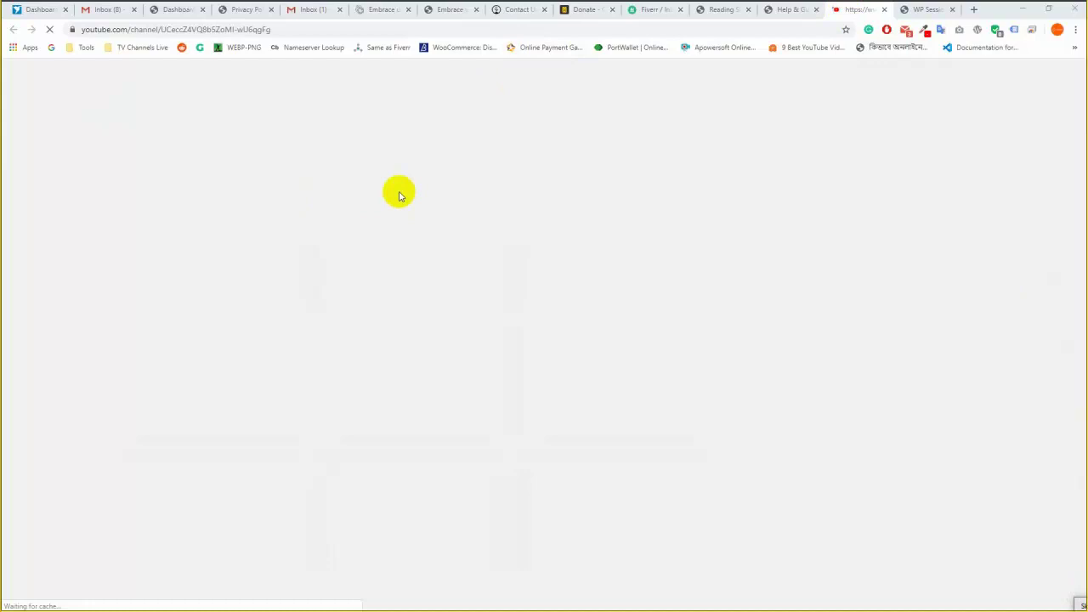
{"action": "key", "text": "ctrl+shift+Tab"}
{"action": "left_click", "coordinate": [837, 281]}
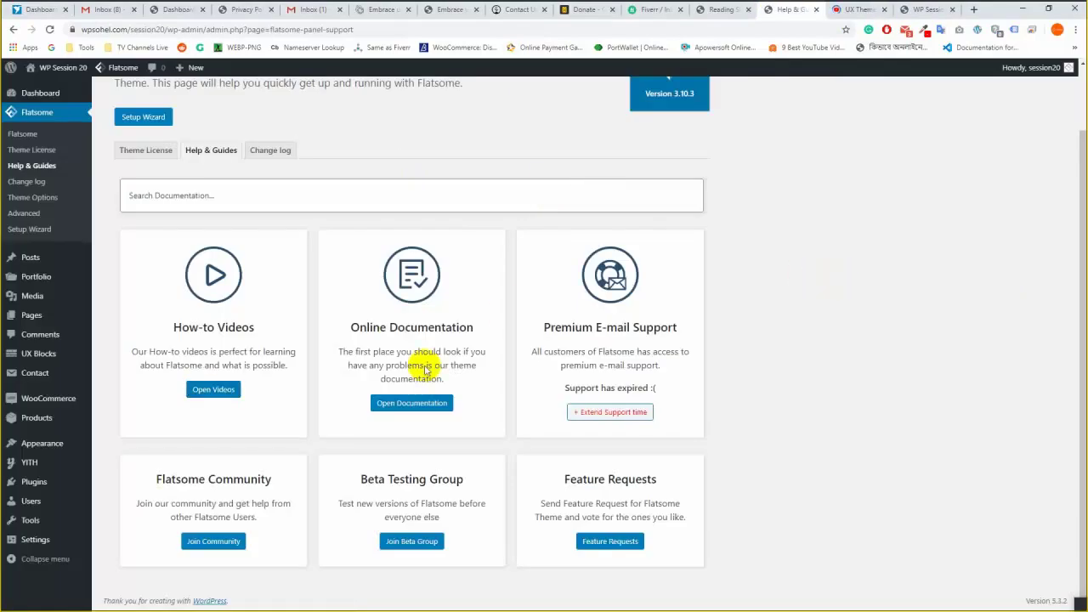
{"action": "right_click", "coordinate": [430, 406]}
{"action": "left_click", "coordinate": [465, 413]}
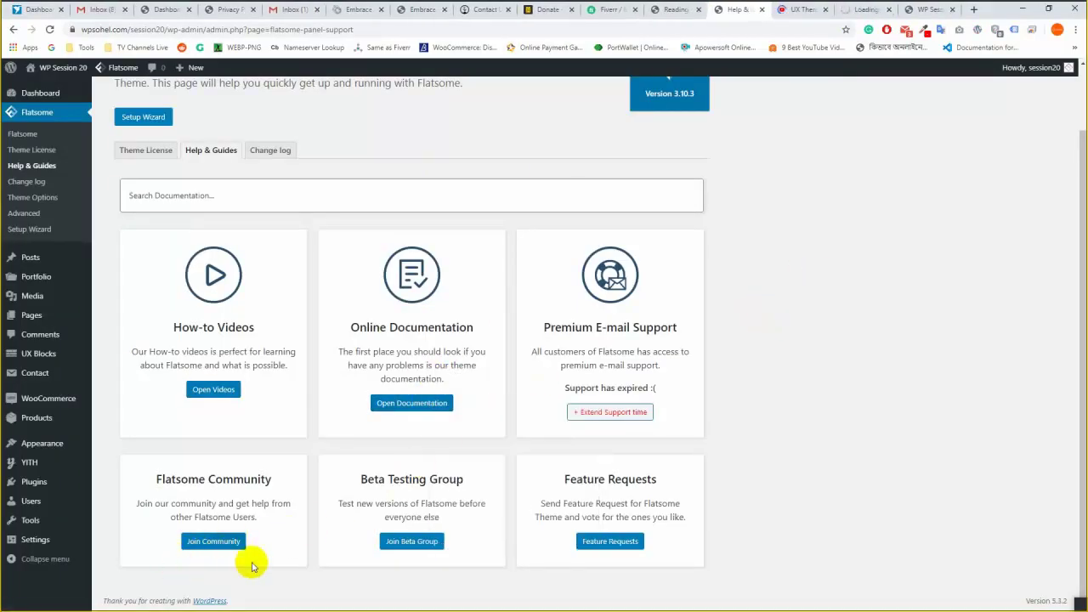
Look through the tutorial video sections on the home page of the UX Themes YouTube channel.
{"action": "left_click", "coordinate": [809, 9]}
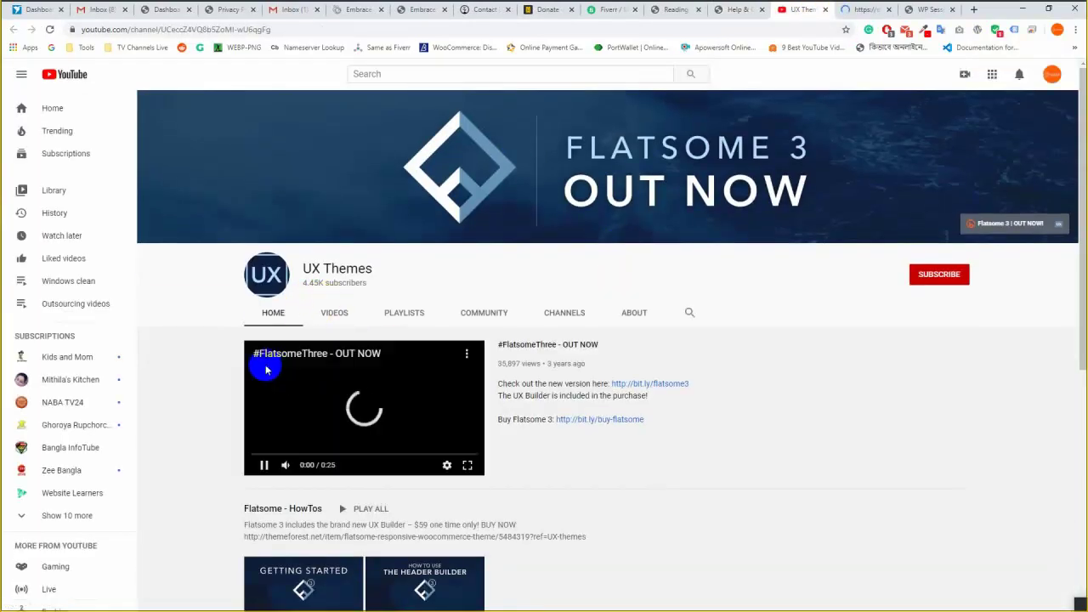
{"action": "scroll", "coordinate": [757, 442], "scroll_direction": "down", "scroll_amount": 1}
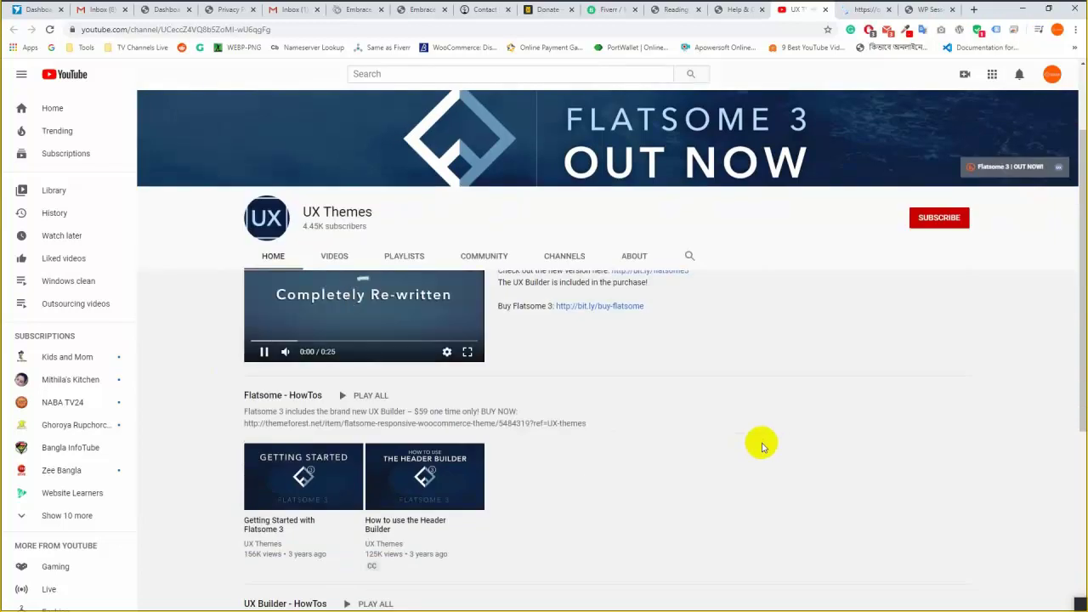
{"action": "scroll", "coordinate": [680, 441], "scroll_direction": "down", "scroll_amount": 1}
{"action": "scroll", "coordinate": [404, 221], "scroll_direction": "down", "scroll_amount": 1}
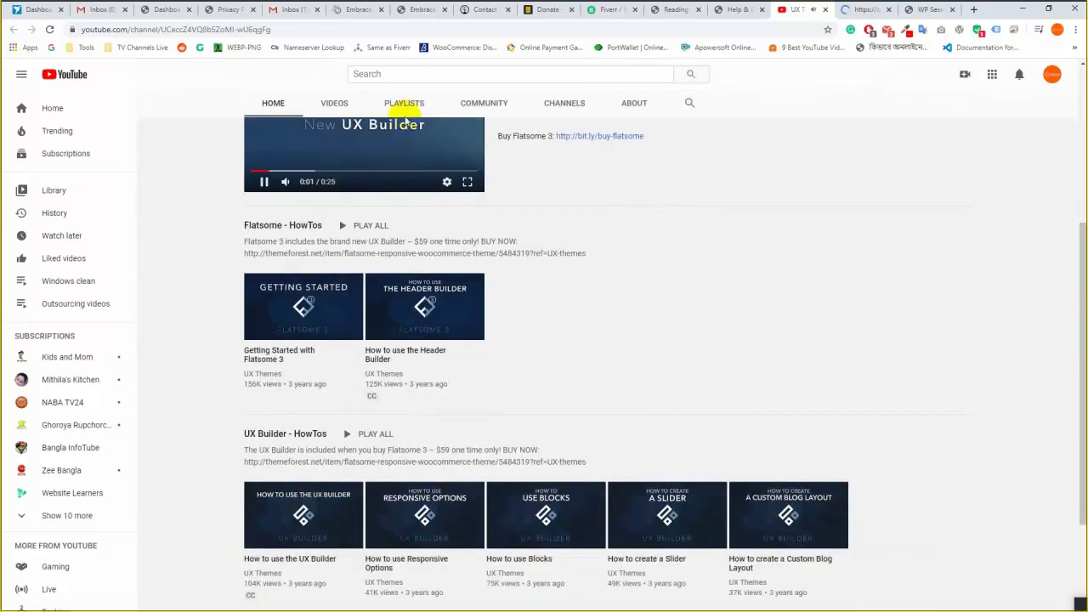
{"action": "scroll", "coordinate": [405, 119], "scroll_direction": "down", "scroll_amount": 1}
{"action": "scroll", "coordinate": [404, 111], "scroll_direction": "up", "scroll_amount": 2}
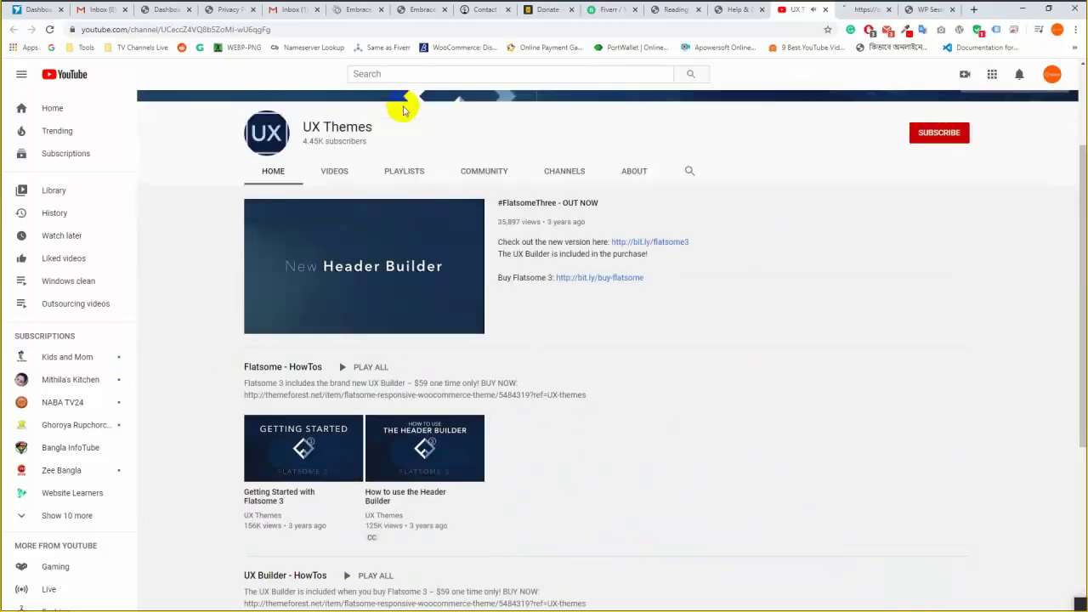
Review the UX Themes channel's created playlists, and close the YouTube tab.
{"action": "left_click", "coordinate": [413, 171]}
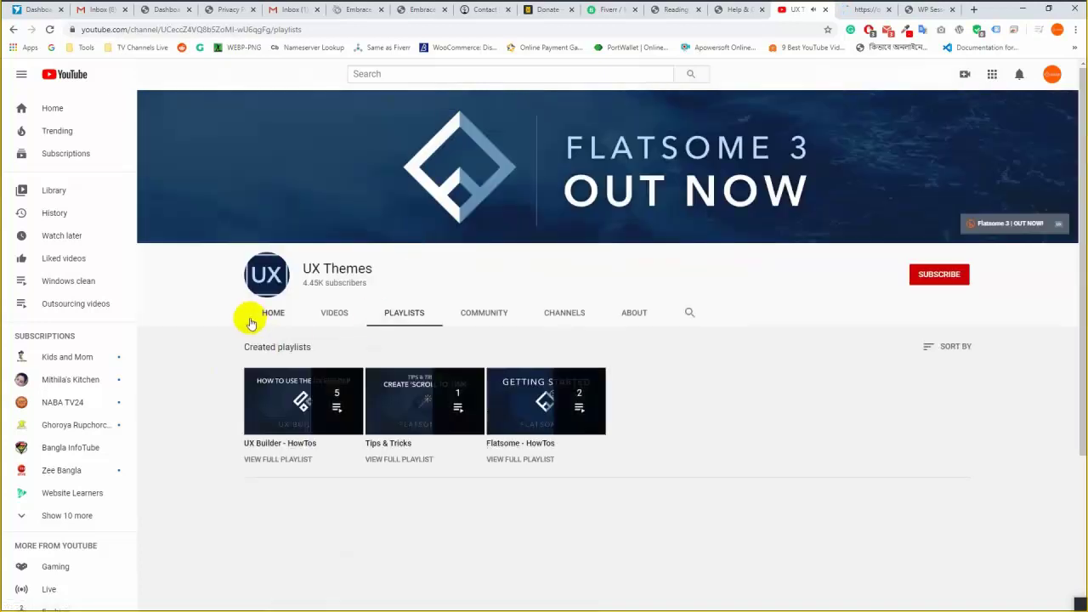
{"action": "left_click", "coordinate": [273, 424]}
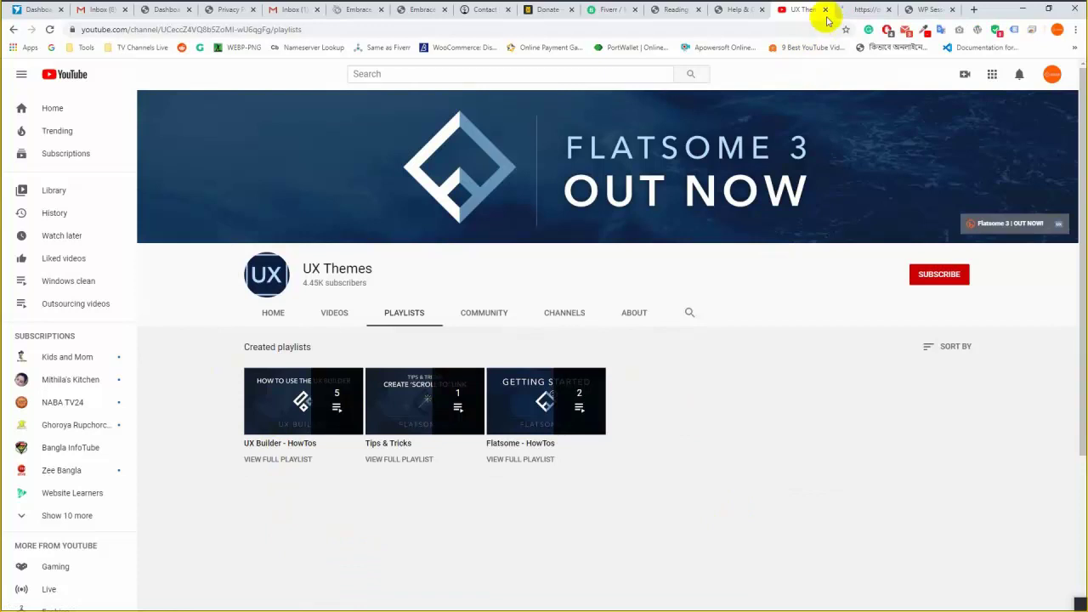
{"action": "left_click", "coordinate": [416, 396]}
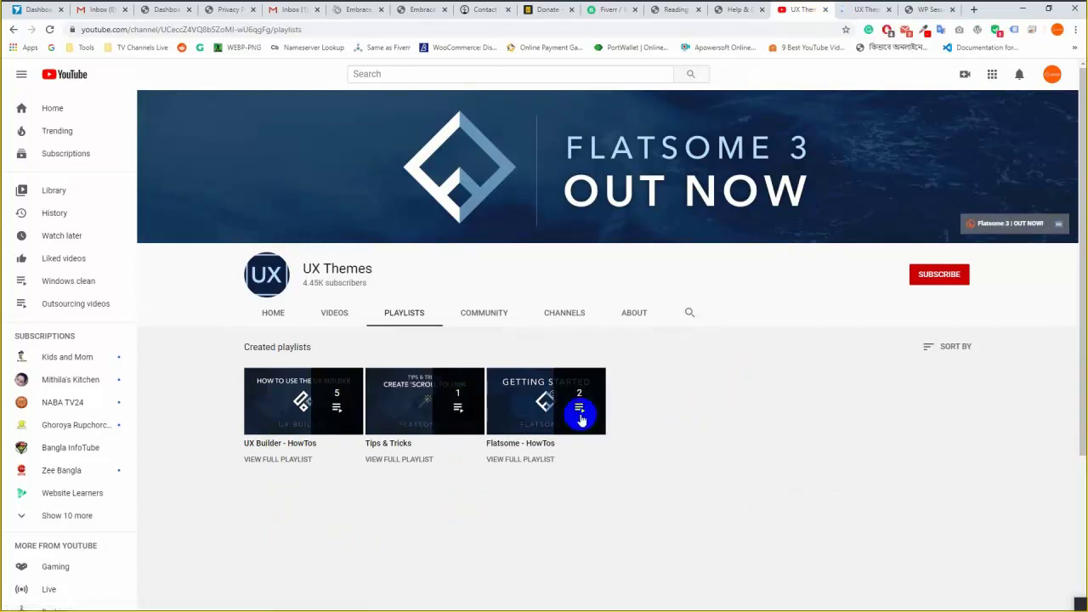
{"action": "left_click", "coordinate": [824, 10]}
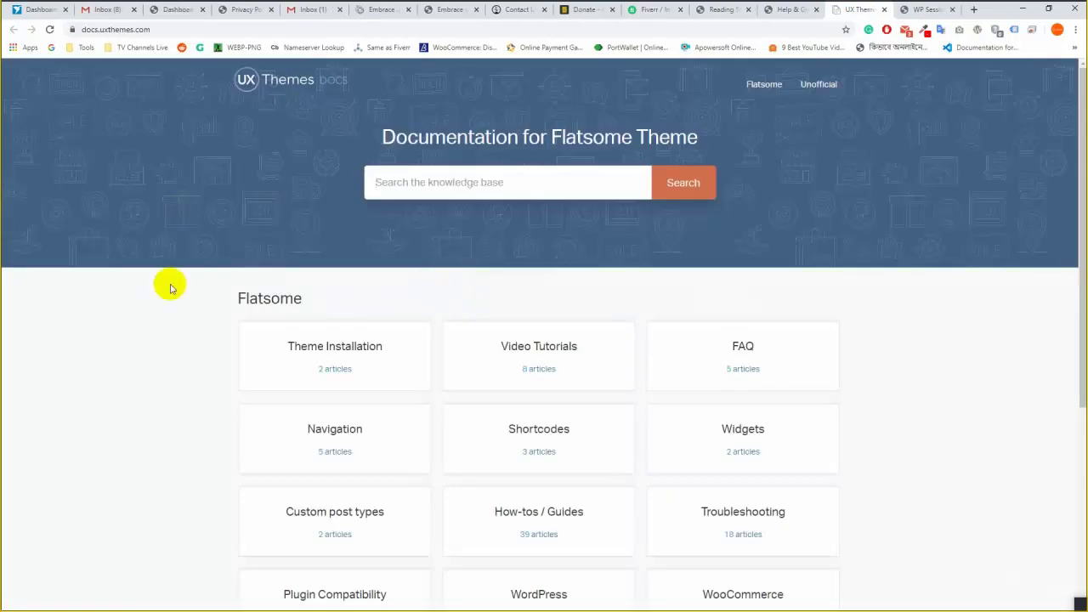
Examine the article categories in the Flatsome theme documentation, including the Unofficial section, and close the documentation tab.
{"action": "right_click", "coordinate": [170, 262]}
{"action": "key", "text": "Escape"}
{"action": "right_click", "coordinate": [249, 185]}
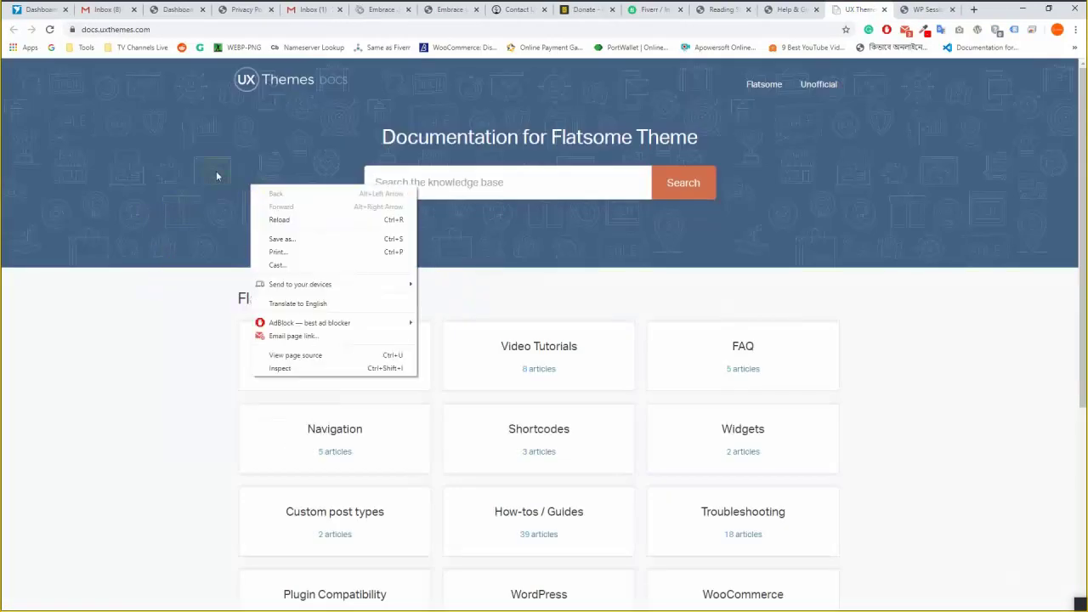
{"action": "key", "text": "Escape"}
{"action": "scroll", "coordinate": [374, 332], "scroll_direction": "down", "scroll_amount": 3}
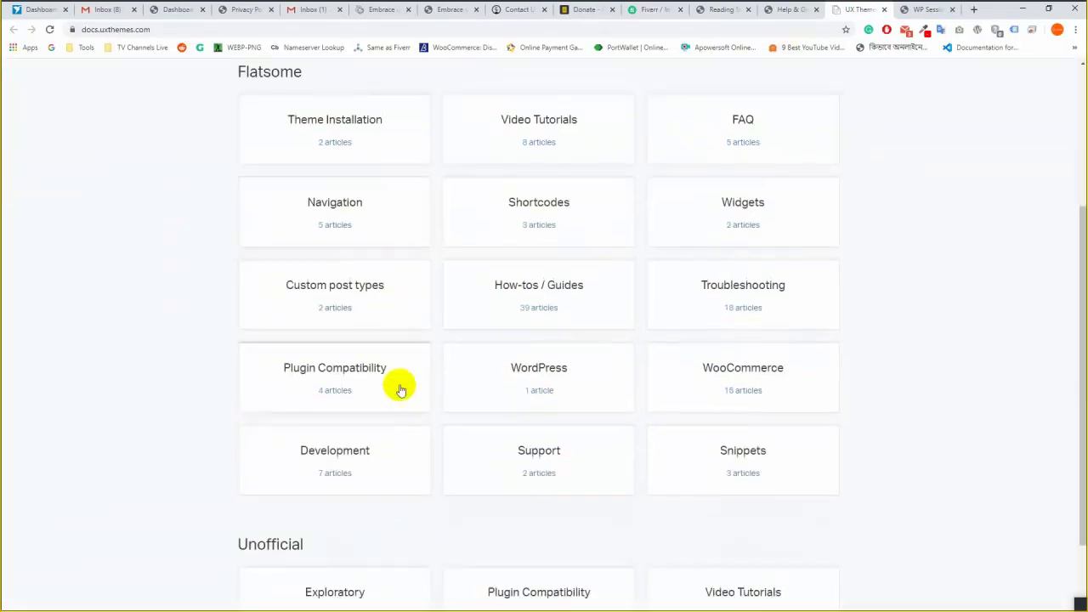
{"action": "scroll", "coordinate": [396, 383], "scroll_direction": "up", "scroll_amount": 3}
{"action": "scroll", "coordinate": [855, 226], "scroll_direction": "down", "scroll_amount": 4}
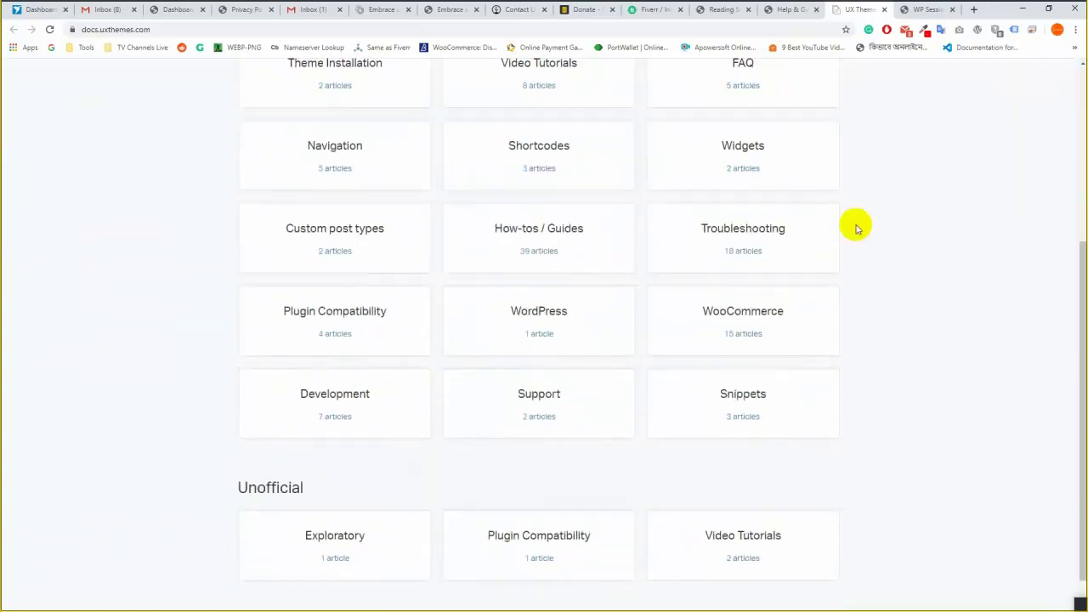
{"action": "scroll", "coordinate": [884, 255], "scroll_direction": "up", "scroll_amount": 4}
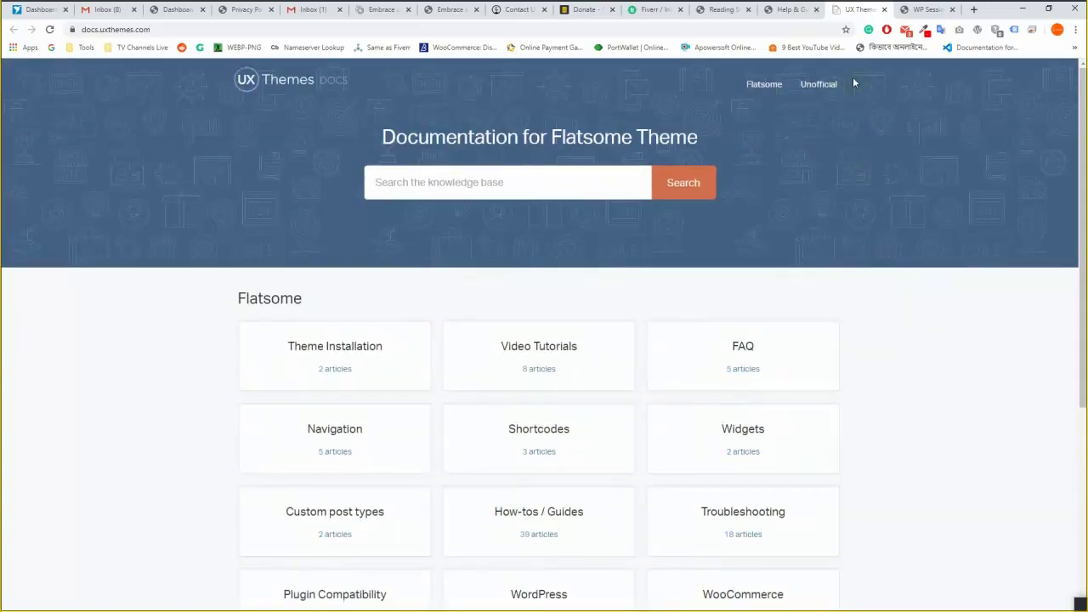
{"action": "left_click", "coordinate": [884, 9]}
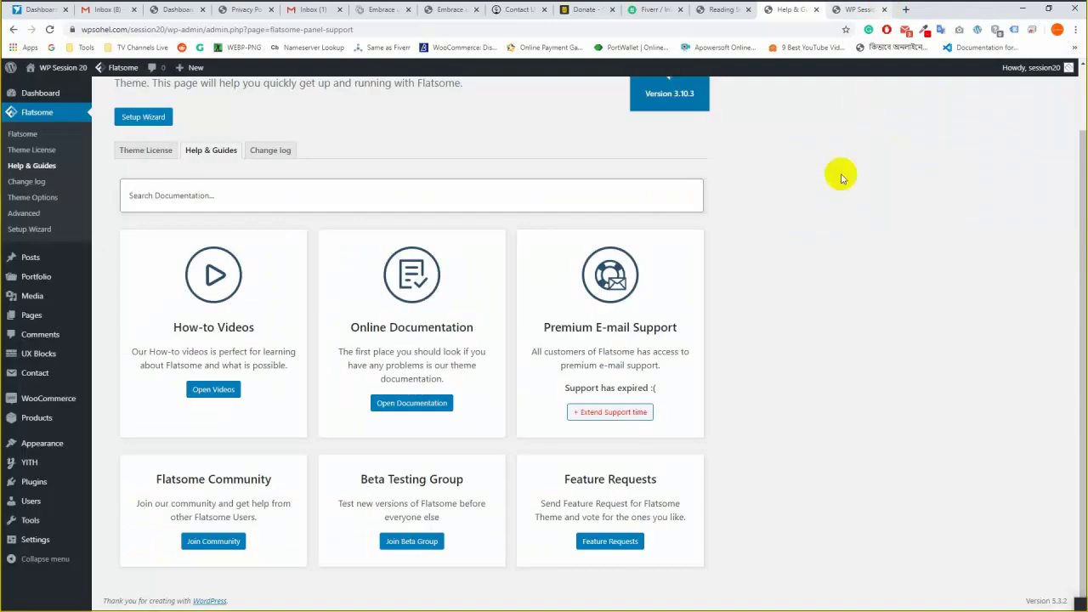
Check the site's home page in its own tab, and return to open Flatsome's Change log.
{"action": "left_click", "coordinate": [923, 9]}
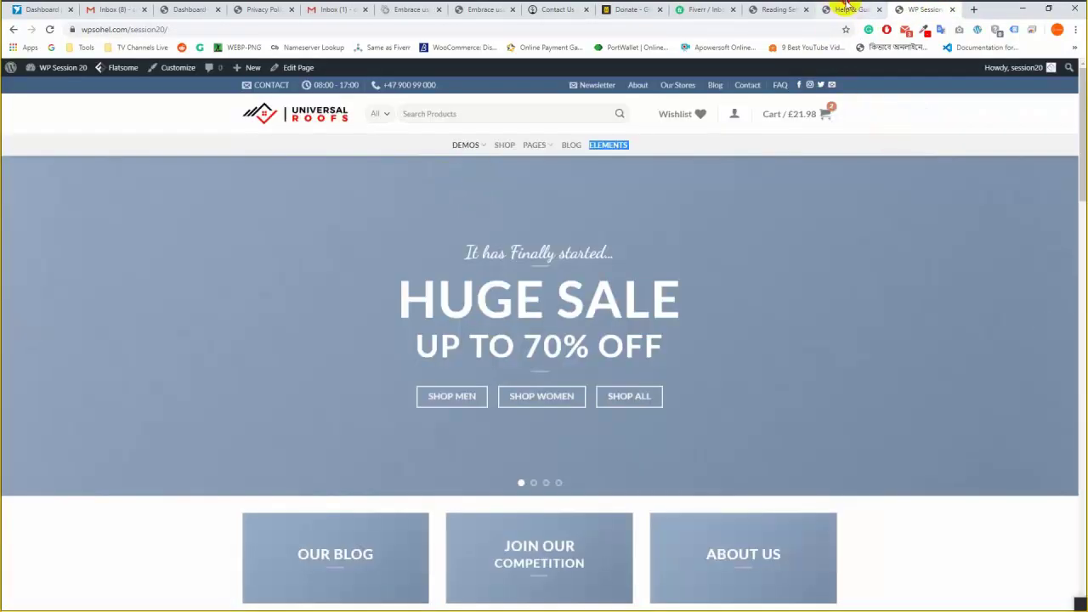
{"action": "left_click", "coordinate": [840, 9]}
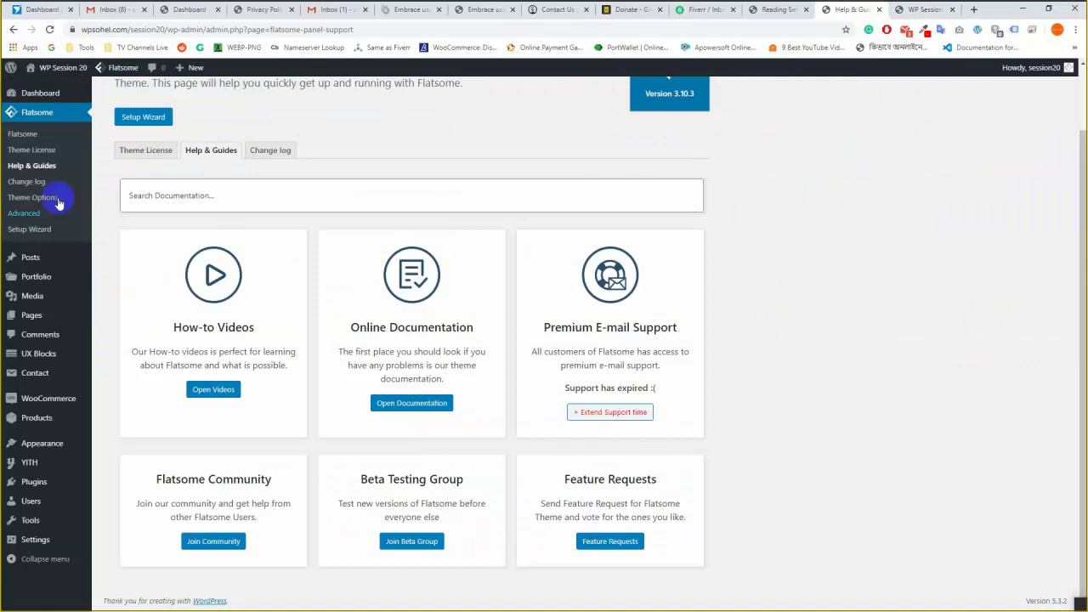
{"action": "left_click", "coordinate": [27, 181]}
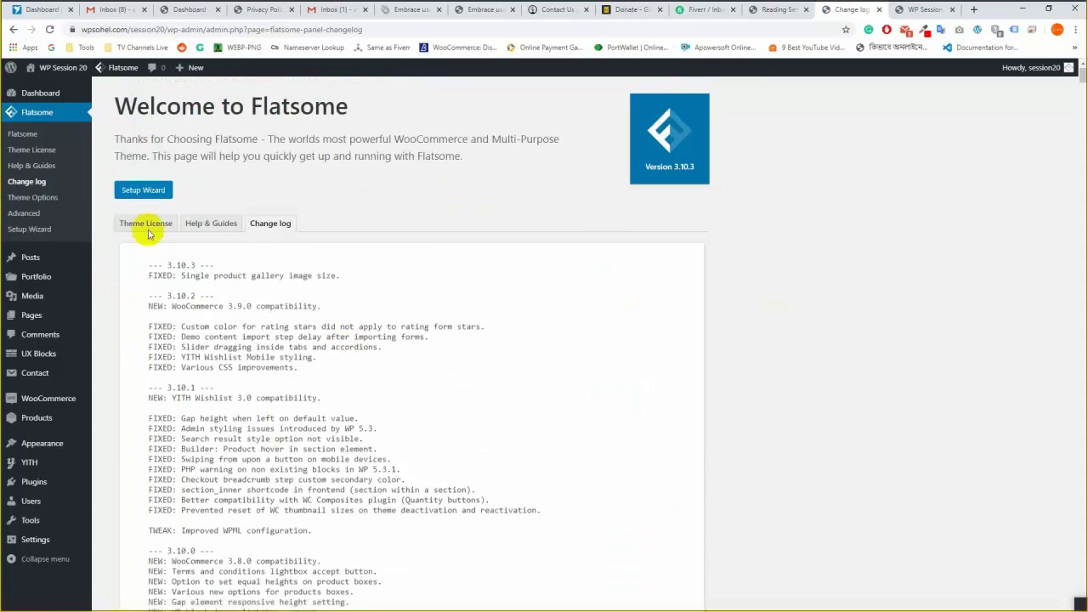
Point out Flatsome's Advanced and Setup Wizard entries and open the Advanced options page.
{"action": "left_click", "coordinate": [28, 217]}
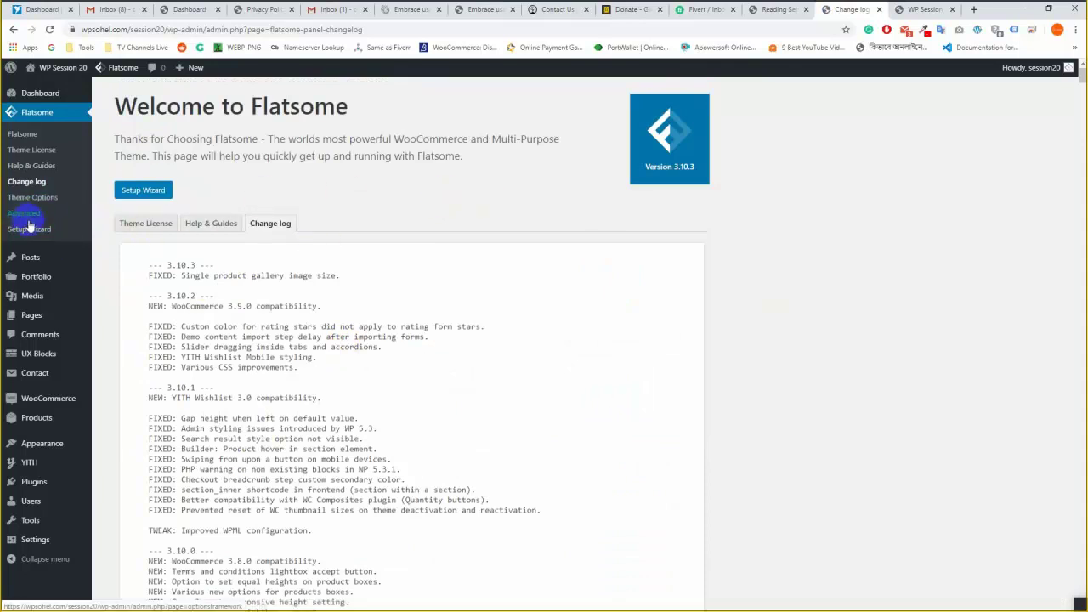
{"action": "left_click", "coordinate": [37, 229]}
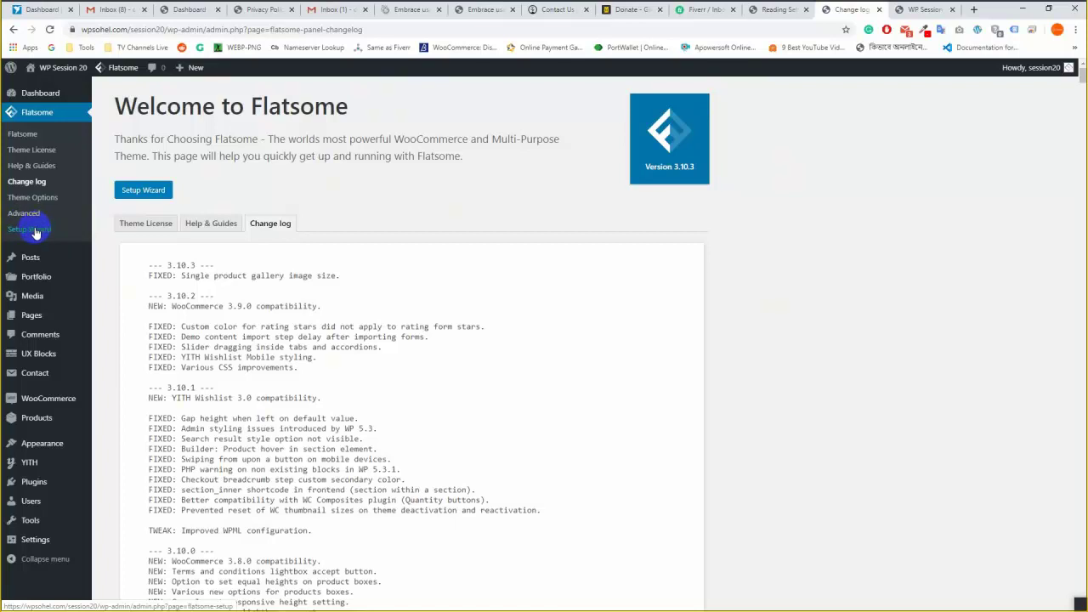
{"action": "left_click", "coordinate": [34, 234]}
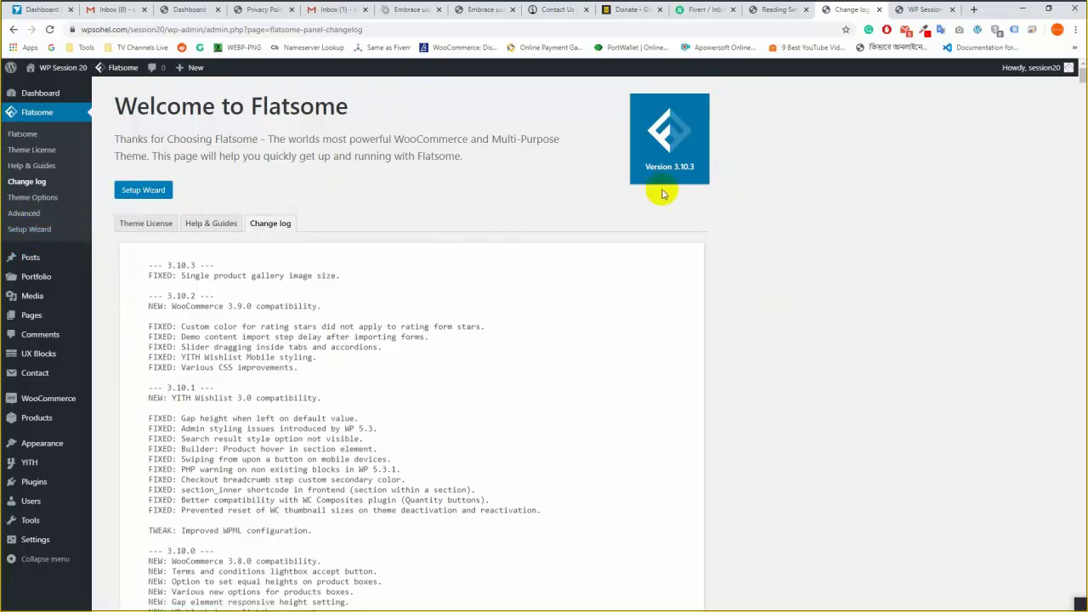
{"action": "left_click", "coordinate": [9, 251]}
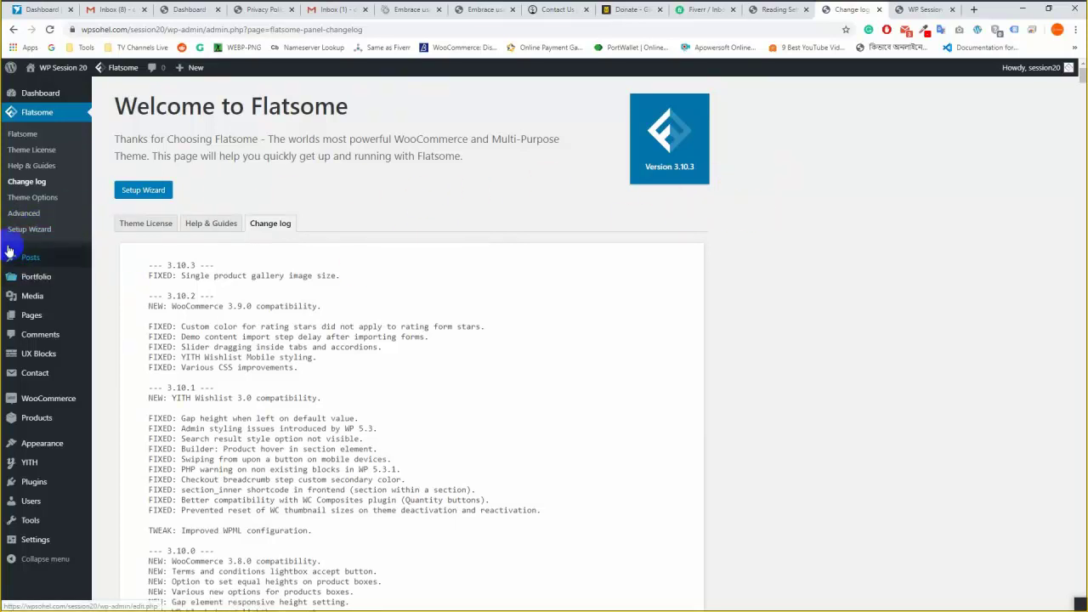
{"action": "left_click", "coordinate": [23, 213]}
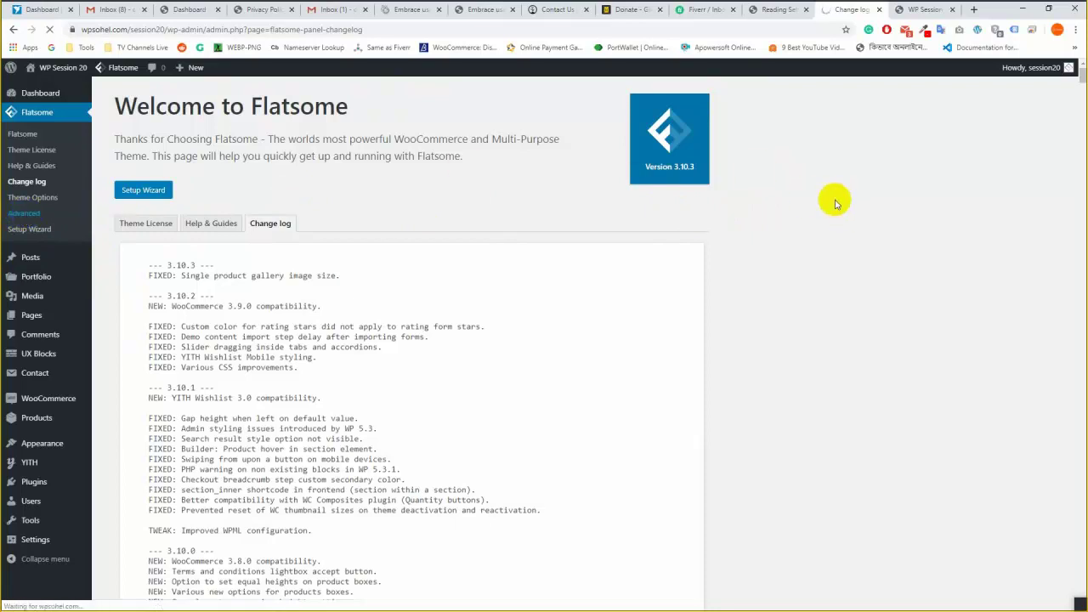
{"action": "mouse_move", "coordinate": [19, 191]}
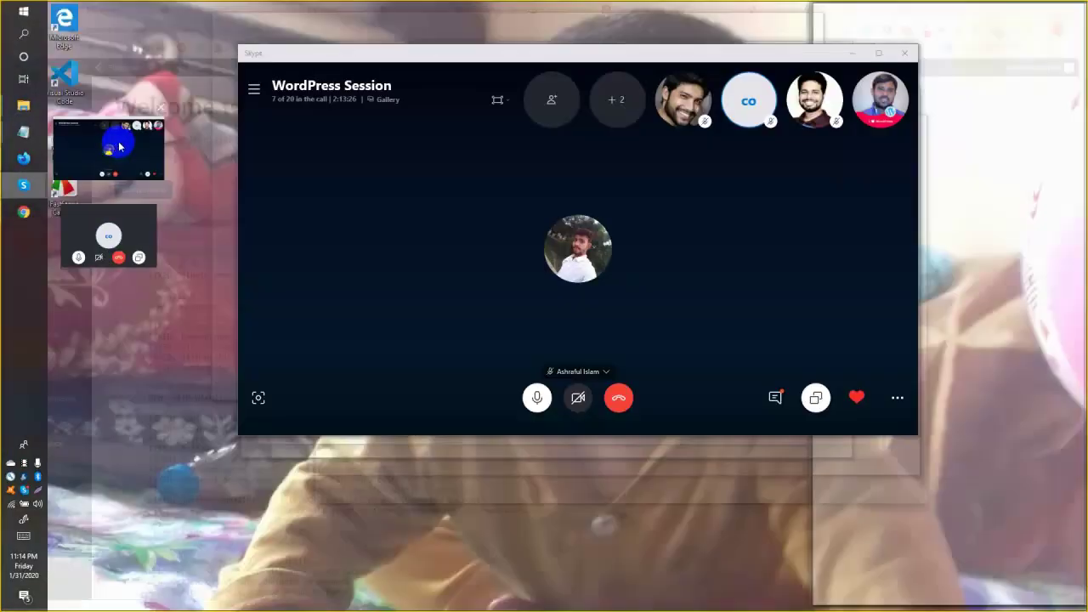
Return from the Skype call to Flatsome's Advanced options, open Global Settings and examine the header, footer and body script fields.
{"action": "left_click", "coordinate": [106, 144]}
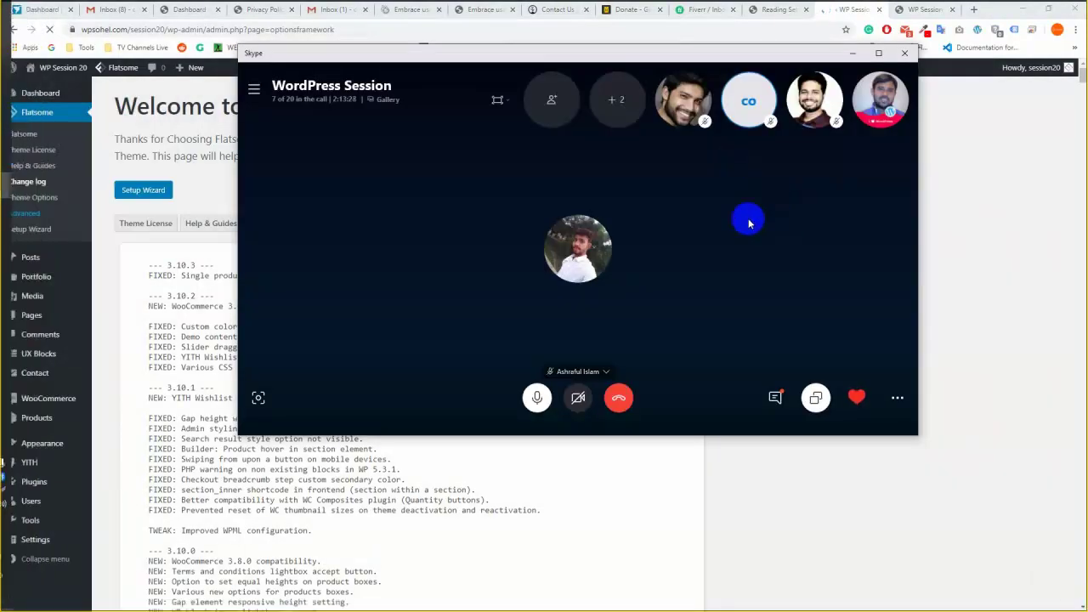
{"action": "left_click", "coordinate": [854, 9]}
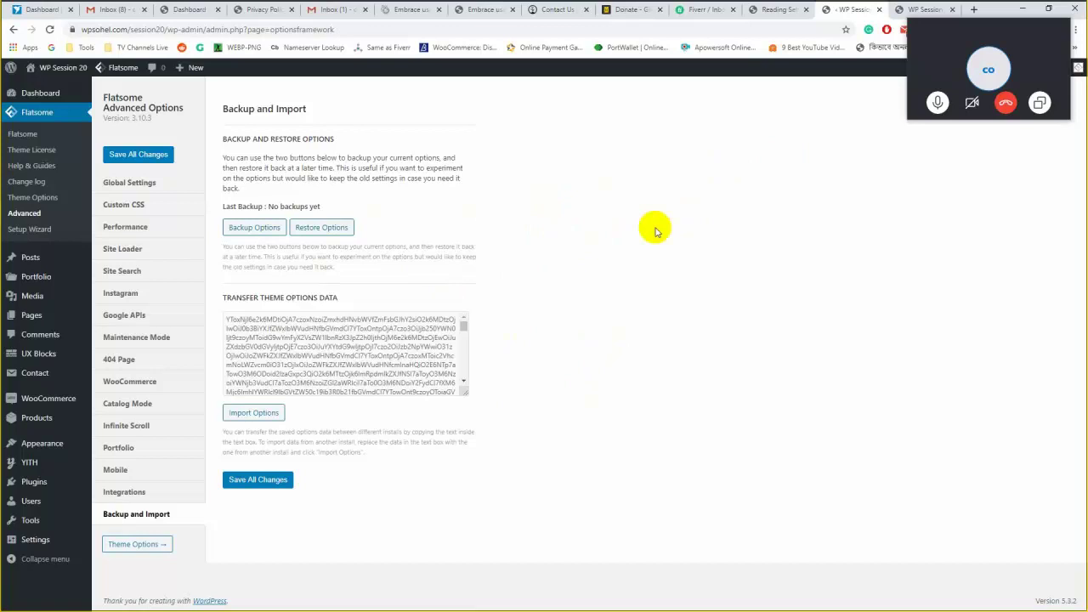
{"action": "left_click", "coordinate": [138, 182]}
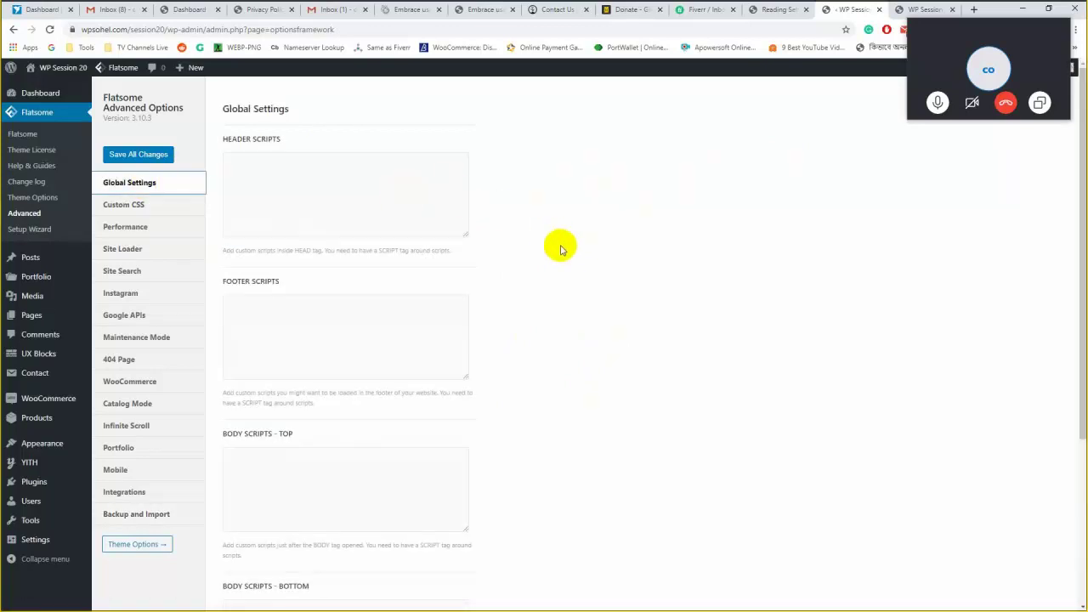
{"action": "left_click", "coordinate": [347, 200]}
{"action": "left_click", "coordinate": [393, 332]}
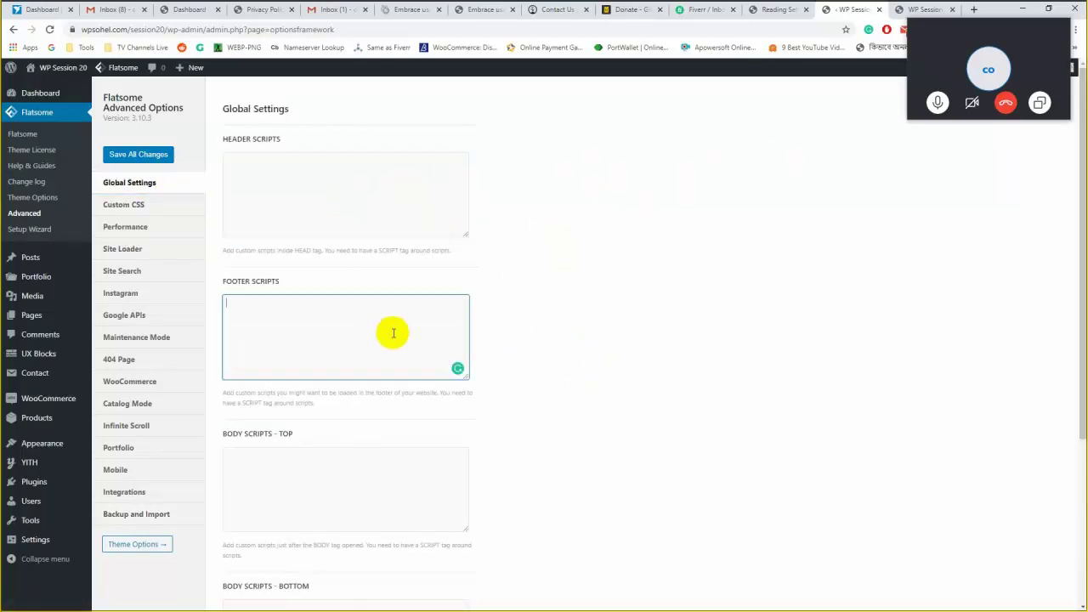
{"action": "left_click", "coordinate": [633, 316]}
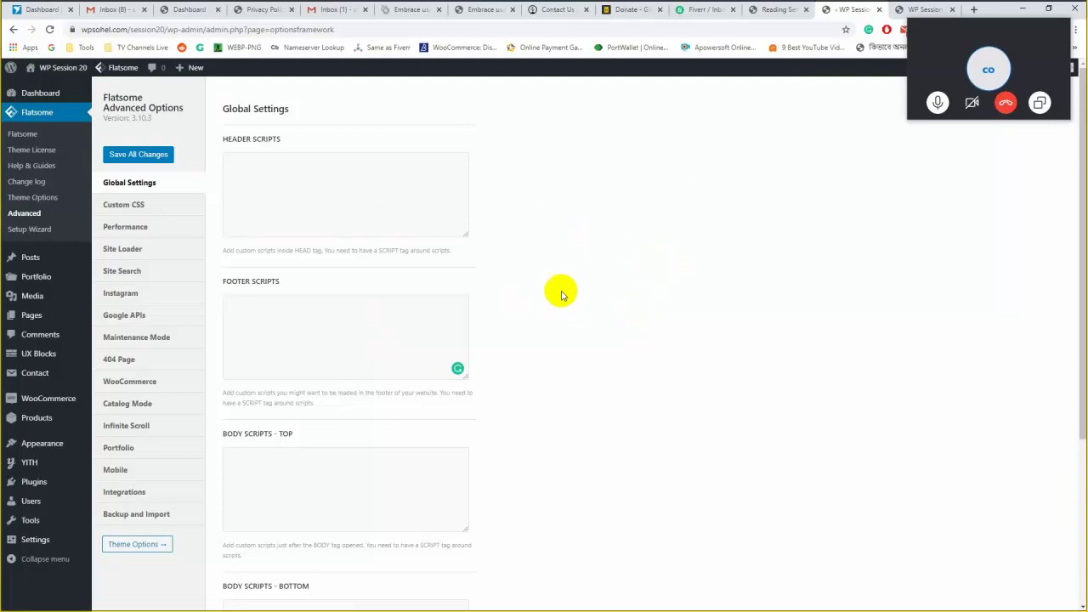
{"action": "scroll", "coordinate": [587, 272], "scroll_direction": "down", "scroll_amount": 5}
{"action": "scroll", "coordinate": [614, 284], "scroll_direction": "up", "scroll_amount": 5}
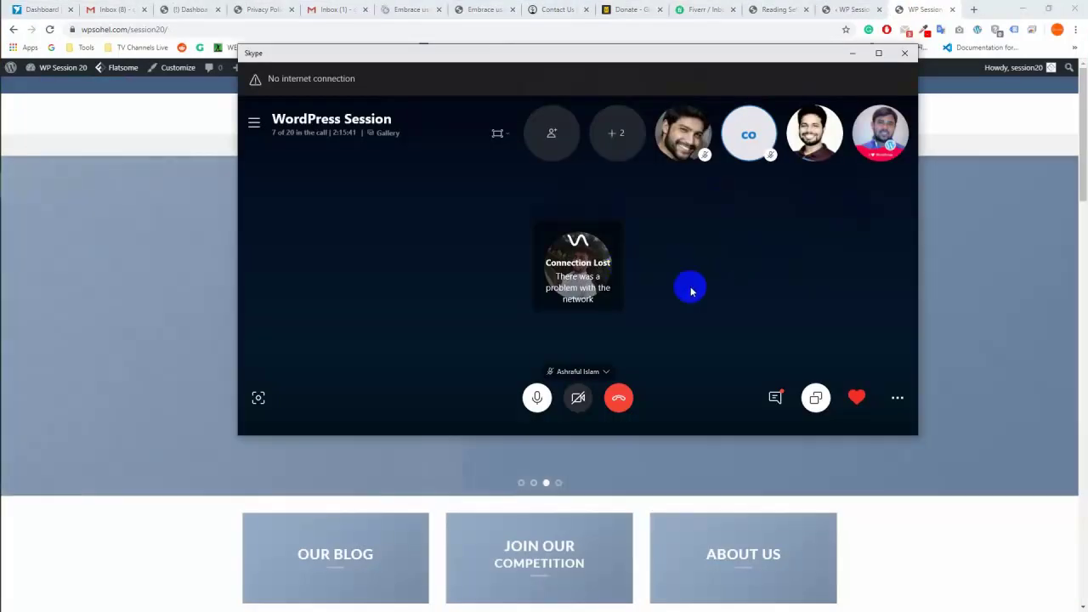
{"action": "left_click", "coordinate": [925, 5]}
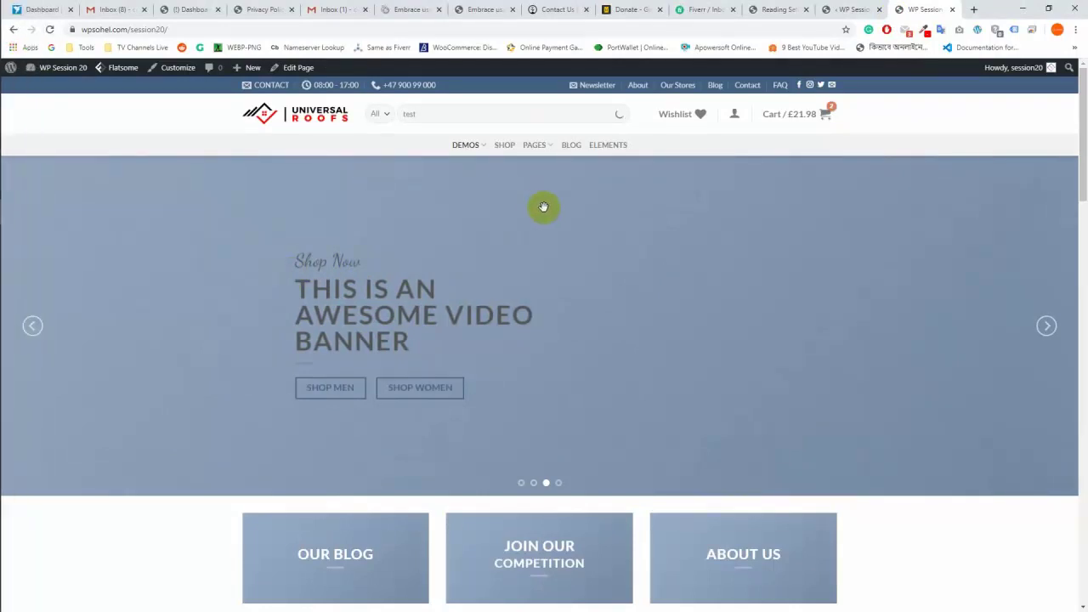
{"action": "mouse_move", "coordinate": [7, 269]}
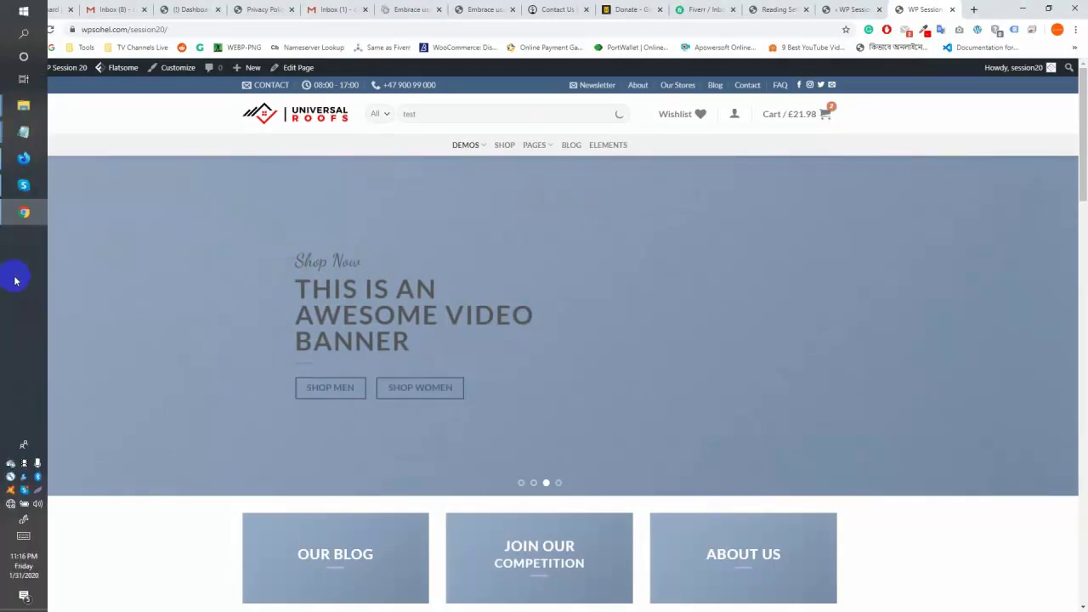
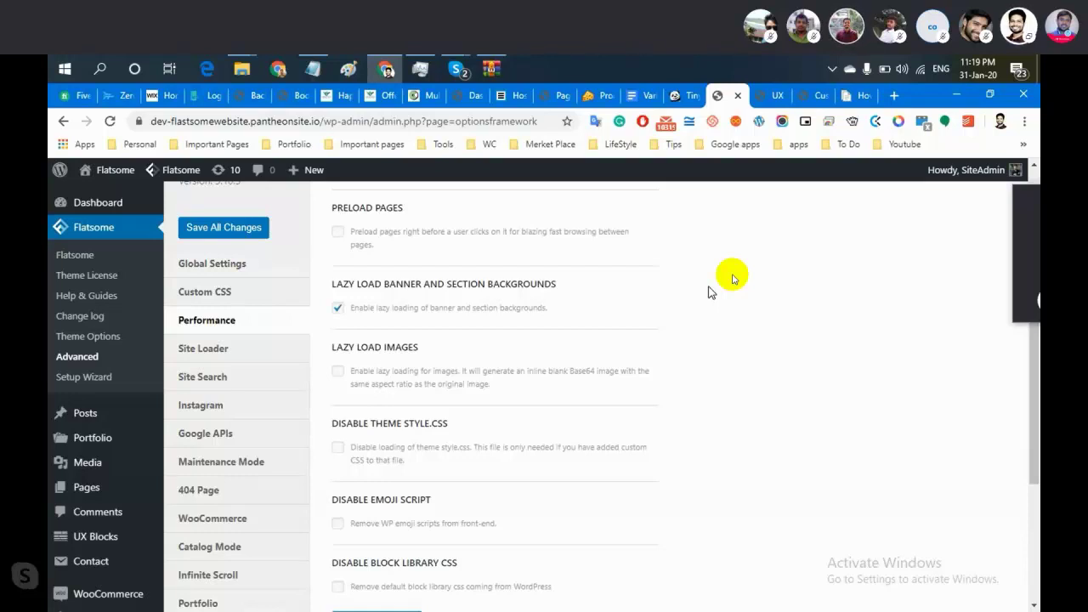
Review the Performance options in Flatsome's advanced settings, from Preload Pages down to Disable Block Library CSS.
{"action": "scroll", "coordinate": [710, 291], "scroll_direction": "up", "scroll_amount": 1}
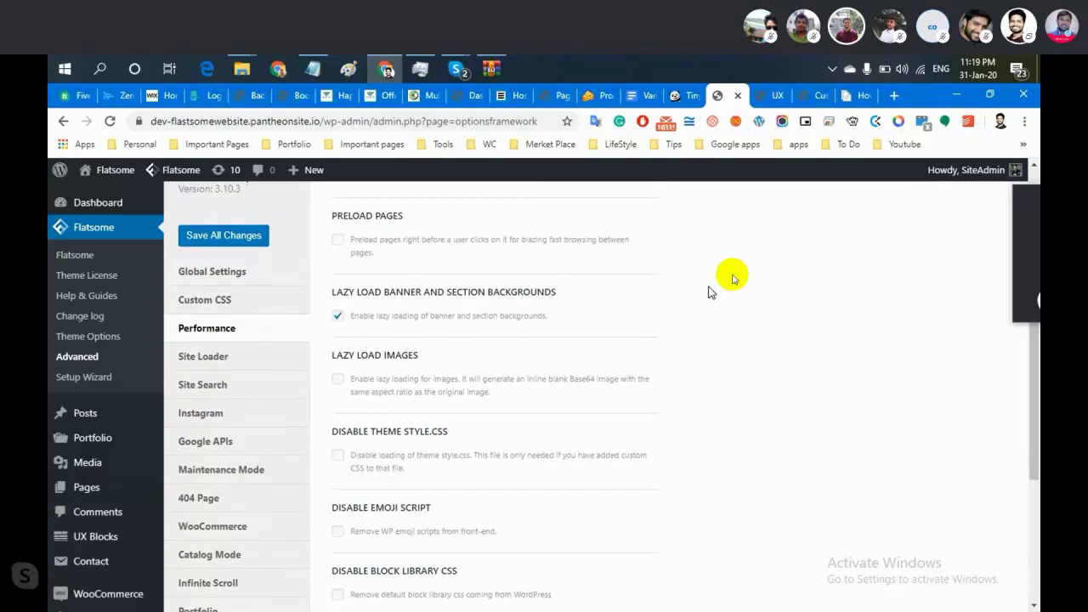
{"action": "scroll", "coordinate": [711, 292], "scroll_direction": "down", "scroll_amount": 1}
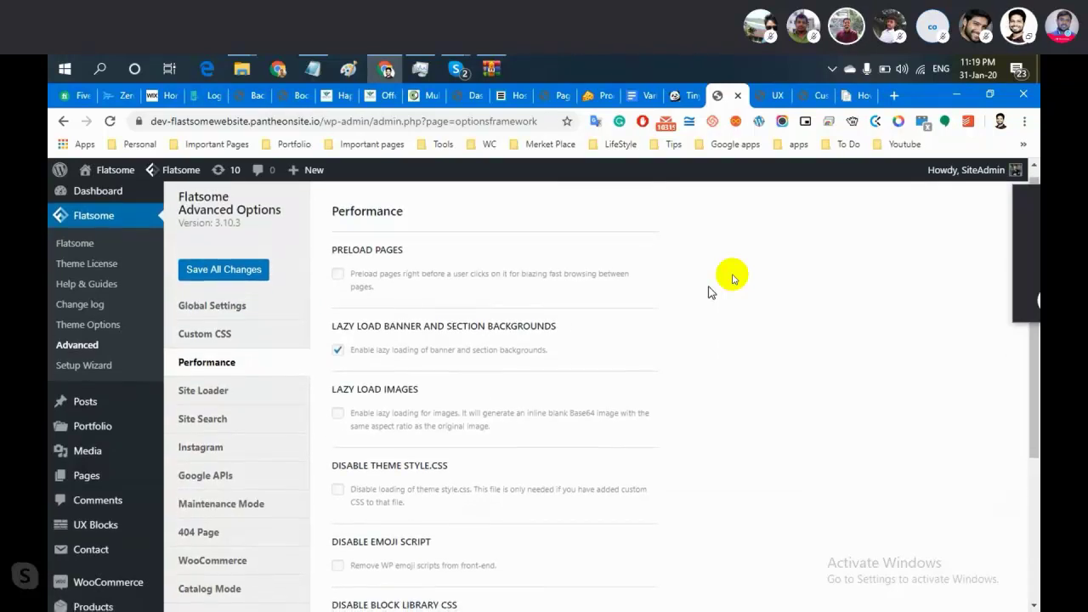
{"action": "scroll", "coordinate": [710, 292], "scroll_direction": "down", "scroll_amount": 2}
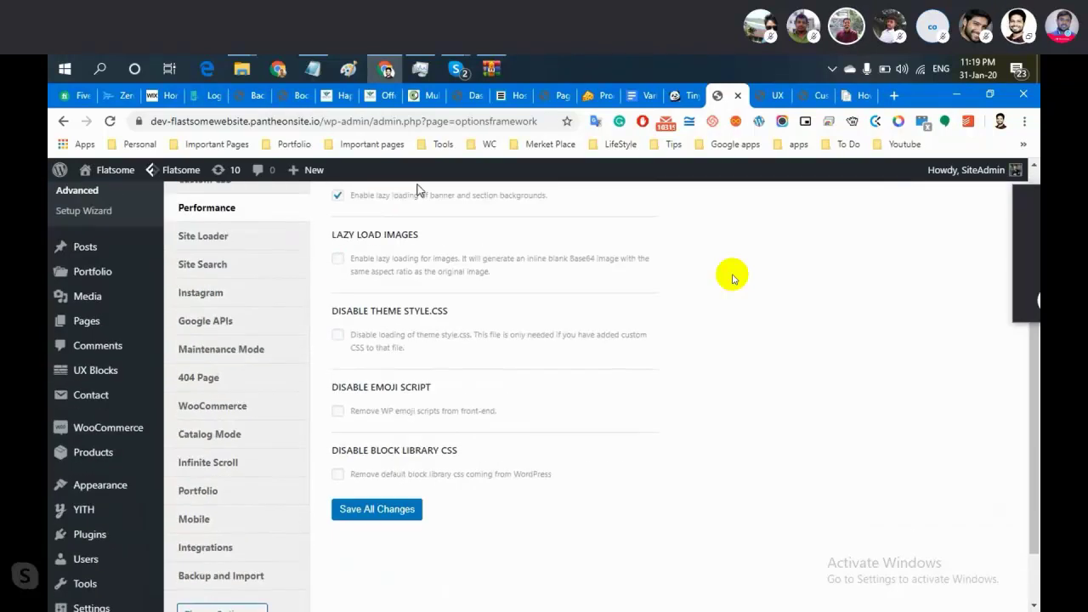
{"action": "scroll", "coordinate": [711, 292], "scroll_direction": "up", "scroll_amount": 2}
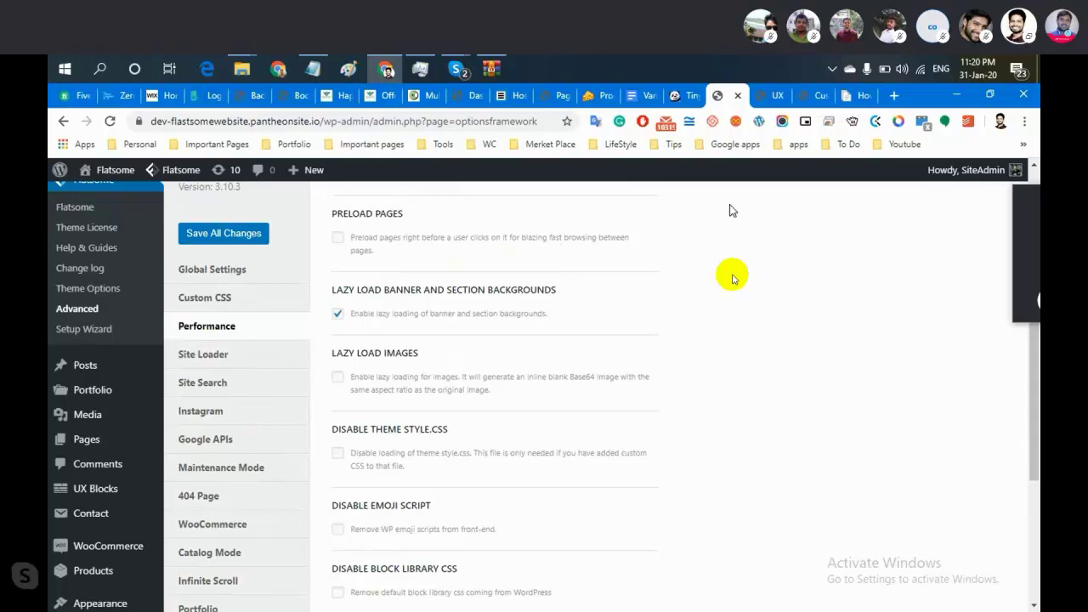
Exit the customizer's WooCommerce Cart settings, and enable Preload Pages in Flatsome's Performance options.
{"action": "left_click", "coordinate": [812, 96]}
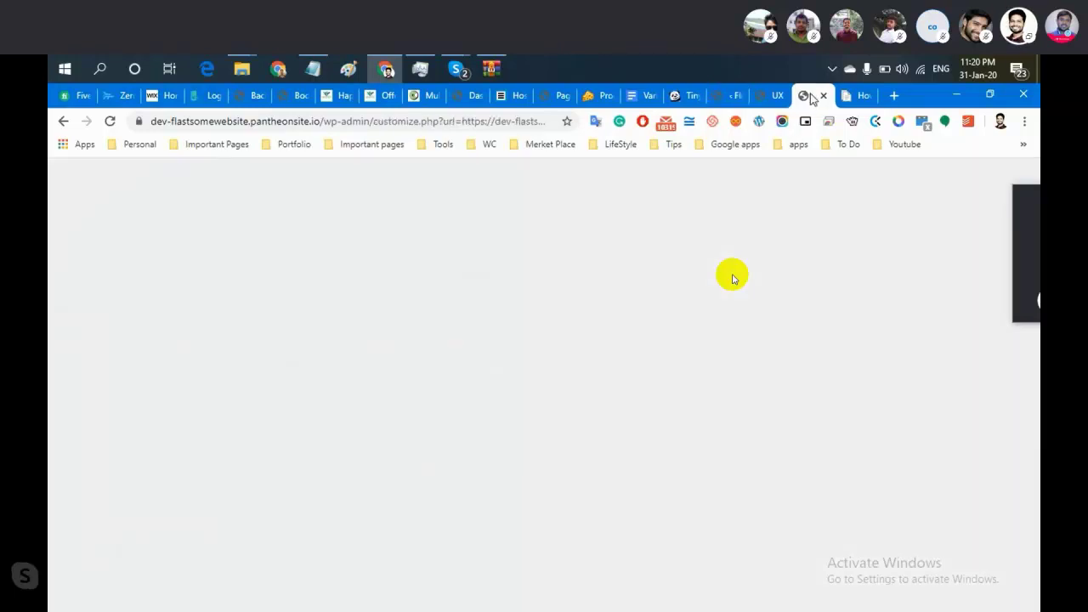
{"action": "left_click", "coordinate": [773, 100]}
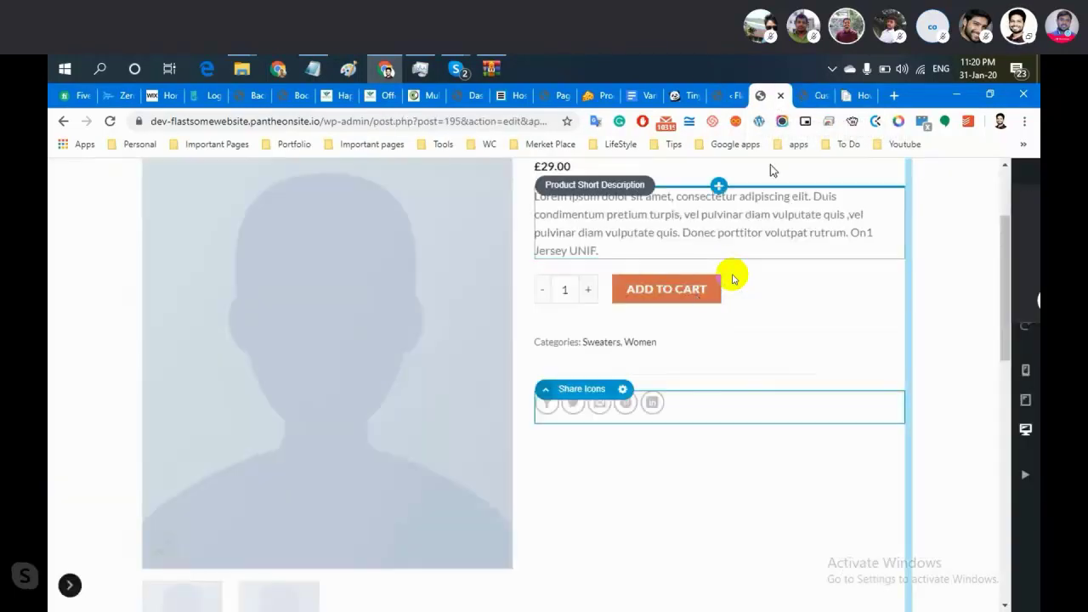
{"action": "left_click", "coordinate": [812, 97]}
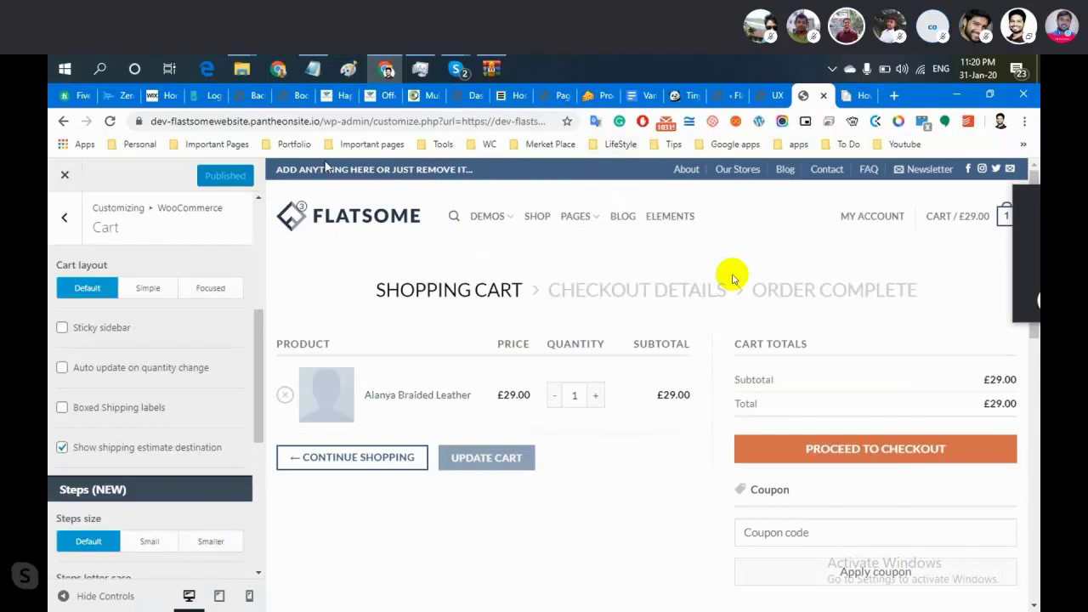
{"action": "left_click", "coordinate": [64, 179]}
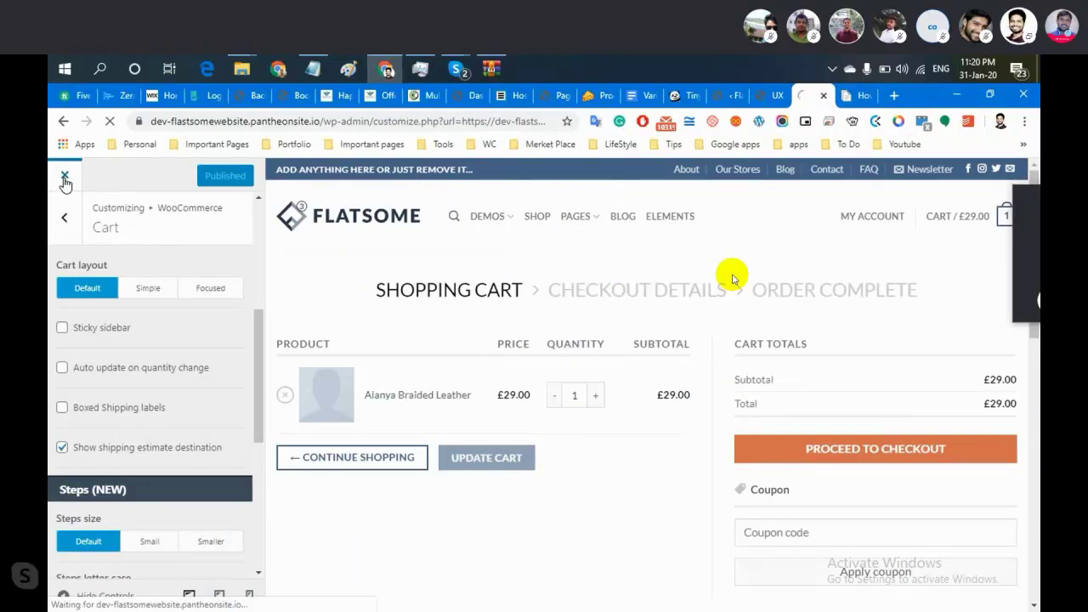
{"action": "key", "text": "ctrl+shift+Tab"}
{"action": "left_click", "coordinate": [729, 96]}
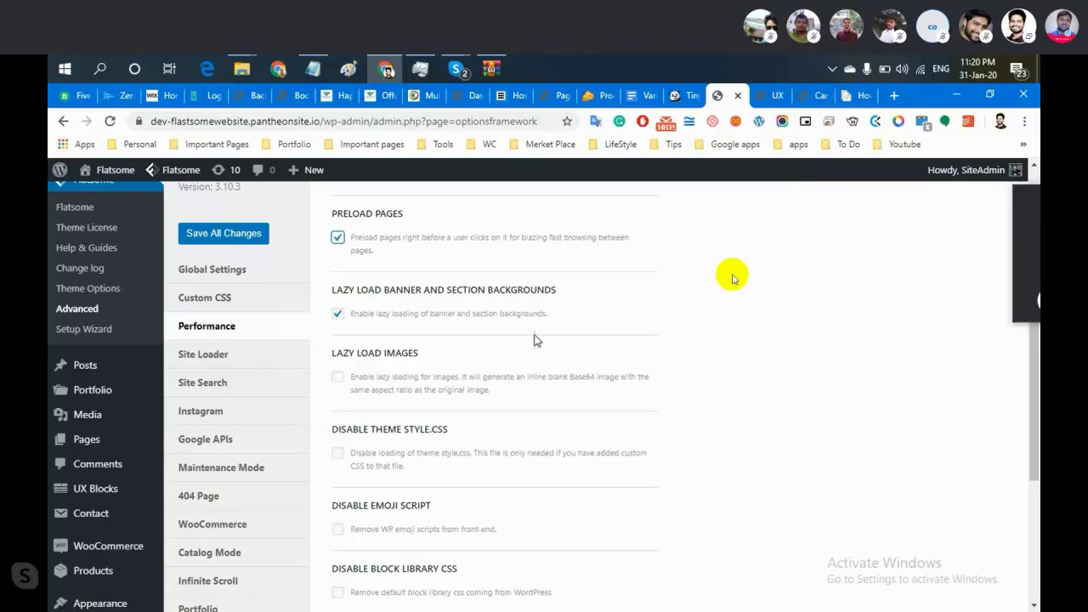
{"action": "scroll", "coordinate": [563, 362], "scroll_direction": "down", "scroll_amount": 1}
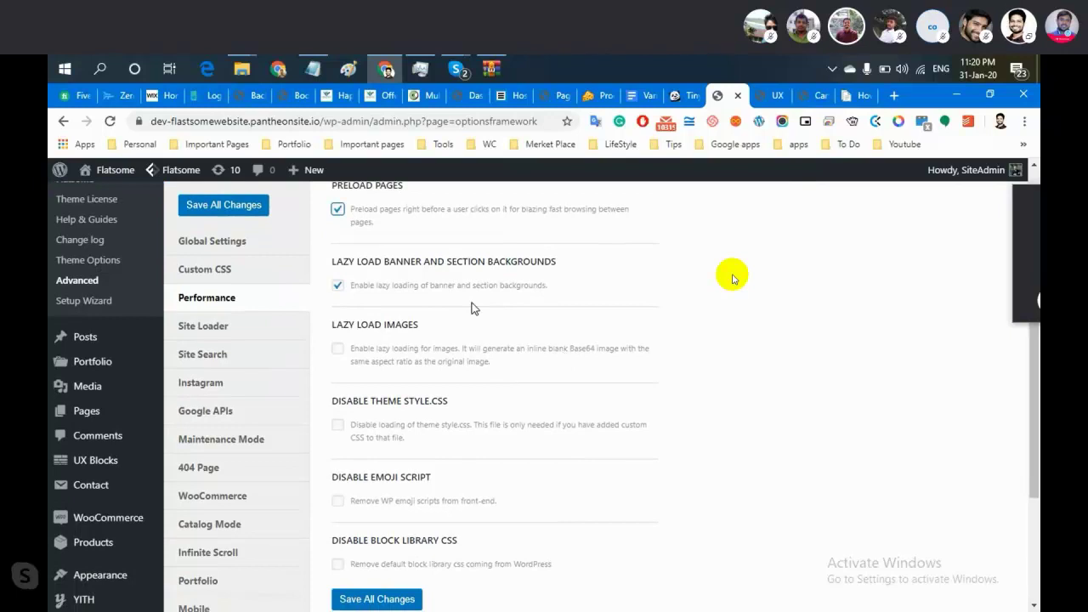
Open the store's home page from the shopping cart page, and return to the Performance options.
{"action": "left_click", "coordinate": [809, 101]}
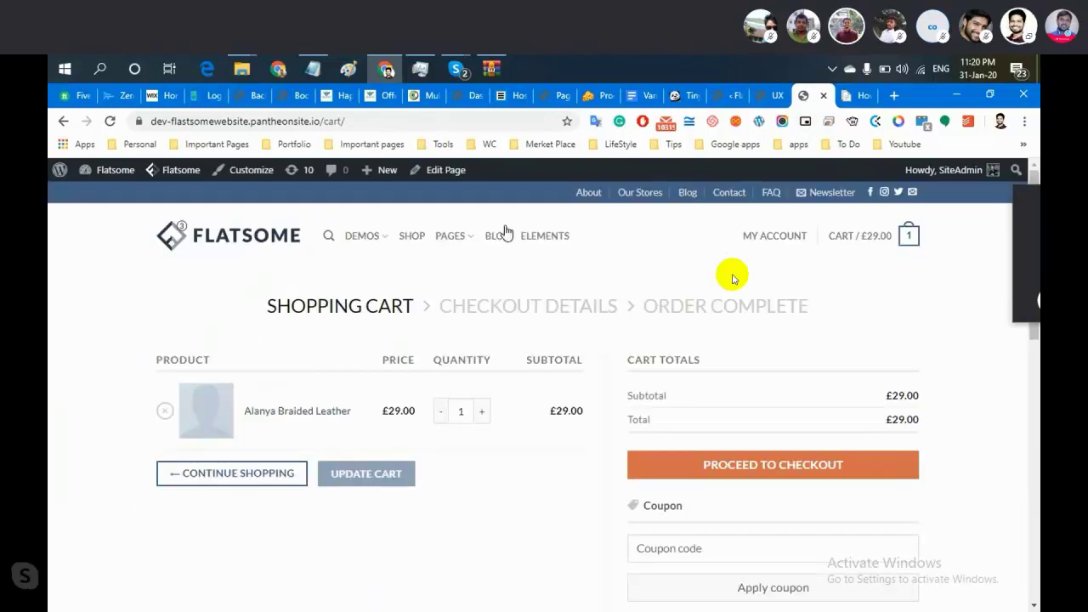
{"action": "left_click", "coordinate": [233, 241]}
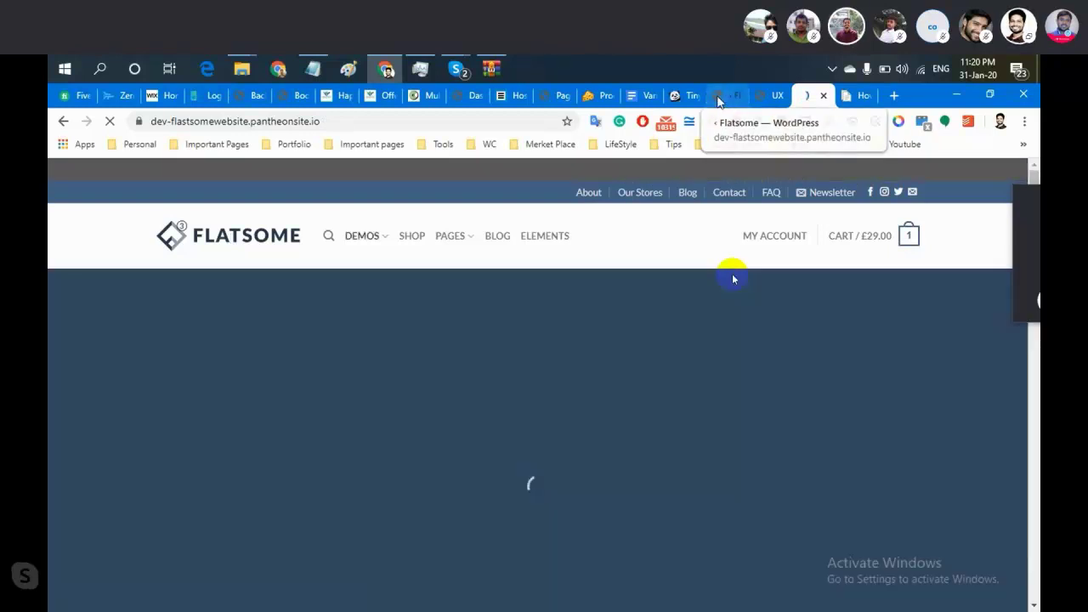
{"action": "left_click", "coordinate": [724, 100]}
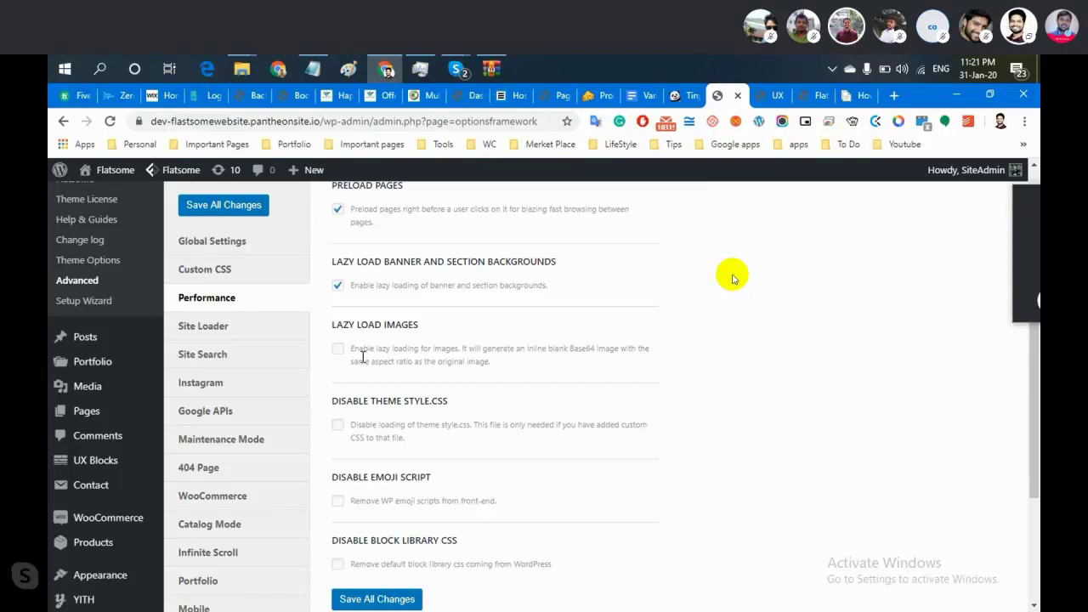
Examine the lazy loading, theme style.css, emoji script and block library CSS options in the Performance section.
{"action": "scroll", "coordinate": [583, 374], "scroll_direction": "down", "scroll_amount": 1}
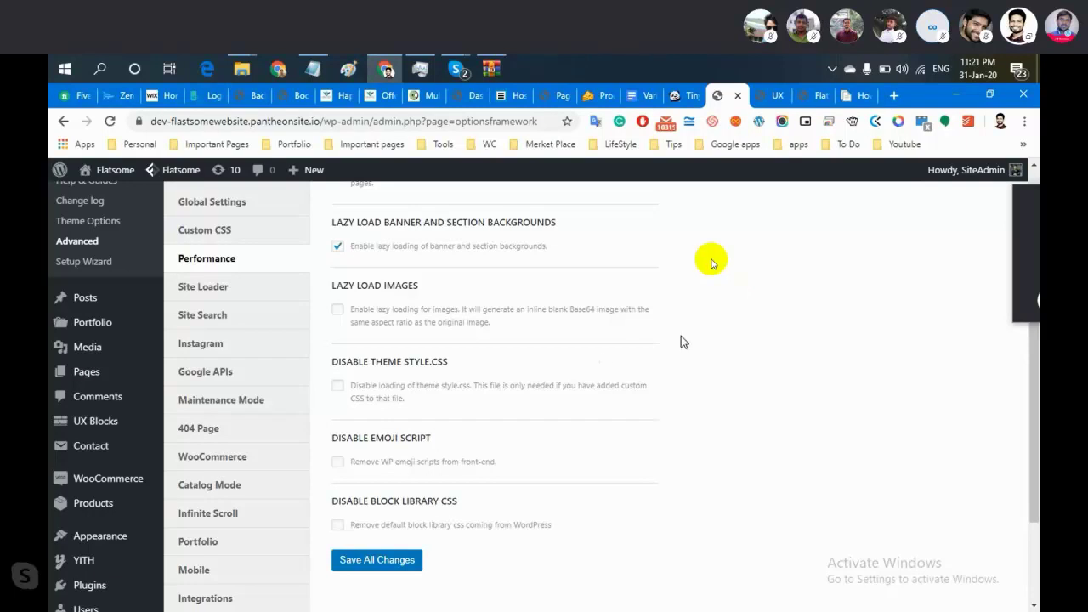
{"action": "mouse_move", "coordinate": [801, 333]}
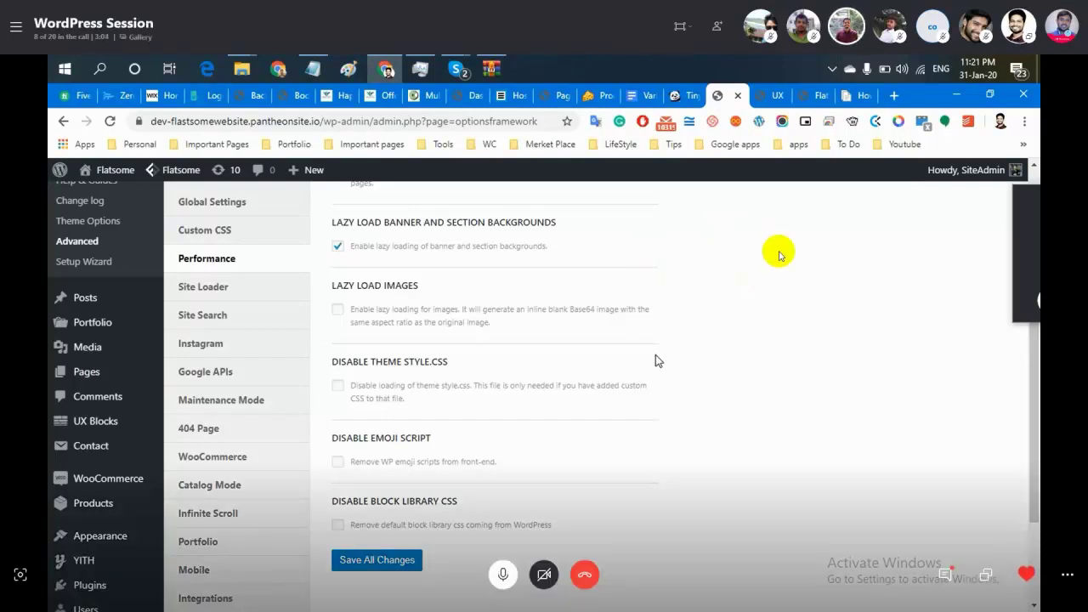
{"action": "mouse_move", "coordinate": [4, 376]}
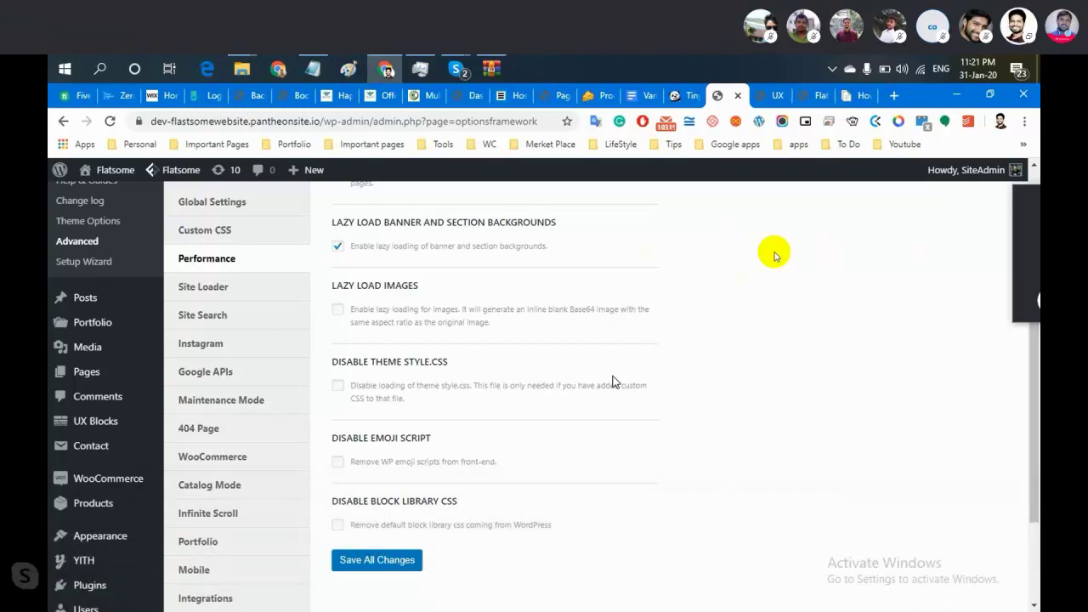
{"action": "scroll", "coordinate": [240, 456], "scroll_direction": "down", "scroll_amount": 3}
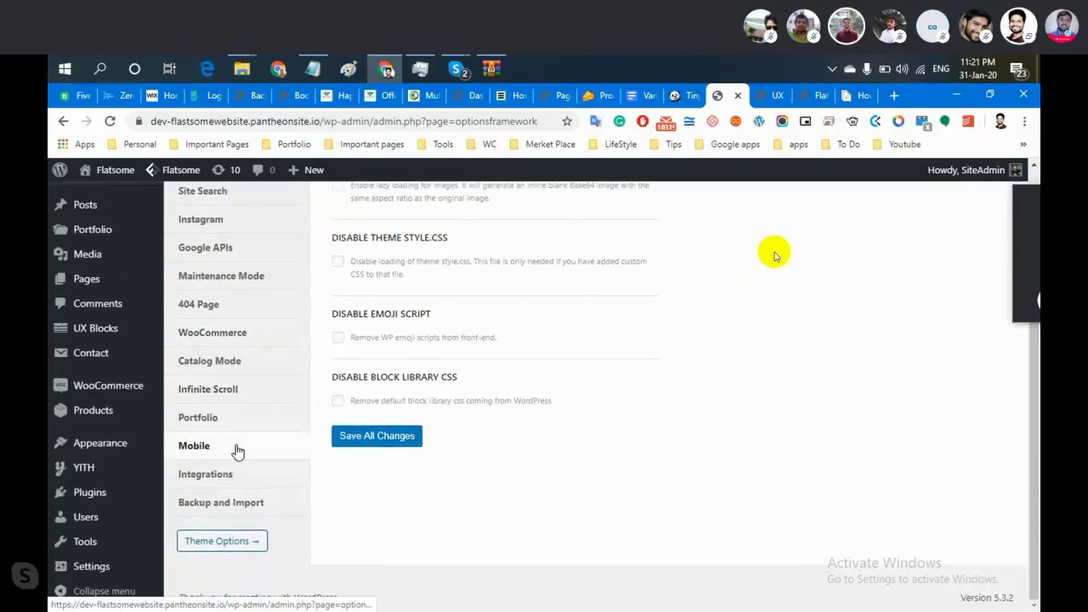
{"action": "scroll", "coordinate": [239, 347], "scroll_direction": "up", "scroll_amount": 1}
{"action": "scroll", "coordinate": [239, 346], "scroll_direction": "up", "scroll_amount": 5}
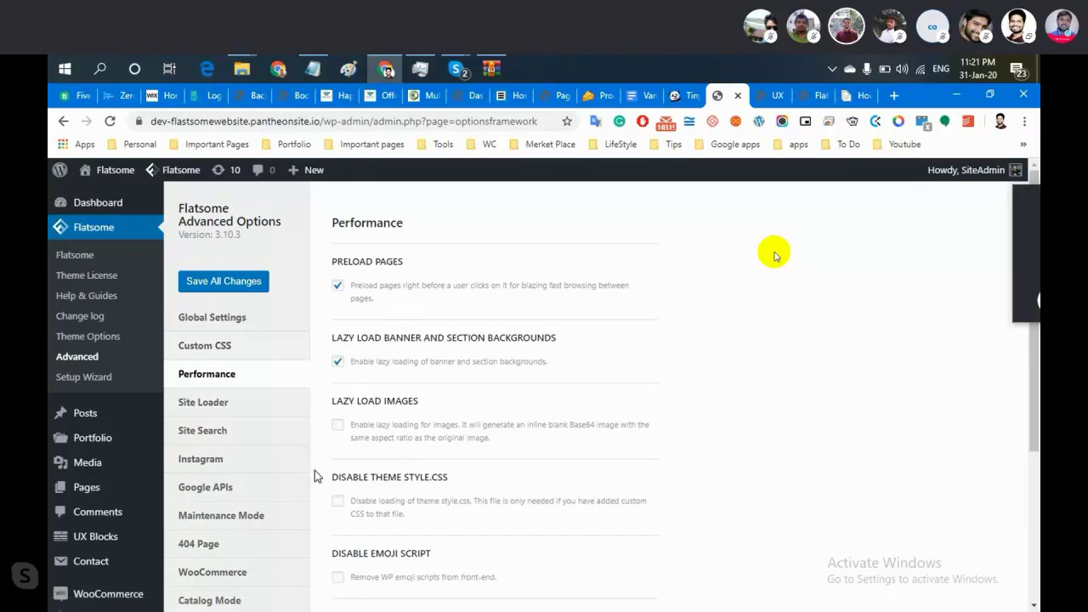
Compare the Custom CSS section with the Disable Theme Style.css option in the Performance section.
{"action": "left_click", "coordinate": [258, 352]}
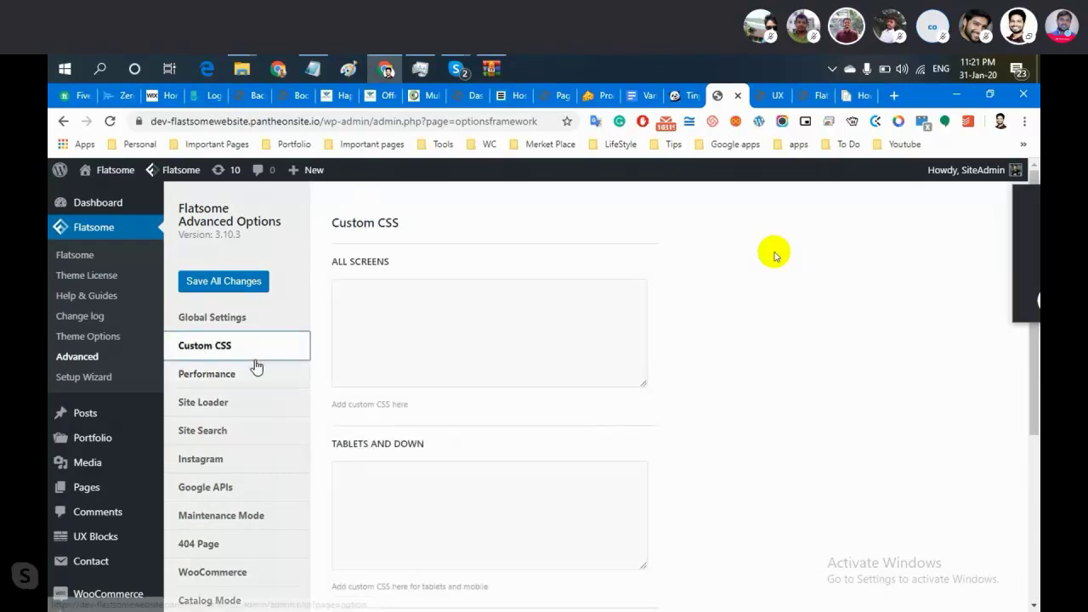
{"action": "left_click", "coordinate": [245, 377]}
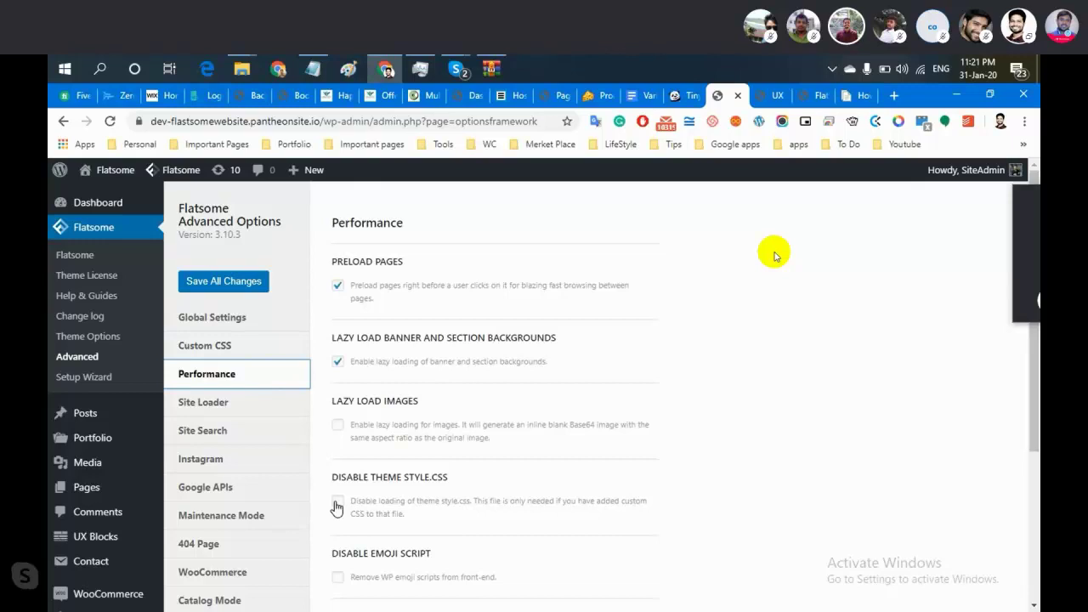
{"action": "left_click", "coordinate": [242, 343]}
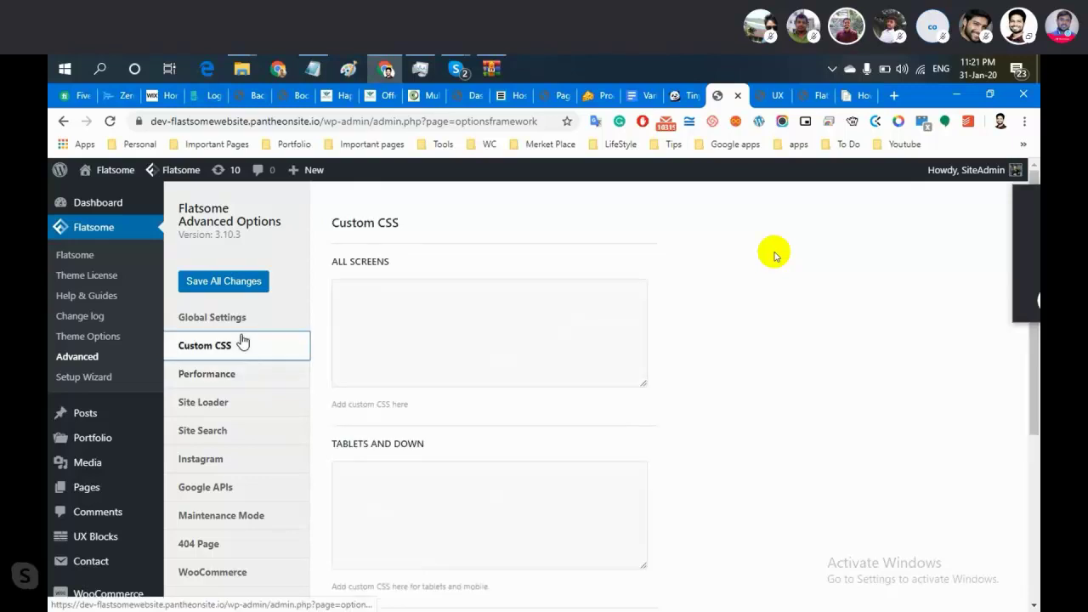
{"action": "left_click", "coordinate": [253, 386]}
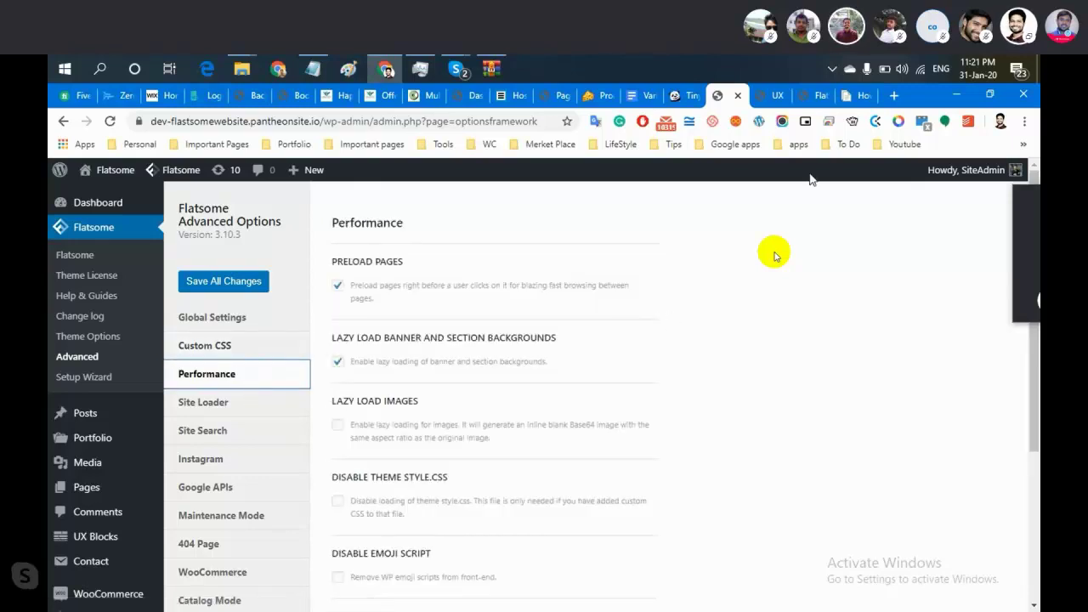
Check the store's home page alongside the Disable Emoji Script and Disable Block Library CSS options.
{"action": "left_click", "coordinate": [811, 99]}
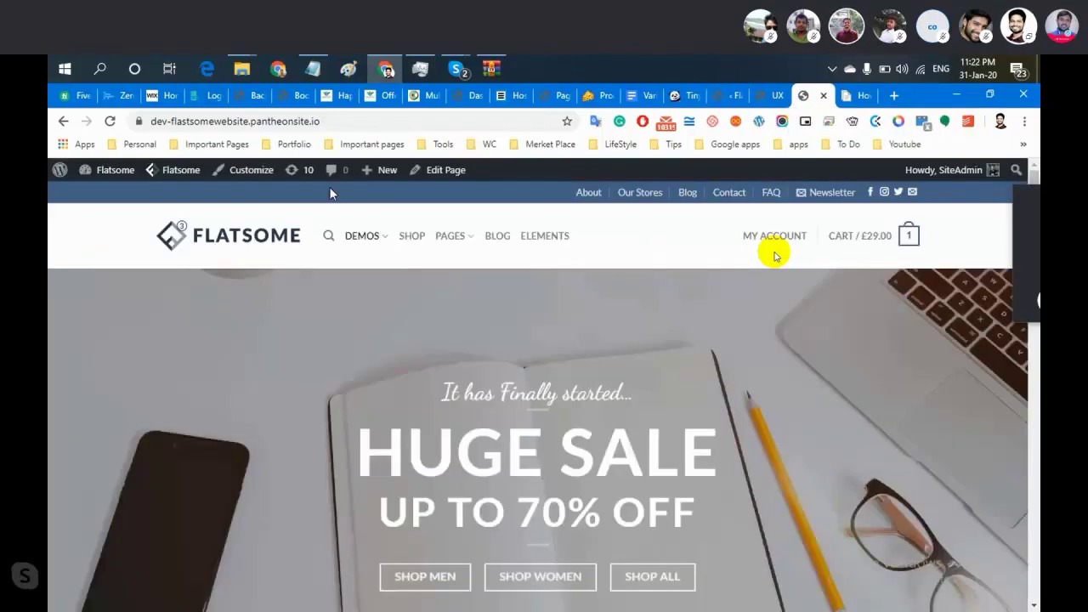
{"action": "left_click", "coordinate": [728, 91]}
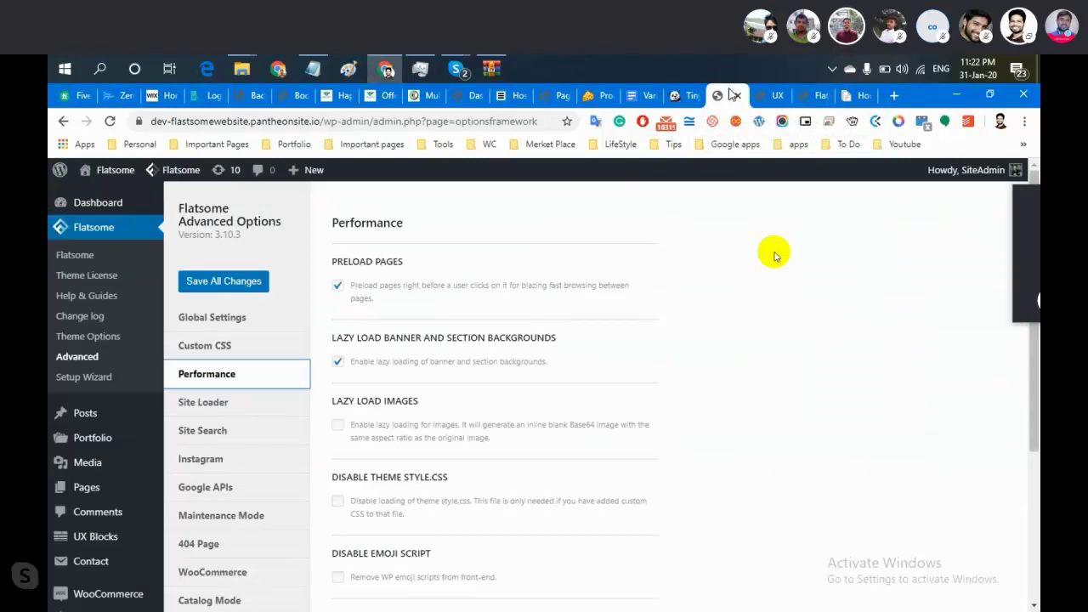
{"action": "scroll", "coordinate": [489, 491], "scroll_direction": "down", "scroll_amount": 2}
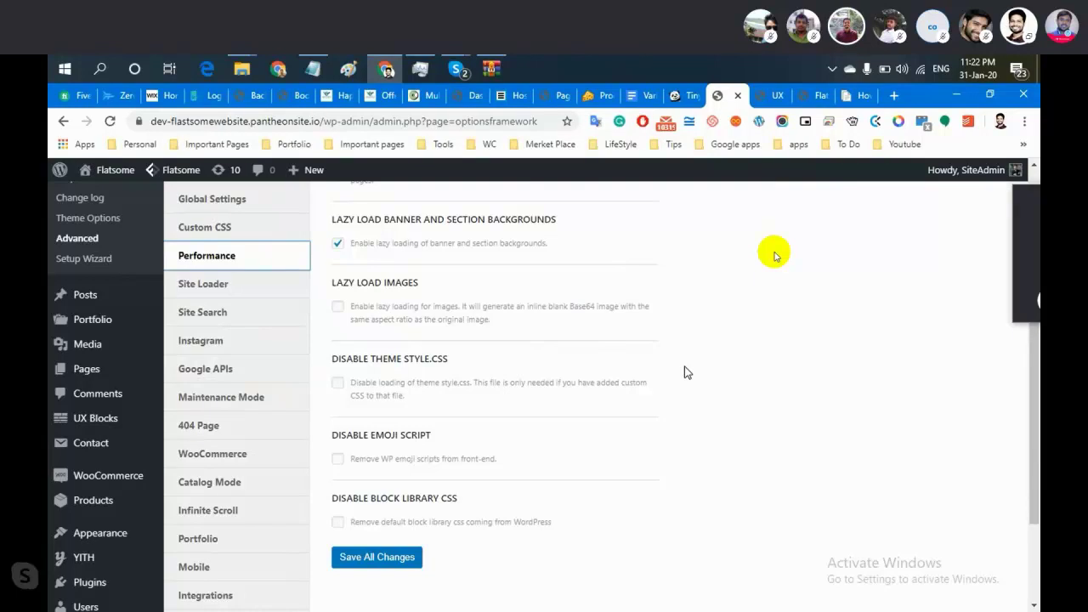
{"action": "left_click", "coordinate": [813, 98]}
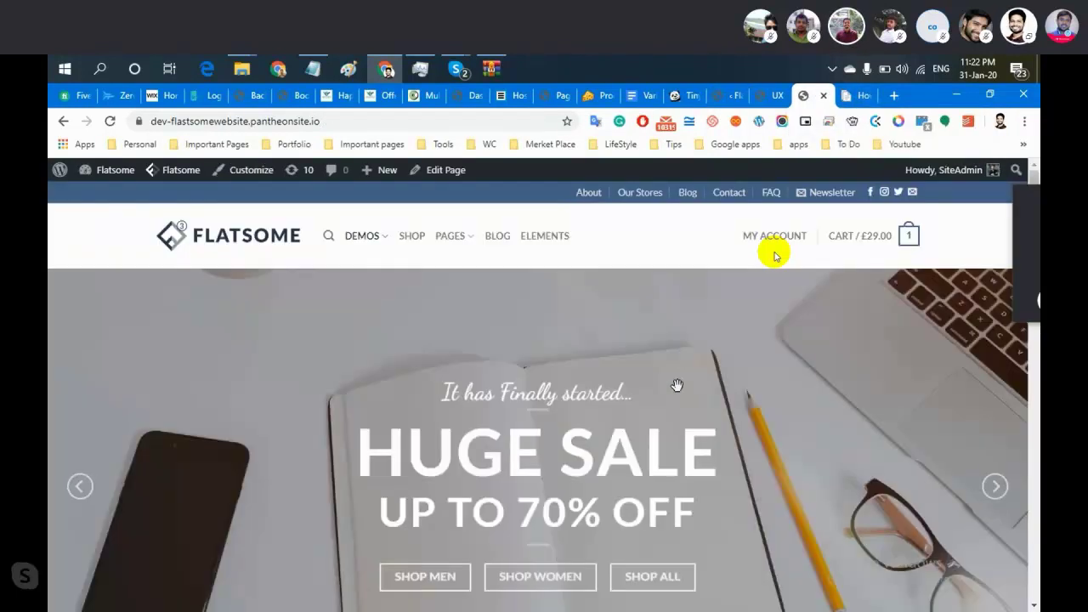
View the store home page's source code, close it, and return to the Performance options.
{"action": "key", "text": "ctrl+u"}
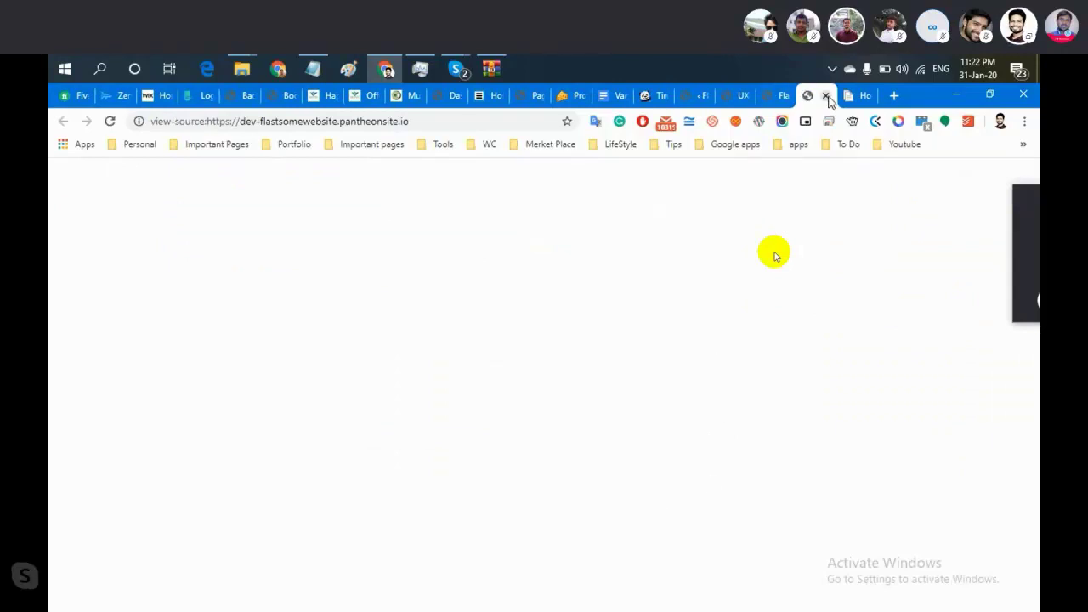
{"action": "left_click", "coordinate": [829, 99]}
{"action": "left_click", "coordinate": [726, 96]}
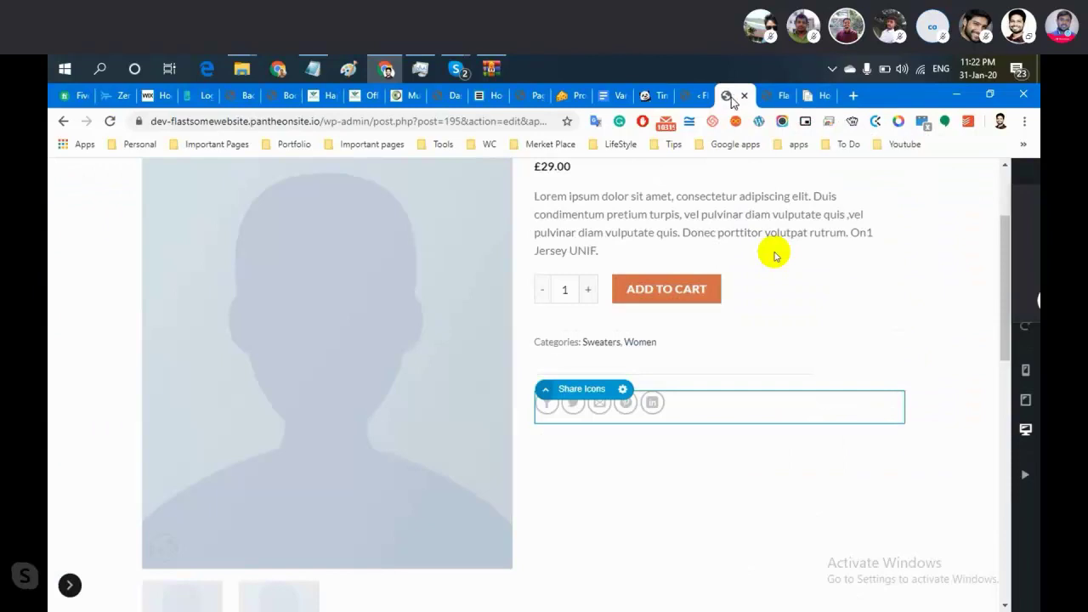
{"action": "left_click", "coordinate": [695, 99]}
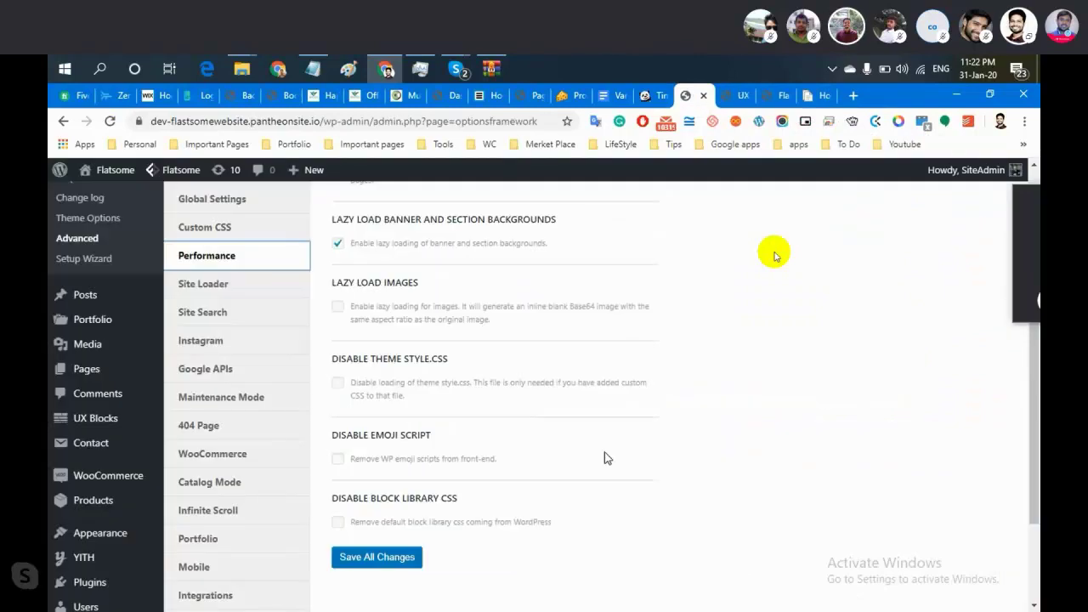
Review the Performance section's options from Preload Pages through Disable Block Library CSS.
{"action": "scroll", "coordinate": [605, 456], "scroll_direction": "down", "scroll_amount": 1}
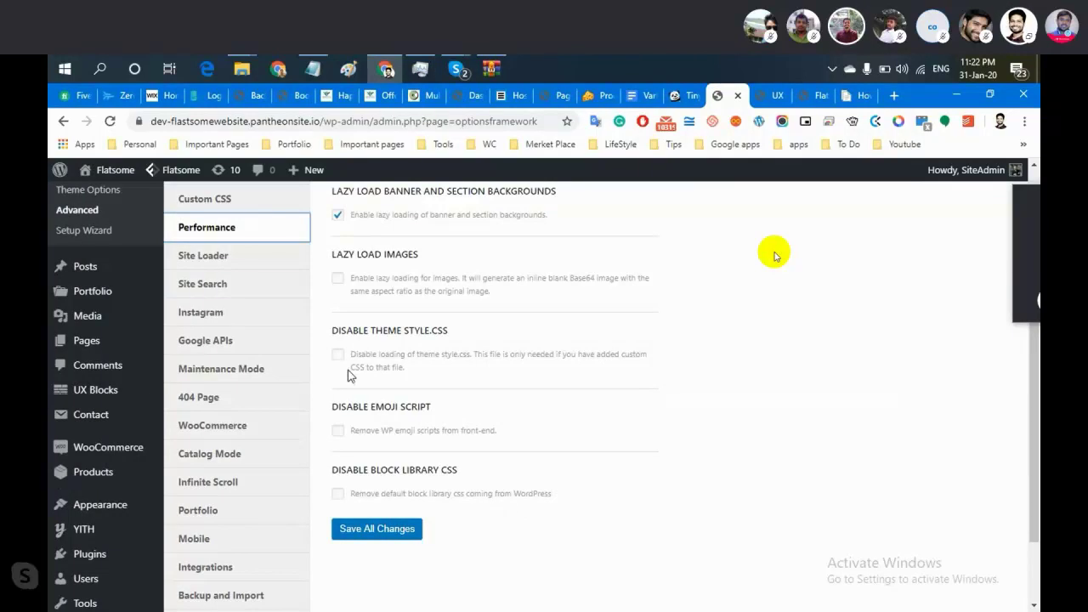
{"action": "mouse_move", "coordinate": [93, 392]}
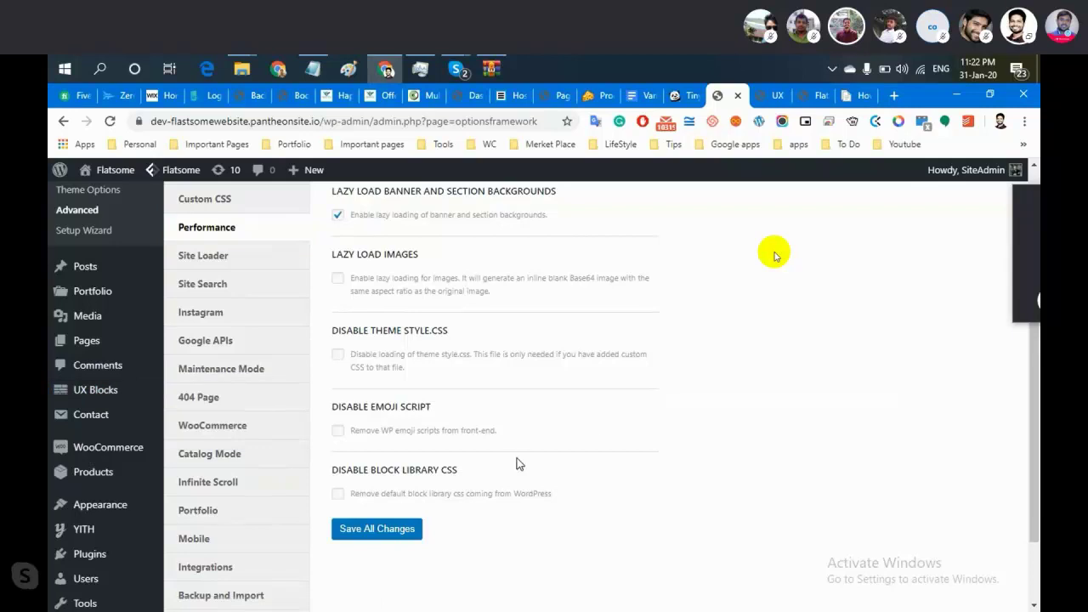
{"action": "mouse_move", "coordinate": [171, 415]}
{"action": "scroll", "coordinate": [705, 432], "scroll_direction": "down", "scroll_amount": 1}
{"action": "scroll", "coordinate": [706, 432], "scroll_direction": "up", "scroll_amount": 1}
{"action": "scroll", "coordinate": [564, 382], "scroll_direction": "up", "scroll_amount": 1}
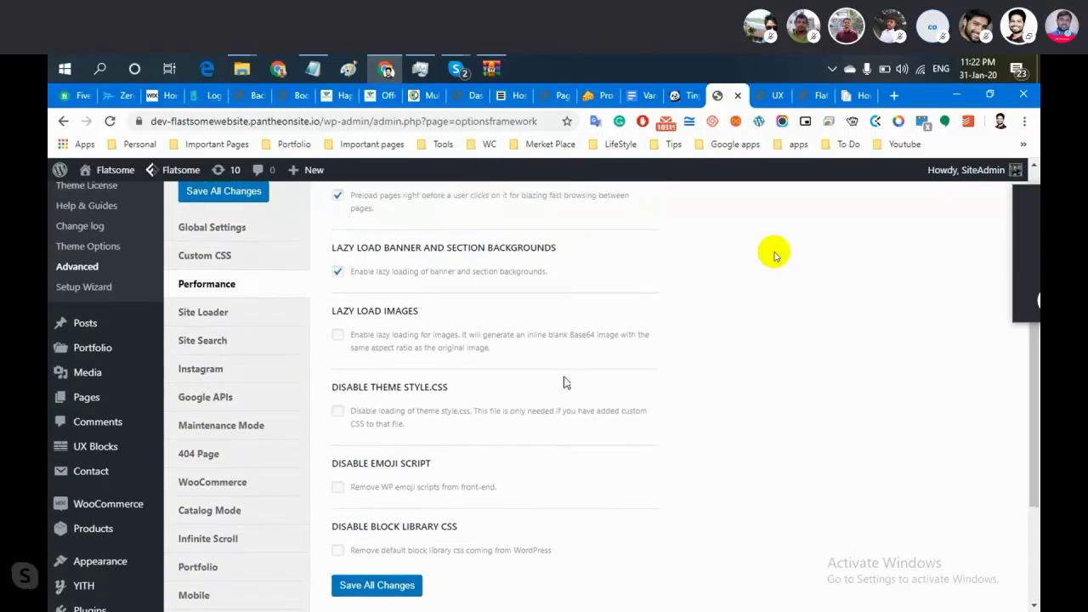
{"action": "scroll", "coordinate": [578, 357], "scroll_direction": "down", "scroll_amount": 2}
{"action": "scroll", "coordinate": [522, 308], "scroll_direction": "up", "scroll_amount": 4}
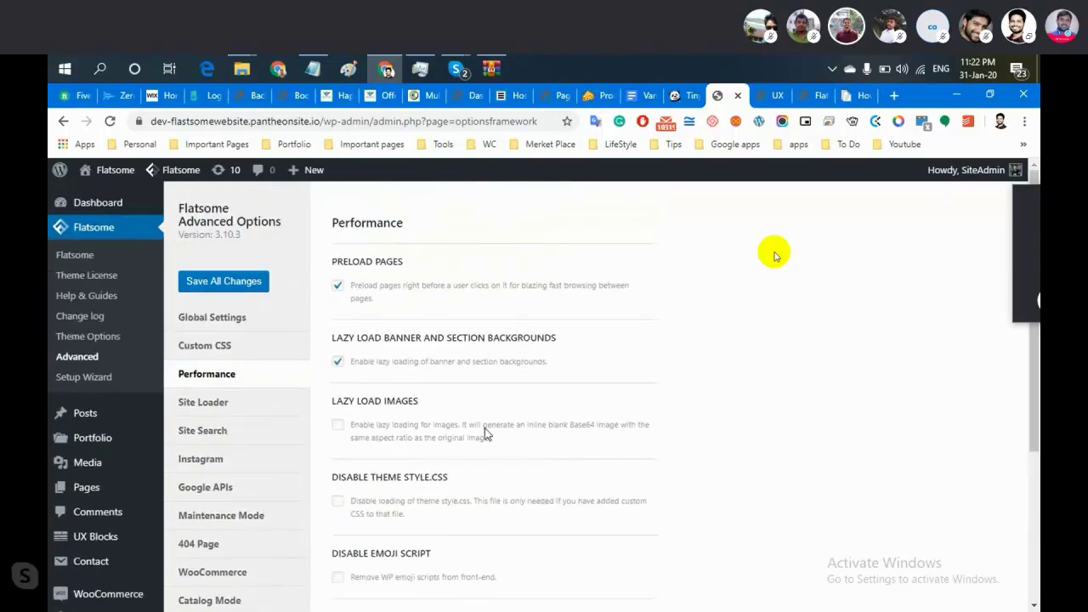
{"action": "scroll", "coordinate": [486, 435], "scroll_direction": "down", "scroll_amount": 2}
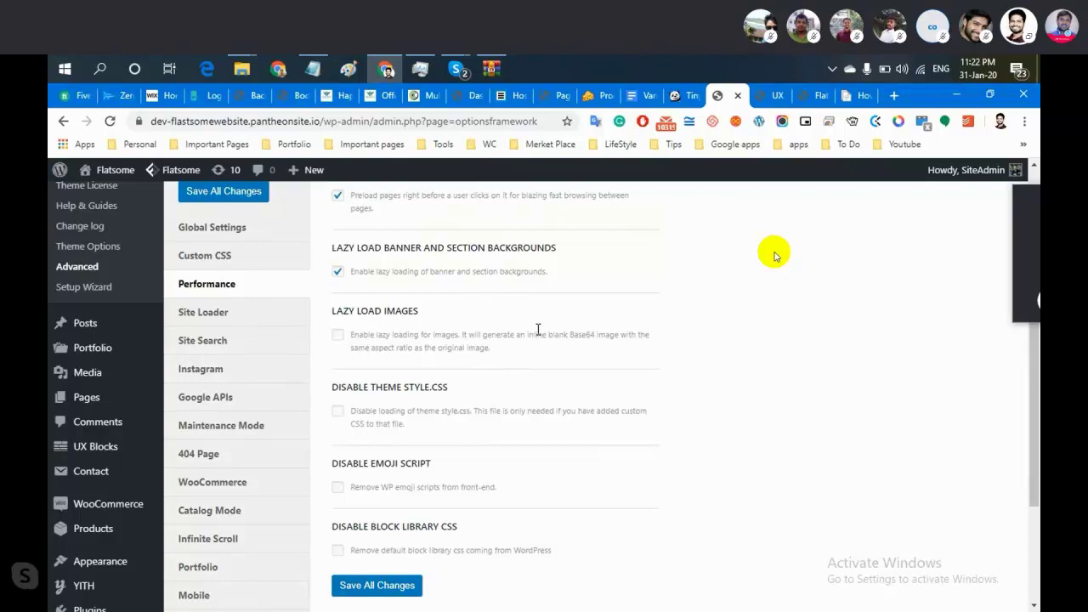
Open the Site Loader section and examine its loader choices, color and background color settings.
{"action": "left_click", "coordinate": [259, 317]}
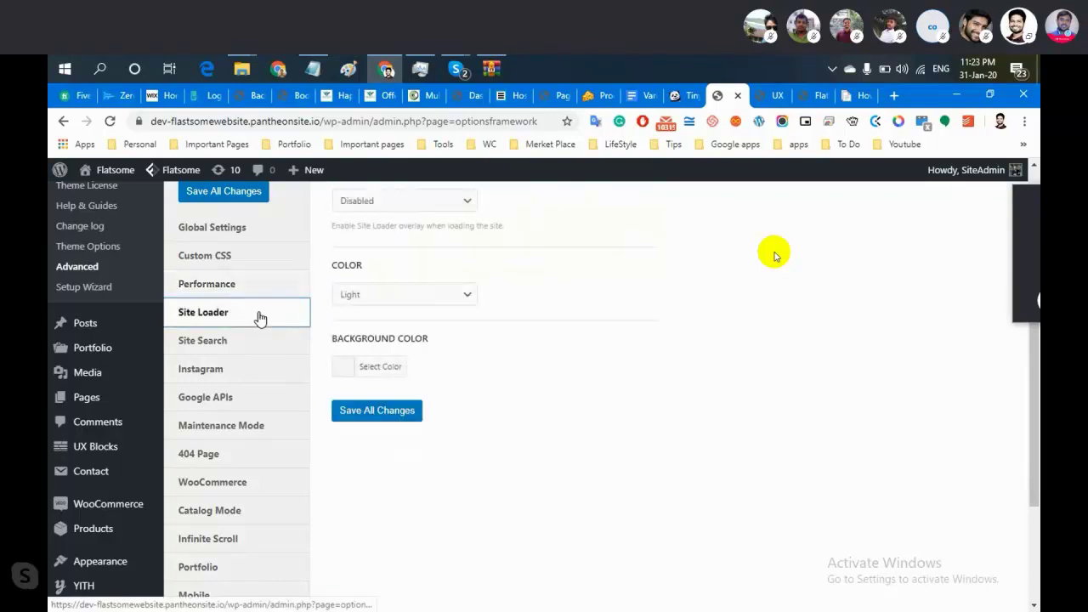
{"action": "scroll", "coordinate": [591, 328], "scroll_direction": "up", "scroll_amount": 1}
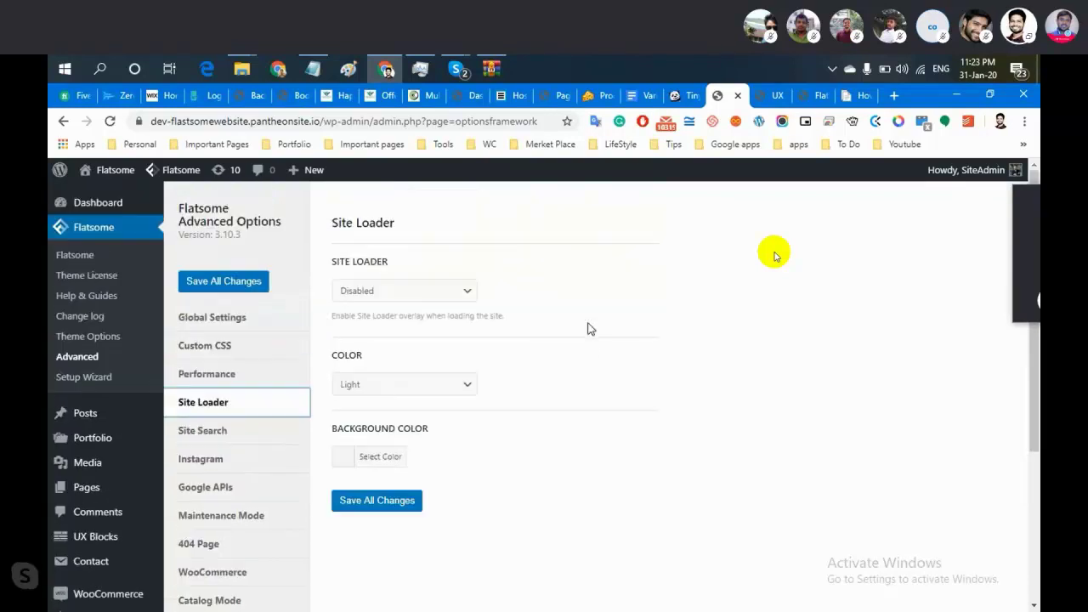
{"action": "left_click", "coordinate": [681, 319]}
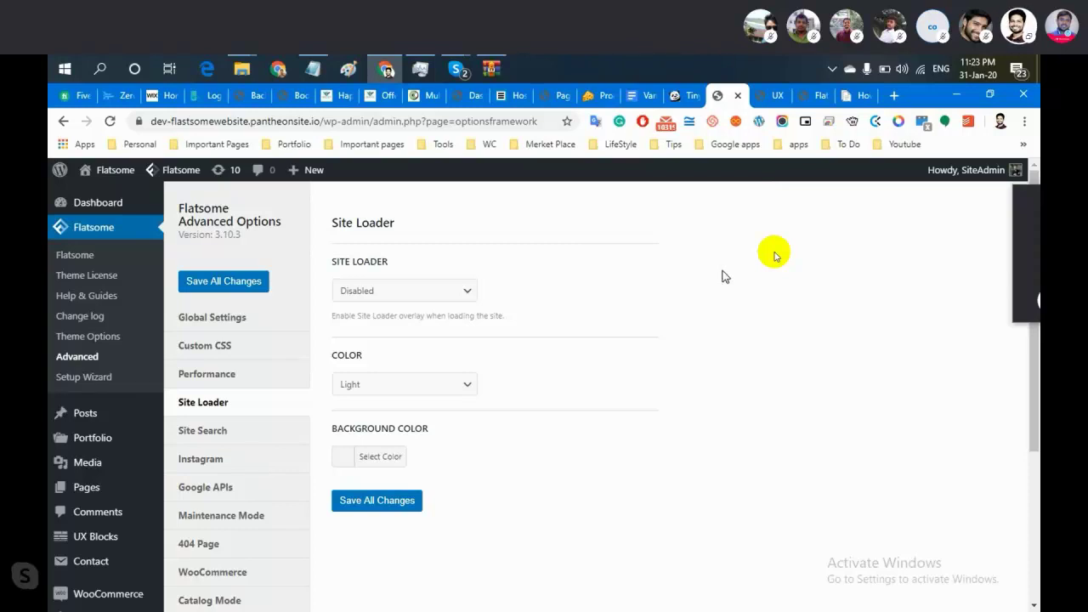
{"action": "left_click", "coordinate": [448, 293]}
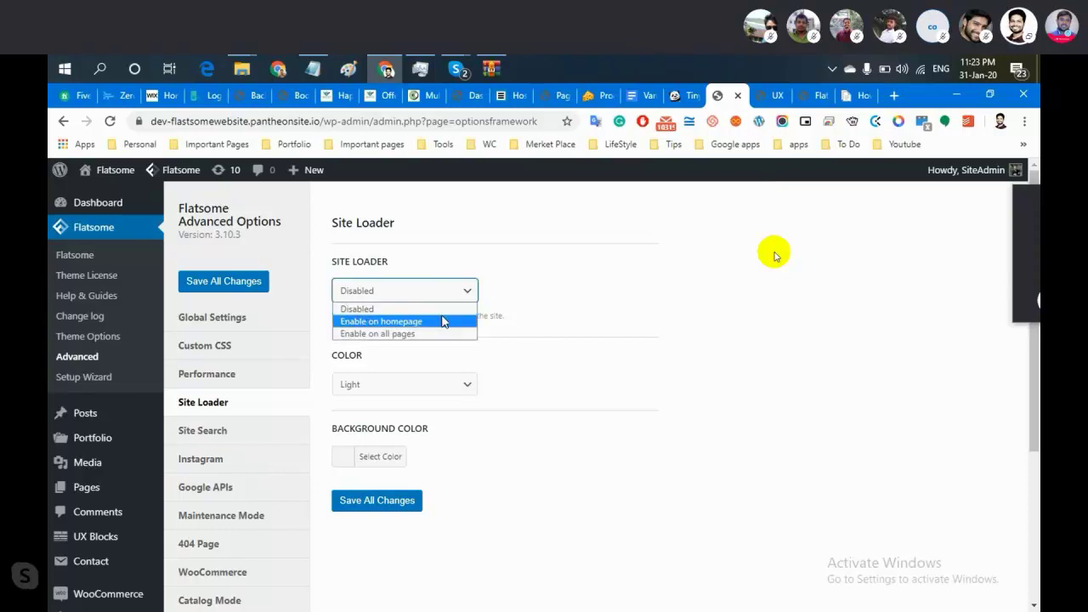
{"action": "left_click", "coordinate": [596, 362]}
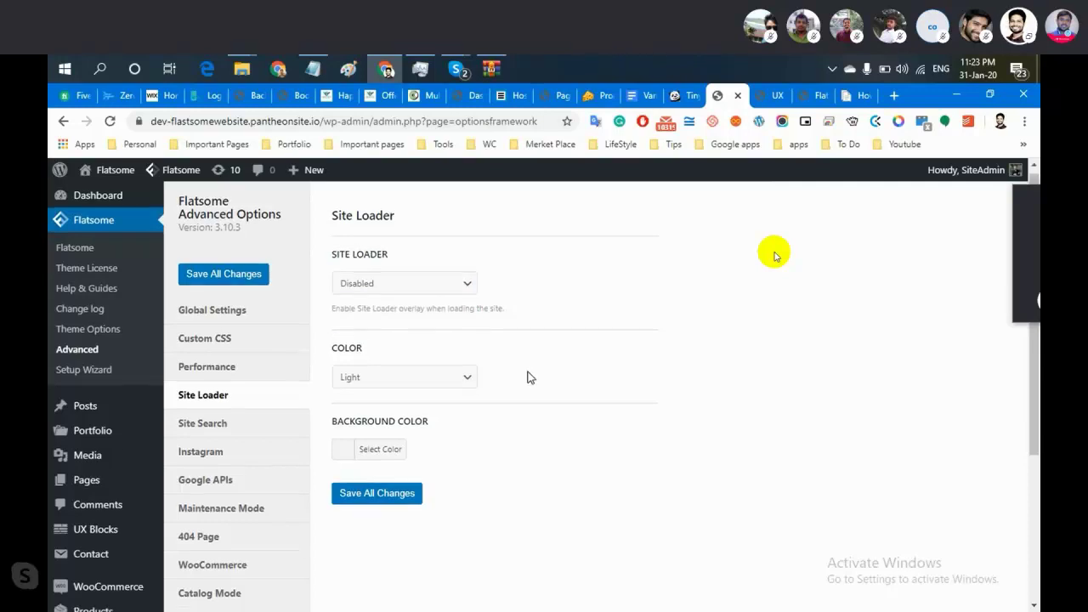
{"action": "scroll", "coordinate": [531, 377], "scroll_direction": "down", "scroll_amount": 1}
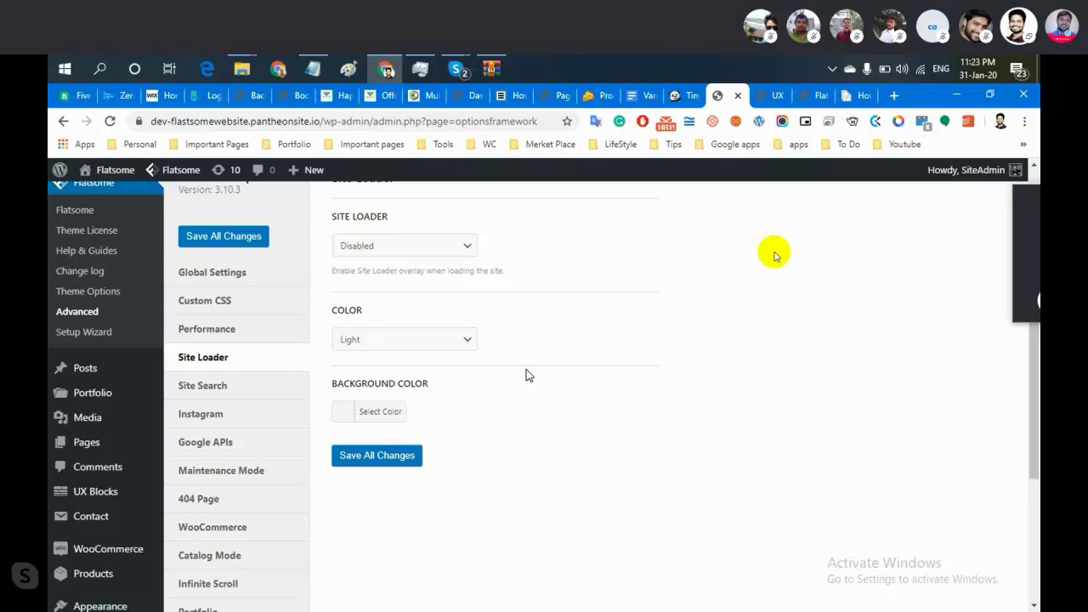
{"action": "scroll", "coordinate": [525, 375], "scroll_direction": "down", "scroll_amount": 1}
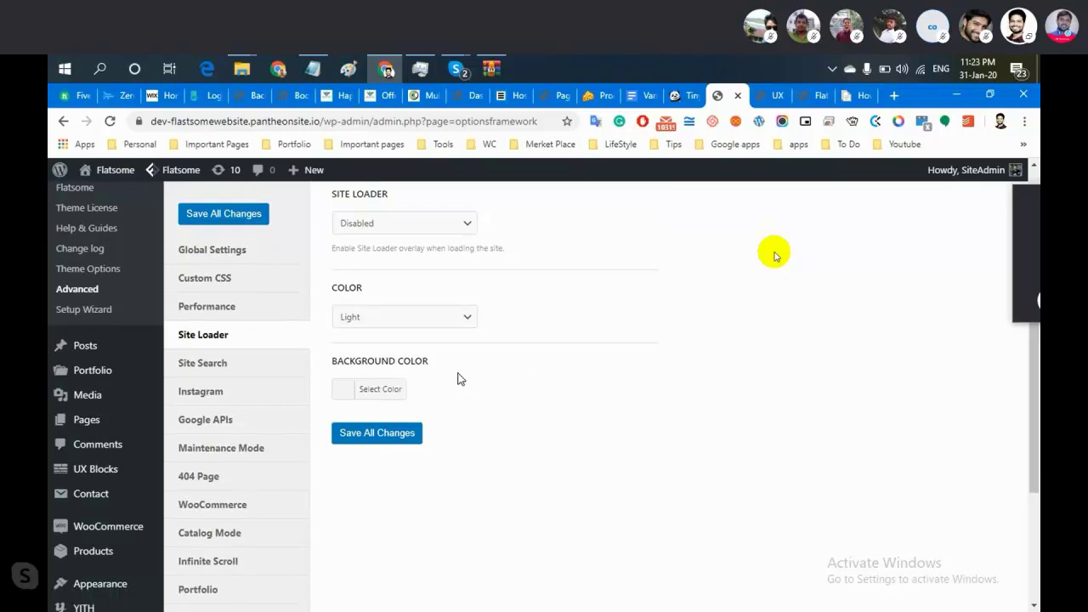
View the Instagram section's account connection settings and the Google APIs section's Google Maps API field.
{"action": "left_click", "coordinate": [231, 390]}
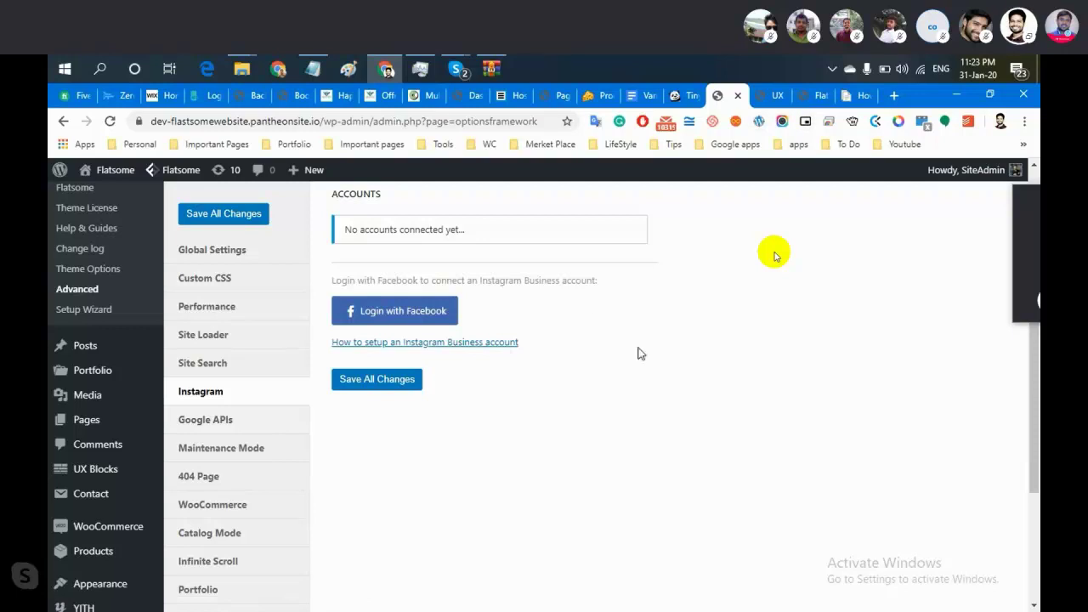
{"action": "scroll", "coordinate": [417, 408], "scroll_direction": "down", "scroll_amount": 1}
{"action": "left_click", "coordinate": [262, 385]}
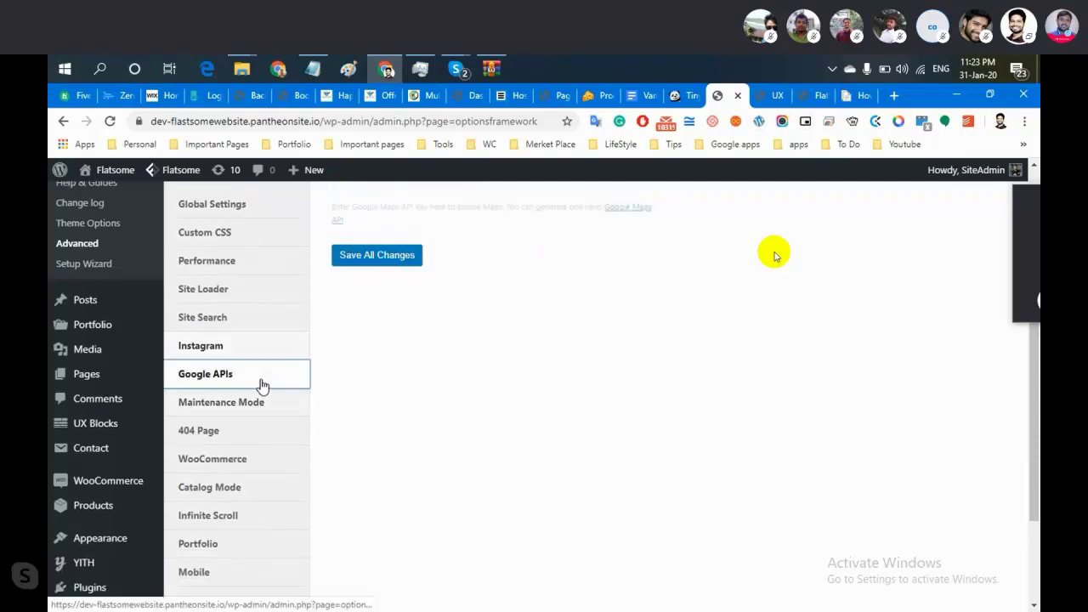
{"action": "scroll", "coordinate": [478, 372], "scroll_direction": "up", "scroll_amount": 2}
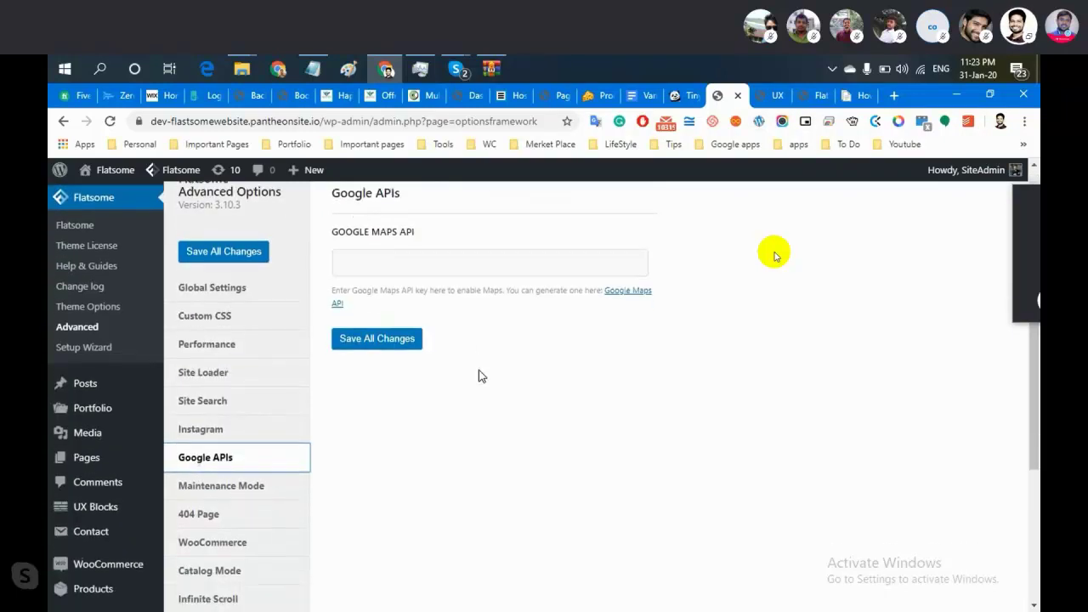
{"action": "scroll", "coordinate": [479, 375], "scroll_direction": "down", "scroll_amount": 1}
{"action": "scroll", "coordinate": [478, 376], "scroll_direction": "up", "scroll_amount": 1}
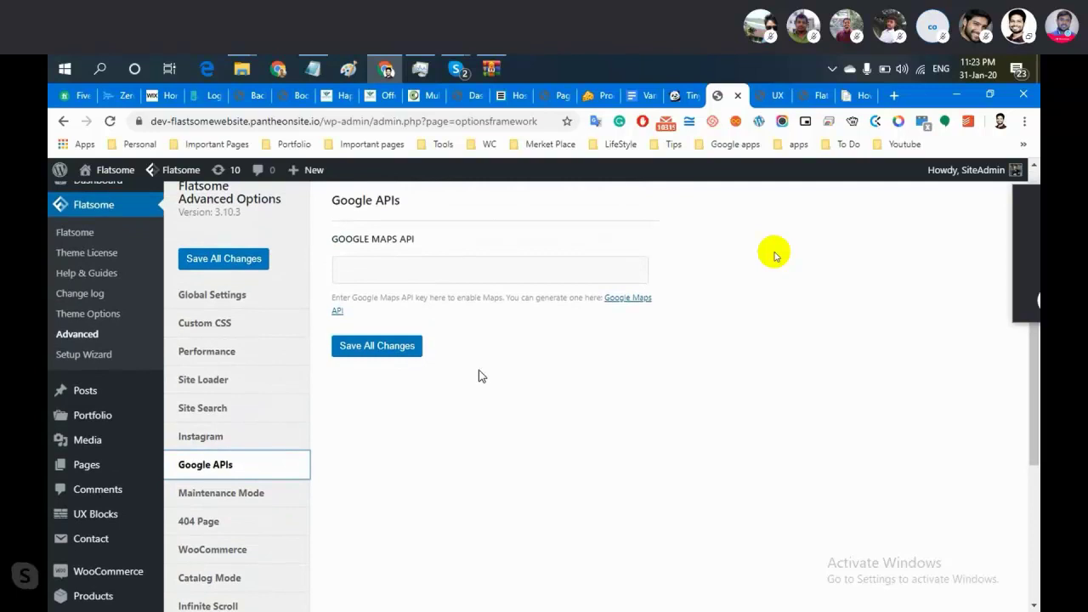
{"action": "scroll", "coordinate": [480, 393], "scroll_direction": "down", "scroll_amount": 1}
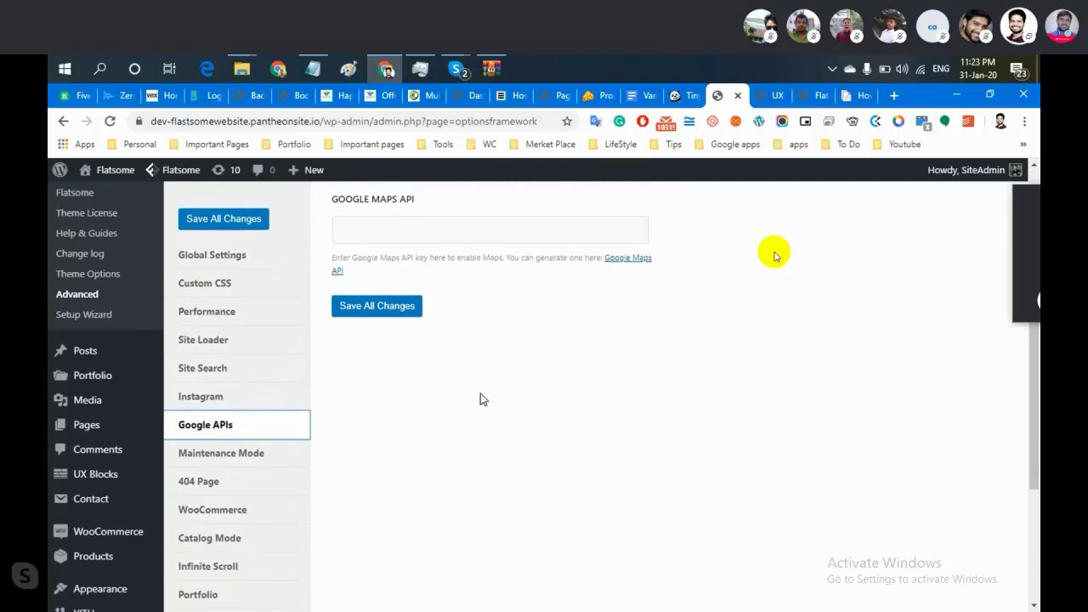
Browse through the Instagram image slider above Latest News on the store's home page.
{"action": "left_click", "coordinate": [812, 96]}
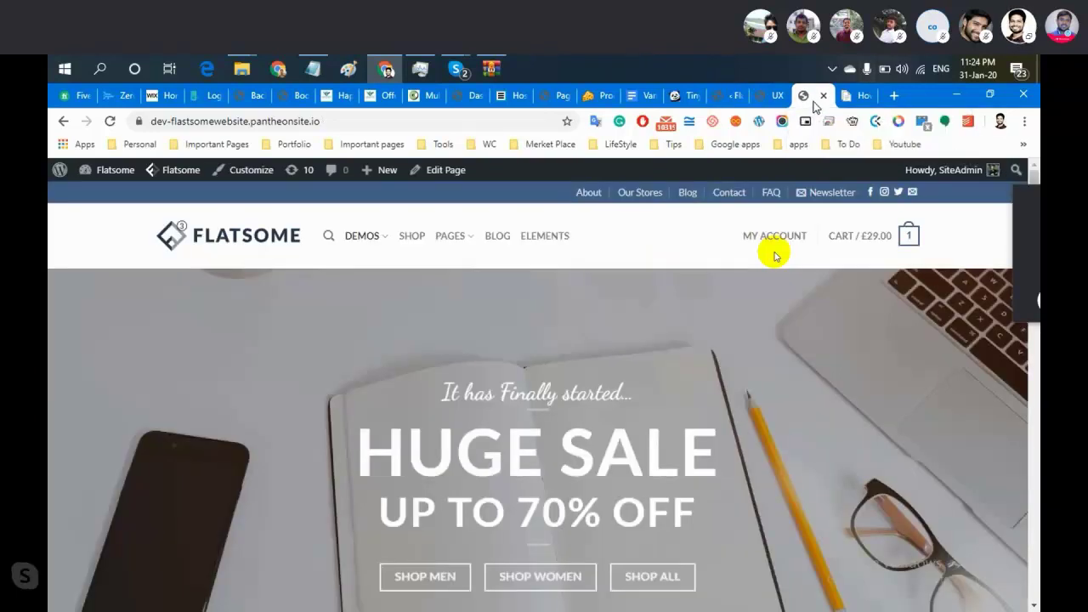
{"action": "scroll", "coordinate": [713, 437], "scroll_direction": "down", "scroll_amount": 15}
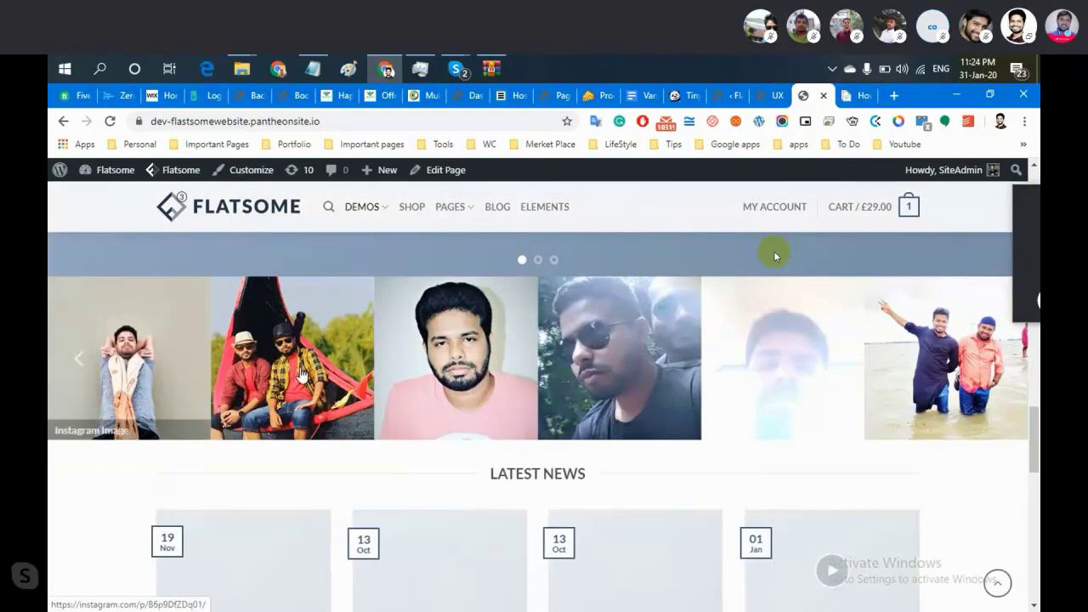
{"action": "left_click", "coordinate": [999, 362]}
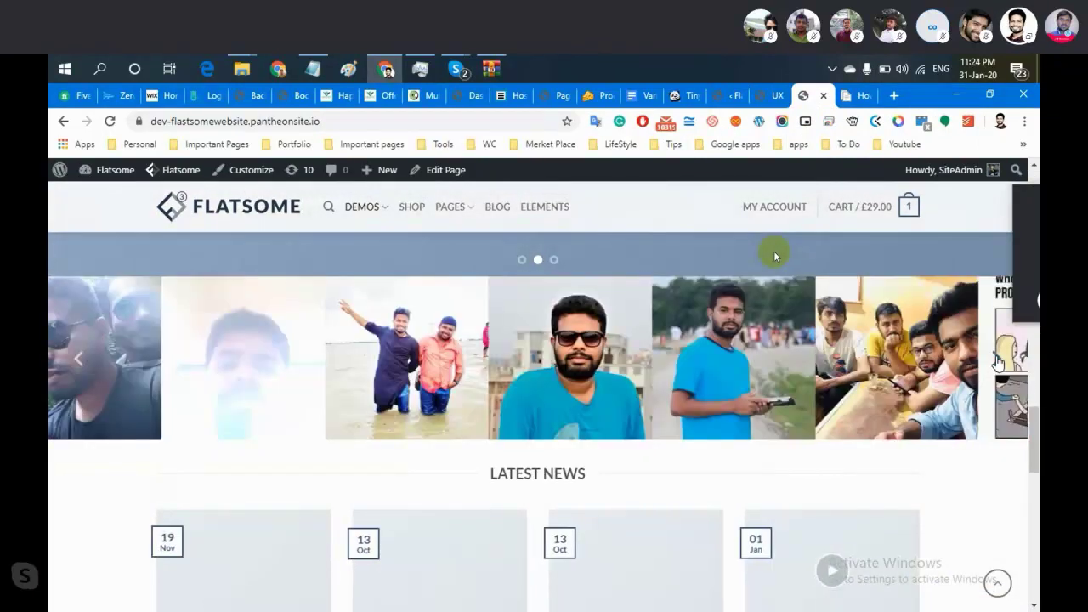
{"action": "left_click", "coordinate": [999, 361]}
{"action": "left_click", "coordinate": [1001, 364]}
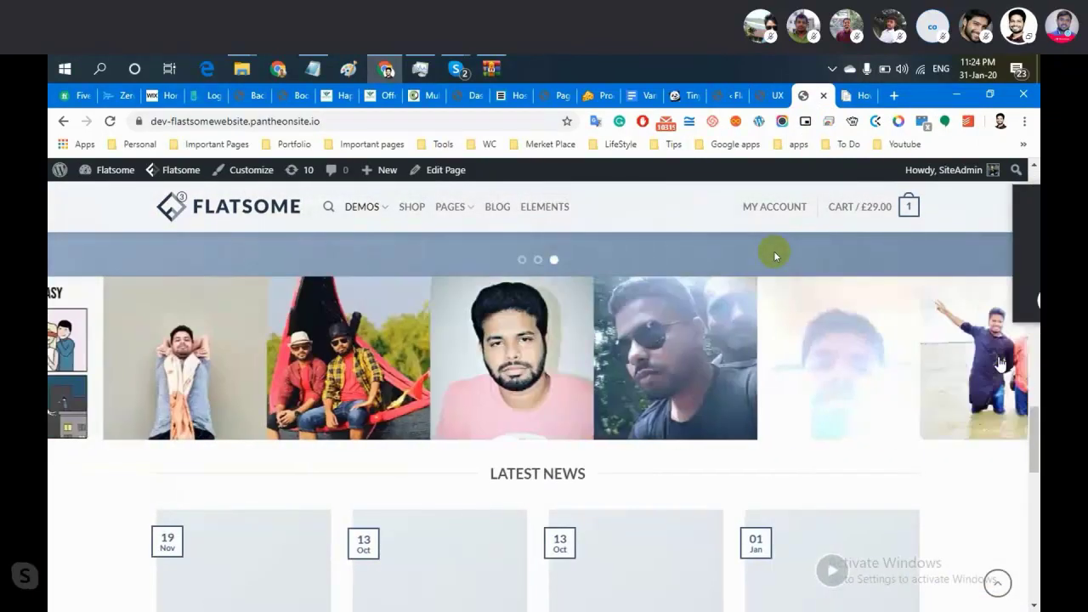
{"action": "left_click", "coordinate": [1000, 364]}
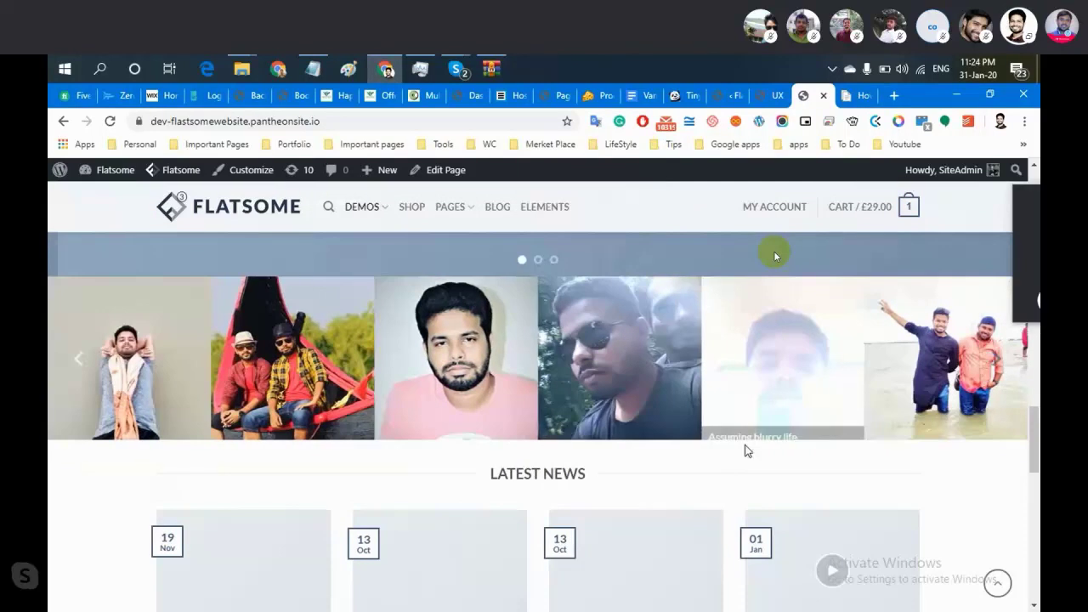
Return to the Flatsome Advanced Options and open the Maintenance Mode section.
{"action": "left_click", "coordinate": [769, 95]}
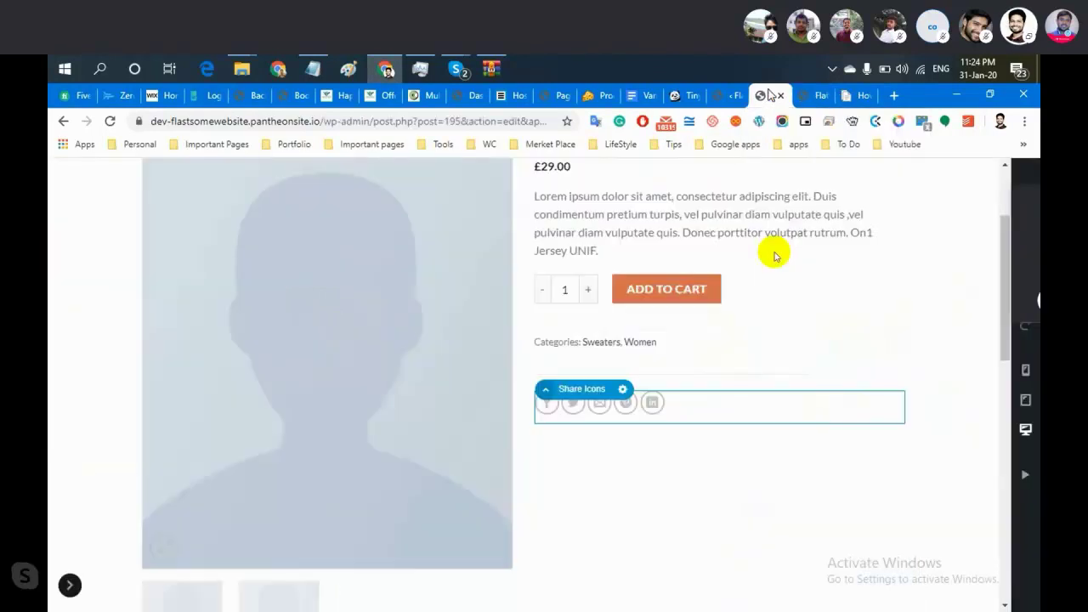
{"action": "left_click", "coordinate": [729, 95]}
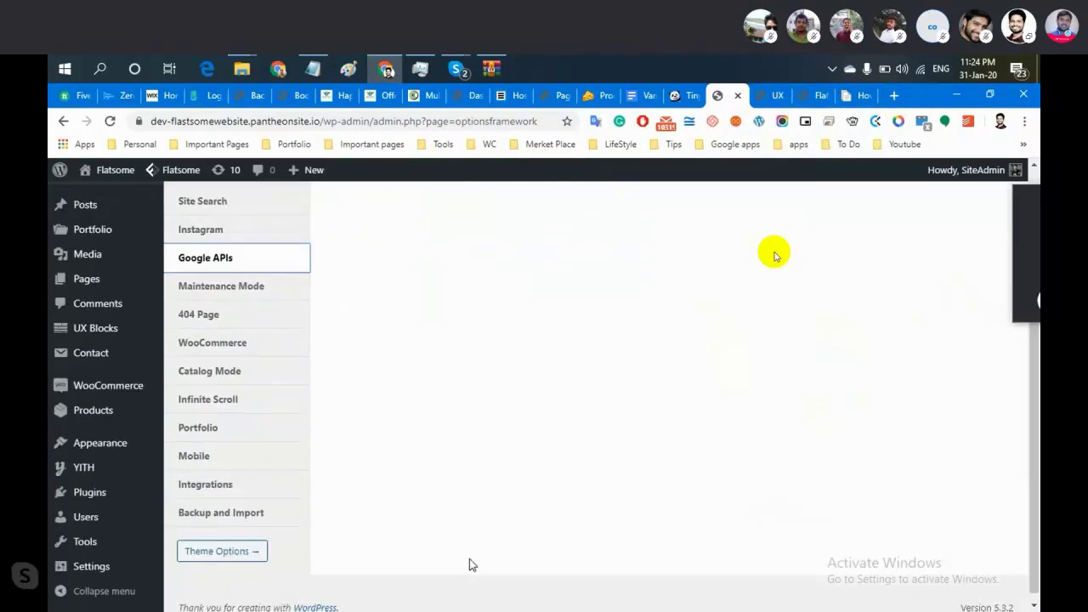
{"action": "scroll", "coordinate": [469, 564], "scroll_direction": "up", "scroll_amount": 1}
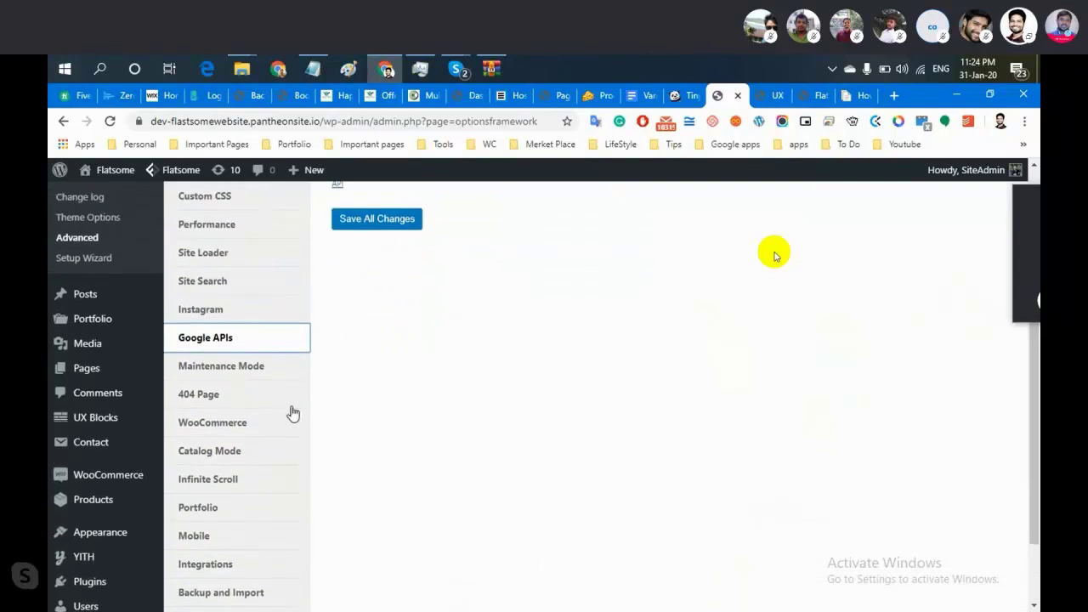
{"action": "left_click", "coordinate": [273, 374]}
{"action": "scroll", "coordinate": [509, 437], "scroll_direction": "up", "scroll_amount": 1}
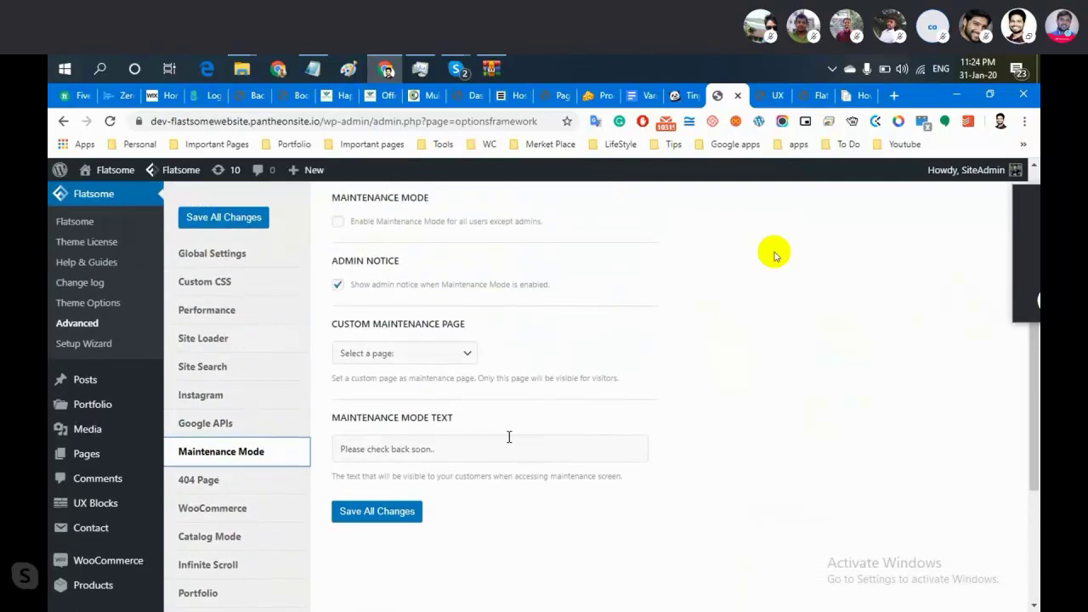
{"action": "scroll", "coordinate": [509, 437], "scroll_direction": "up", "scroll_amount": 1}
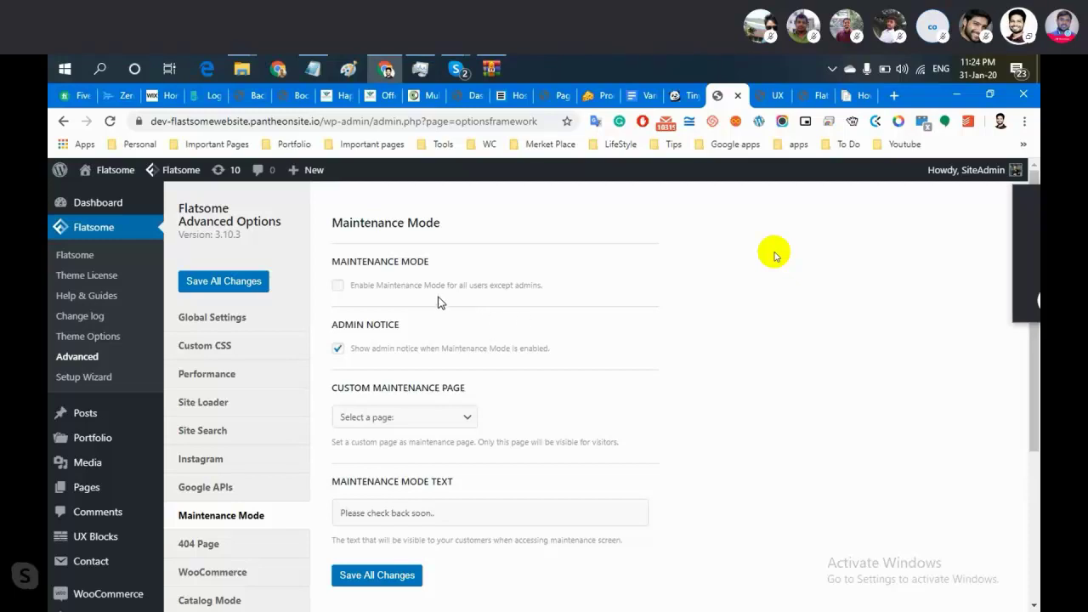
Try enabling Maintenance Mode for all users except admins, and view the Custom Maintenance Page choices.
{"action": "left_click", "coordinate": [338, 286]}
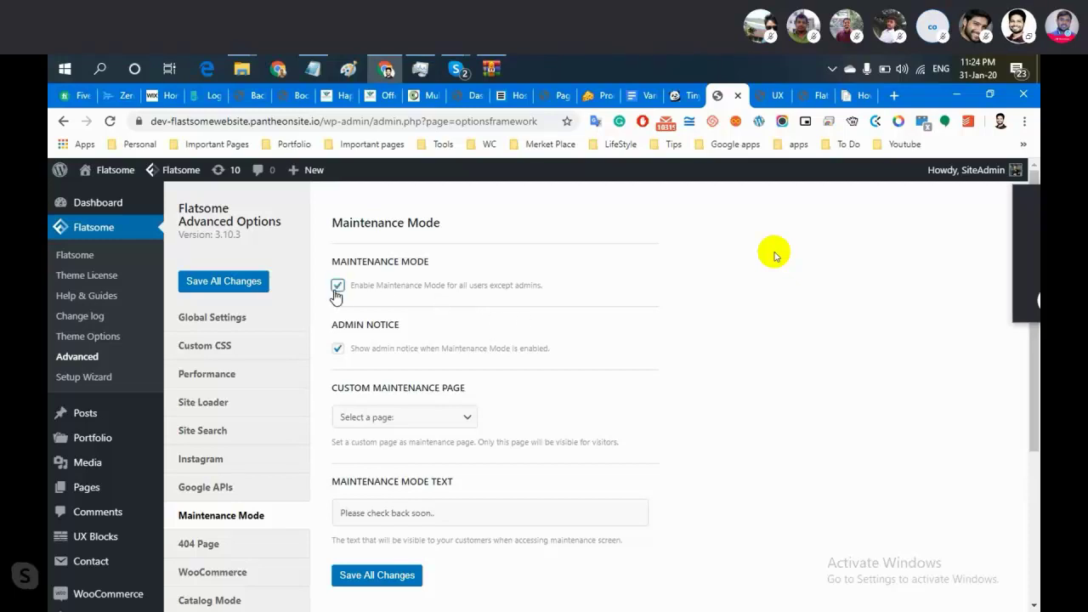
{"action": "left_click", "coordinate": [416, 419]}
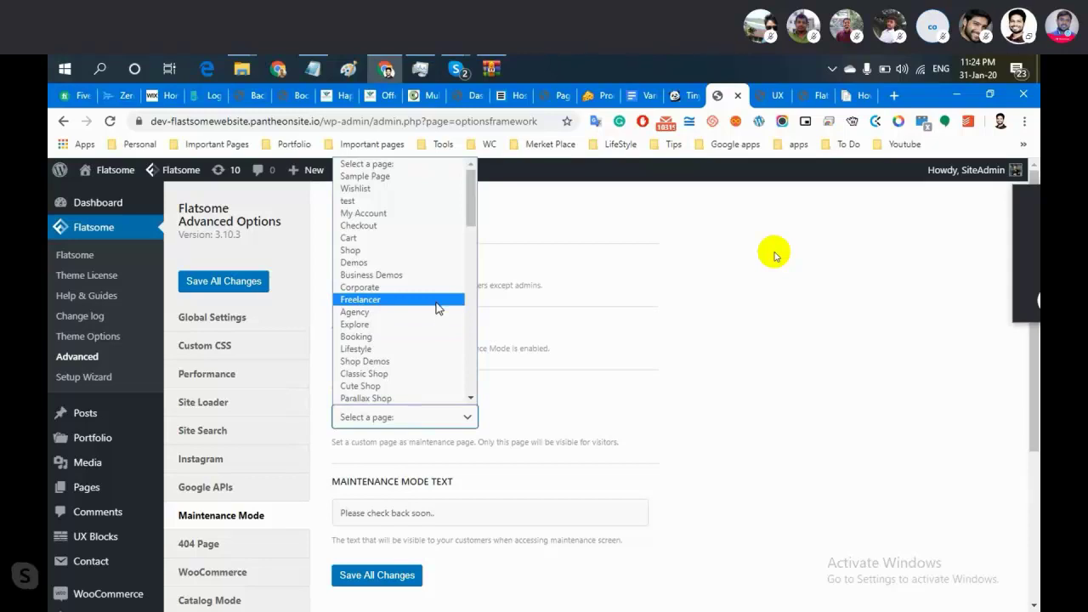
{"action": "left_click", "coordinate": [686, 374]}
{"action": "left_click", "coordinate": [338, 289]}
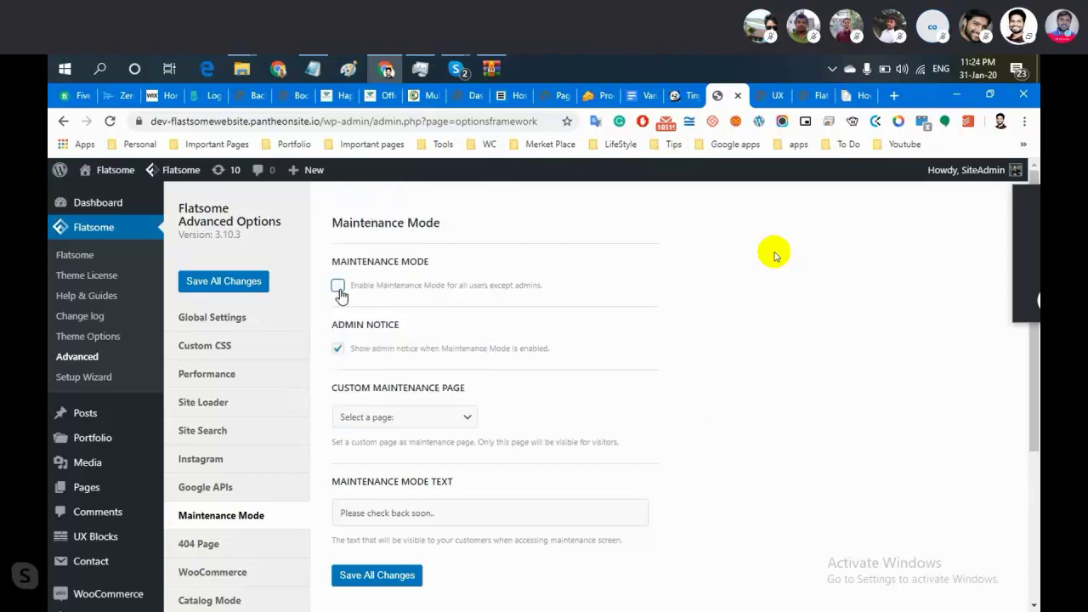
Review the Admin Notice, Custom Maintenance Page and Maintenance Mode Text settings.
{"action": "scroll", "coordinate": [530, 349], "scroll_direction": "down", "scroll_amount": 1}
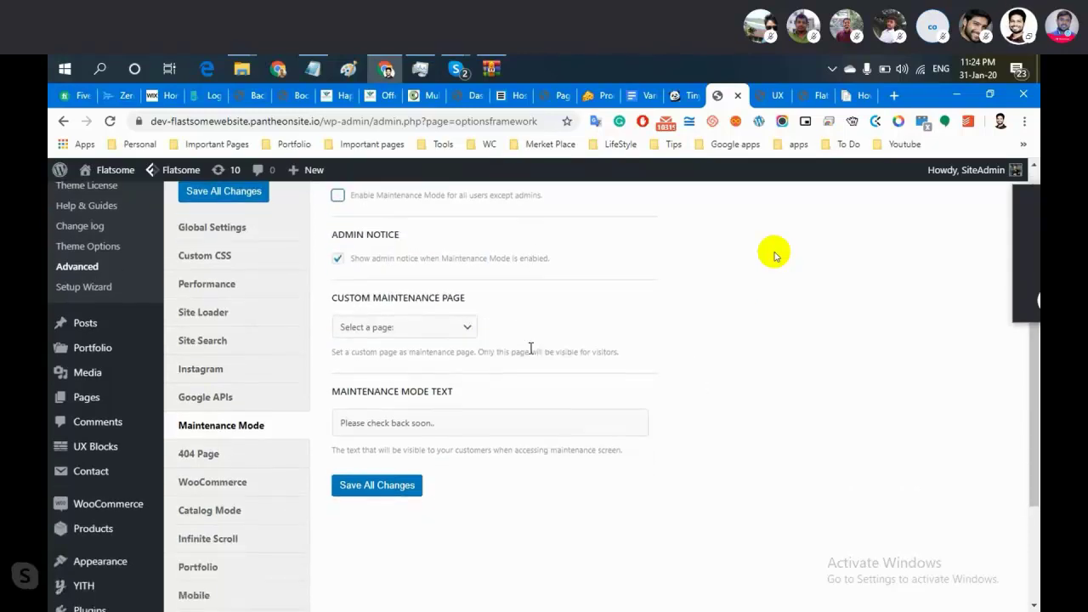
{"action": "right_click", "coordinate": [530, 348]}
{"action": "left_click", "coordinate": [585, 306]}
{"action": "scroll", "coordinate": [674, 292], "scroll_direction": "down", "scroll_amount": 1}
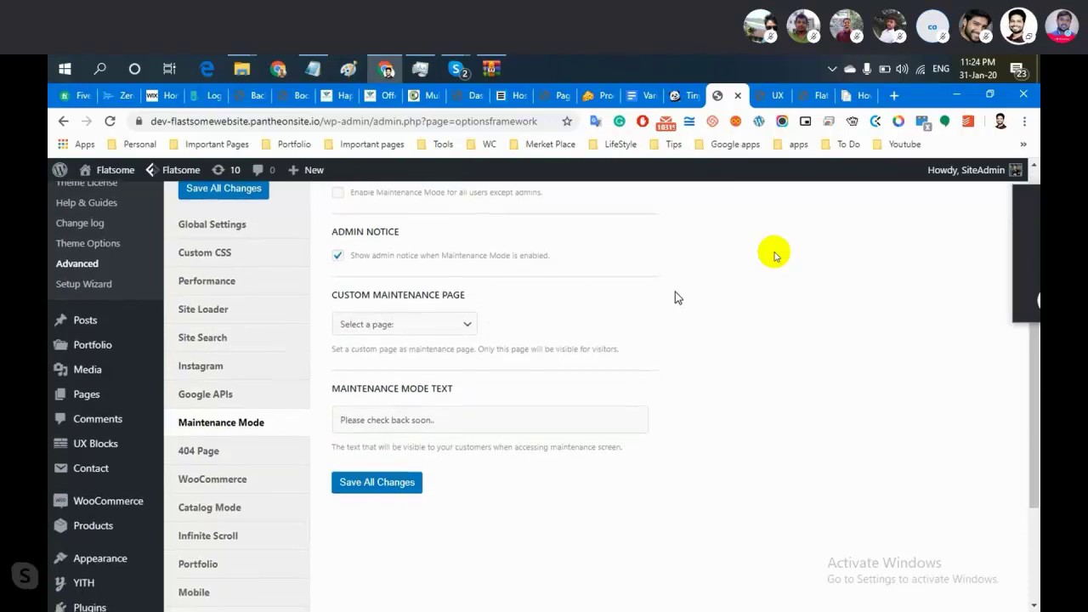
Open the 404 Page section and view the available Custom 404 Block choices, leaving the selection at None.
{"action": "left_click", "coordinate": [255, 441]}
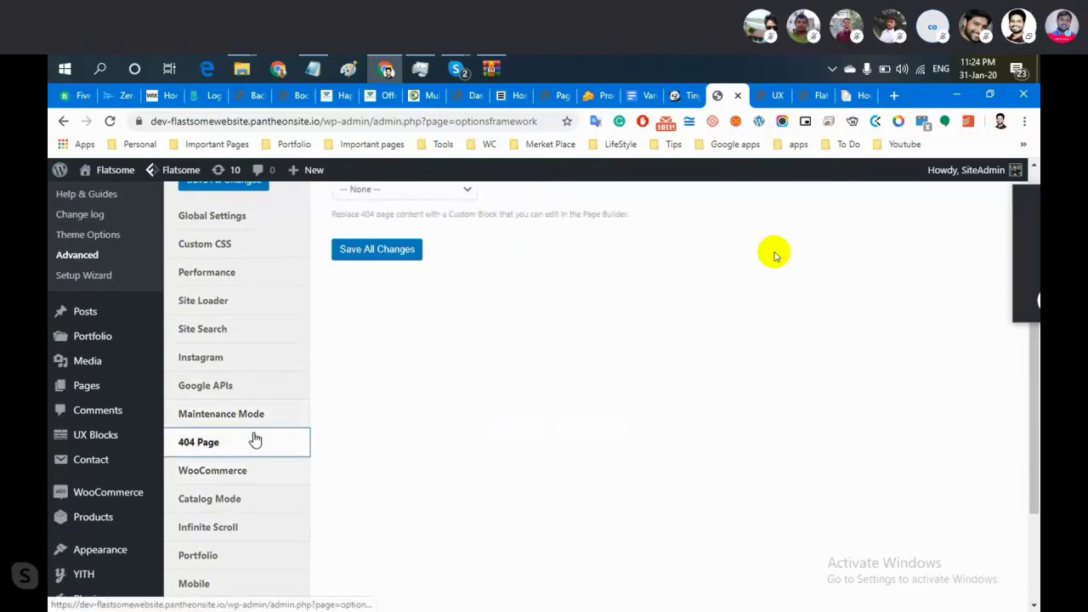
{"action": "scroll", "coordinate": [489, 381], "scroll_direction": "up", "scroll_amount": 1}
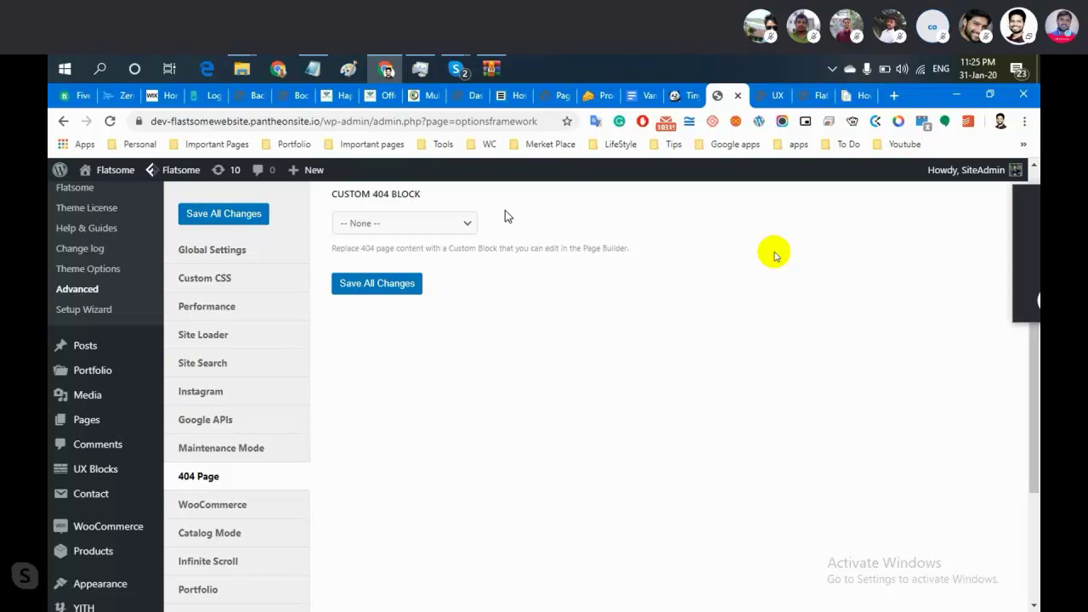
{"action": "left_click", "coordinate": [465, 227]}
{"action": "left_click", "coordinate": [584, 250]}
{"action": "left_click", "coordinate": [467, 226]}
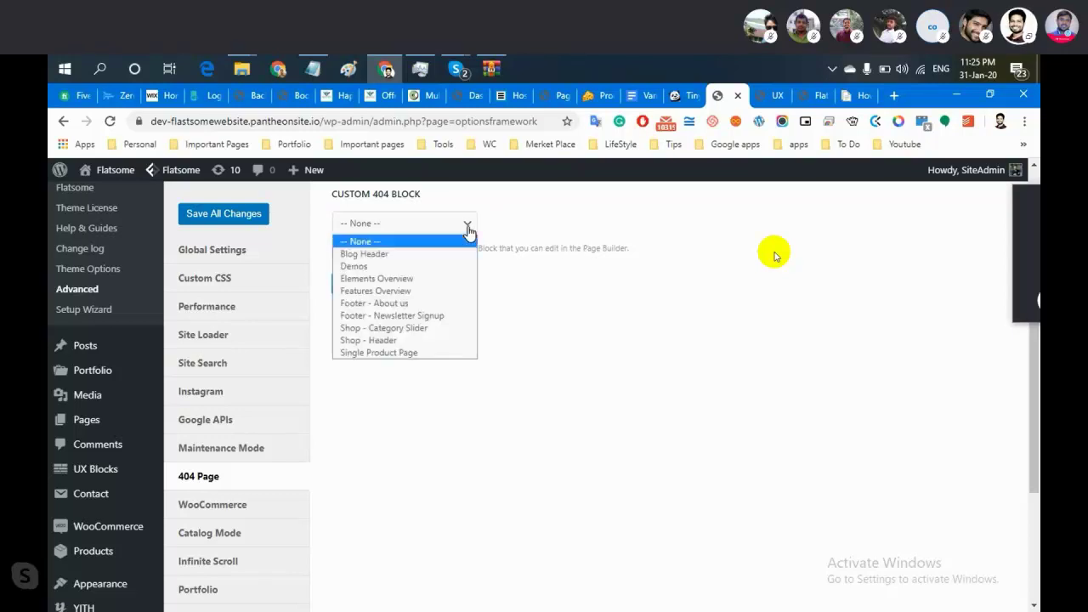
{"action": "left_click", "coordinate": [537, 245]}
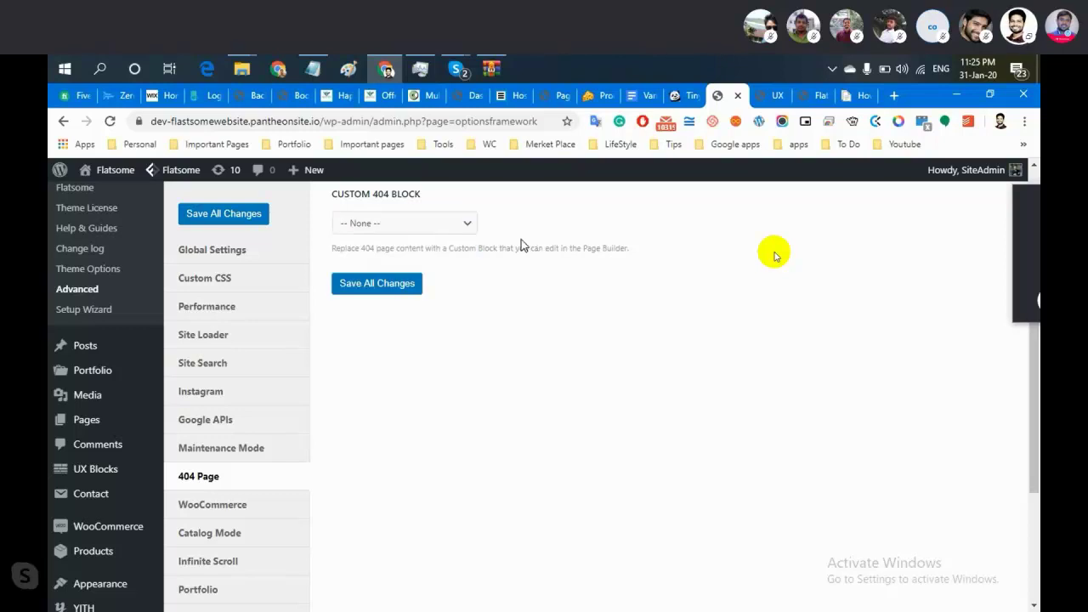
{"action": "left_click", "coordinate": [467, 225]}
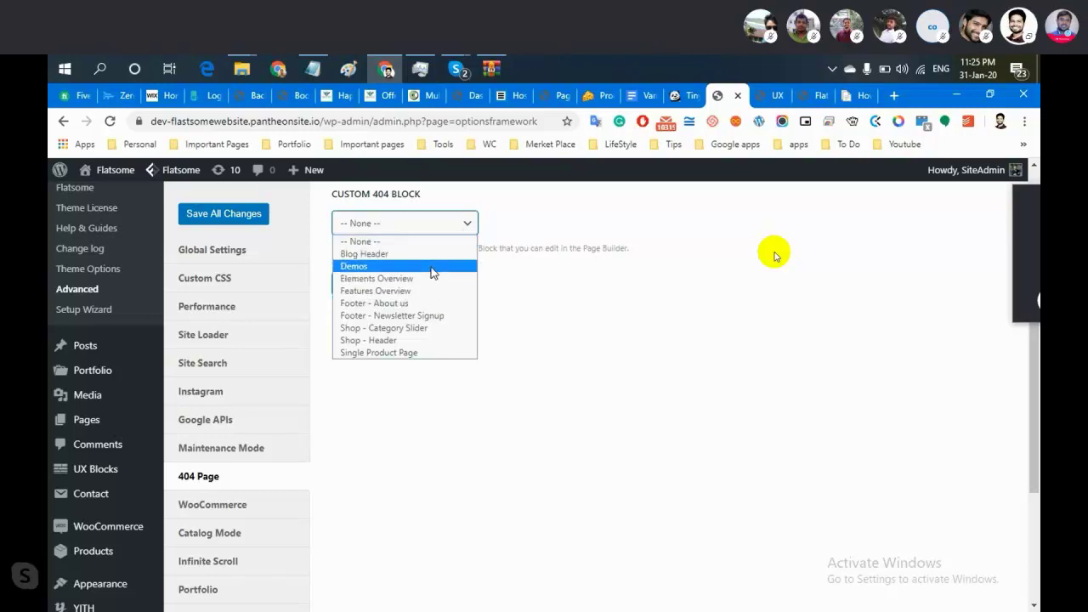
{"action": "left_click", "coordinate": [556, 289]}
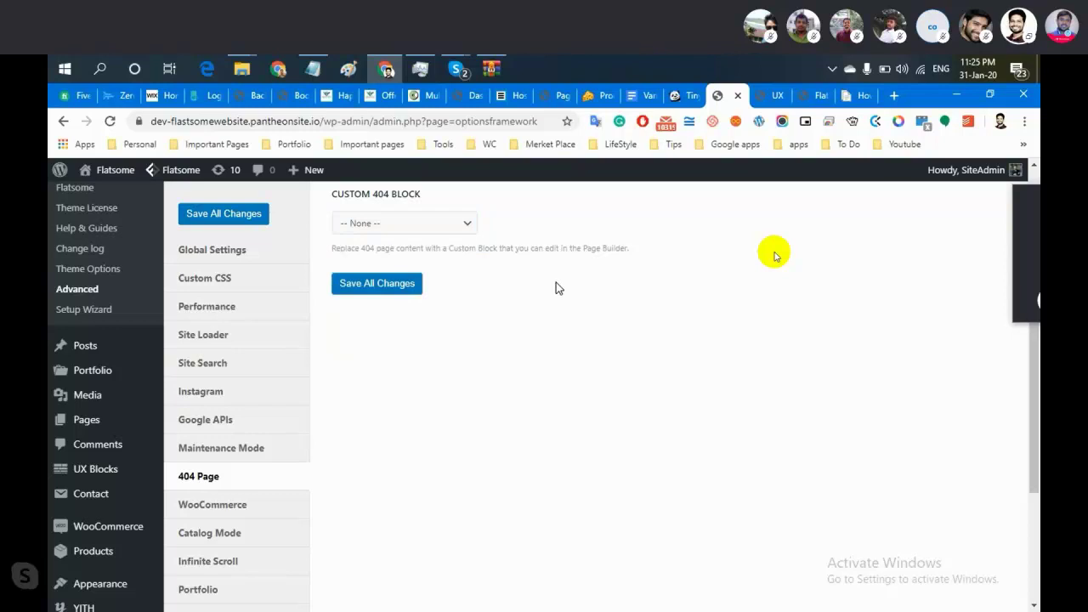
{"action": "scroll", "coordinate": [537, 313], "scroll_direction": "up", "scroll_amount": 1}
{"action": "scroll", "coordinate": [537, 313], "scroll_direction": "up", "scroll_amount": 2}
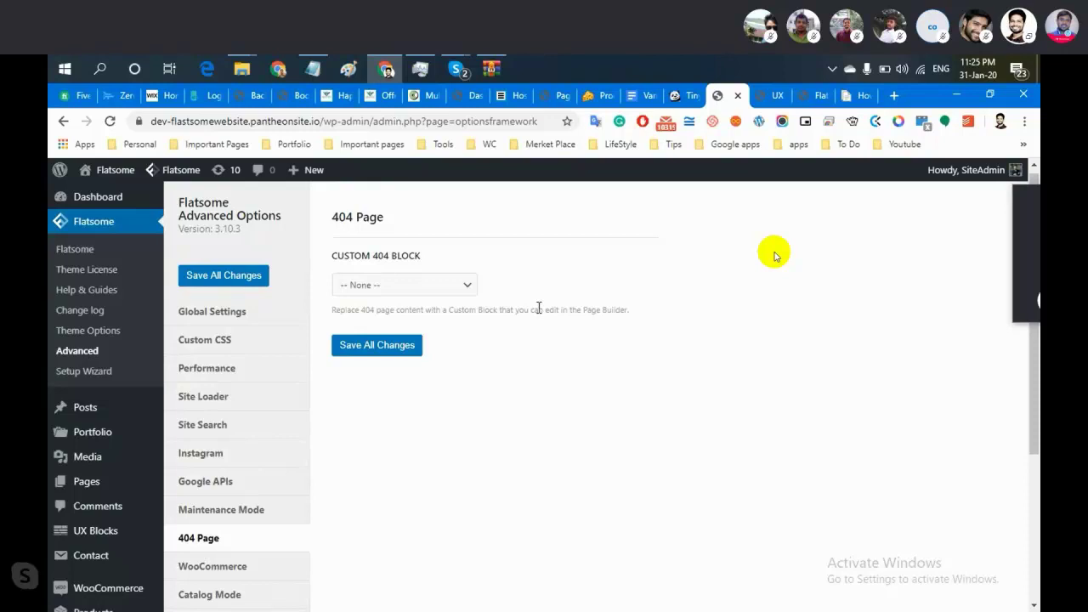
Open the WooCommerce section and review its settings from Disable Reviews Global through Thank You Page Content / Scripts.
{"action": "scroll", "coordinate": [538, 309], "scroll_direction": "down", "scroll_amount": 3}
{"action": "scroll", "coordinate": [539, 313], "scroll_direction": "up", "scroll_amount": 1}
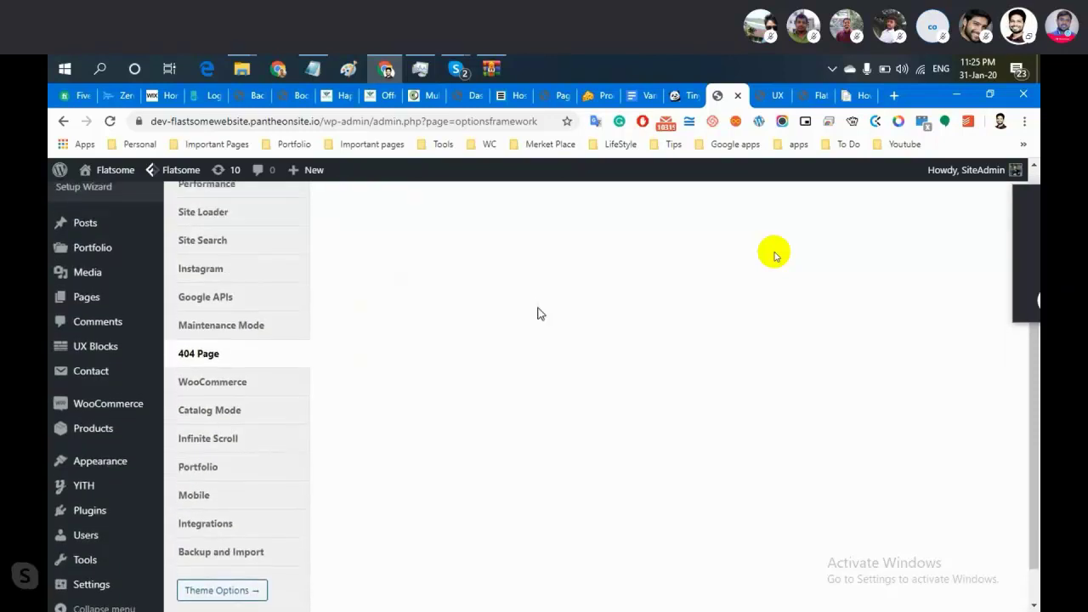
{"action": "left_click", "coordinate": [287, 390]}
{"action": "scroll", "coordinate": [502, 374], "scroll_direction": "up", "scroll_amount": 3}
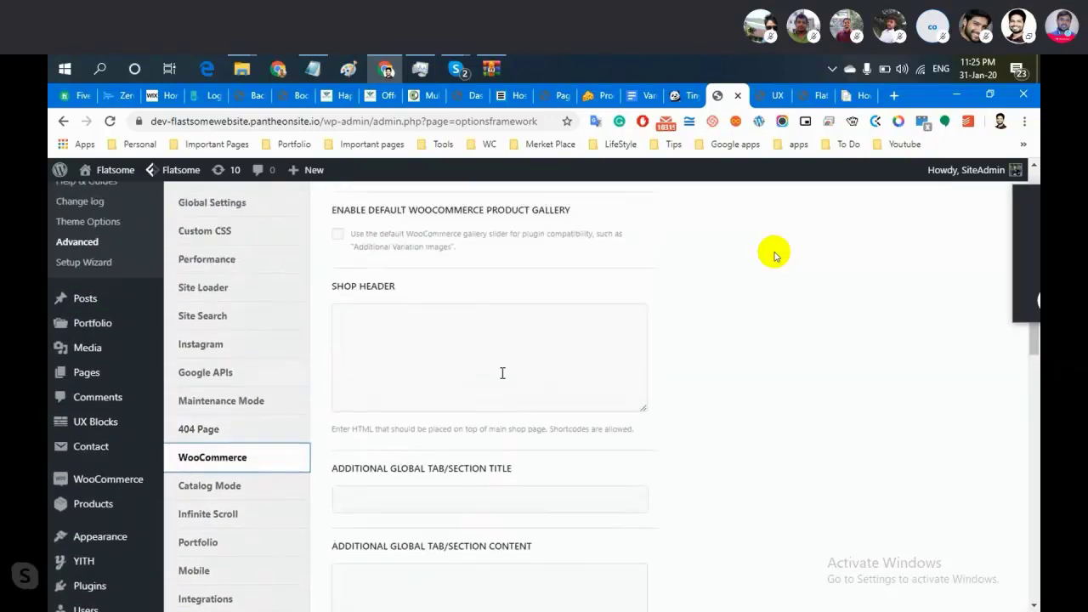
{"action": "scroll", "coordinate": [501, 379], "scroll_direction": "down", "scroll_amount": 2}
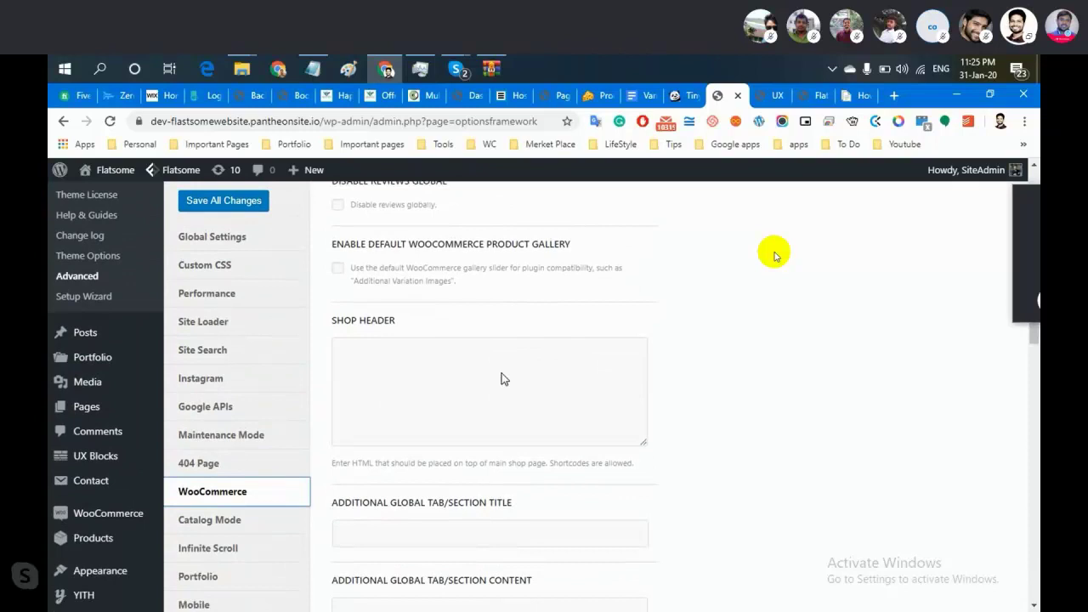
{"action": "scroll", "coordinate": [503, 373], "scroll_direction": "down", "scroll_amount": 5}
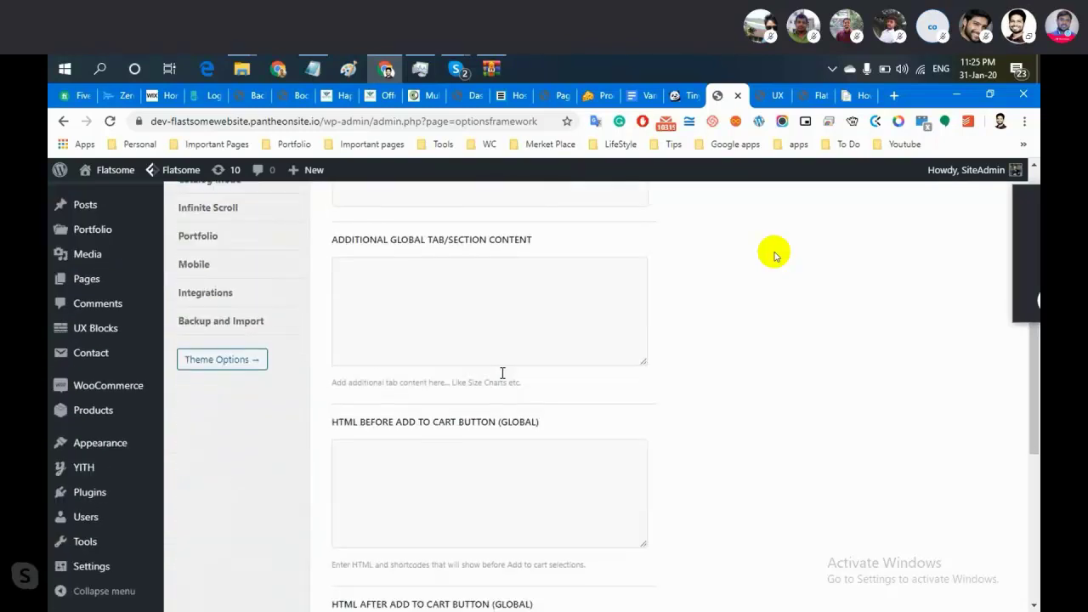
{"action": "scroll", "coordinate": [502, 373], "scroll_direction": "down", "scroll_amount": 3}
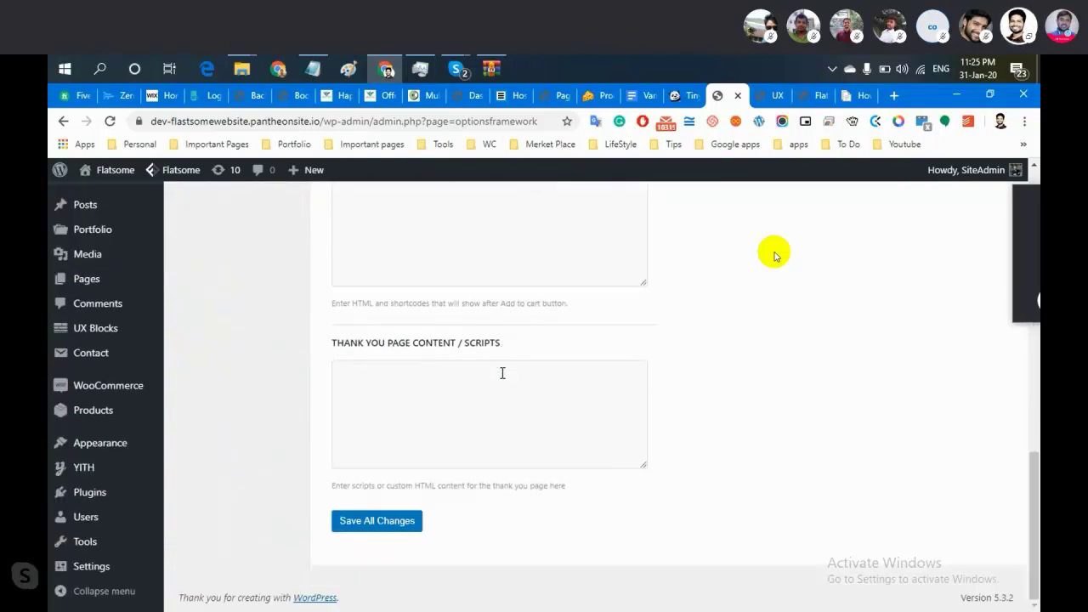
{"action": "scroll", "coordinate": [502, 373], "scroll_direction": "up", "scroll_amount": 2}
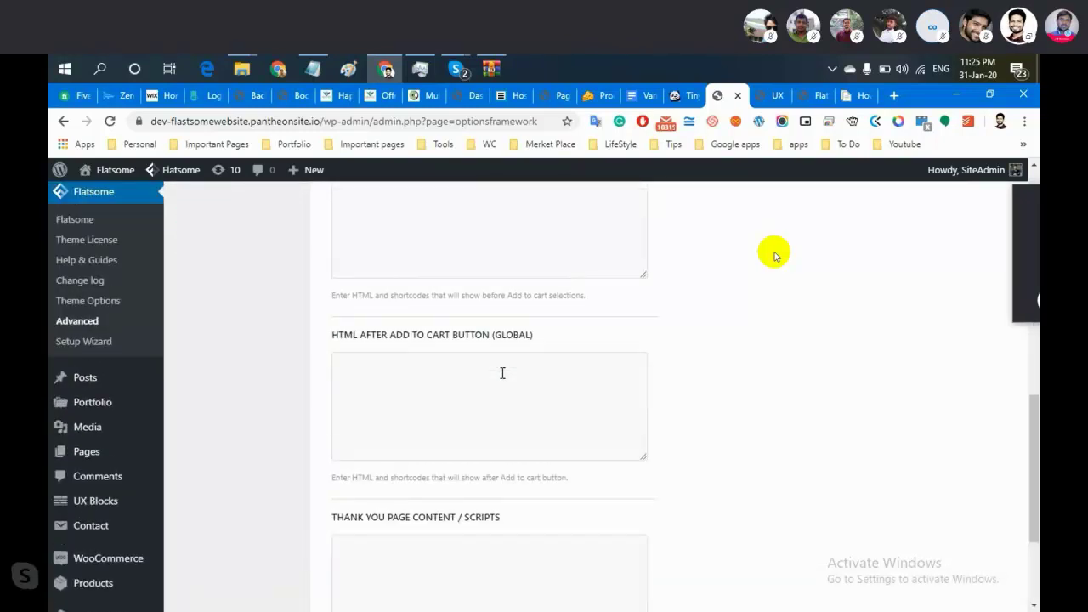
{"action": "scroll", "coordinate": [502, 373], "scroll_direction": "up", "scroll_amount": 9}
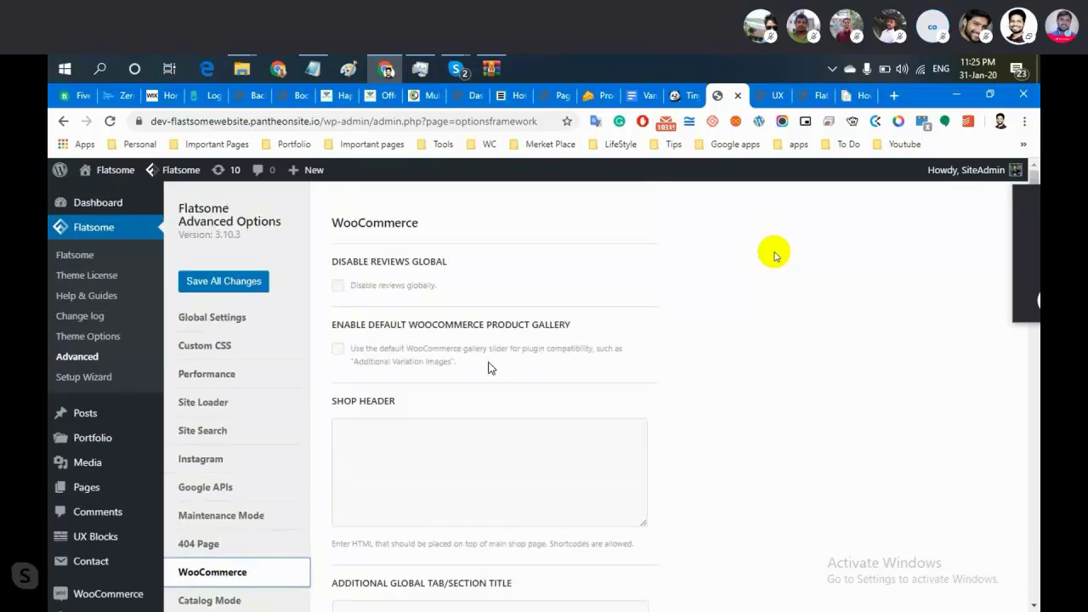
{"action": "scroll", "coordinate": [489, 366], "scroll_direction": "down", "scroll_amount": 1}
{"action": "scroll", "coordinate": [489, 367], "scroll_direction": "up", "scroll_amount": 1}
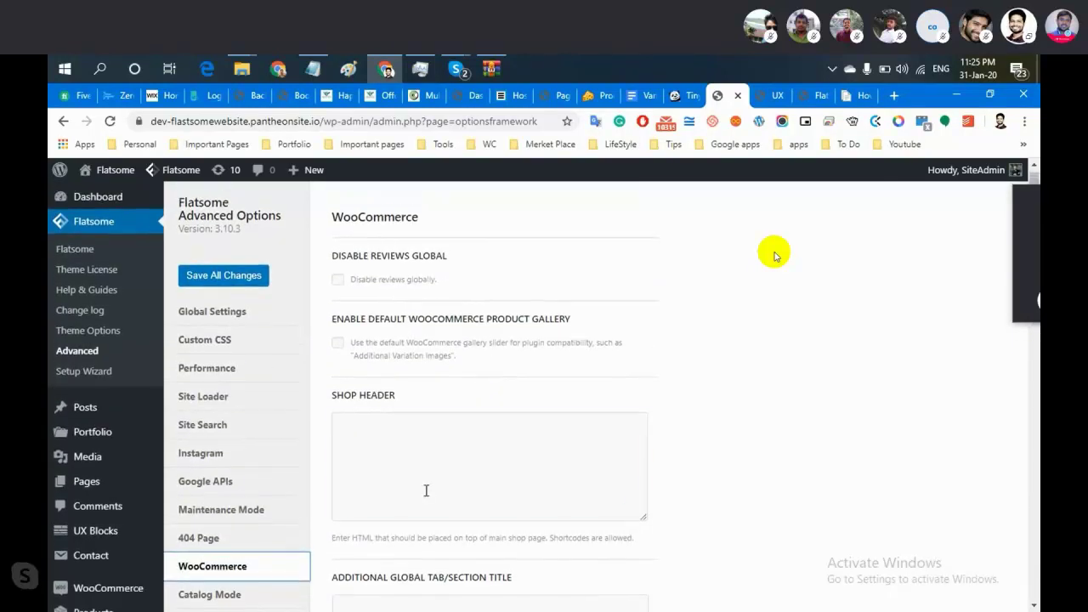
Examine the Shop Header field and the Additional Global Tab/Section Title and Content fields.
{"action": "left_click", "coordinate": [562, 438]}
{"action": "scroll", "coordinate": [737, 388], "scroll_direction": "down", "scroll_amount": 3}
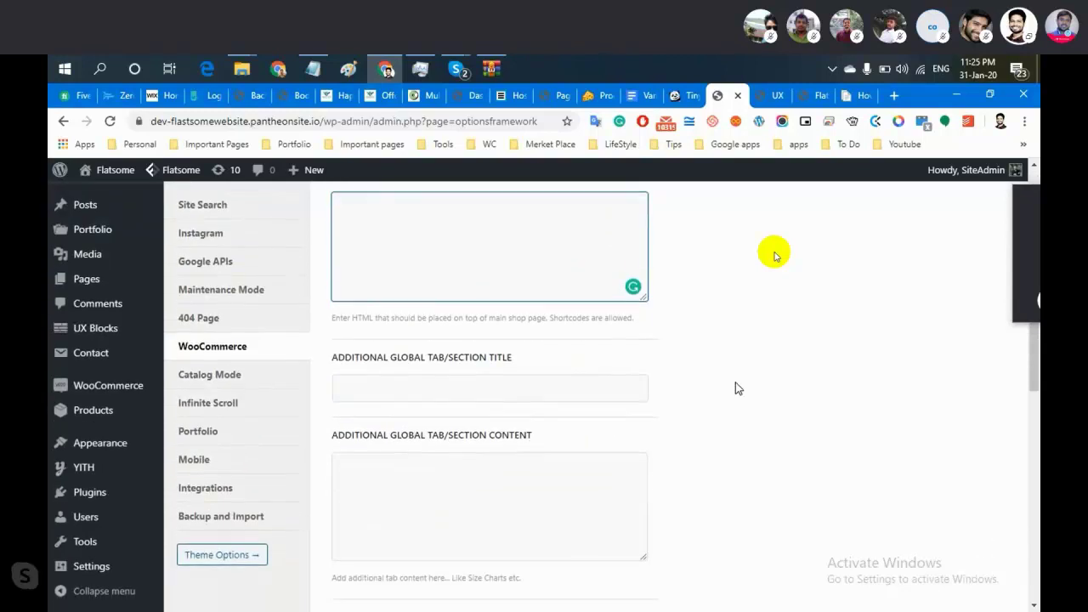
{"action": "left_click", "coordinate": [586, 393]}
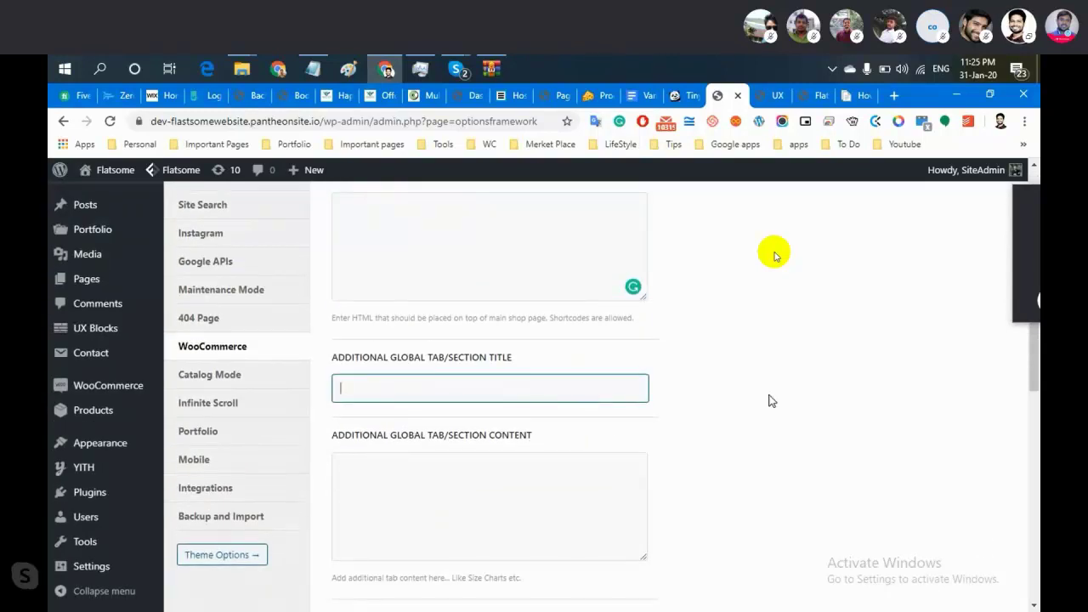
{"action": "scroll", "coordinate": [770, 400], "scroll_direction": "down", "scroll_amount": 1}
{"action": "scroll", "coordinate": [627, 436], "scroll_direction": "down", "scroll_amount": 1}
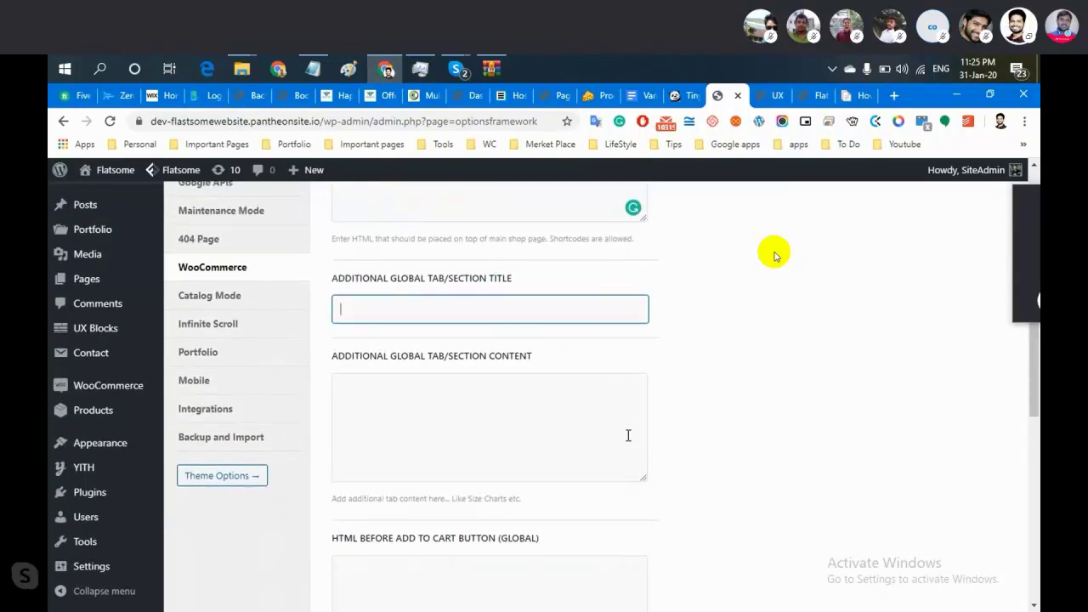
{"action": "left_click", "coordinate": [732, 370]}
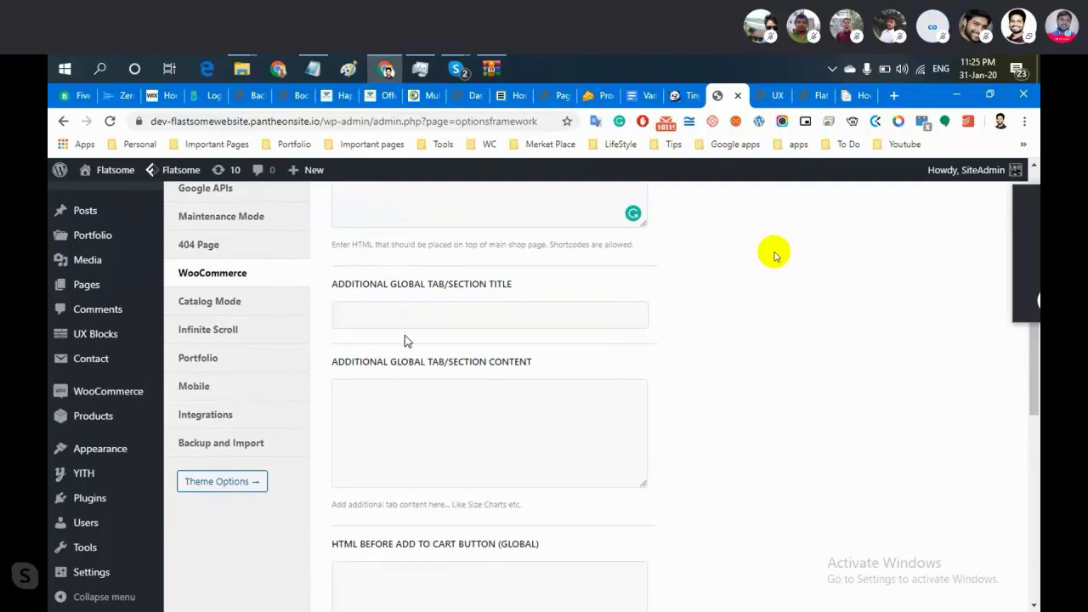
Open the Catalog Mode section and review its options through the Product Quick View add-to-cart replacement.
{"action": "left_click", "coordinate": [275, 315]}
{"action": "scroll", "coordinate": [569, 383], "scroll_direction": "up", "scroll_amount": 2}
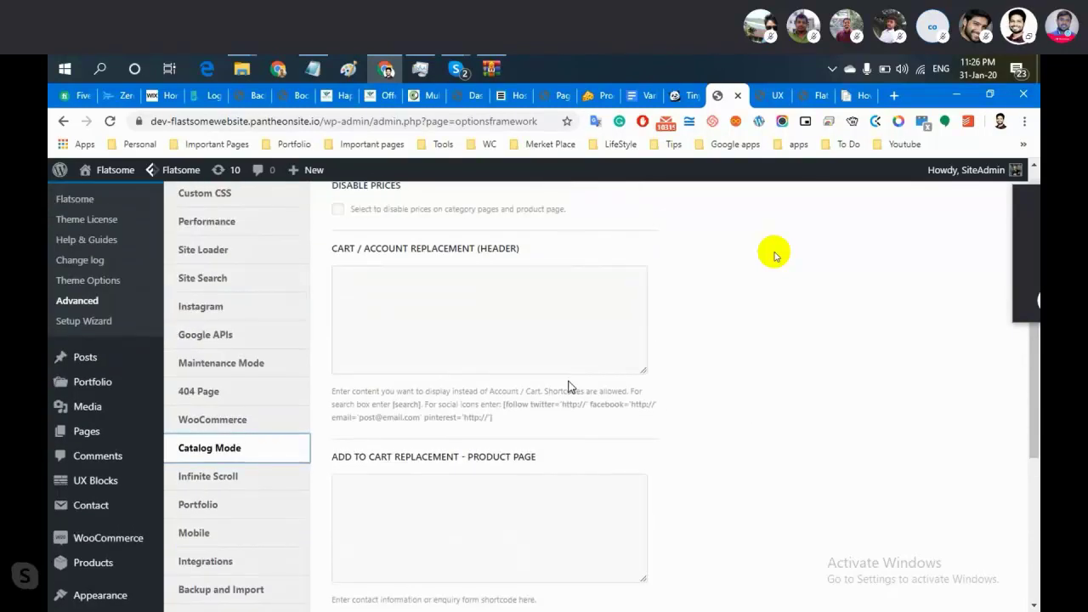
{"action": "scroll", "coordinate": [569, 383], "scroll_direction": "up", "scroll_amount": 2}
{"action": "scroll", "coordinate": [674, 344], "scroll_direction": "up", "scroll_amount": 1}
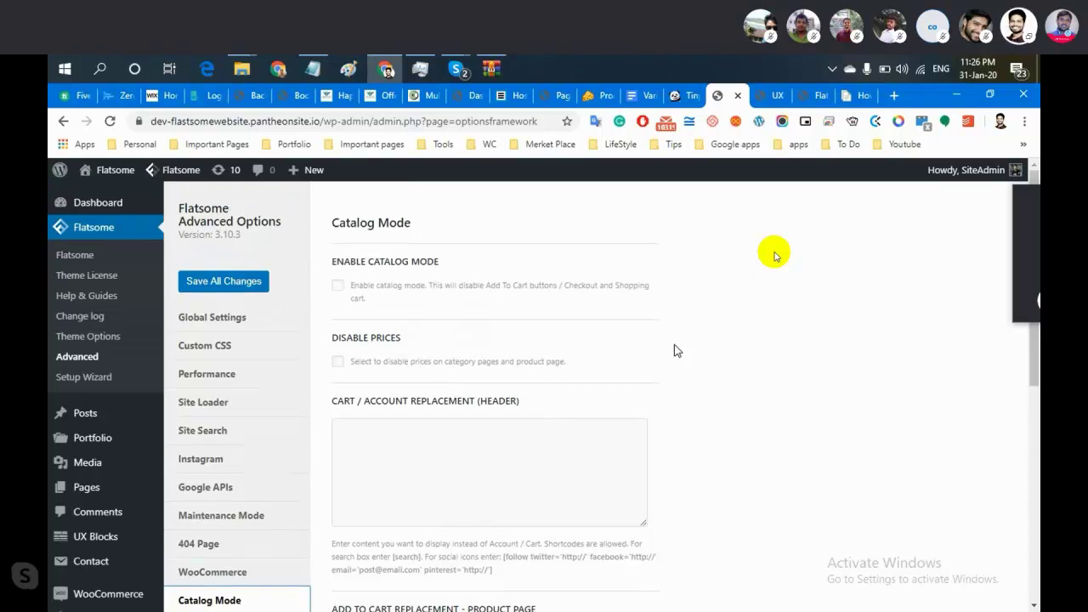
{"action": "scroll", "coordinate": [674, 344], "scroll_direction": "down", "scroll_amount": 5}
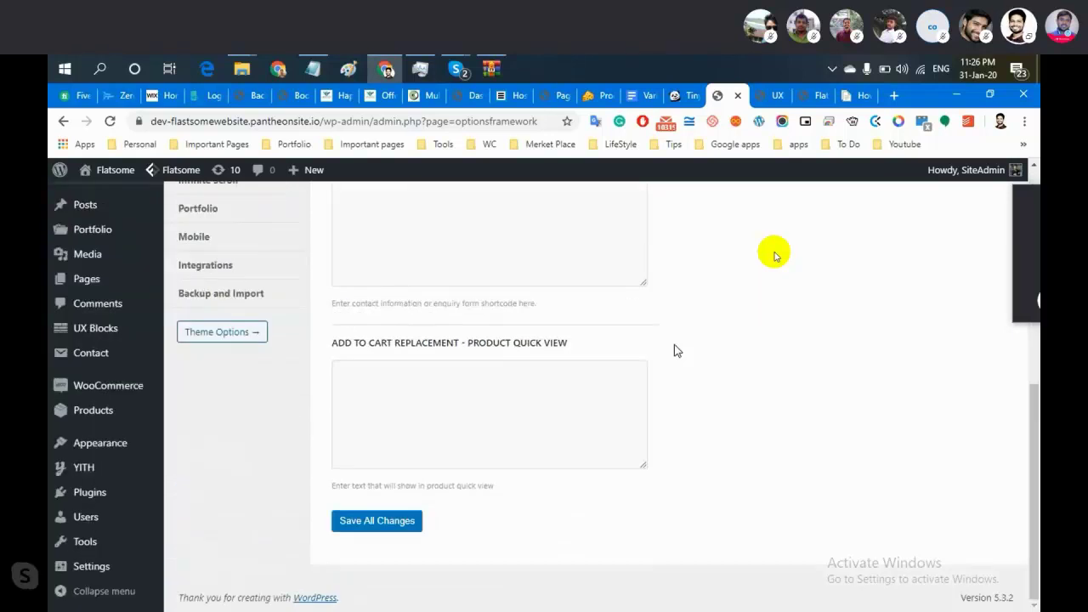
{"action": "scroll", "coordinate": [674, 350], "scroll_direction": "up", "scroll_amount": 5}
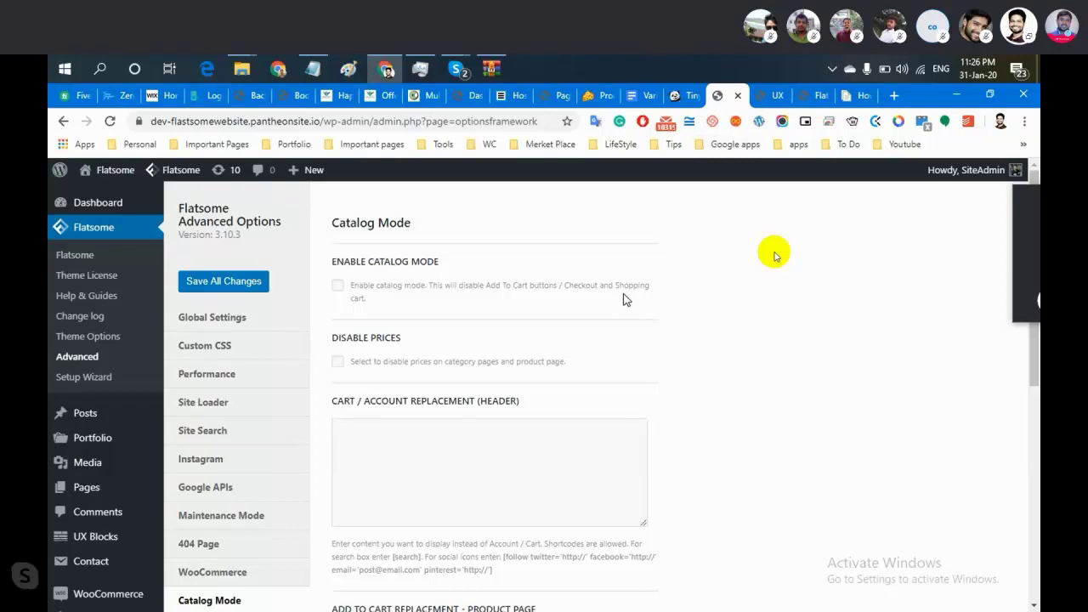
Load the Atlantis Time-Line project site in a new browser tab and return to the Catalog Mode options.
{"action": "left_click", "coordinate": [894, 96]}
{"action": "type", "text": "project.imrulkaisar.com"}
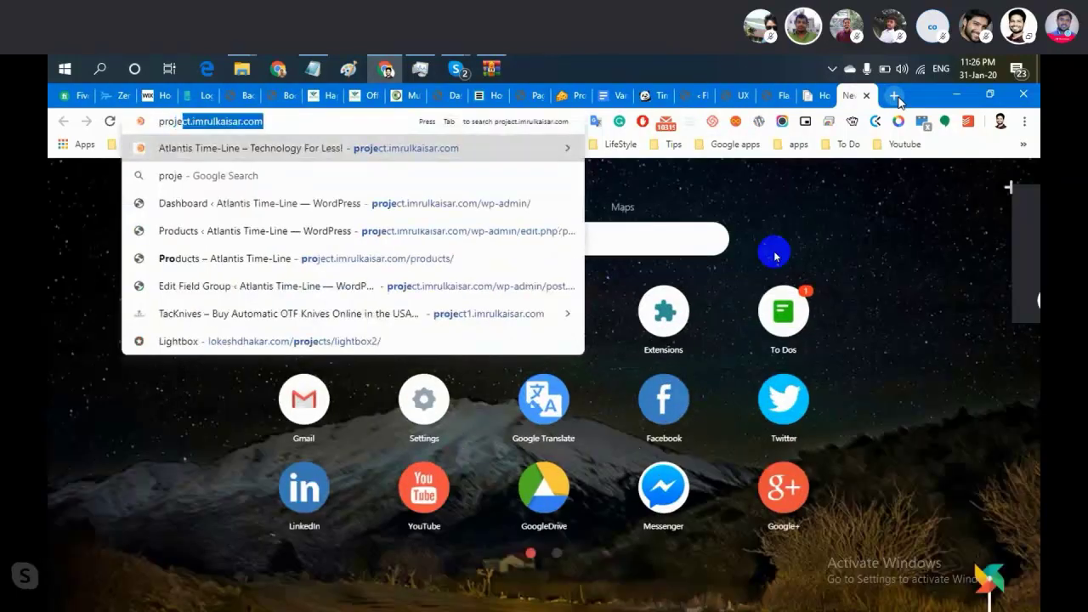
{"action": "key", "text": "Return"}
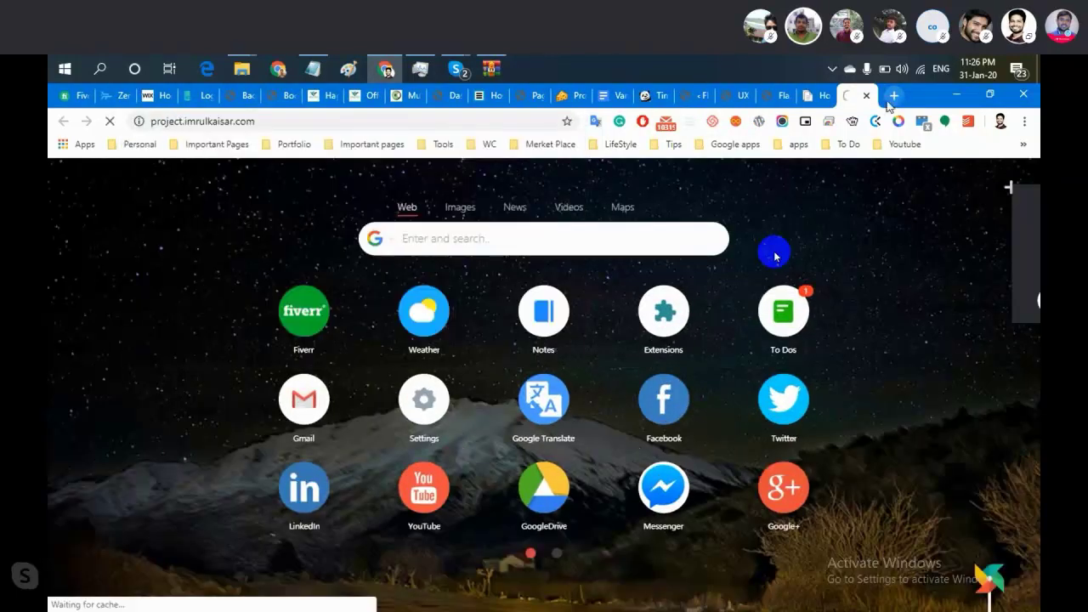
{"action": "left_click", "coordinate": [733, 96]}
{"action": "left_click", "coordinate": [708, 90]}
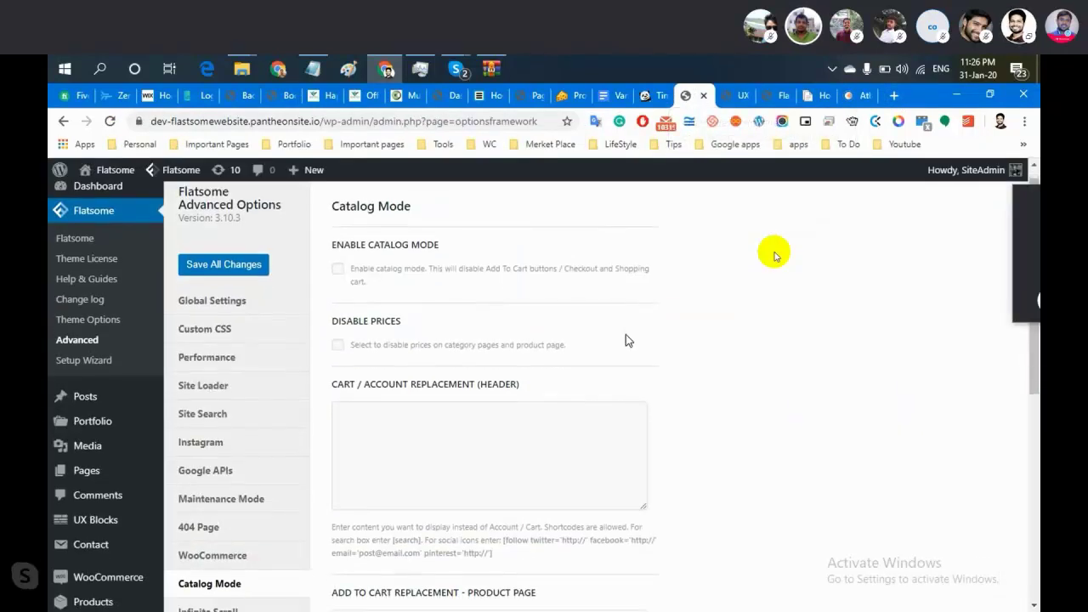
Enable catalog mode and disable prices on category pages and product pages.
{"action": "left_click", "coordinate": [338, 286]}
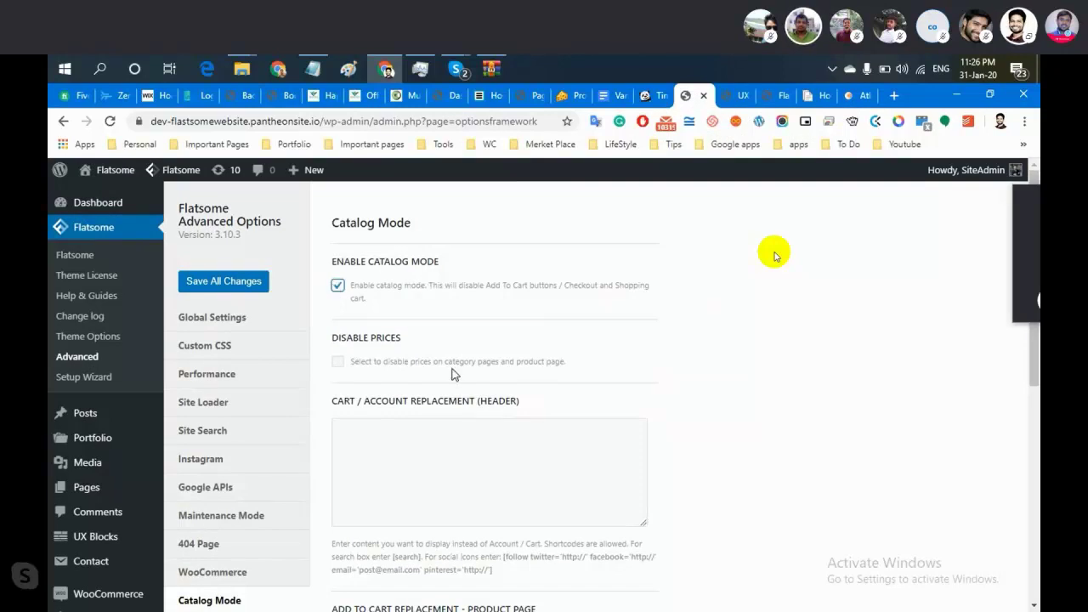
{"action": "left_click", "coordinate": [336, 355]}
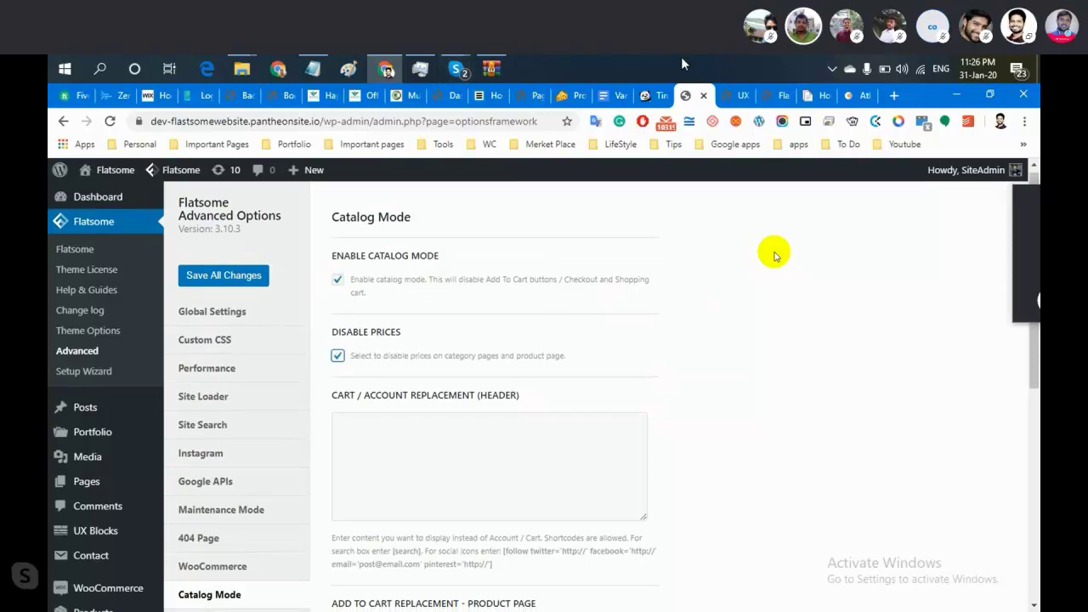
{"action": "left_click", "coordinate": [1022, 247]}
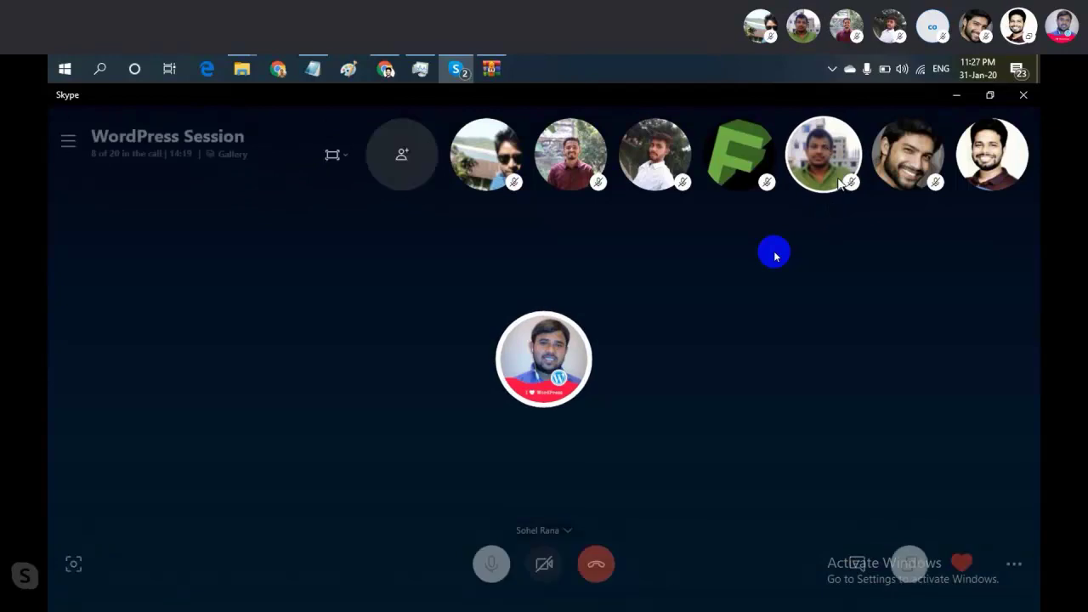
{"action": "left_click", "coordinate": [963, 101]}
Examine Catalog Mode's Cart / Account header replacement and the Add to Cart replacement fields for the product page and quick view.
{"action": "scroll", "coordinate": [722, 319], "scroll_direction": "down", "scroll_amount": 1}
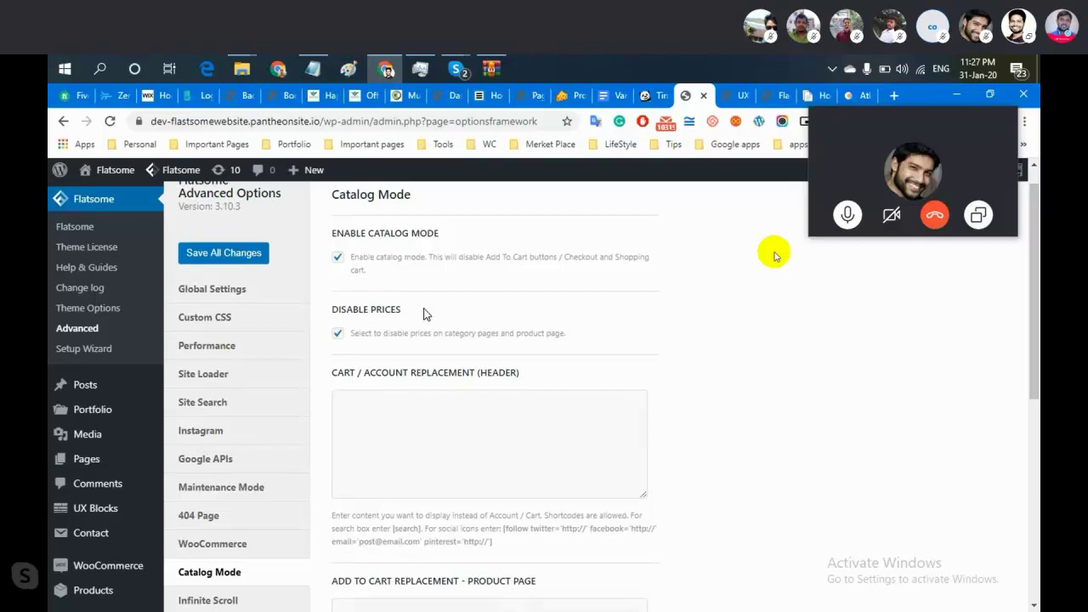
{"action": "scroll", "coordinate": [425, 311], "scroll_direction": "down", "scroll_amount": 1}
{"action": "left_click", "coordinate": [468, 400]}
{"action": "scroll", "coordinate": [515, 405], "scroll_direction": "down", "scroll_amount": 2}
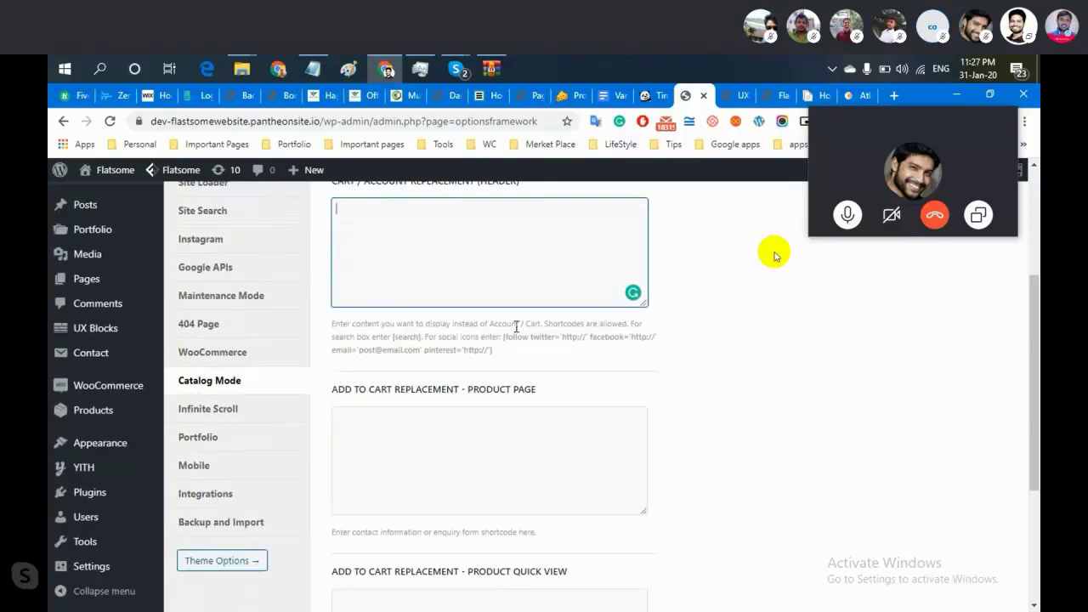
{"action": "scroll", "coordinate": [515, 323], "scroll_direction": "up", "scroll_amount": 1}
{"action": "scroll", "coordinate": [493, 303], "scroll_direction": "down", "scroll_amount": 2}
{"action": "left_click", "coordinate": [482, 391]}
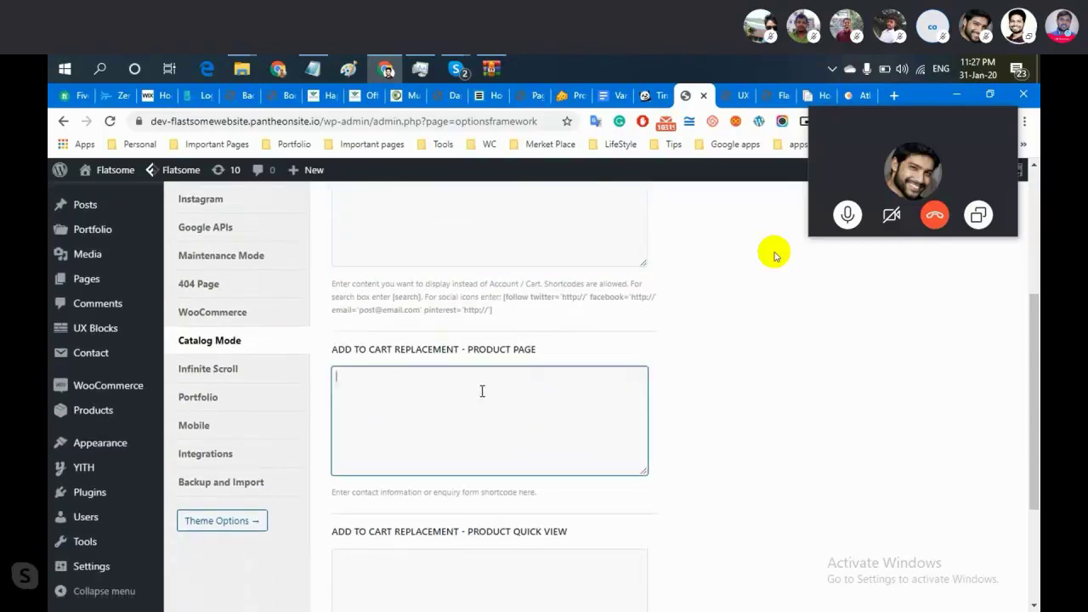
{"action": "scroll", "coordinate": [481, 391], "scroll_direction": "down", "scroll_amount": 2}
{"action": "left_click", "coordinate": [434, 414]}
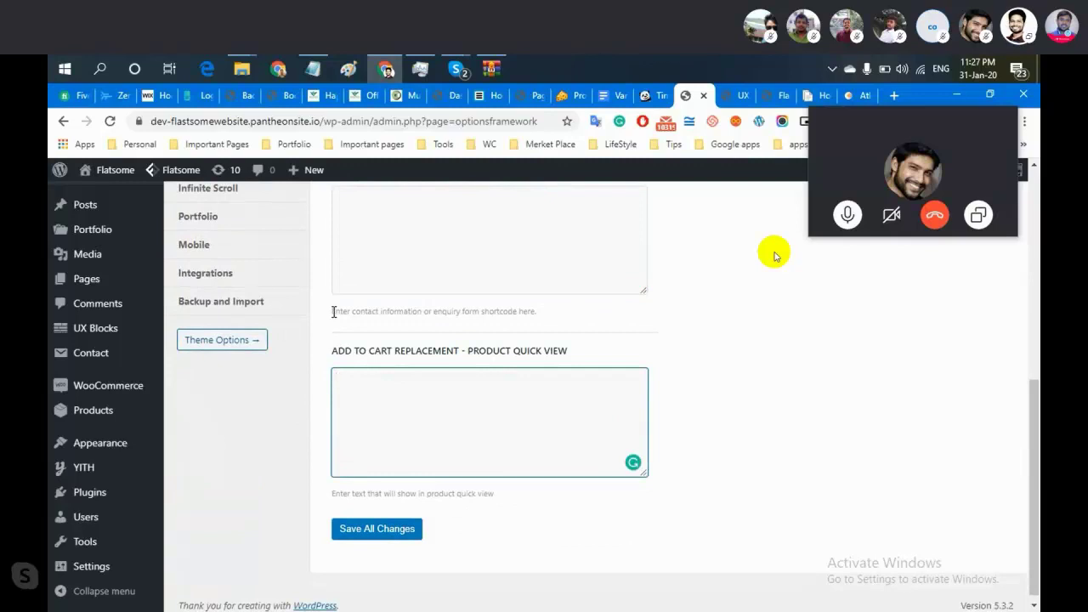
{"action": "left_click_drag", "start_coordinate": [332, 311], "coordinate": [538, 315]}
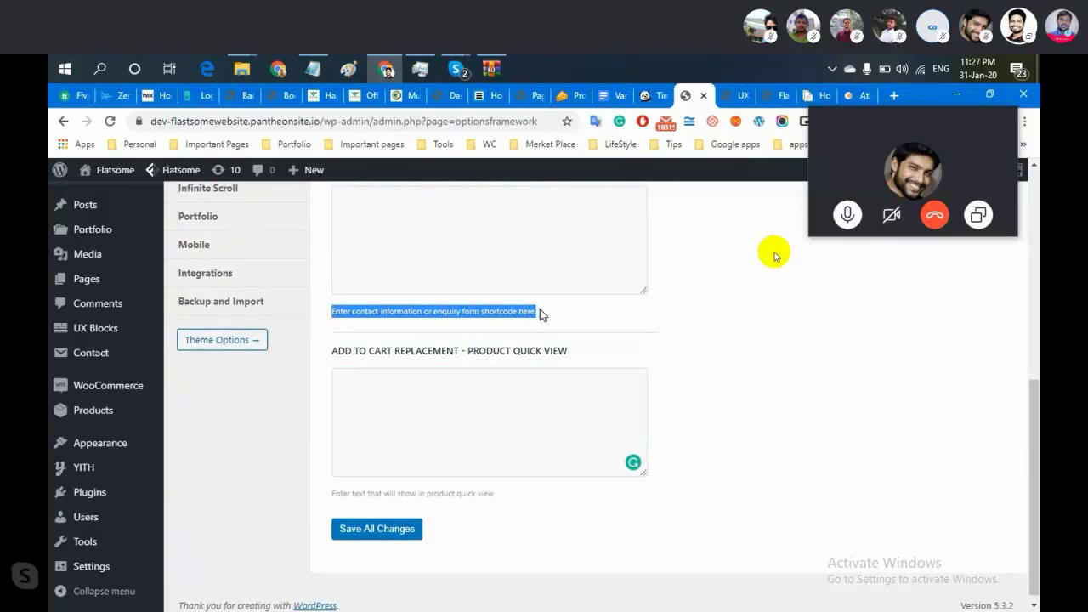
{"action": "left_click", "coordinate": [540, 309]}
{"action": "left_click", "coordinate": [517, 255]}
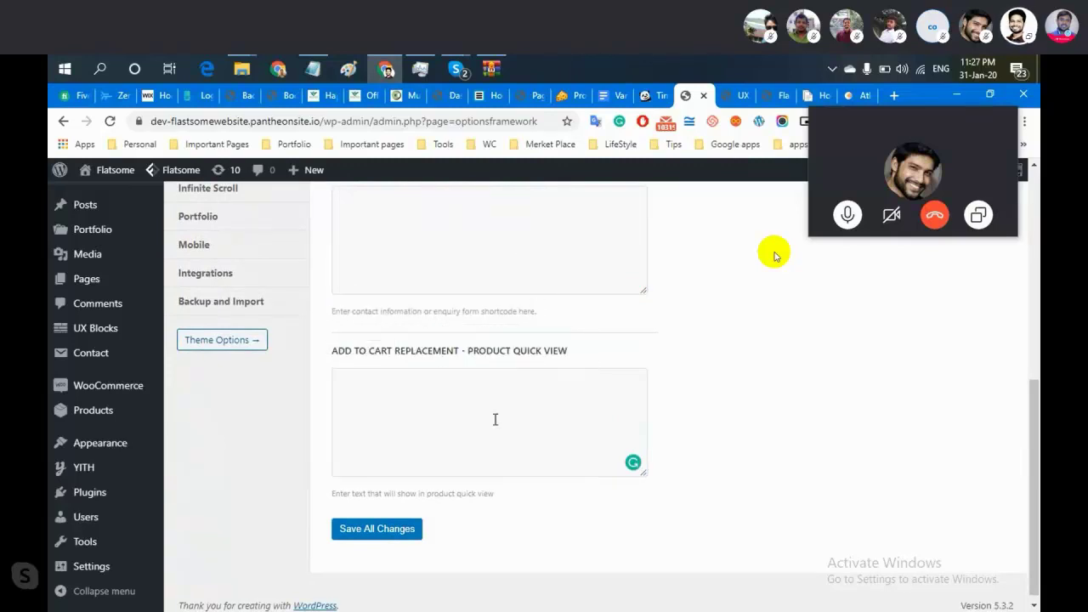
Open the Infinite Scroll section of the Advanced options and bring its settings into view.
{"action": "scroll", "coordinate": [588, 354], "scroll_direction": "up", "scroll_amount": 4}
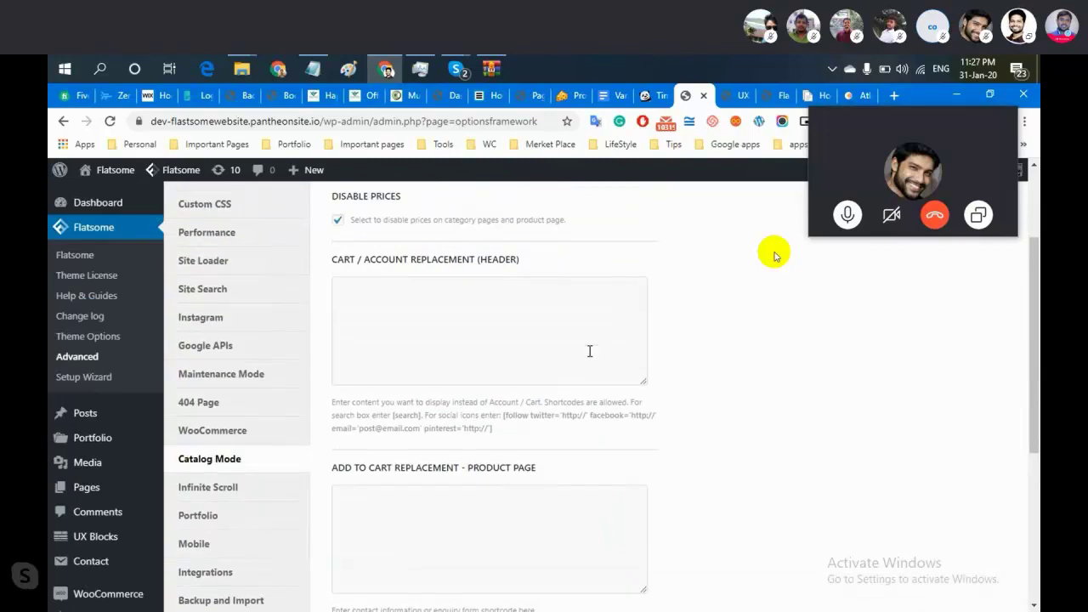
{"action": "scroll", "coordinate": [590, 351], "scroll_direction": "down", "scroll_amount": 1}
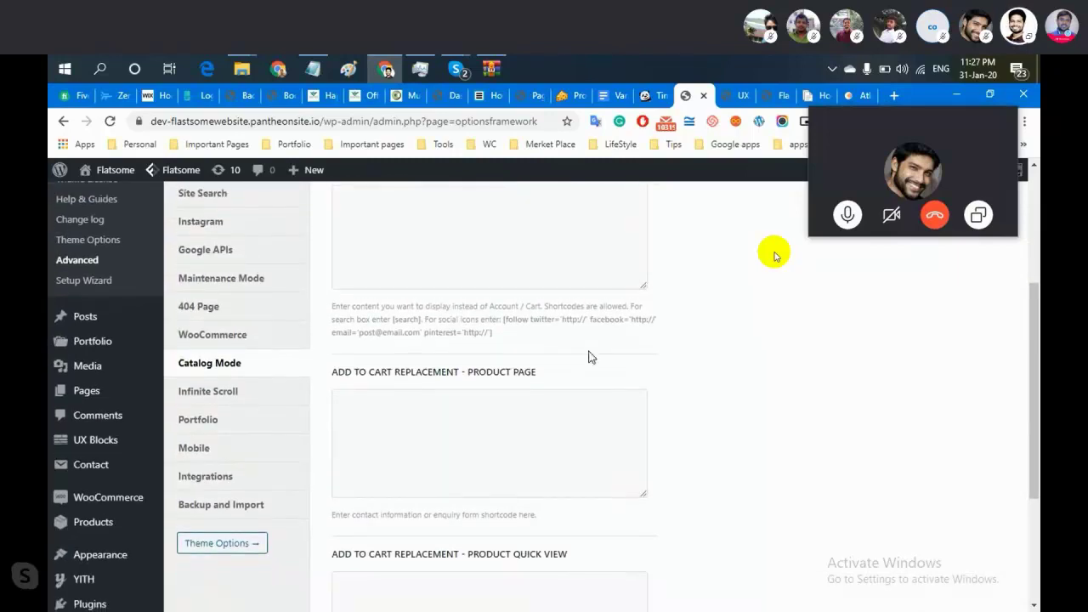
{"action": "scroll", "coordinate": [590, 355], "scroll_direction": "down", "scroll_amount": 2}
{"action": "left_click", "coordinate": [238, 302]}
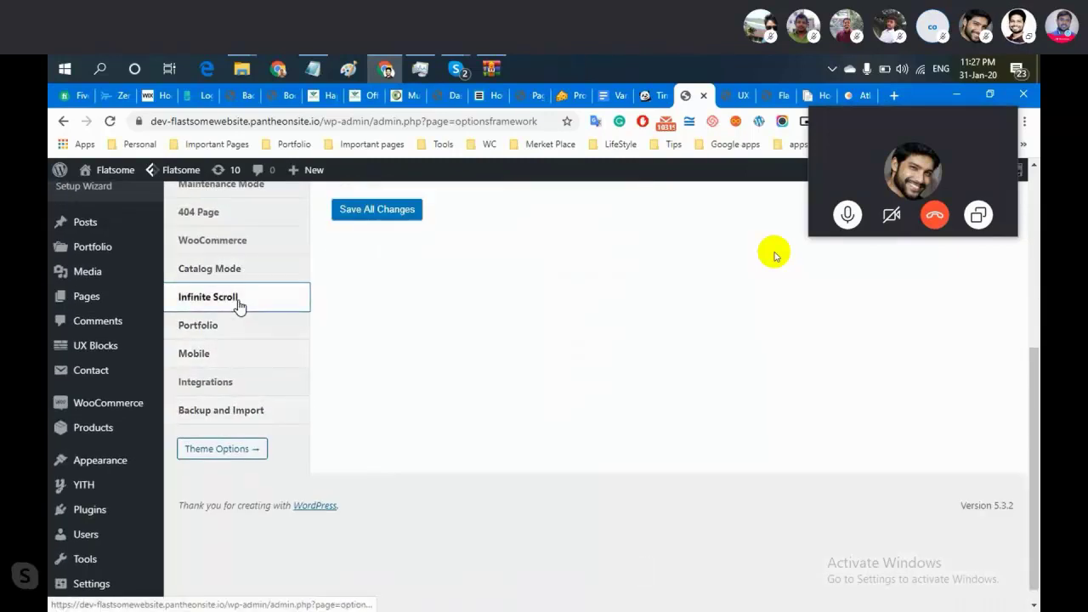
{"action": "scroll", "coordinate": [586, 323], "scroll_direction": "up", "scroll_amount": 3}
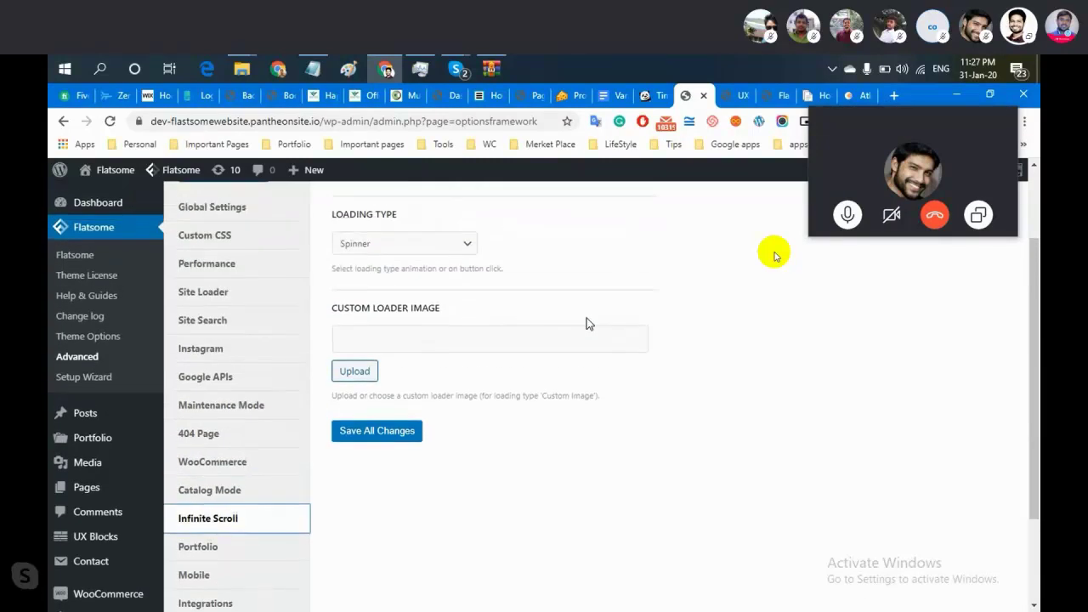
{"action": "scroll", "coordinate": [586, 322], "scroll_direction": "up", "scroll_amount": 2}
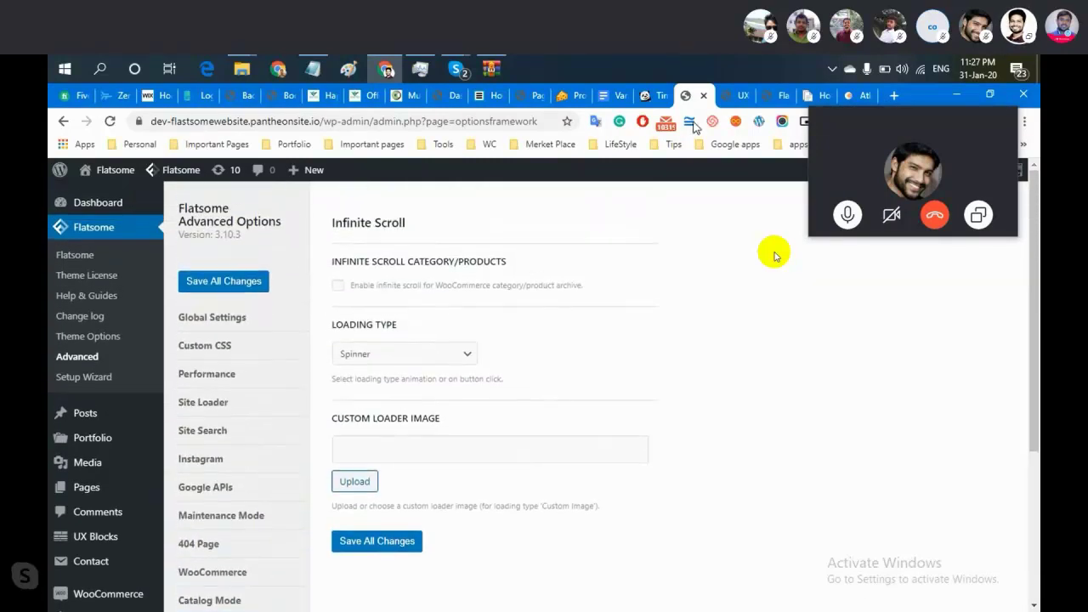
Load the store's Shop page on the front-end site and return to the Infinite Scroll options.
{"action": "left_click", "coordinate": [775, 95]}
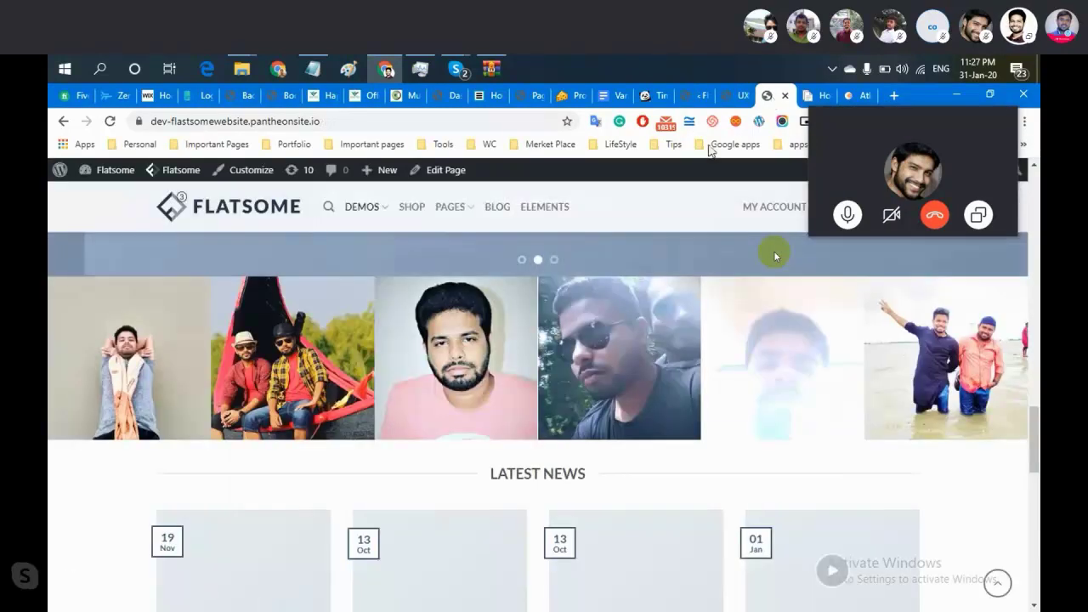
{"action": "left_click", "coordinate": [413, 208]}
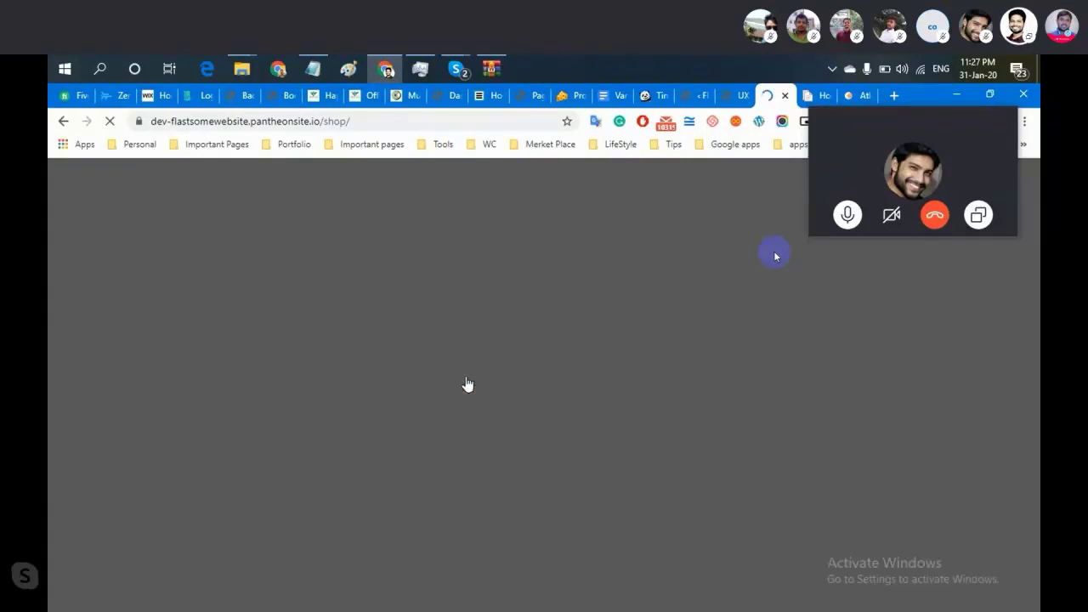
{"action": "left_click", "coordinate": [739, 96]}
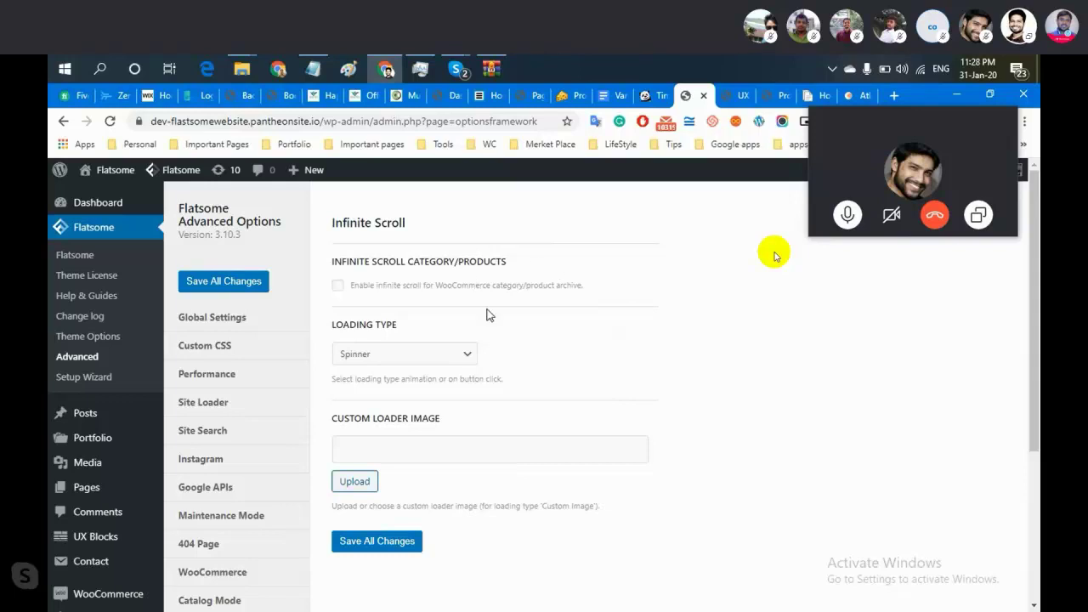
Enable infinite scroll for the WooCommerce category/product archive and review the loading types, keeping Spinner.
{"action": "left_click", "coordinate": [339, 286]}
{"action": "left_click", "coordinate": [415, 351]}
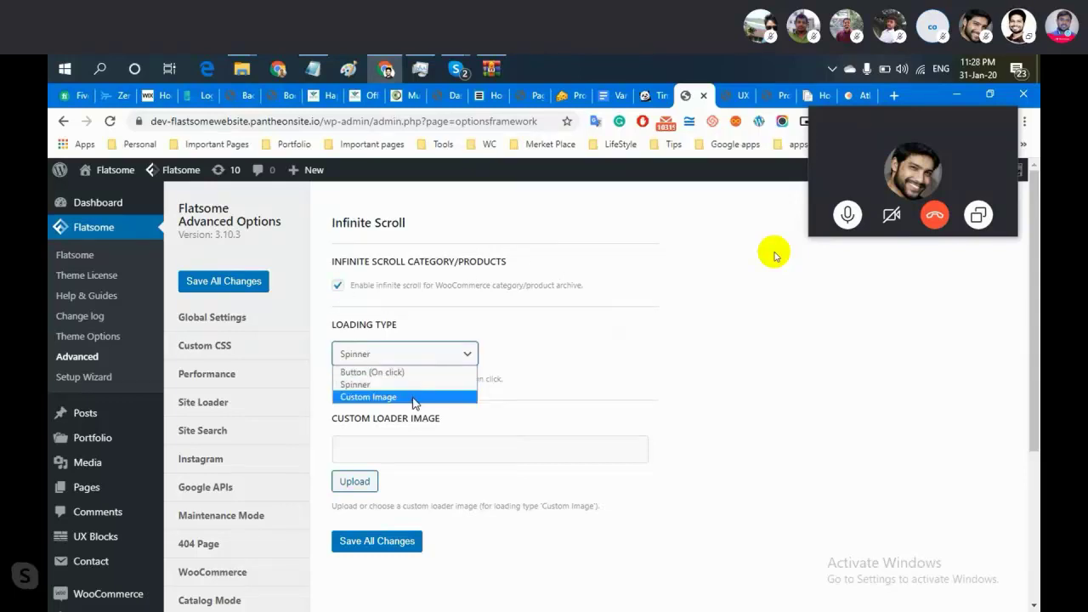
{"action": "left_click", "coordinate": [549, 411]}
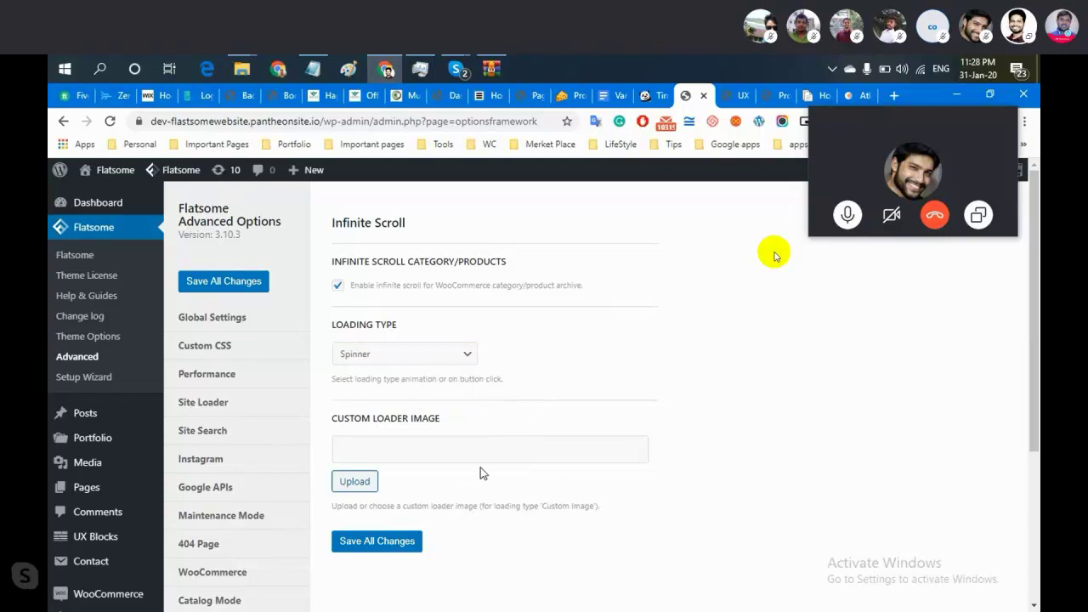
{"action": "scroll", "coordinate": [482, 475], "scroll_direction": "down", "scroll_amount": 1}
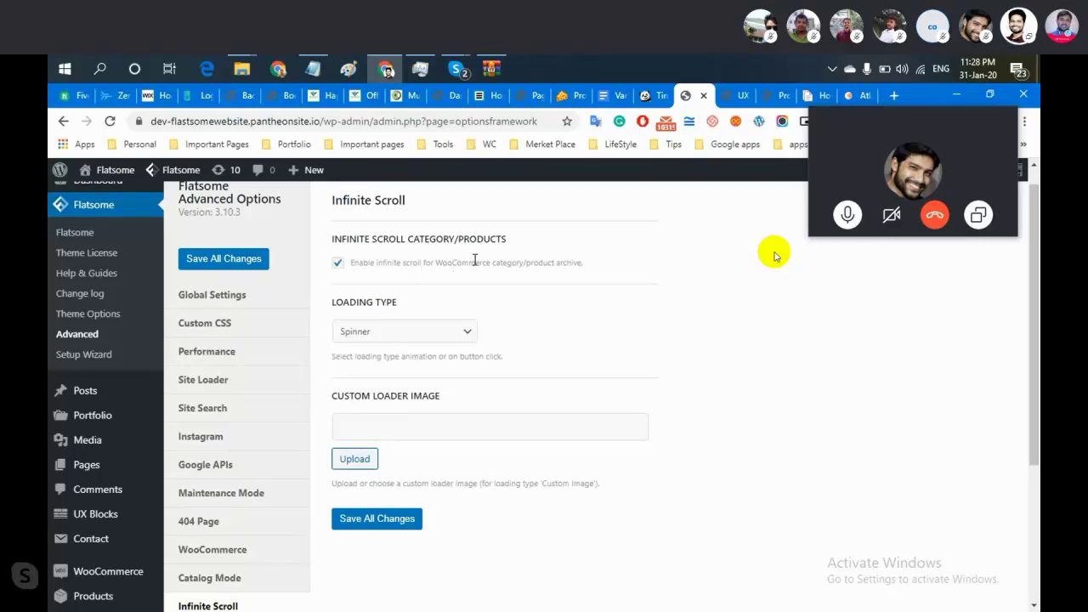
Check the Skype call's full window and return to the Infinite Scroll options.
{"action": "left_click", "coordinate": [902, 127]}
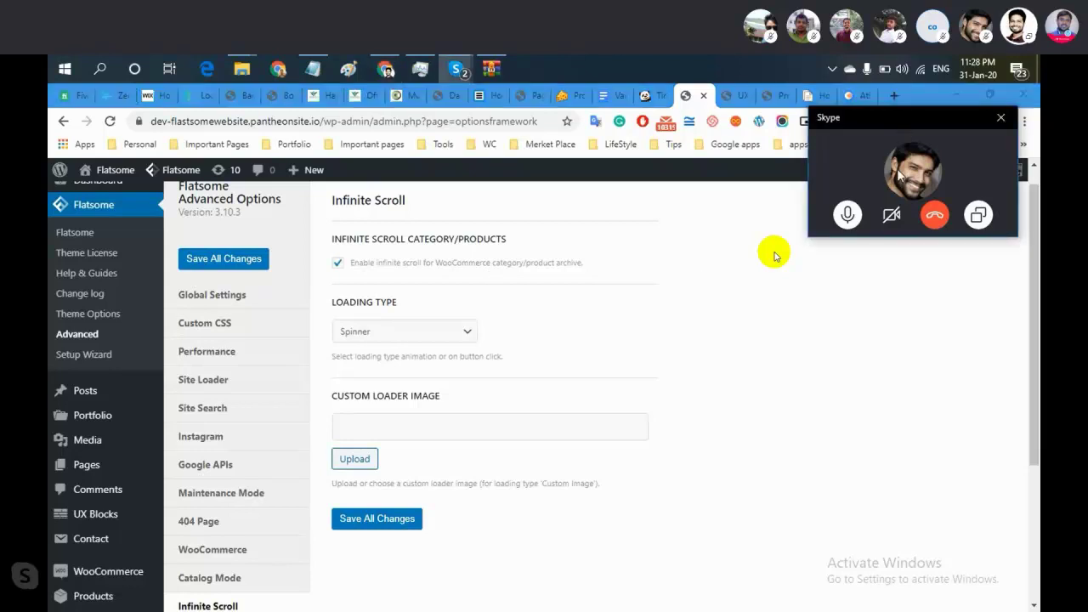
{"action": "left_click", "coordinate": [897, 168]}
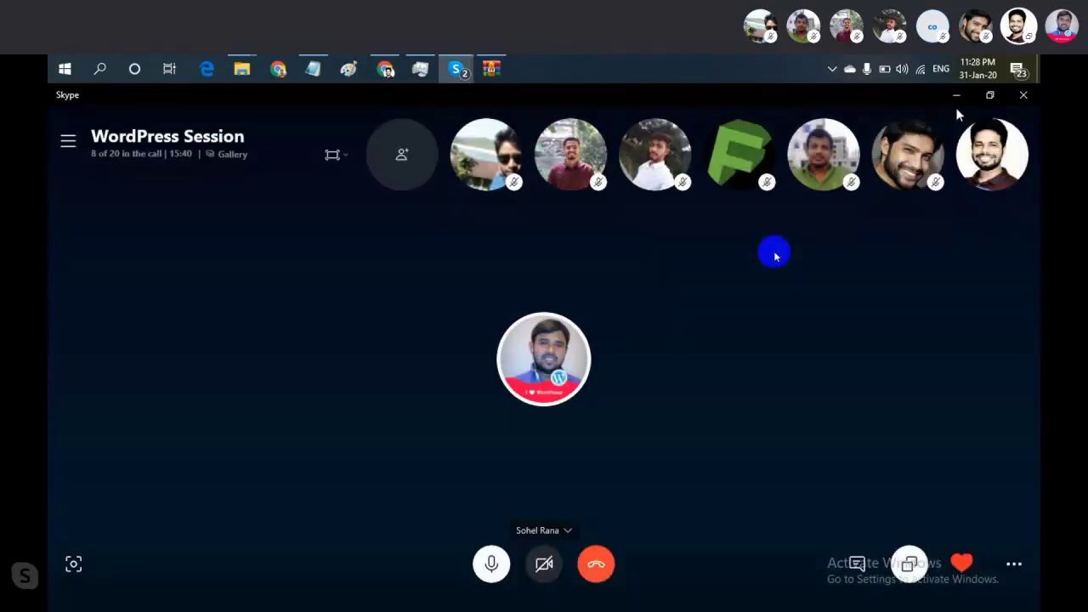
{"action": "left_click", "coordinate": [956, 95]}
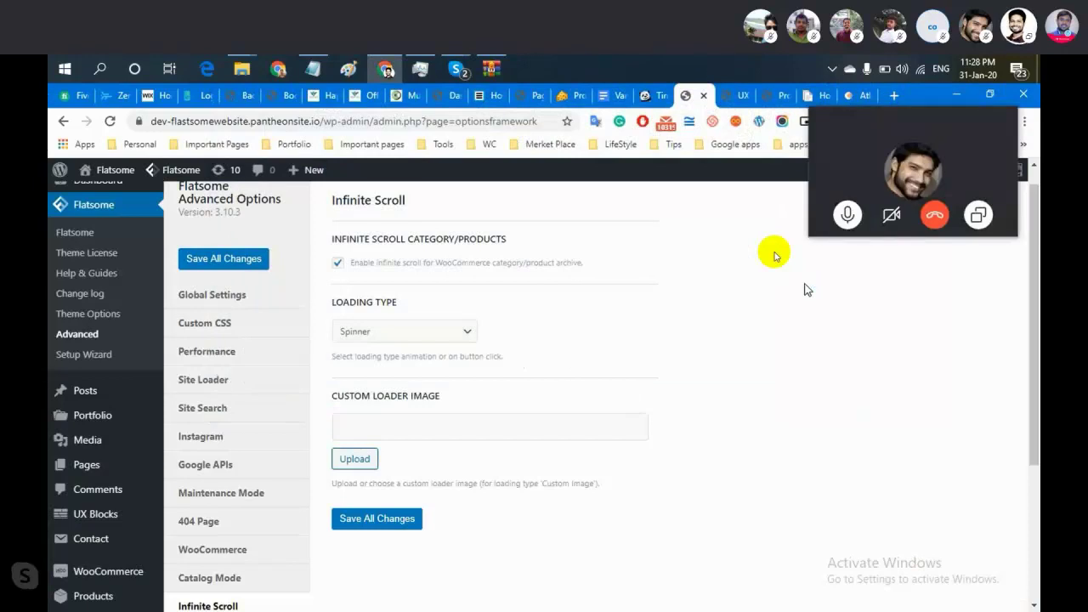
Disable the portfolio in the Portfolio section of the Advanced options and save all changes.
{"action": "scroll", "coordinate": [807, 290], "scroll_direction": "down", "scroll_amount": 3}
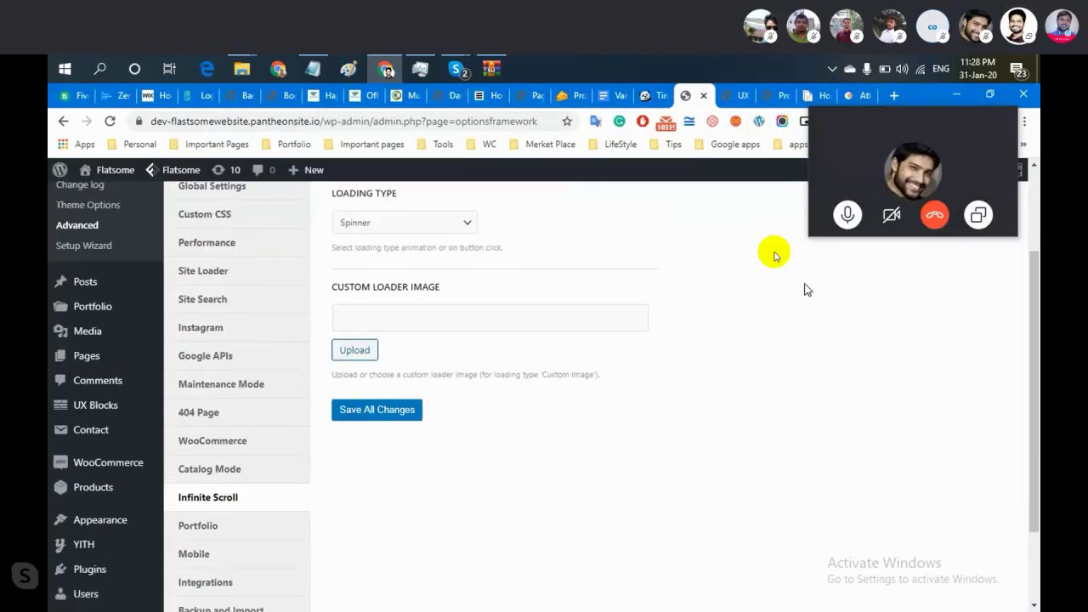
{"action": "scroll", "coordinate": [807, 290], "scroll_direction": "down", "scroll_amount": 1}
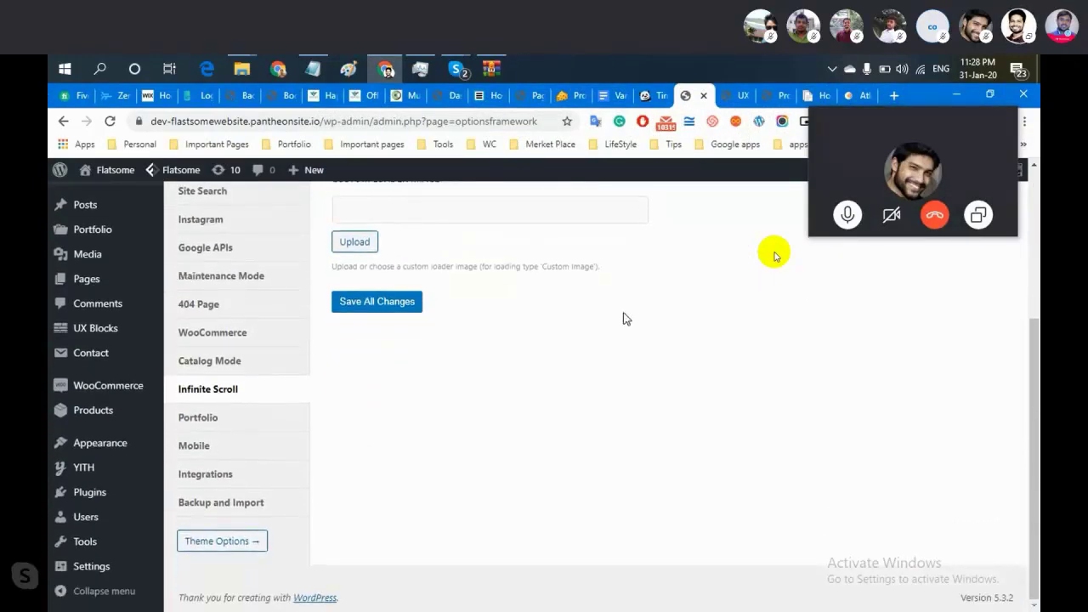
{"action": "left_click", "coordinate": [284, 415]}
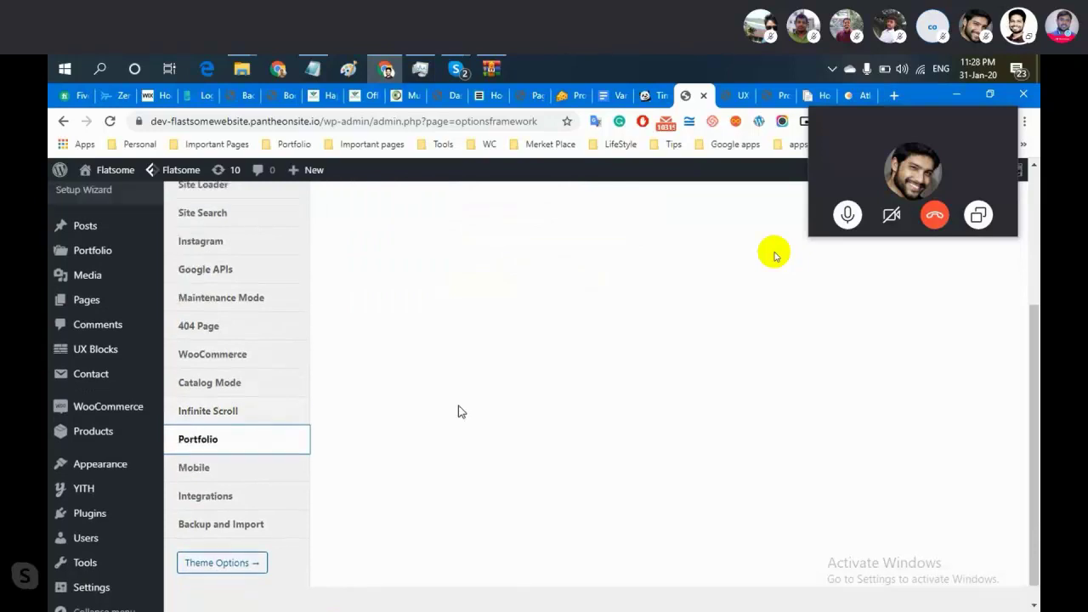
{"action": "mouse_move", "coordinate": [95, 369]}
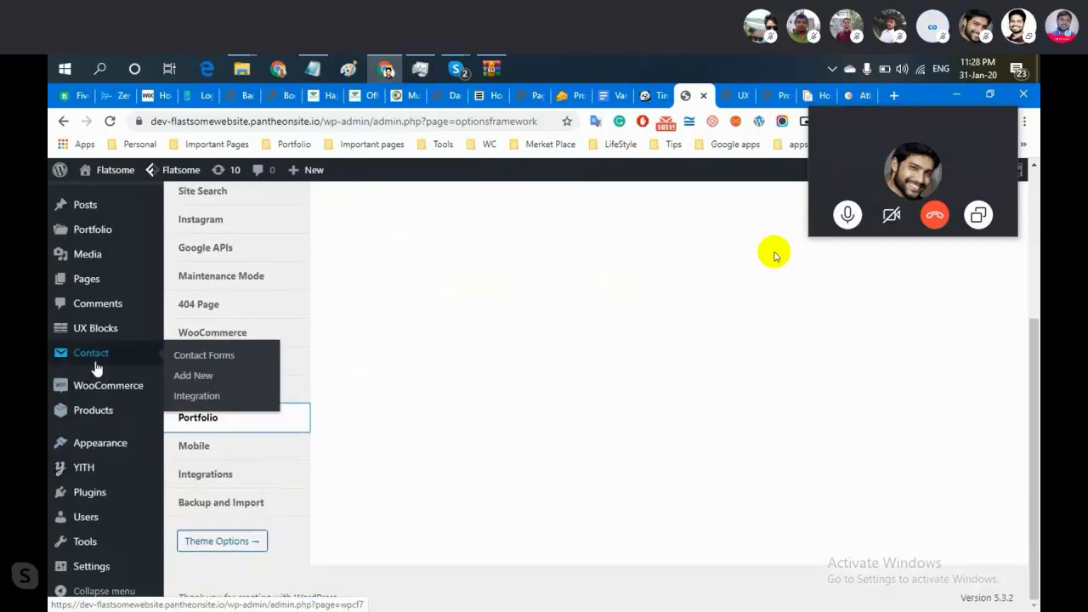
{"action": "scroll", "coordinate": [96, 367], "scroll_direction": "up", "scroll_amount": 2}
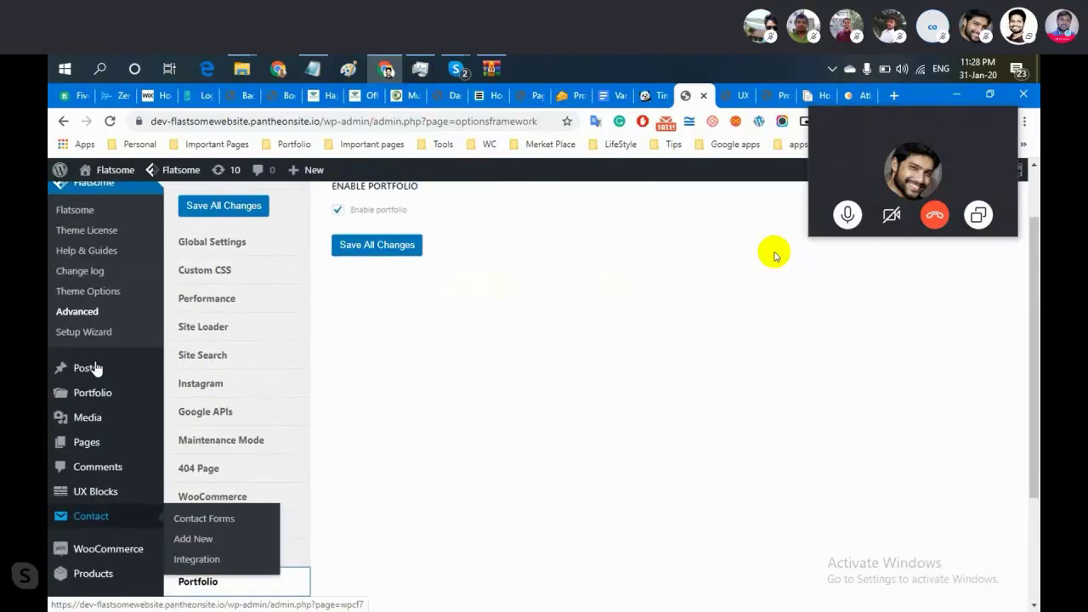
{"action": "scroll", "coordinate": [473, 388], "scroll_direction": "up", "scroll_amount": 1}
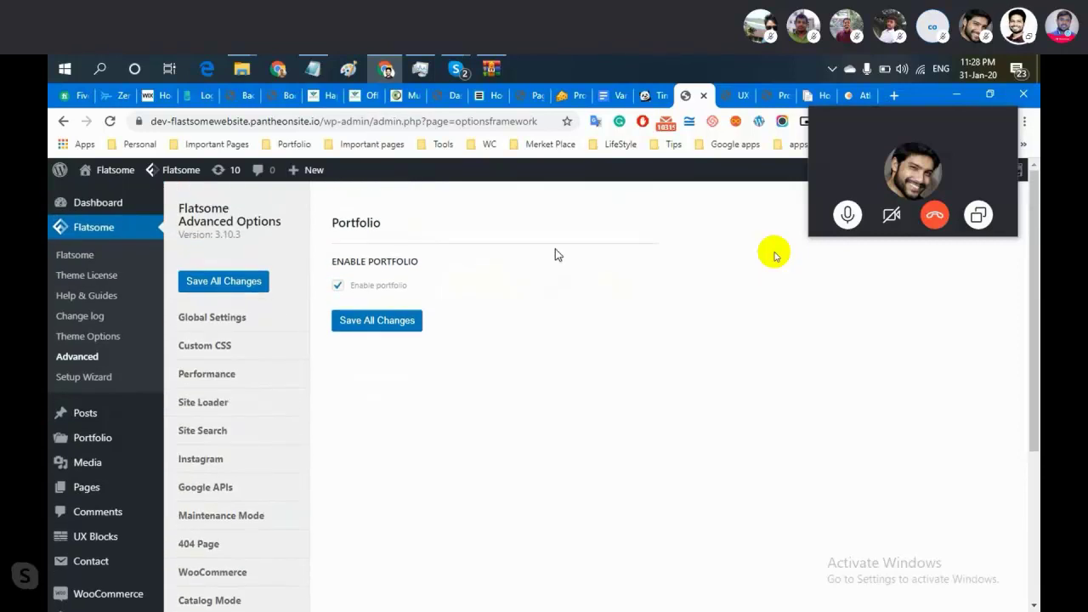
{"action": "left_click", "coordinate": [339, 286]}
{"action": "left_click", "coordinate": [379, 317]}
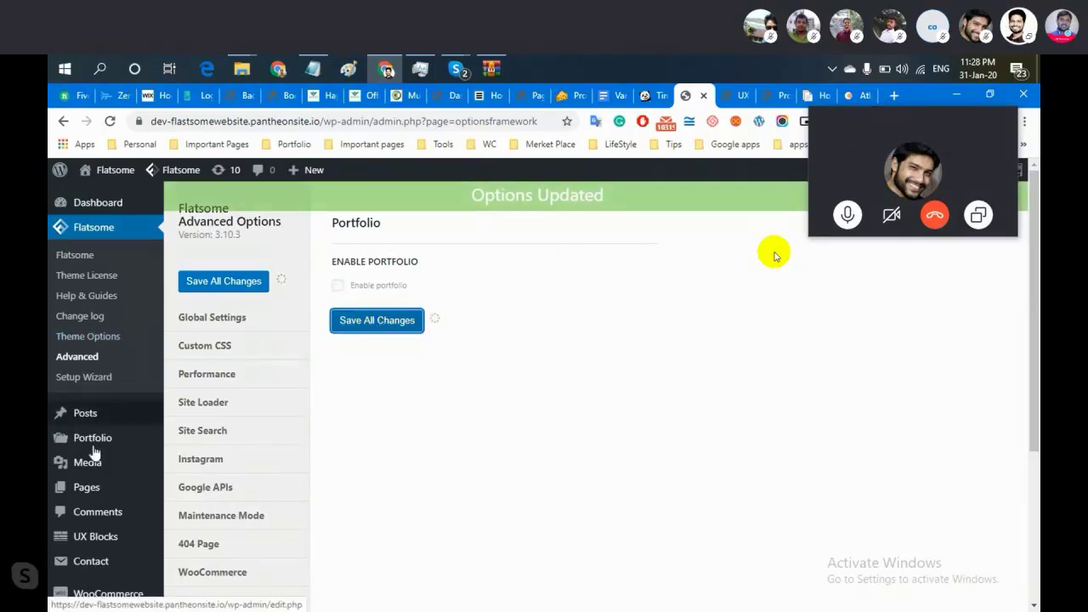
Open the Integrations section and review its Flatsome Studio option.
{"action": "scroll", "coordinate": [517, 447], "scroll_direction": "down", "scroll_amount": 1}
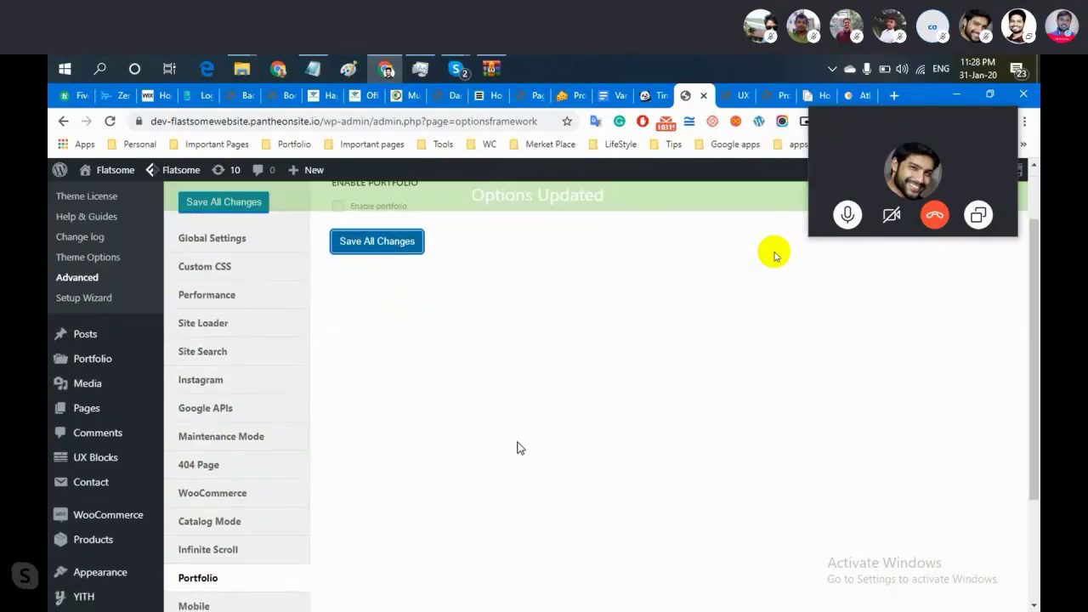
{"action": "scroll", "coordinate": [517, 447], "scroll_direction": "down", "scroll_amount": 2}
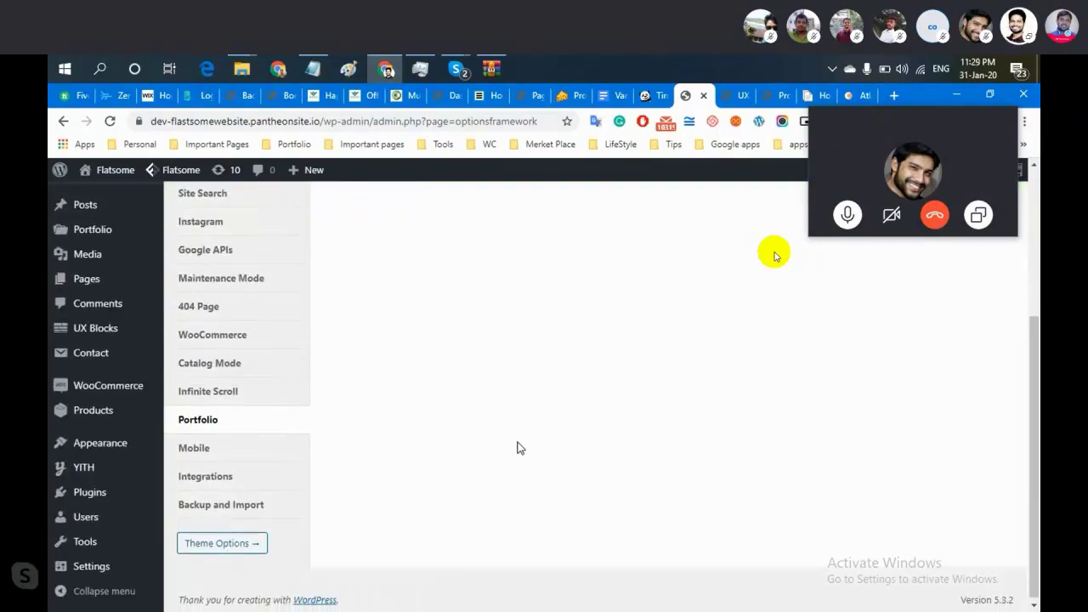
{"action": "left_click", "coordinate": [247, 483]}
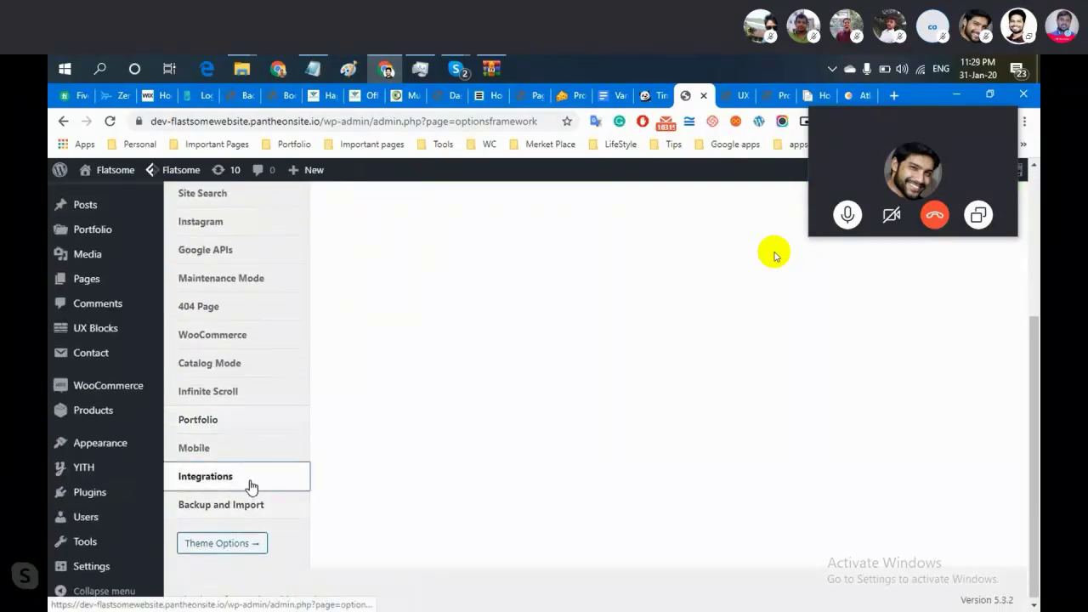
{"action": "scroll", "coordinate": [448, 393], "scroll_direction": "up", "scroll_amount": 2}
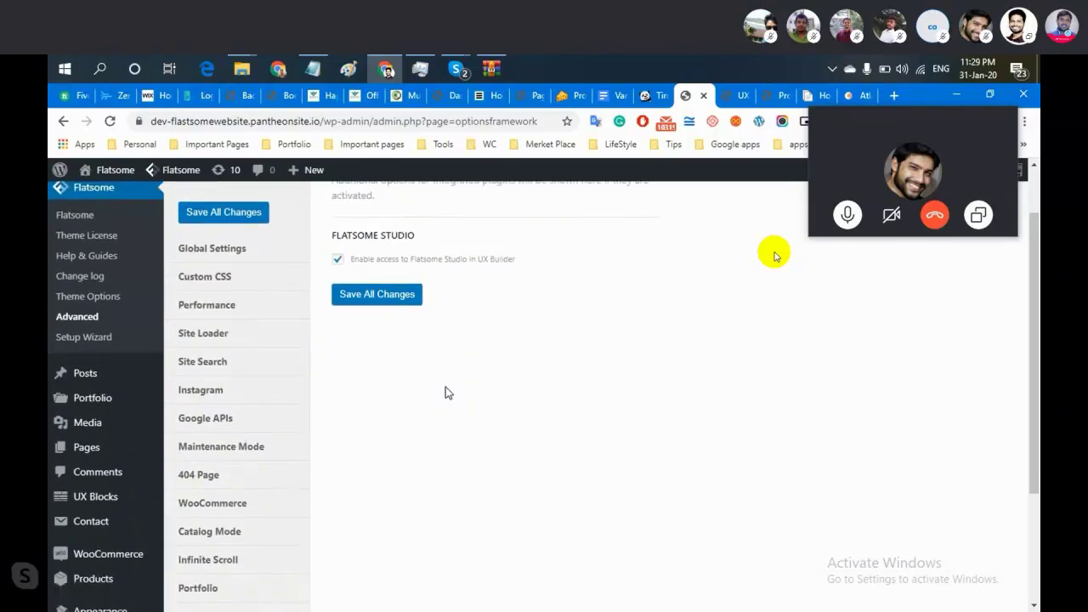
{"action": "scroll", "coordinate": [448, 393], "scroll_direction": "down", "scroll_amount": 3}
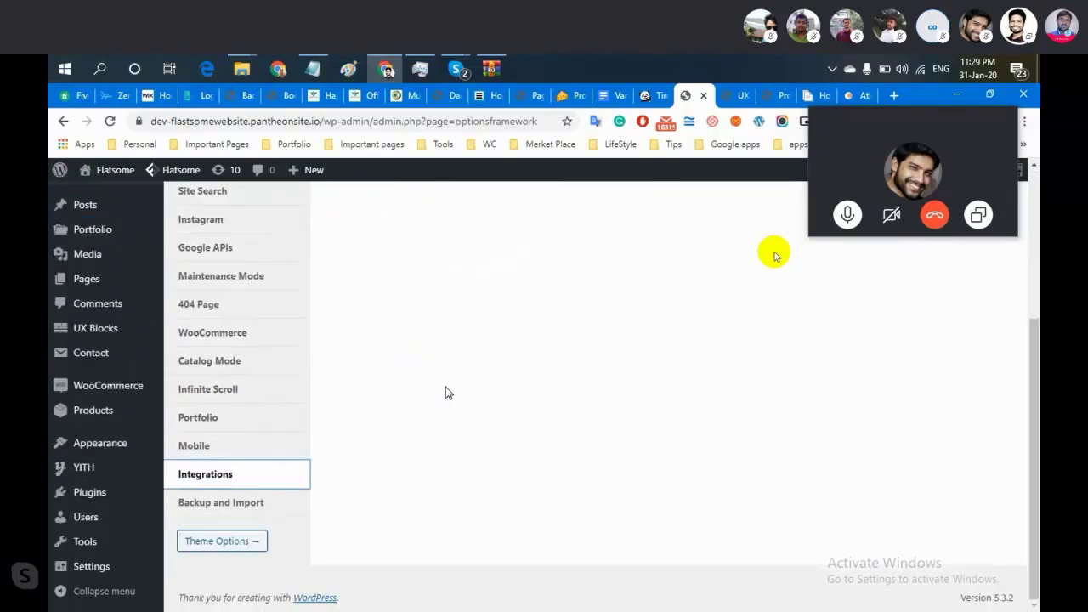
Open the Backup and Import section and review its backup, restore and theme options transfer settings.
{"action": "left_click", "coordinate": [245, 502]}
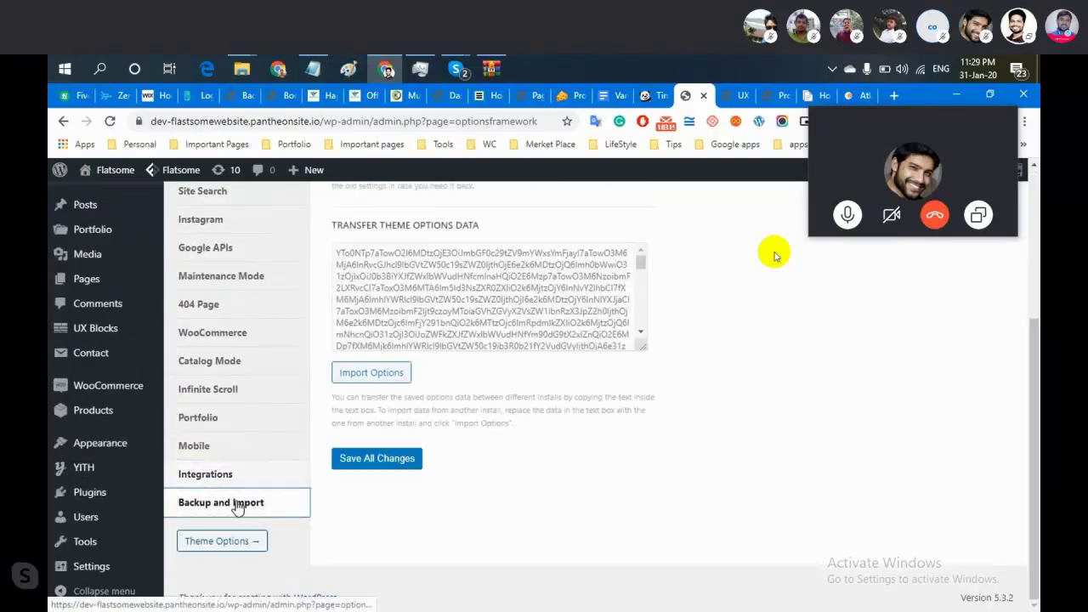
{"action": "scroll", "coordinate": [481, 545], "scroll_direction": "up", "scroll_amount": 1}
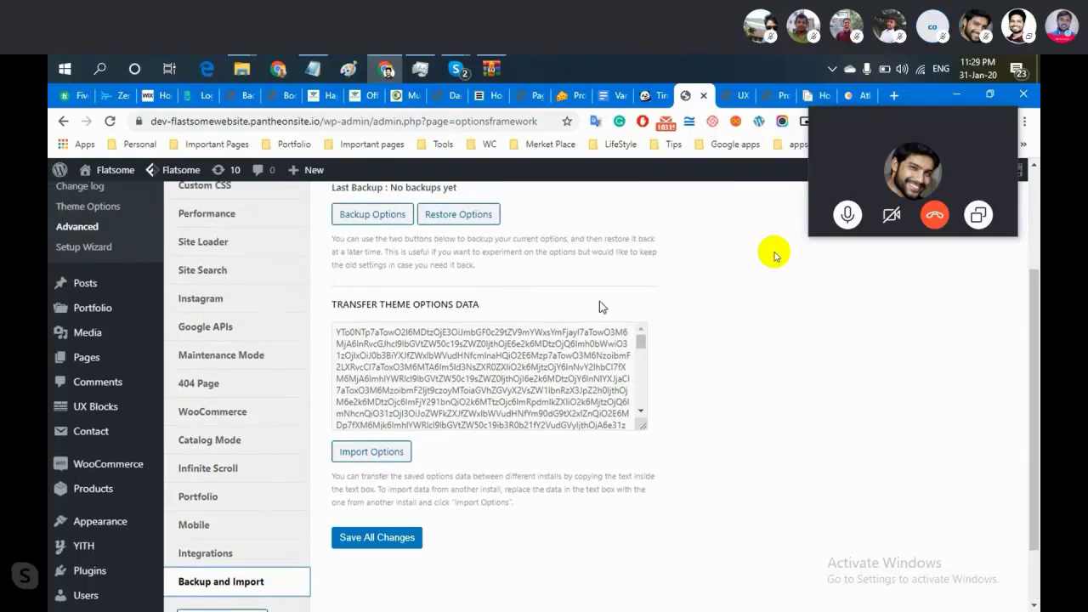
{"action": "scroll", "coordinate": [710, 357], "scroll_direction": "up", "scroll_amount": 2}
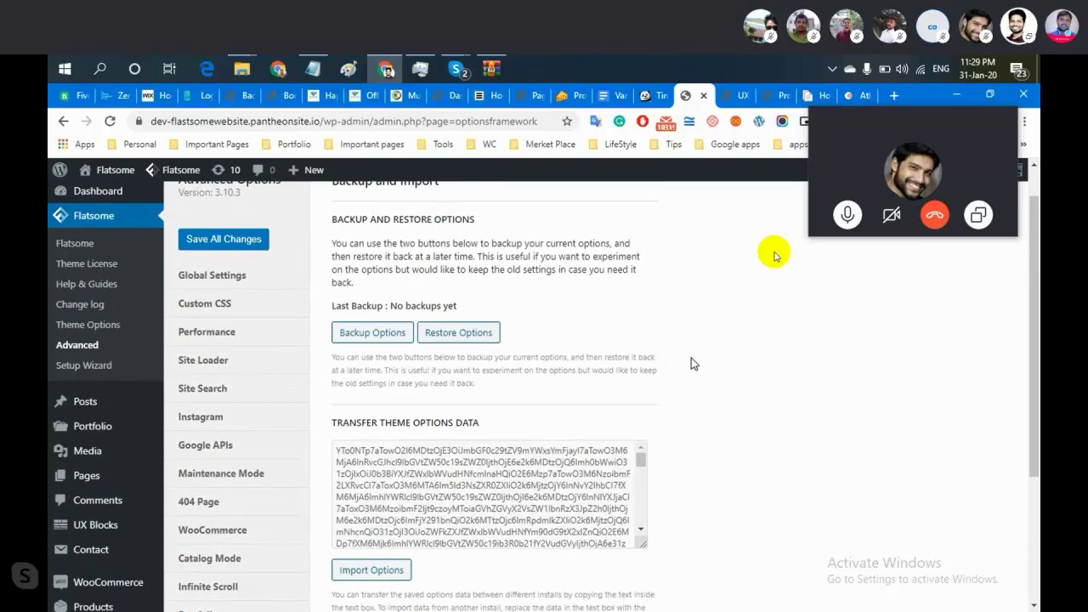
{"action": "scroll", "coordinate": [693, 363], "scroll_direction": "down", "scroll_amount": 2}
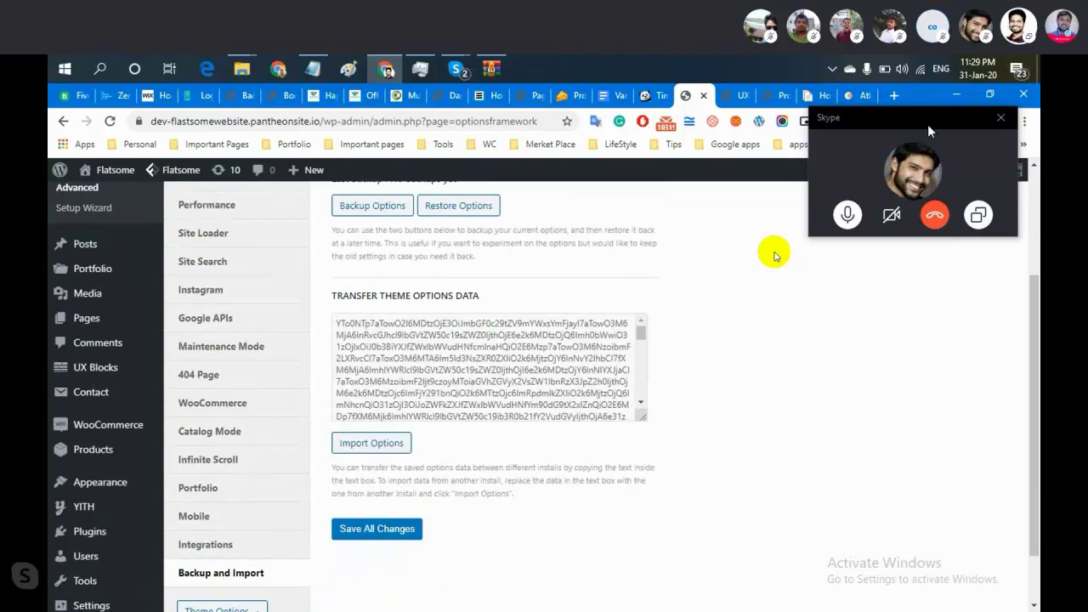
Move the Skype call window below the browser's toolbar and check the Shop page before returning to Backup and Import.
{"action": "left_click_drag", "start_coordinate": [927, 124], "coordinate": [950, 185]}
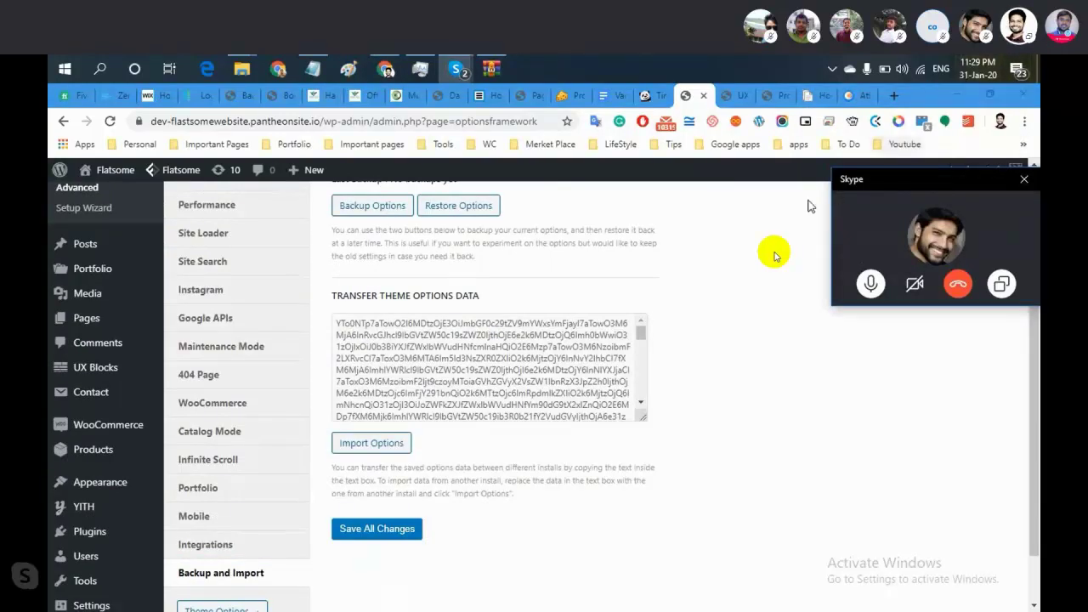
{"action": "left_click", "coordinate": [697, 325]}
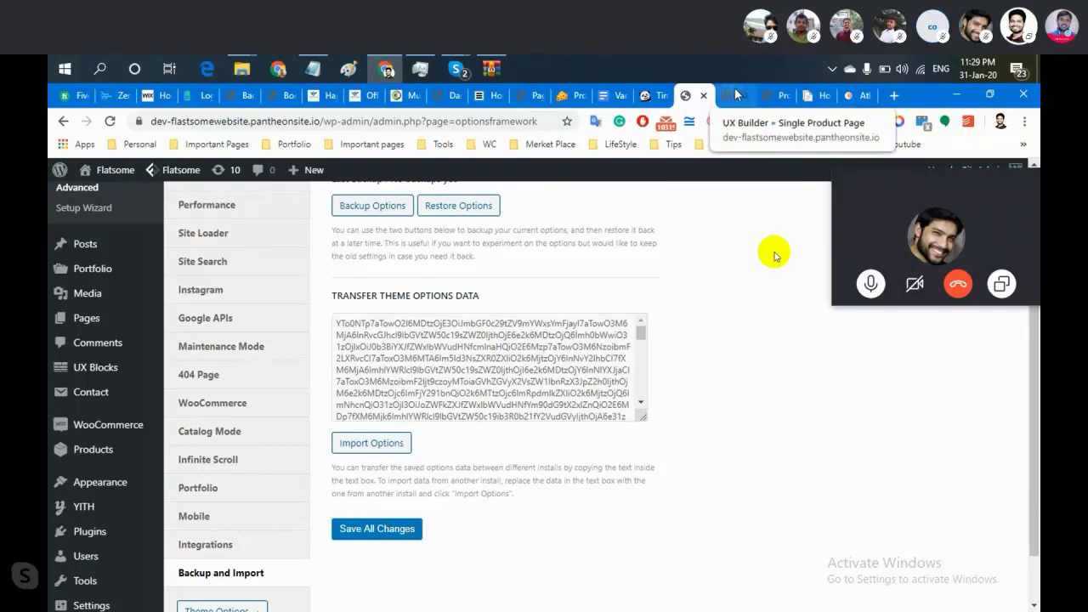
{"action": "left_click", "coordinate": [774, 88]}
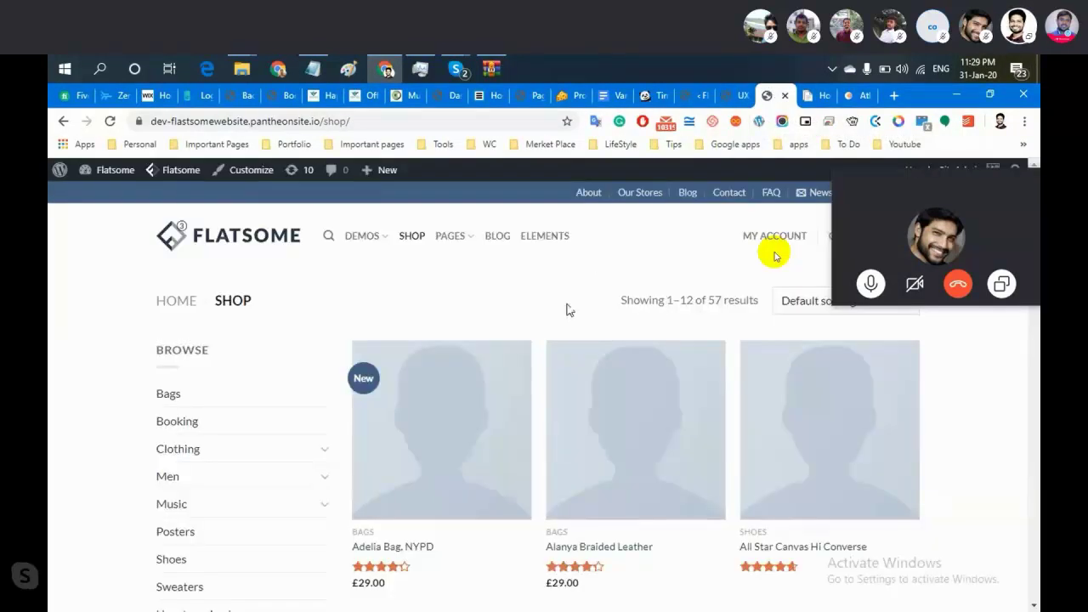
{"action": "left_click", "coordinate": [731, 97]}
{"action": "left_click", "coordinate": [691, 91]}
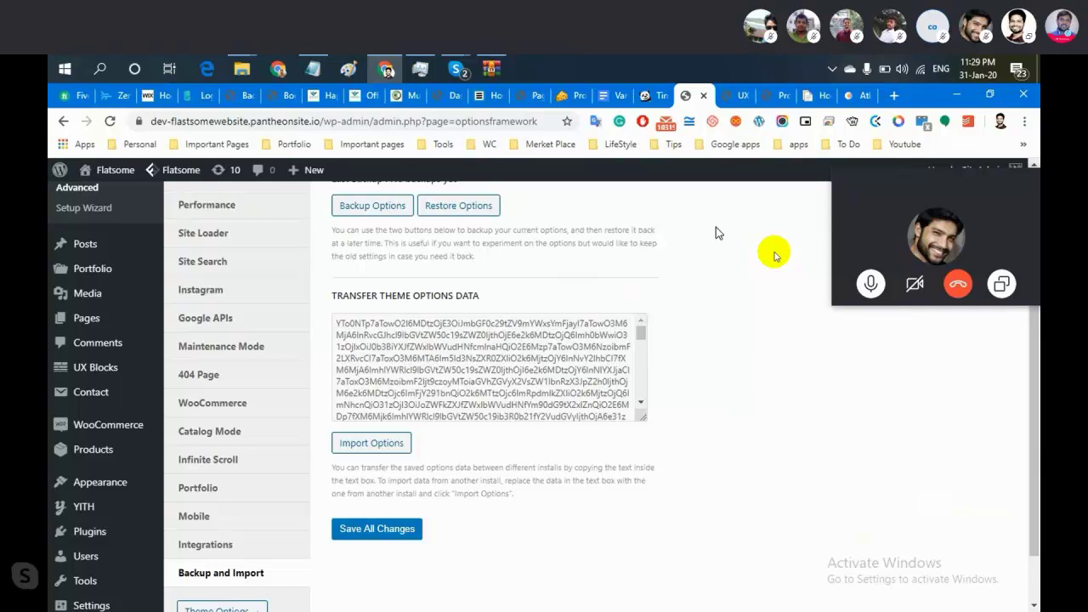
{"action": "mouse_move", "coordinate": [875, 198]}
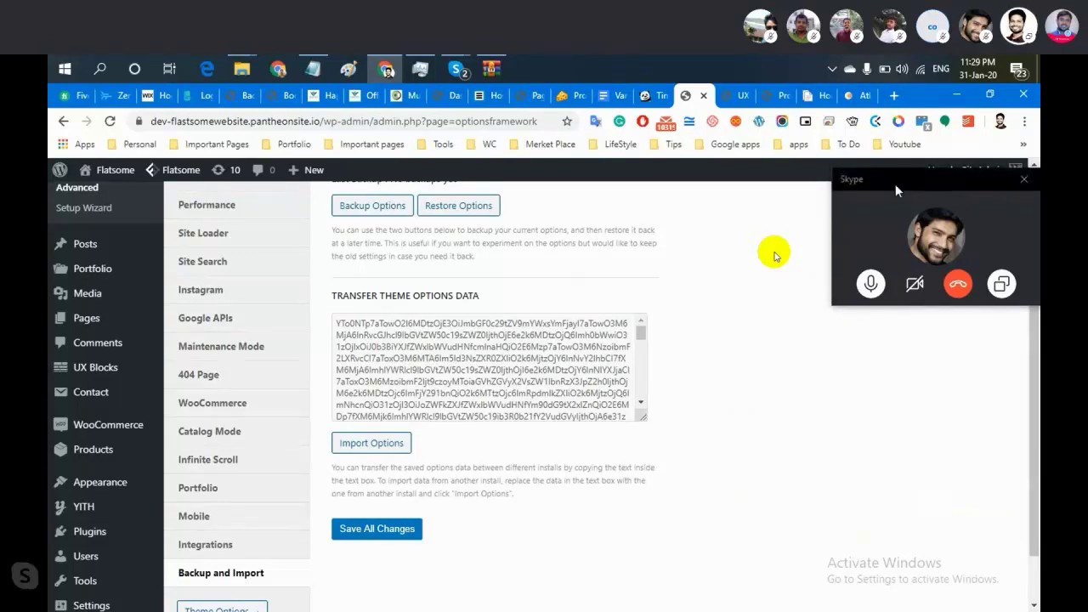
Switch to the UX Builder's Single Product Page and examine the On1 Jersey UNIF layout from the header to the product lists.
{"action": "left_click", "coordinate": [895, 184]}
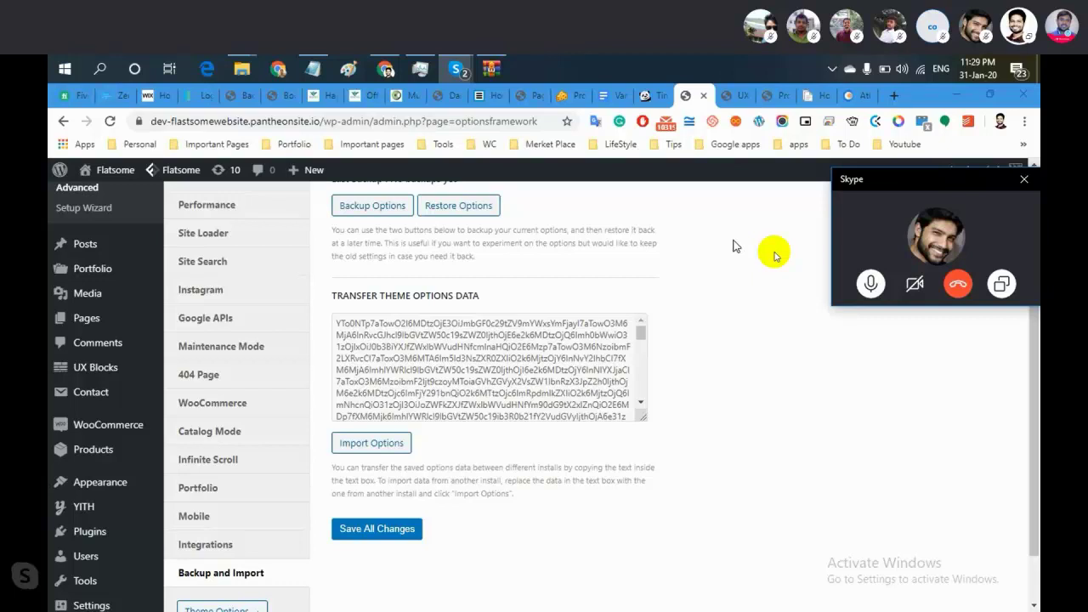
{"action": "left_click", "coordinate": [725, 95]}
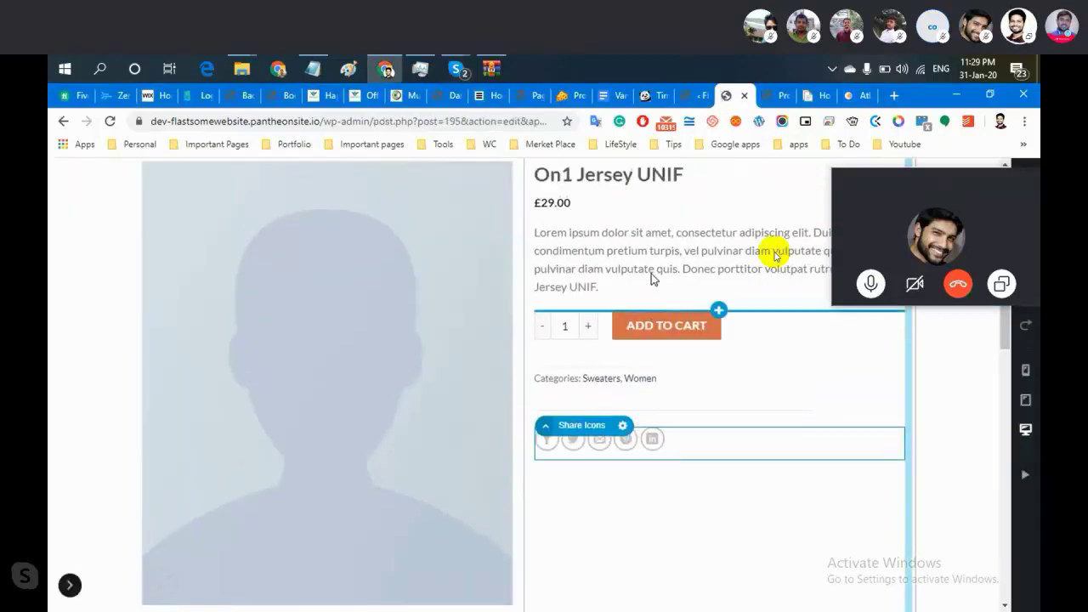
{"action": "scroll", "coordinate": [651, 280], "scroll_direction": "up", "scroll_amount": 3}
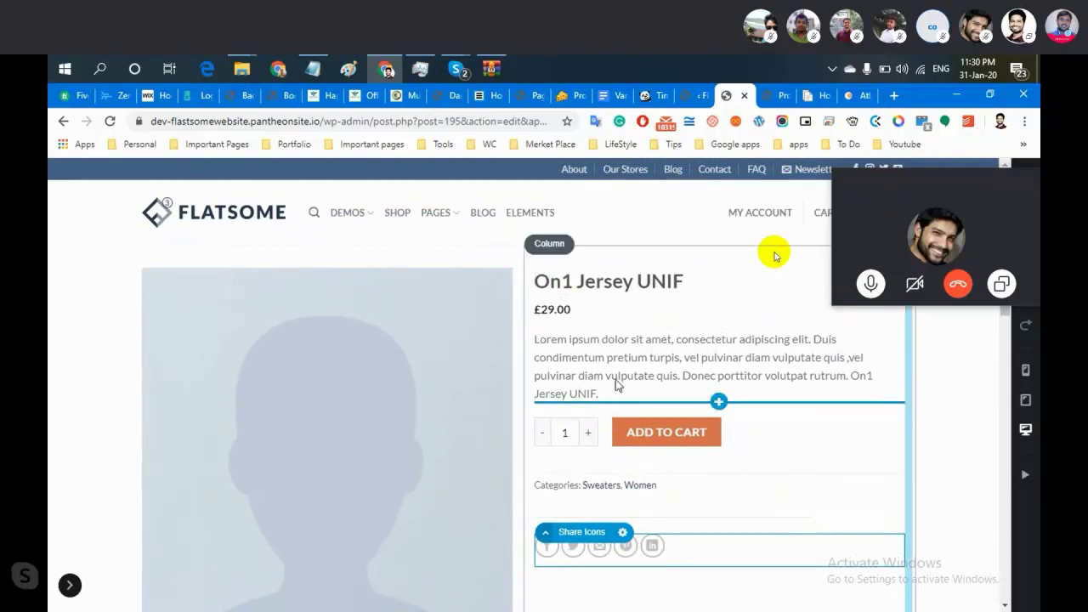
{"action": "scroll", "coordinate": [618, 453], "scroll_direction": "down", "scroll_amount": 2}
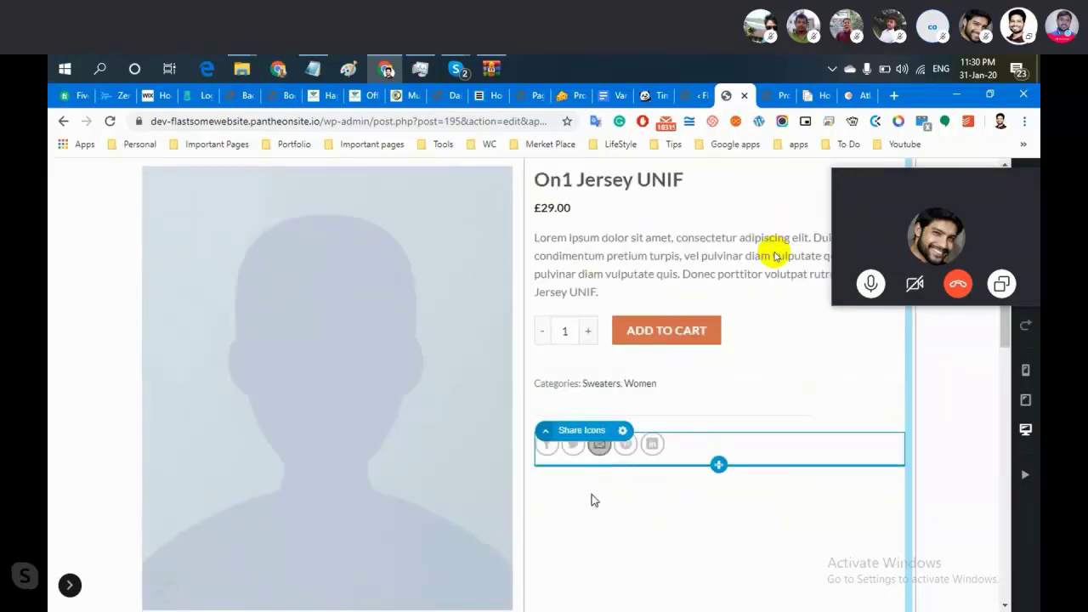
{"action": "scroll", "coordinate": [590, 505], "scroll_direction": "down", "scroll_amount": 2}
{"action": "scroll", "coordinate": [593, 506], "scroll_direction": "up", "scroll_amount": 2}
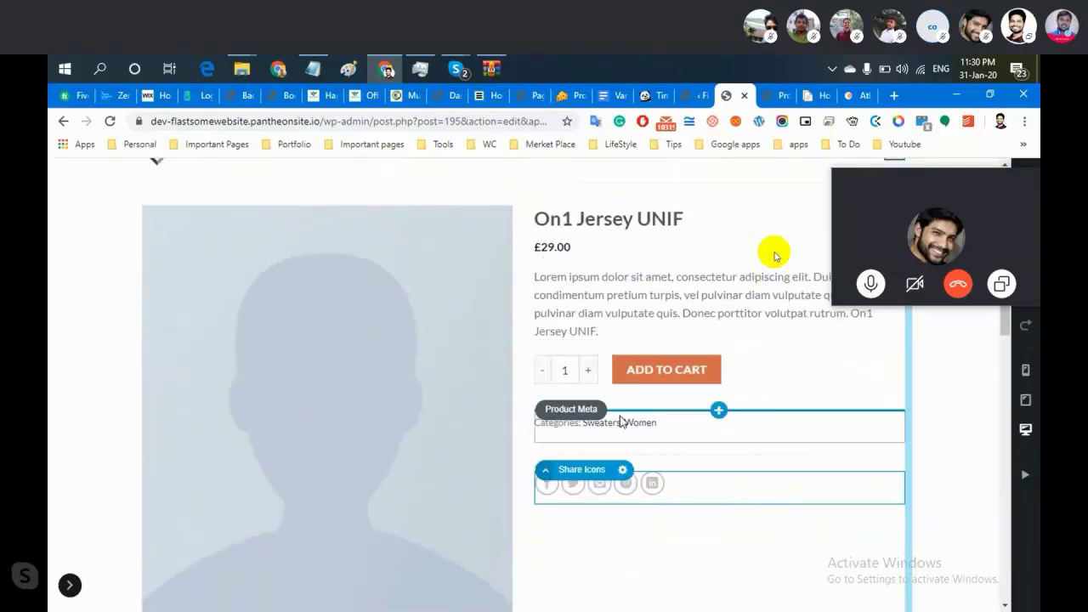
{"action": "scroll", "coordinate": [620, 422], "scroll_direction": "down", "scroll_amount": 4}
{"action": "scroll", "coordinate": [620, 422], "scroll_direction": "up", "scroll_amount": 1}
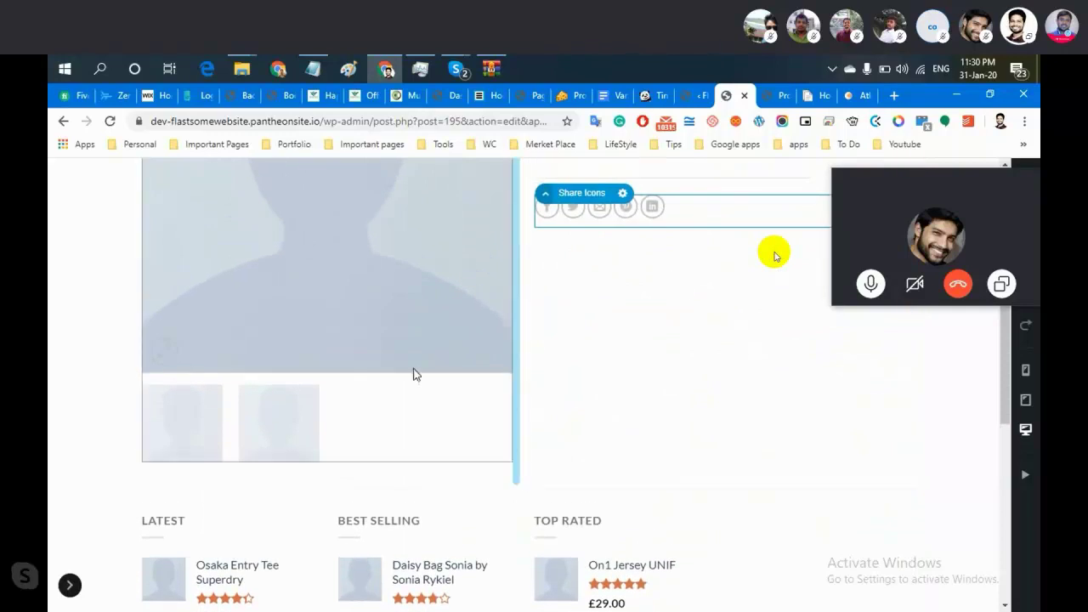
Expand the builder's sidebar, open the element library for the spot below the share icons, browse the Product Page elements and close the library.
{"action": "left_click", "coordinate": [70, 586]}
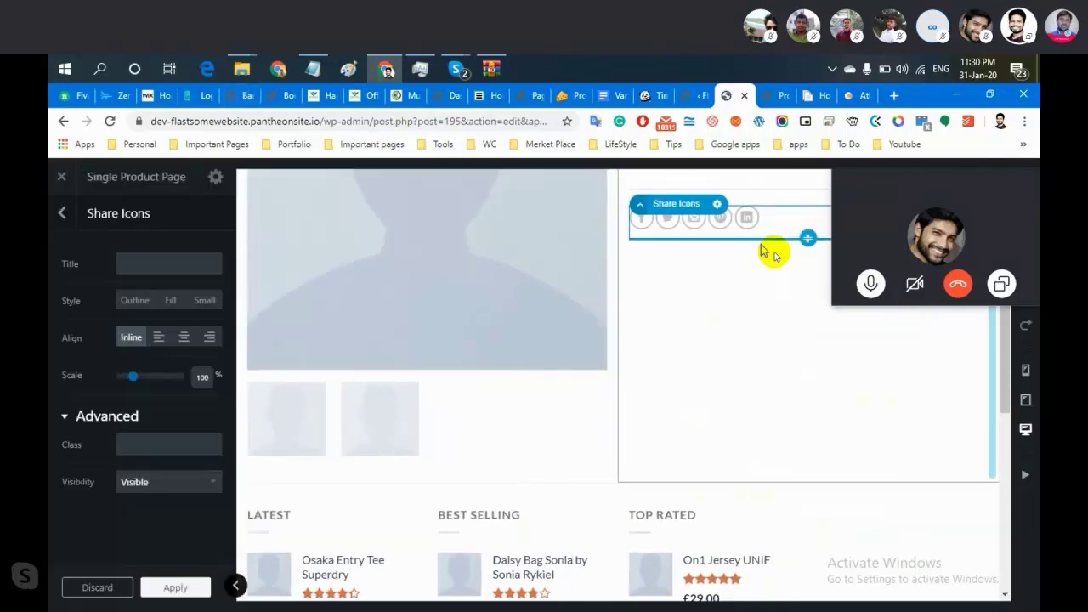
{"action": "left_click", "coordinate": [807, 242]}
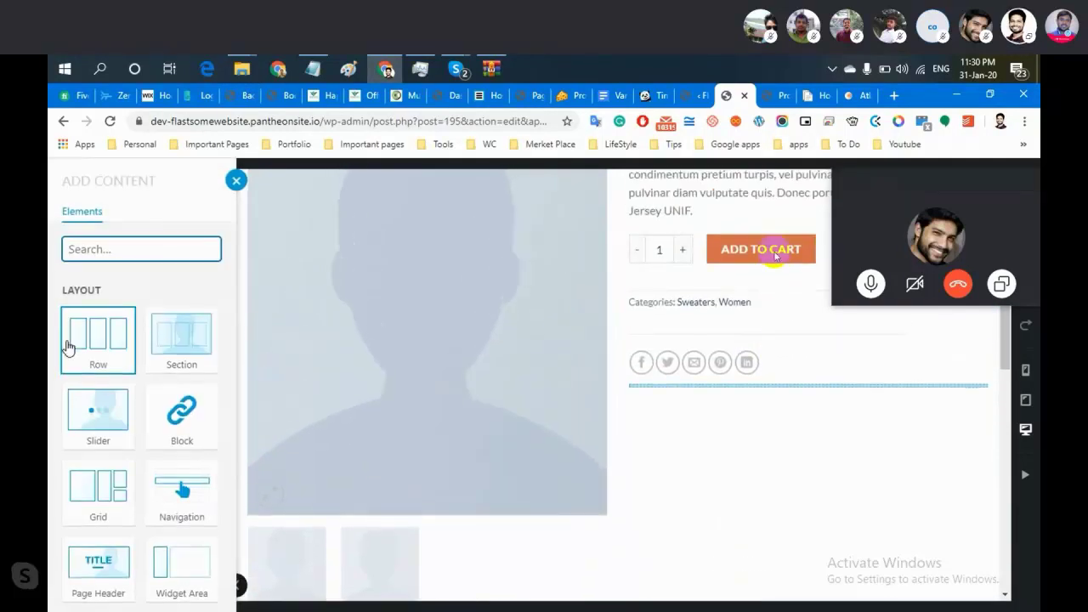
{"action": "scroll", "coordinate": [68, 347], "scroll_direction": "down", "scroll_amount": 2}
{"action": "scroll", "coordinate": [68, 347], "scroll_direction": "down", "scroll_amount": 15}
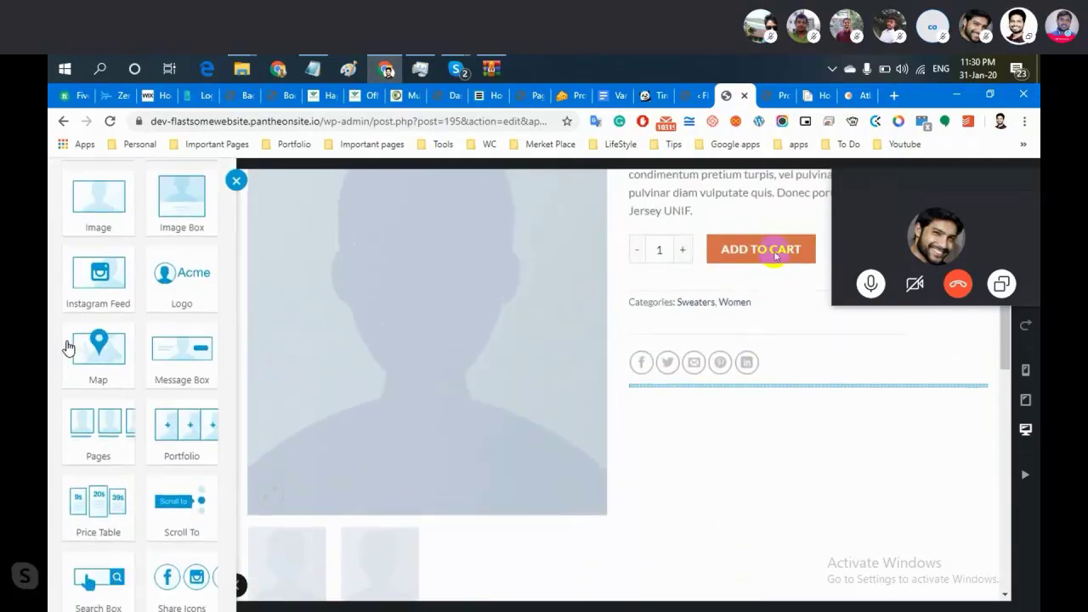
{"action": "scroll", "coordinate": [68, 347], "scroll_direction": "down", "scroll_amount": 5}
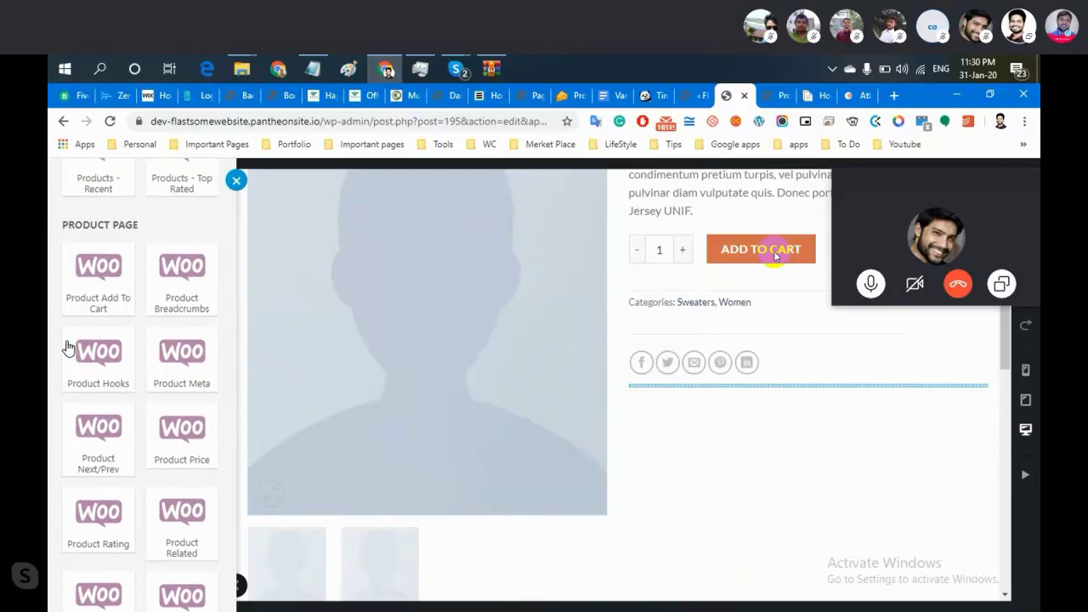
{"action": "scroll", "coordinate": [68, 347], "scroll_direction": "down", "scroll_amount": 2}
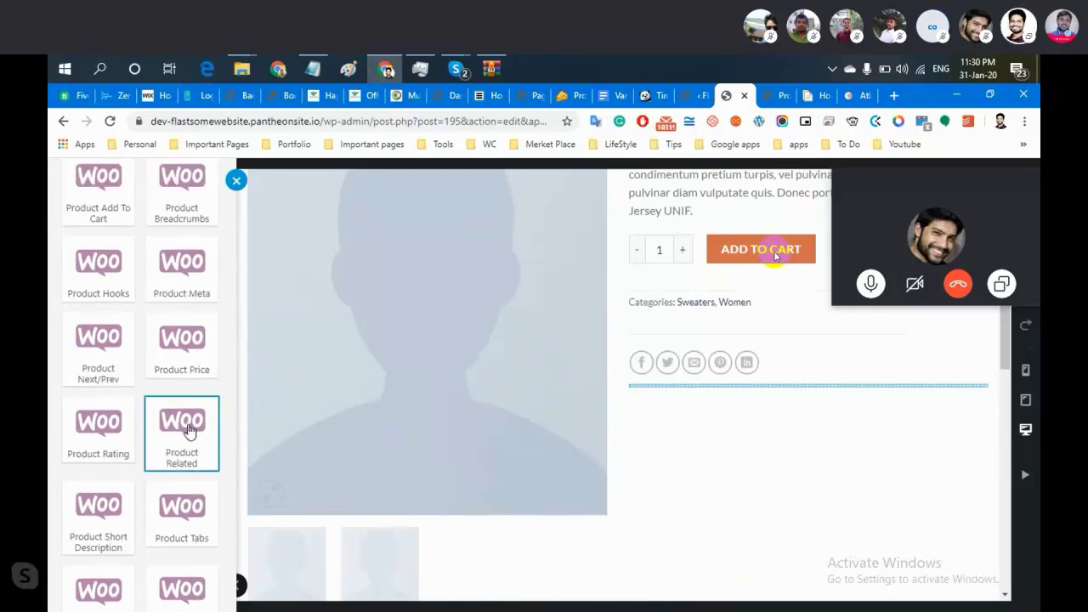
{"action": "scroll", "coordinate": [189, 431], "scroll_direction": "down", "scroll_amount": 3}
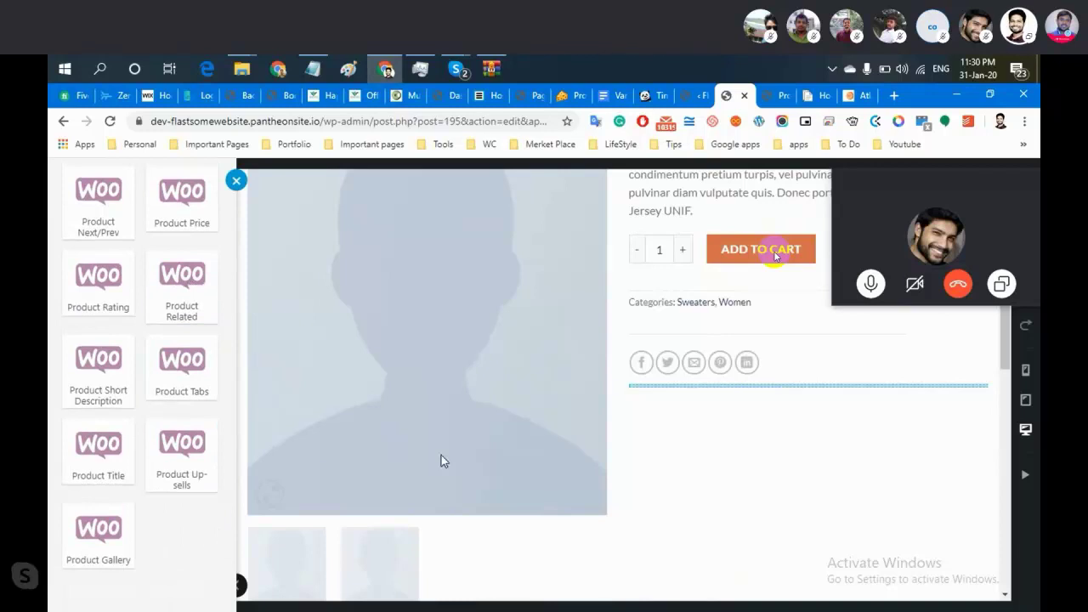
{"action": "scroll", "coordinate": [96, 510], "scroll_direction": "up", "scroll_amount": 4}
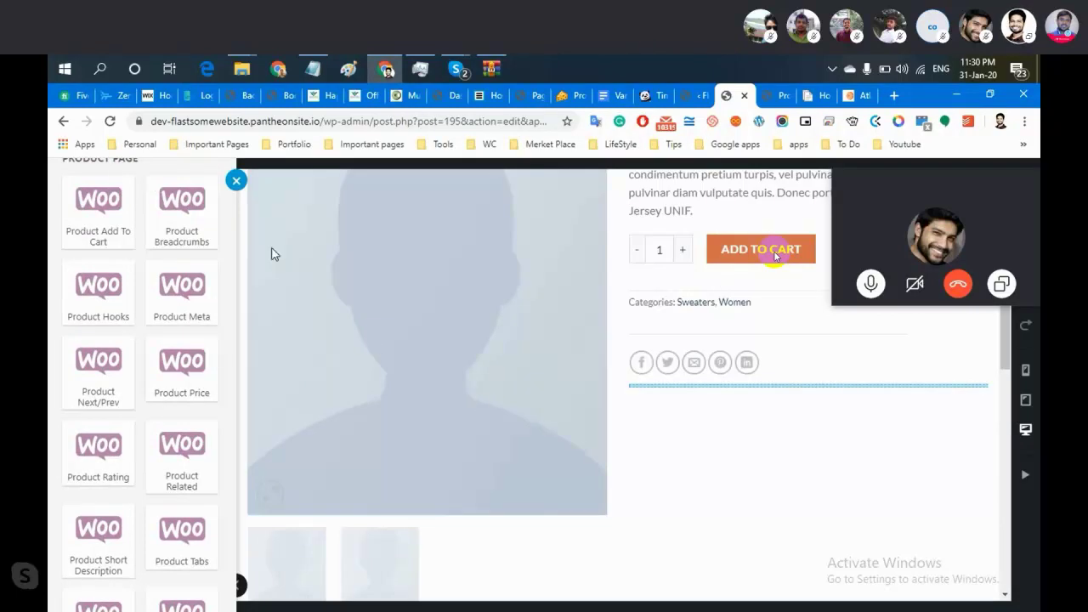
{"action": "left_click", "coordinate": [237, 179]}
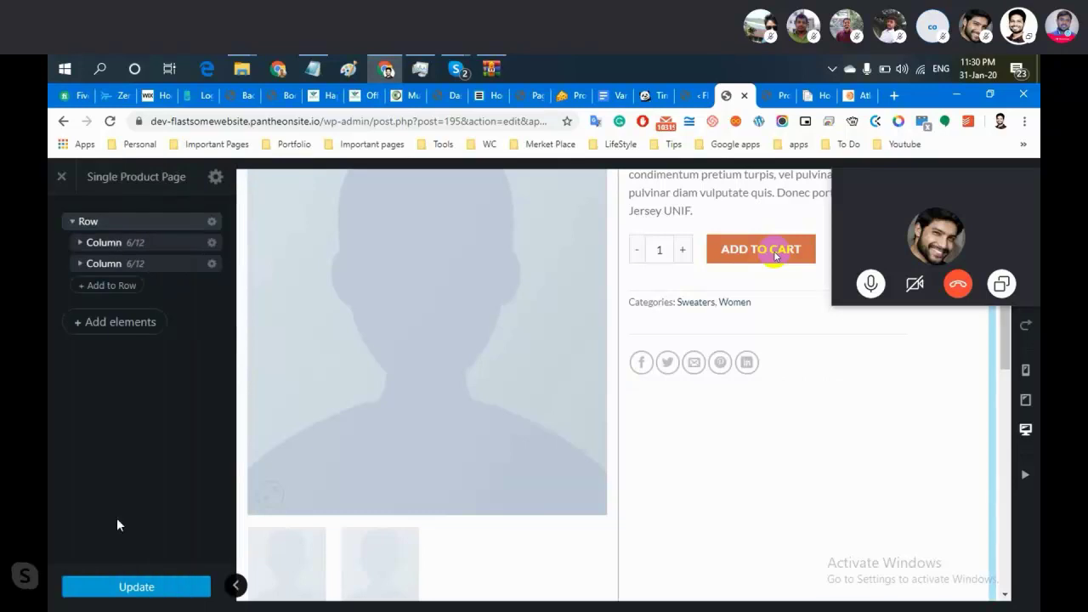
Update the Single Product Page in the builder and return to the Backup and Import section of the Advanced options.
{"action": "left_click", "coordinate": [110, 585]}
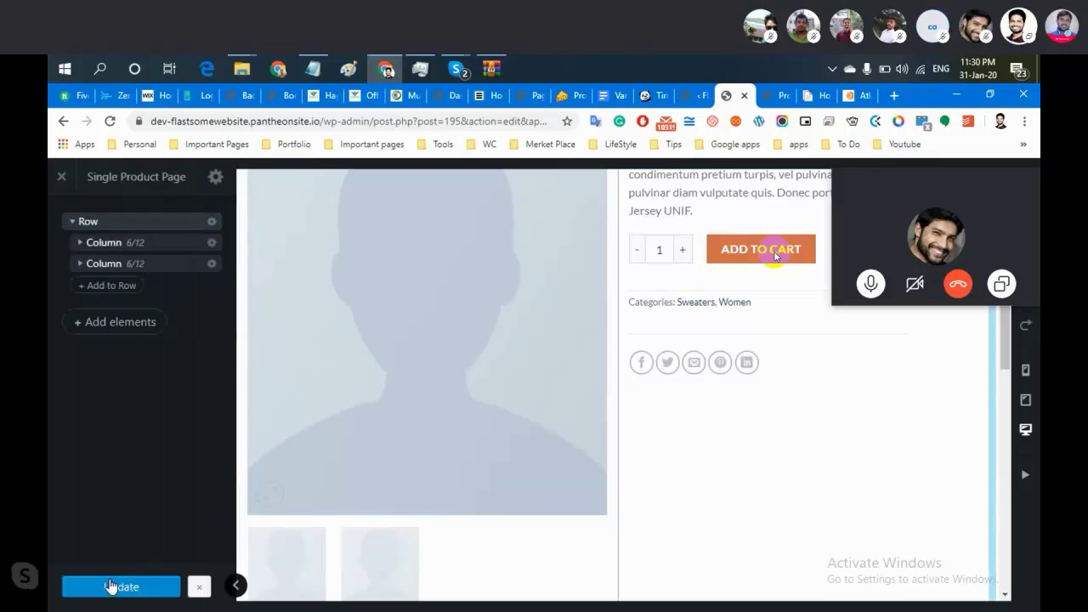
{"action": "left_click", "coordinate": [693, 98]}
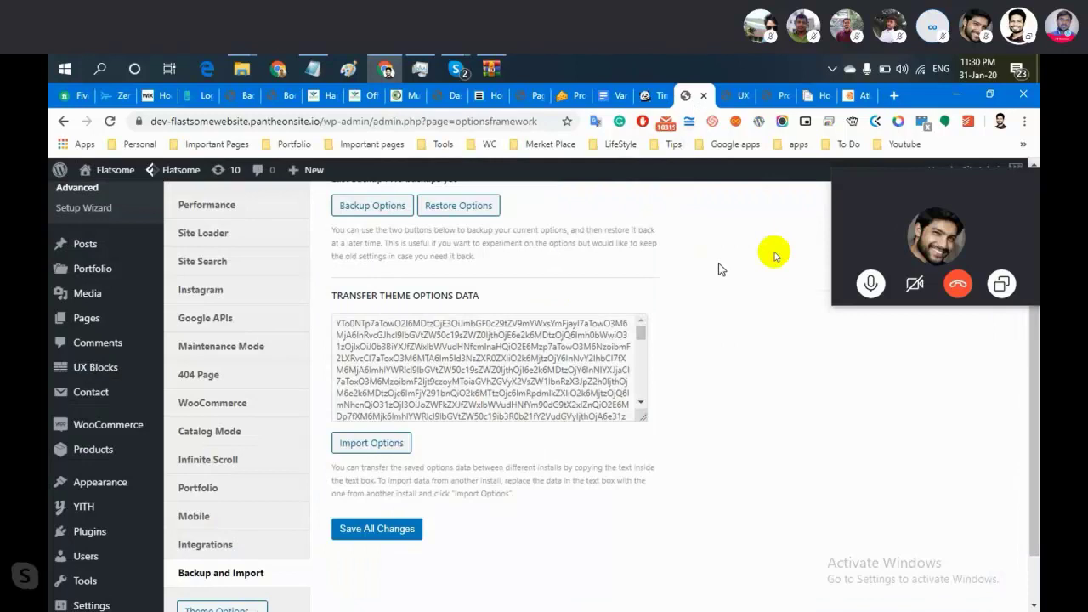
{"action": "left_click", "coordinate": [728, 98]}
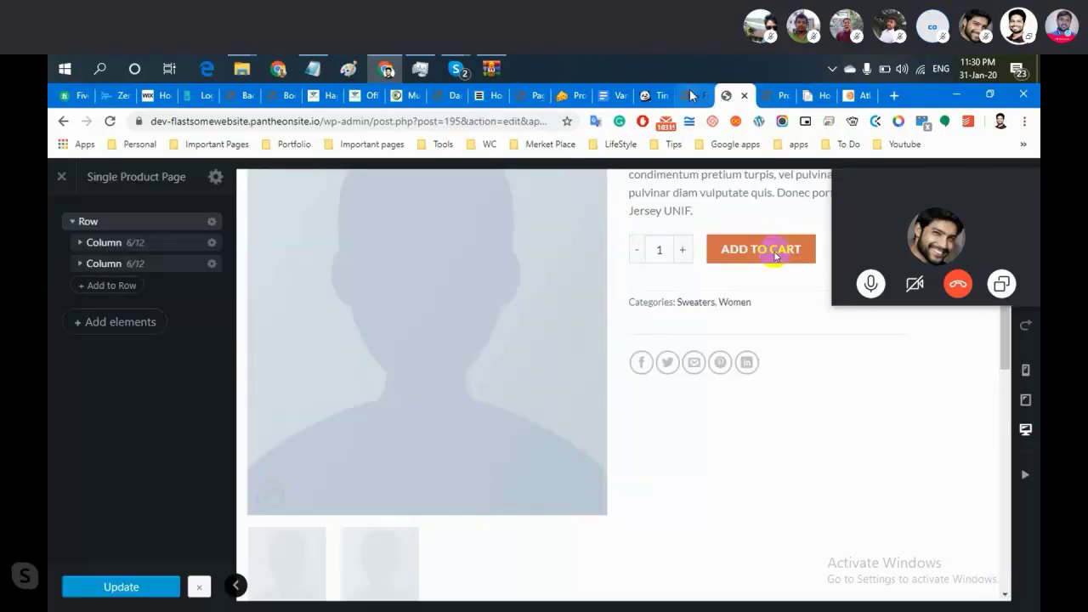
{"action": "left_click", "coordinate": [692, 95]}
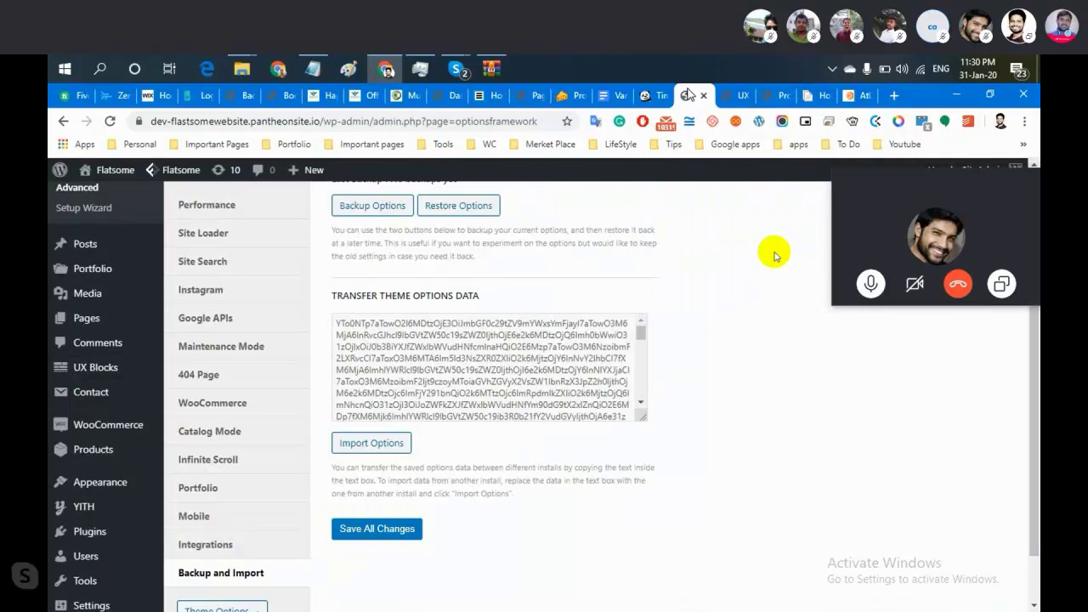
{"action": "left_click", "coordinate": [733, 95]}
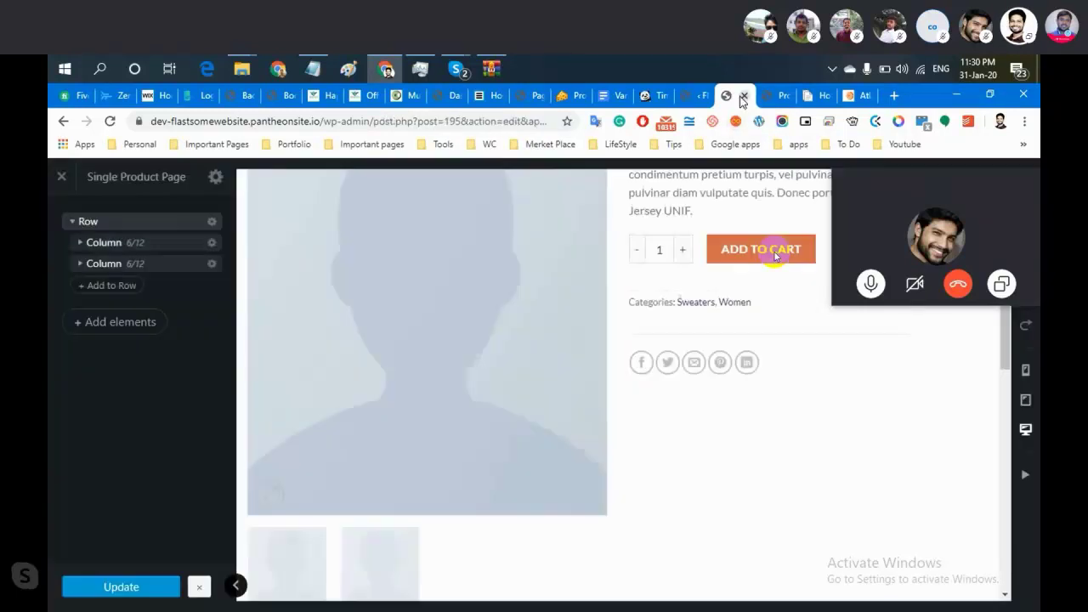
{"action": "left_click", "coordinate": [686, 97]}
{"action": "scroll", "coordinate": [651, 323], "scroll_direction": "down", "scroll_amount": 1}
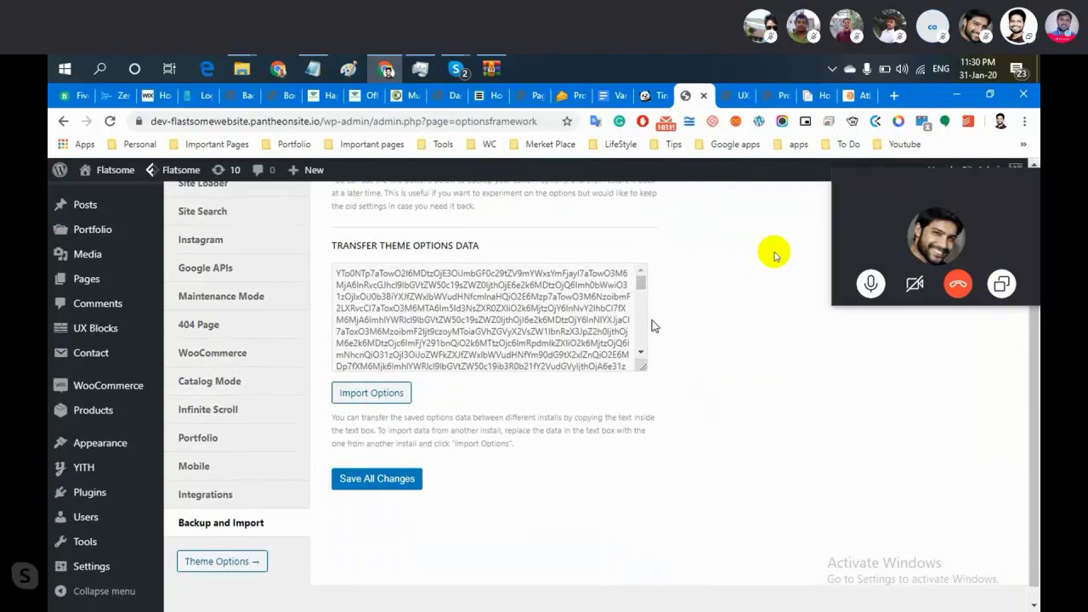
{"action": "scroll", "coordinate": [651, 326], "scroll_direction": "up", "scroll_amount": 1}
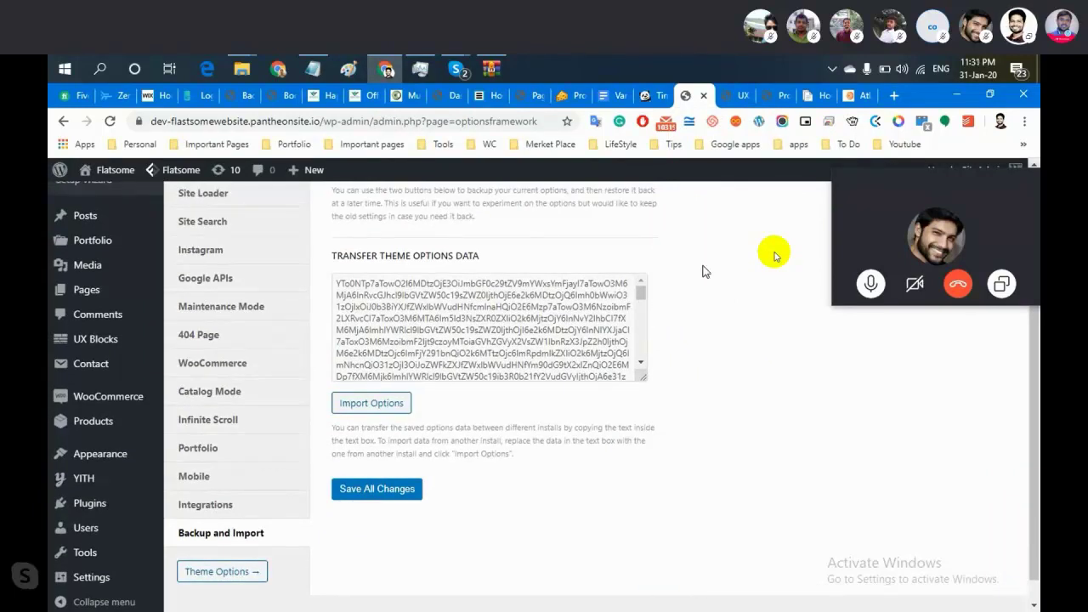
Open the Shop page and move the Skype call window clear of the cart and the product sorting list.
{"action": "left_click_drag", "start_coordinate": [932, 184], "coordinate": [879, 224]}
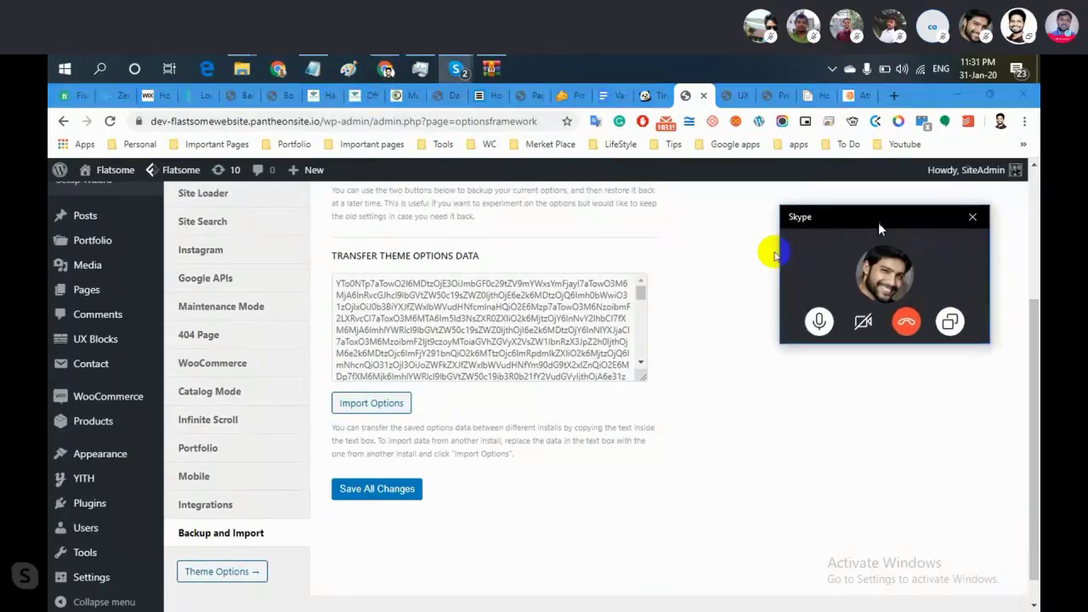
{"action": "left_click", "coordinate": [773, 96]}
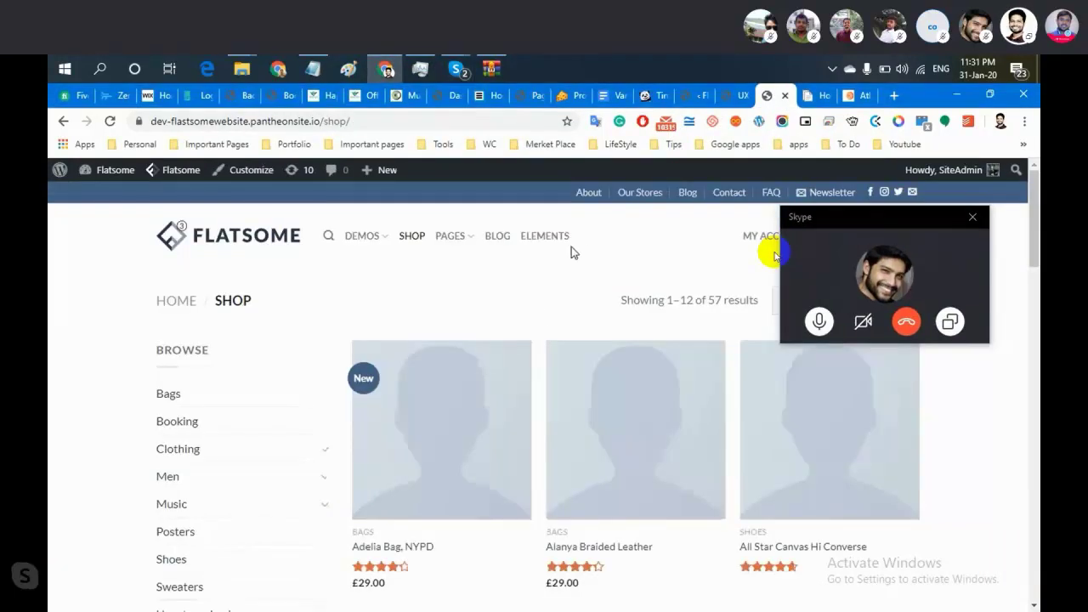
{"action": "left_click_drag", "start_coordinate": [859, 218], "coordinate": [933, 279]}
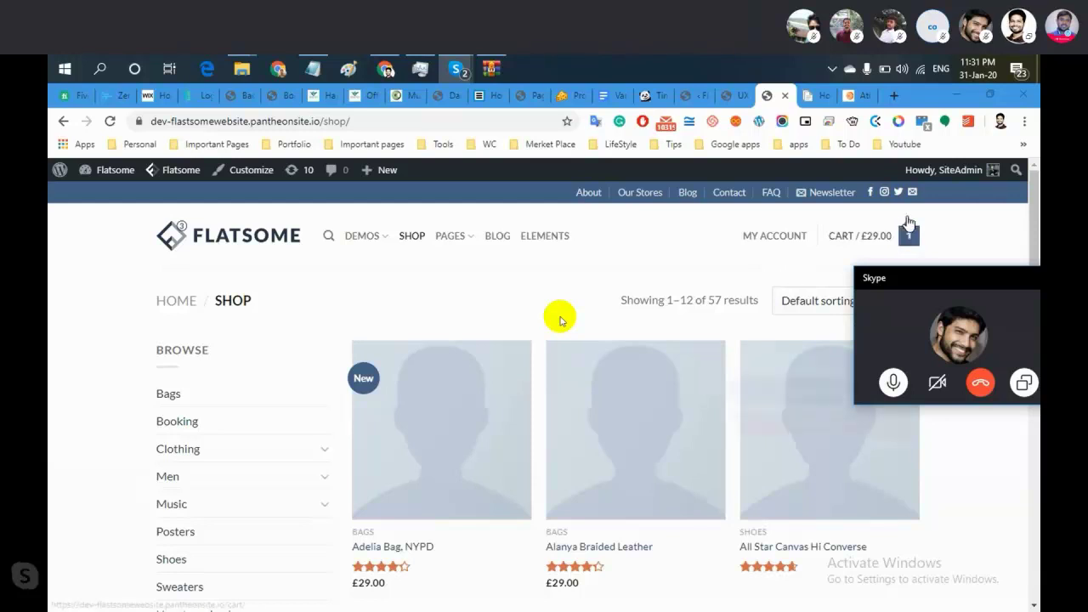
{"action": "mouse_move", "coordinate": [908, 236]}
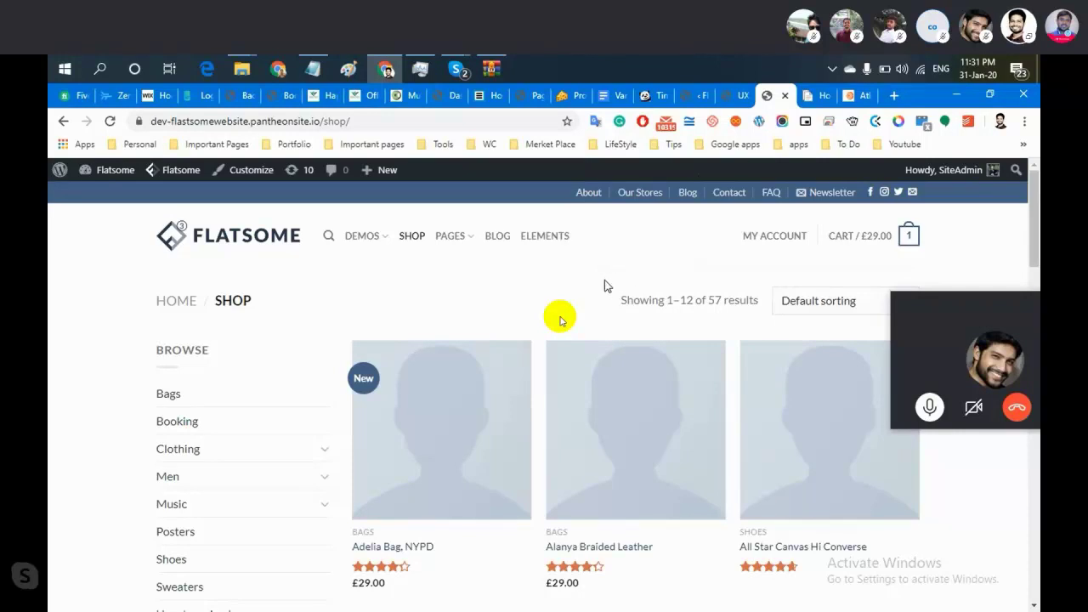
{"action": "left_click_drag", "start_coordinate": [960, 300], "coordinate": [1003, 372]}
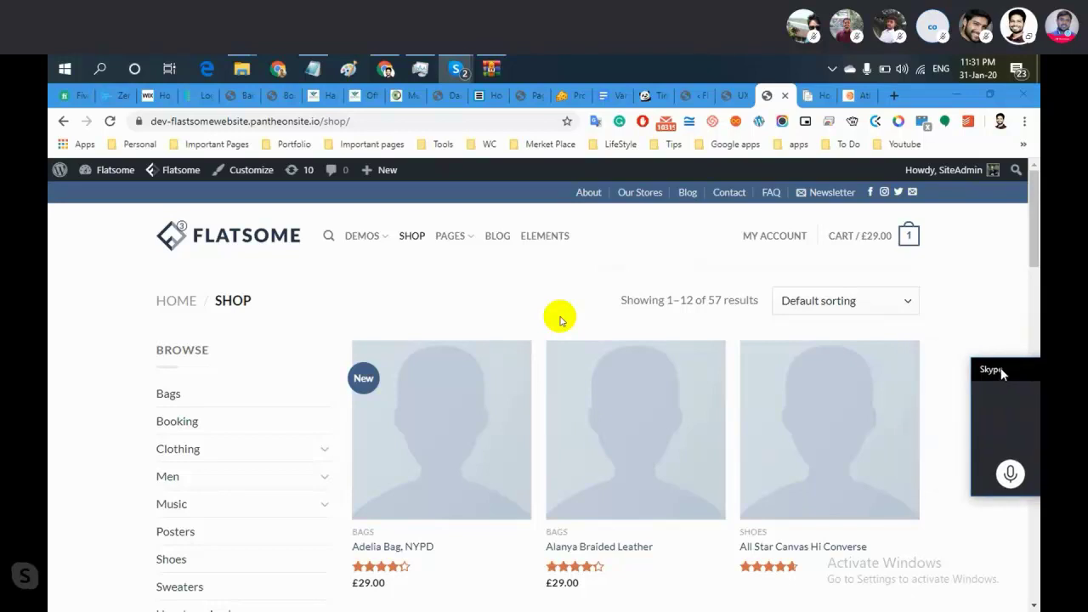
{"action": "left_click", "coordinate": [977, 303]}
{"action": "mouse_move", "coordinate": [831, 222]}
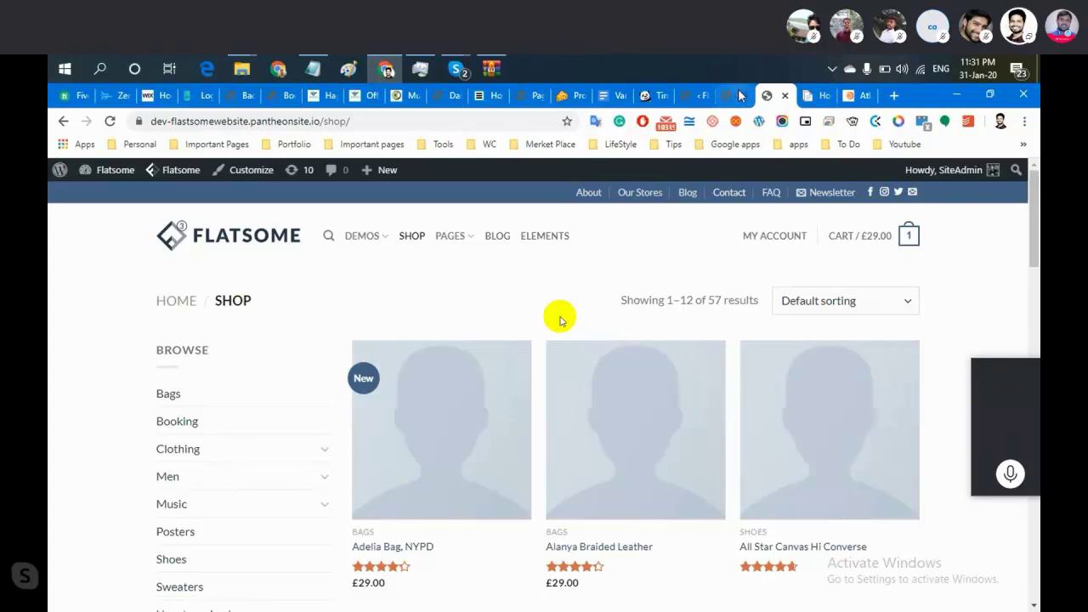
{"action": "key", "text": "ctrl+shift+Tab"}
{"action": "key", "text": "ctrl+Tab"}
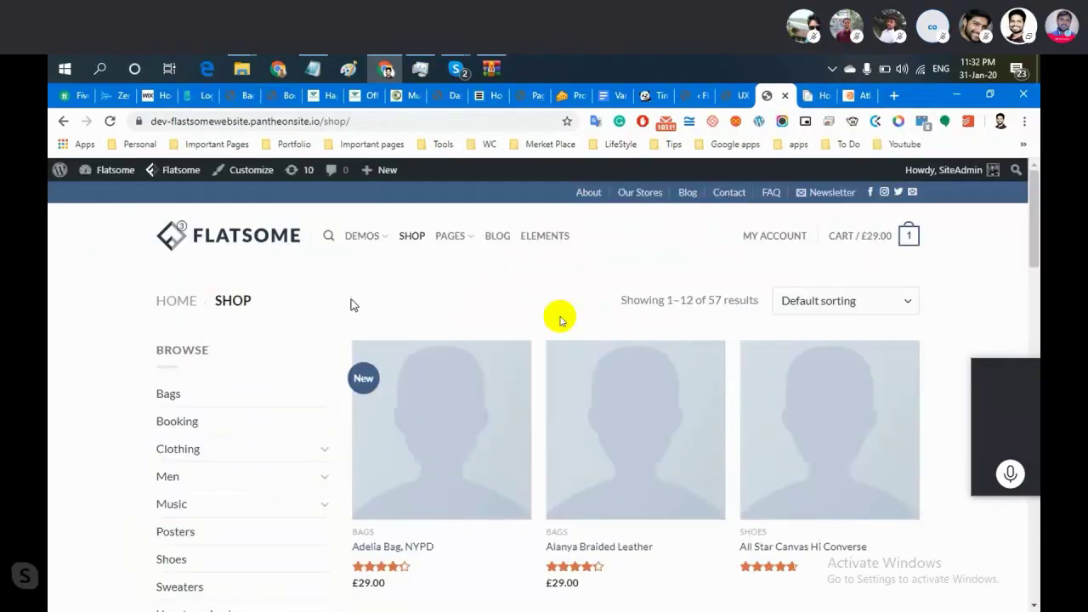
Open the store's home page and read the cart notice beneath the header, selecting part of its text.
{"action": "left_click", "coordinate": [265, 244]}
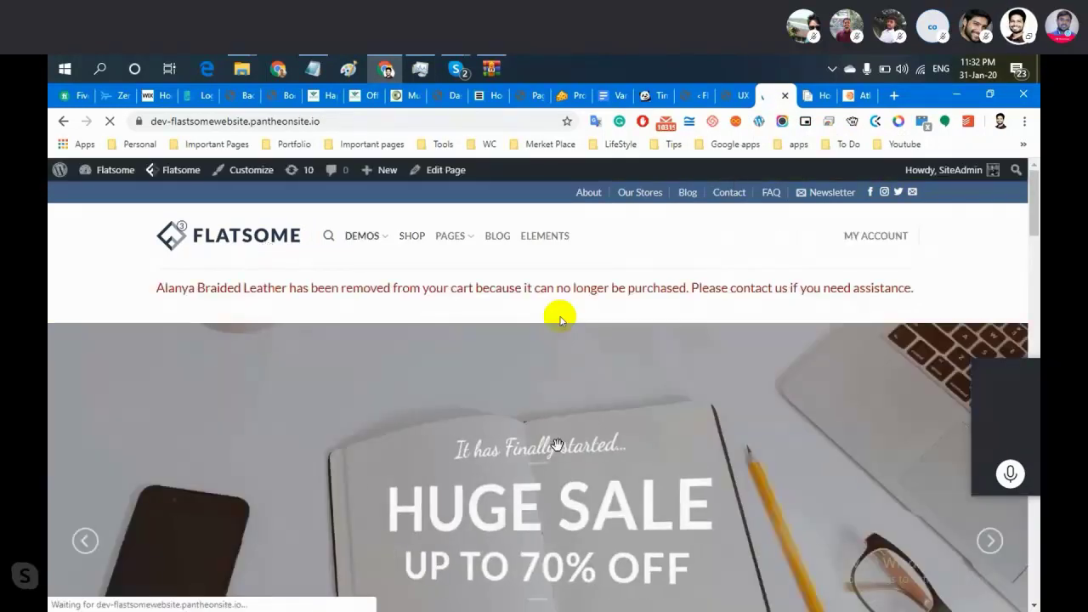
{"action": "scroll", "coordinate": [561, 319], "scroll_direction": "down", "scroll_amount": 2}
{"action": "scroll", "coordinate": [557, 443], "scroll_direction": "up", "scroll_amount": 2}
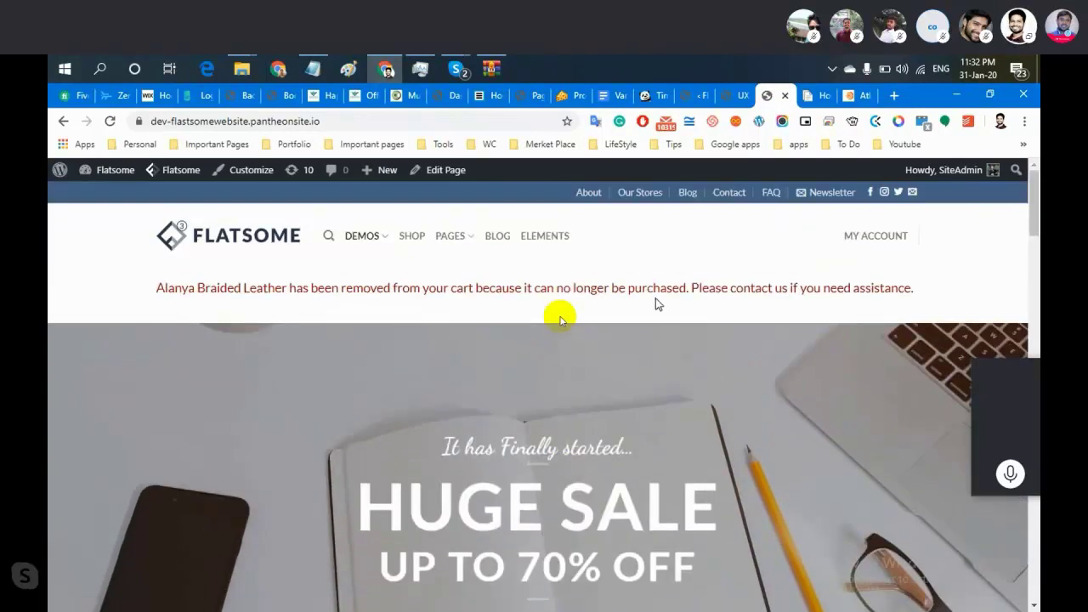
{"action": "left_click_drag", "start_coordinate": [430, 289], "coordinate": [712, 294]}
{"action": "left_click", "coordinate": [781, 290]}
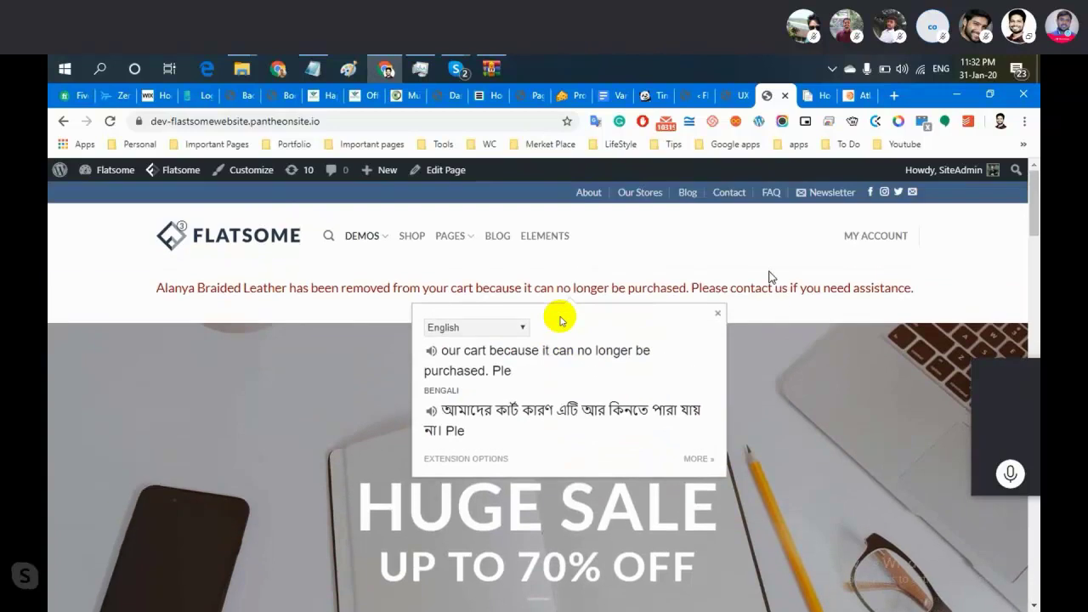
Look through the home page from the banner slider down to the Best Selling Products section.
{"action": "scroll", "coordinate": [436, 251], "scroll_direction": "down", "scroll_amount": 2}
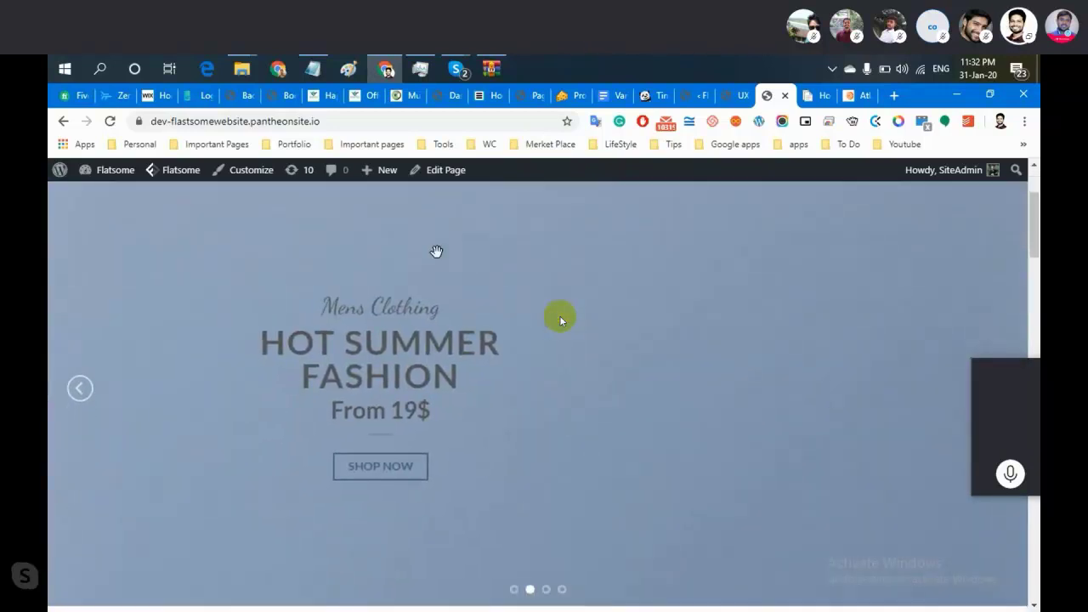
{"action": "scroll", "coordinate": [489, 431], "scroll_direction": "down", "scroll_amount": 1}
{"action": "scroll", "coordinate": [490, 431], "scroll_direction": "up", "scroll_amount": 1}
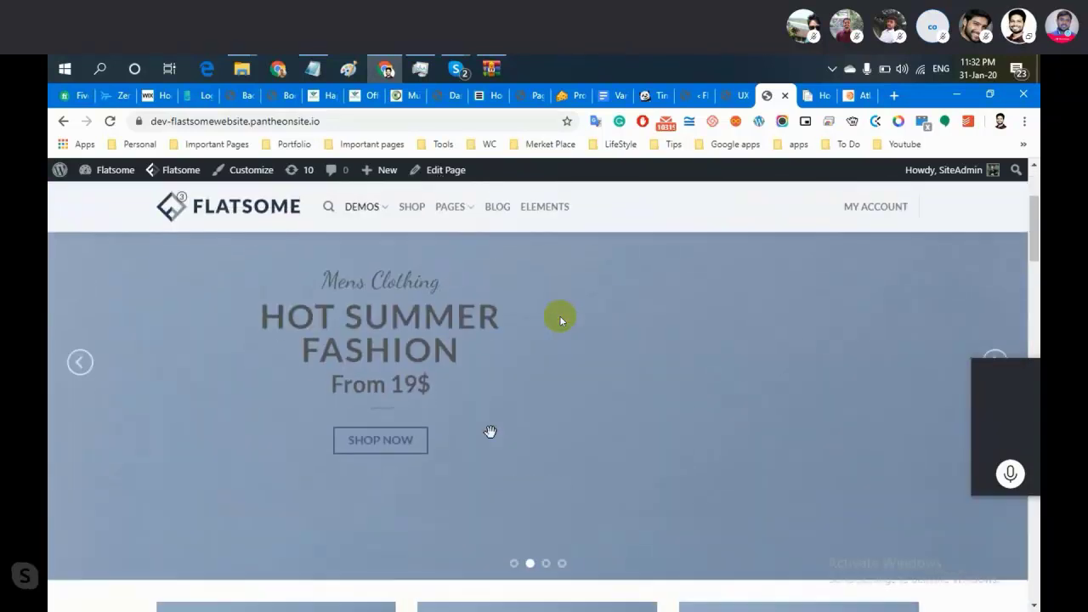
{"action": "scroll", "coordinate": [484, 431], "scroll_direction": "up", "scroll_amount": 2}
{"action": "scroll", "coordinate": [480, 430], "scroll_direction": "down", "scroll_amount": 3}
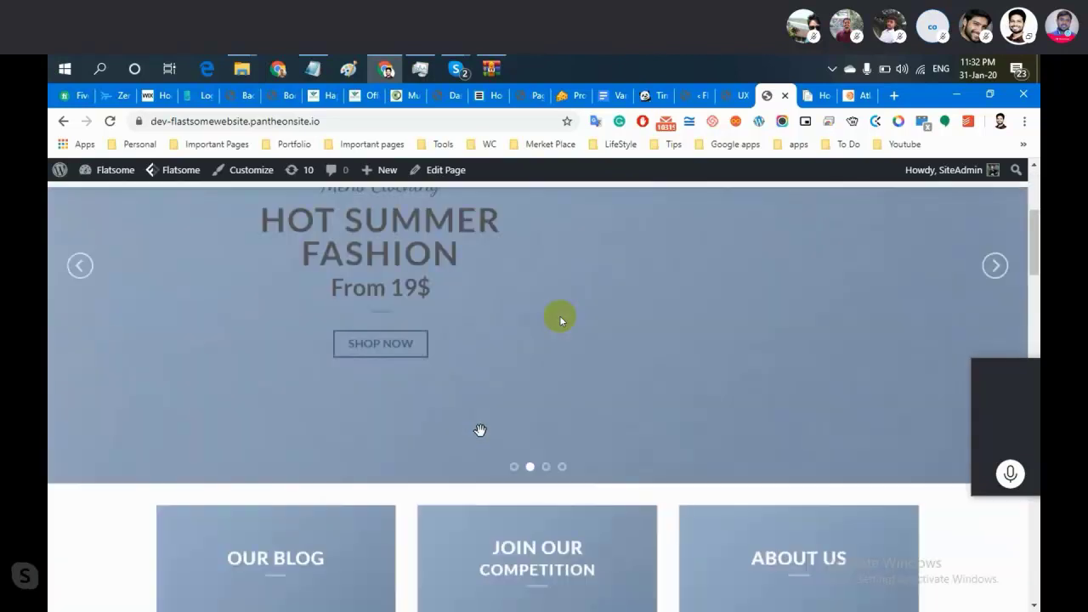
{"action": "scroll", "coordinate": [480, 430], "scroll_direction": "down", "scroll_amount": 5}
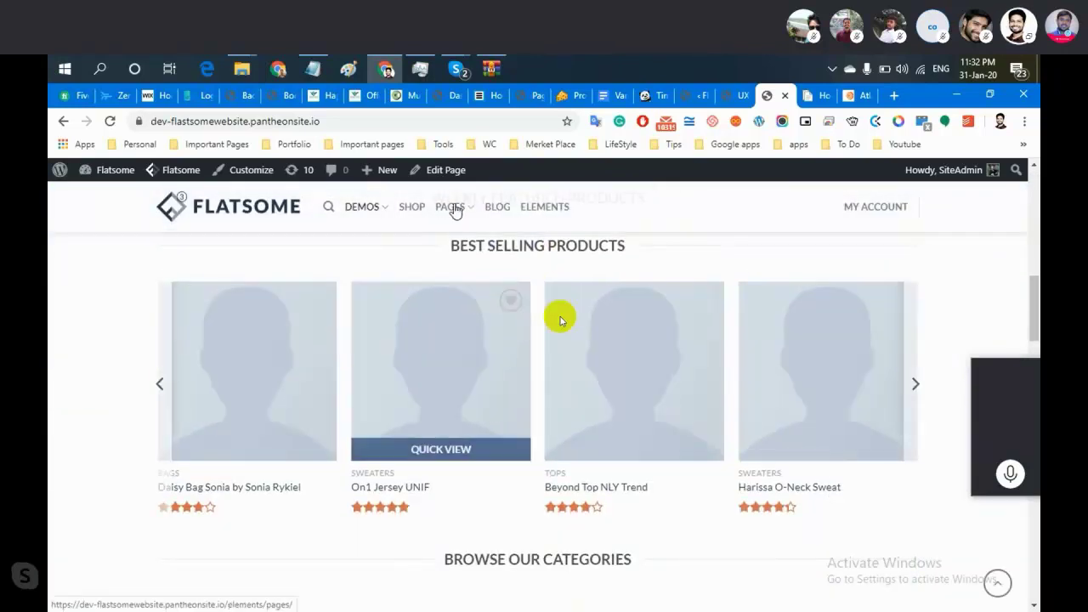
Open the Pages list in the site dashboard and open the Demos page for editing.
{"action": "mouse_move", "coordinate": [450, 174]}
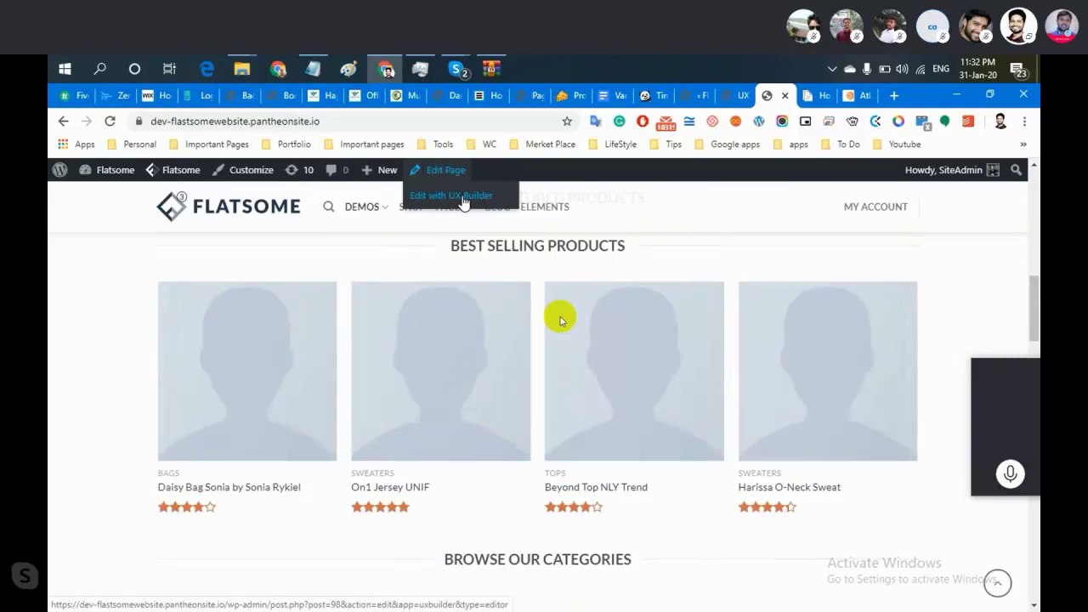
{"action": "left_click", "coordinate": [697, 96]}
{"action": "left_click", "coordinate": [94, 298]}
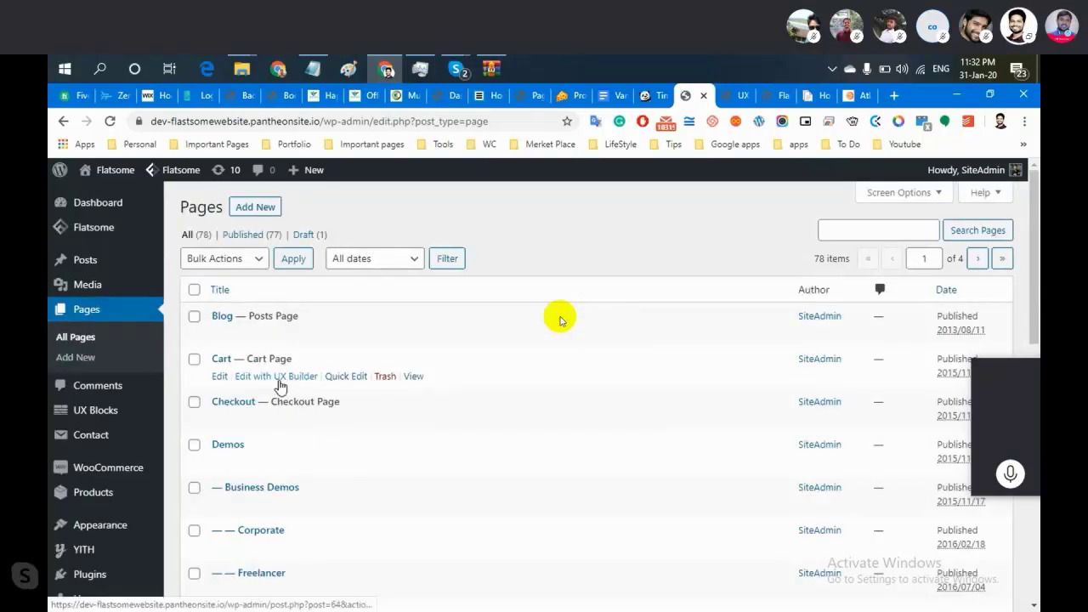
{"action": "left_click", "coordinate": [220, 463]}
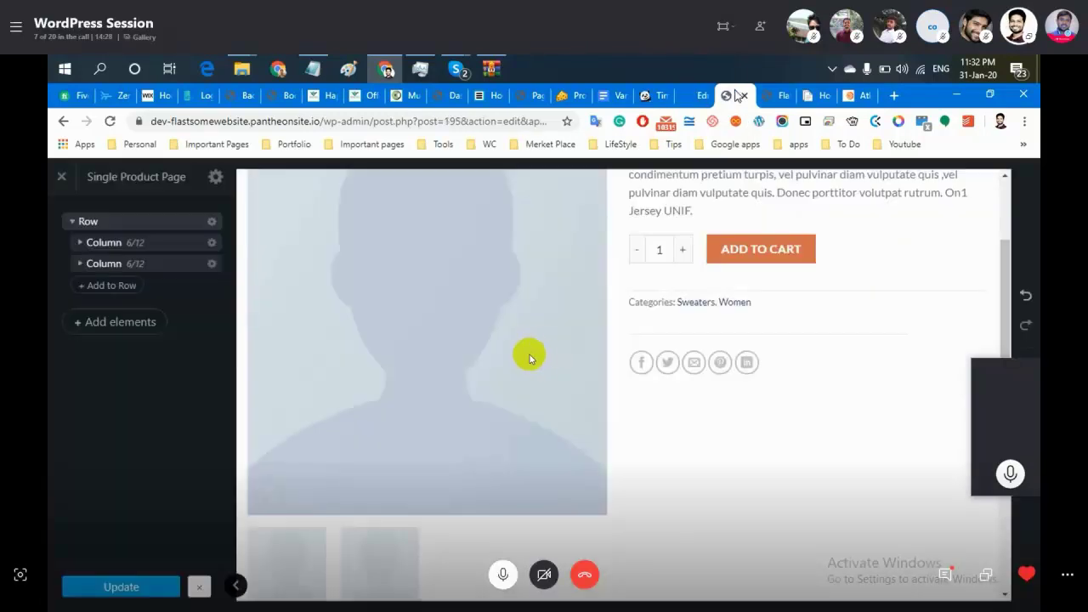
{"action": "left_click", "coordinate": [685, 98]}
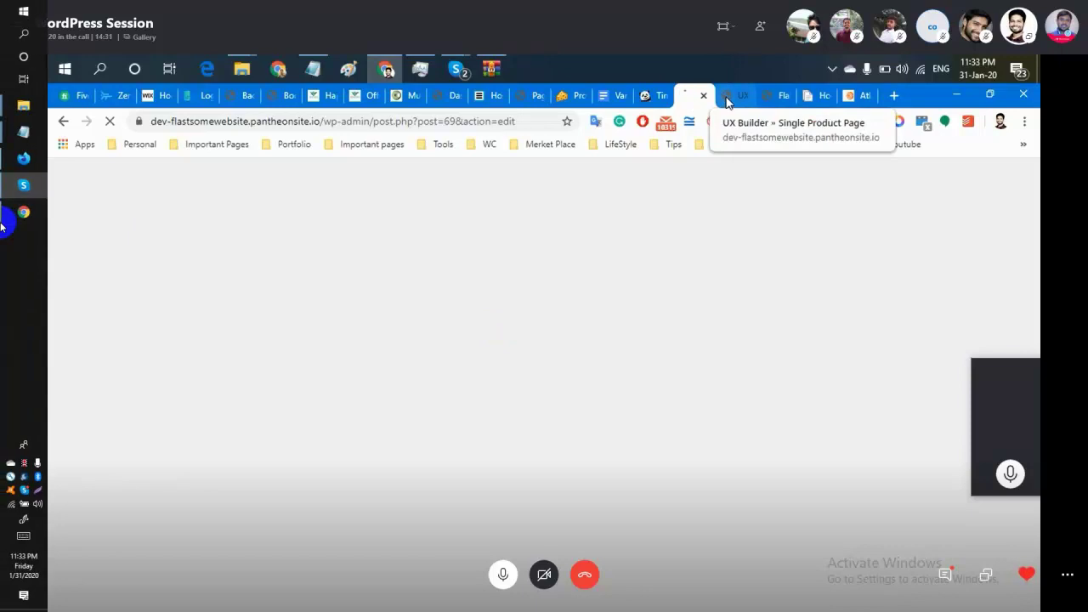
{"action": "left_click", "coordinate": [736, 96]}
{"action": "left_click", "coordinate": [691, 97]}
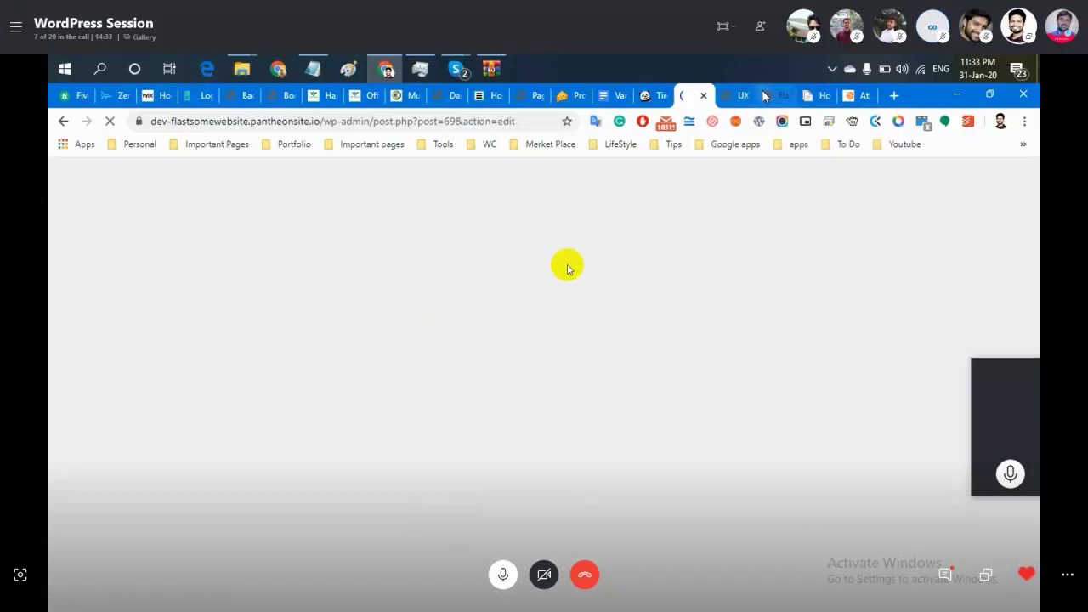
Return to the storefront home page and open it for editing with UX Builder.
{"action": "key", "text": "ctrl+Tab"}
{"action": "key", "text": "ctrl+Tab"}
{"action": "scroll", "coordinate": [608, 291], "scroll_direction": "up", "scroll_amount": 5}
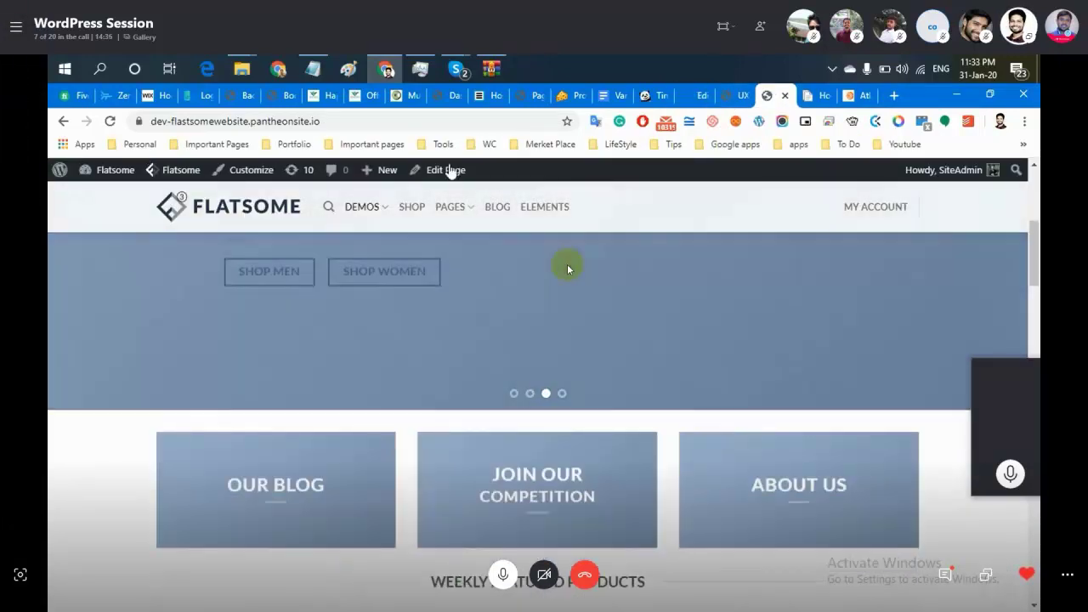
{"action": "mouse_move", "coordinate": [450, 170]}
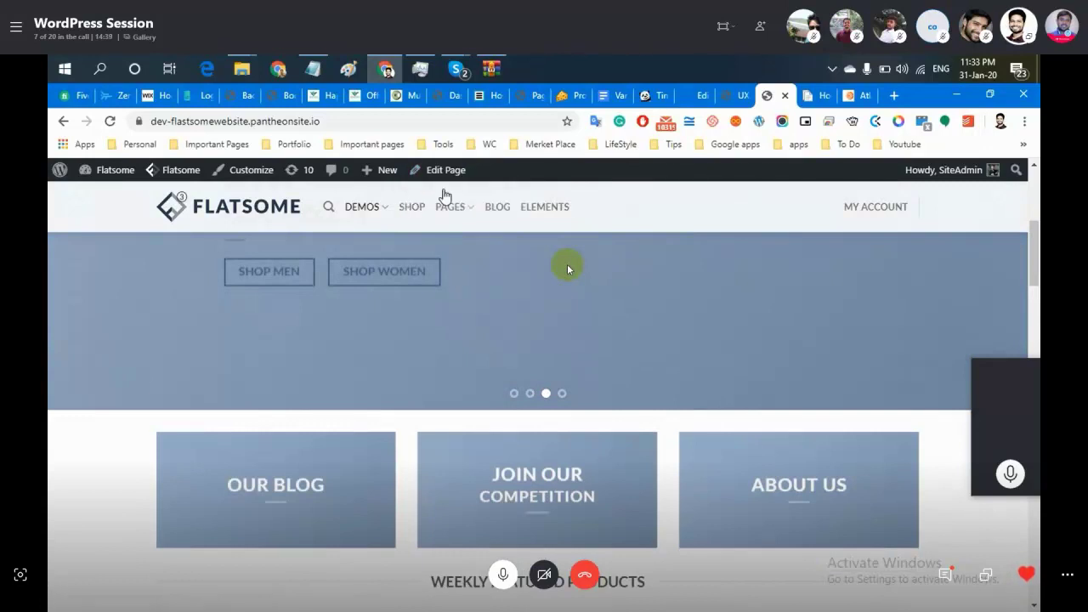
{"action": "left_click", "coordinate": [450, 196]}
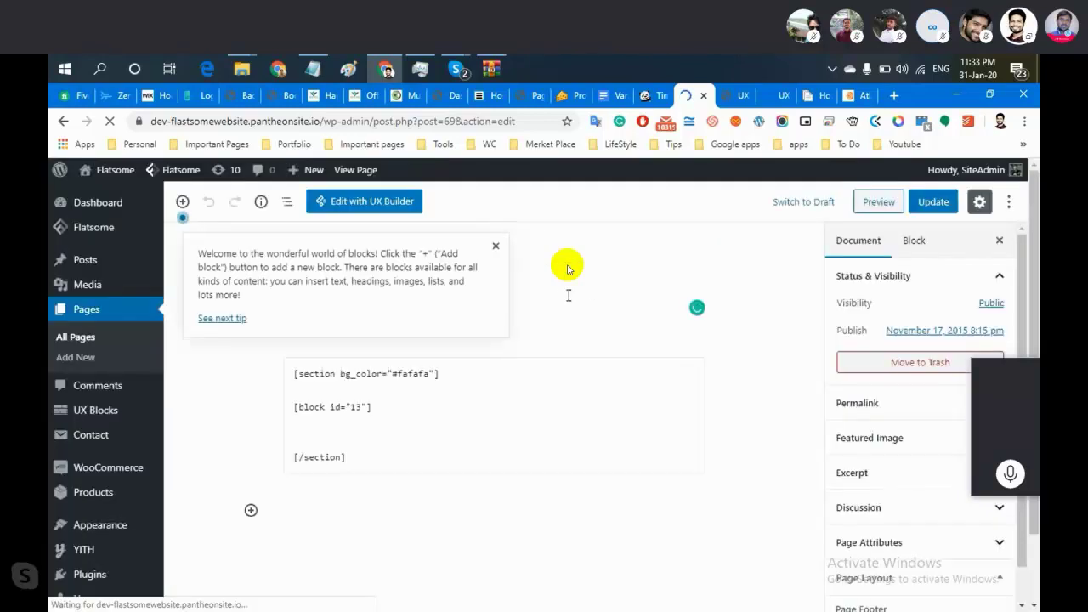
View the Demos page's title in the block editor, and switch to the Classic Shop page in UX Builder to view its banner slider.
{"action": "left_click", "coordinate": [568, 295]}
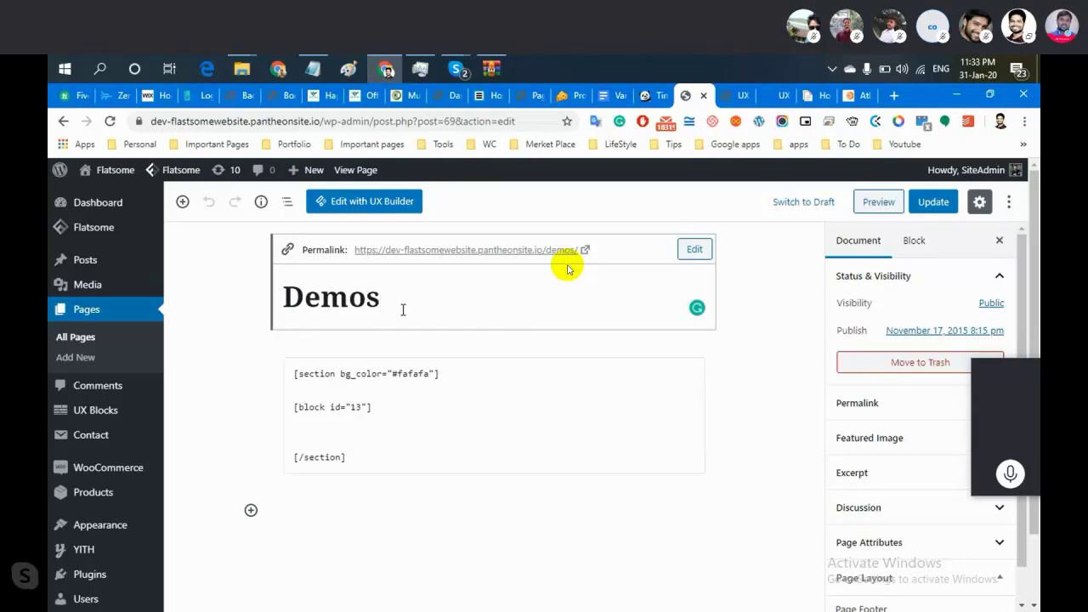
{"action": "left_click", "coordinate": [738, 95]}
{"action": "left_click", "coordinate": [780, 97]}
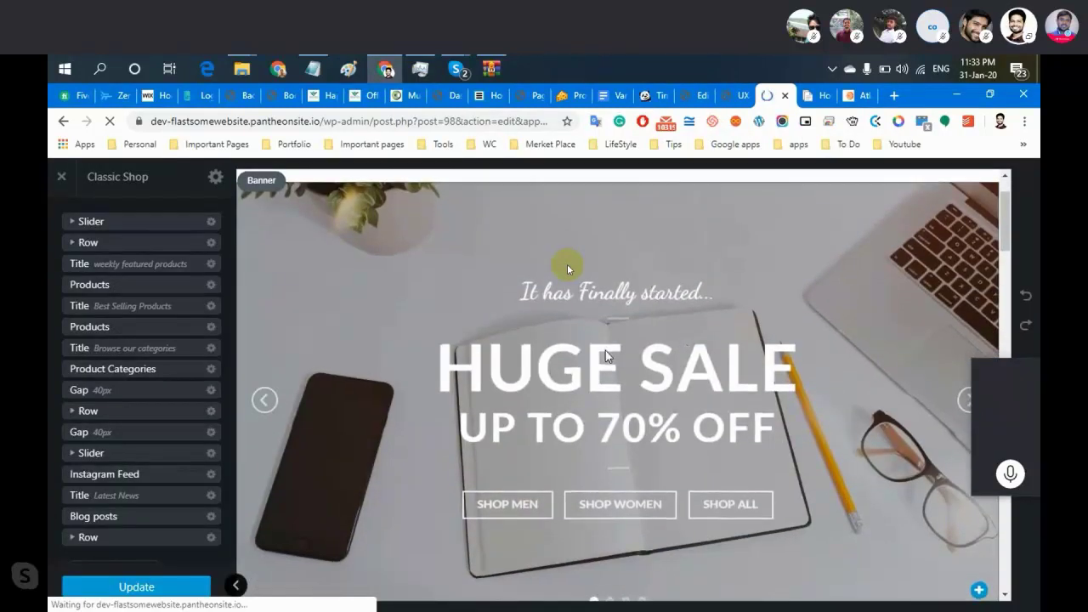
{"action": "scroll", "coordinate": [607, 355], "scroll_direction": "down", "scroll_amount": 3}
{"action": "scroll", "coordinate": [607, 355], "scroll_direction": "up", "scroll_amount": 1}
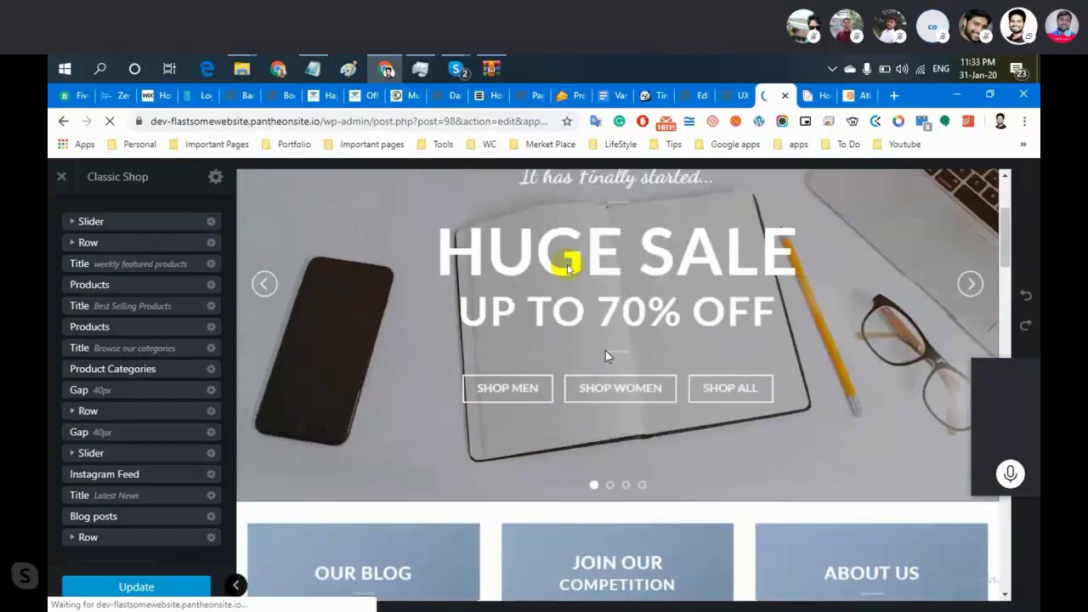
{"action": "scroll", "coordinate": [605, 356], "scroll_direction": "up", "scroll_amount": 1}
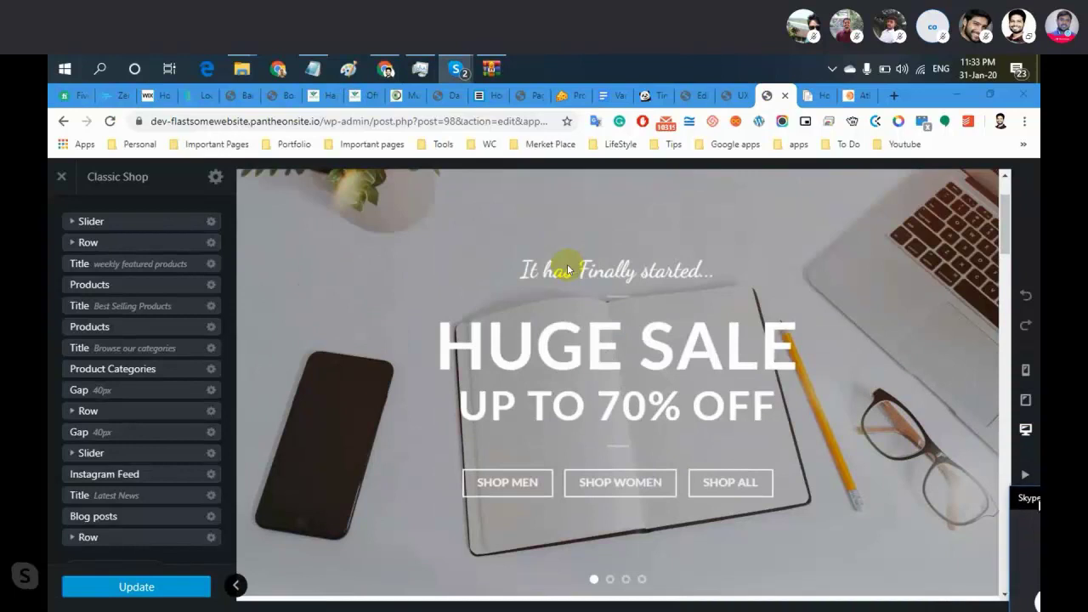
{"action": "scroll", "coordinate": [792, 442], "scroll_direction": "up", "scroll_amount": 1}
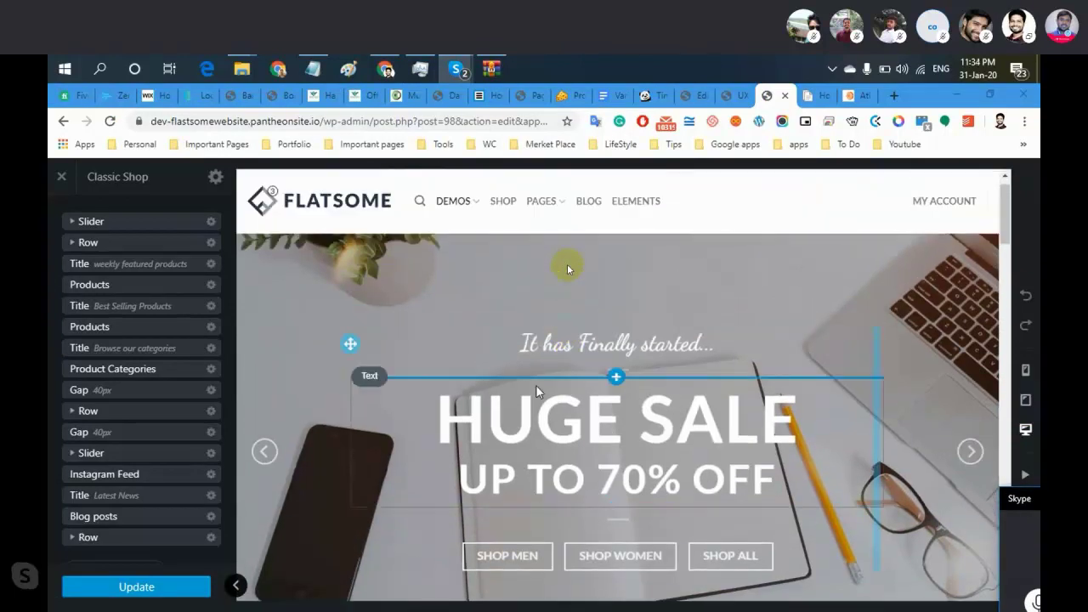
Open the settings of the "It has Finally started..." and "HUGE SALE" text elements in the first slider banner.
{"action": "left_click", "coordinate": [614, 346]}
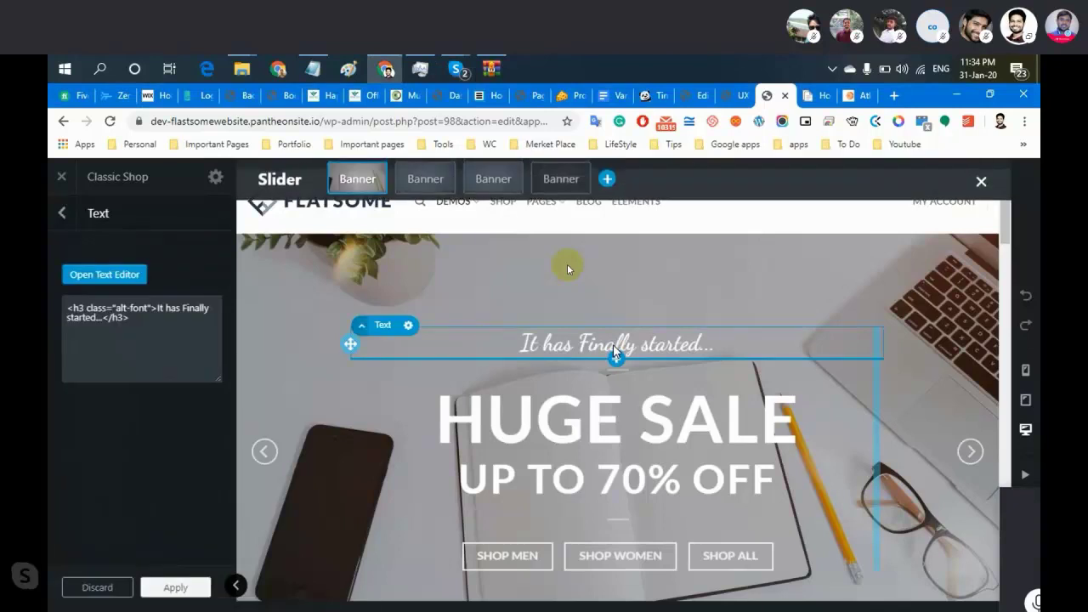
{"action": "key", "text": "Escape"}
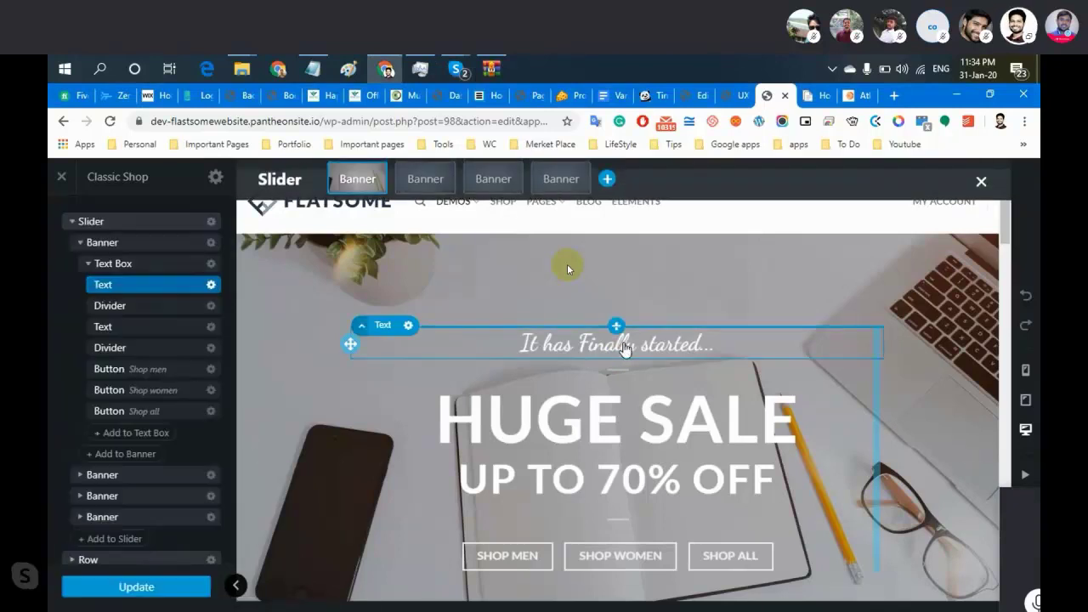
{"action": "left_click", "coordinate": [595, 343]}
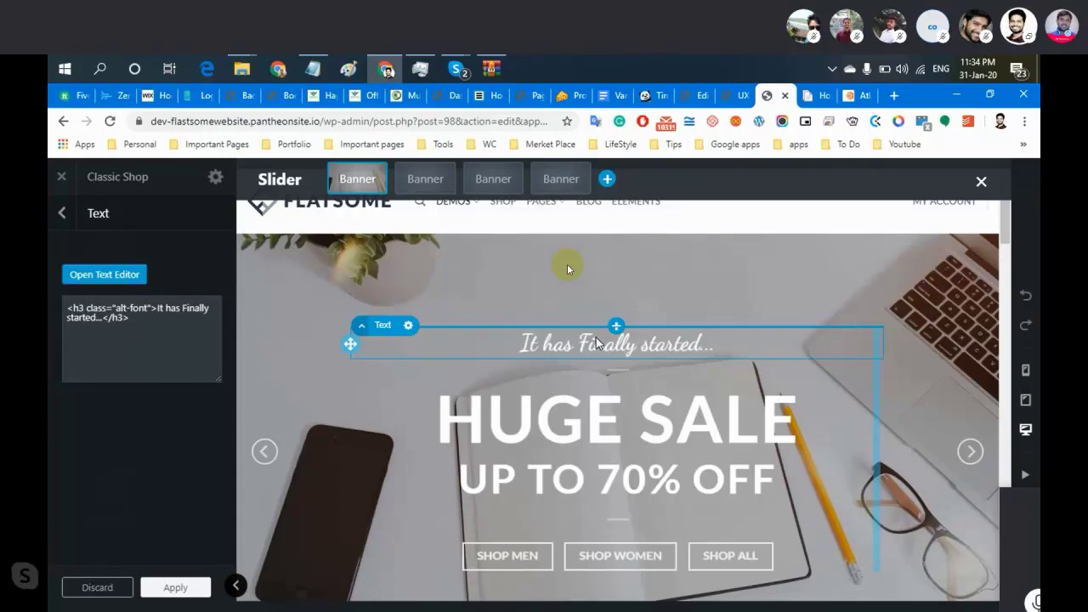
{"action": "left_click", "coordinate": [713, 426]}
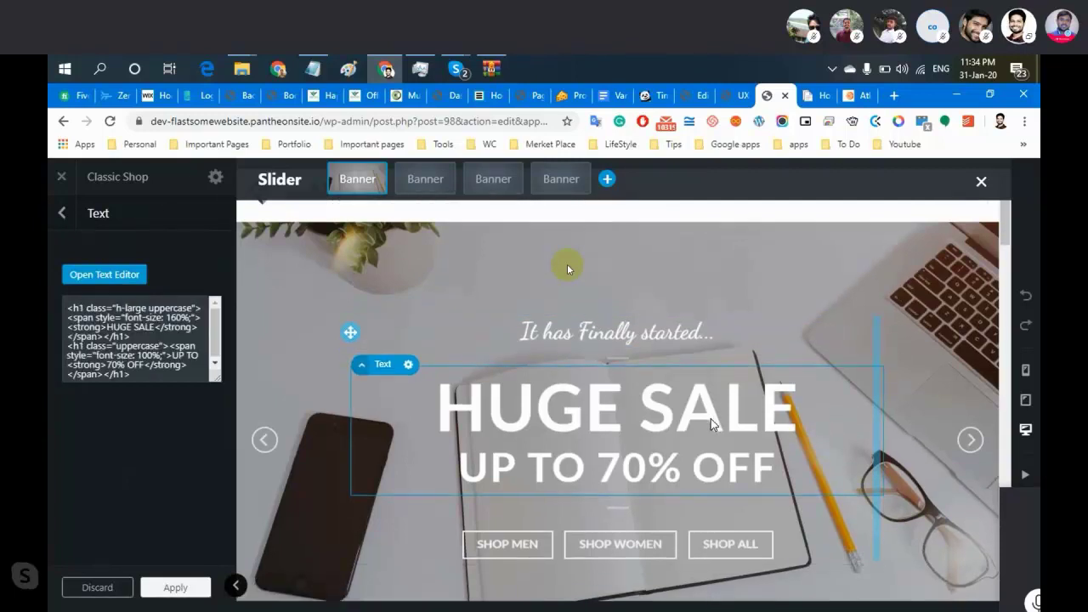
Open the settings of the first empty column beneath the Latest News posts and return to the page's element list.
{"action": "scroll", "coordinate": [569, 269], "scroll_direction": "up", "scroll_amount": 1}
{"action": "scroll", "coordinate": [569, 269], "scroll_direction": "down", "scroll_amount": 5}
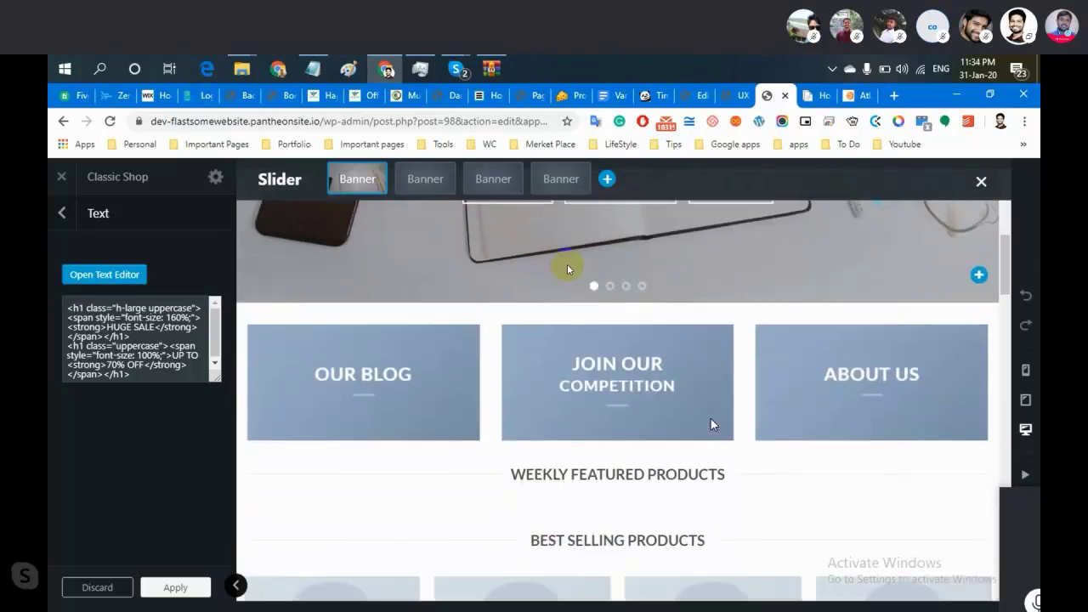
{"action": "scroll", "coordinate": [568, 270], "scroll_direction": "down", "scroll_amount": 15}
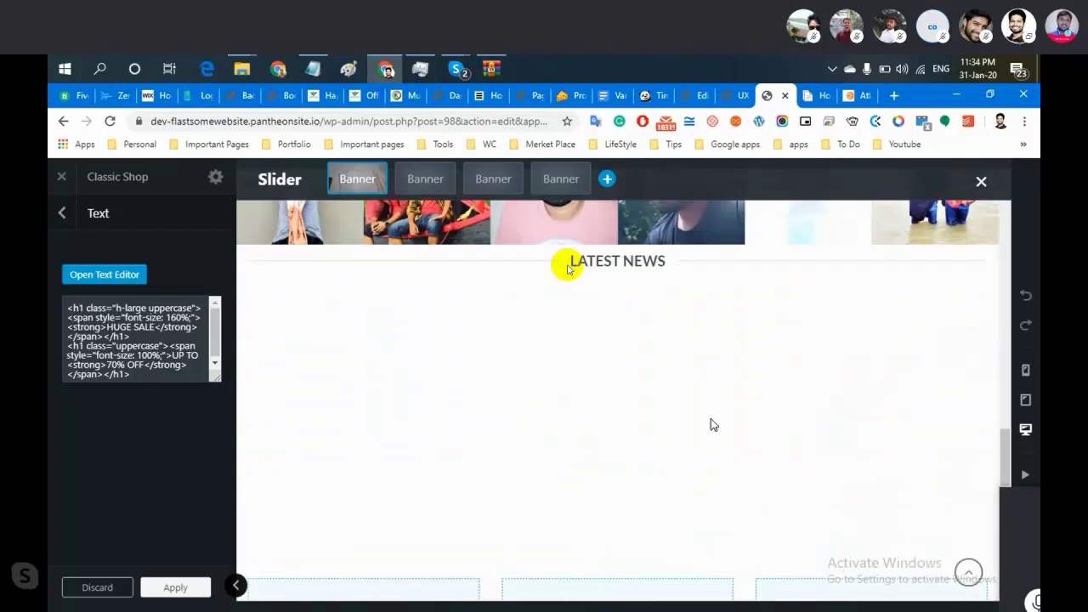
{"action": "scroll", "coordinate": [569, 269], "scroll_direction": "down", "scroll_amount": 4}
{"action": "scroll", "coordinate": [568, 270], "scroll_direction": "up", "scroll_amount": 3}
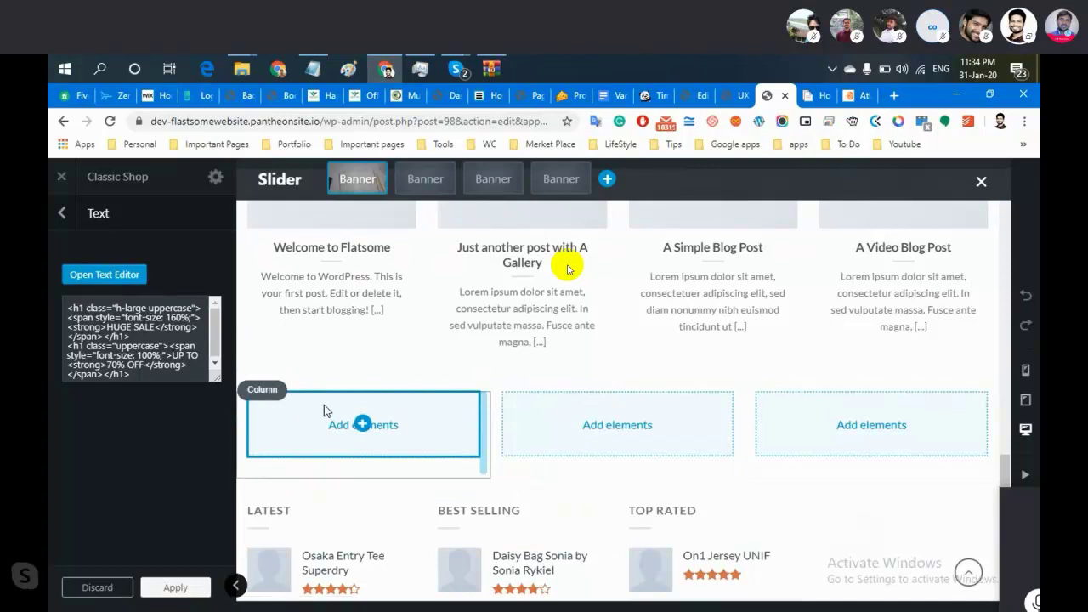
{"action": "left_click", "coordinate": [309, 437]}
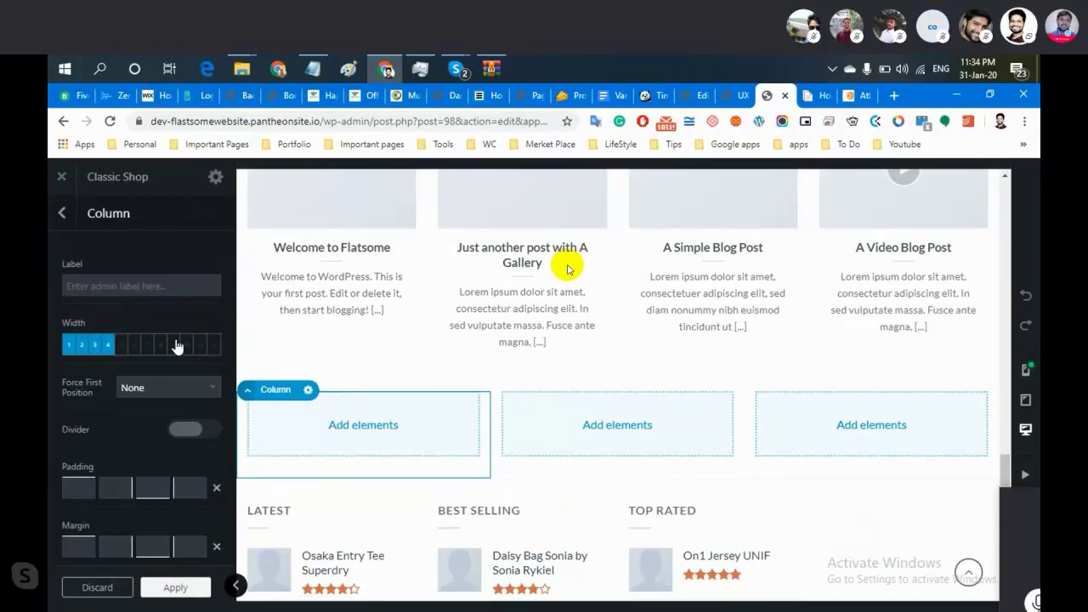
{"action": "left_click", "coordinate": [60, 213]}
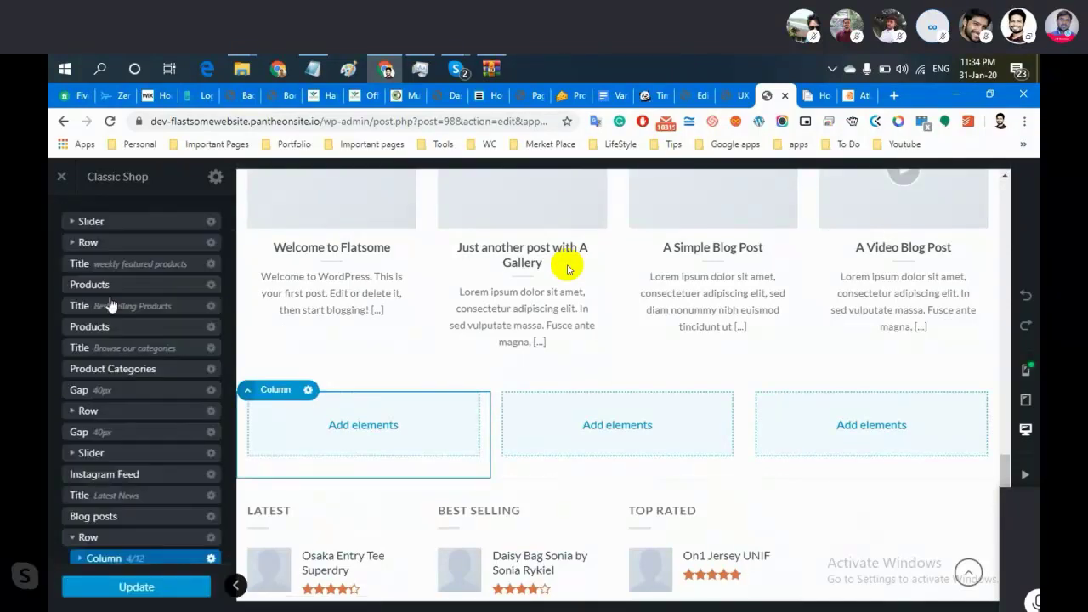
View the settings of the empty three-column row beneath the blog posts, and delete that row from the Classic Shop page.
{"action": "scroll", "coordinate": [131, 462], "scroll_direction": "down", "scroll_amount": 3}
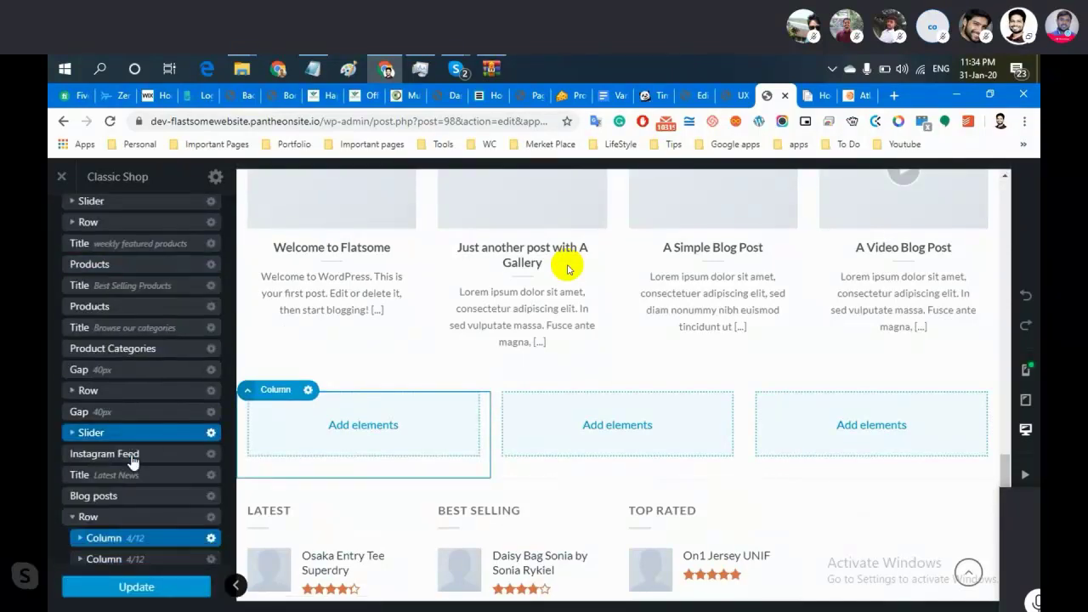
{"action": "left_click", "coordinate": [125, 398]}
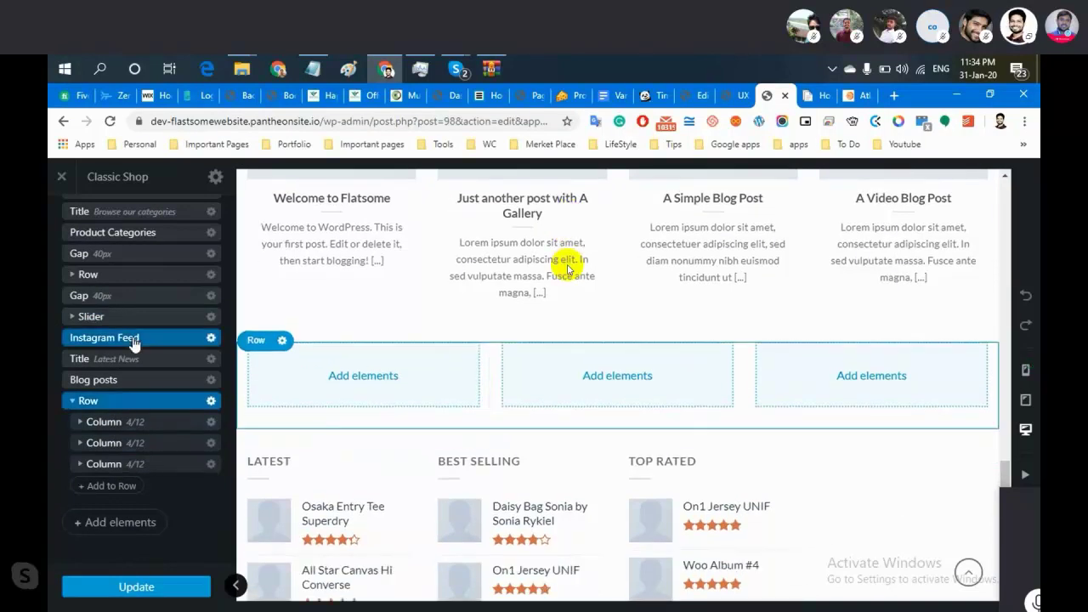
{"action": "right_click", "coordinate": [126, 407]}
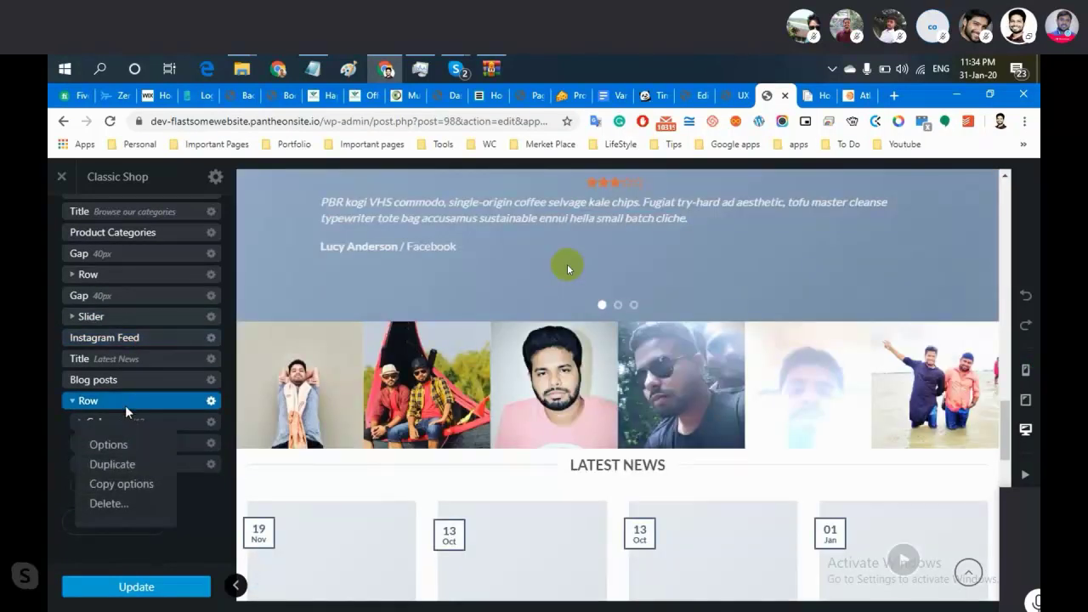
{"action": "double_click", "coordinate": [99, 404]}
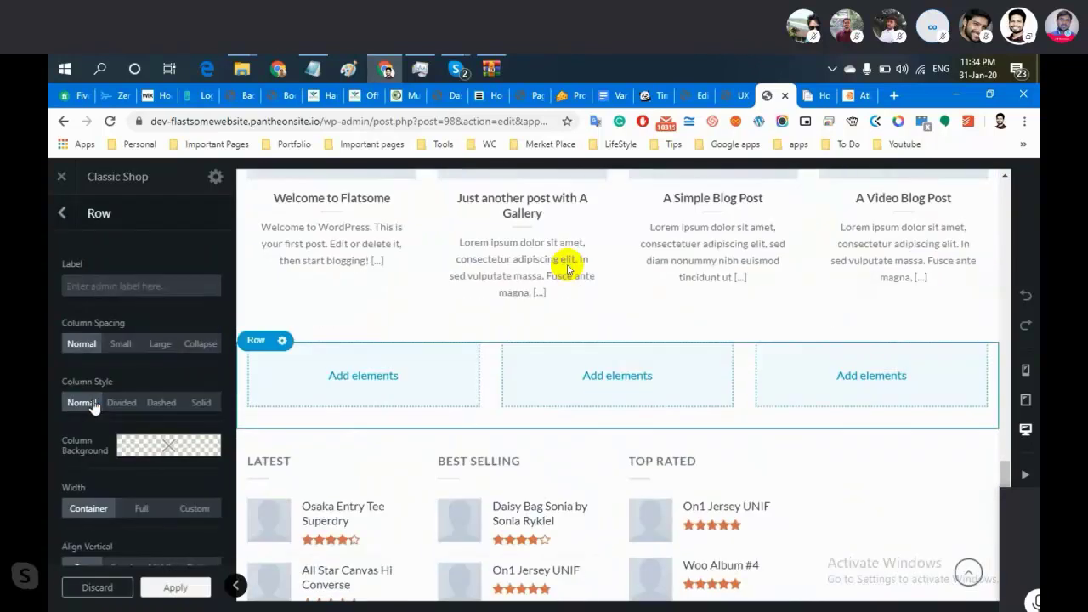
{"action": "left_click", "coordinate": [54, 230]}
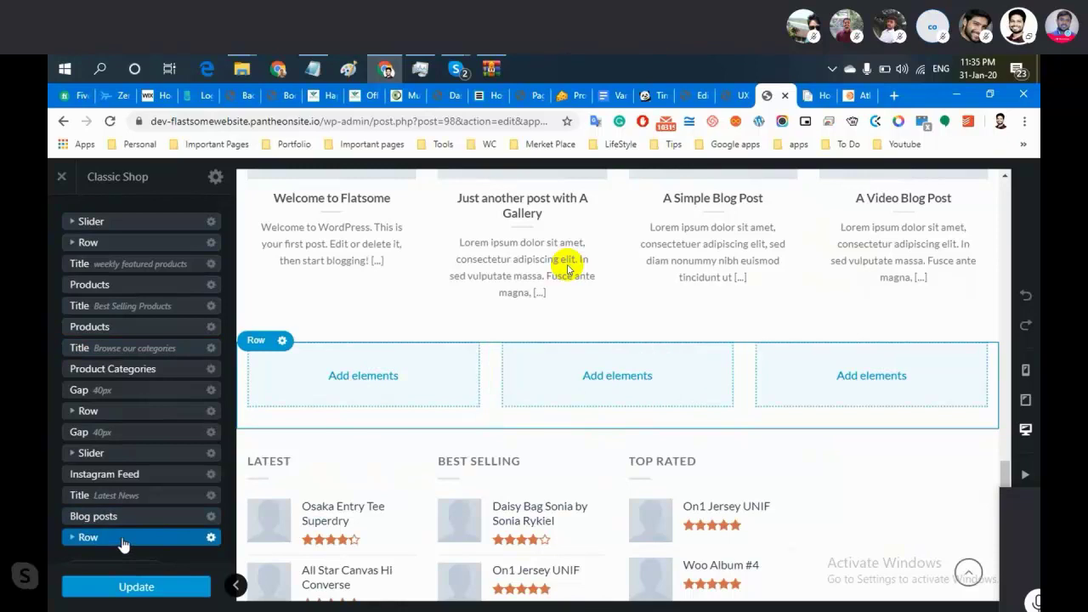
{"action": "right_click", "coordinate": [150, 533]}
{"action": "left_click", "coordinate": [119, 491]}
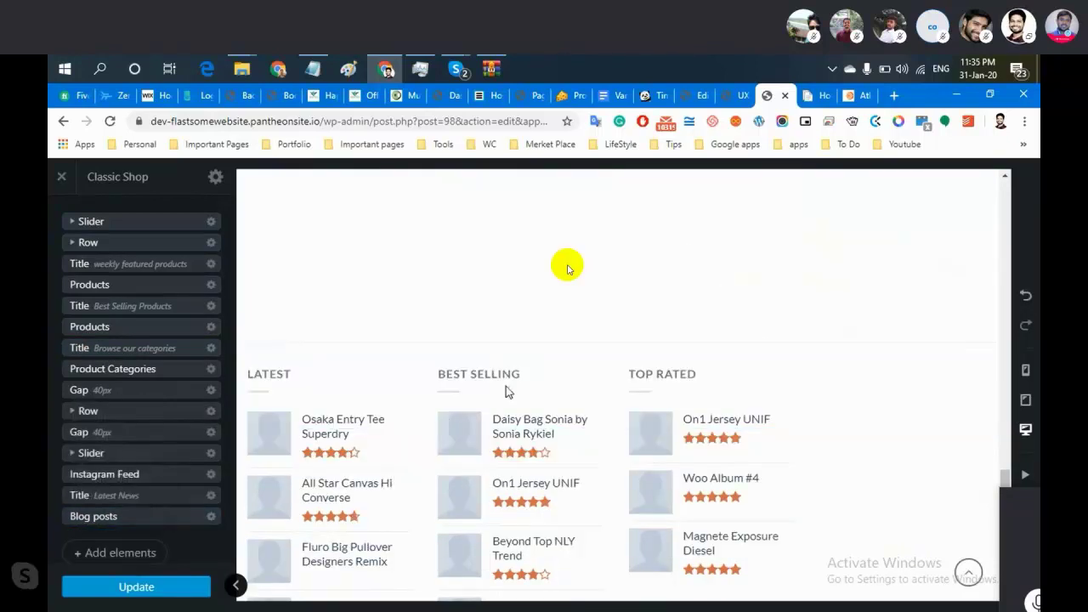
{"action": "scroll", "coordinate": [529, 382], "scroll_direction": "up", "scroll_amount": 2}
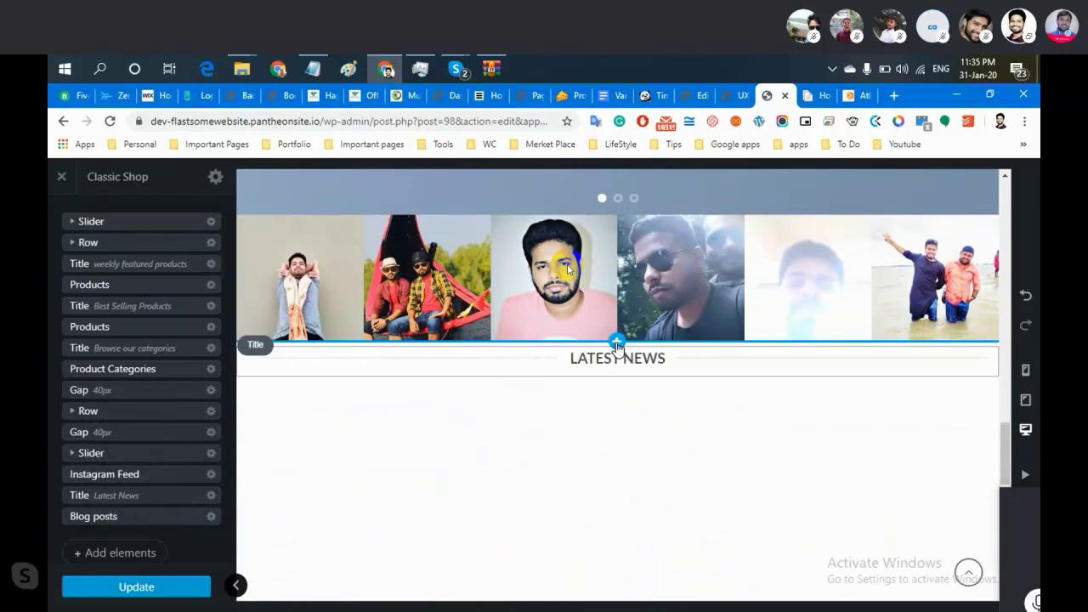
{"action": "scroll", "coordinate": [595, 416], "scroll_direction": "down", "scroll_amount": 1}
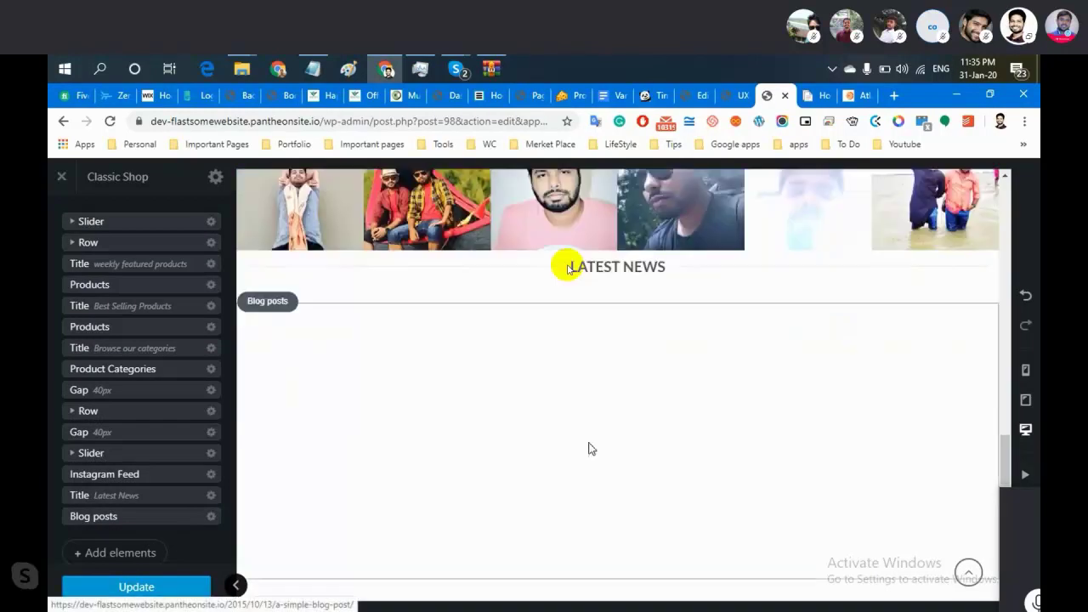
{"action": "scroll", "coordinate": [592, 448], "scroll_direction": "down", "scroll_amount": 3}
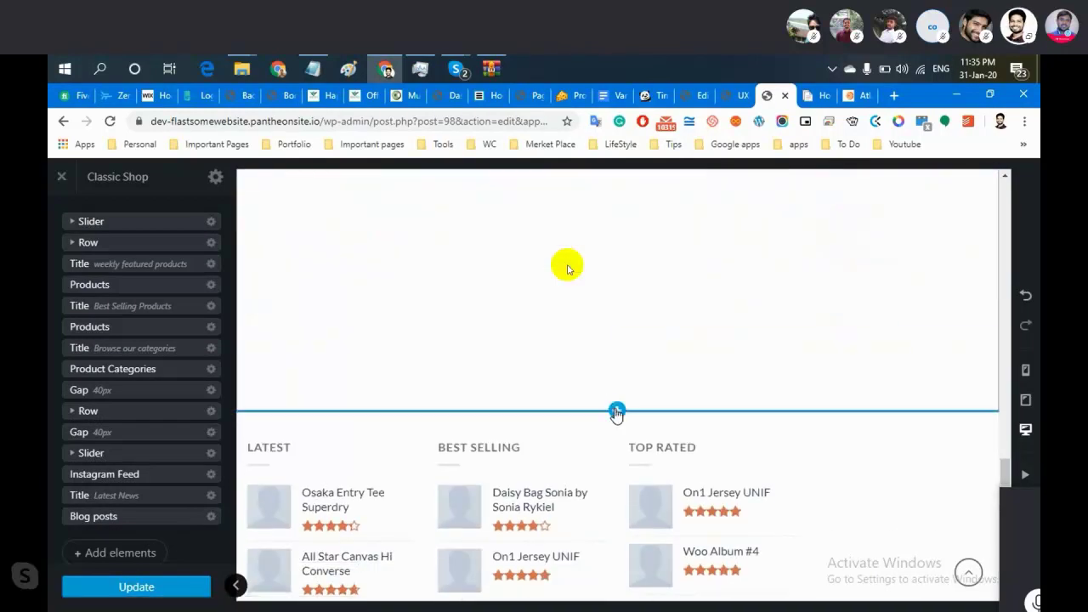
{"action": "left_click", "coordinate": [616, 413]}
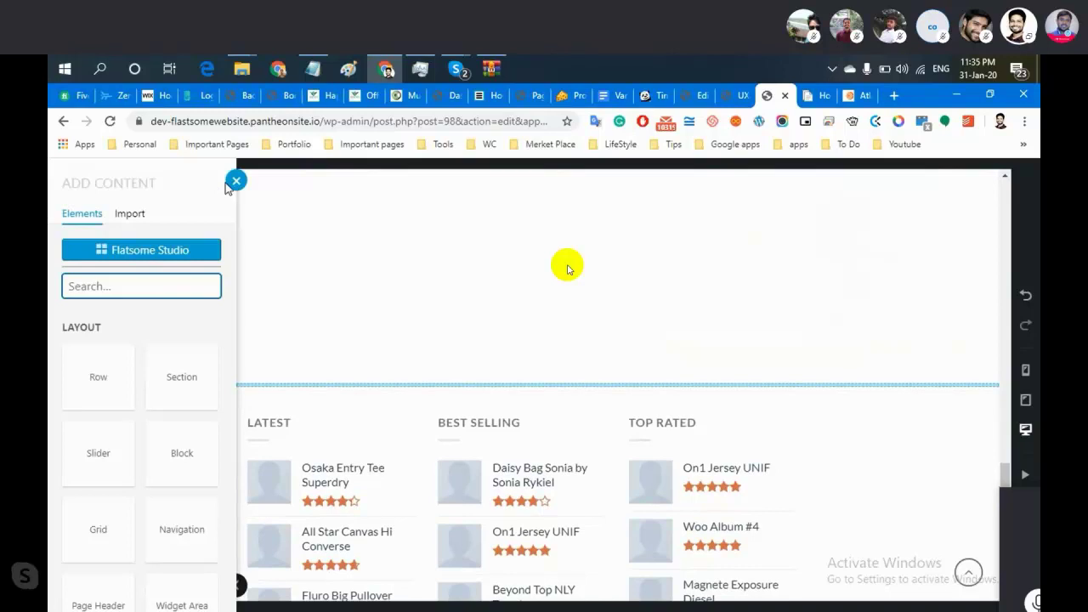
{"action": "left_click", "coordinate": [231, 183]}
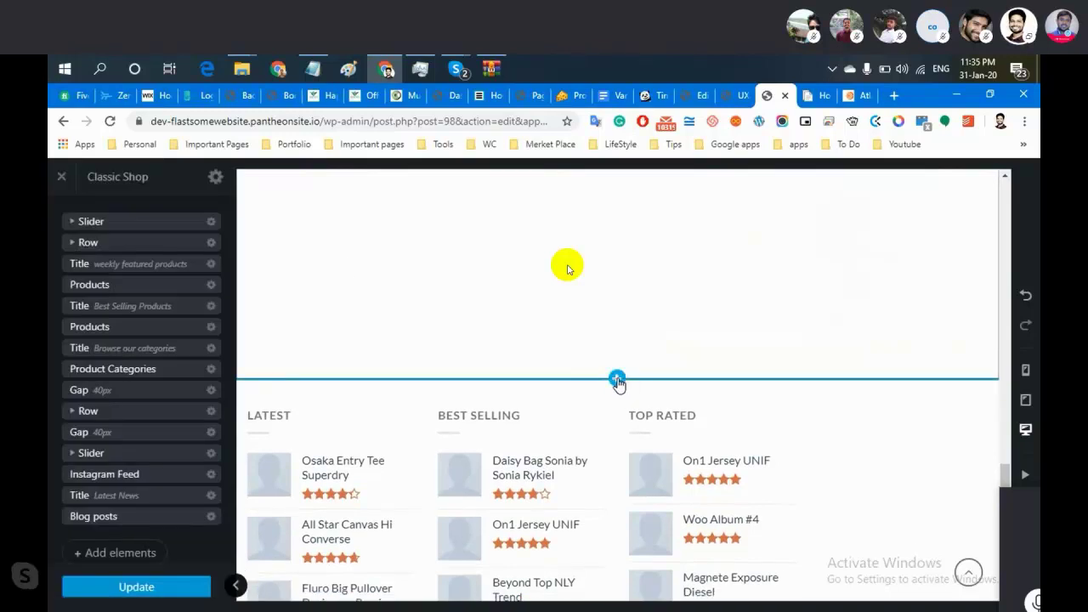
Add a row with the One Column preset beneath the blog posts on the Classic Shop page.
{"action": "left_click", "coordinate": [617, 382]}
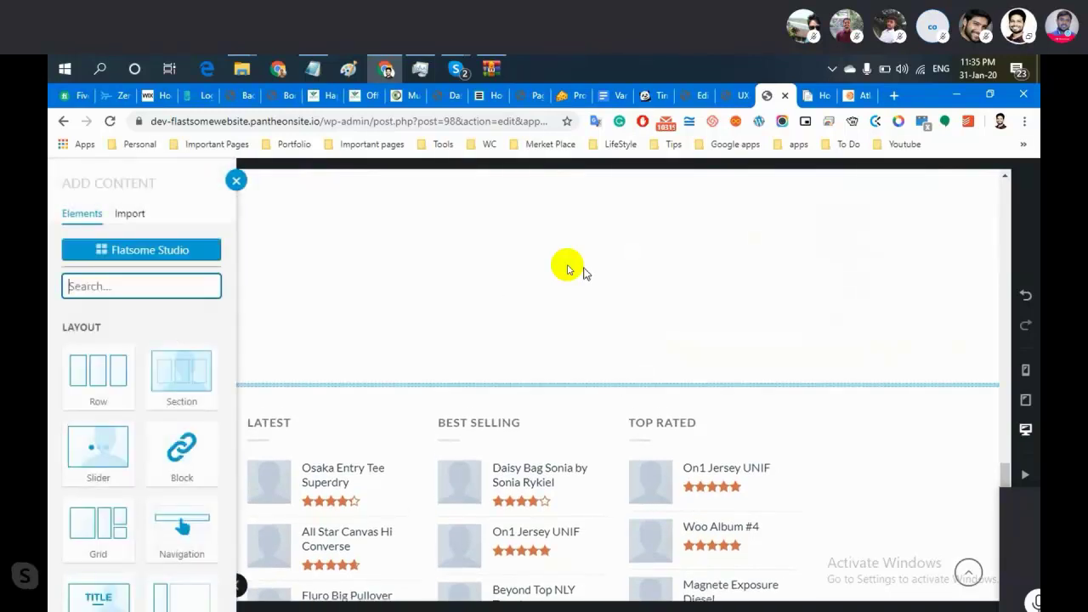
{"action": "scroll", "coordinate": [75, 378], "scroll_direction": "down", "scroll_amount": 3}
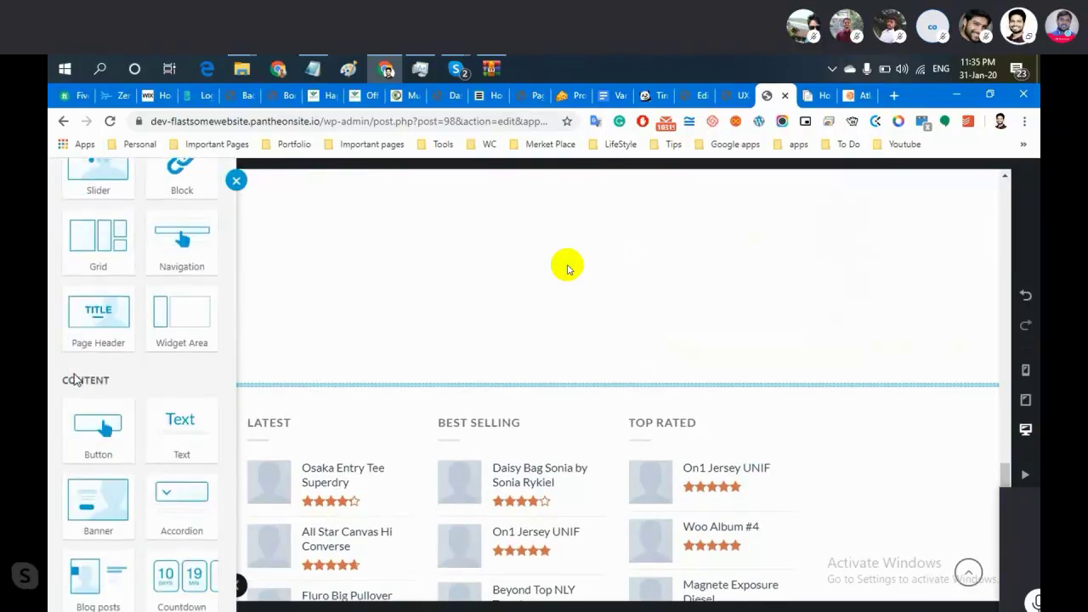
{"action": "scroll", "coordinate": [74, 379], "scroll_direction": "up", "scroll_amount": 4}
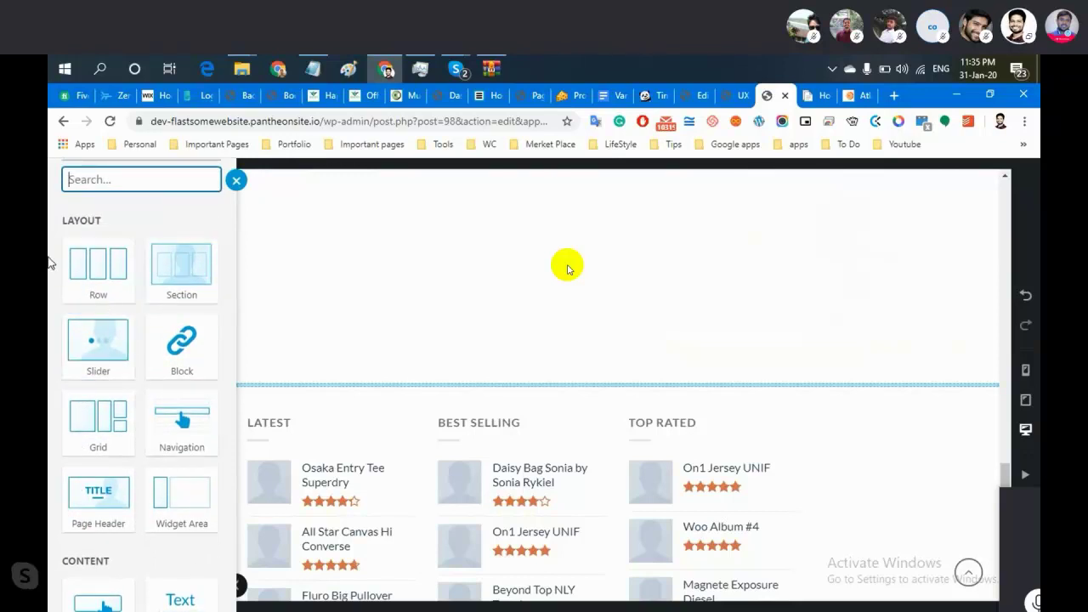
{"action": "left_click", "coordinate": [173, 292]}
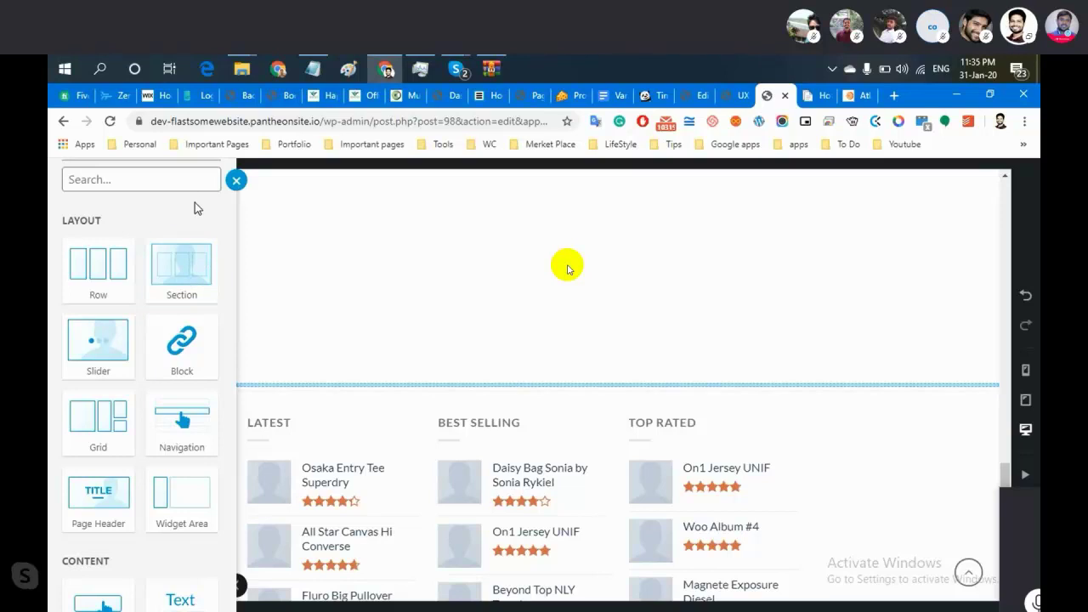
{"action": "scroll", "coordinate": [102, 349], "scroll_direction": "down", "scroll_amount": 1}
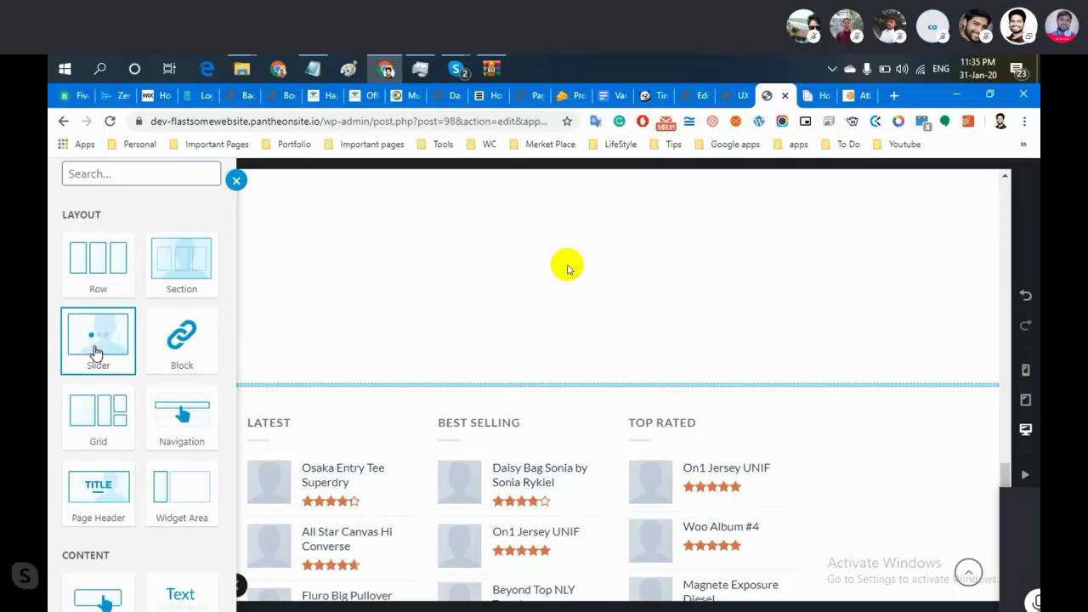
{"action": "left_click", "coordinate": [78, 260]}
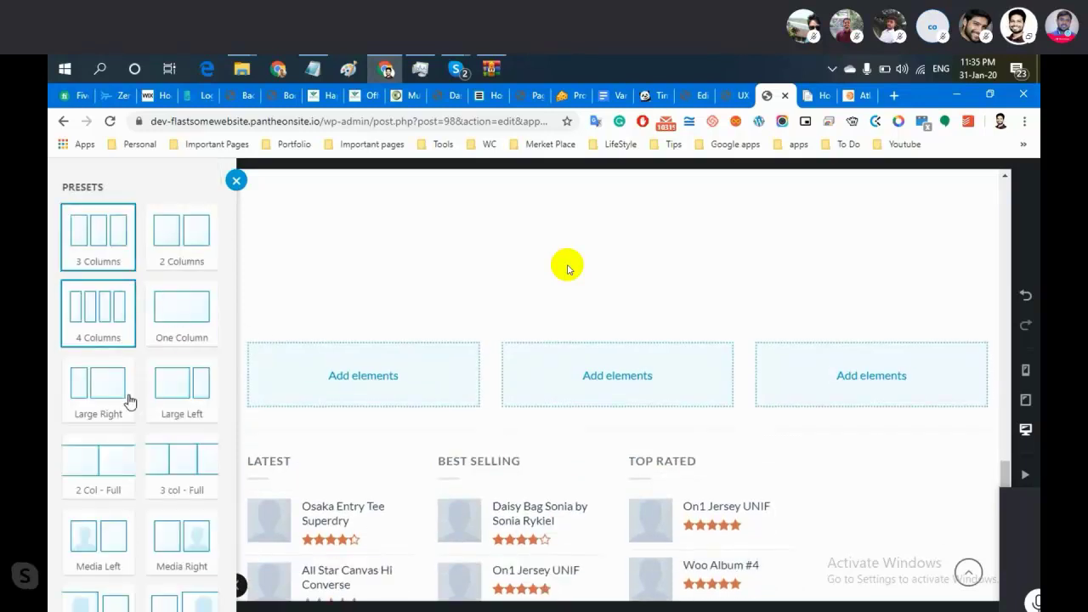
{"action": "scroll", "coordinate": [142, 510], "scroll_direction": "down", "scroll_amount": 3}
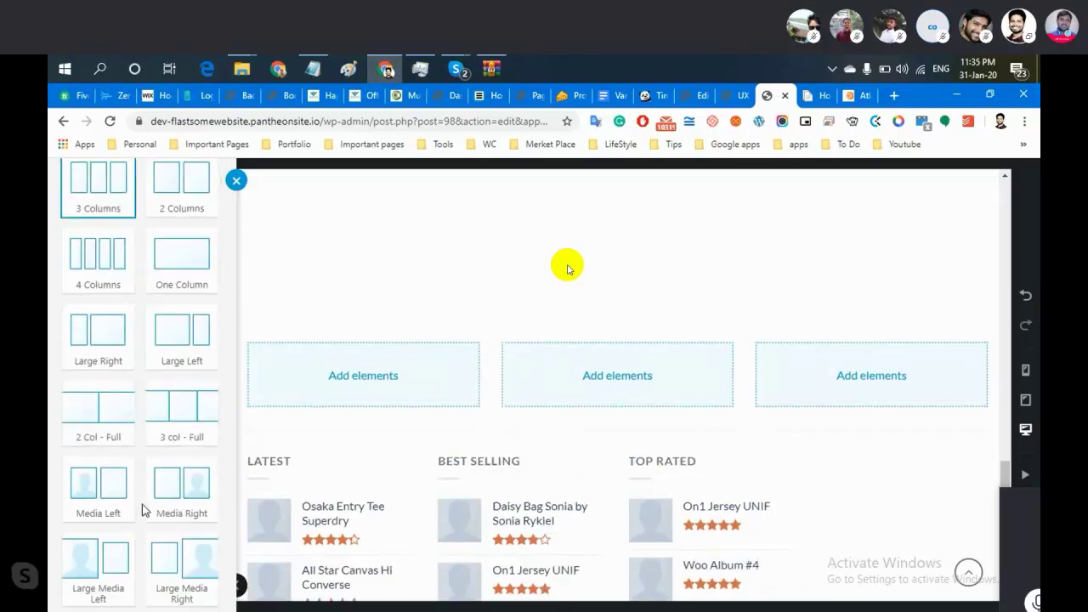
{"action": "scroll", "coordinate": [142, 510], "scroll_direction": "up", "scroll_amount": 3}
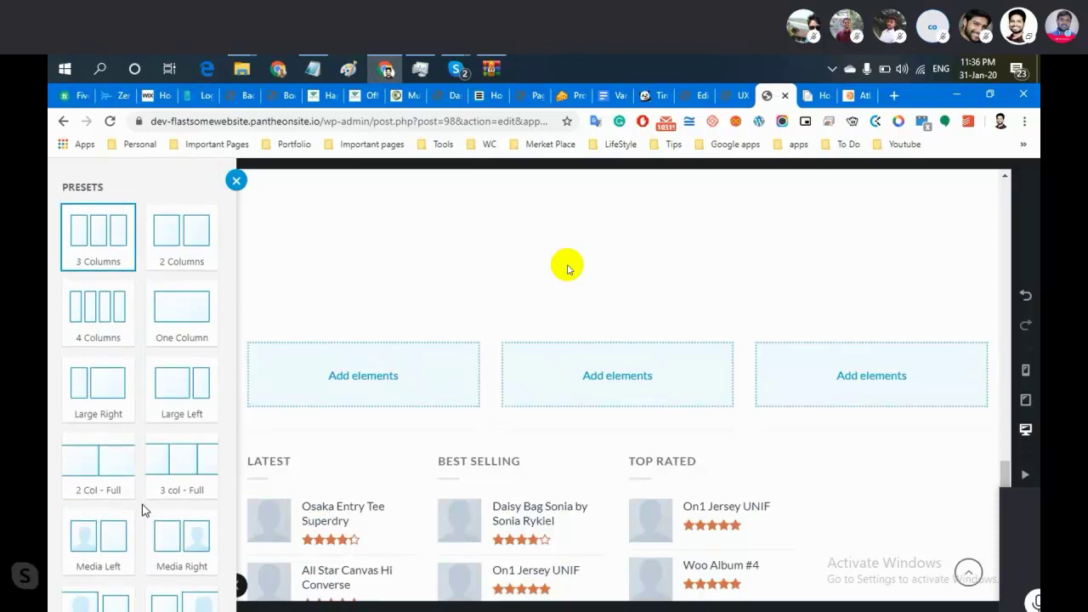
{"action": "left_click", "coordinate": [188, 331]}
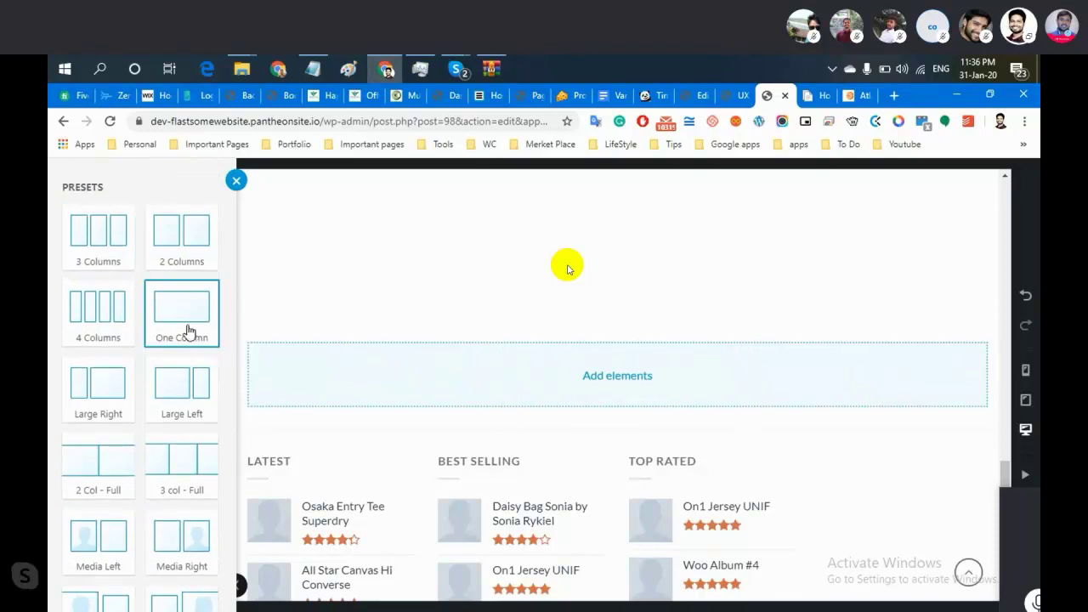
{"action": "left_click", "coordinate": [544, 368]}
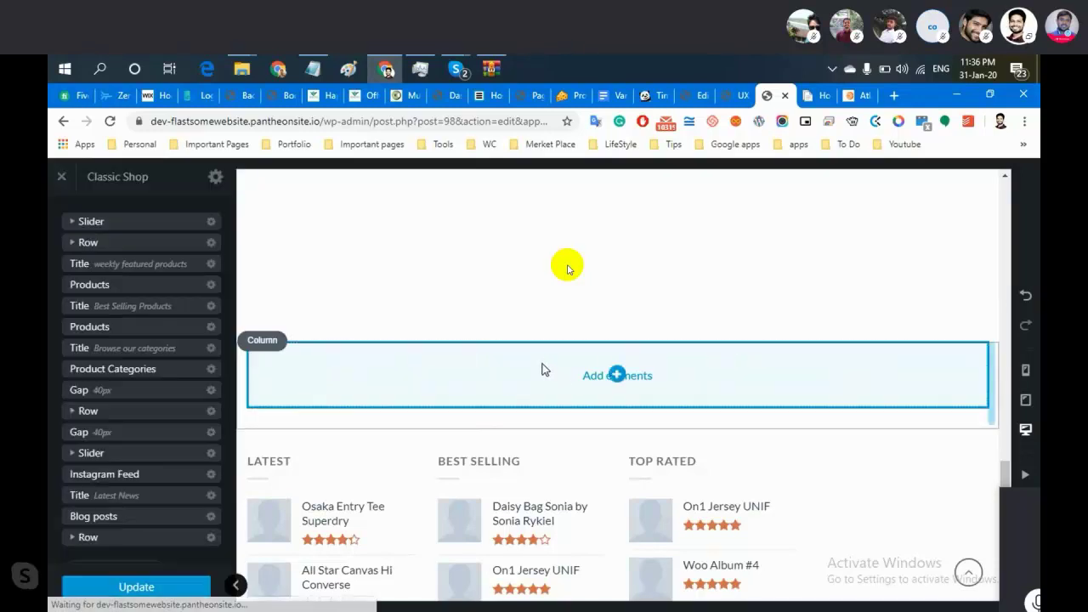
Add a Slider element to the new row's empty column and view the elements offered for its slides.
{"action": "left_click", "coordinate": [618, 376]}
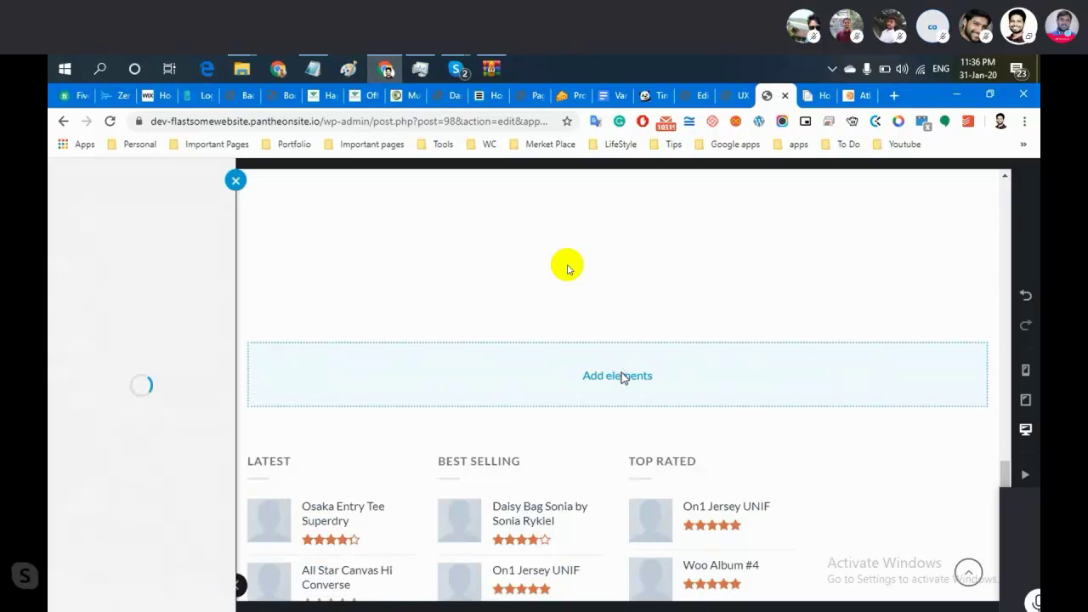
{"action": "left_click", "coordinate": [101, 421]}
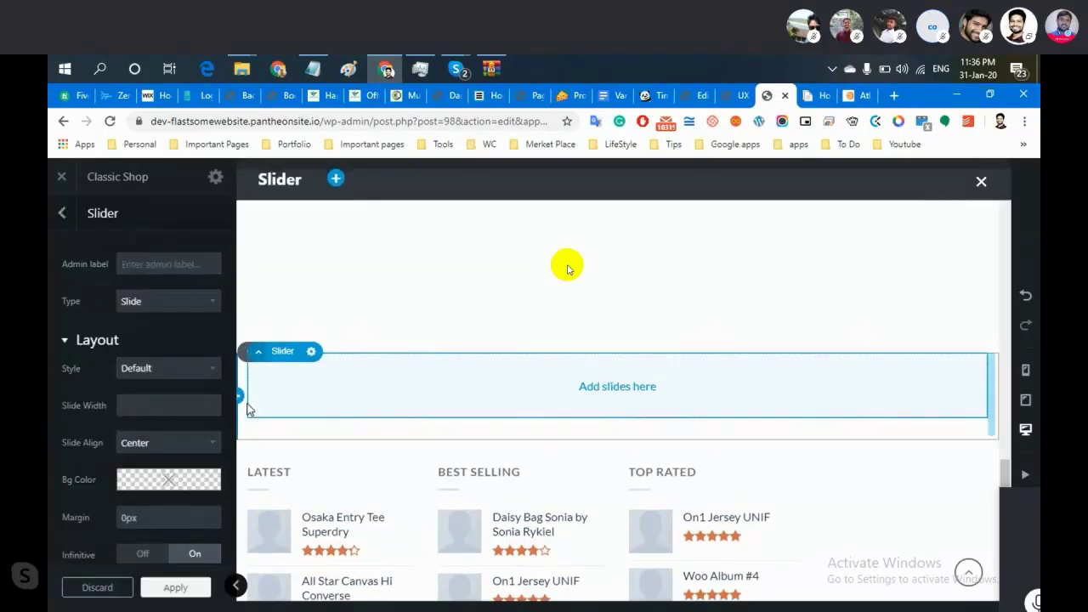
{"action": "left_click", "coordinate": [618, 387]}
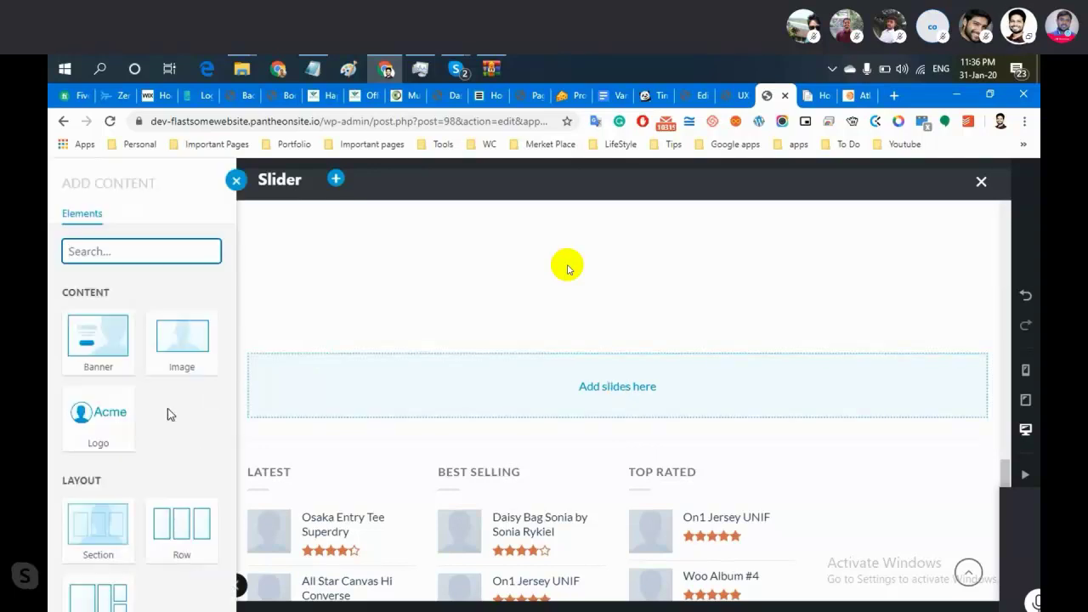
{"action": "scroll", "coordinate": [168, 408], "scroll_direction": "down", "scroll_amount": 1}
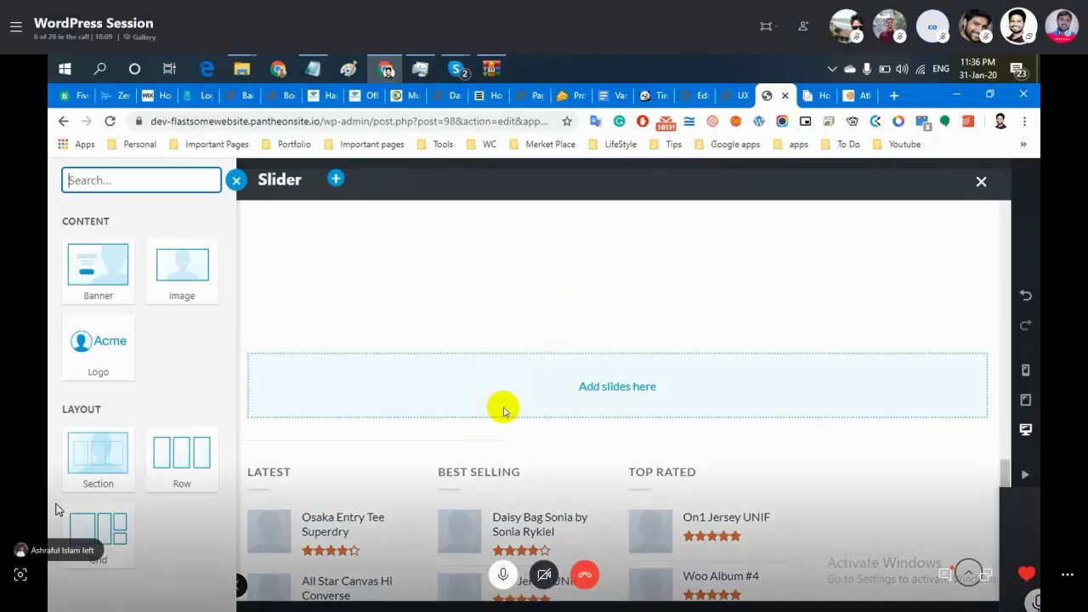
{"action": "left_click", "coordinate": [478, 191]}
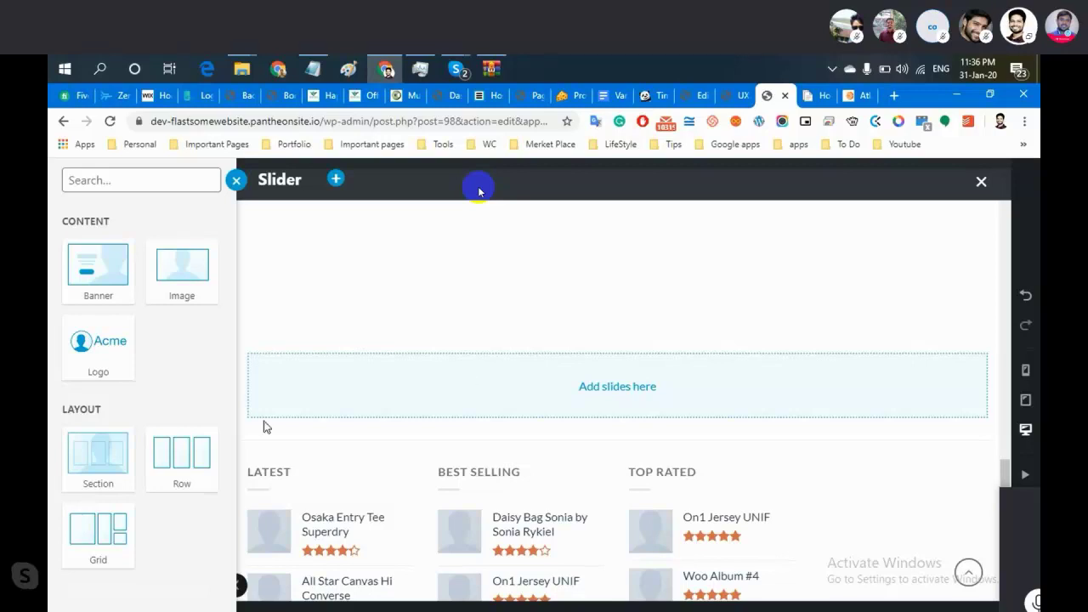
{"action": "left_click", "coordinate": [232, 187]}
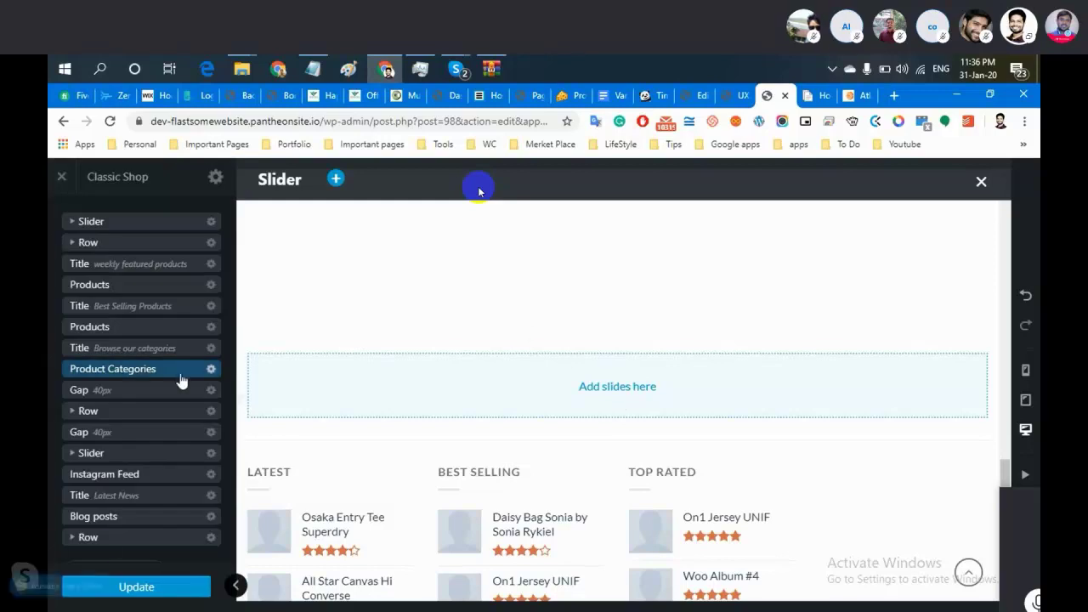
Open the element library for the spot beneath the new slider and look through its layout, content and shop elements.
{"action": "left_click", "coordinate": [617, 417]}
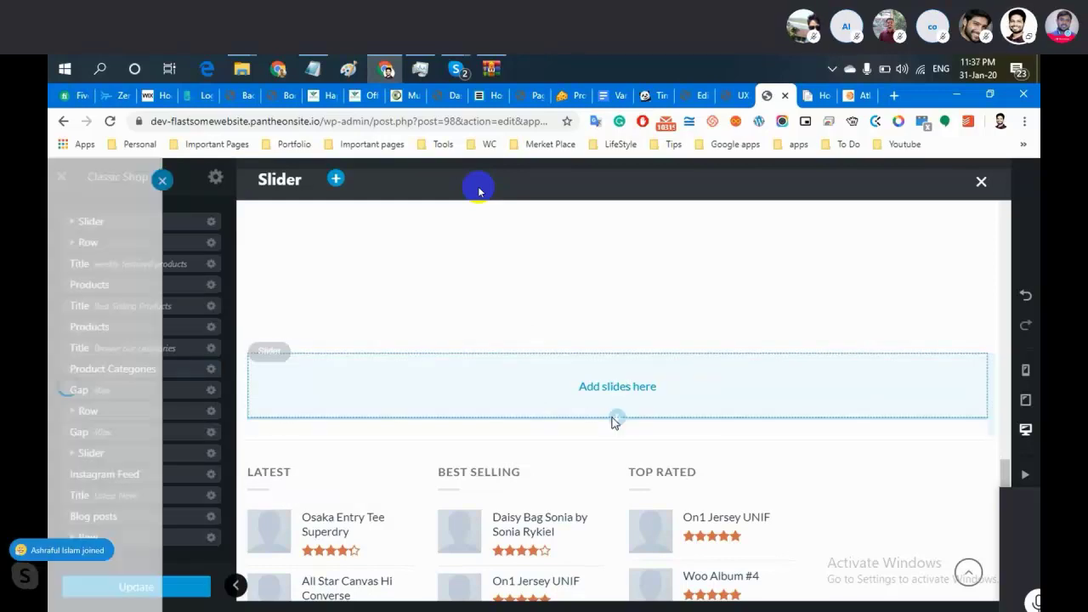
{"action": "scroll", "coordinate": [142, 417], "scroll_direction": "down", "scroll_amount": 3}
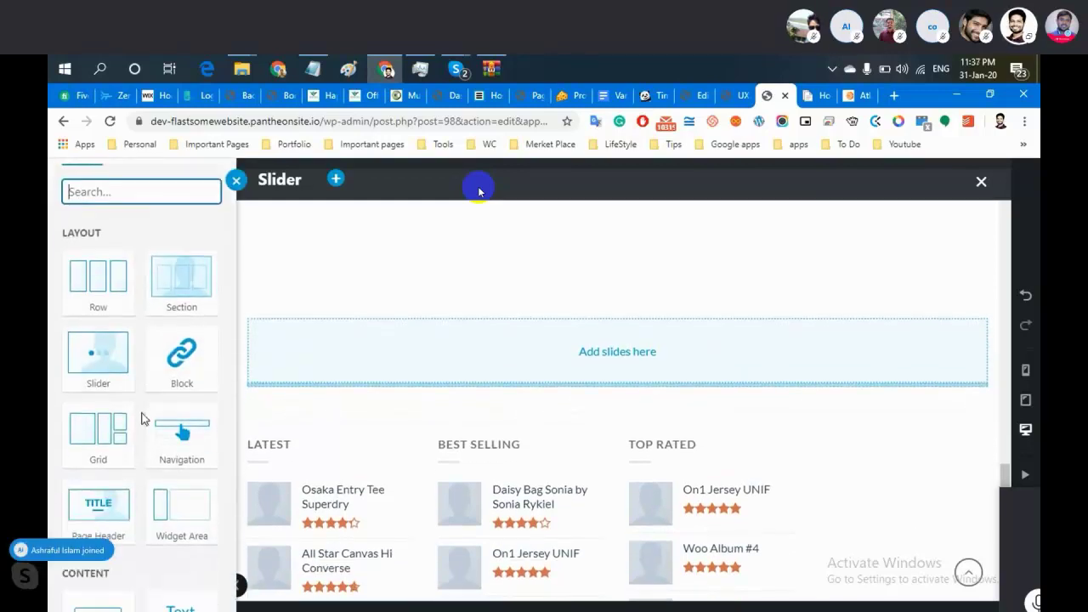
{"action": "scroll", "coordinate": [142, 417], "scroll_direction": "up", "scroll_amount": 3}
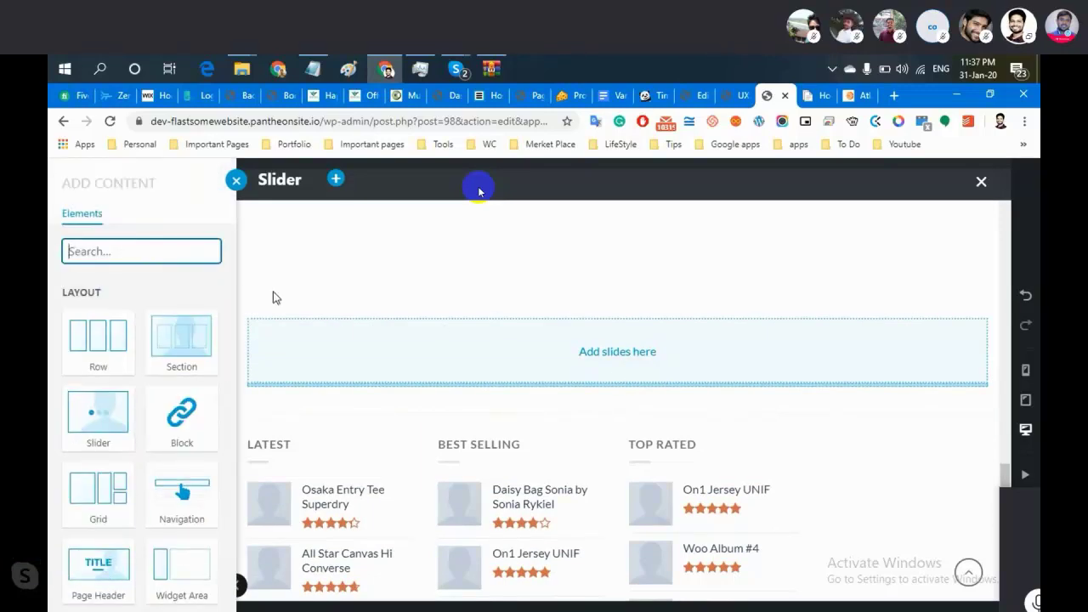
{"action": "scroll", "coordinate": [124, 403], "scroll_direction": "down", "scroll_amount": 10}
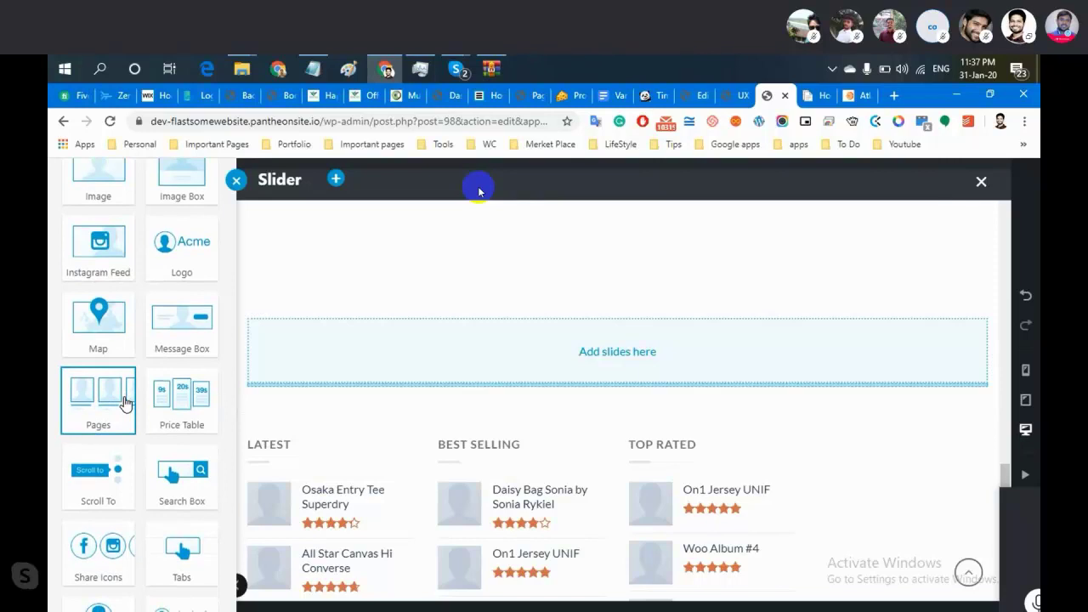
{"action": "scroll", "coordinate": [139, 443], "scroll_direction": "down", "scroll_amount": 8}
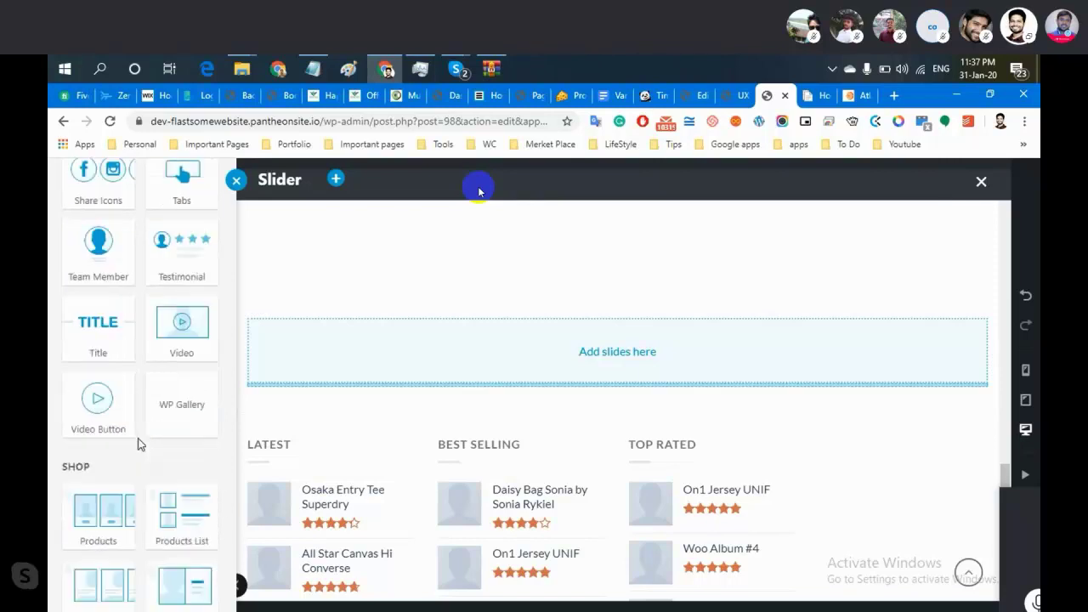
{"action": "scroll", "coordinate": [139, 442], "scroll_direction": "down", "scroll_amount": 1}
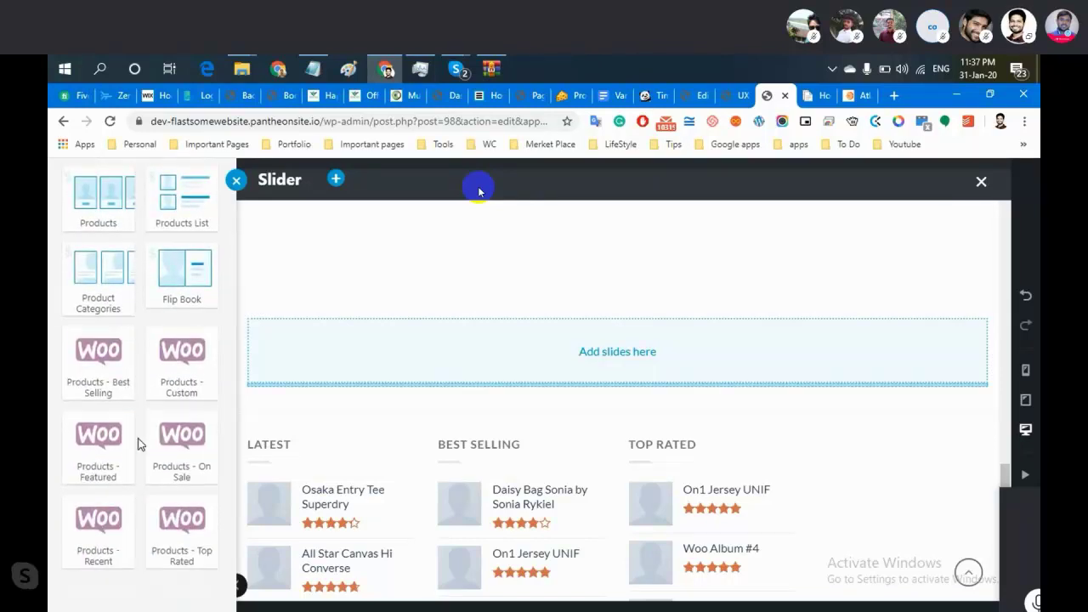
{"action": "scroll", "coordinate": [139, 442], "scroll_direction": "up", "scroll_amount": 3}
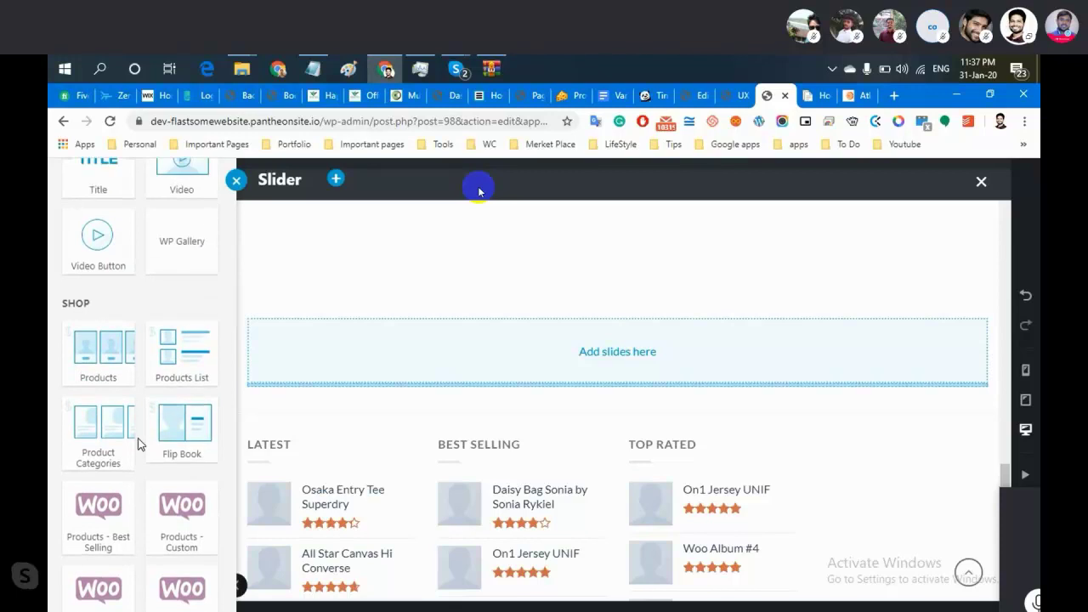
{"action": "scroll", "coordinate": [138, 442], "scroll_direction": "up", "scroll_amount": 6}
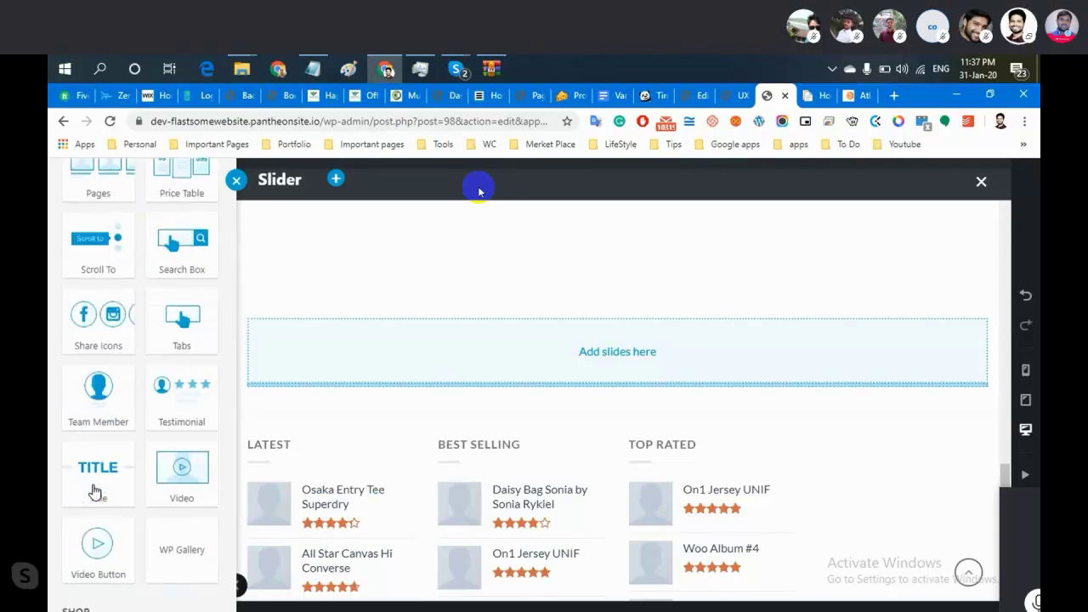
{"action": "scroll", "coordinate": [96, 491], "scroll_direction": "up", "scroll_amount": 5}
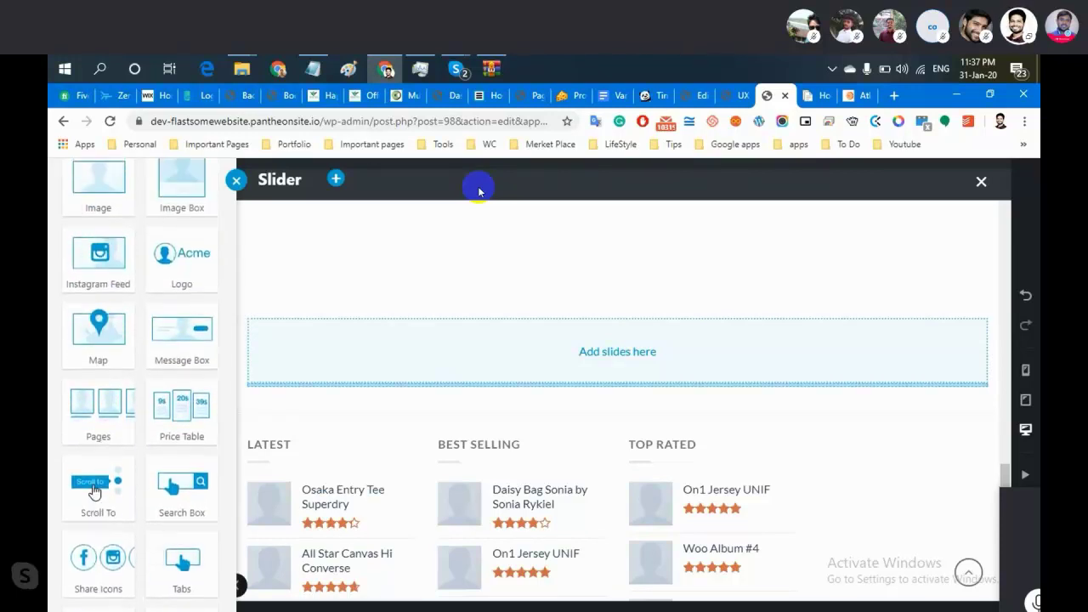
{"action": "scroll", "coordinate": [95, 491], "scroll_direction": "up", "scroll_amount": 2}
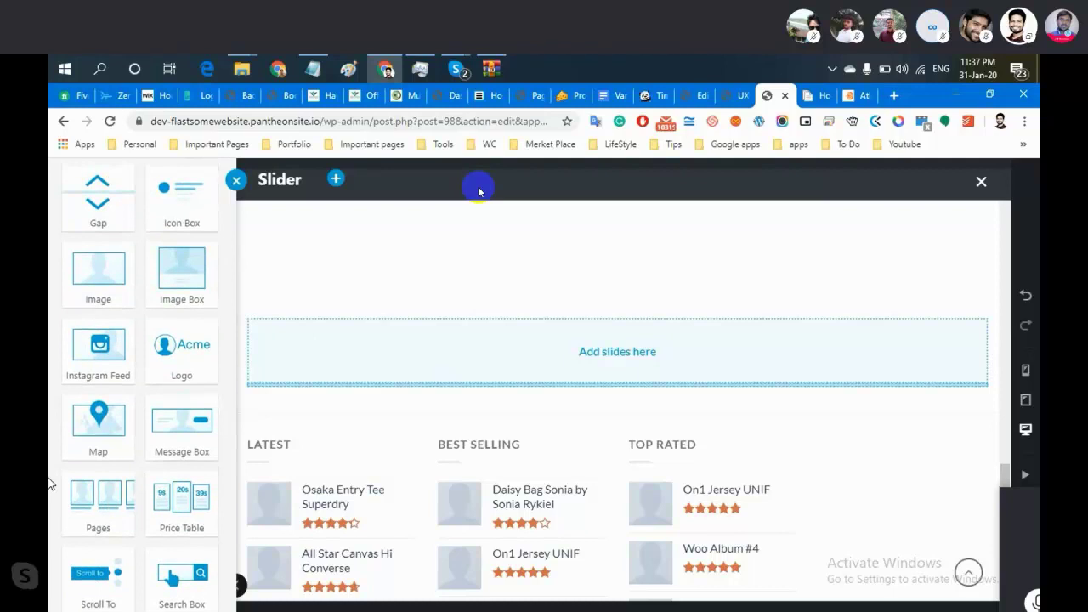
{"action": "scroll", "coordinate": [48, 483], "scroll_direction": "up", "scroll_amount": 8}
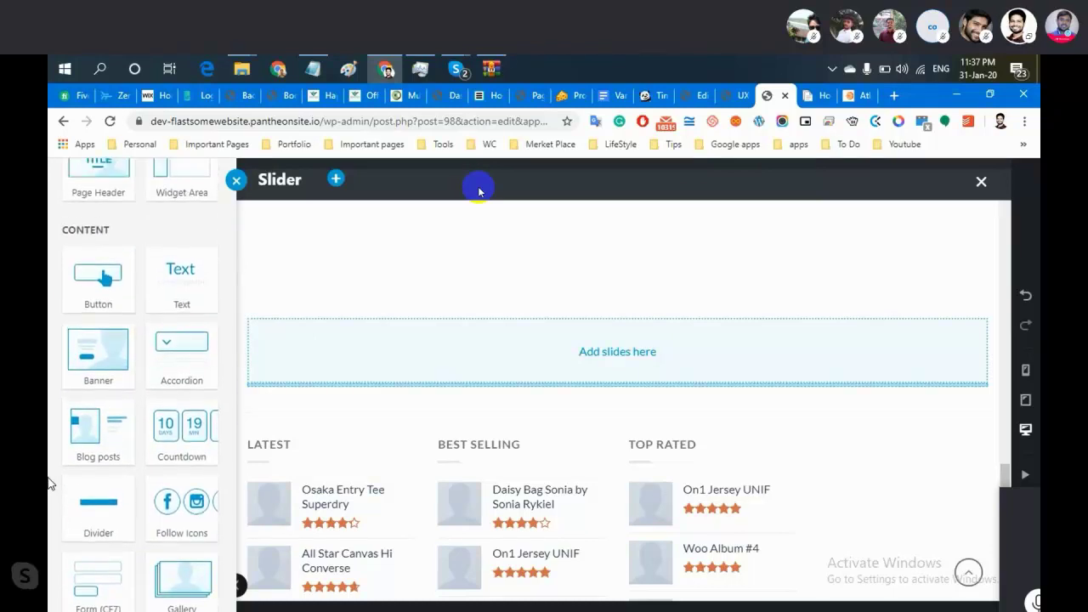
{"action": "scroll", "coordinate": [49, 482], "scroll_direction": "up", "scroll_amount": 7}
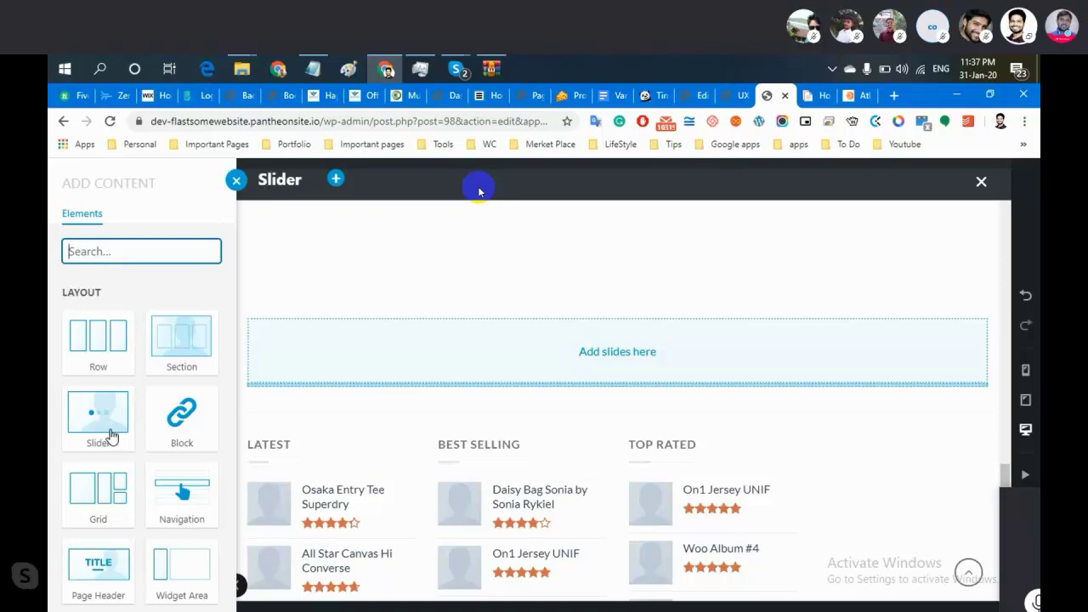
{"action": "scroll", "coordinate": [96, 478], "scroll_direction": "down", "scroll_amount": 4}
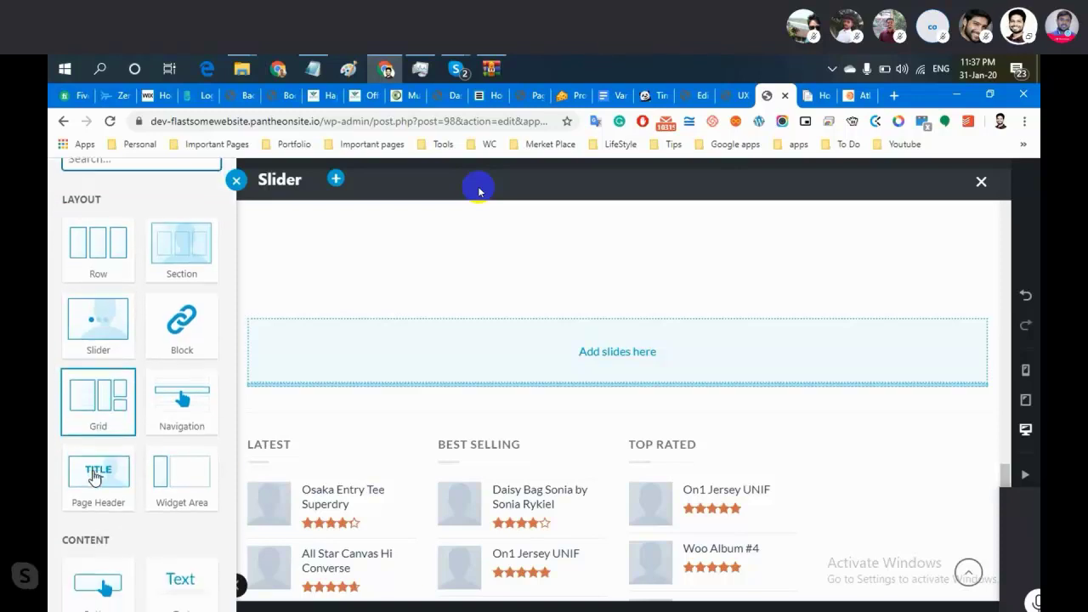
{"action": "scroll", "coordinate": [96, 477], "scroll_direction": "down", "scroll_amount": 5}
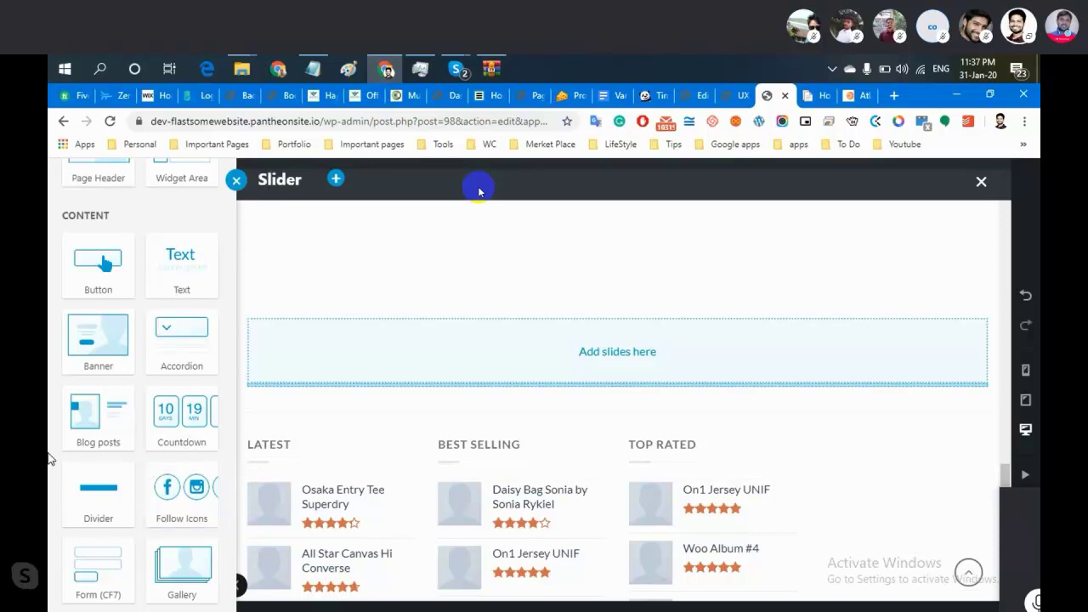
Look through the content elements in the library, from Button and Banner down to Pages and Price Table.
{"action": "scroll", "coordinate": [48, 466], "scroll_direction": "down", "scroll_amount": 2}
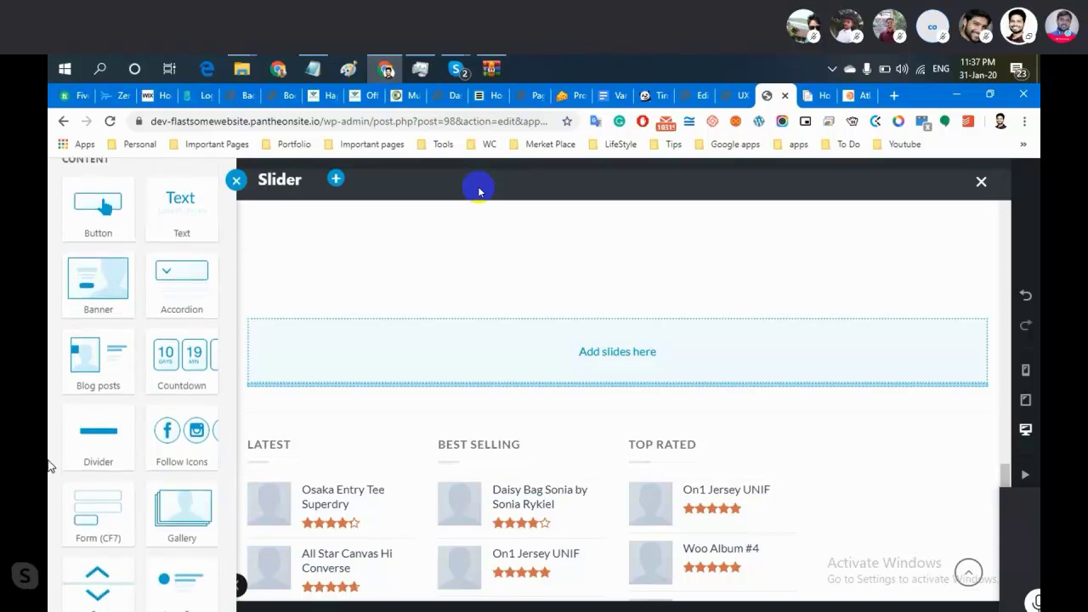
{"action": "scroll", "coordinate": [195, 335], "scroll_direction": "down", "scroll_amount": 2}
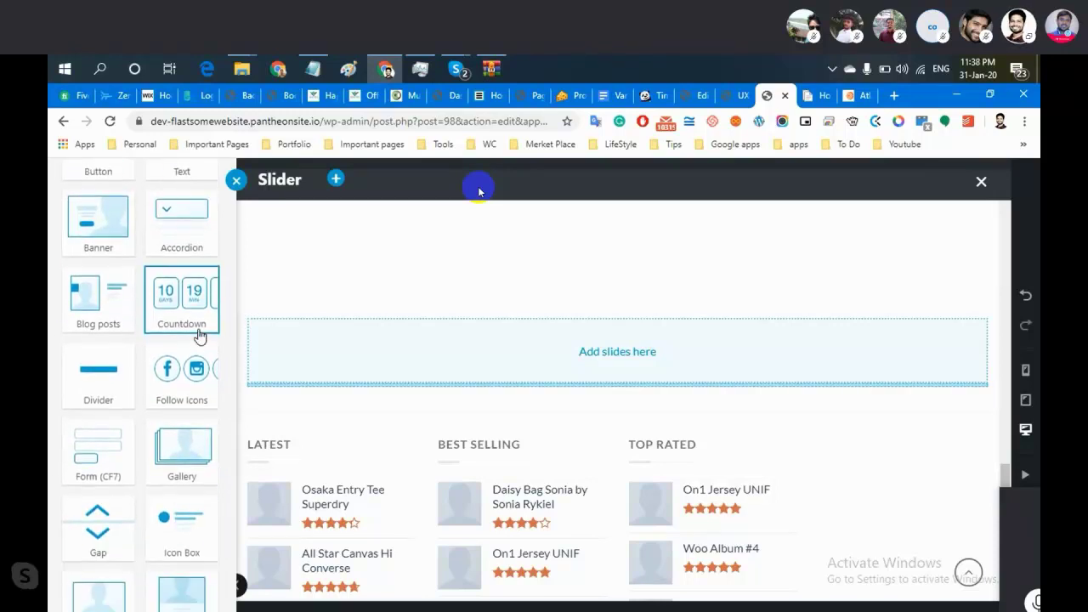
{"action": "scroll", "coordinate": [119, 479], "scroll_direction": "down", "scroll_amount": 5}
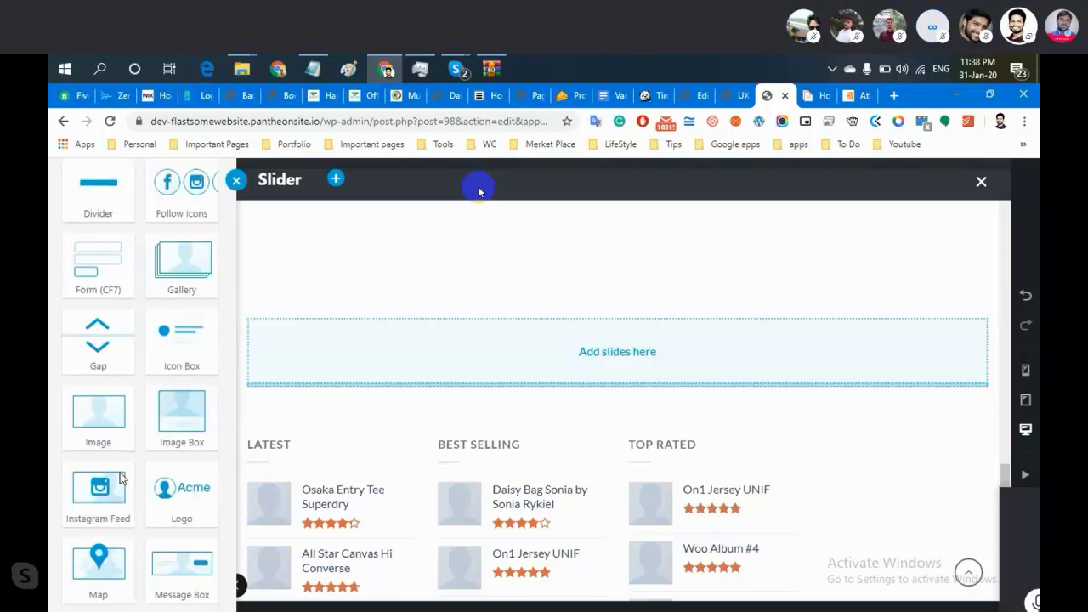
{"action": "scroll", "coordinate": [182, 442], "scroll_direction": "down", "scroll_amount": 3}
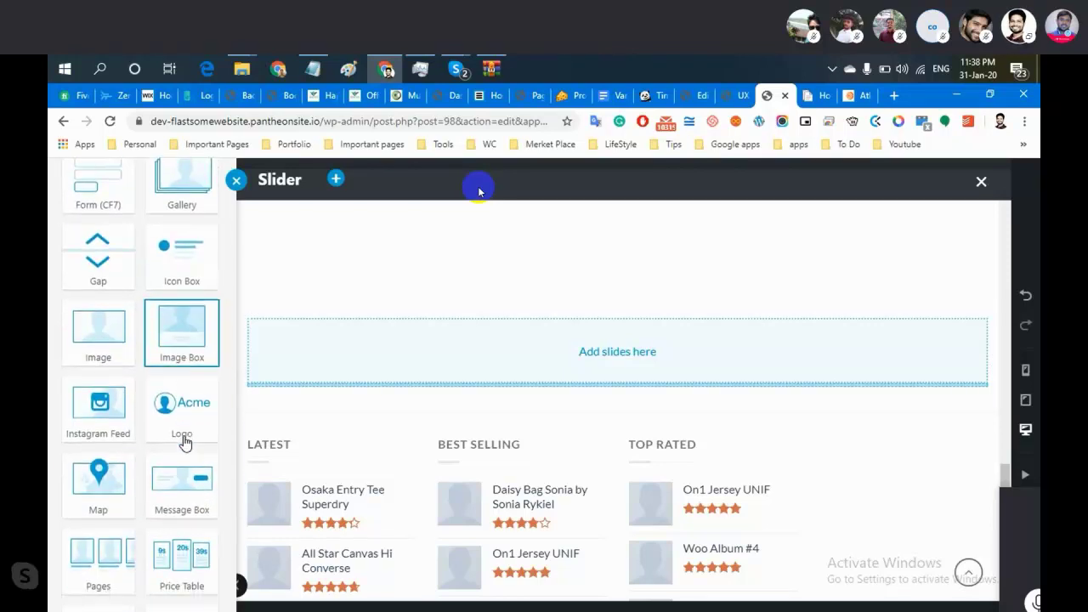
Close the element library and view the settings of the empty slider beneath the blog posts.
{"action": "left_click", "coordinate": [561, 344]}
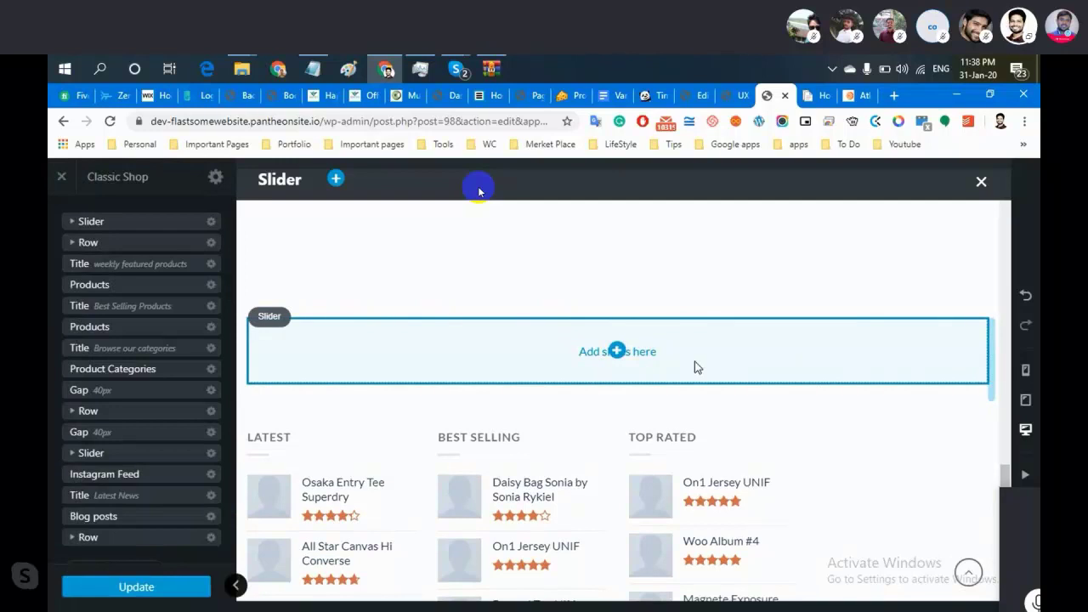
{"action": "left_click", "coordinate": [652, 355]}
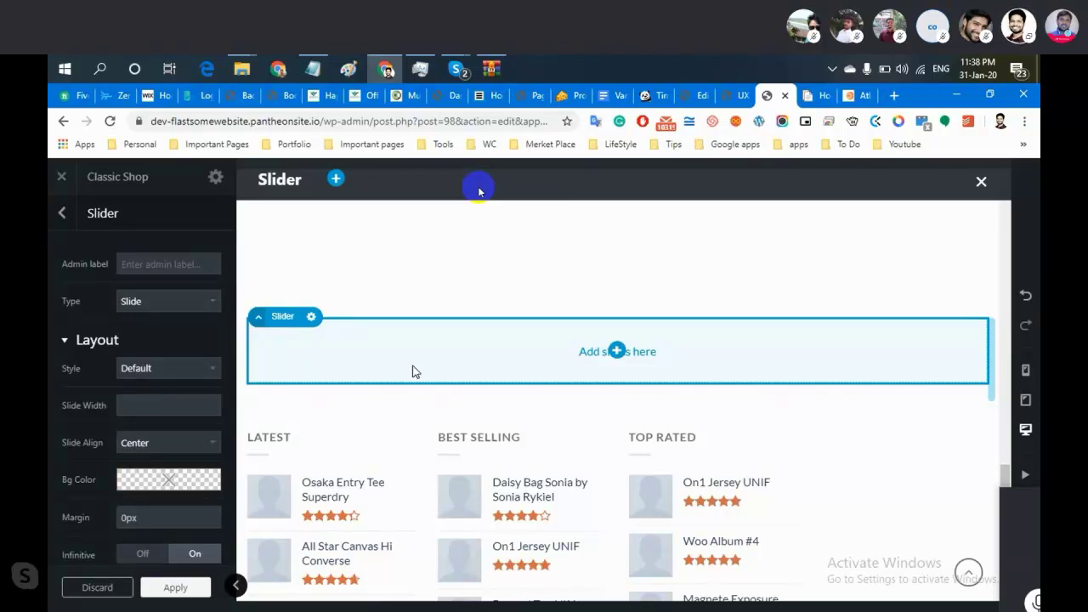
{"action": "left_click", "coordinate": [62, 212]}
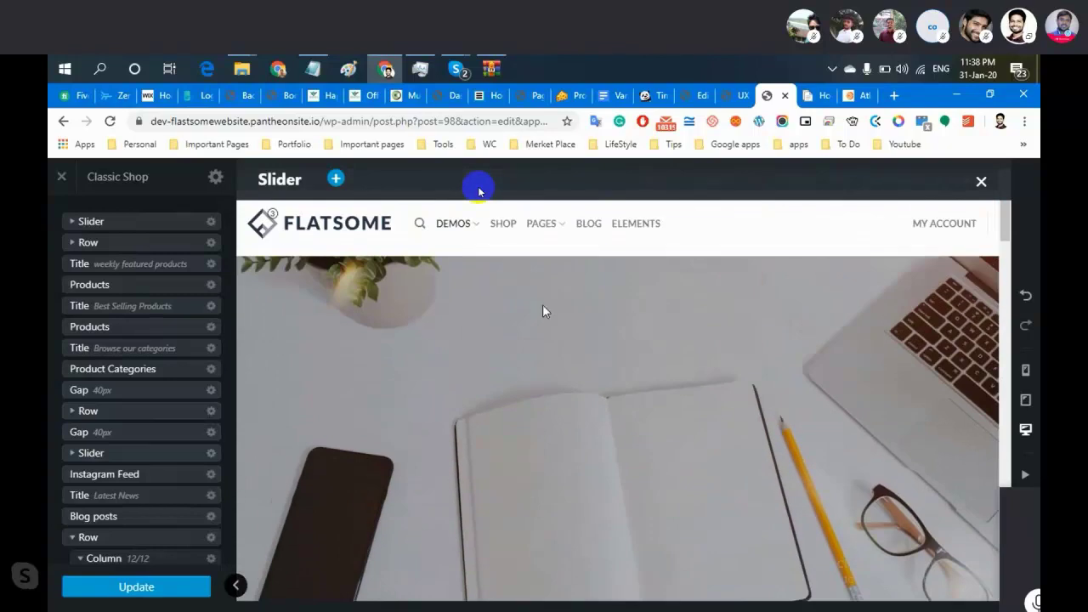
Move the focus point of the background image to its bottom-right corner in the first banner of the page's top slider.
{"action": "left_click", "coordinate": [686, 351]}
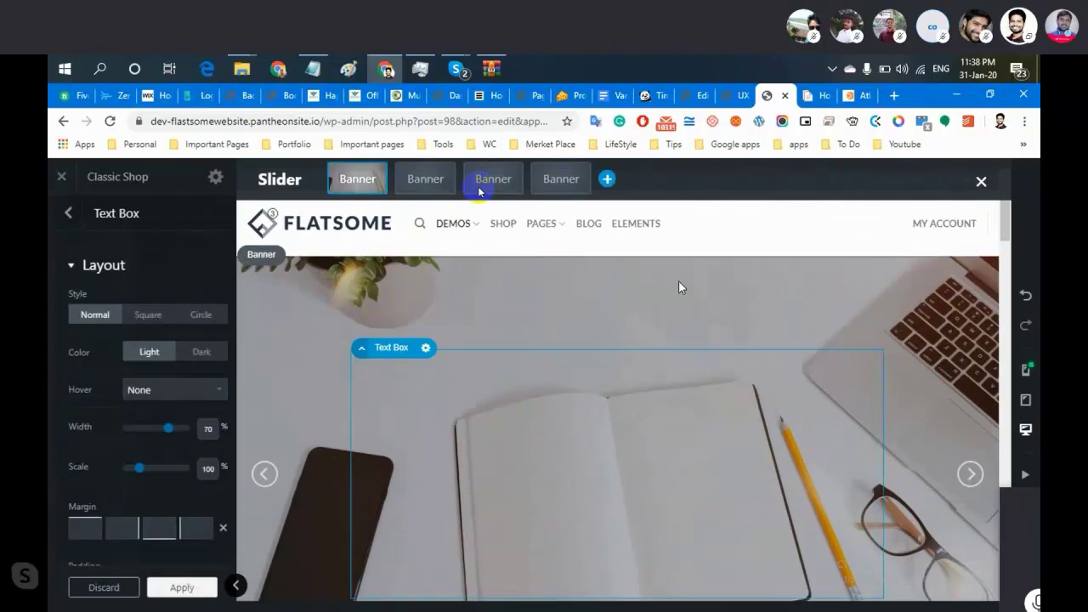
{"action": "left_click", "coordinate": [579, 270]}
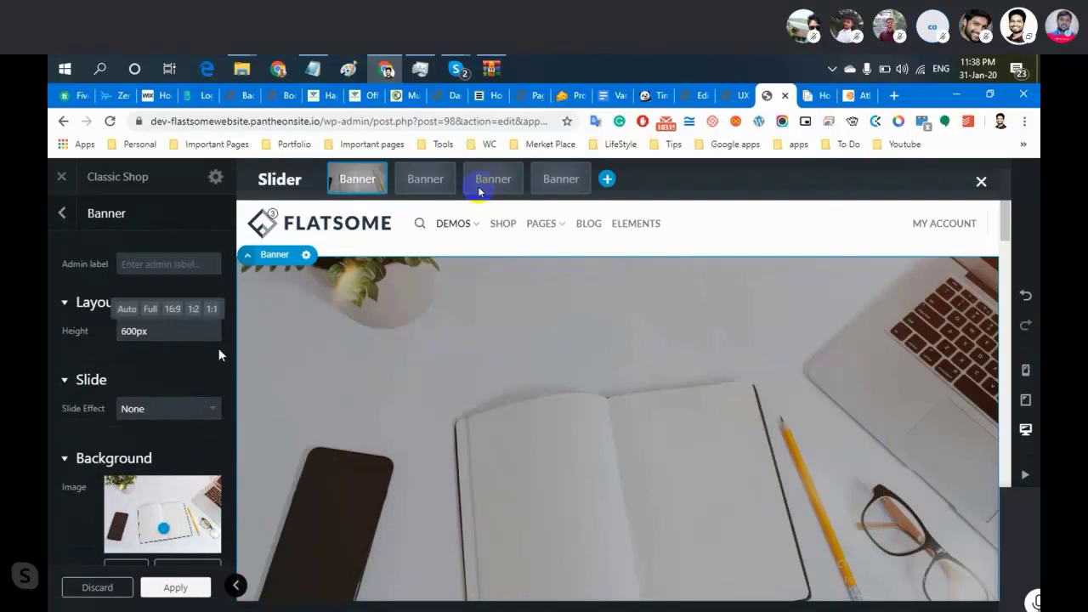
{"action": "scroll", "coordinate": [218, 348], "scroll_direction": "down", "scroll_amount": 2}
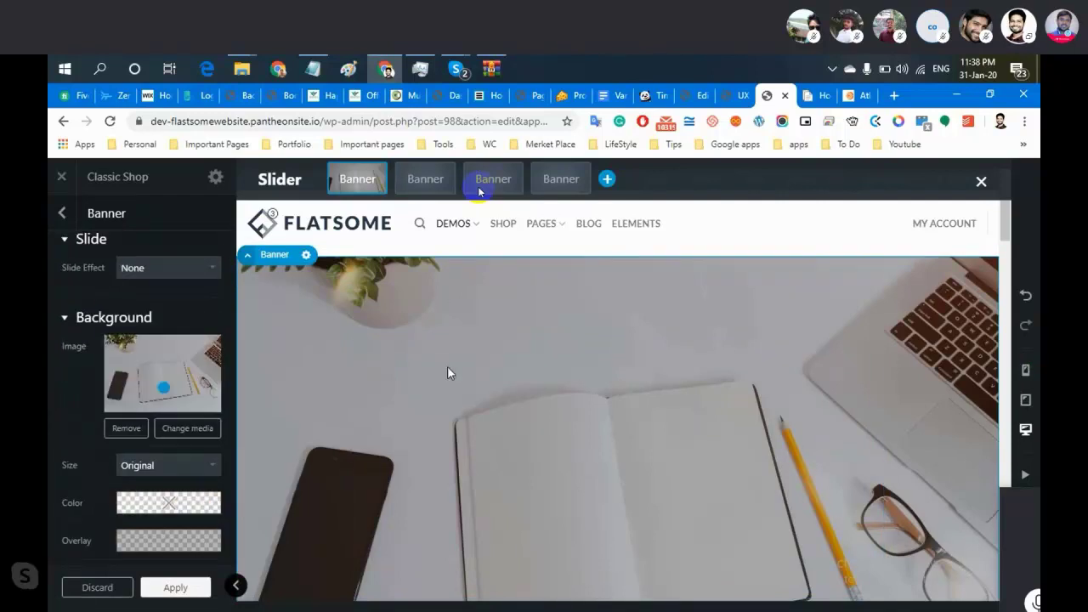
{"action": "scroll", "coordinate": [587, 415], "scroll_direction": "down", "scroll_amount": 3}
{"action": "scroll", "coordinate": [586, 416], "scroll_direction": "up", "scroll_amount": 3}
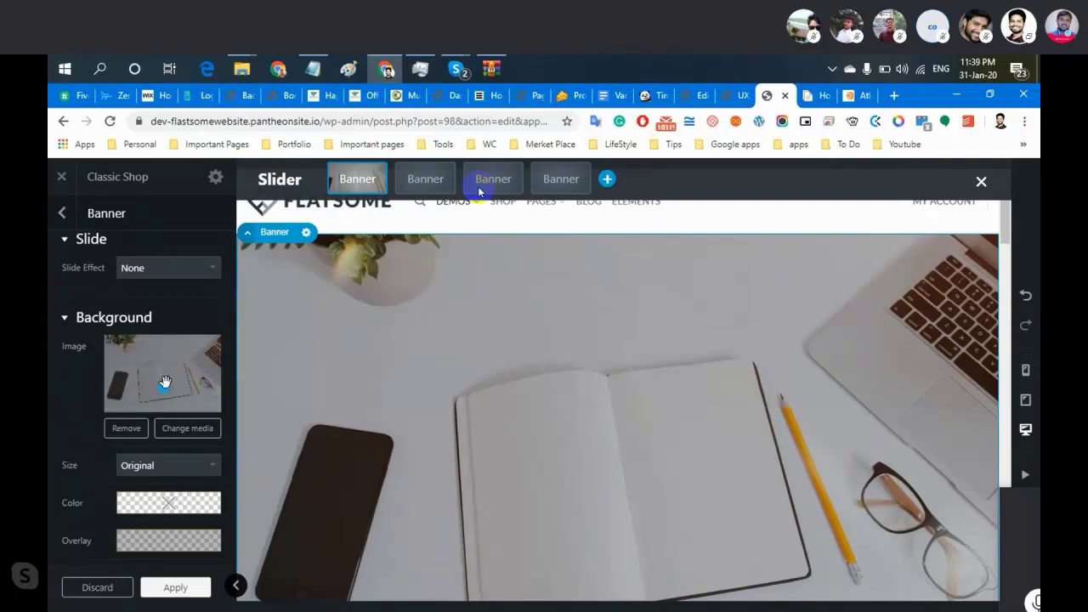
{"action": "mouse_move", "coordinate": [165, 382]}
{"action": "left_mouse_down"}
{"action": "mouse_move", "coordinate": [182, 369]}
{"action": "mouse_move", "coordinate": [202, 382]}
{"action": "mouse_move", "coordinate": [147, 365]}
{"action": "mouse_move", "coordinate": [185, 354]}
{"action": "mouse_move", "coordinate": [187, 377]}
{"action": "mouse_move", "coordinate": [147, 375]}
{"action": "mouse_move", "coordinate": [170, 374]}
{"action": "mouse_move", "coordinate": [114, 398]}
{"action": "mouse_move", "coordinate": [160, 376]}
{"action": "mouse_move", "coordinate": [165, 362]}
{"action": "mouse_move", "coordinate": [153, 387]}
{"action": "mouse_move", "coordinate": [139, 383]}
{"action": "left_mouse_up"}
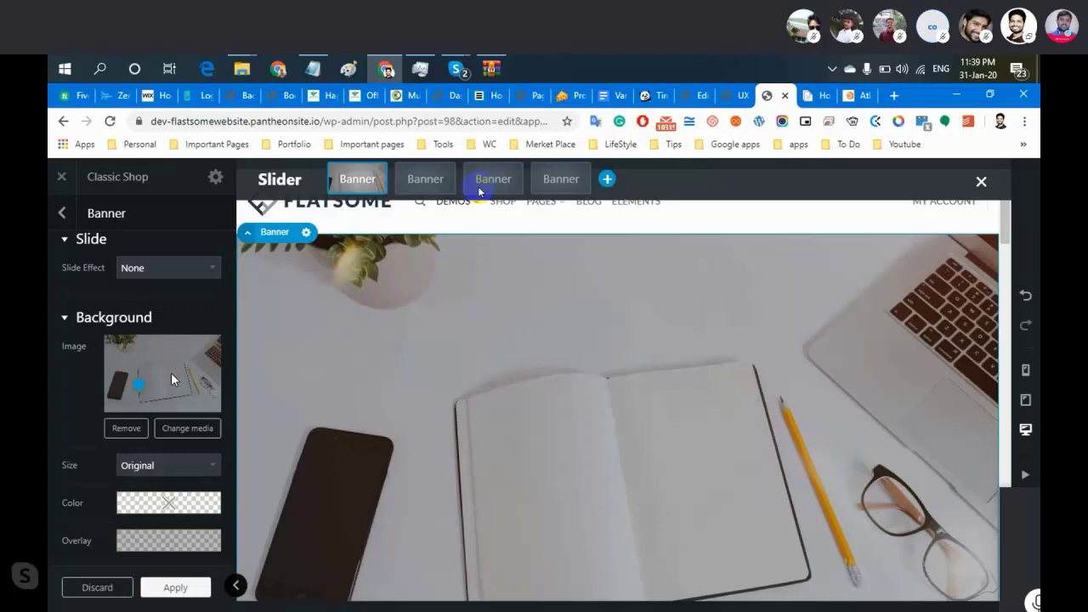
{"action": "mouse_move", "coordinate": [138, 382]}
{"action": "left_mouse_down"}
{"action": "mouse_move", "coordinate": [202, 391]}
{"action": "mouse_move", "coordinate": [219, 412]}
{"action": "left_mouse_up"}
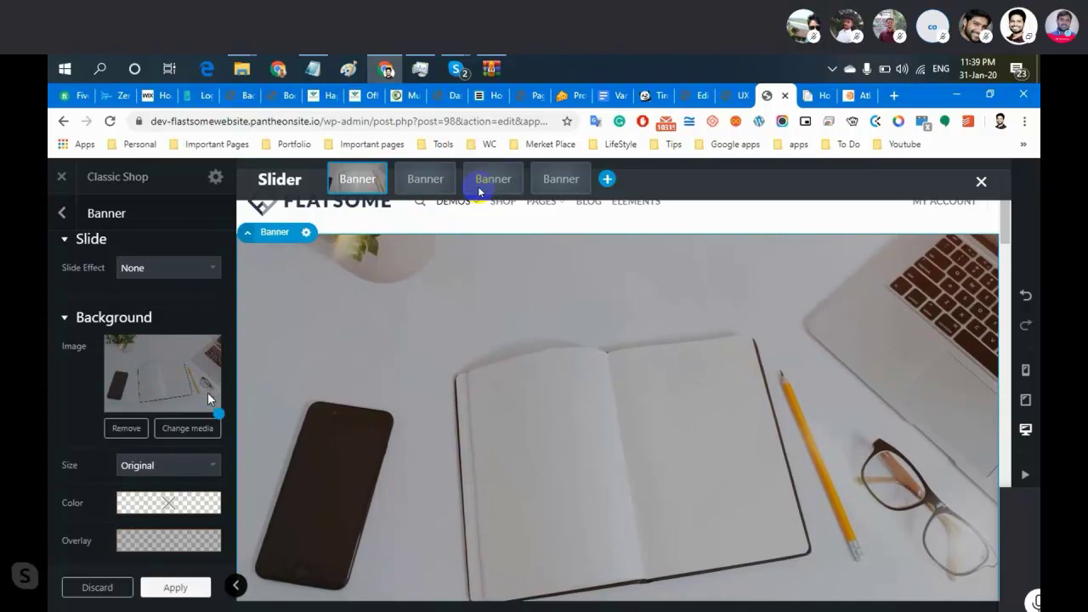
Delete the empty slider from the one-column row beneath the blog posts on the Classic Shop page.
{"action": "scroll", "coordinate": [615, 436], "scroll_direction": "down", "scroll_amount": 1}
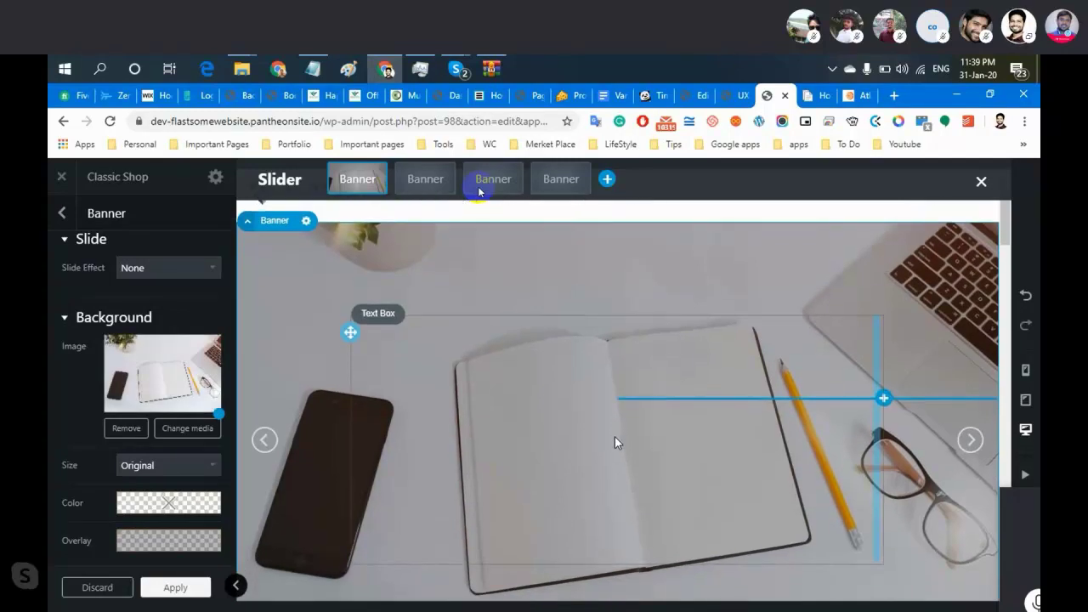
{"action": "scroll", "coordinate": [615, 437], "scroll_direction": "down", "scroll_amount": 2}
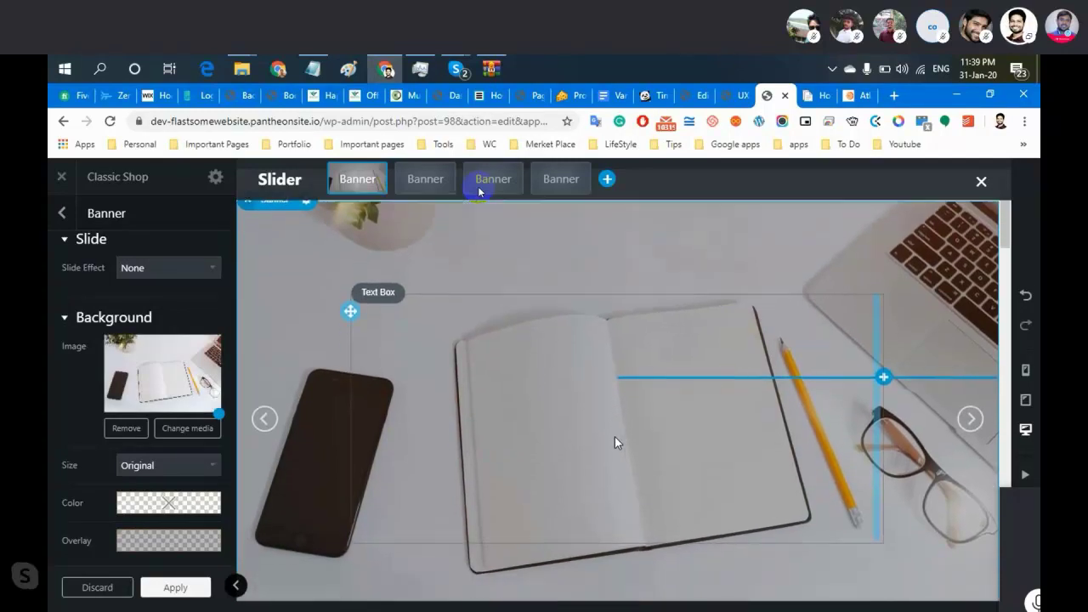
{"action": "scroll", "coordinate": [615, 437], "scroll_direction": "down", "scroll_amount": 6}
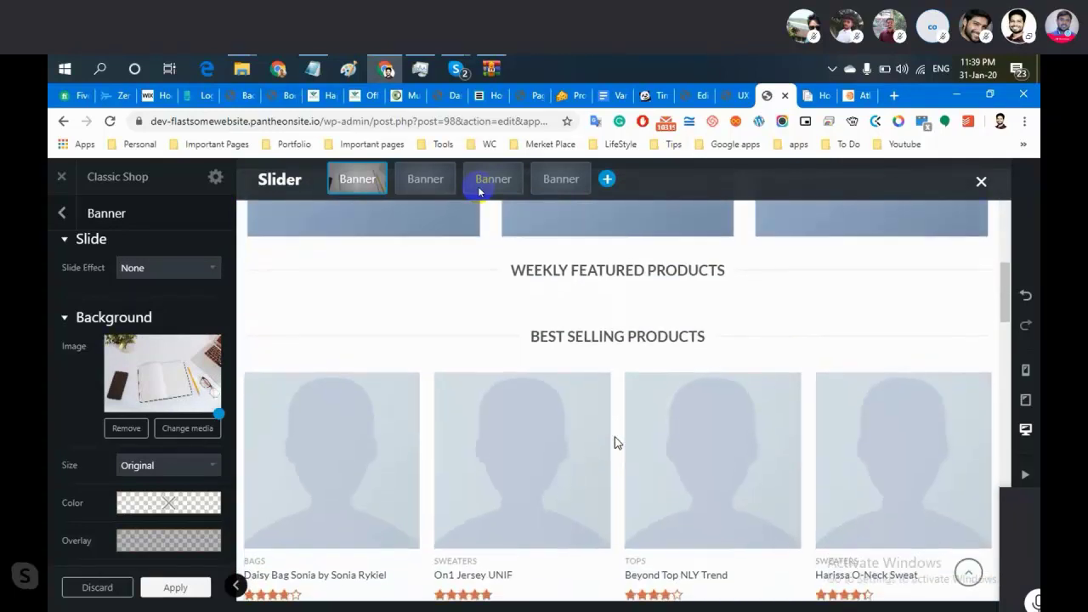
{"action": "scroll", "coordinate": [617, 442], "scroll_direction": "down", "scroll_amount": 6}
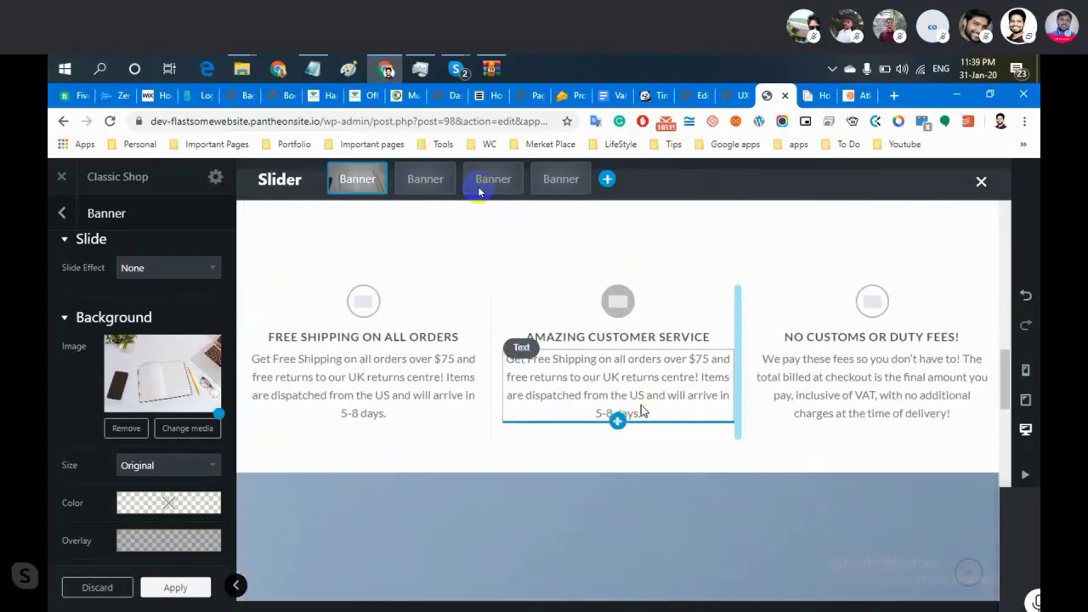
{"action": "scroll", "coordinate": [618, 508], "scroll_direction": "down", "scroll_amount": 1}
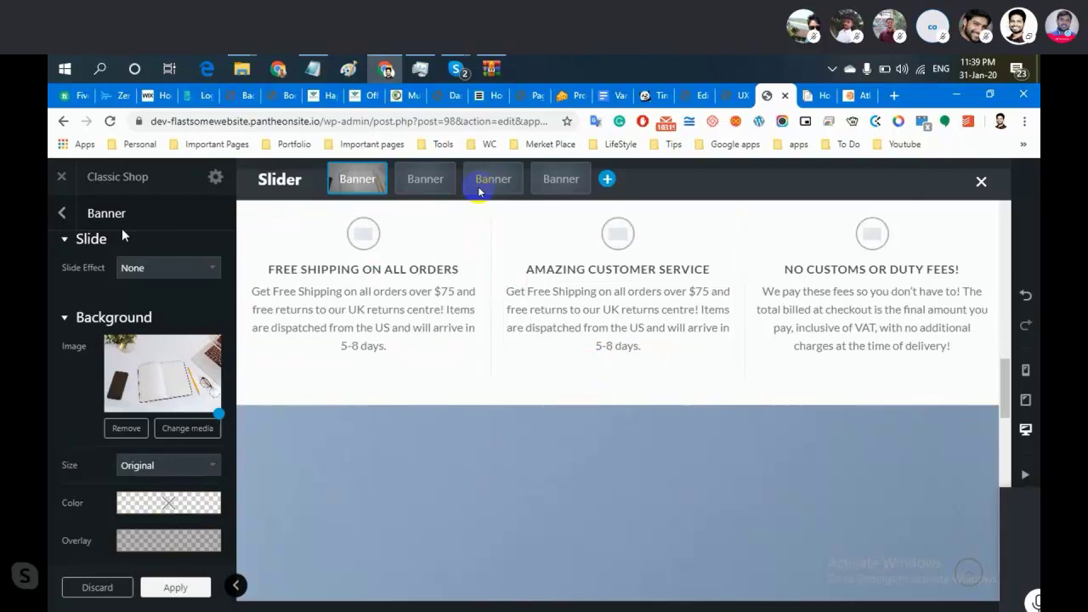
{"action": "scroll", "coordinate": [681, 461], "scroll_direction": "down", "scroll_amount": 5}
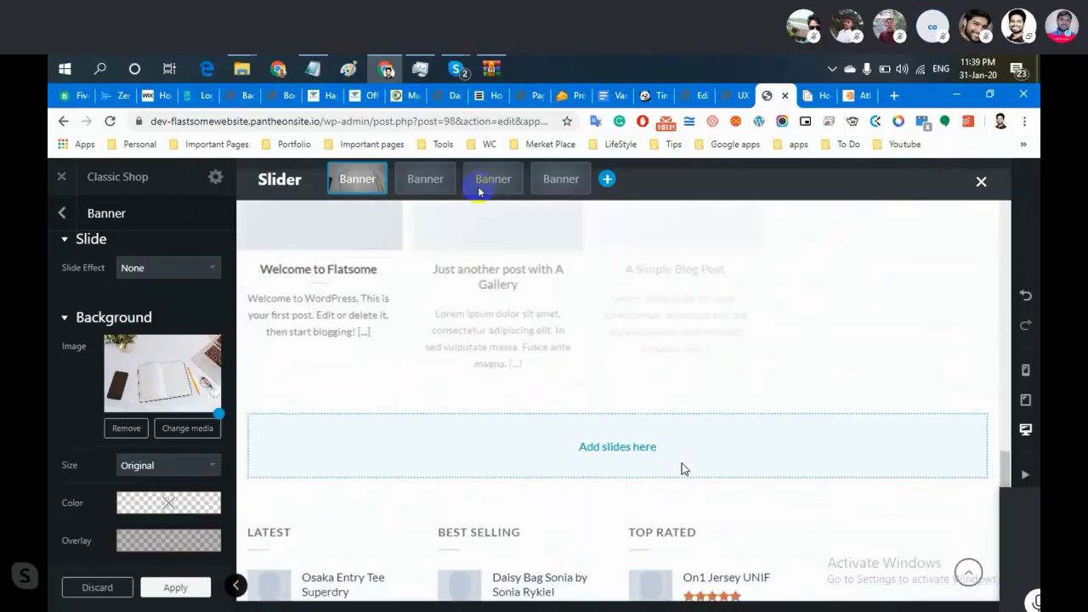
{"action": "scroll", "coordinate": [684, 468], "scroll_direction": "down", "scroll_amount": 1}
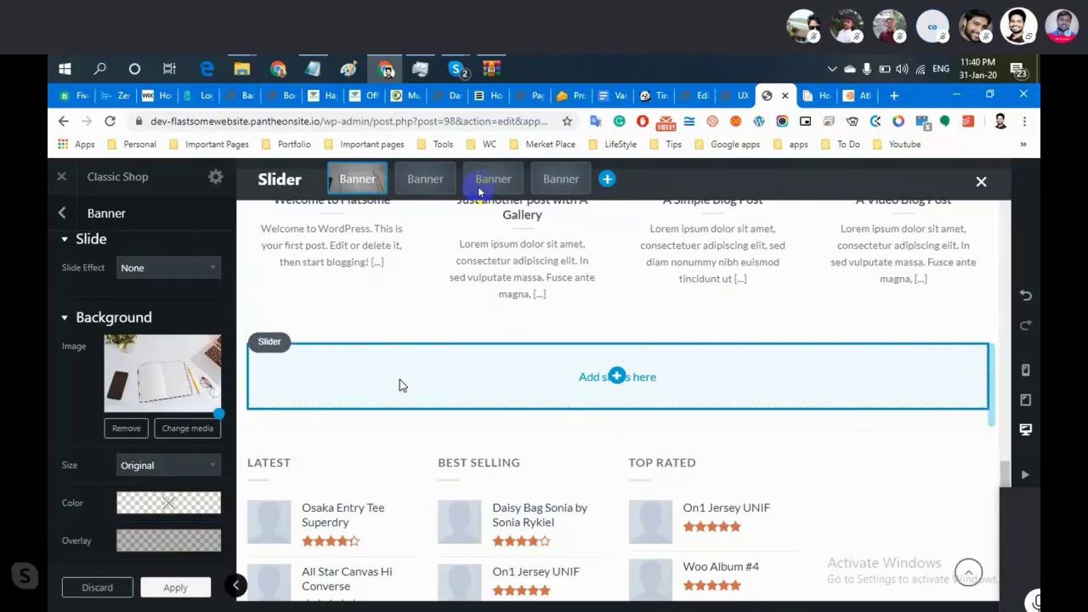
{"action": "left_click", "coordinate": [273, 345]}
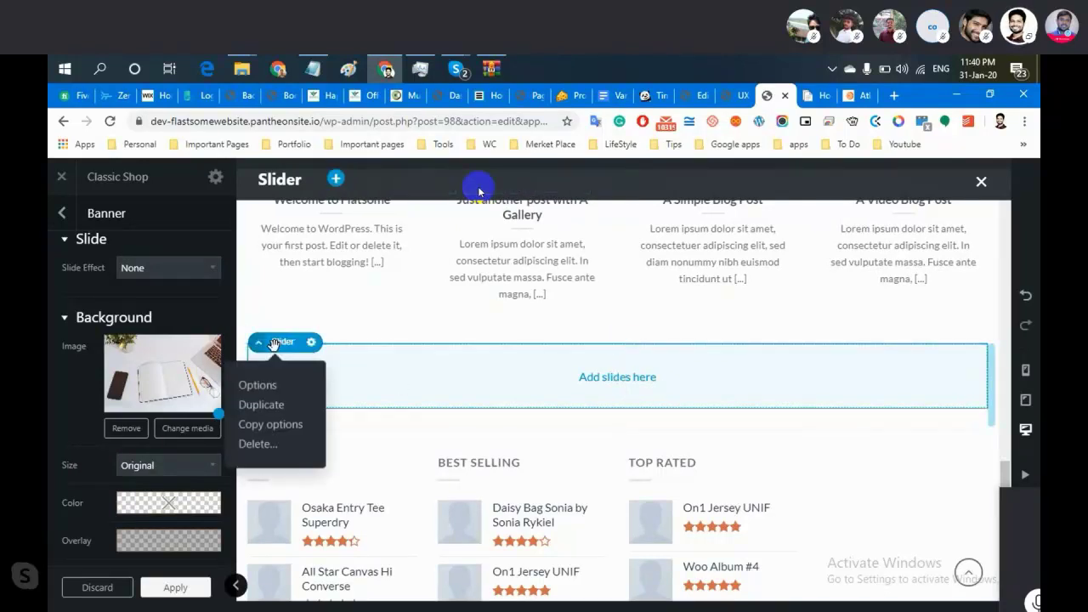
{"action": "left_click", "coordinate": [274, 447]}
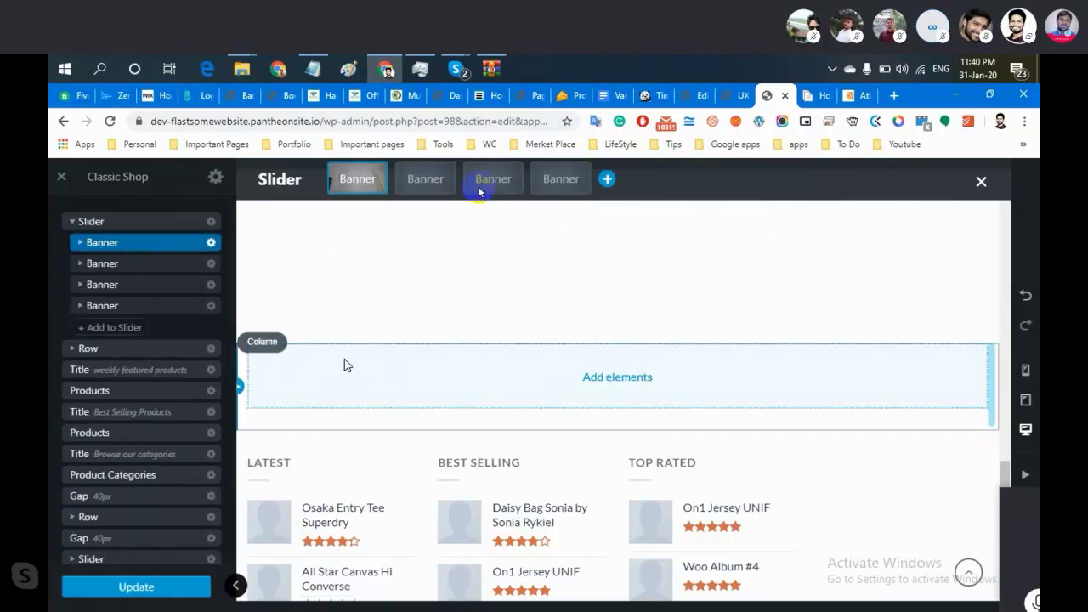
Open Flatsome Studio for the spot beneath the empty one-column row and browse the Latest pre-designed layouts.
{"action": "left_click", "coordinate": [261, 341]}
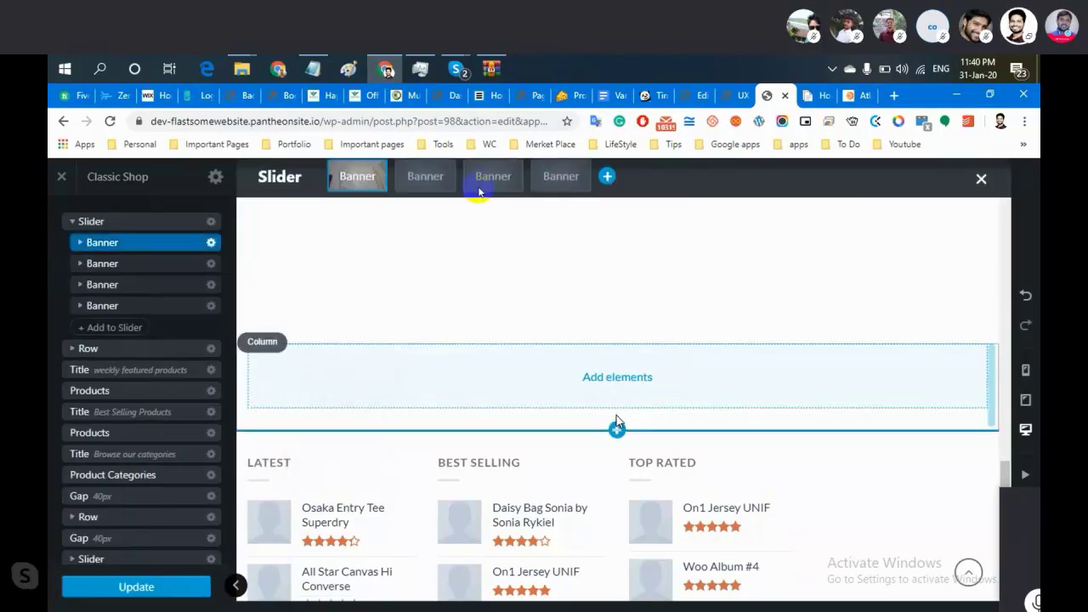
{"action": "left_click", "coordinate": [617, 427]}
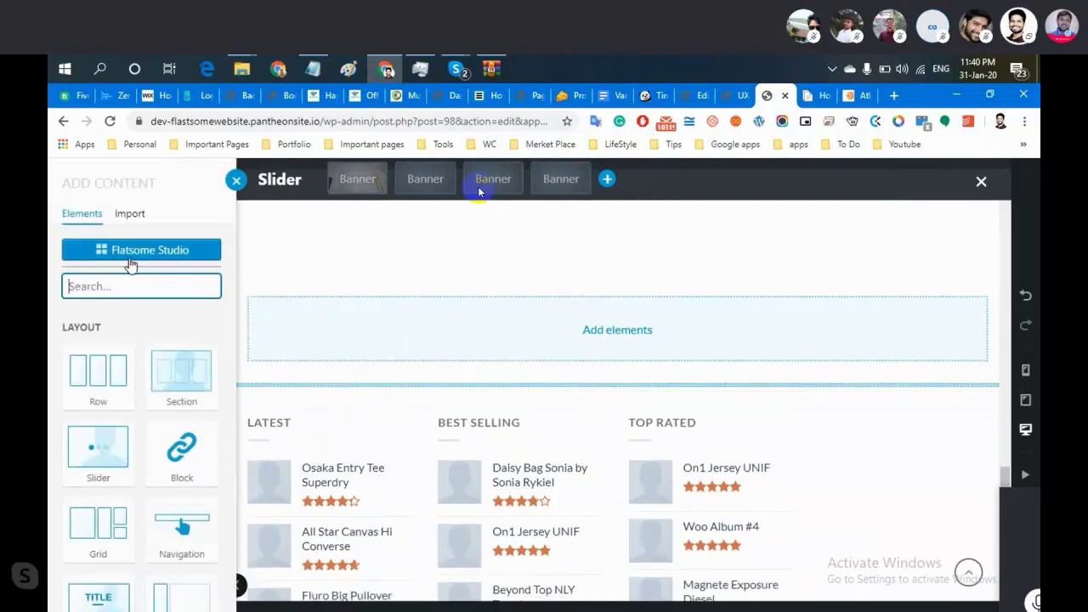
{"action": "left_click", "coordinate": [175, 255]}
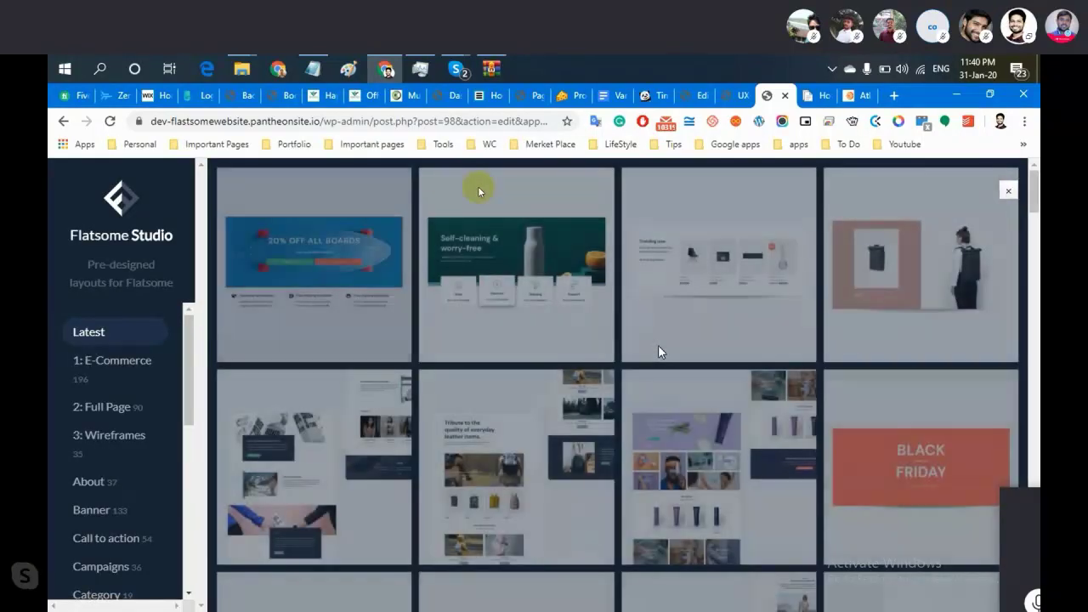
{"action": "scroll", "coordinate": [478, 192], "scroll_direction": "down", "scroll_amount": 6}
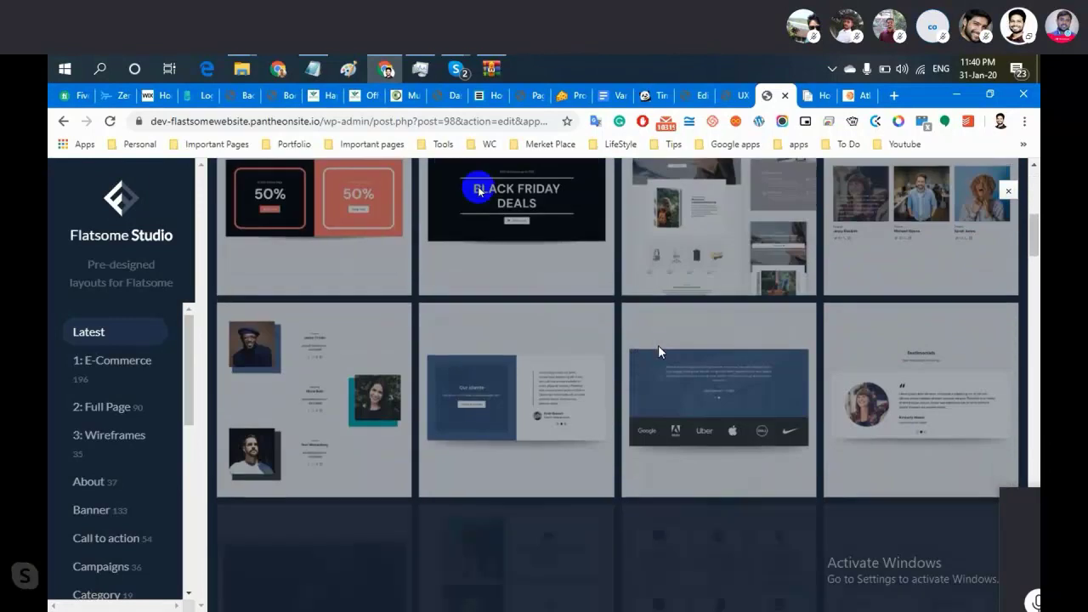
{"action": "scroll", "coordinate": [478, 192], "scroll_direction": "down", "scroll_amount": 8}
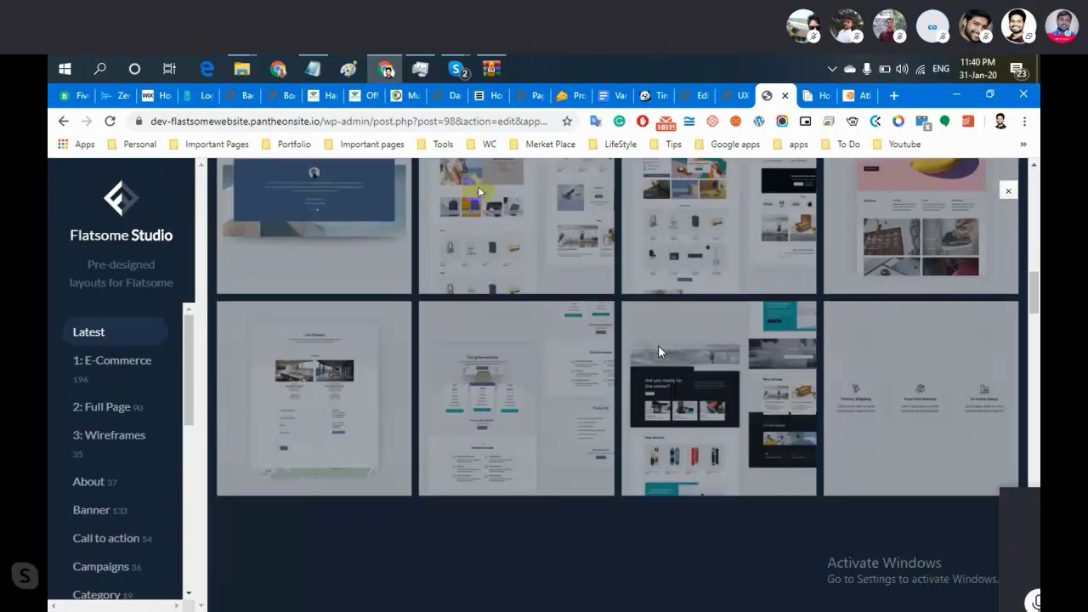
{"action": "scroll", "coordinate": [658, 351], "scroll_direction": "down", "scroll_amount": 3}
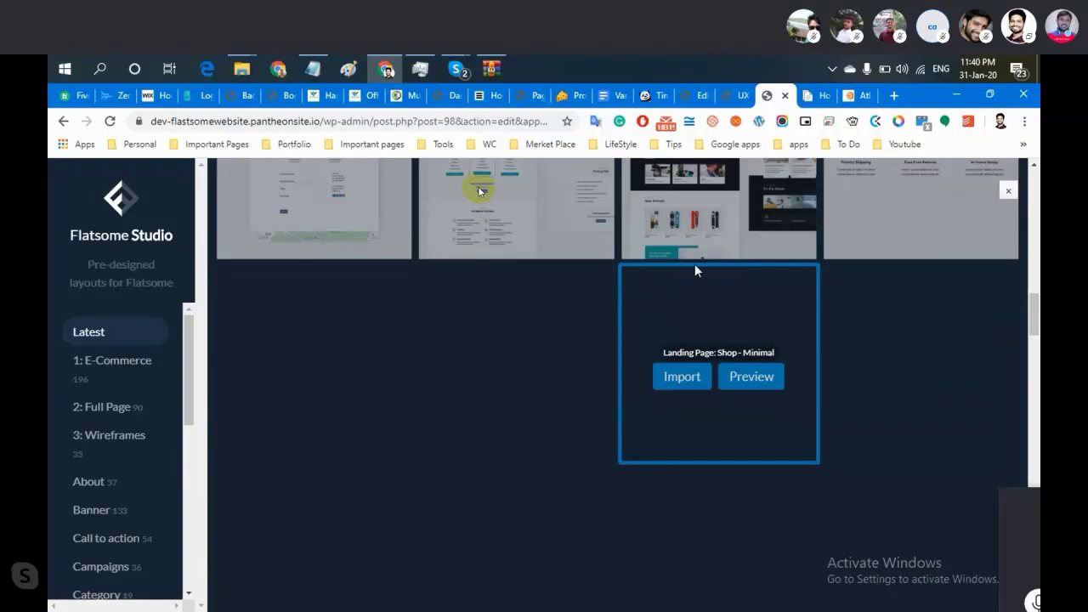
{"action": "scroll", "coordinate": [689, 264], "scroll_direction": "up", "scroll_amount": 1}
{"action": "scroll", "coordinate": [685, 263], "scroll_direction": "up", "scroll_amount": 2}
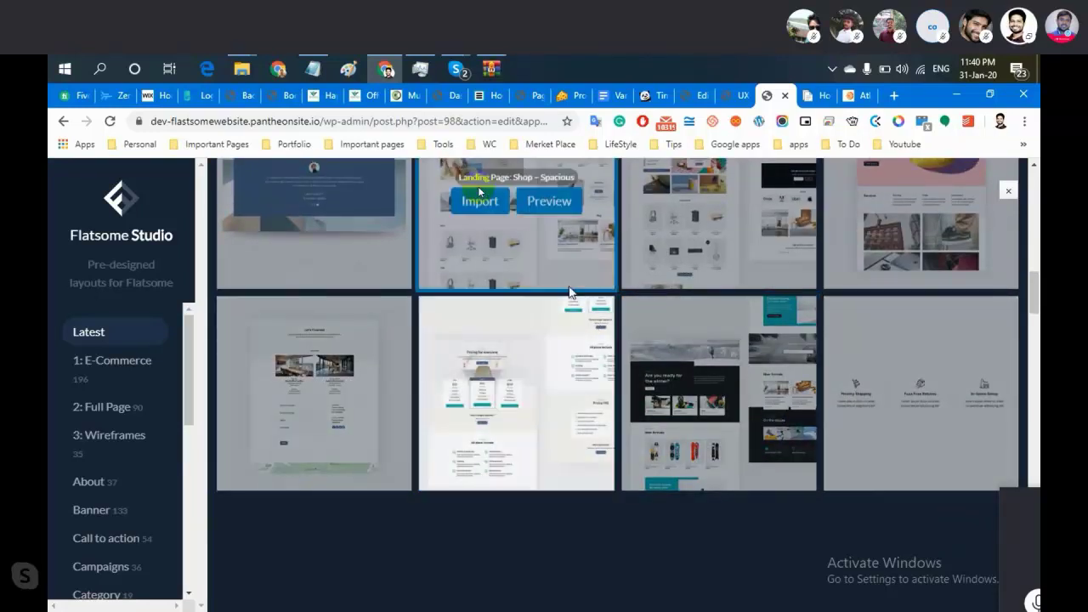
{"action": "scroll", "coordinate": [532, 450], "scroll_direction": "up", "scroll_amount": 2}
{"action": "scroll", "coordinate": [531, 457], "scroll_direction": "up", "scroll_amount": 3}
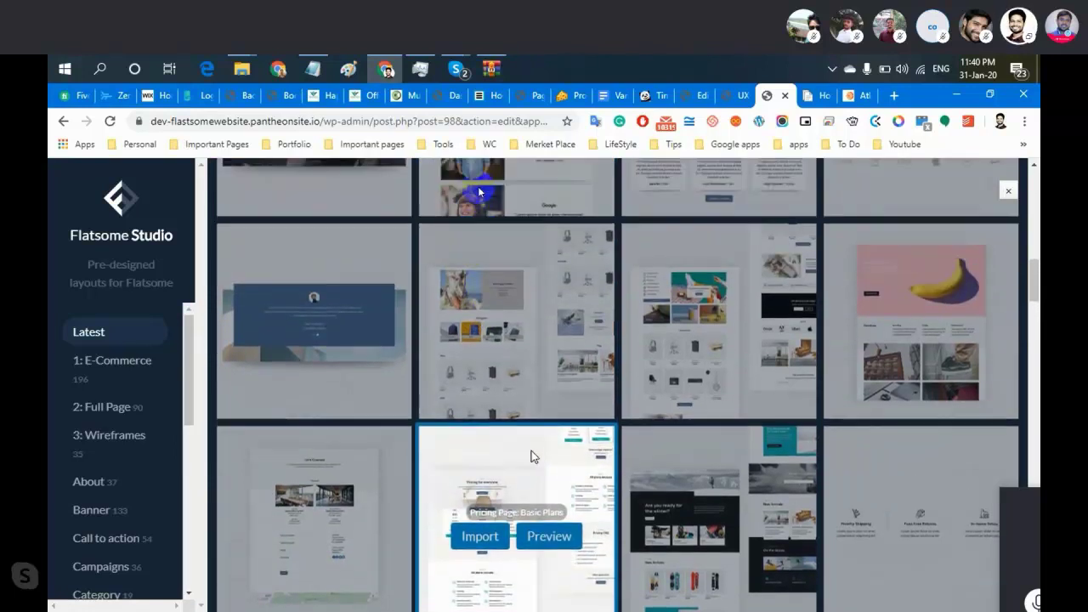